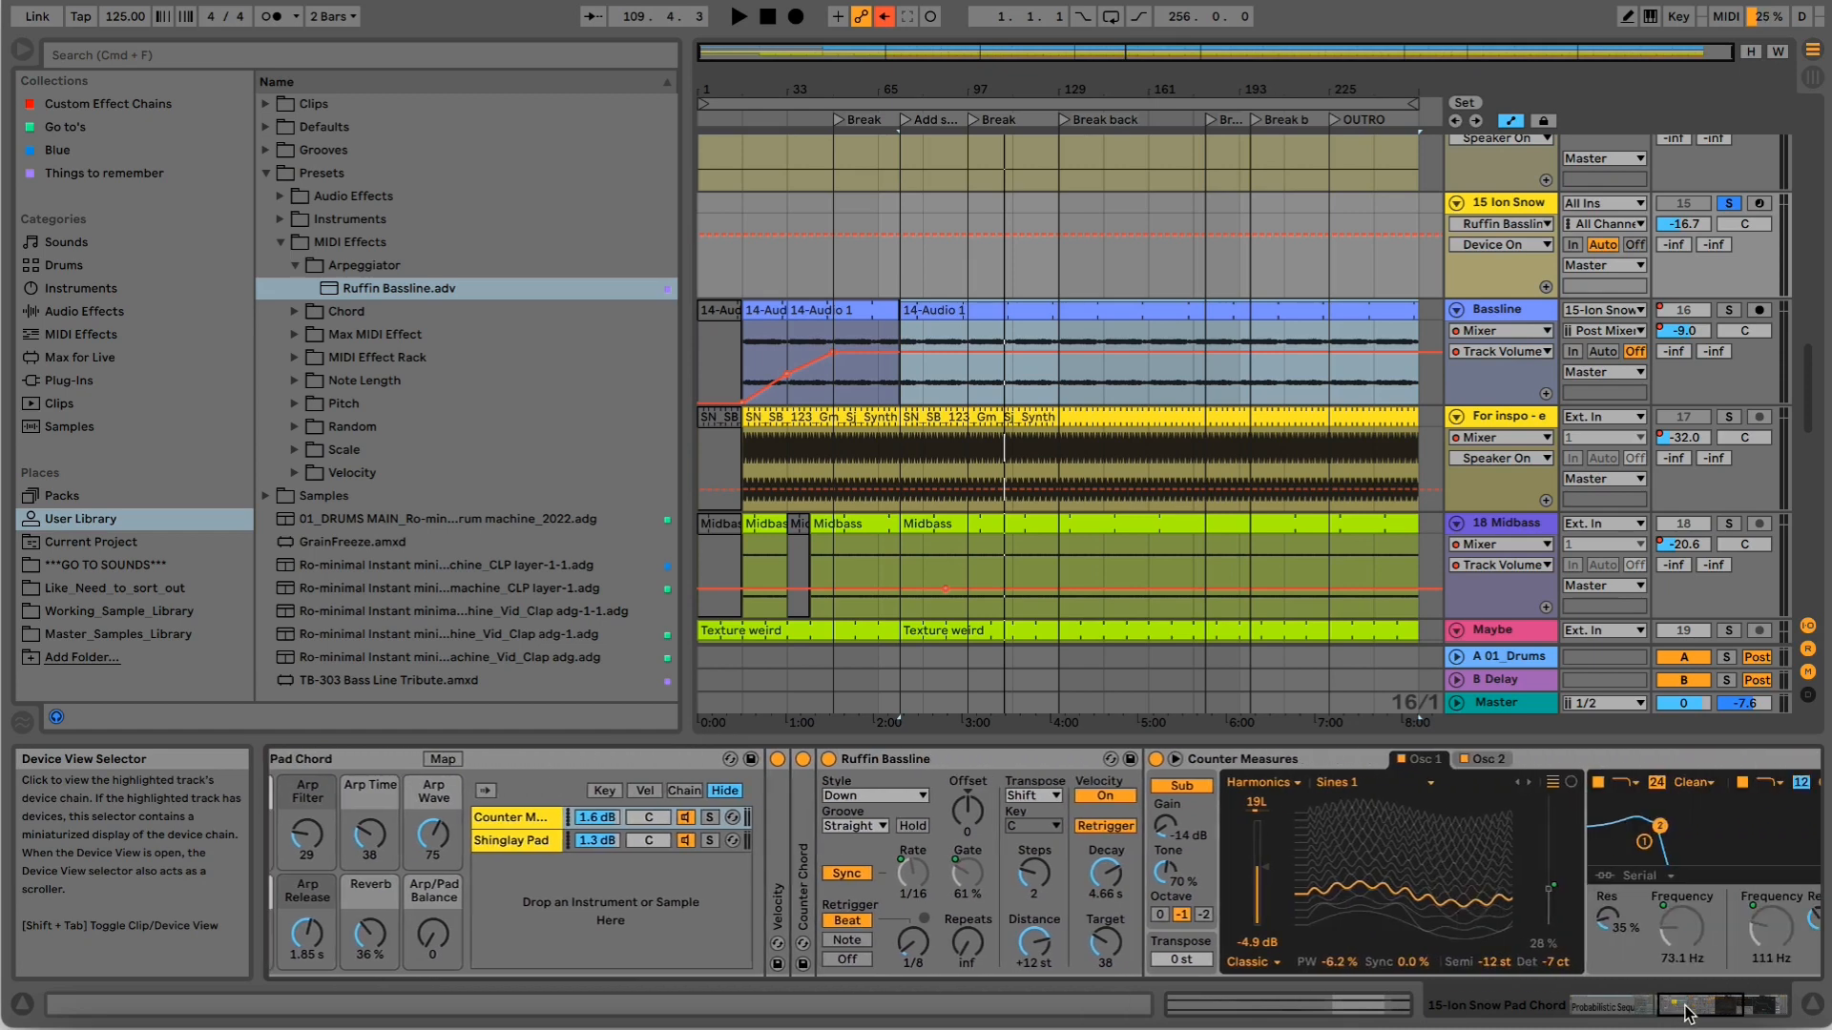
Show the Ruffin Bassline arpeggiator in the Ion Snow Pad Chord device chain and play the soloed track from bar 73.
left_click(1205, 760)
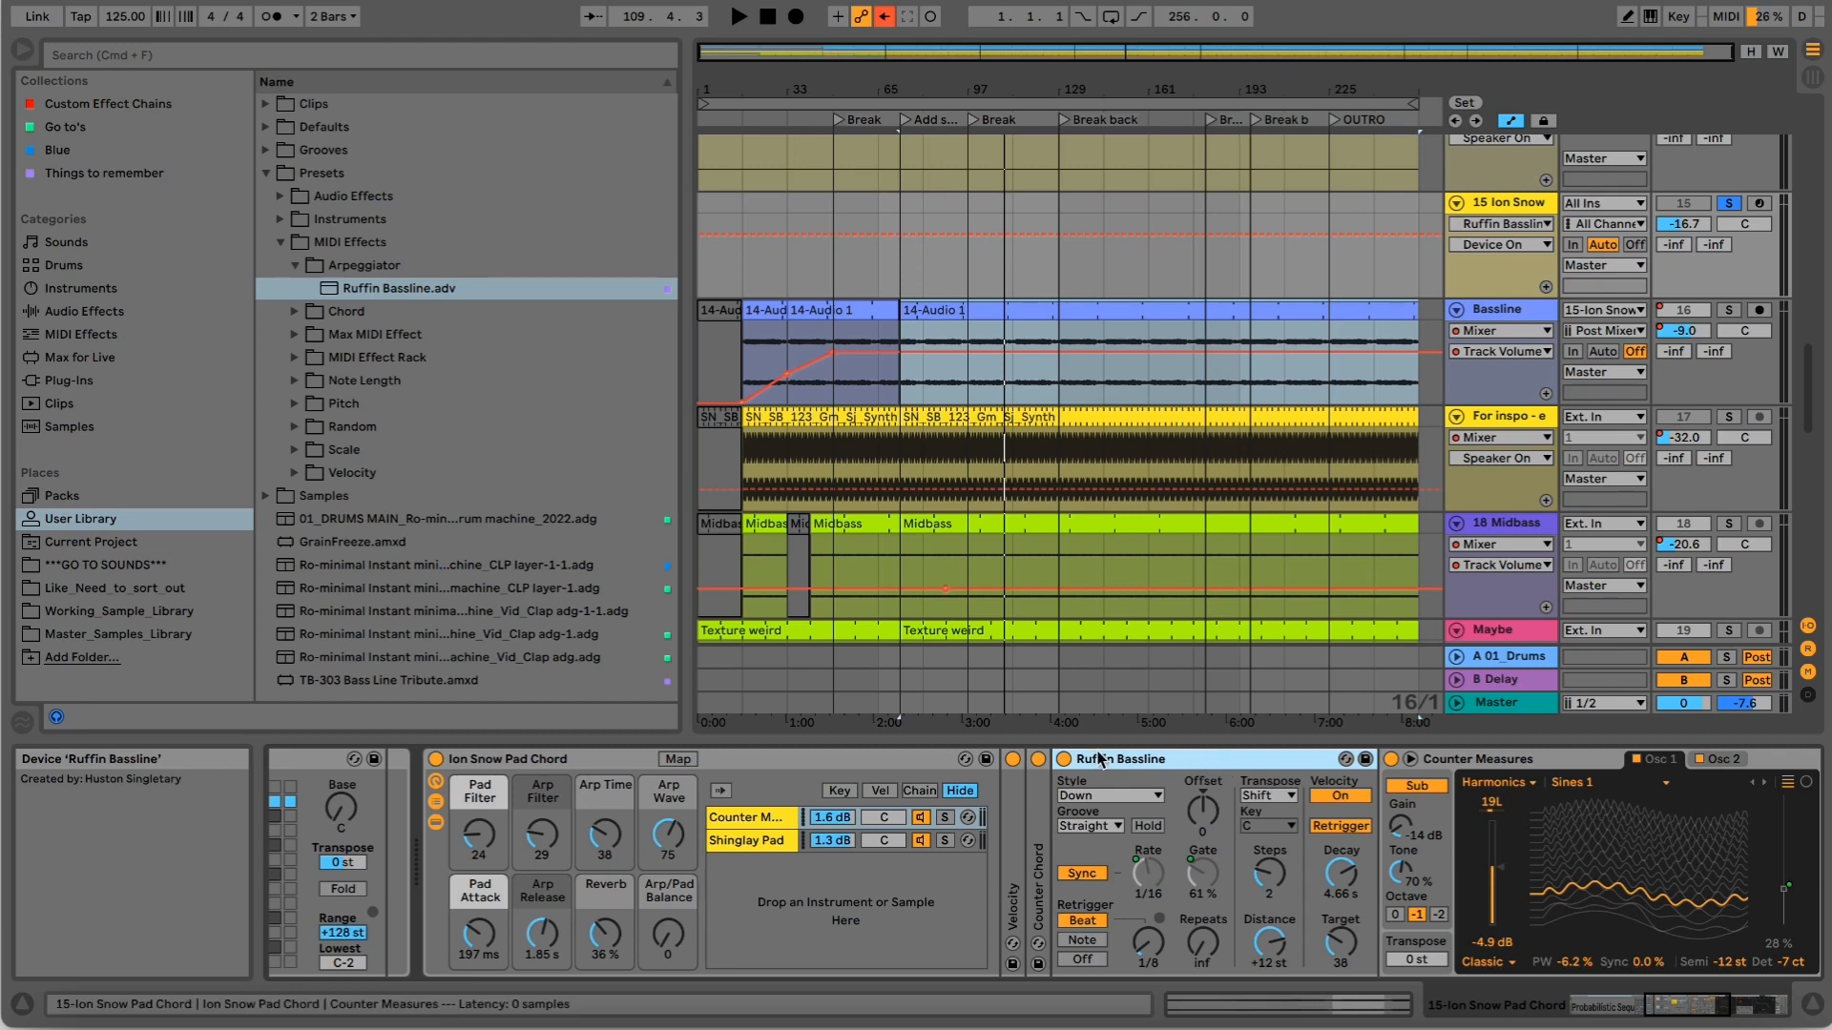
left_click_drag(1016, 96, 1017, 95)
key("space")
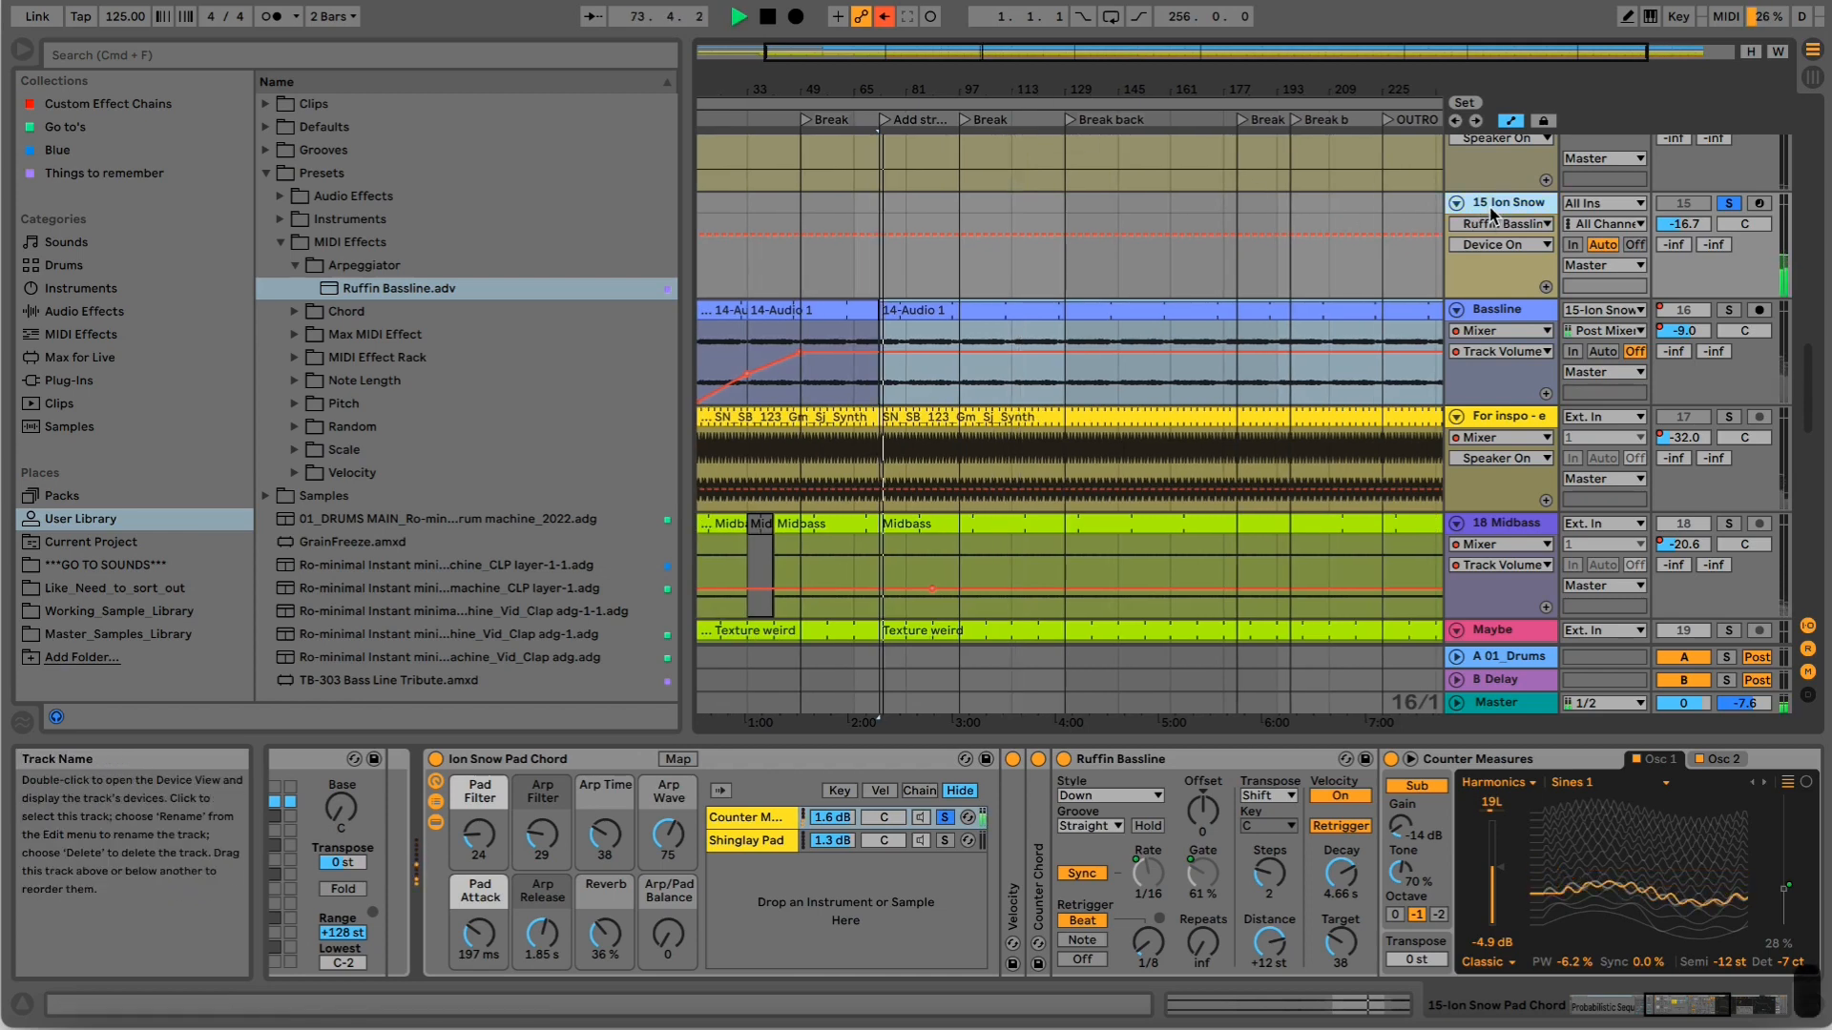
key("space")
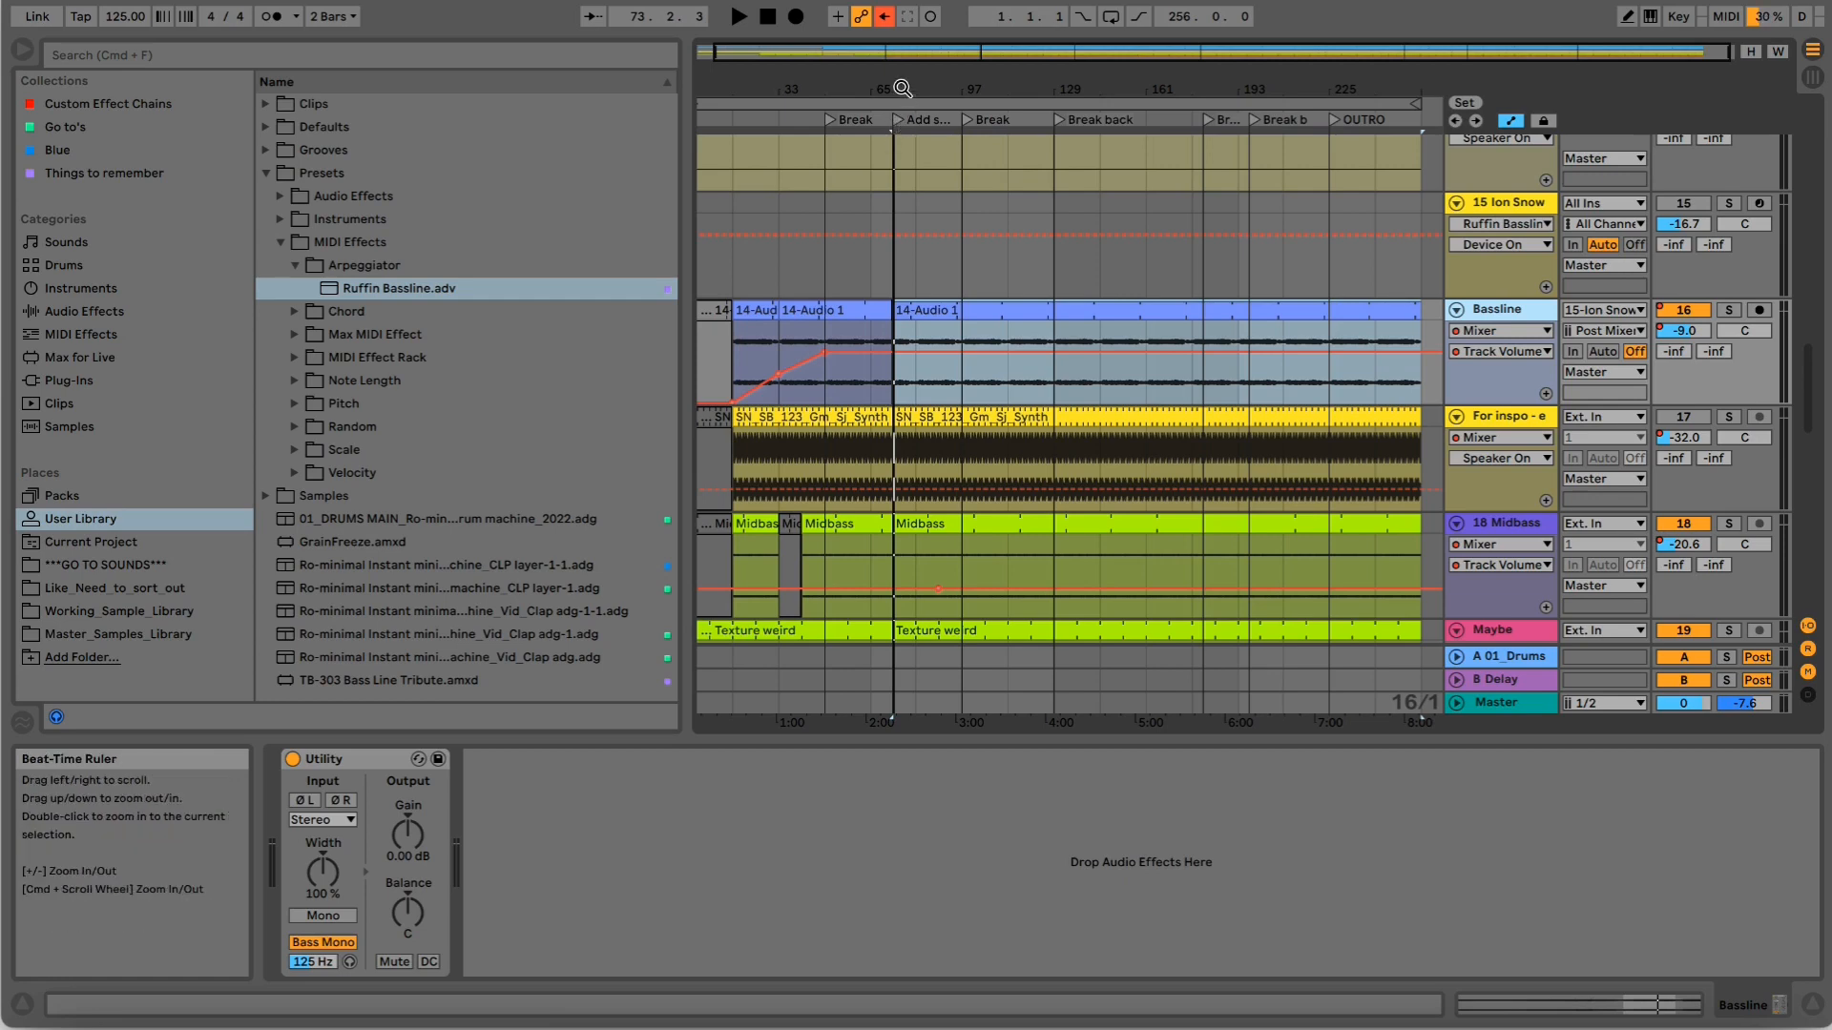
Play the full arrangement and show the Track Volume automation of the For inspo track.
left_click_drag(902, 89, 907, 86)
scroll(941, 412, "down", 5)
scroll(941, 412, "up", 5)
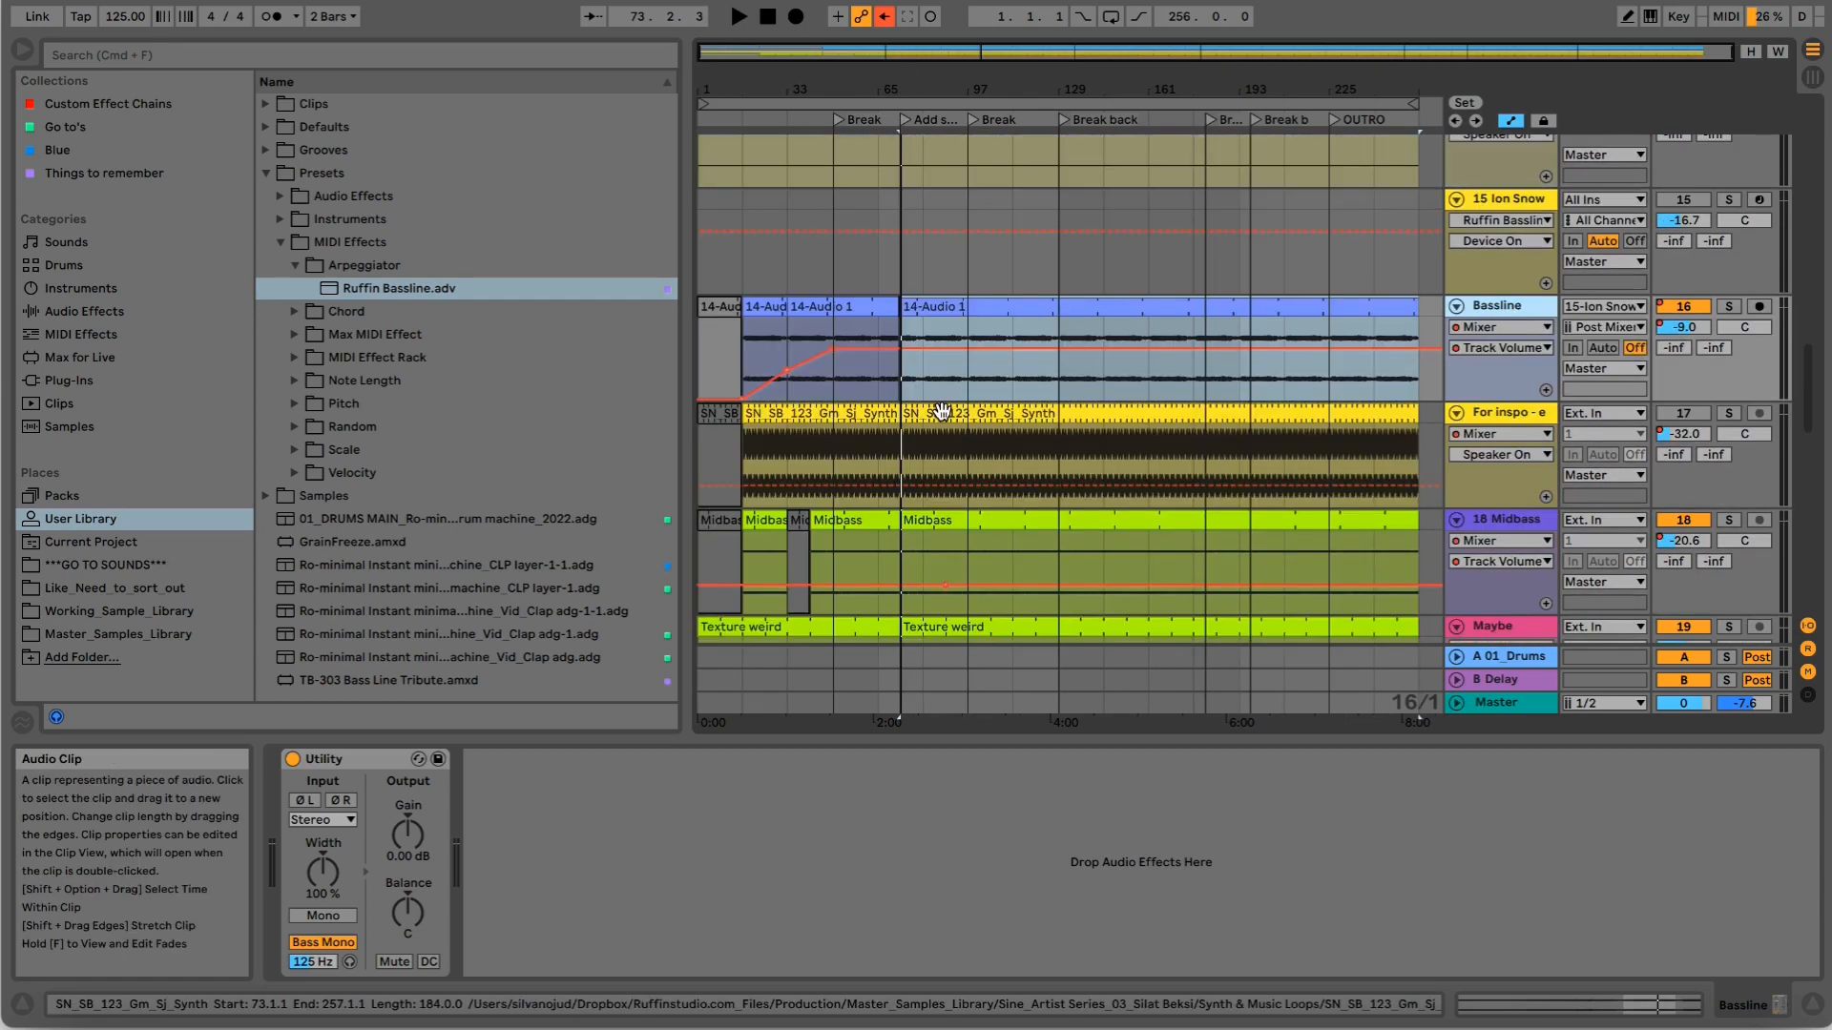
scroll(942, 413, "up", 2)
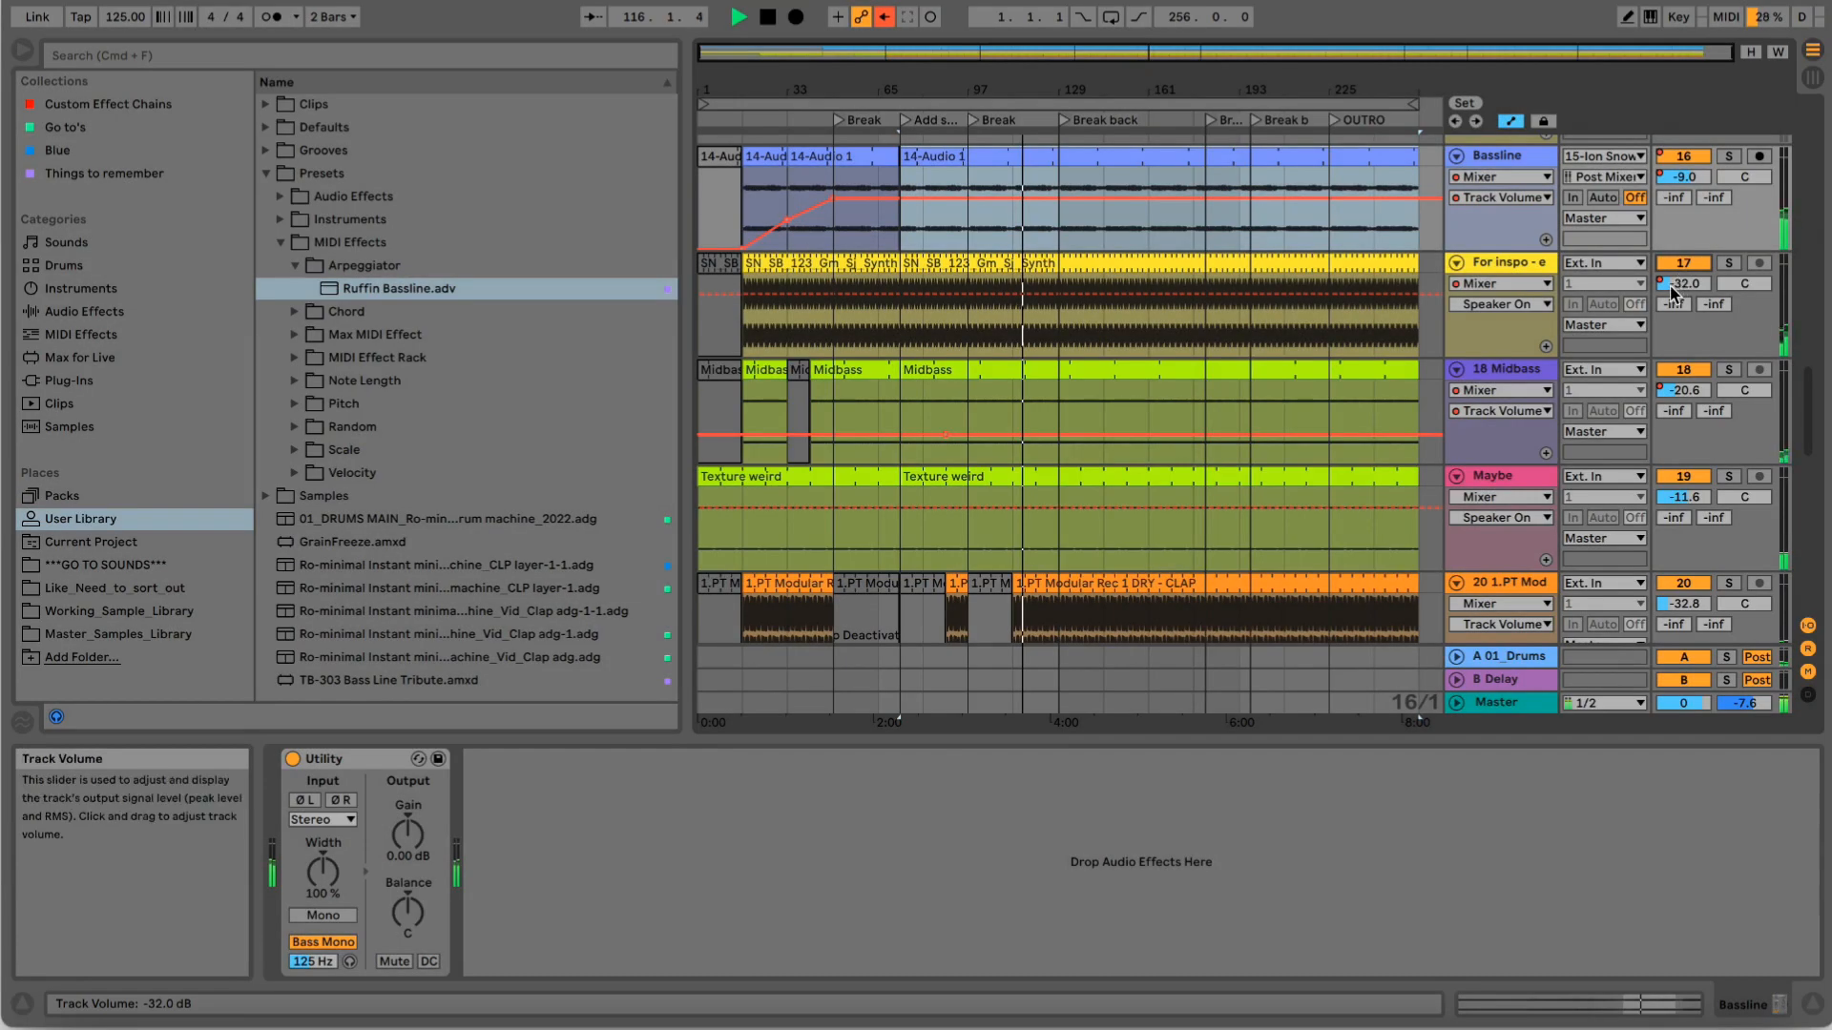
left_click(1708, 286)
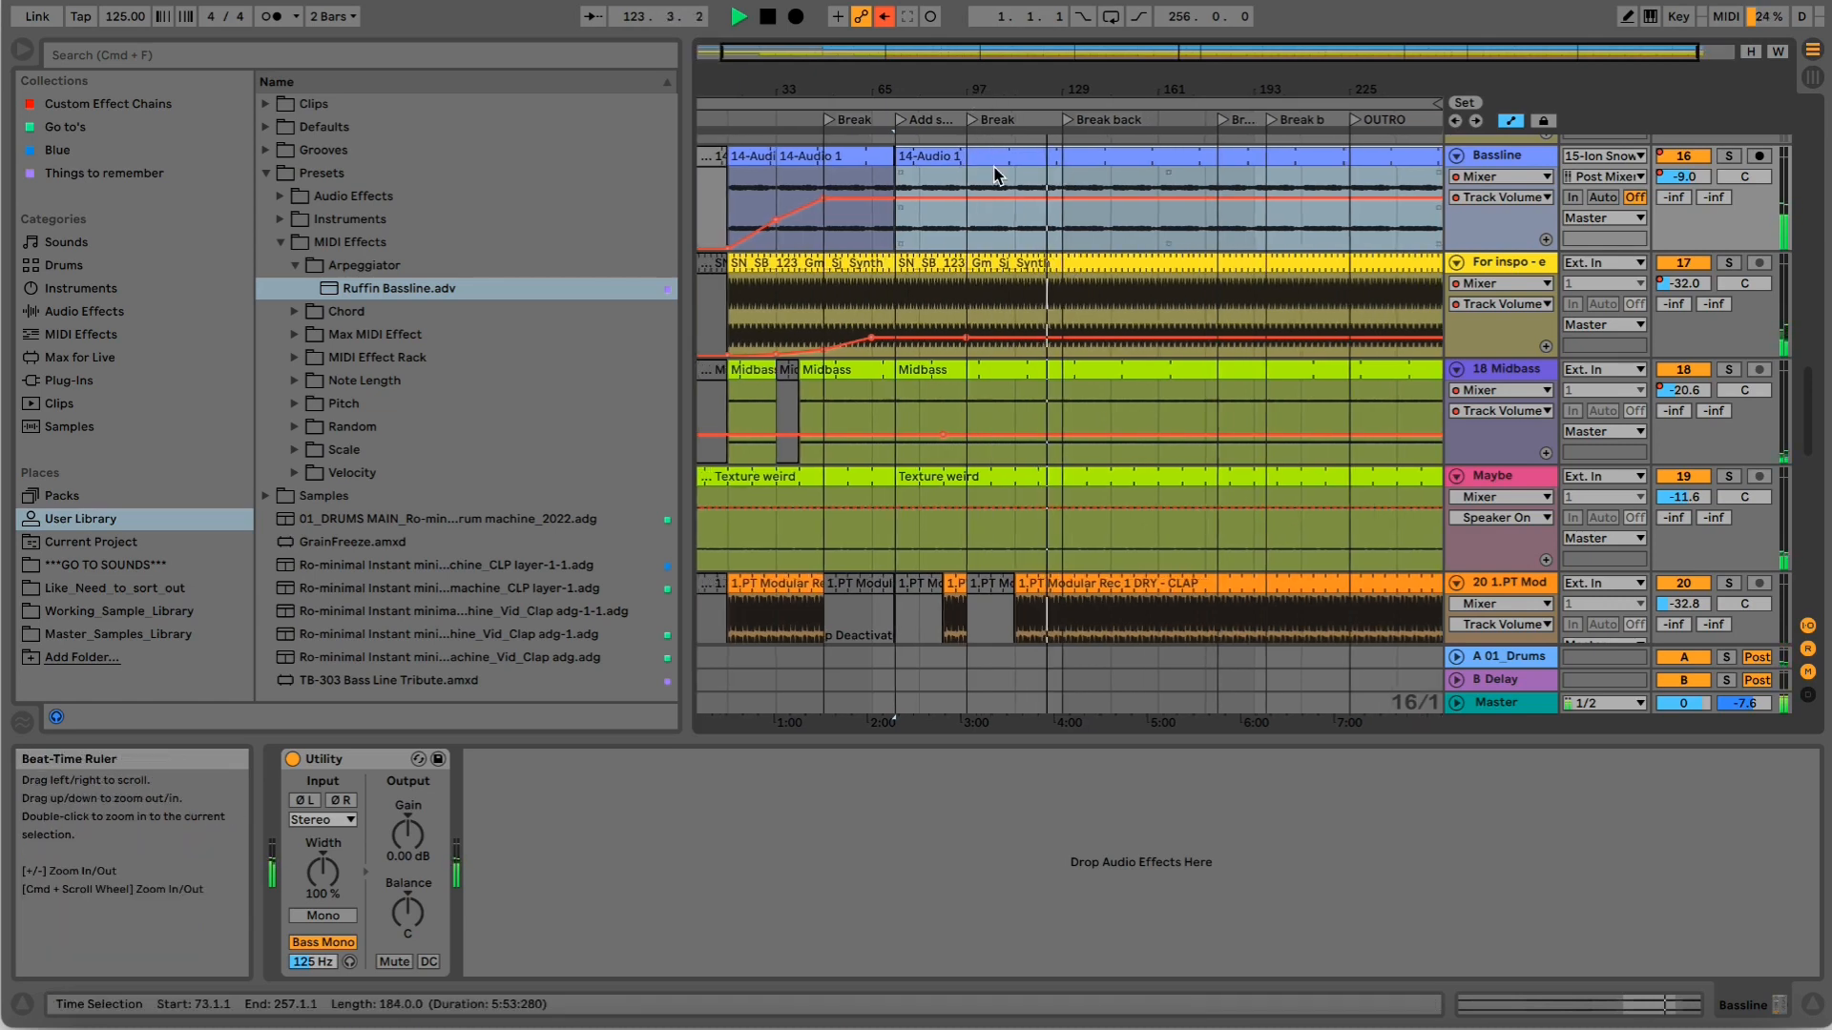
Listen to the transition from the Break section into the Add straight hithat section, then stop playback.
scroll(995, 171, "up", 5)
scroll(995, 173, "up", 1)
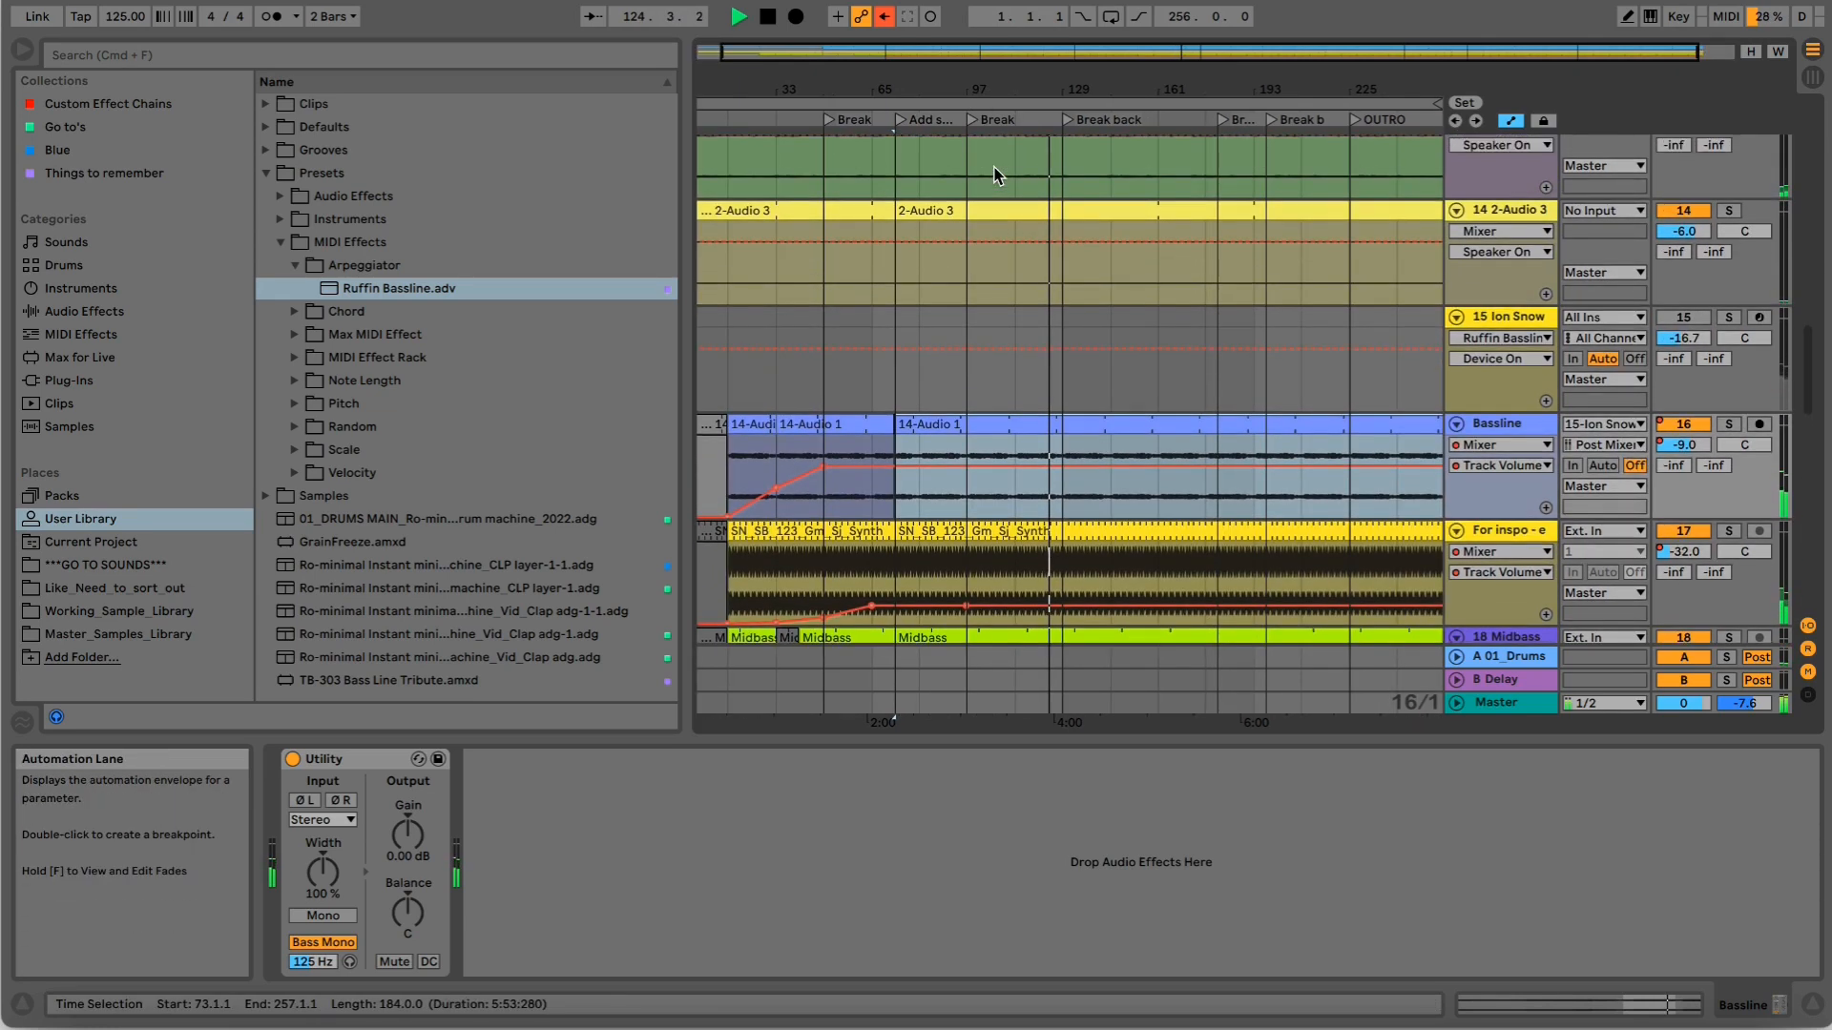
left_click(877, 120)
scroll(876, 119, "up", 4)
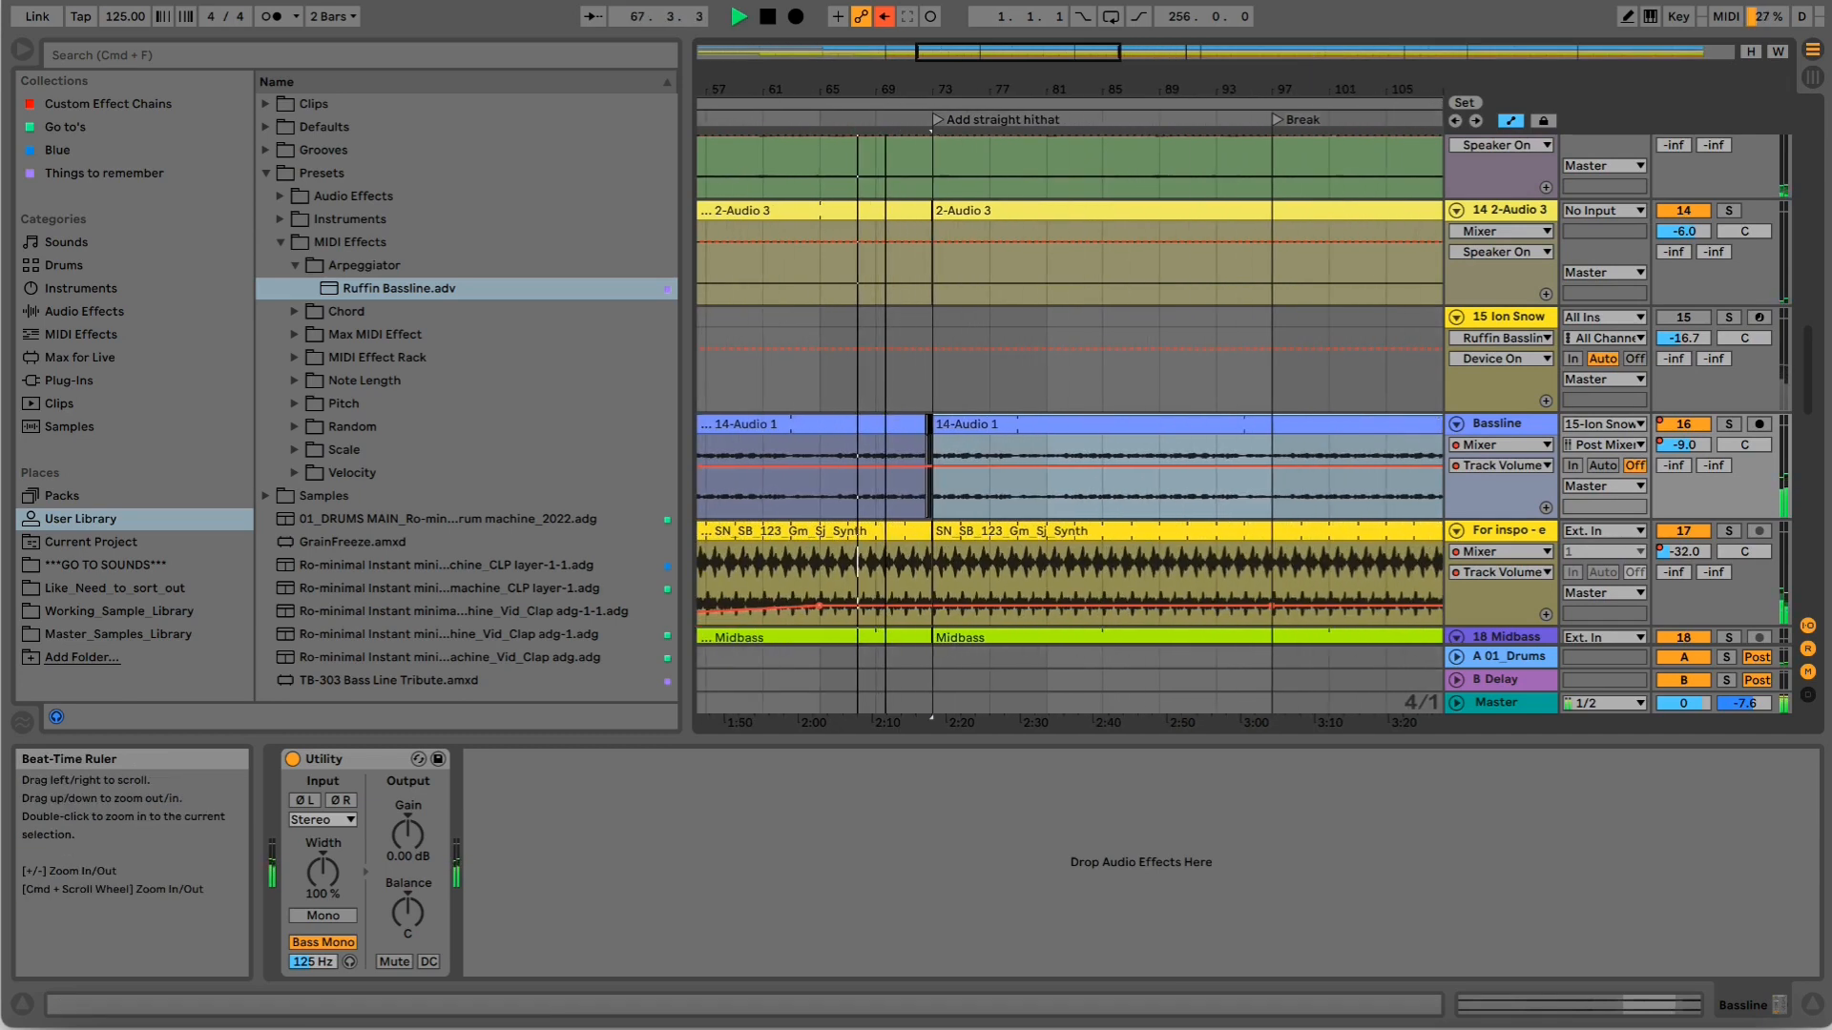
scroll(892, 76, "down", 3)
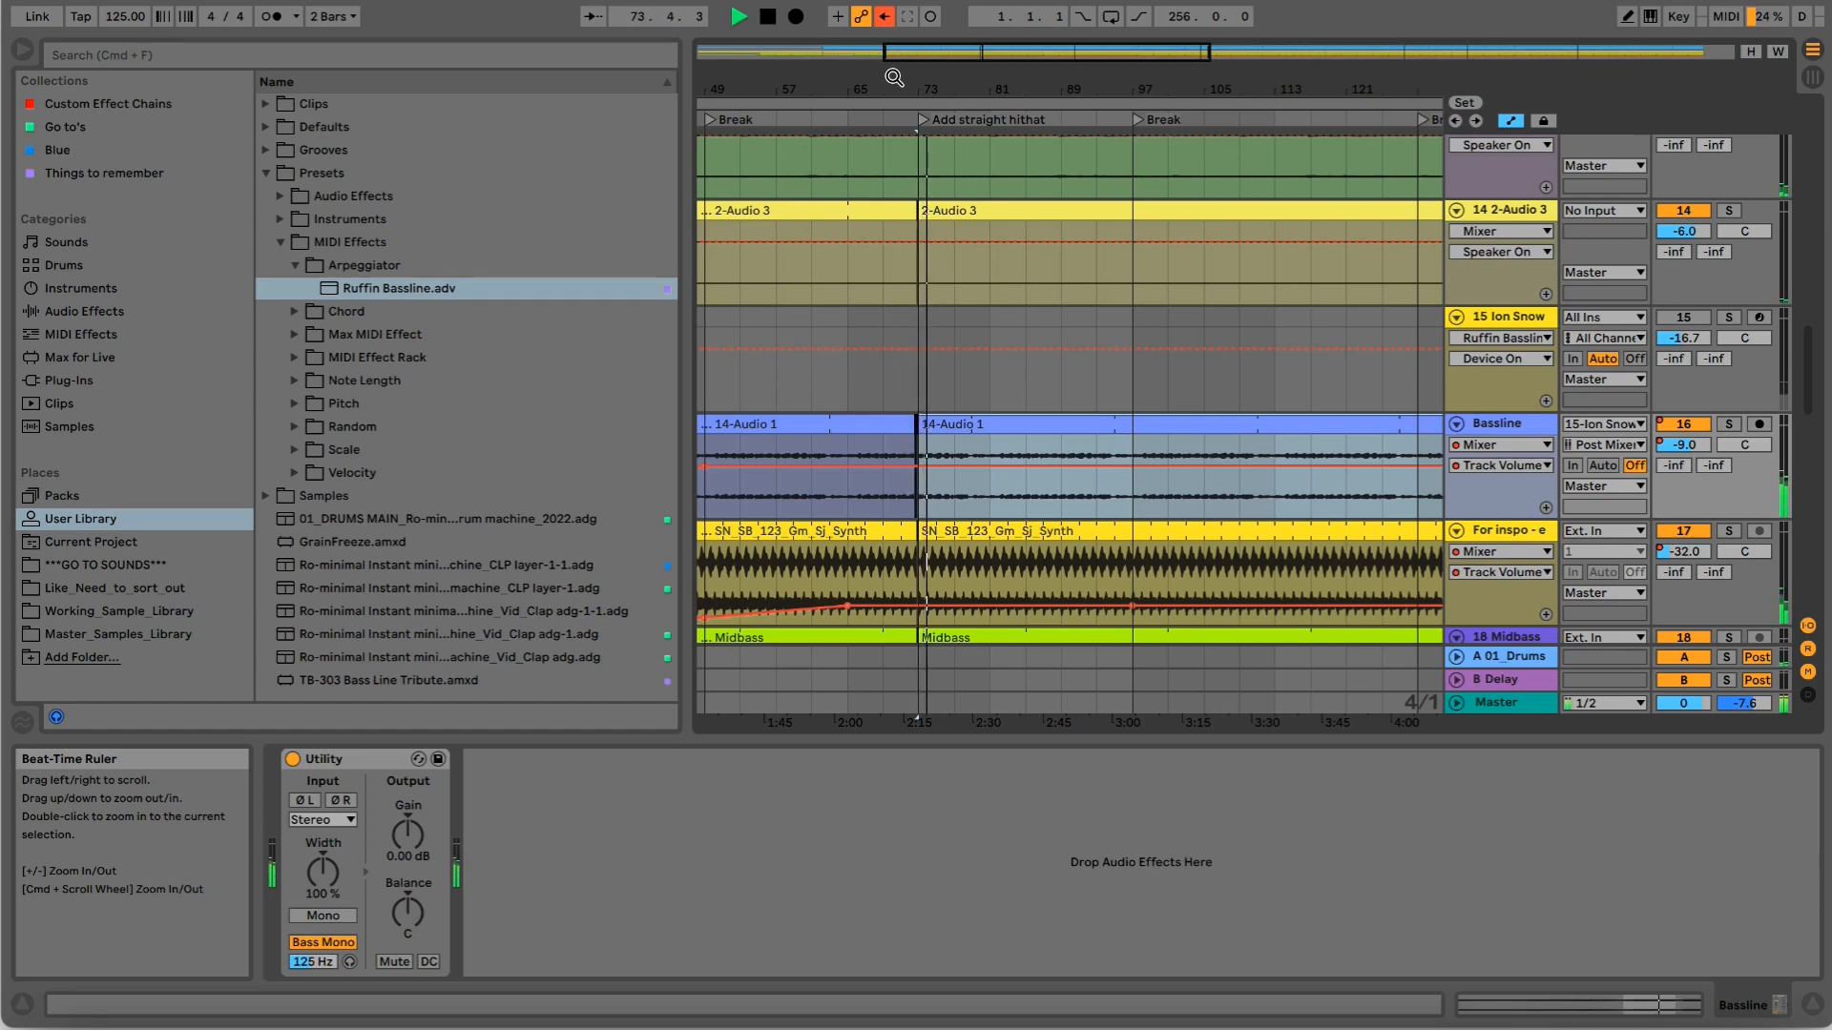
mouse_move(890, 97)
left_mouse_down()
mouse_move(890, 172)
mouse_move(889, 96)
left_mouse_up()
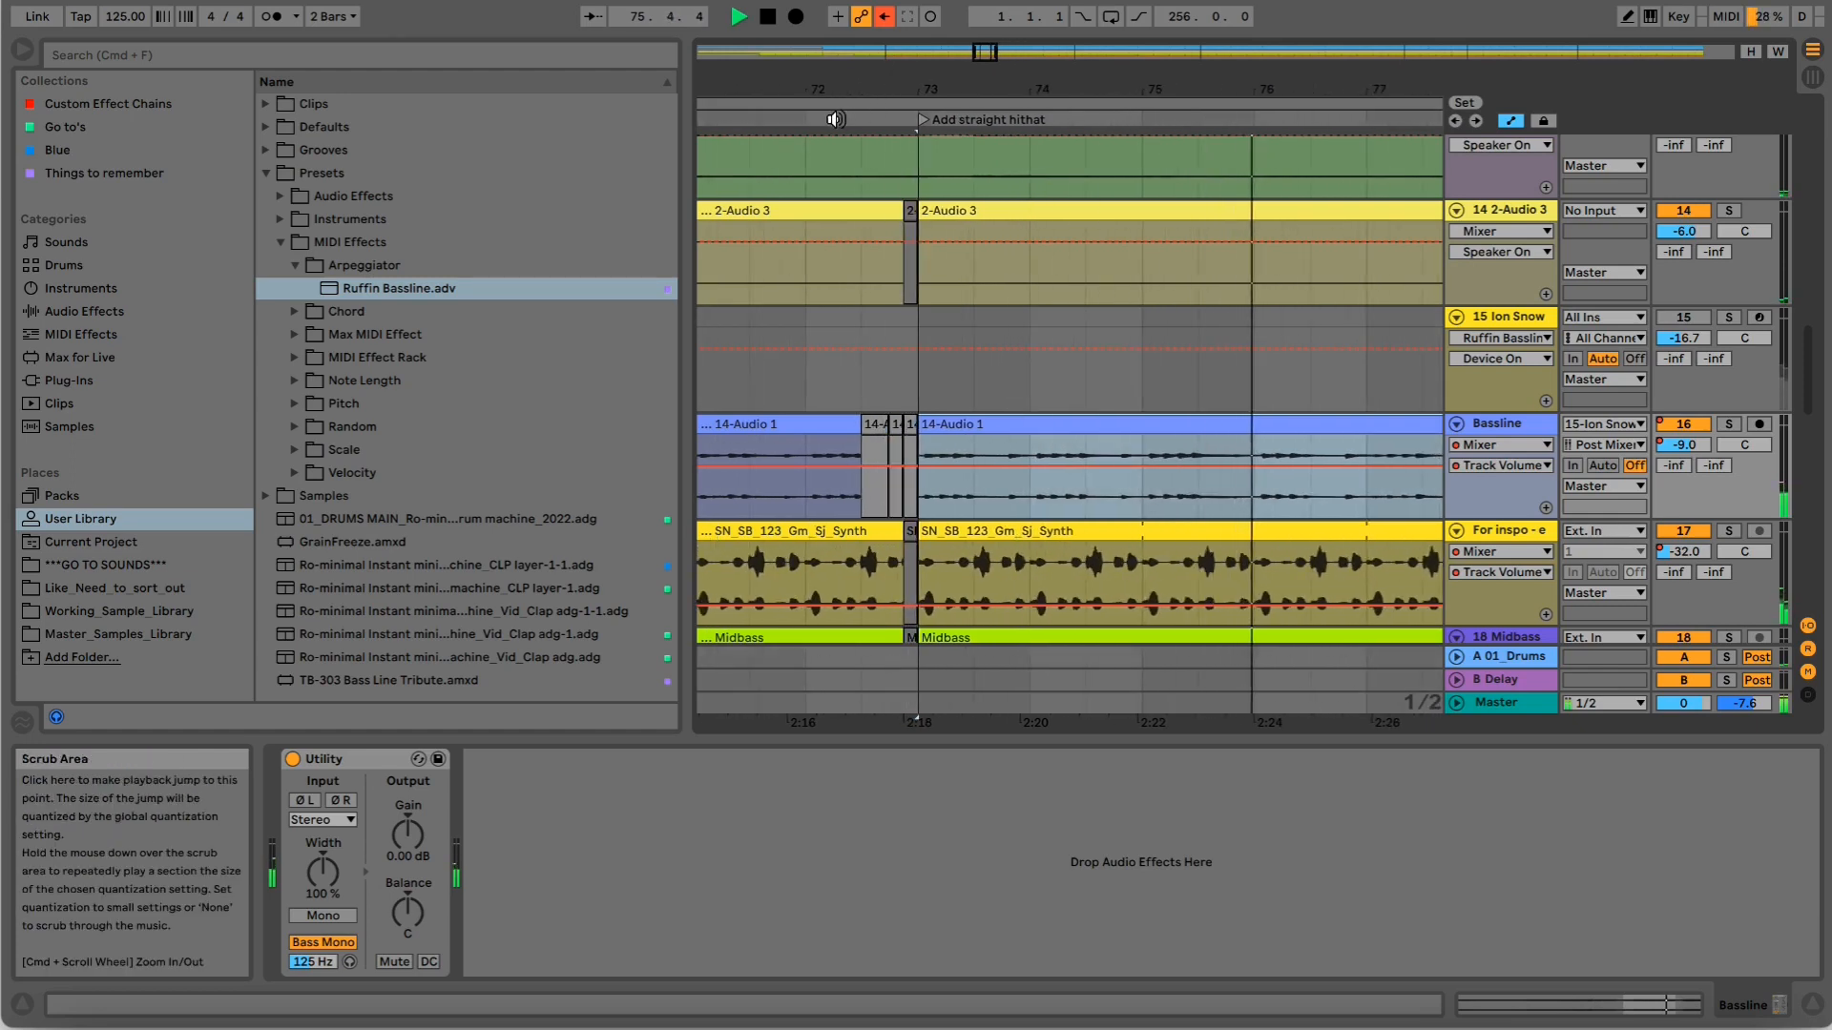
key("space")
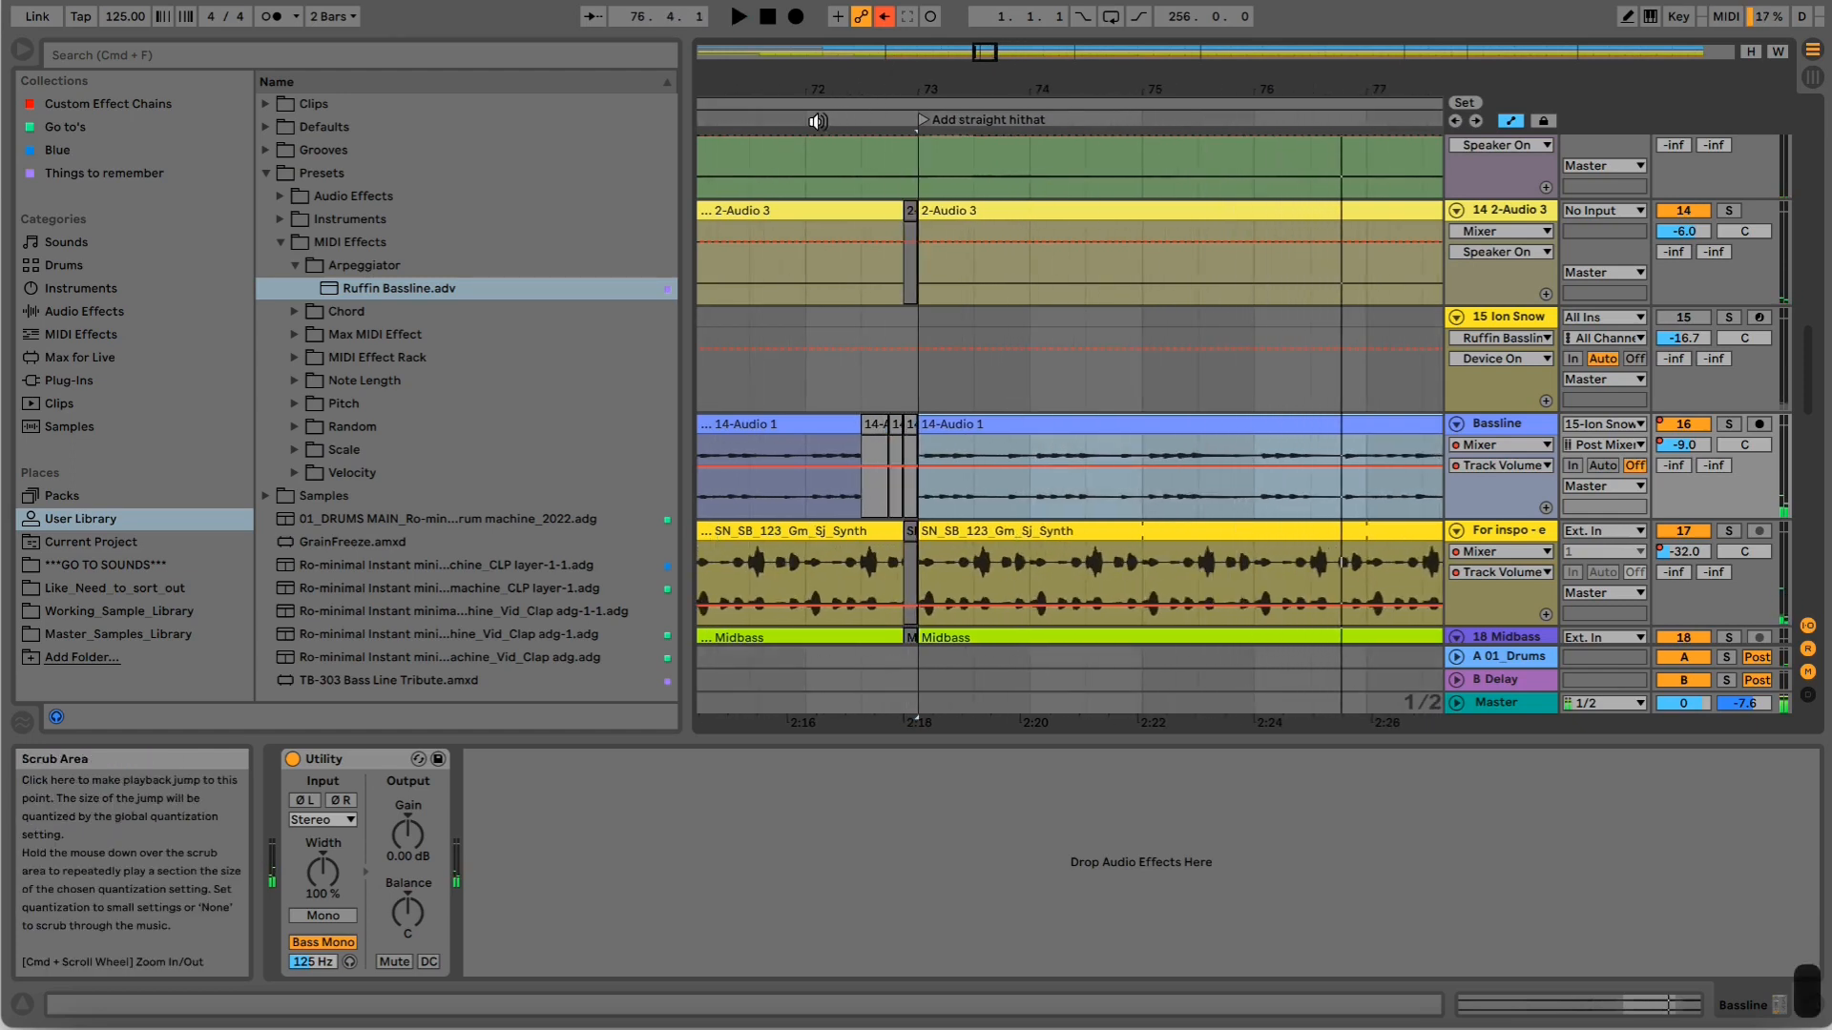
left_click_drag(843, 91, 842, 29)
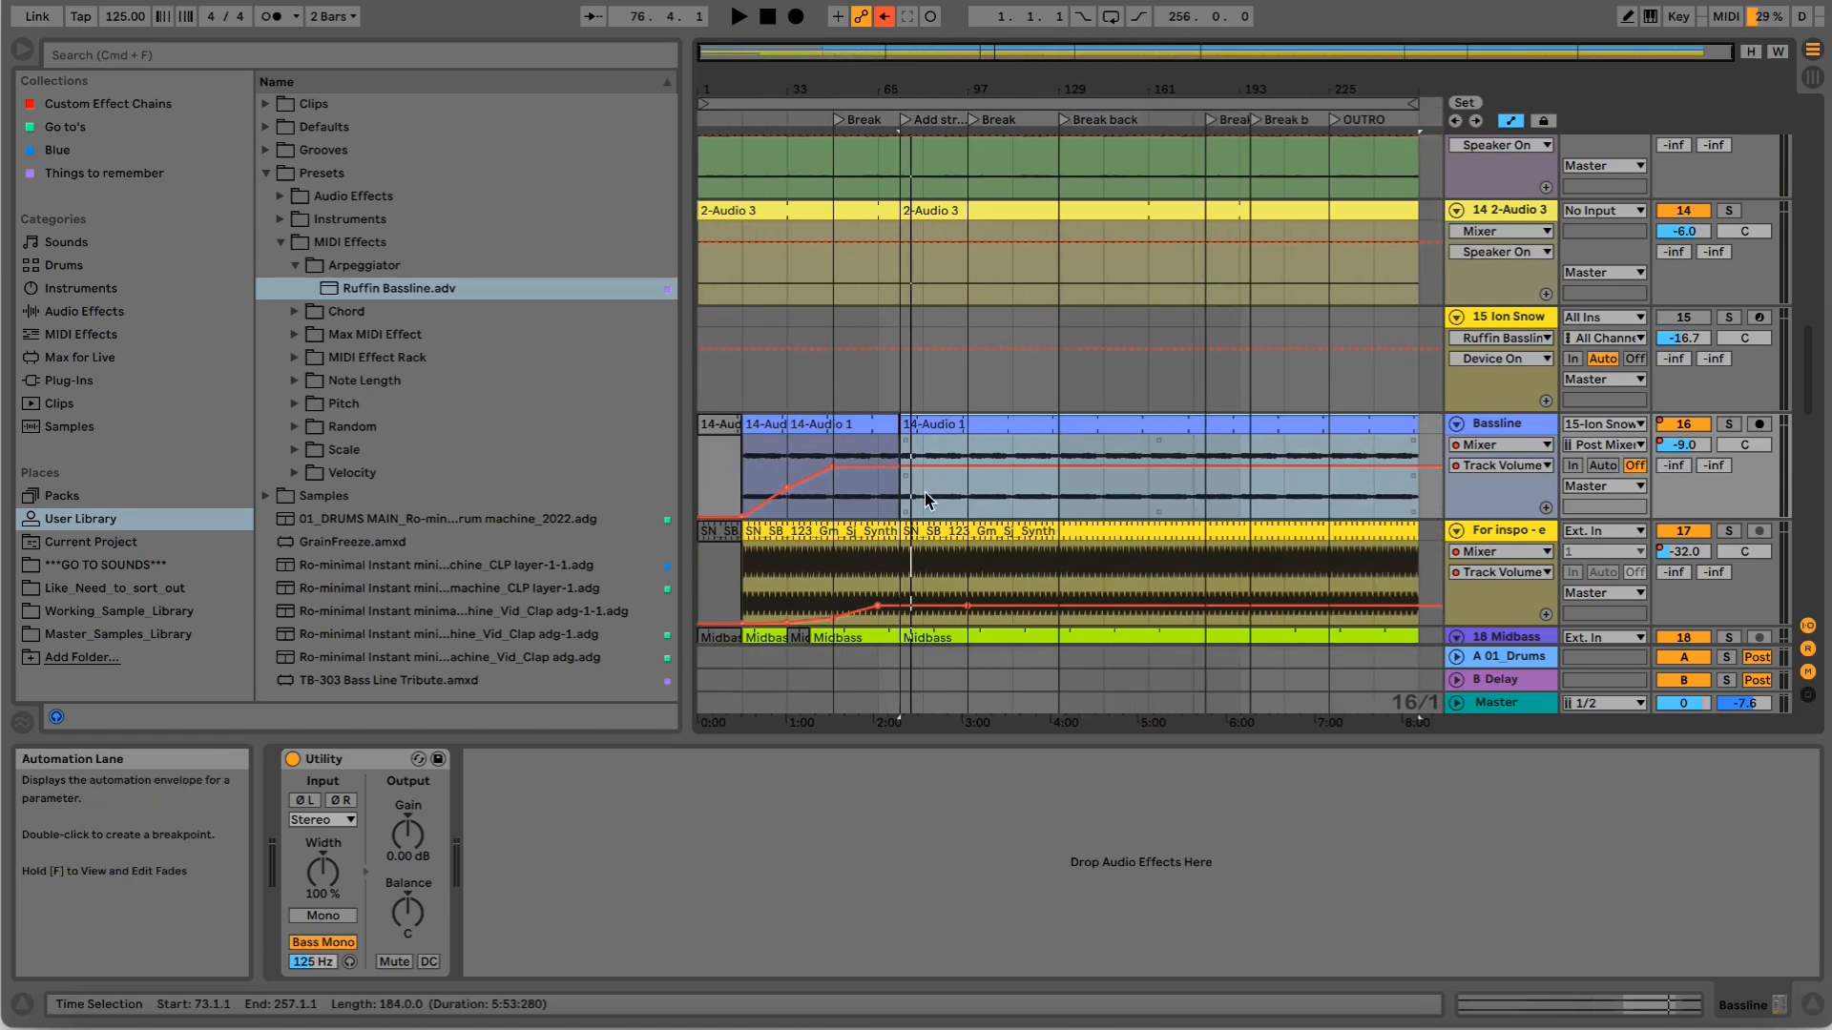
Insert a new MIDI track below the Bassline track and browse the Master_Samples_Library folder.
scroll(925, 492, "up", 2)
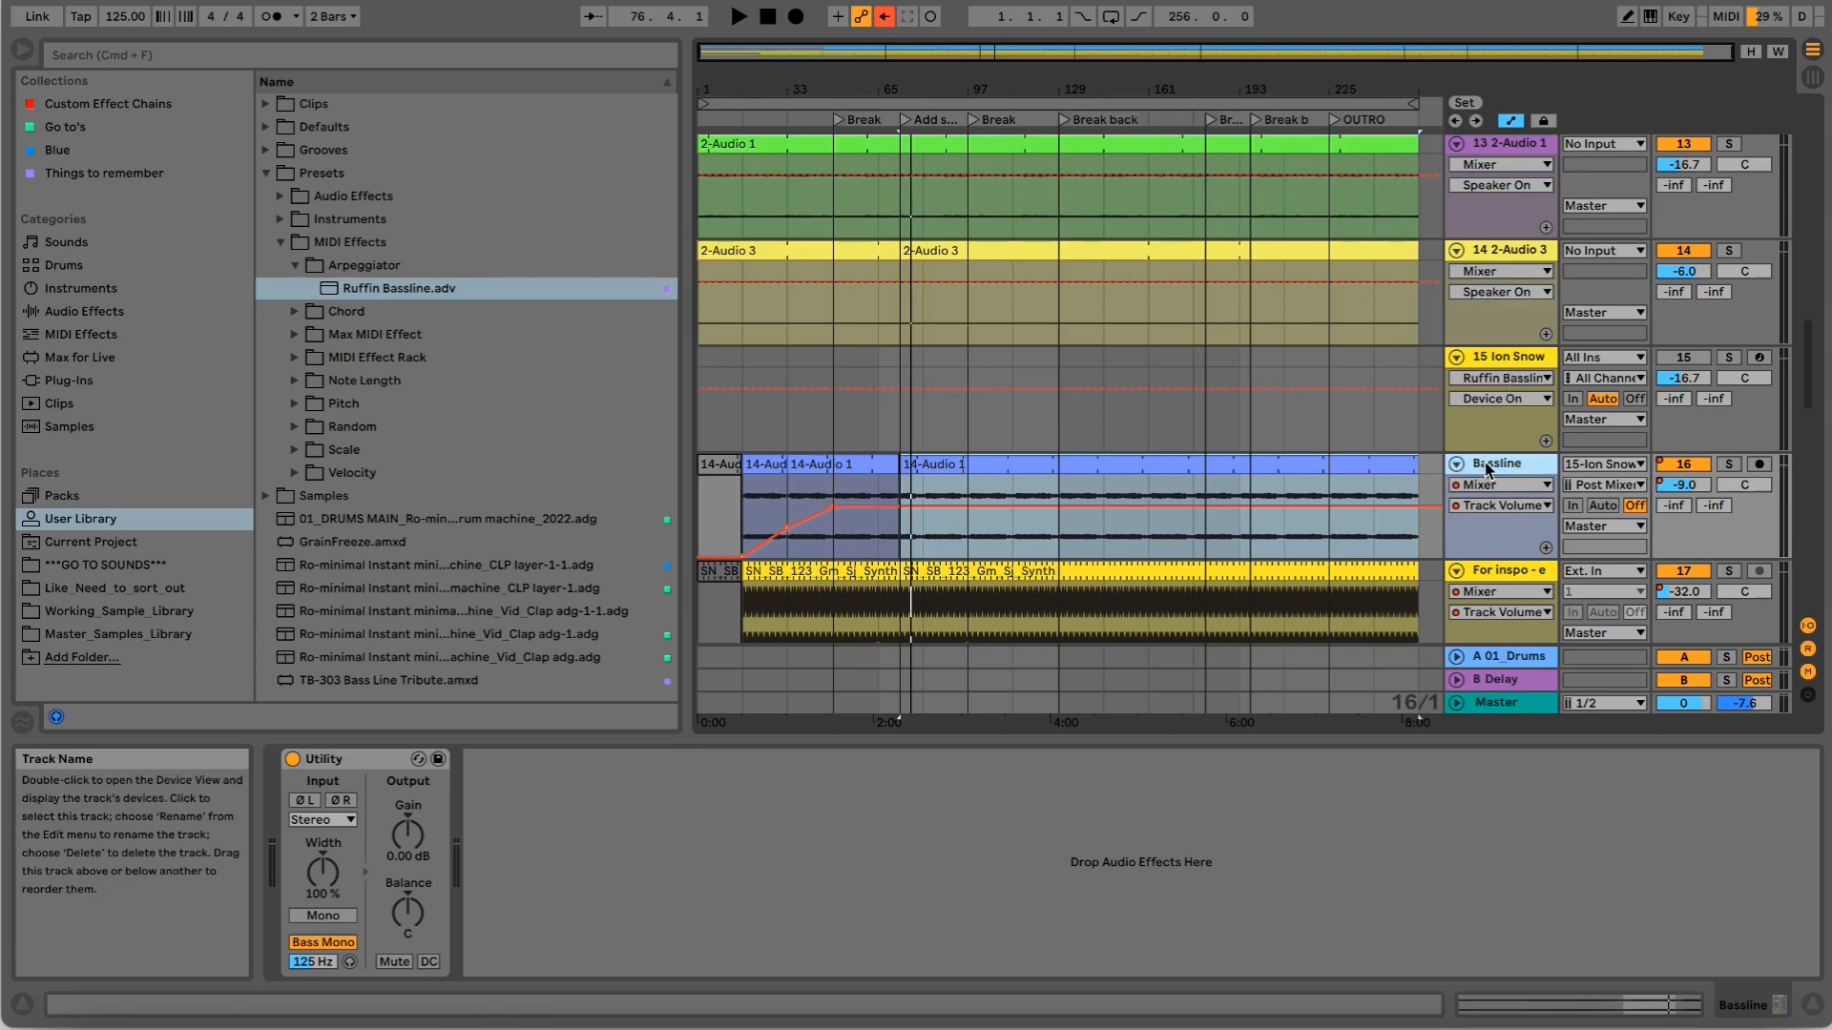
key("super+shift+t")
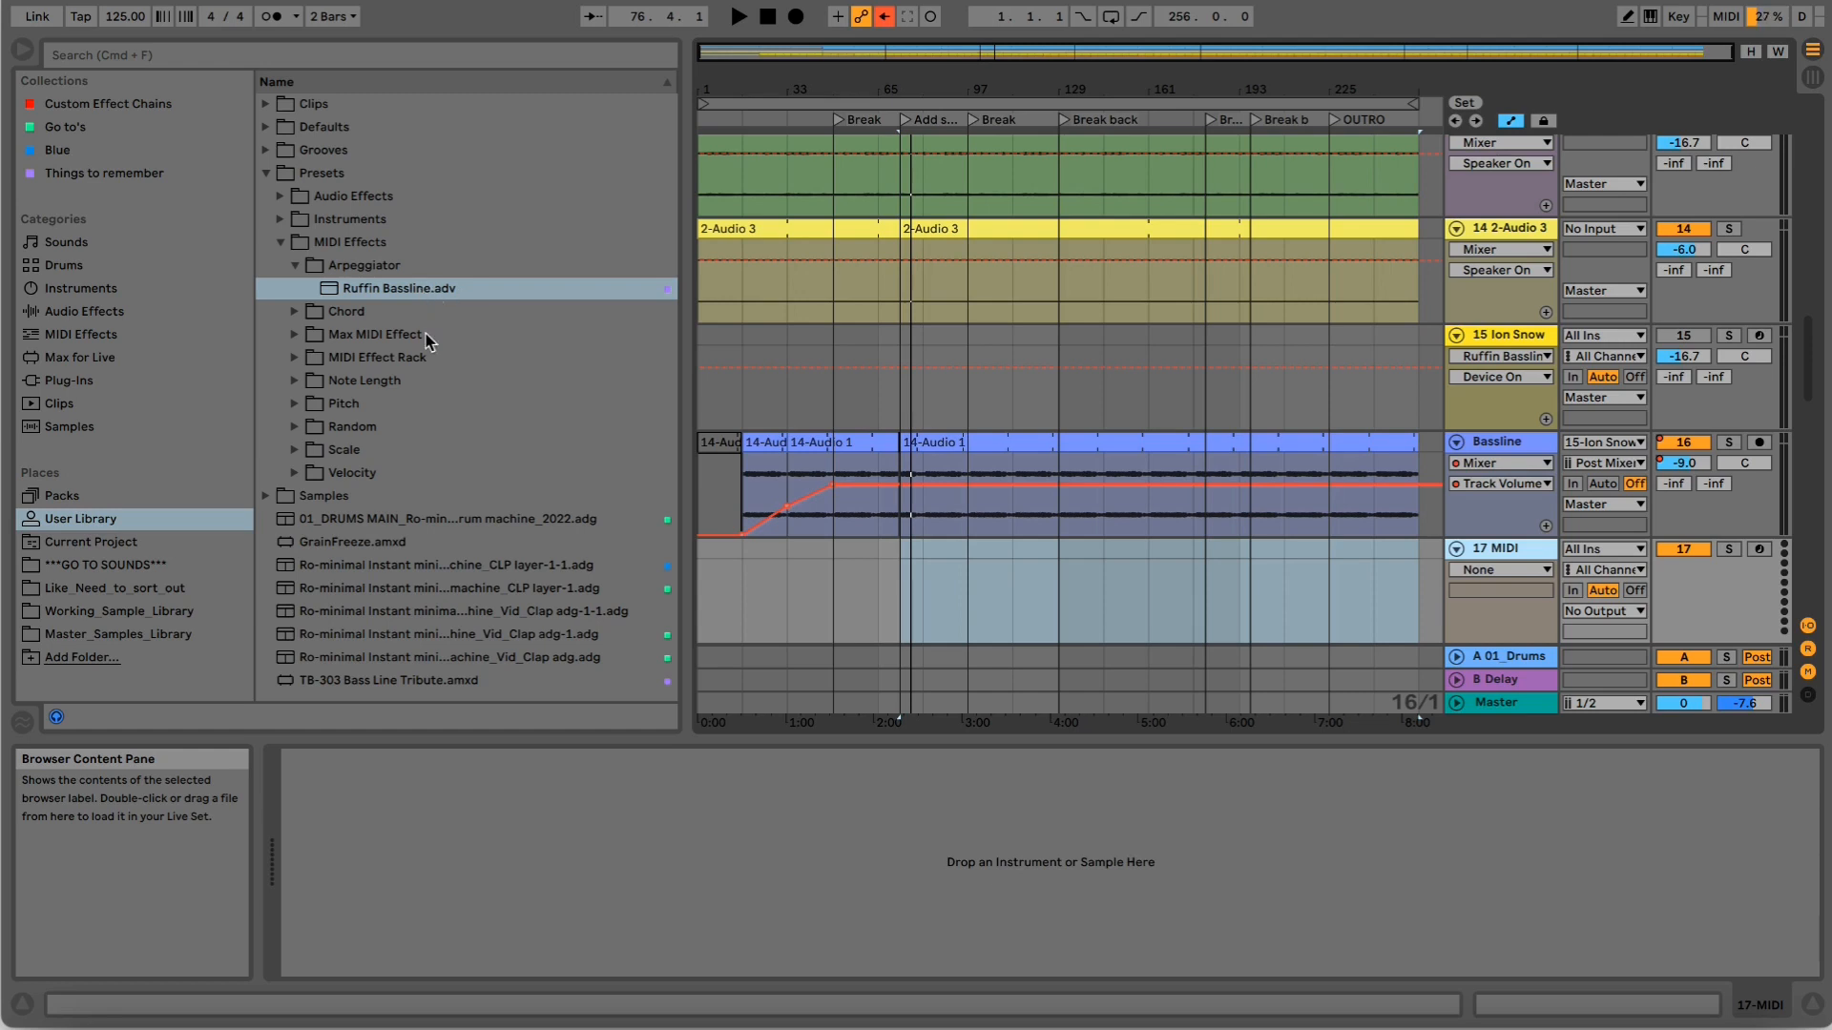
left_click(319, 50)
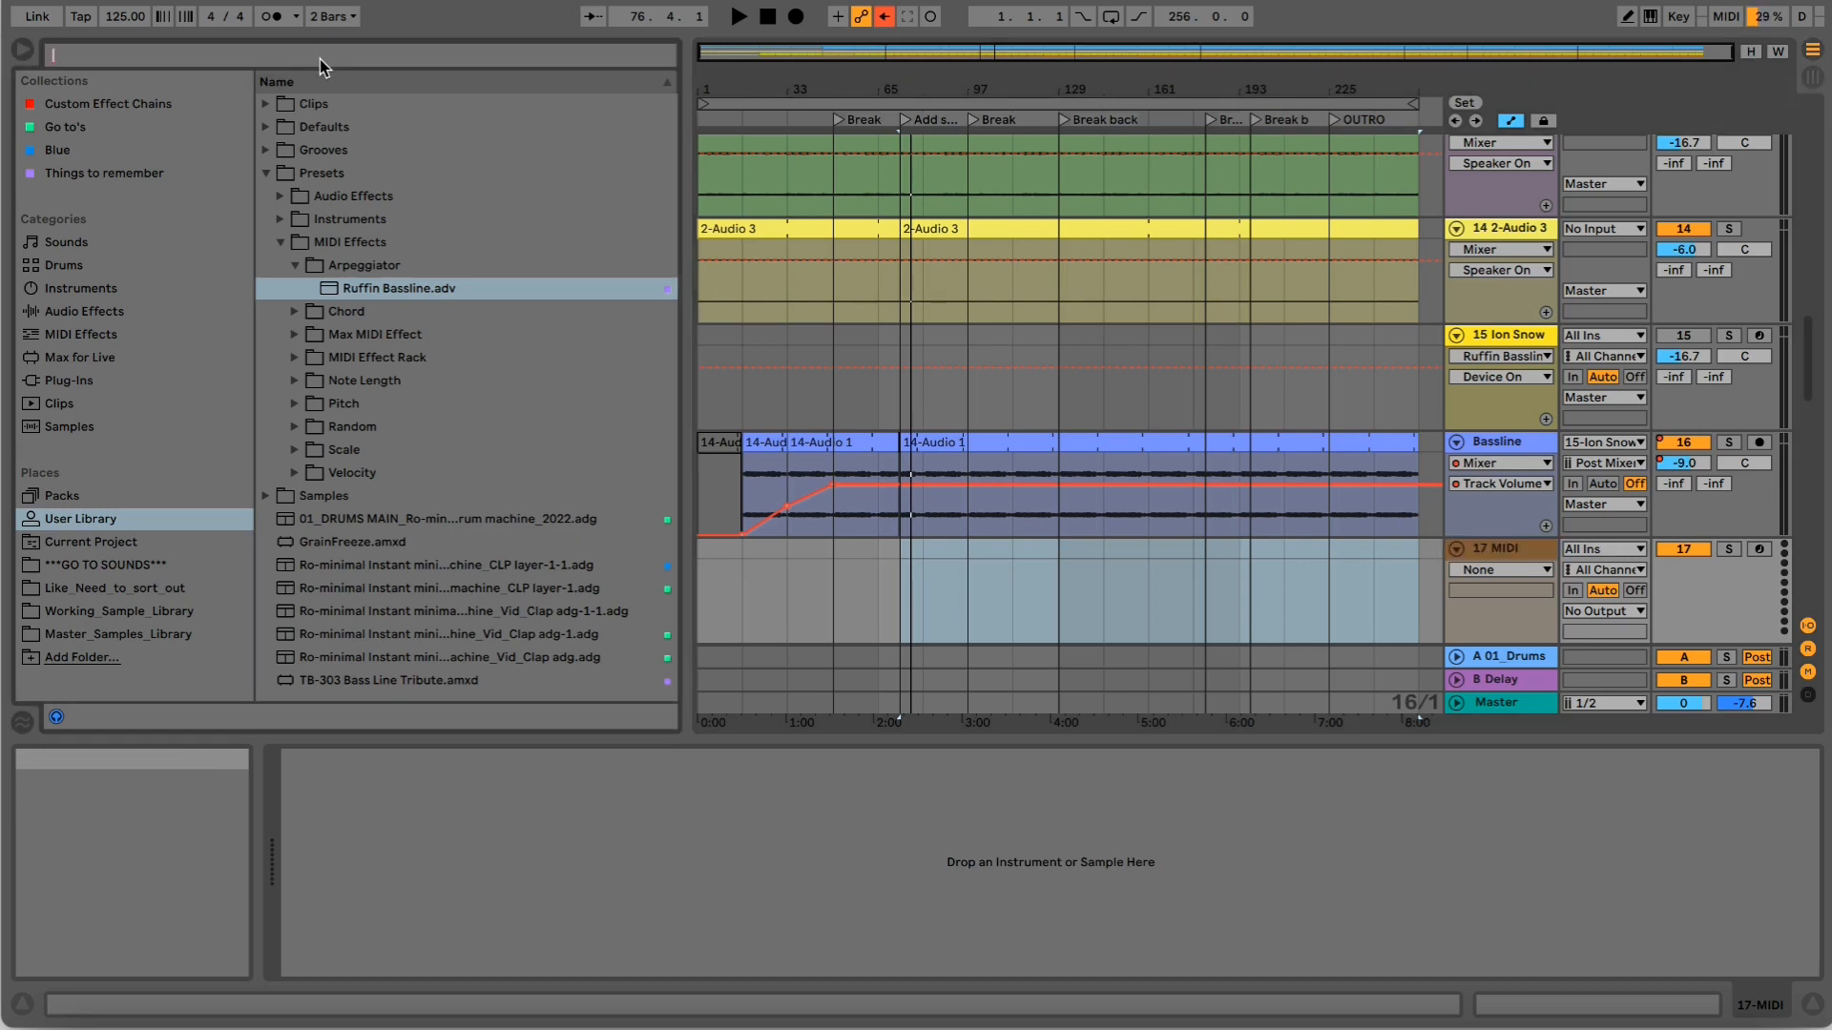
left_click(123, 635)
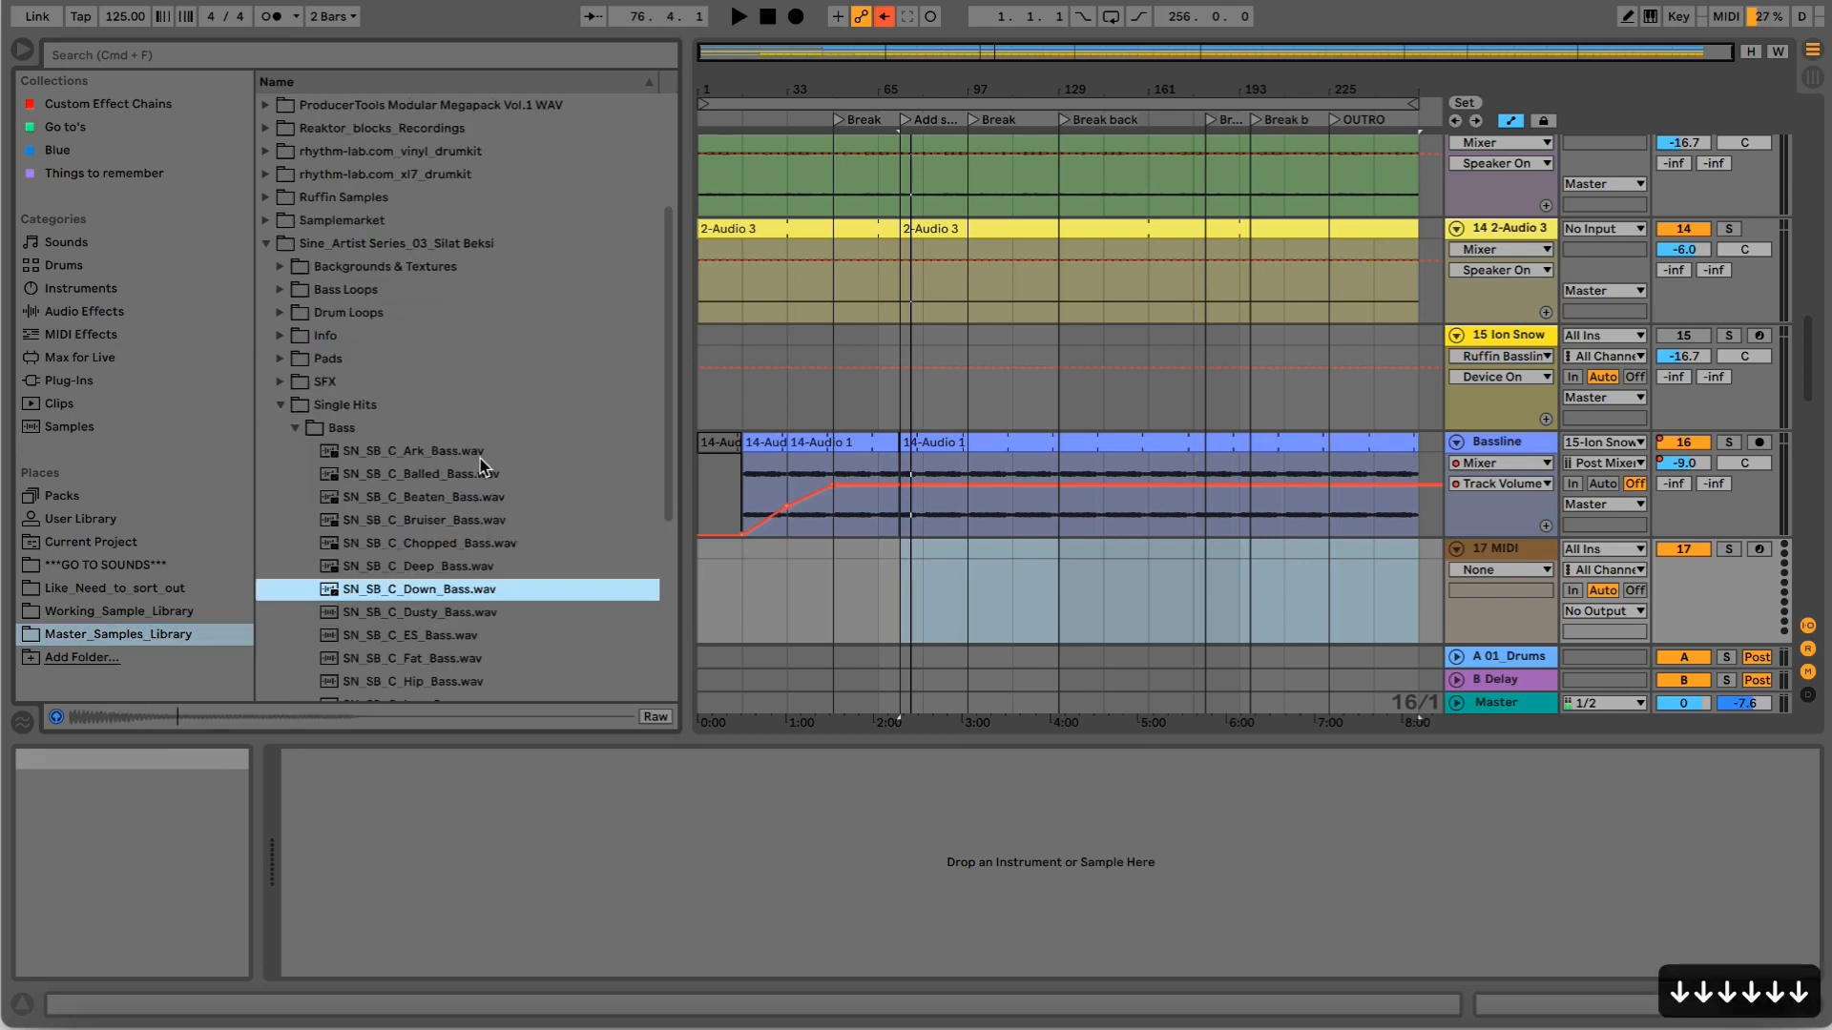
Audition the bass single hits of the Silat Beksi pack and load SN_SB_C_ES_Bass.wav onto the new MIDI track.
key("Down")
key("Down")
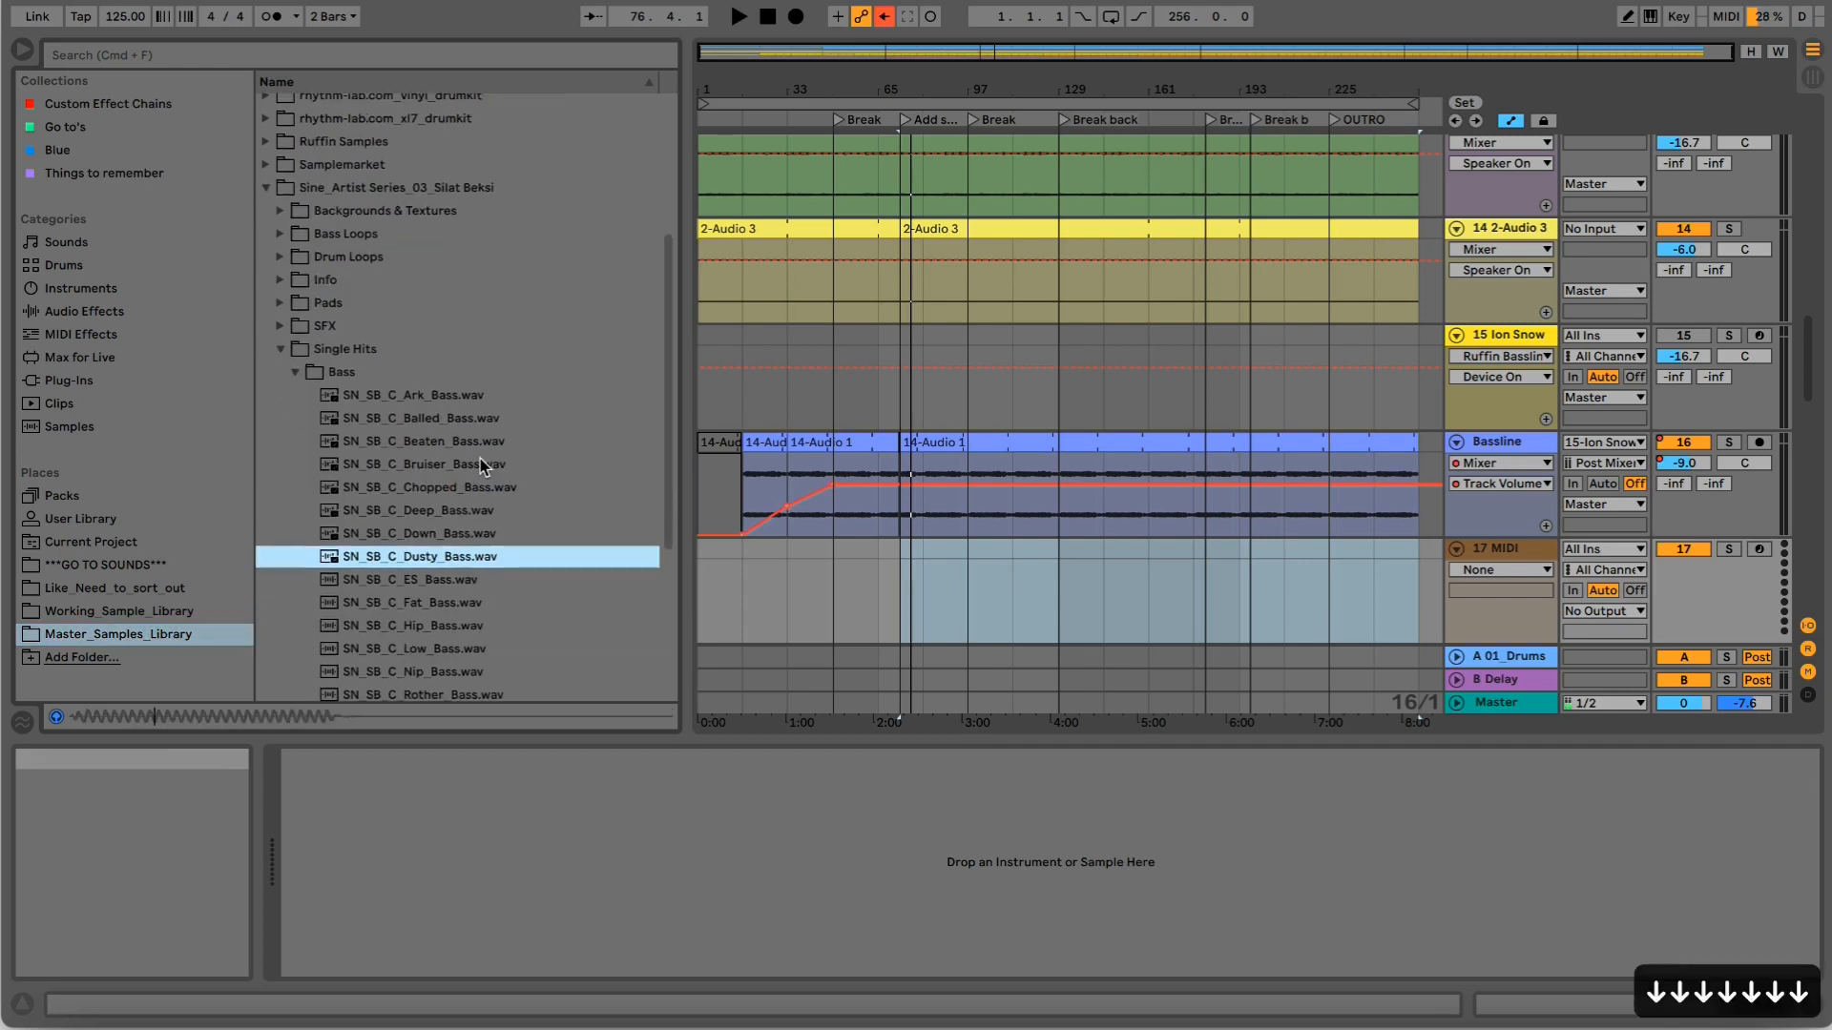
key("Down")
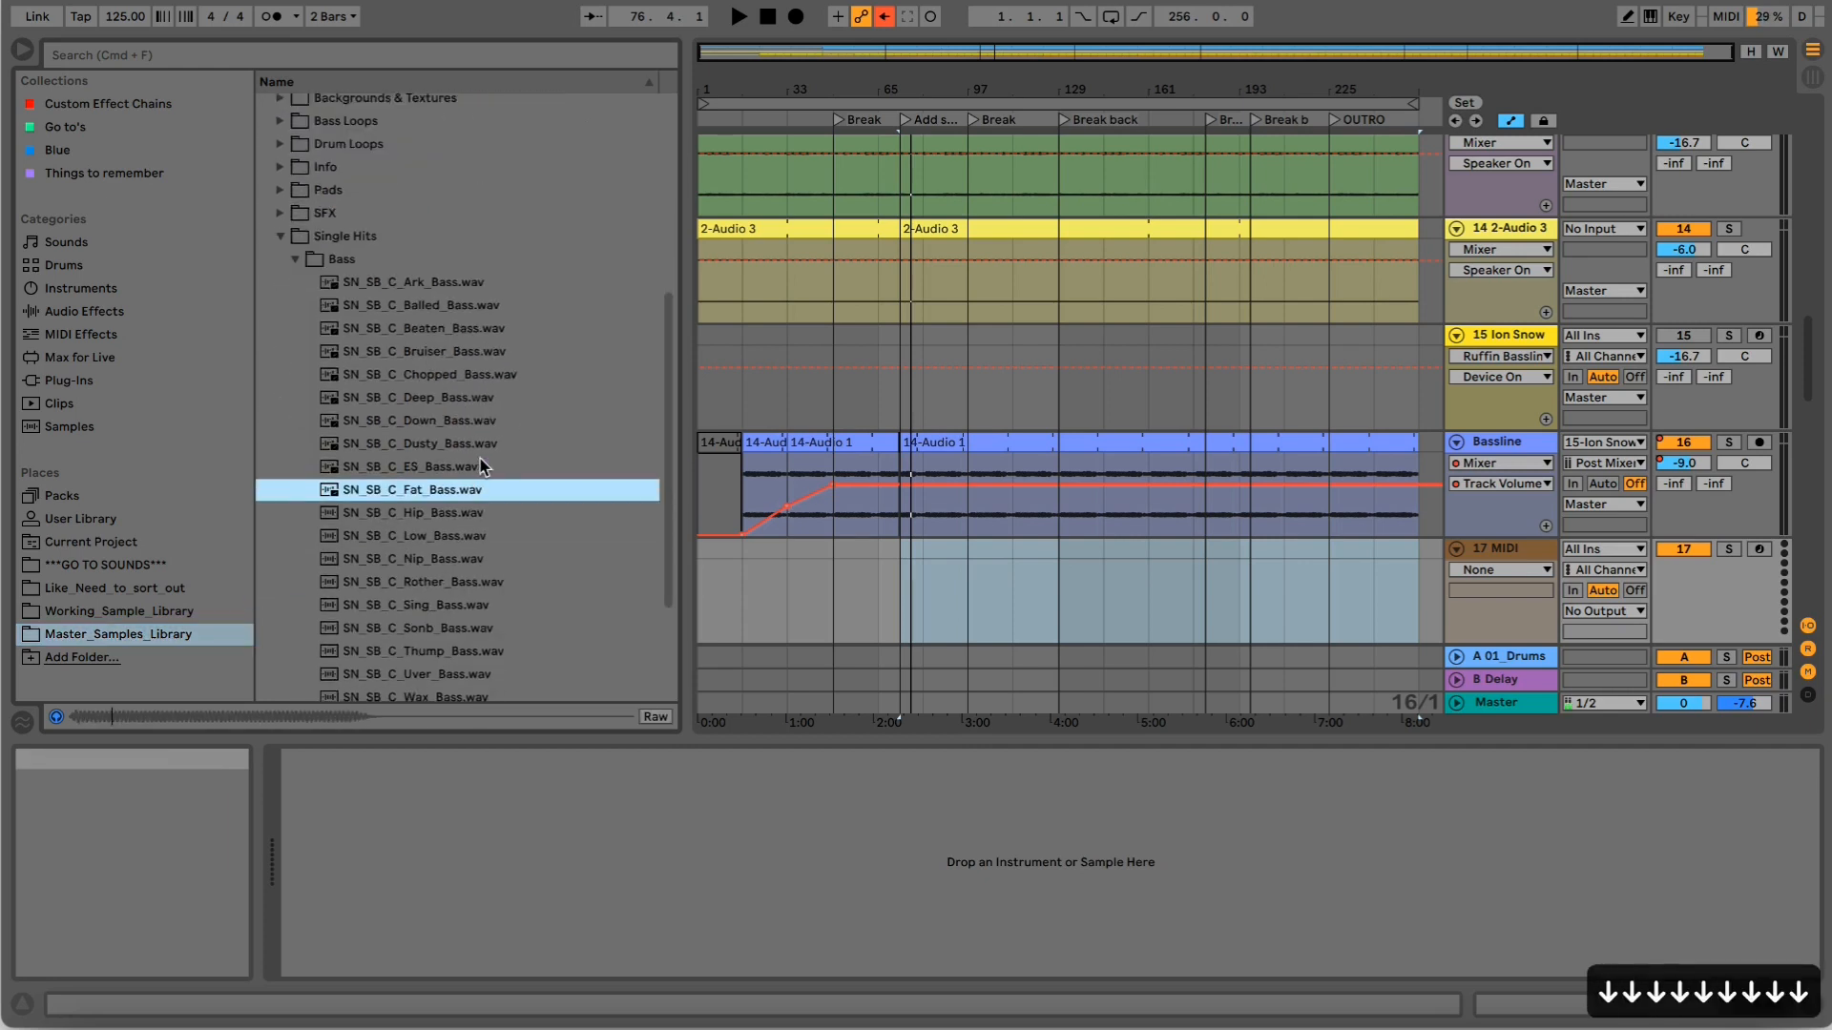
key("Up")
key("Up")
key("Down")
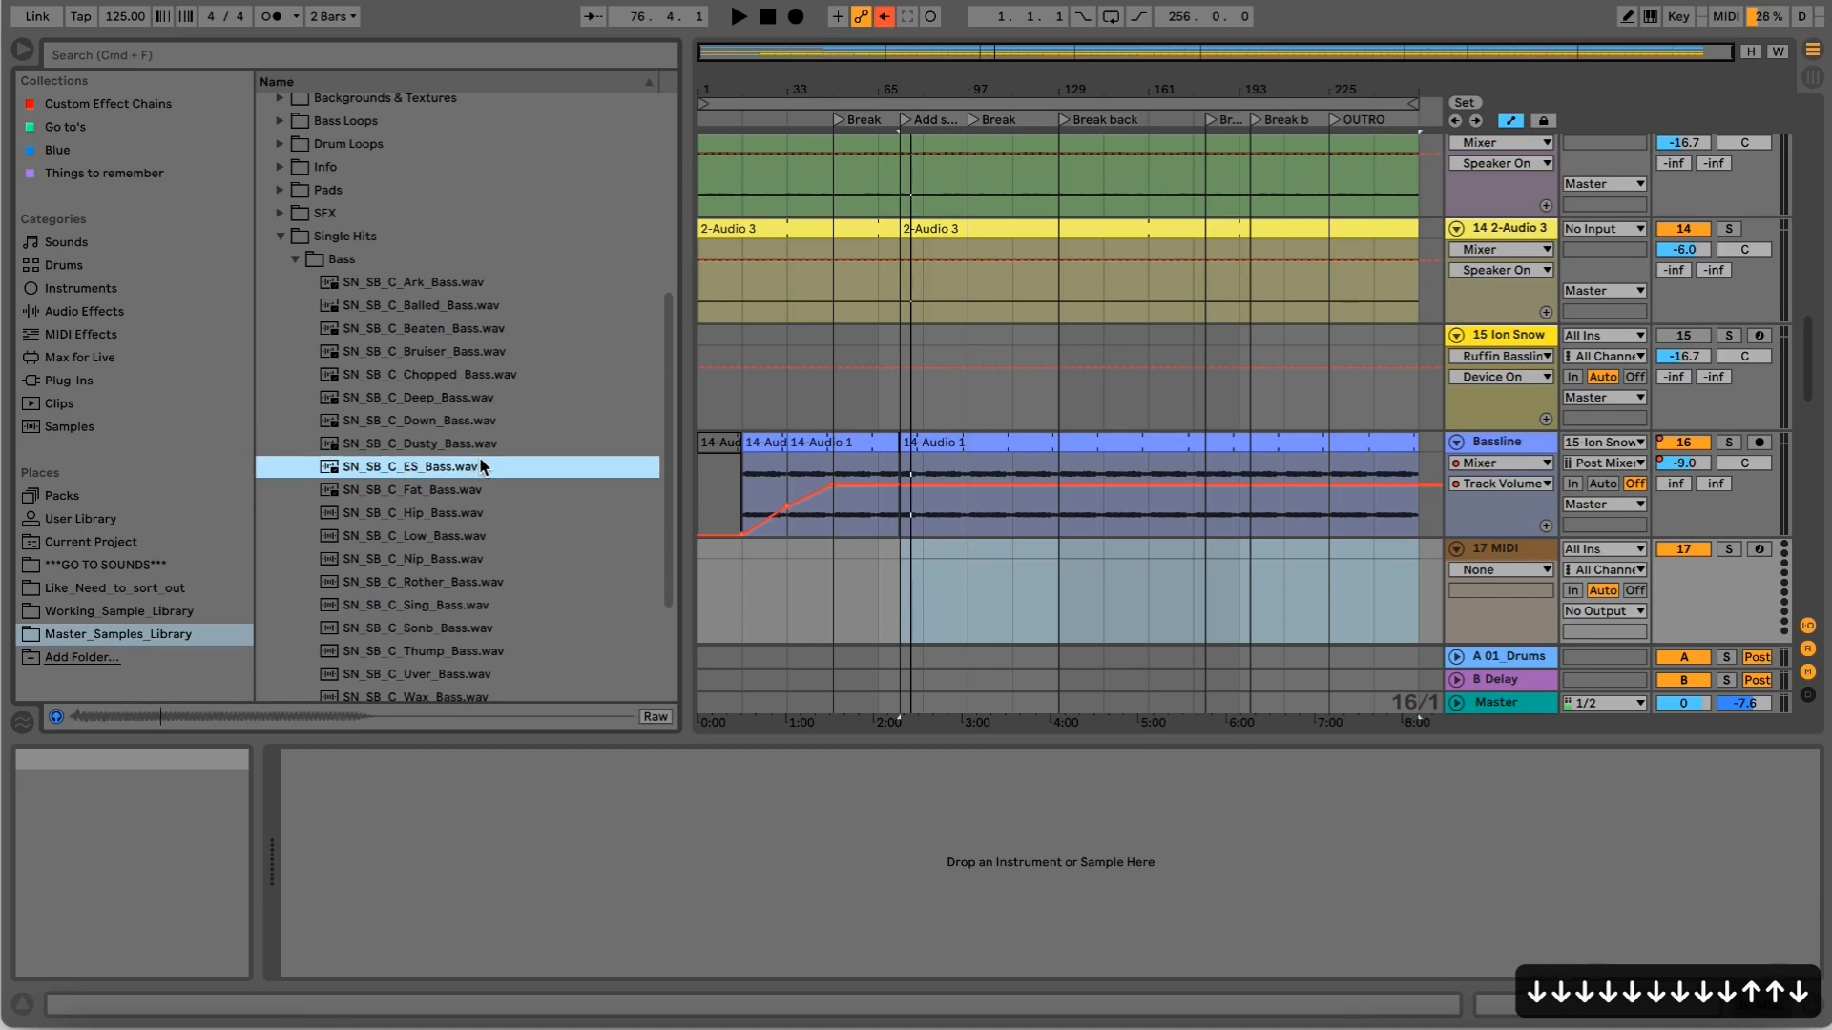
left_click(349, 59)
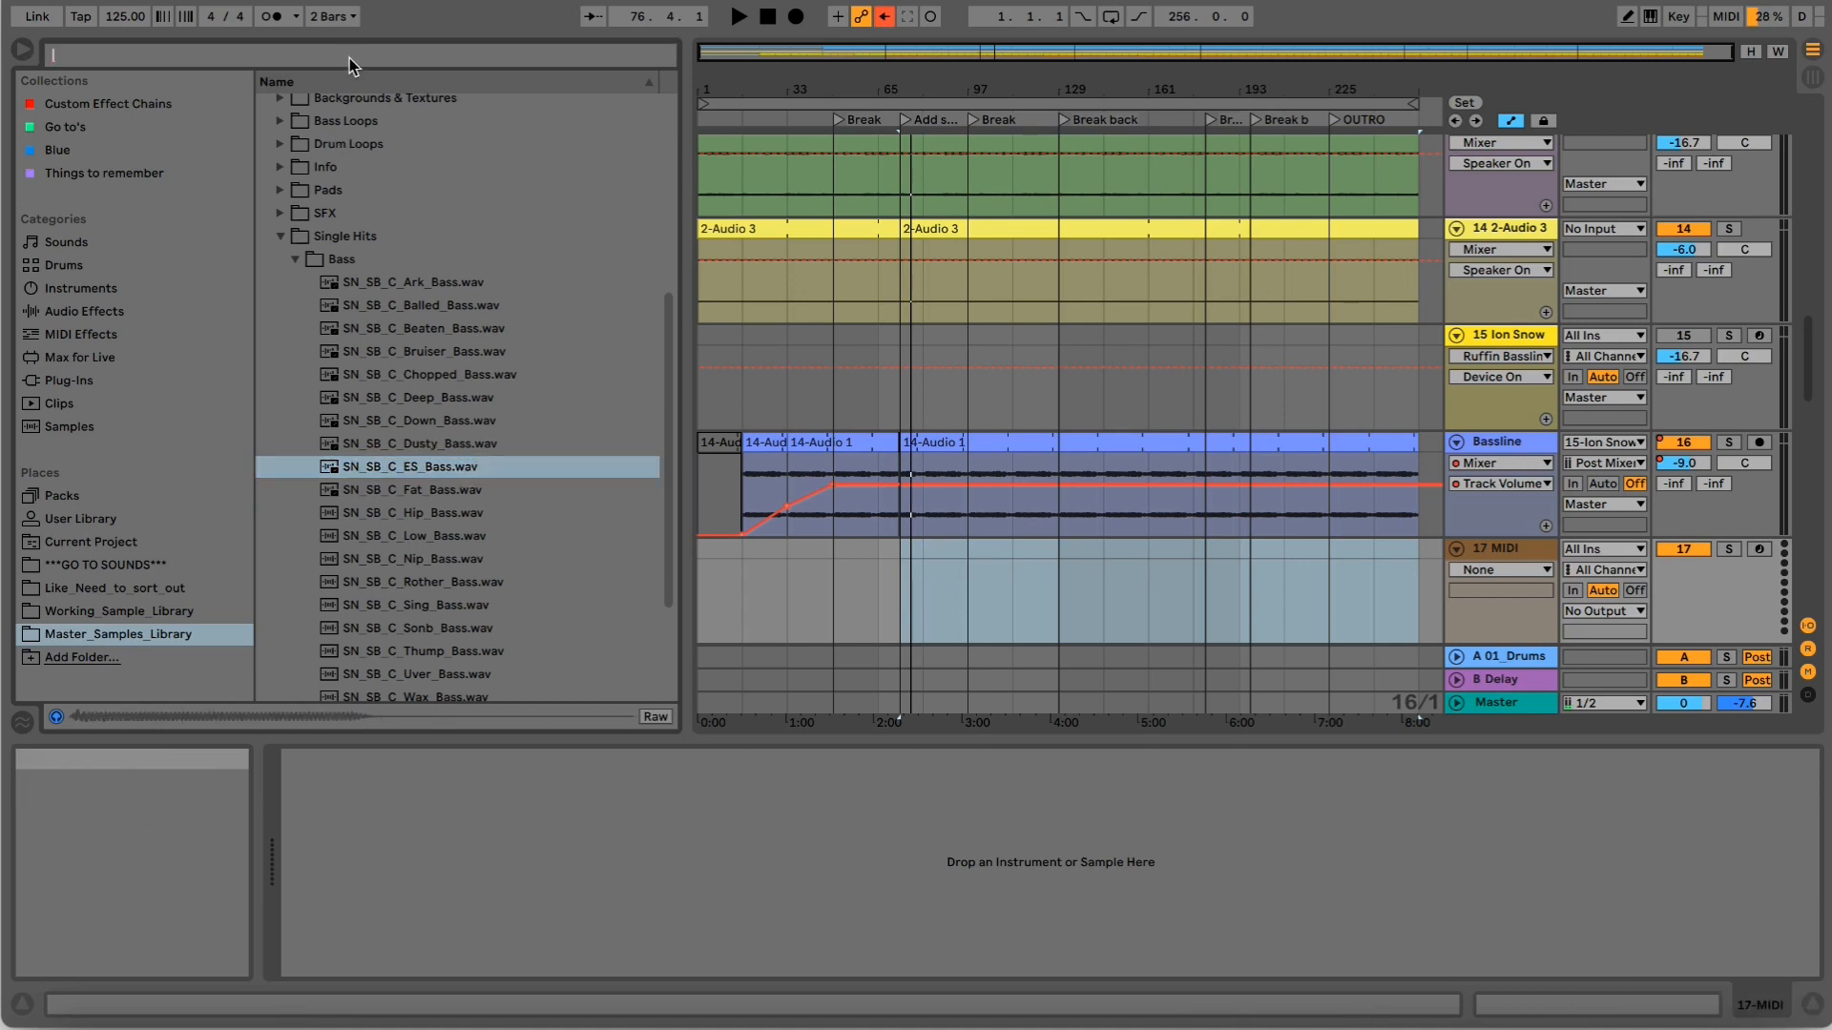
left_click_drag(459, 468, 764, 877)
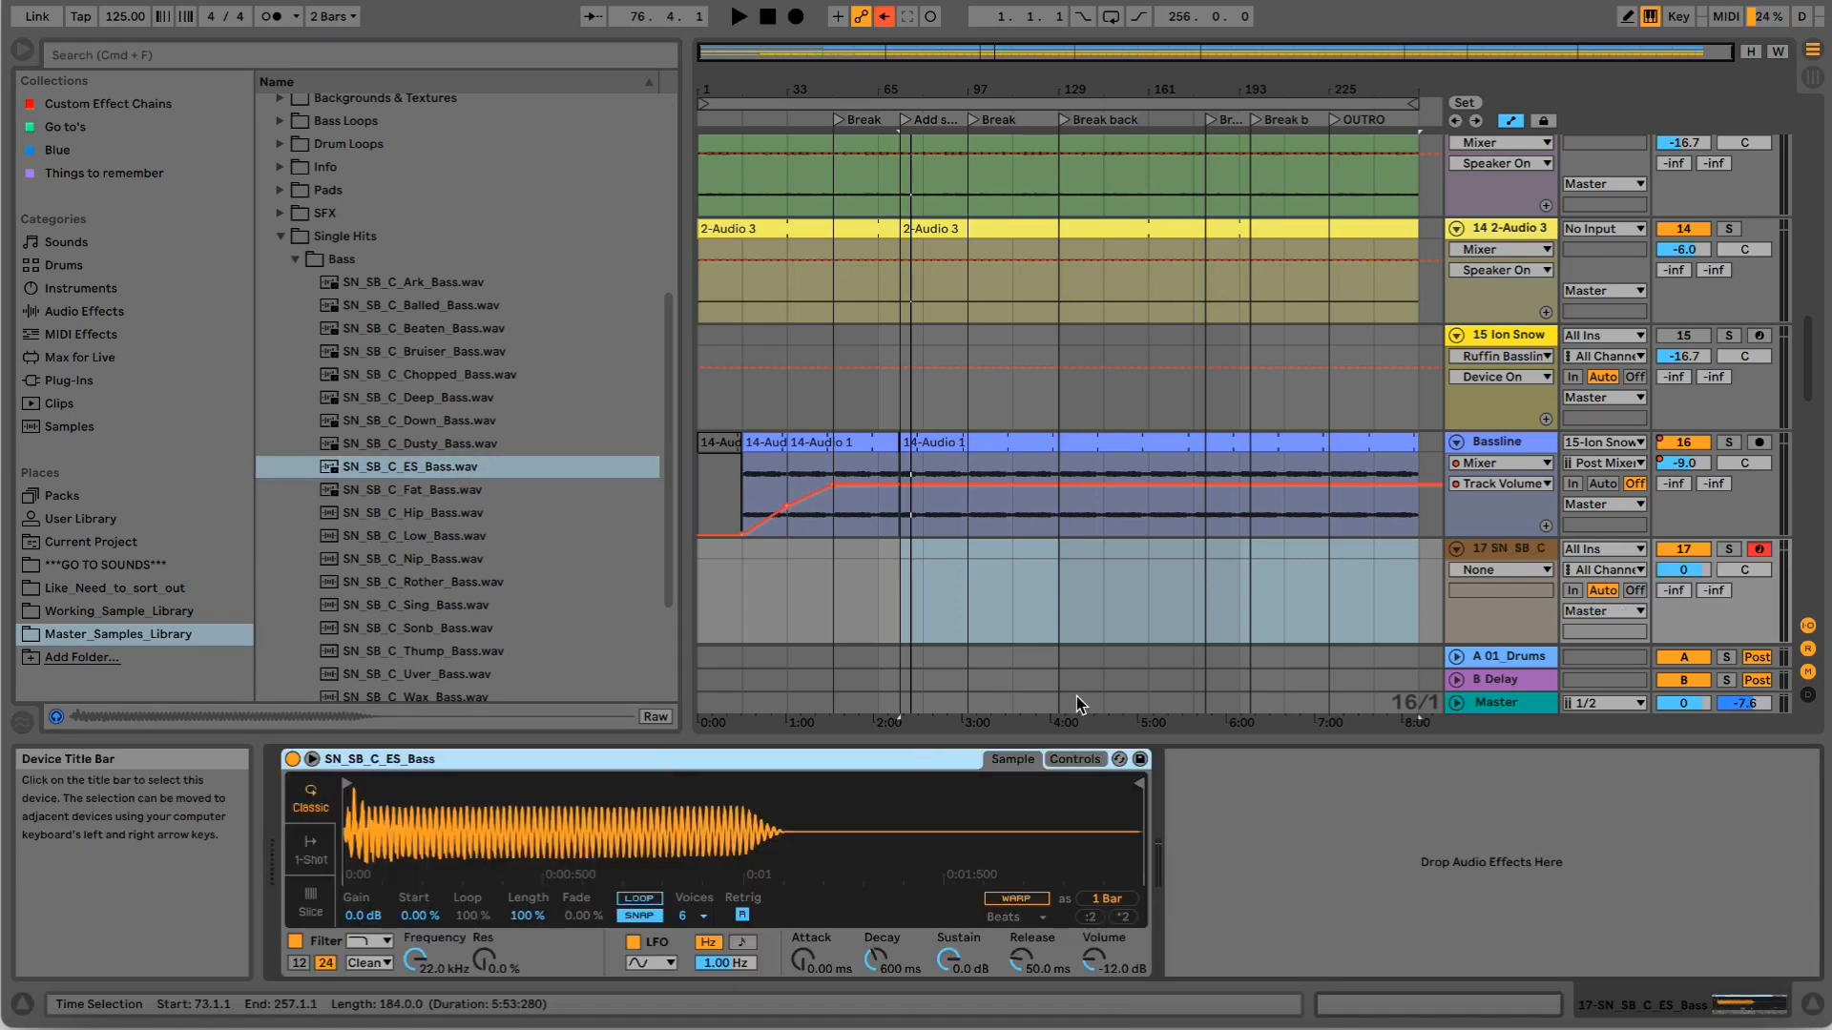
Solo the new bass track, set its volume to -8.5 dB and play a short test phrase on the sample.
left_click(1729, 548)
key("a")
key("s")
key("s")
key("s")
key("s")
key("d")
key("f")
key("d")
key("a")
Add the MDD___SNAKE_V3.2.3.amxd sequencer before the bass sampler and randomize its notes with a small random range.
left_click(576, 57)
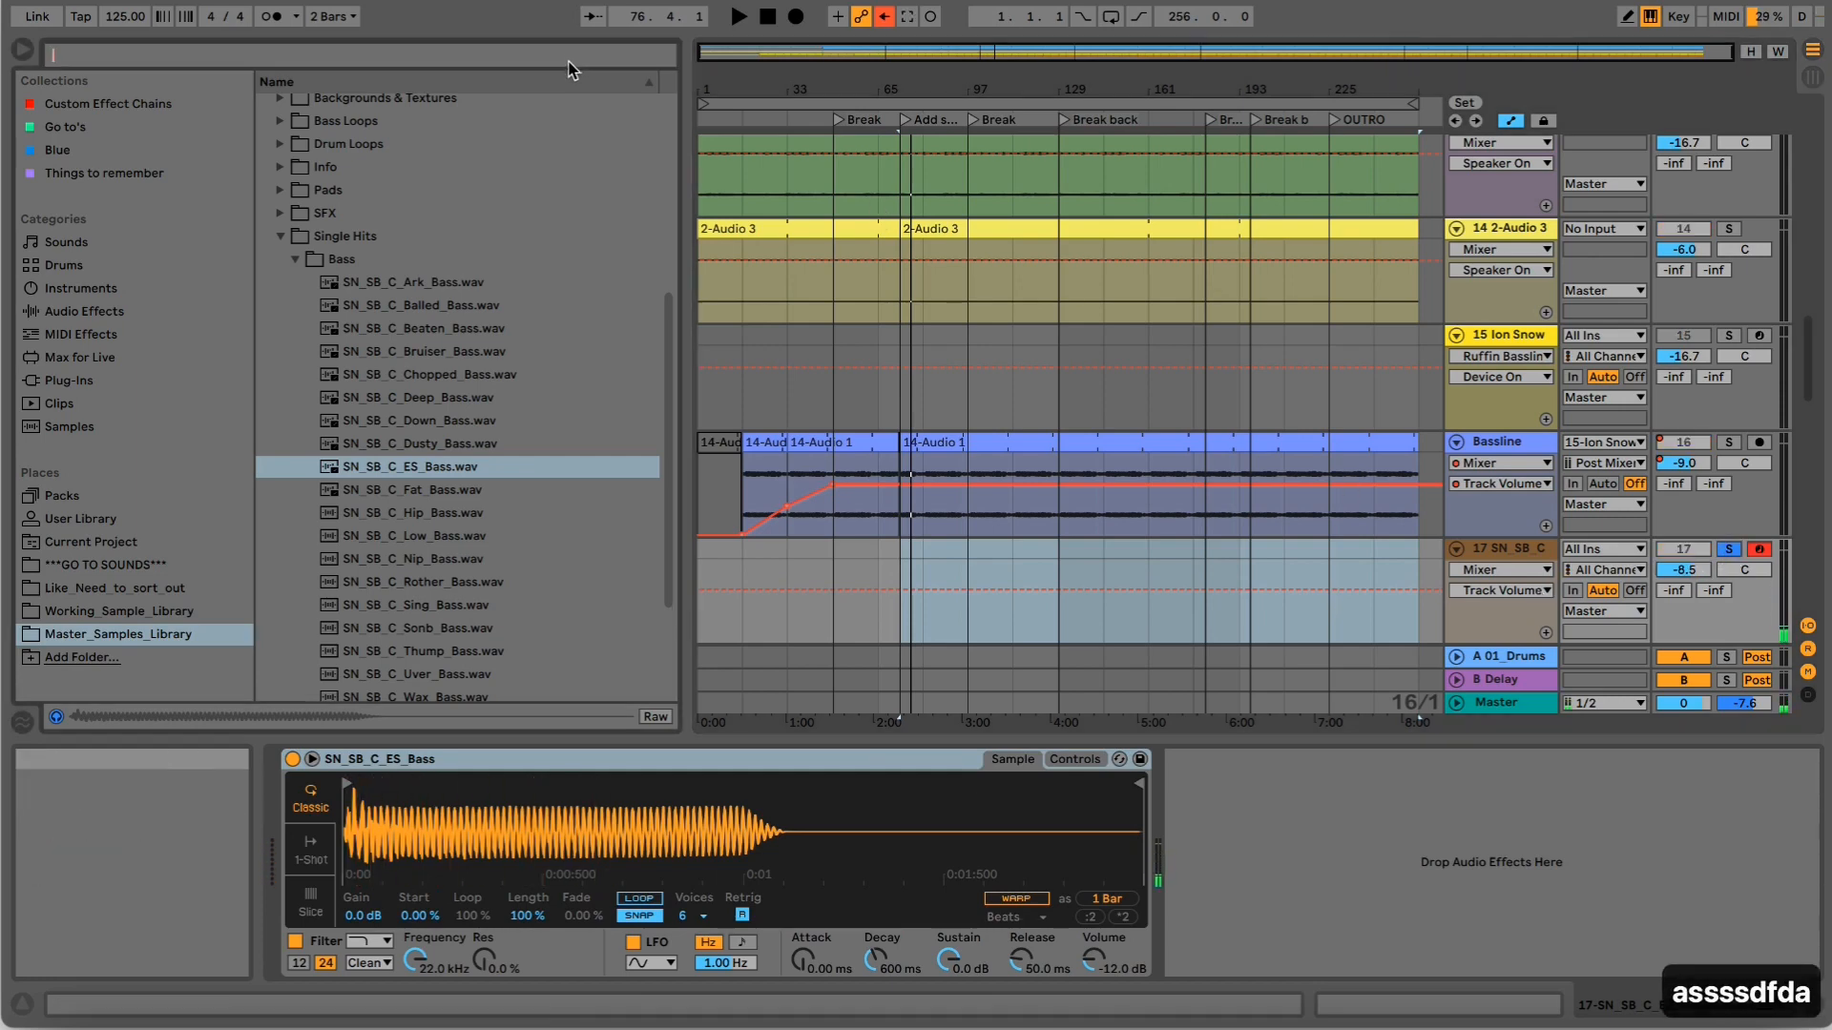
type("mdd")
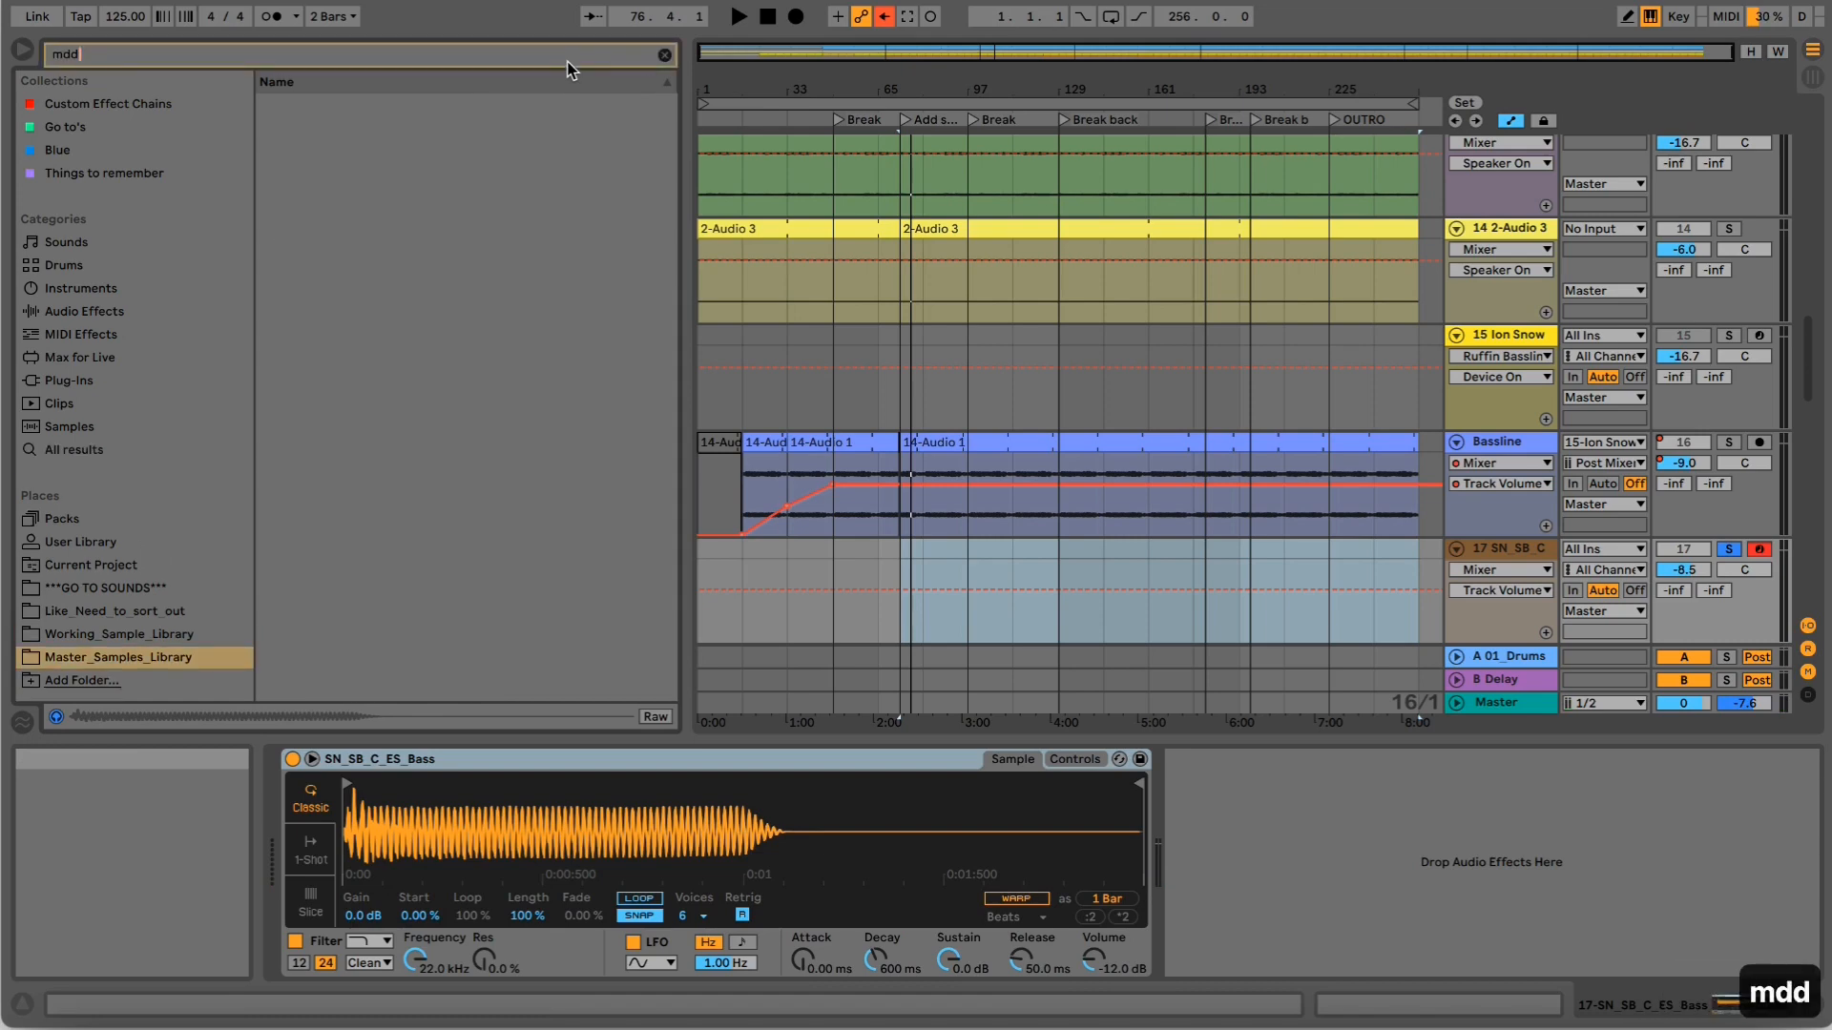
left_click_drag(382, 173, 572, 839)
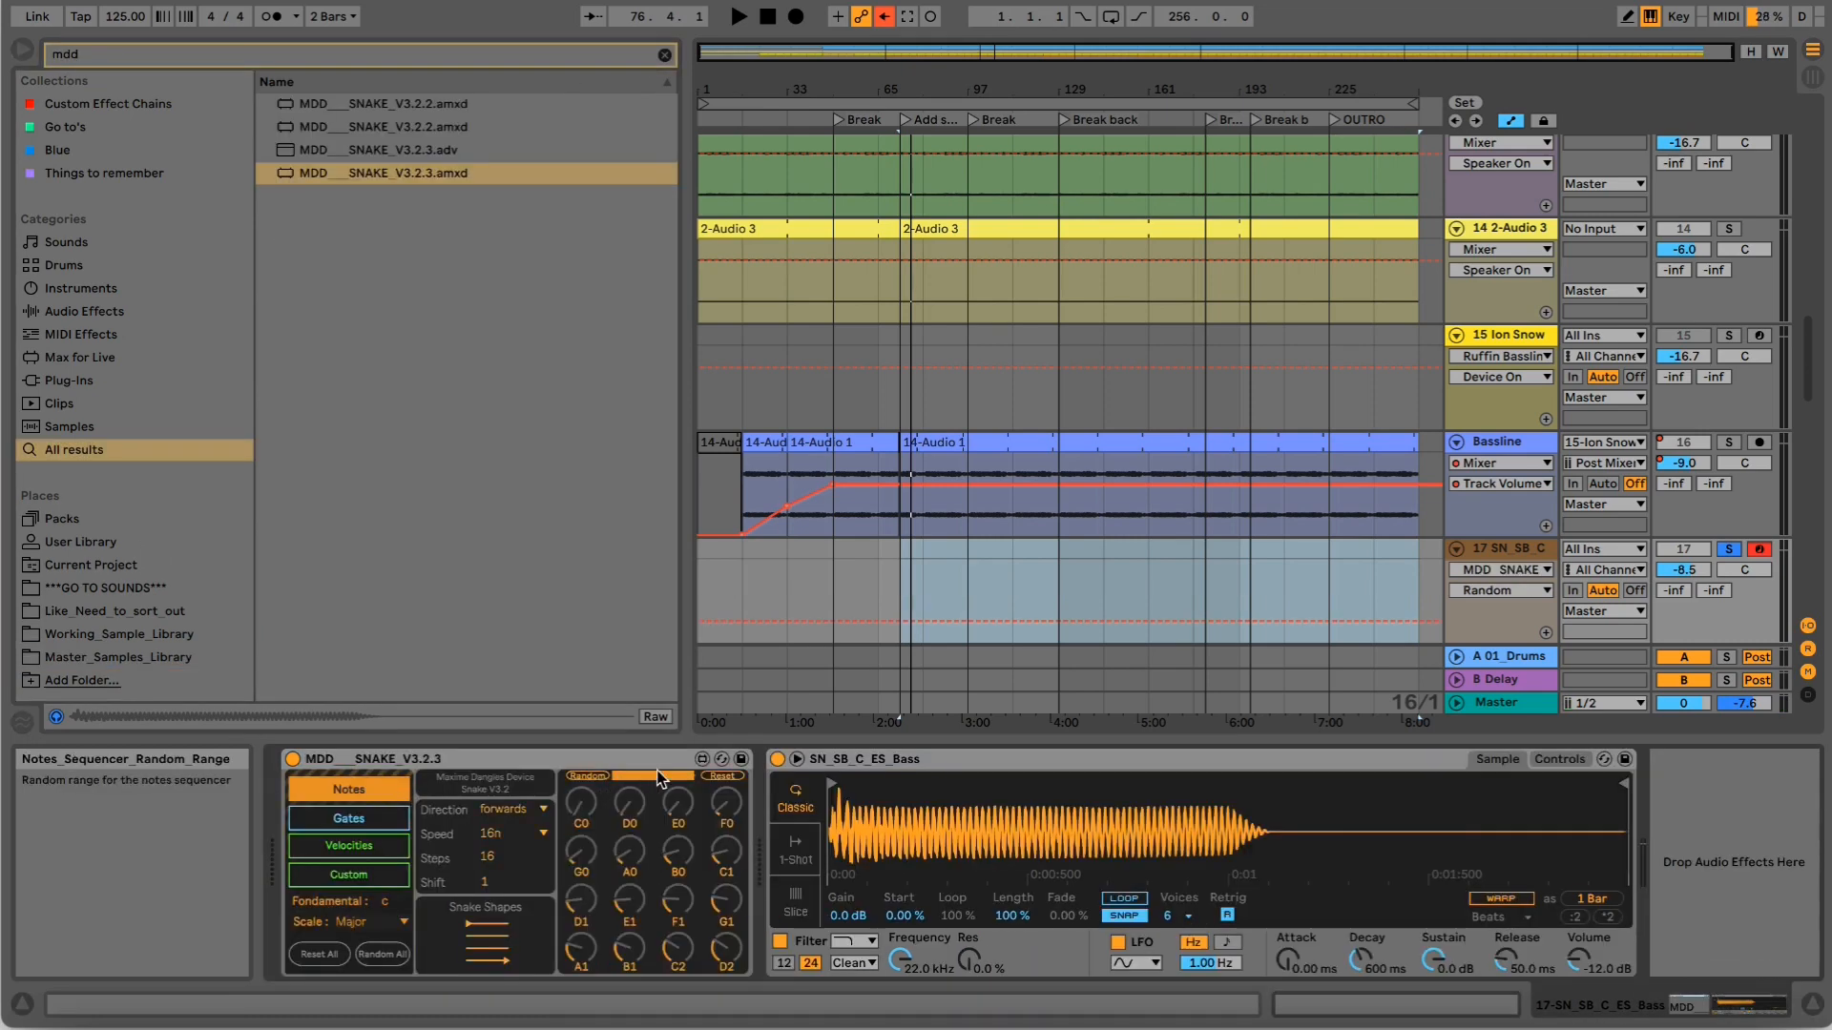
left_click_drag(624, 777, 575, 790)
left_click(597, 777)
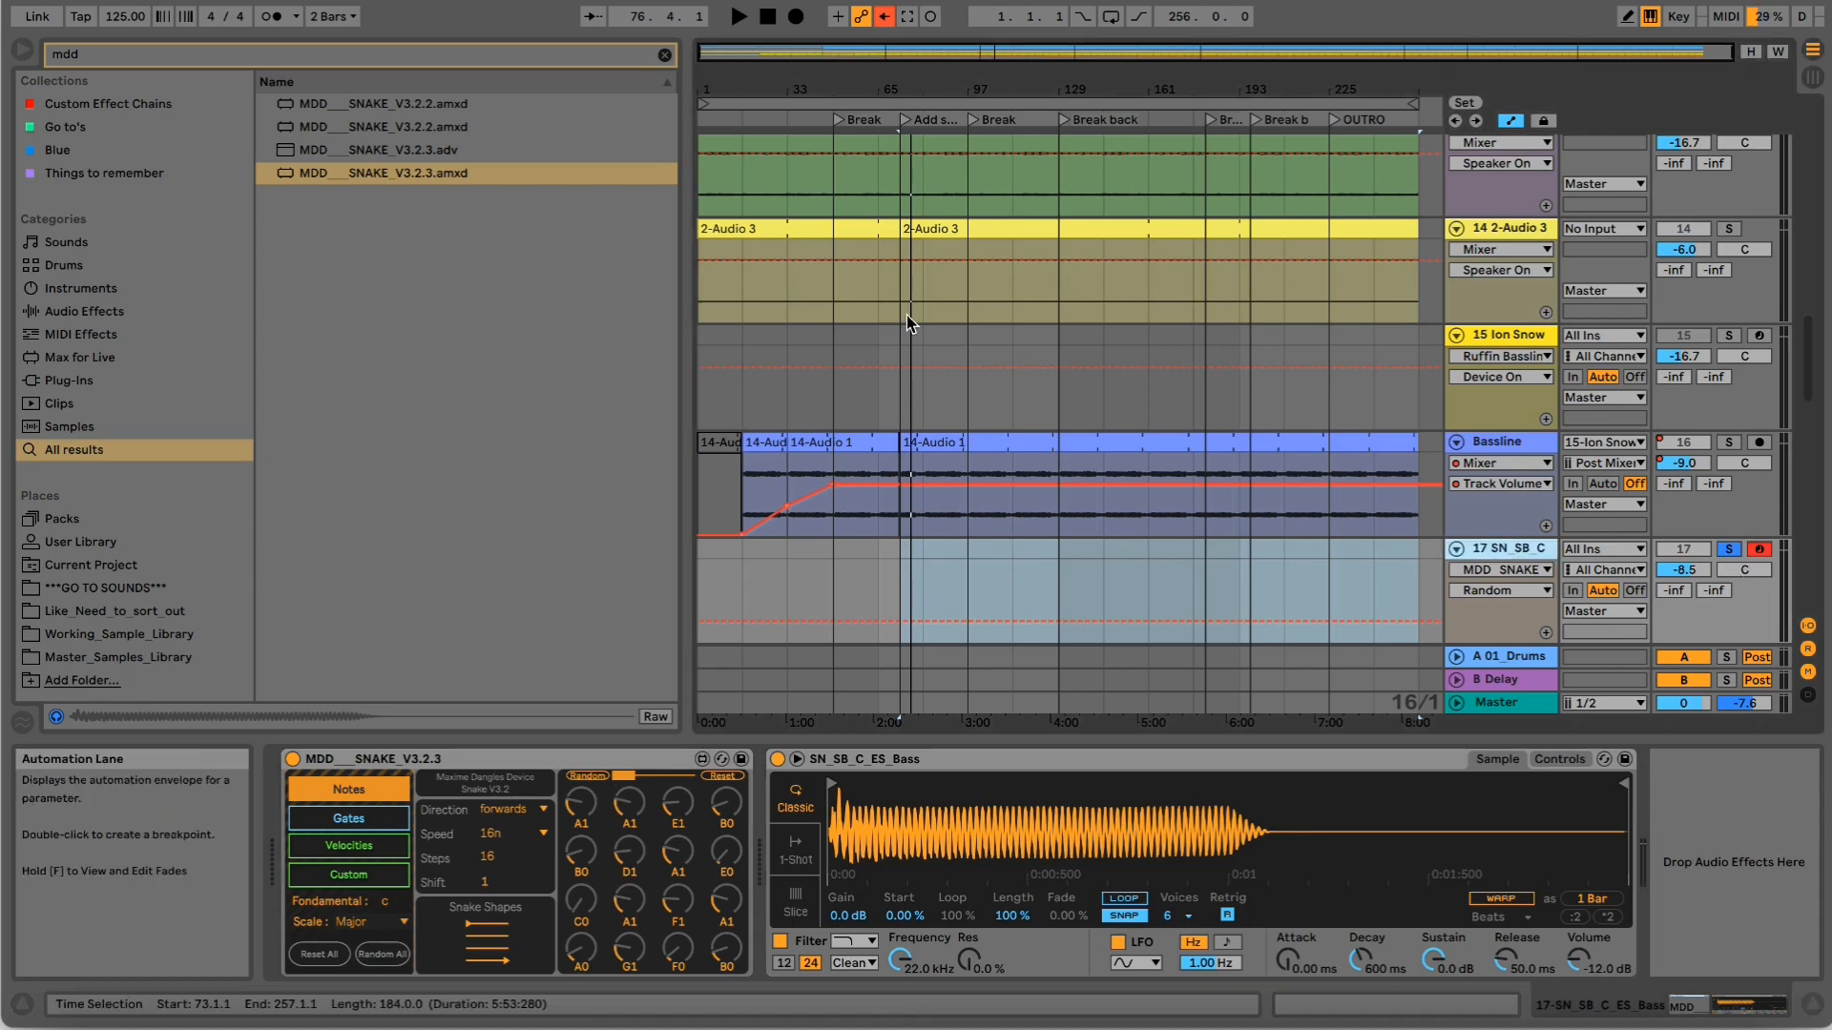
Loop the 24 bars of the first Break section from bar 49 and start playback.
left_click_drag(839, 571, 869, 572)
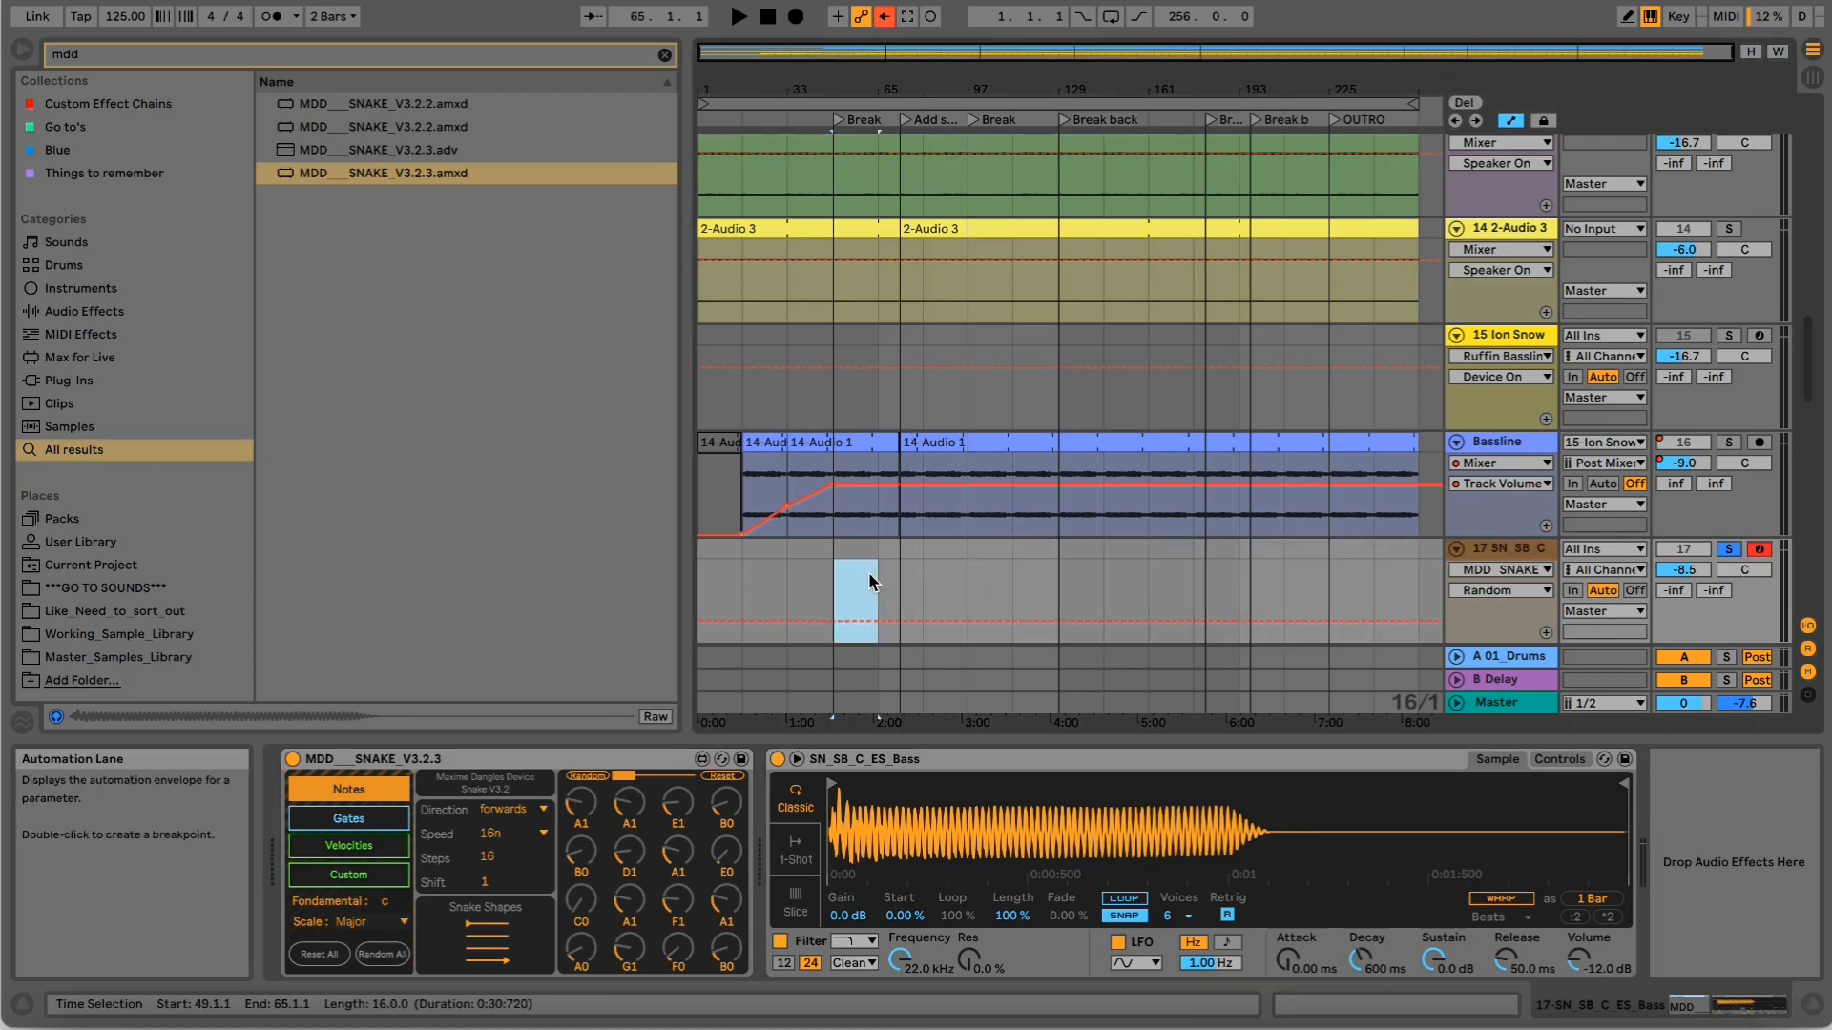
key("super+l")
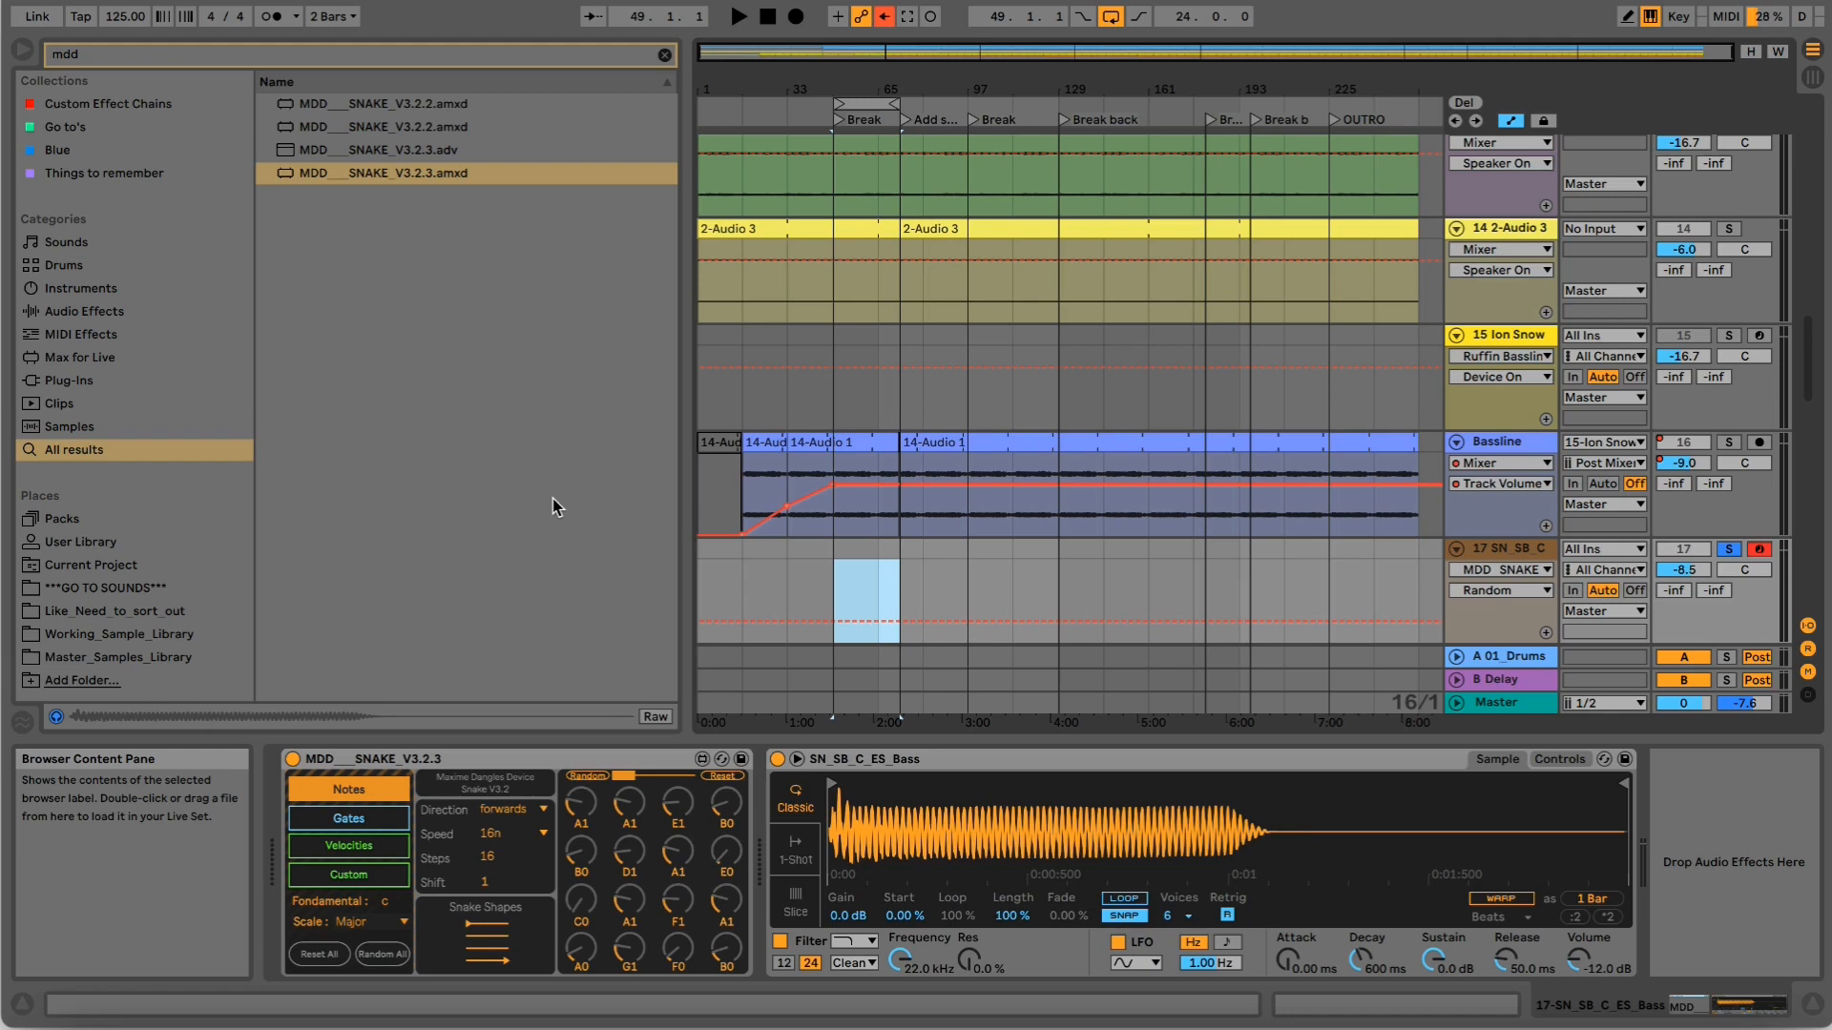
key("space")
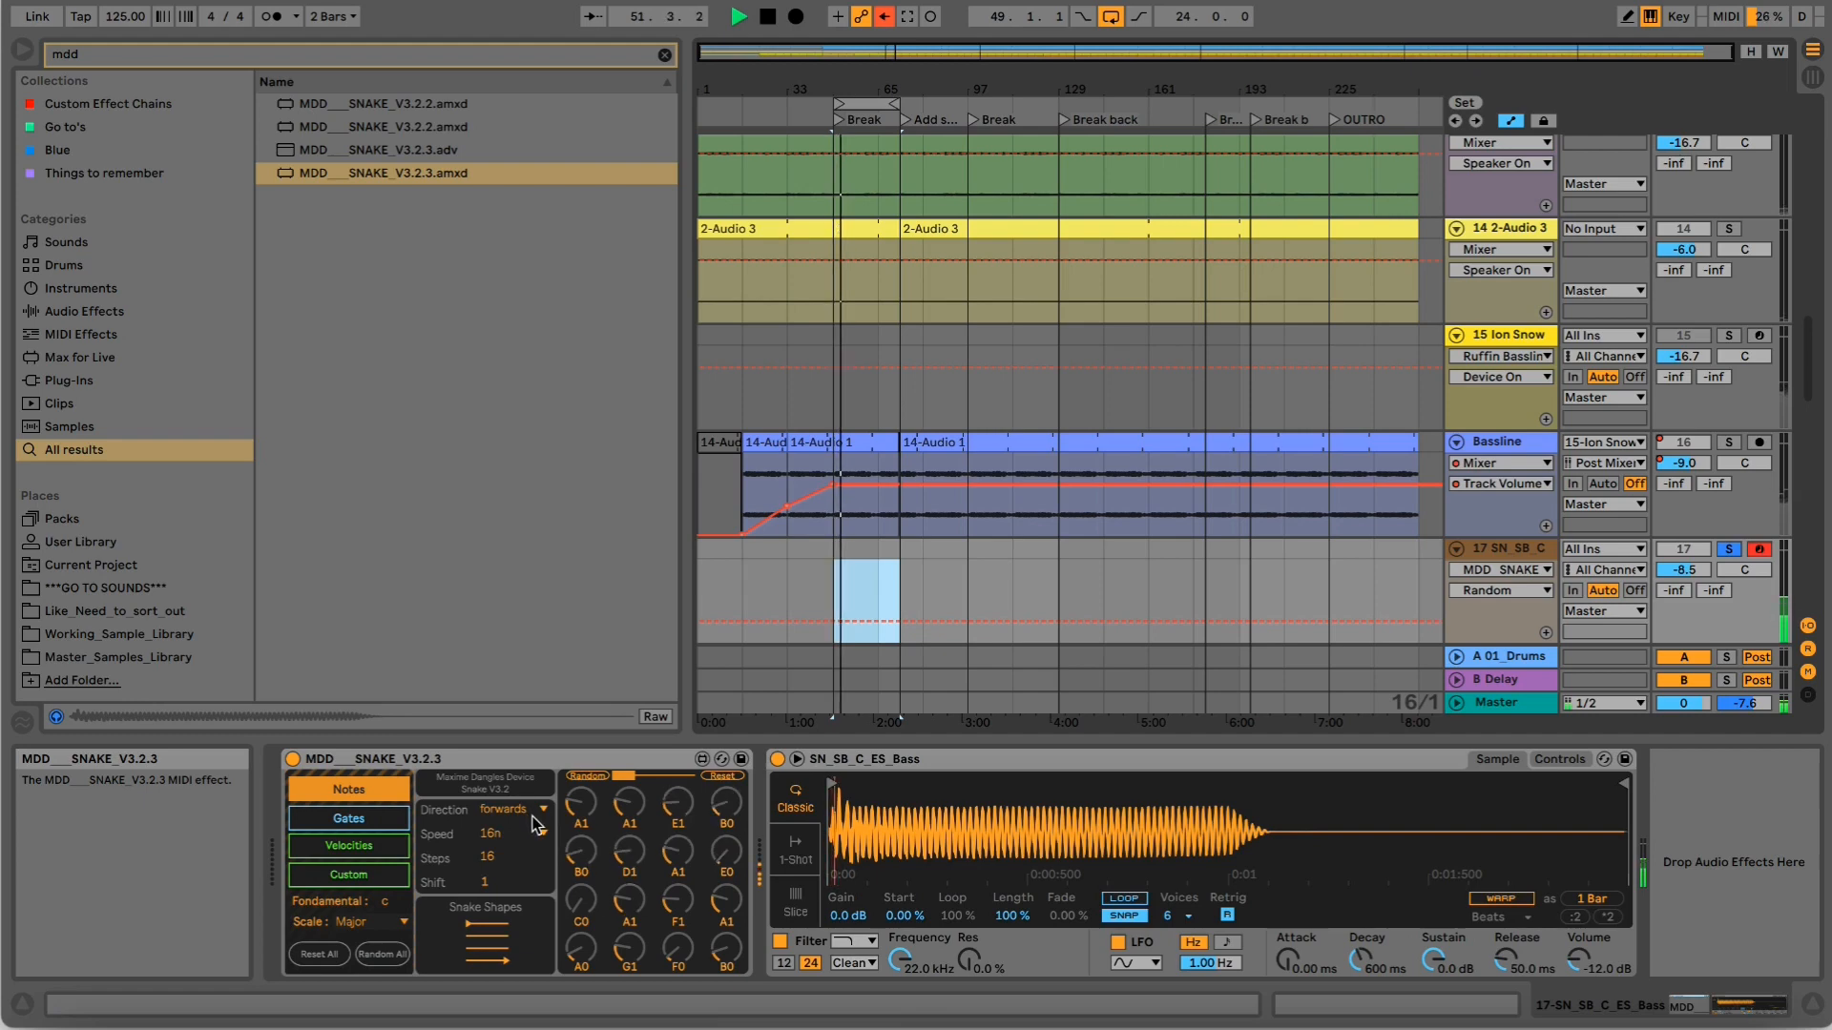
Set the note sequencer's speed to 8n and randomize its notes again.
left_click(525, 847)
left_click(506, 835)
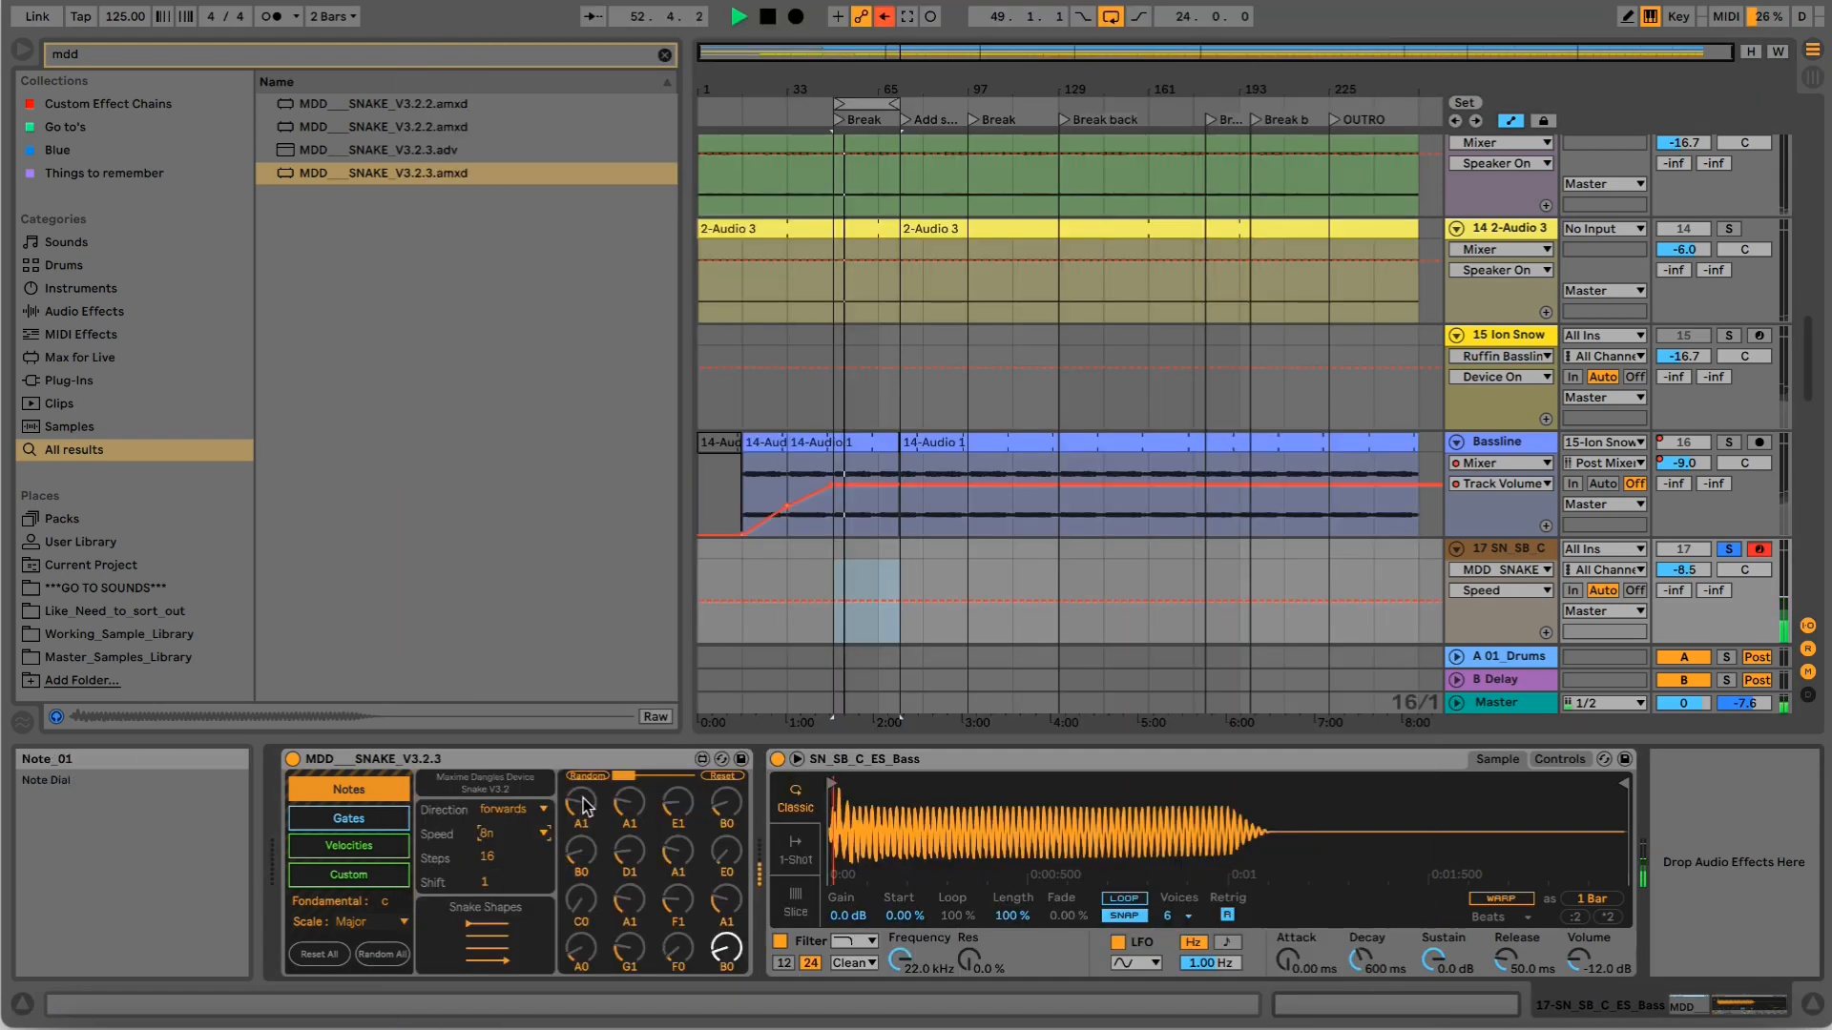
left_click(588, 776)
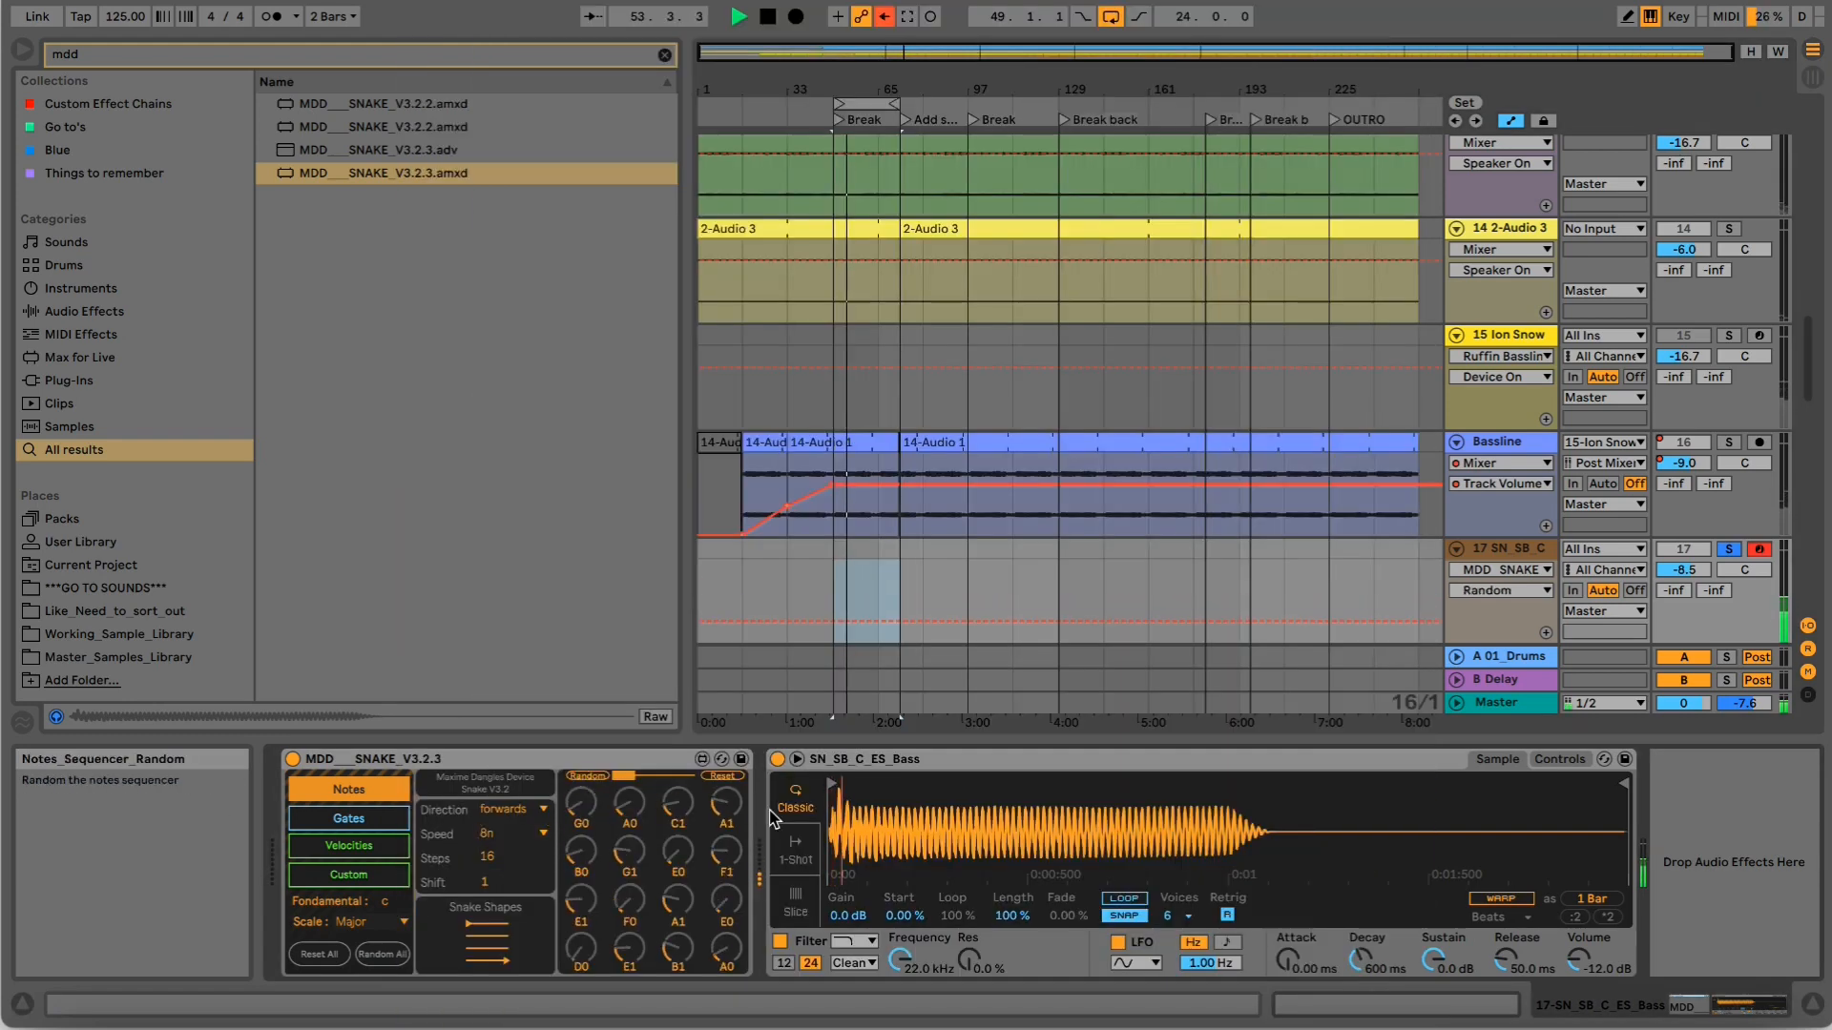
Set the gate sequencer's speed to 8n with 0.79 % swing and the fundamental note to A.
left_click(348, 819)
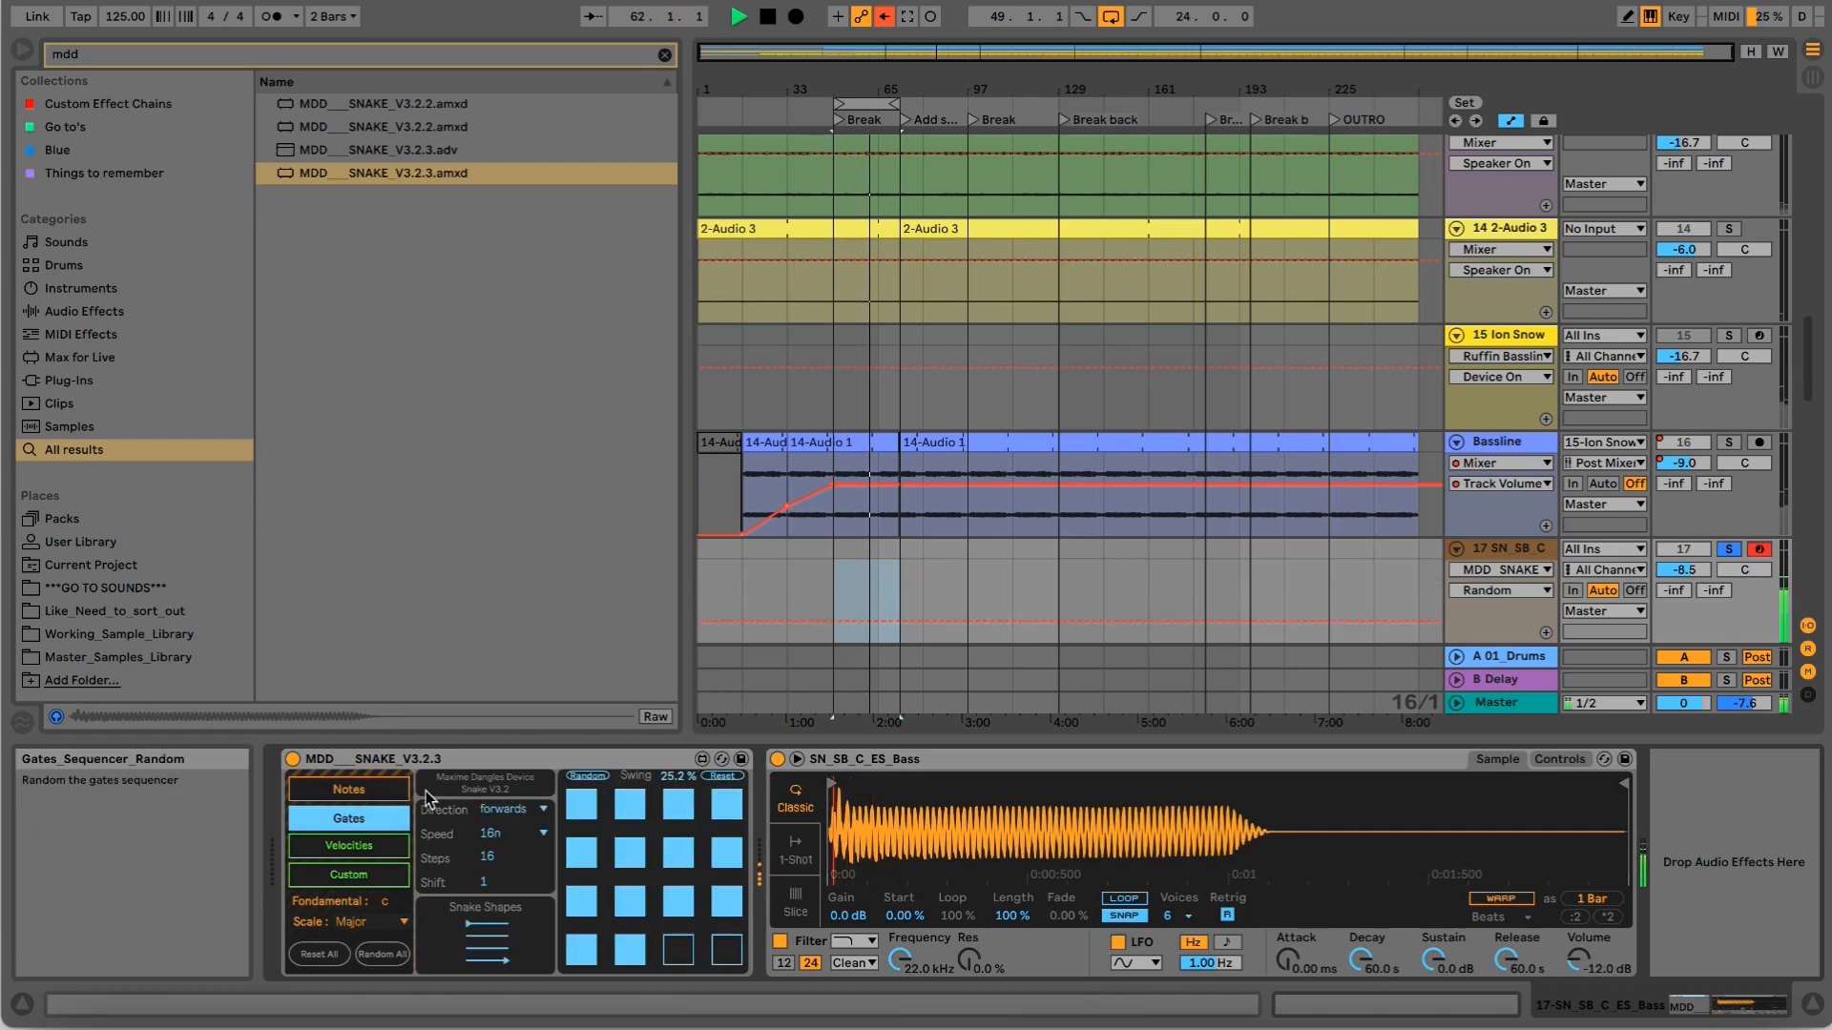
left_click_drag(348, 904, 347, 895)
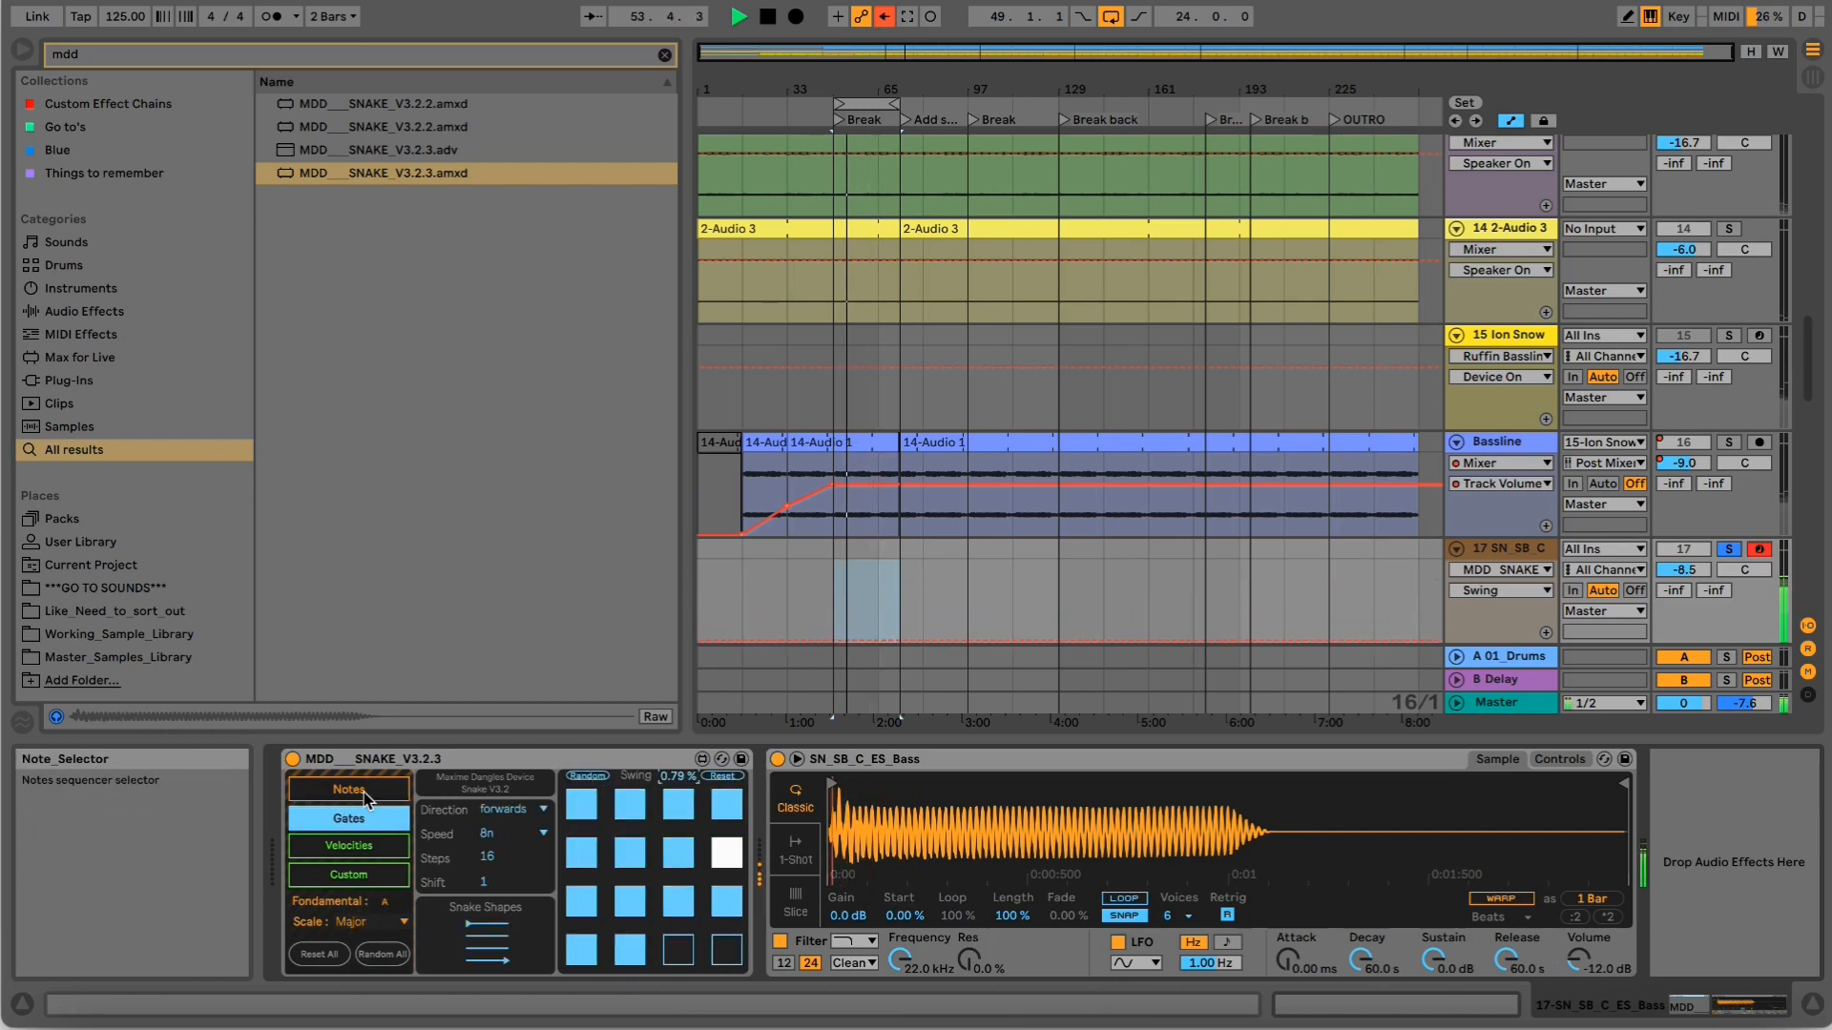
Randomize the sequencer's notes over a slightly wider range and set the bass sampler's Voices to 1.
left_click(353, 791)
left_click(598, 778)
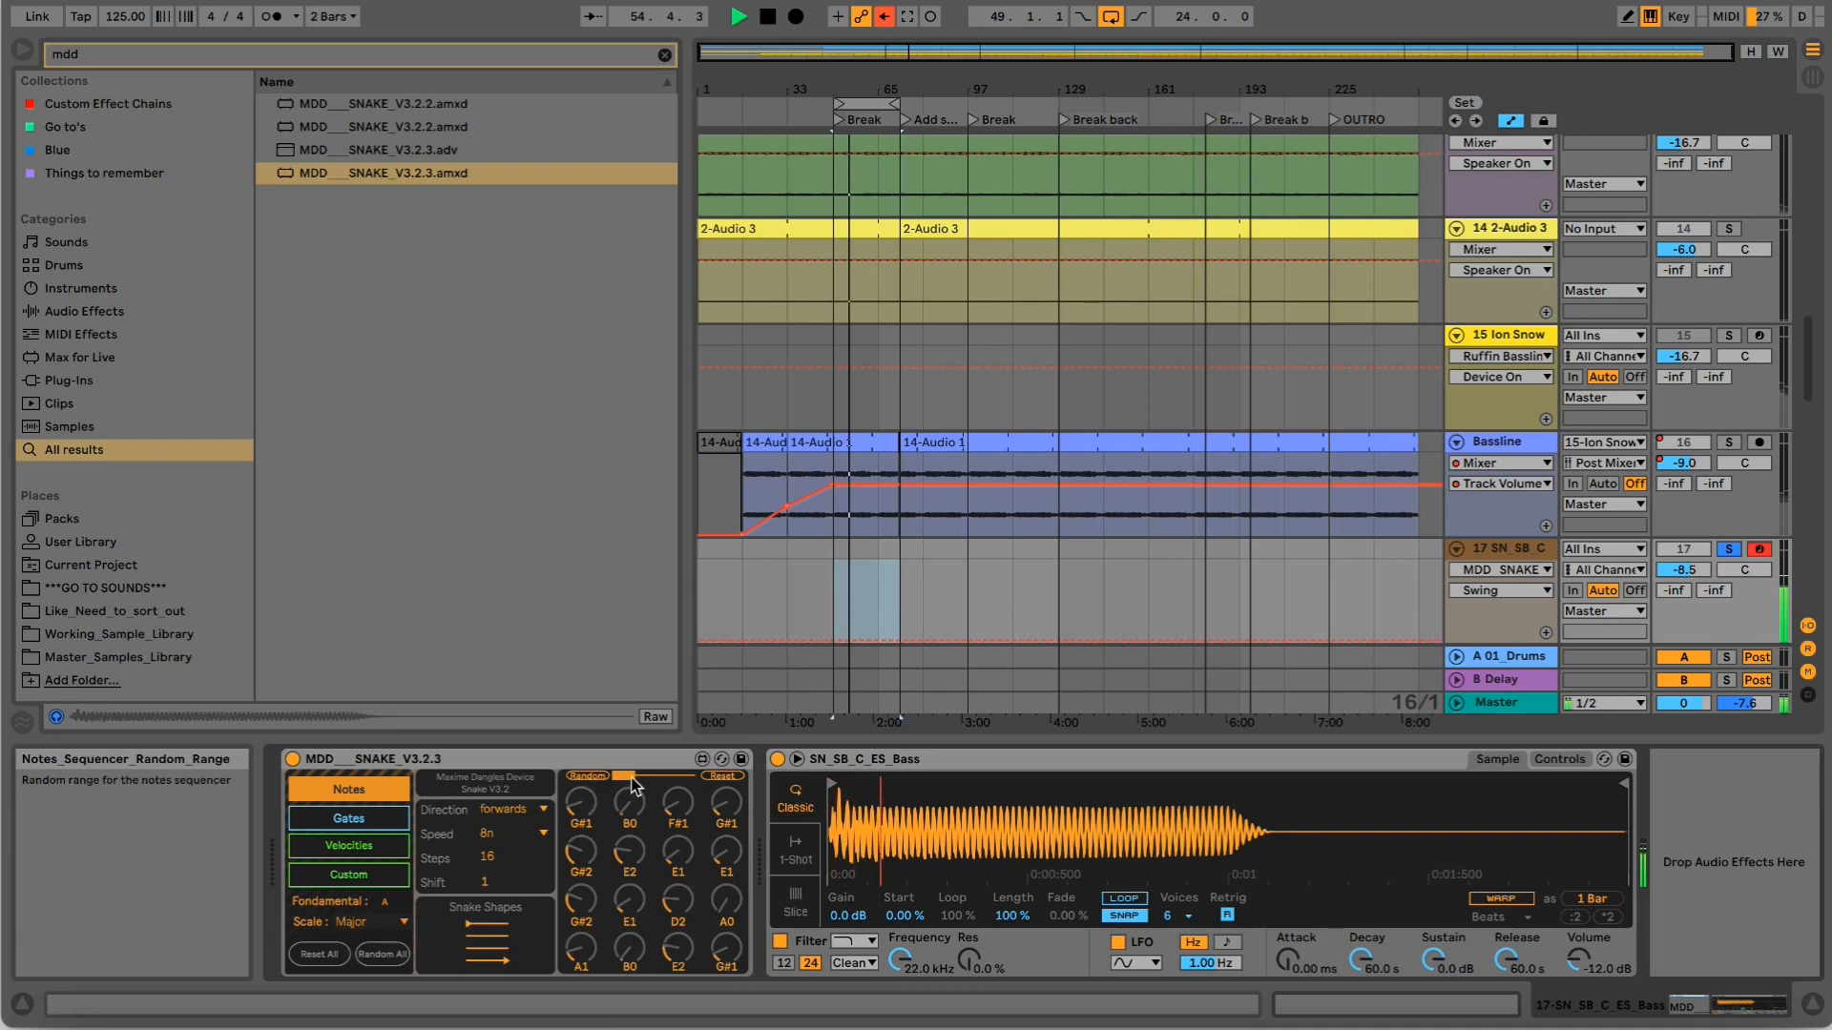
left_click(1176, 916)
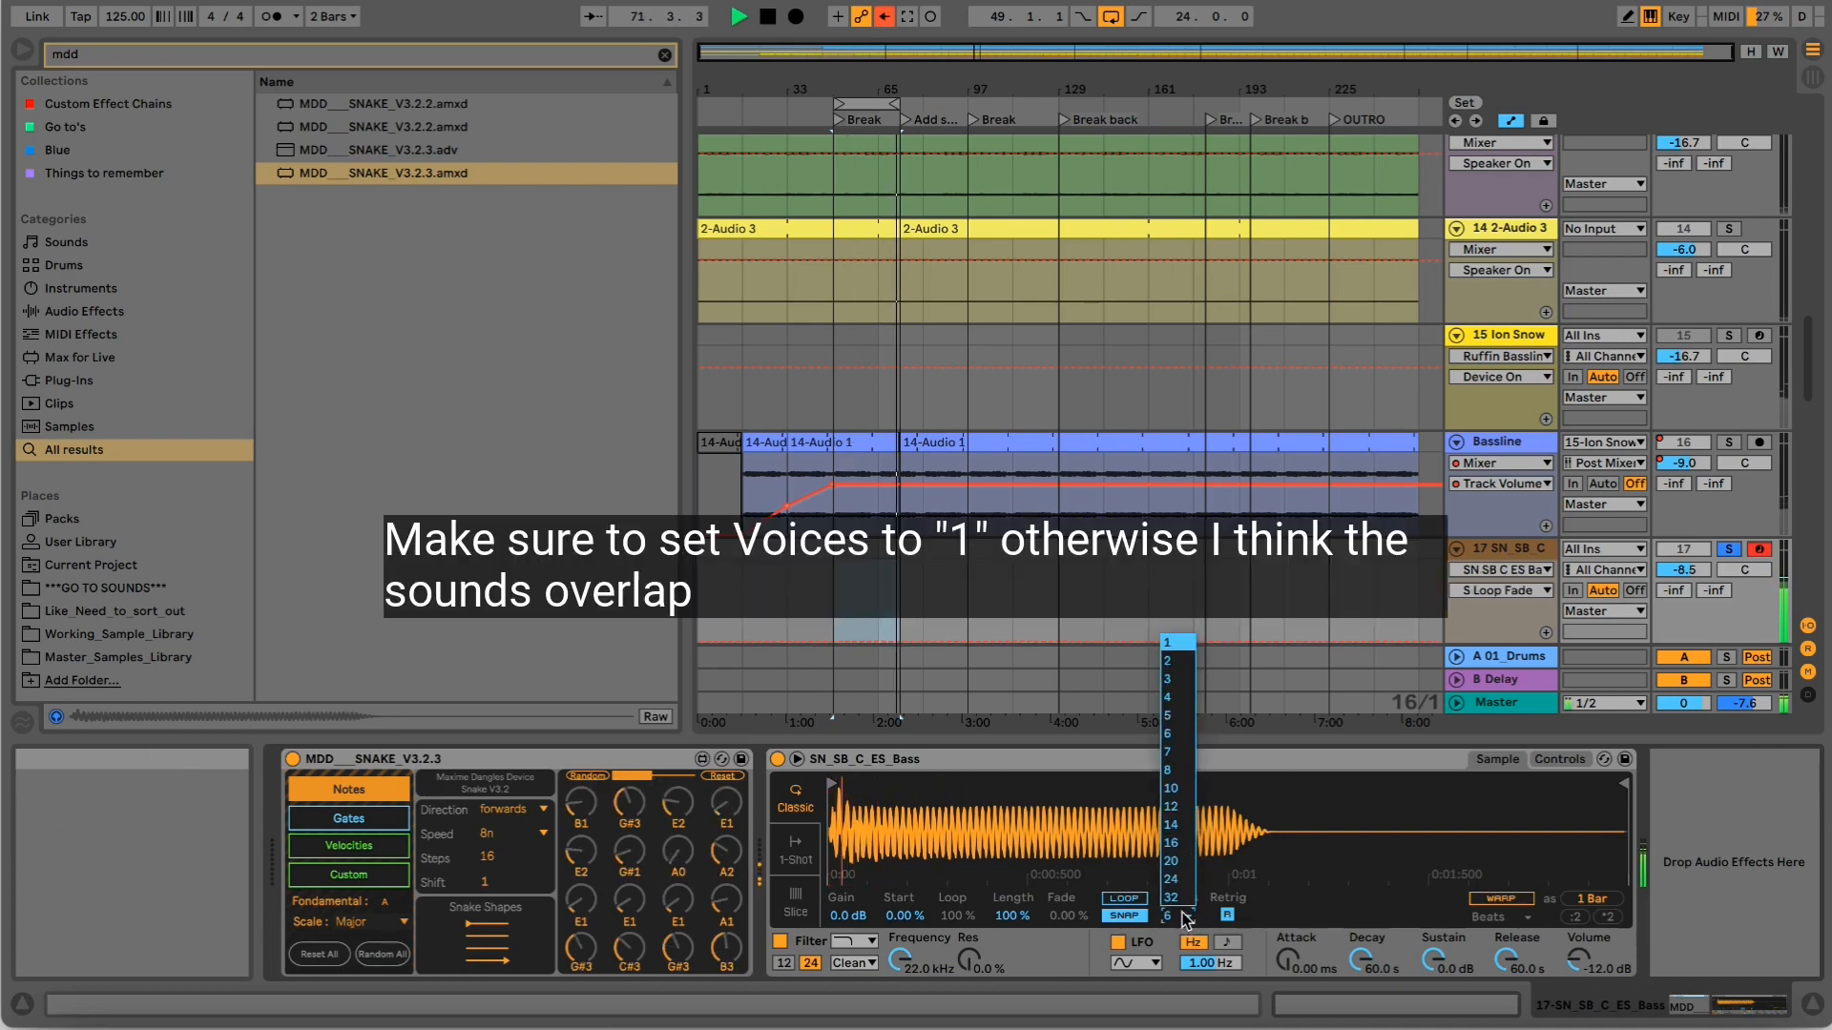
left_click(1178, 643)
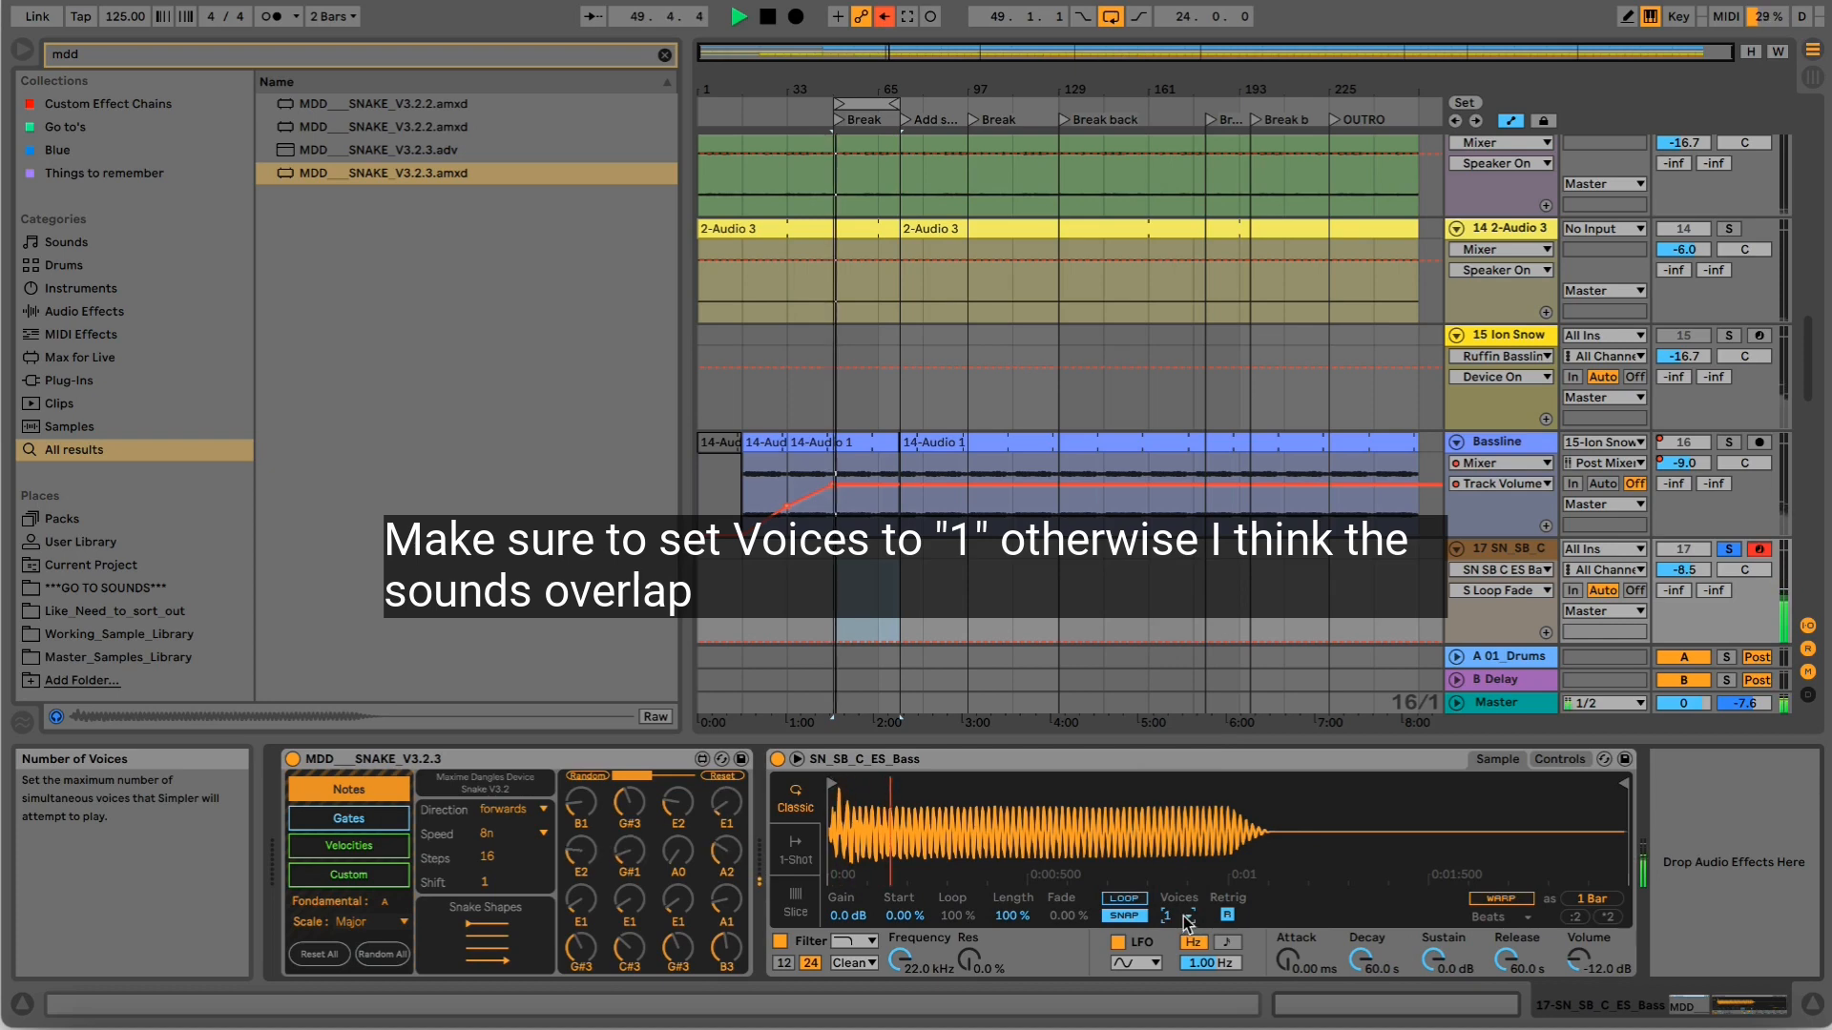
Turn on Loop for the bass sampler and edit the second row of the sequencer's gate pattern.
left_click(1187, 920)
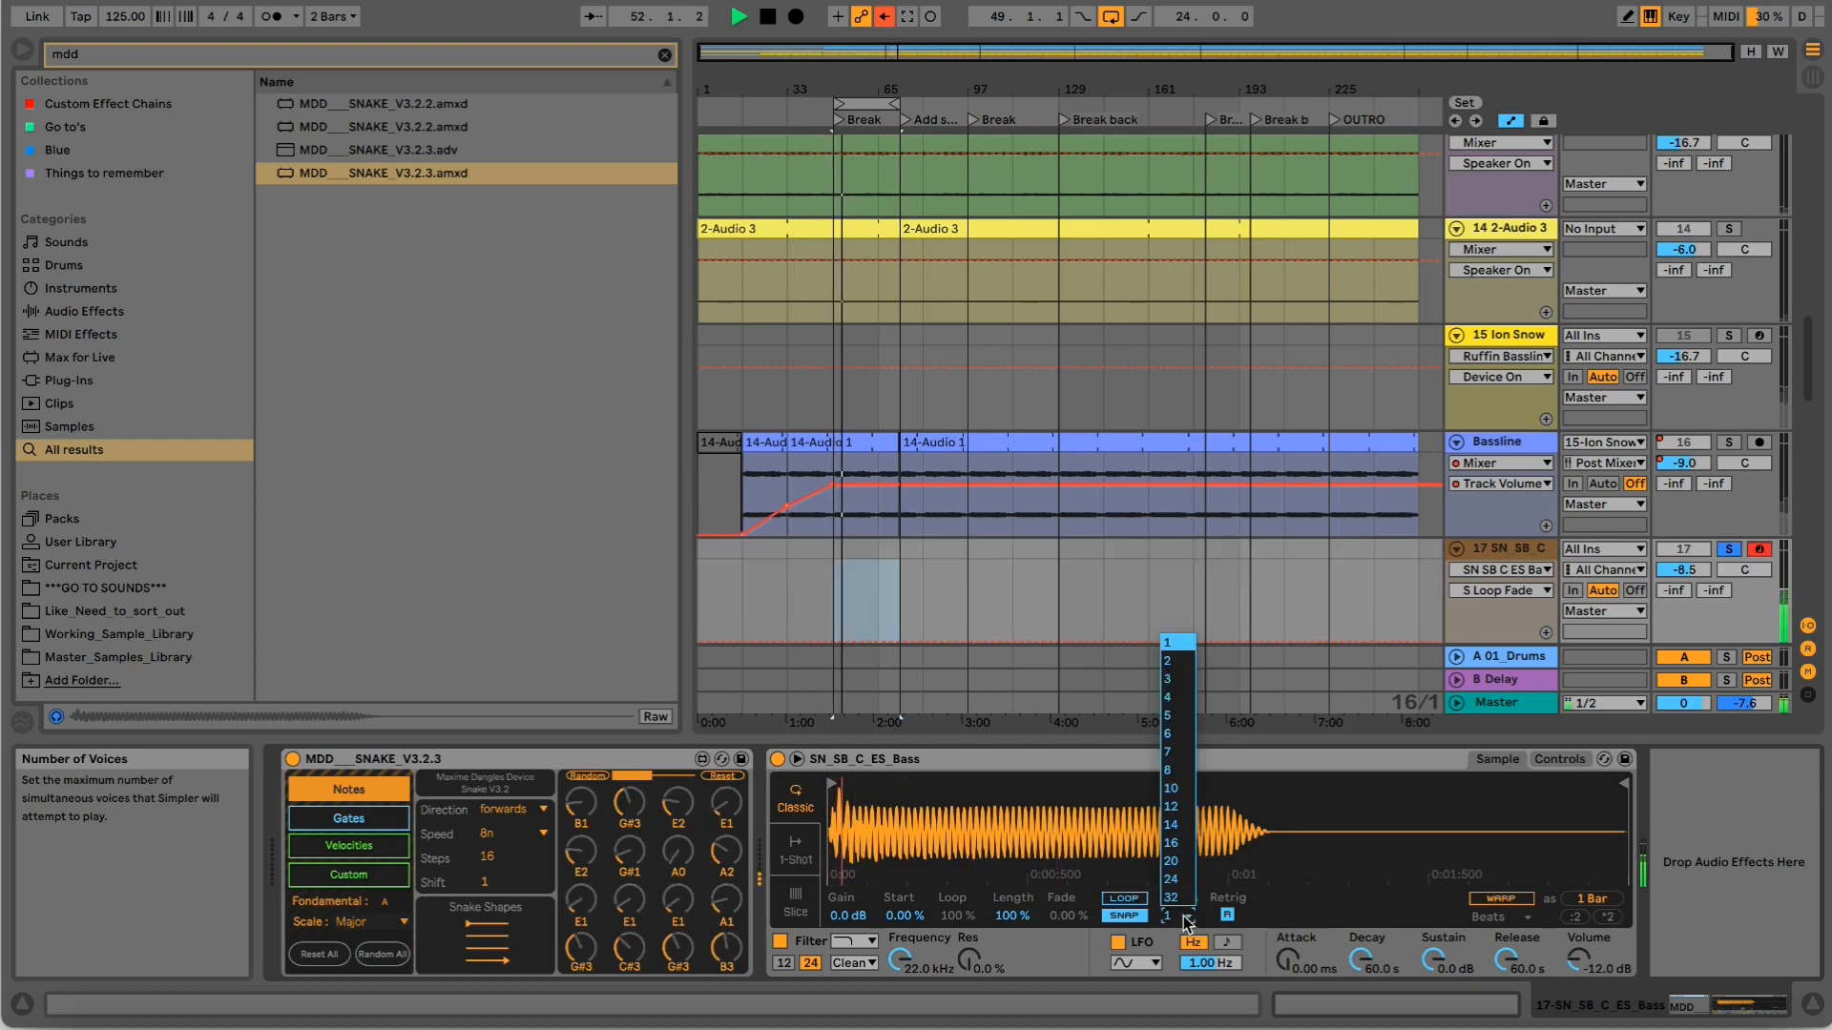
left_click(1127, 902)
left_click(1130, 902)
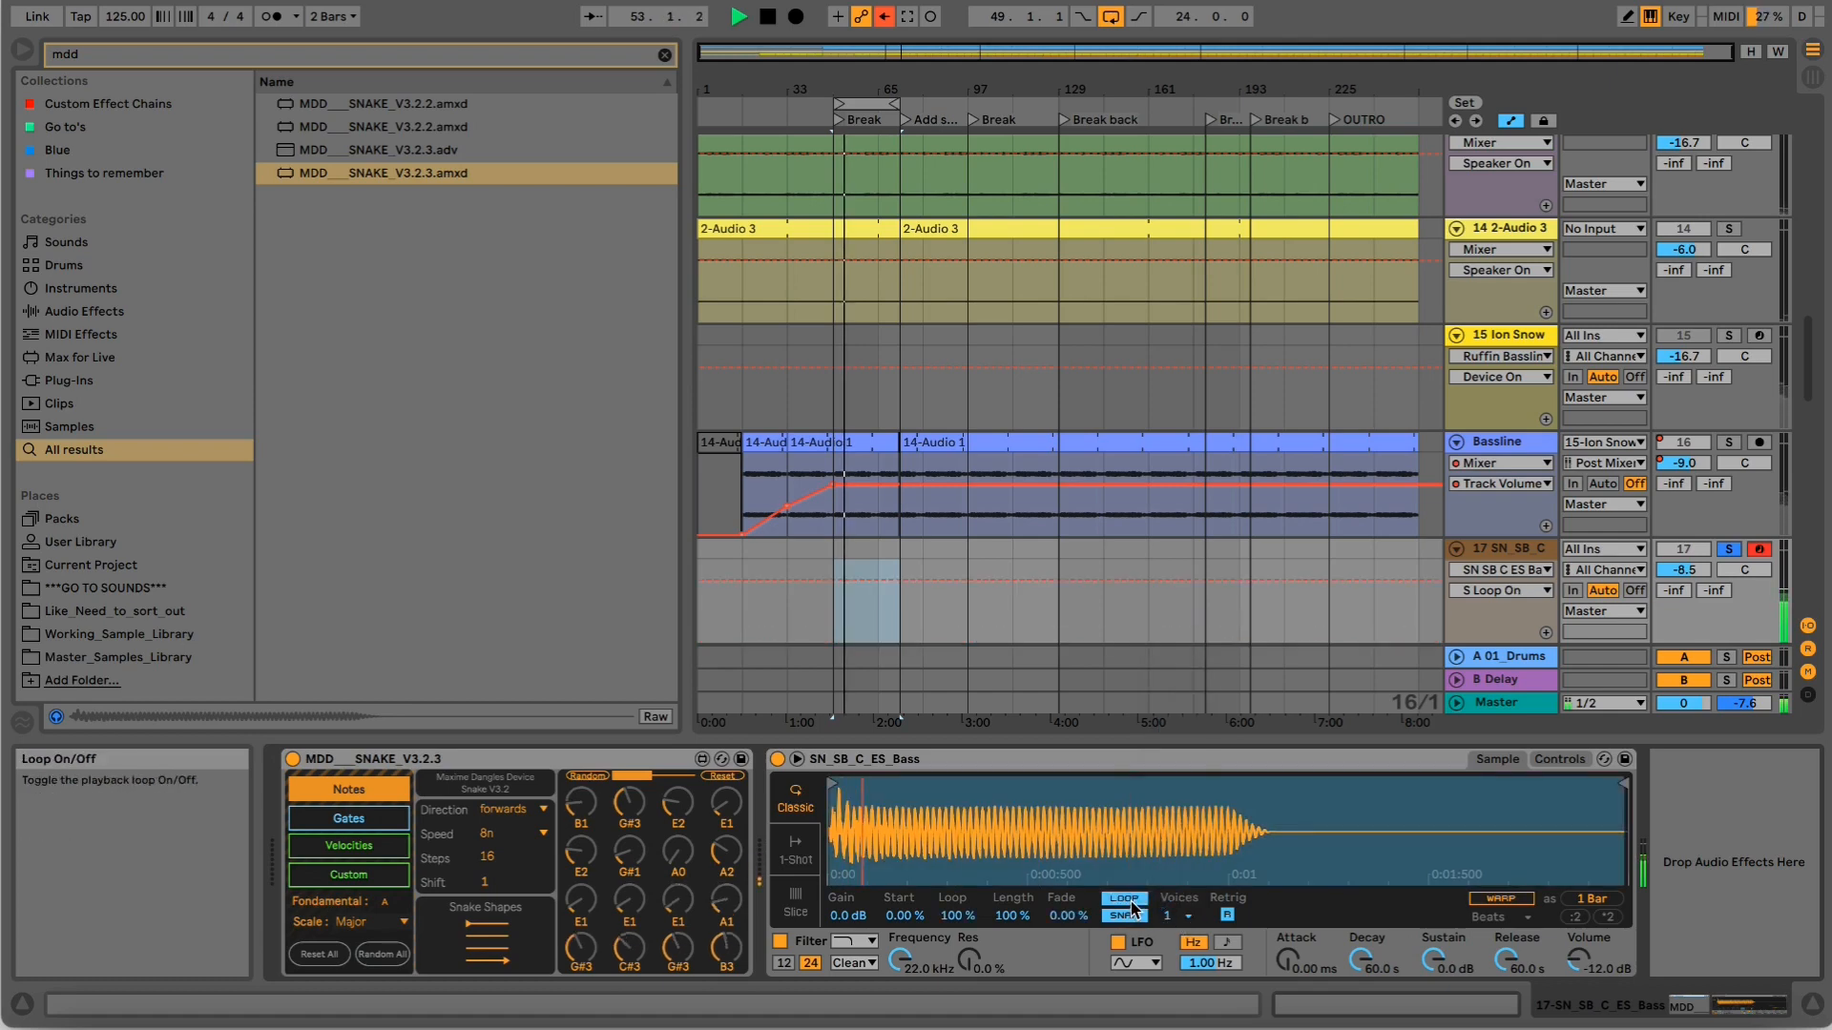
left_click(348, 818)
left_click(639, 853)
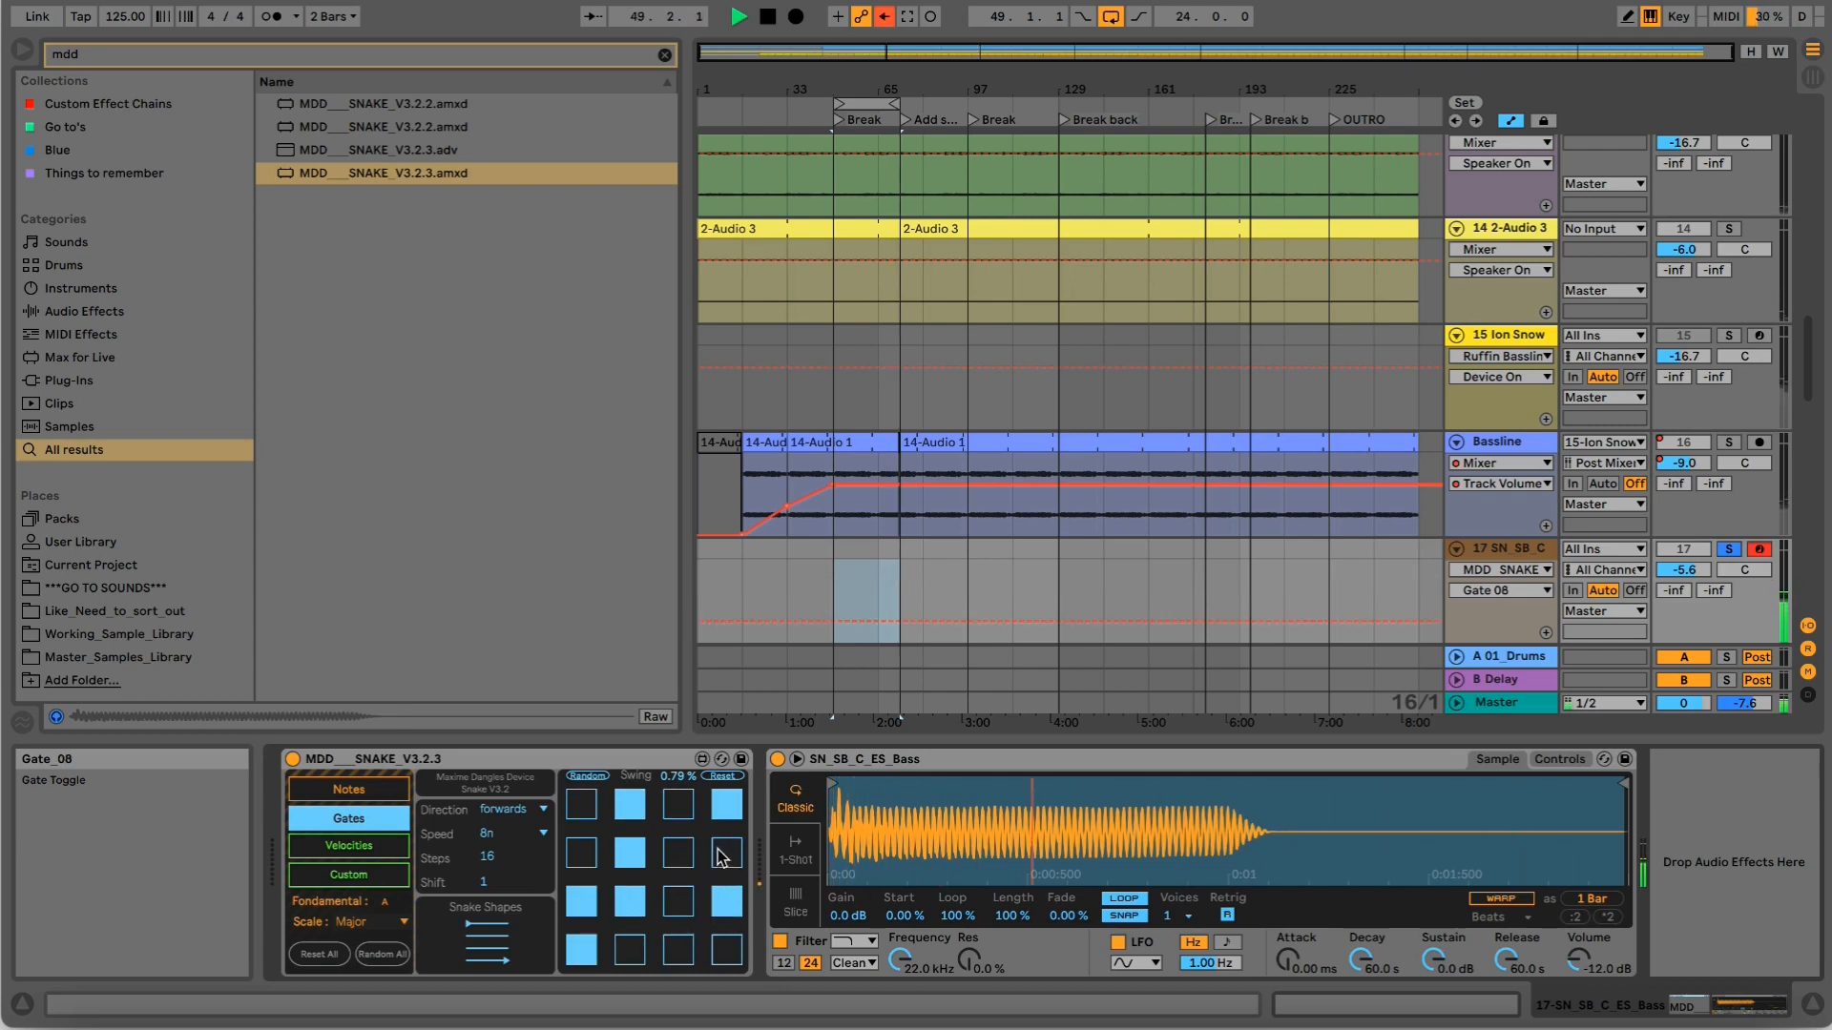
Extend the arrangement loop from bar 49 to 80 bars, ending at the start of the Break back section.
scroll(1730, 470, "down", 10)
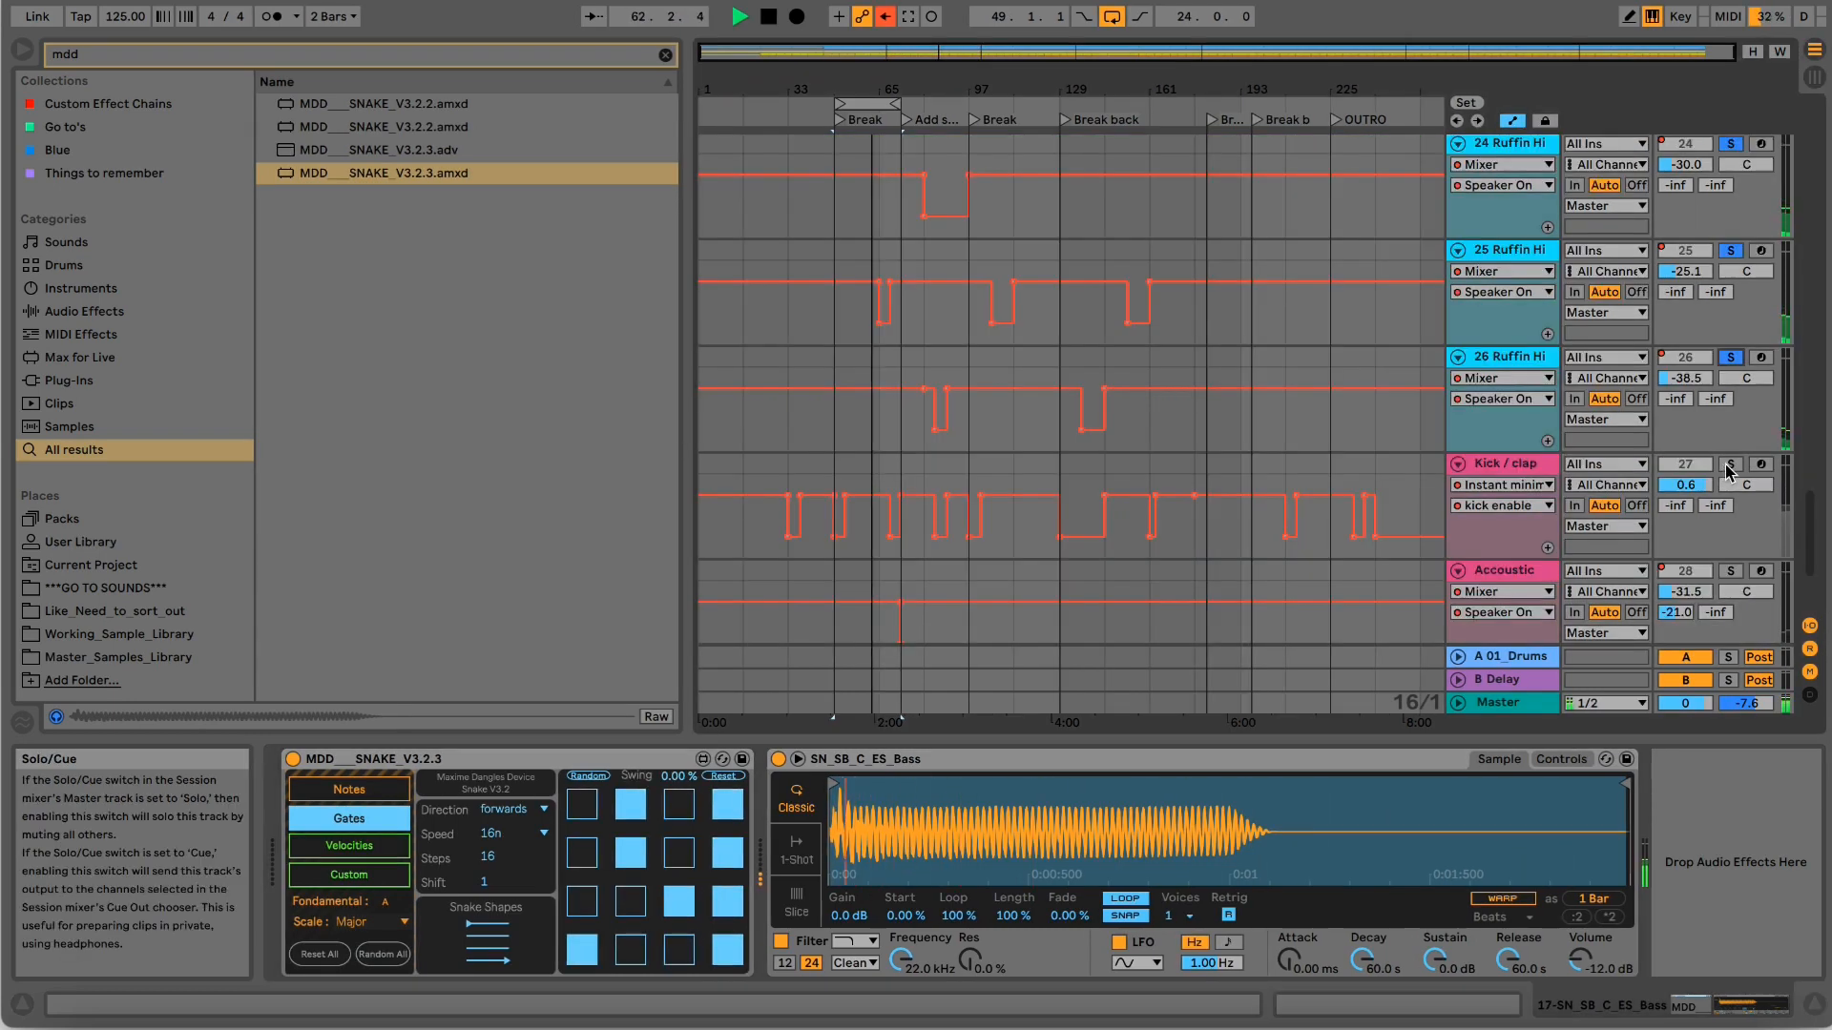
scroll(1730, 471, "up", 10)
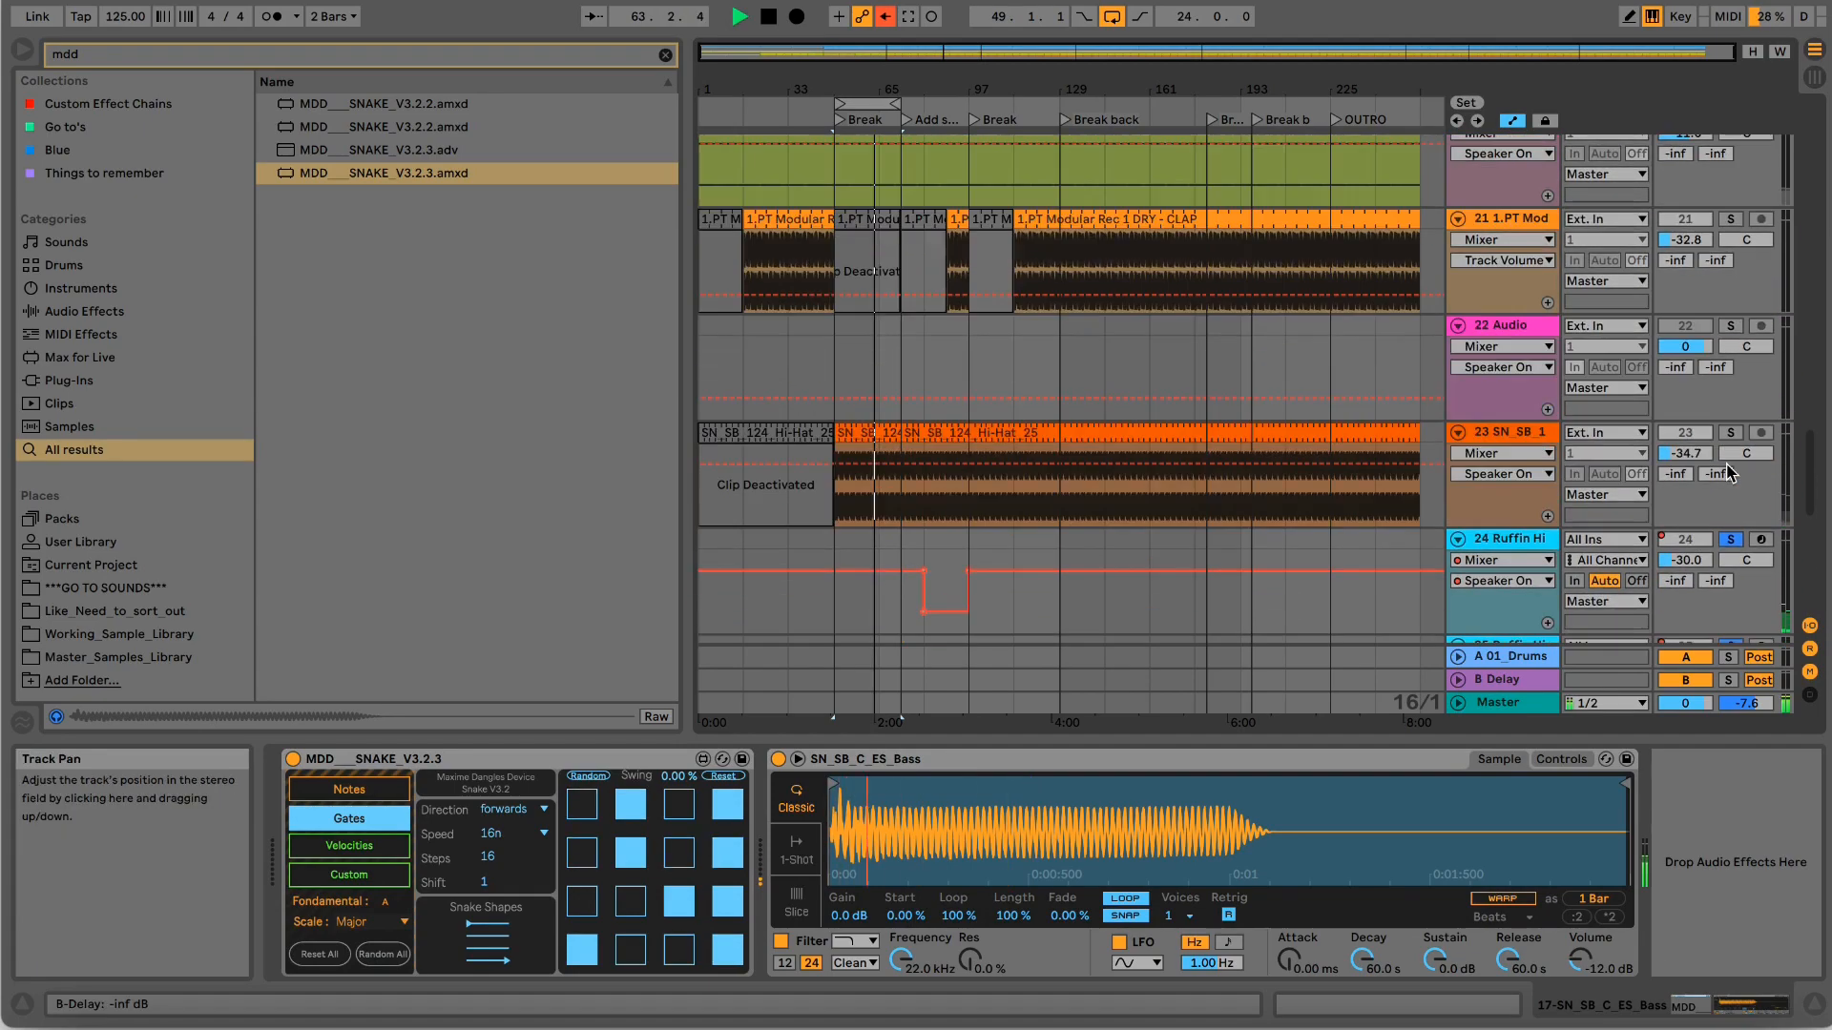
scroll(1730, 471, "up", 13)
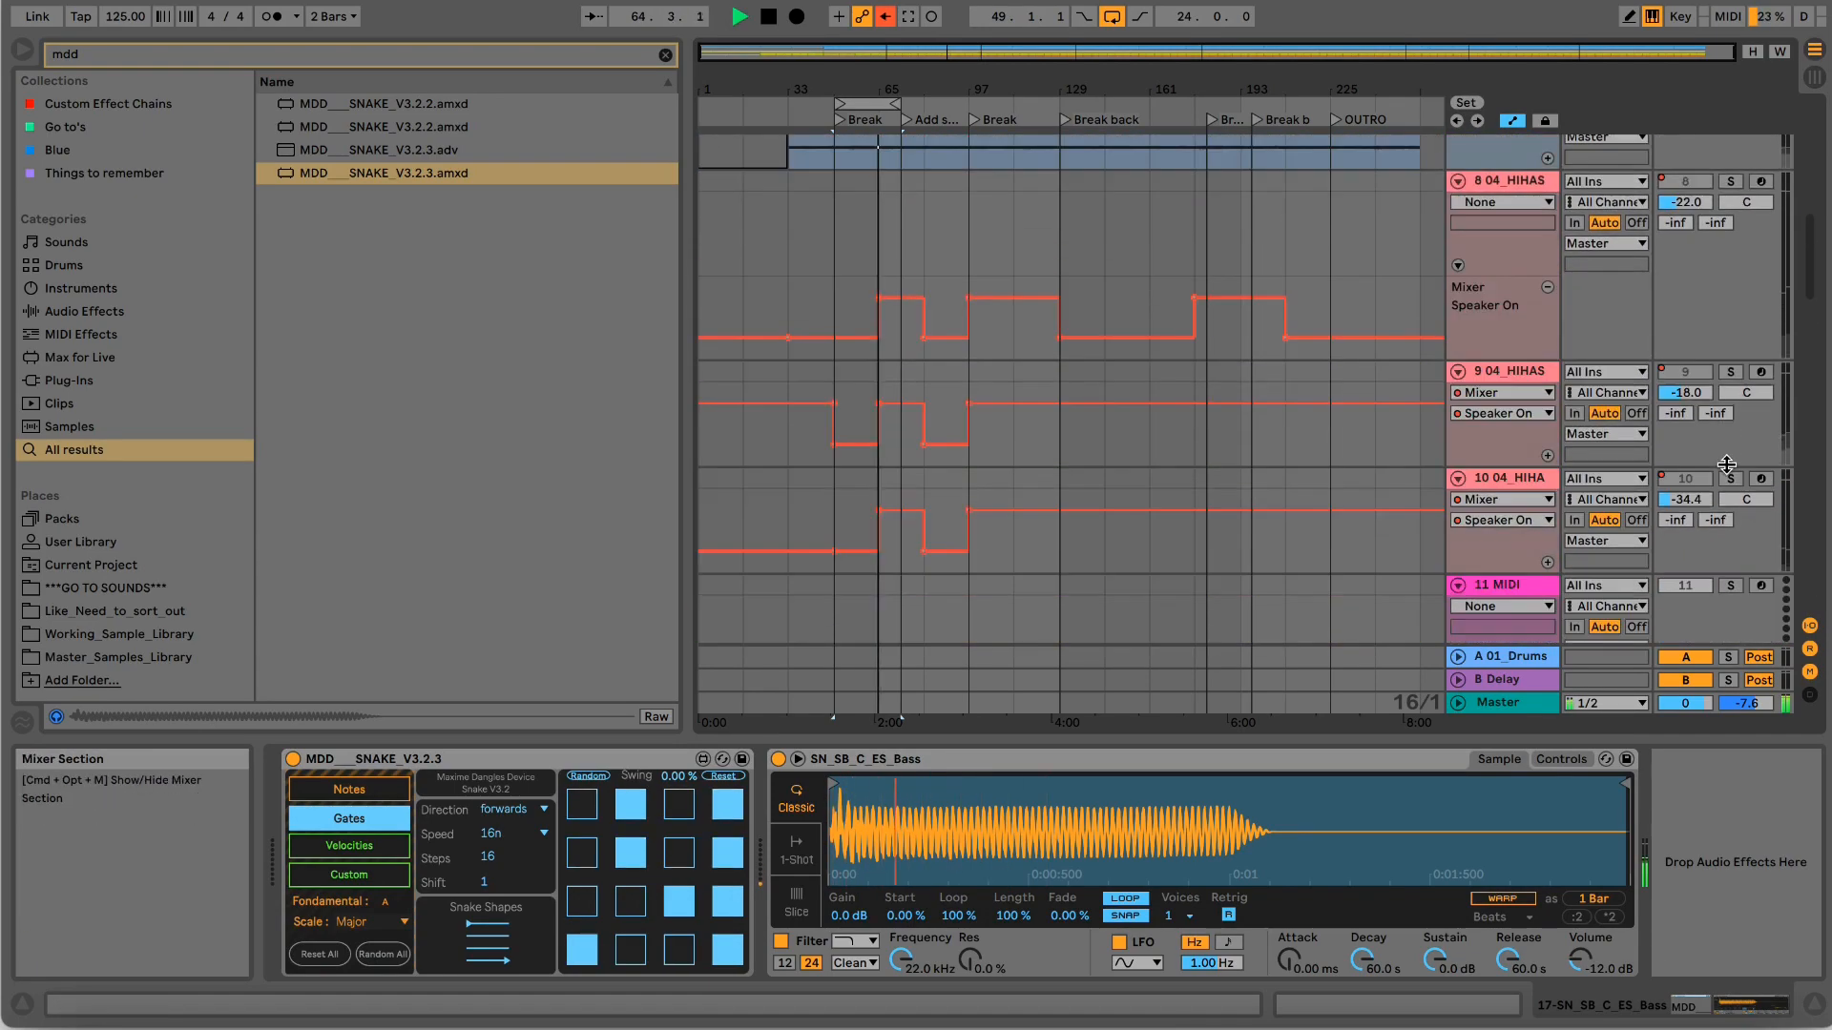
left_click(1730, 251)
scroll(1618, 317, "down", 12)
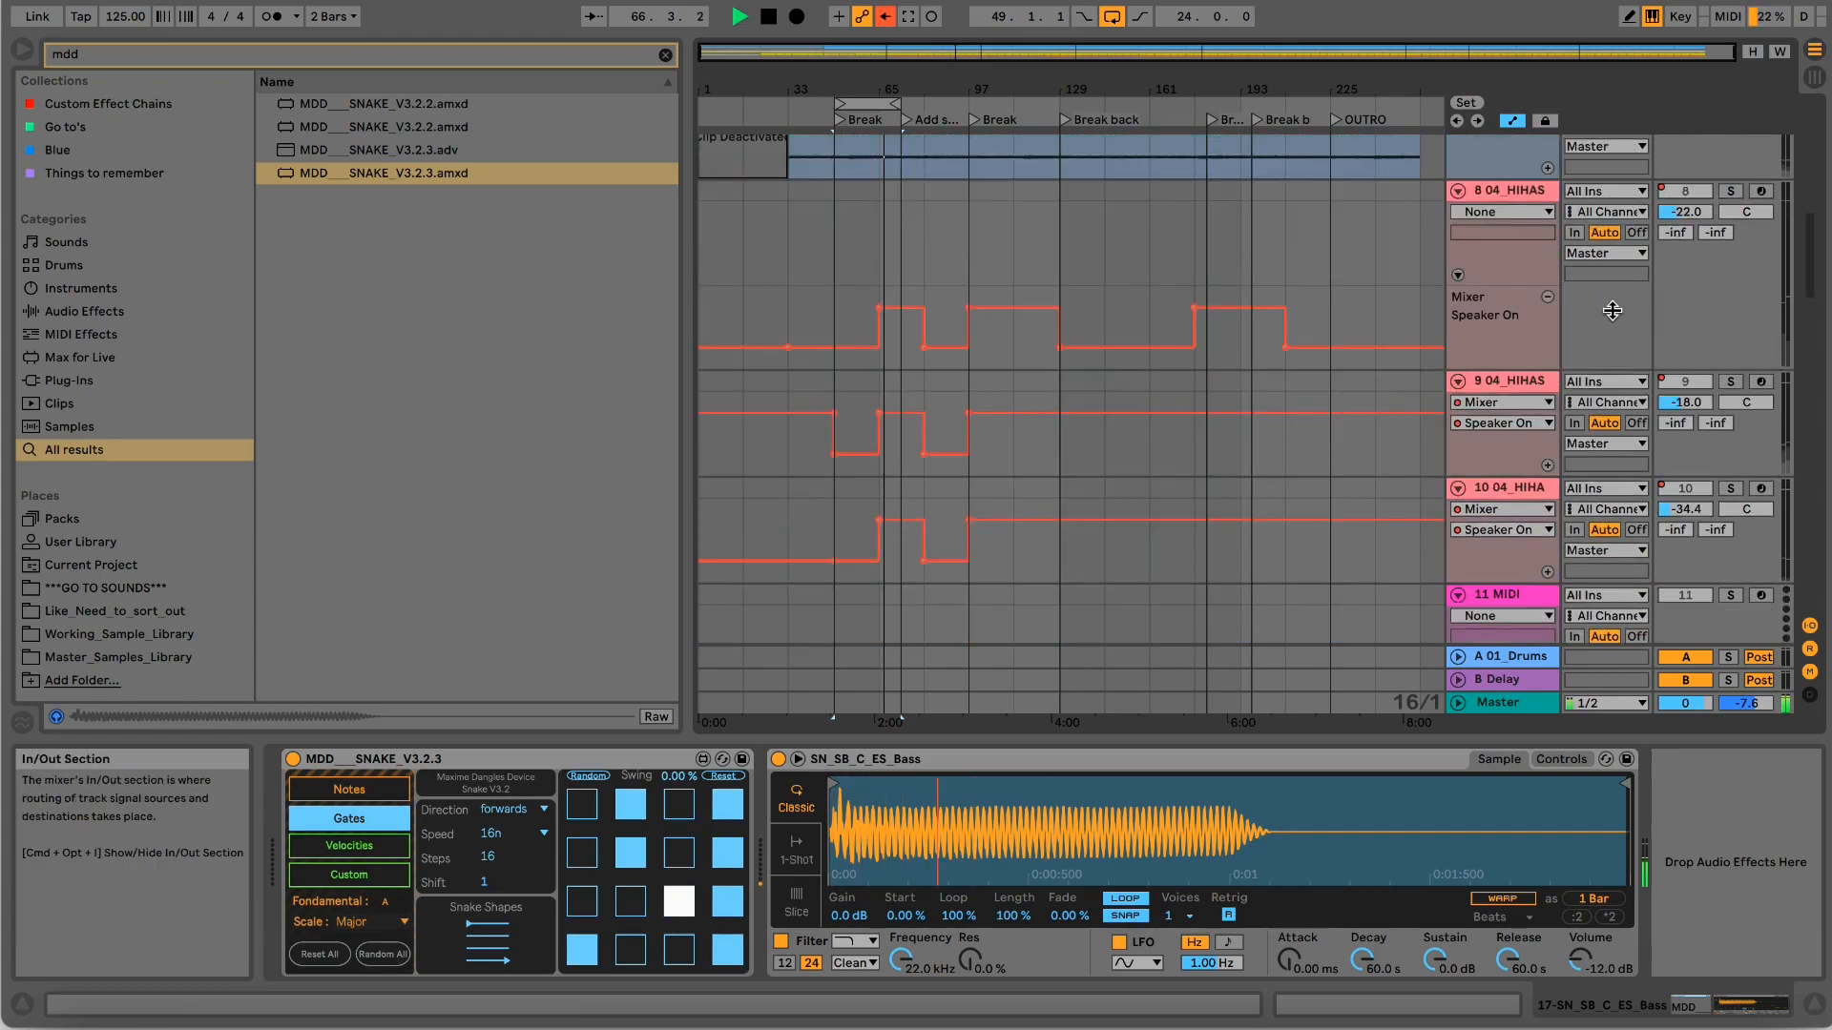
scroll(1612, 310, "down", 12)
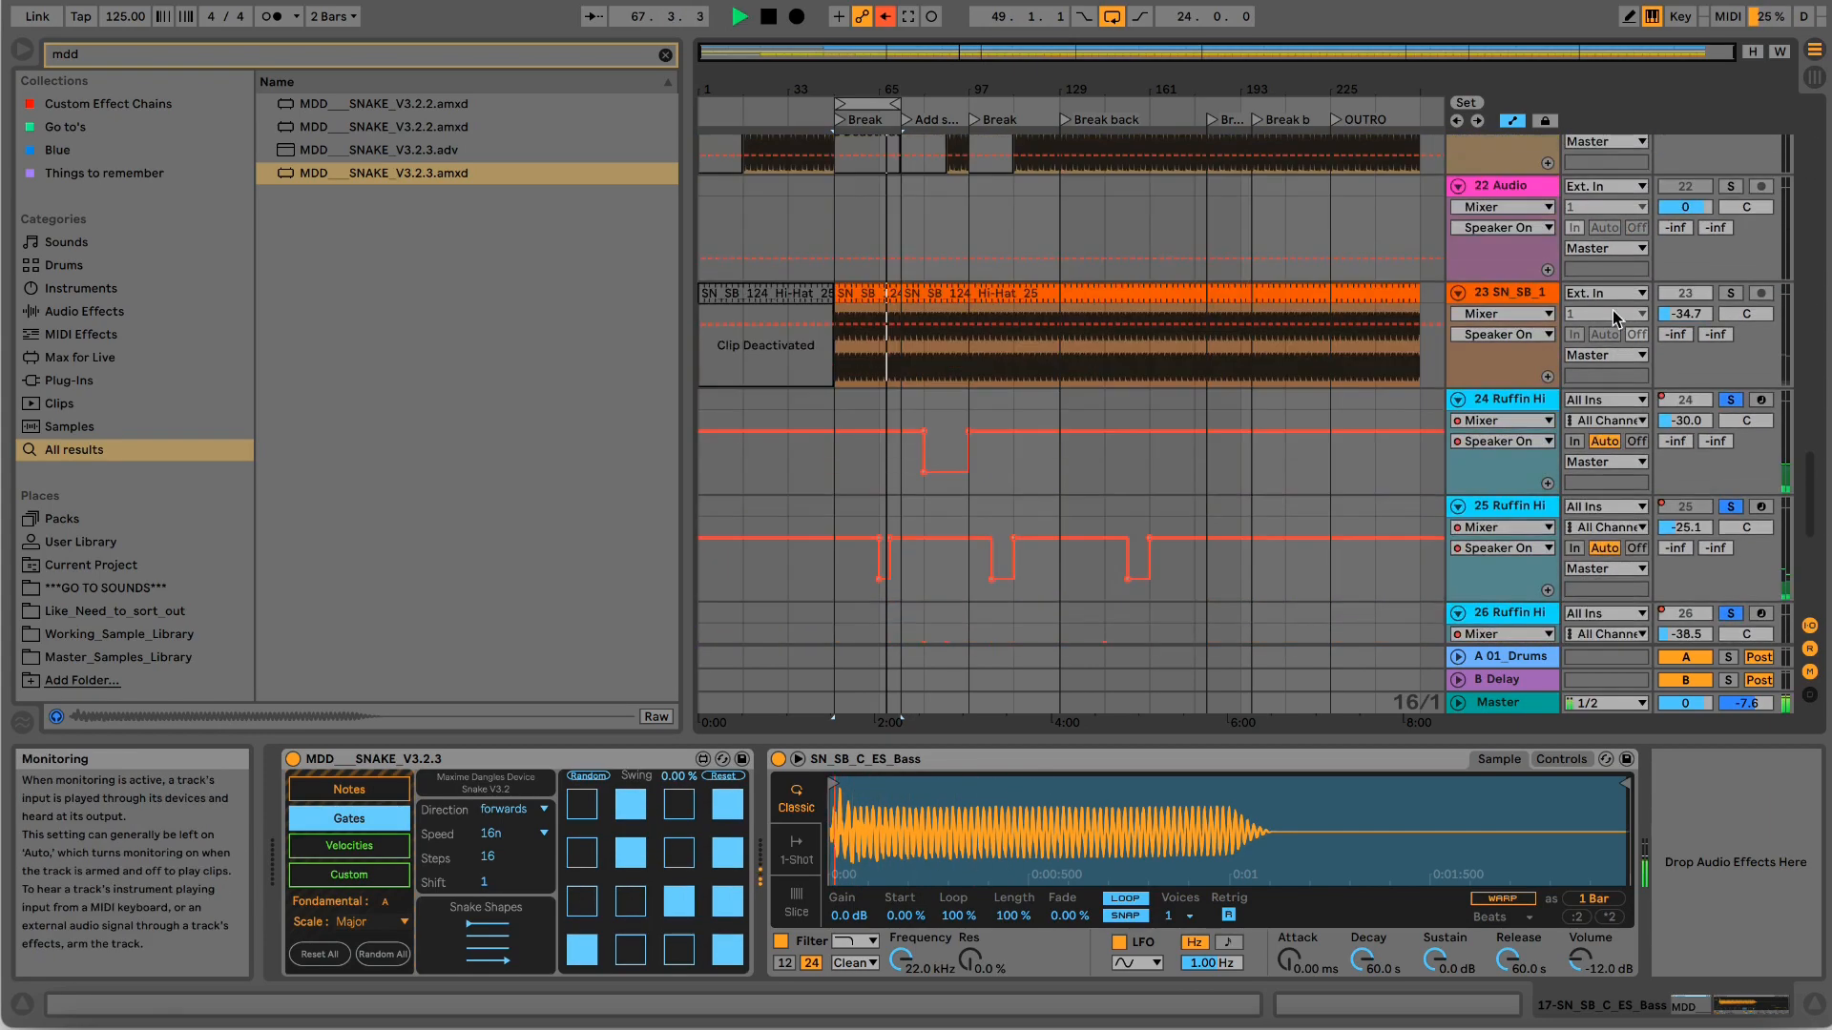
scroll(1613, 311, "up", 6)
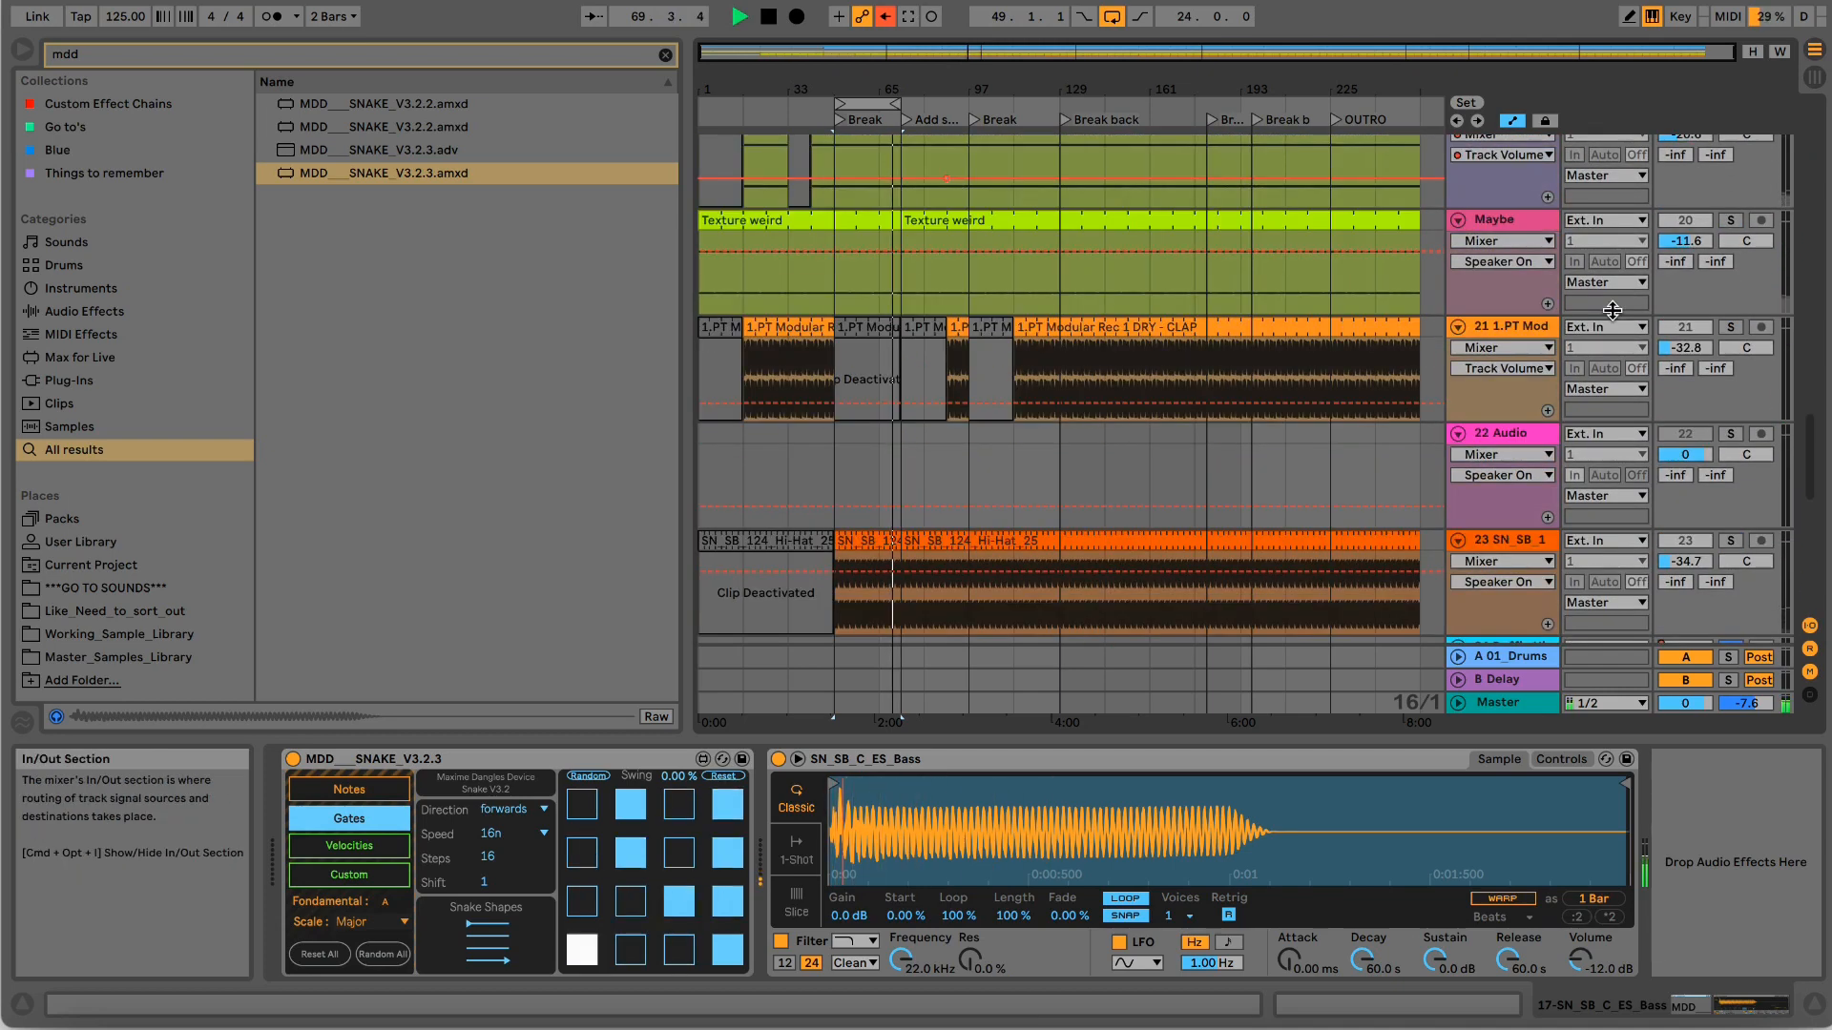
left_click(895, 105)
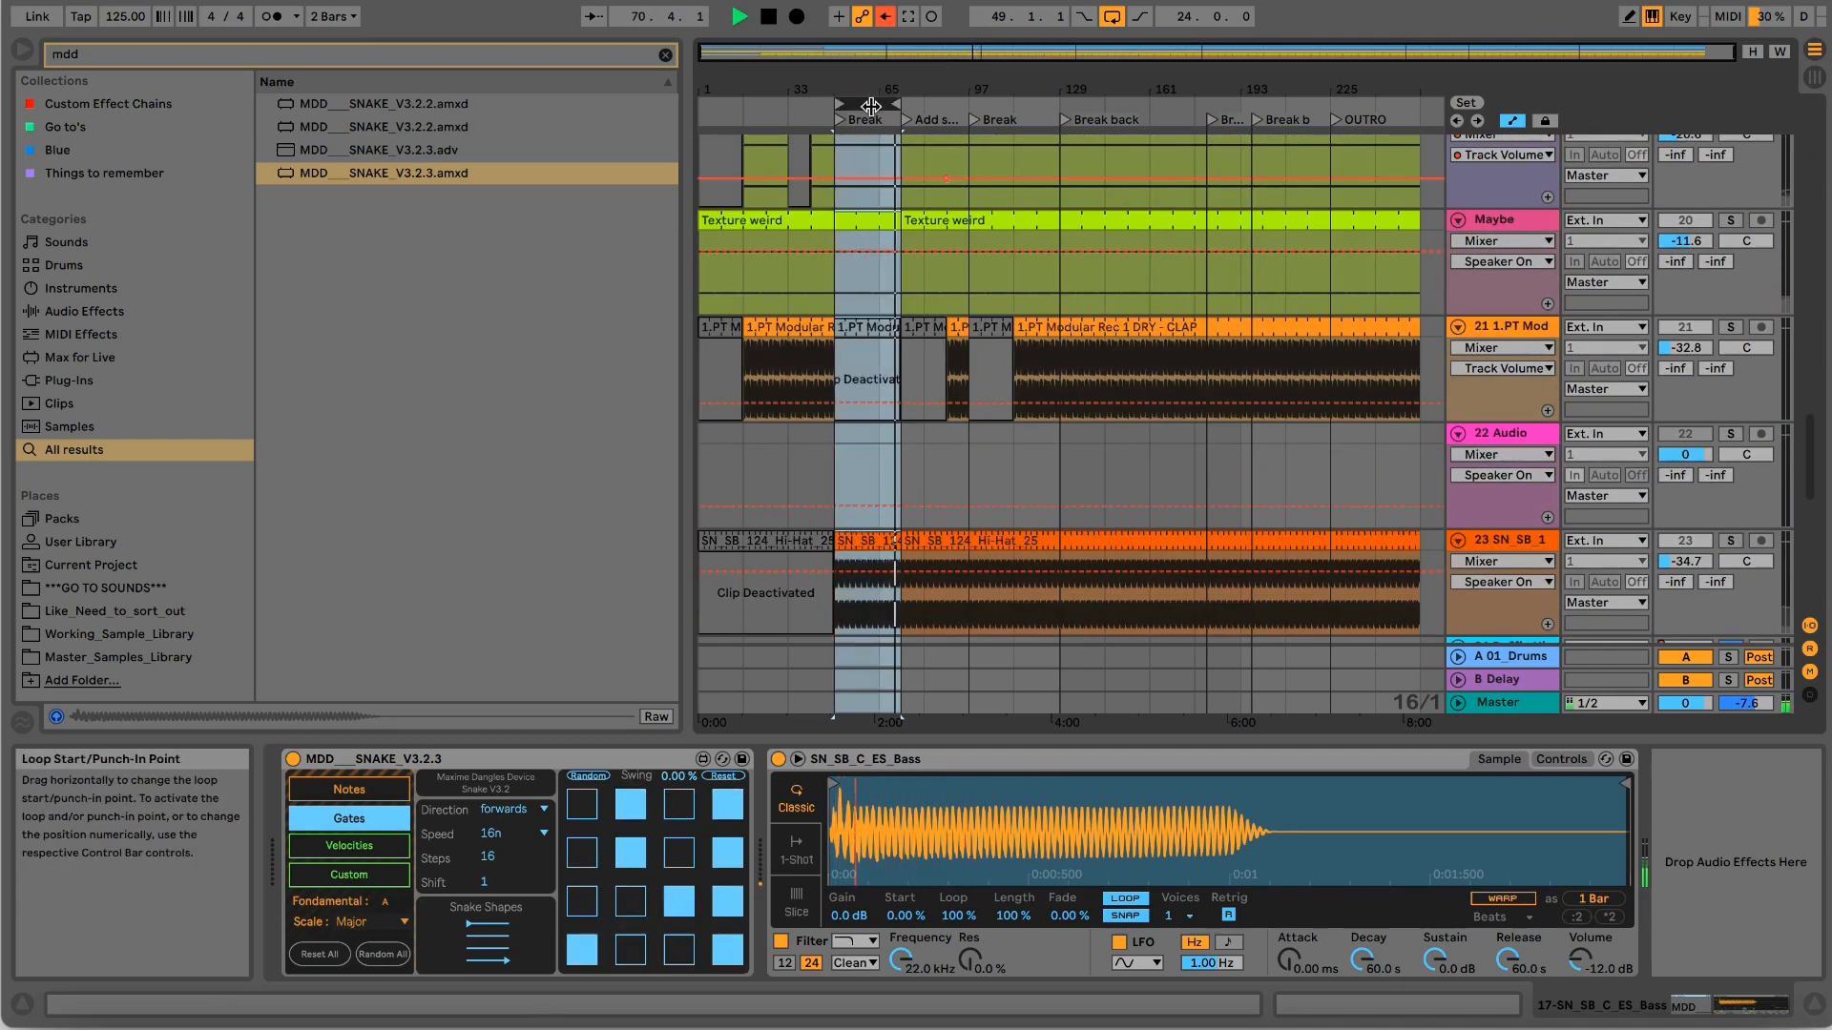
left_click_drag(895, 105, 1057, 105)
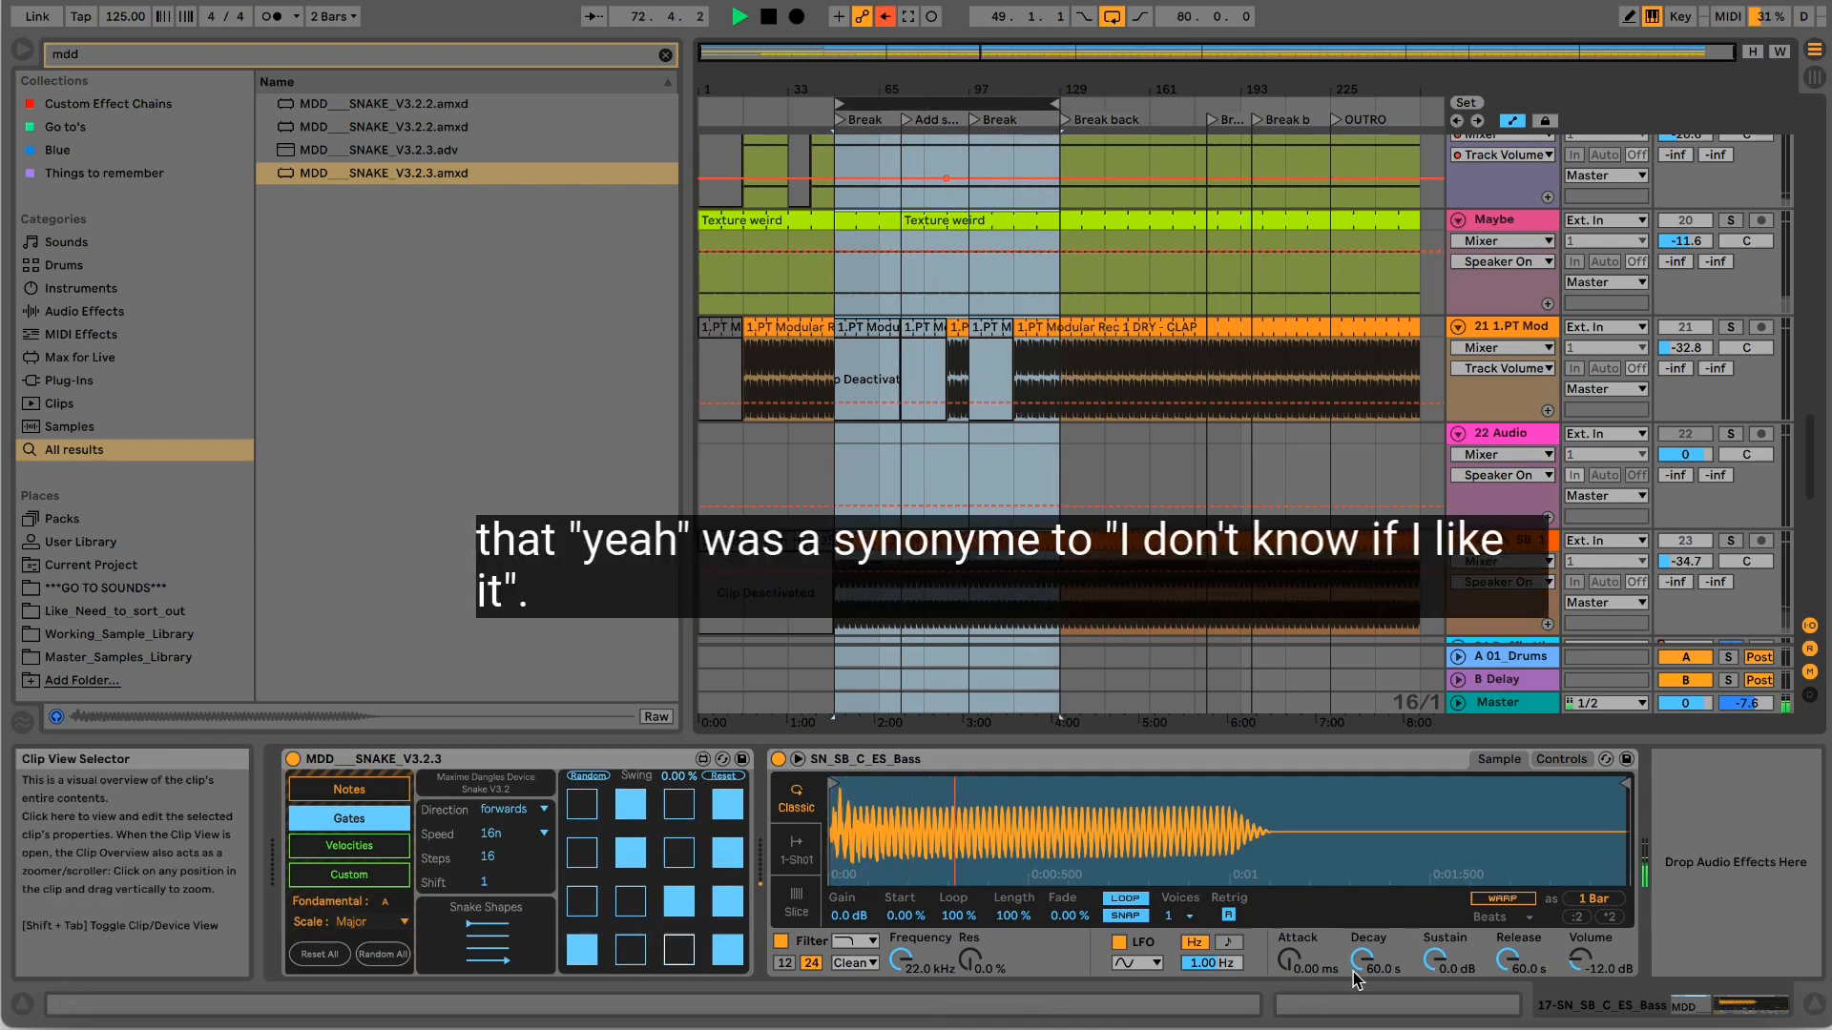
Set the bass sampler's amp envelope decay to 318 ms and lower its sustain.
left_click_drag(1363, 959, 1363, 1020)
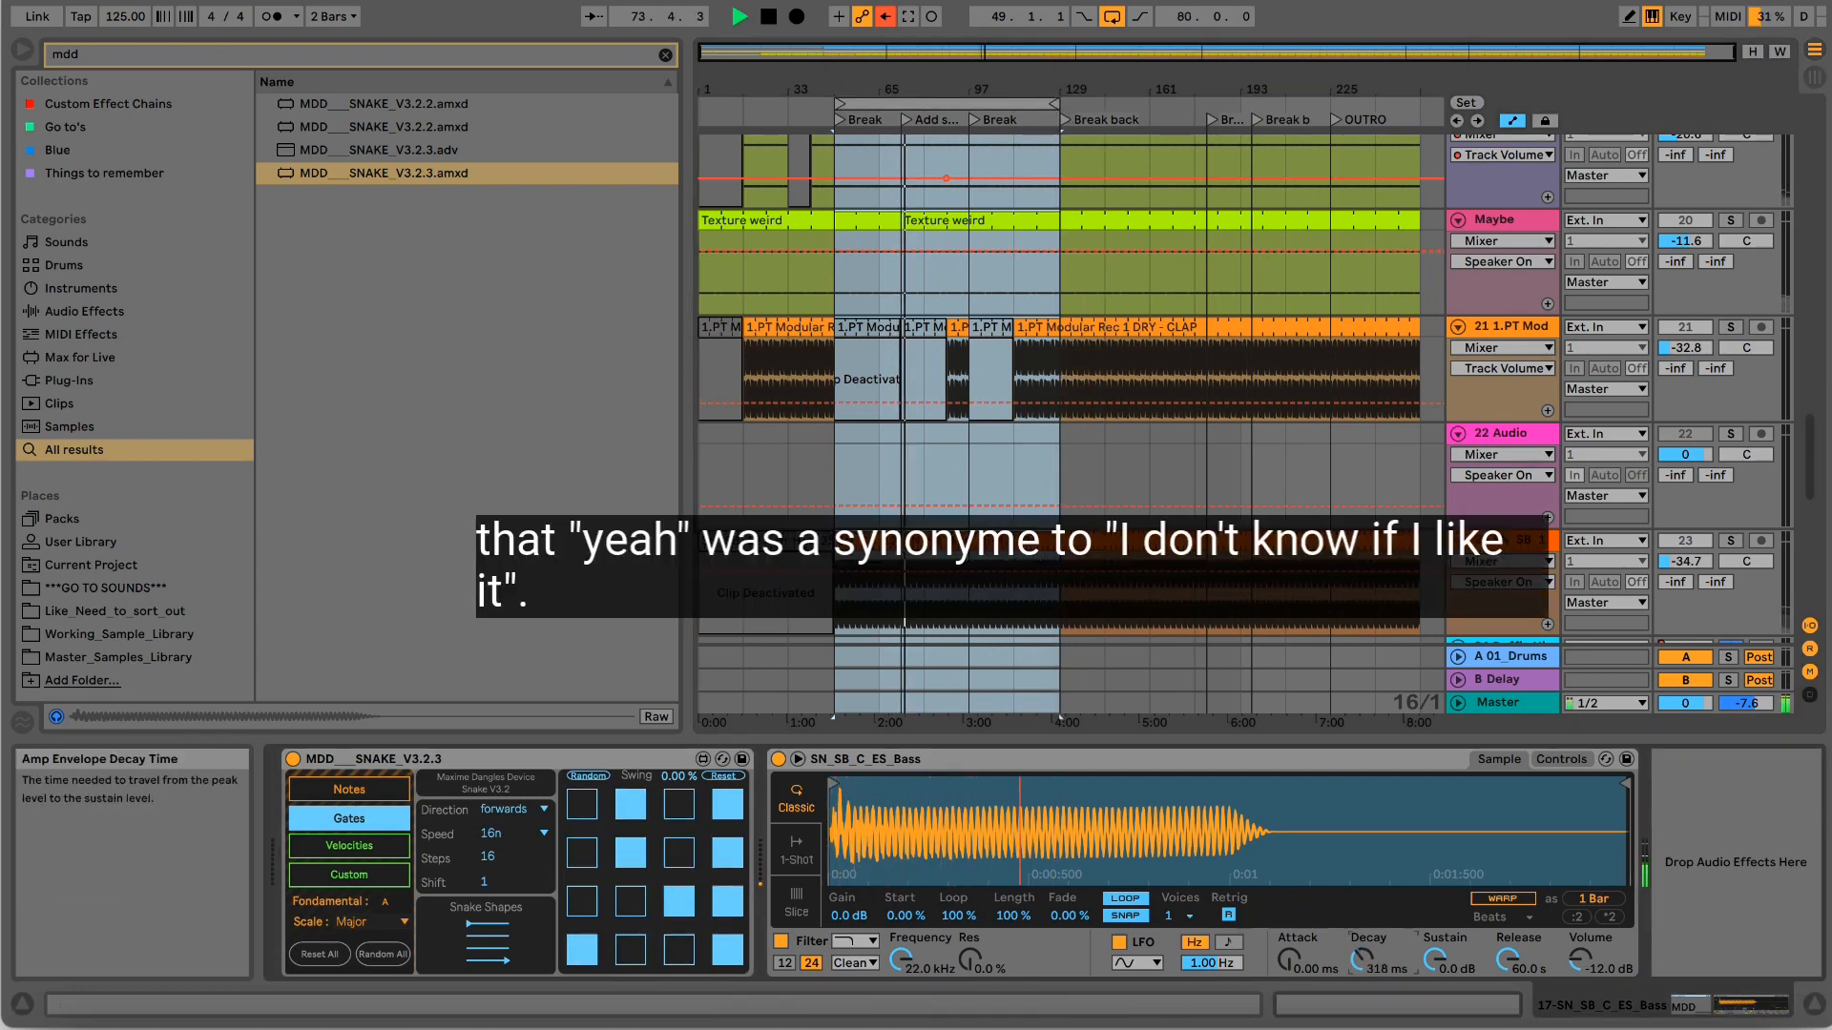
left_click_drag(1424, 967, 1424, 1002)
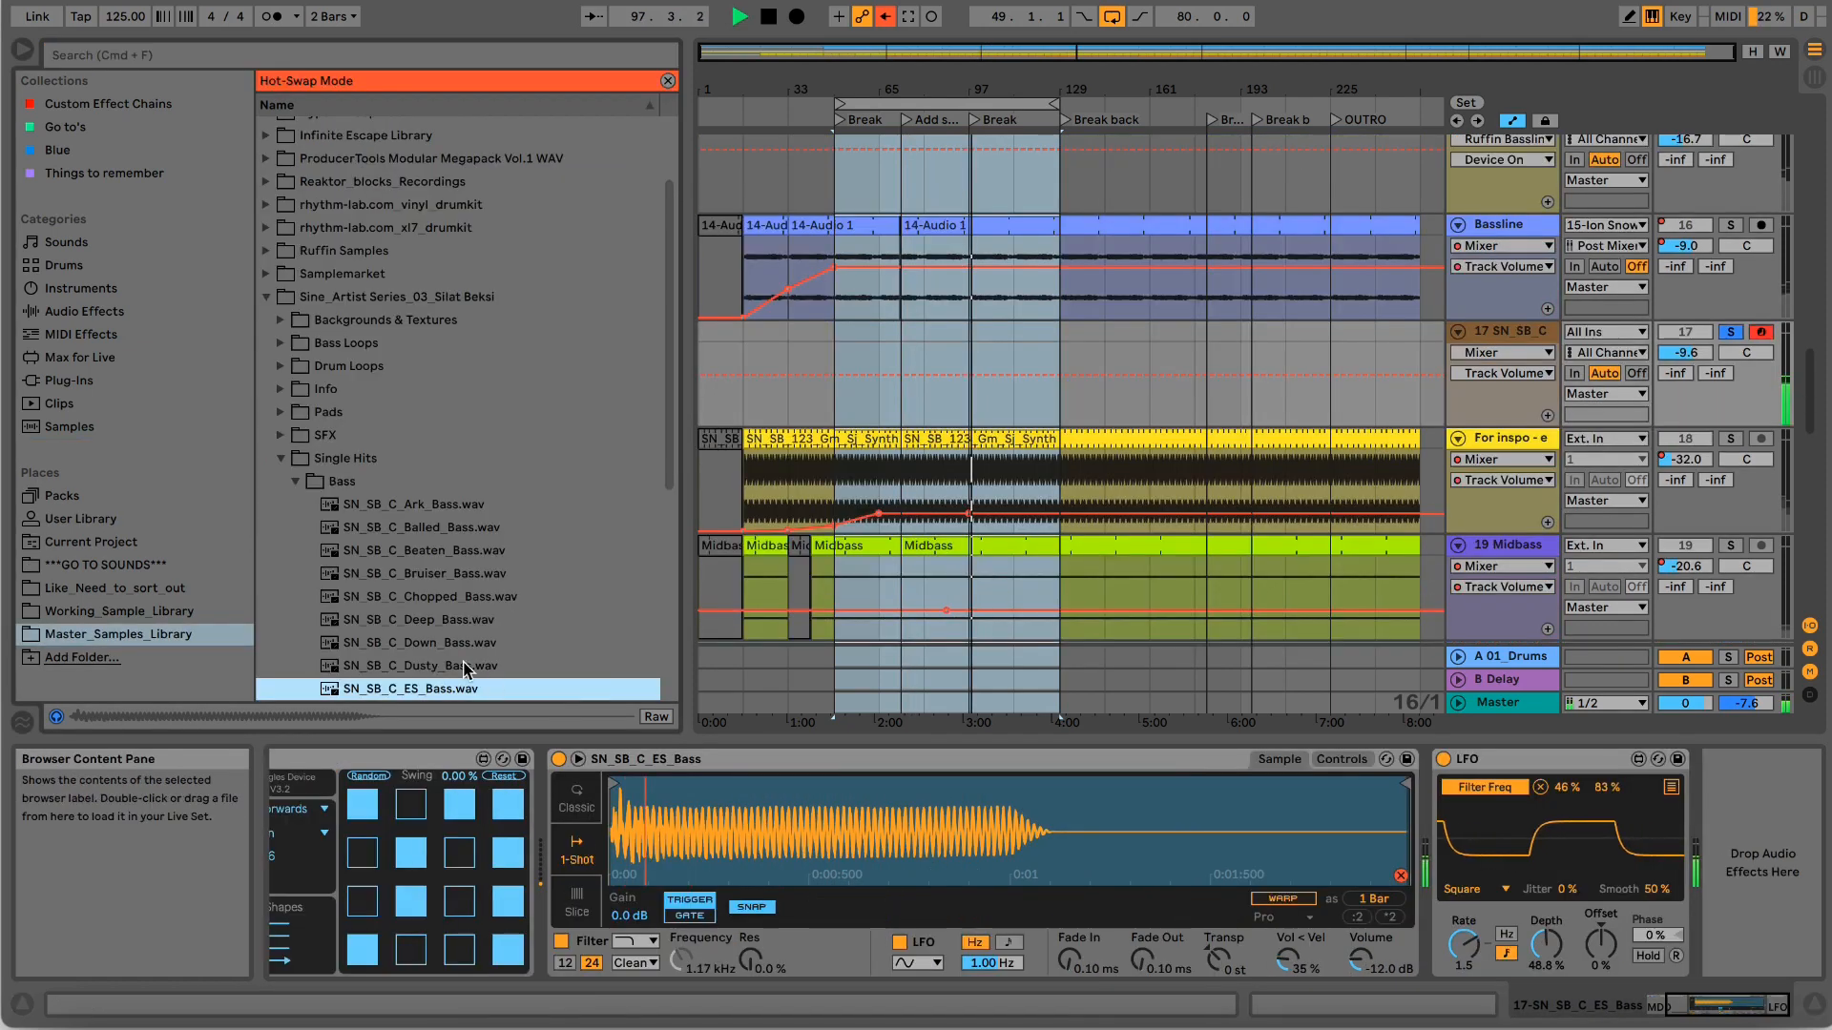
Audition the neighbouring bass one-shots in Hot-Swap Mode and replace the sampler's sample with SN_SB_C_Low_Bass.wav.
key("Up")
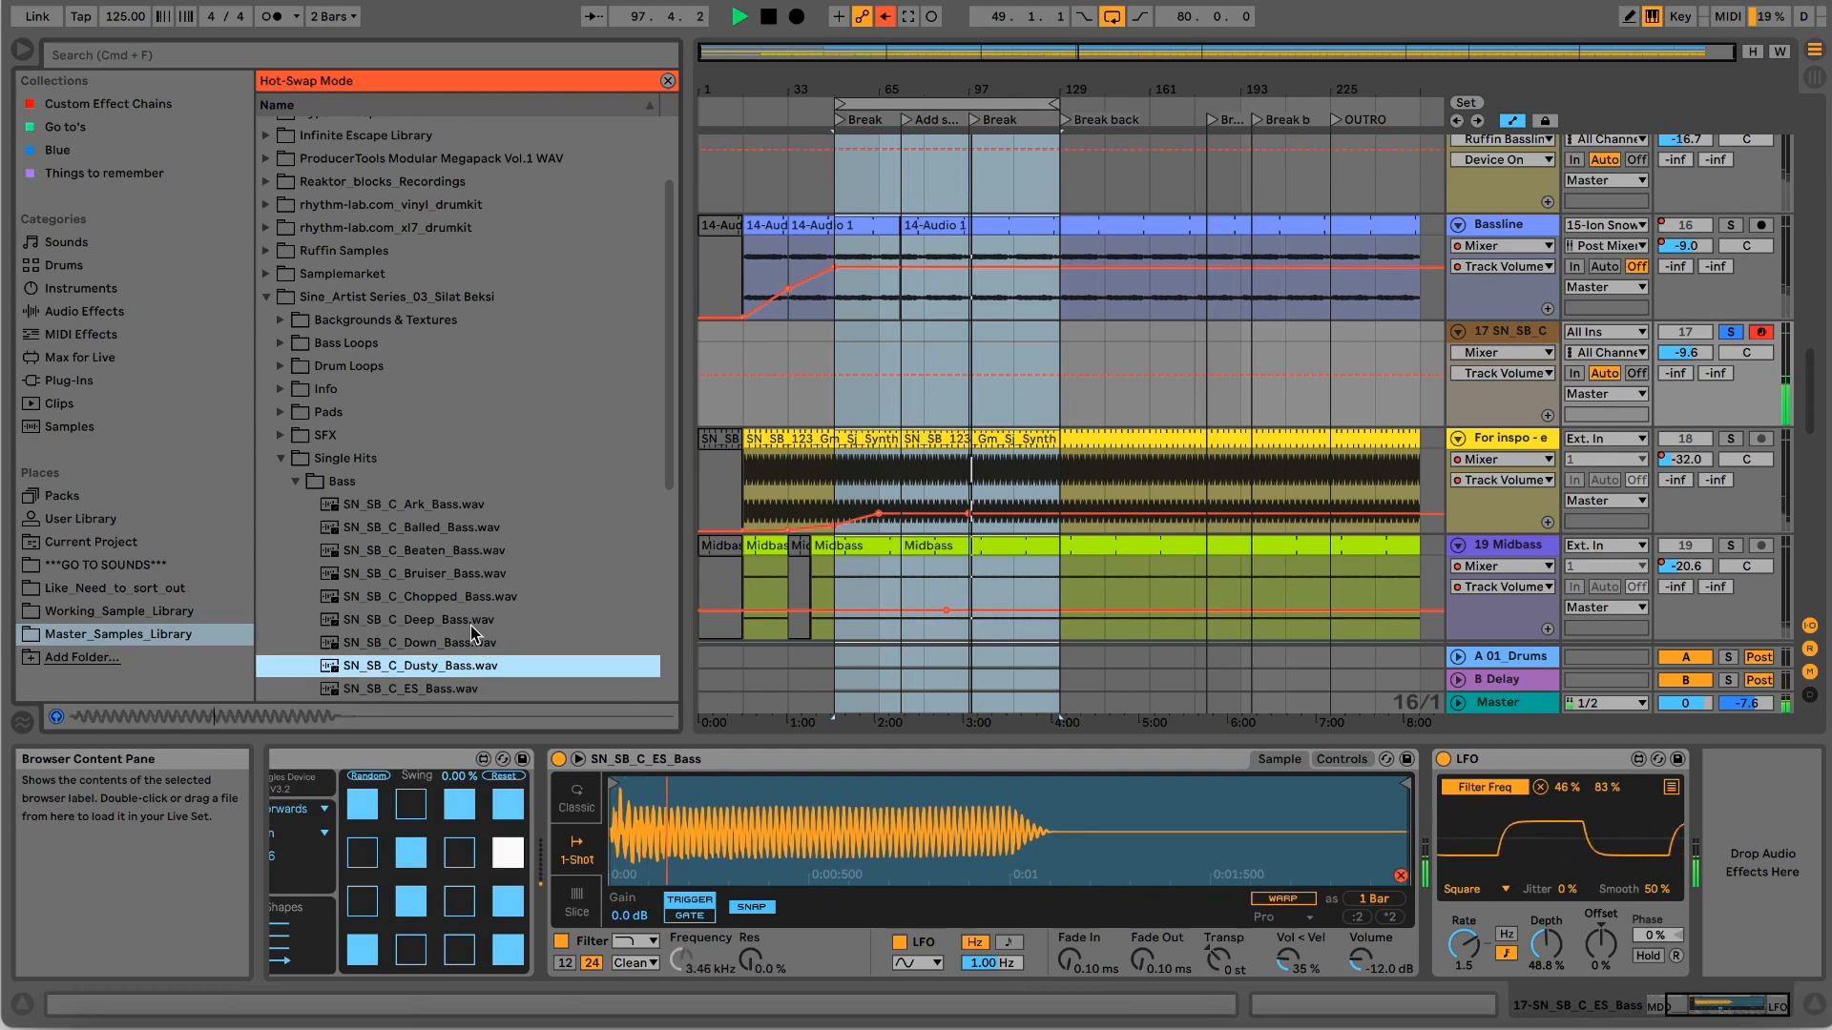
scroll(474, 631, "down", 3)
key("Down")
key("Down")
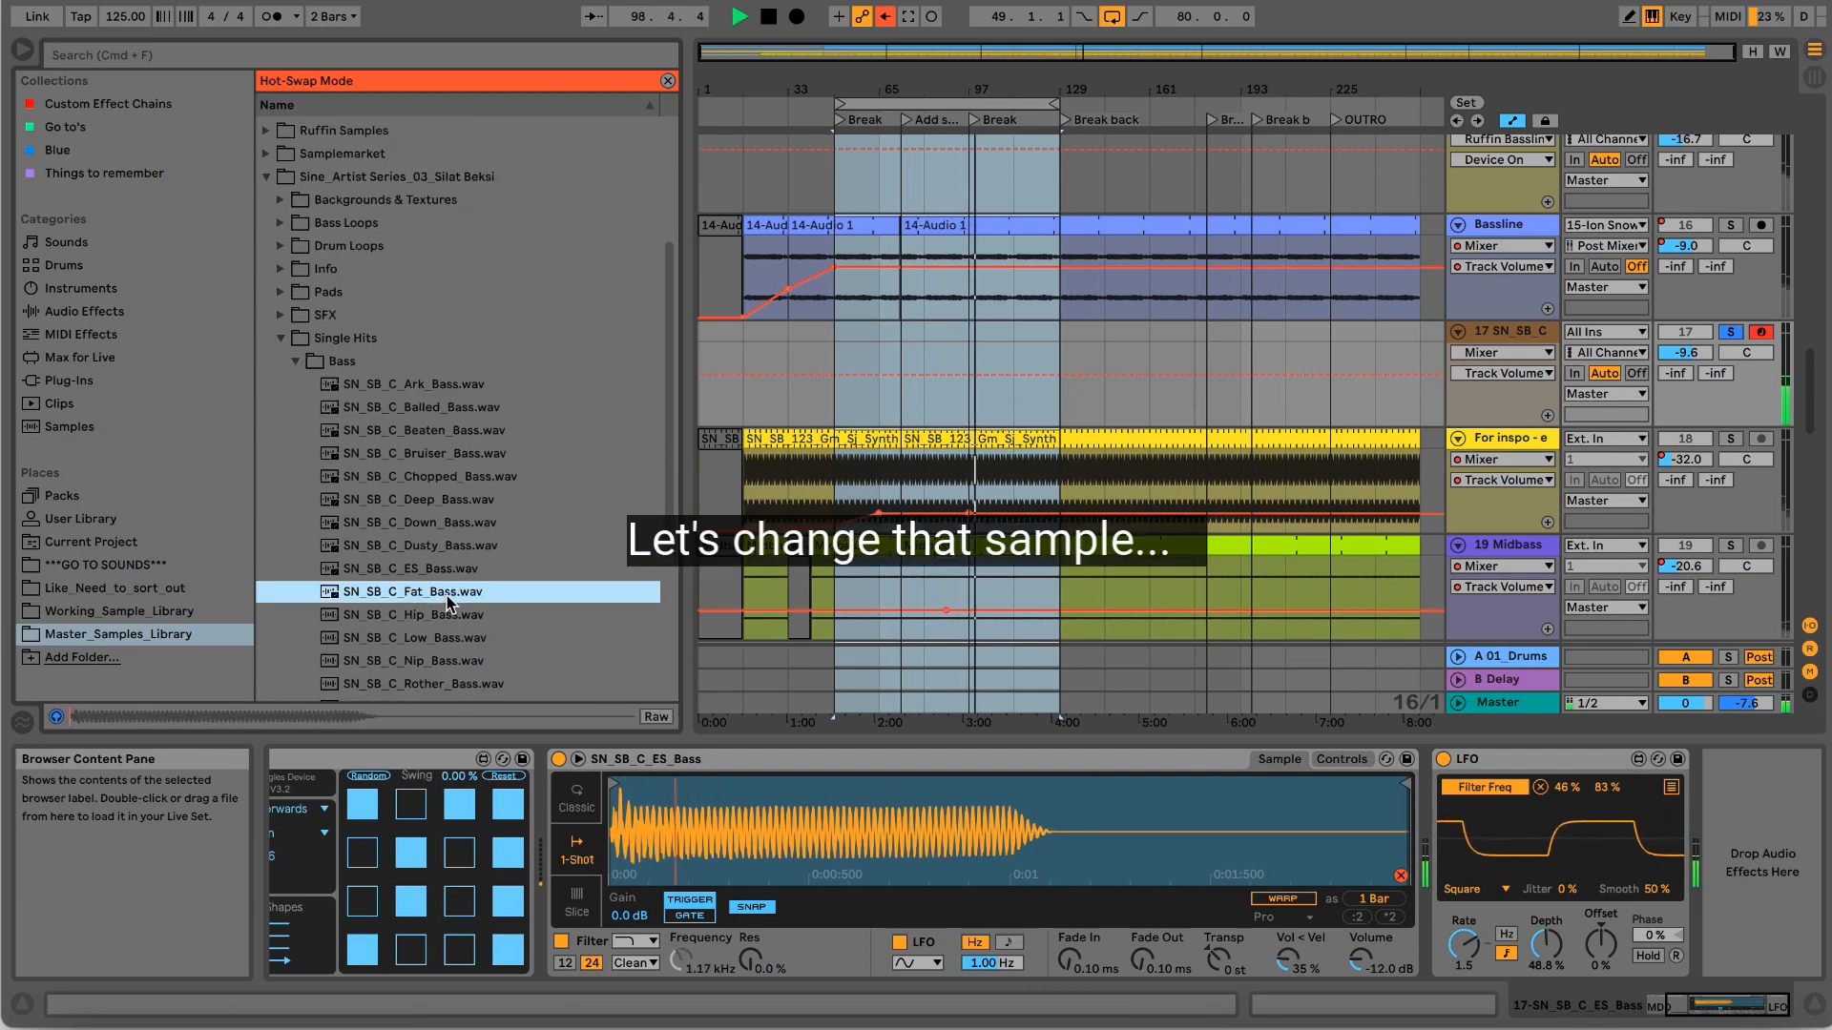
key("Down")
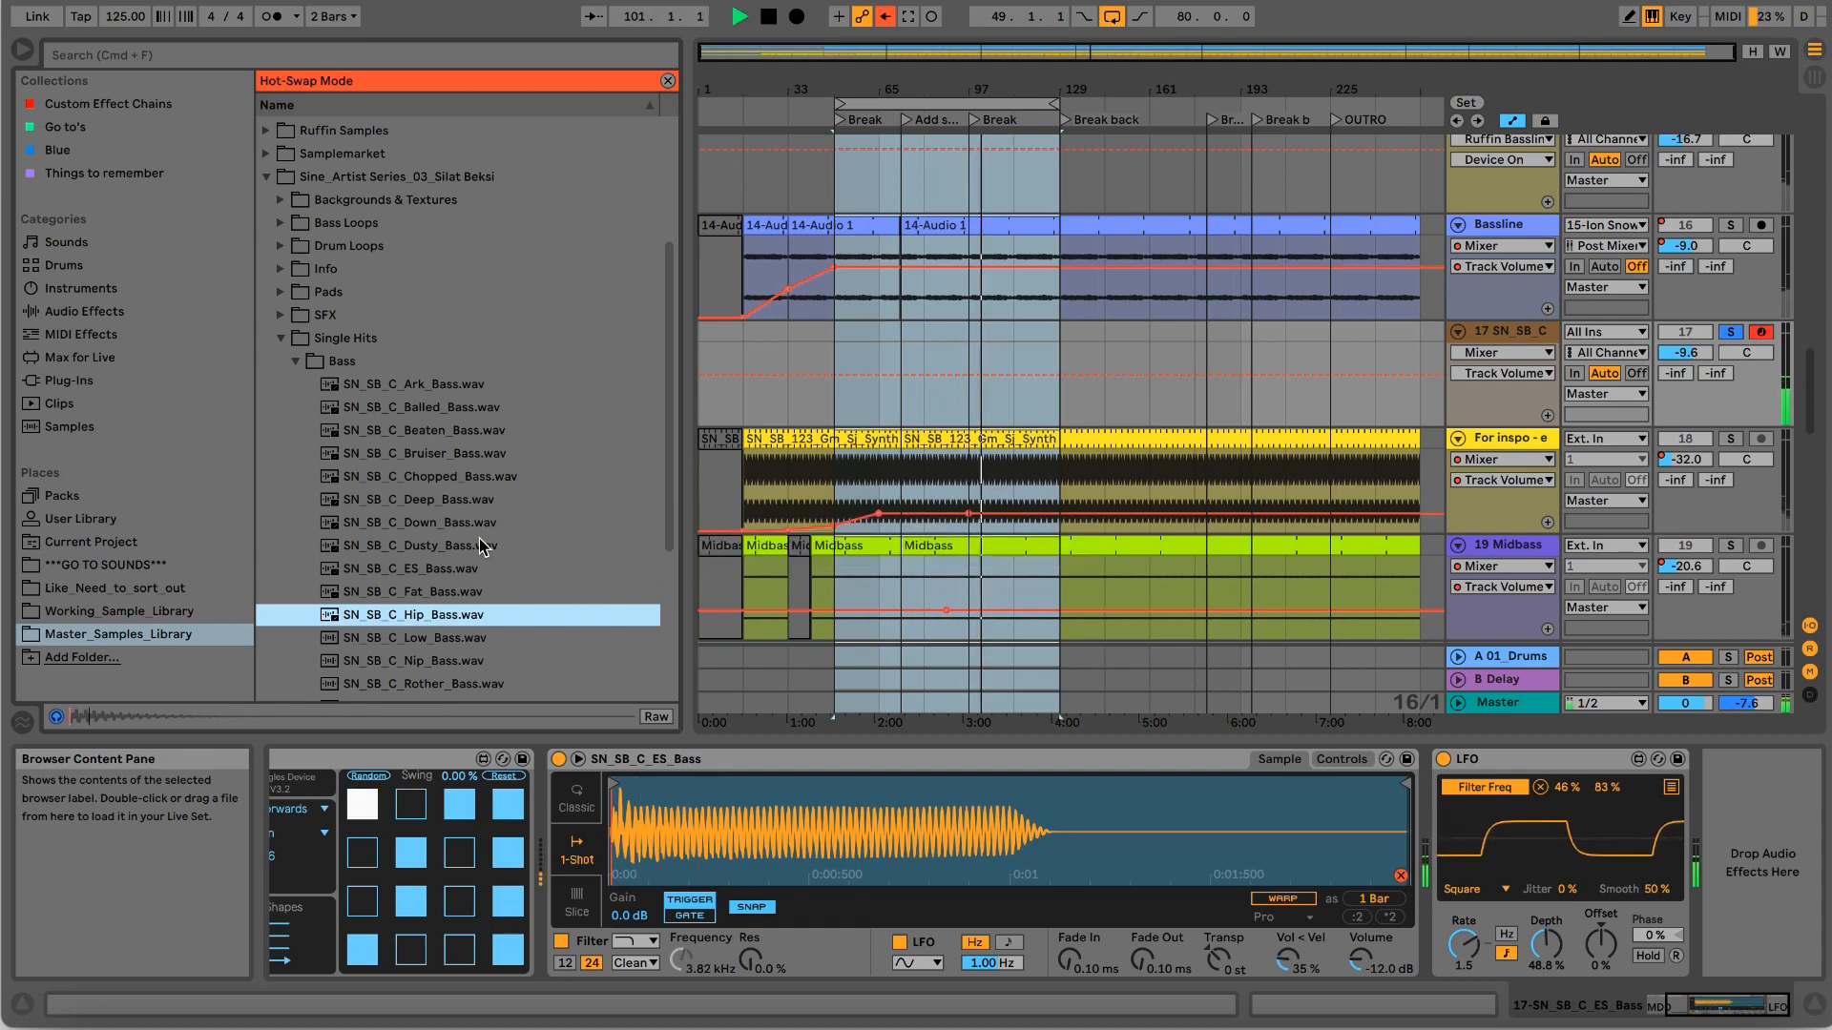
key("Down")
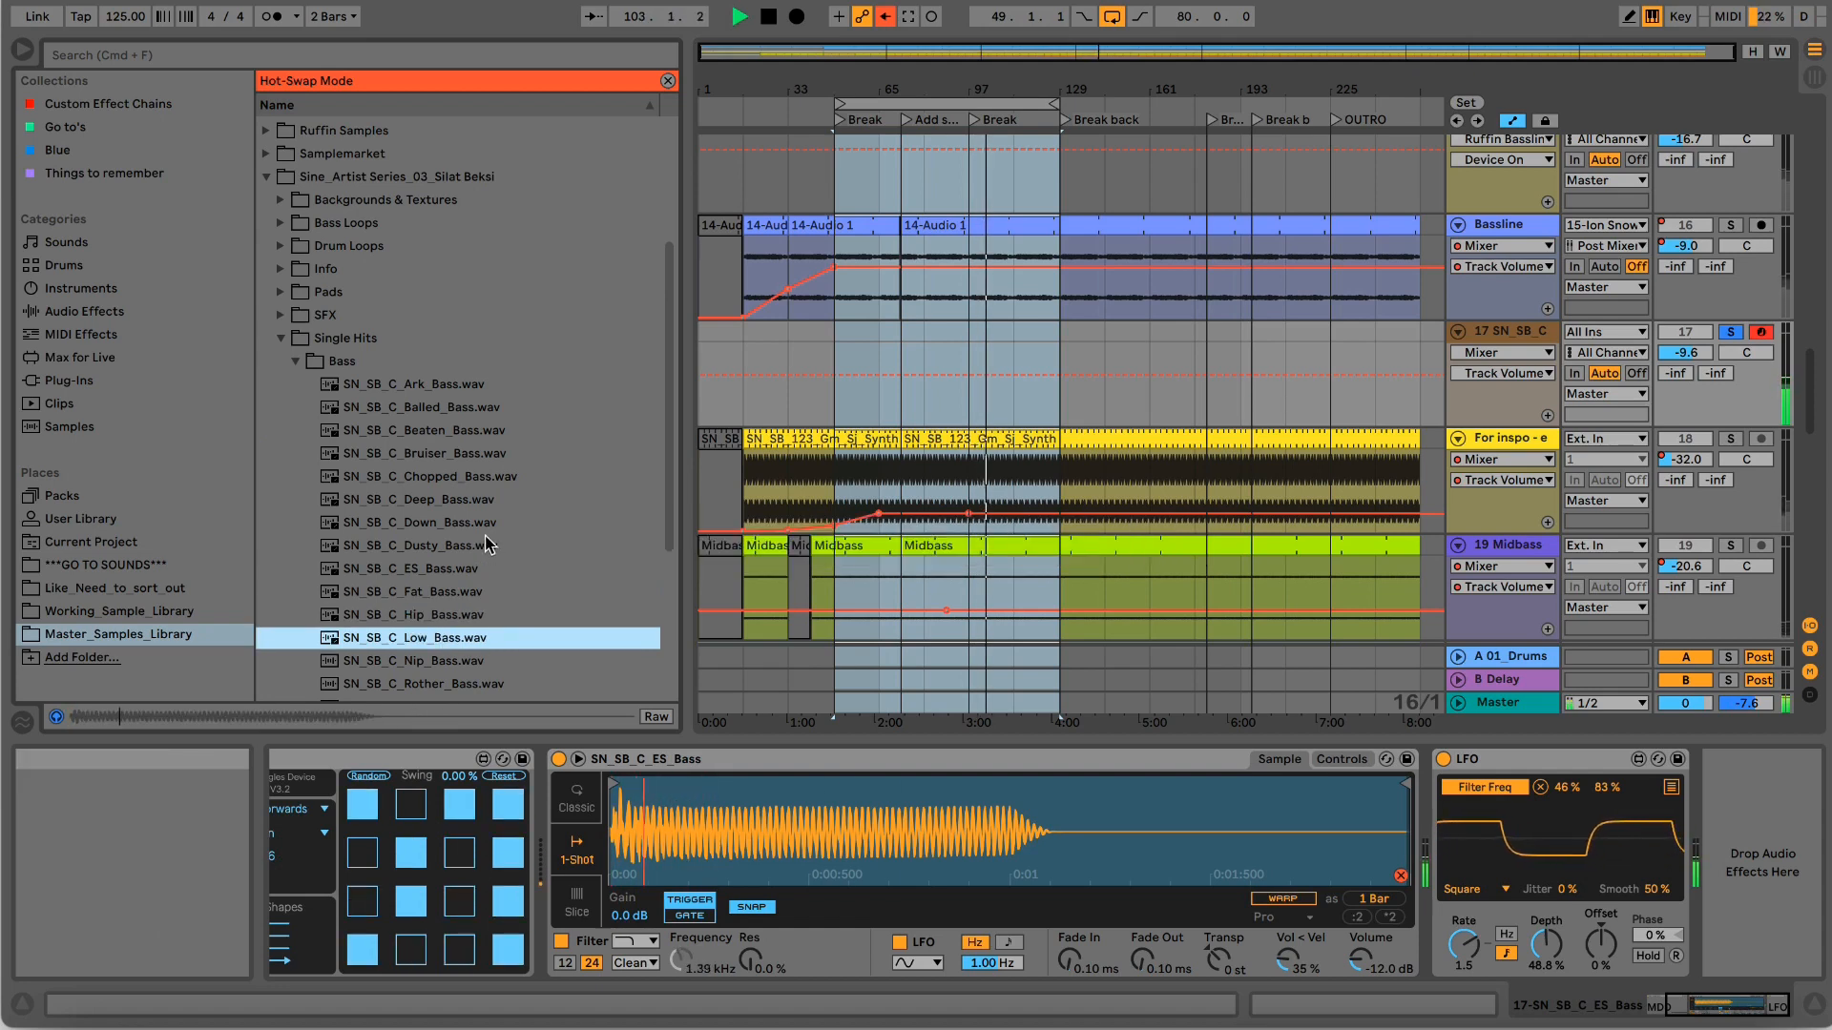
key("Return")
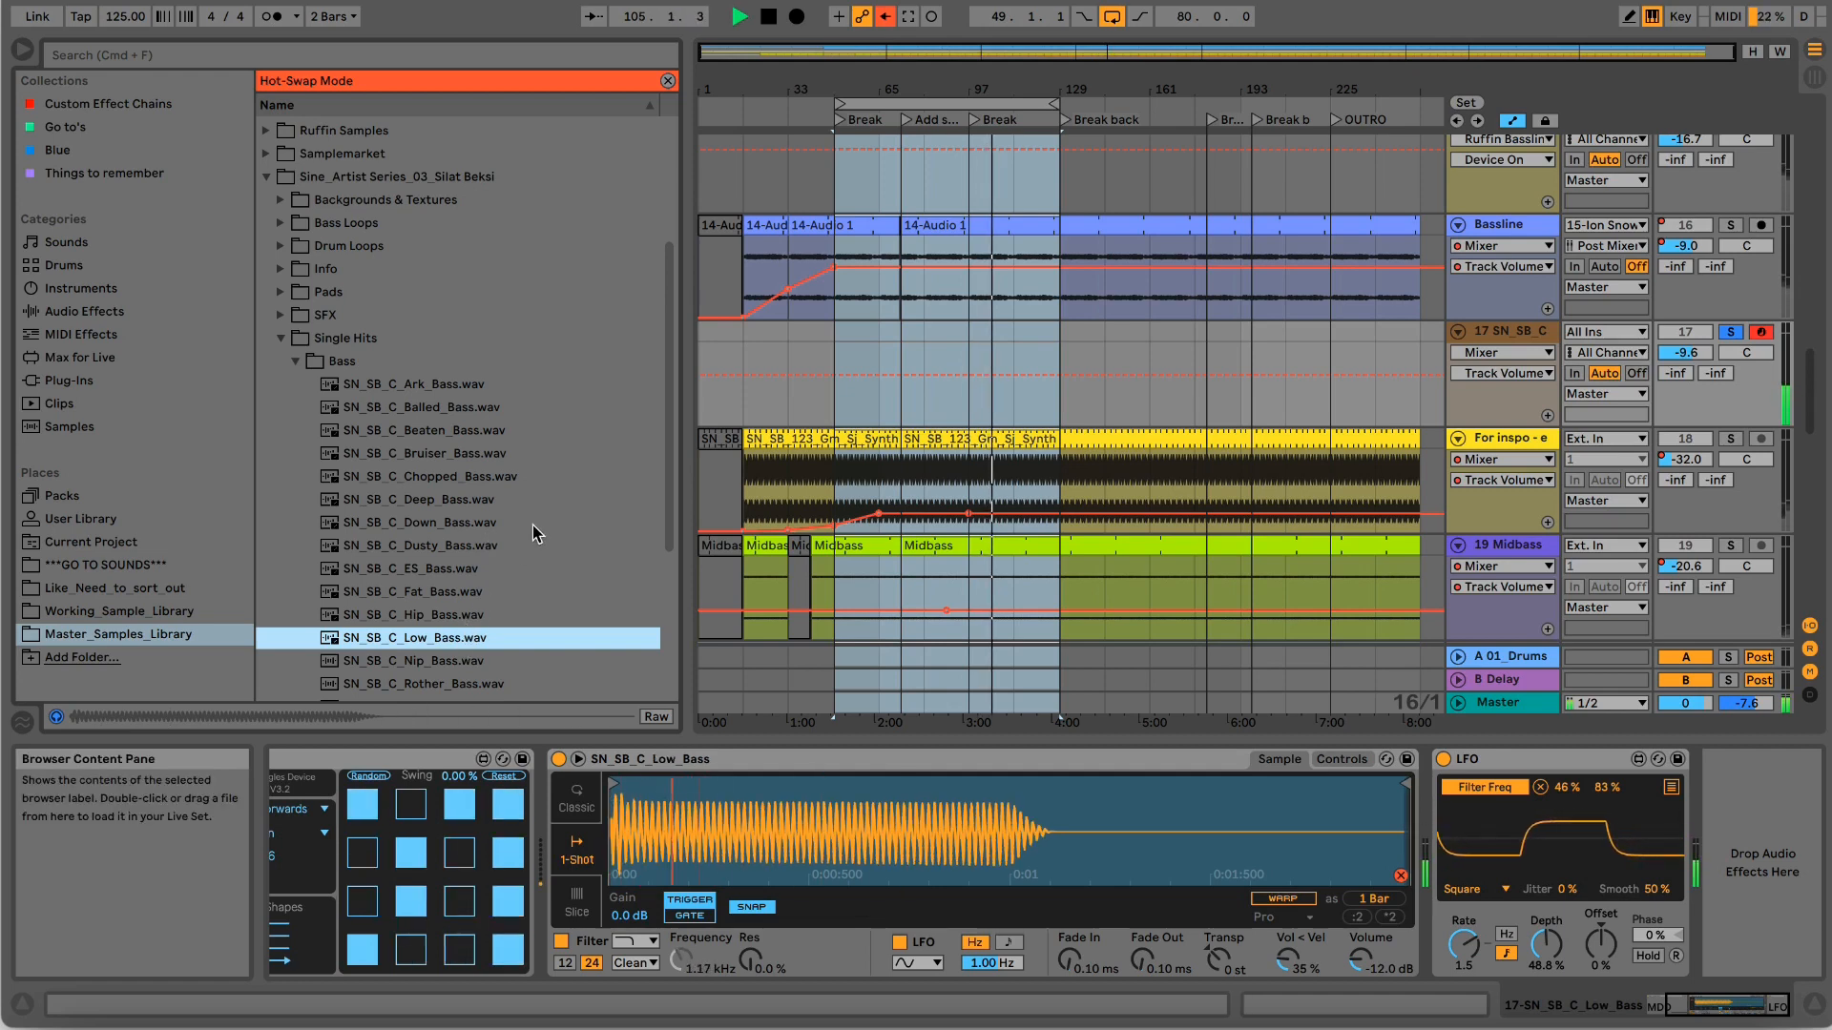
Set the volume of bass track 17 to -8.8 dB.
left_click_drag(1689, 355, 1686, 358)
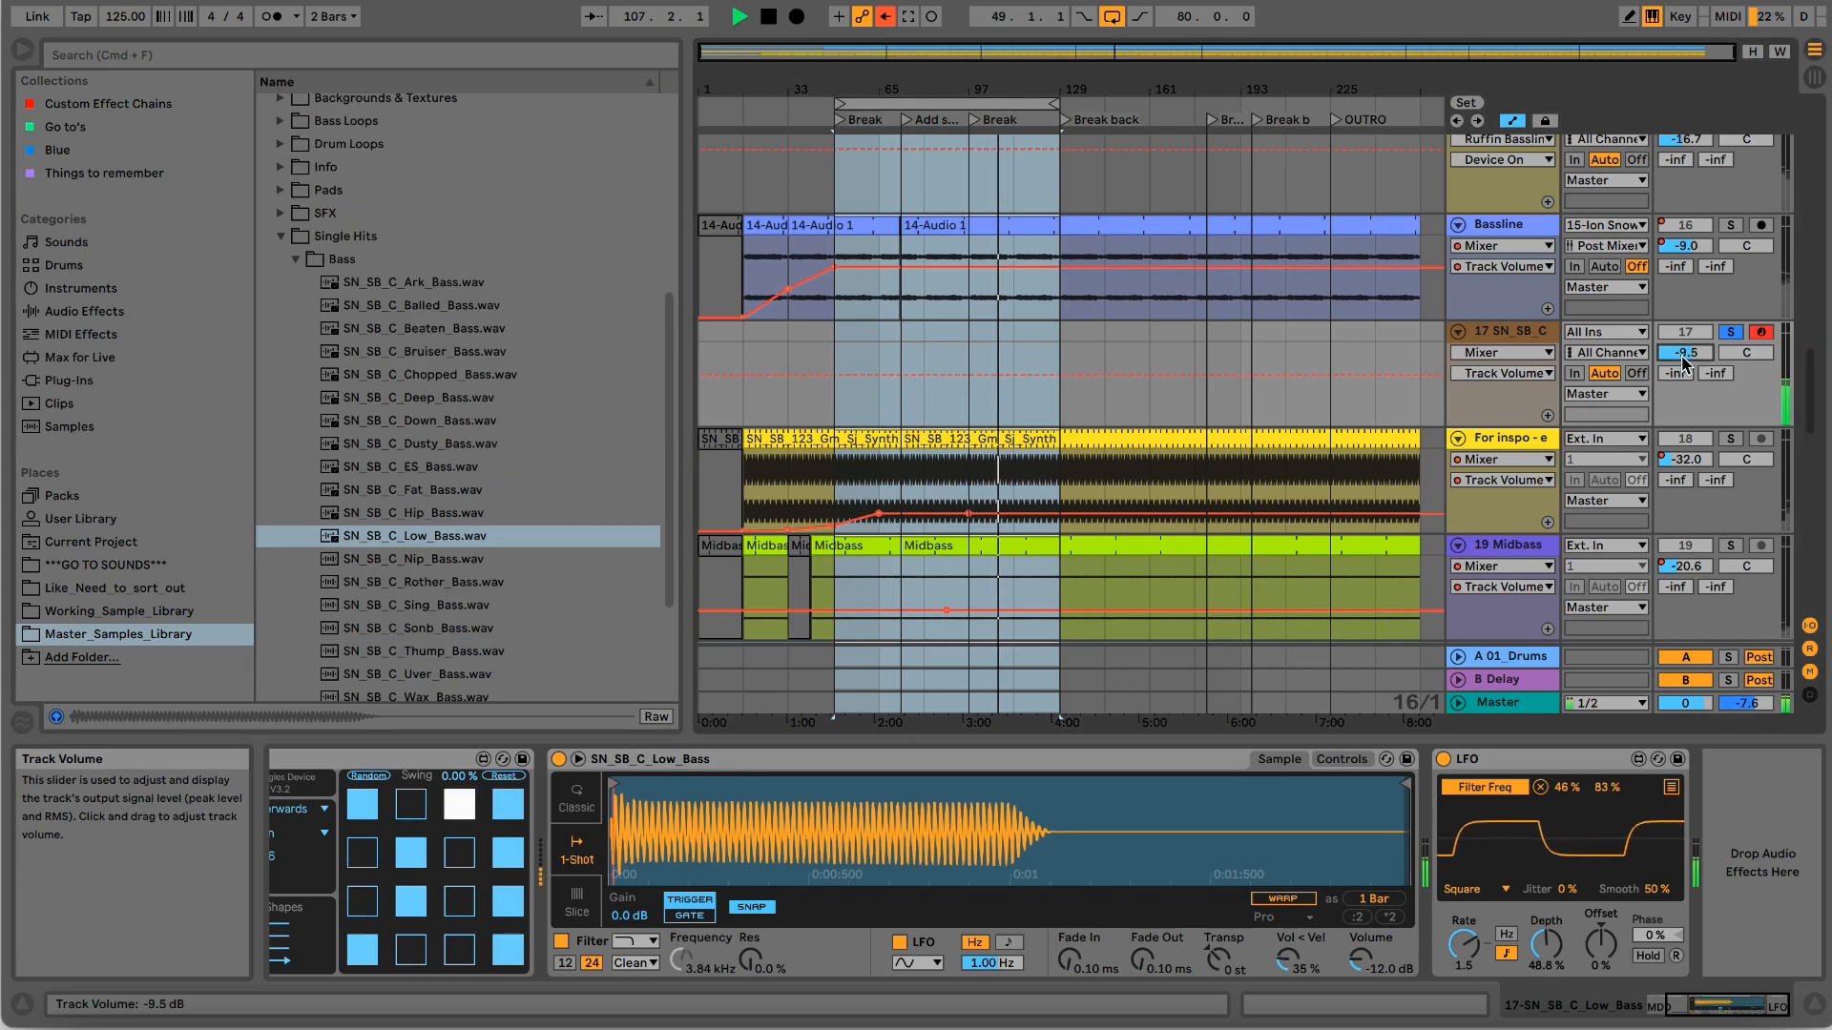
left_click_drag(1683, 360, 1683, 358)
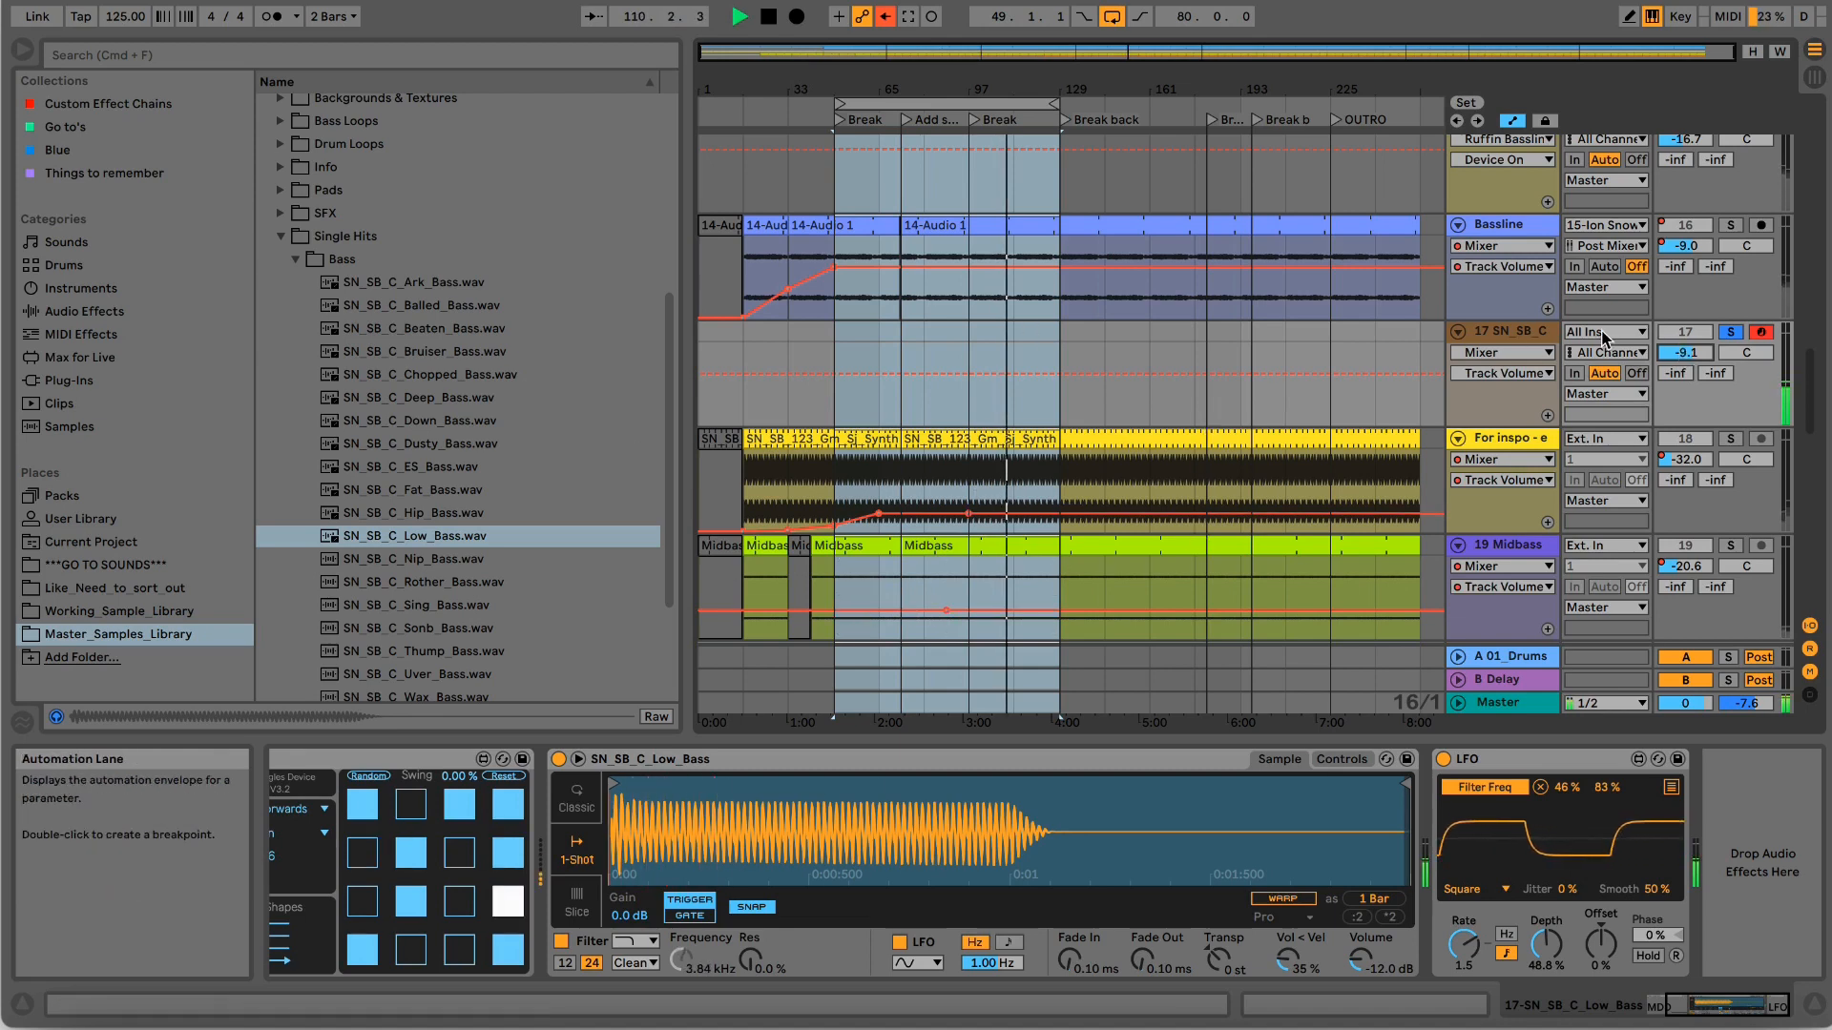
left_click_drag(1683, 353, 1681, 341)
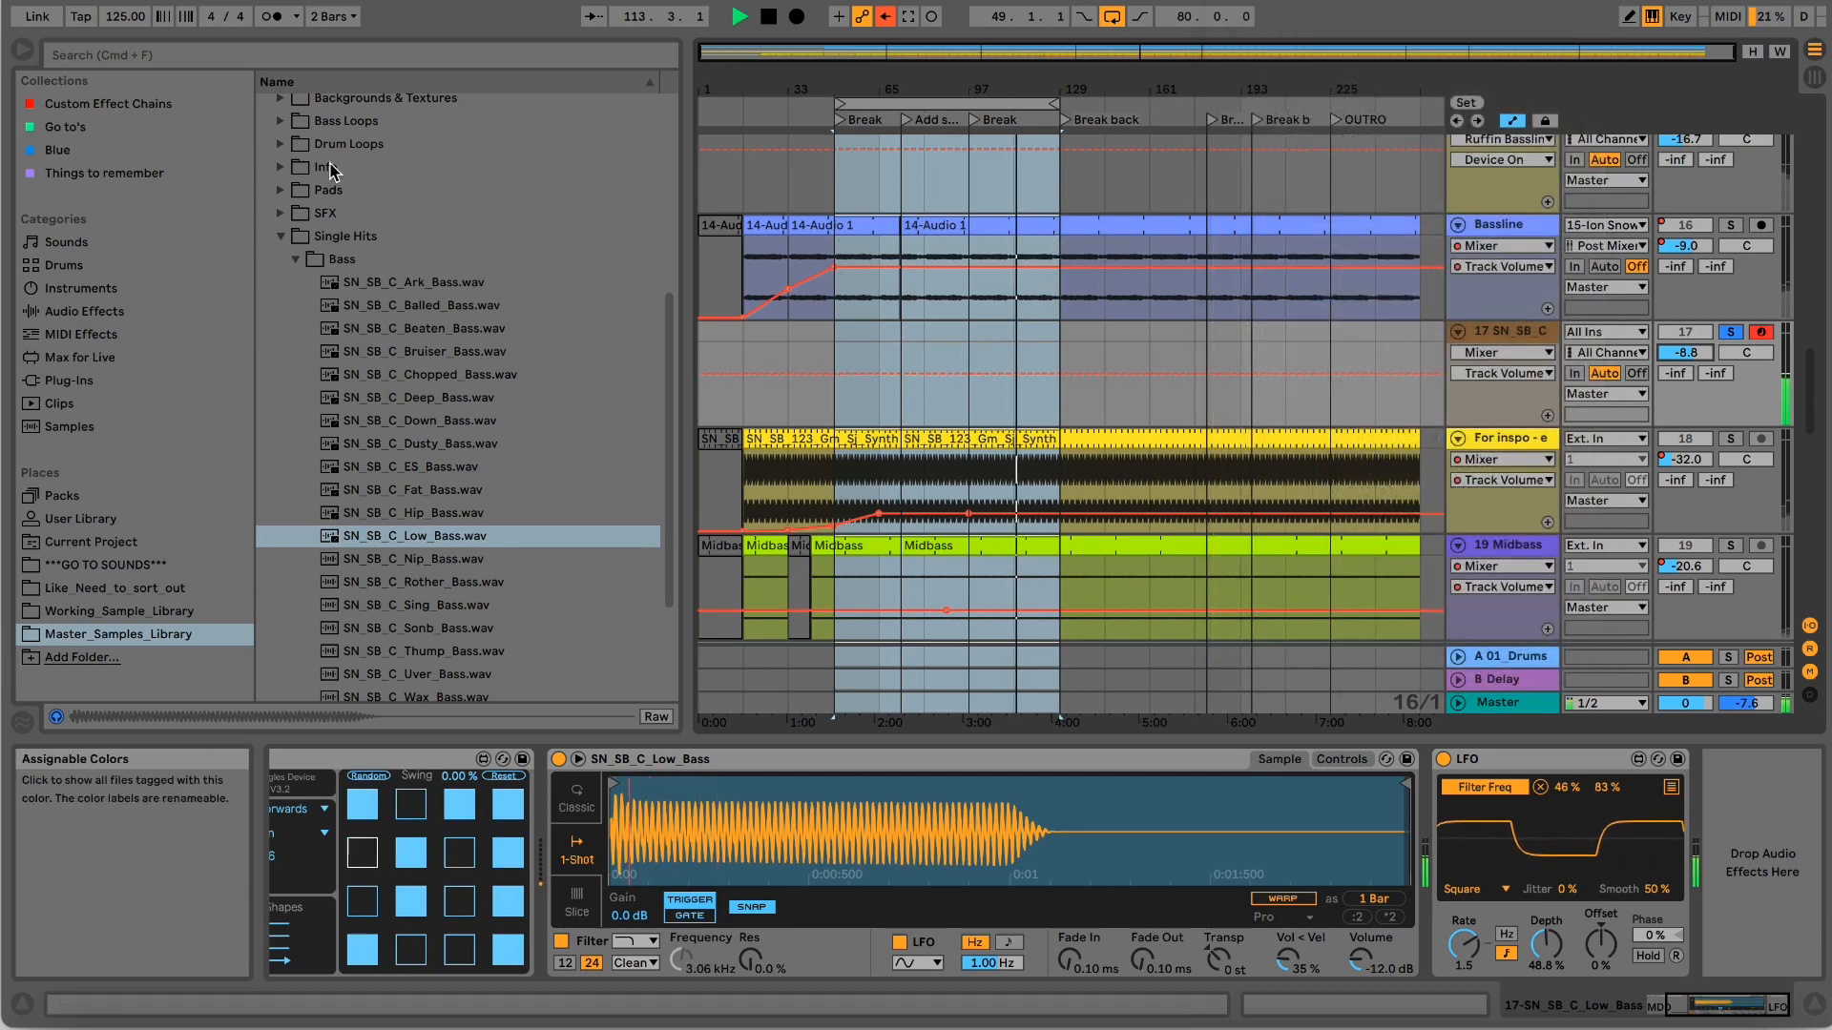
Solo the 04_HIHAT tracks alongside the bassline and restart playback from bar 49.
scroll(1387, 400, "up", 10)
scroll(1386, 399, "up", 10)
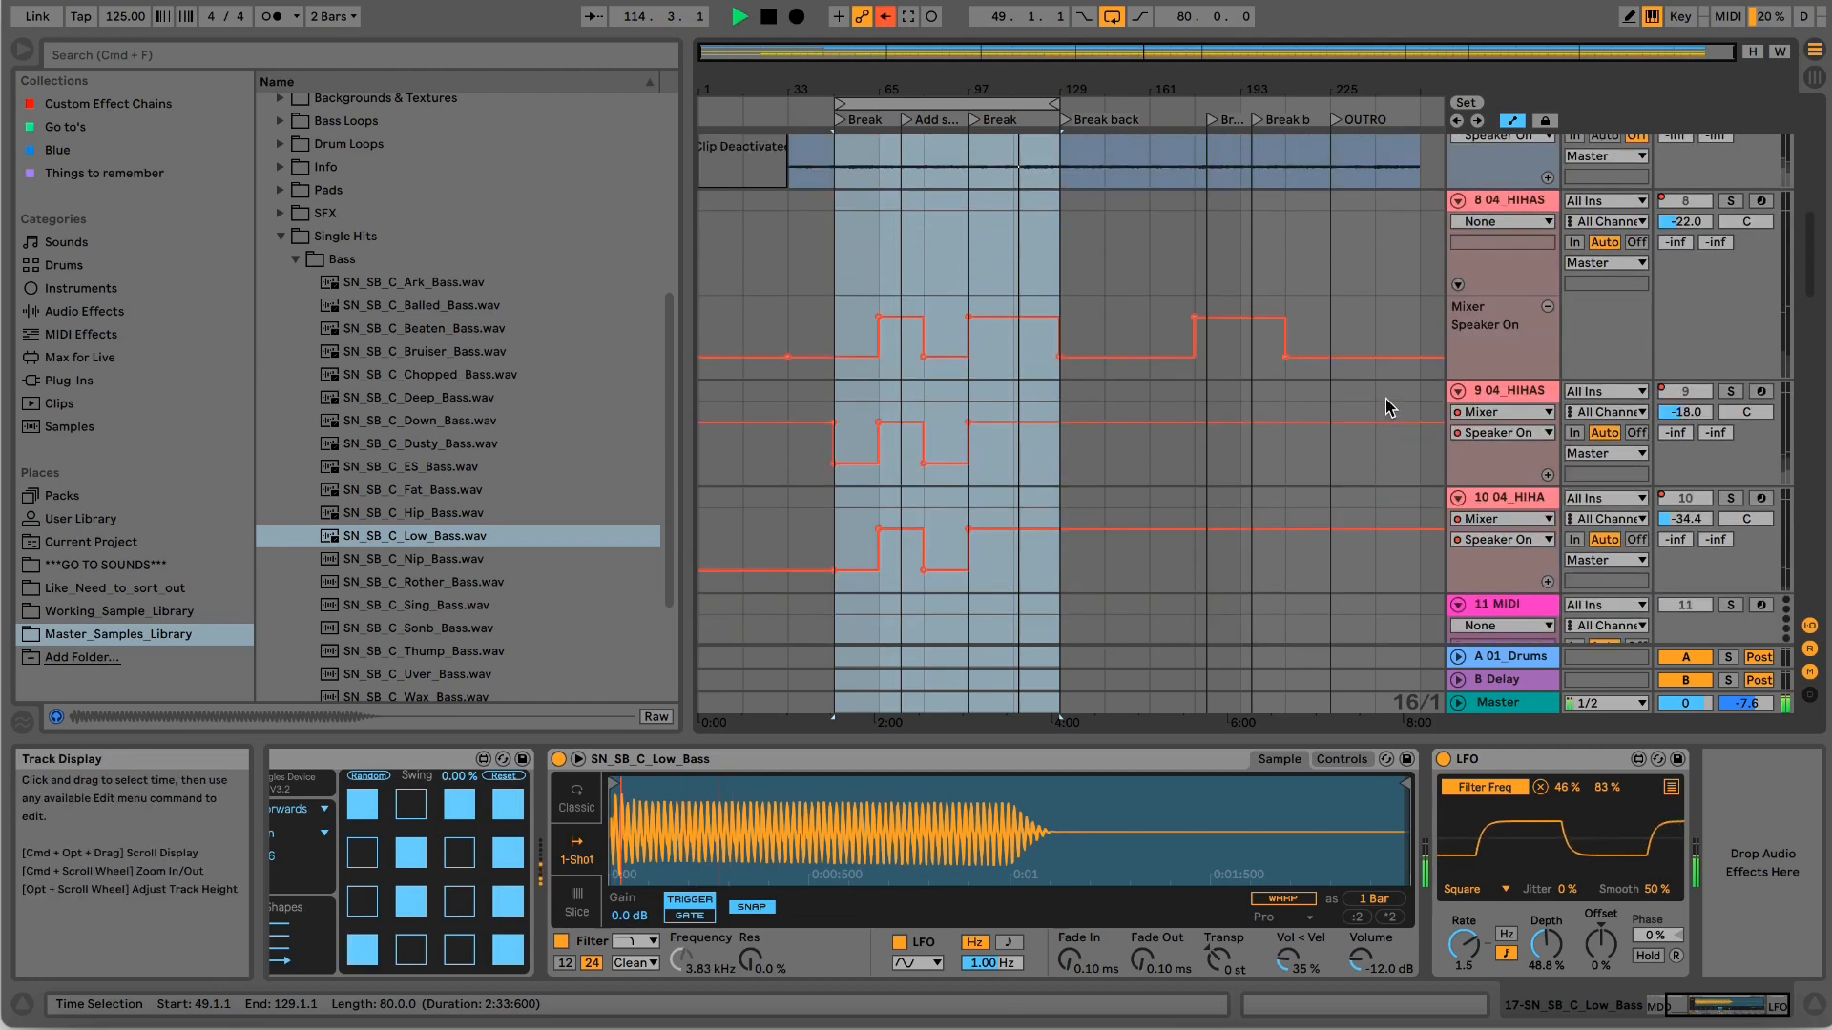
left_click(1732, 412)
scroll(839, 237, "down", 4)
left_click(836, 234)
scroll(879, 228, "down", 4)
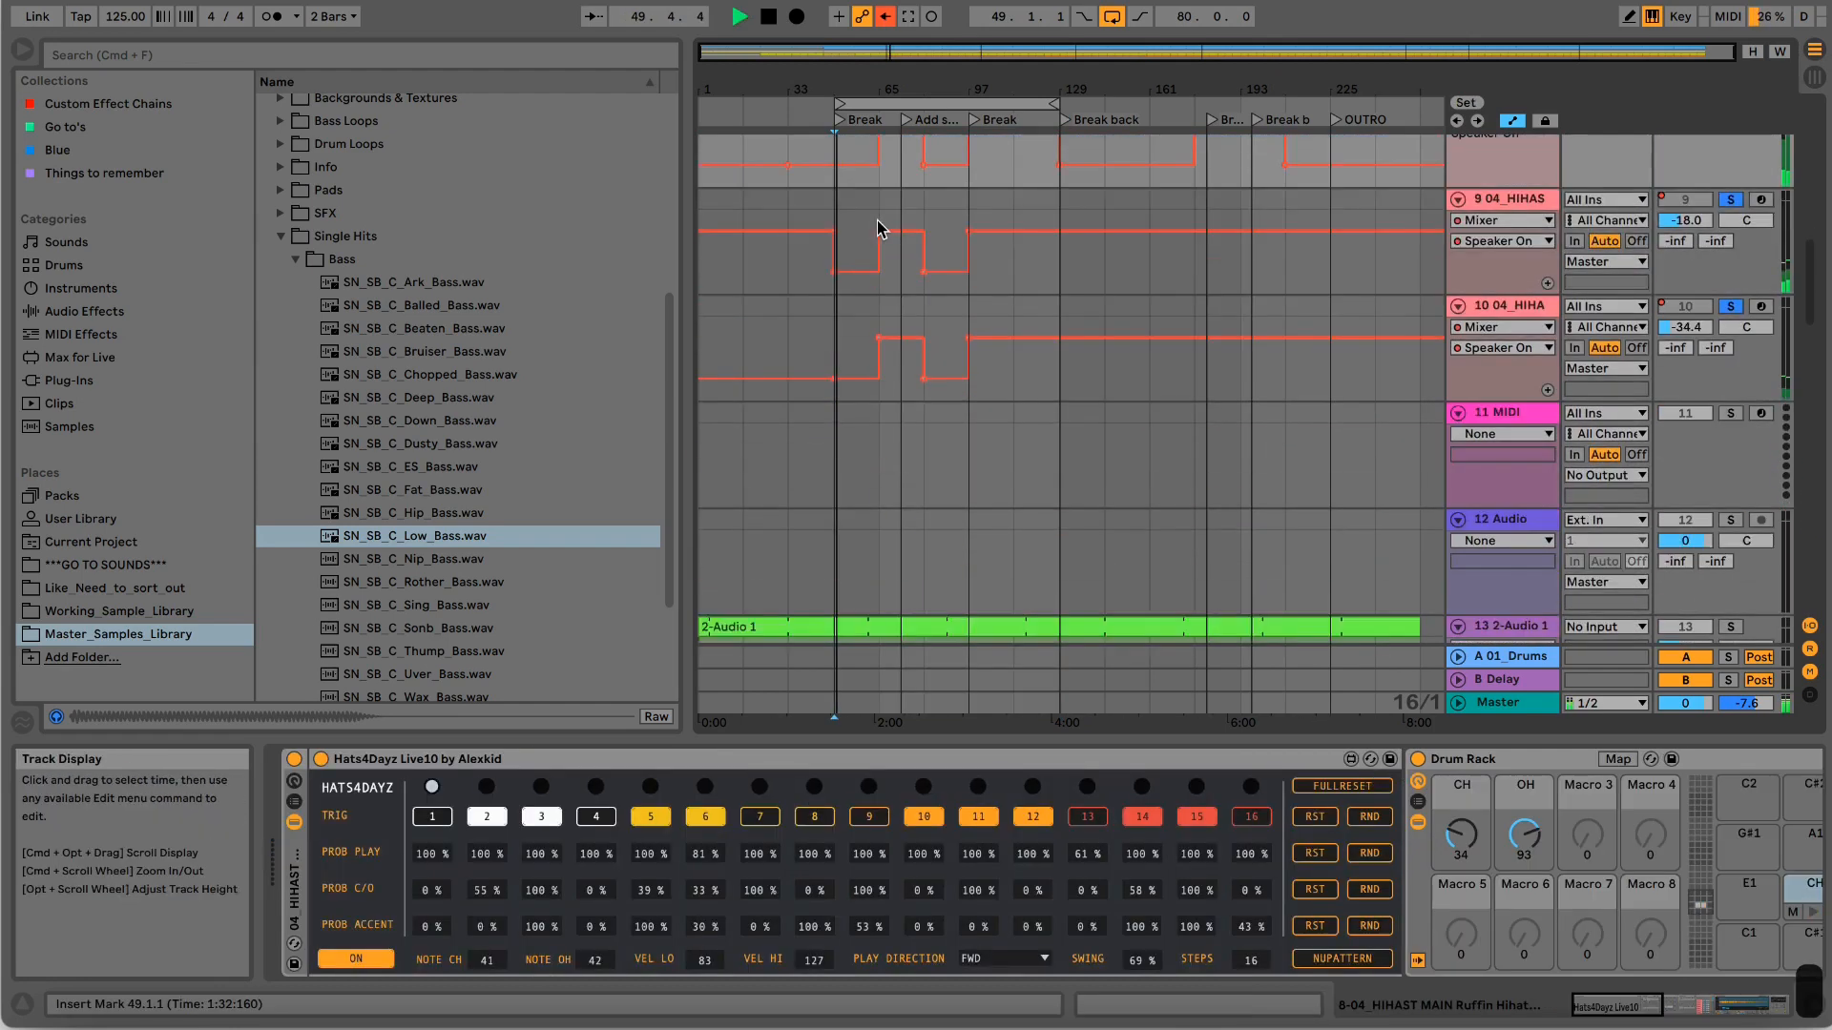
Jump playback ahead to near the end of the first Break section.
scroll(879, 228, "down", 4)
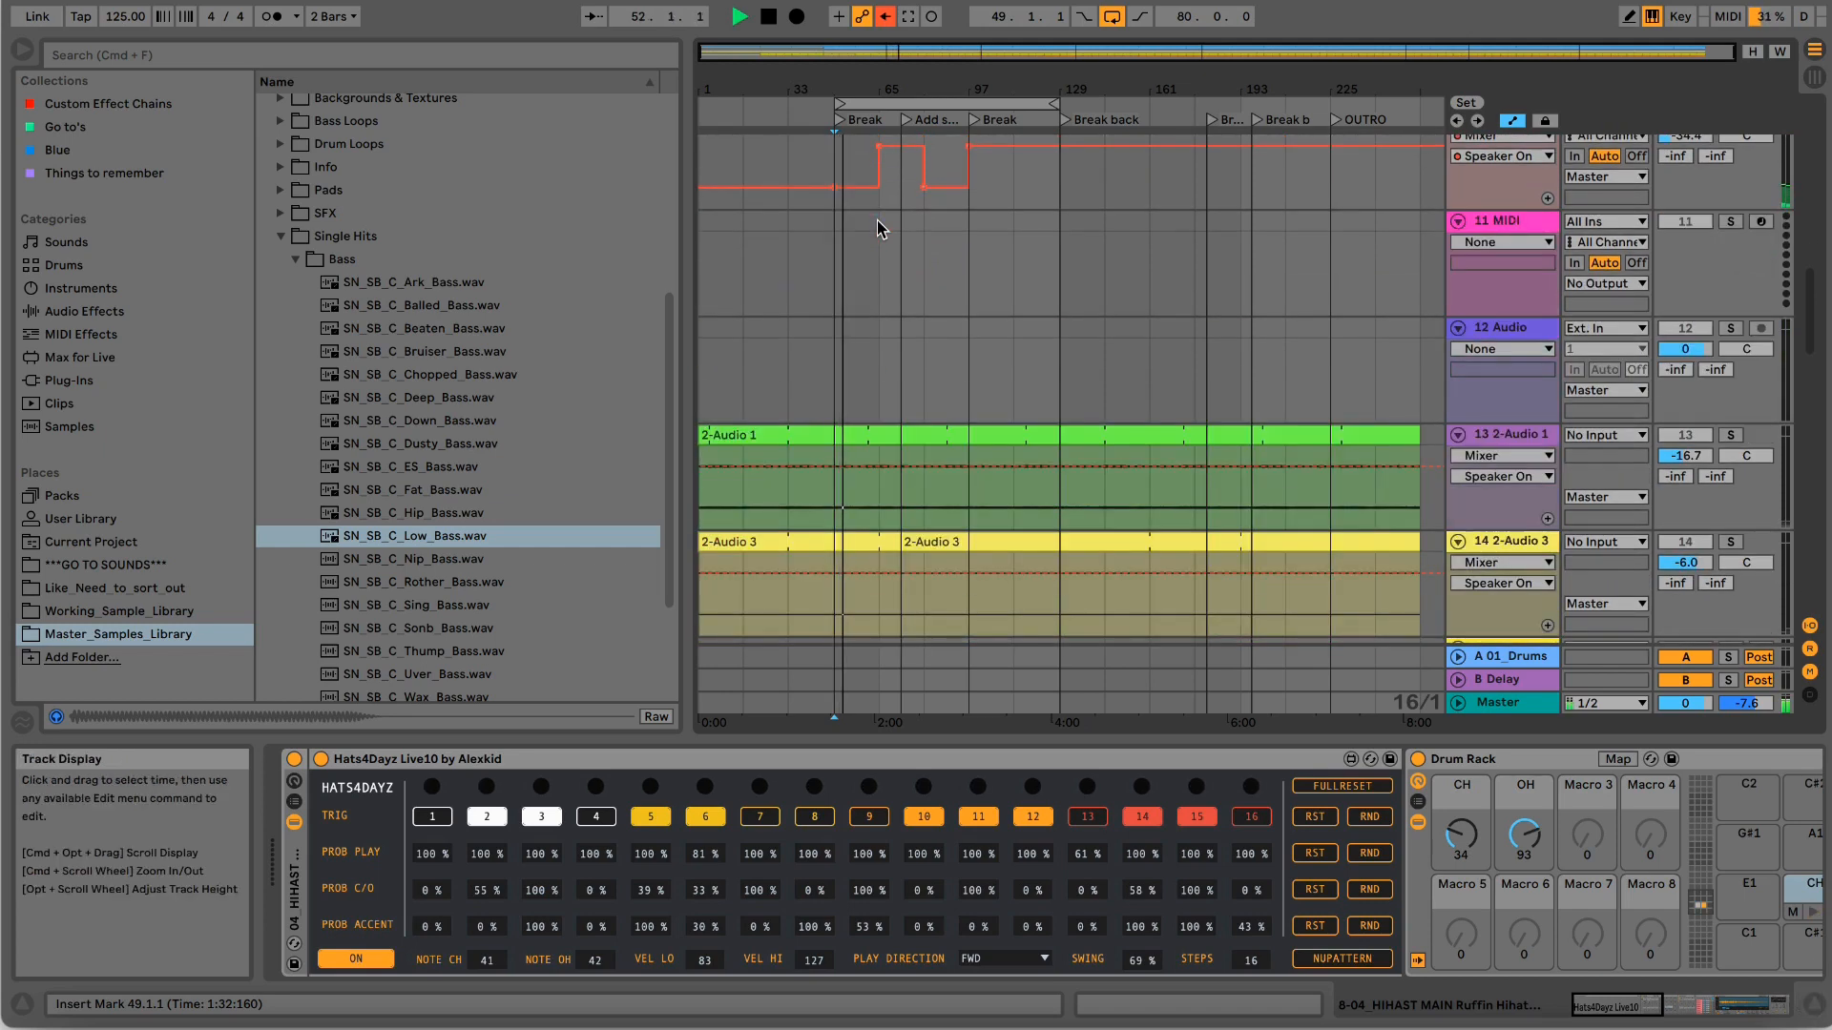
scroll(879, 228, "down", 8)
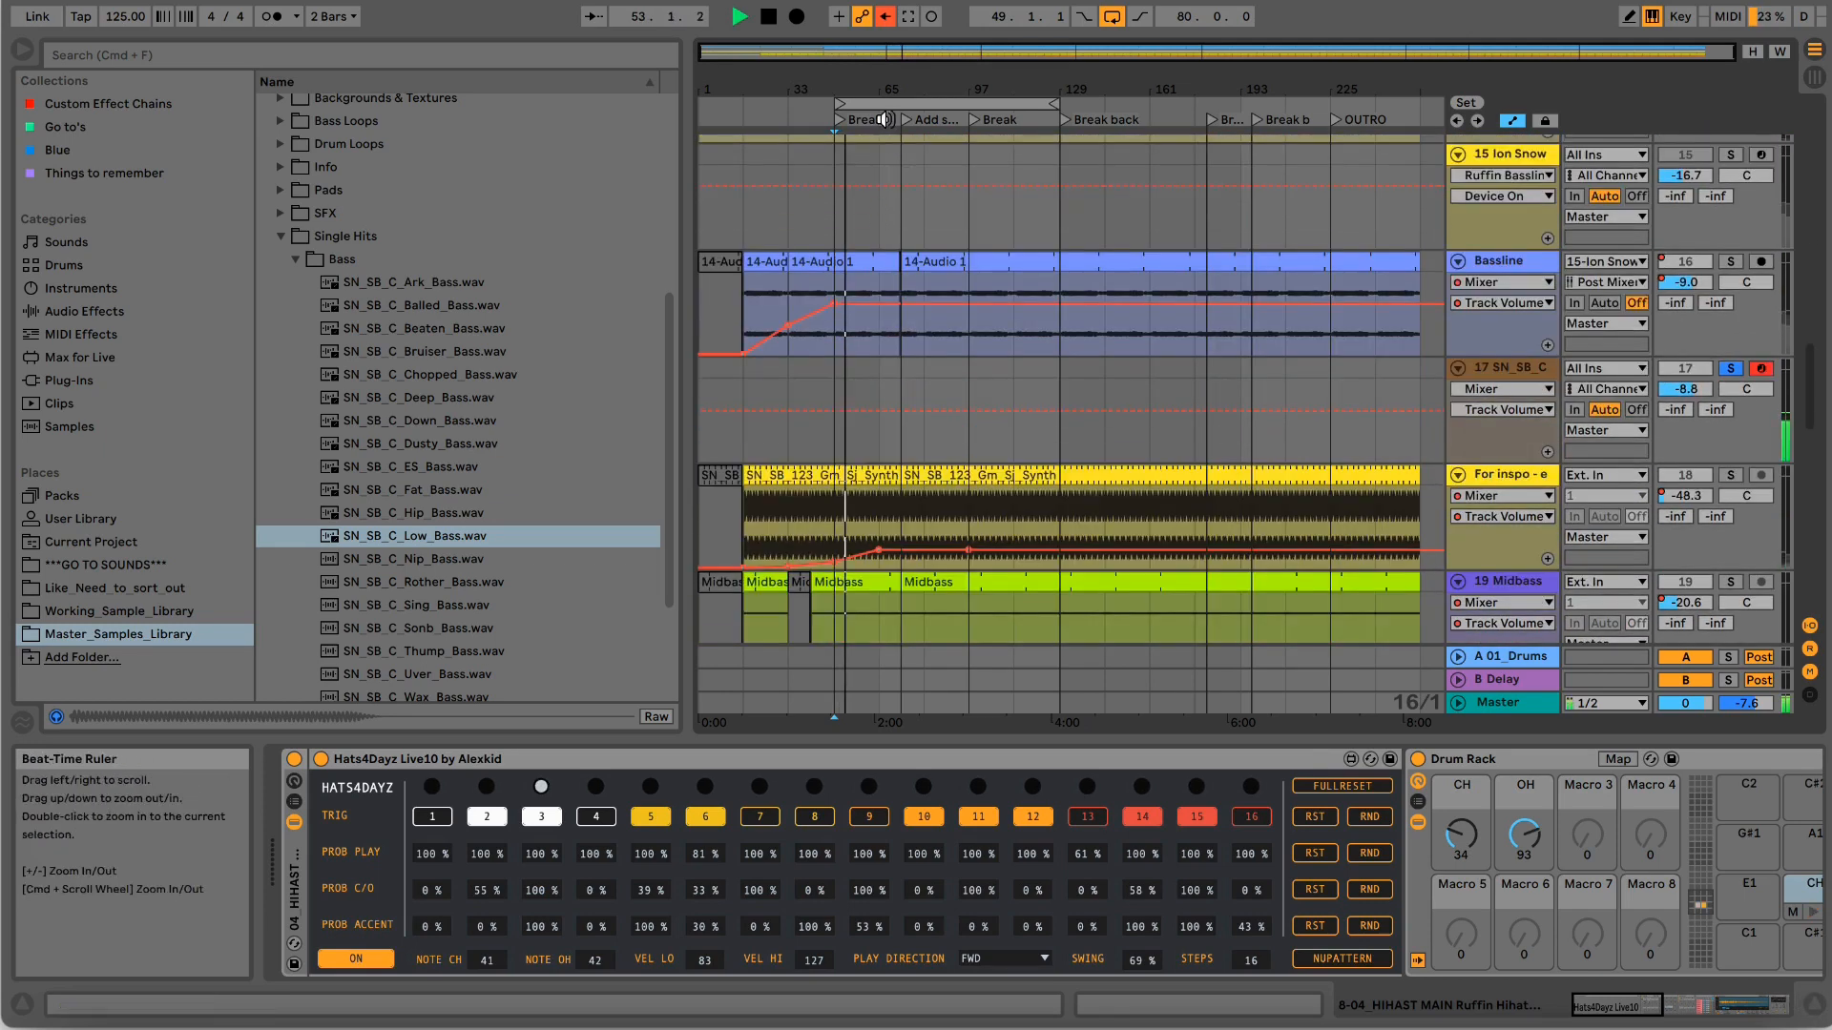
left_click(897, 107)
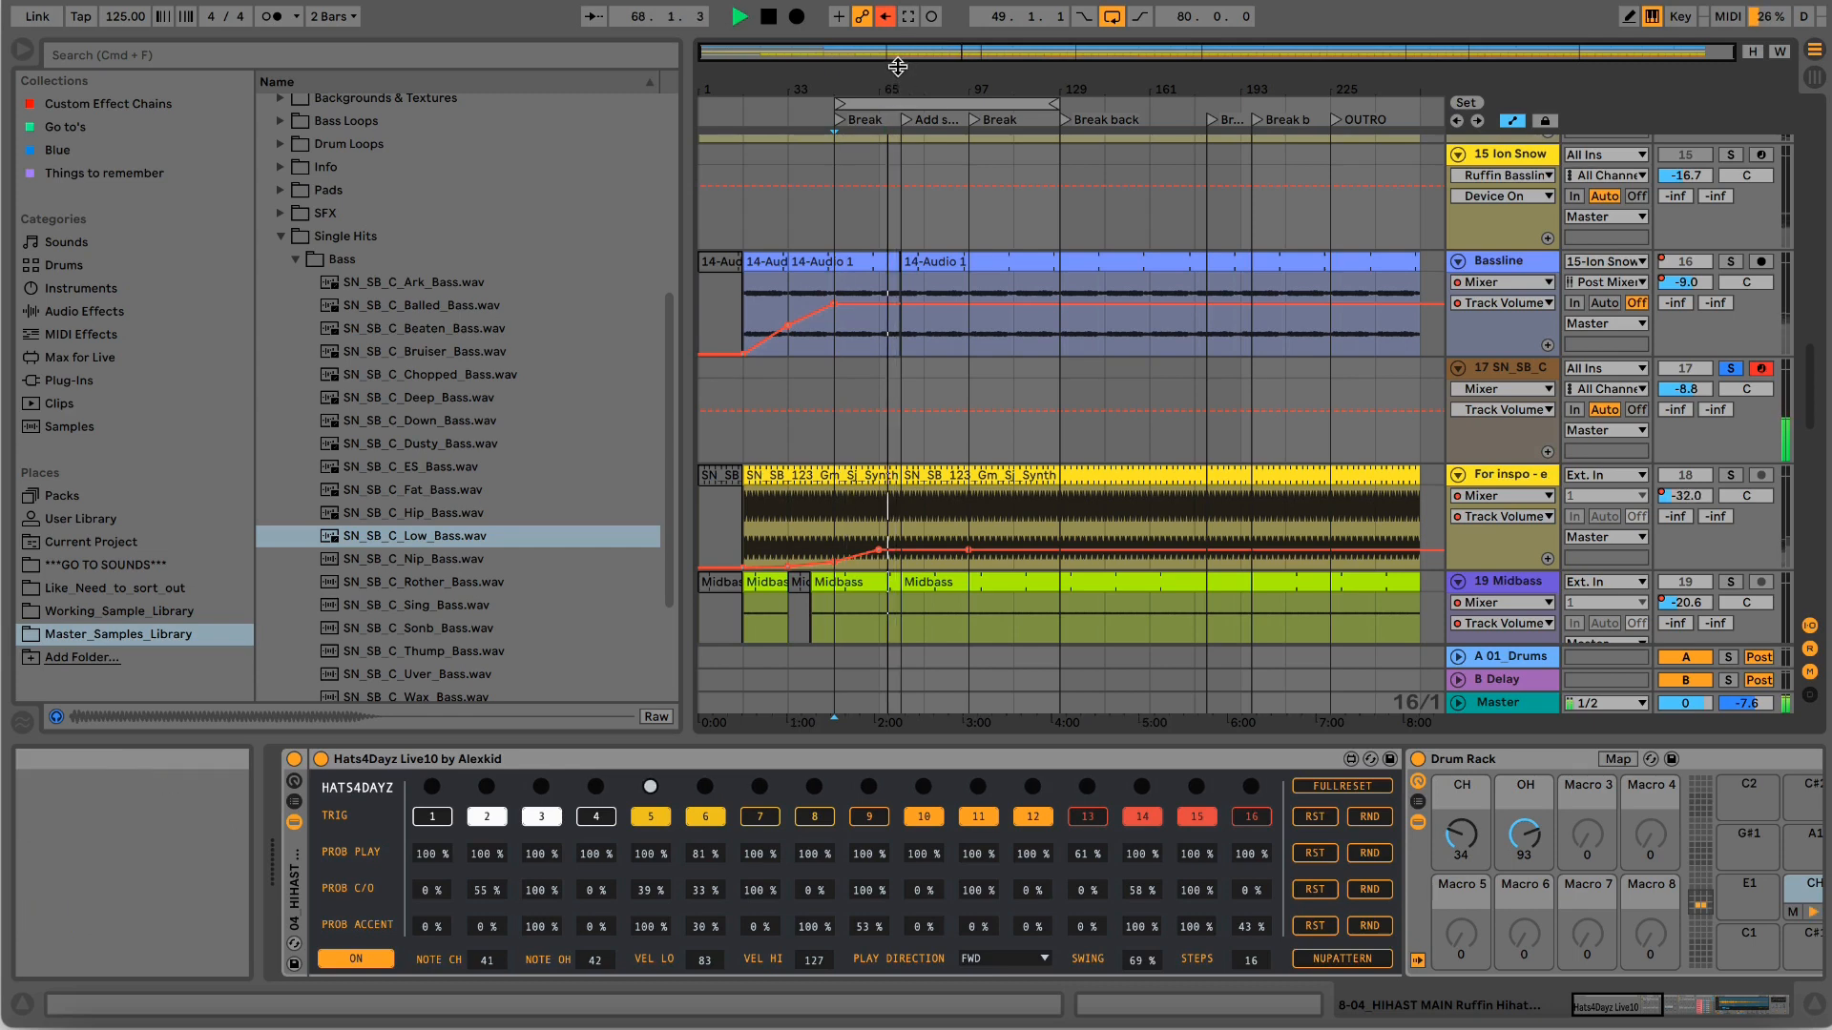
Reactivate the two deactivated clap clips on track 21 between bars 49 and 89.
scroll(1130, 410, "down", 8)
scroll(1131, 410, "down", 3)
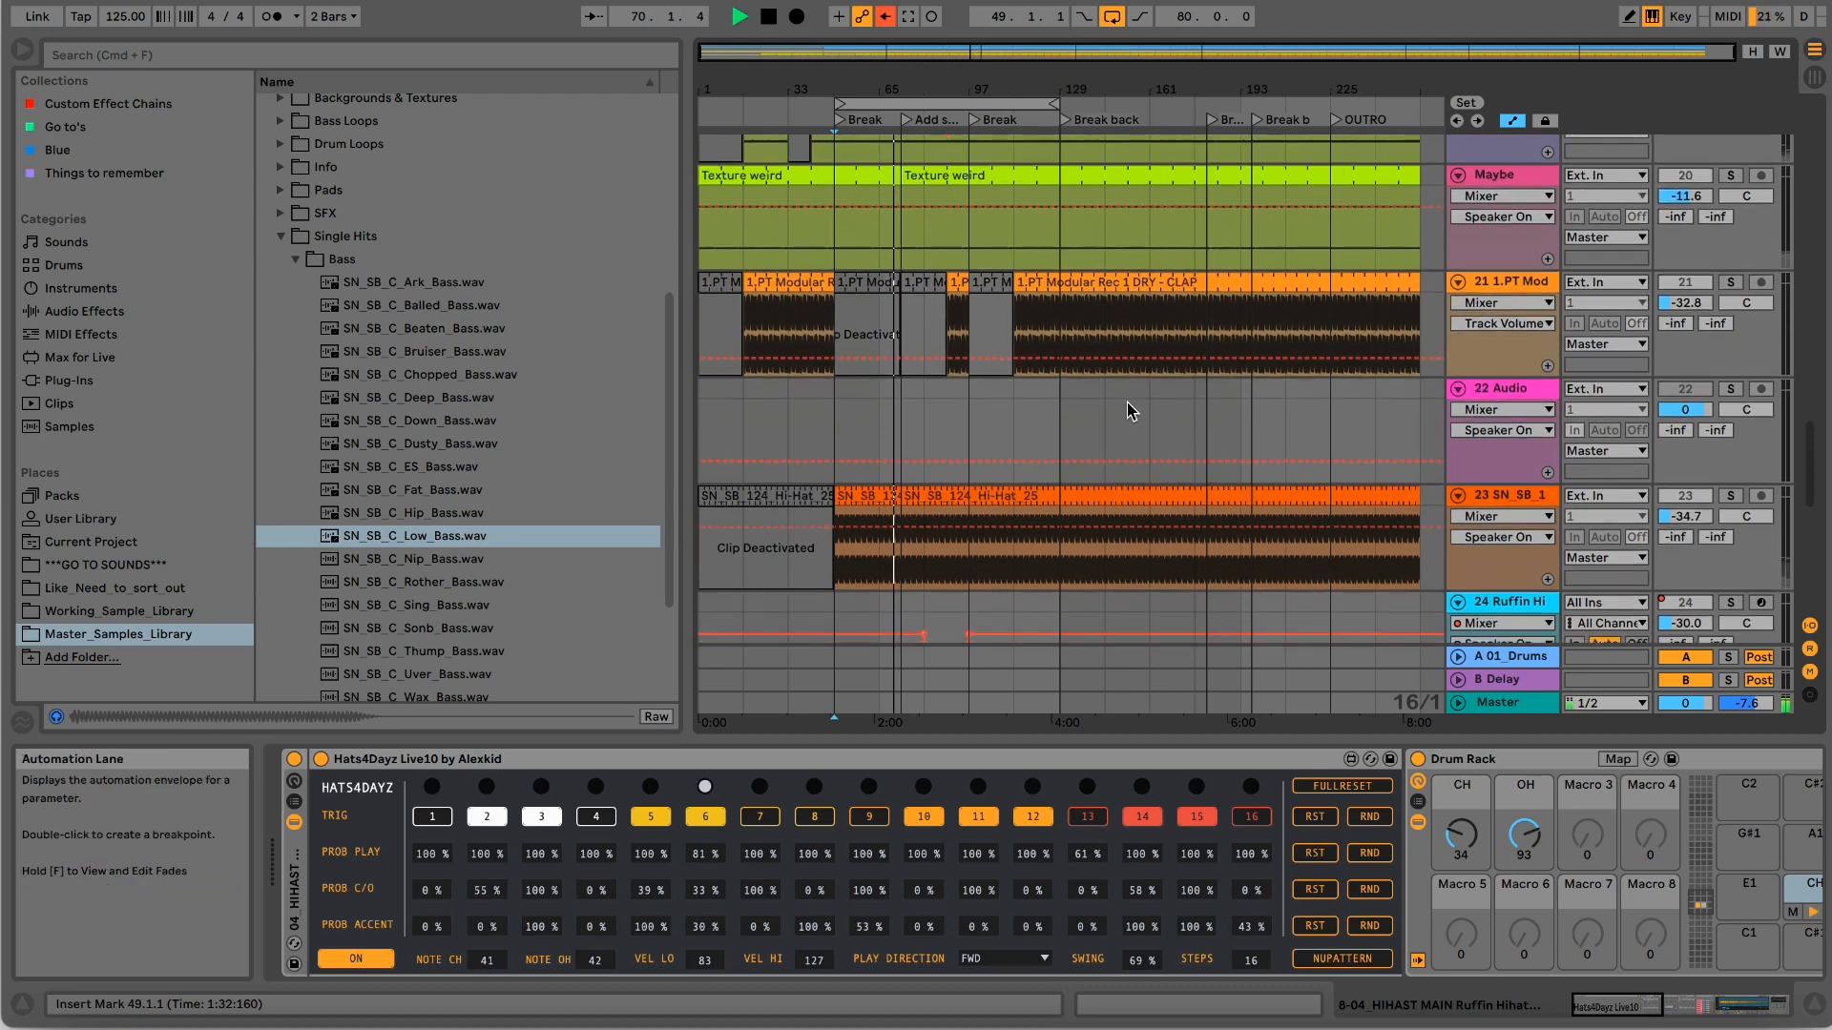
left_click(823, 285)
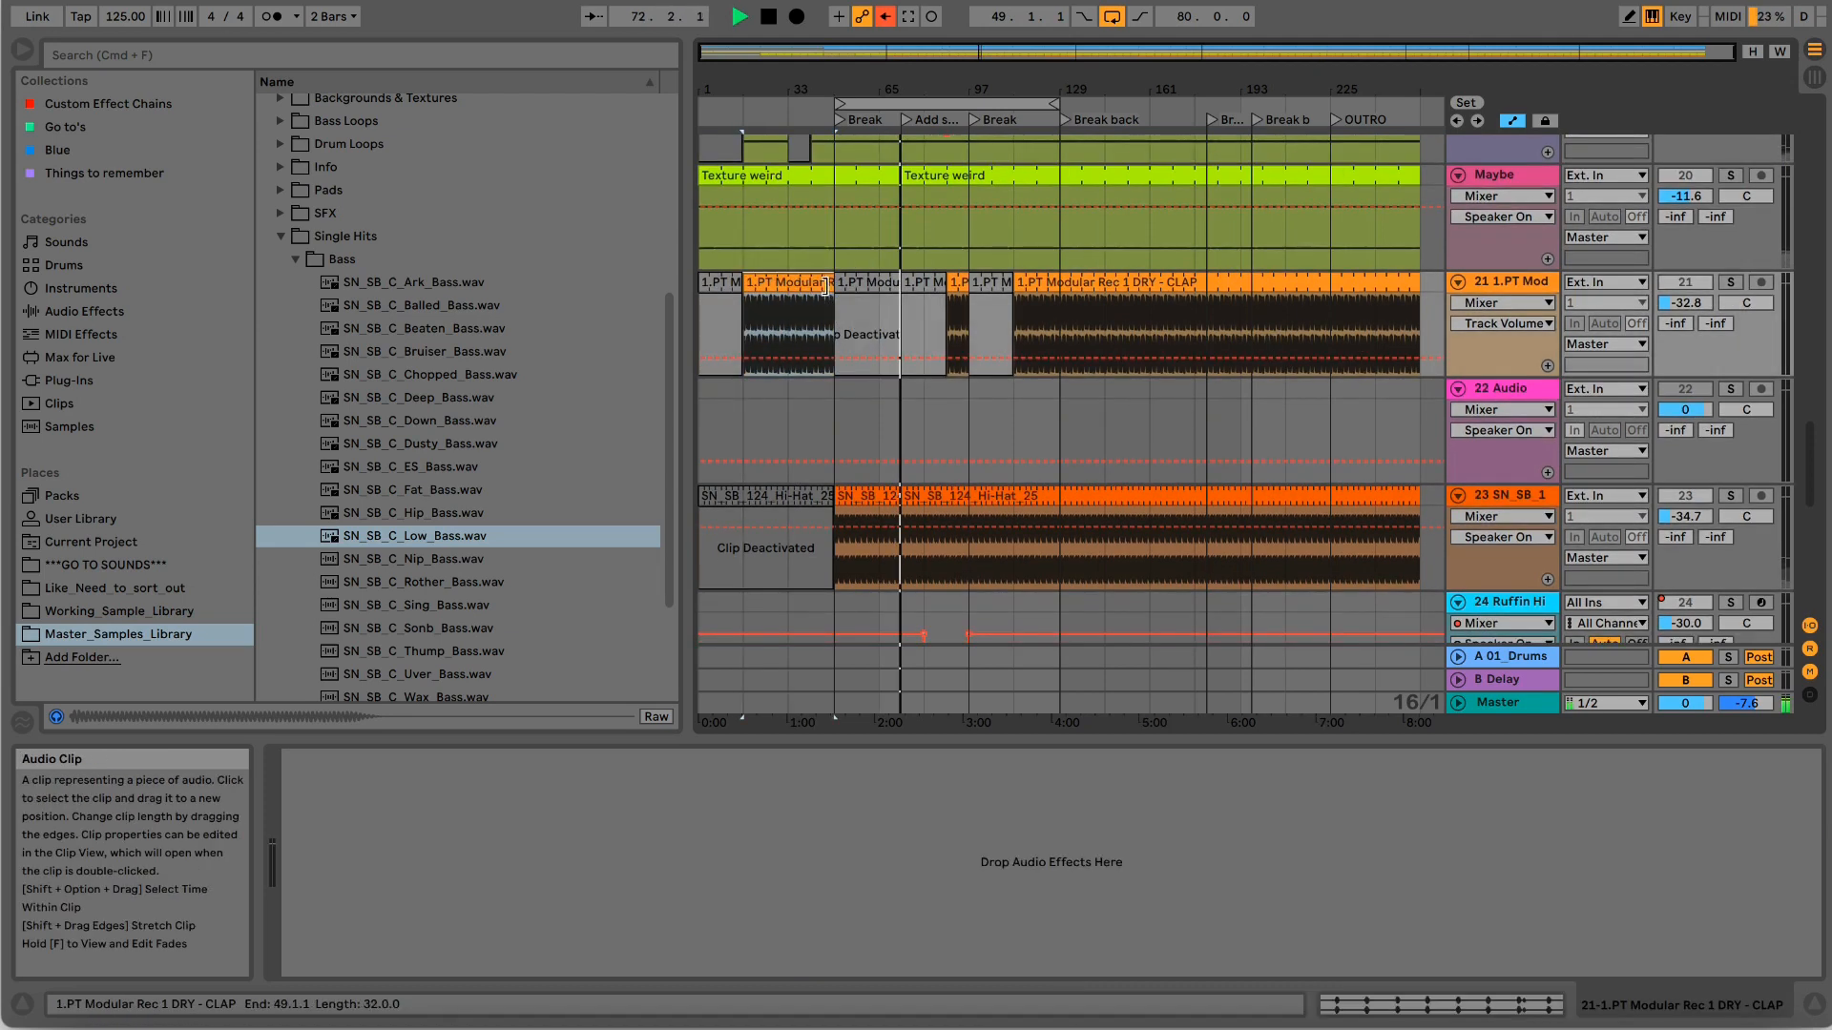
left_click(885, 285)
key("0")
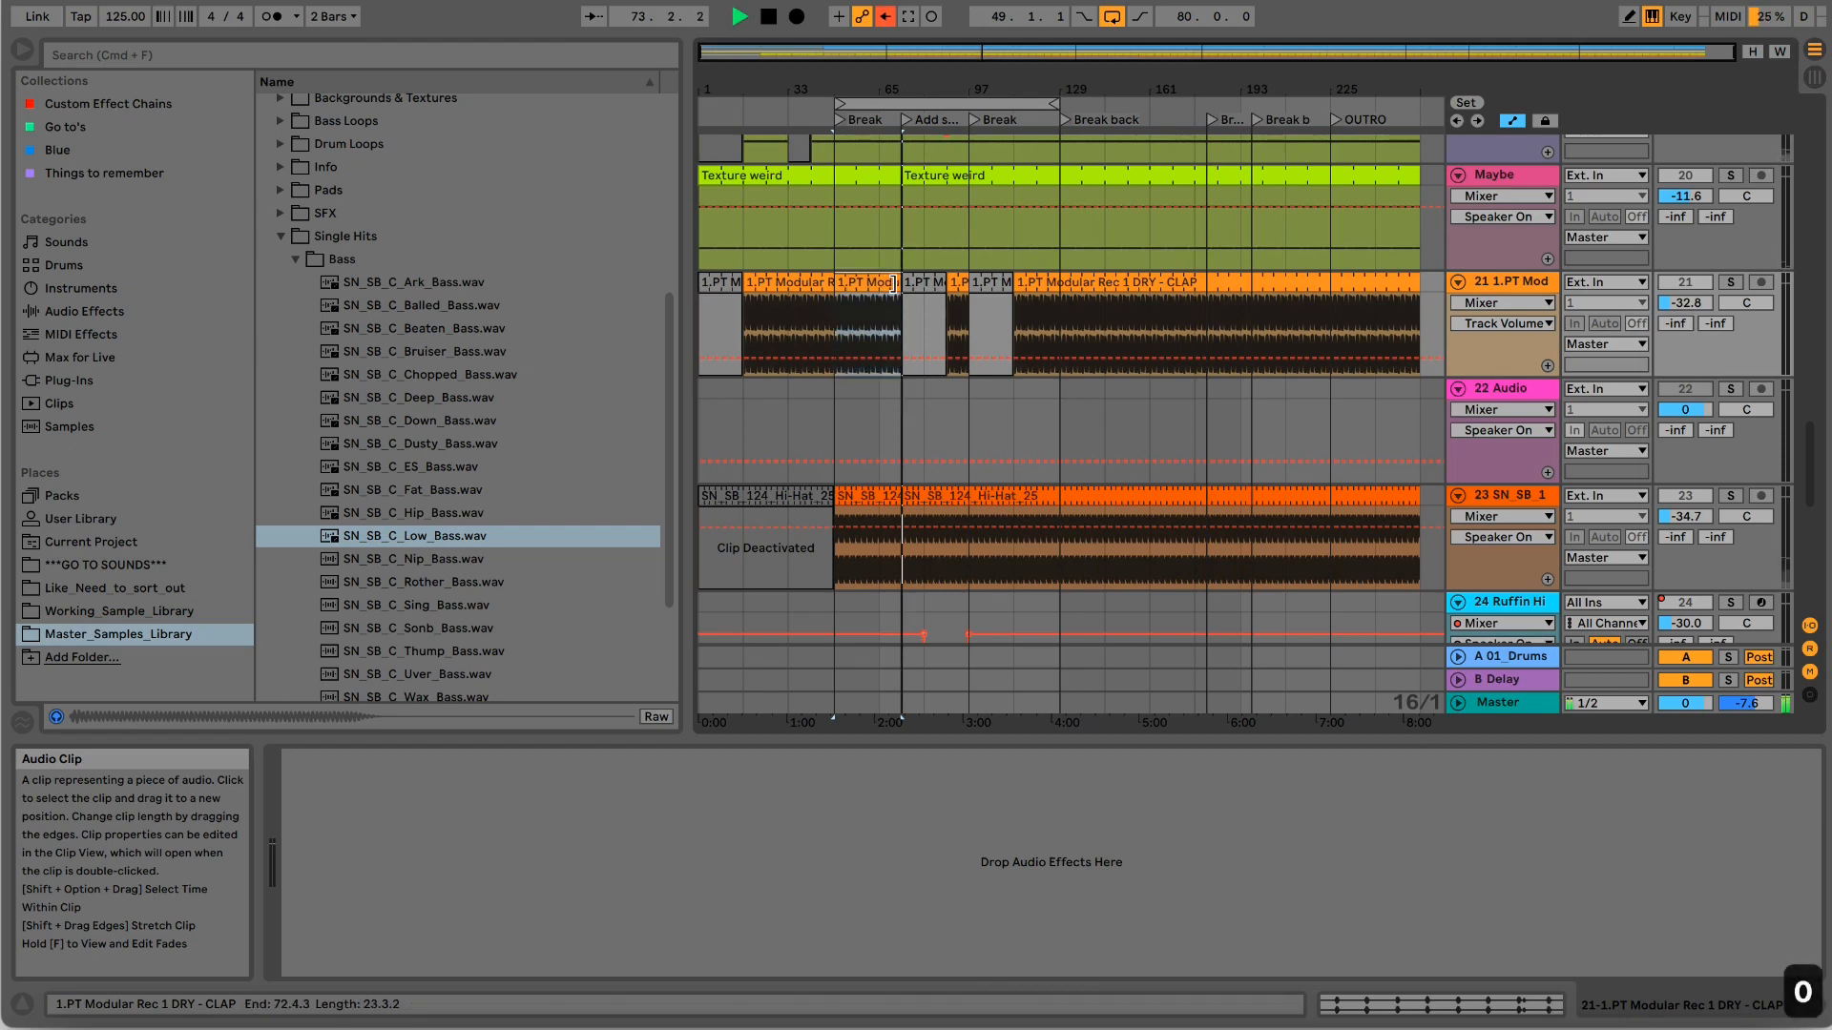
left_click(912, 282)
key("0")
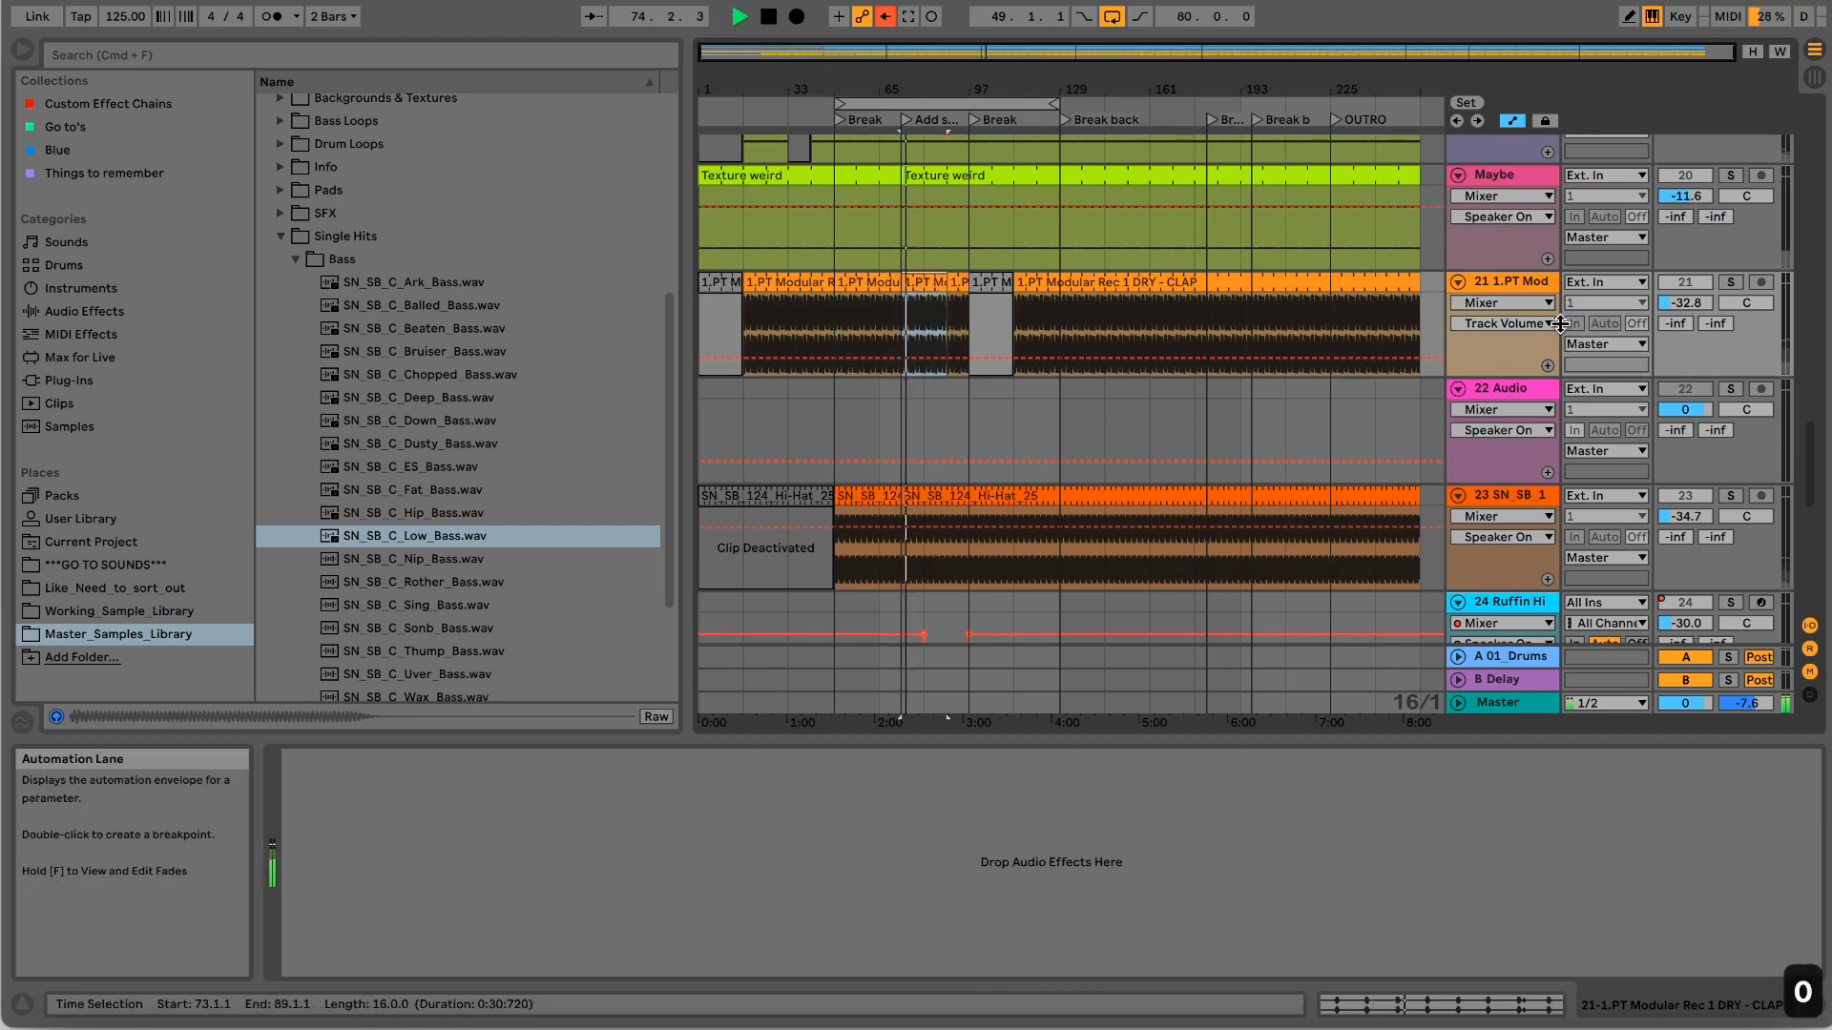
Solo the clap track 21 and set its volume to -28.8 dB.
left_click(1731, 283)
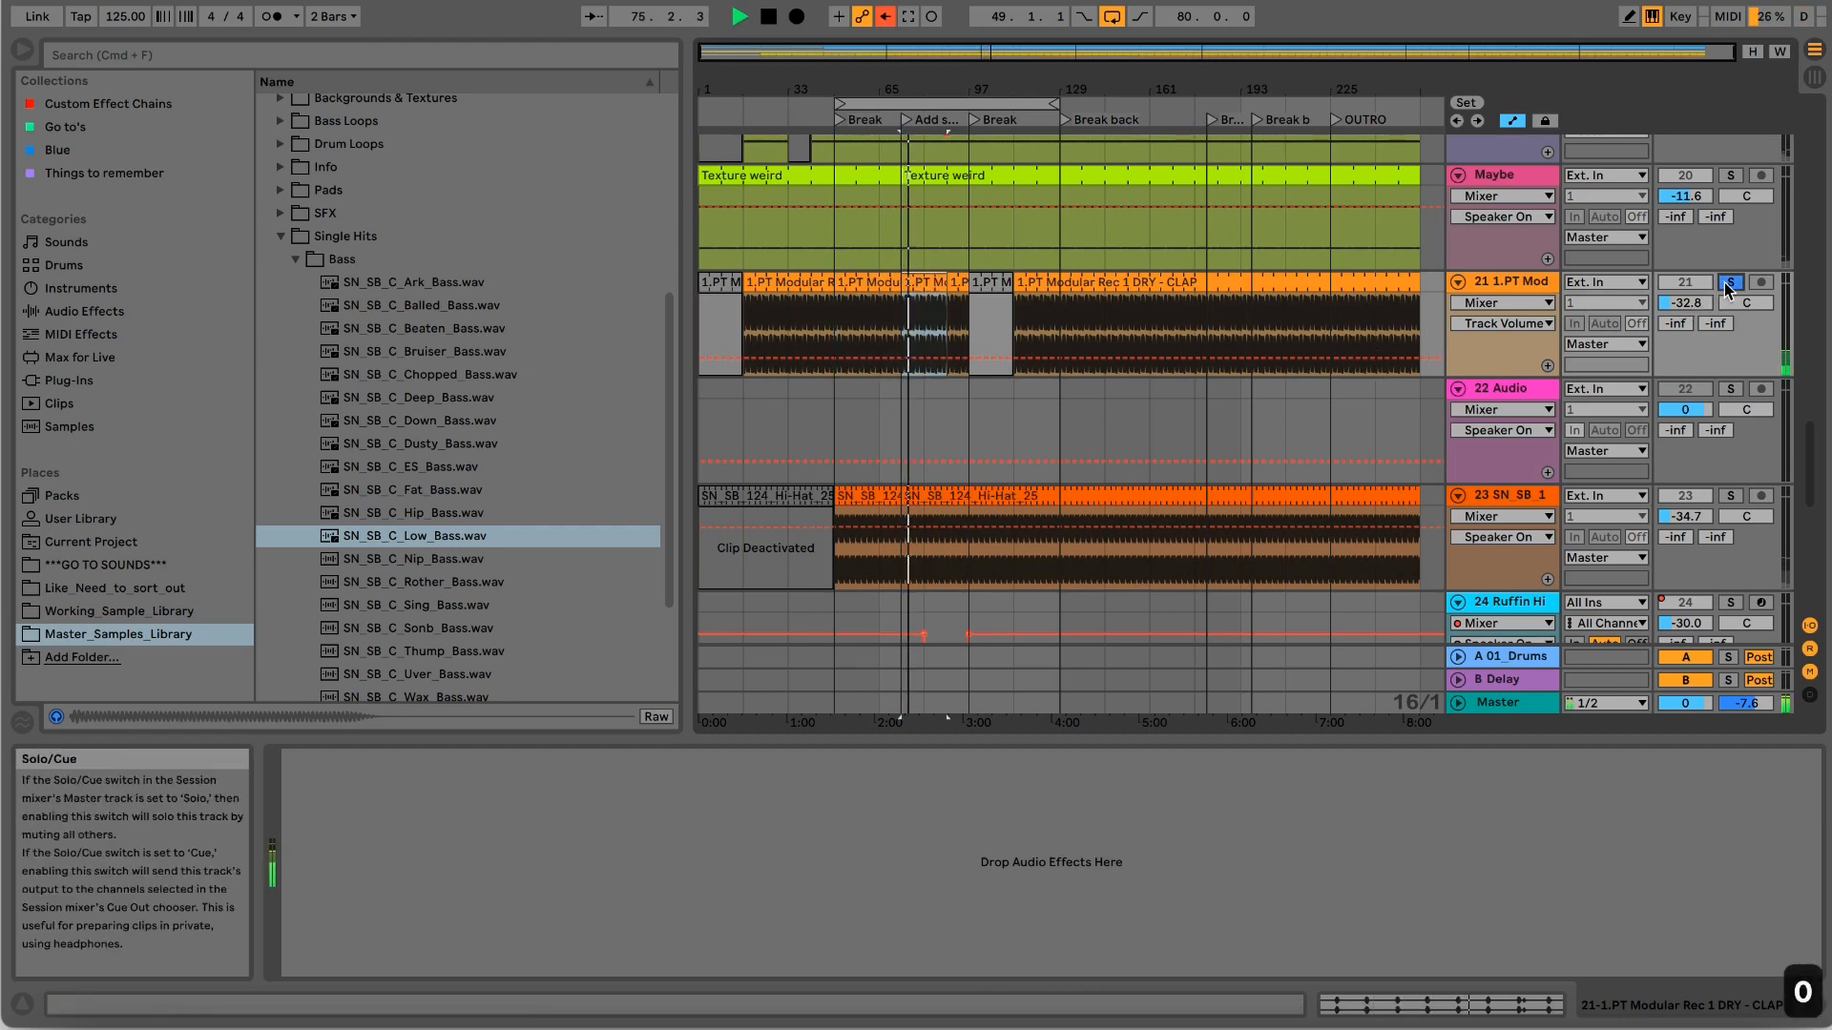
left_click_drag(1686, 302, 1686, 274)
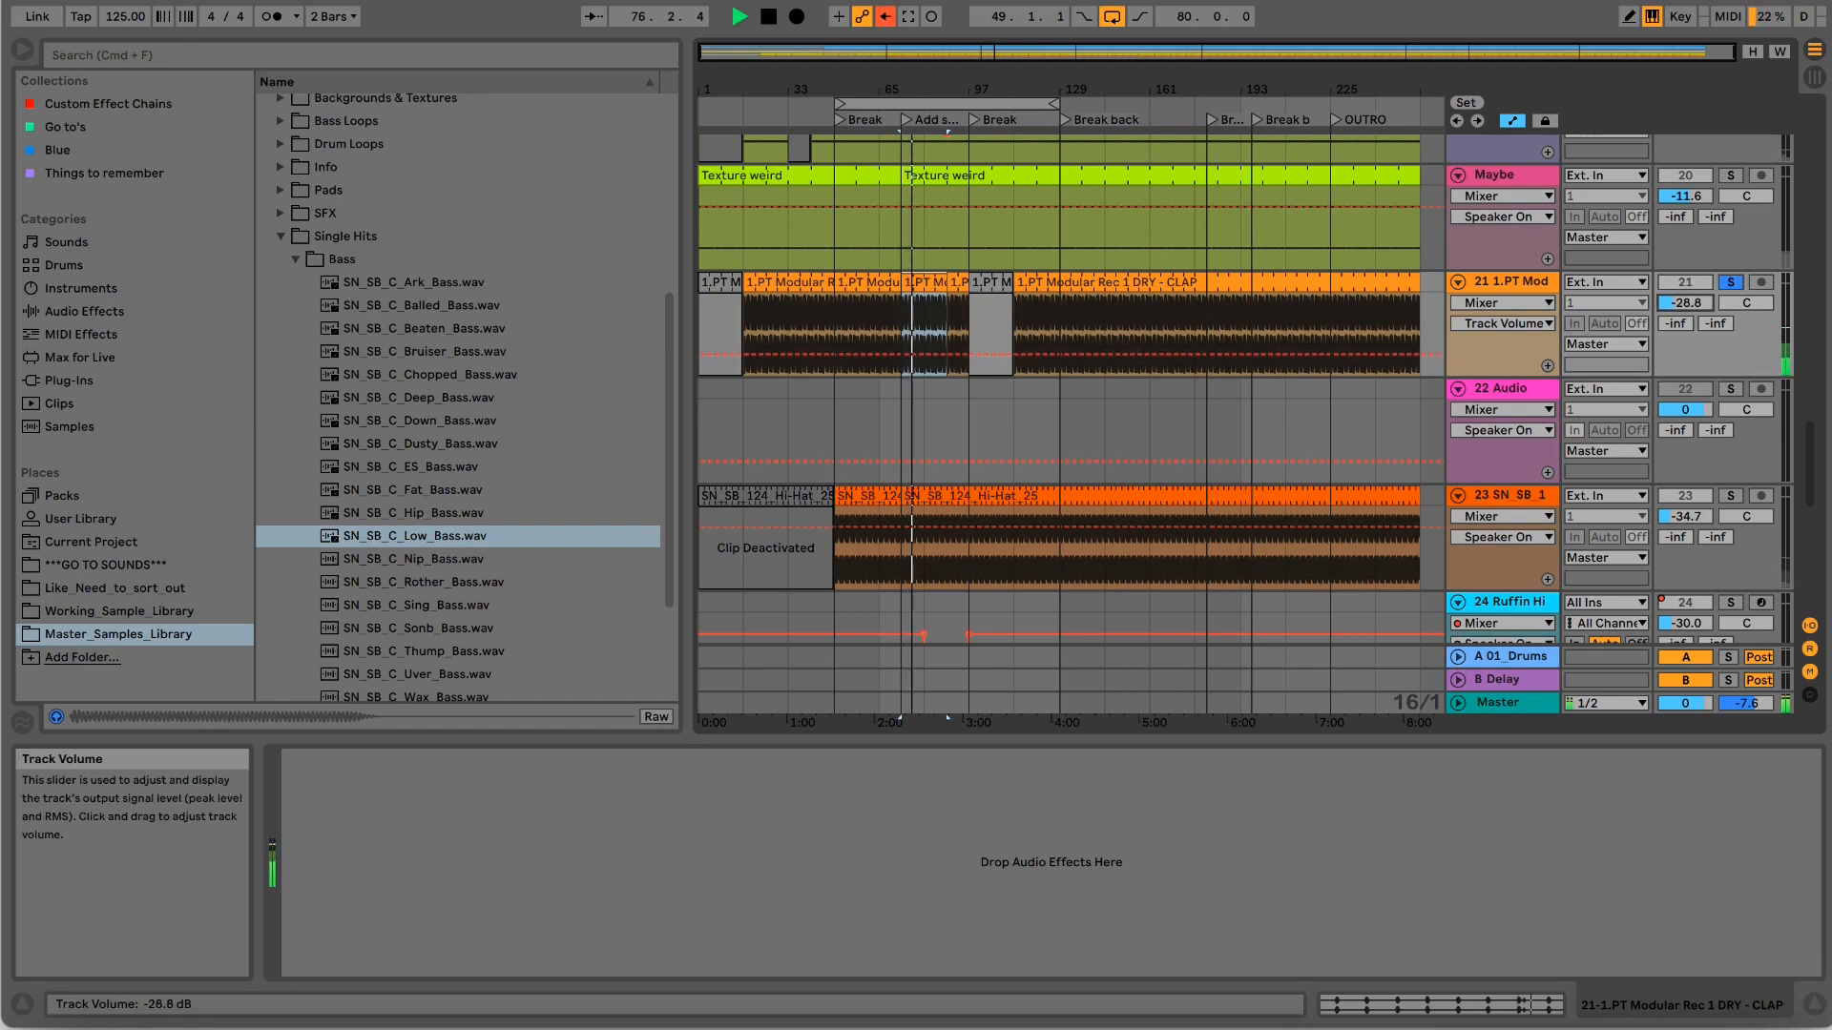
Solo hi-hat track 23, the Accoustic track and 29 Ro-minim, and set the Accoustic track's volume to -36.3 dB.
scroll(1275, 378, "down", 3)
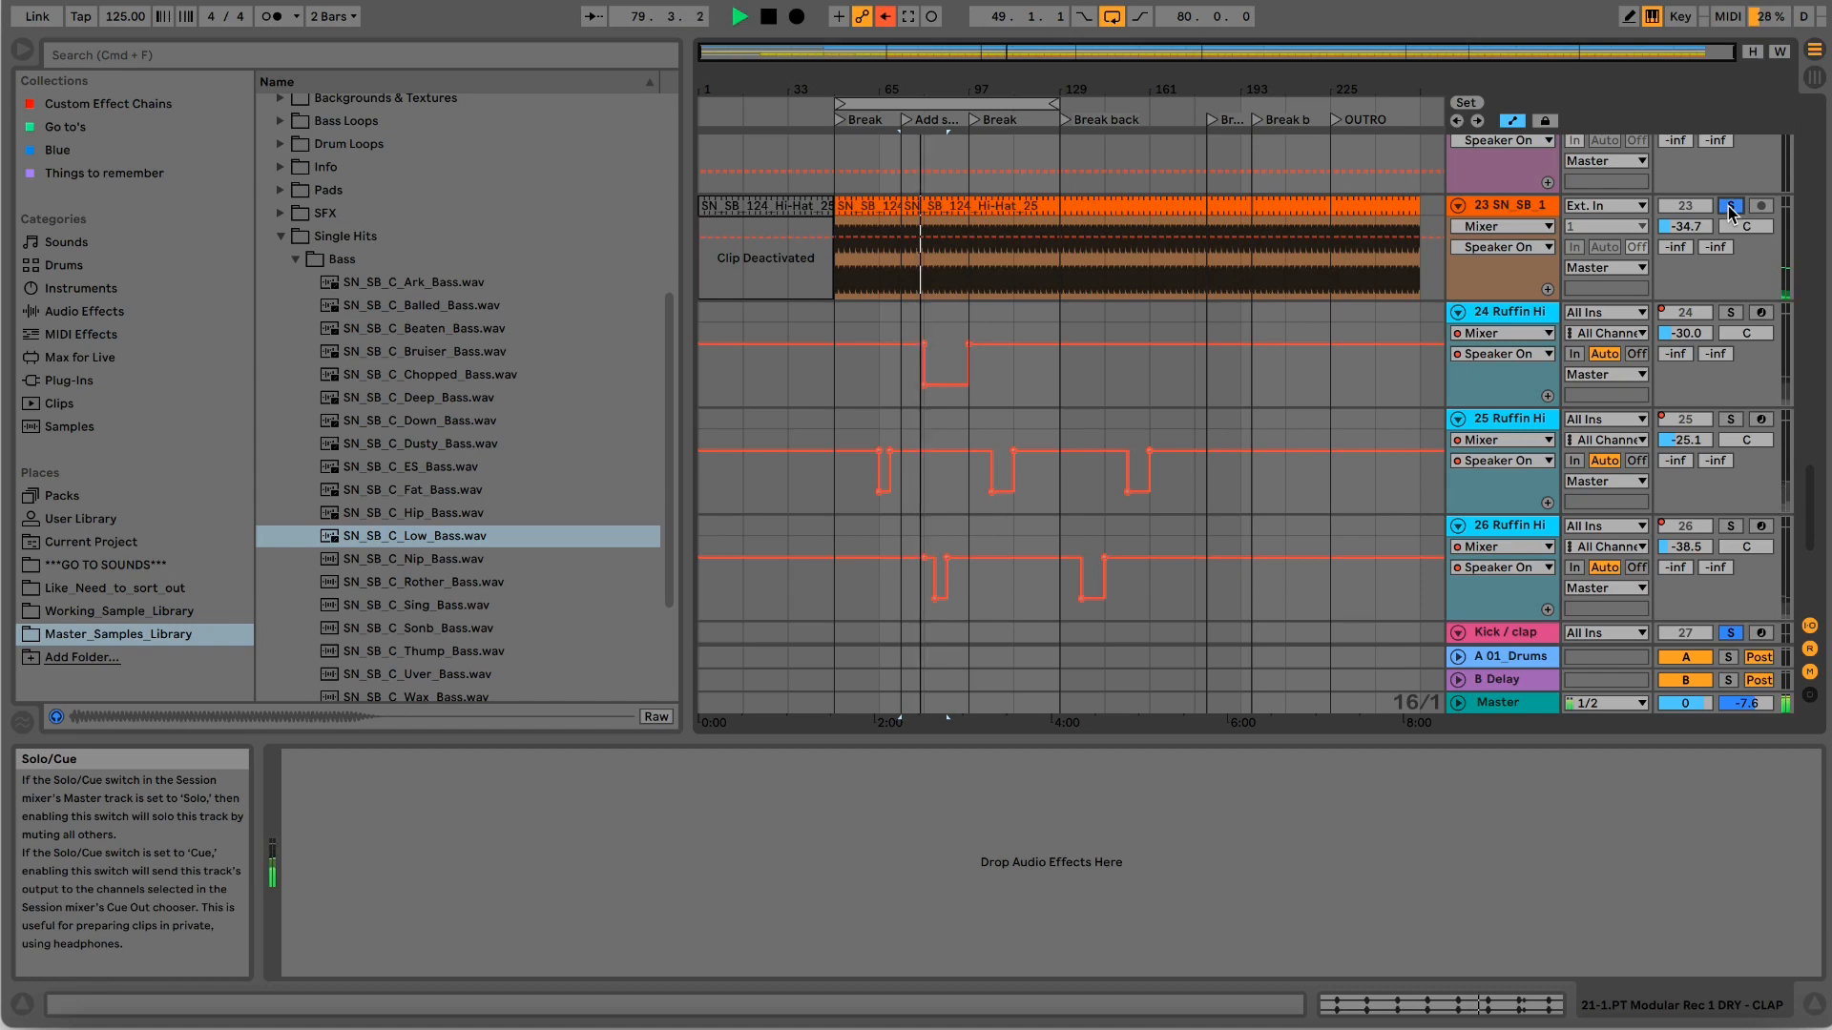
scroll(1149, 308, "down", 2)
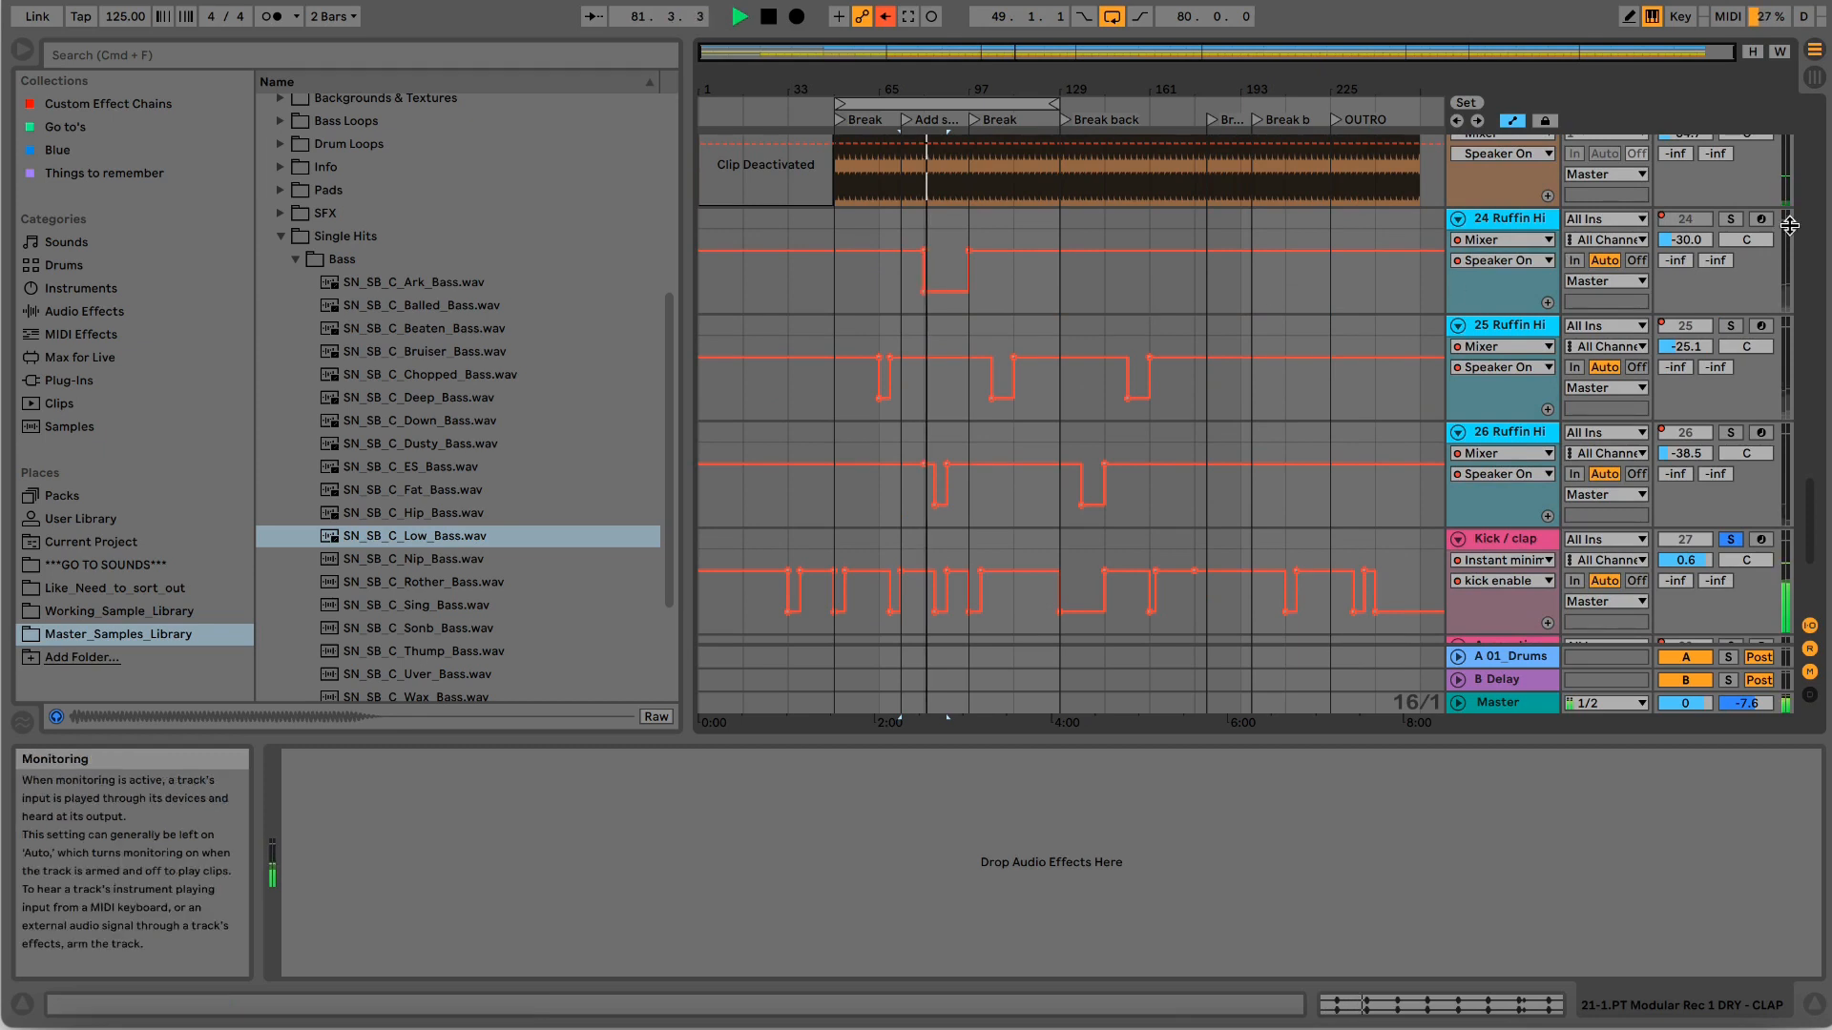
scroll(1605, 441, "down", 4)
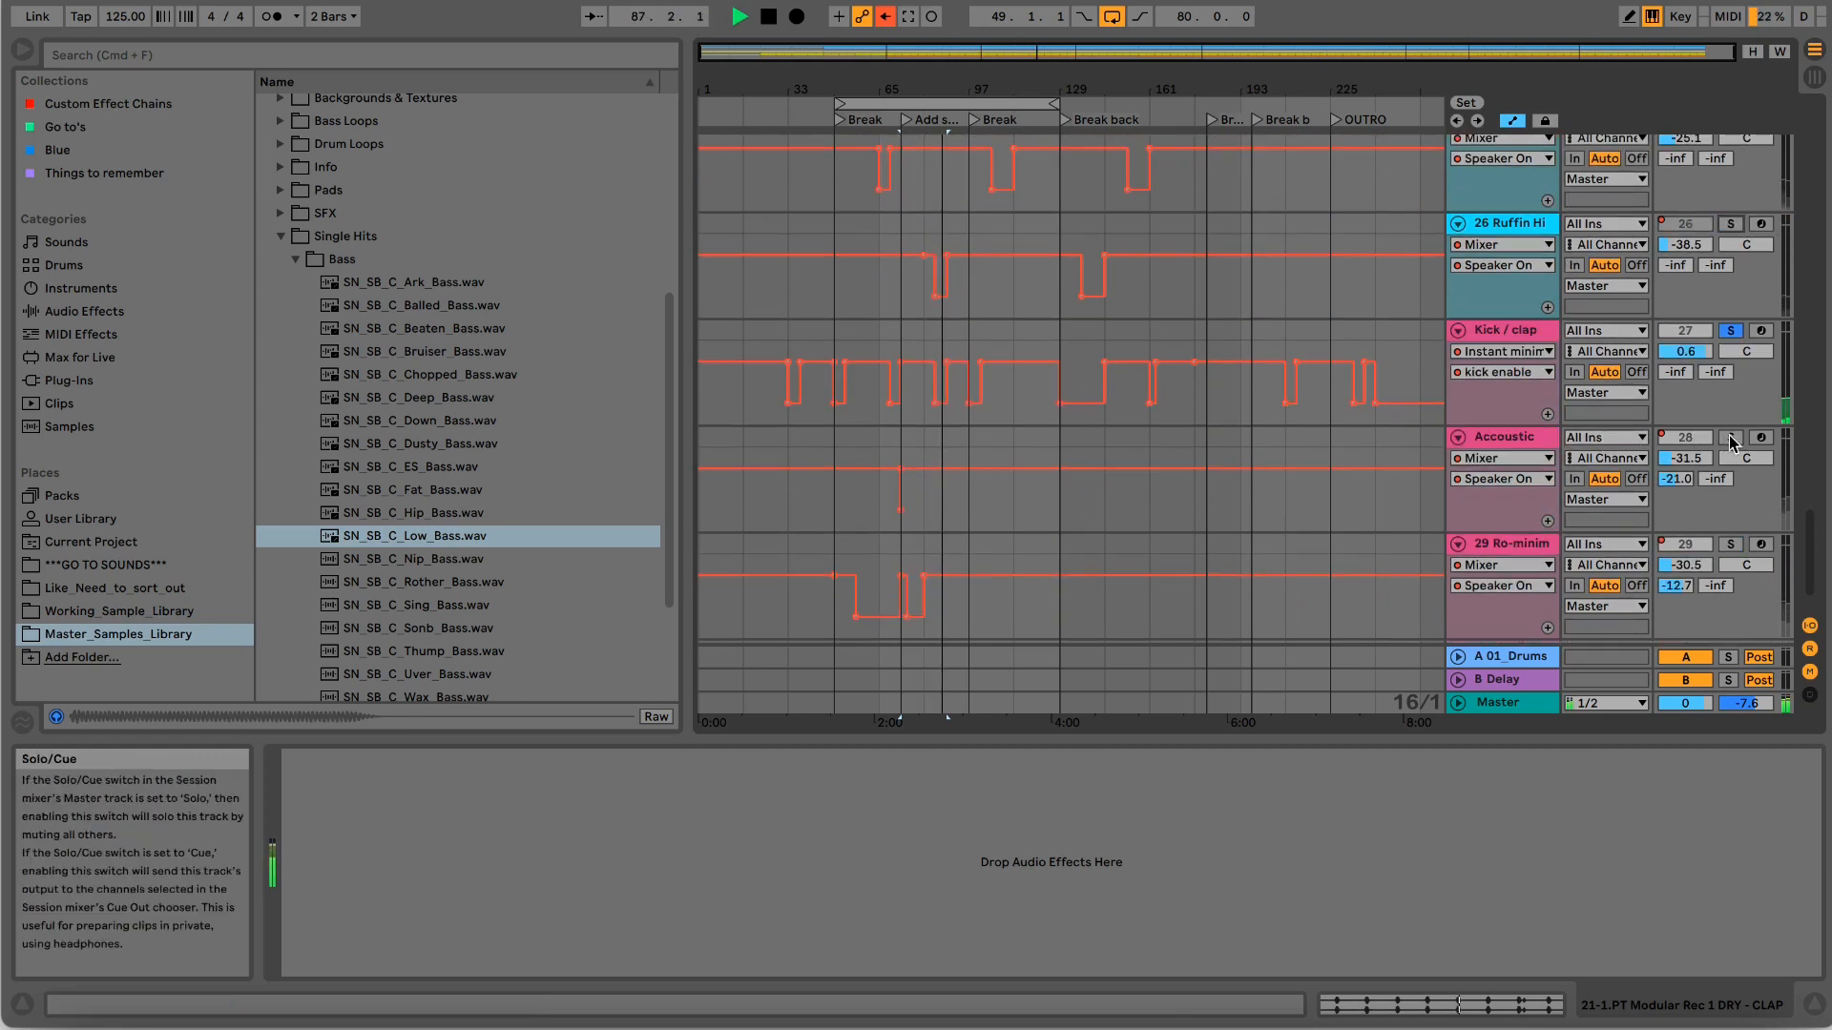
left_click_drag(1686, 458, 1686, 455)
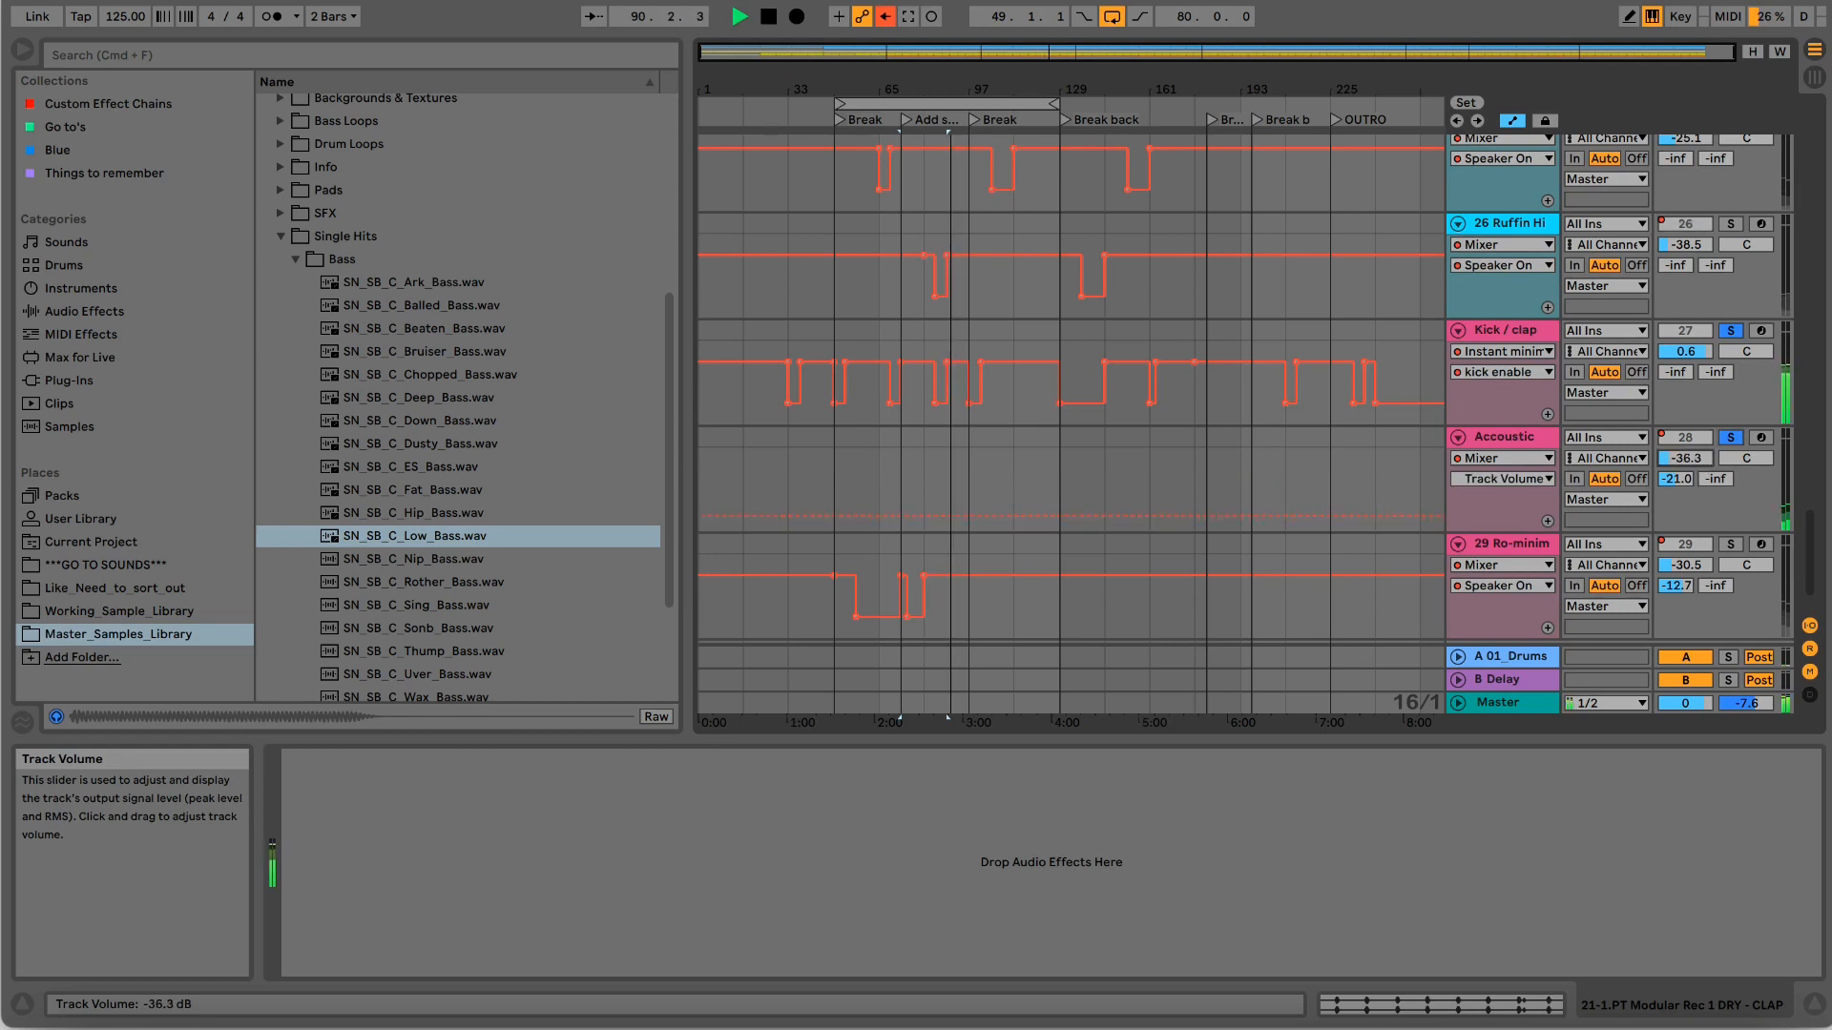
left_click(1730, 544)
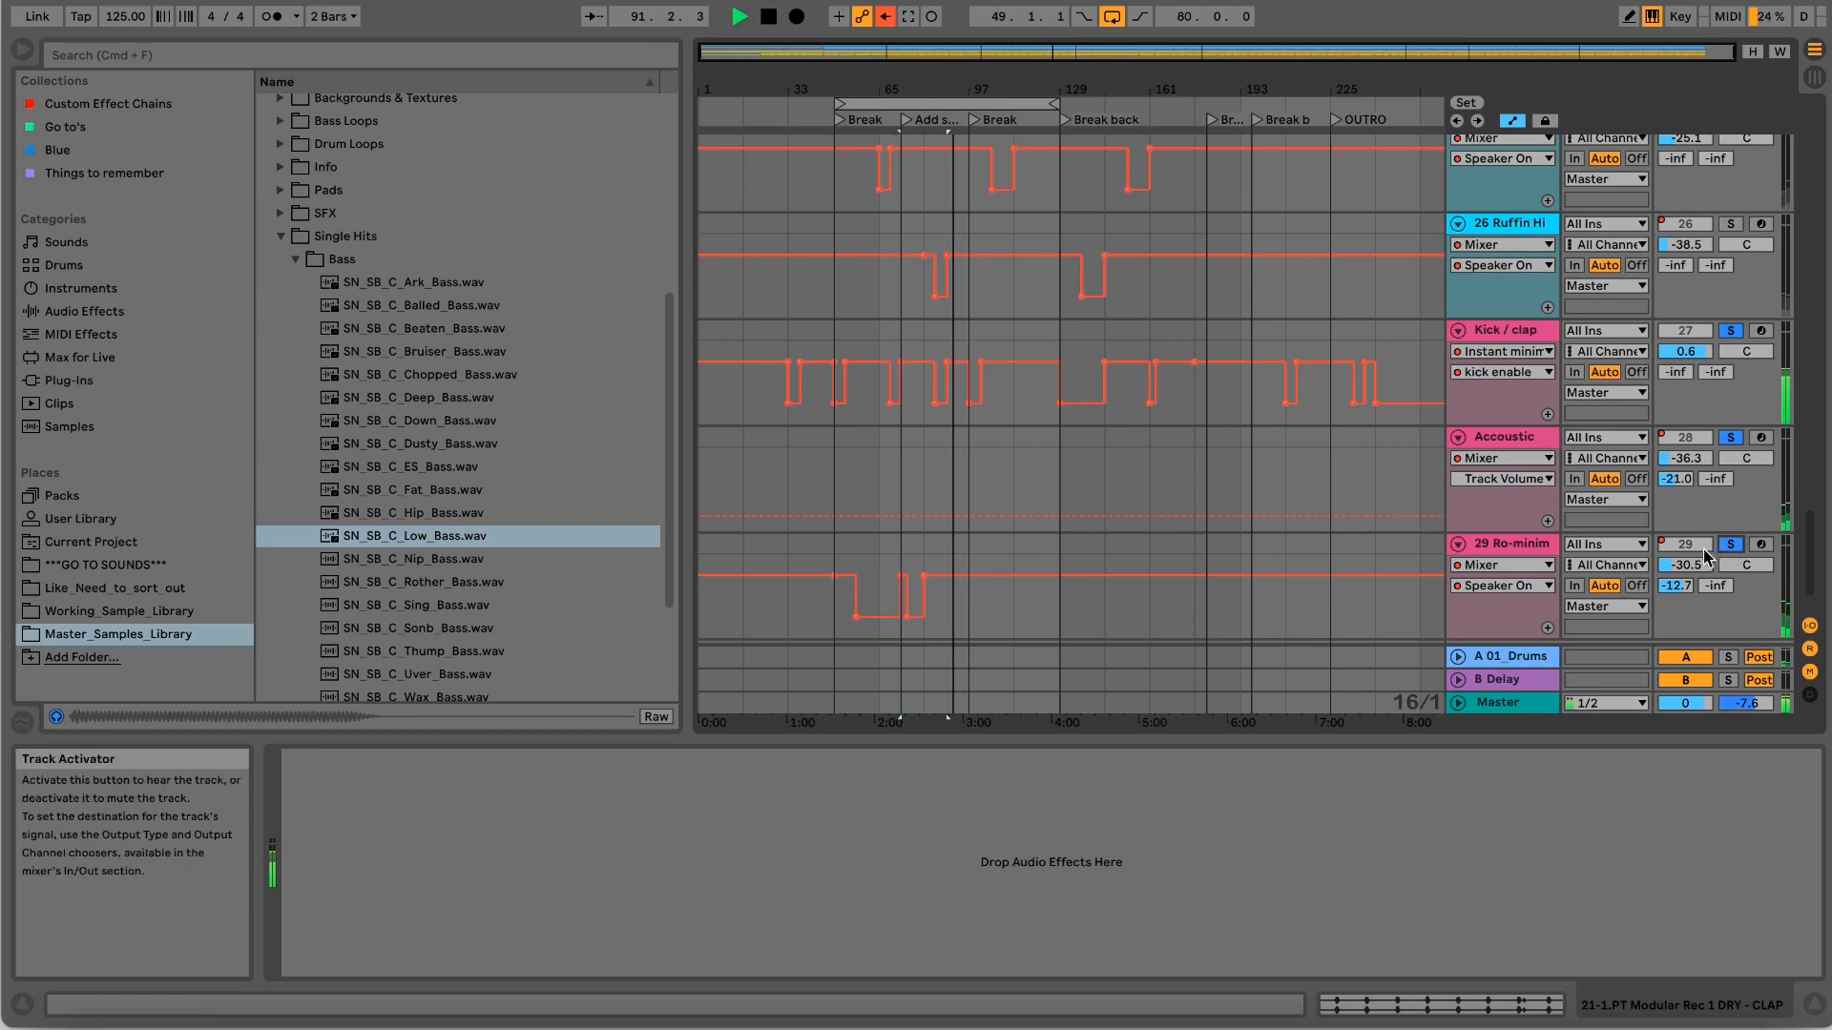
Set the depth of the LFO on bass track 17 to 40.9 %.
scroll(1032, 410, "up", 8)
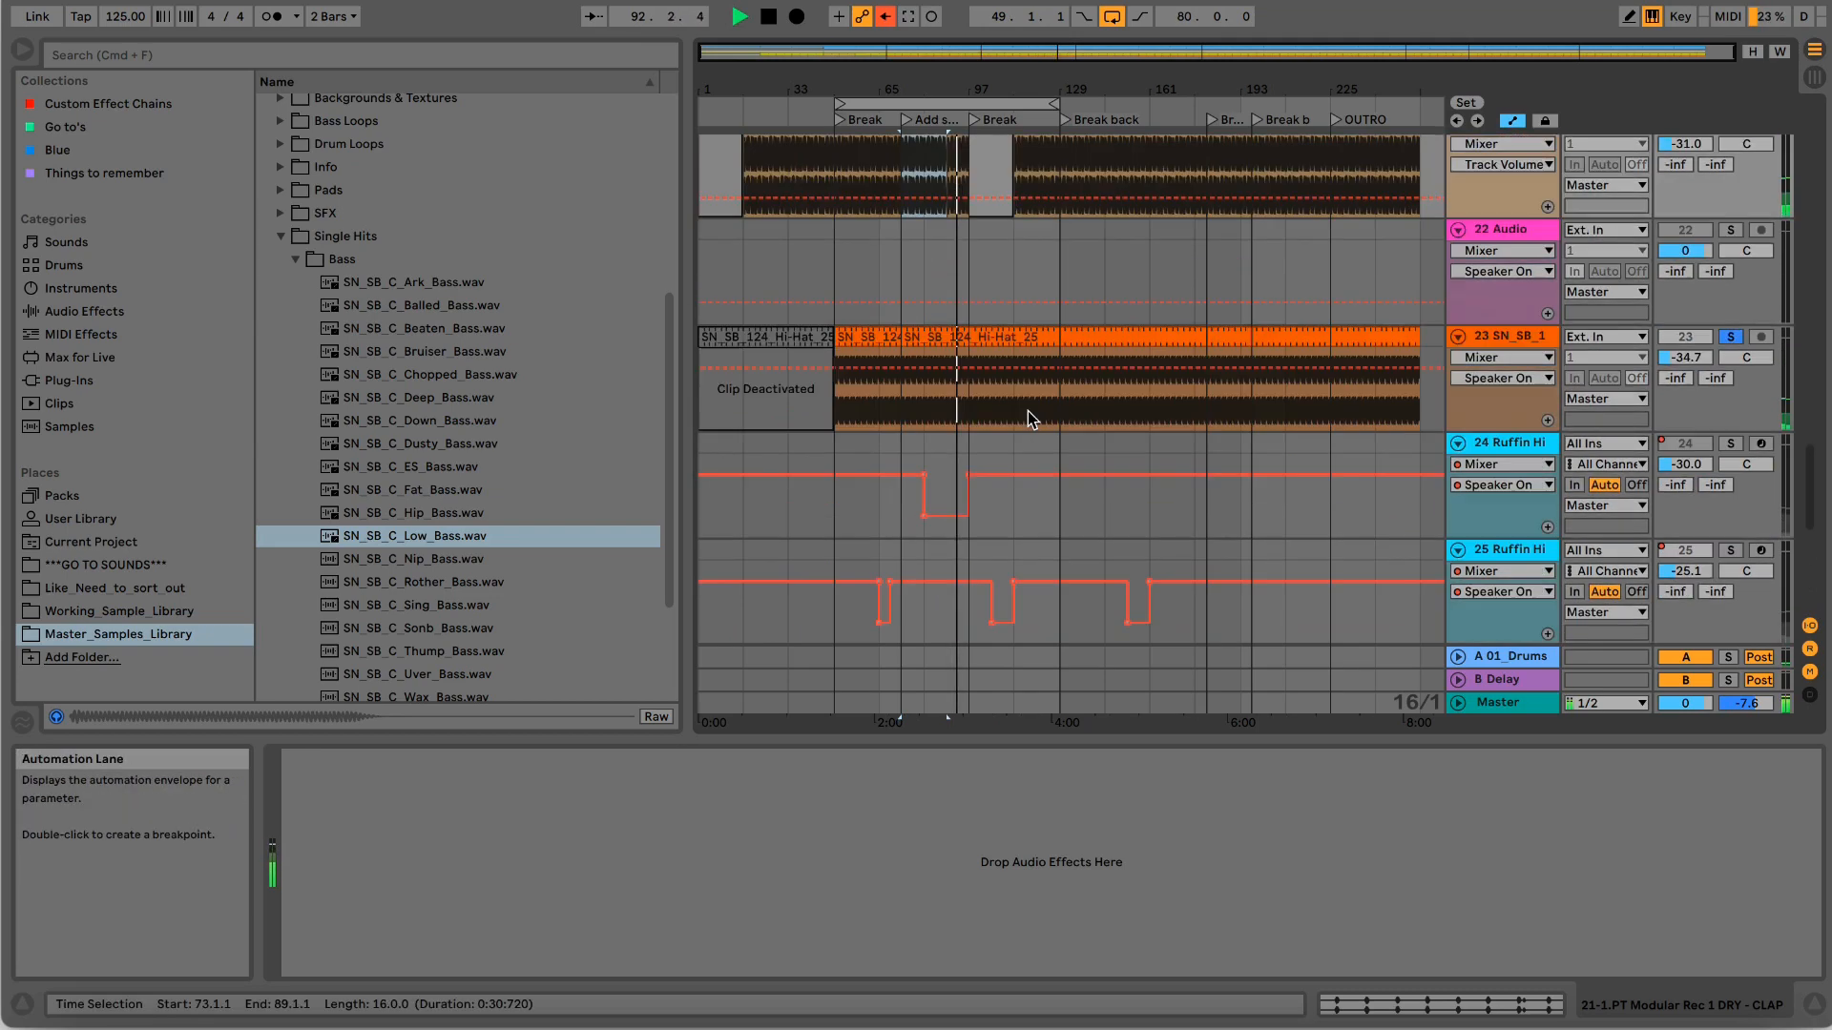
scroll(1508, 411, "up", 8)
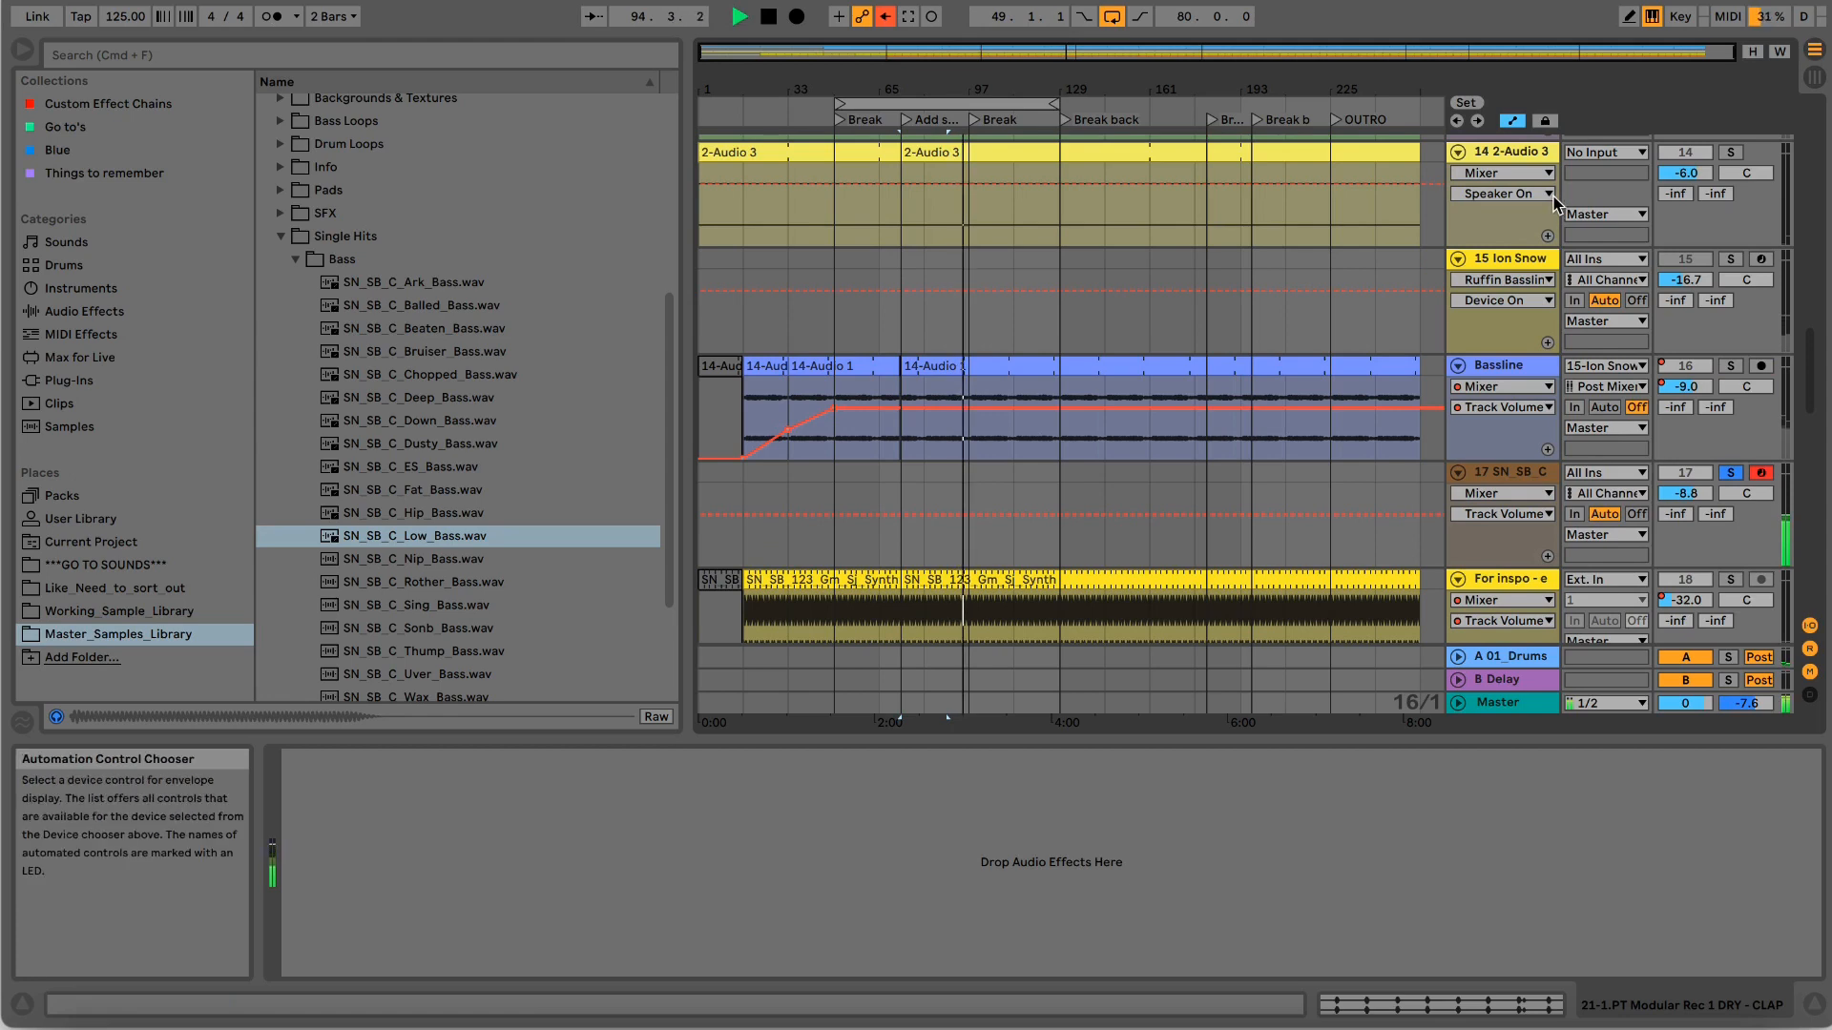
left_click(1520, 474)
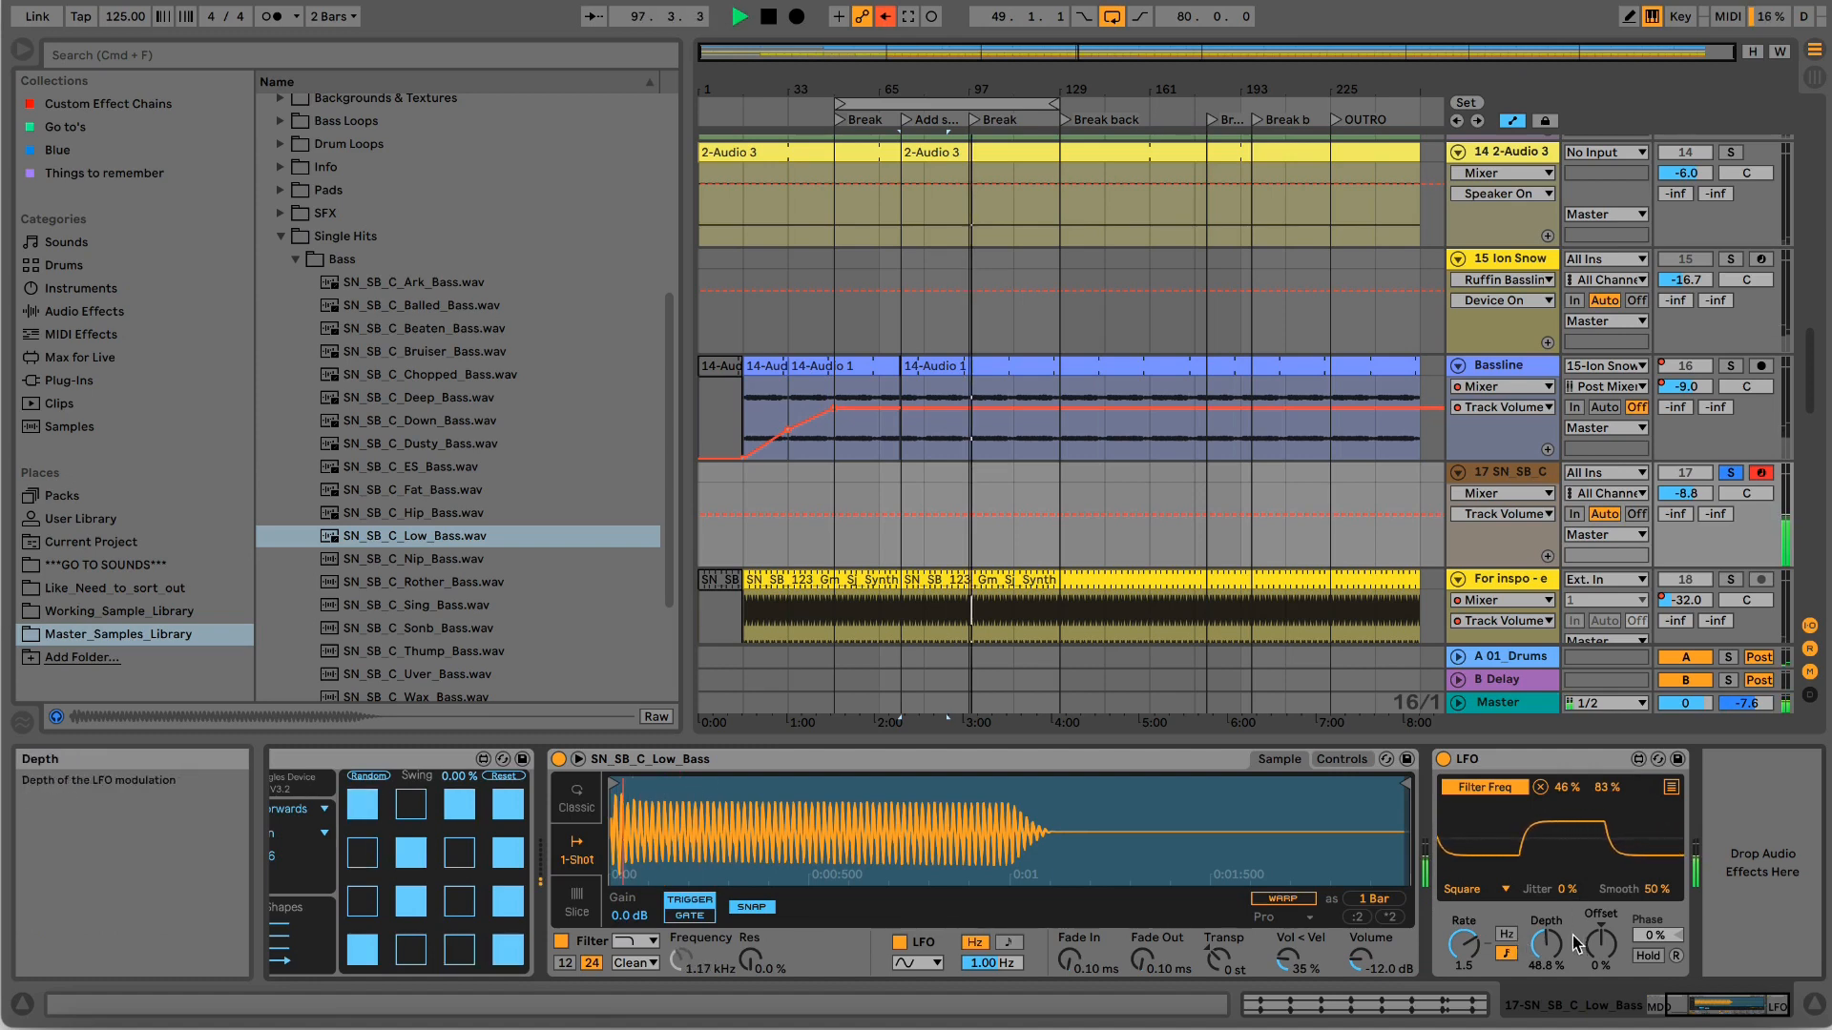
left_click_drag(1561, 942, 1547, 980)
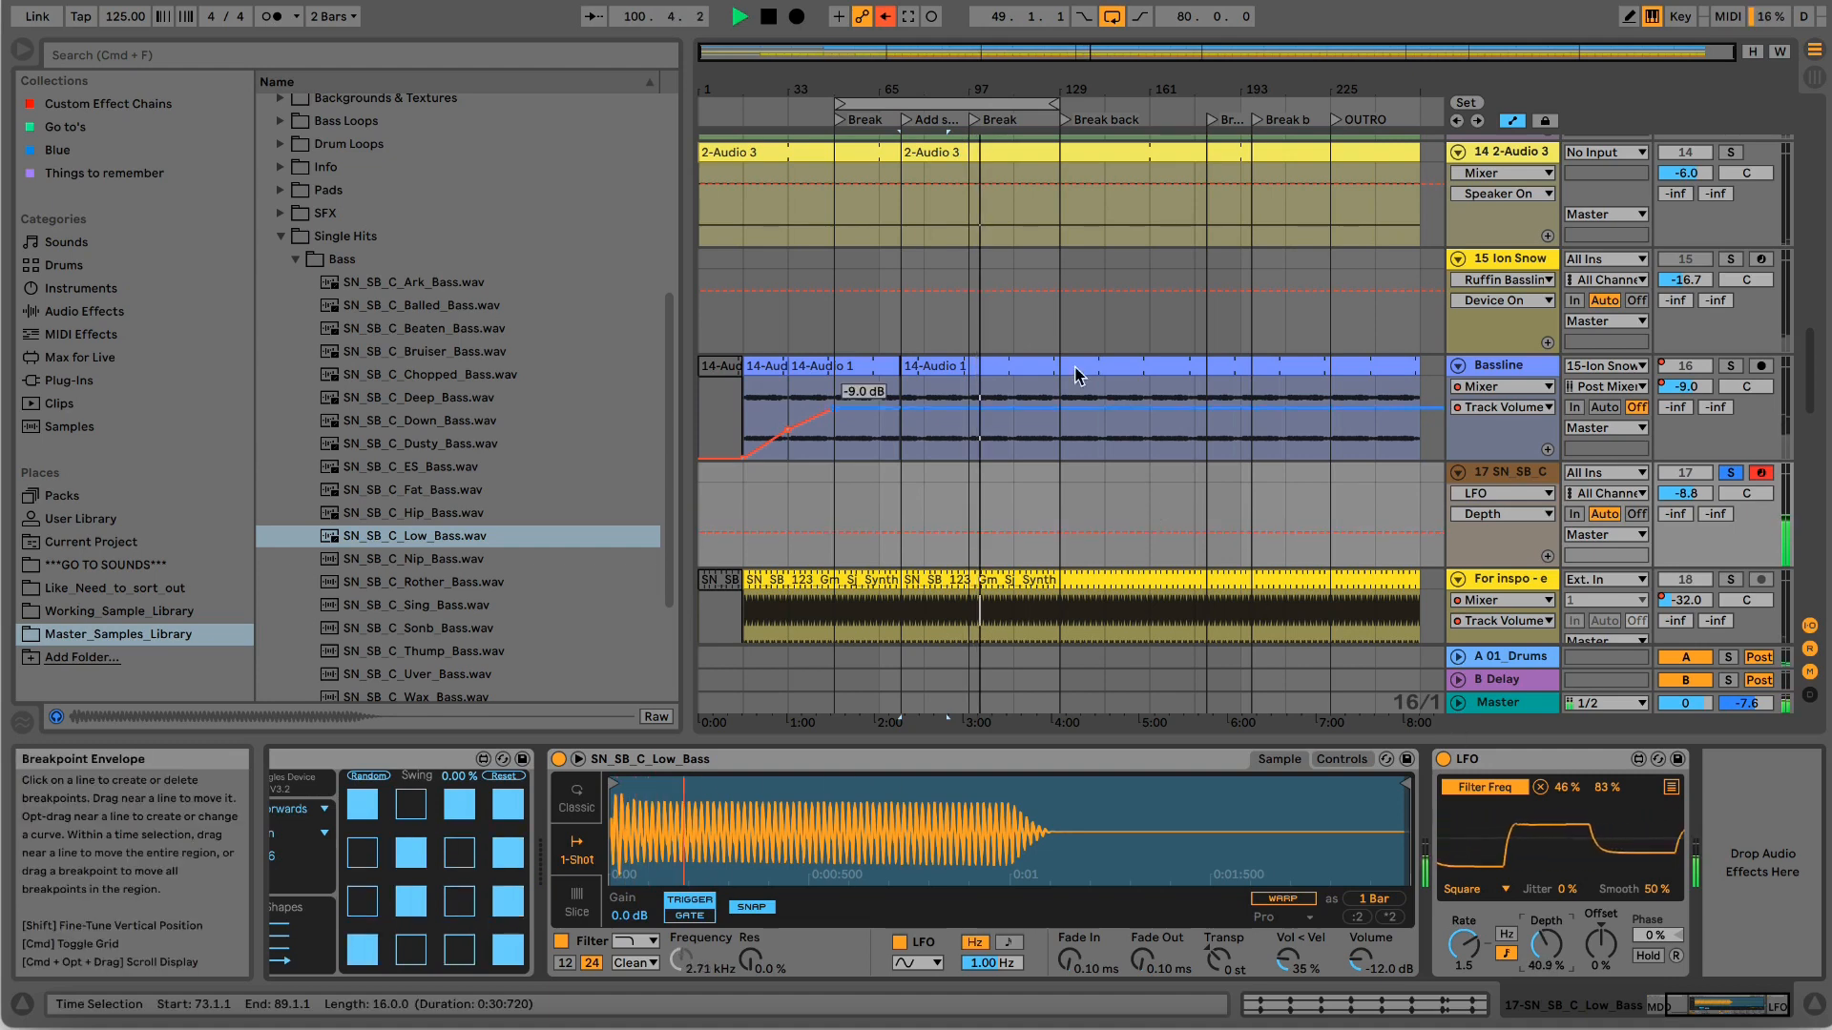
Lower the volume of bass track 17 to -10.2 dB and stop playback.
key("XF86AudioRaiseVolume")
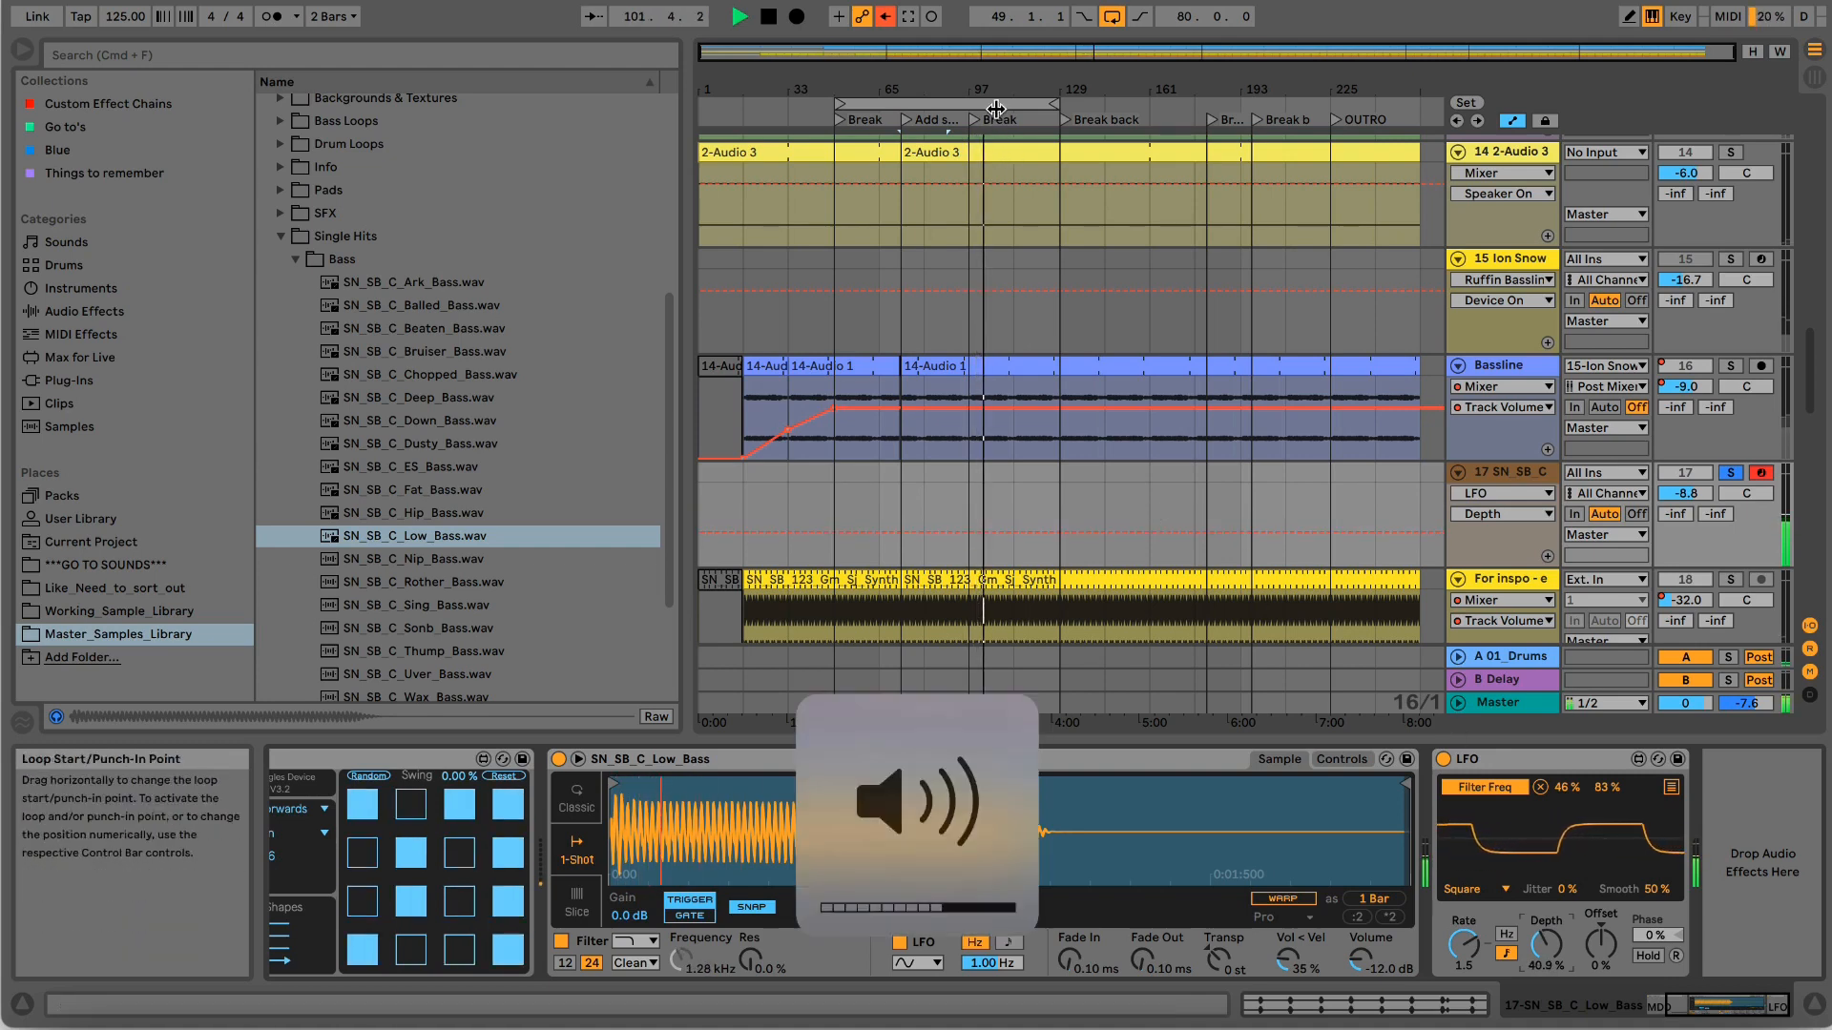
key("XF86AudioLowerVolume")
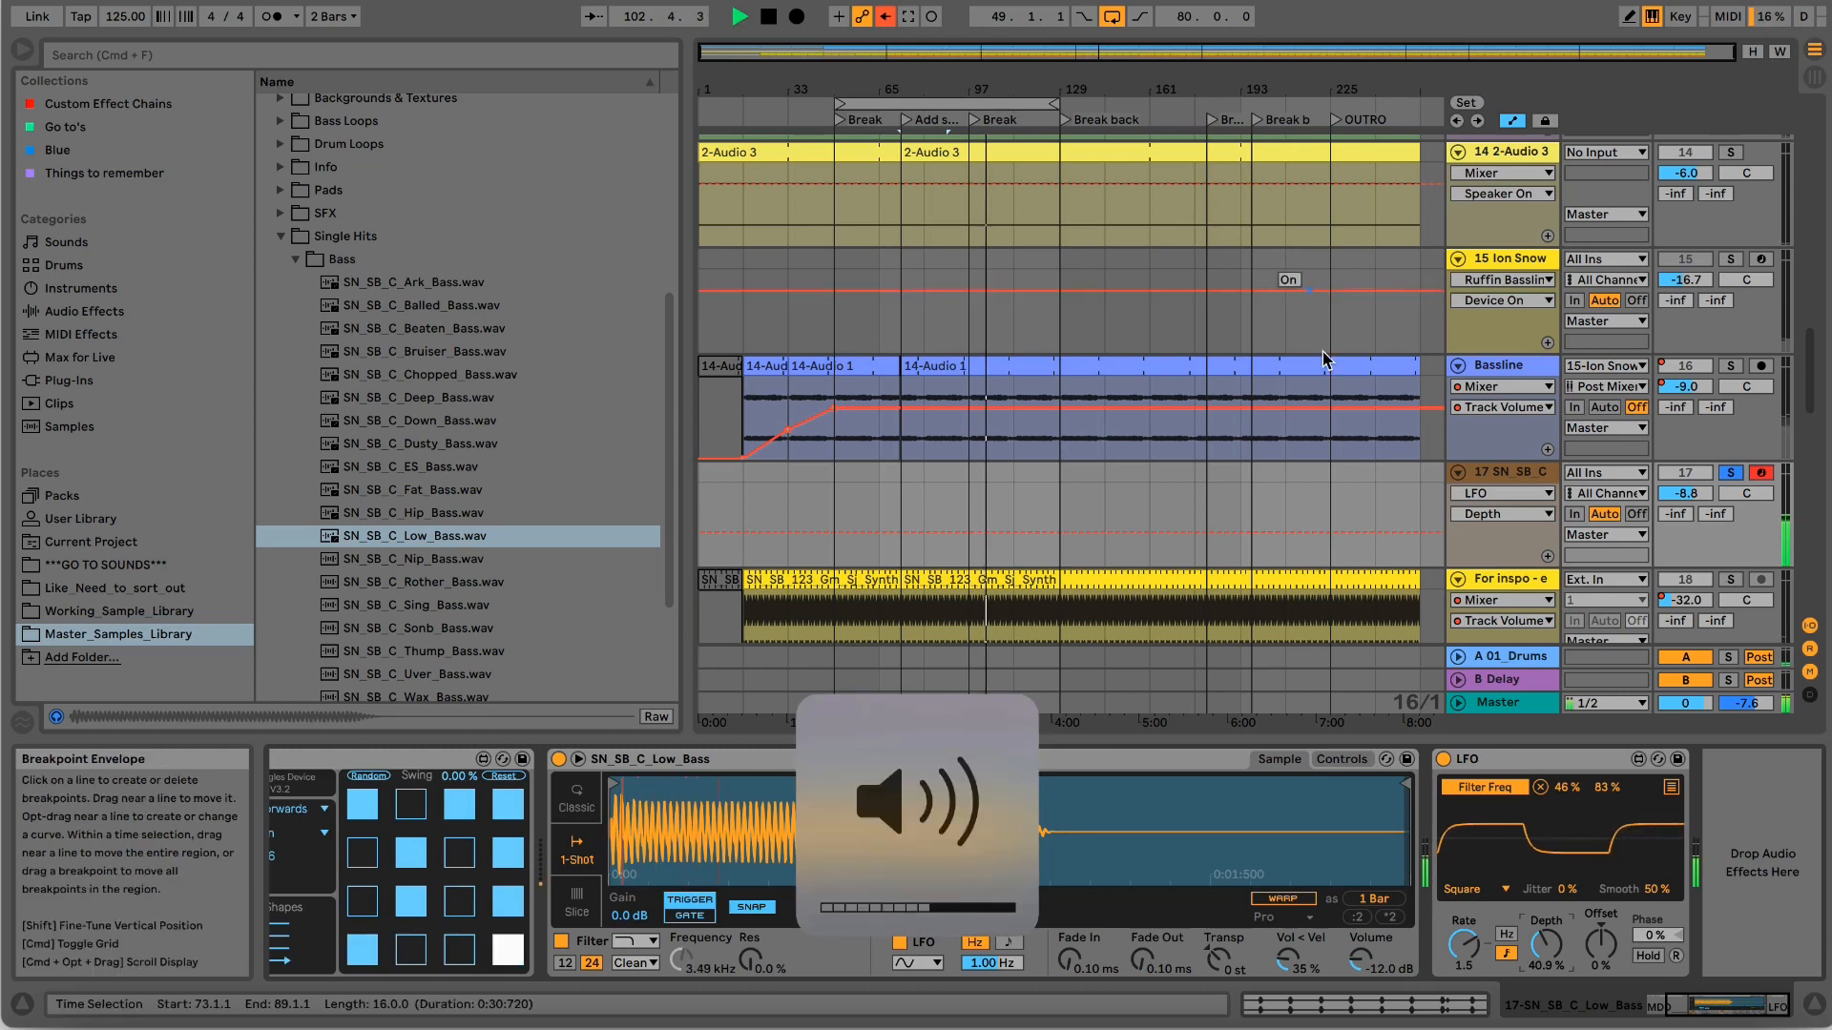
left_click_drag(1686, 494, 1686, 497)
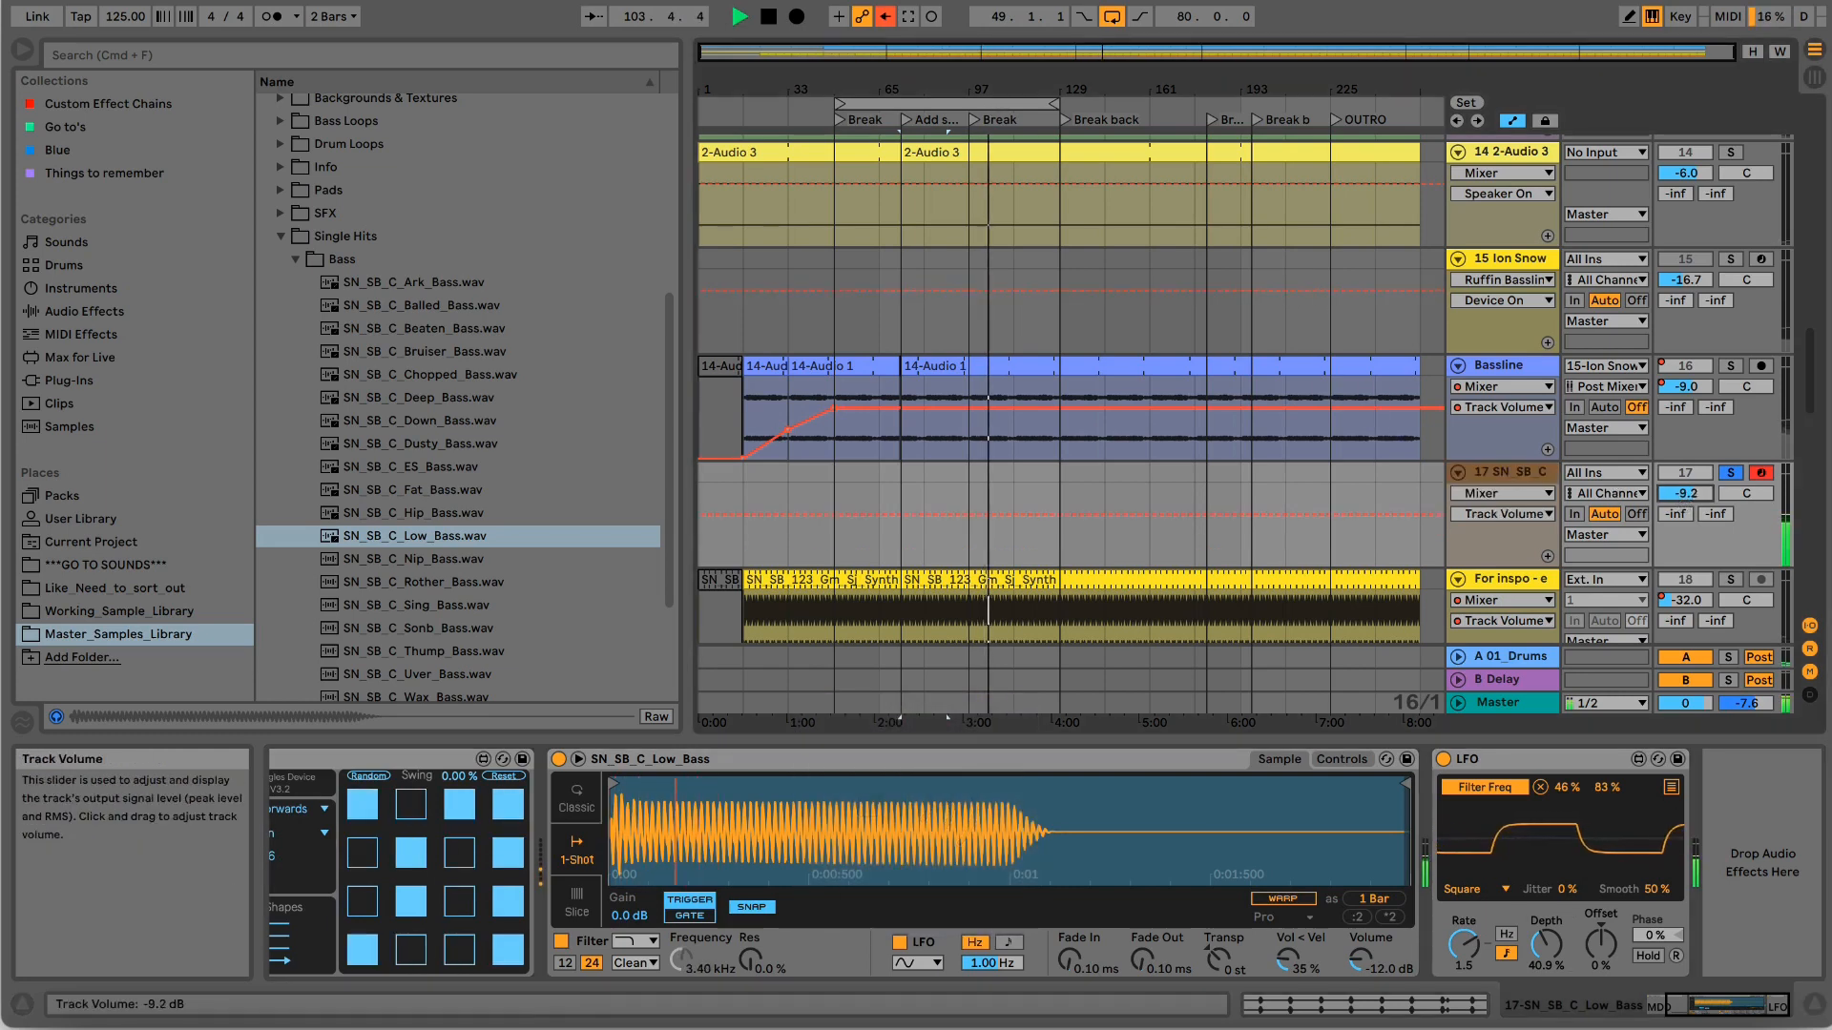
key("space")
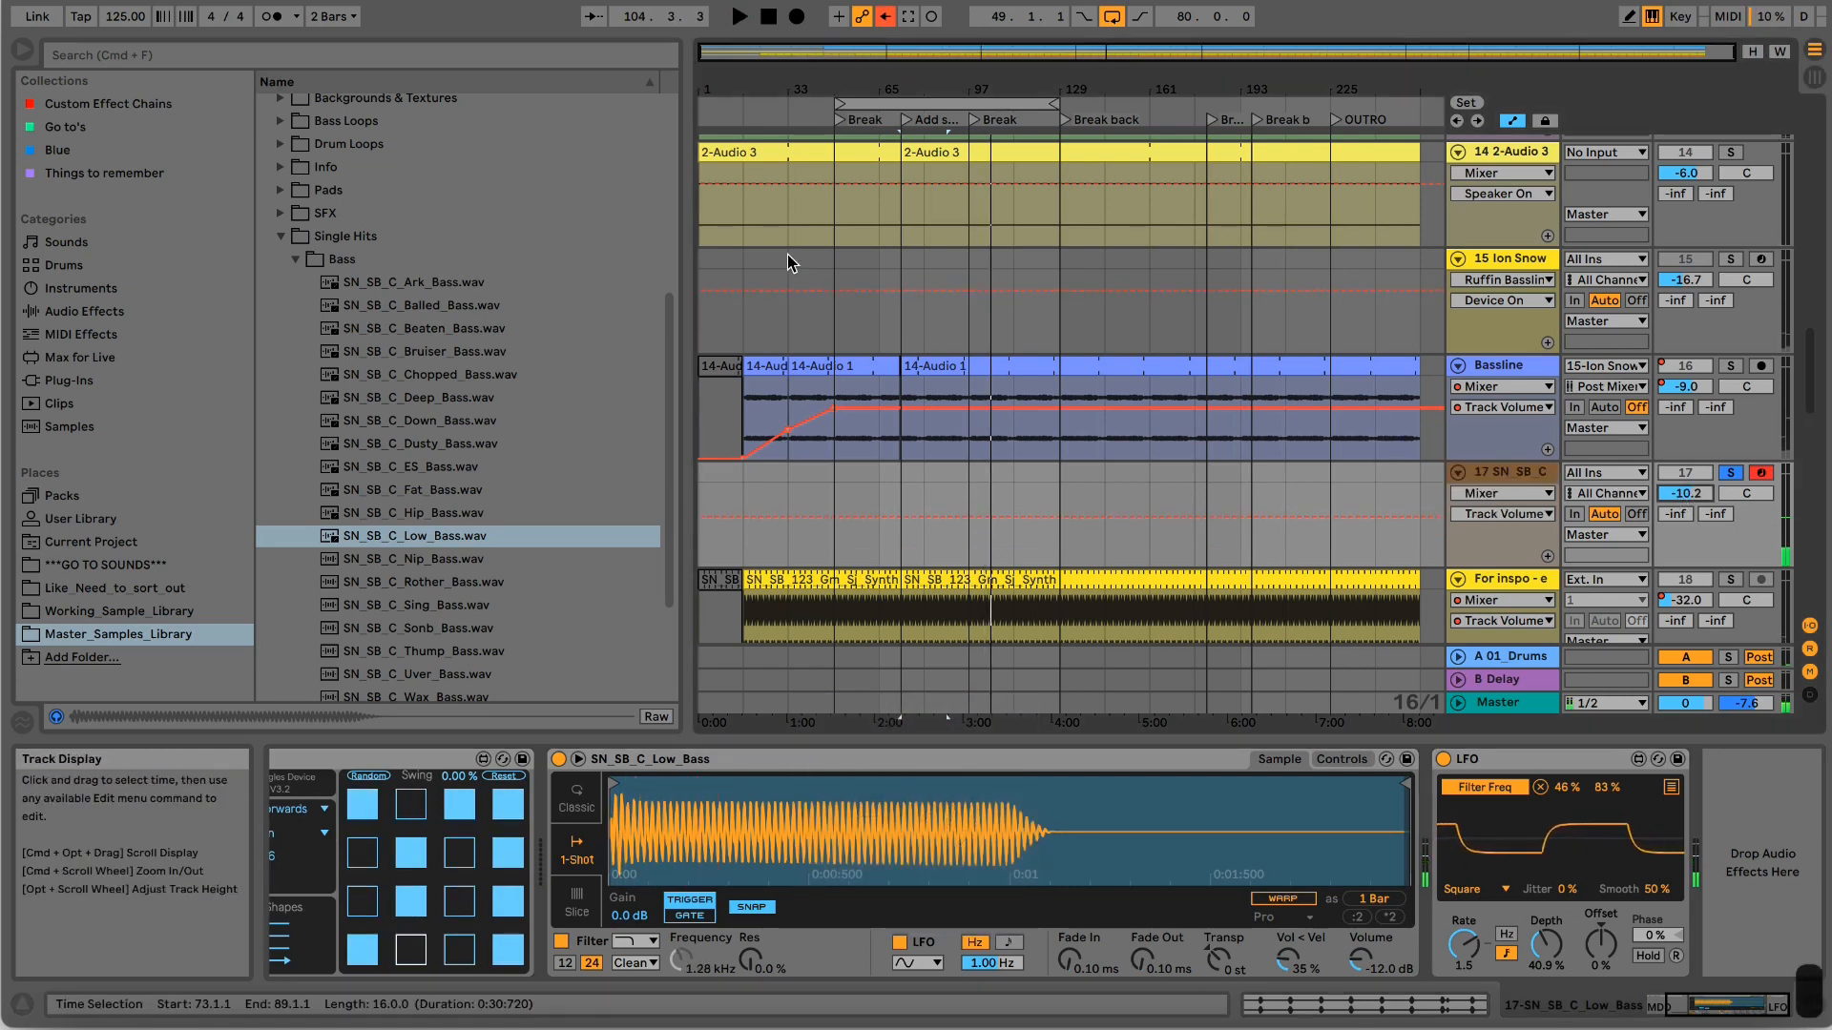
Group the SN_SB_C_Low_Bass device into an Instrument Rack and add SN_SB_C_Nip_Bass.wav as a second chain.
left_click(553, 52)
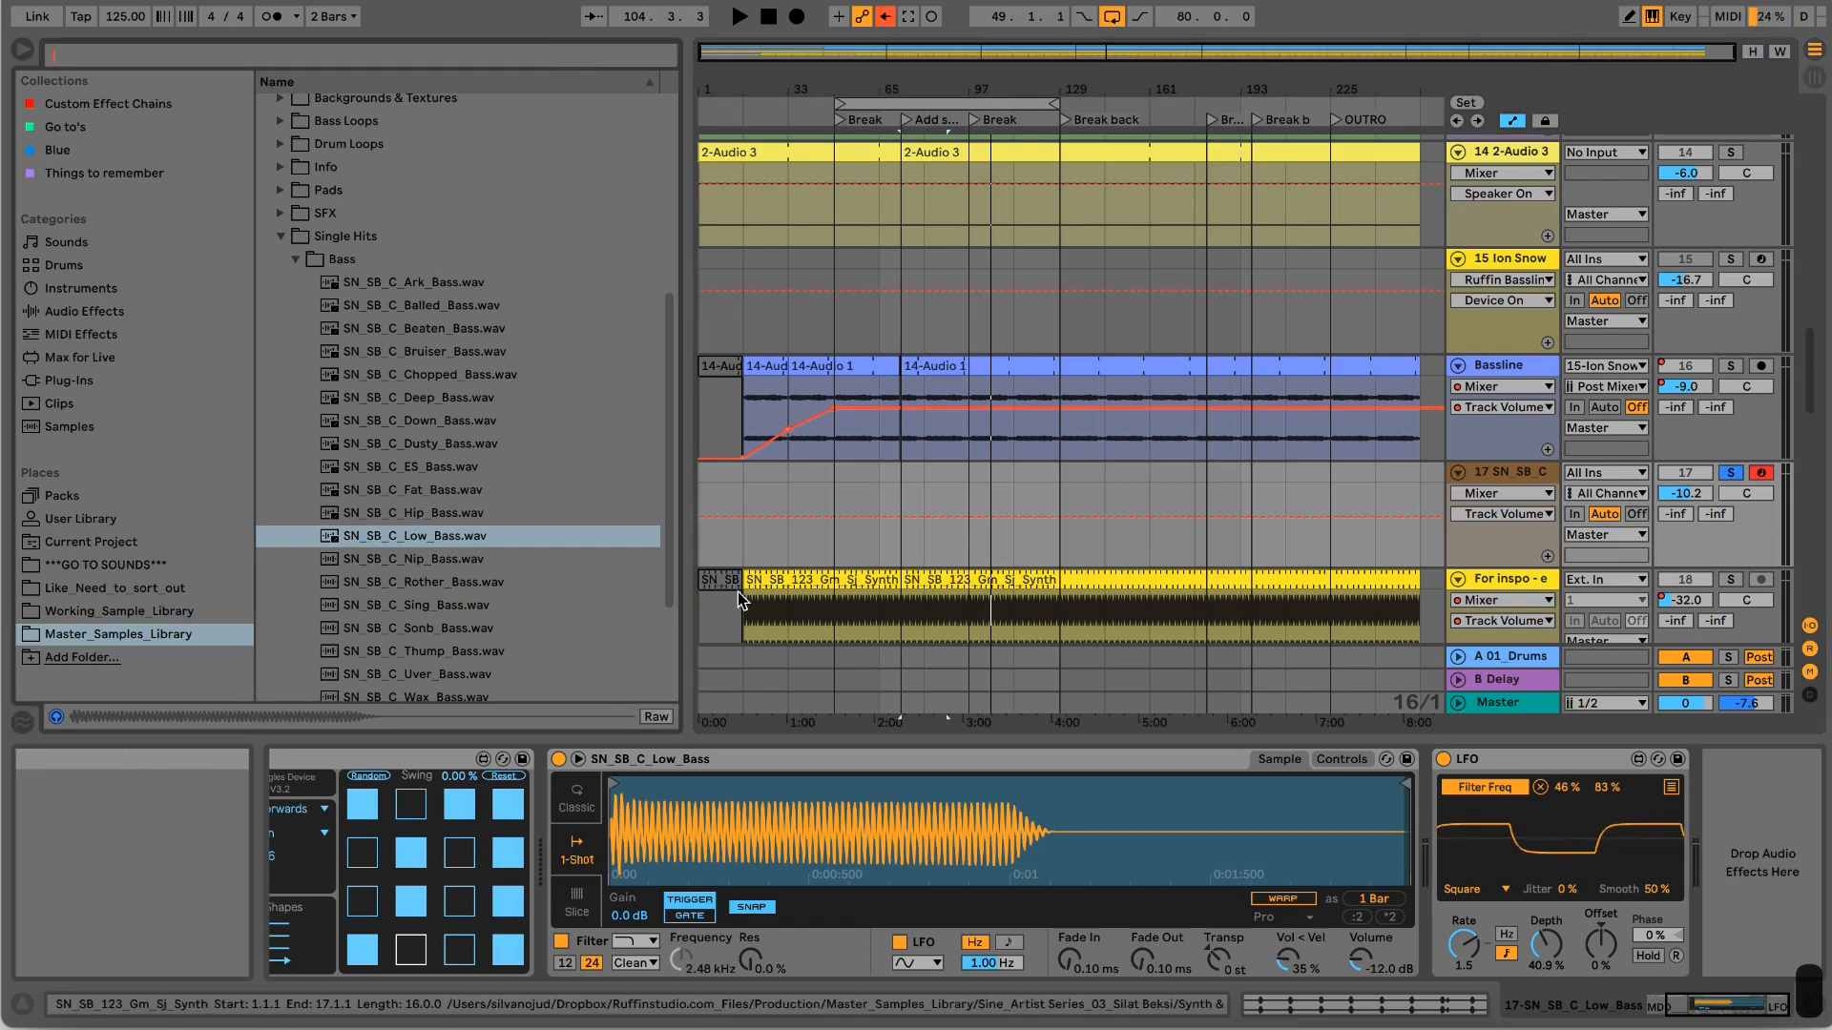
left_click(724, 760)
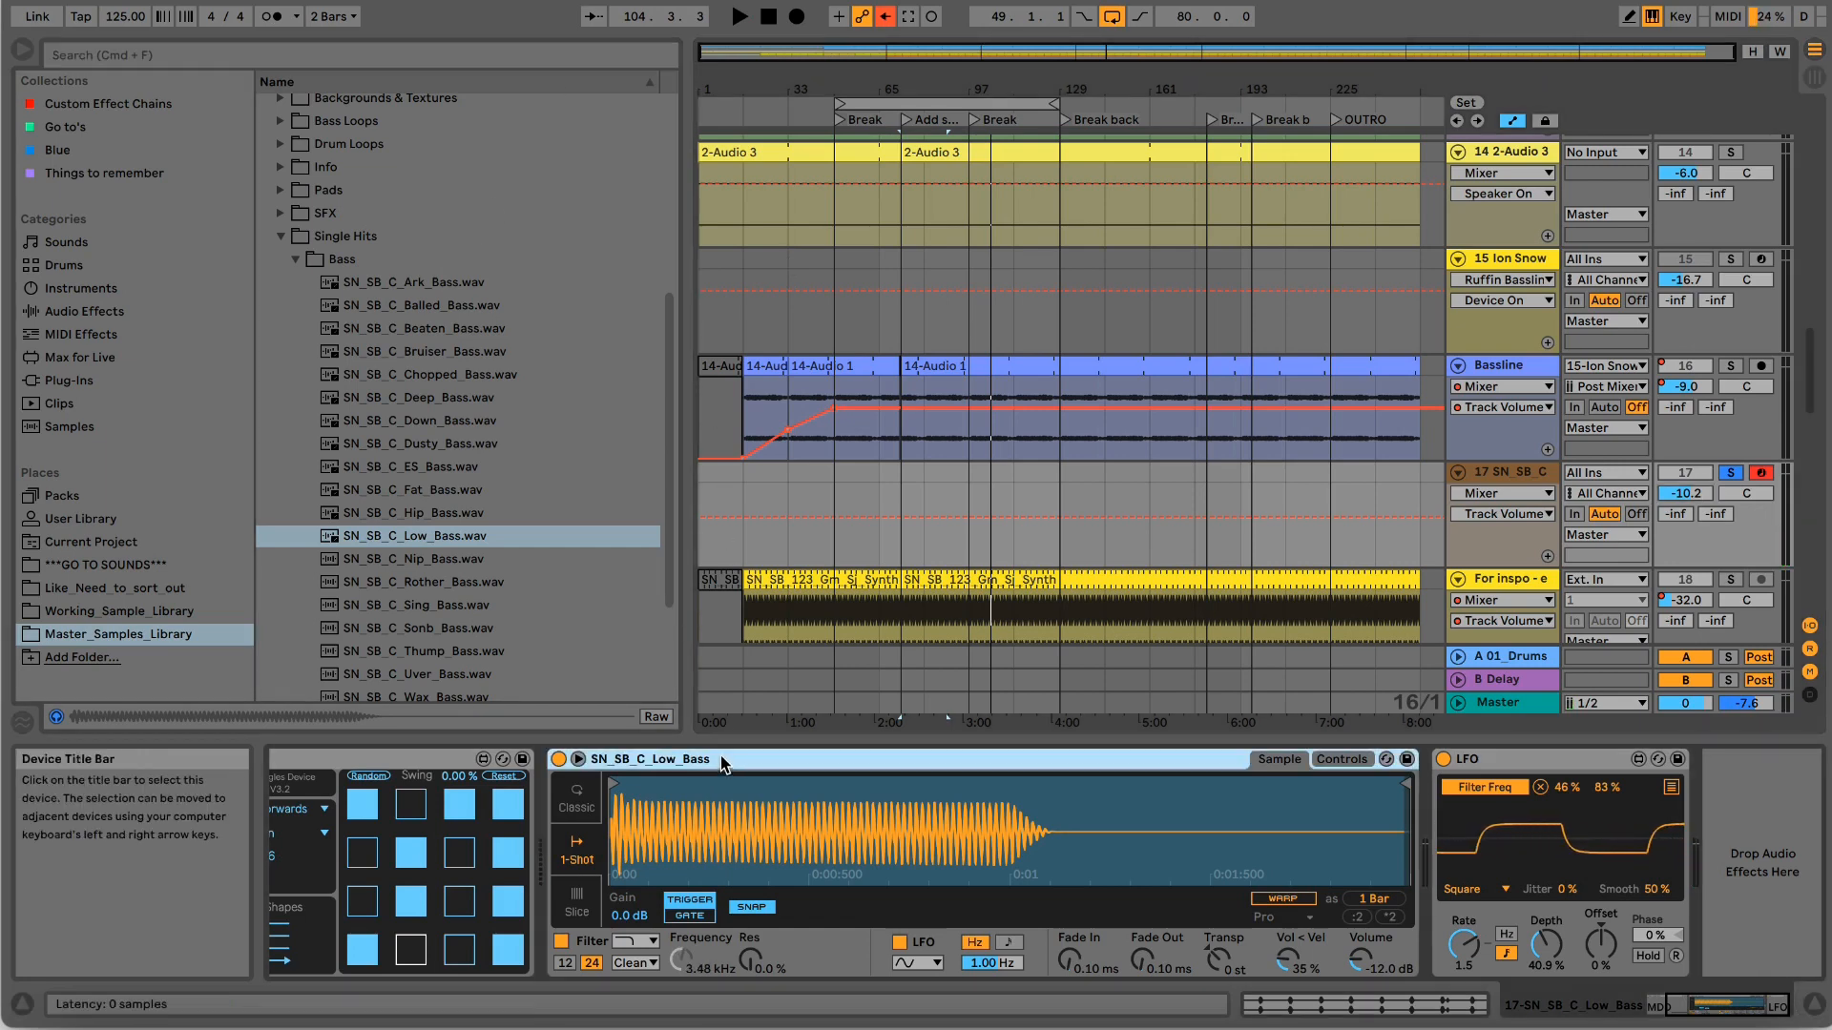
key("super+g")
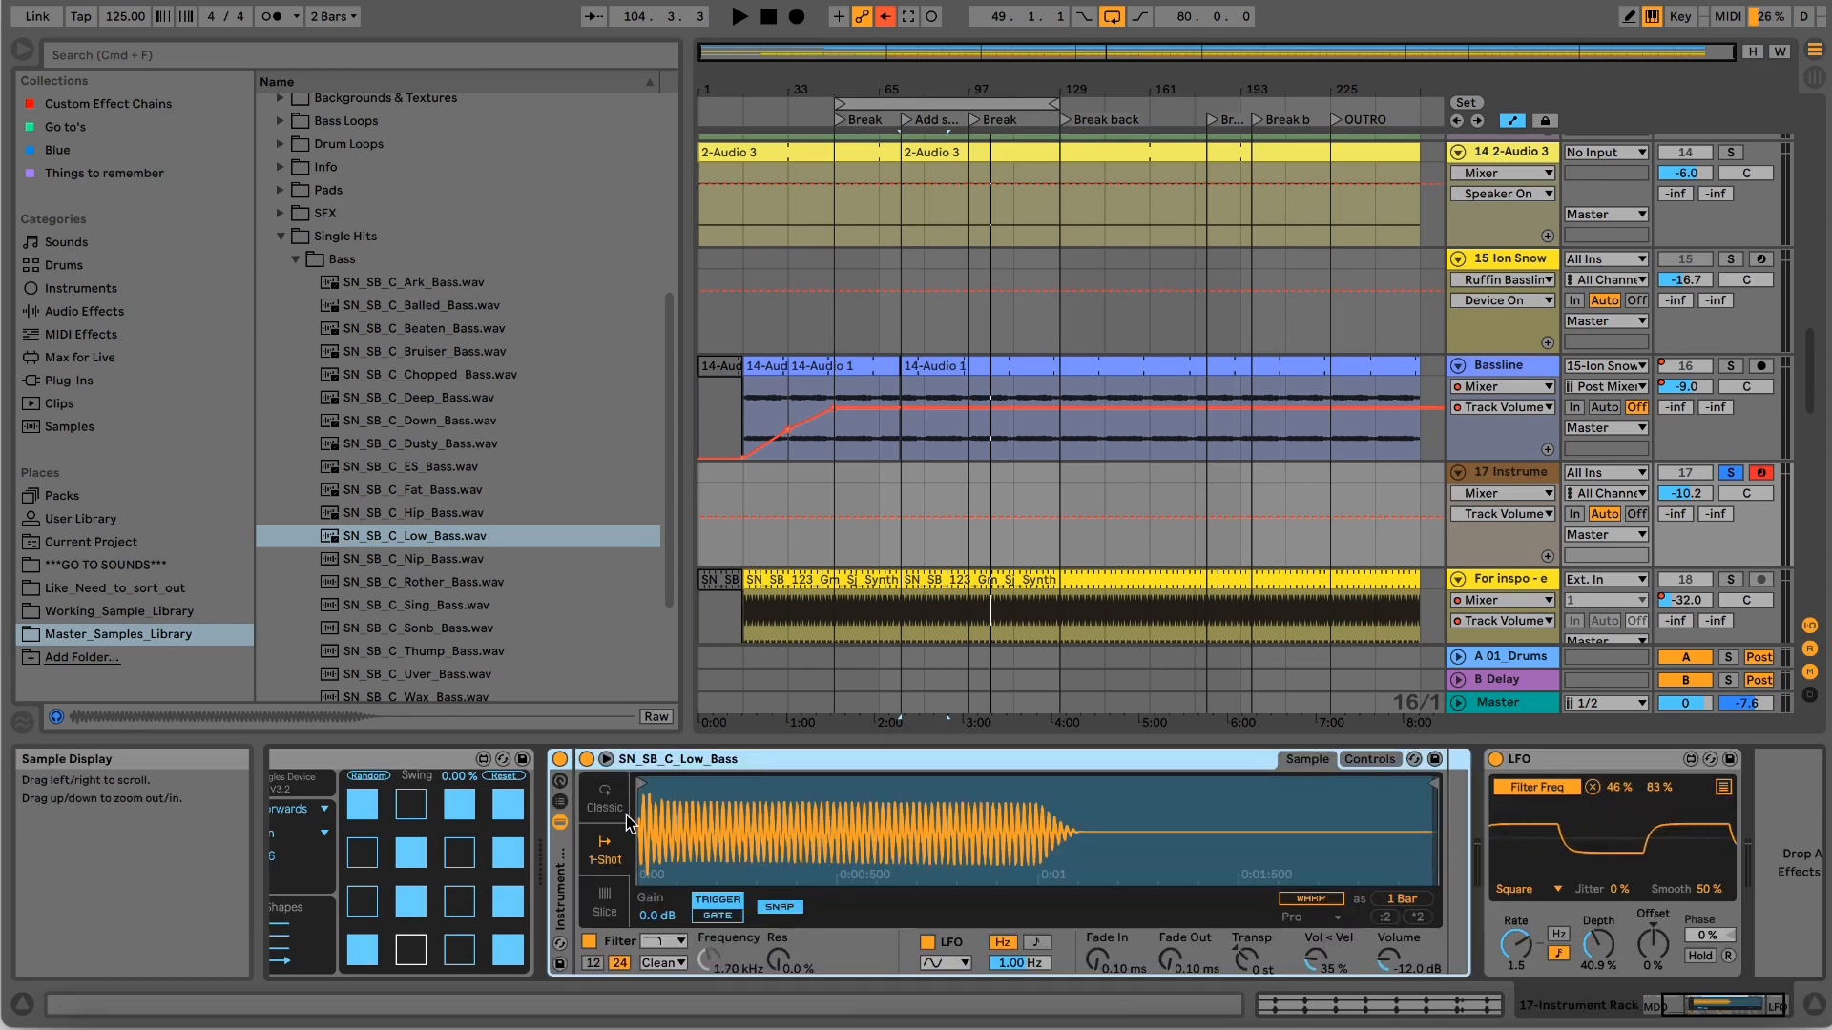
left_click(562, 807)
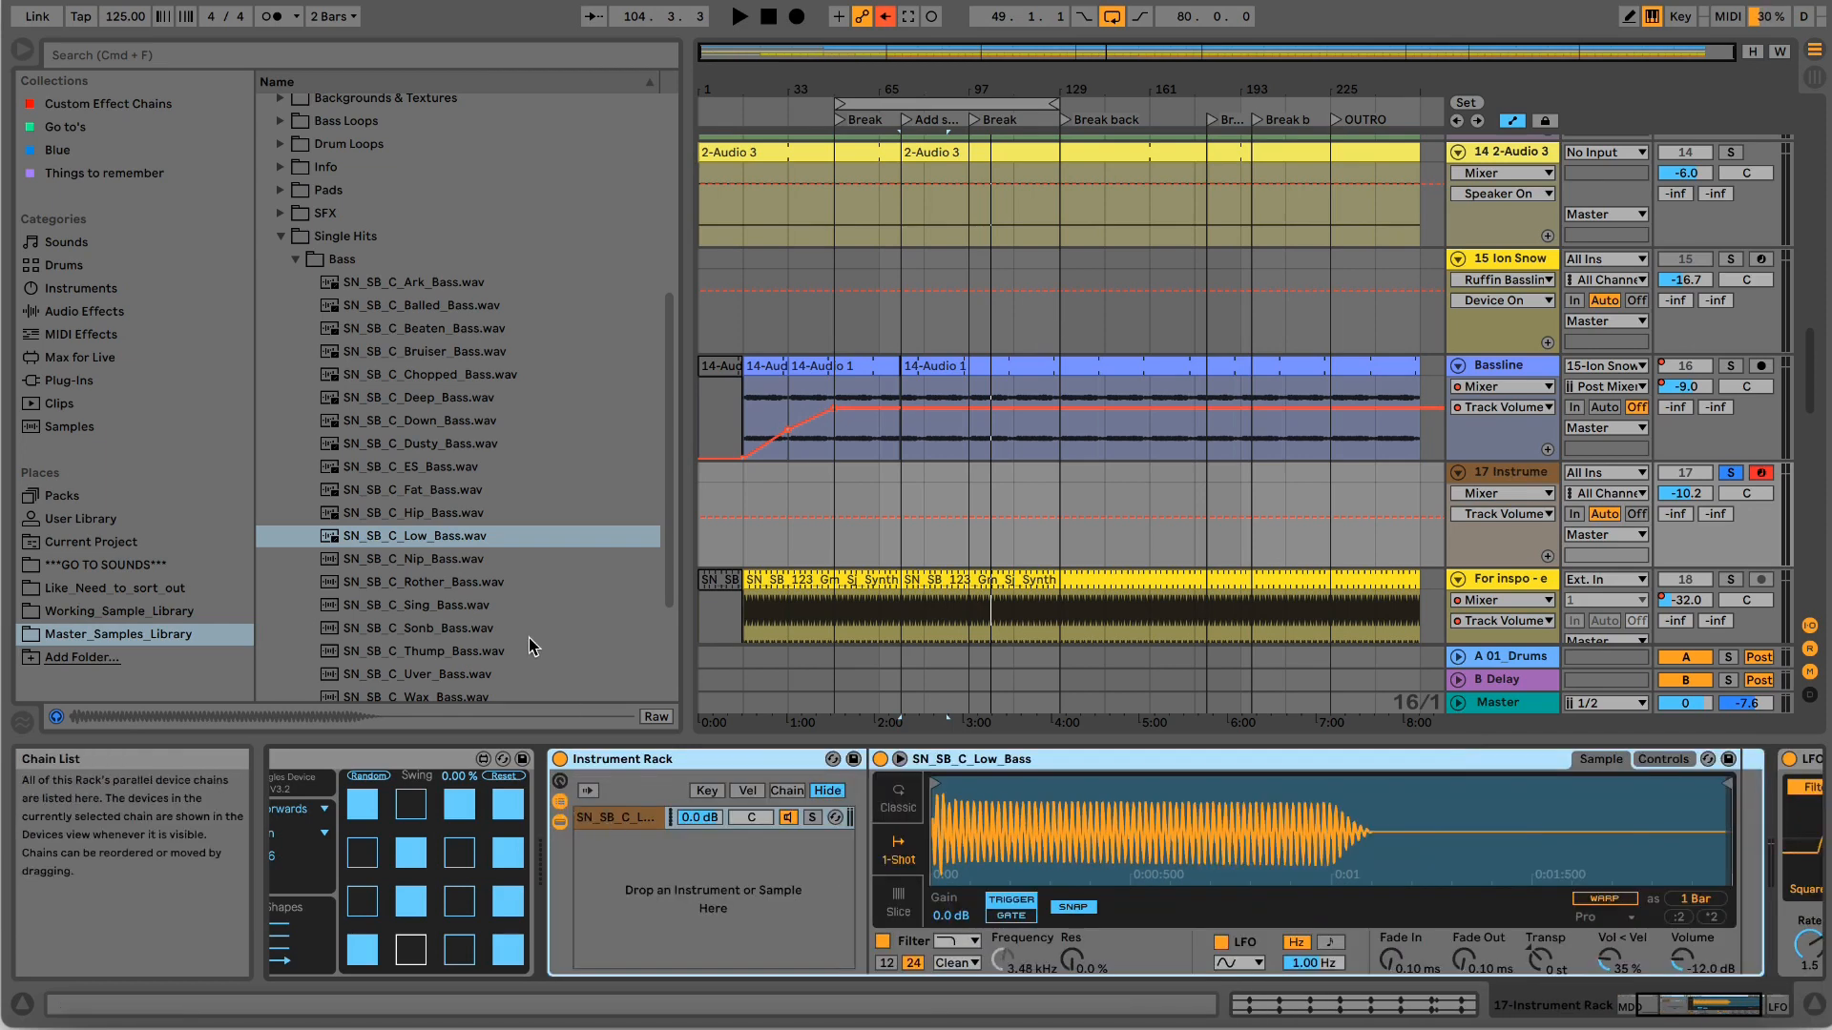
left_click(484, 560)
left_click_drag(455, 565, 635, 894)
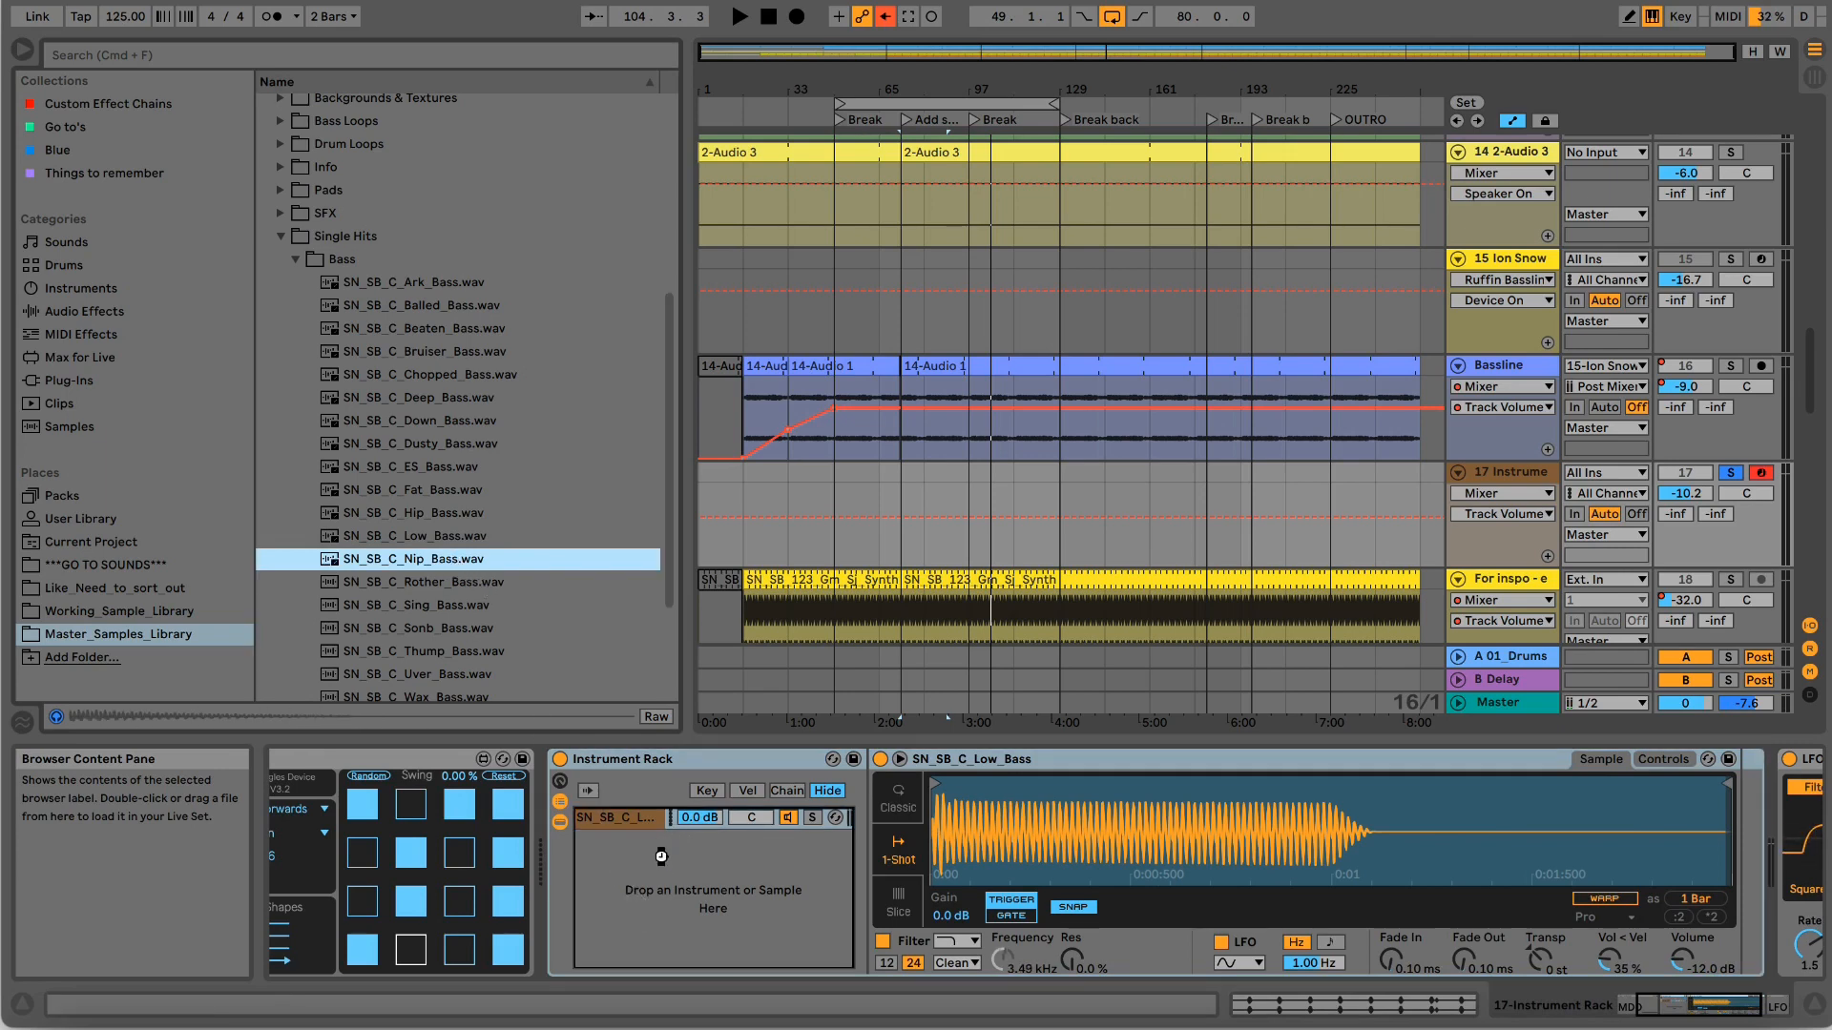
left_click_drag(661, 857, 663, 857)
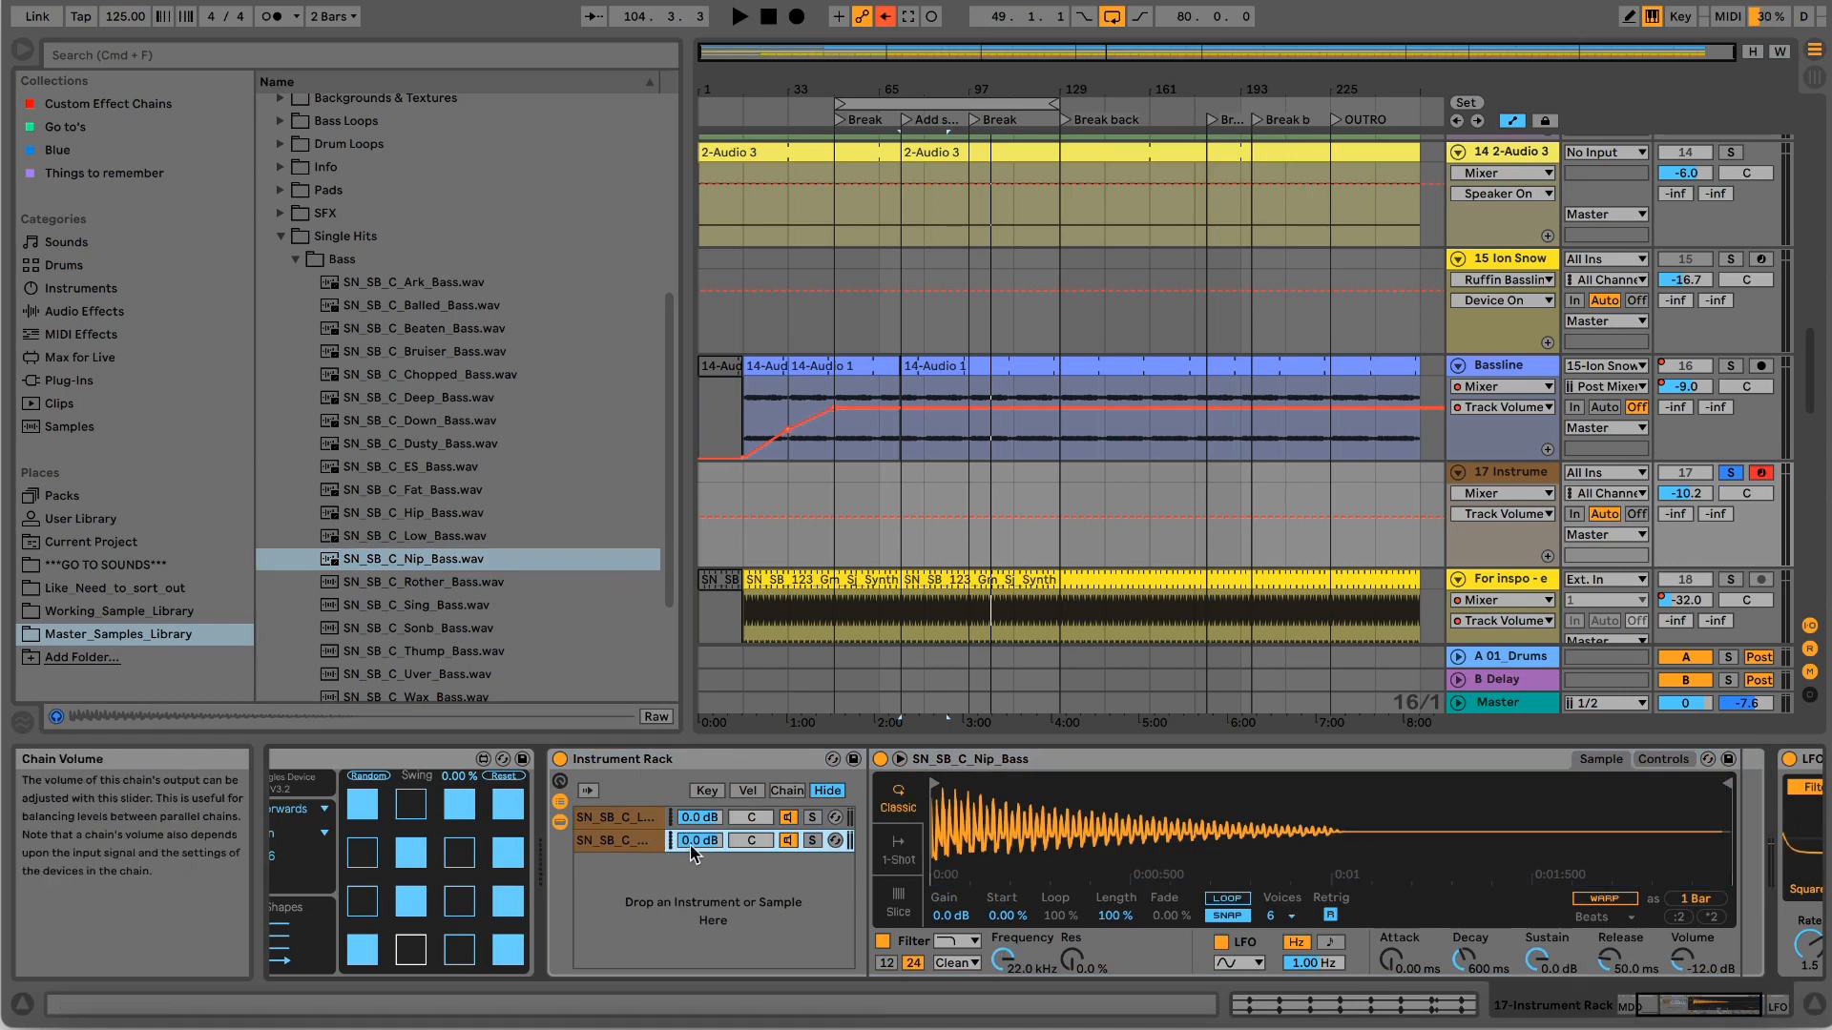
Start playback from bar 73 and set the SN_SB_C_Nip_Bass chain's volume to -14.3 dB.
key("space")
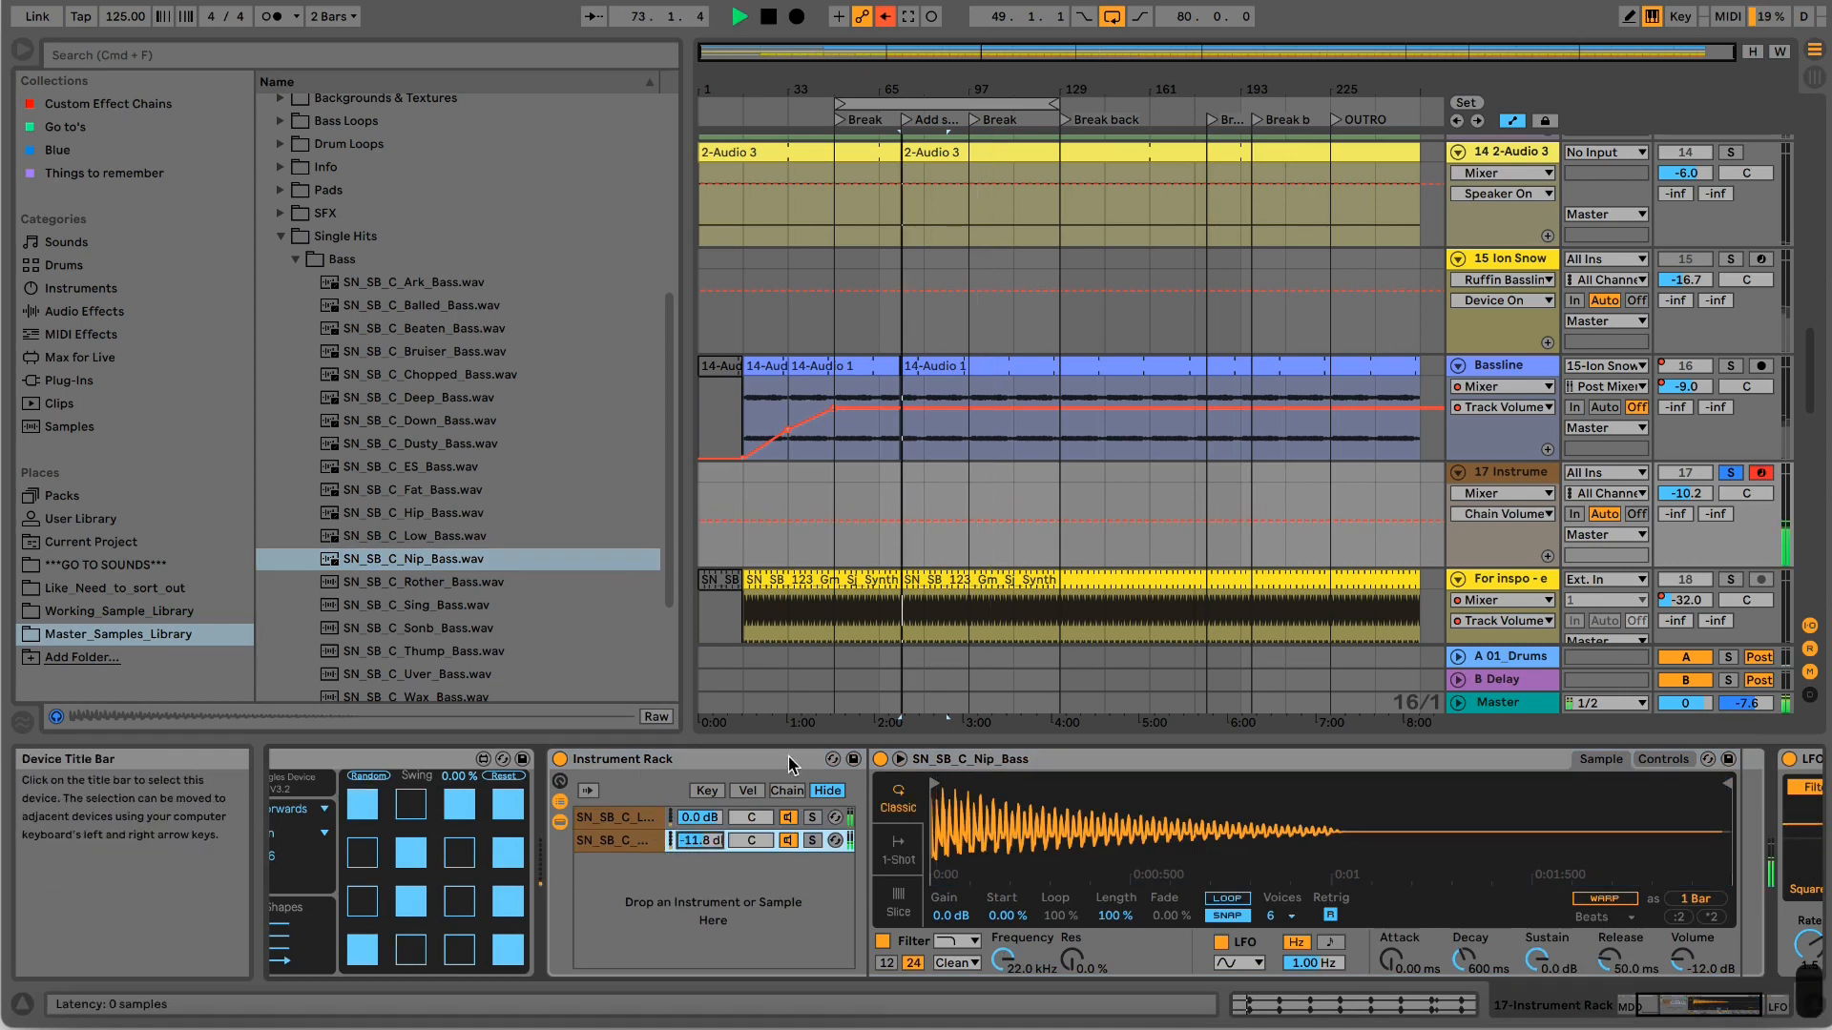
left_click_drag(699, 840, 699, 845)
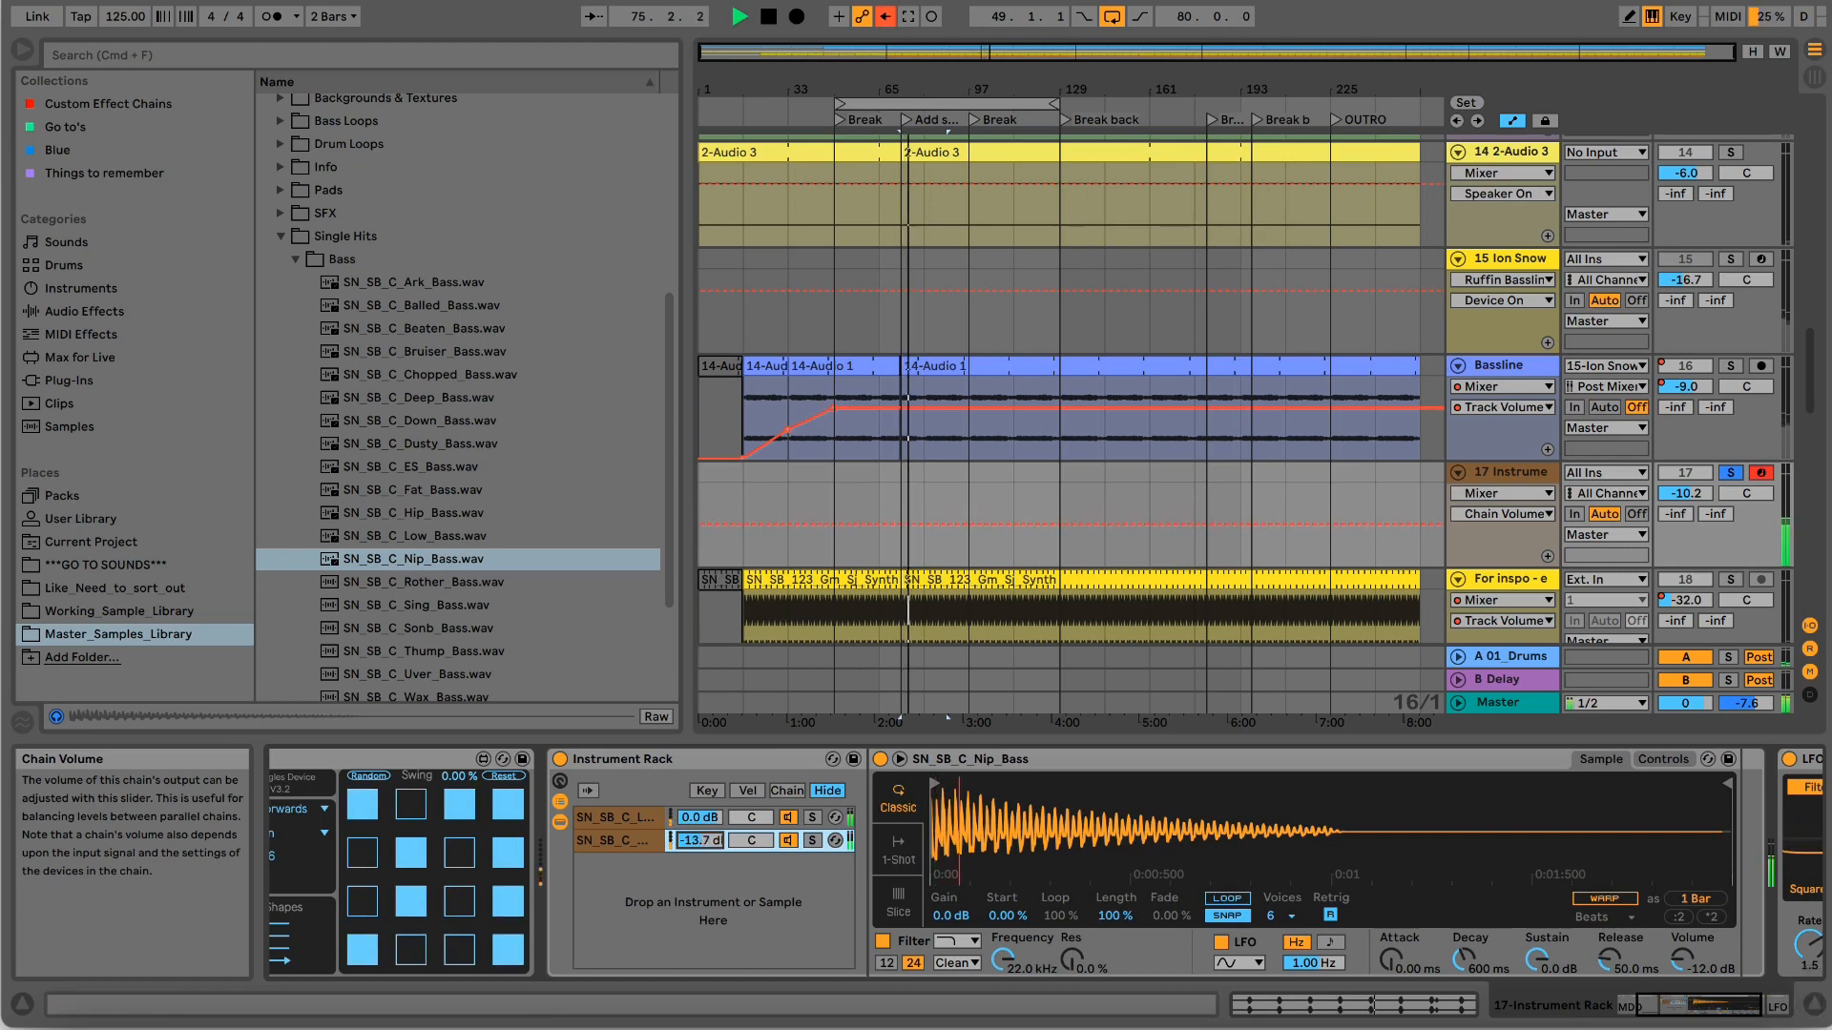
left_click(656, 849)
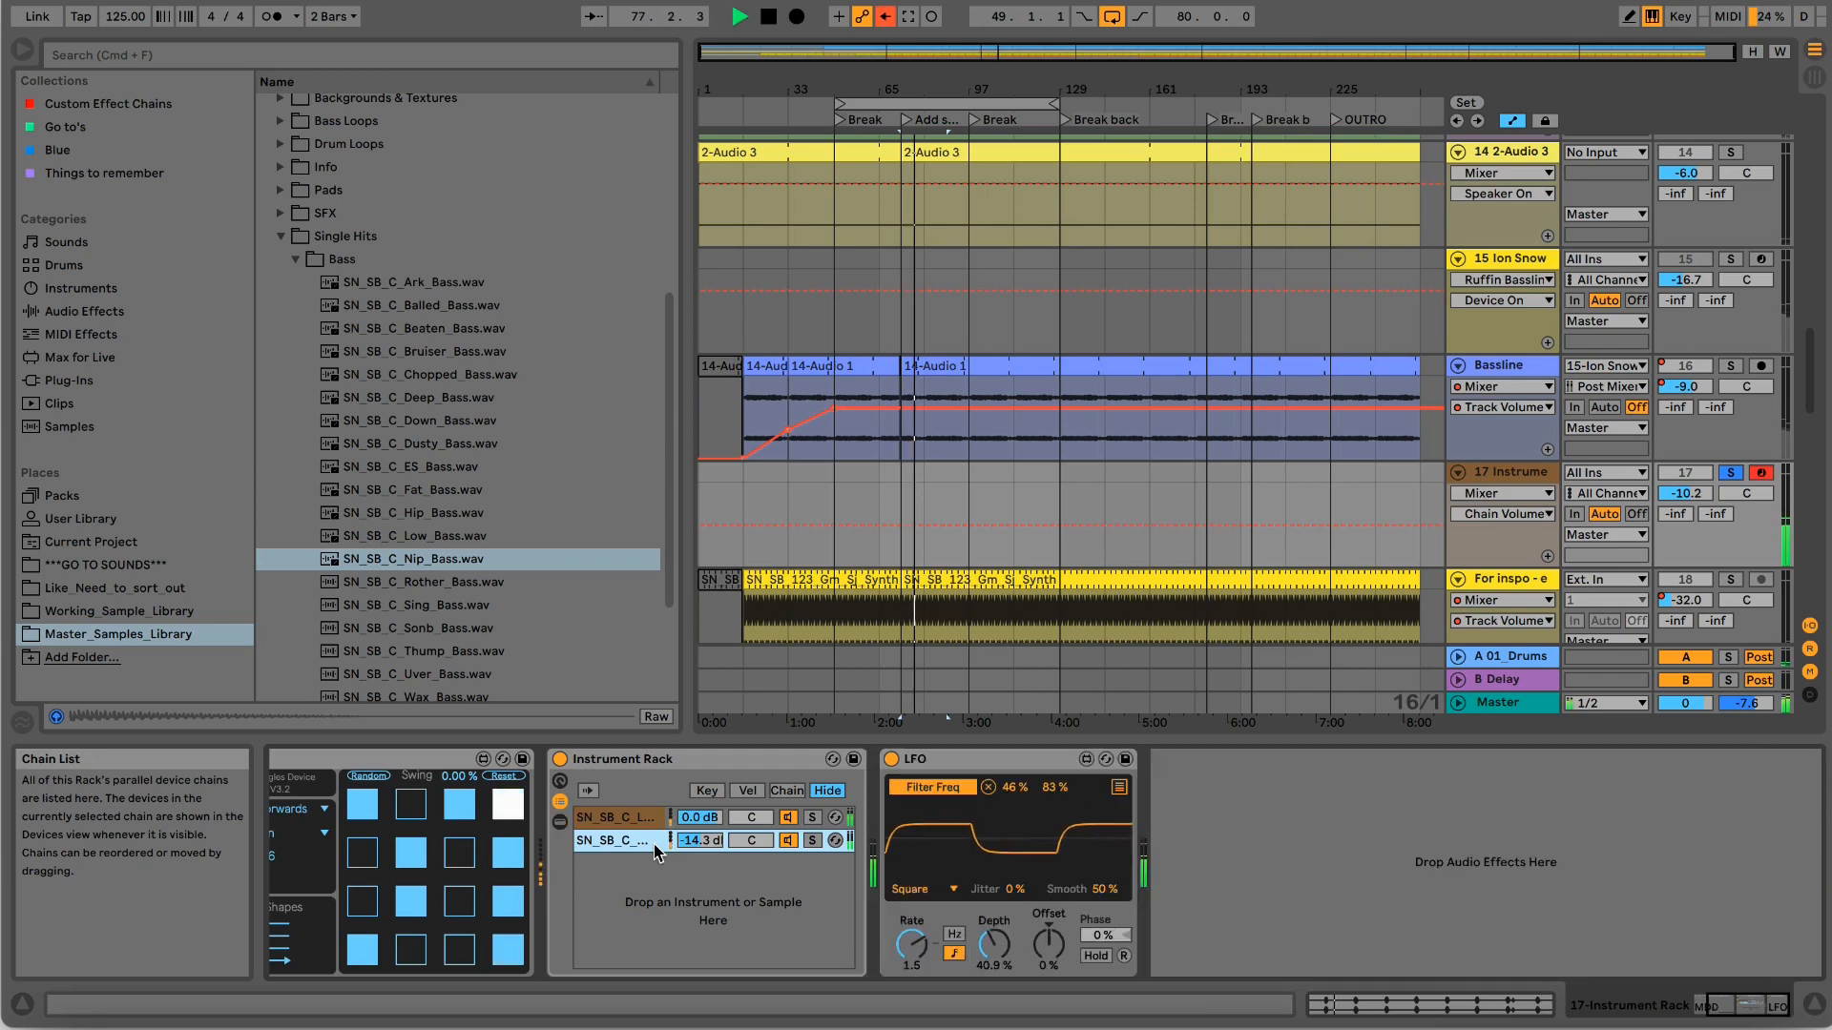
key("Return")
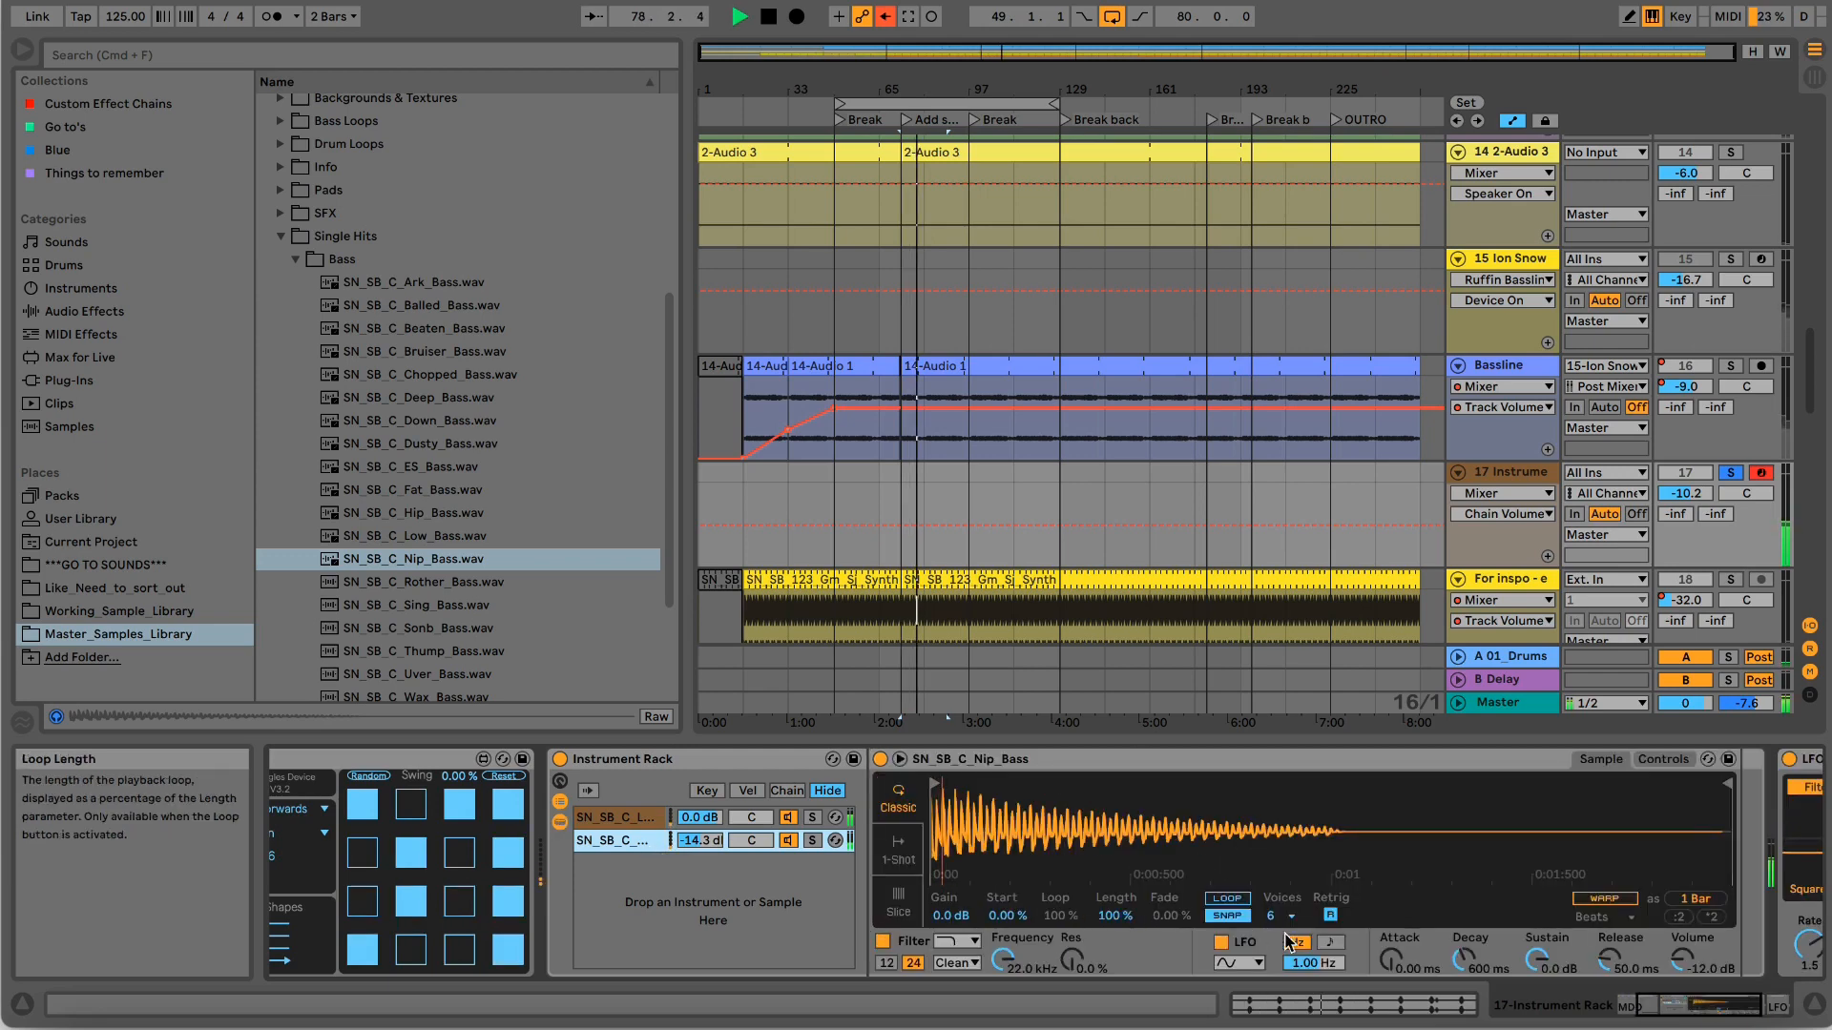
Solo the Nip_Bass chain and set its decay to 1.40 s, release to 42.3 ms, filter resonance to 105 % and chain volume to -10.0 dB.
left_click_drag(1464, 959, 1465, 997)
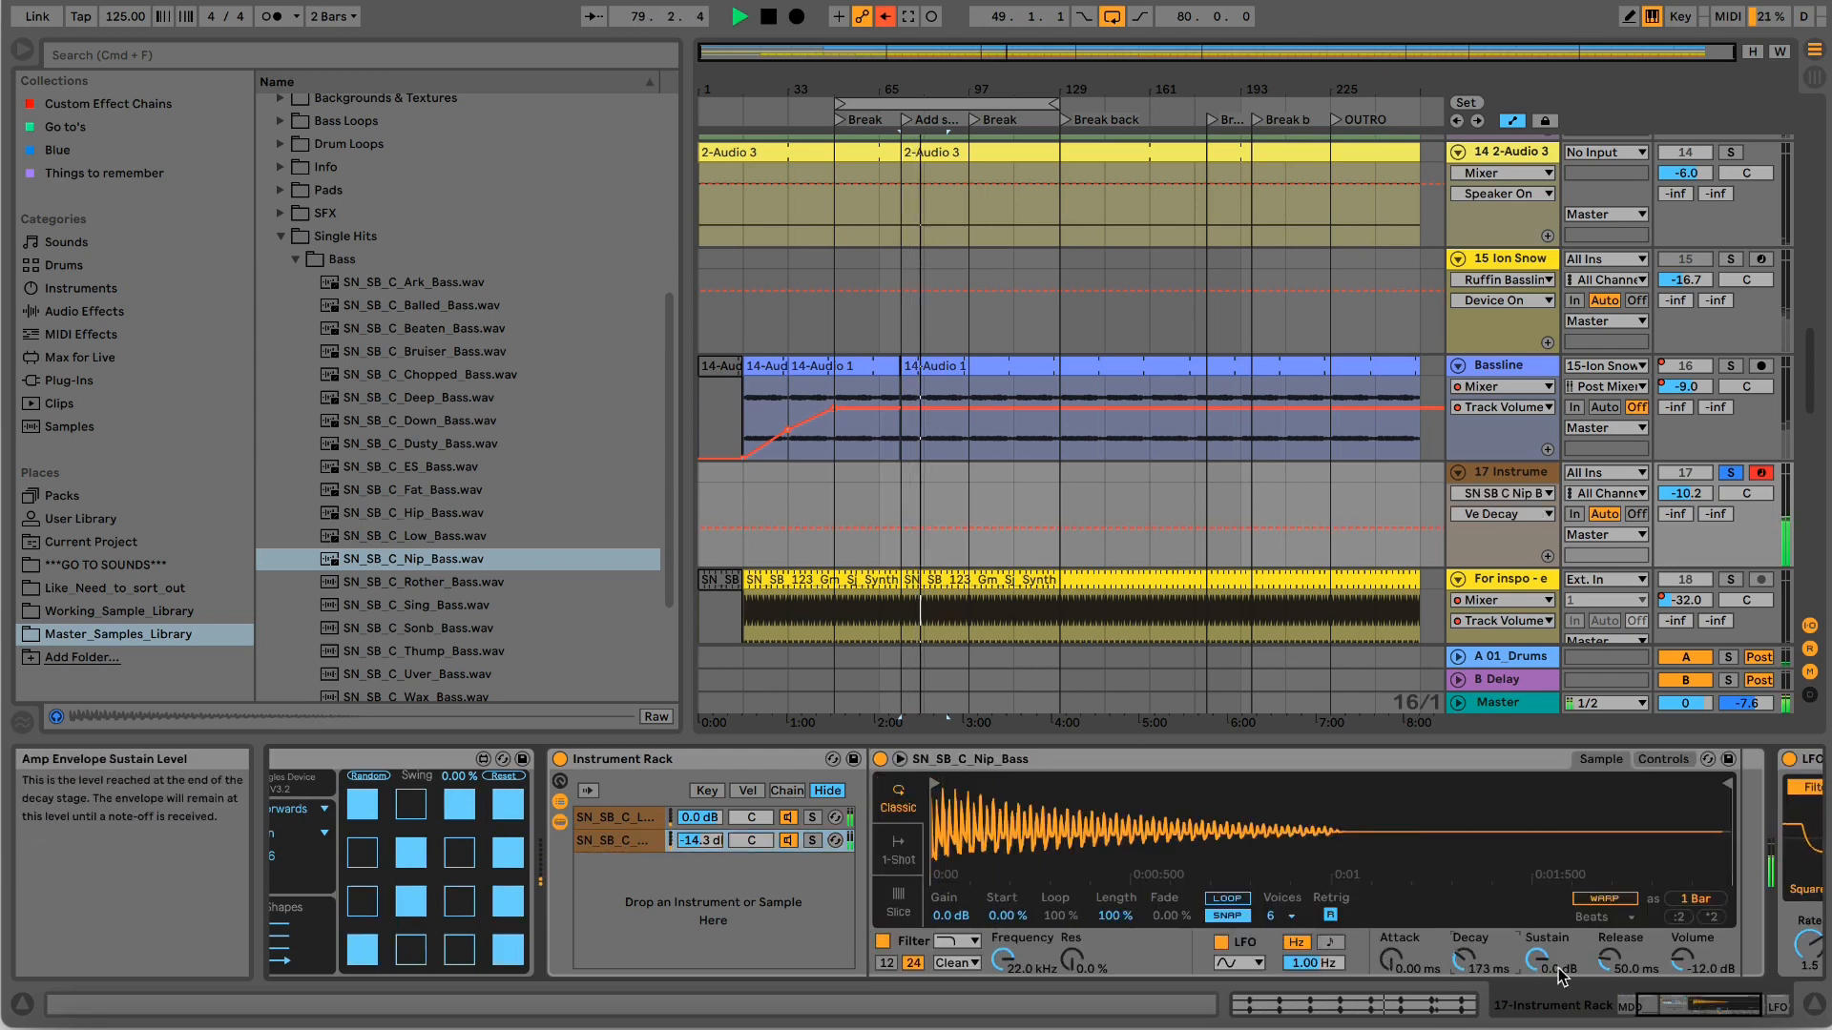
left_click(812, 839)
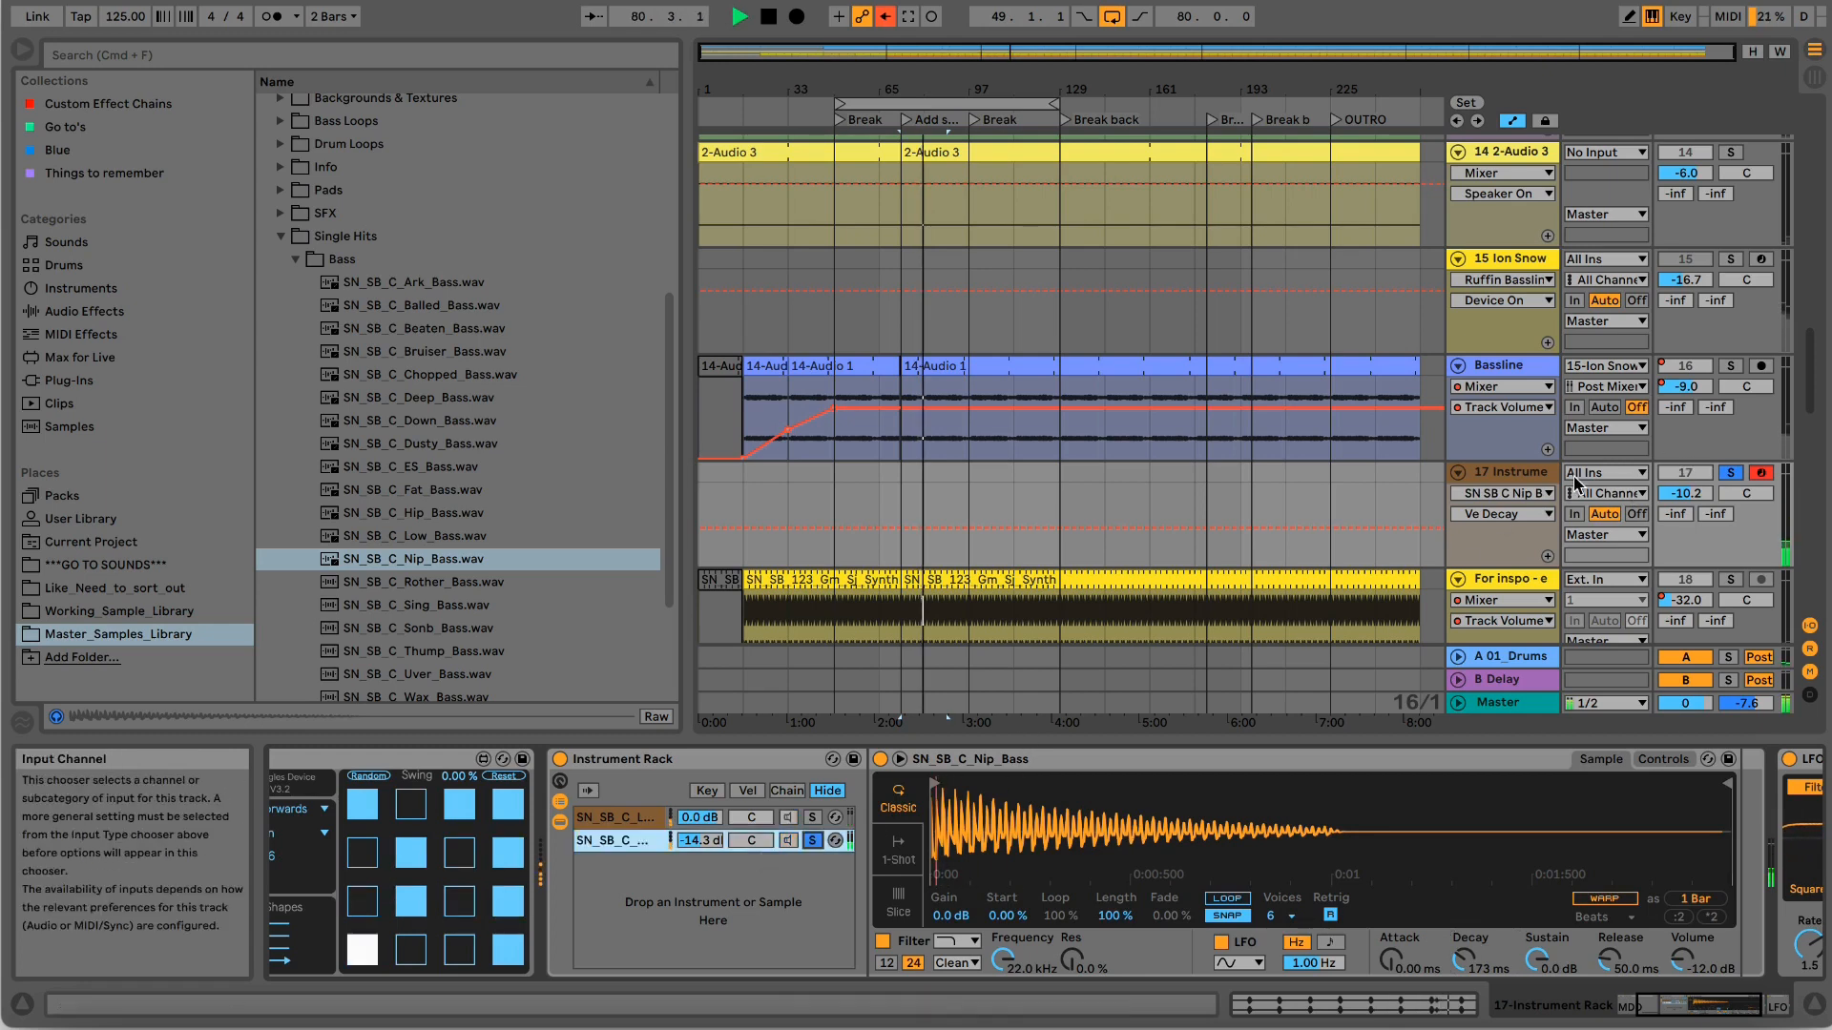
left_click_drag(1610, 959, 1609, 906)
left_click_drag(1457, 943, 1457, 916)
left_click_drag(1073, 959, 1073, 945)
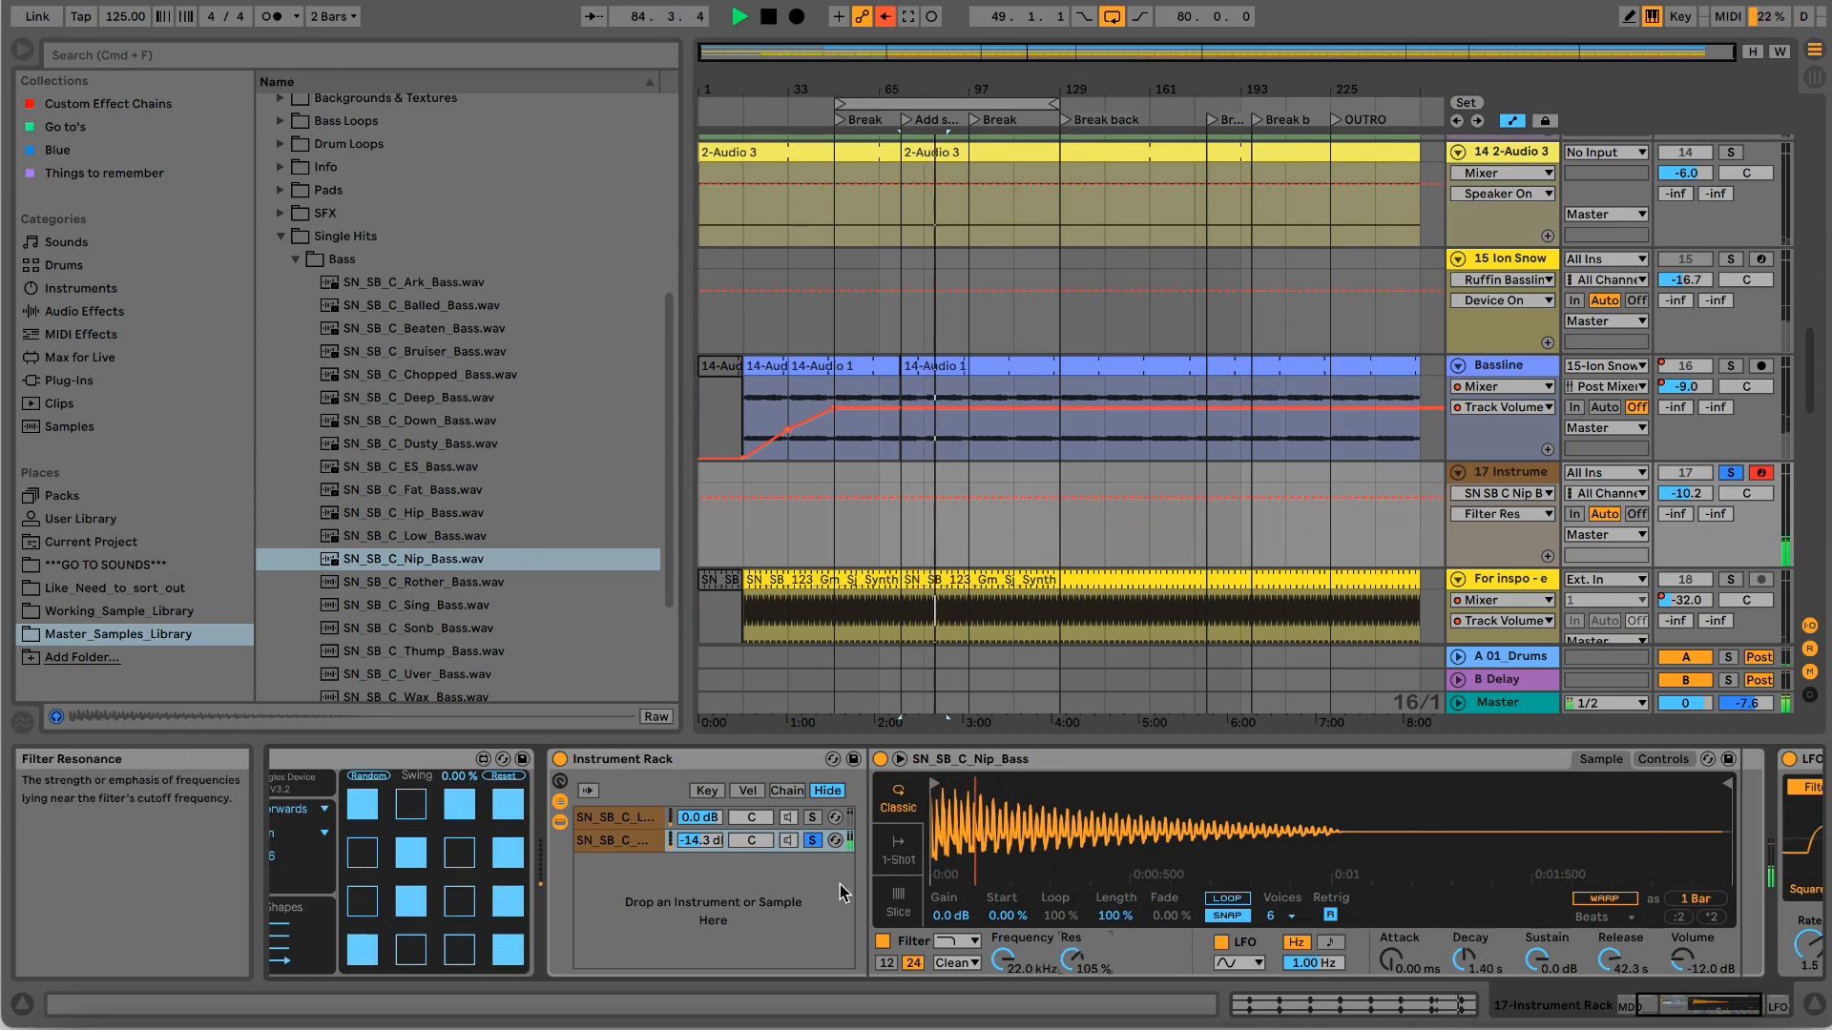
left_click_drag(699, 839, 699, 811)
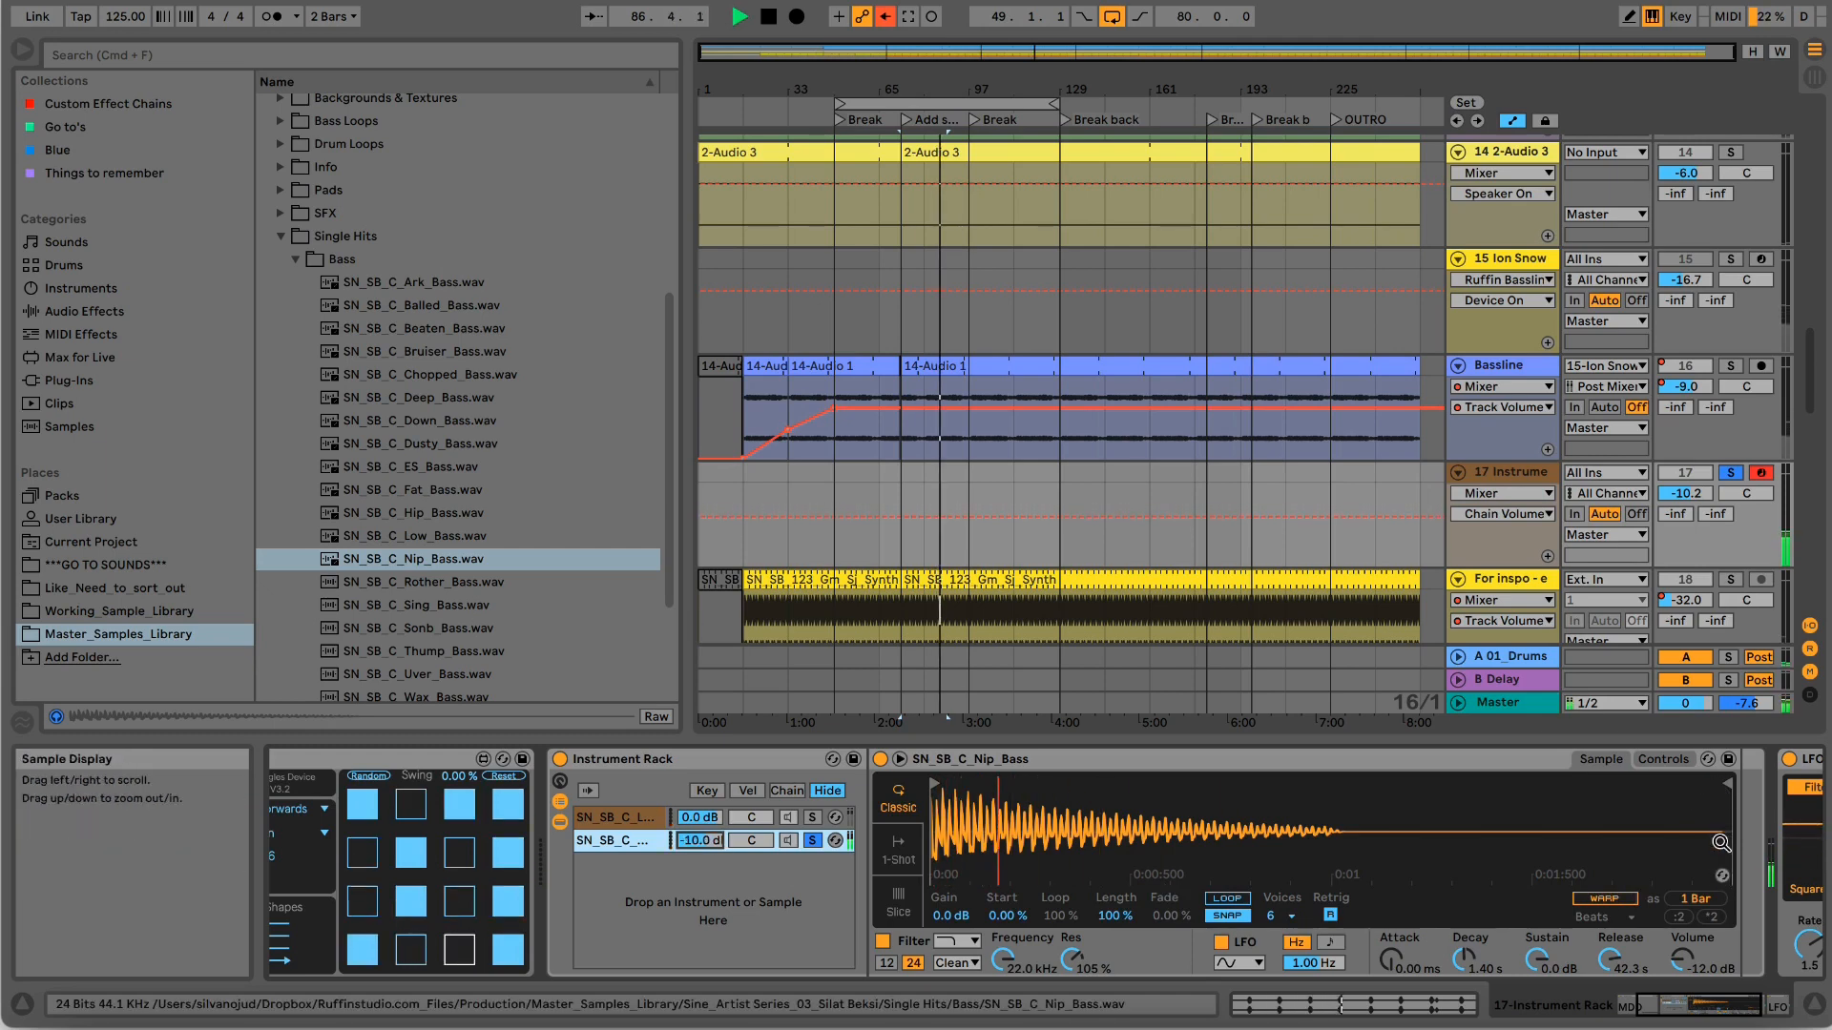
Hot-swap the second chain's sample to SN_SB_C_Rother_Bass.wav, and to SN_SB_C_Sing_Bass.wav.
left_click(1722, 875)
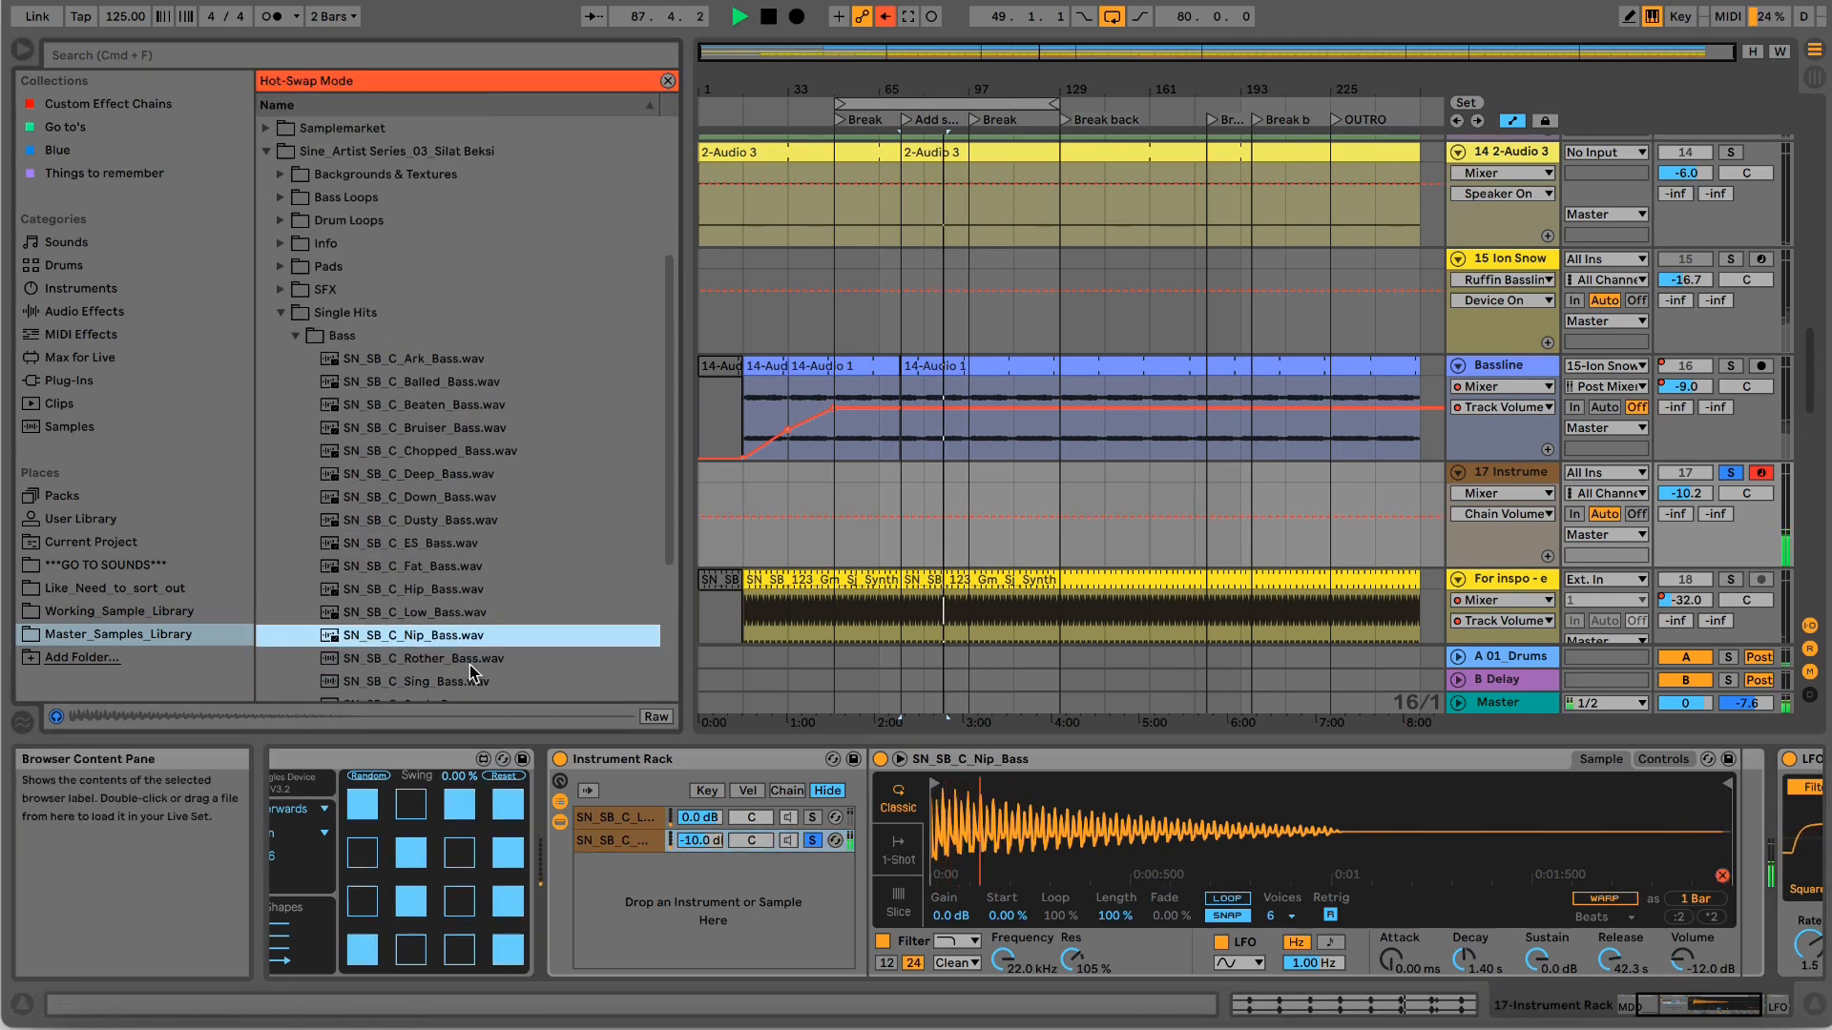
left_click(470, 661)
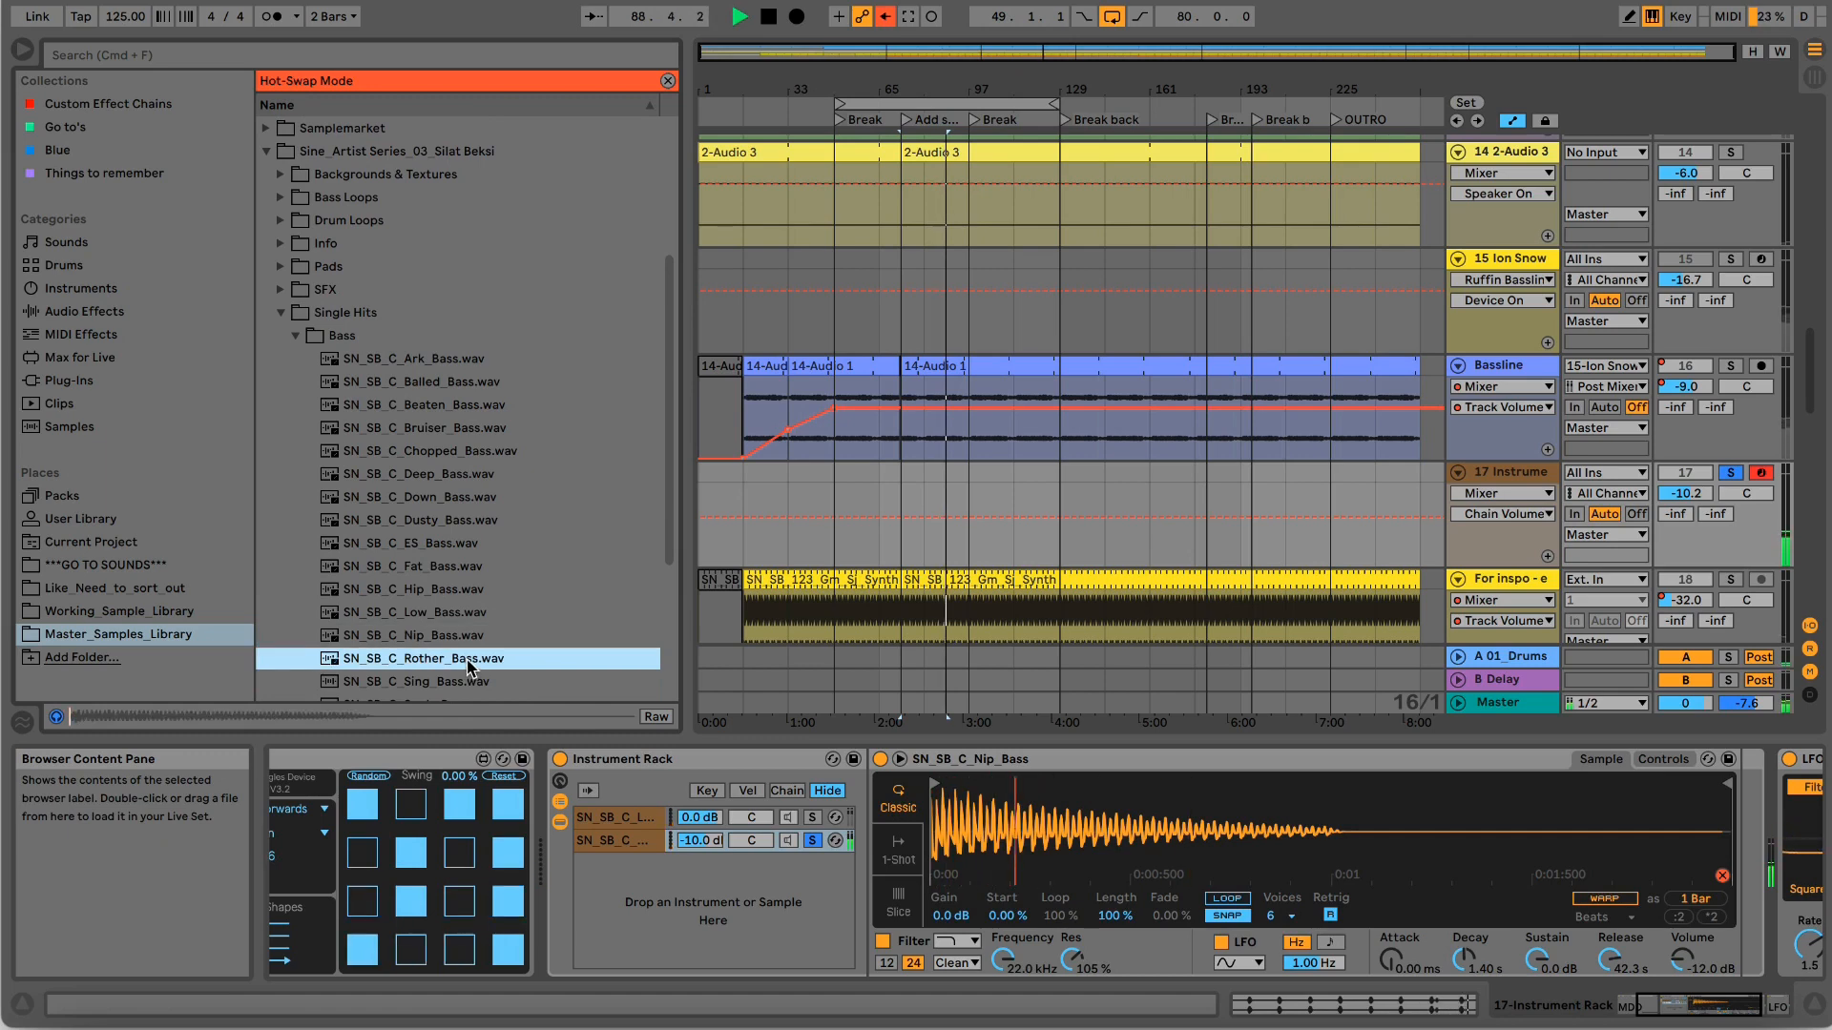
double_click(470, 658)
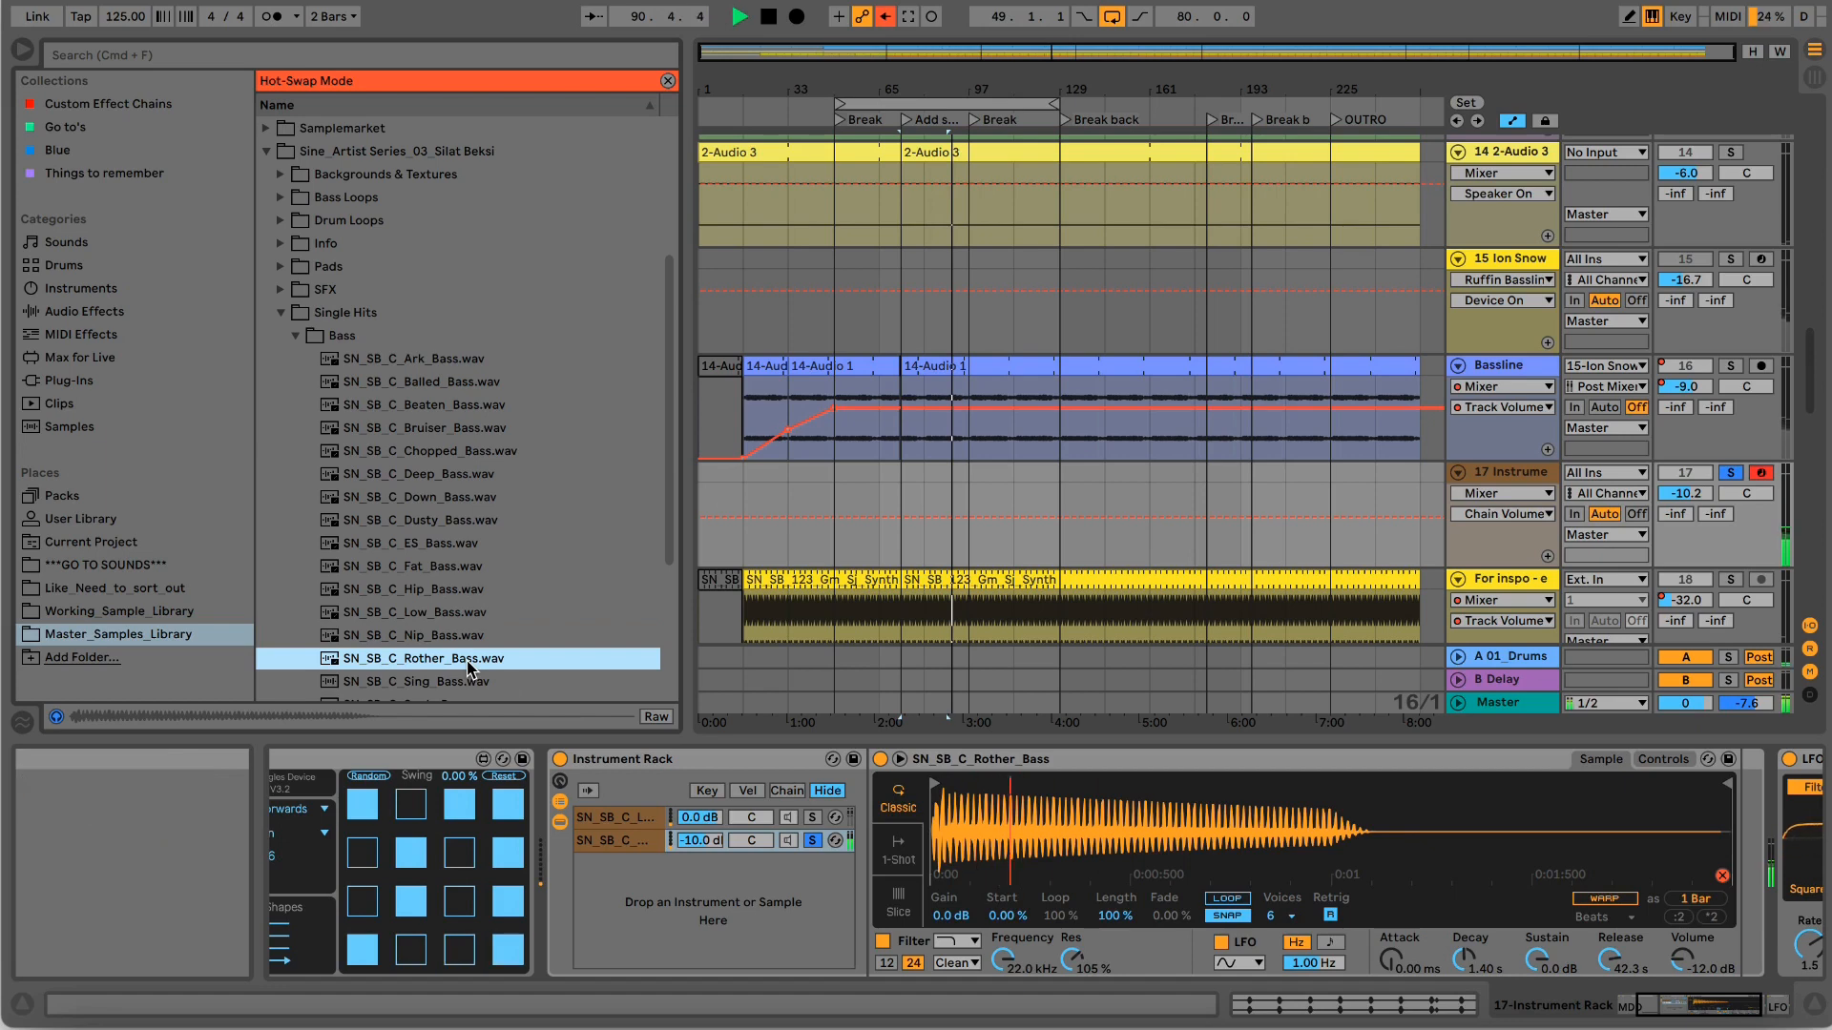
double_click(491, 683)
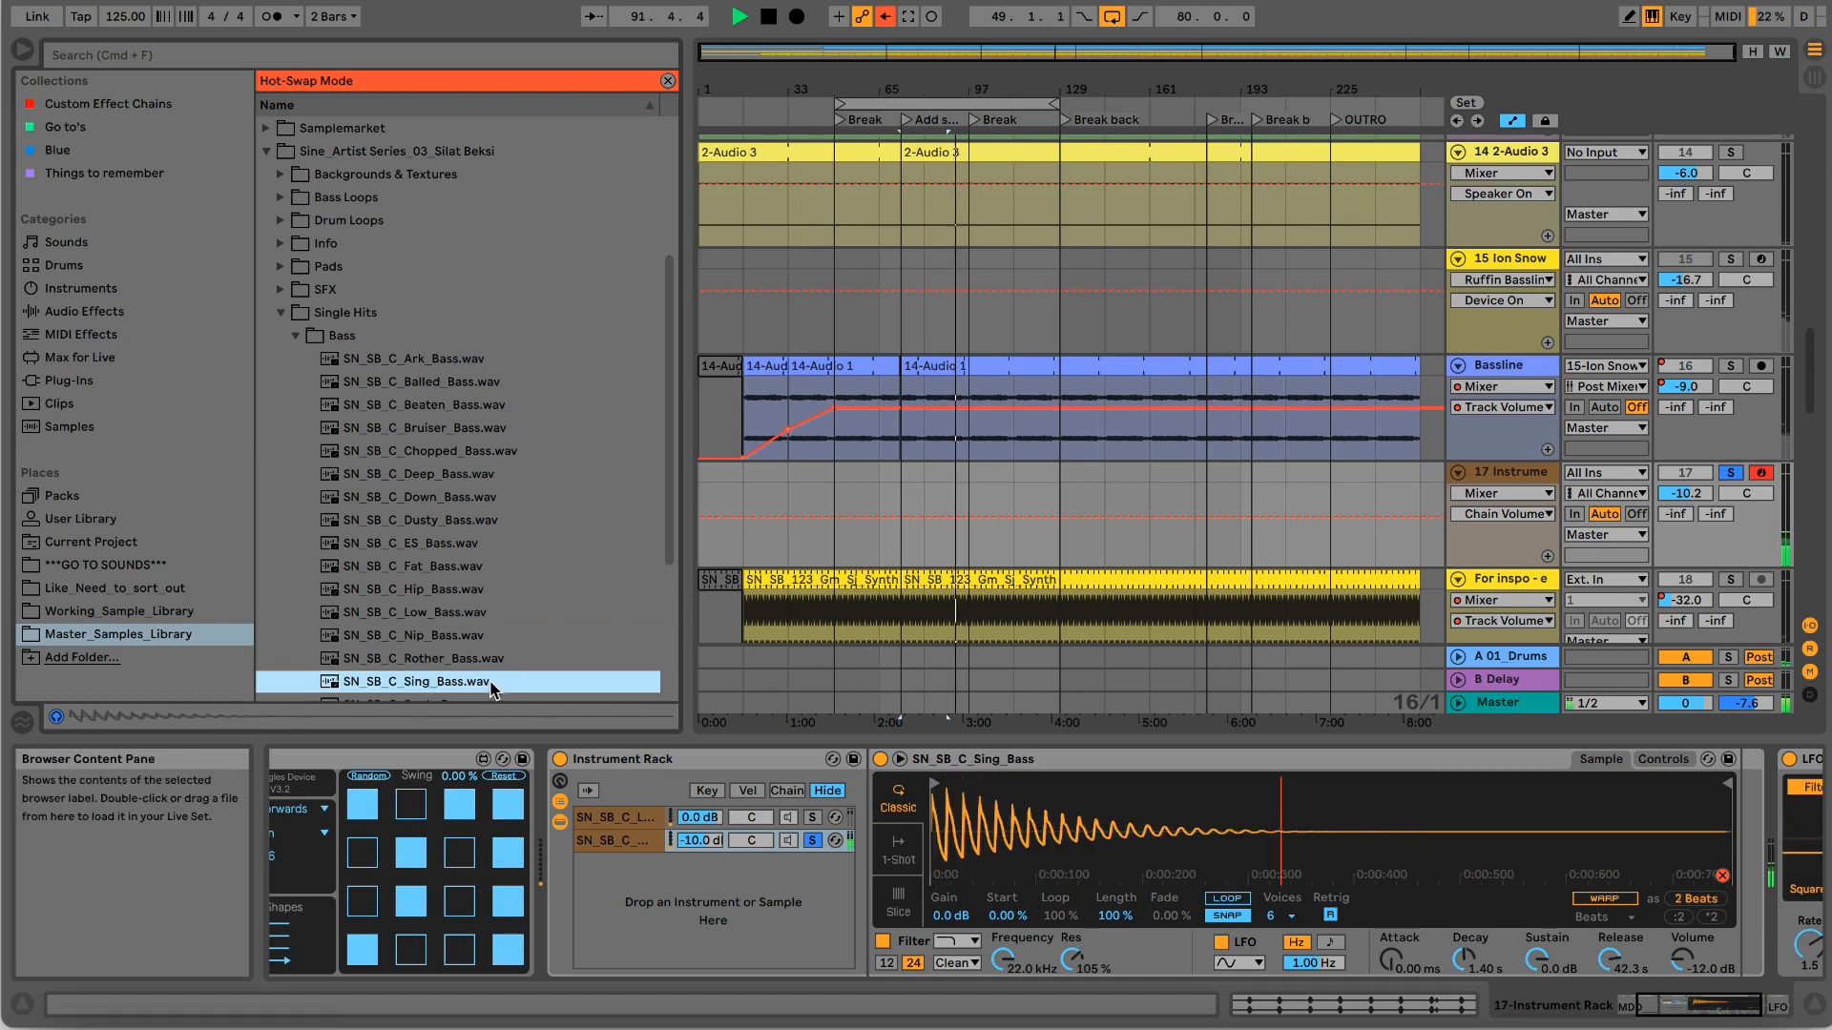
scroll(492, 683, "down", 3)
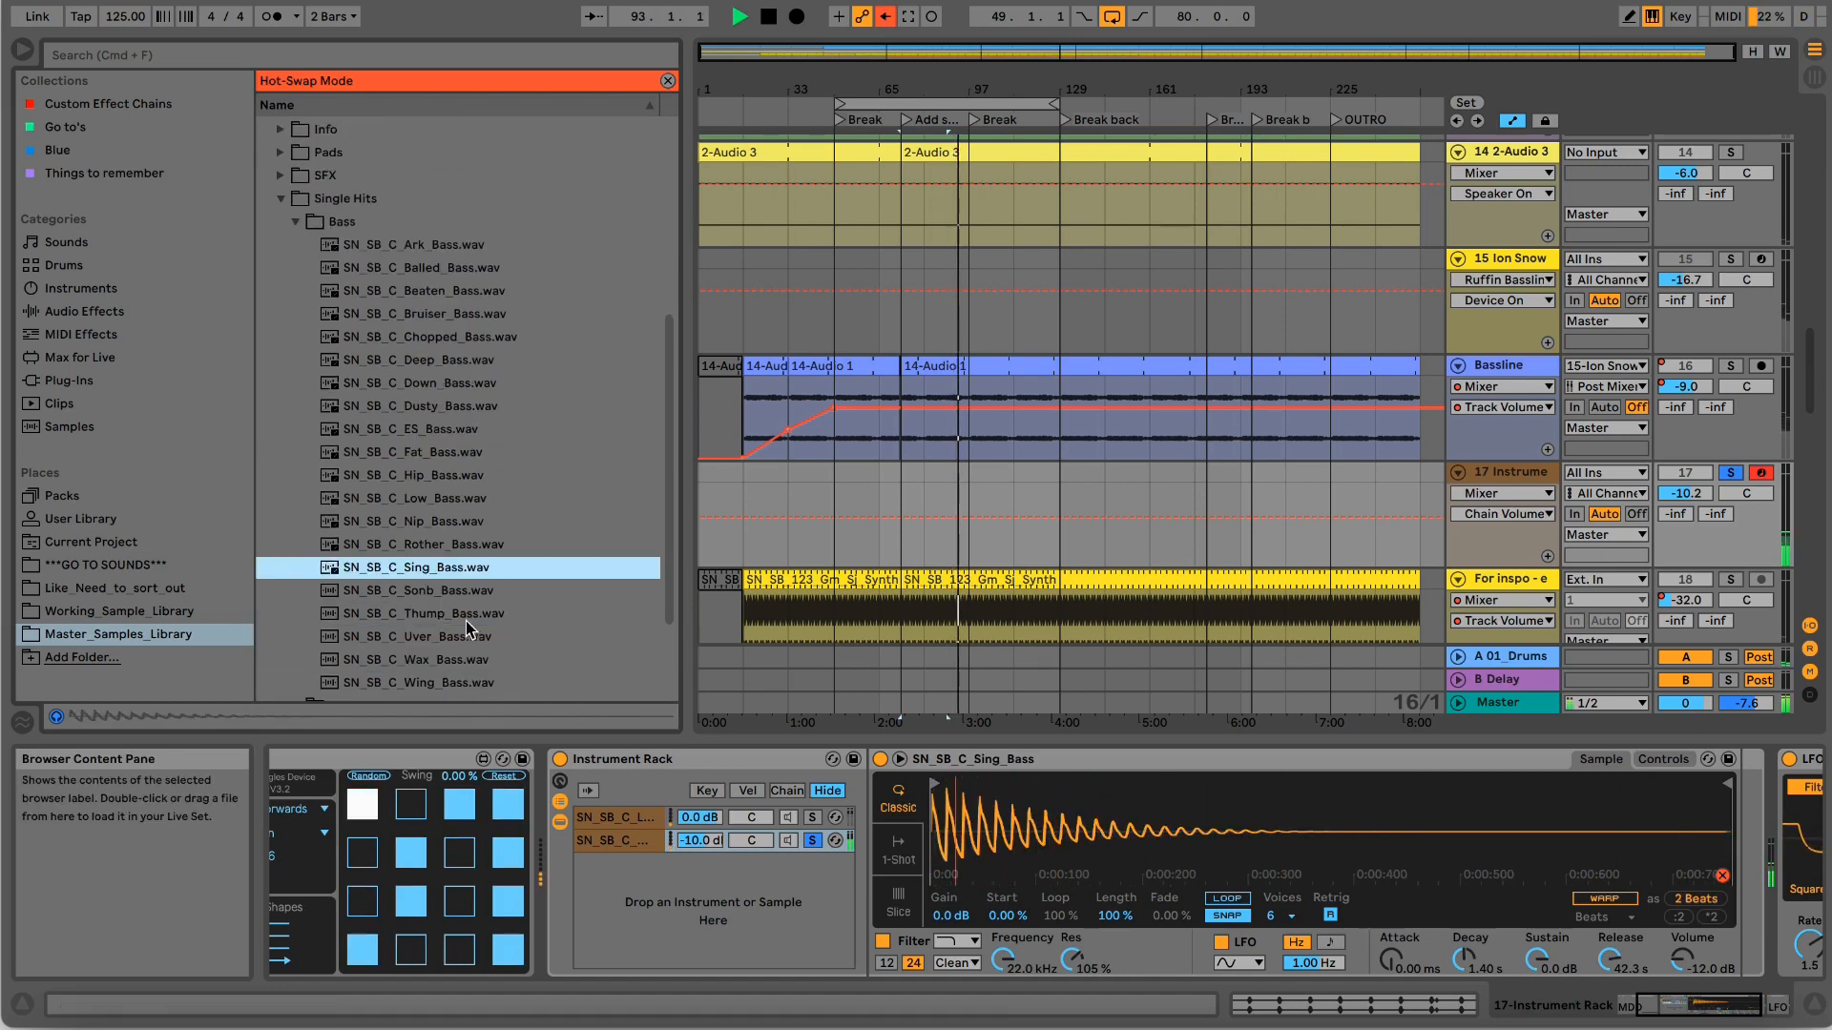
Unsolo the Sing_Bass chain, compare the bassline with it muted and unmuted, and set its chain volume to -24.0 dB.
left_click(814, 837)
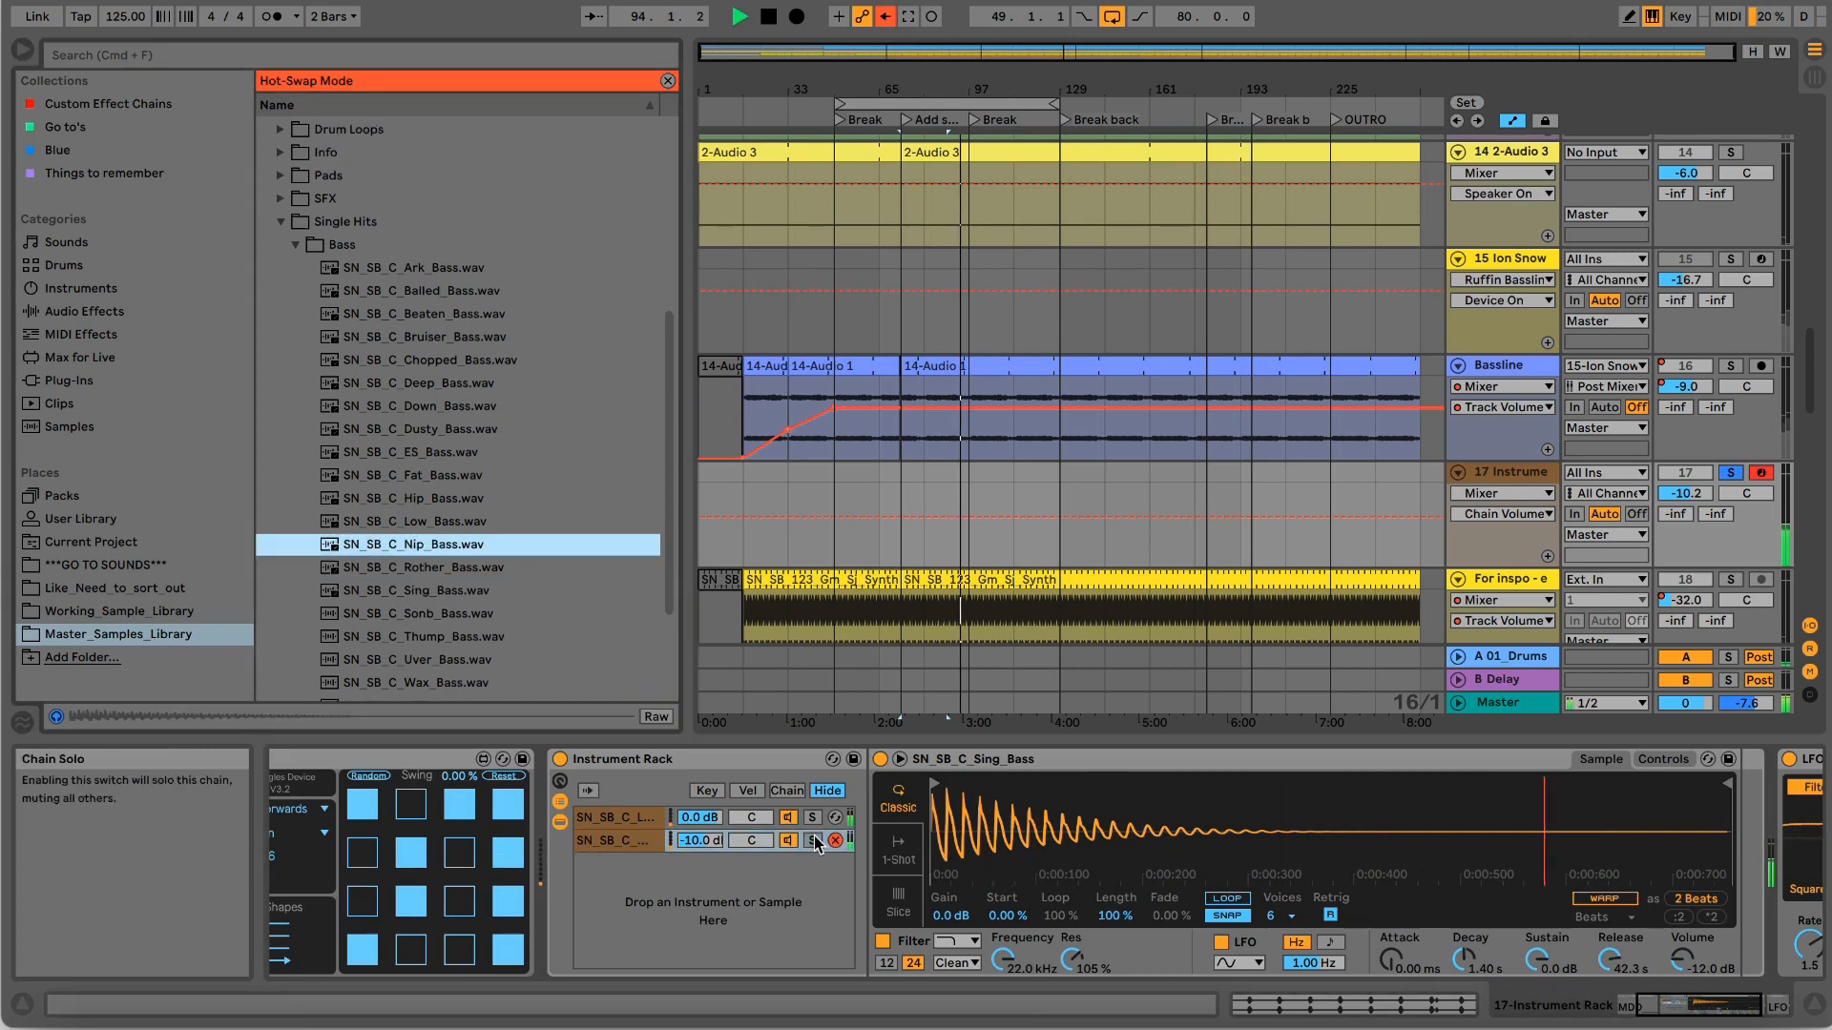
left_click_drag(700, 840, 701, 851)
left_click(789, 841)
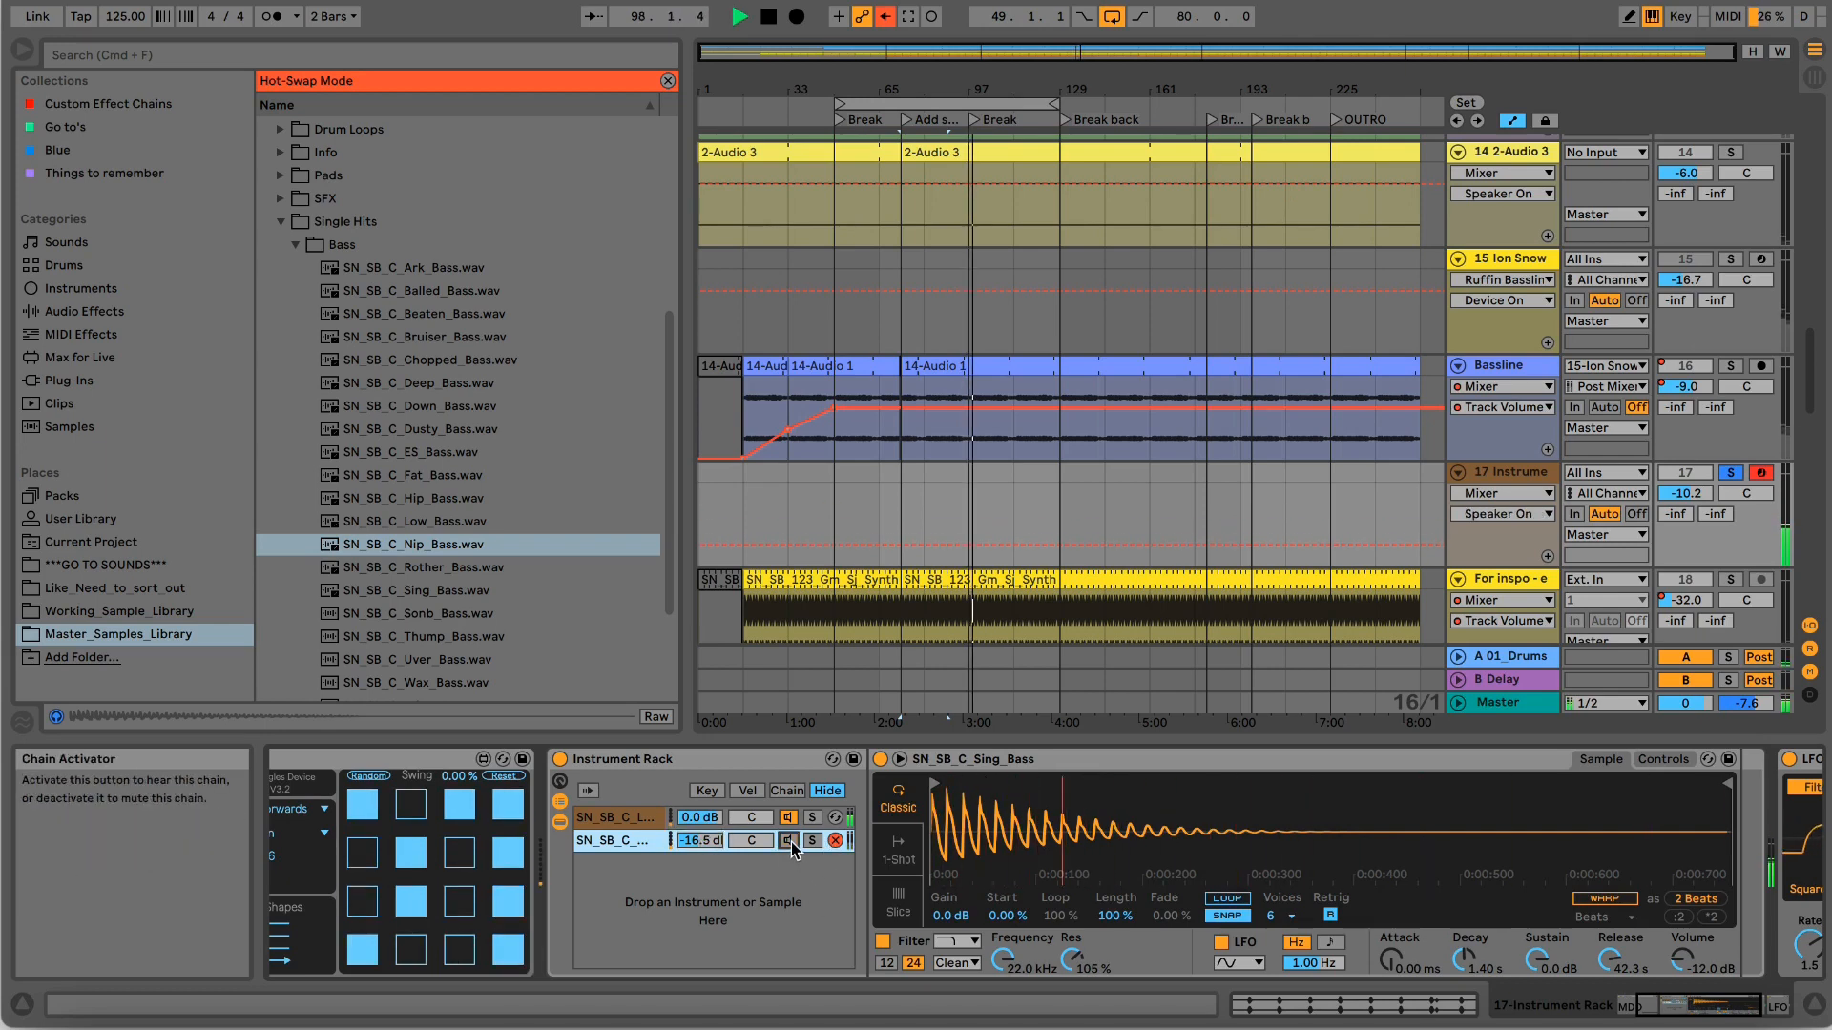
left_click(791, 841)
left_click_drag(706, 841, 717, 846)
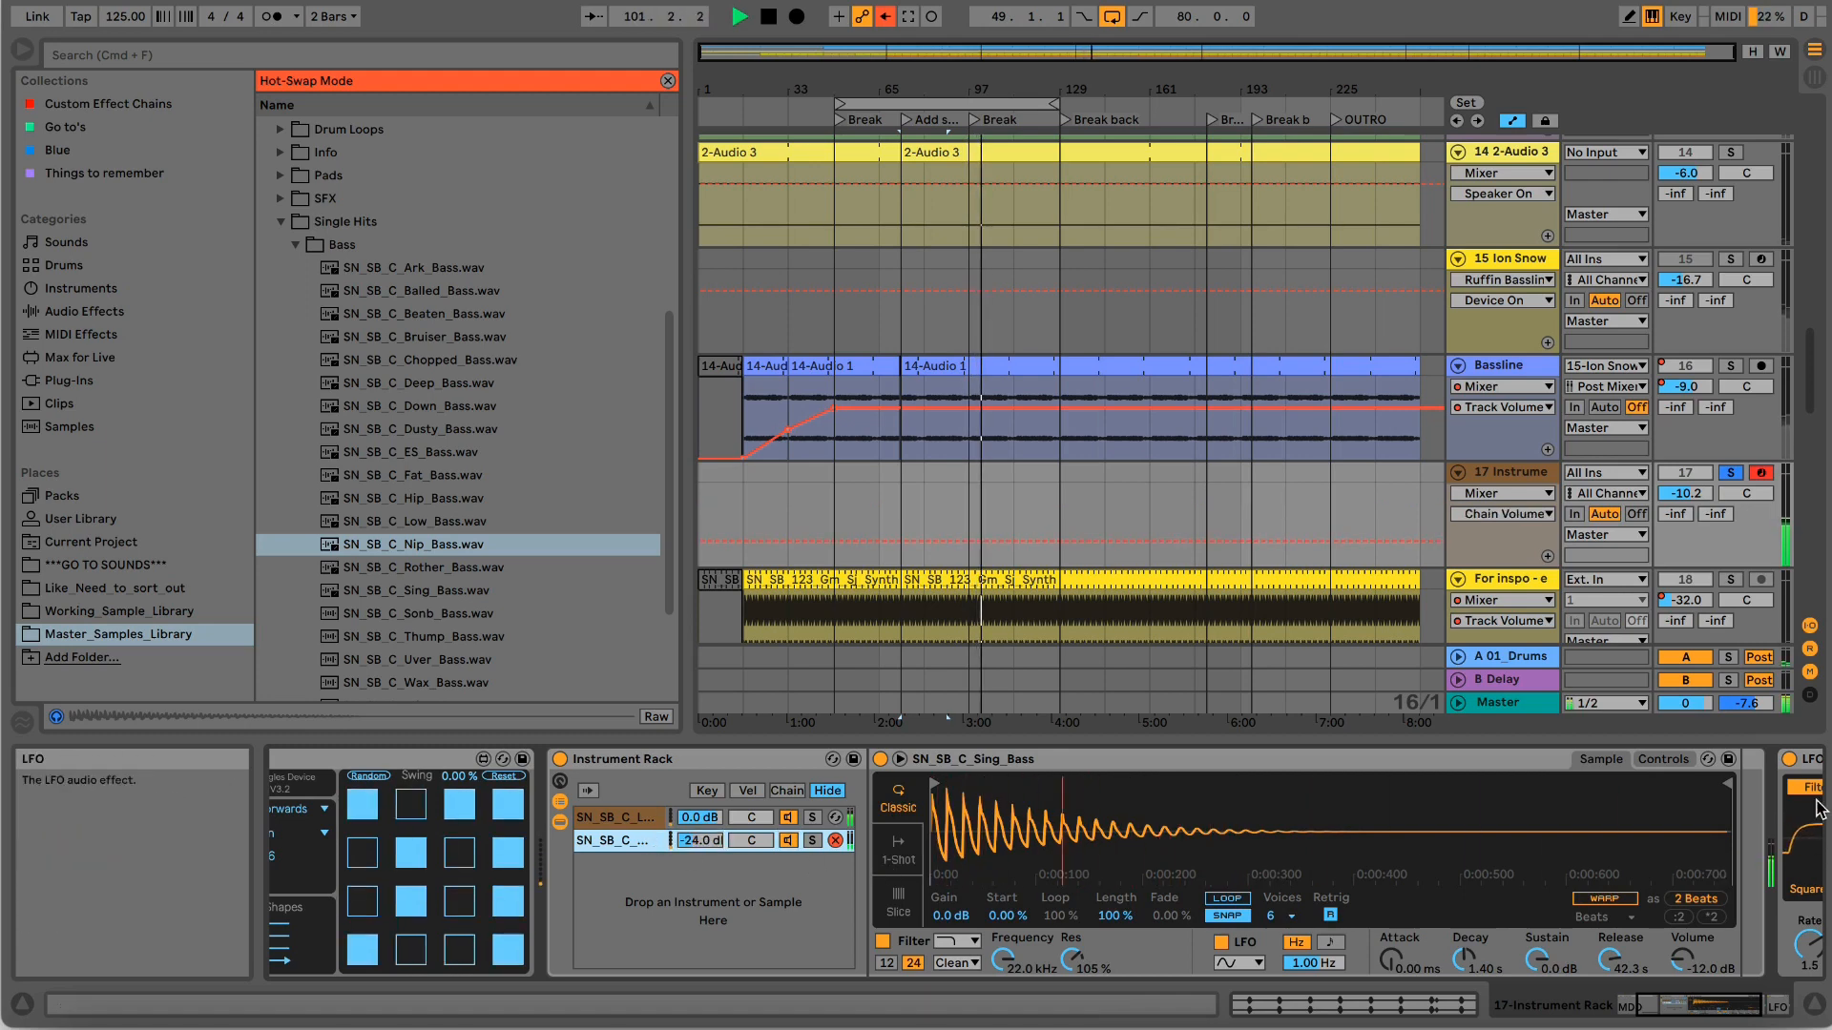
Map the LFO to the Sing_Bass chain's filter frequency with a 33 % to 41 % range, and set the chain volume to -25.0 dB.
left_click(1712, 1006)
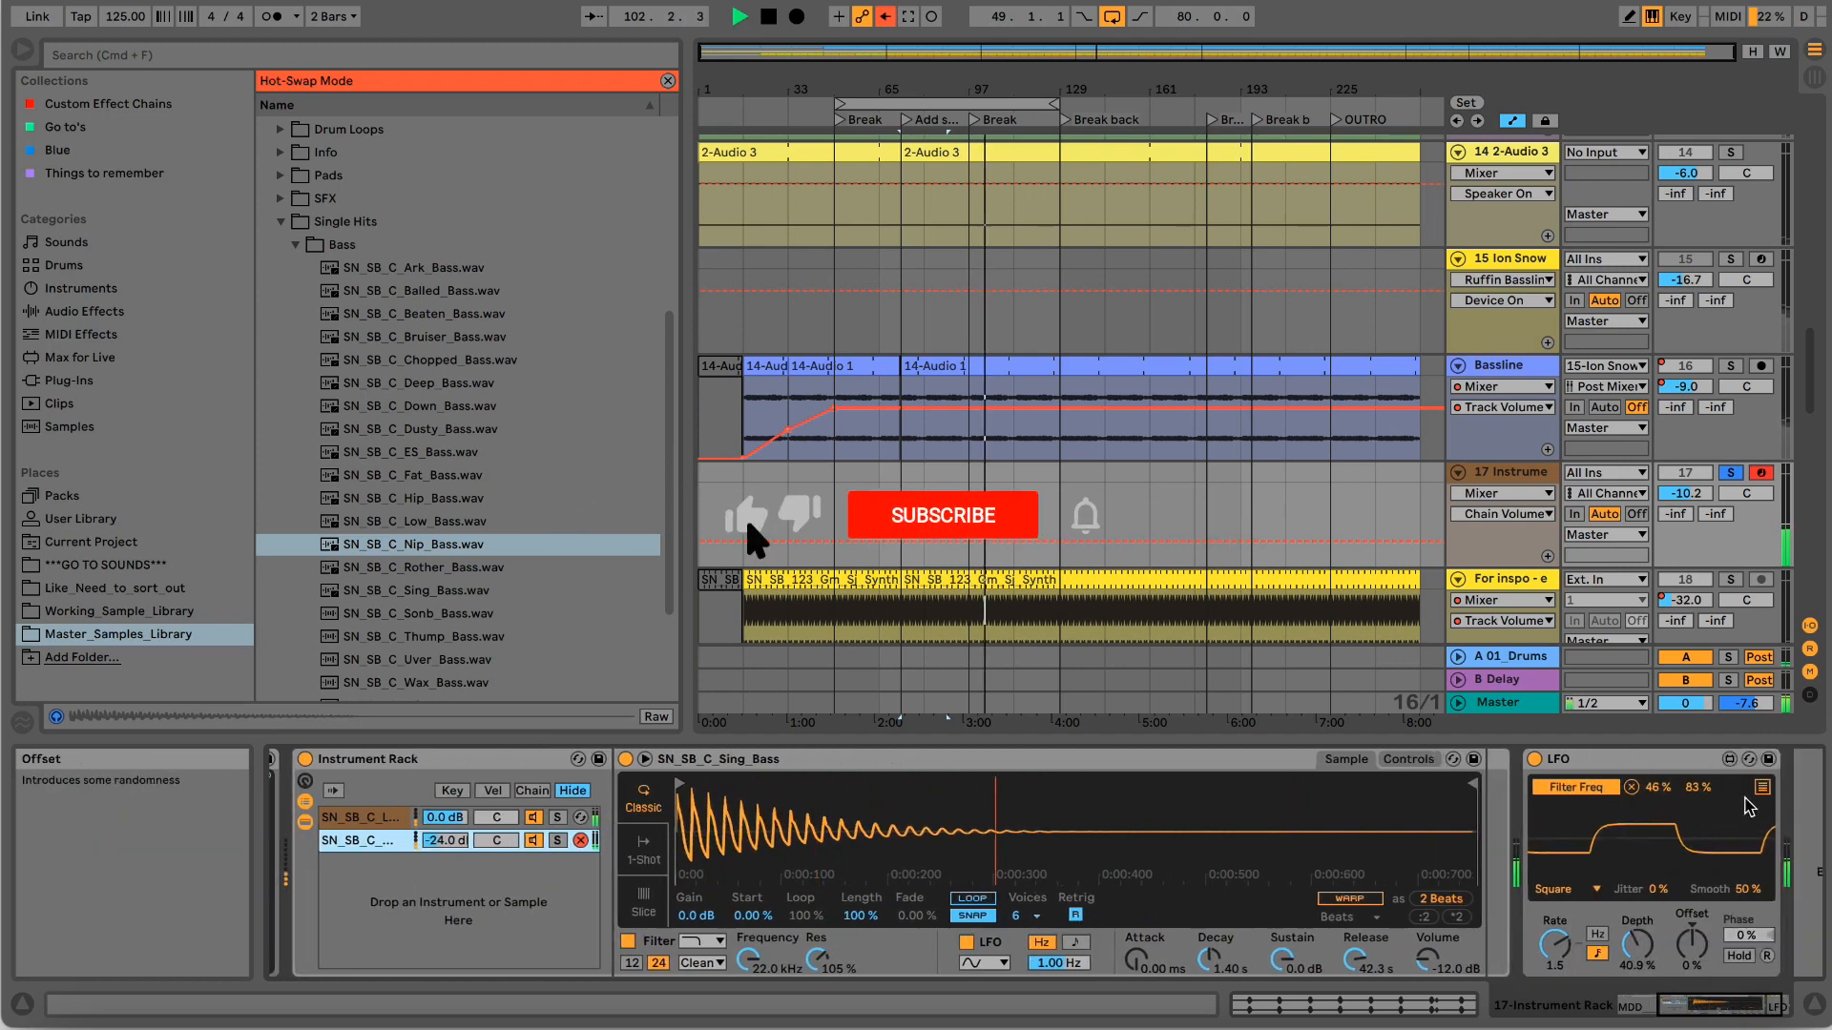
left_click(1576, 806)
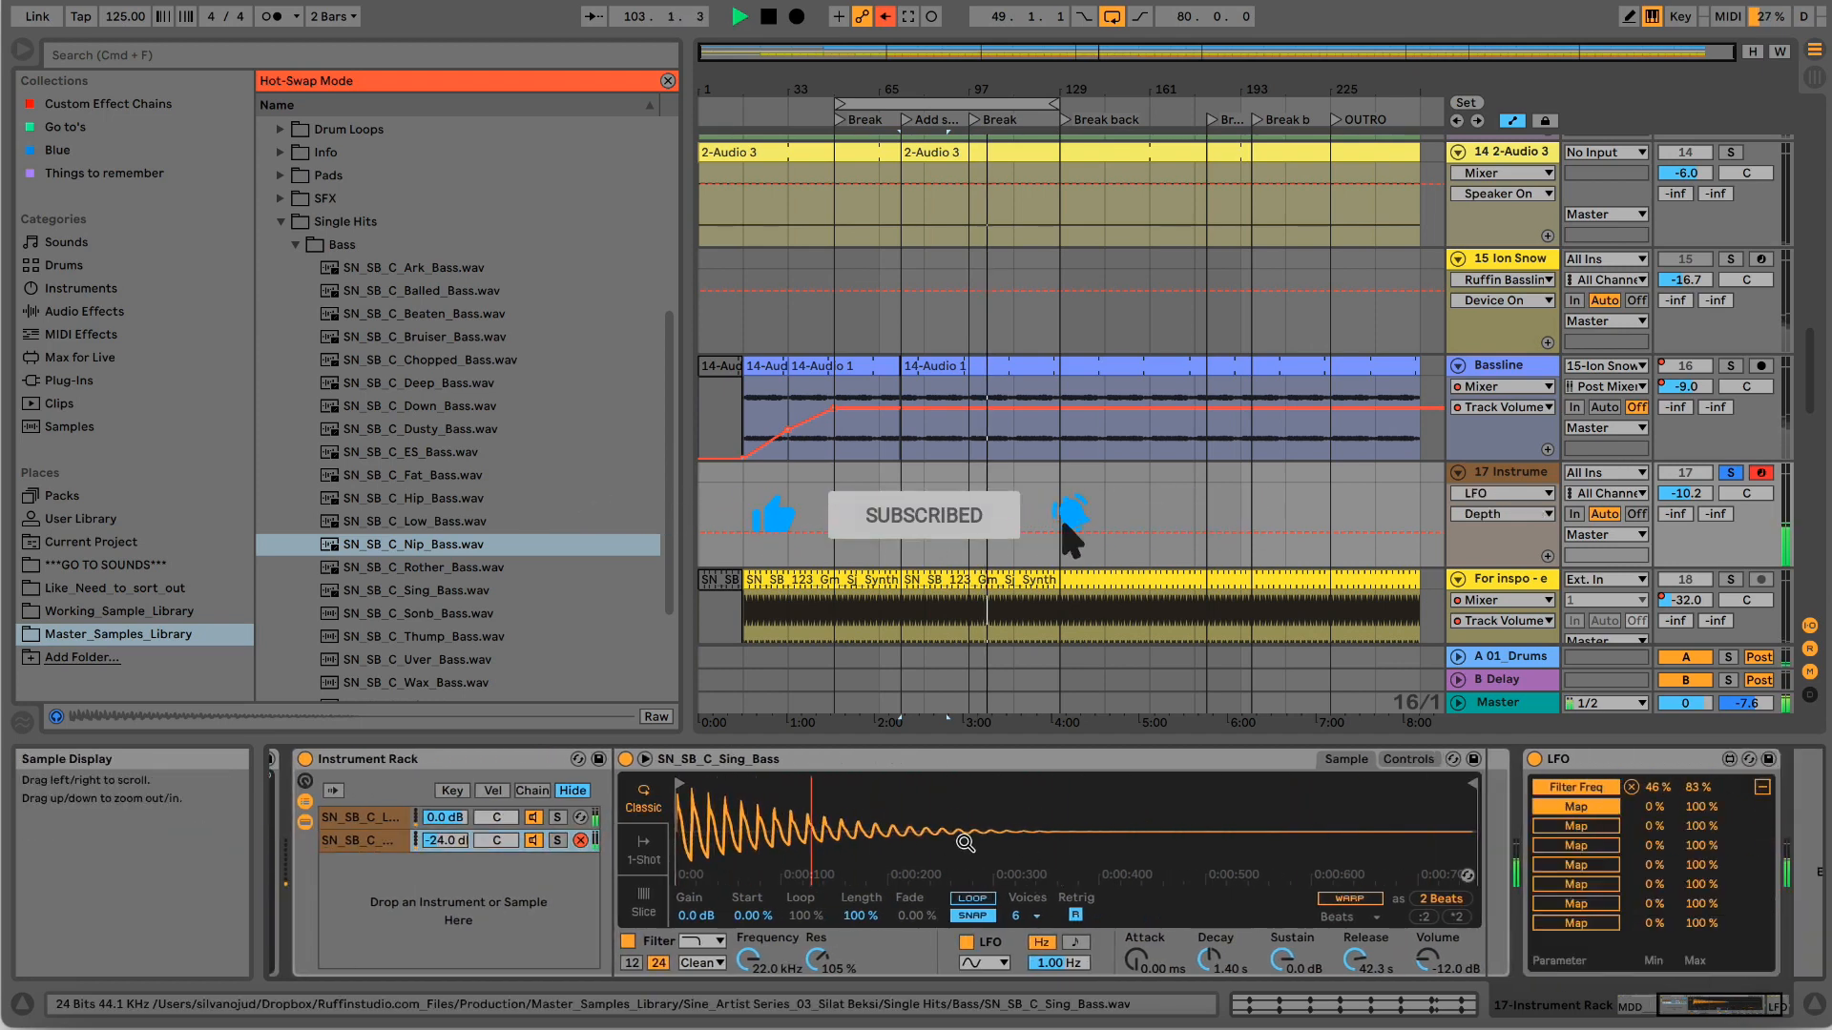
left_click(750, 960)
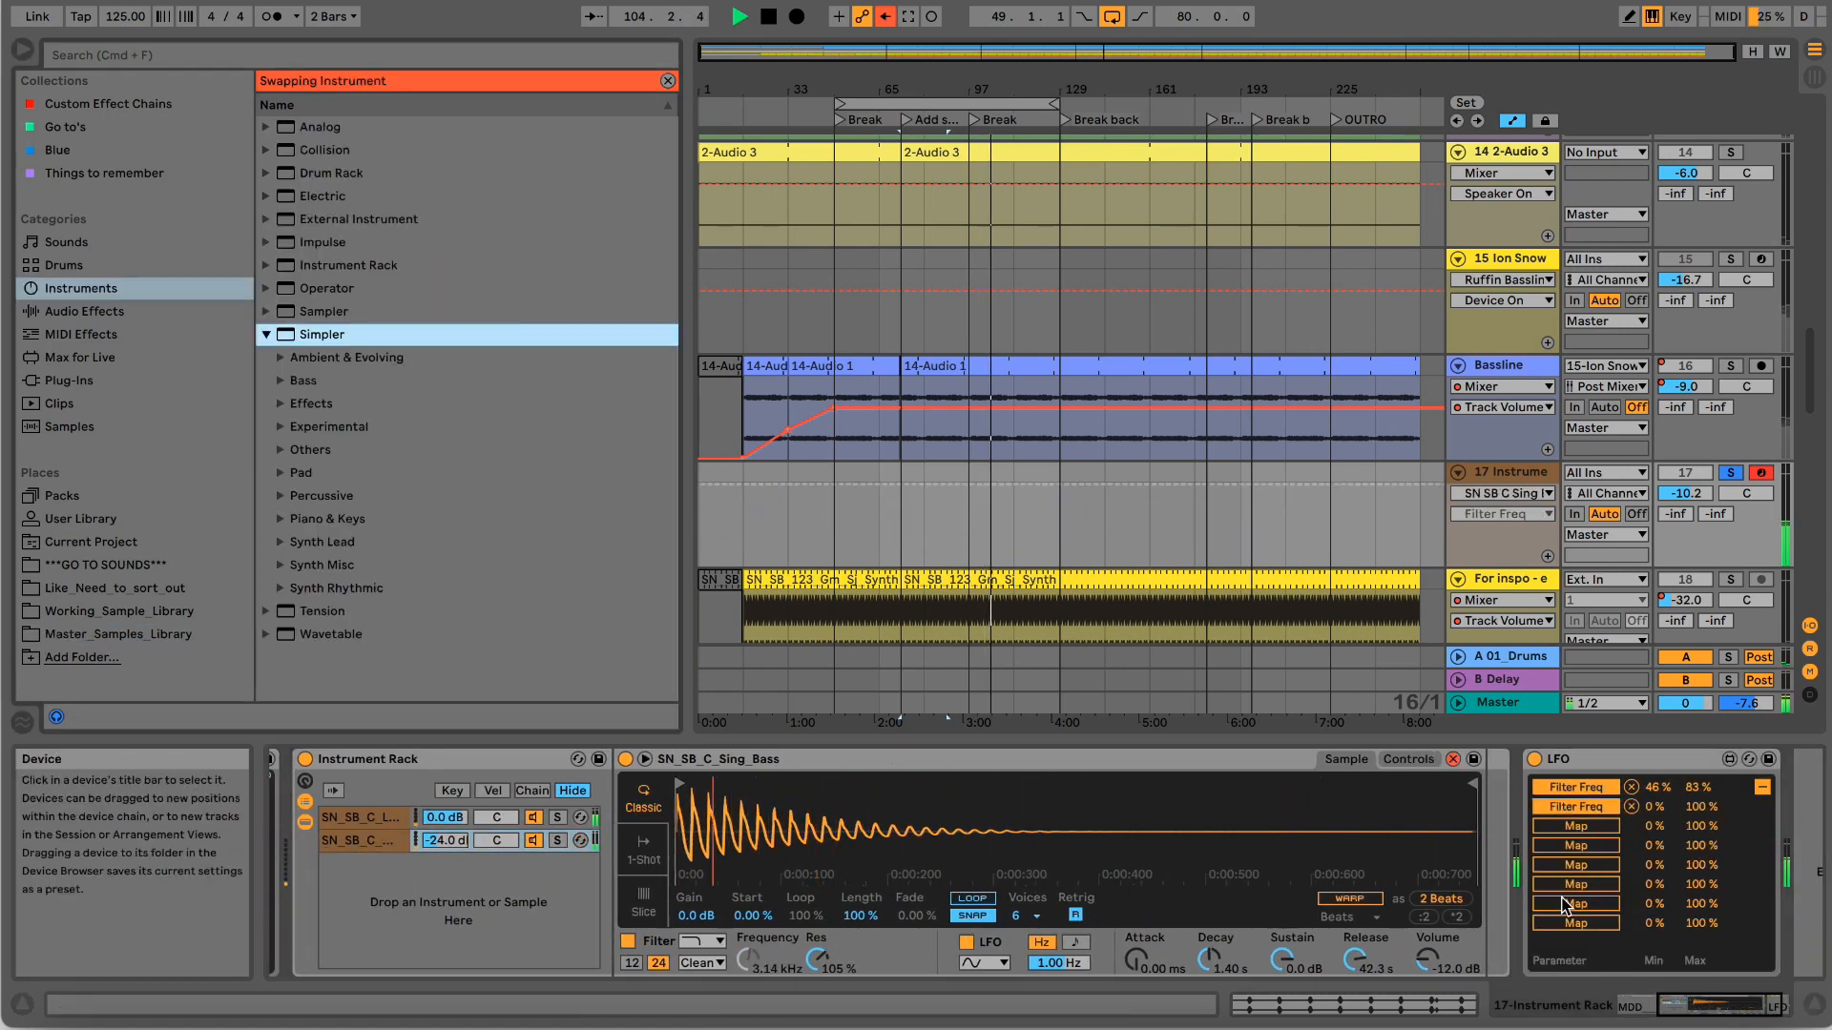
mouse_move(1658, 809)
left_mouse_down()
mouse_move(1658, 768)
mouse_move(1659, 829)
left_mouse_up()
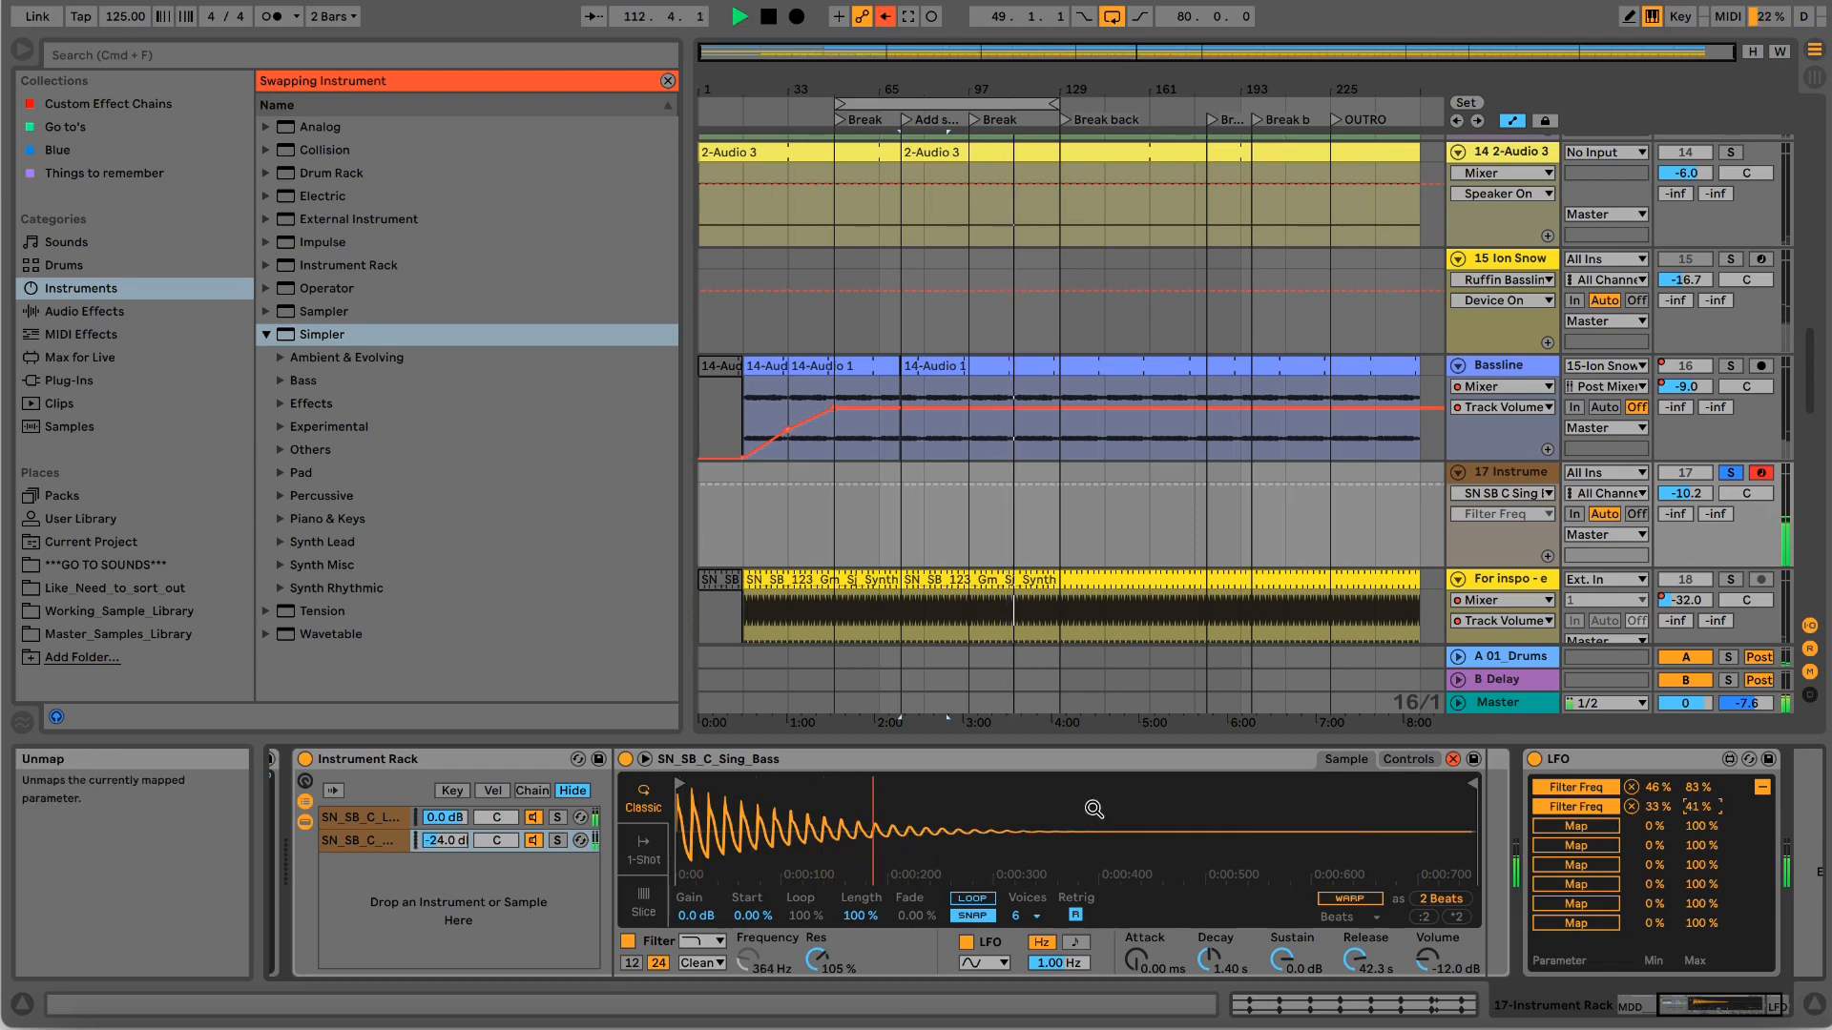
left_click_drag(444, 840, 446, 883)
left_click(580, 840)
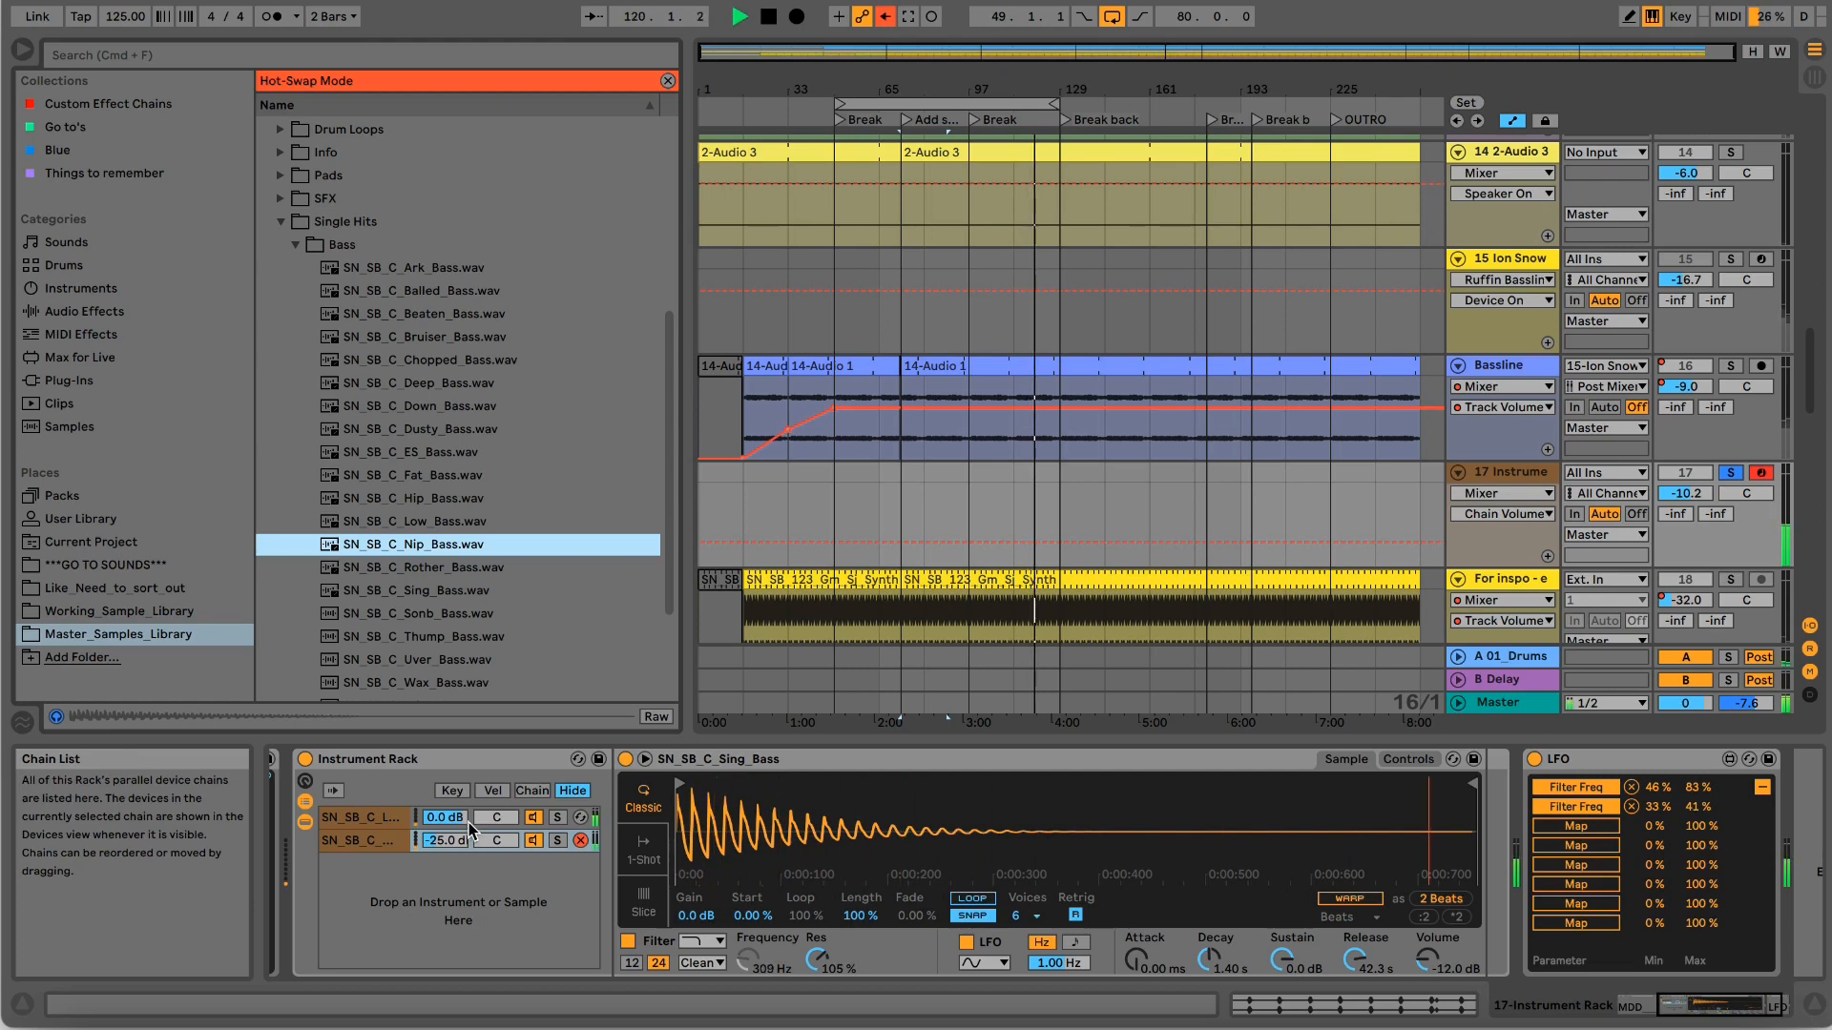
Stop playback and audition the bass one-shots SN_SB_C_Sonb_Bass.wav, SN_SB_C_Thump_Bass.wav and SN_SB_C_Uver_Bass.wav.
key("space")
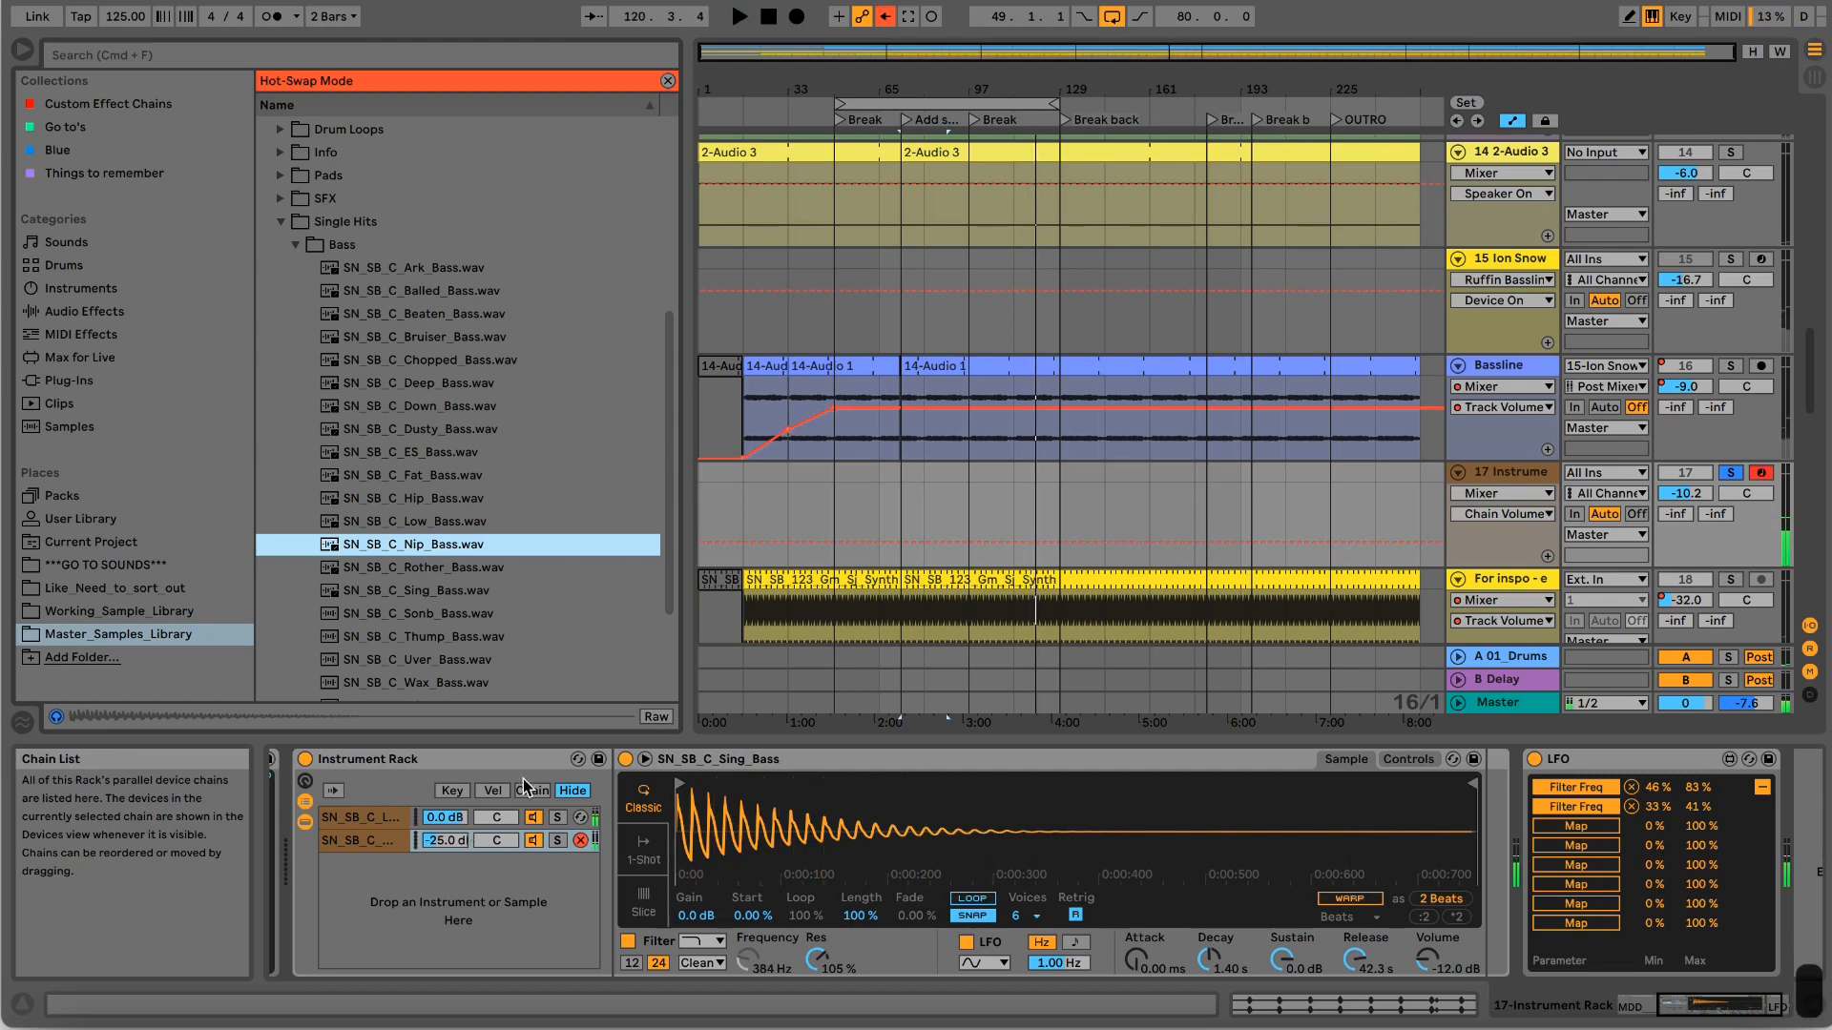
left_click(418, 618)
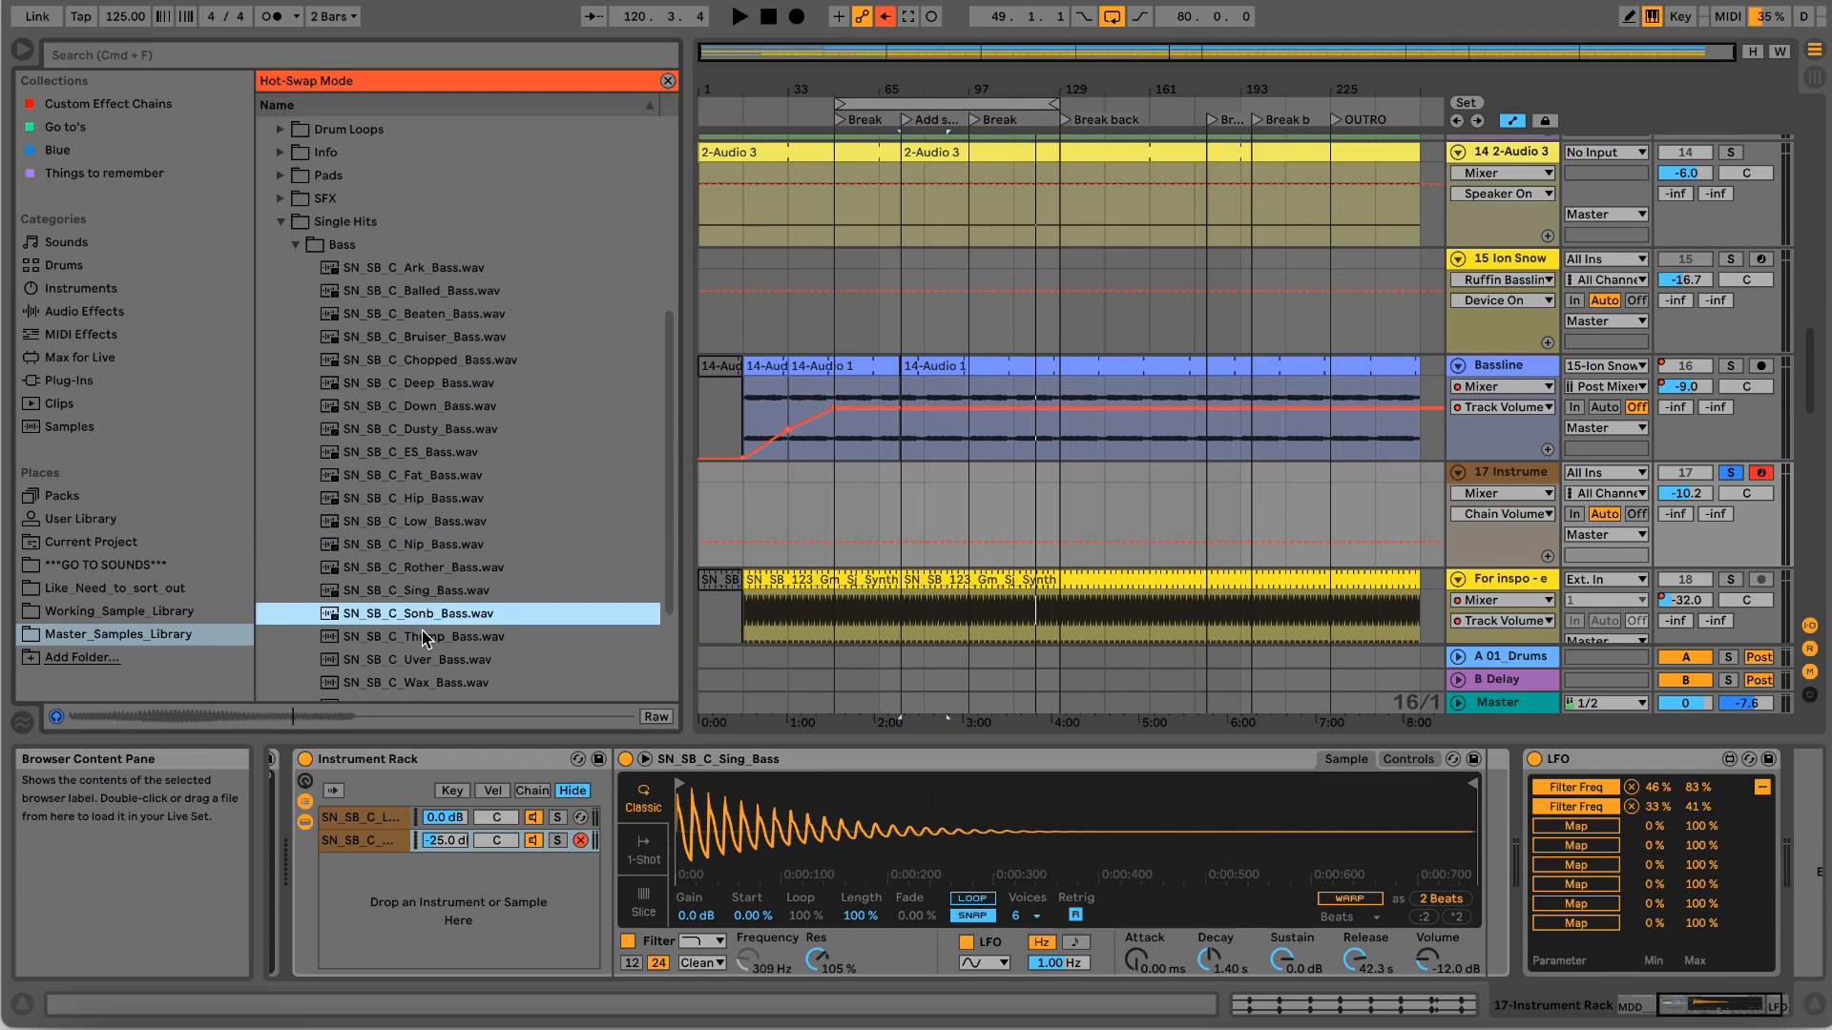
left_click(424, 637)
scroll(442, 592, "down", 2)
left_click(439, 611)
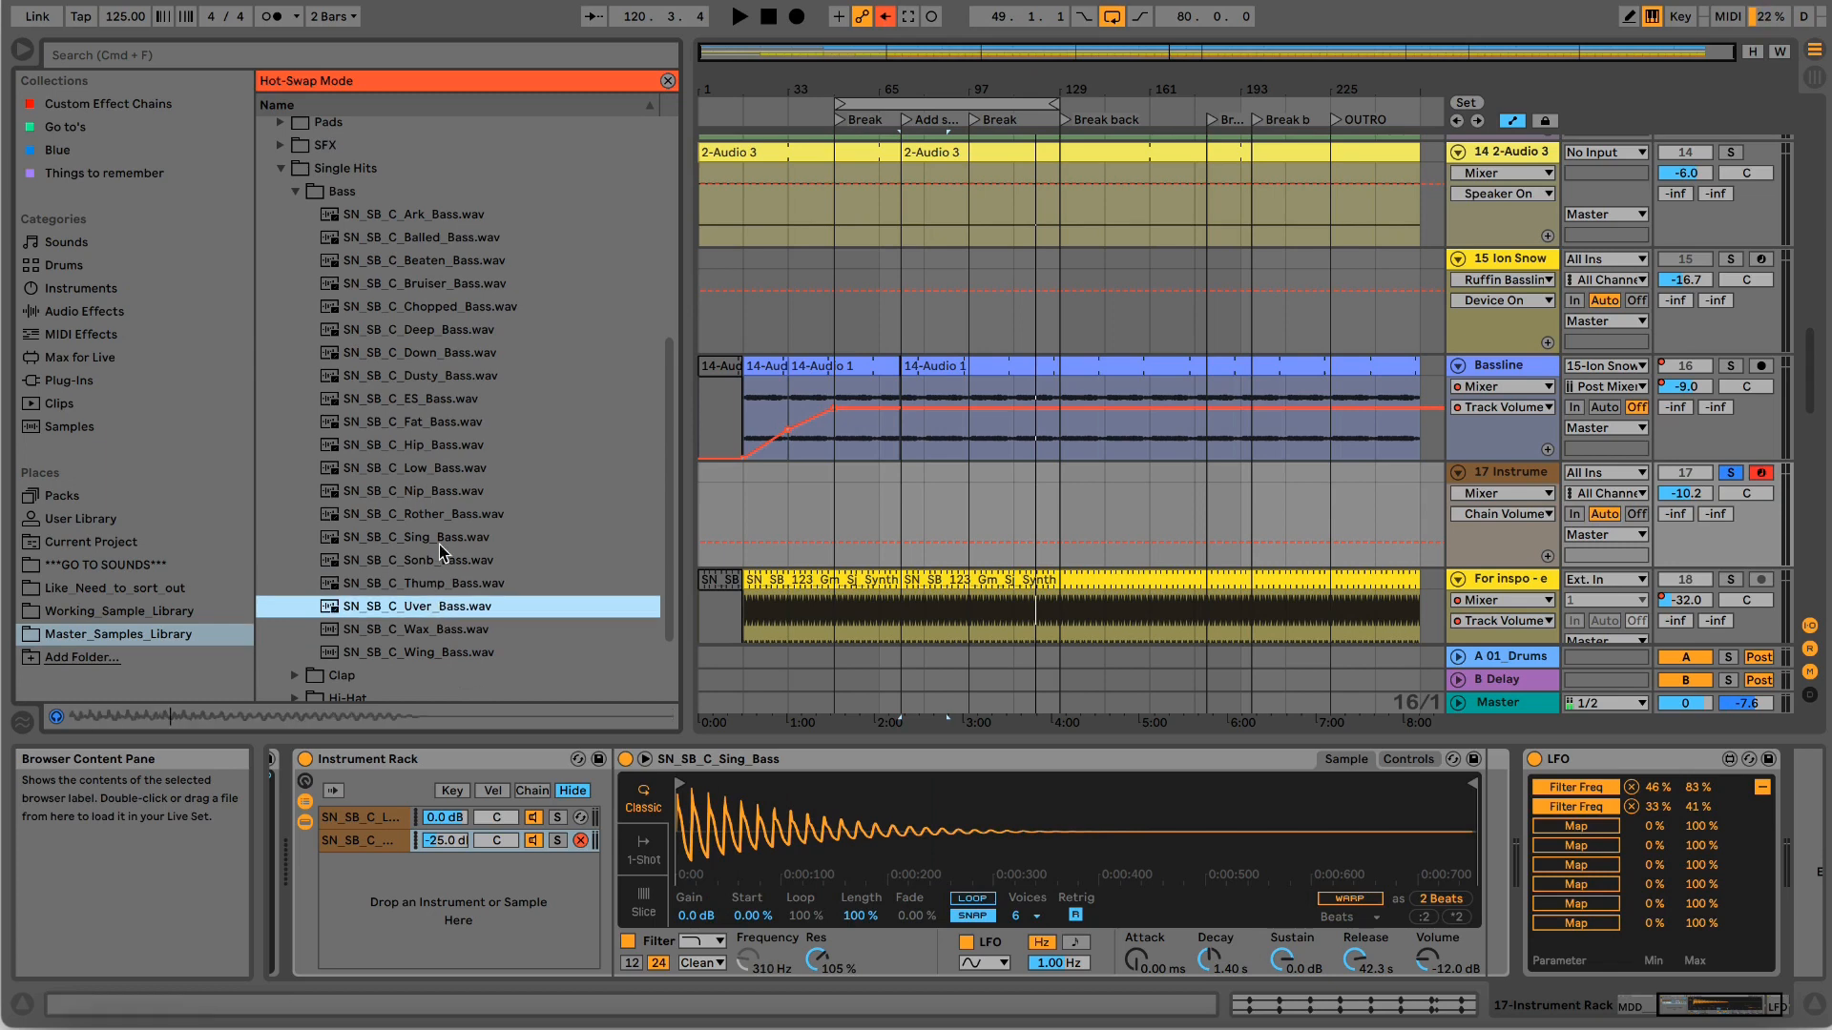
Browse the Synth Hits folder and audition SN_SB_C_Synth_01.wav to SN_SB_C_Synth_03.wav.
scroll(439, 611, "down", 4)
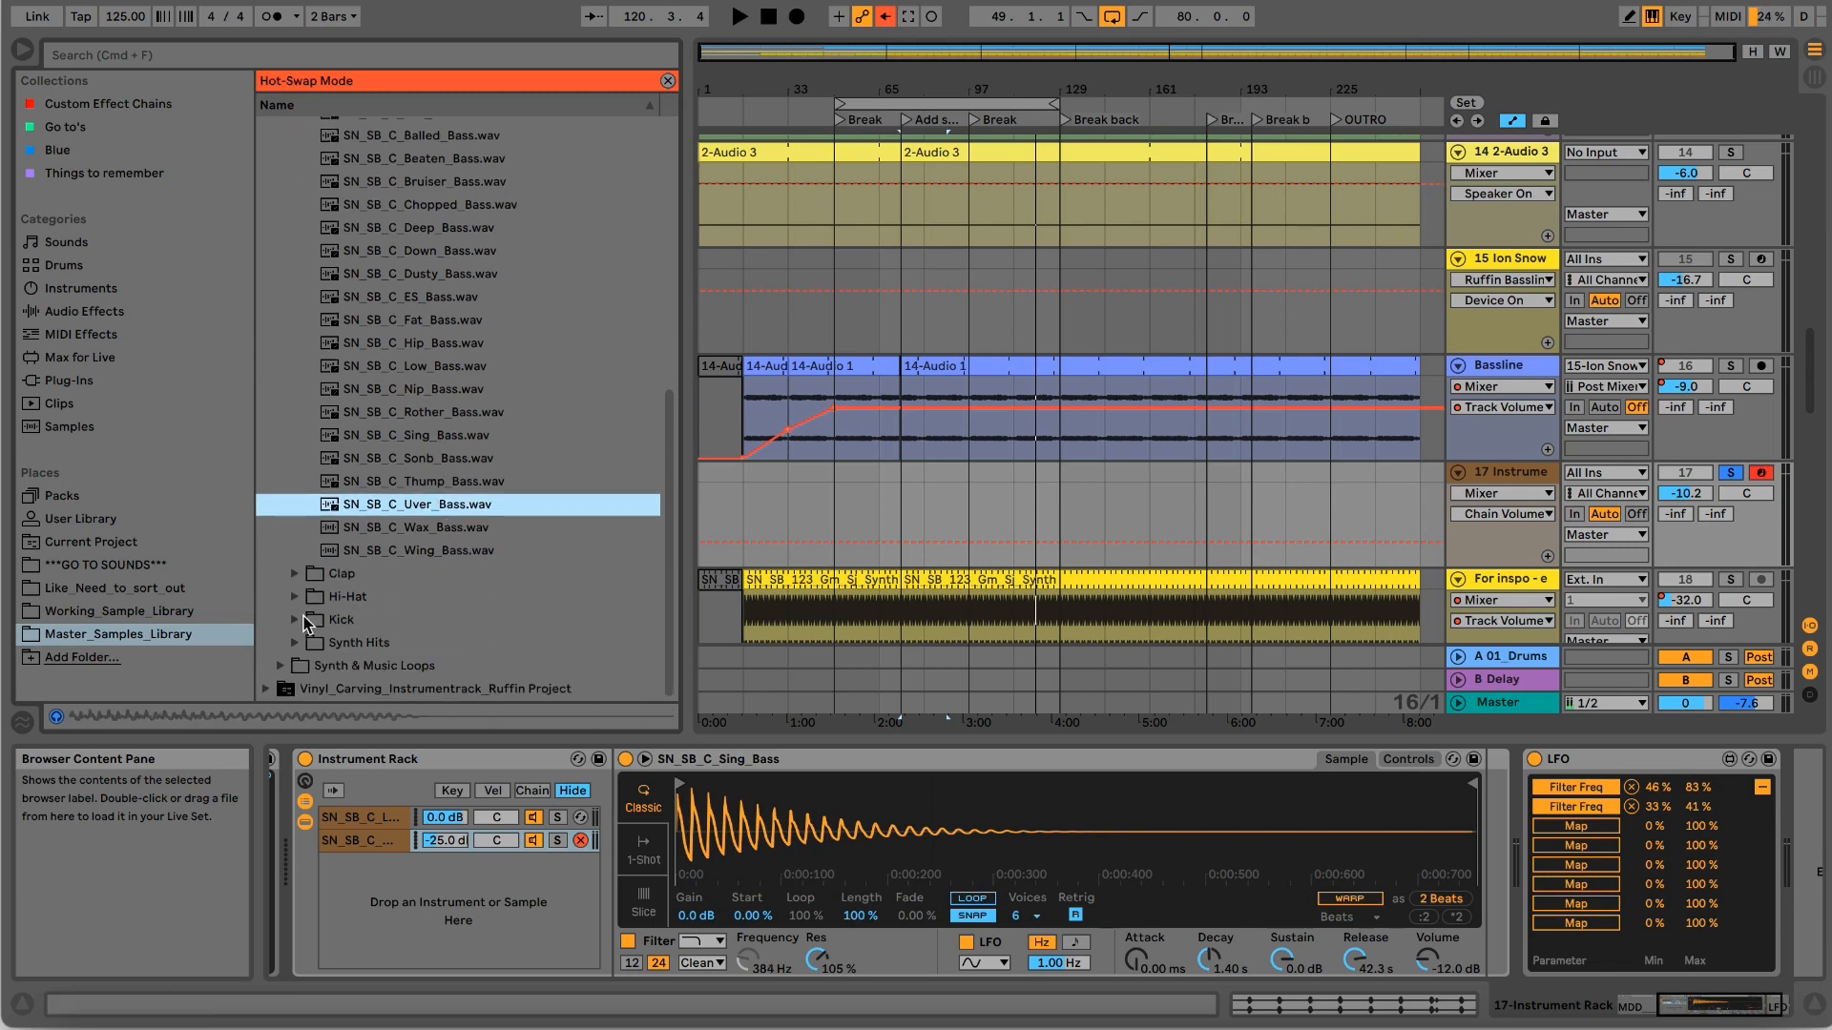
left_click(295, 642)
left_click(364, 668)
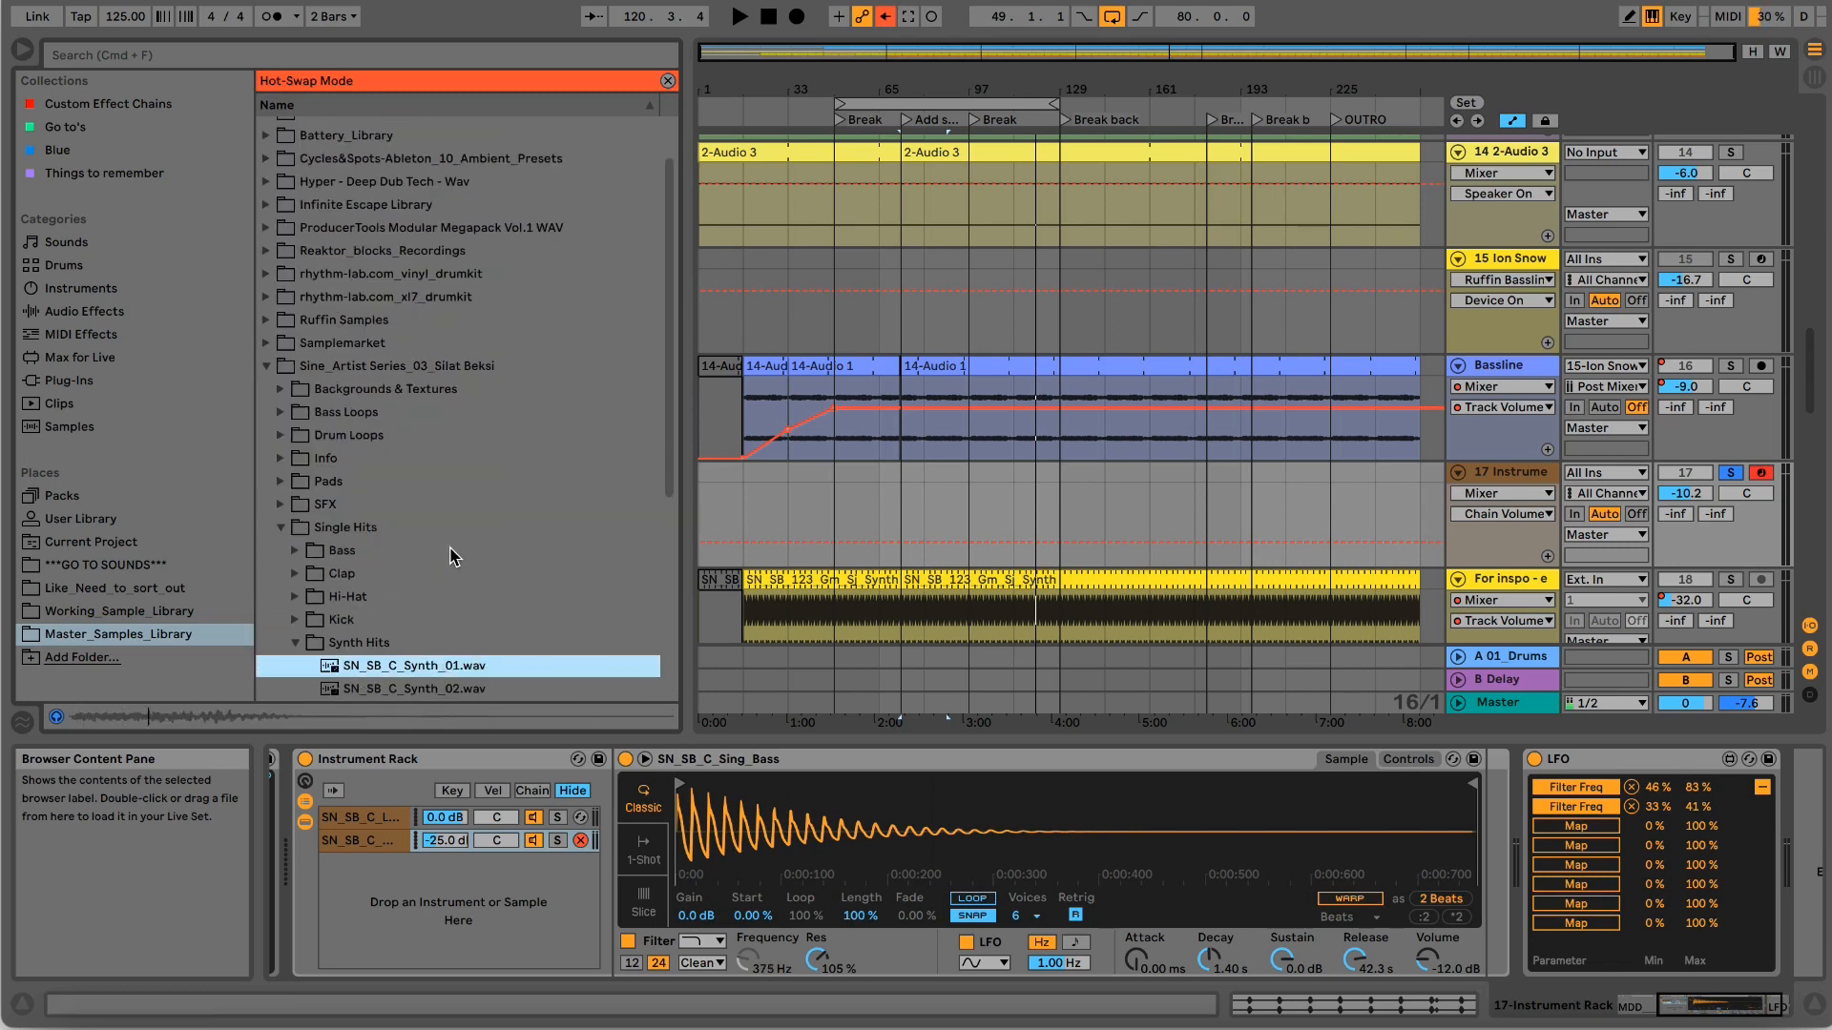
scroll(451, 556, "down", 5)
key("Down")
key("Down")
scroll(426, 601, "down", 8)
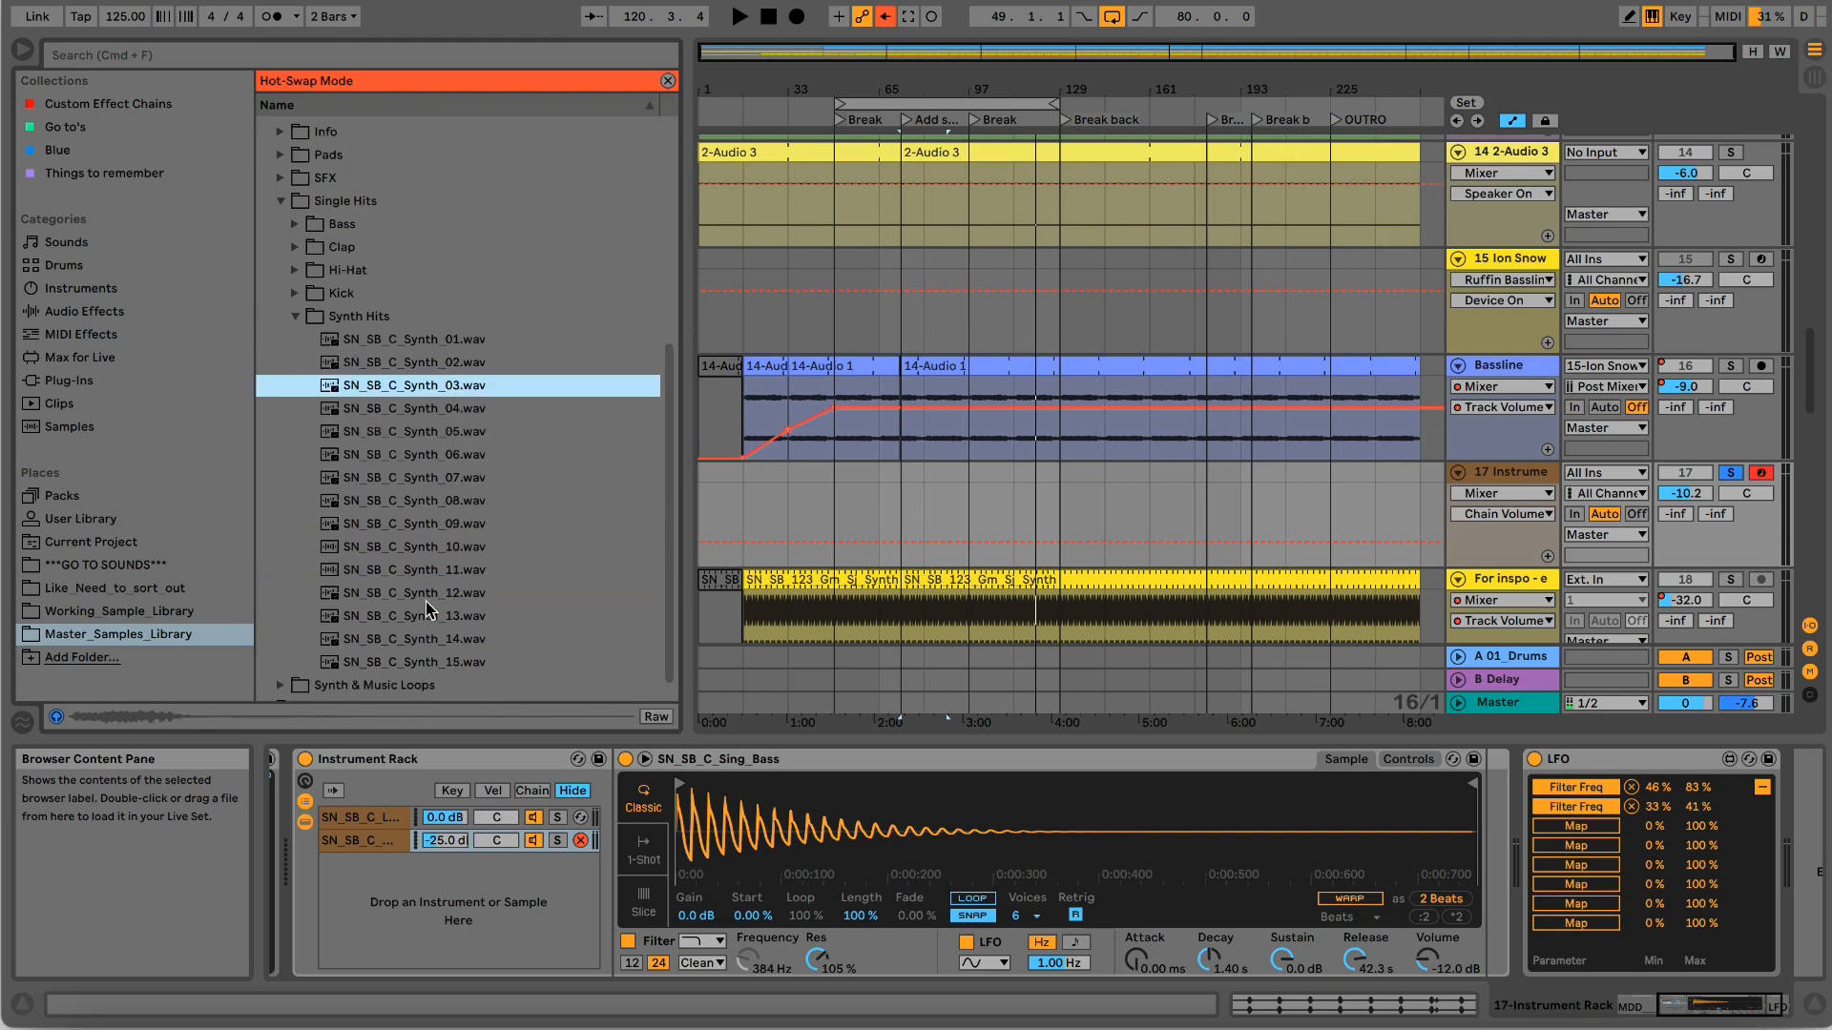
Add SN_SB_C_Synth_11.wav to the Instrument Rack as a third chain and set its volume to -18.0 dB.
left_click(429, 572)
left_click_drag(423, 580, 431, 897)
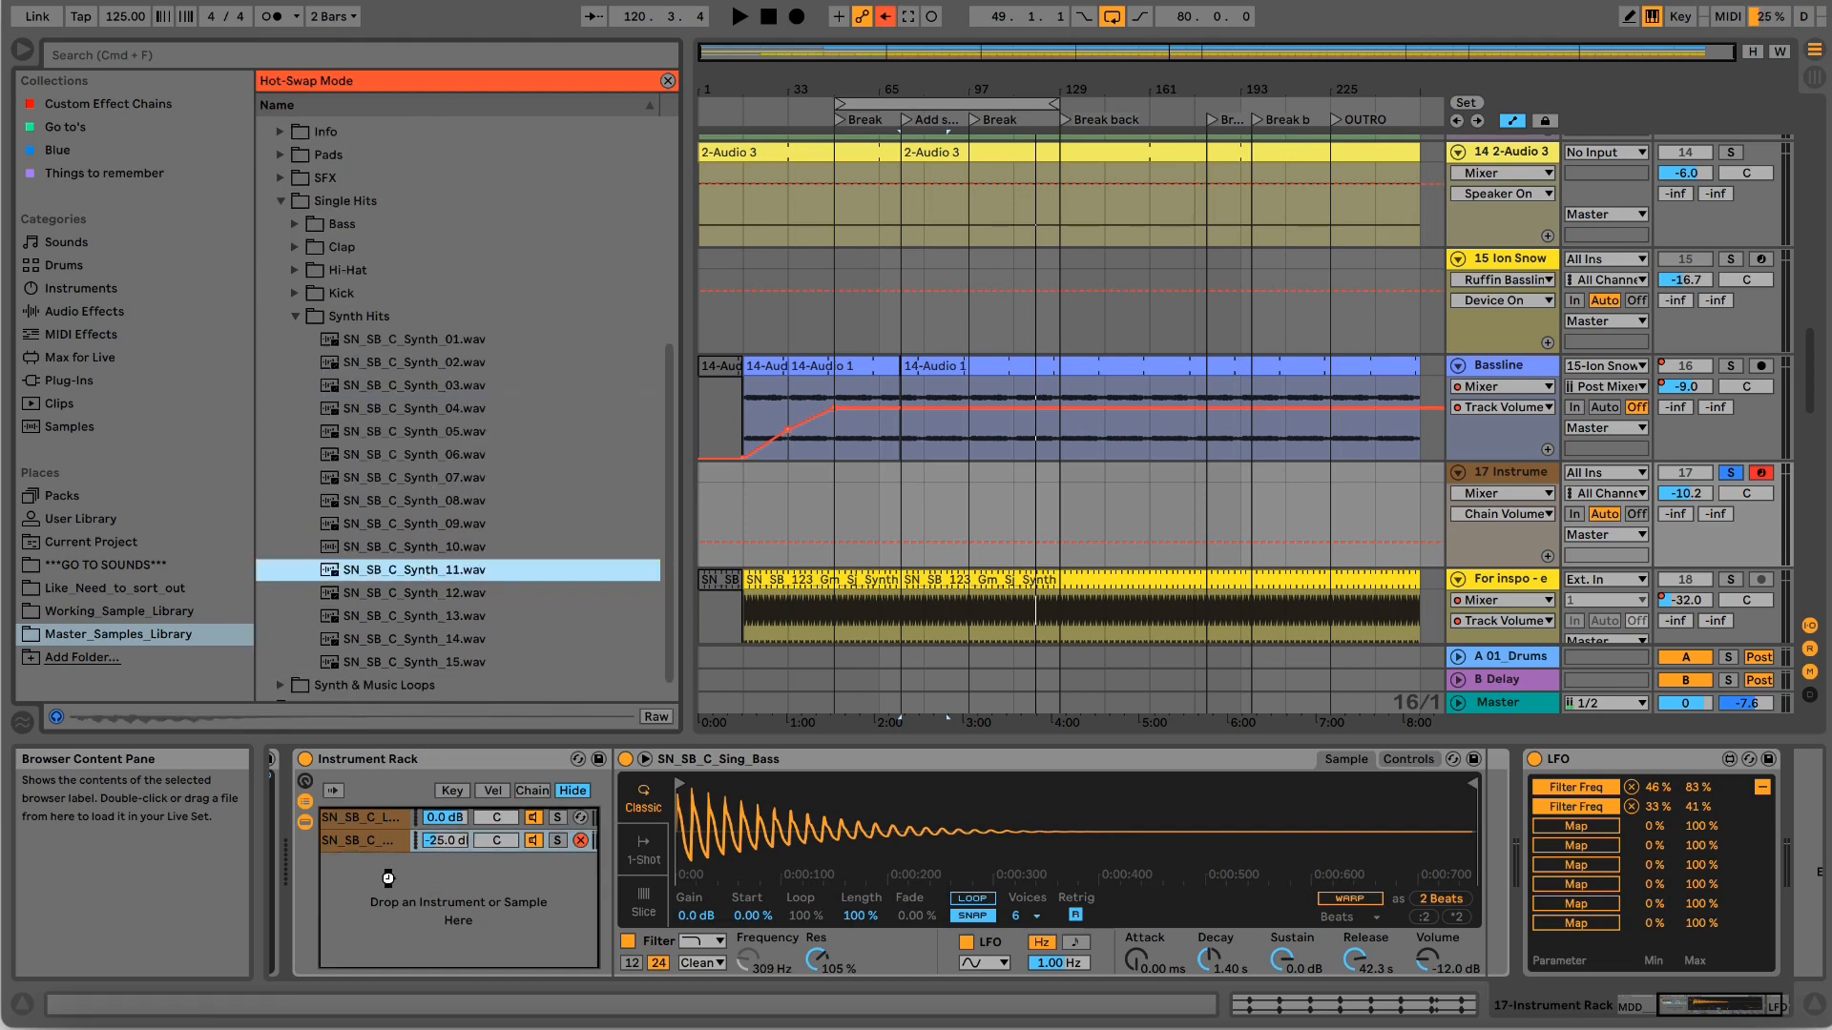
mouse_move(431, 897)
left_mouse_down()
mouse_move(391, 886)
mouse_move(444, 876)
mouse_move(445, 892)
left_mouse_up()
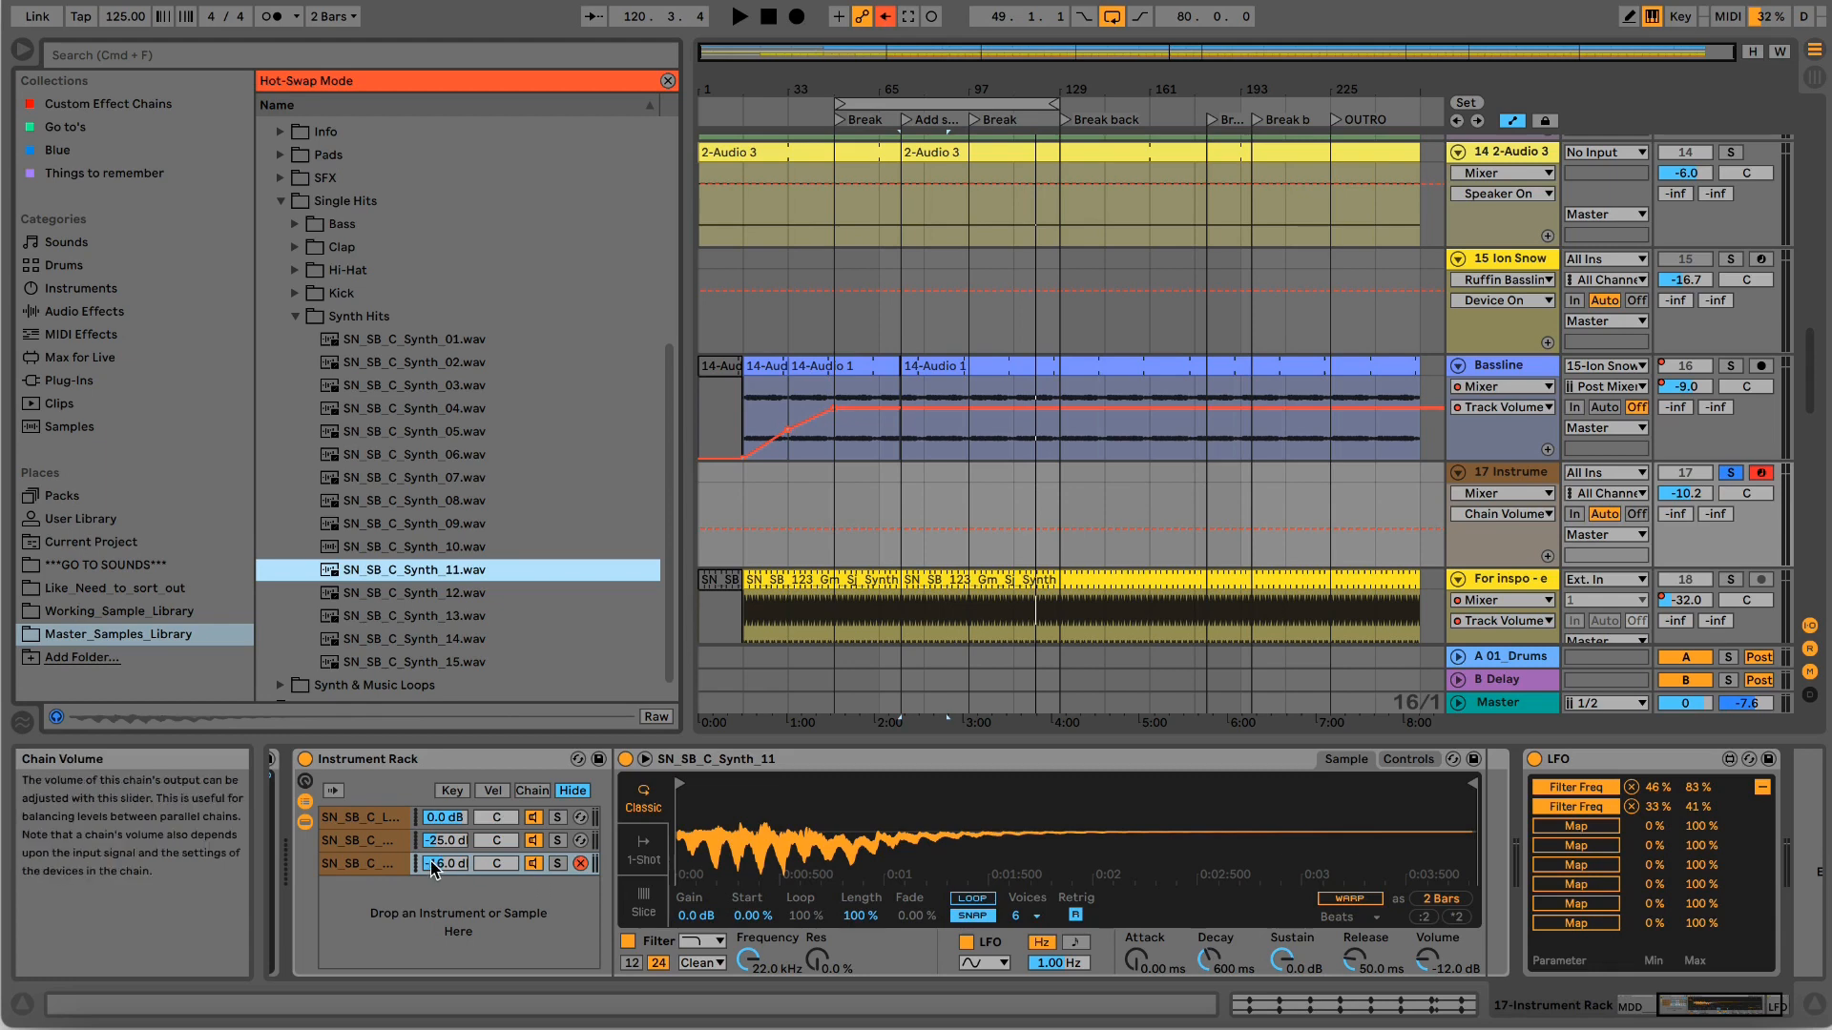
left_click(487, 872)
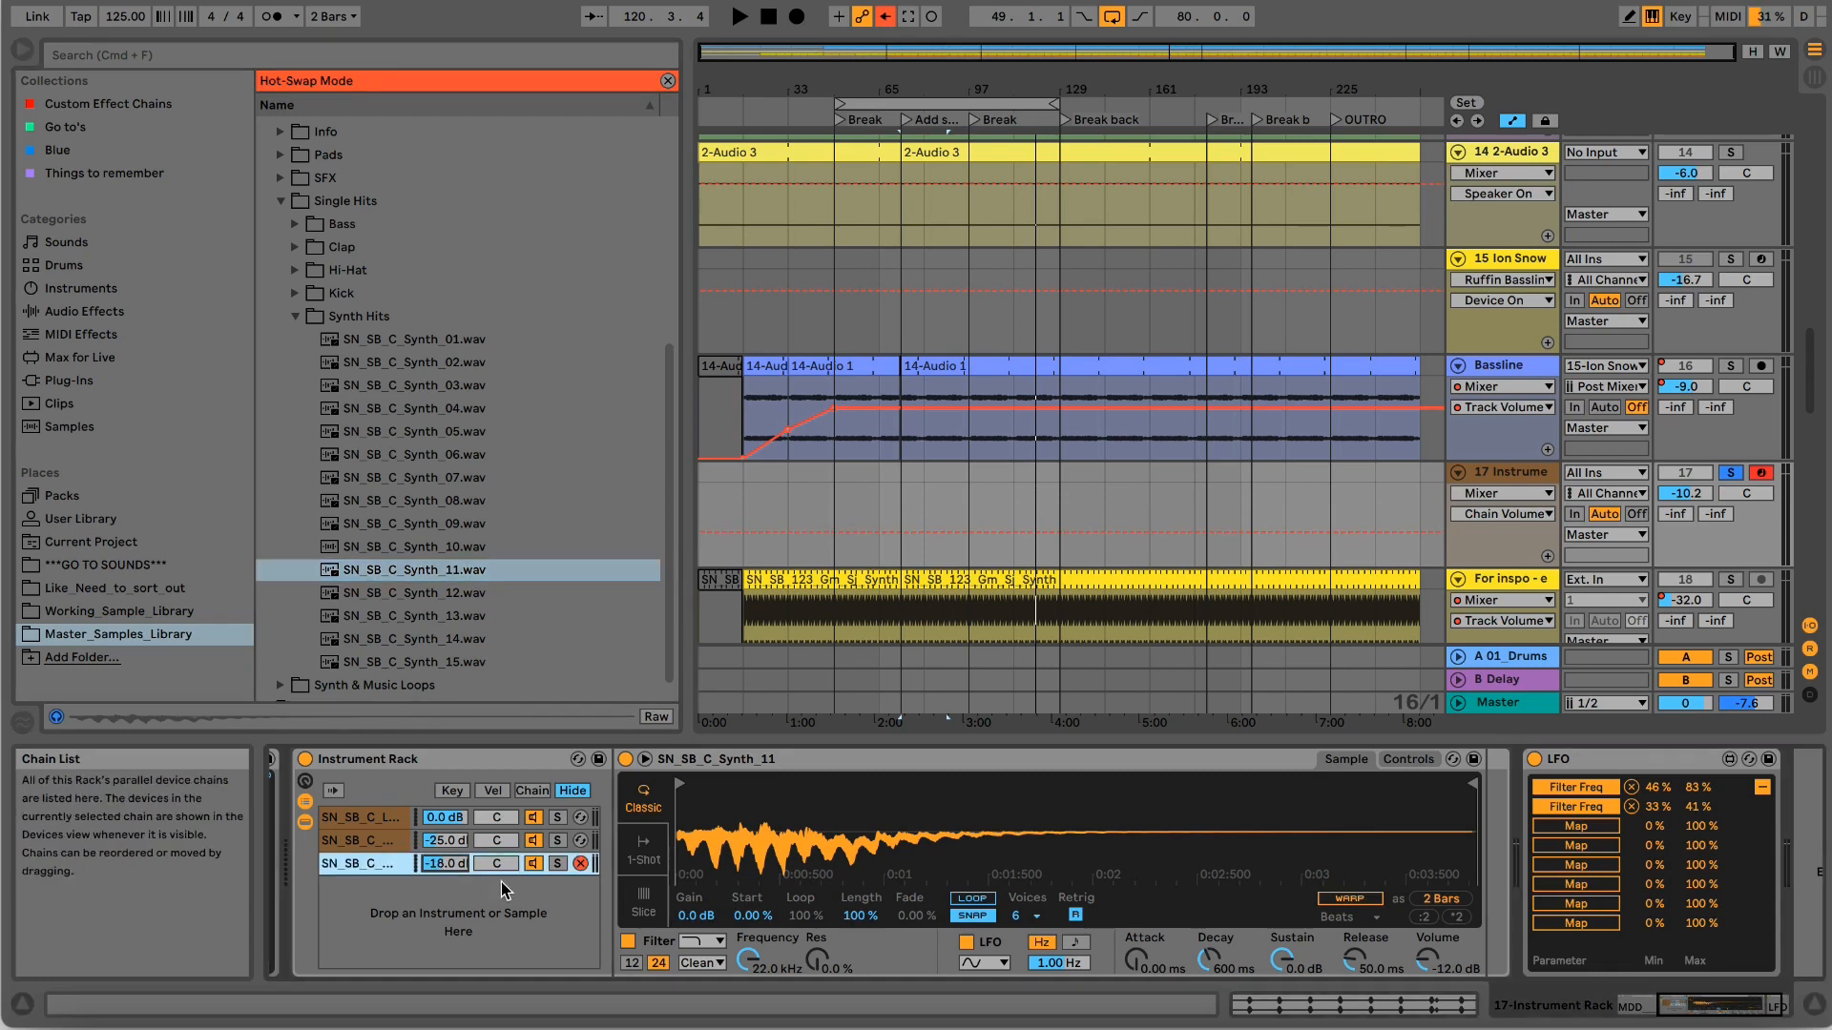
Solo the Synth_11 chain, start playback and raise the chain volume to -12.0 dB.
left_click(558, 863)
key("space")
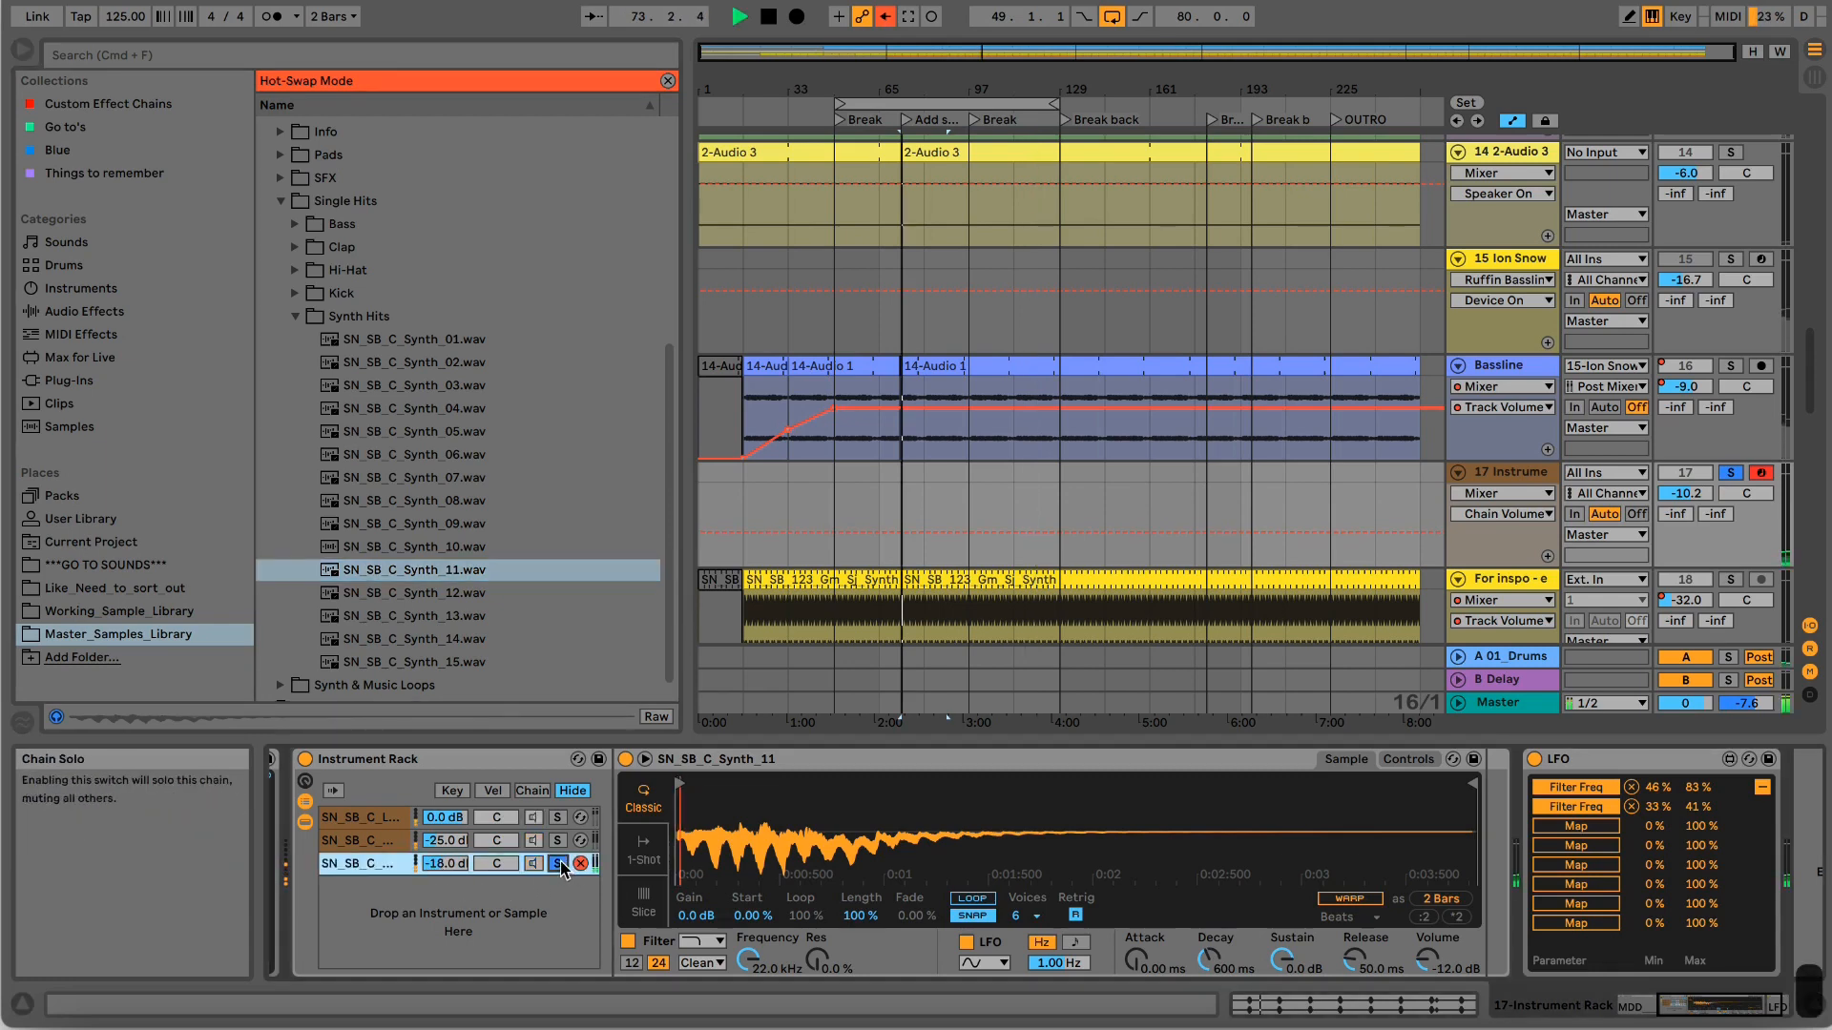
left_click_drag(445, 863, 445, 850)
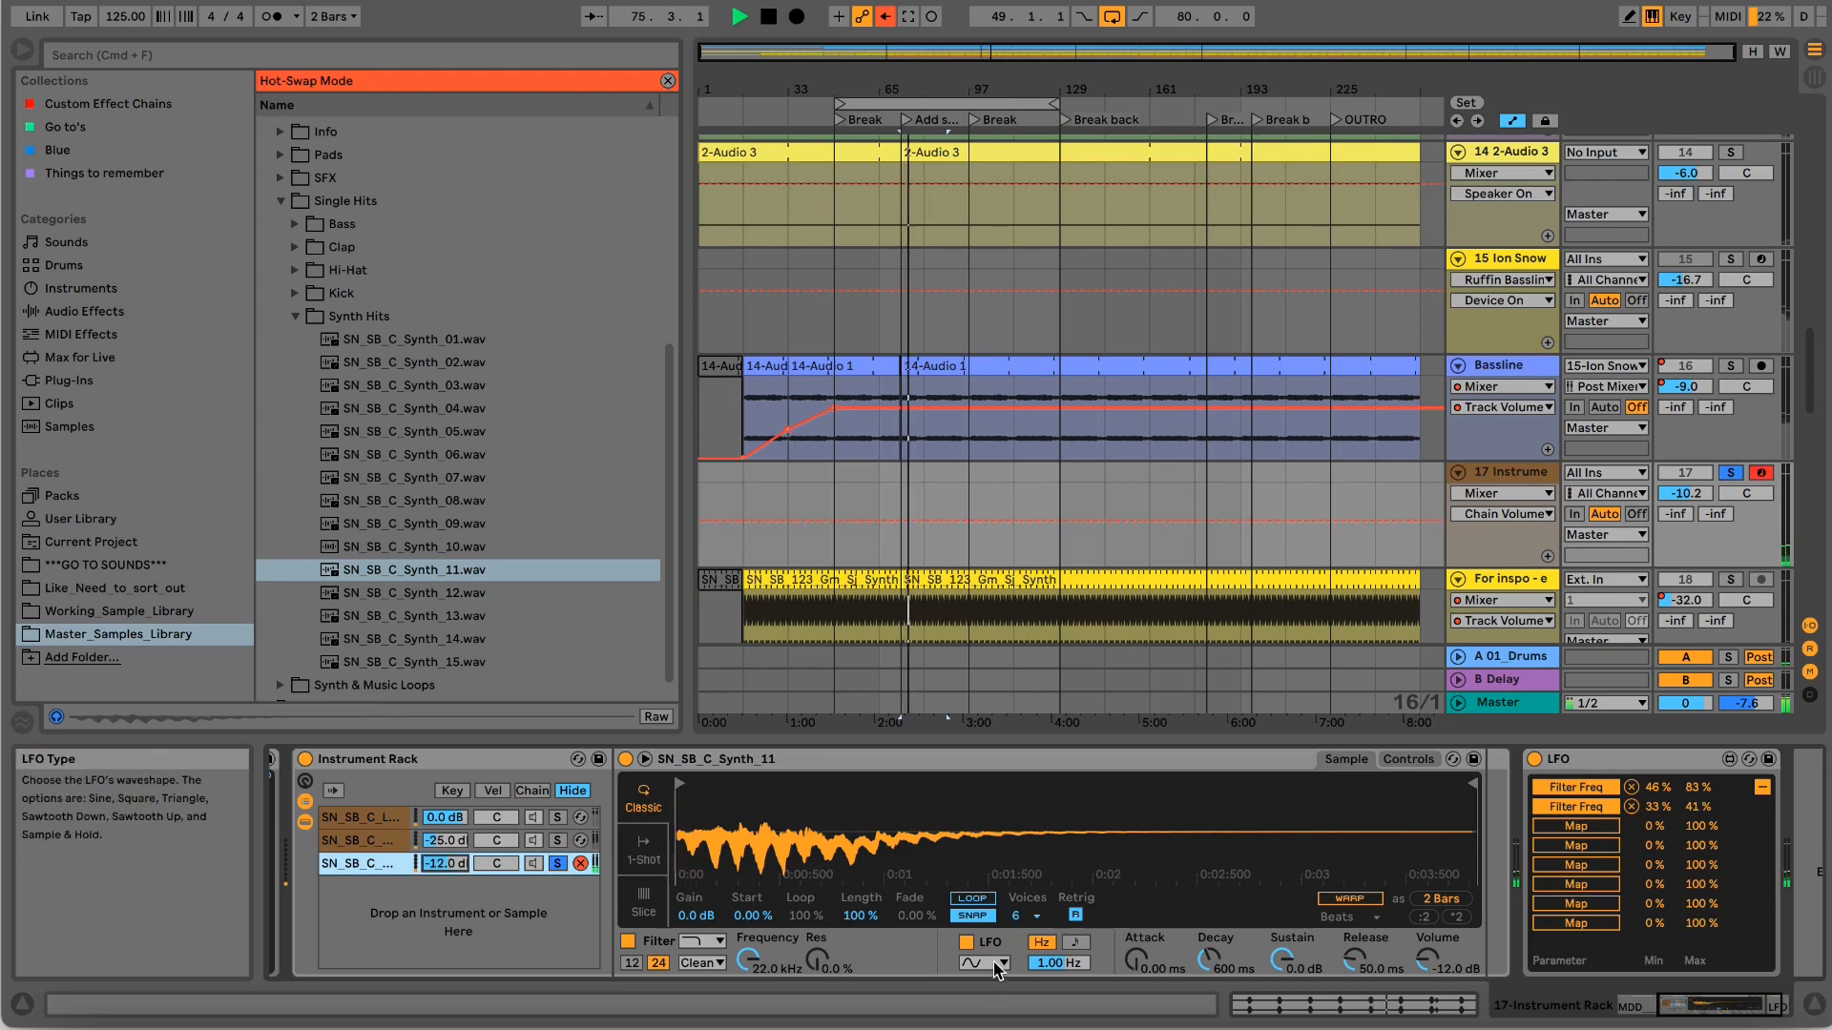
Sync Synth_11's Simpler LFO to the tempo, change its waveform and set its rate to 3/16.
left_click(1075, 942)
left_click(1002, 960)
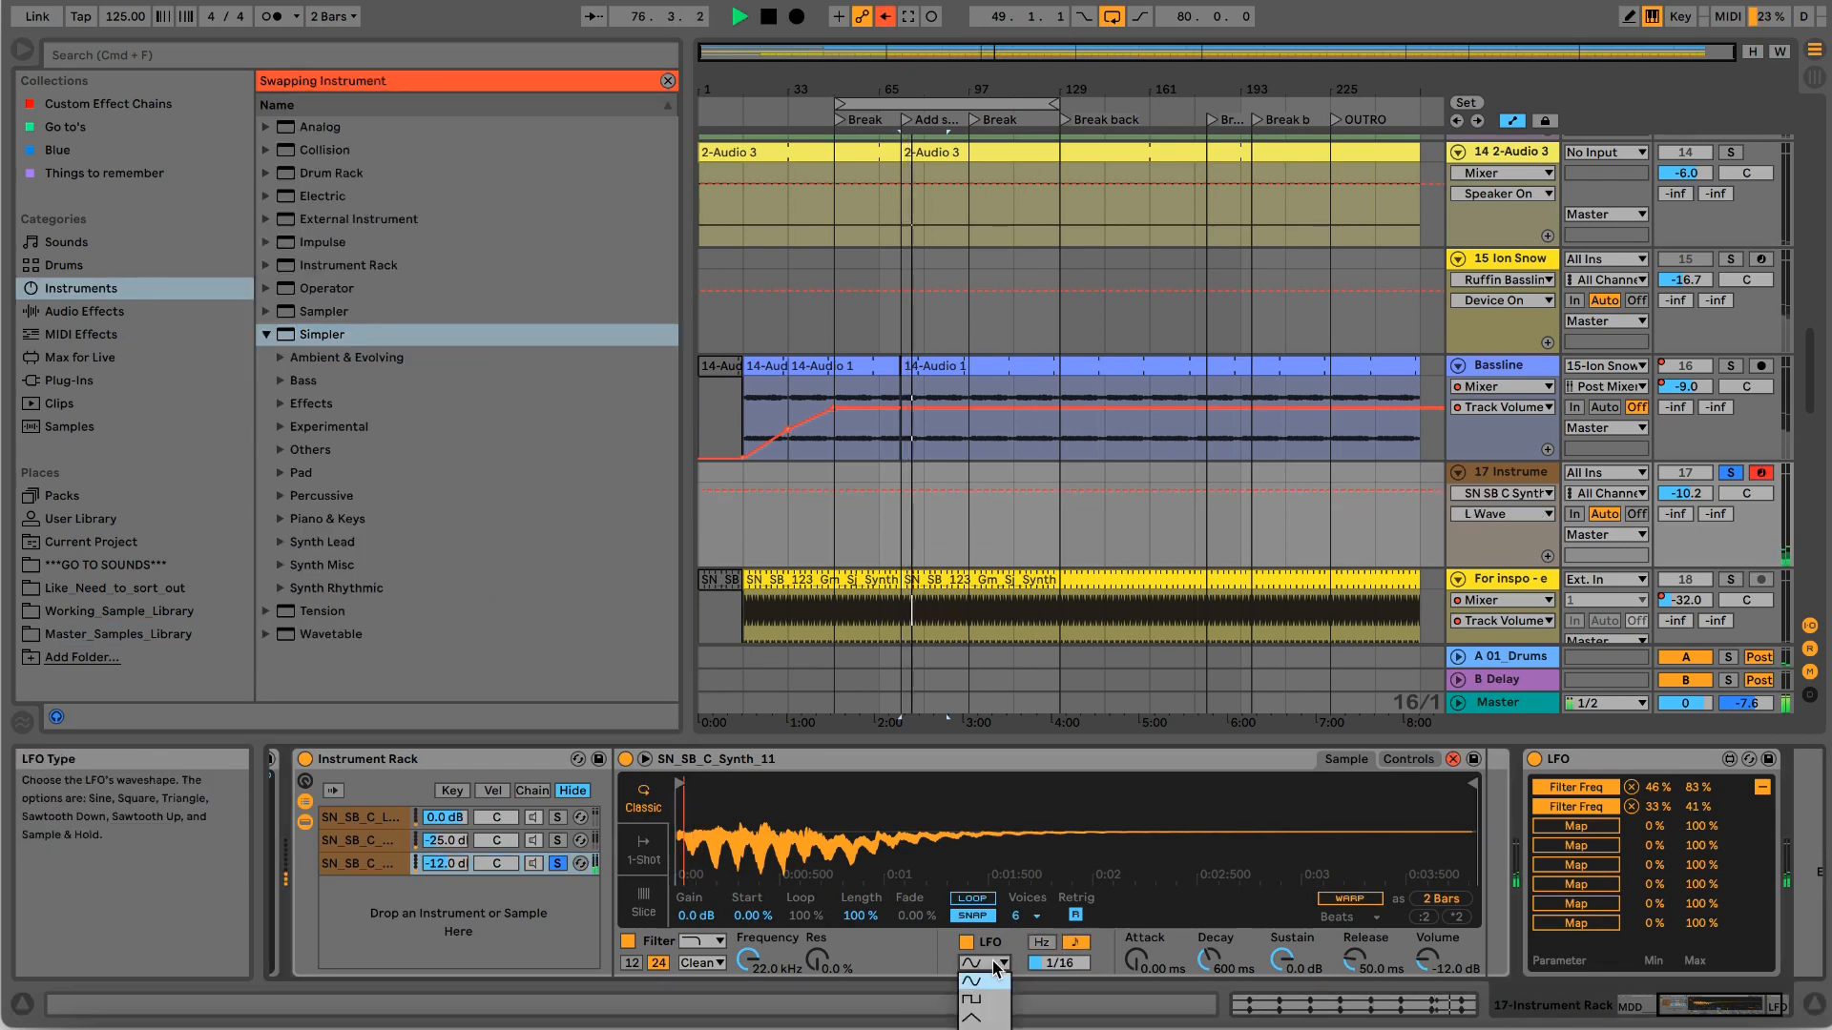
left_click(983, 1012)
left_click(1059, 962)
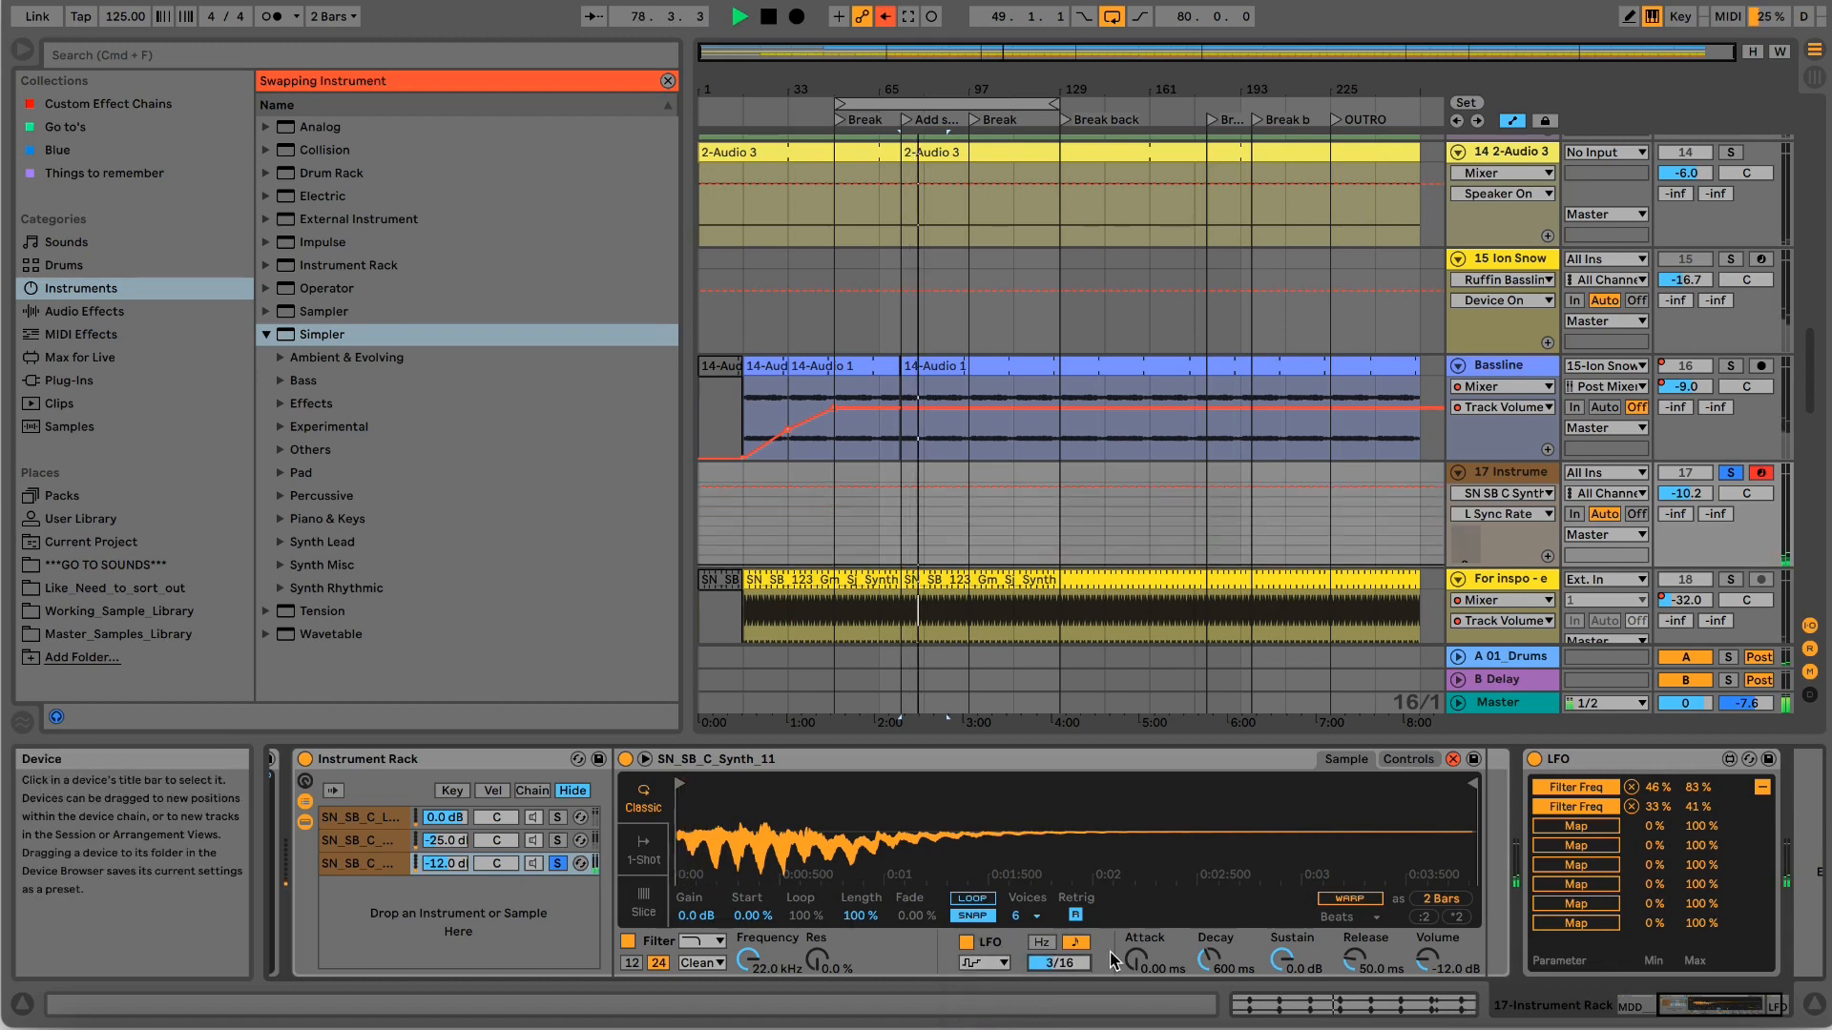
Set Synth_11's filter to 317 Hz with 88 % resonance, and map the LFO device to its frequency with a 0 % to 68 % range.
mouse_move(739, 966)
left_mouse_down()
mouse_move(740, 993)
mouse_move(818, 940)
mouse_move(749, 955)
left_mouse_up()
left_click(817, 959)
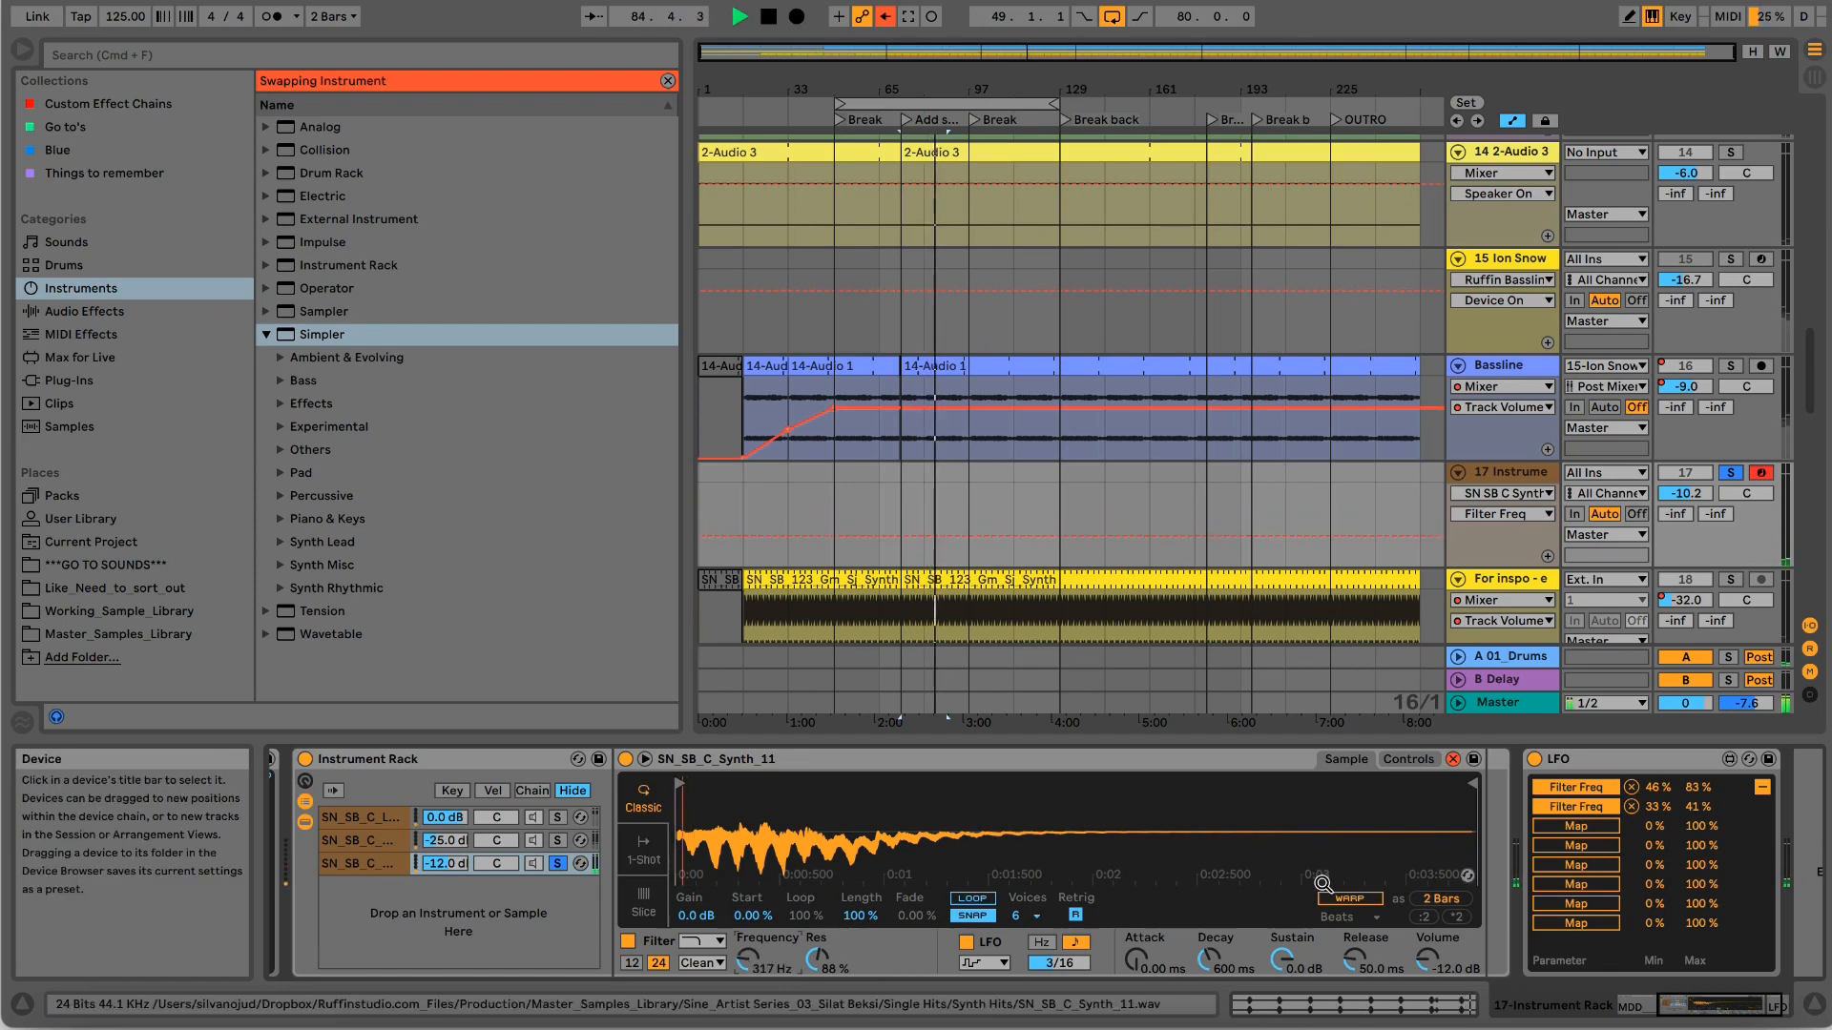
left_click(749, 961)
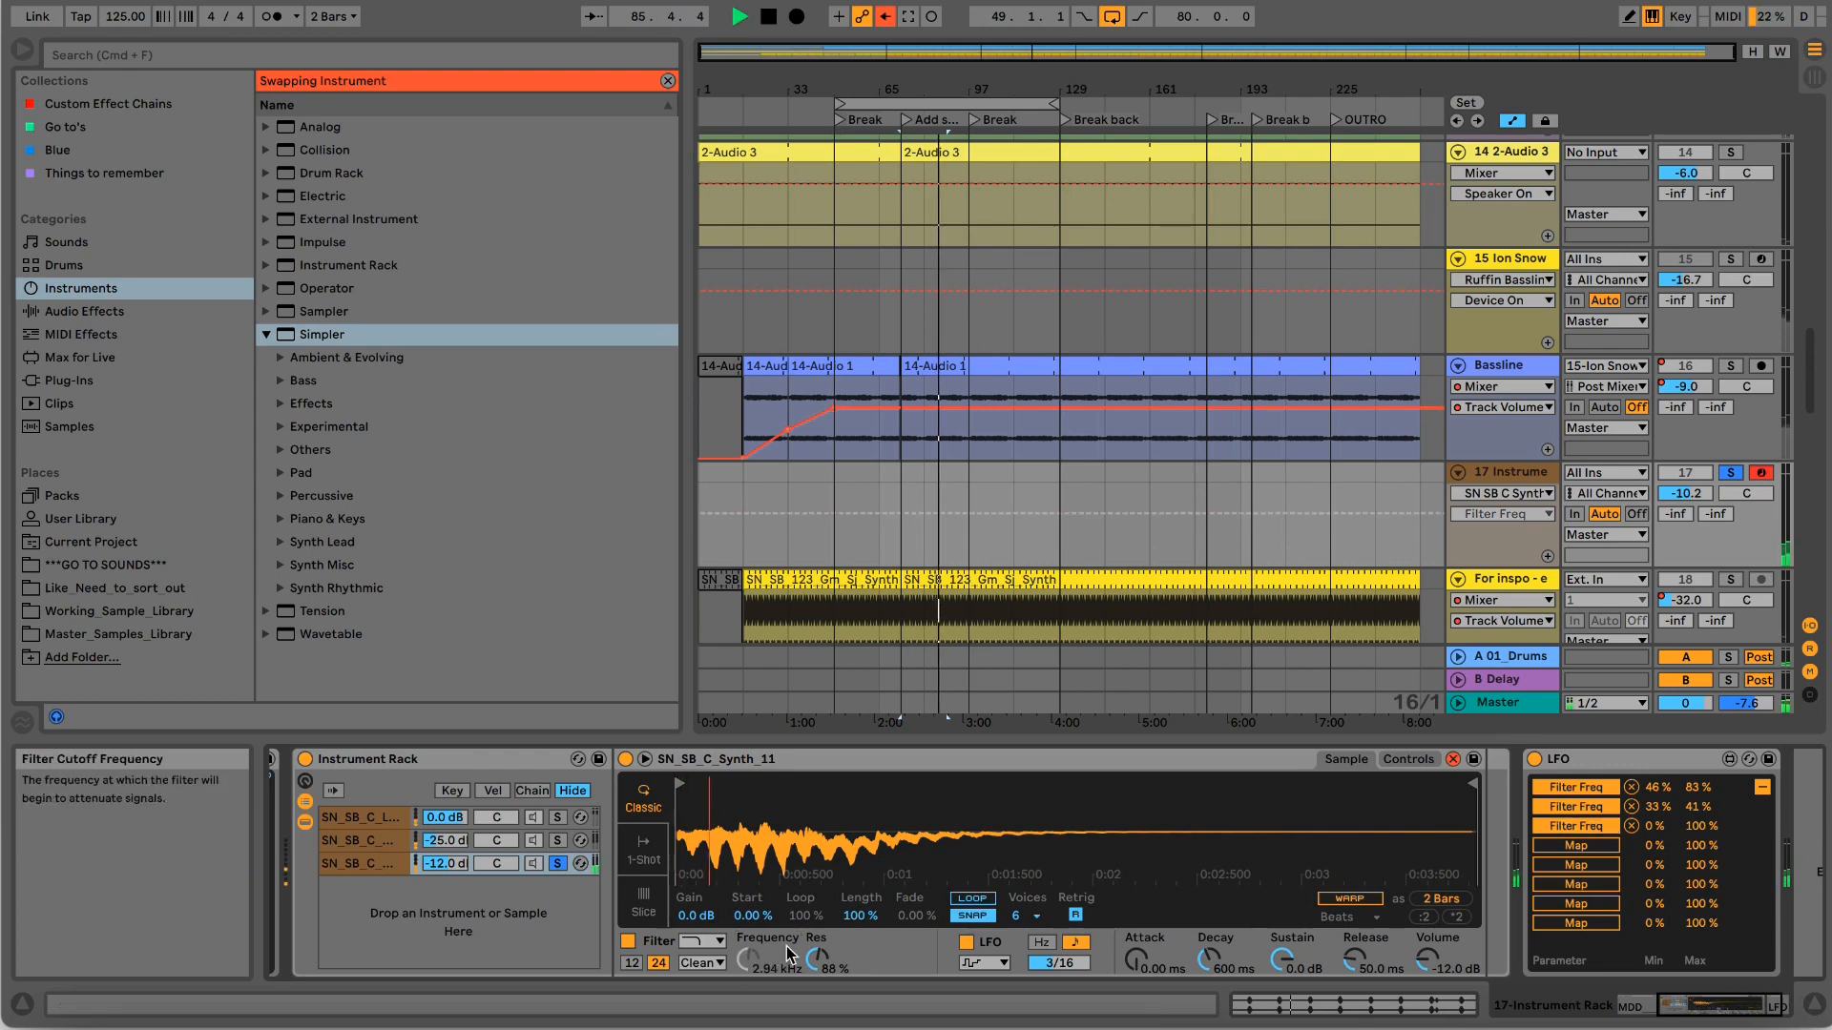
left_click_drag(1717, 825, 1717, 856)
Map the LFO device to Synth_11's filter resonance with a 60 % to 68 % range.
left_click(1604, 848)
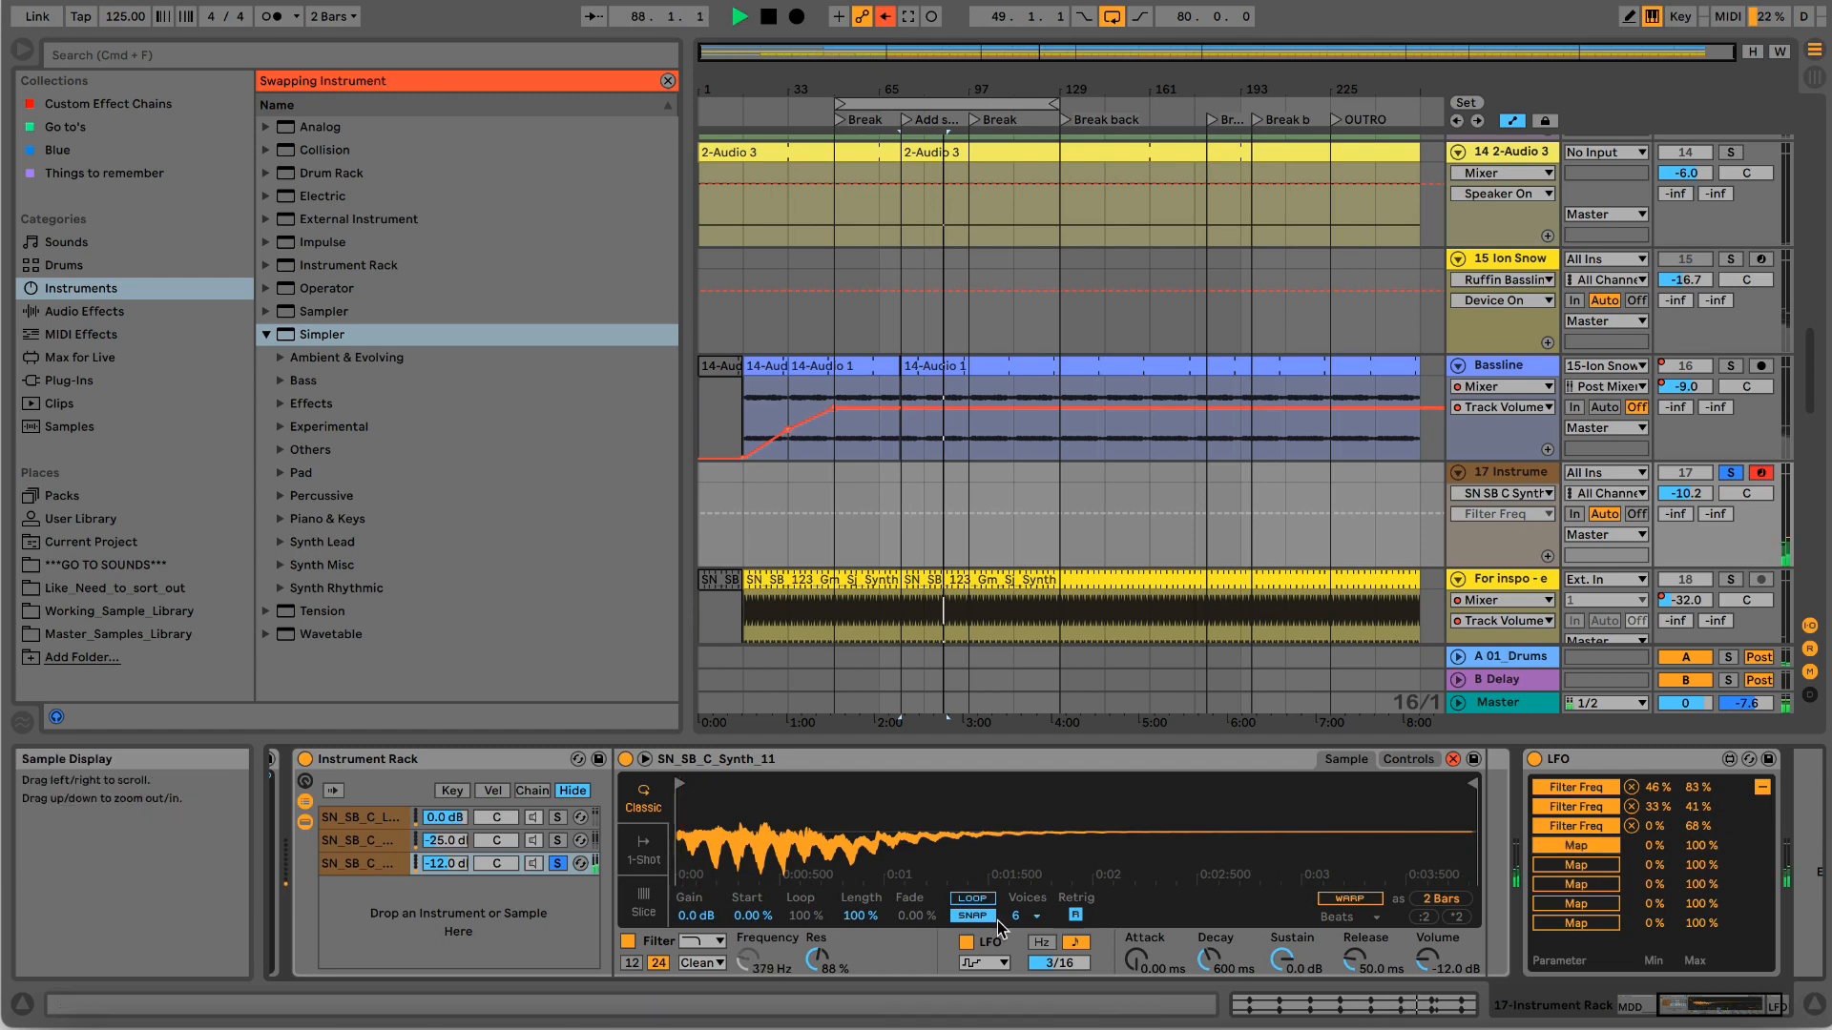
left_click(818, 958)
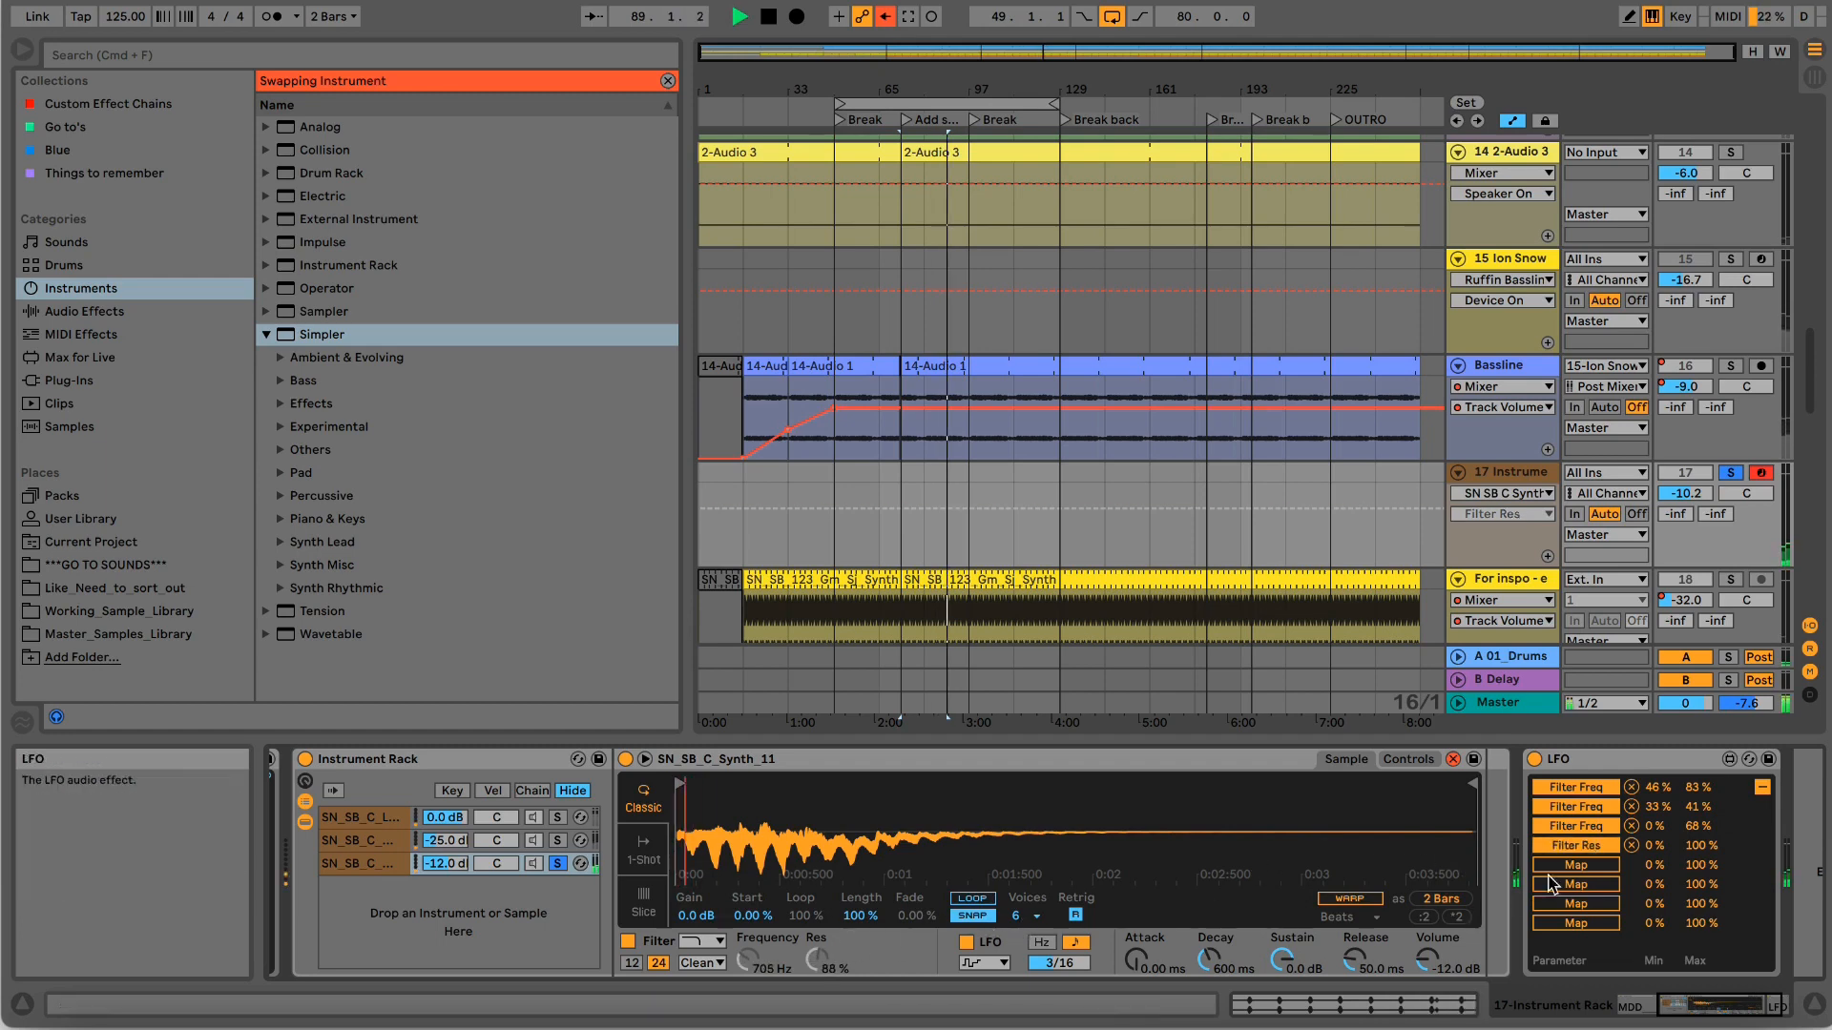
left_click_drag(1656, 846, 1658, 812)
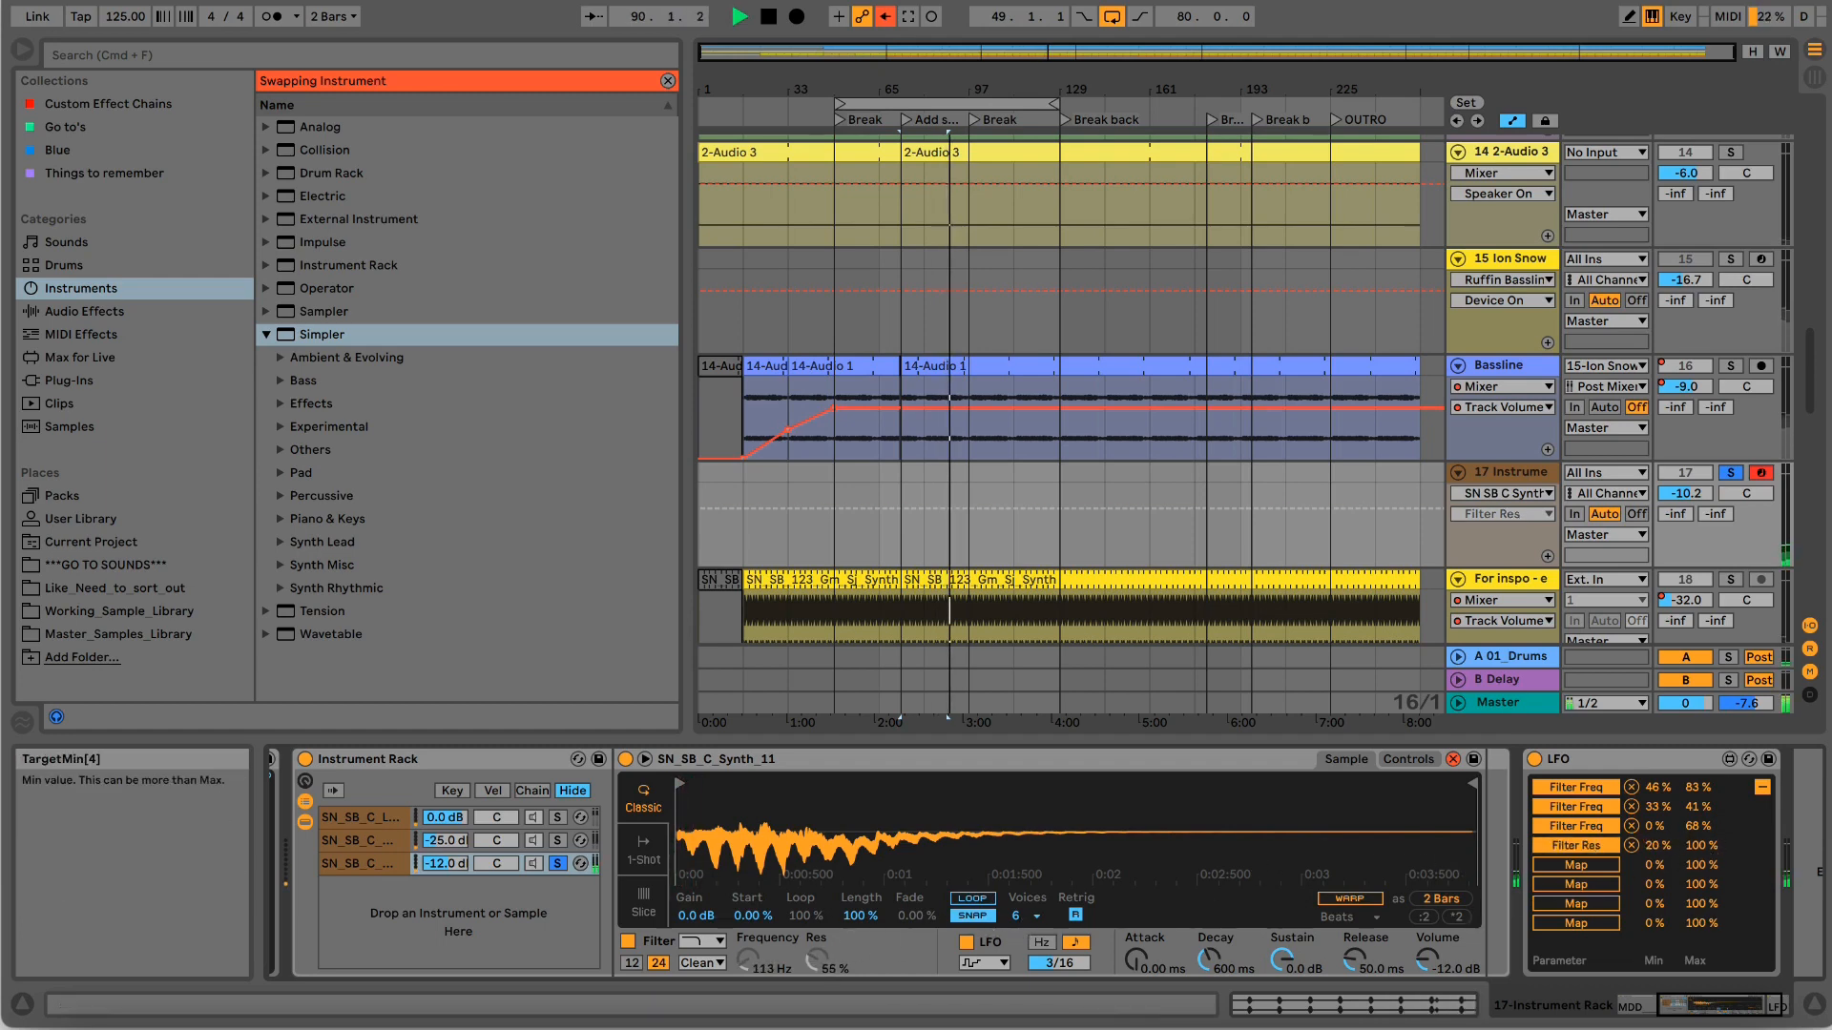
mouse_move(1657, 846)
left_mouse_down()
mouse_move(1701, 863)
mouse_move(1657, 840)
left_mouse_up()
left_click_drag(1702, 846, 1701, 864)
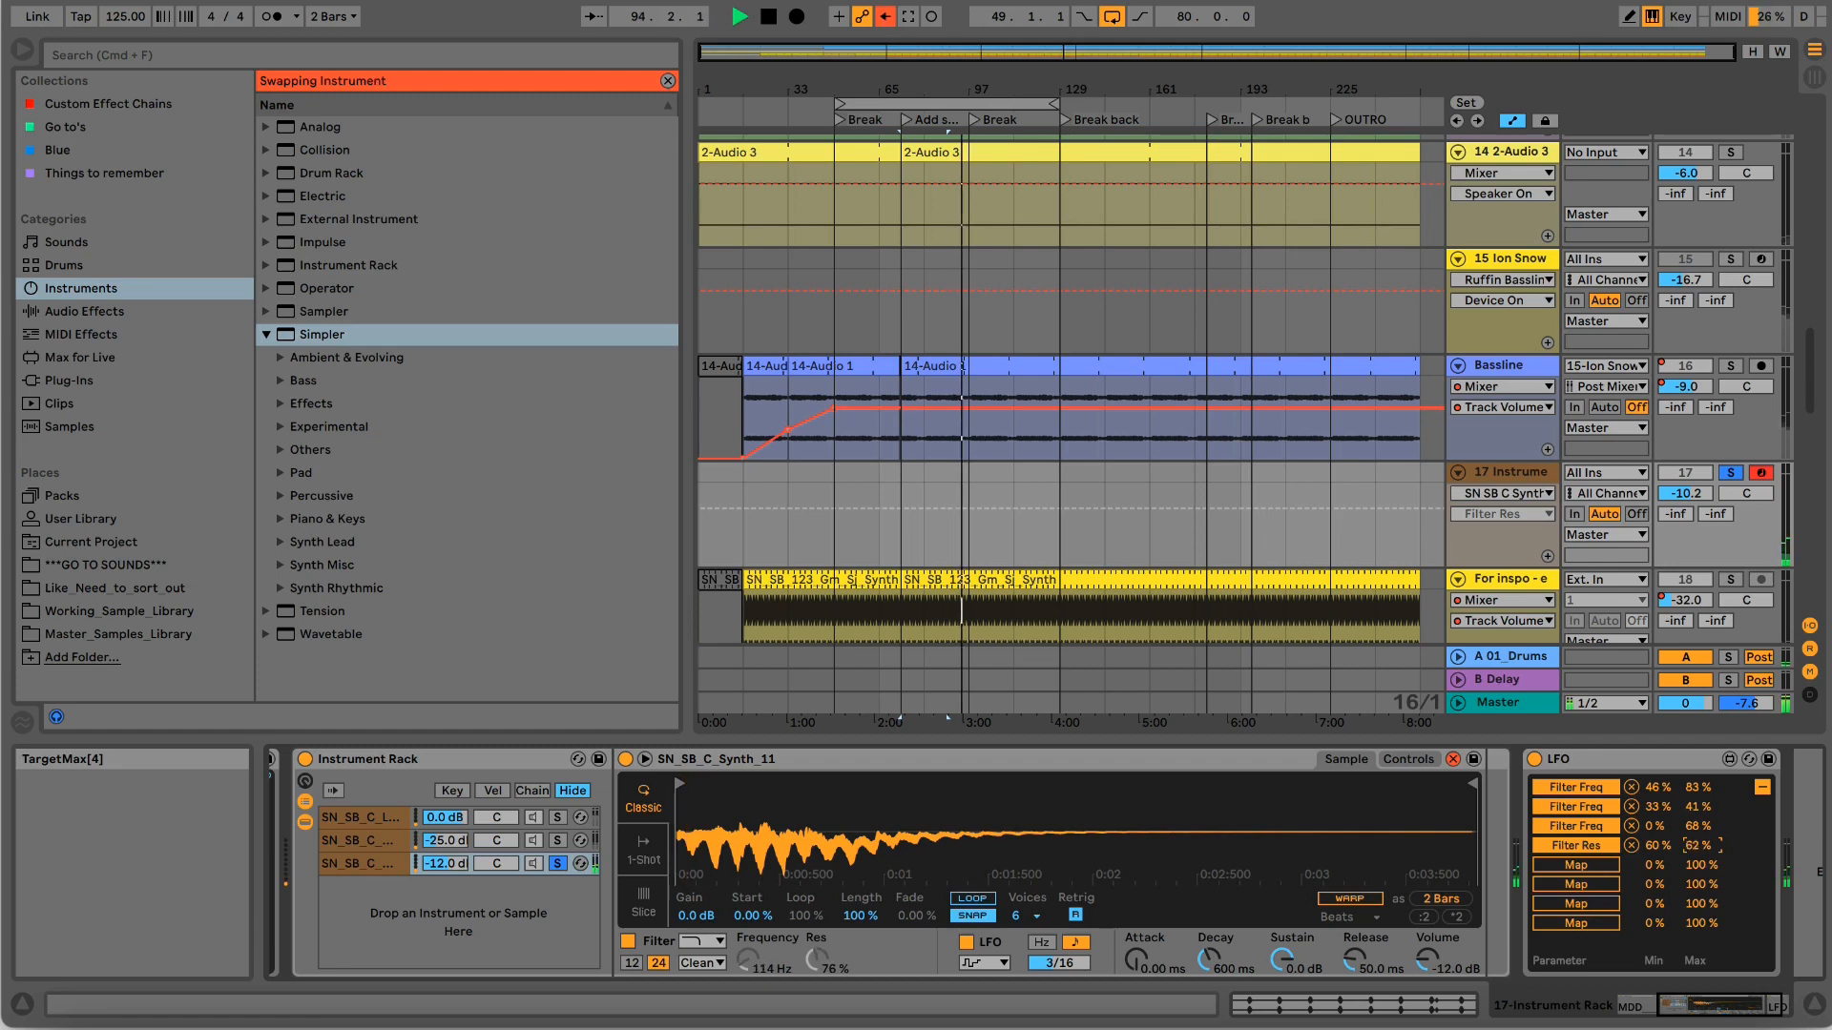
Set Synth_11's amp envelope decay to 7.38 s and release to 1.06 s.
left_click_drag(1209, 957, 1209, 930)
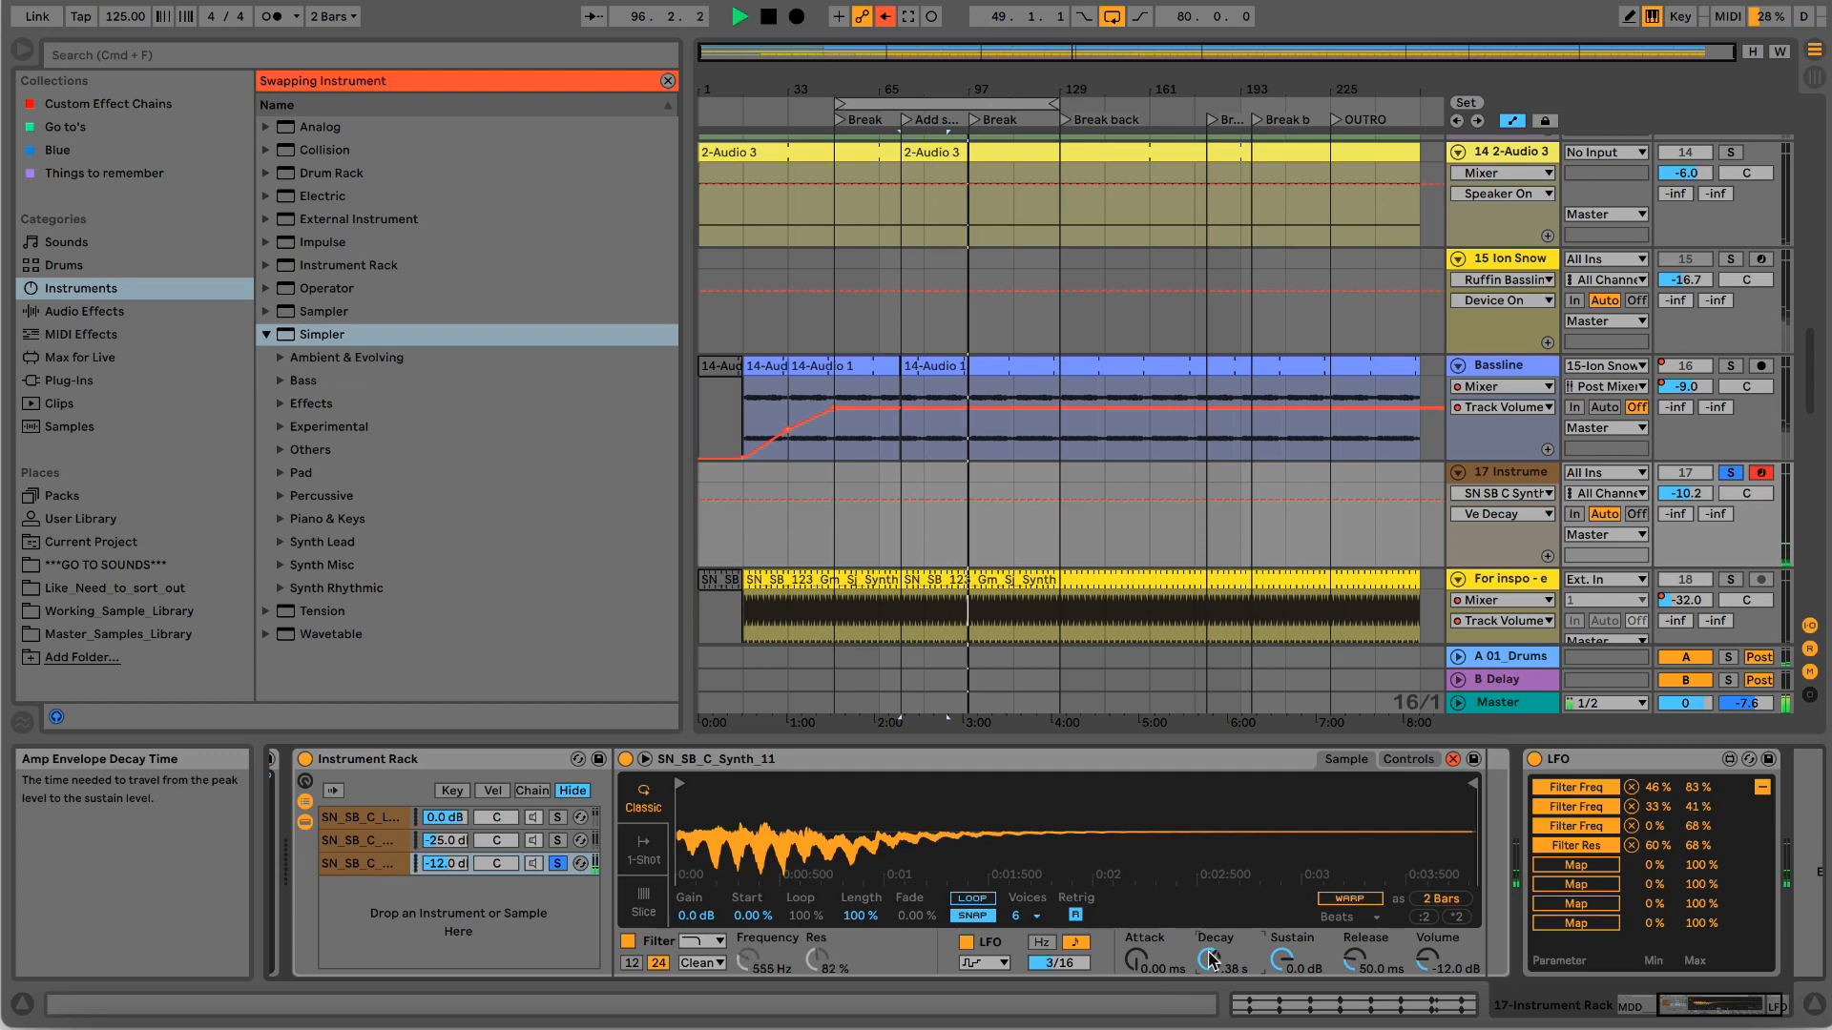
mouse_move(1355, 959)
left_mouse_down()
mouse_move(1355, 935)
mouse_move(1355, 977)
mouse_move(1355, 952)
left_mouse_up()
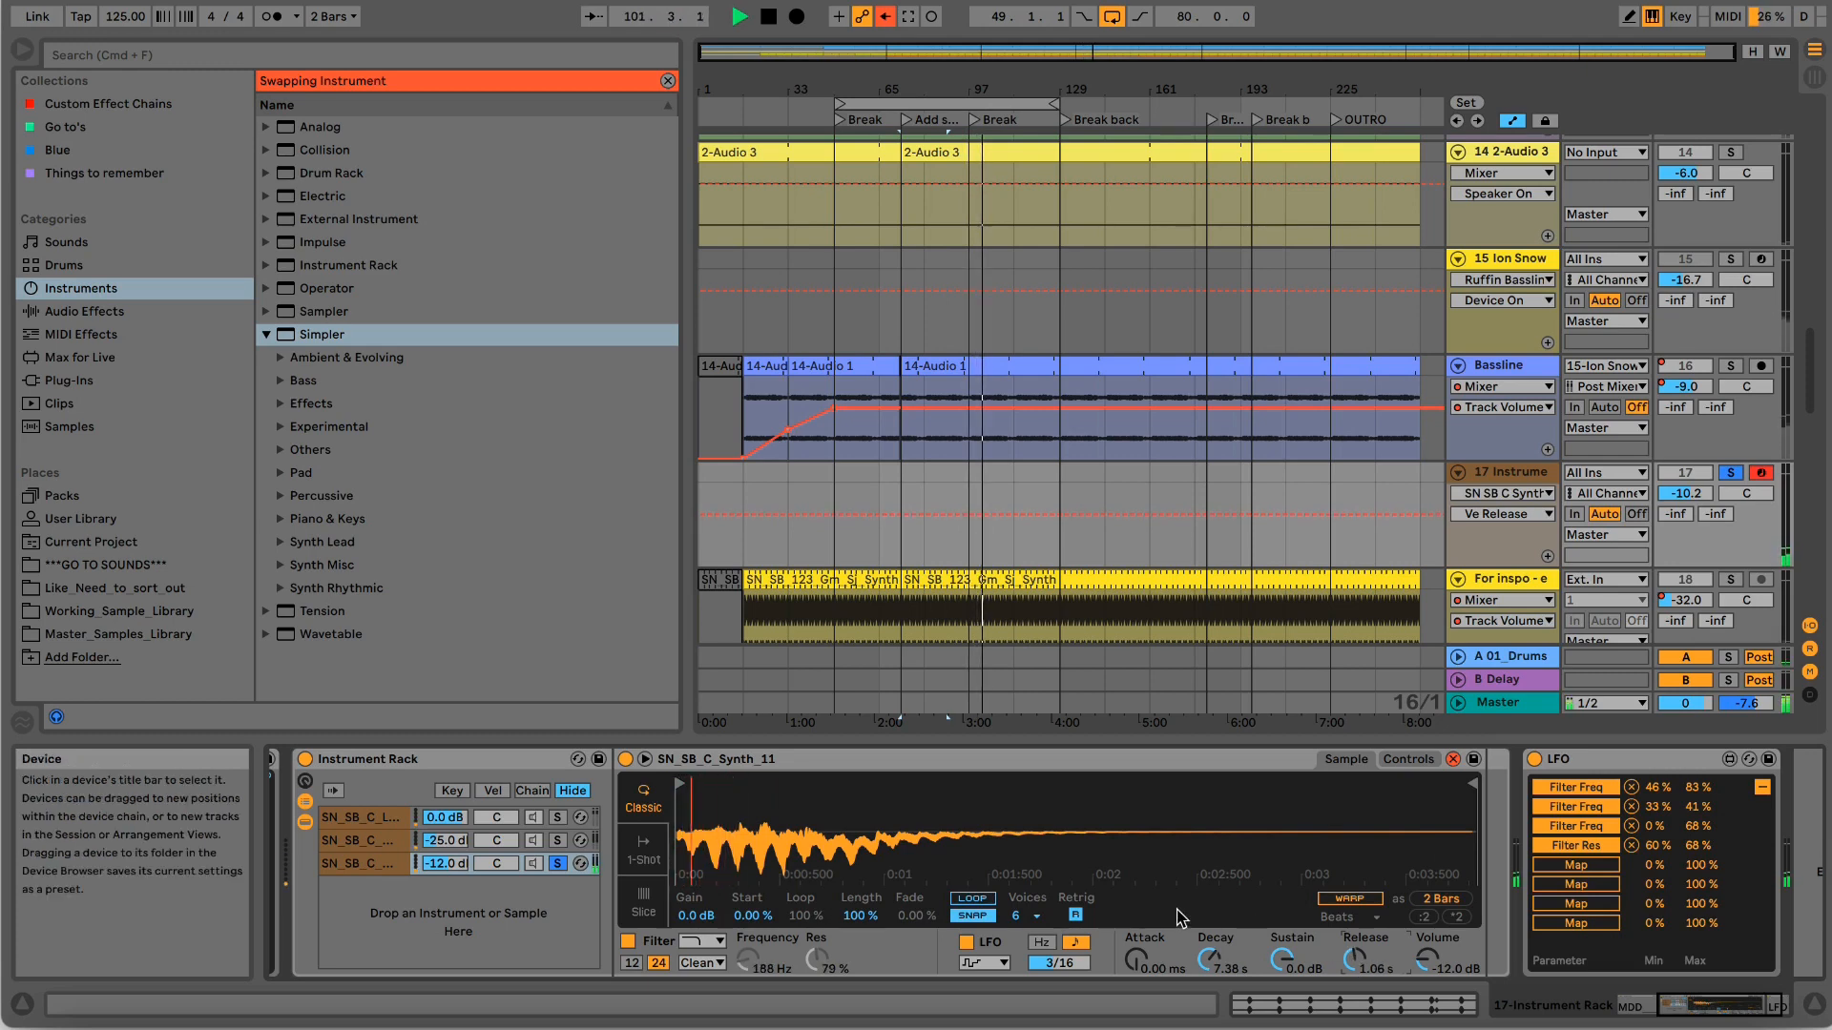
Switch Synth_11's Simpler to 1-Shot mode and transpose the sample to -25 st.
left_click(652, 859)
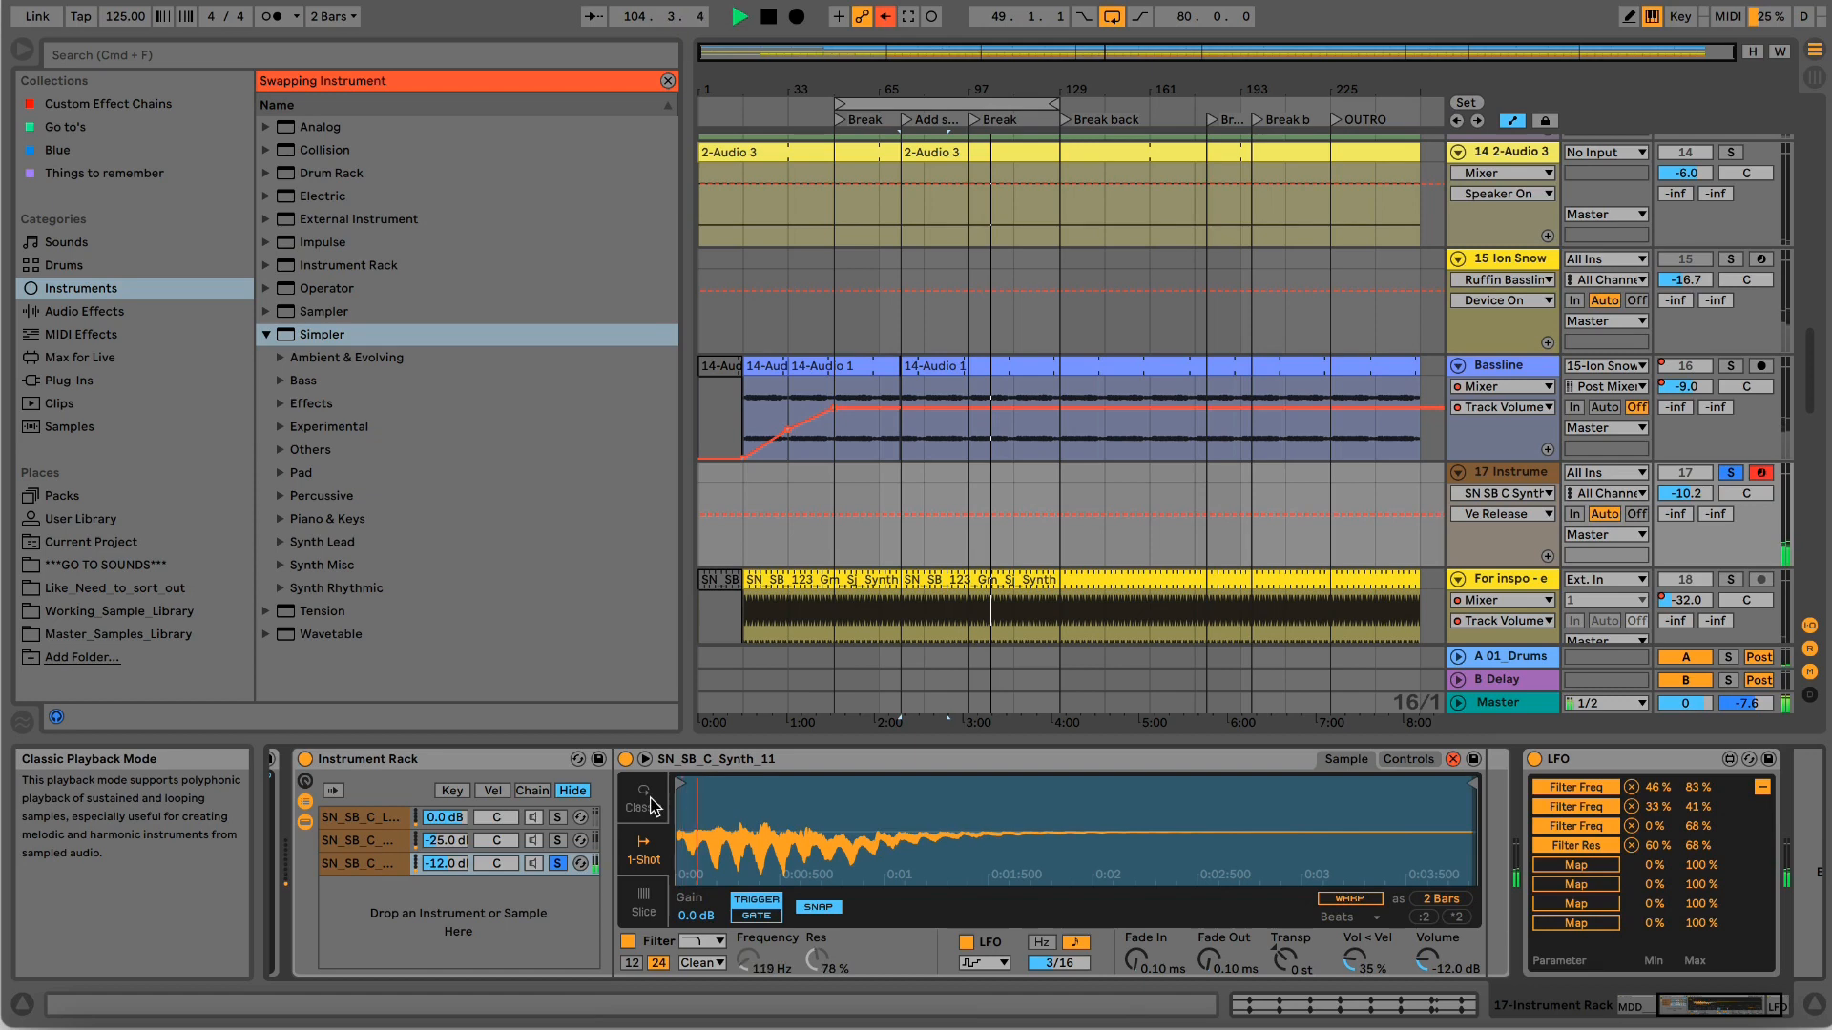
left_click(1285, 957)
mouse_move(1285, 957)
left_mouse_down()
mouse_move(1285, 981)
mouse_move(1285, 961)
left_mouse_up()
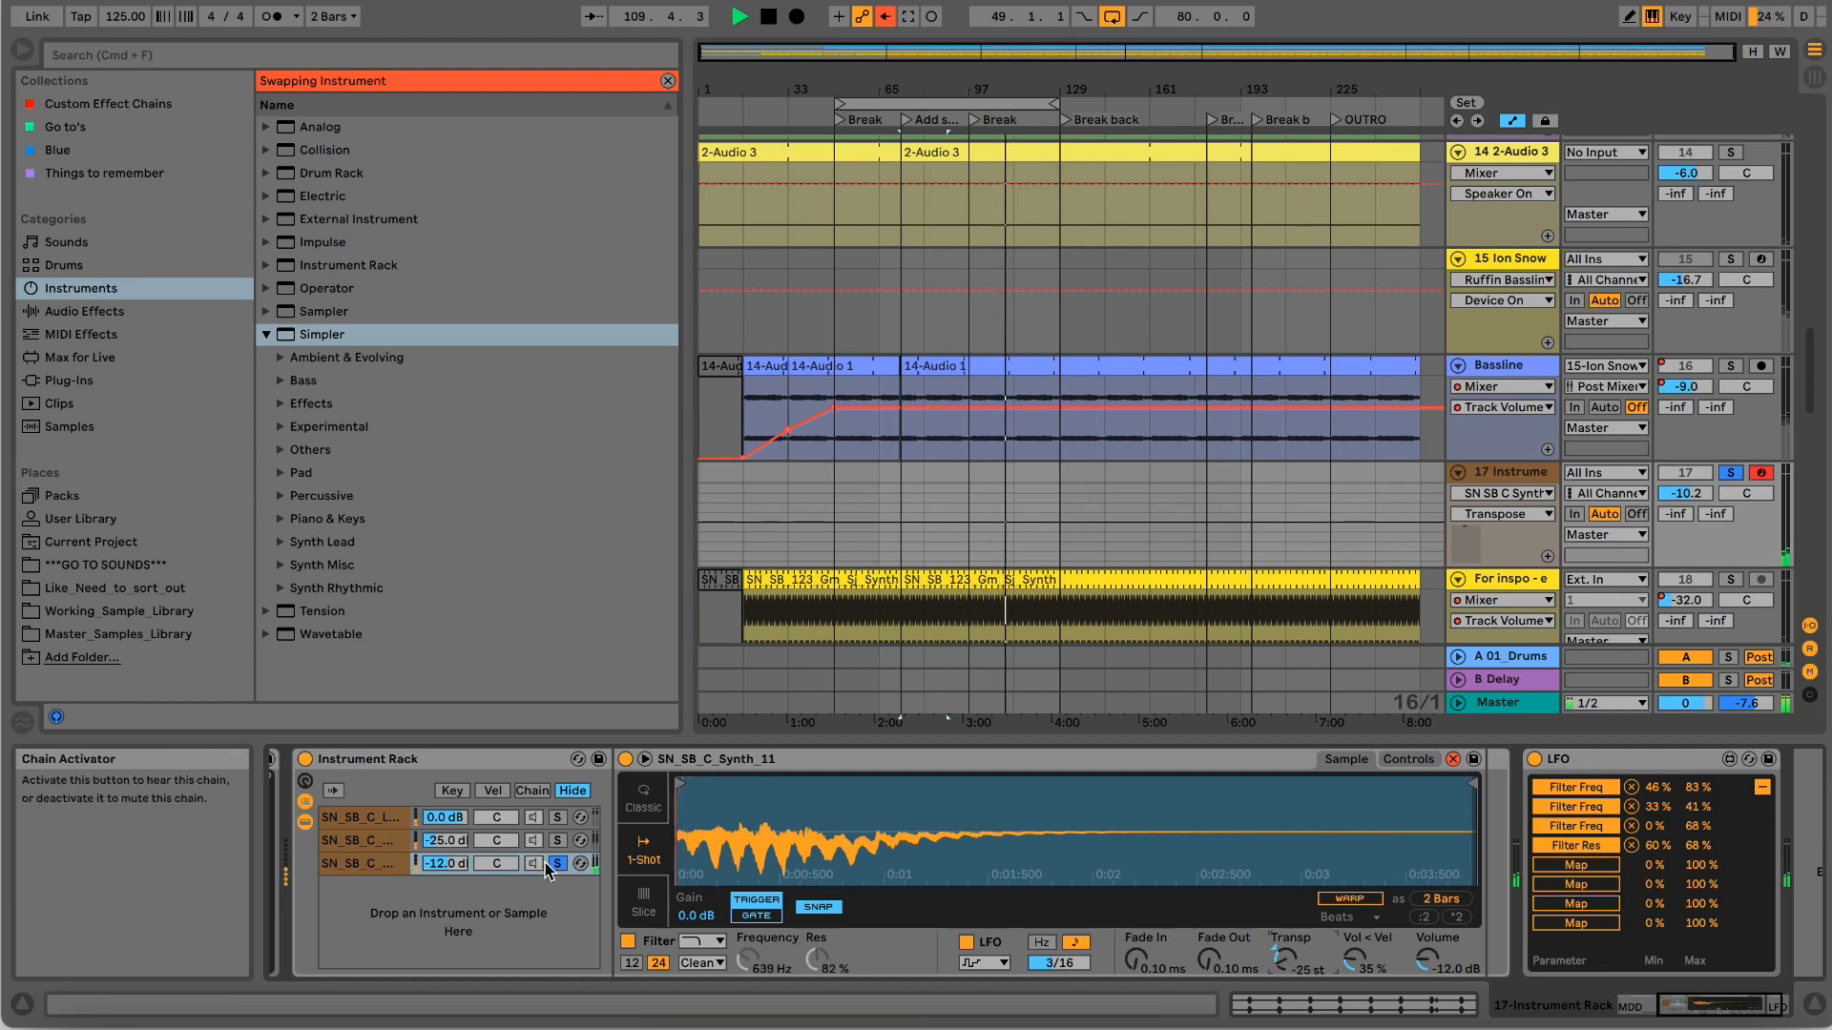
Unsolo the Synth_11 chain and lower its chain volume to -25.0 dB.
left_click(580, 864)
left_click_drag(445, 864, 444, 864)
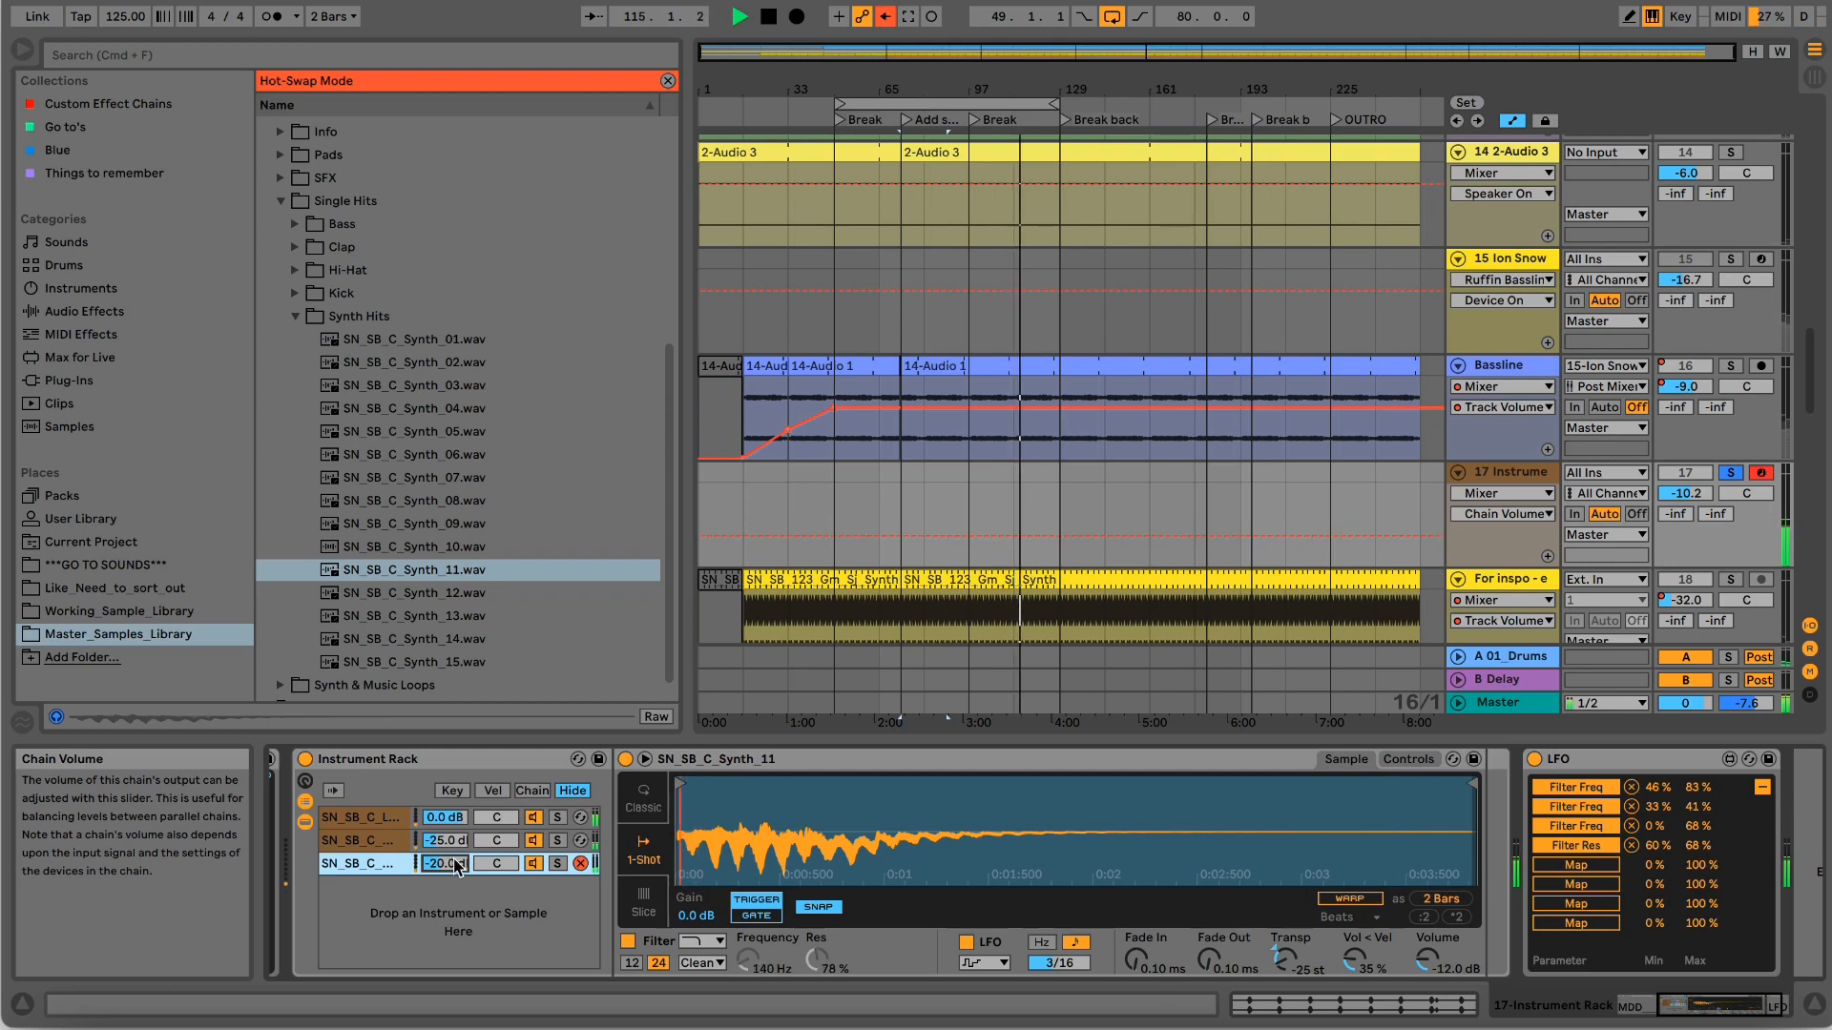
left_click_drag(453, 864, 453, 868)
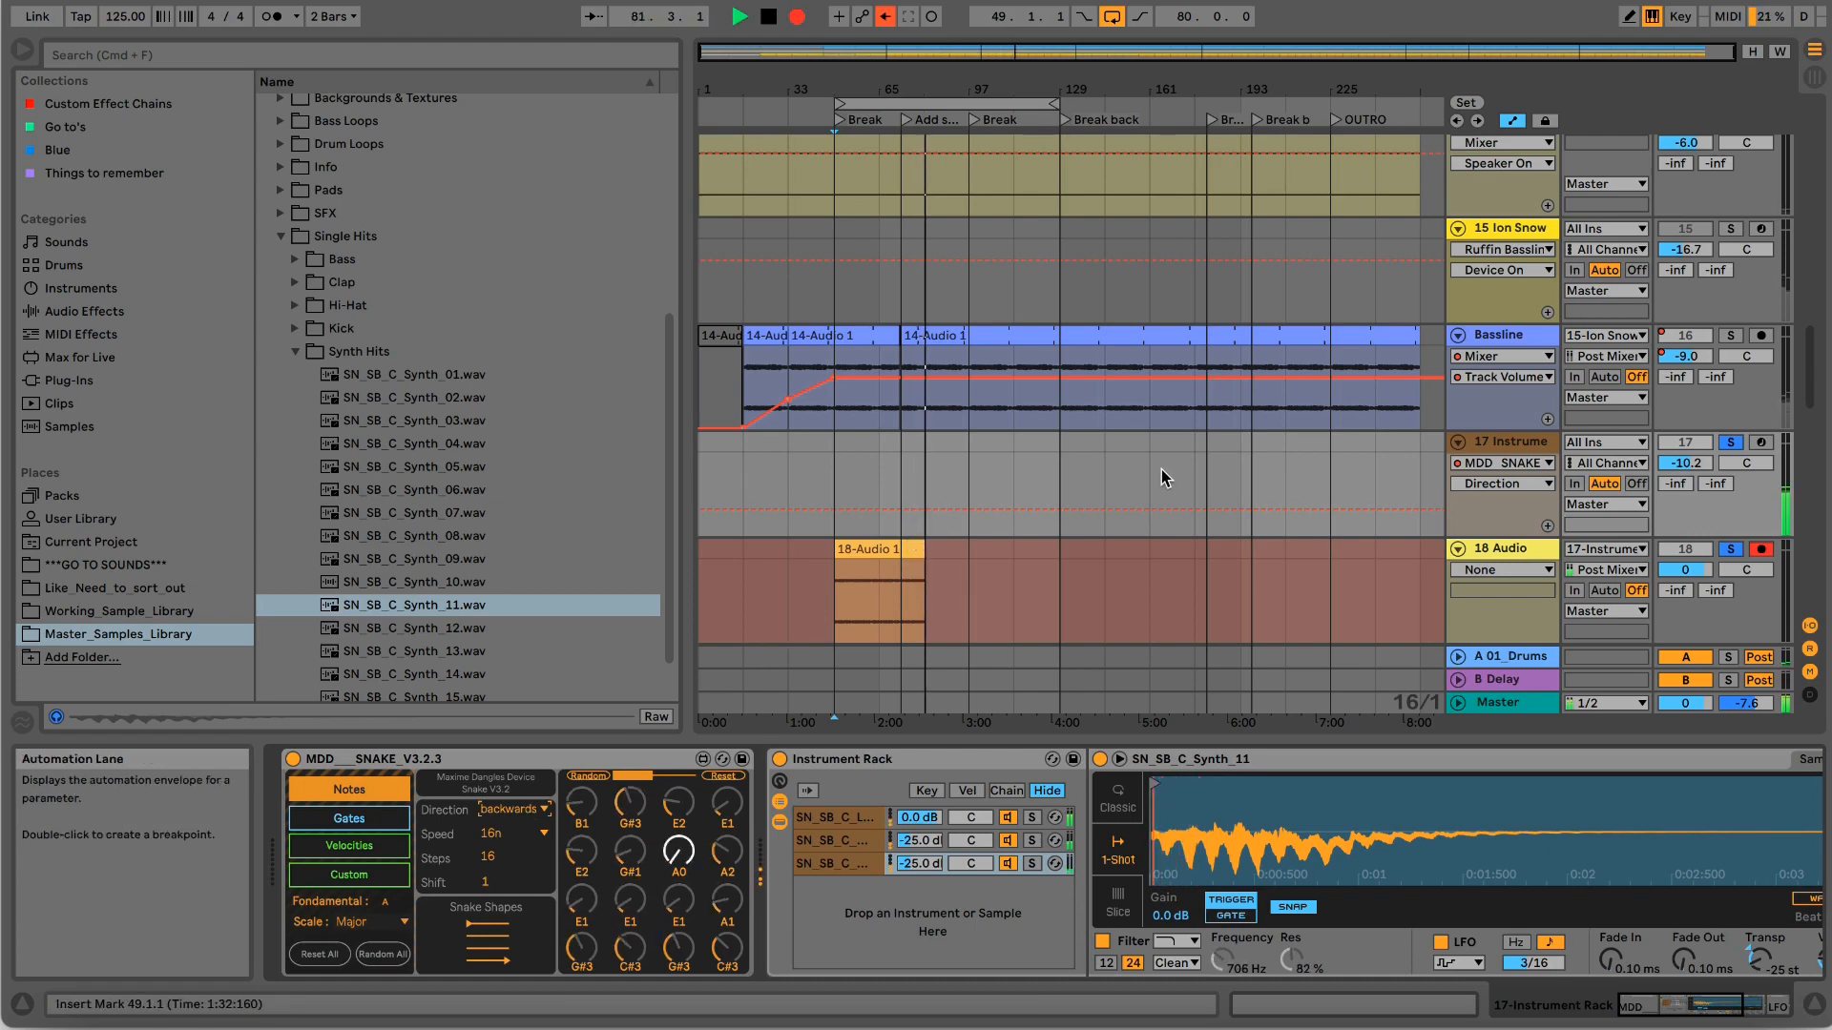
Solo track 13 2-Audio 1 while the bassline records onto the 18 Audio track.
scroll(1164, 477, "up", 10)
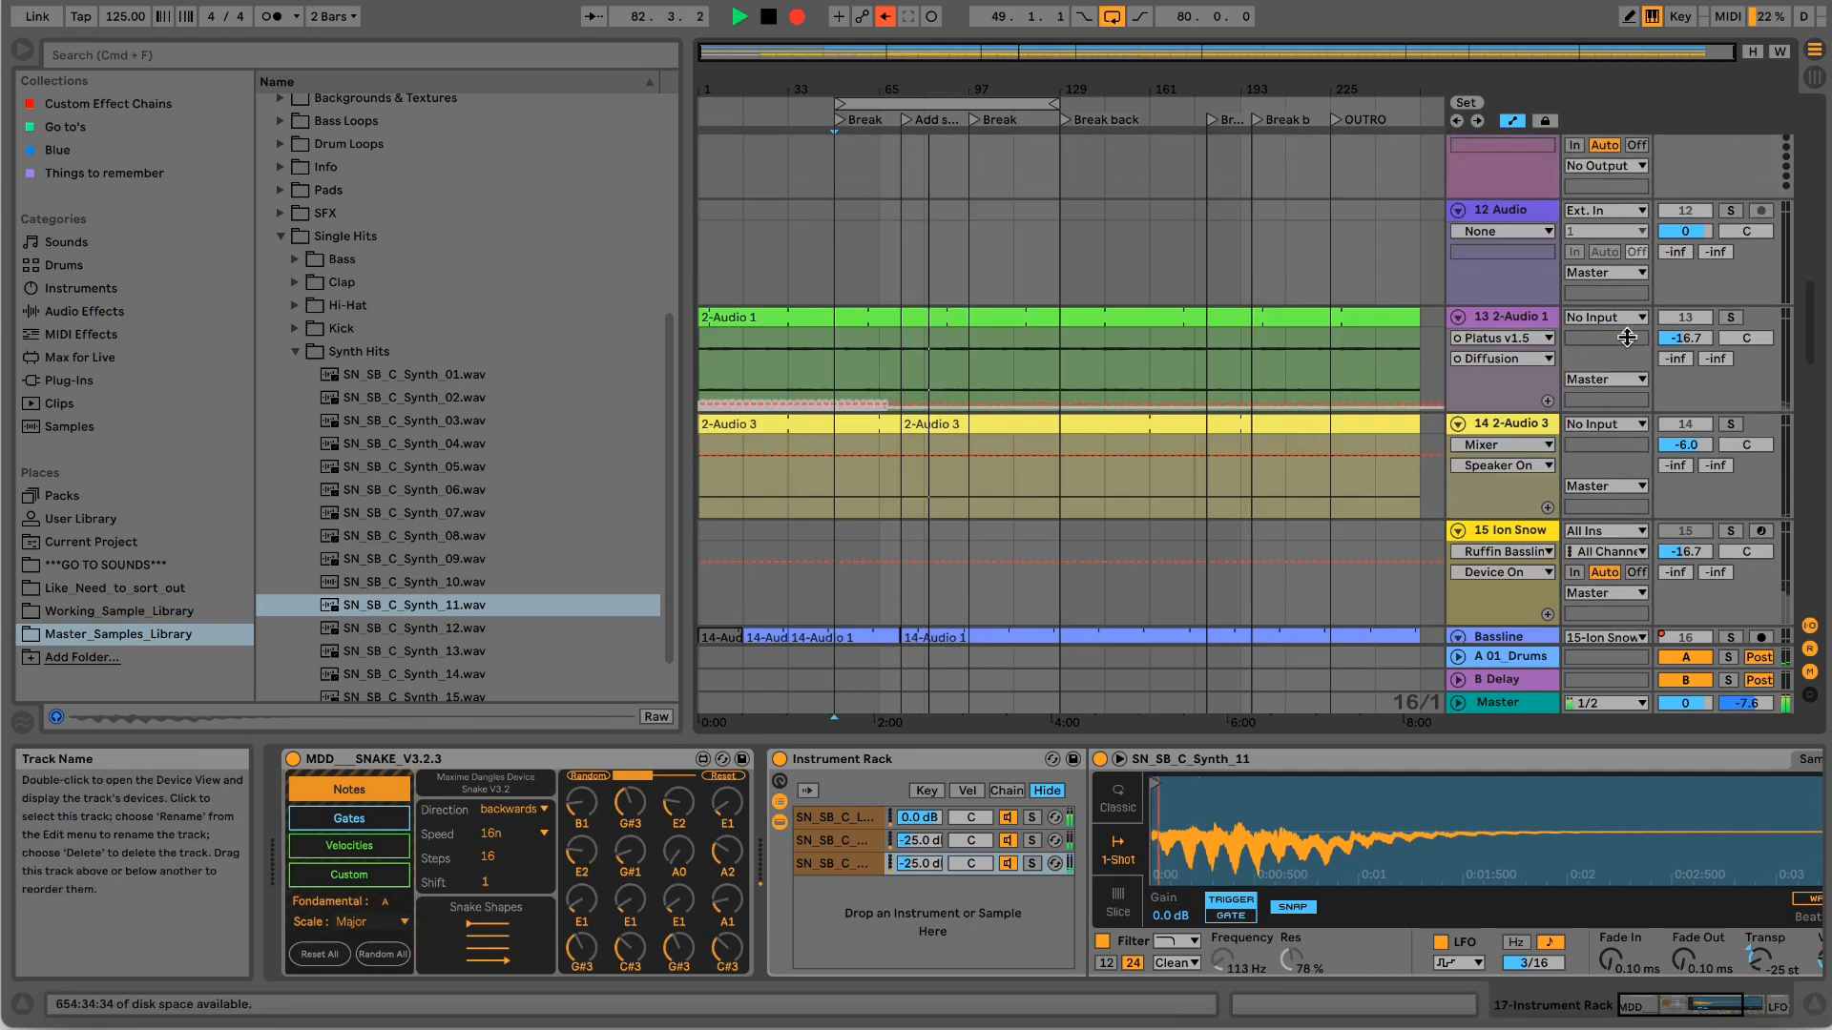
left_click(1731, 318)
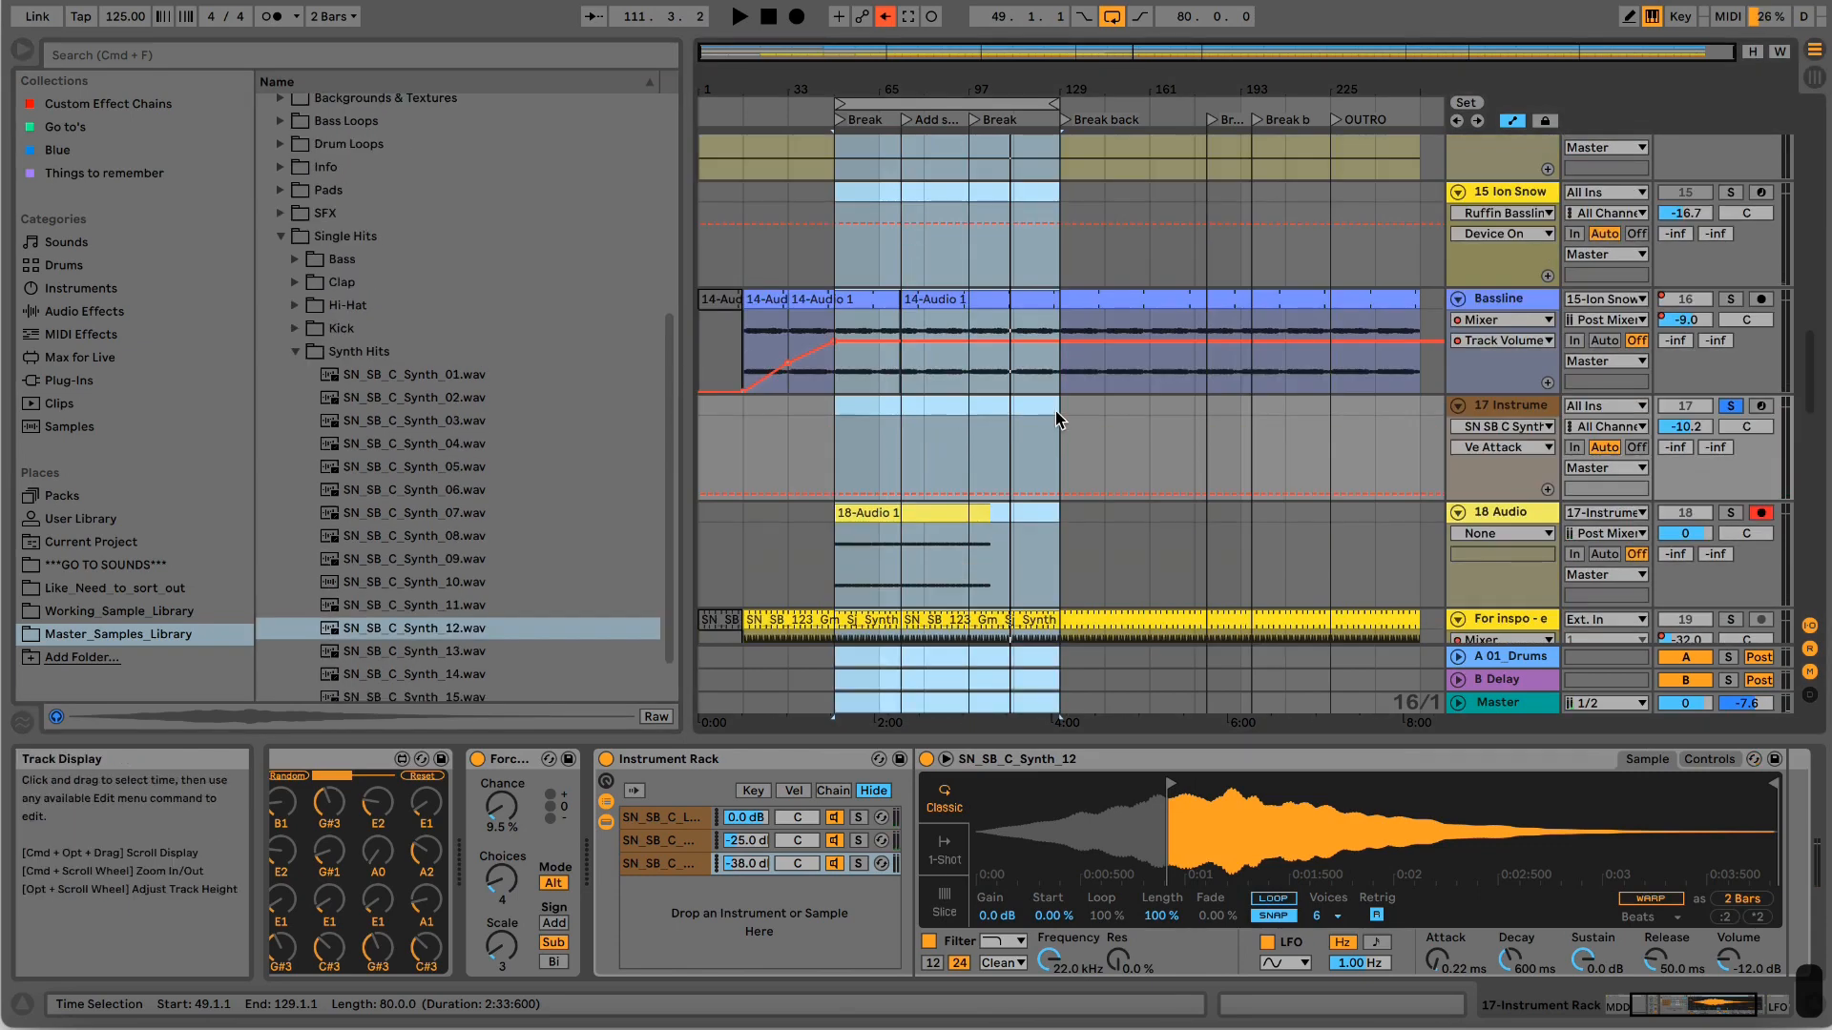
Review the recorded 18 Audio clip and its neighbouring tracks, and inspect the sample in each of the three Instrument Rack chains.
scroll(1050, 420, "down", 5)
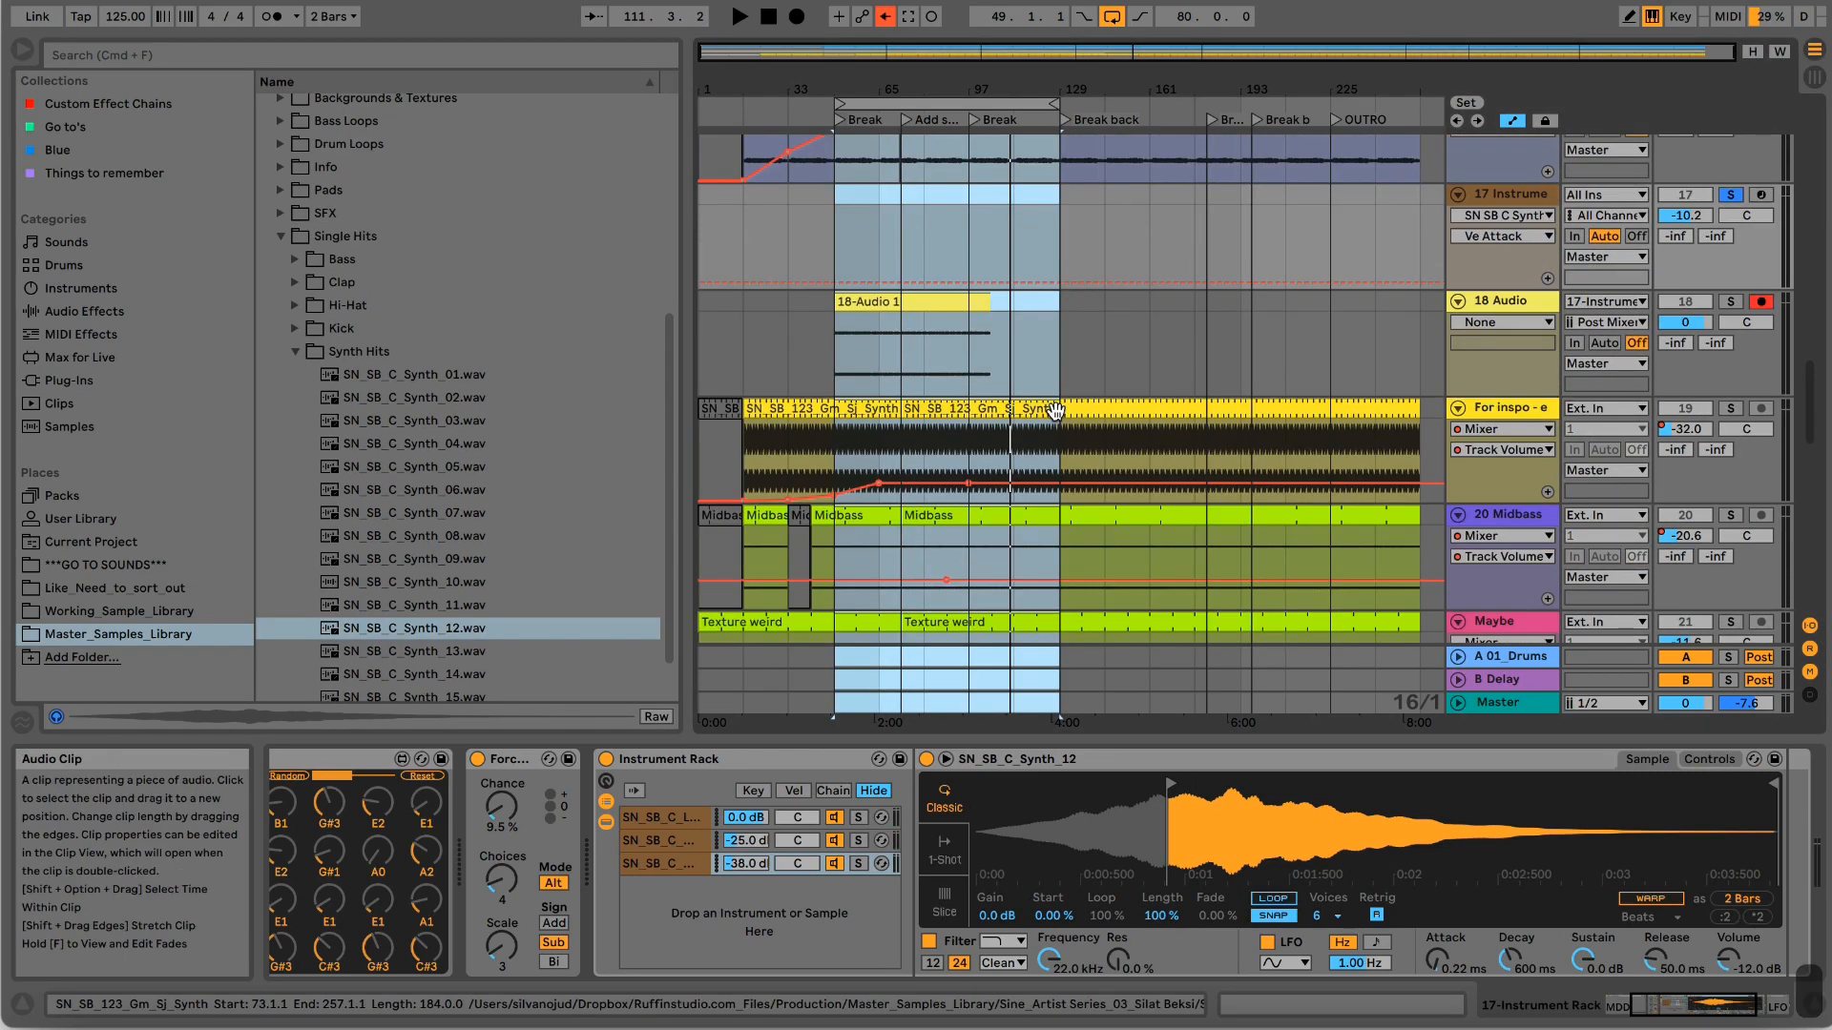
scroll(1007, 644, "up", 1)
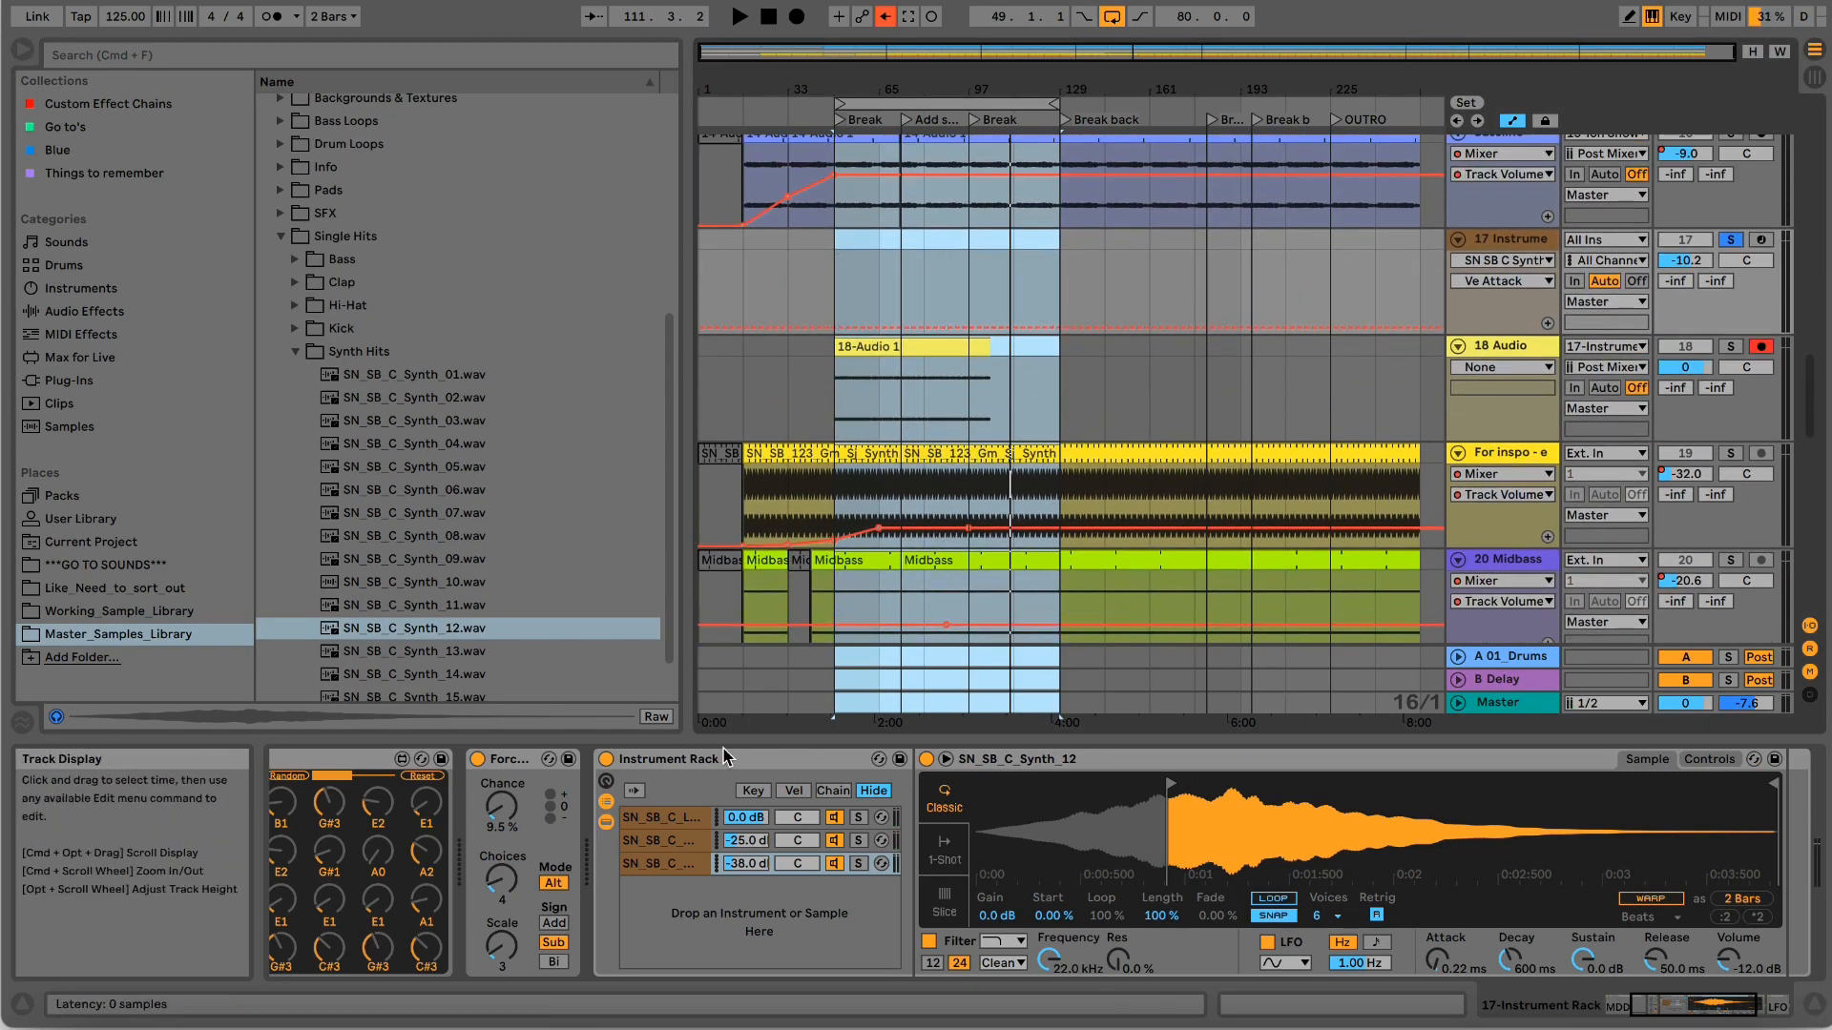
left_click(663, 818)
left_click(660, 842)
left_click(663, 865)
left_click(670, 819)
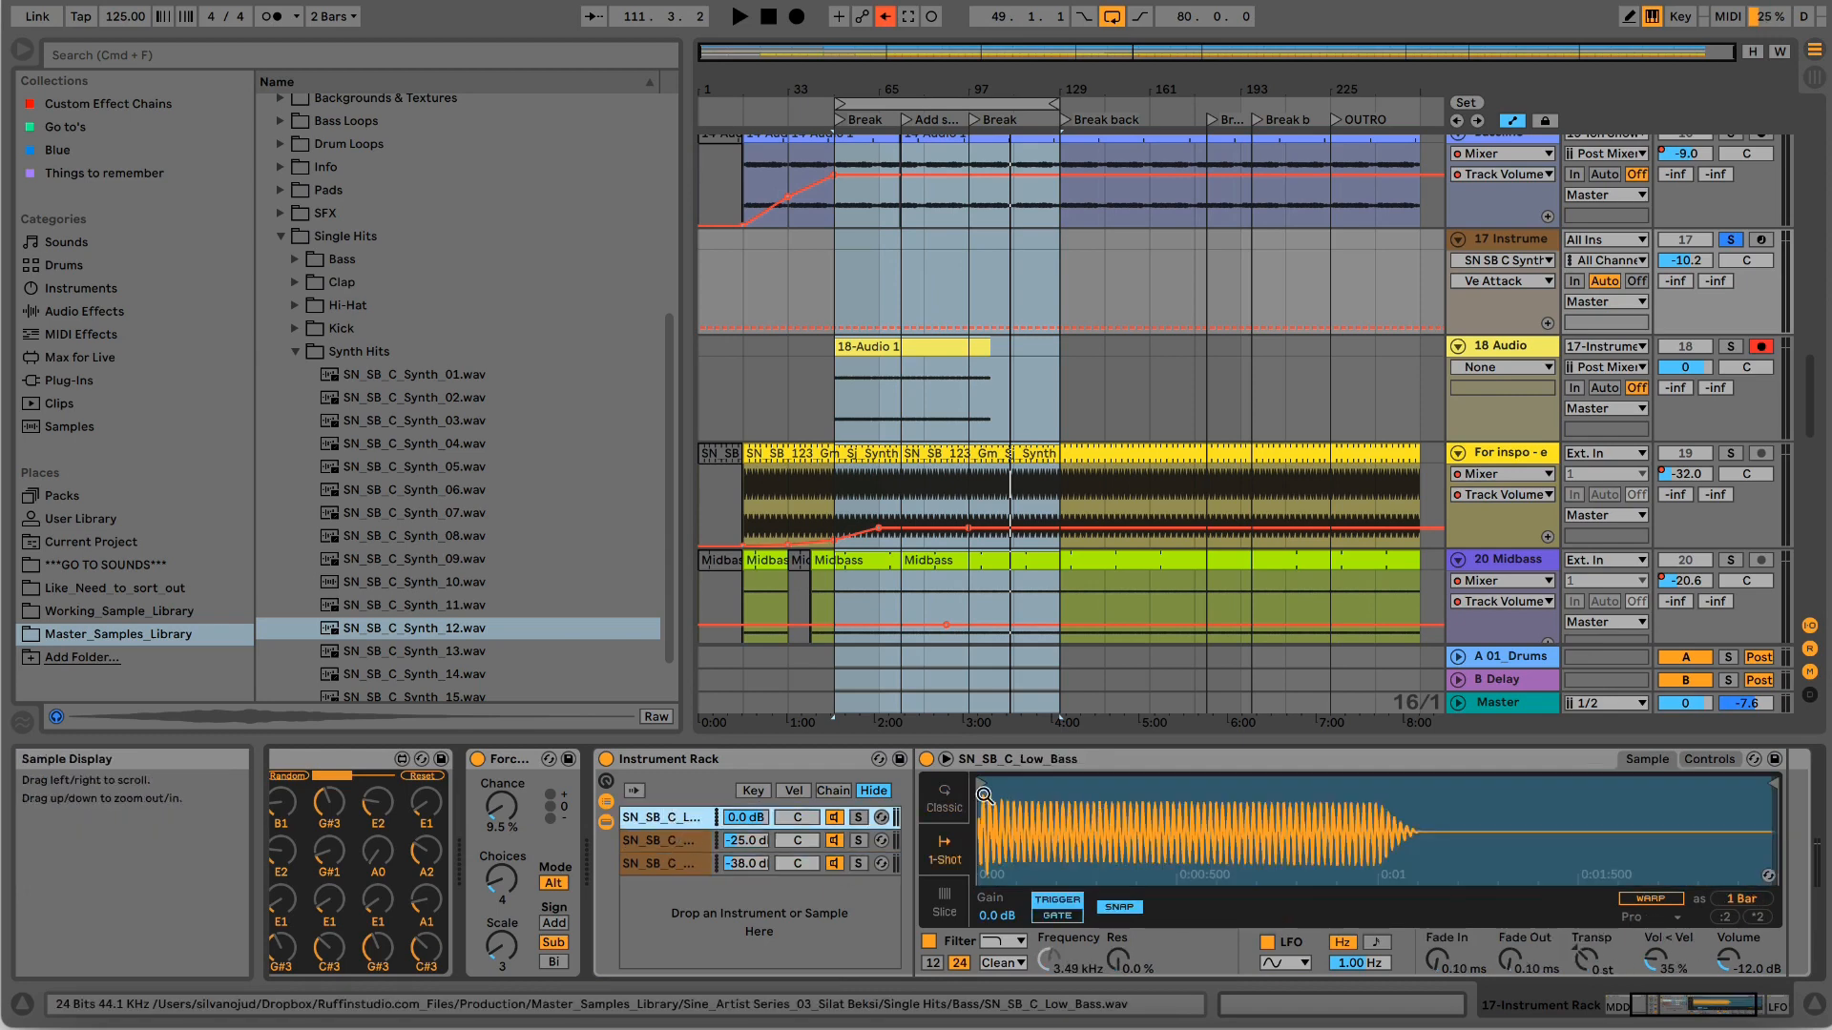
Browse the Single Hits folders to the Kick folder and preview SN_SB_Kick_01.wav.
scroll(362, 606, "down", 3)
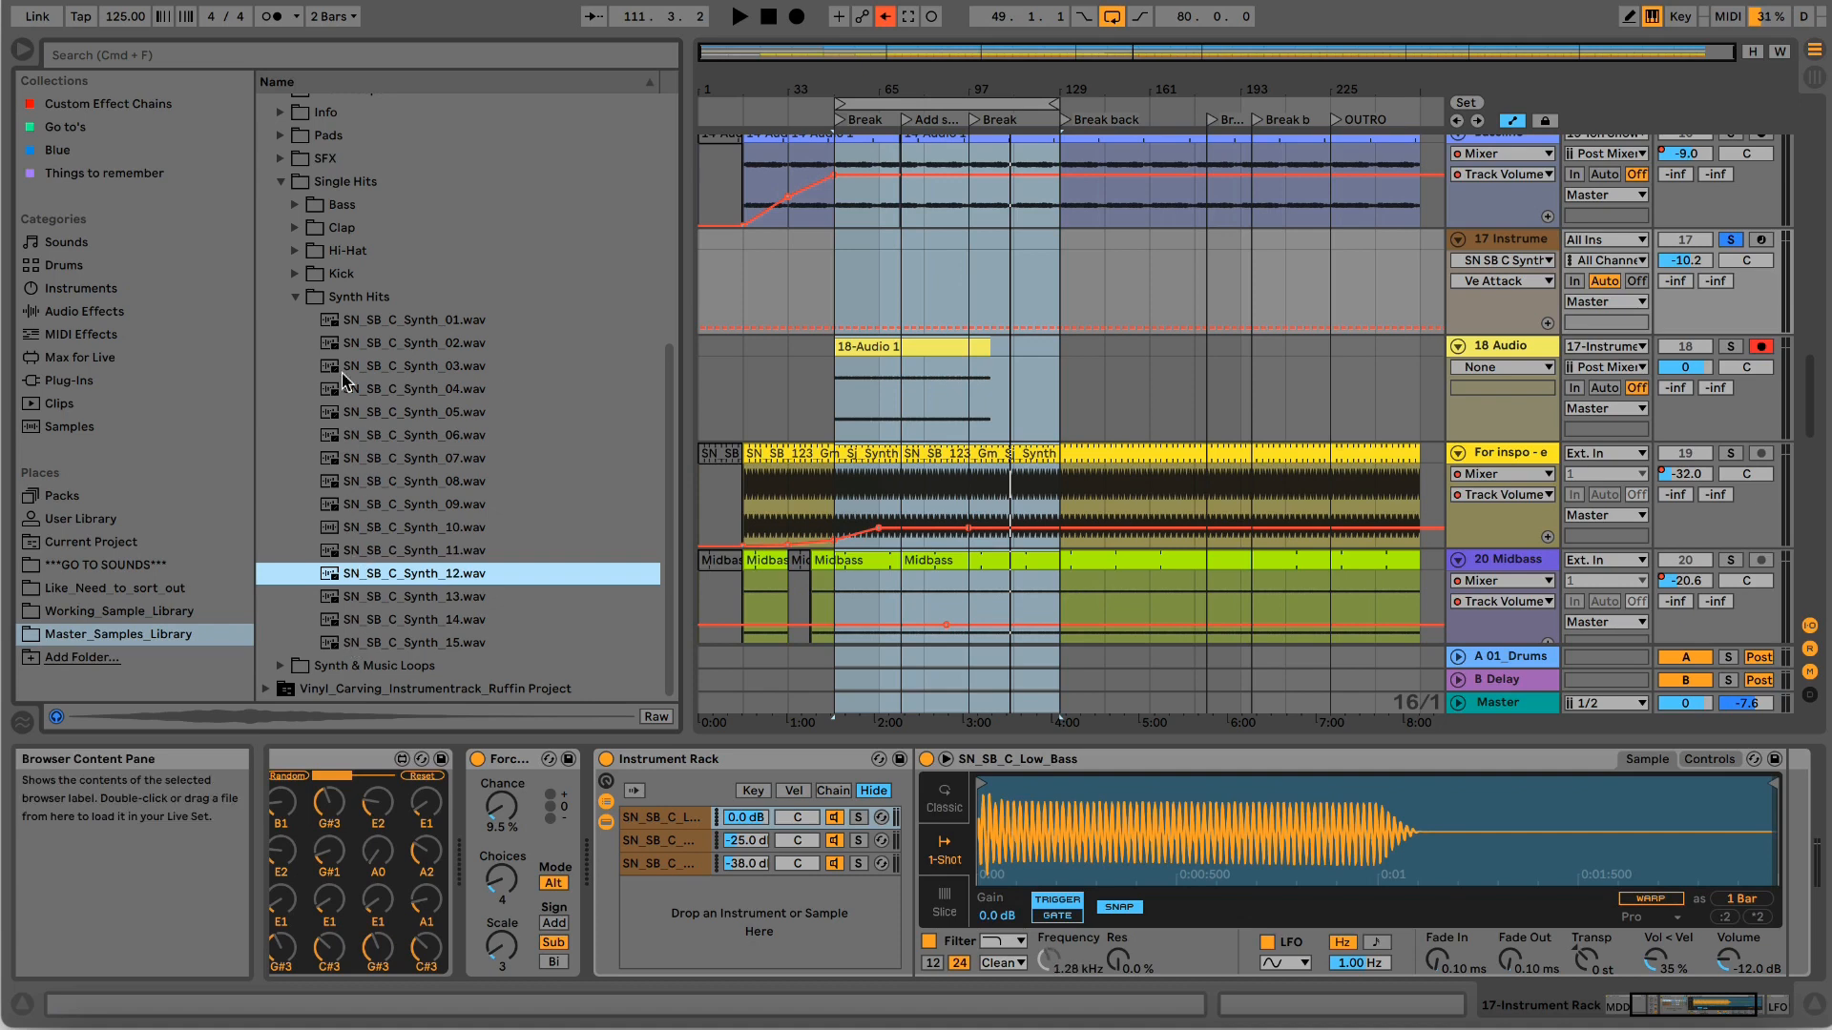
left_click(296, 300)
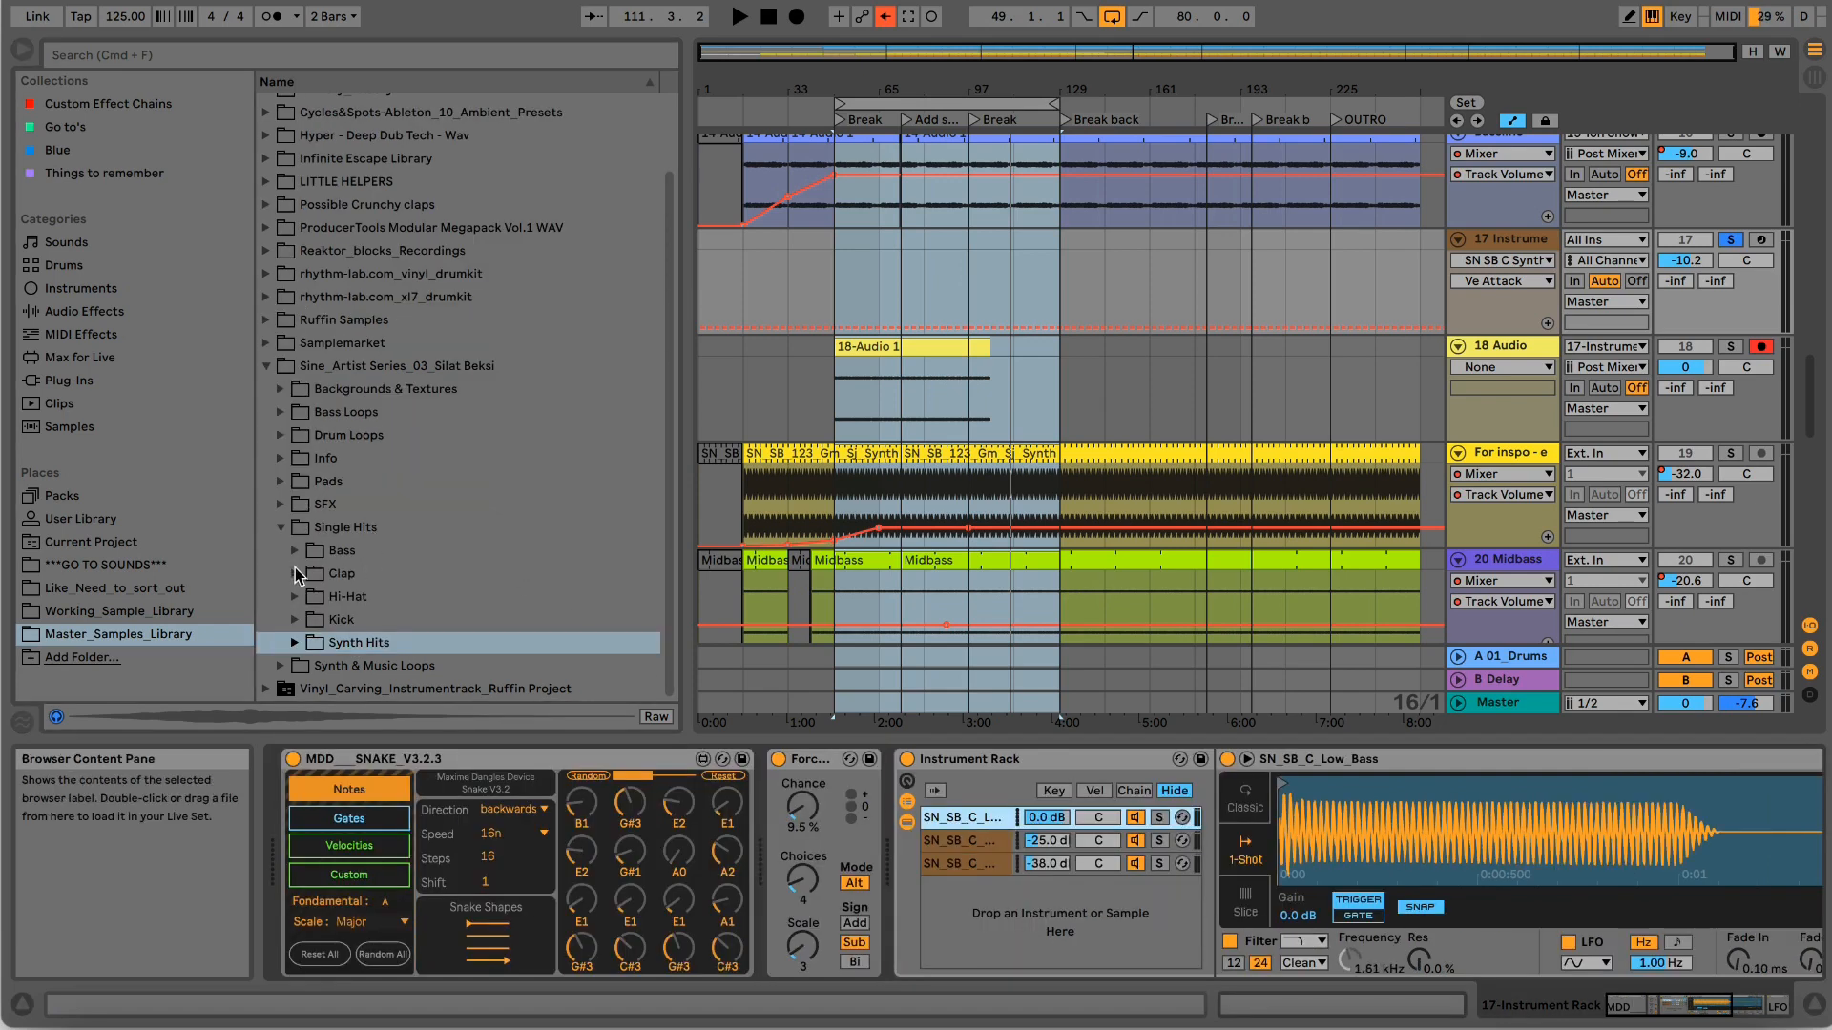
left_click(295, 620)
left_click(344, 644)
scroll(473, 524, "down", 3)
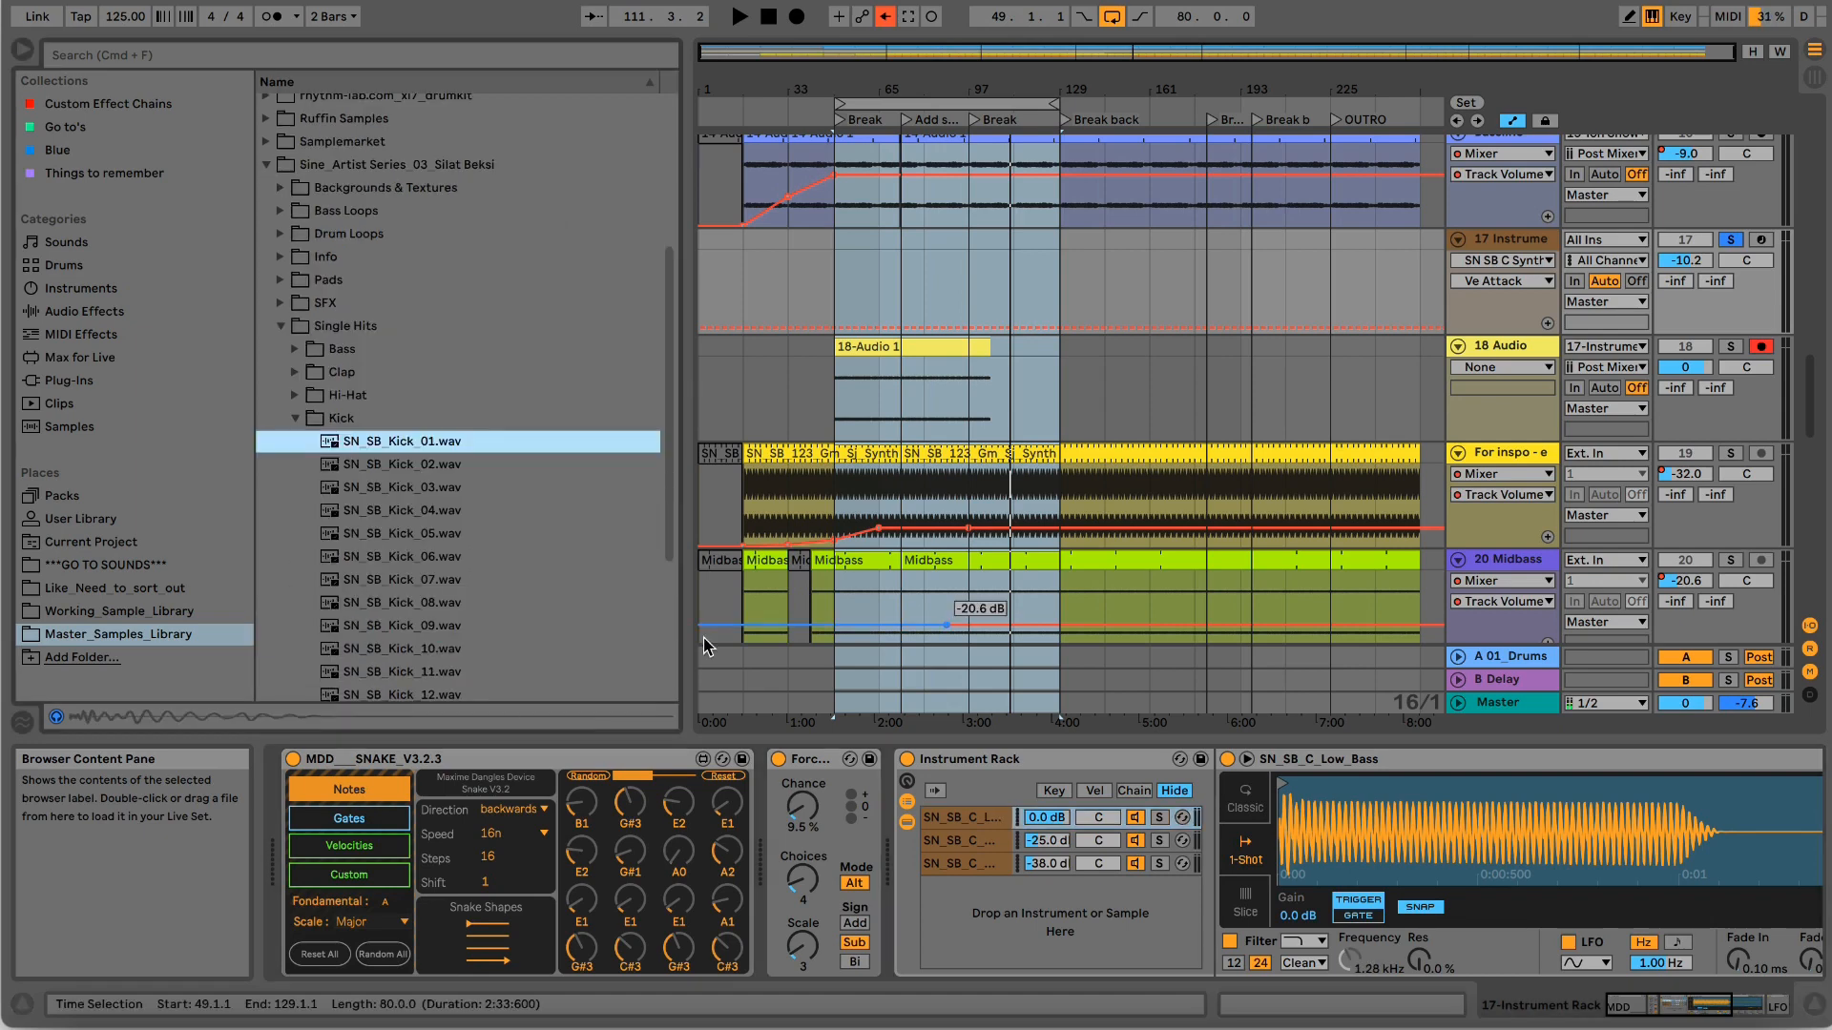
Hot-swap the SN_SB_C_Sing_Bass sample in the rack's second chain with SN_SB_Kick_04.wav.
left_click(992, 848)
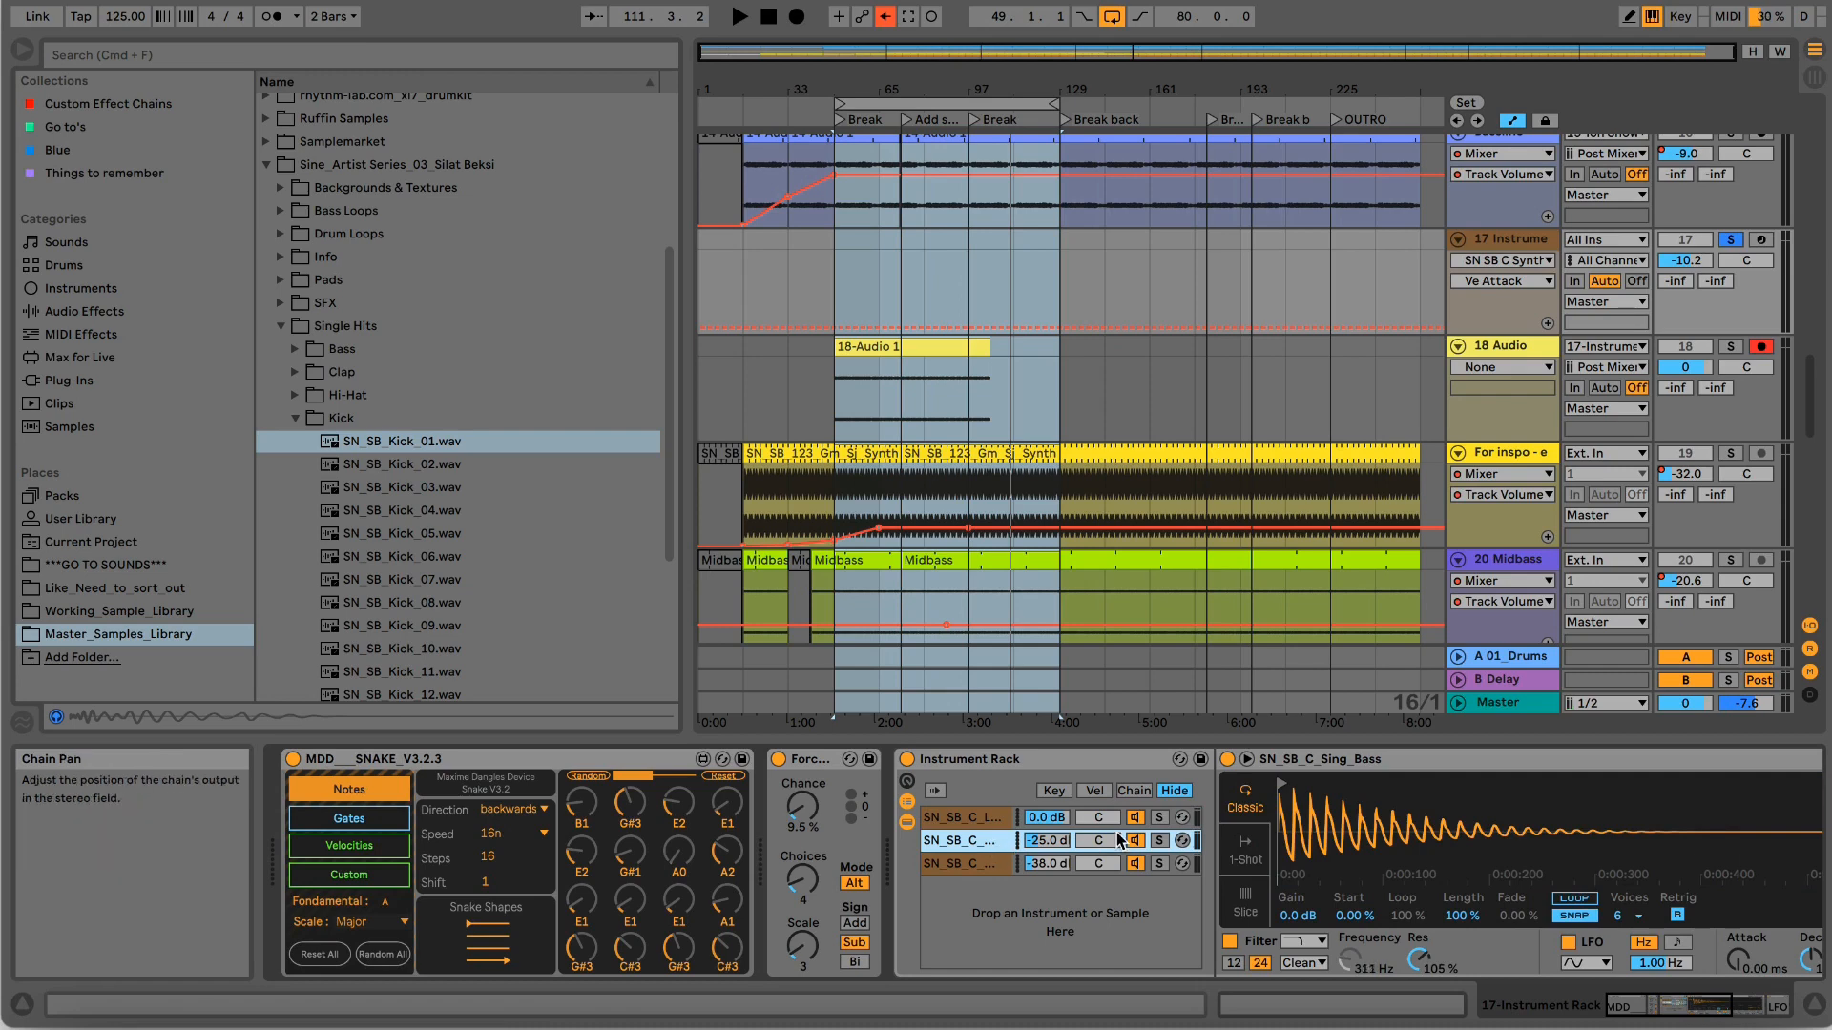
left_click(1182, 840)
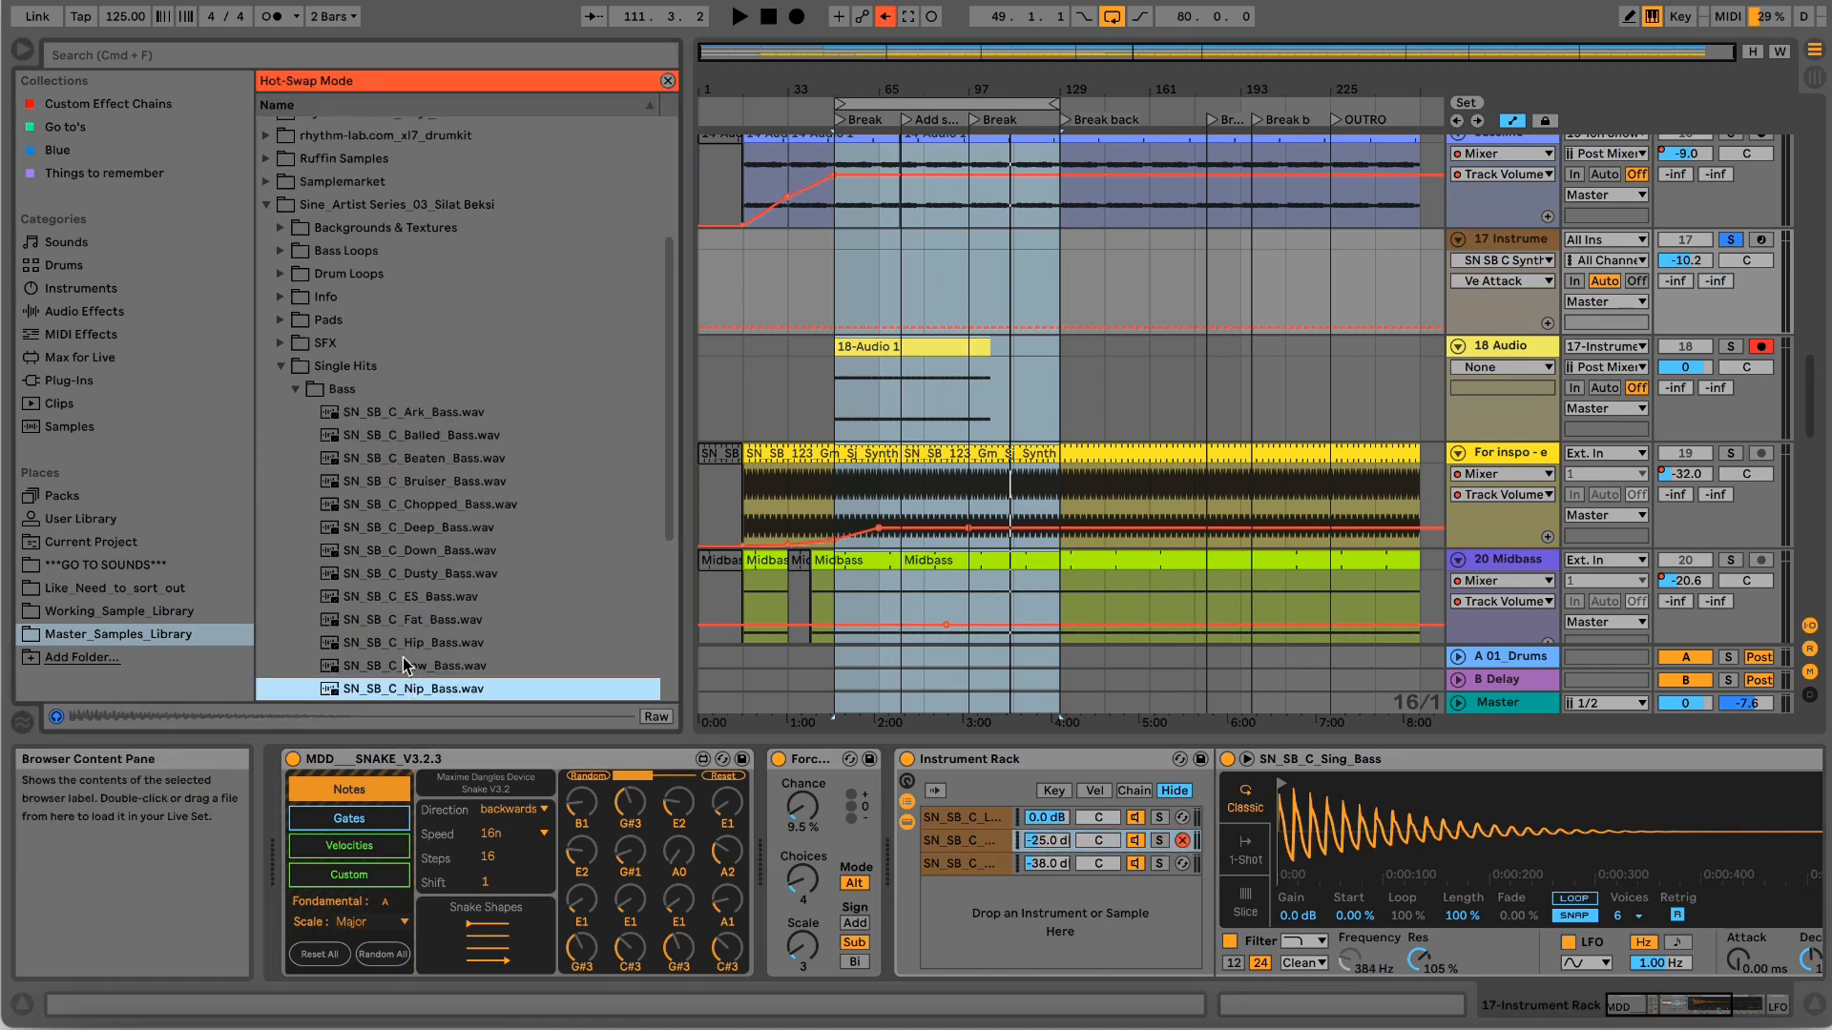
left_click(294, 390)
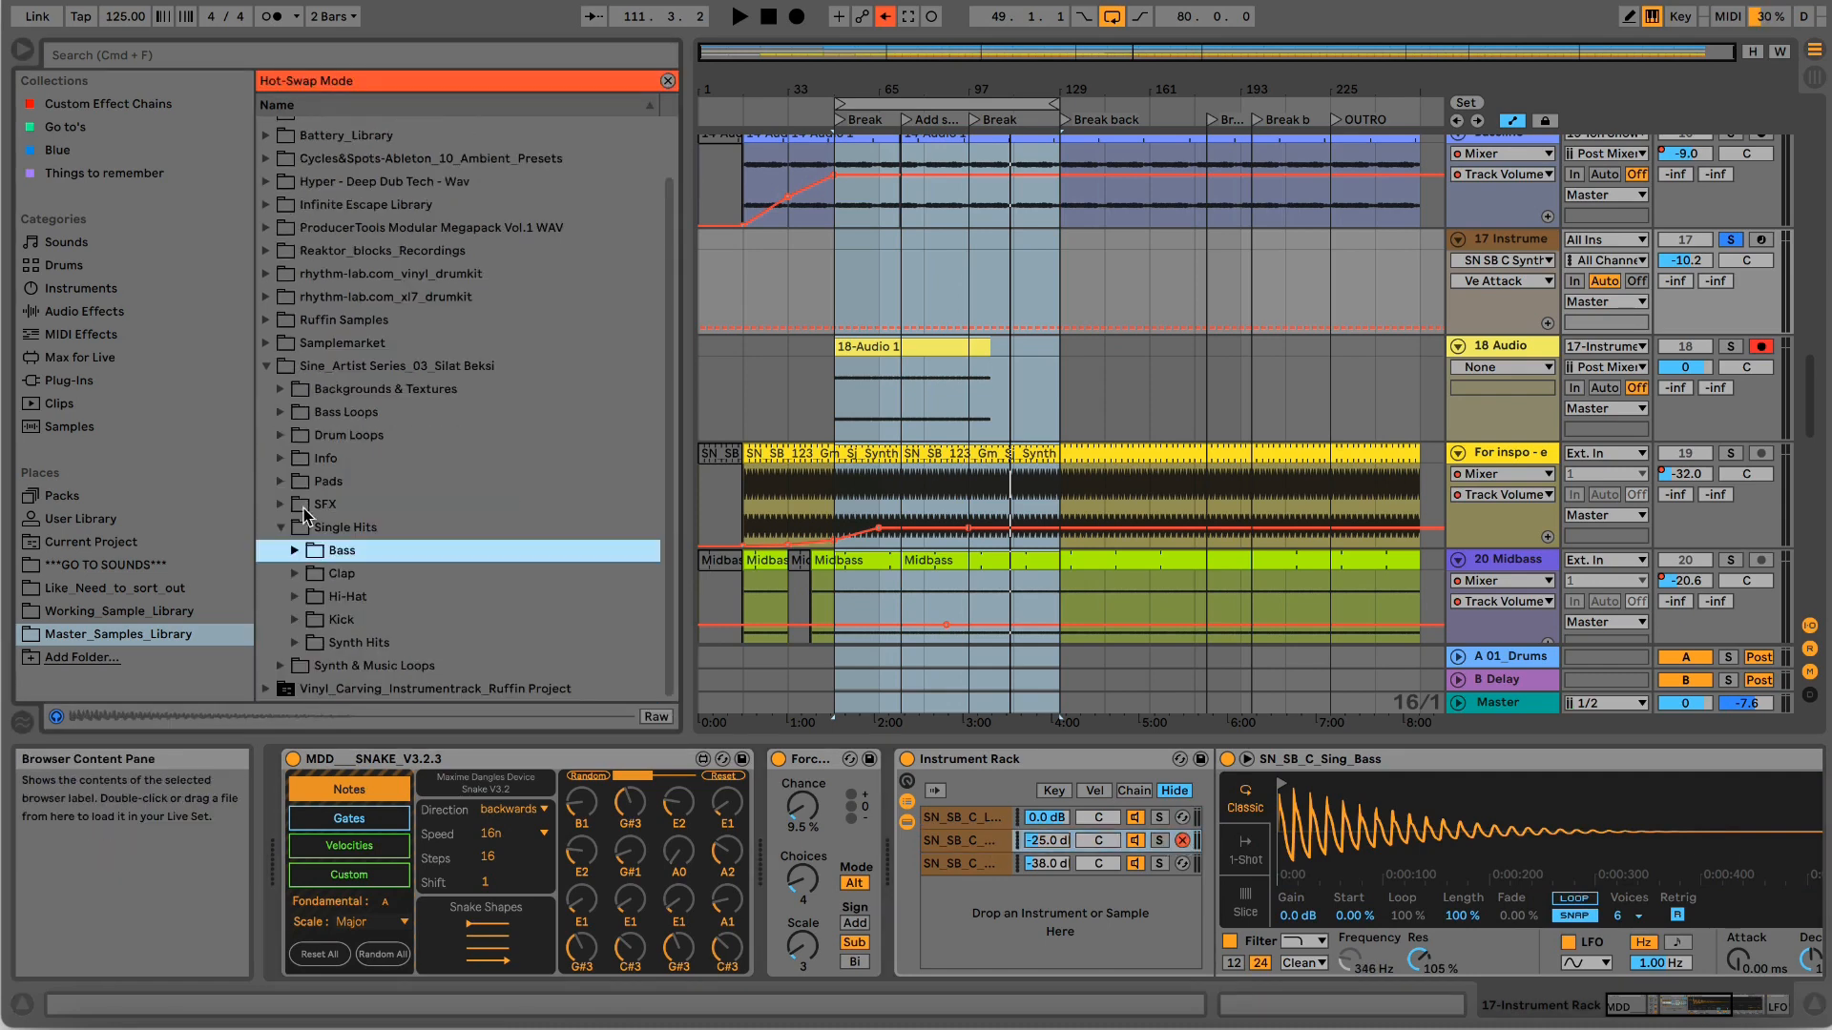
left_click(299, 622)
key("Down")
key("Down")
key("Down")
key("Down")
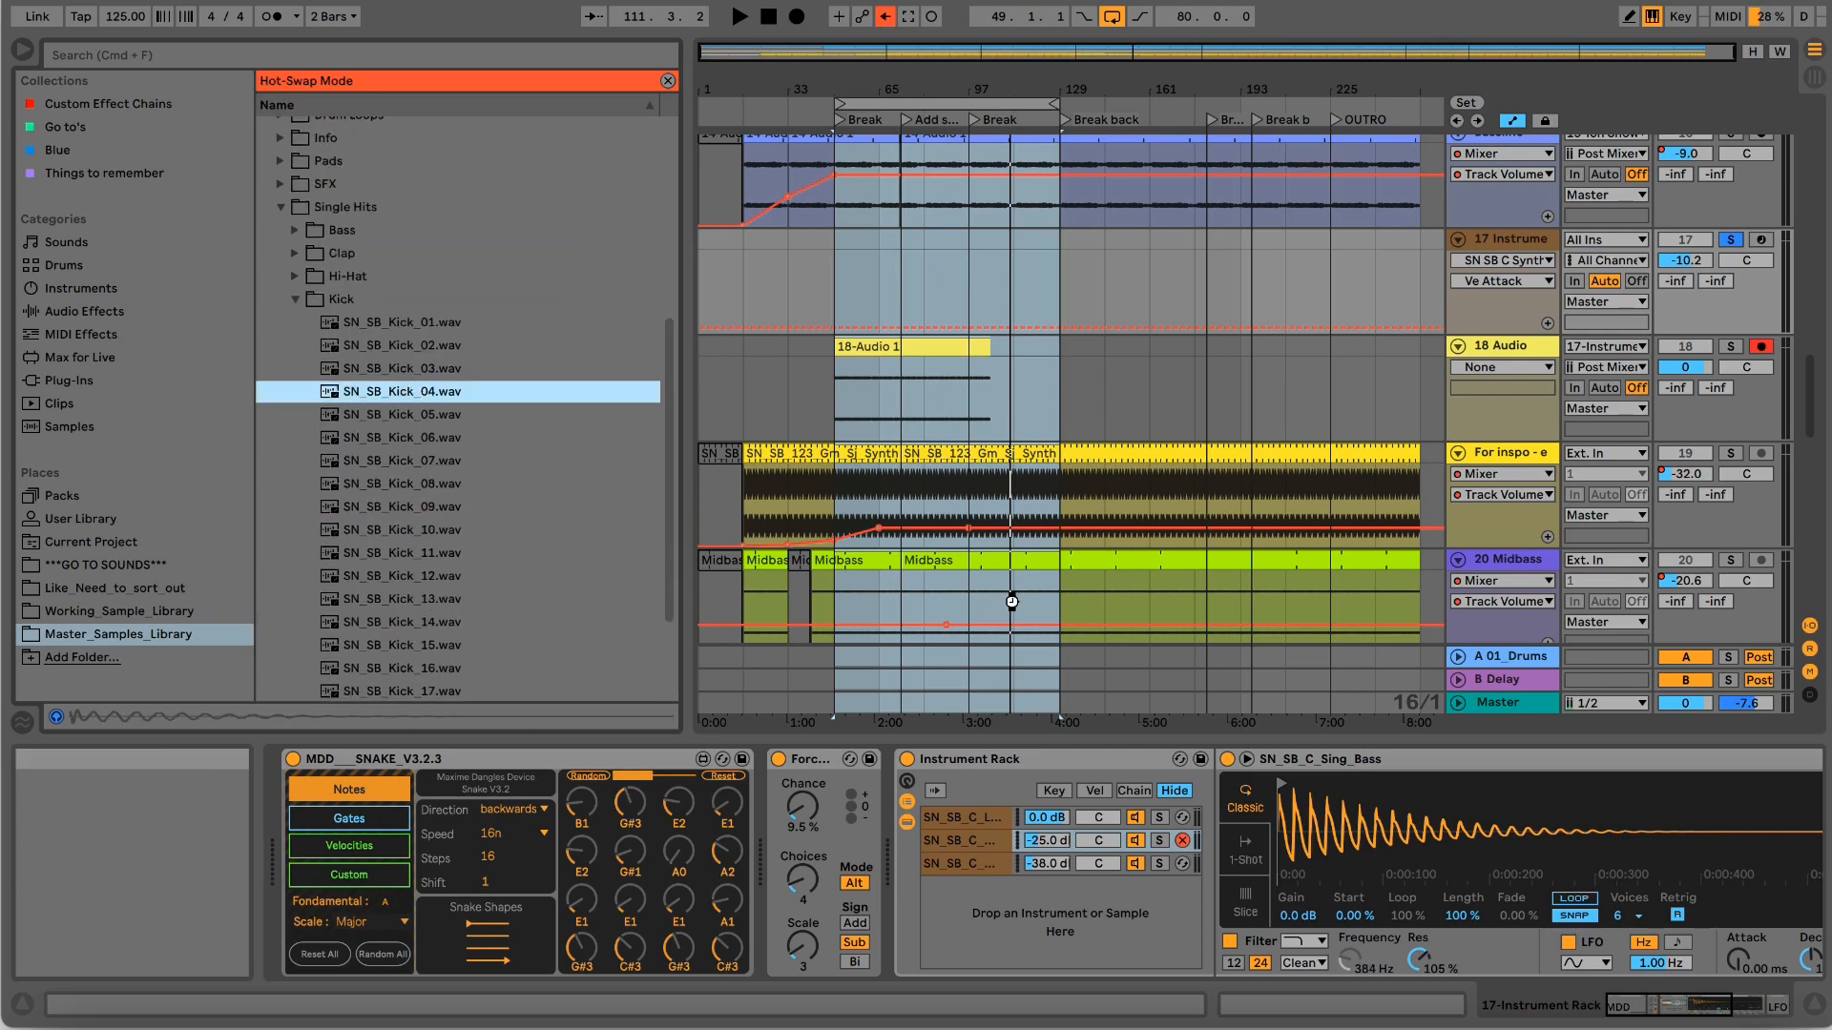
Solo the SN_SB_Kick_04 chain during playback and set its chain volume to -9.3 dB.
key("space")
left_click(893, 842)
left_click_drag(781, 841, 780, 794)
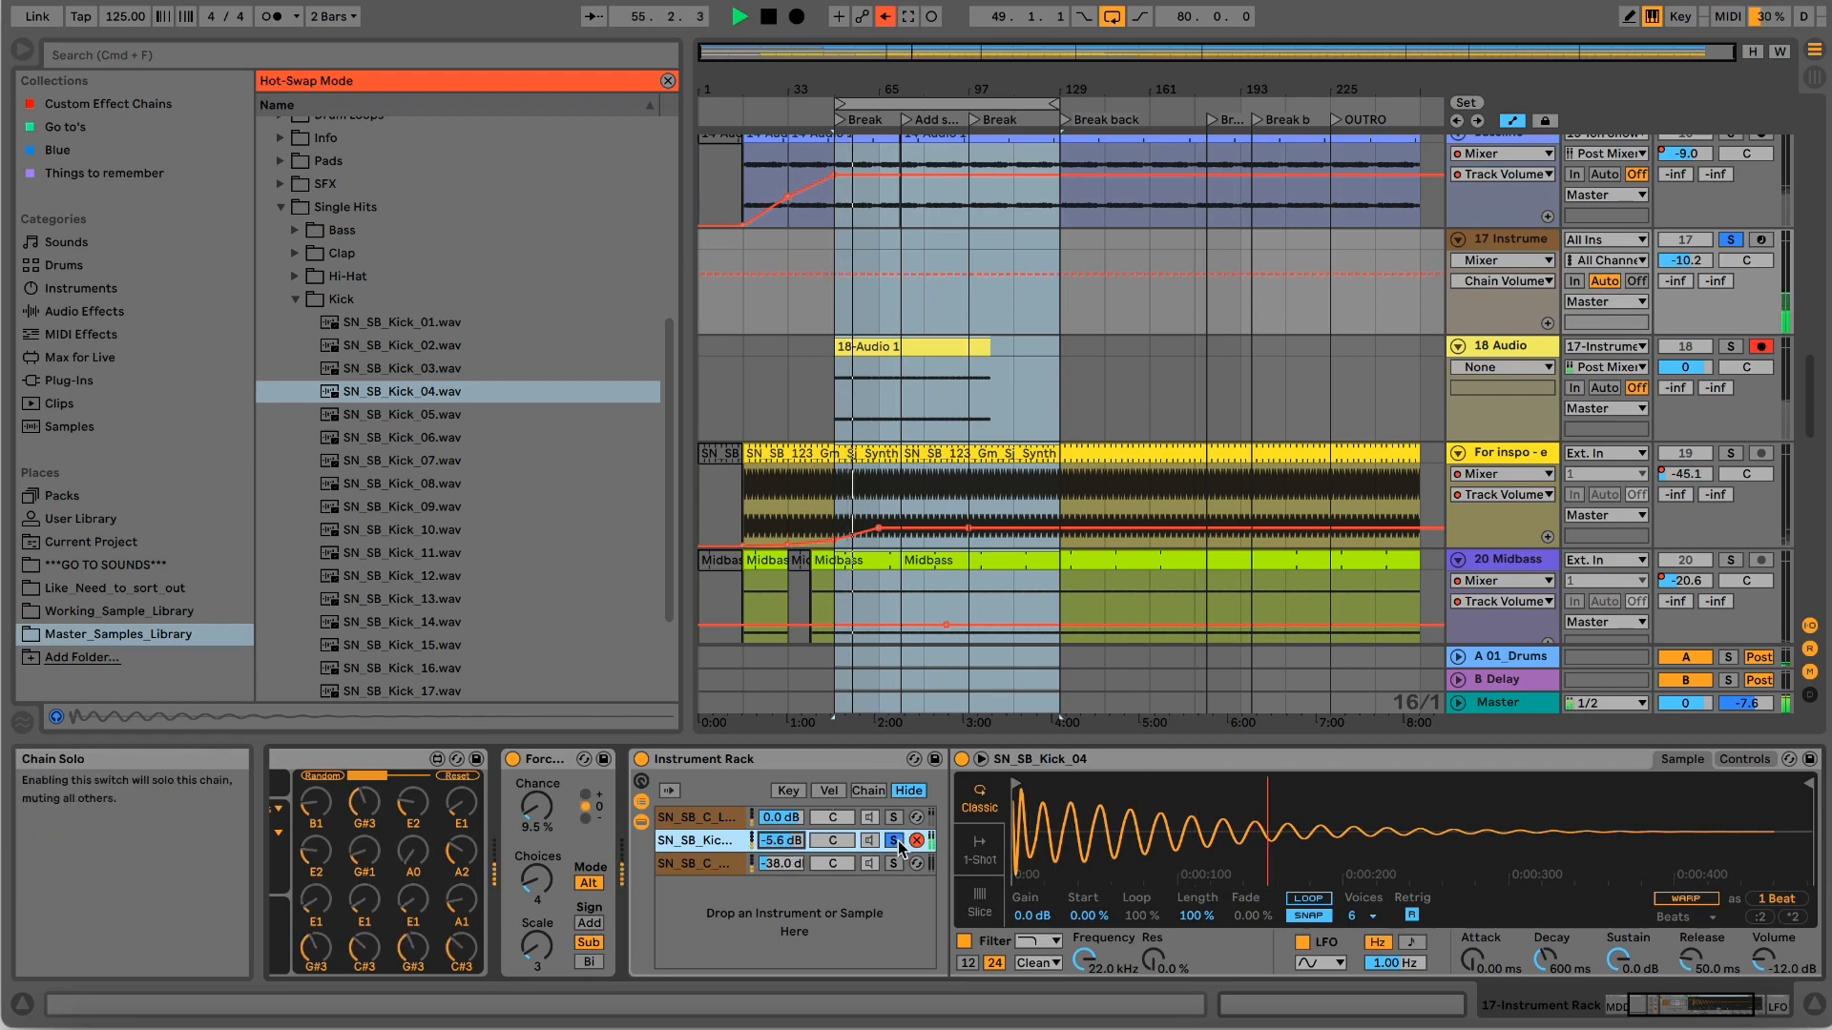
left_click_drag(781, 839, 780, 856)
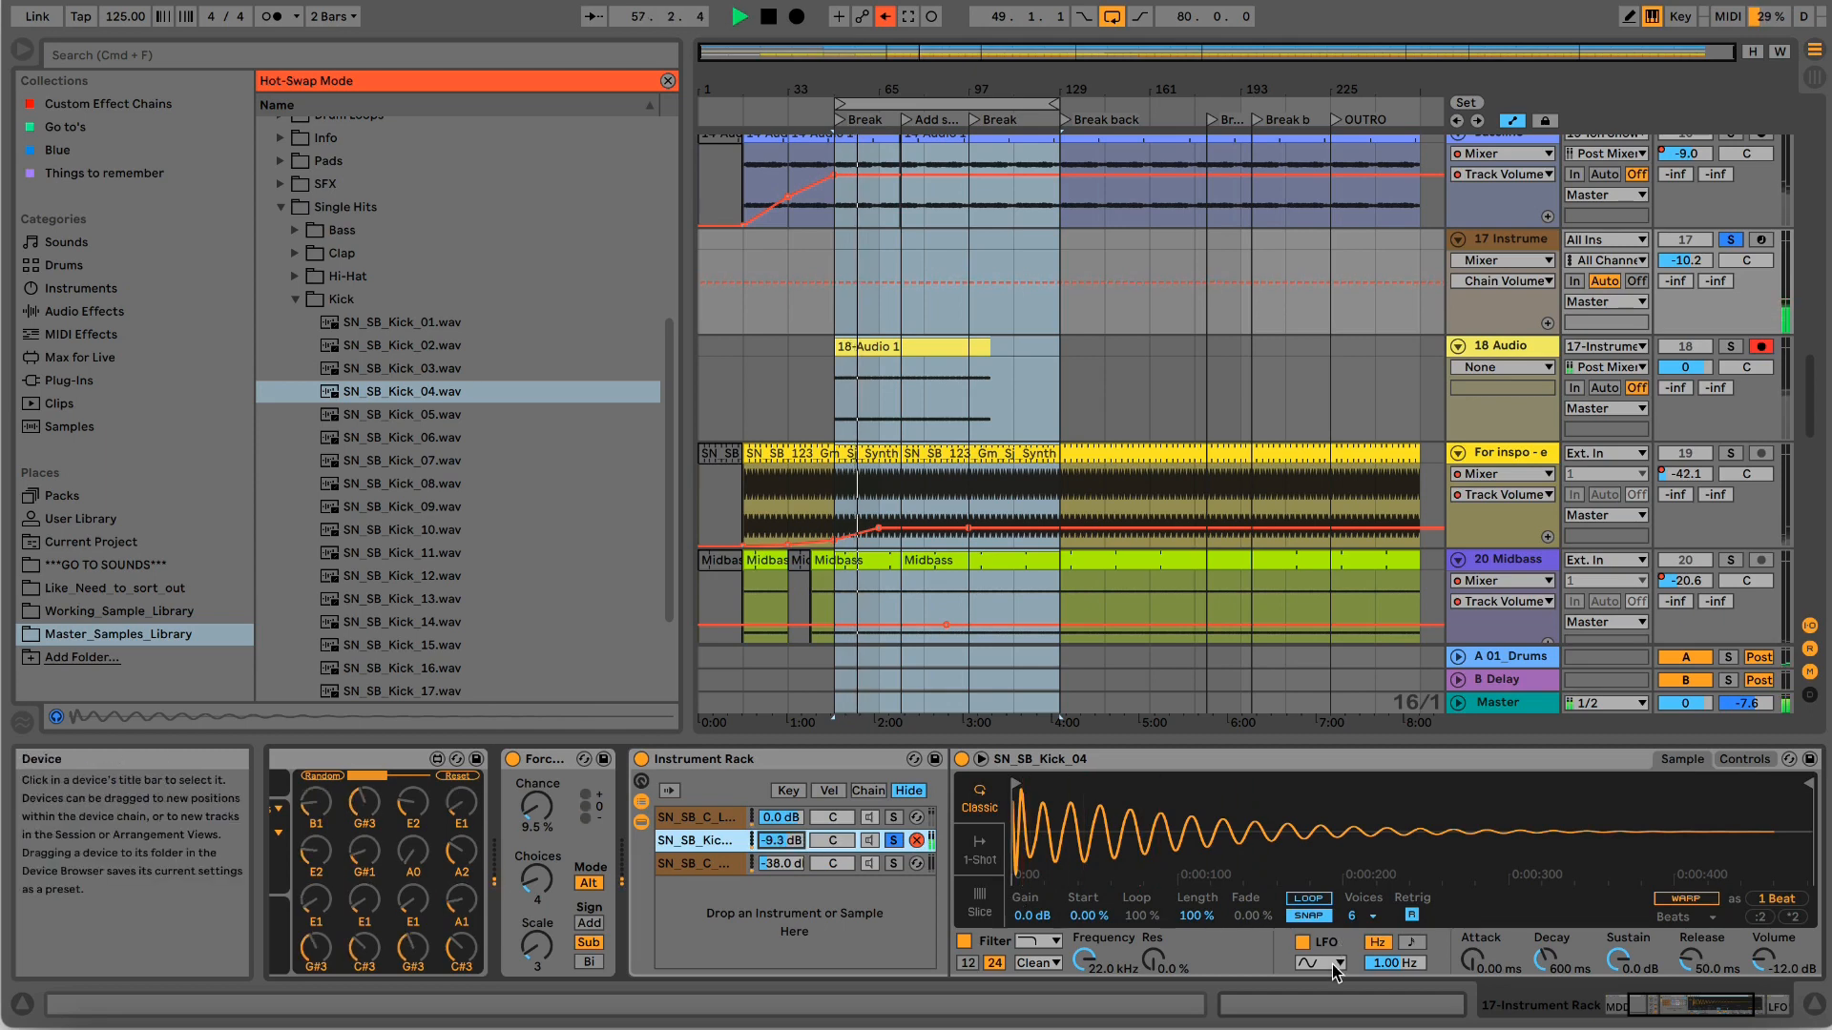
Map the LFO's second slot to the SN_SB_Kick_04 filter frequency and set its minimum to 51%.
left_click_drag(1094, 966, 1093, 1002)
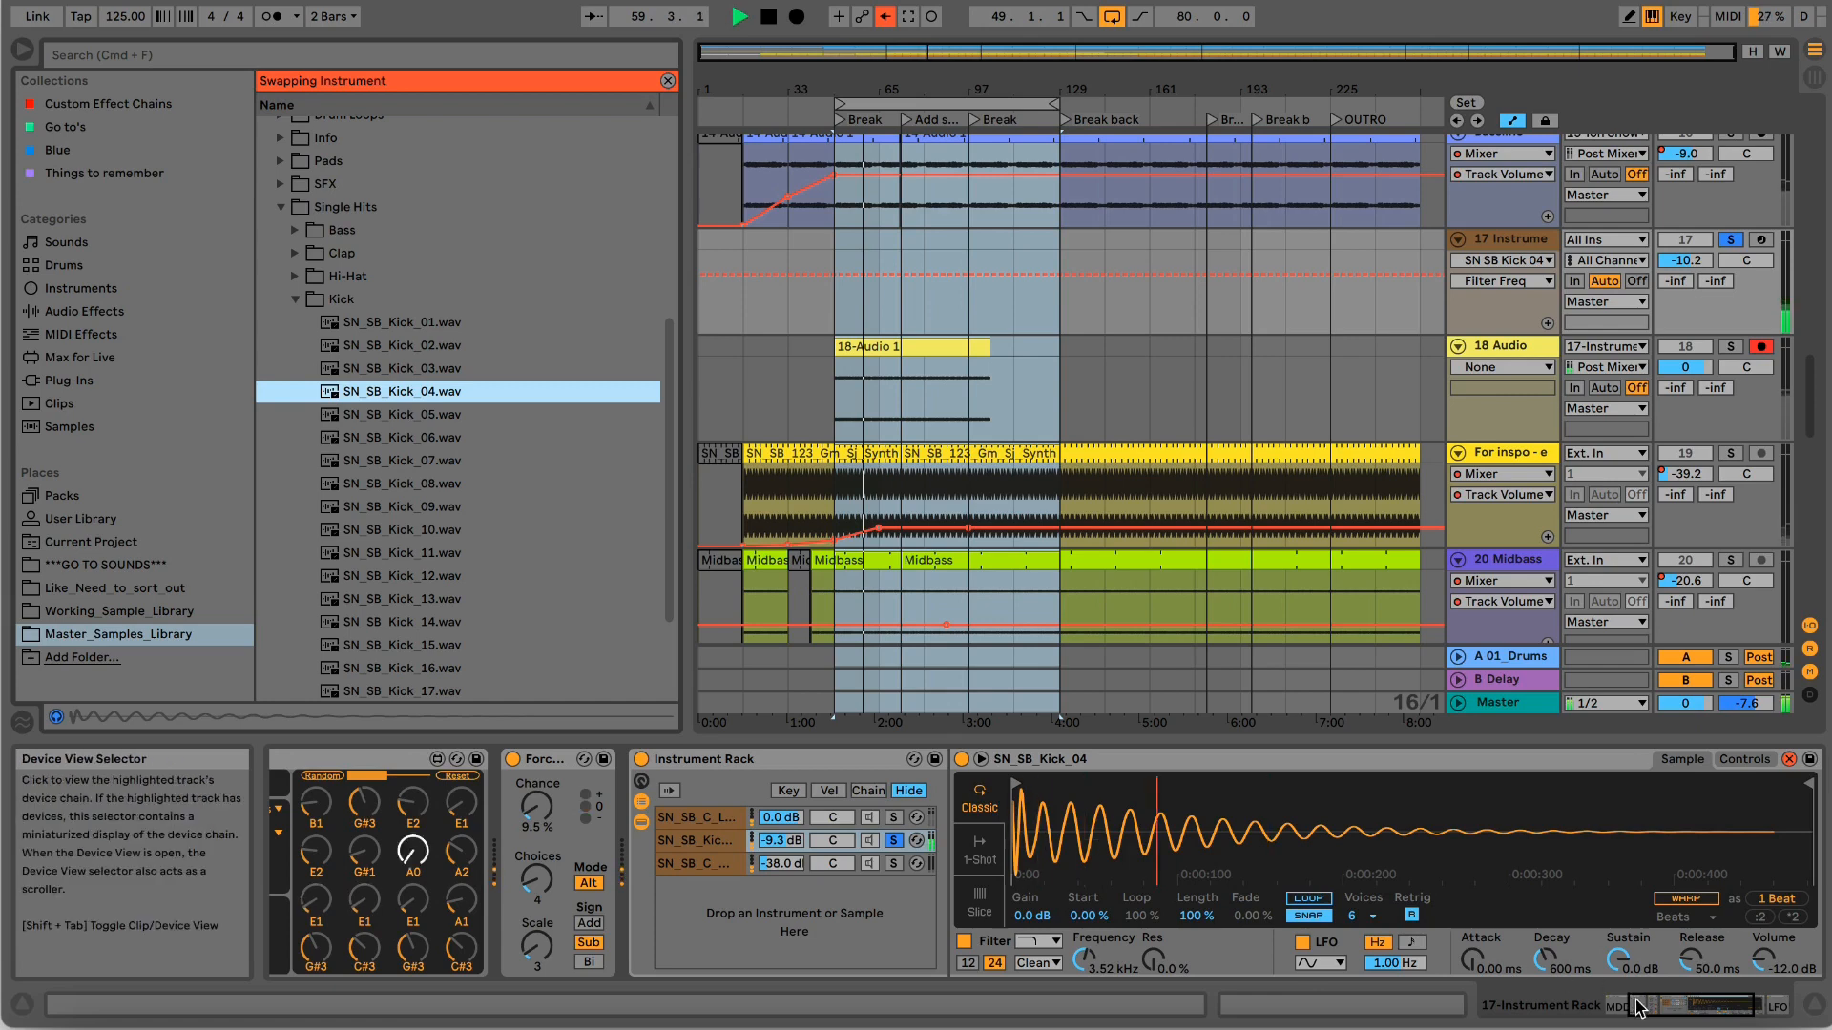
left_click(1670, 1009)
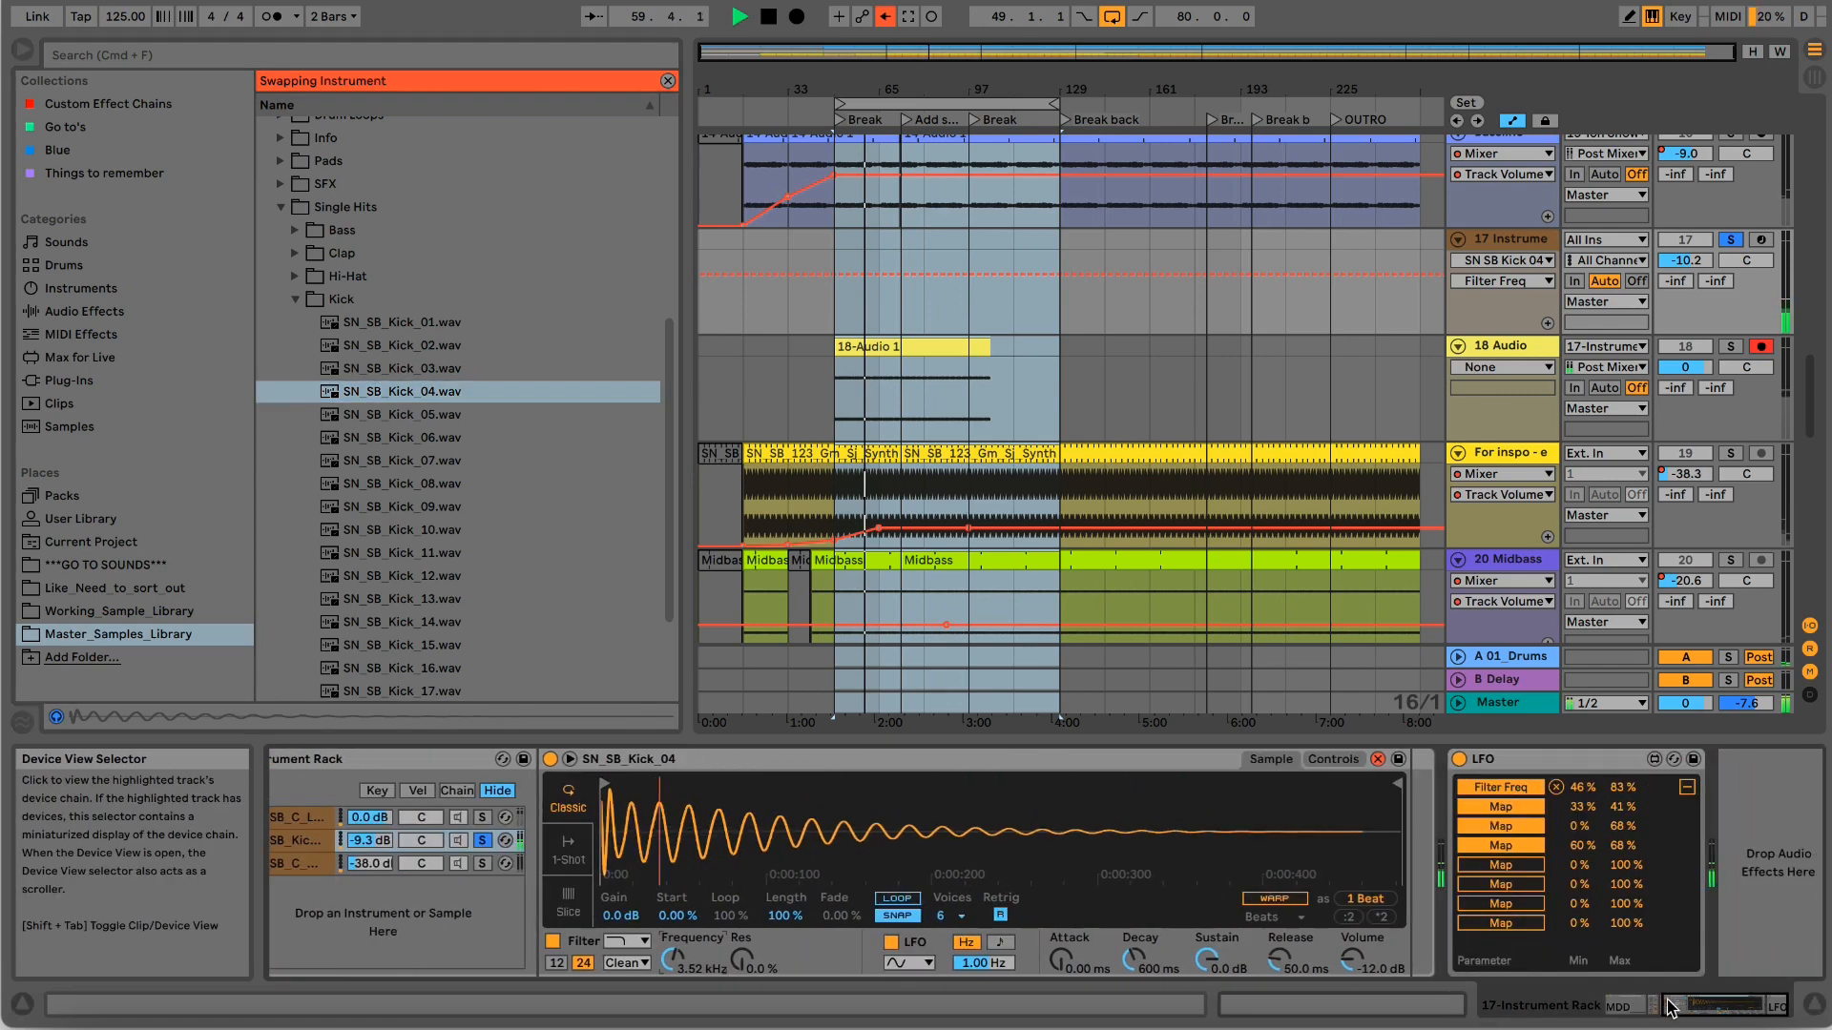
left_click(1496, 805)
left_click(672, 962)
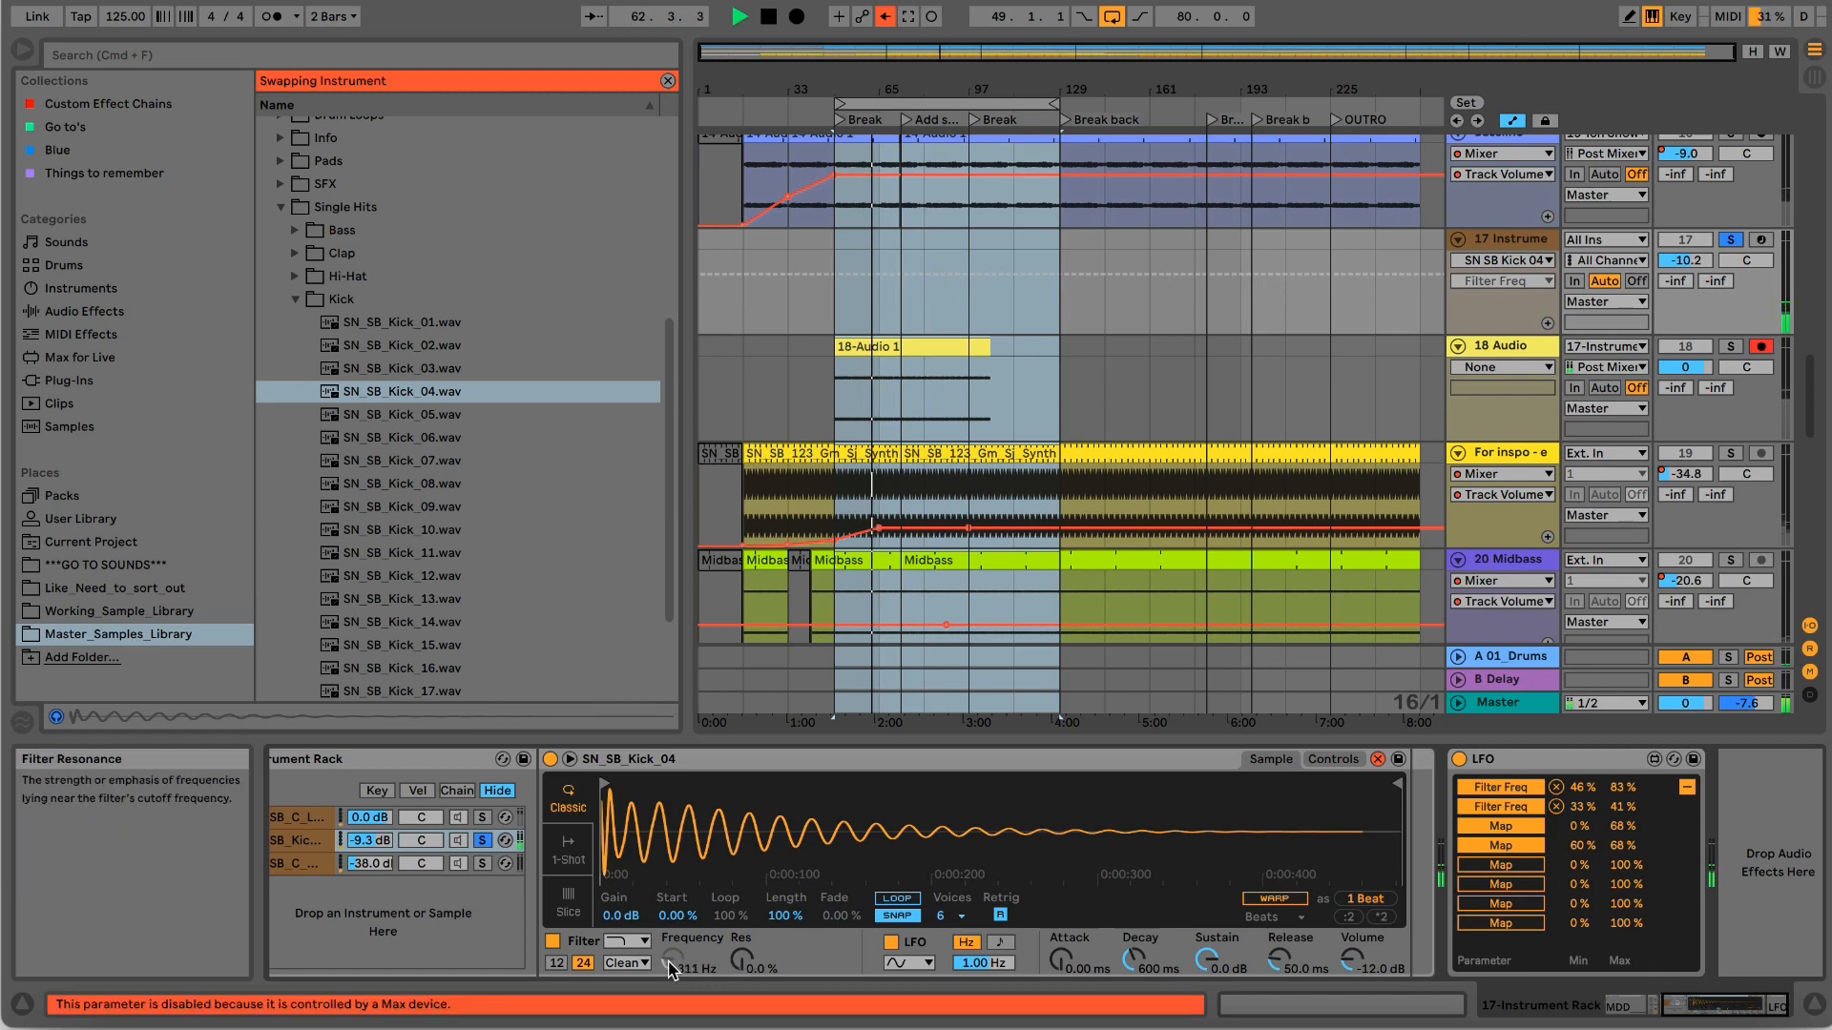
left_click_drag(1583, 806, 1584, 799)
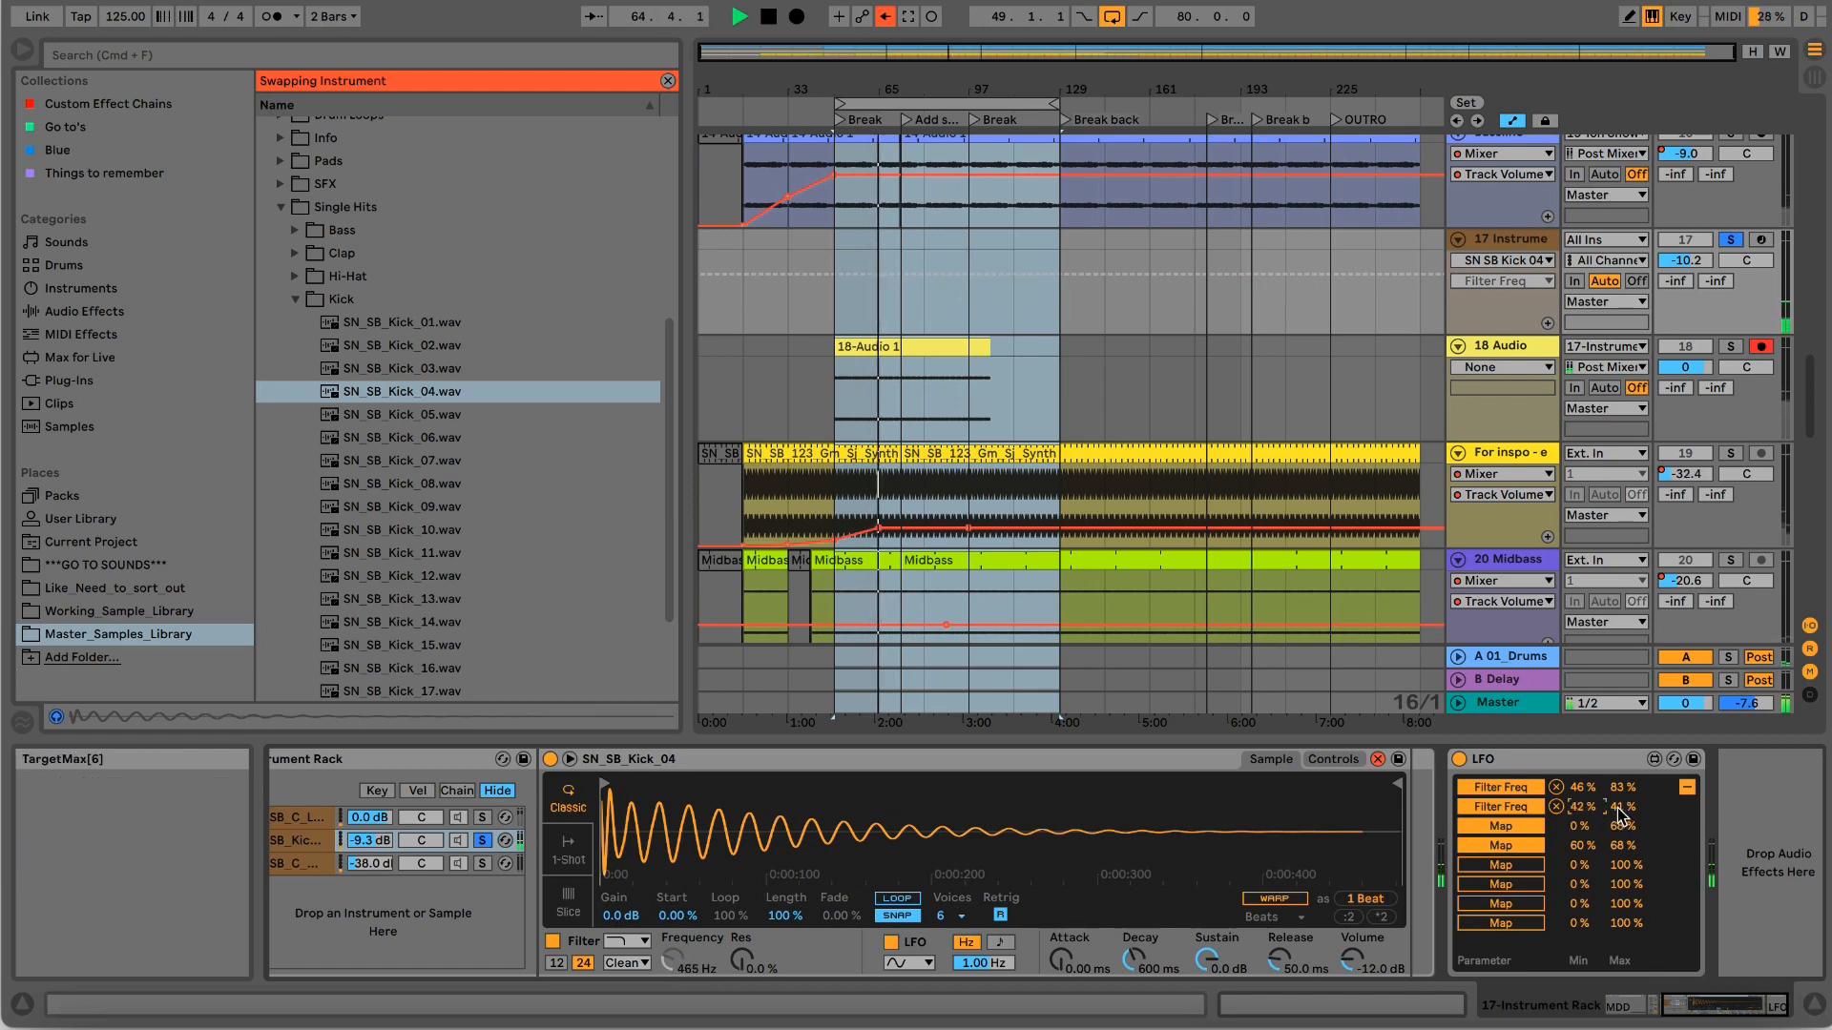
left_click_drag(1584, 806, 1584, 802)
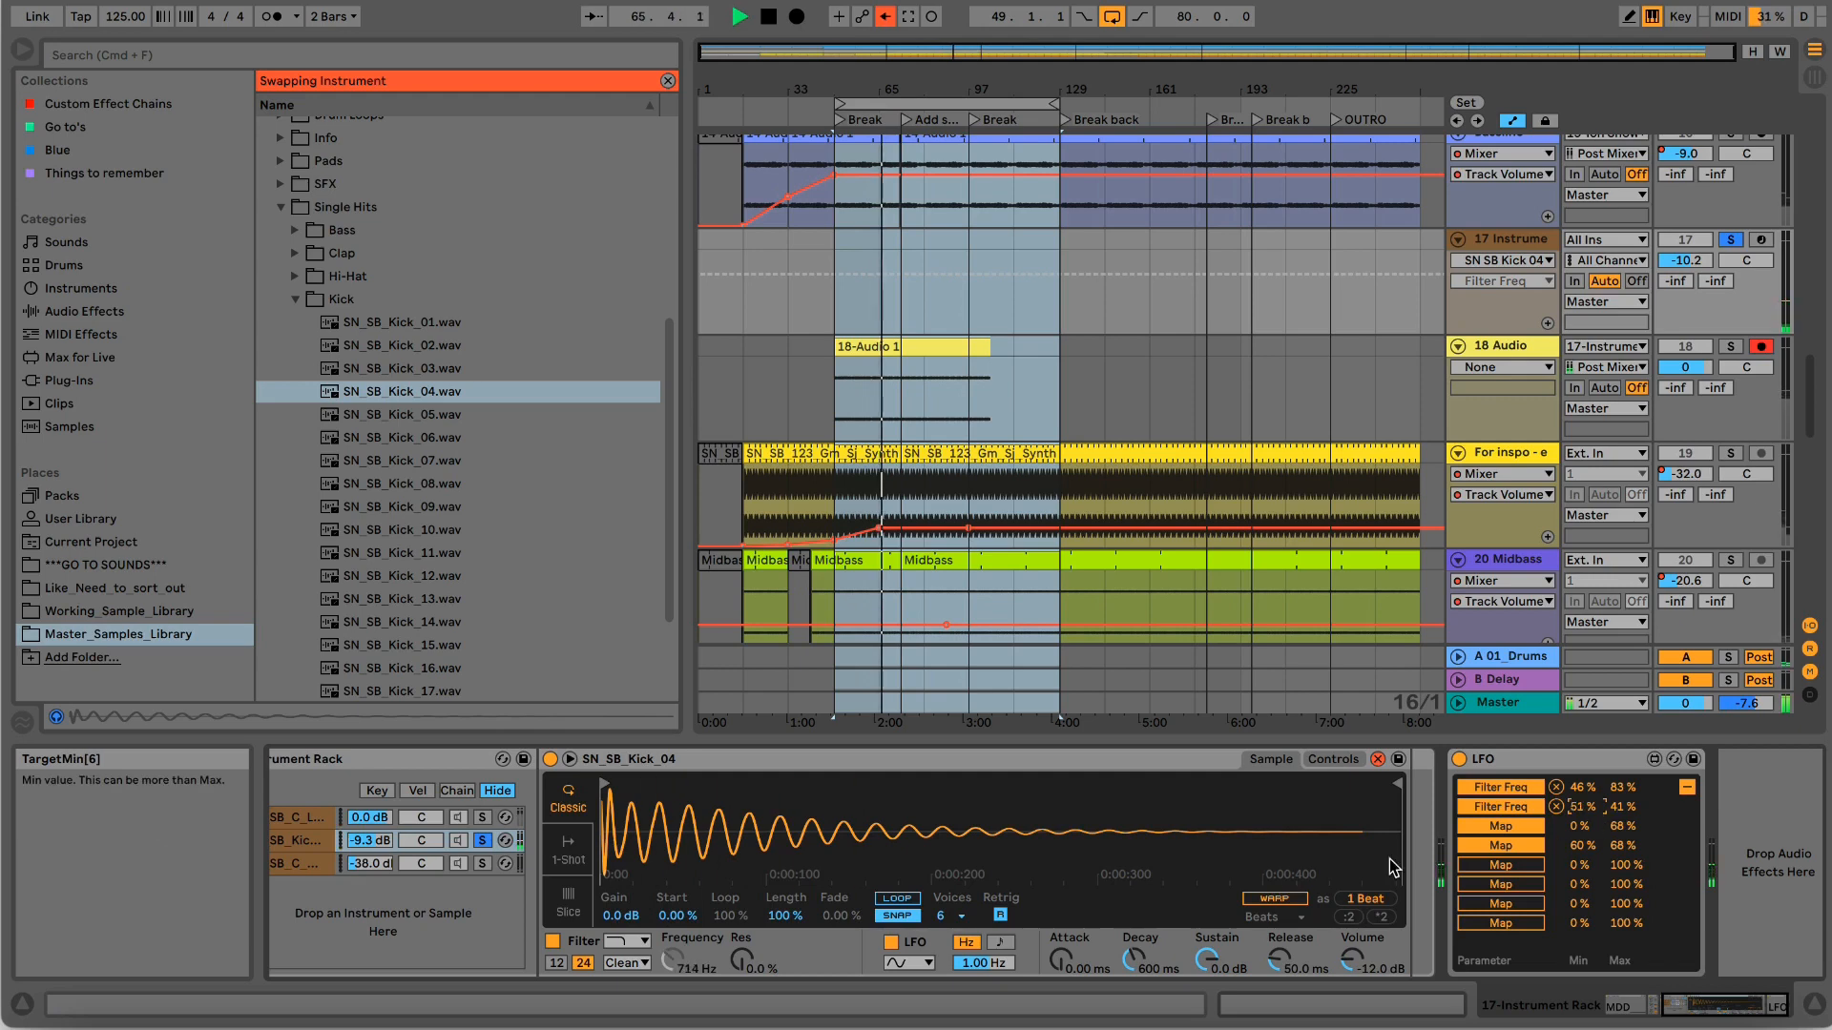
Map the LFO's third slot to the SN_SB_Kick_04 filter resonance with a range of 25% to 45%.
left_click(1501, 826)
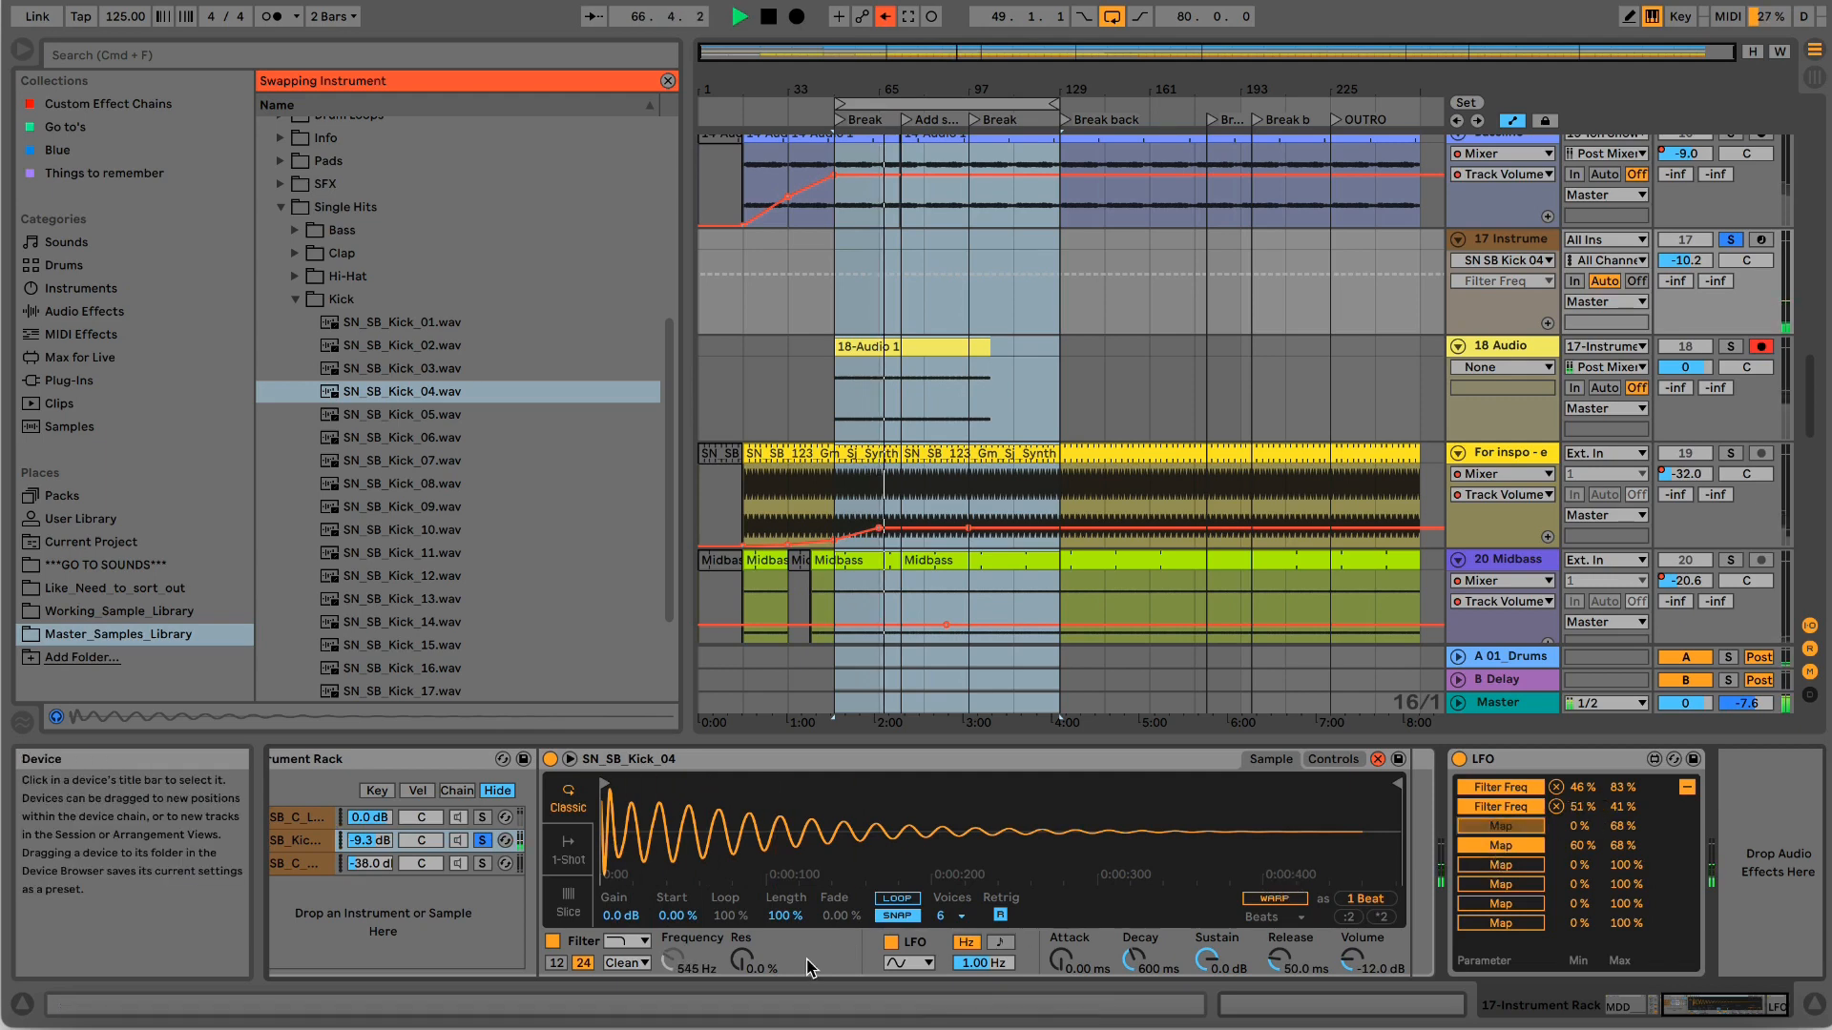
left_click(741, 959)
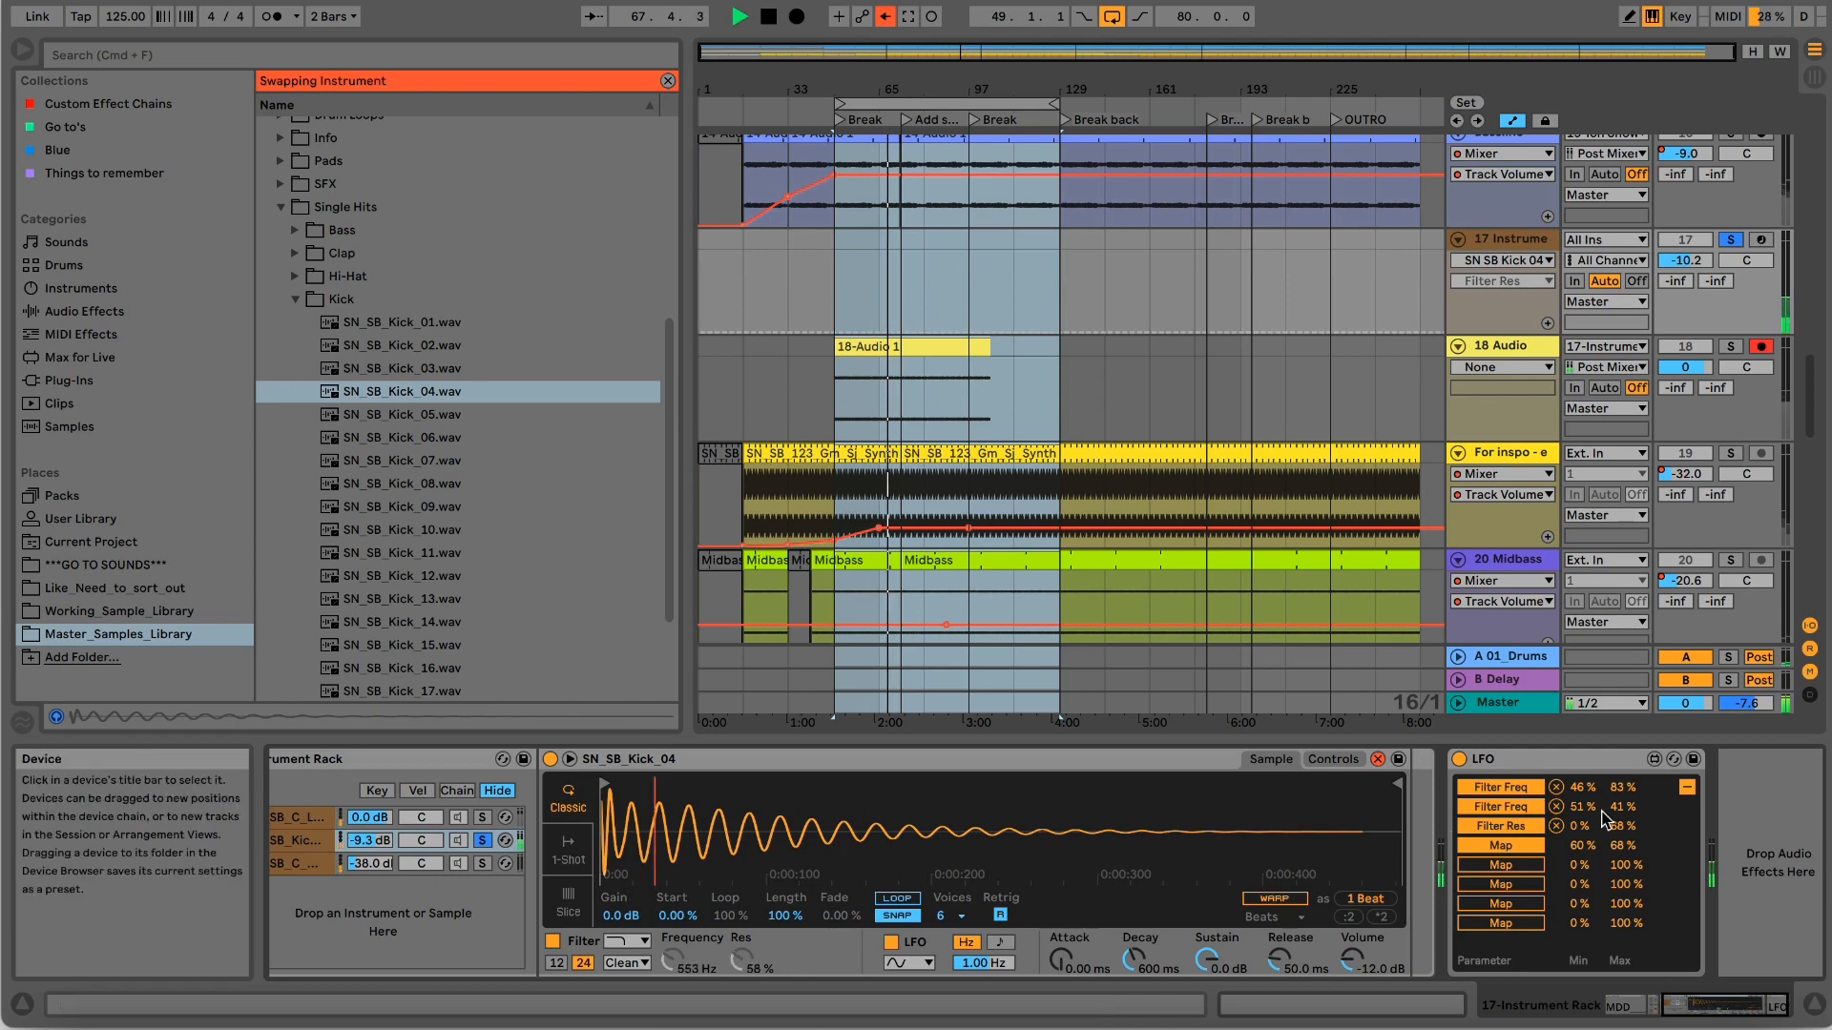
mouse_move(1576, 826)
left_mouse_down()
mouse_move(1576, 748)
mouse_move(1591, 858)
mouse_move(1609, 816)
mouse_move(1626, 845)
mouse_move(1581, 833)
left_mouse_up()
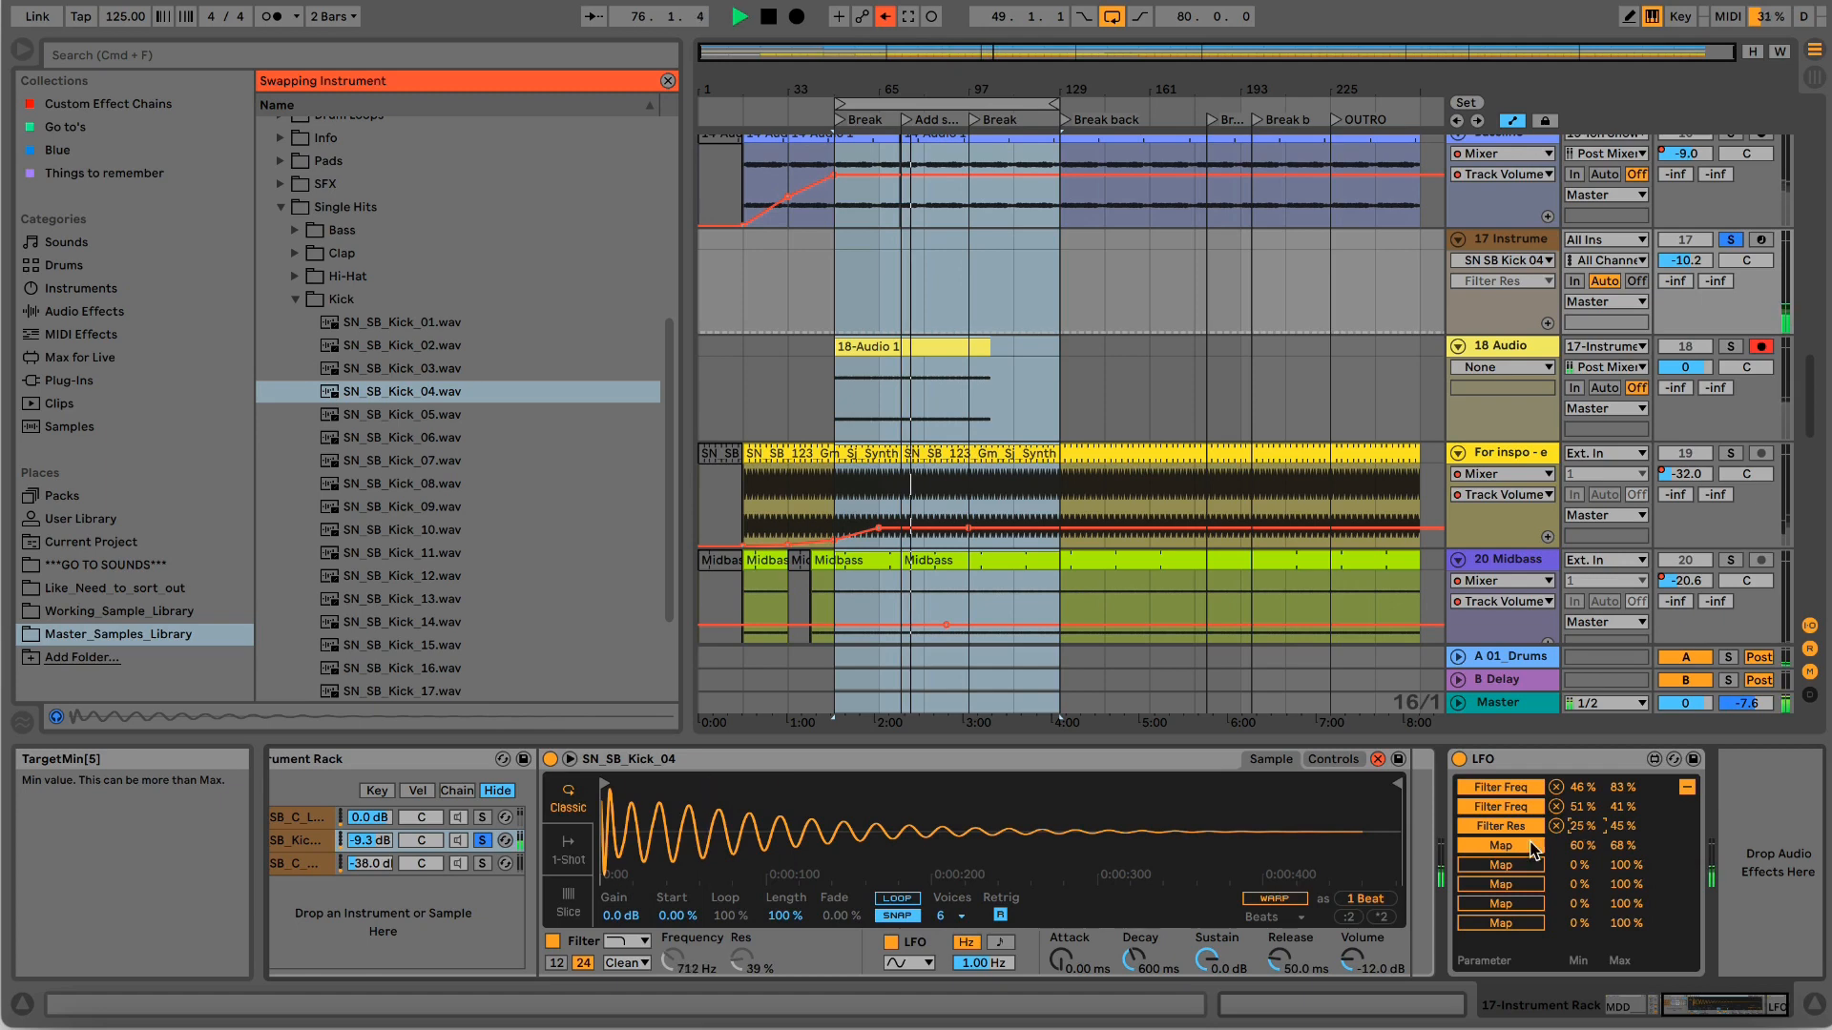
Set the SN_SB_Kick_04 amp envelope release to 6.76 s and its decay to 1.83 s.
left_click_drag(1278, 961, 1278, 911)
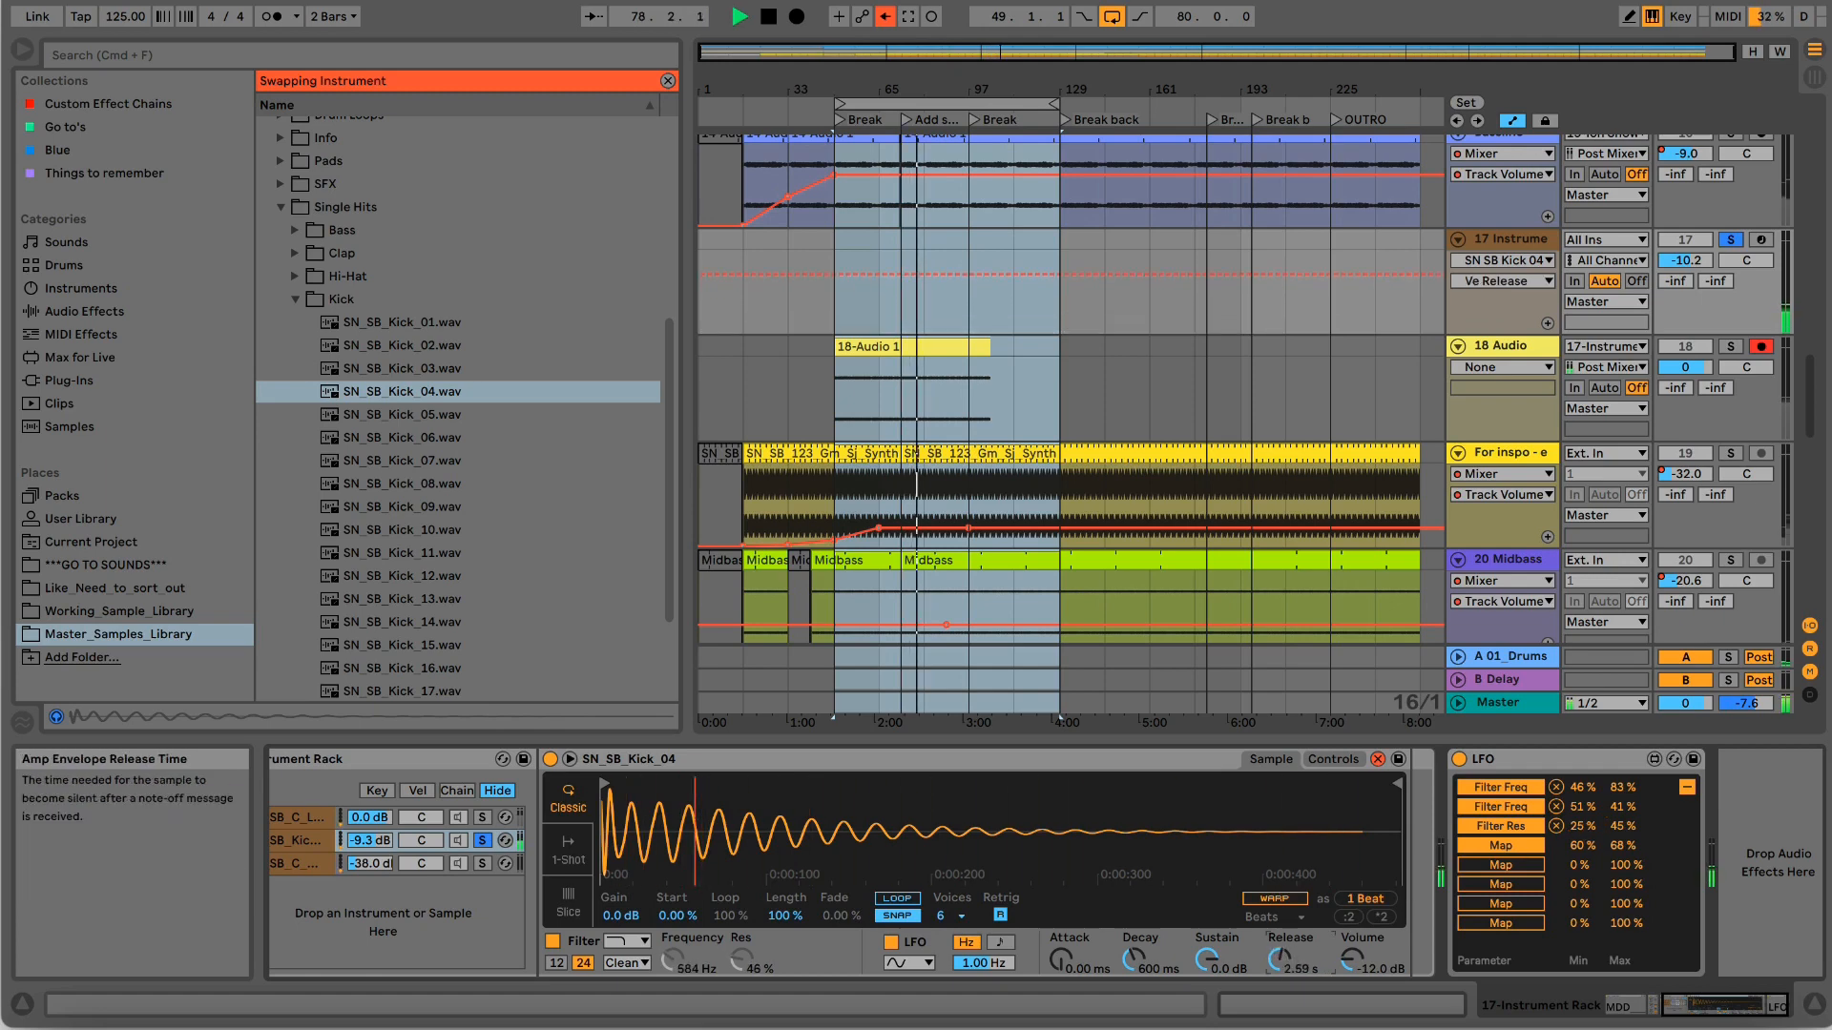
left_click_drag(1278, 911, 1278, 883)
left_click_drag(1278, 959, 1279, 949)
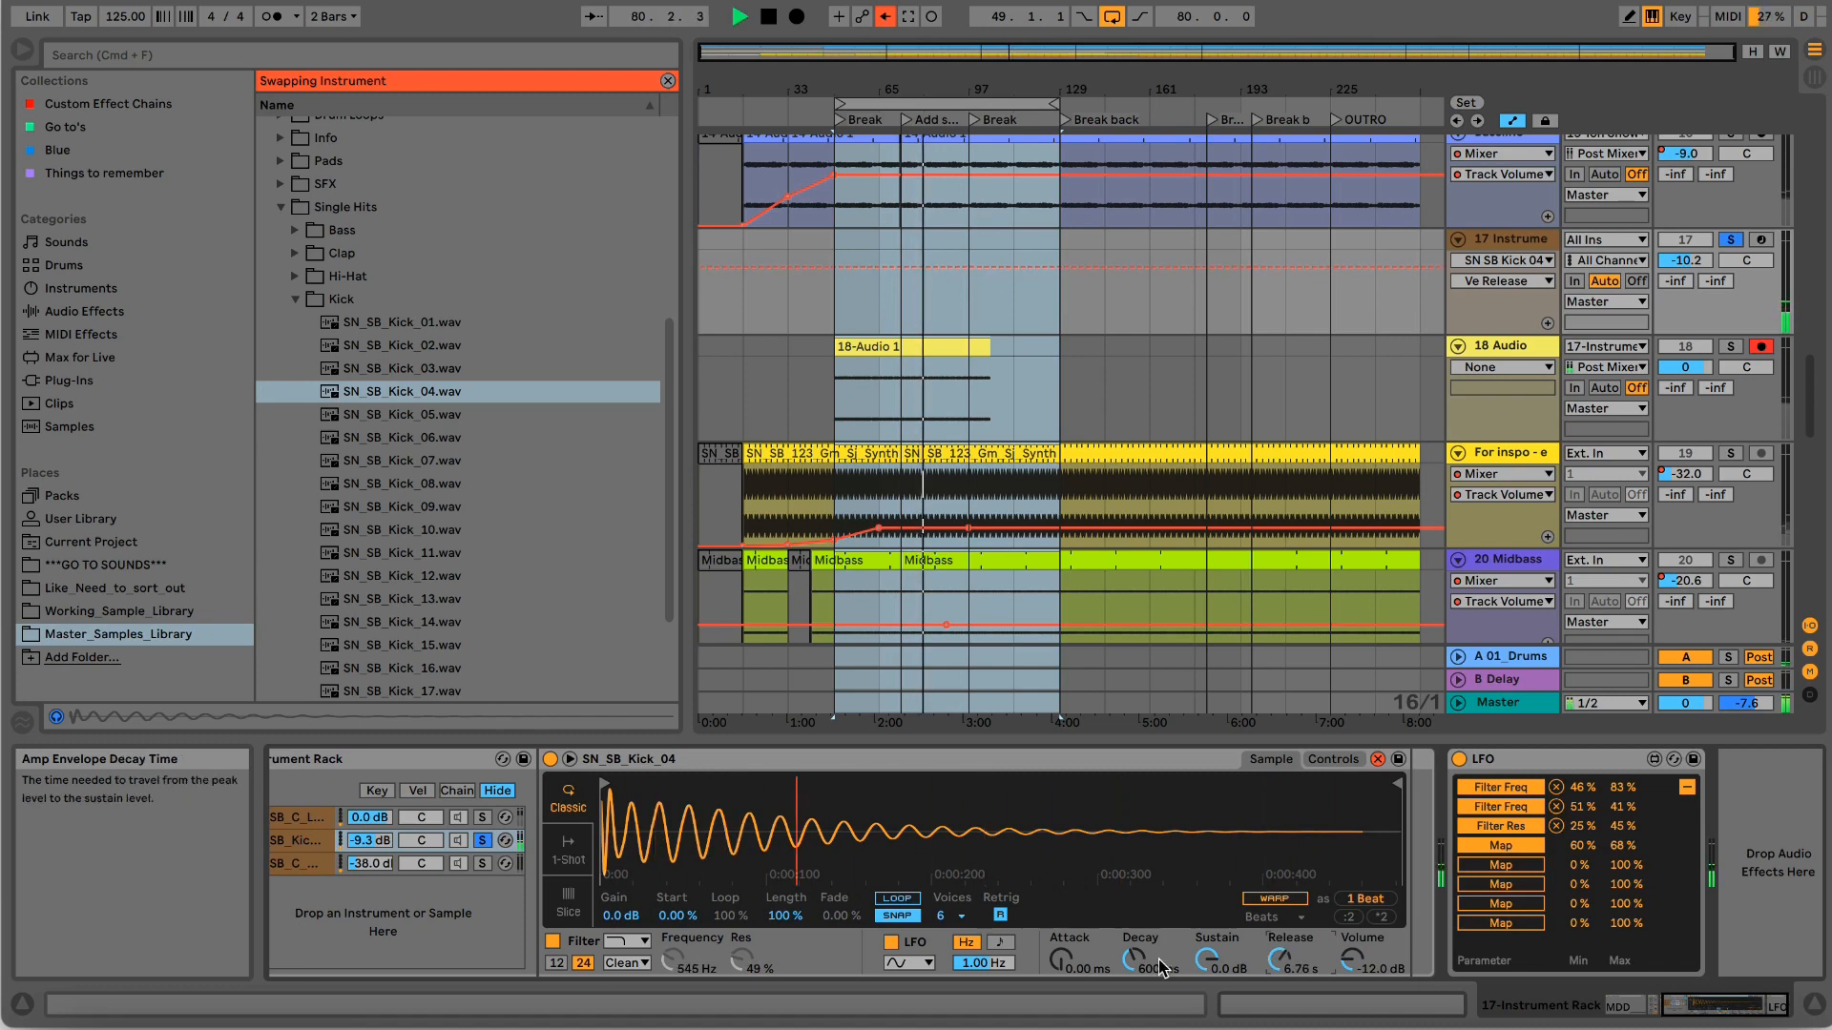
left_click_drag(1134, 957, 1134, 944)
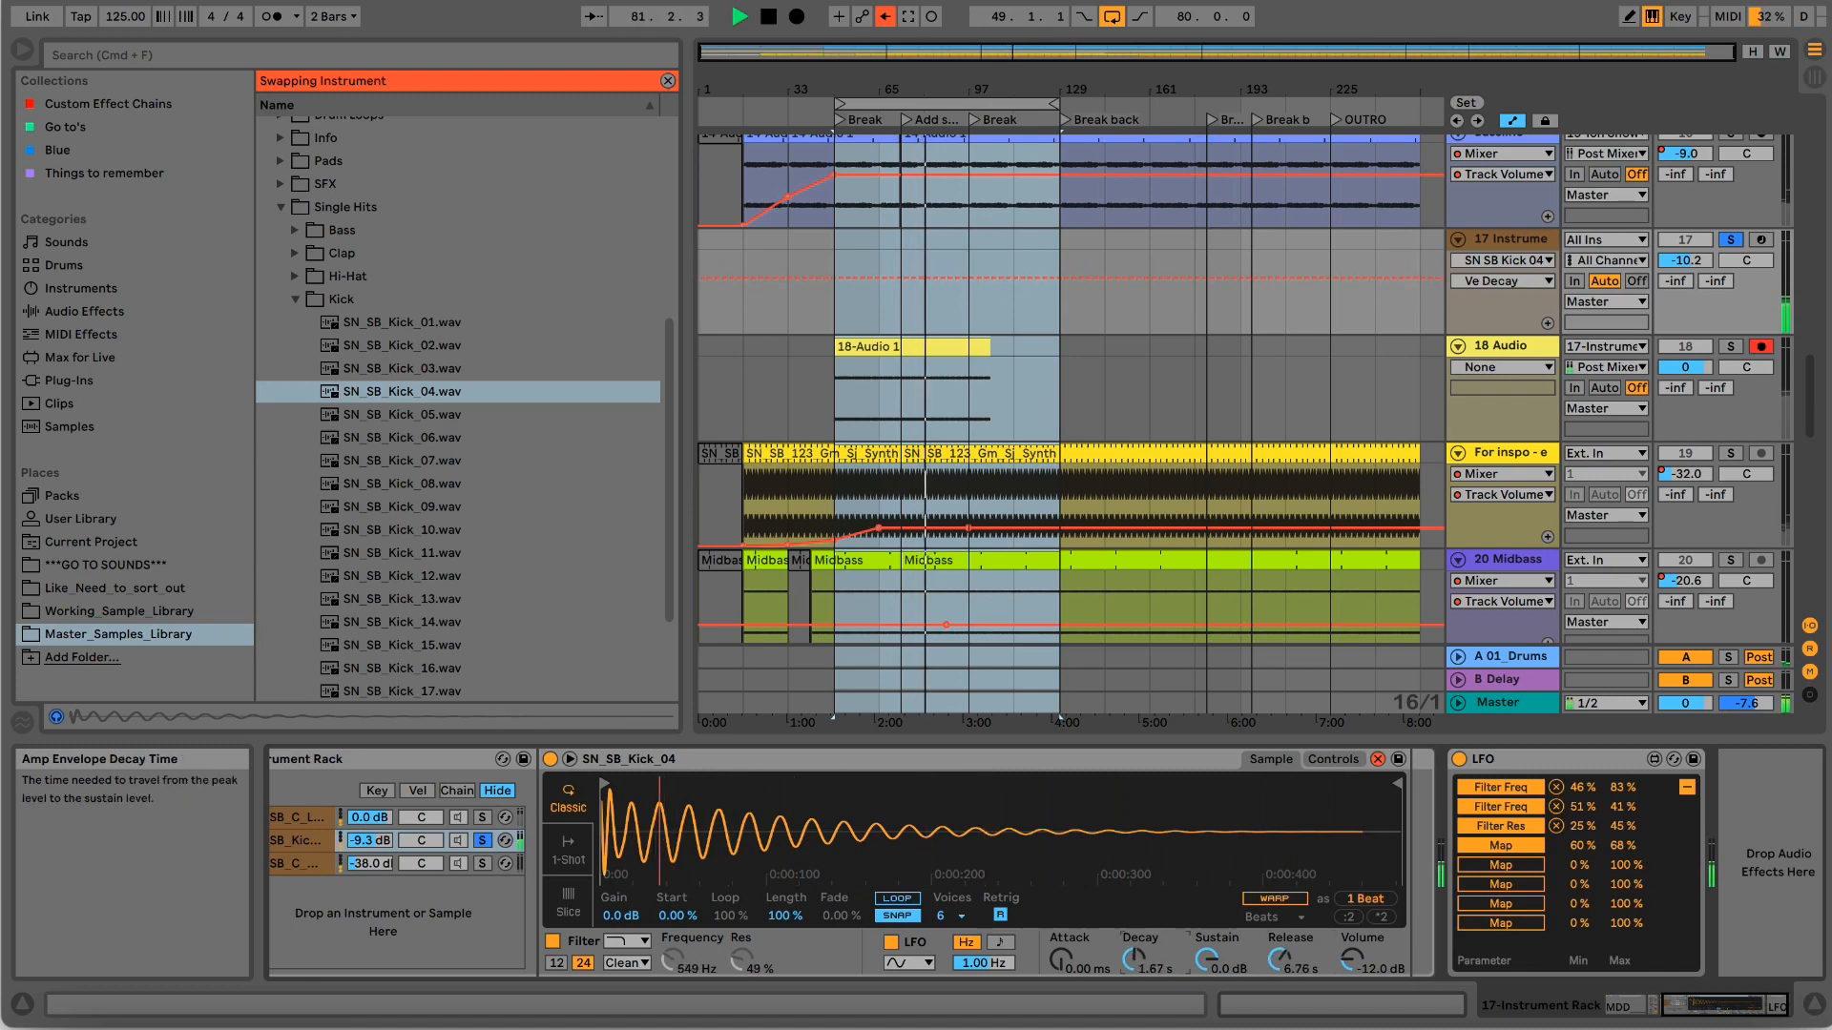
Review the device chain with playback stopped: the Snake notes and gates, the Random effect, the Instrument Rack and the LFO mappings.
left_click(1695, 1014)
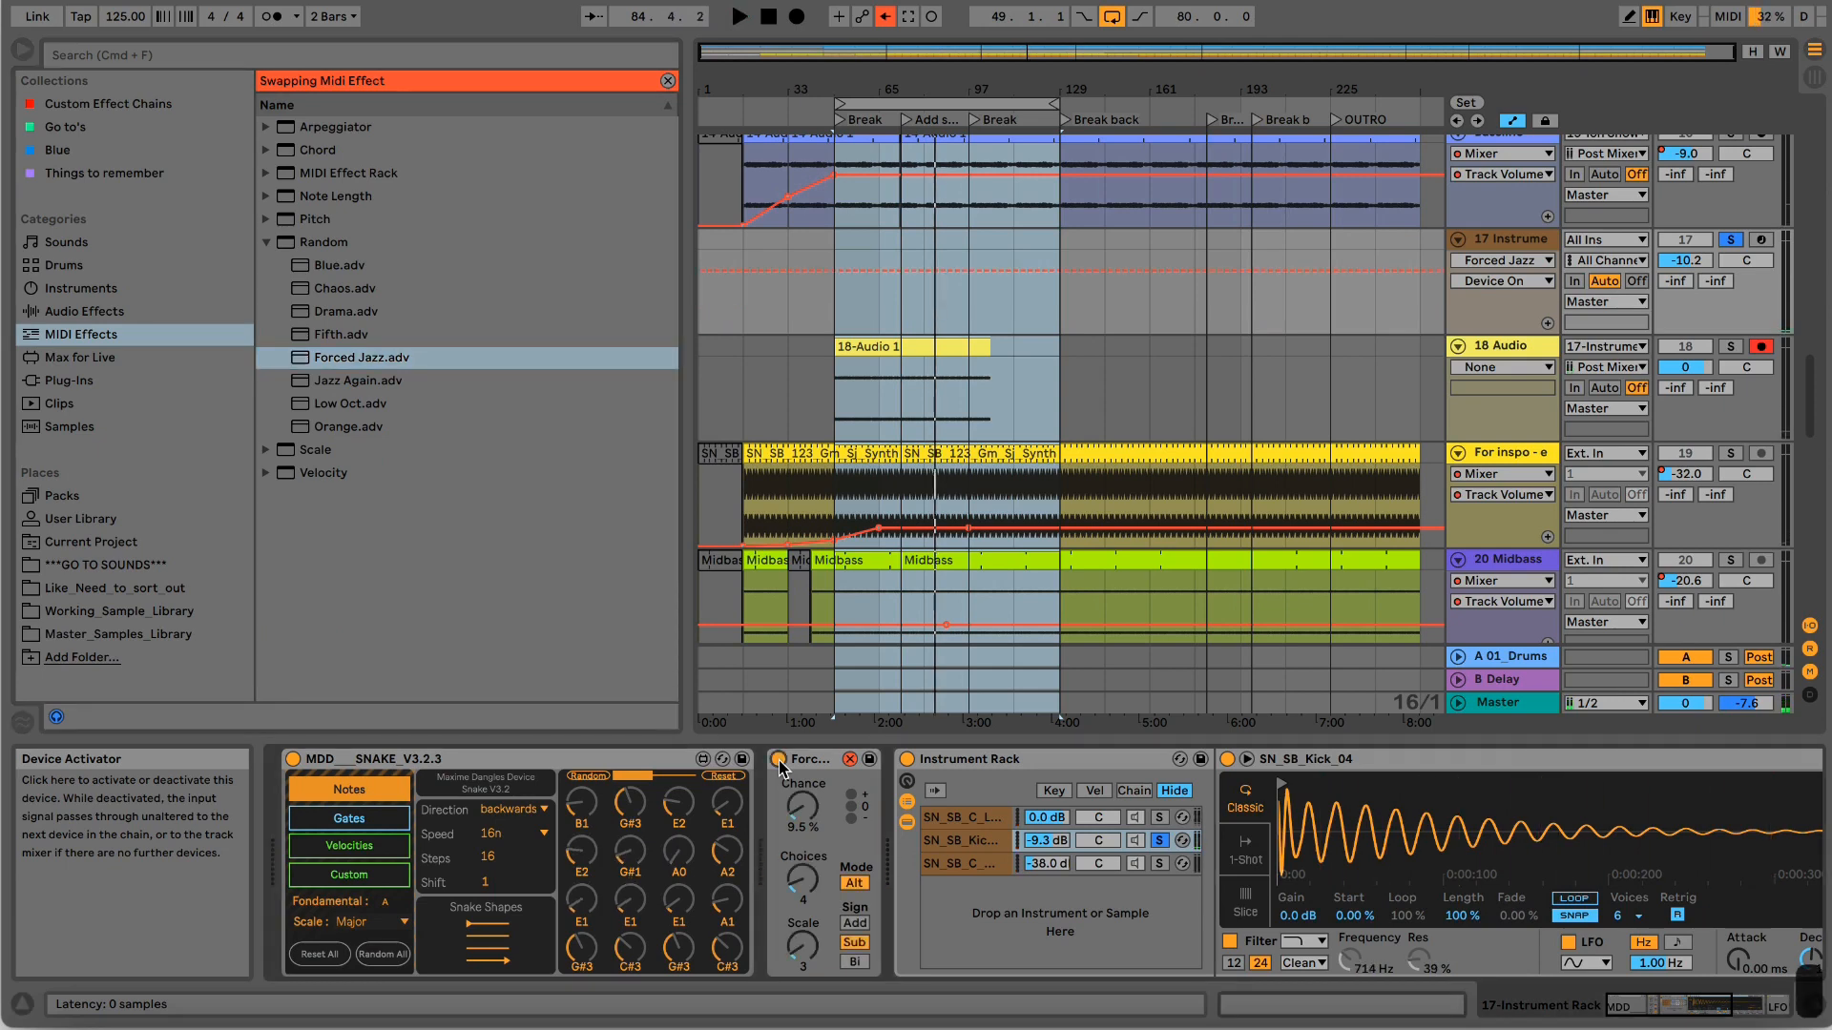
left_click(1182, 840)
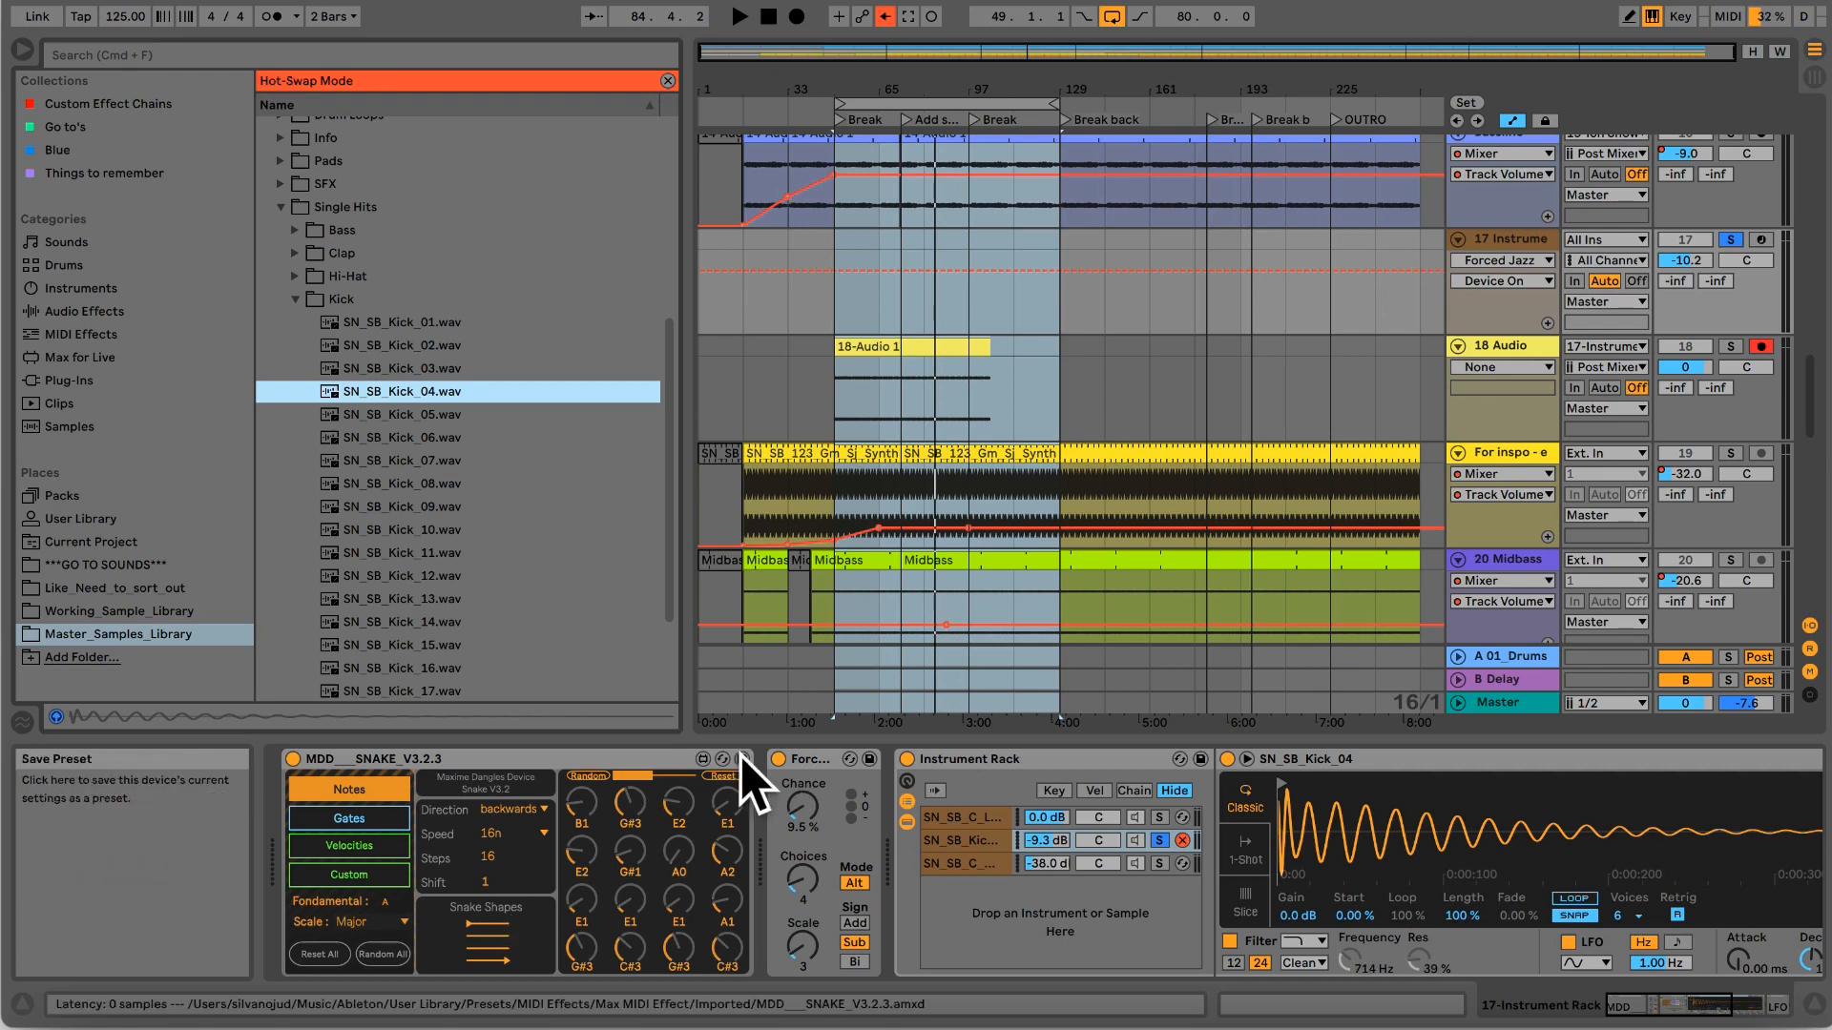
left_click(849, 759)
left_click(983, 805)
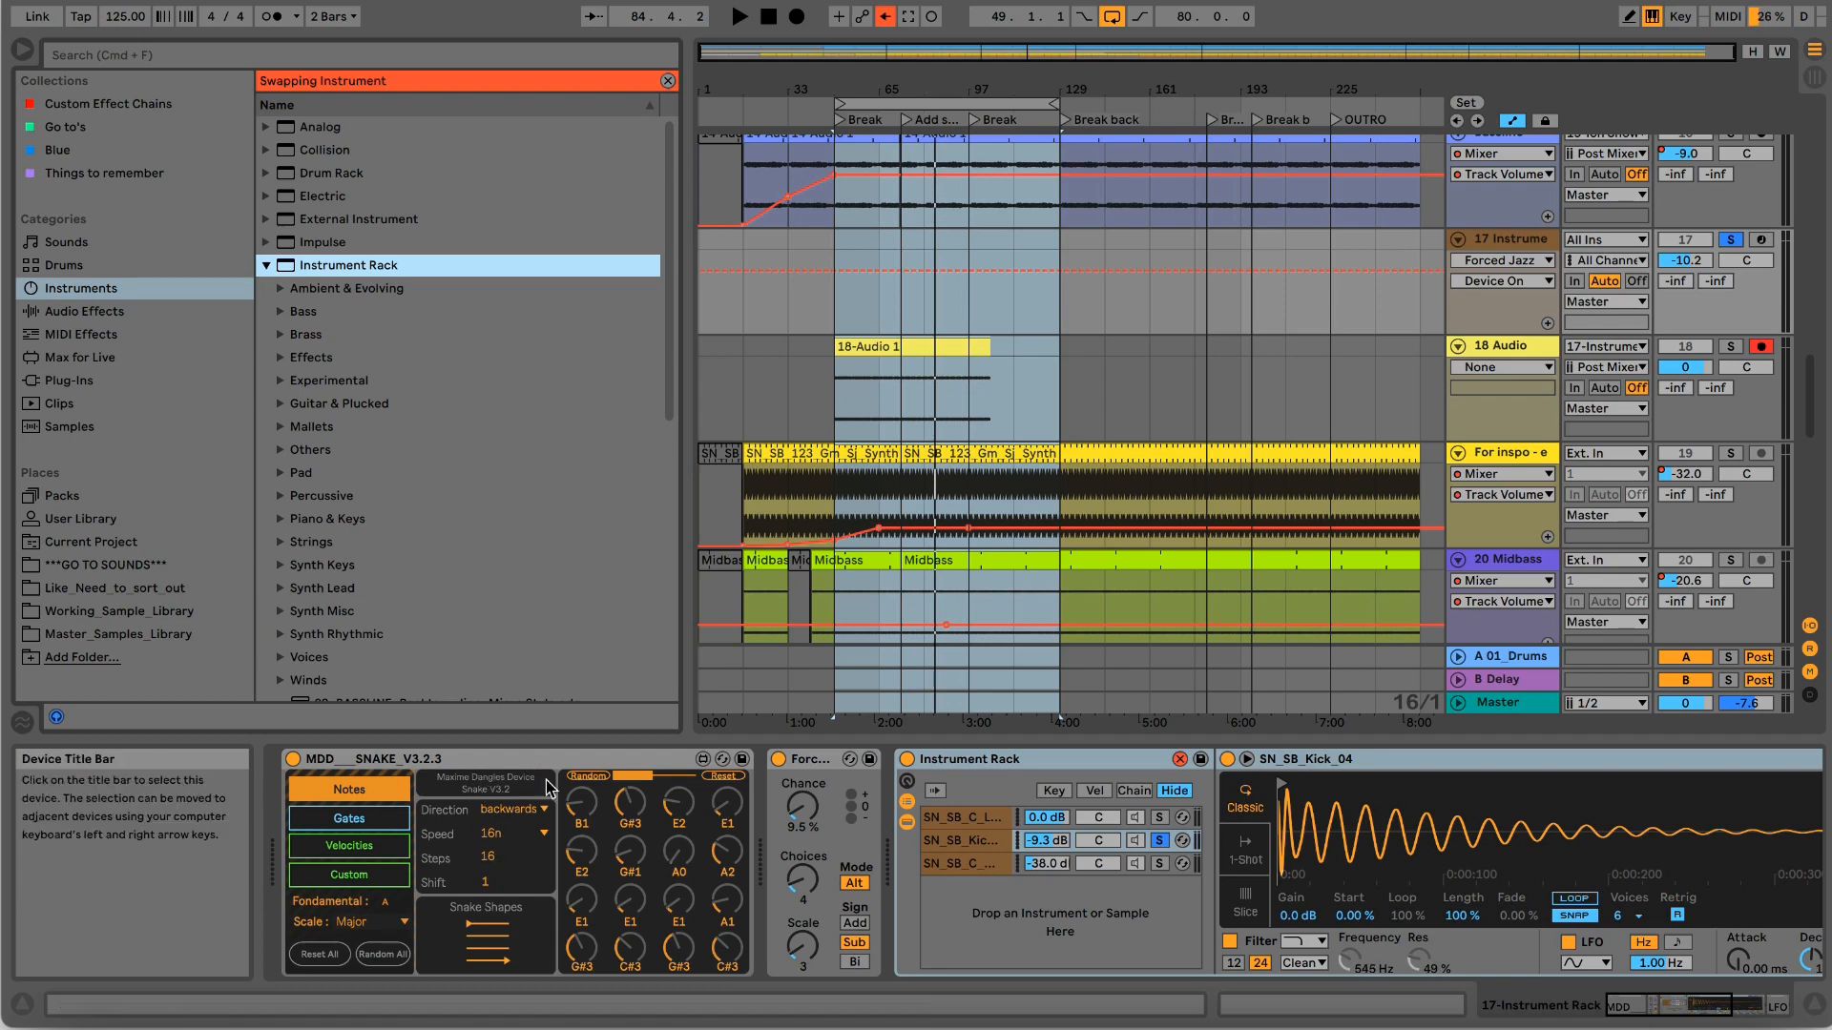
left_click(401, 820)
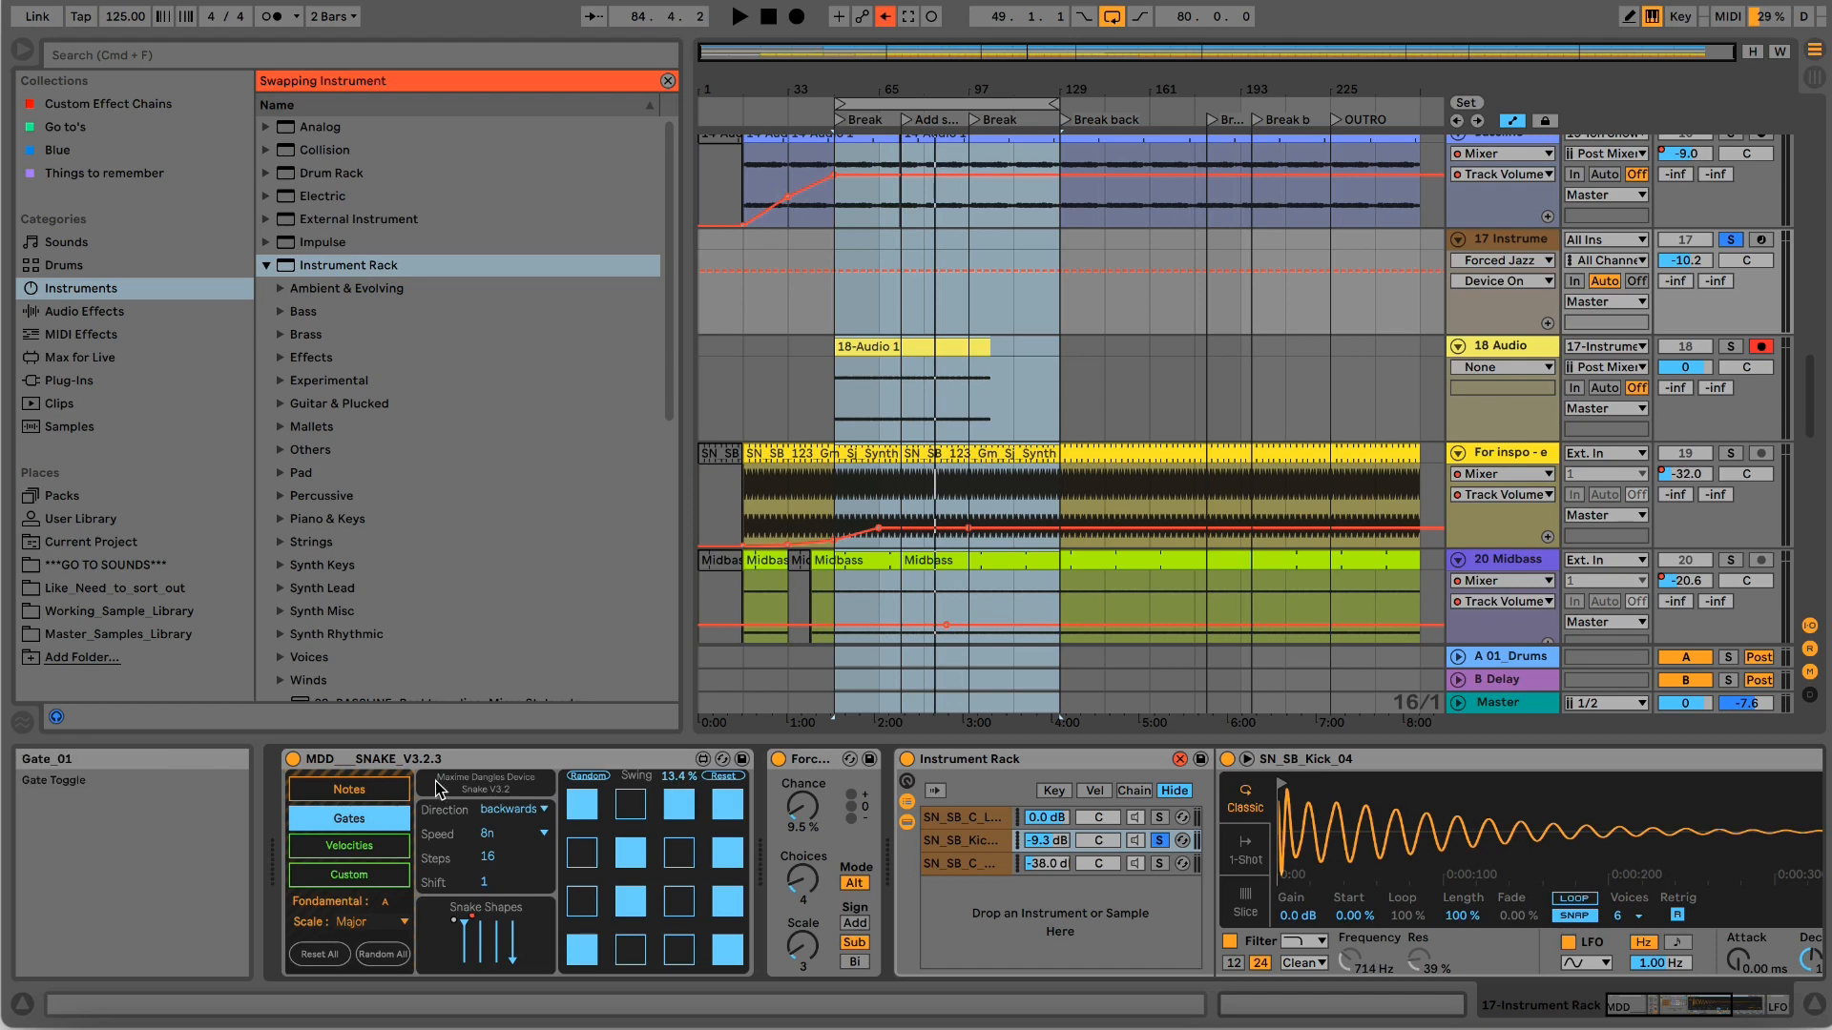
left_click(383, 794)
left_click_drag(1622, 1007, 1687, 1009)
left_click(1676, 1008)
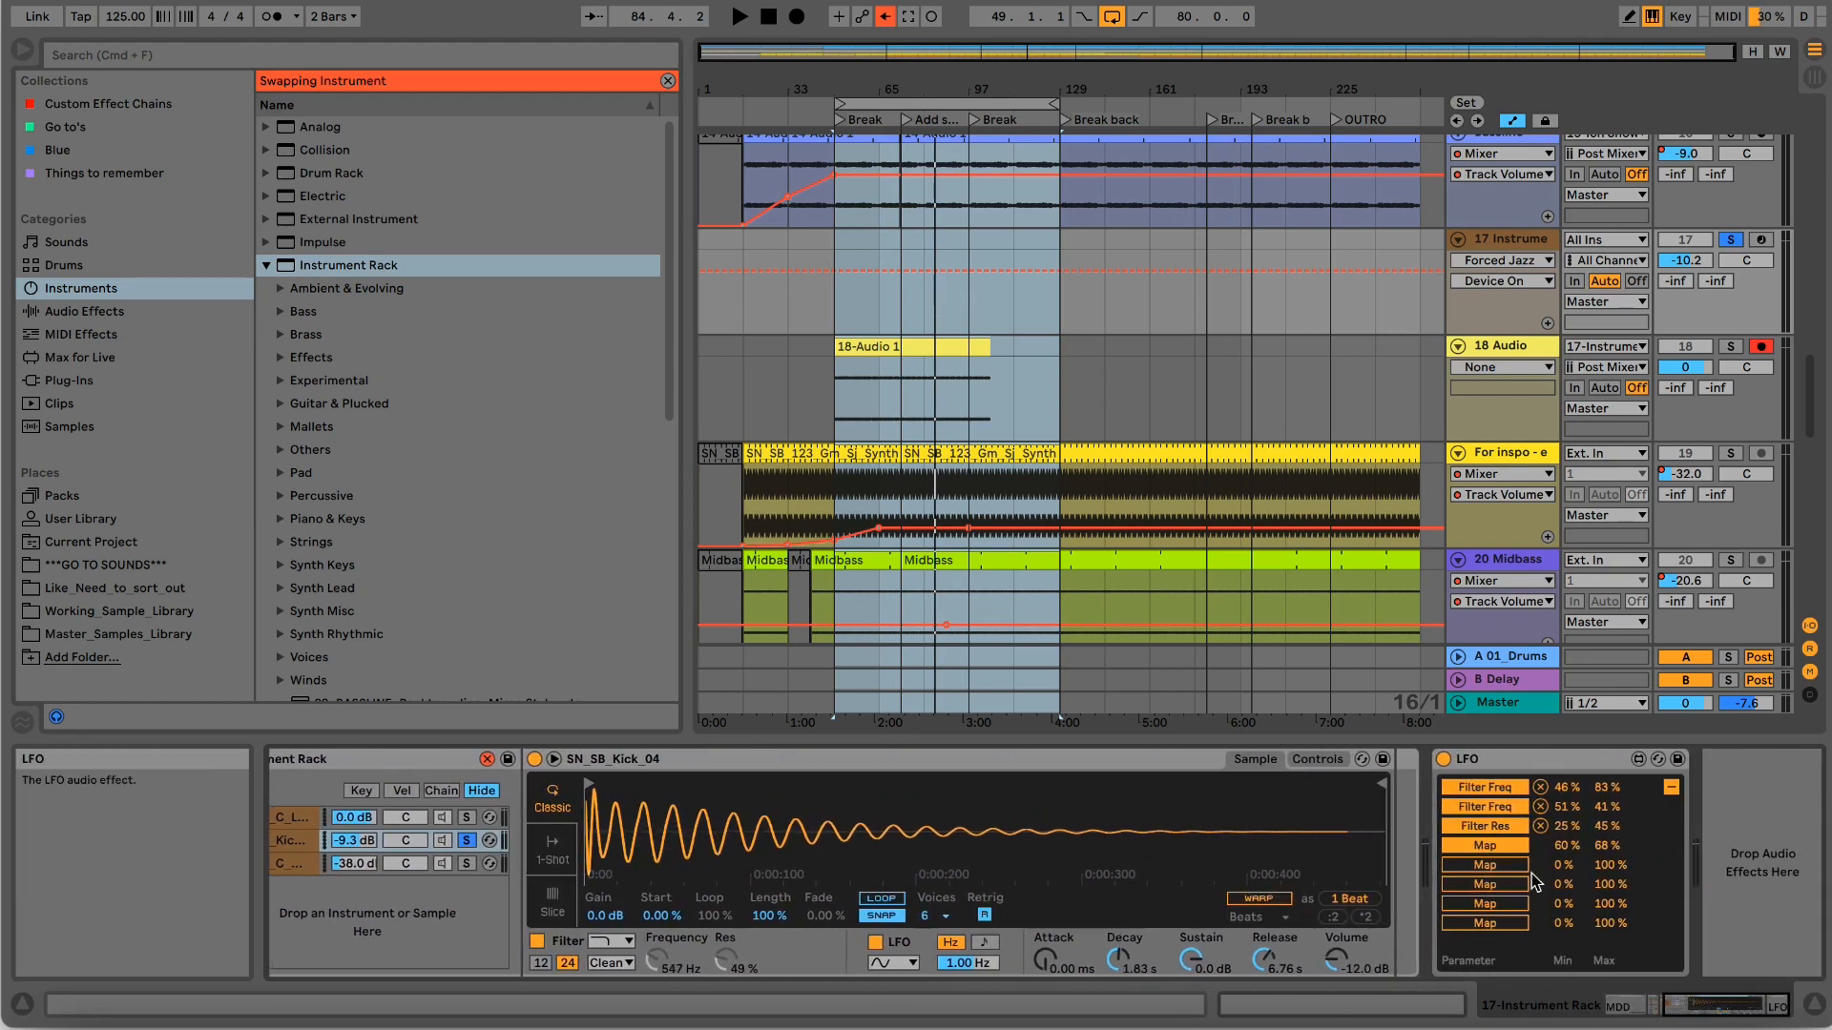
left_click_drag(1676, 1007, 1642, 1007)
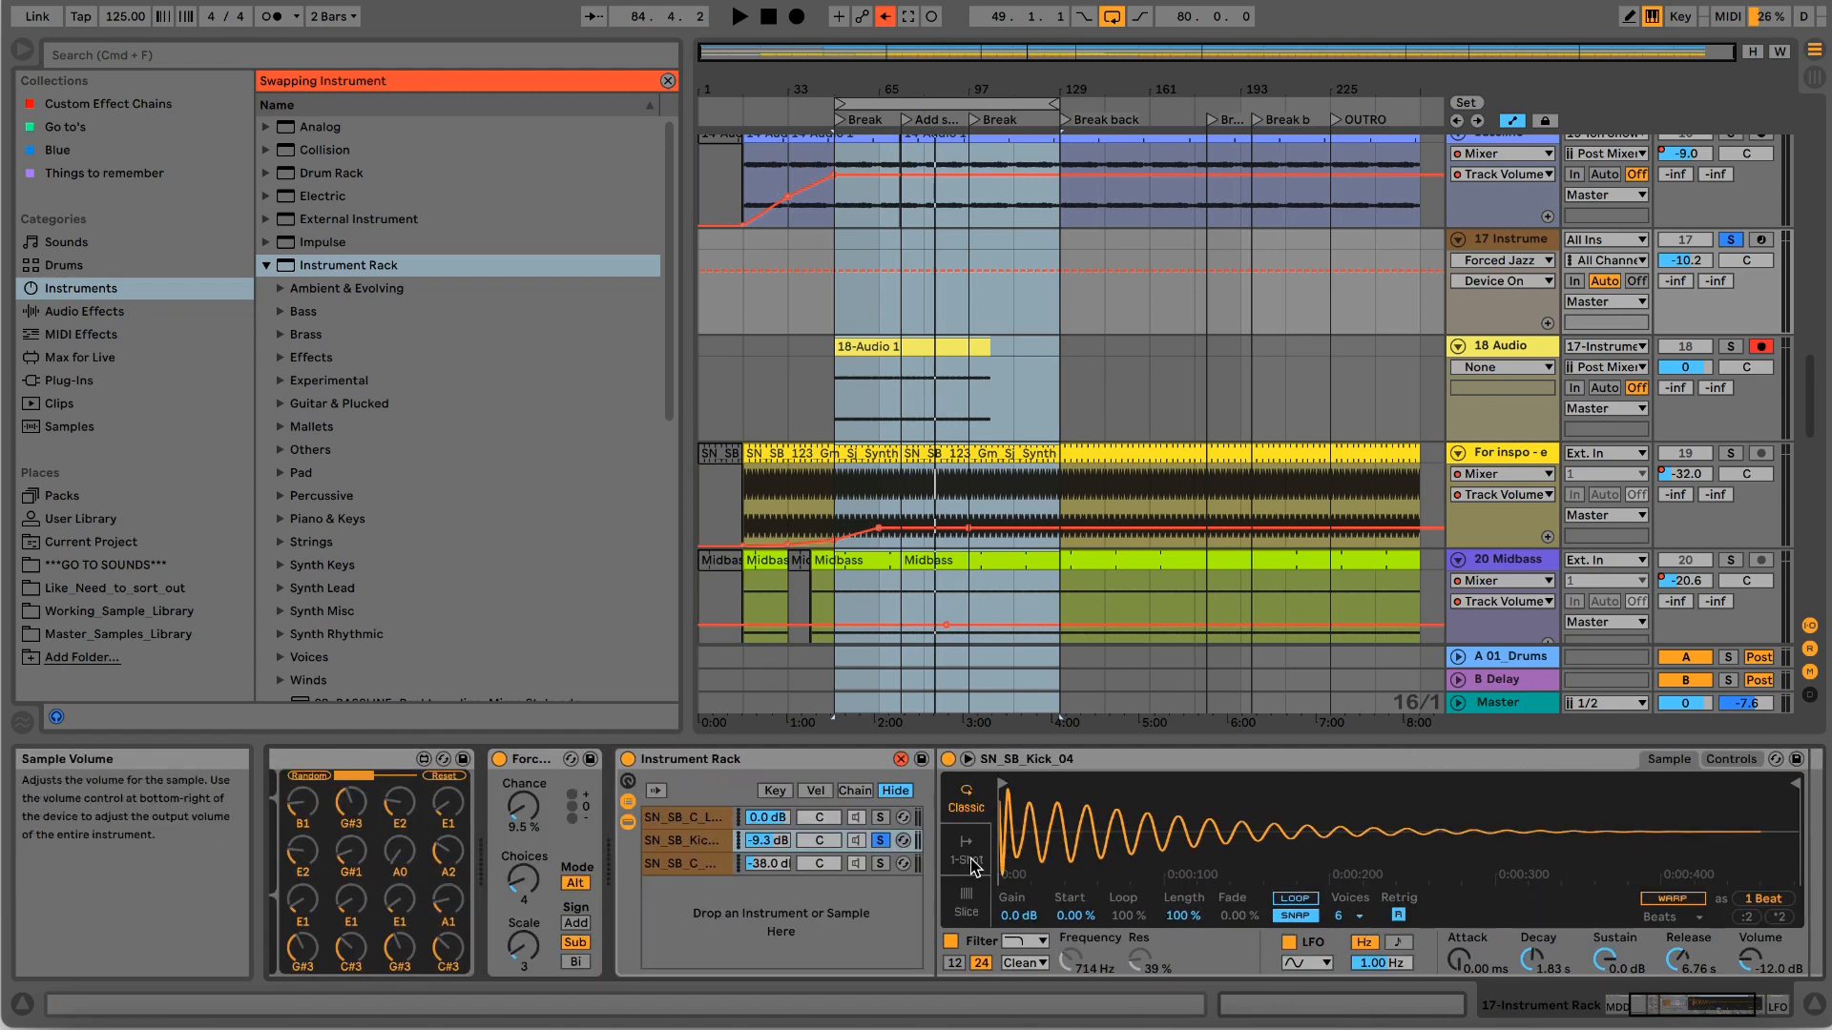
Solo the SN_SB_C_Low_Bass chain alongside the kick chain, start playback and lower the bass chain's volume to -16.5 dB.
left_click(880, 817)
key("space")
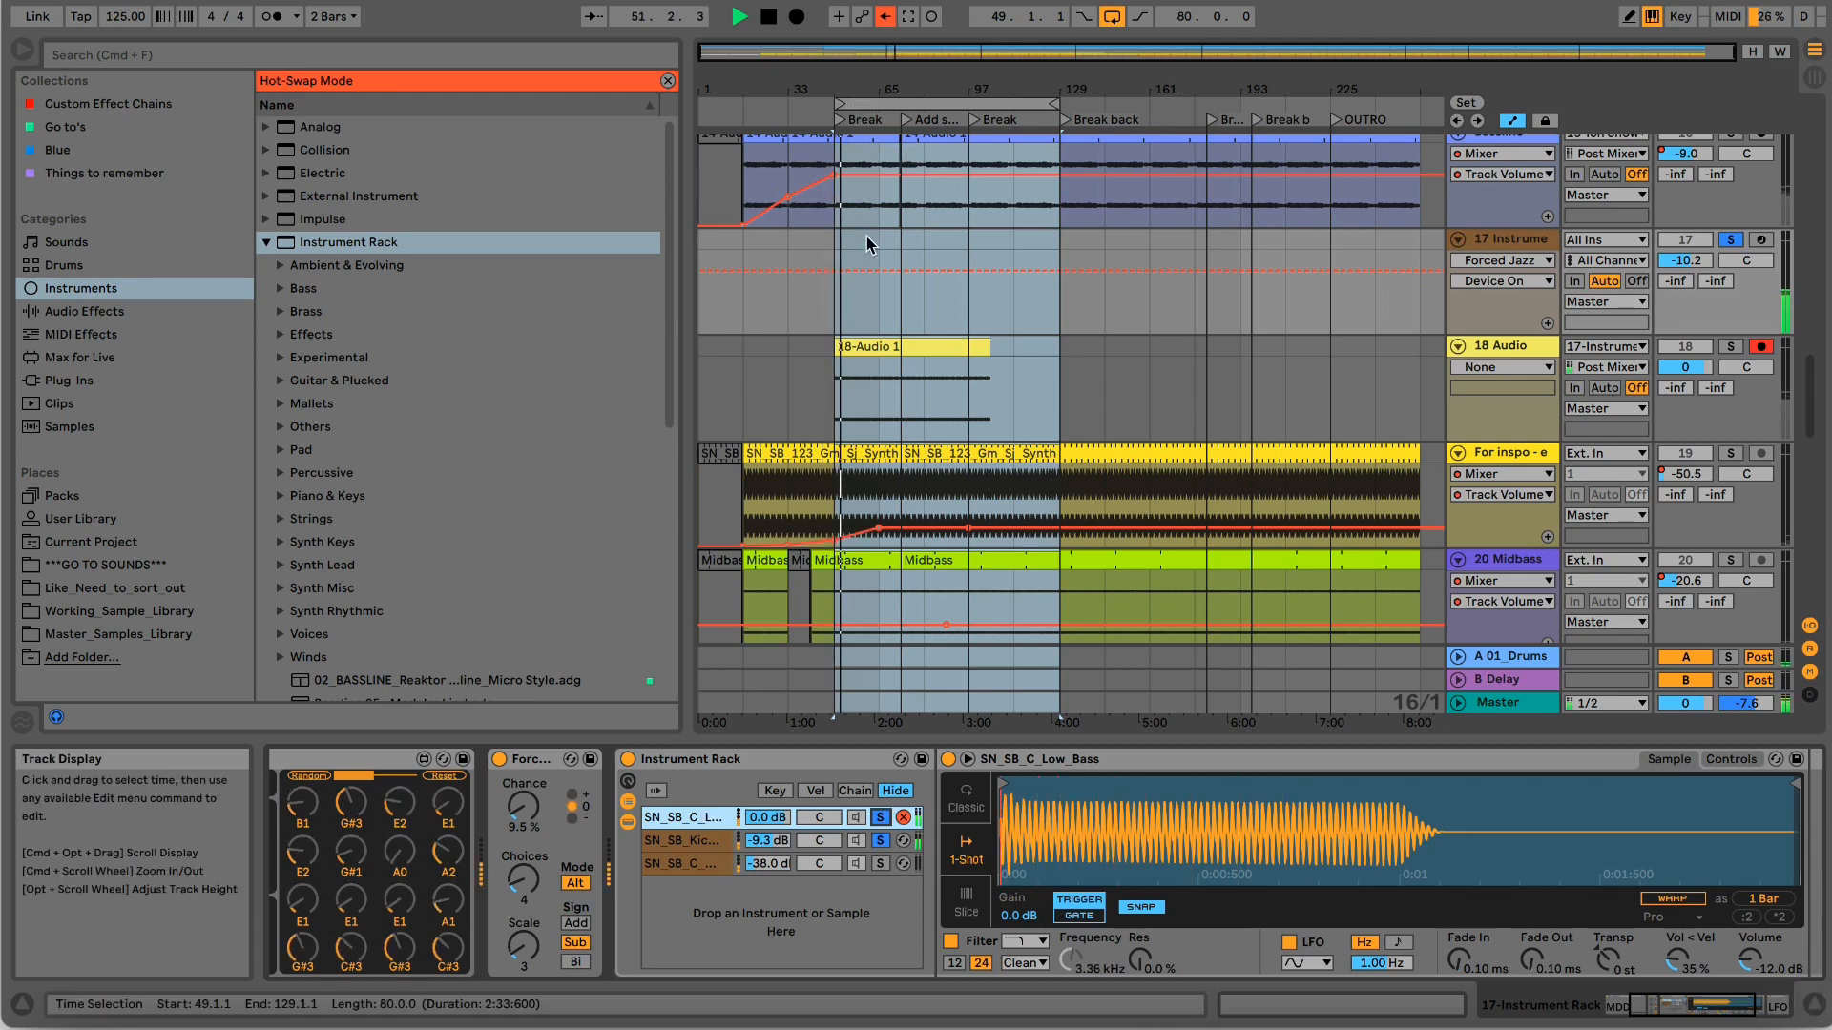
left_click_drag(768, 817, 768, 858)
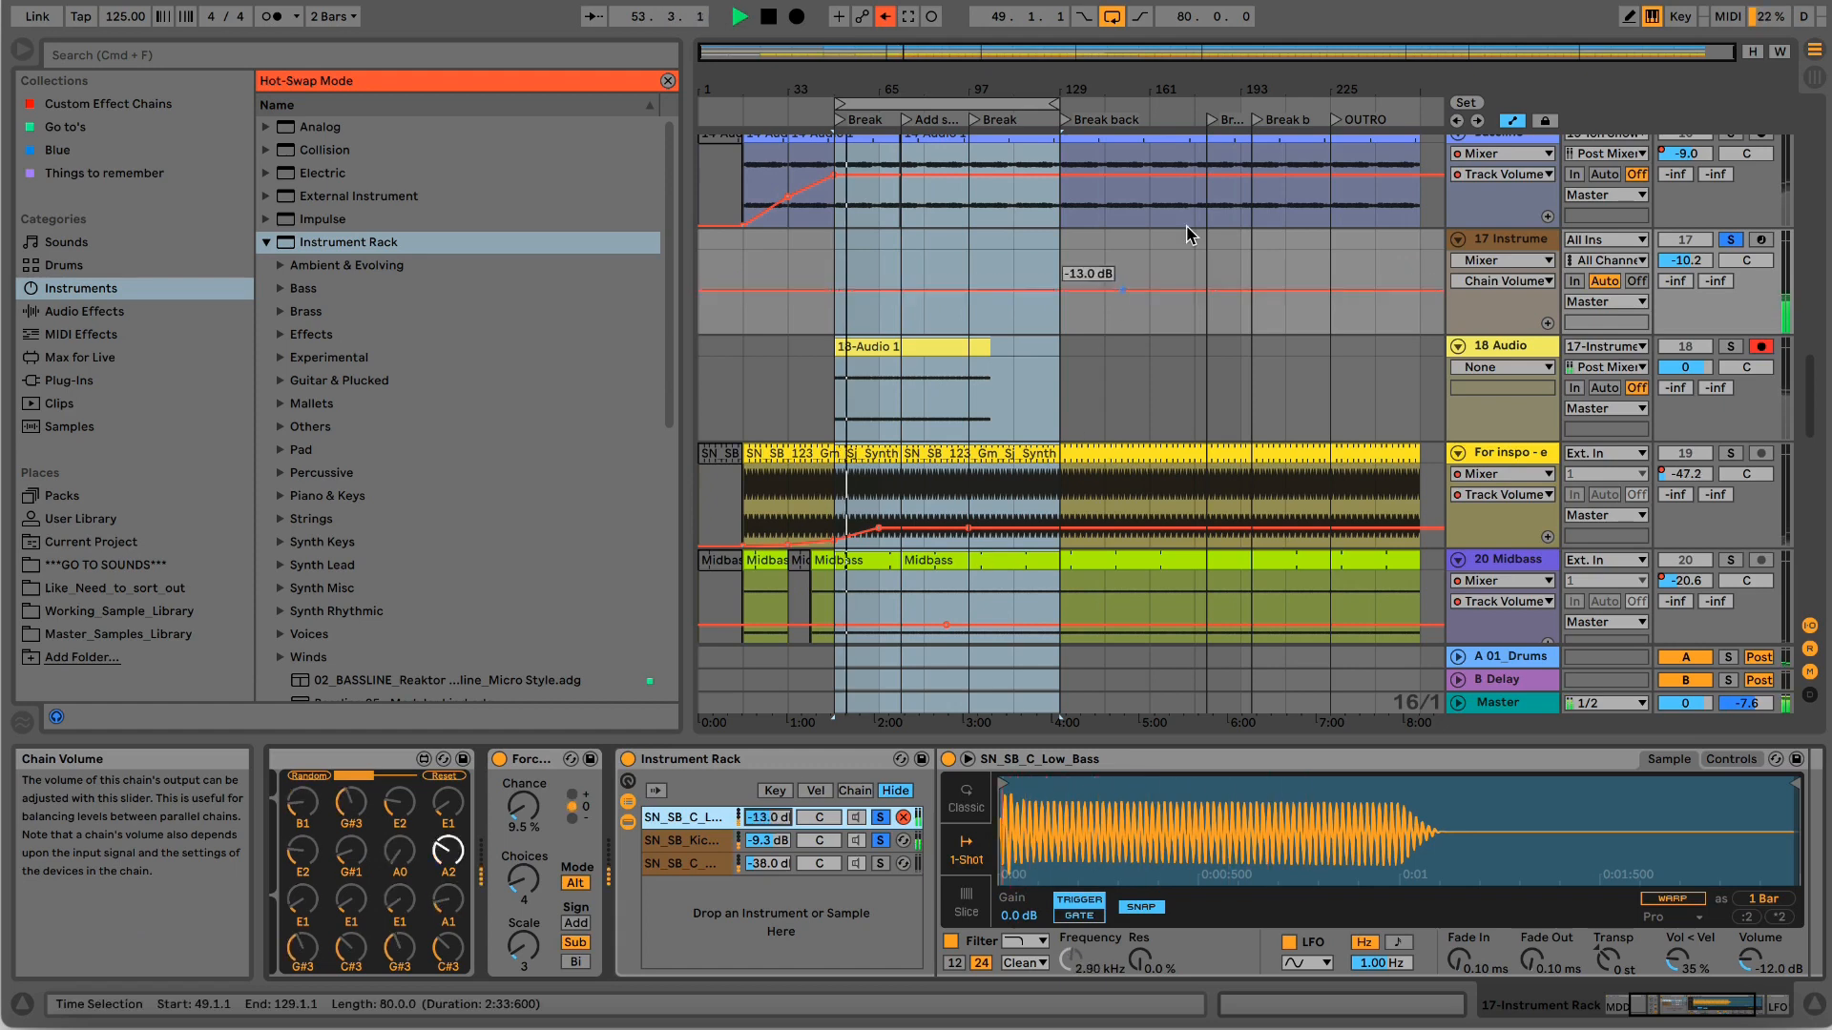
left_click(1233, 0)
left_click(1298, 48)
left_click_drag(768, 817, 768, 828)
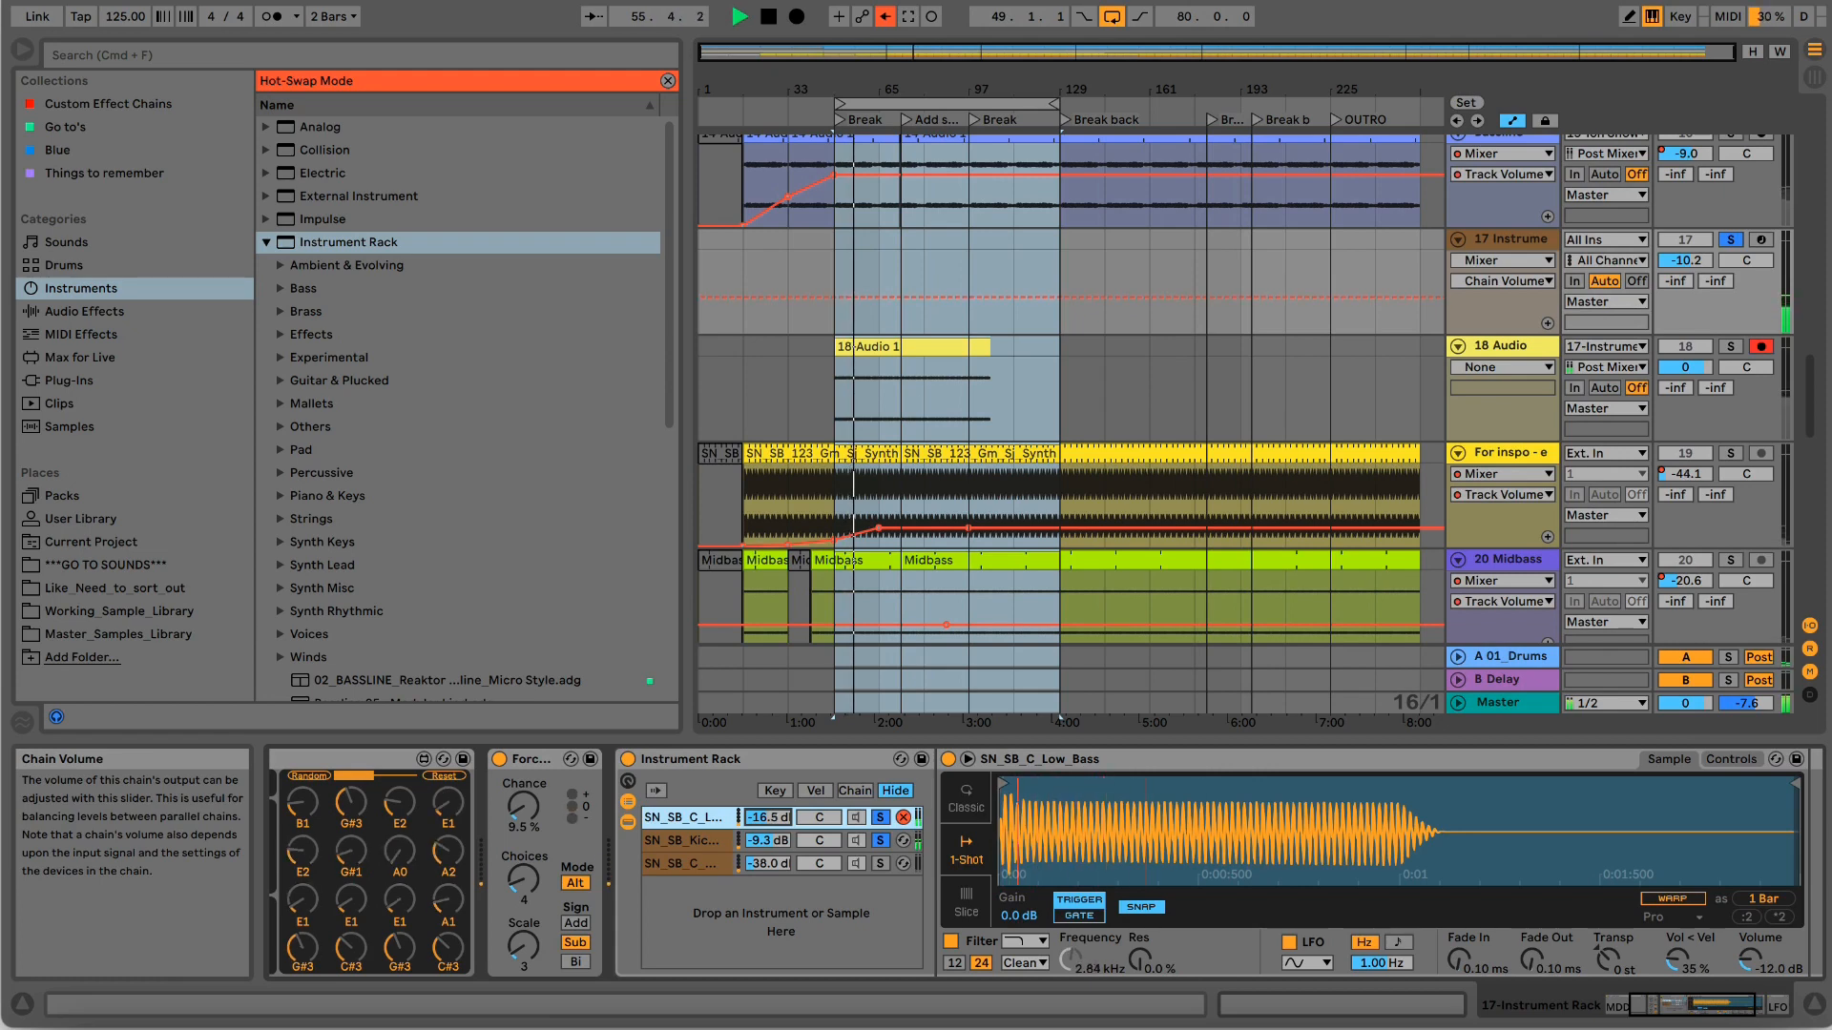
Briefly solo the SN_SB_C_Synth_12 chain, then delete it from the Instrument Rack.
left_click(880, 864)
left_click(880, 863)
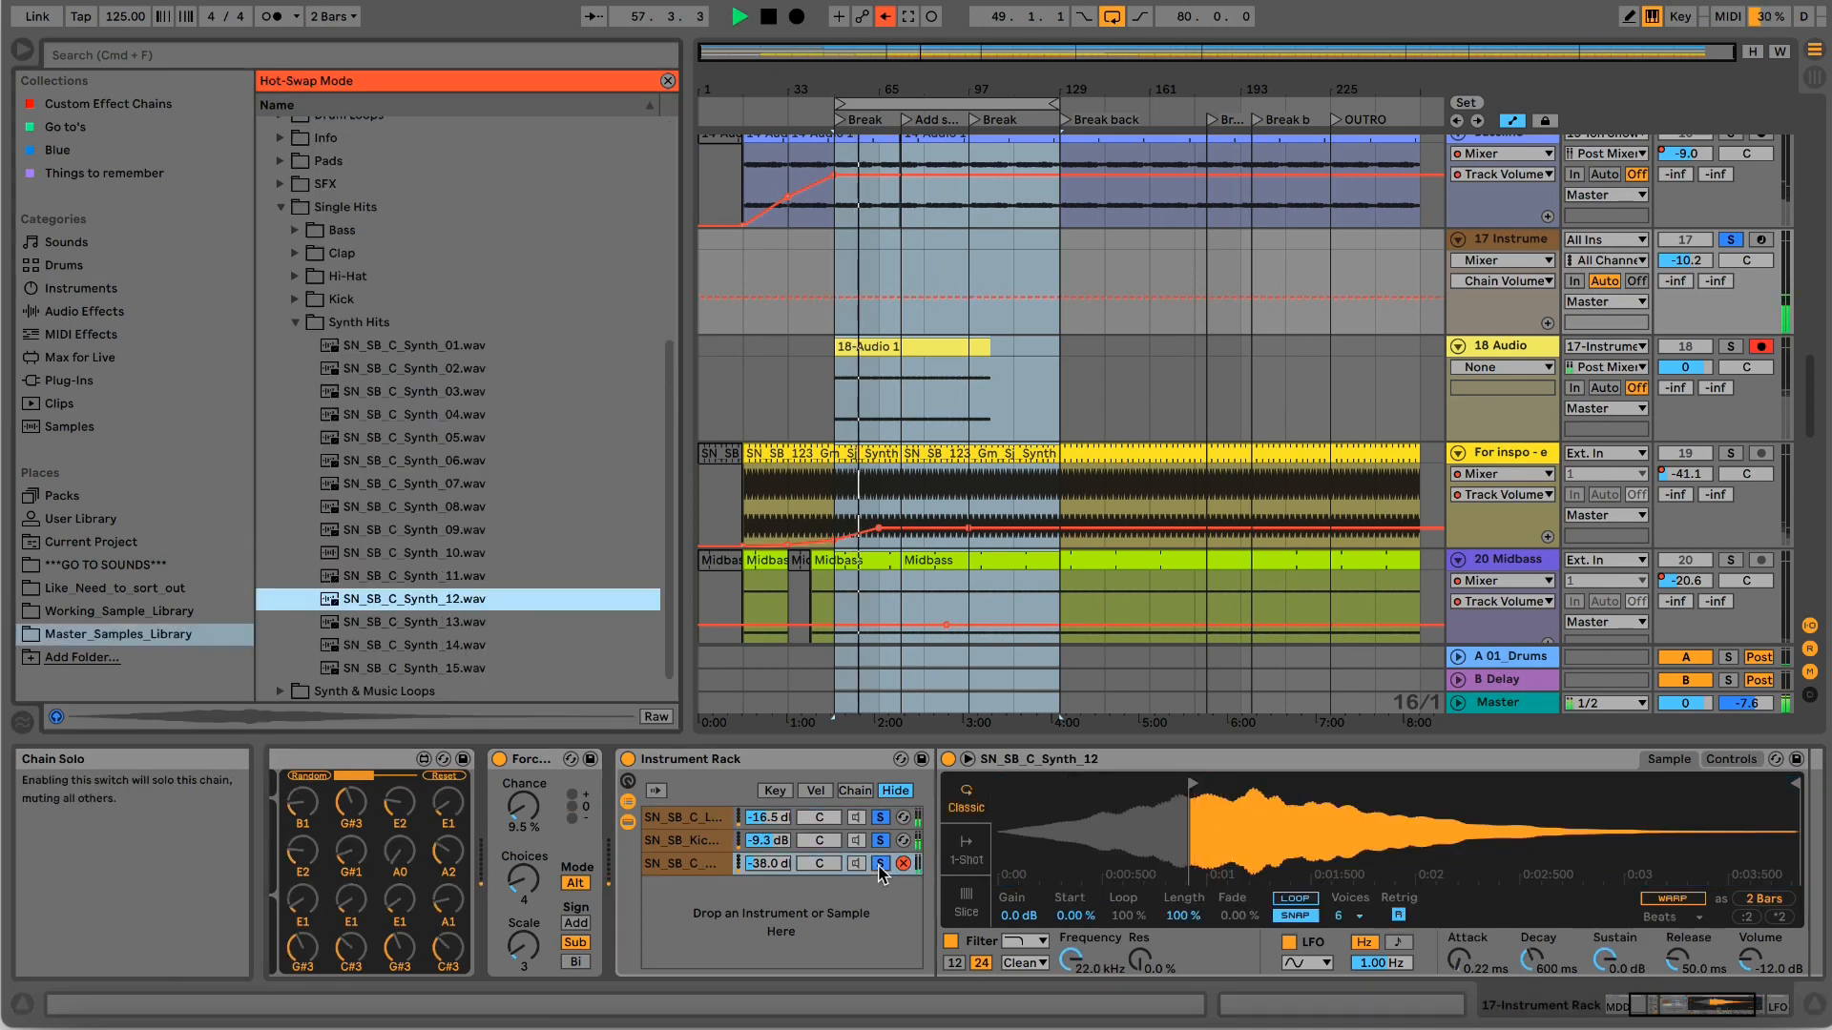
left_click(708, 864)
key("BackSpace")
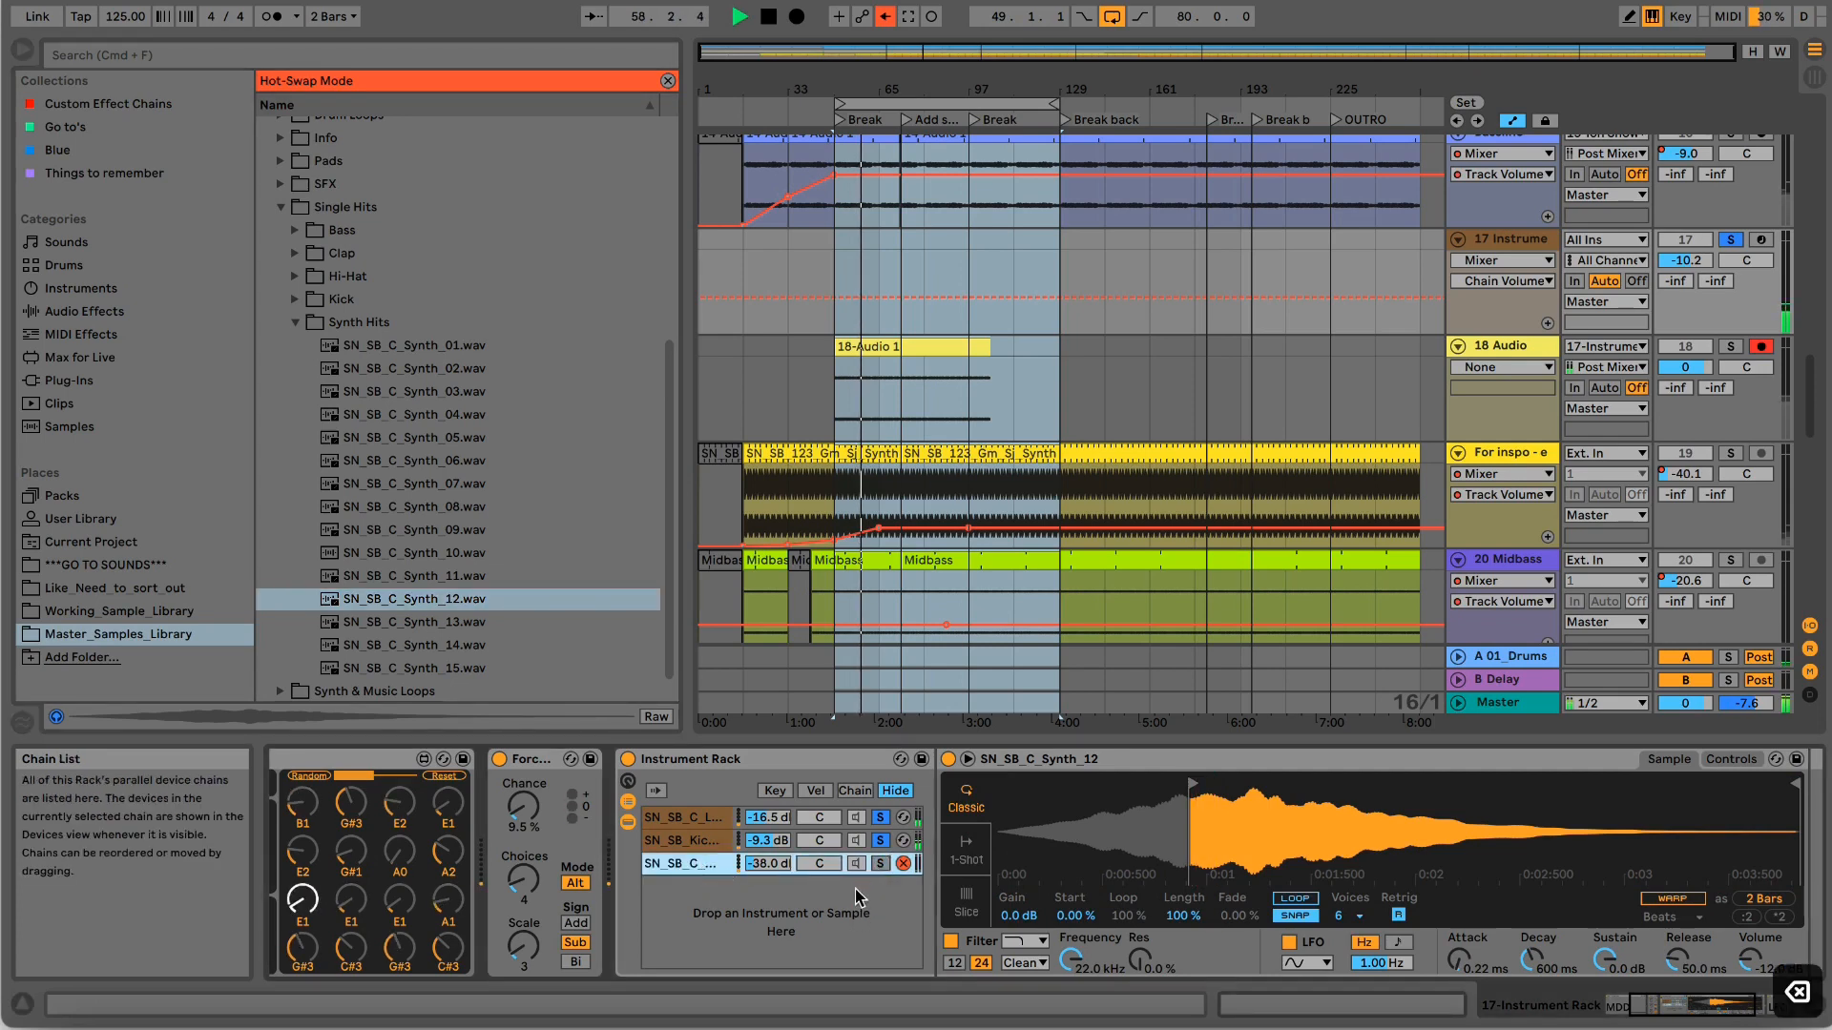
key("BackSpace")
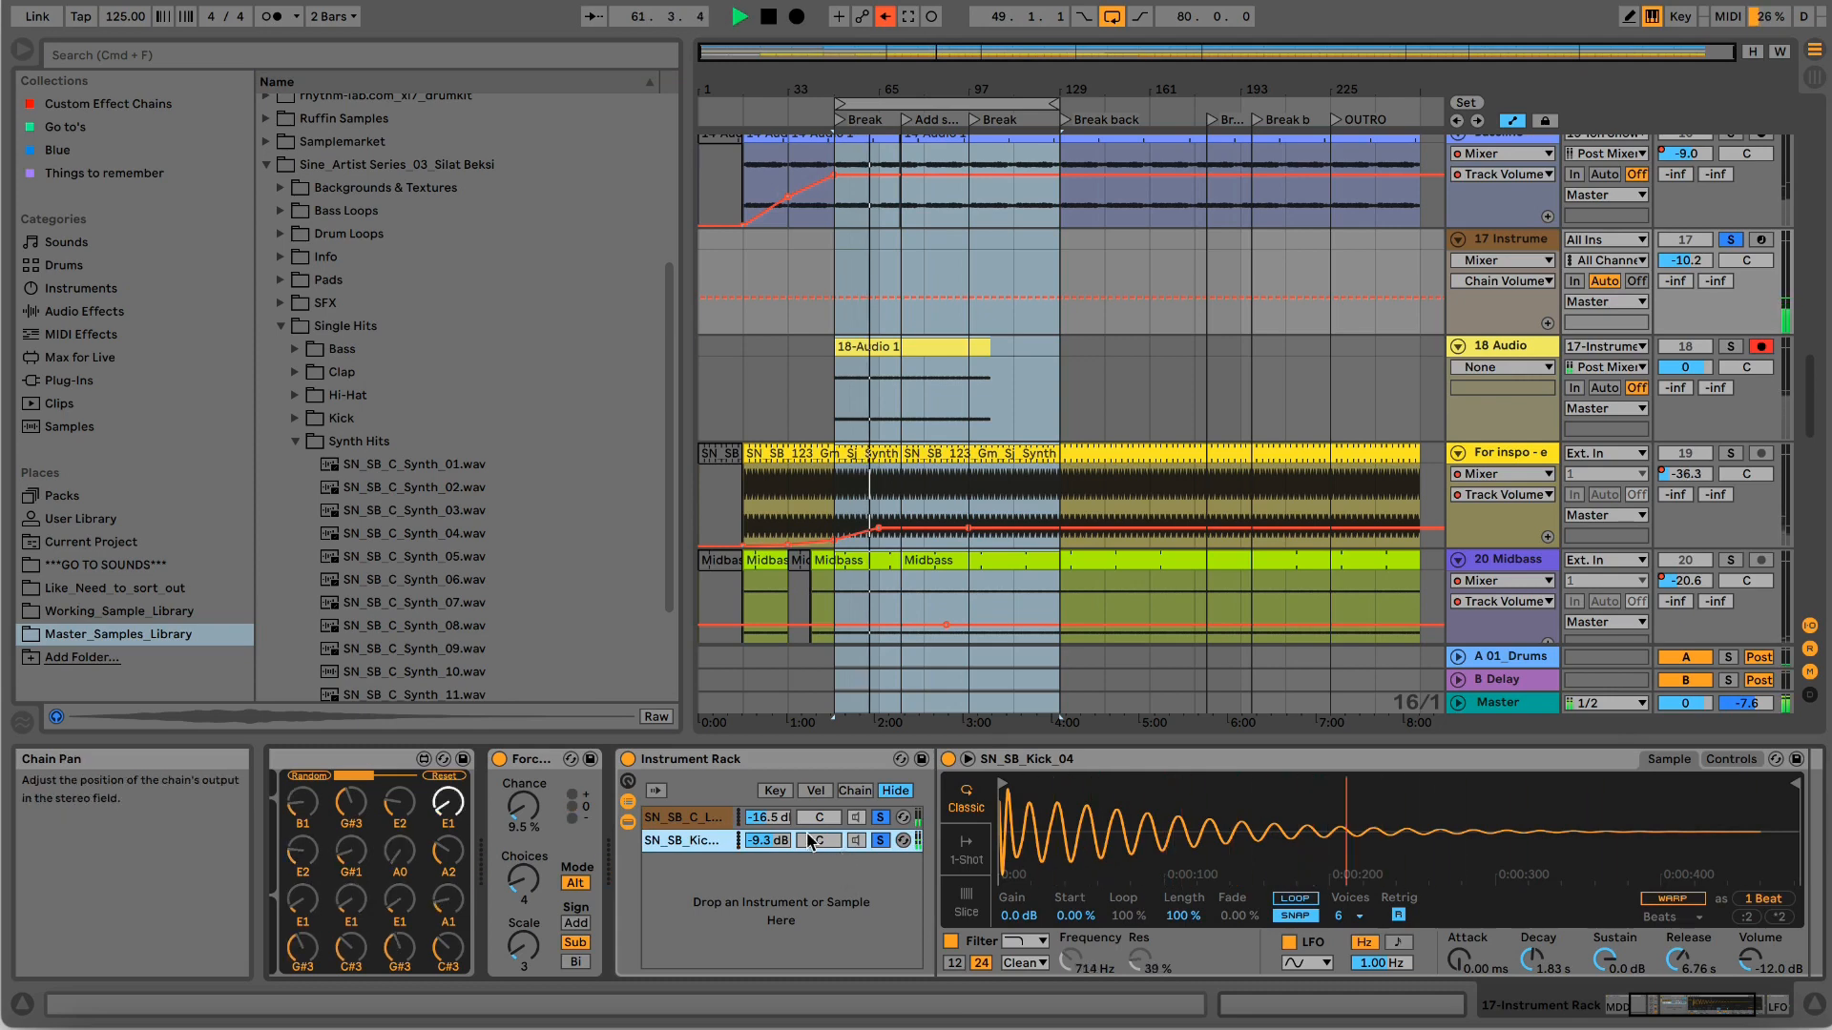
Stop playback, unsolo the SN_SB_C_Low_Bass chain and select the SN_SB_Kick_04 chain as the only soloed one.
left_click(780, 818)
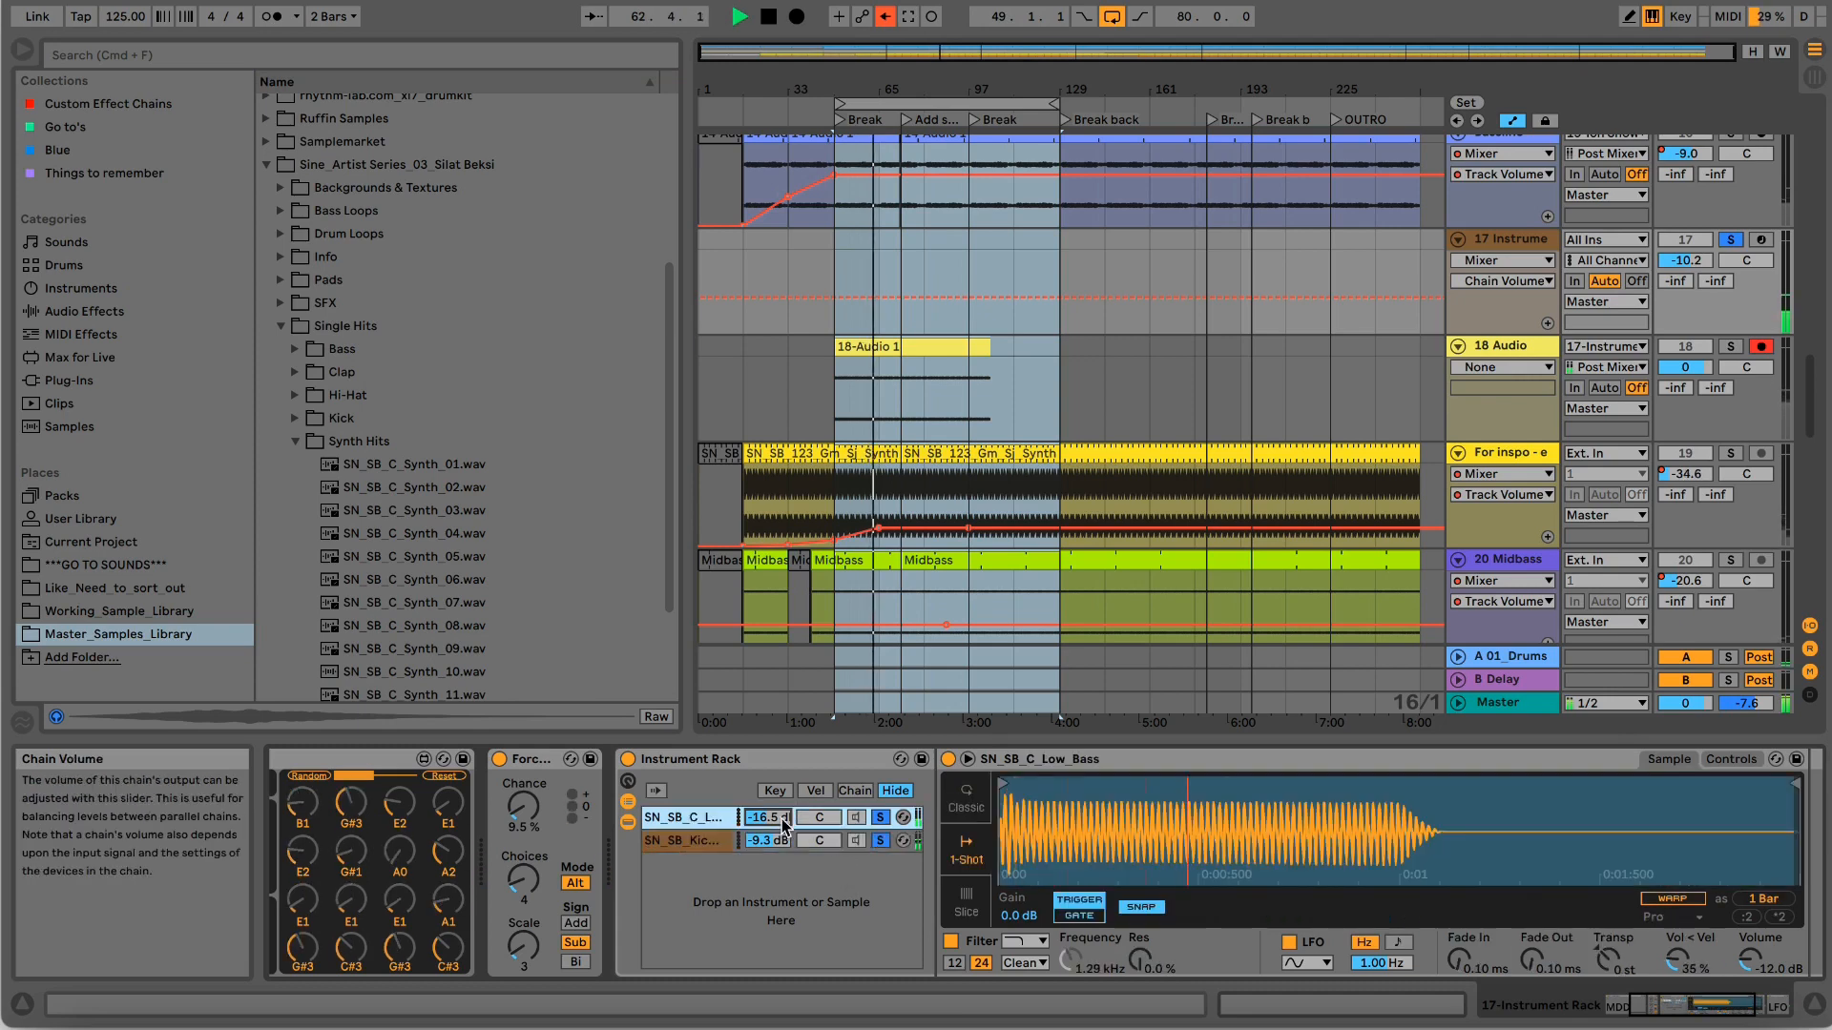
mouse_move(1680, 1007)
left_mouse_down()
mouse_move(1717, 1008)
mouse_move(1671, 1009)
left_mouse_up()
key("space")
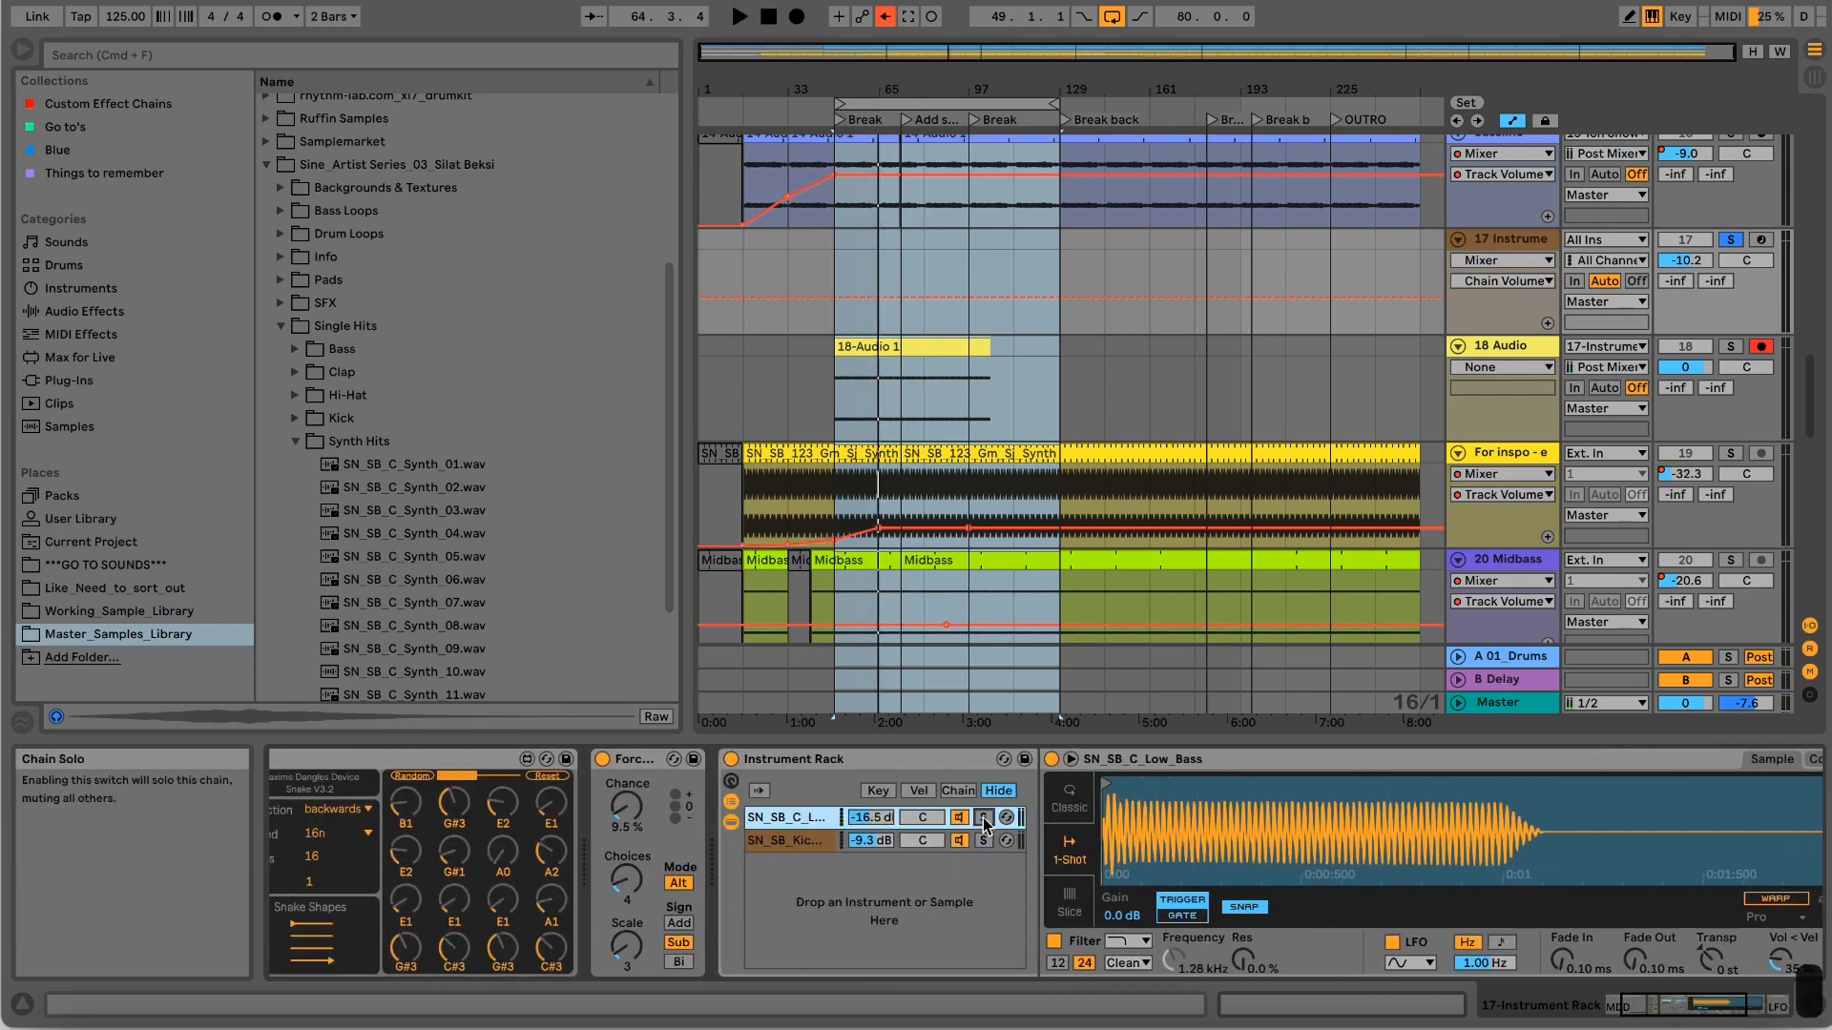
left_click(983, 840)
left_click(821, 841)
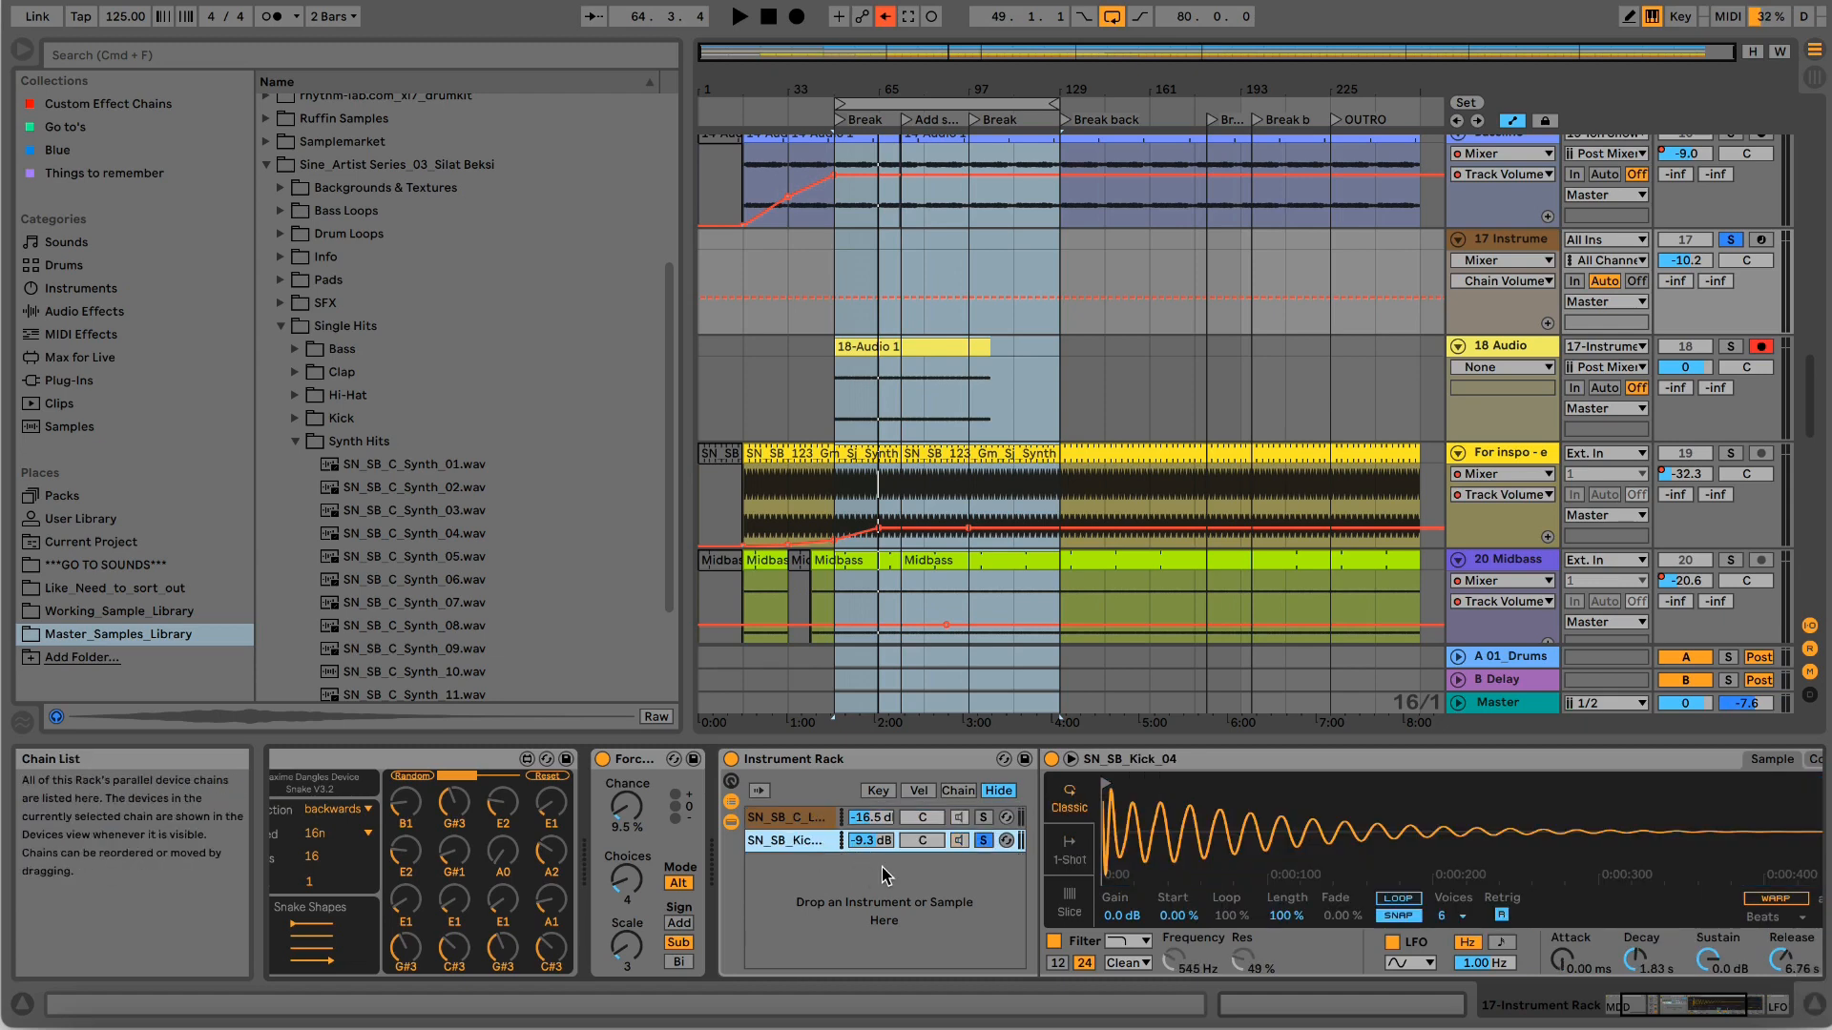
During playback, set the SN_SB_Kick_04 chain's volume to -1.8 dB and solo the SN_SB_C_Low_Bass chain with its volume at -23.0 dB.
key("space")
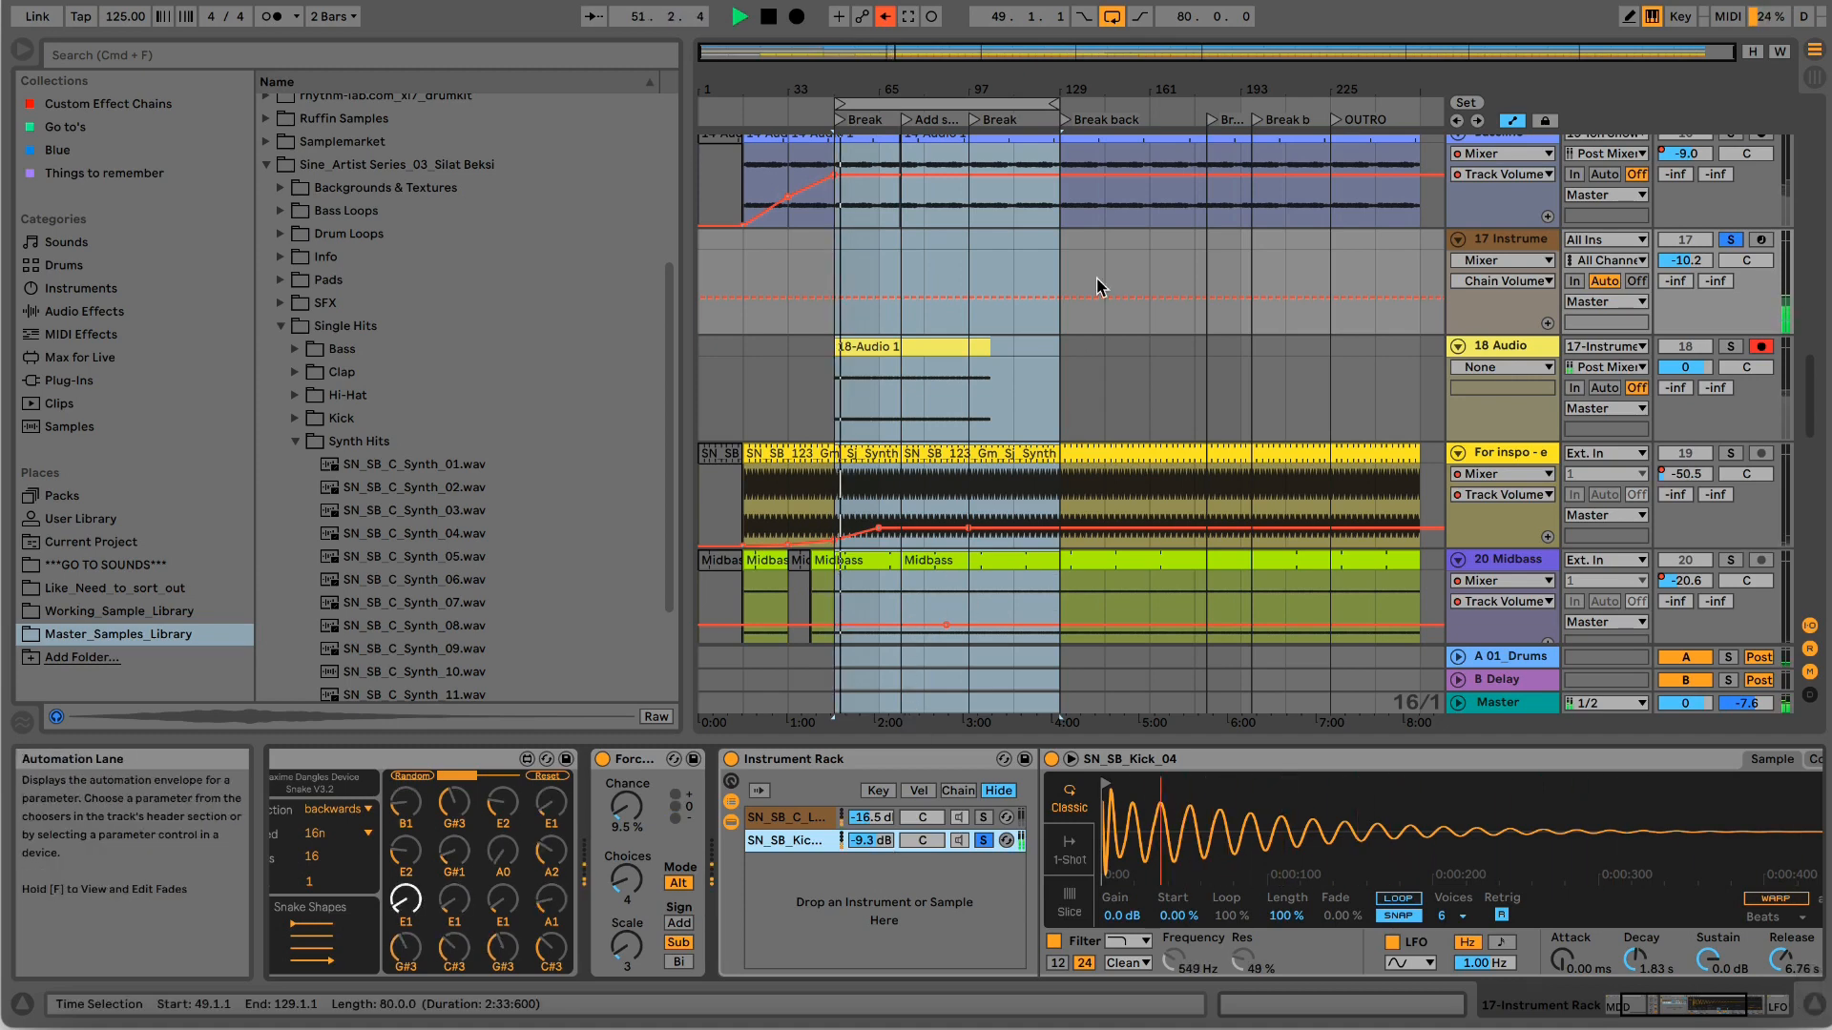
left_click_drag(871, 839, 871, 792)
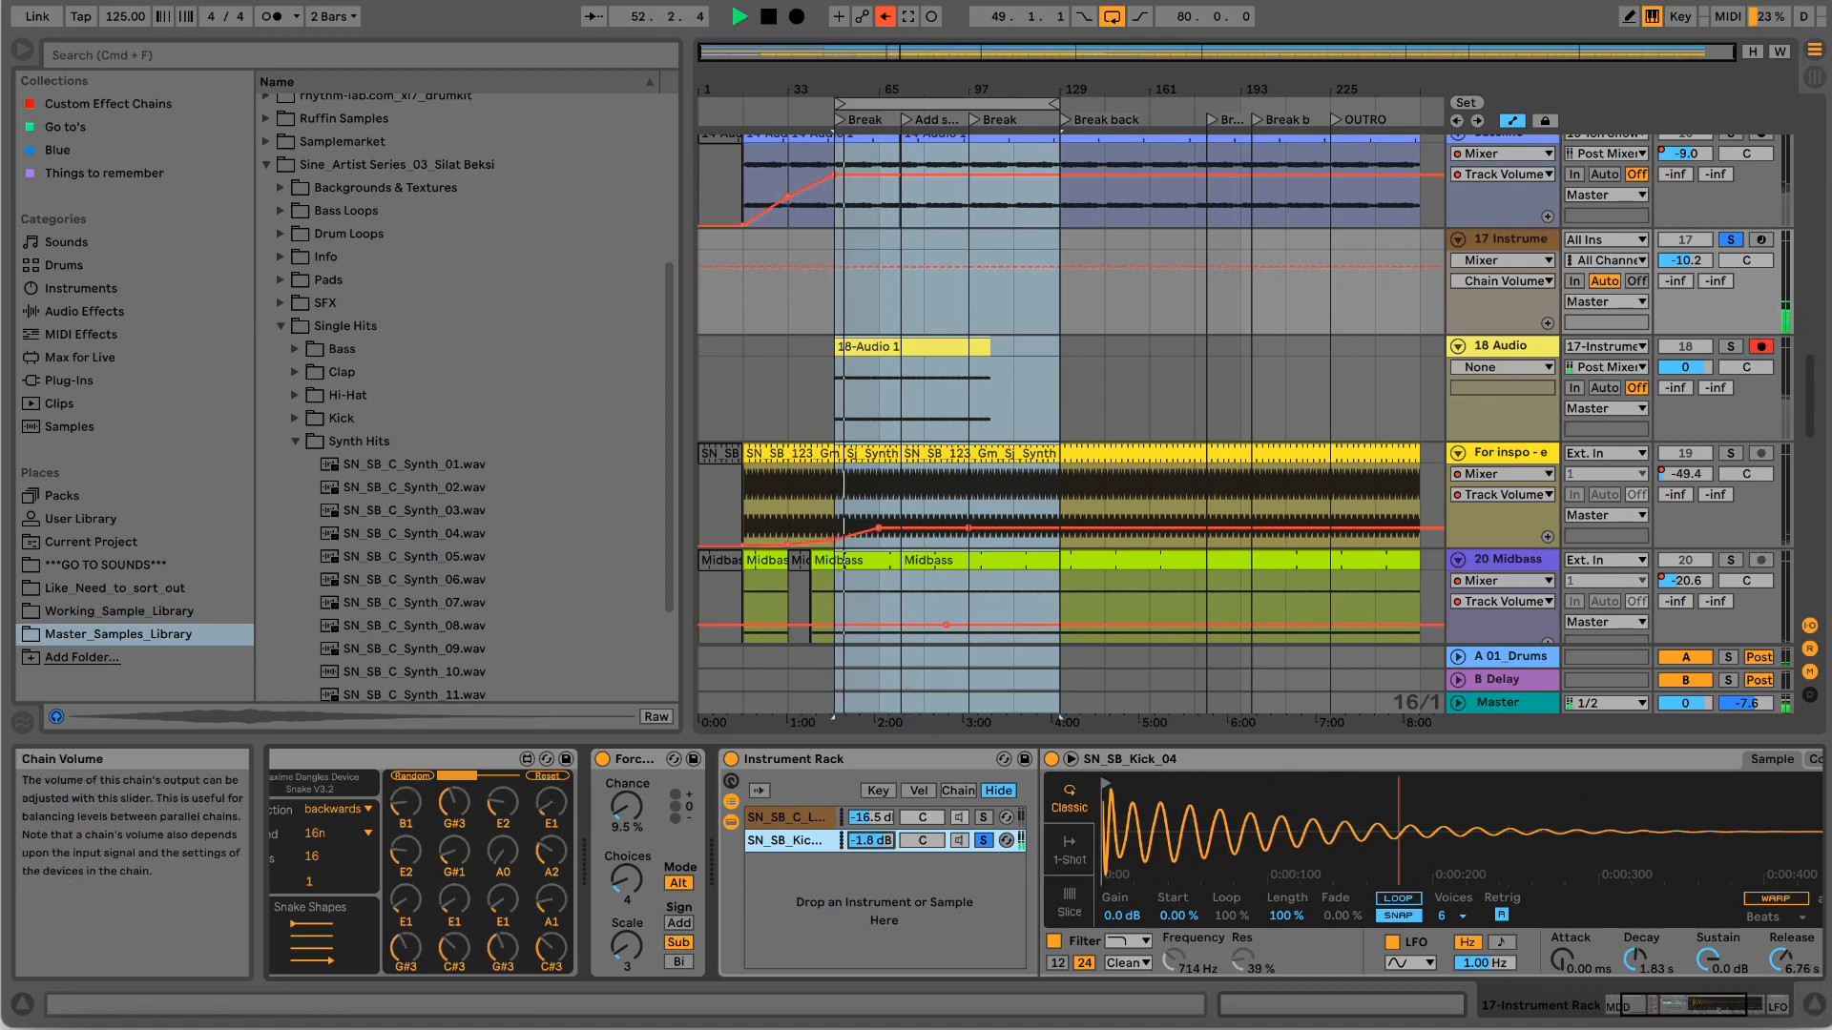
left_click(1732, 1007)
left_click(1731, 1007)
left_click(1749, 1006)
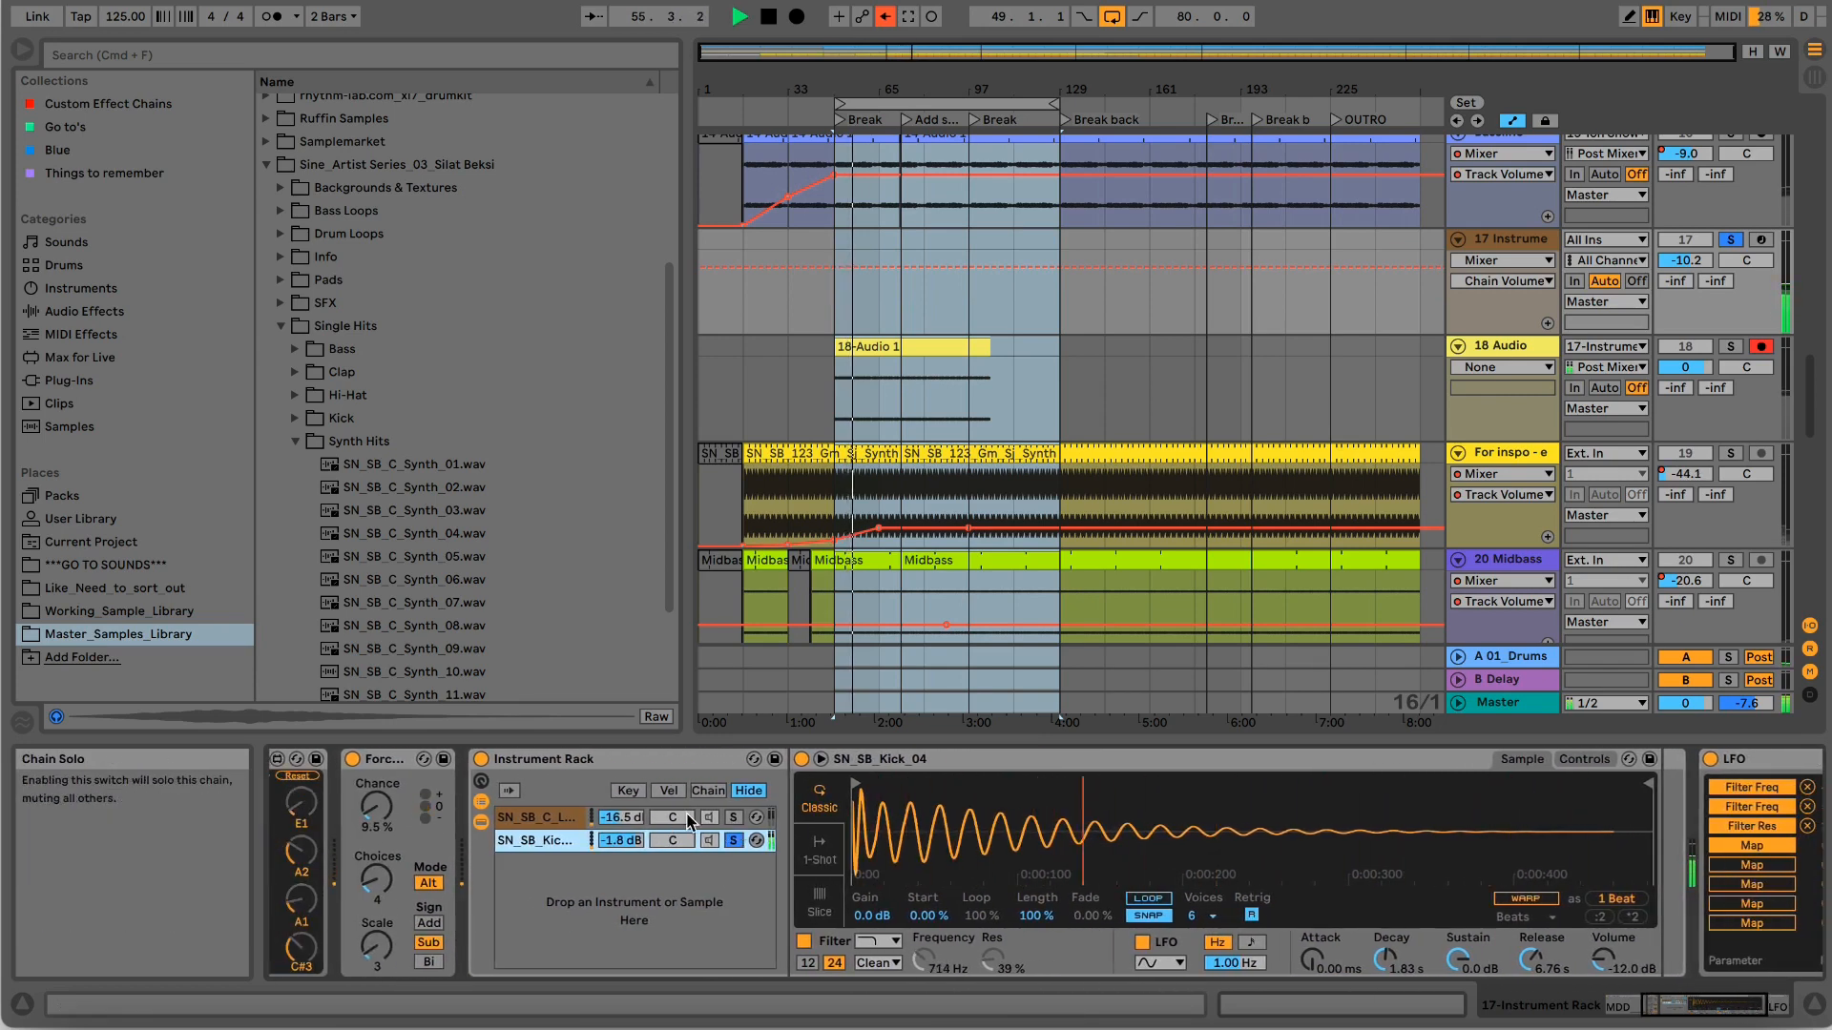
left_click_drag(638, 823, 638, 839)
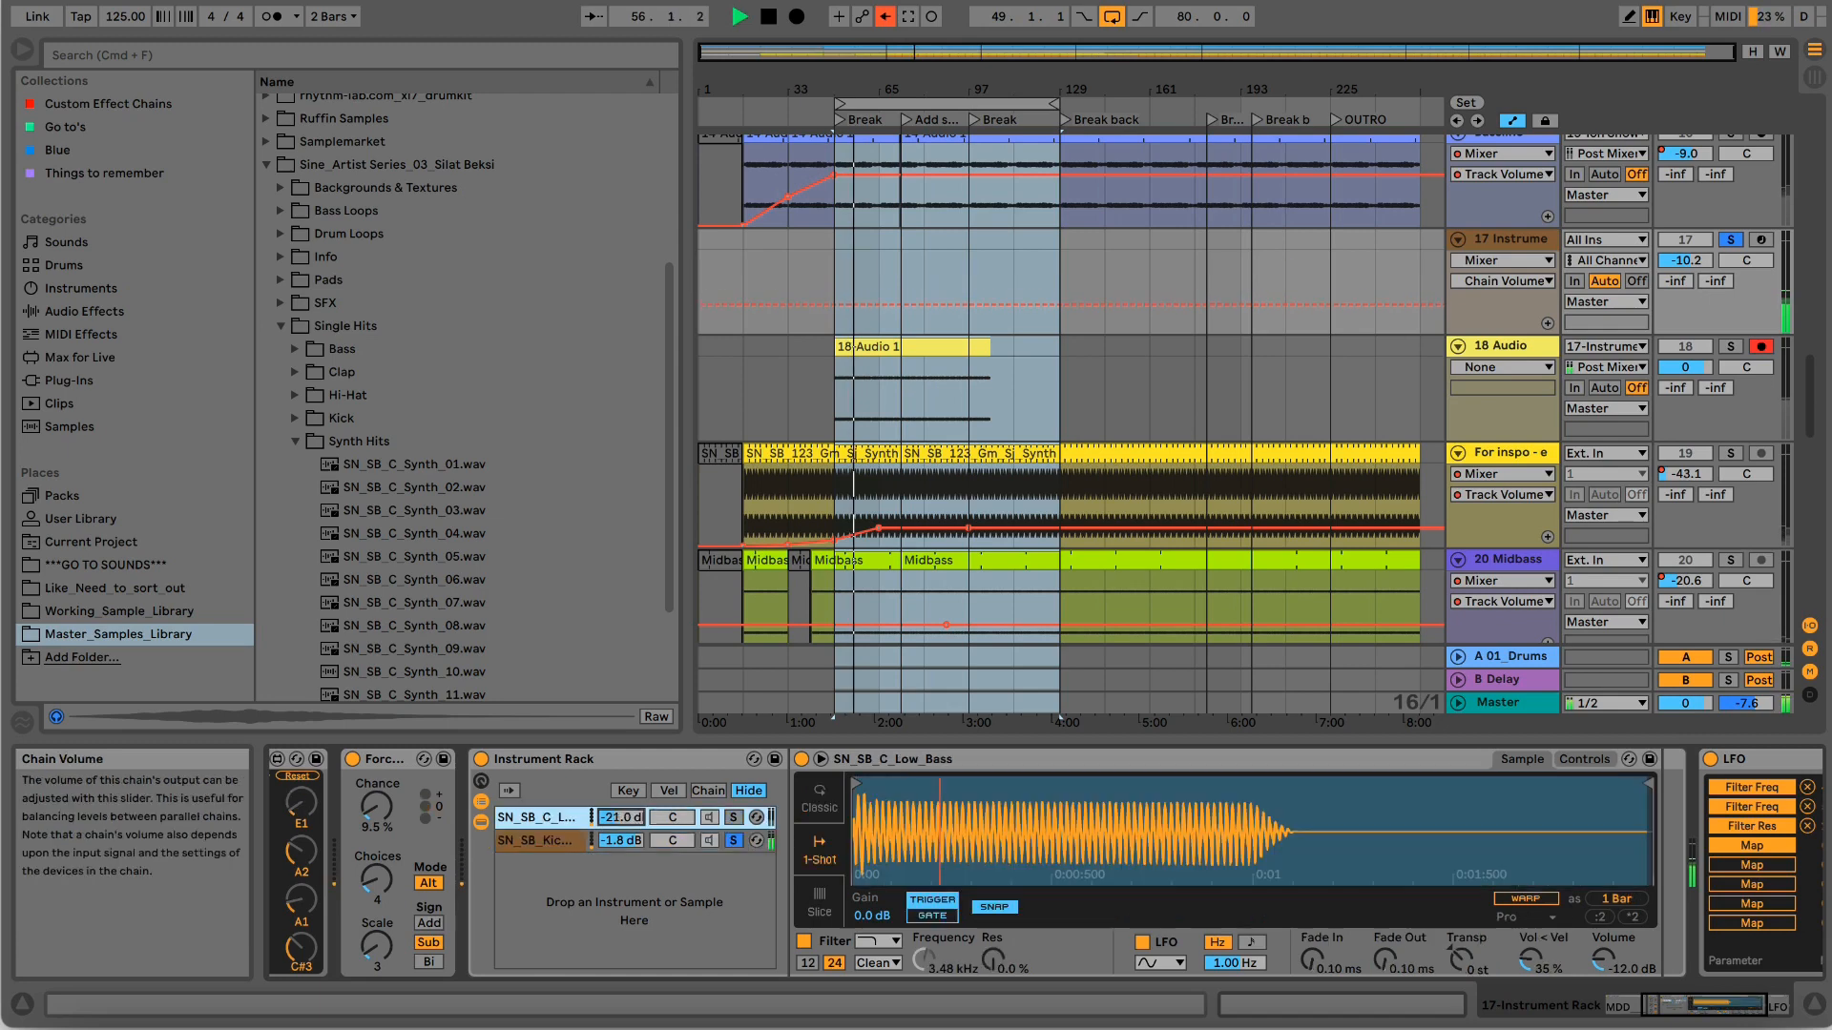
left_click(734, 819)
mouse_move(633, 819)
left_mouse_down()
mouse_move(633, 836)
mouse_move(620, 806)
mouse_move(620, 825)
left_mouse_up()
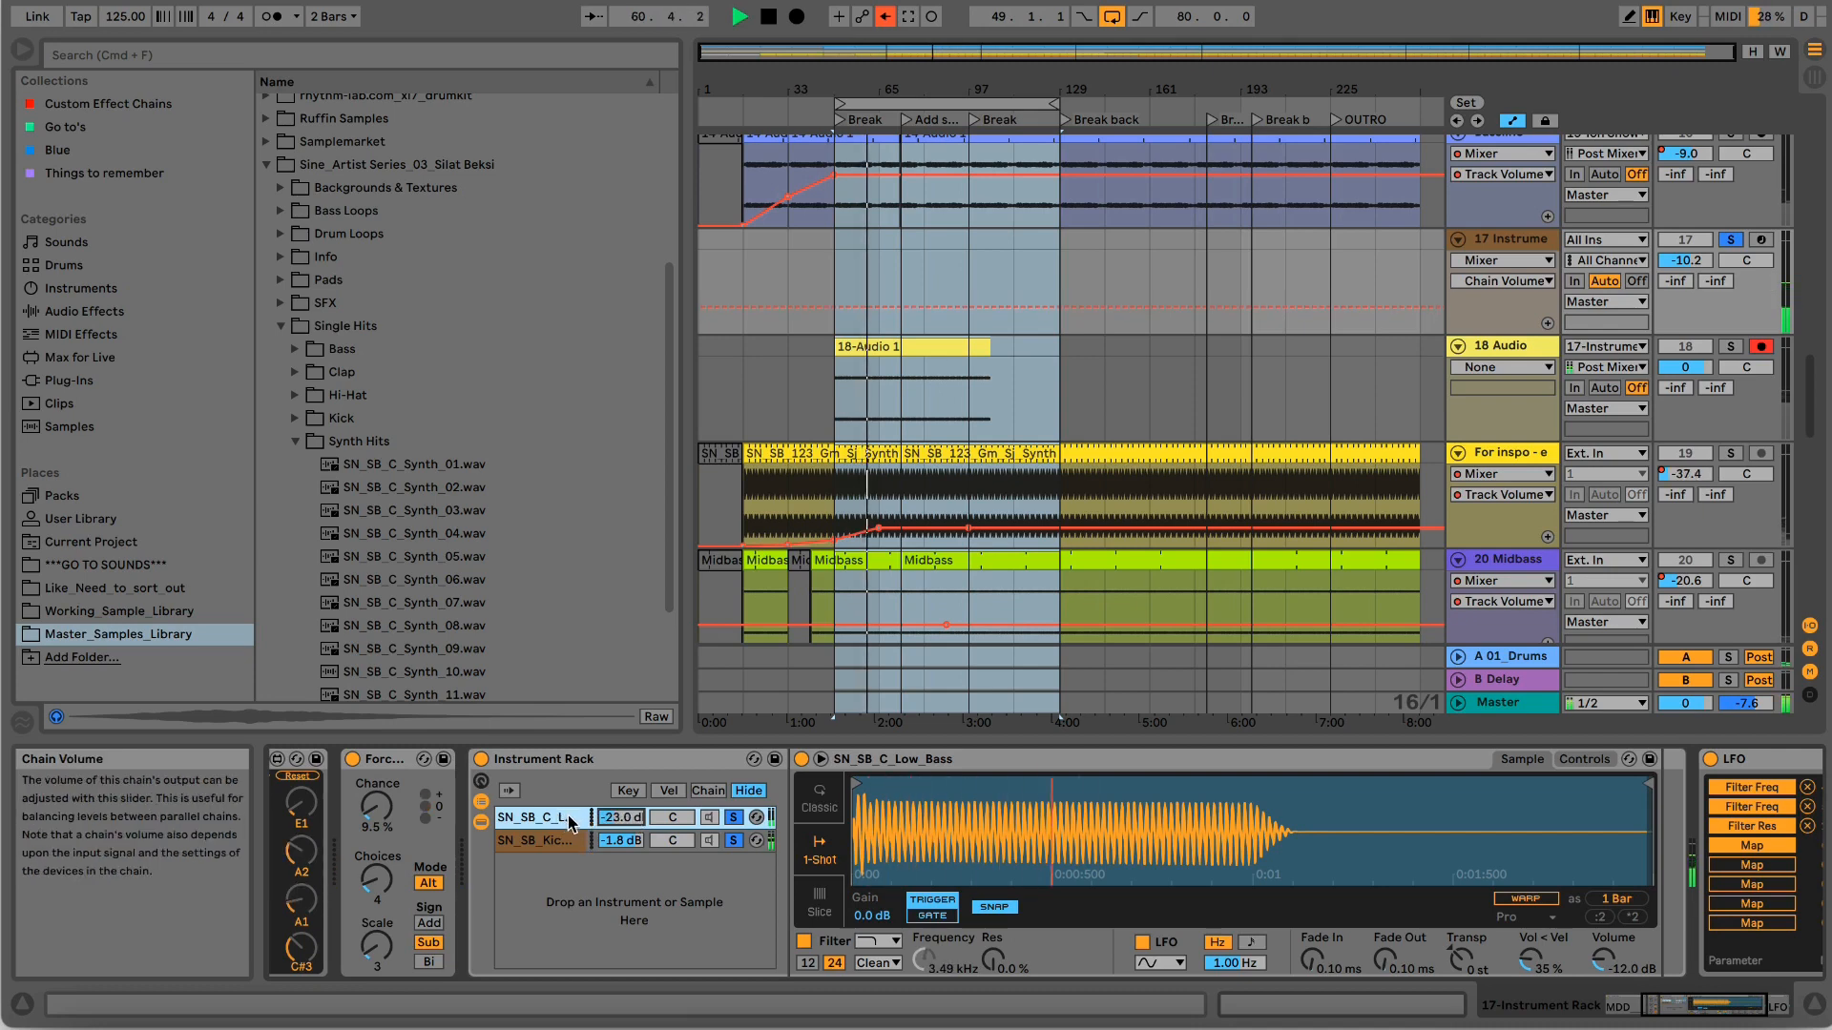
Stop playback, duplicate the track 17 Instrument Rack track and solo the SN_SB_C_Low_Bass chain in the copy.
left_click(1525, 239)
key("space")
key("super+d")
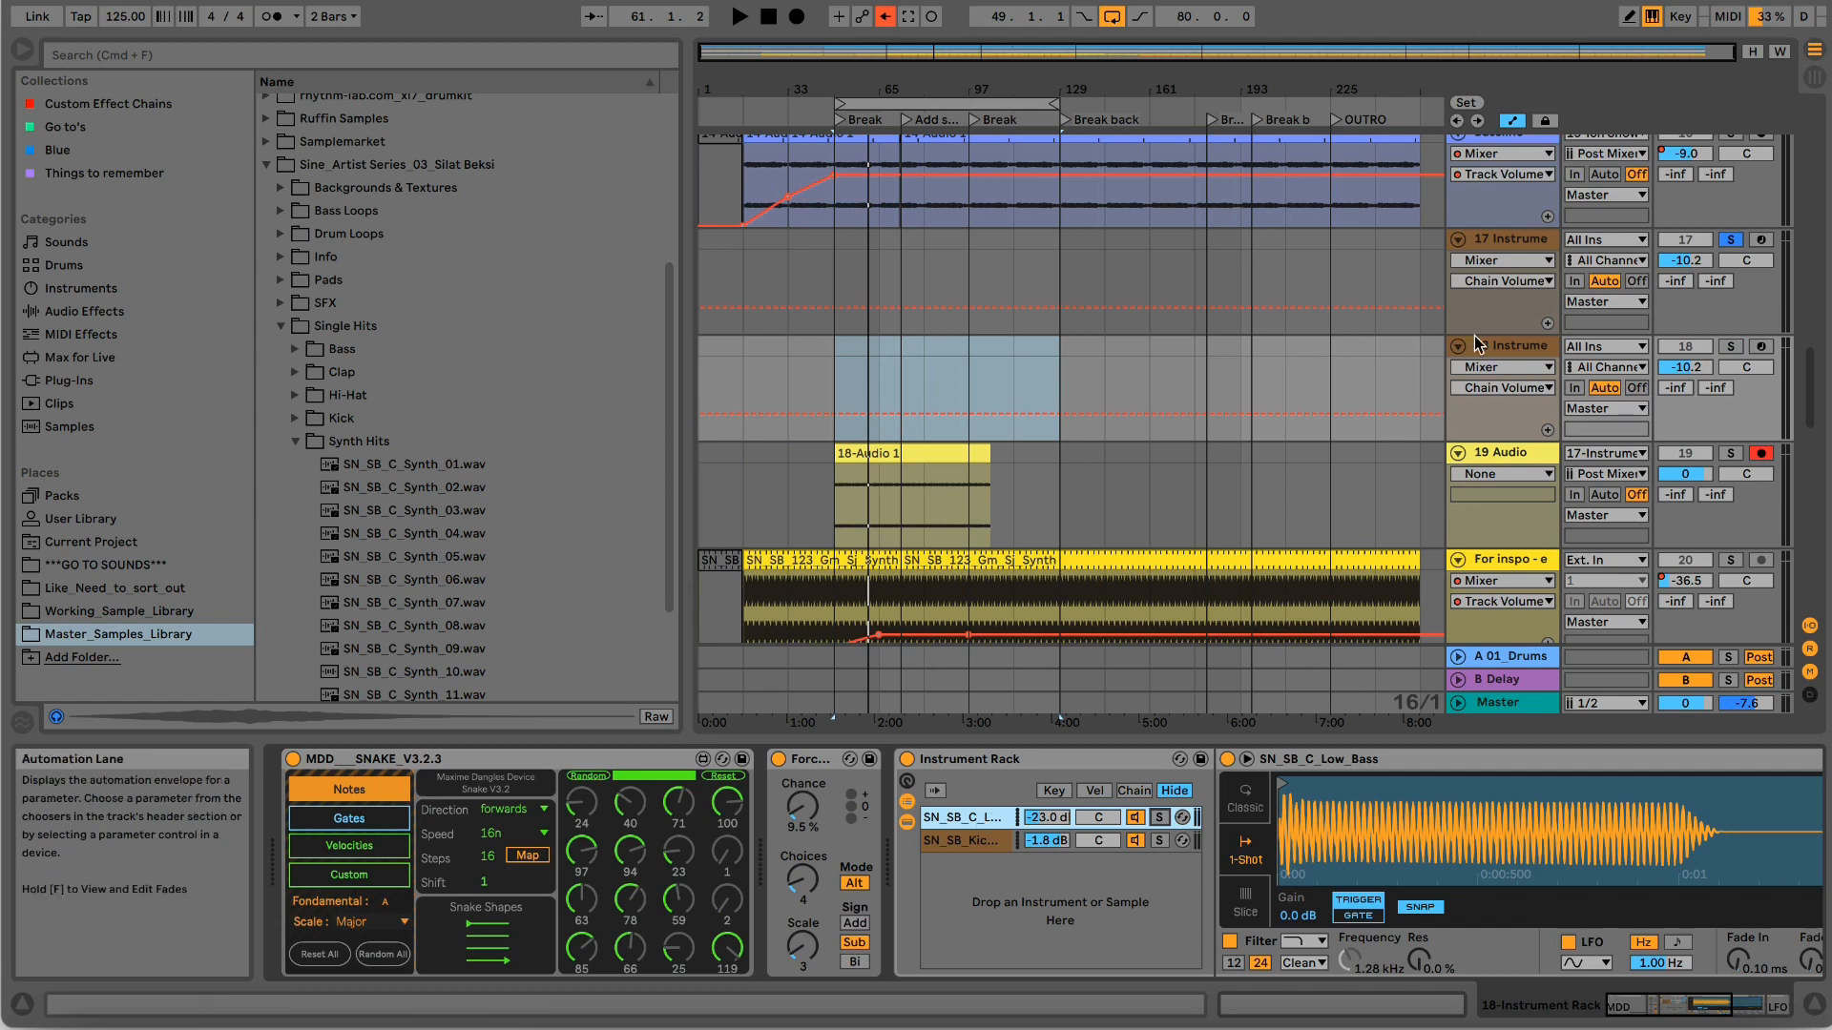
left_click(1491, 247)
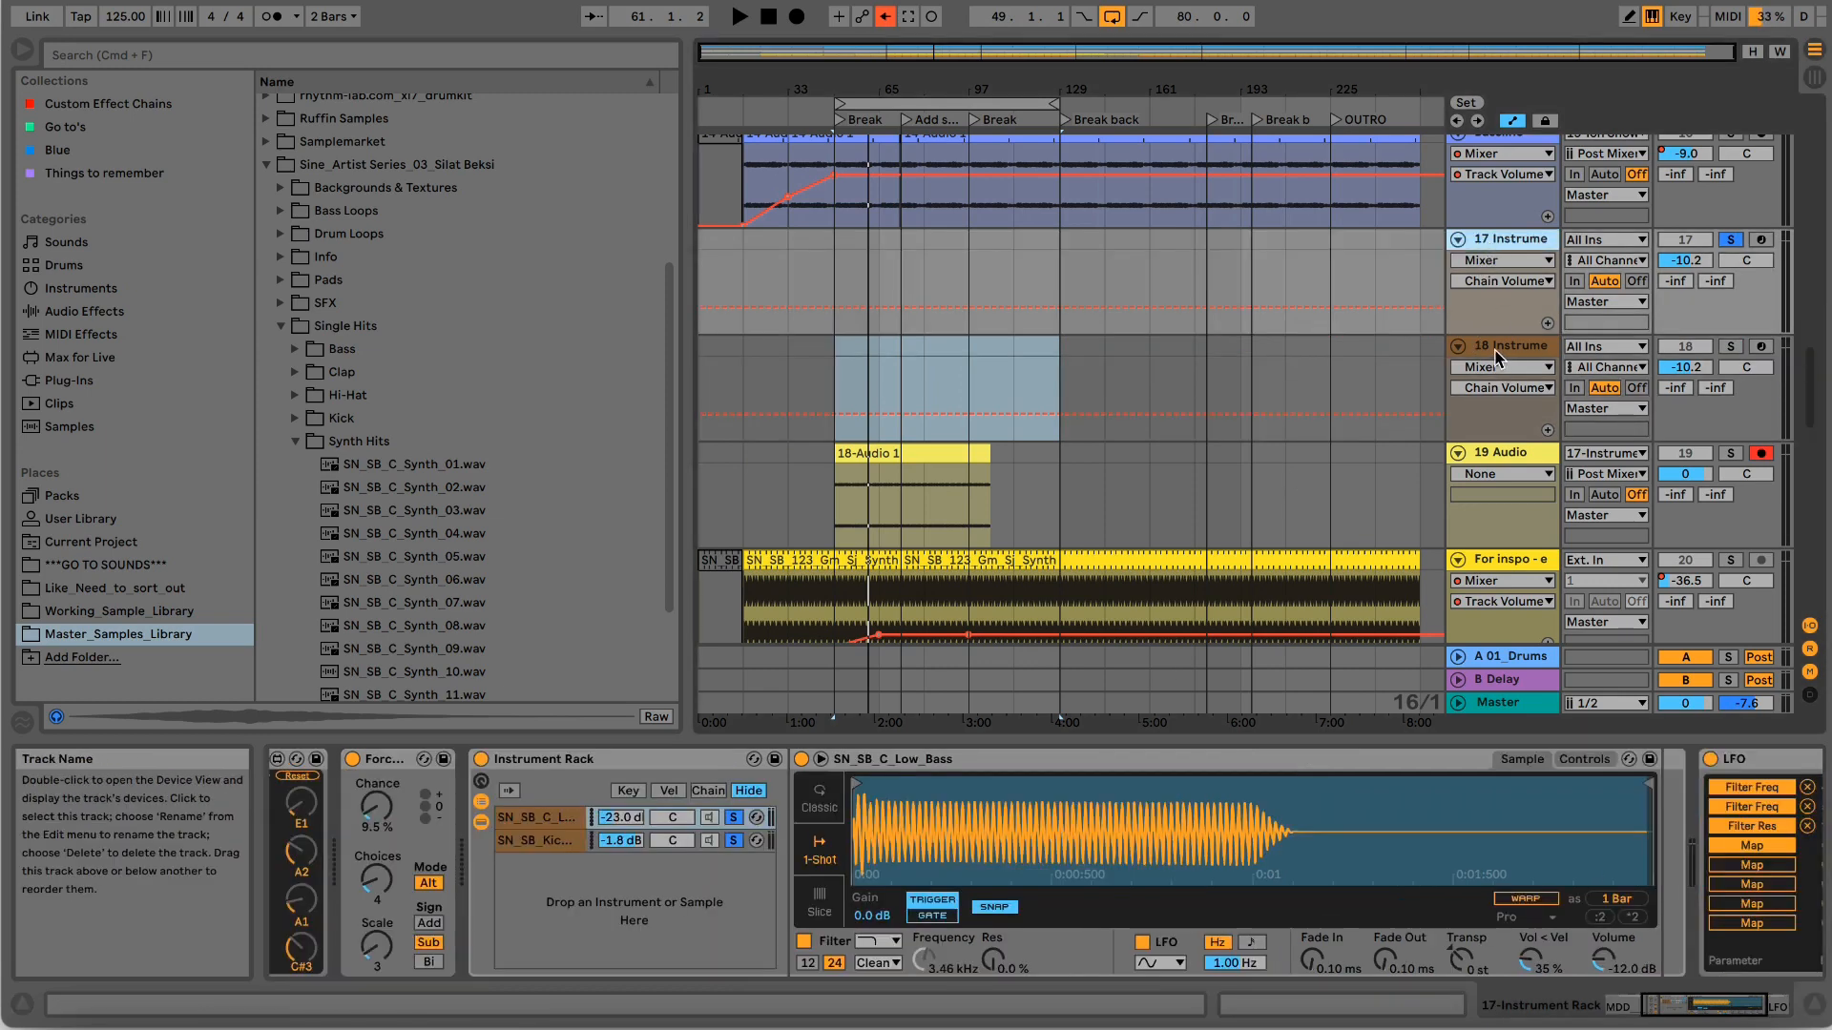
left_click(1500, 347)
left_click(1160, 822)
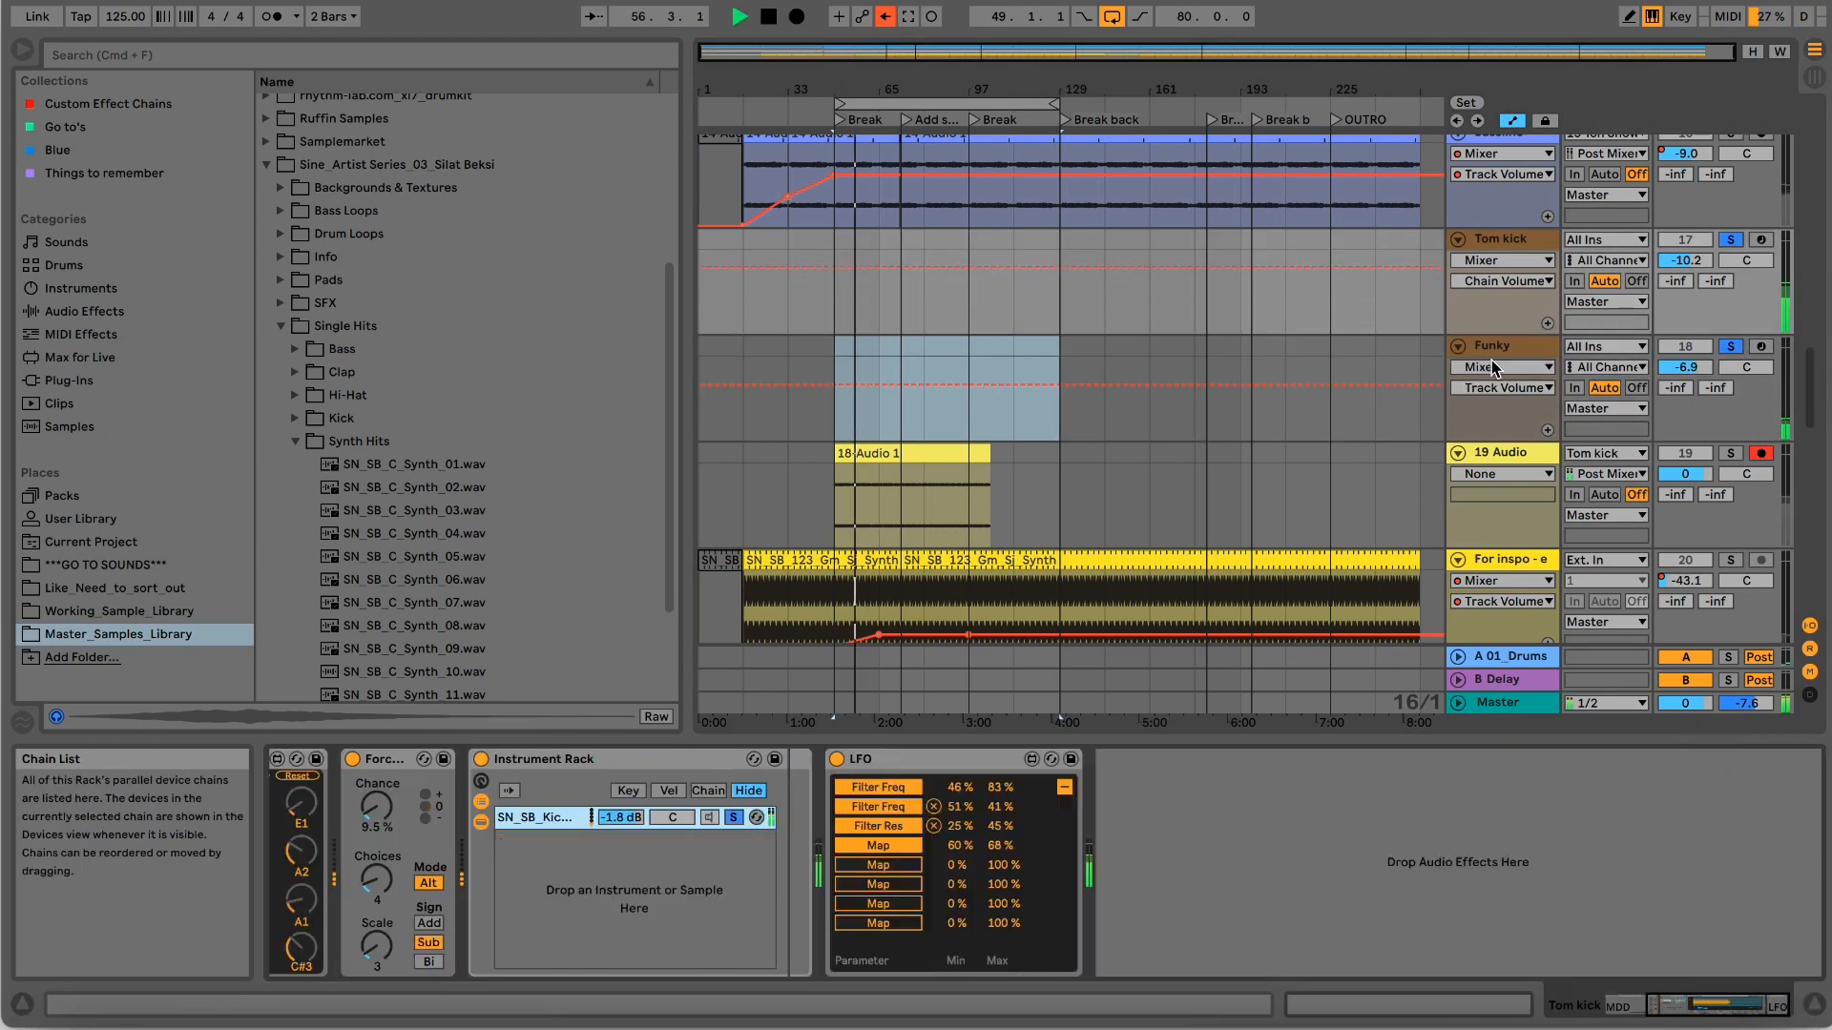
Compare the Tom kick and Funky tracks, and delete the SN_SB_Kick_04 chain from the Funky track's Instrument Rack.
left_click(1496, 345)
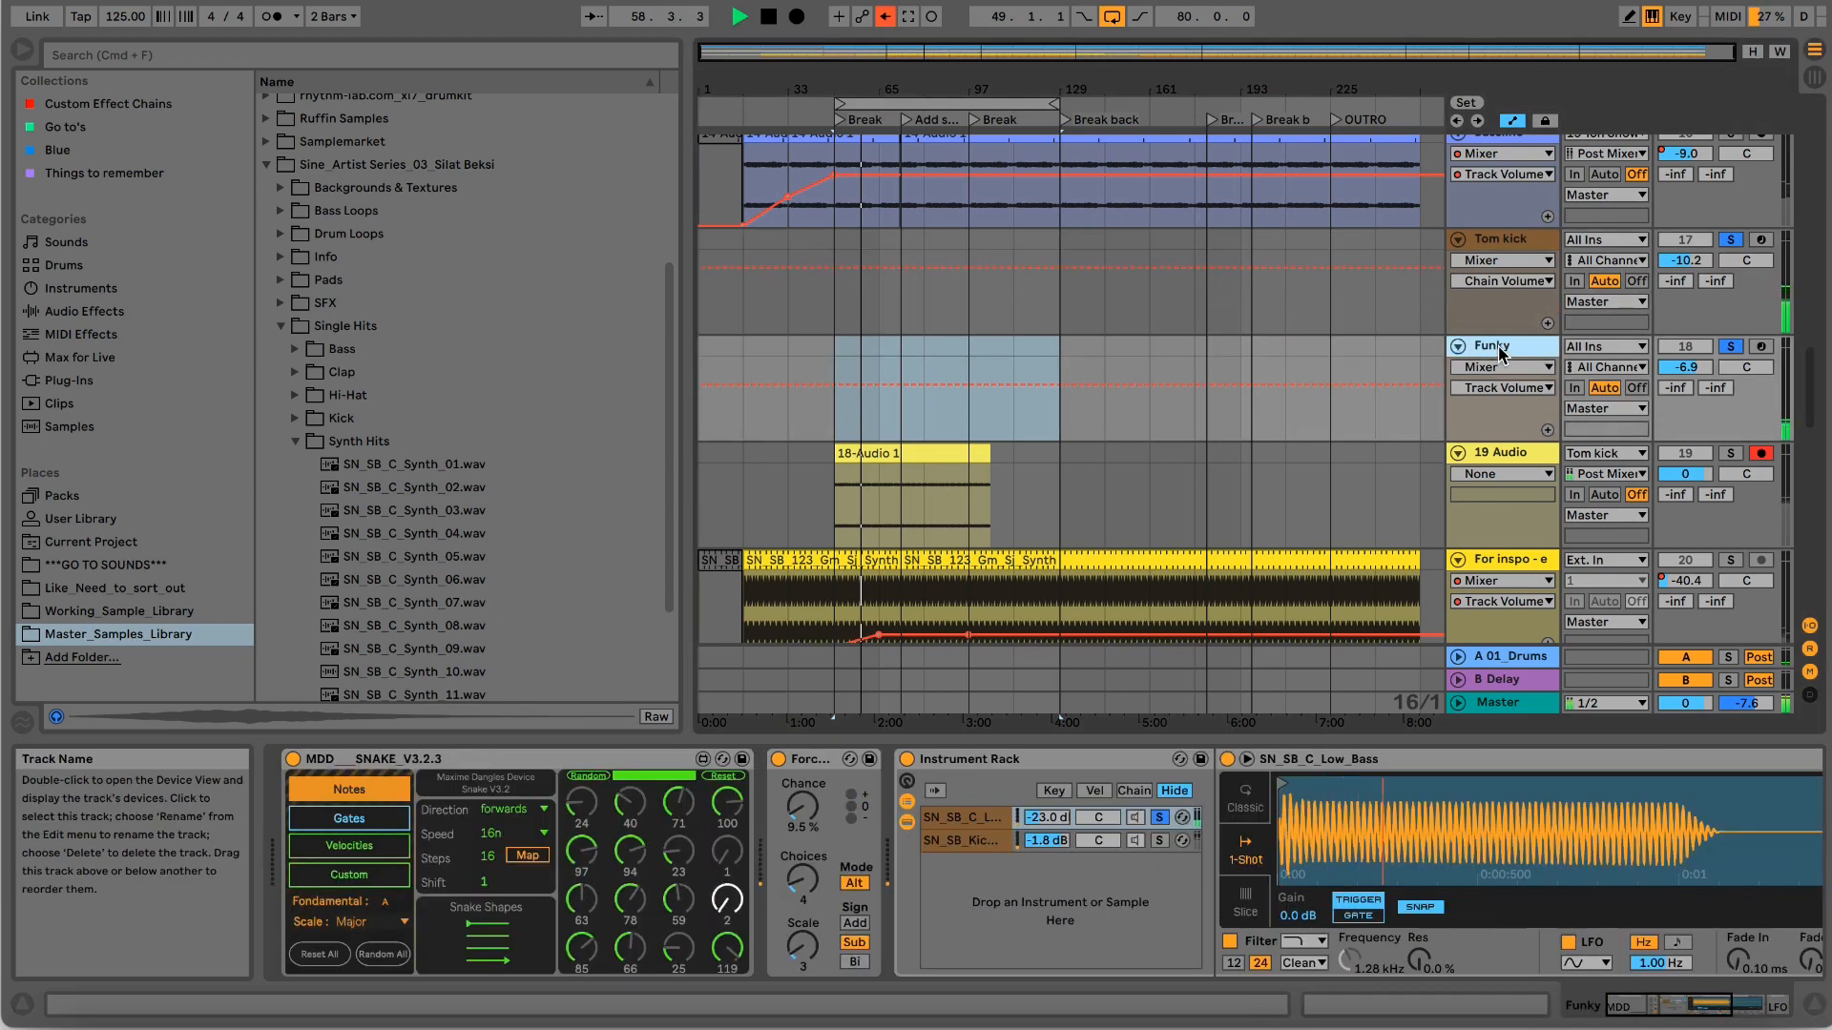
left_click(983, 822)
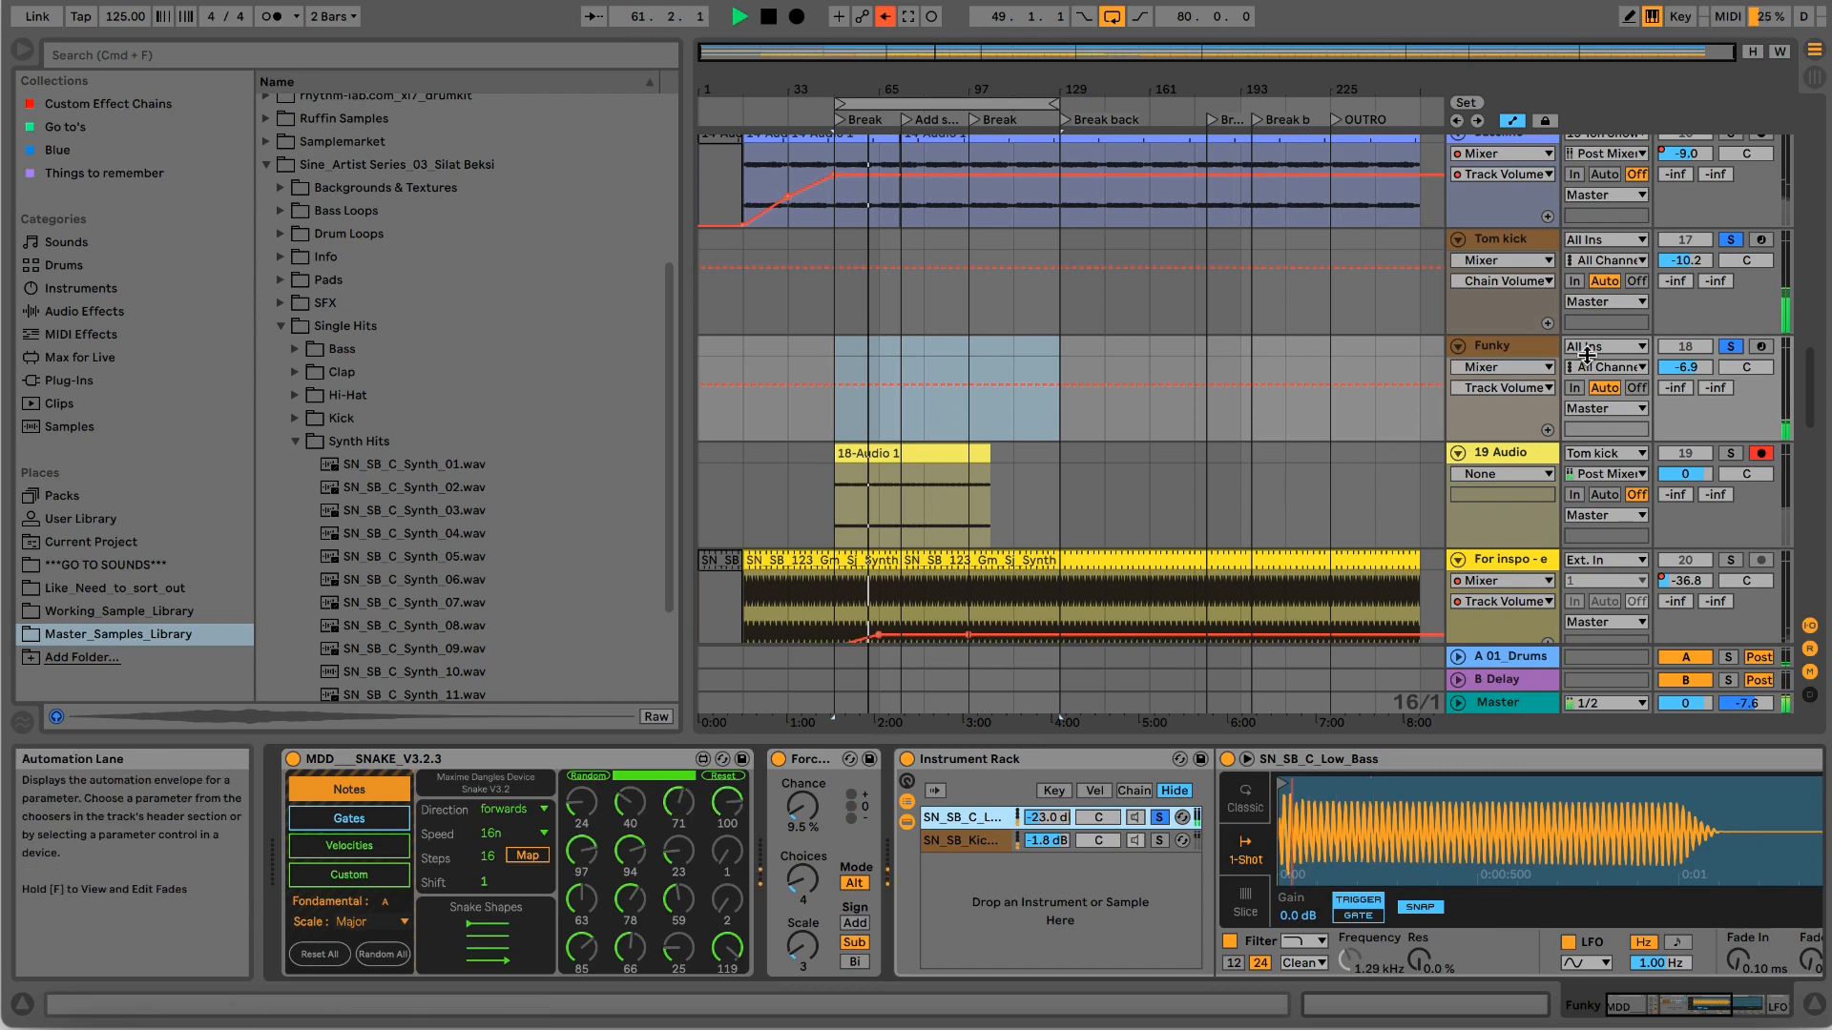
left_click(1488, 238)
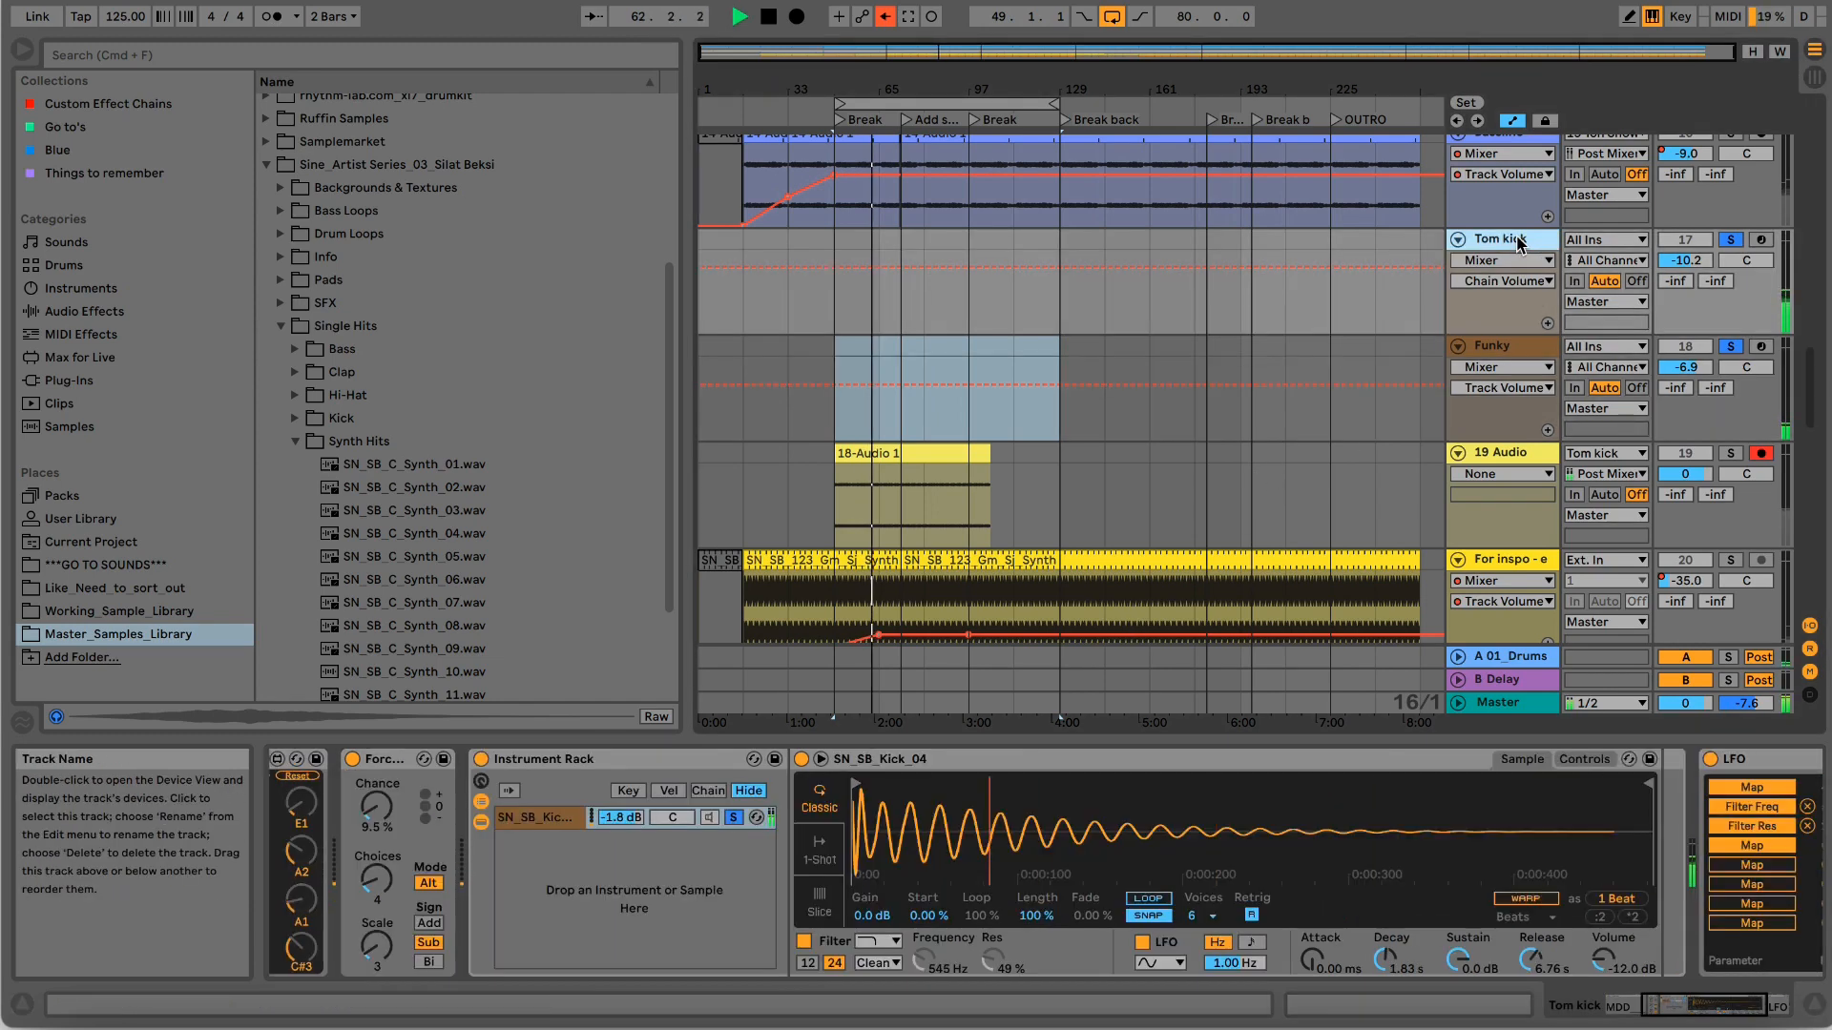
left_click(1517, 336)
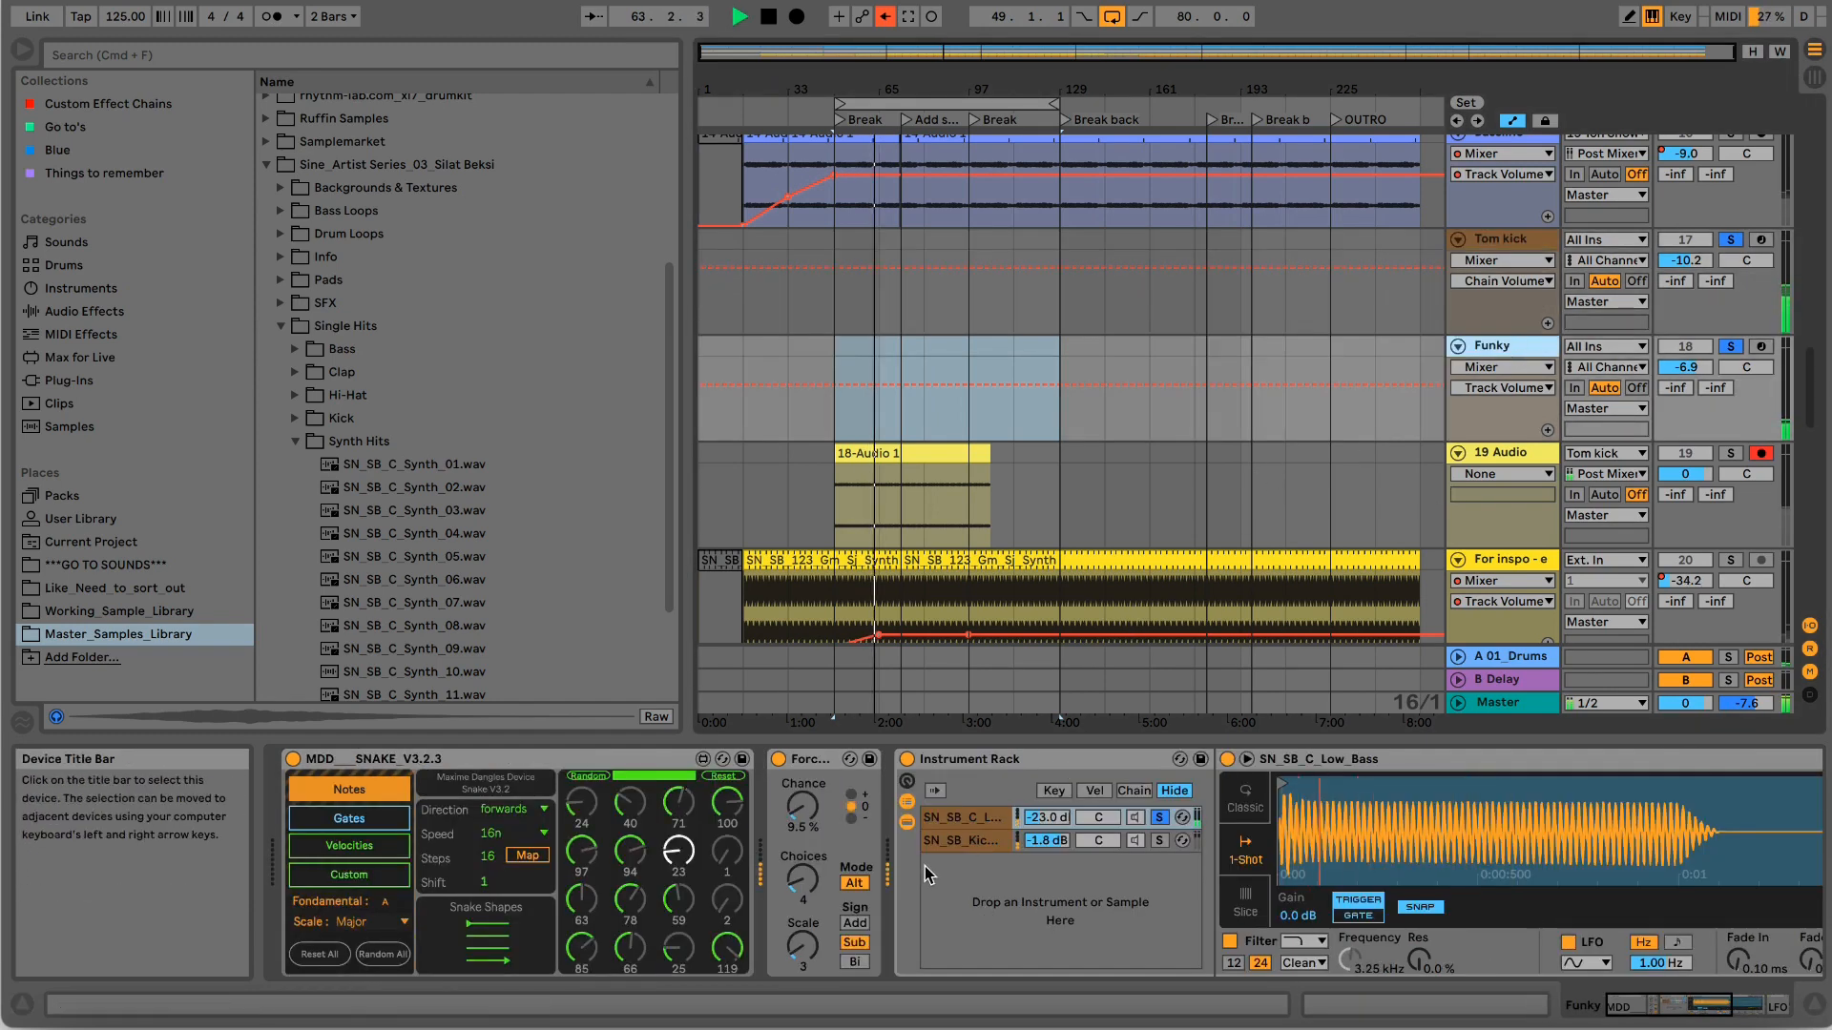
left_click(955, 842)
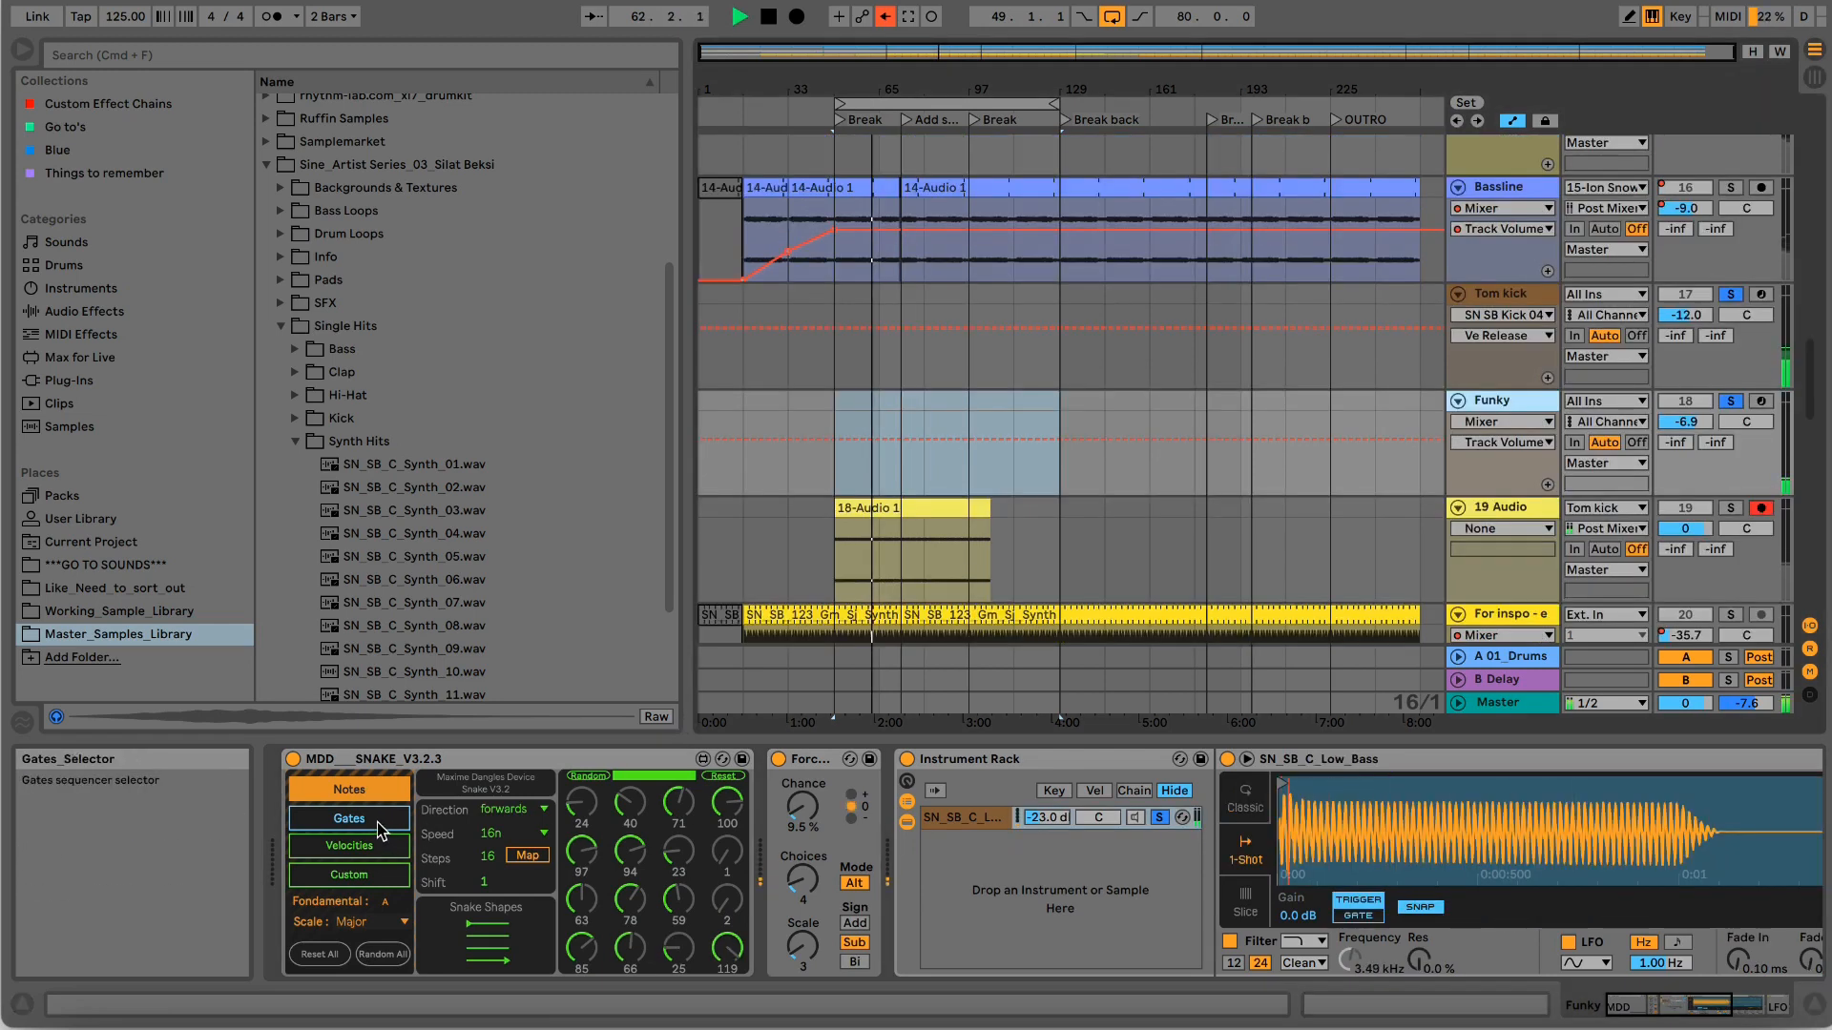
Set the Funky track's Snake note direction to fore/back and raise its SN_SB_C_Low_Bass chain volume to -16.8 dB.
left_click(379, 804)
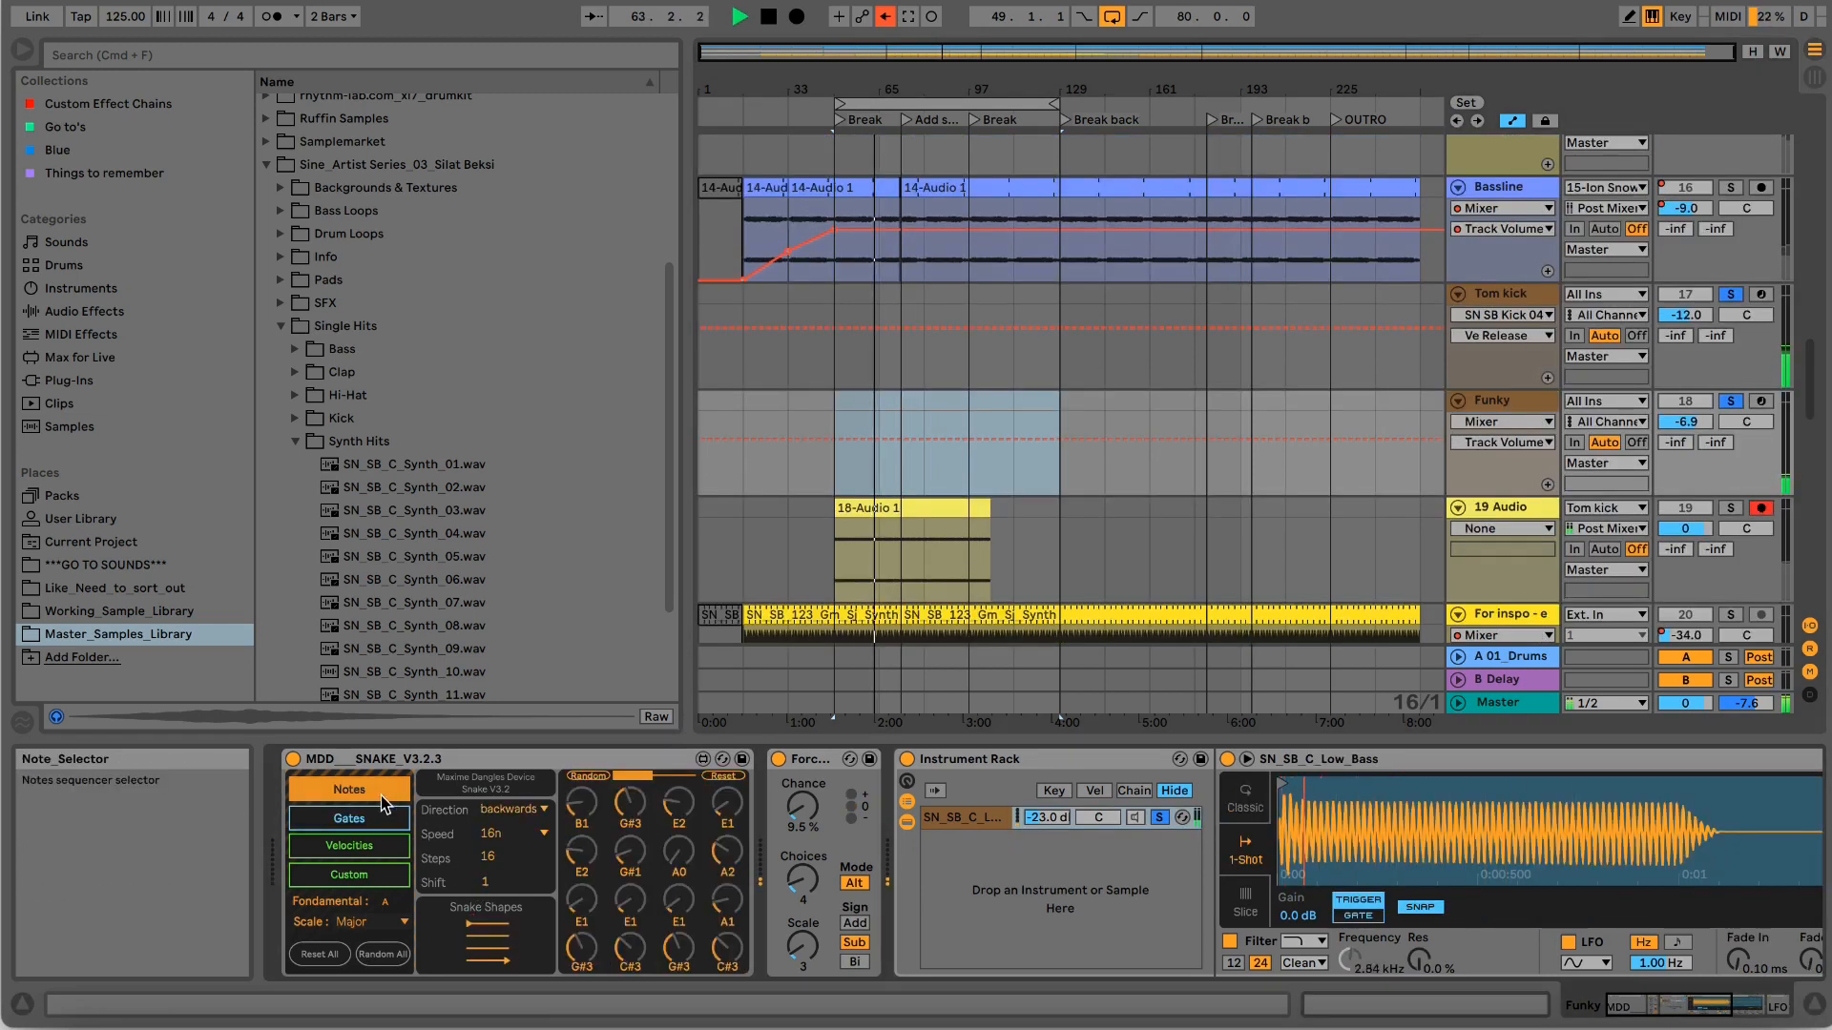
left_click(511, 809)
left_click(506, 824)
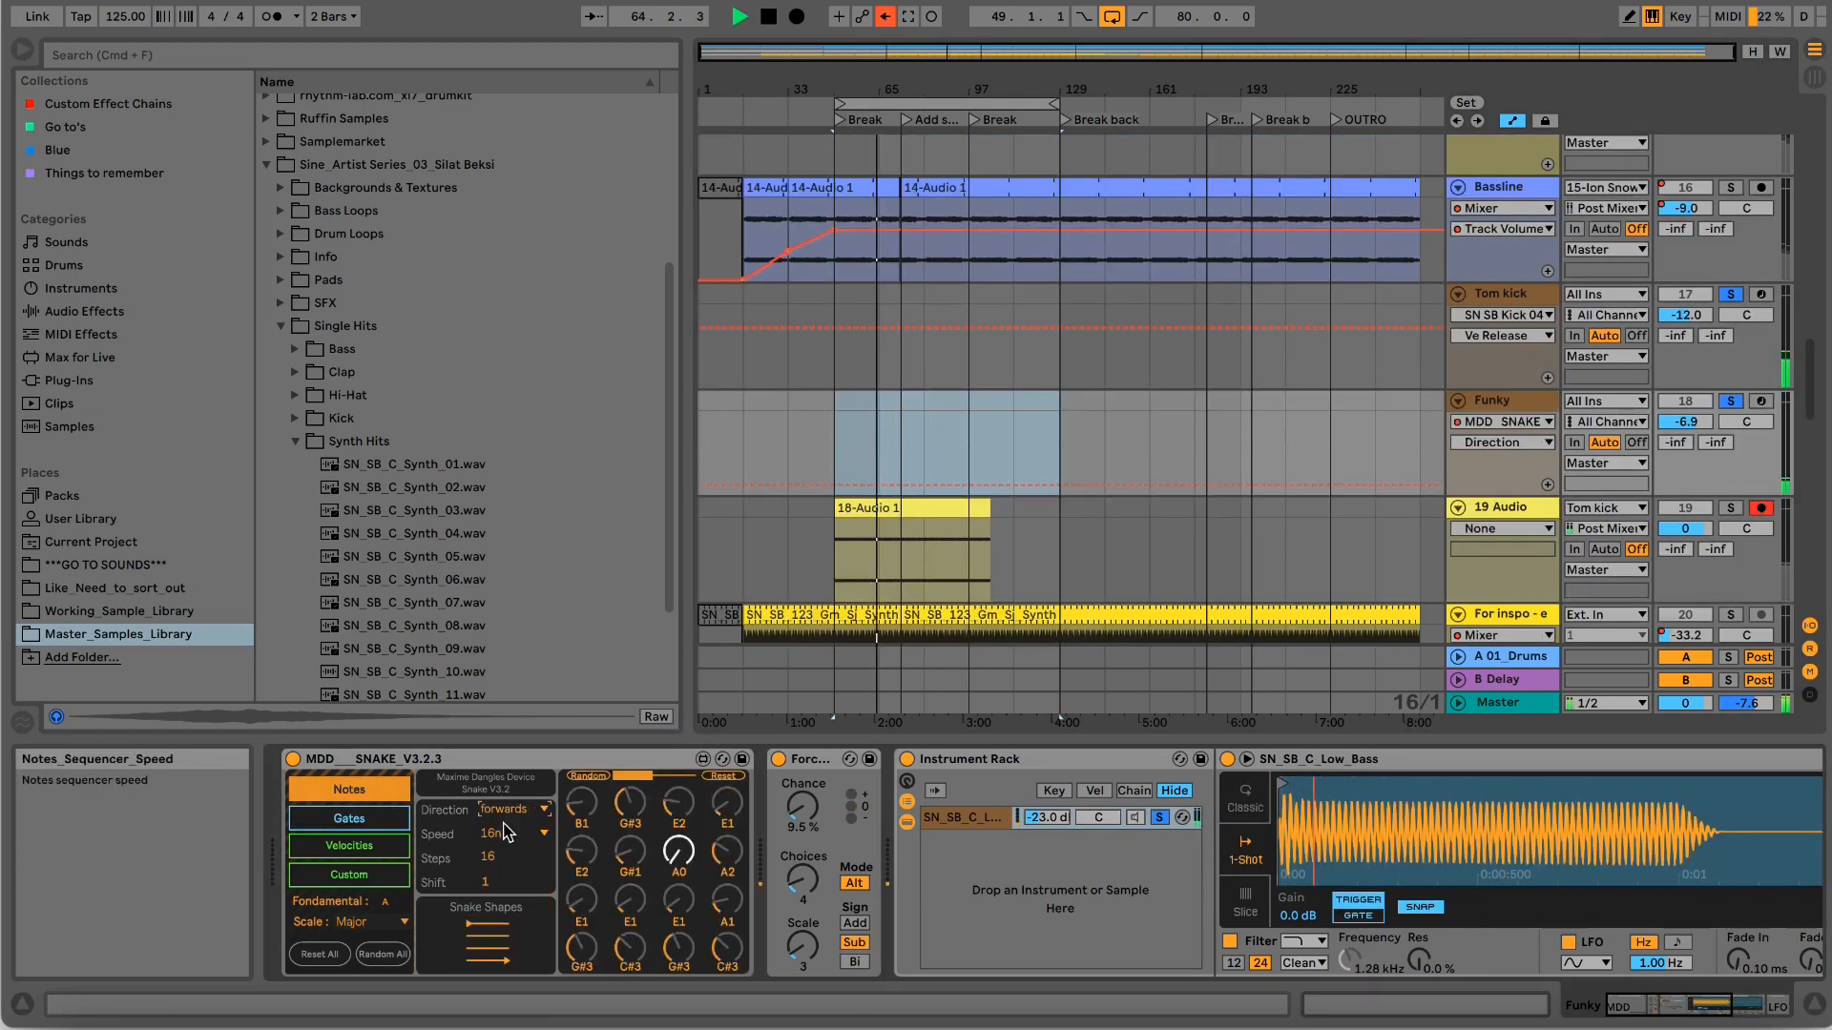
mouse_move(1046, 818)
left_mouse_down()
mouse_move(1047, 794)
mouse_move(1047, 830)
left_mouse_up()
left_click(504, 811)
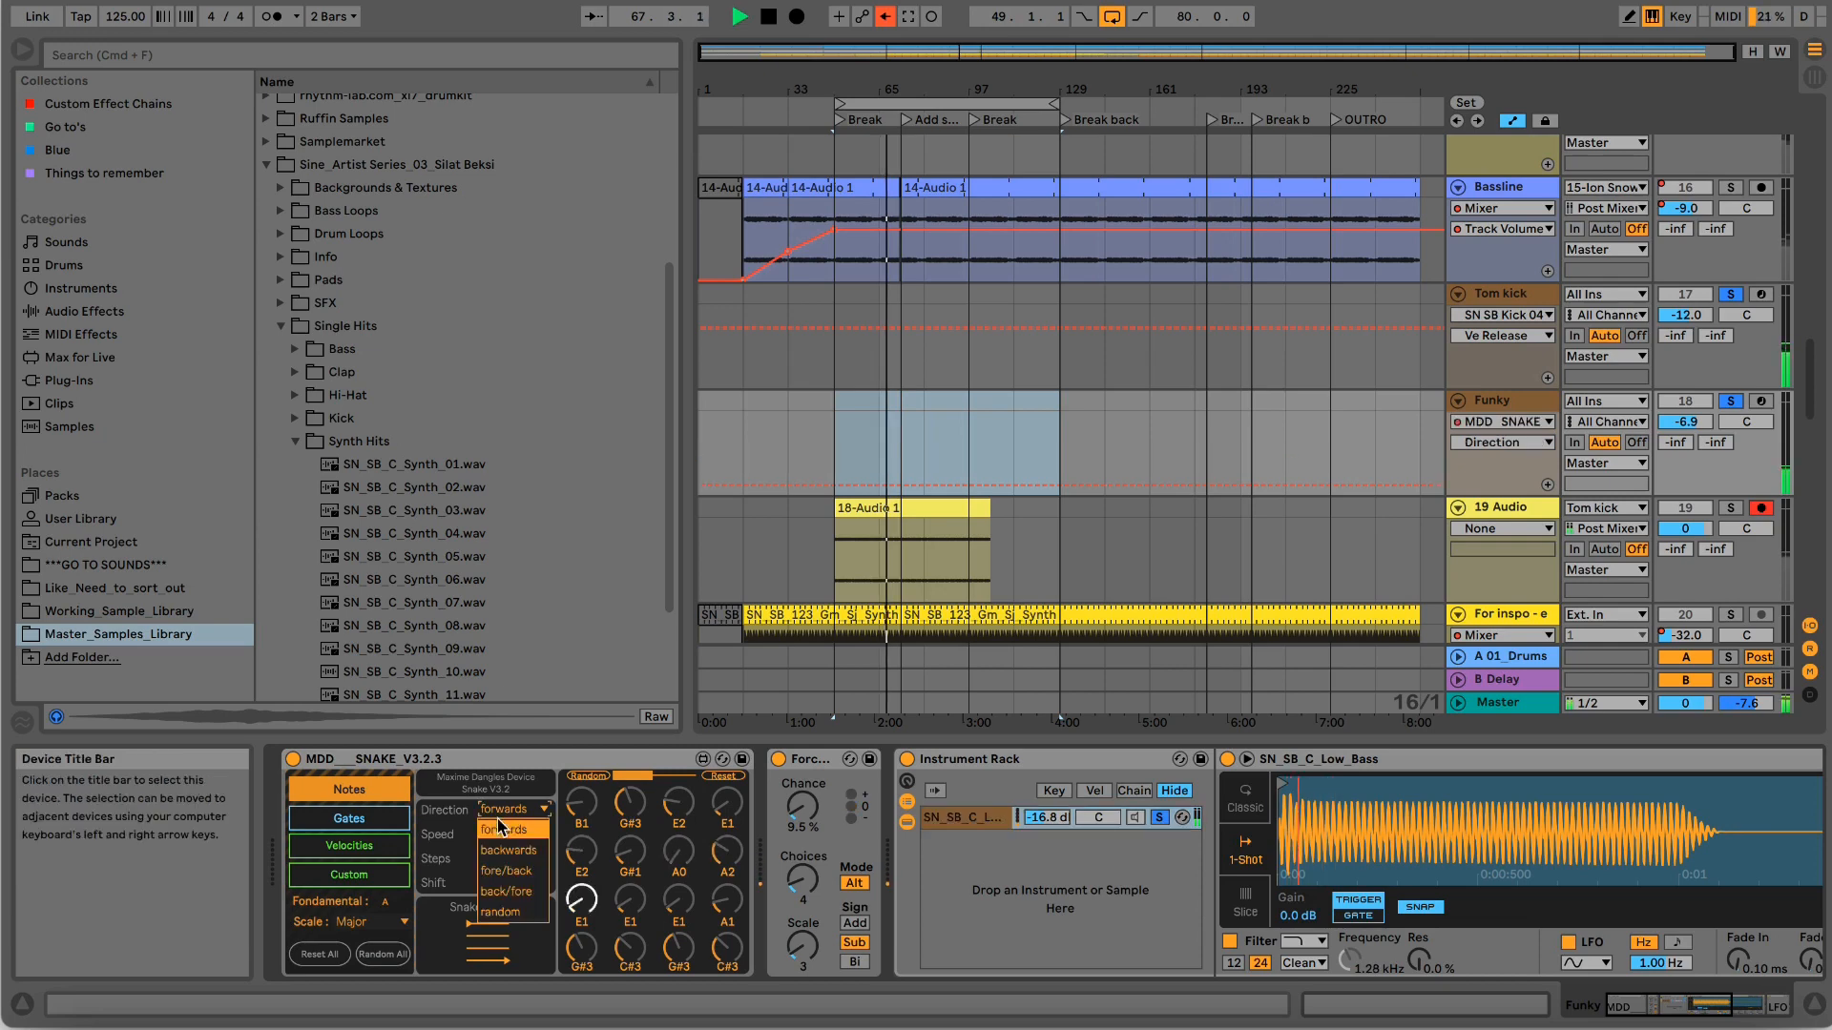
left_click(515, 868)
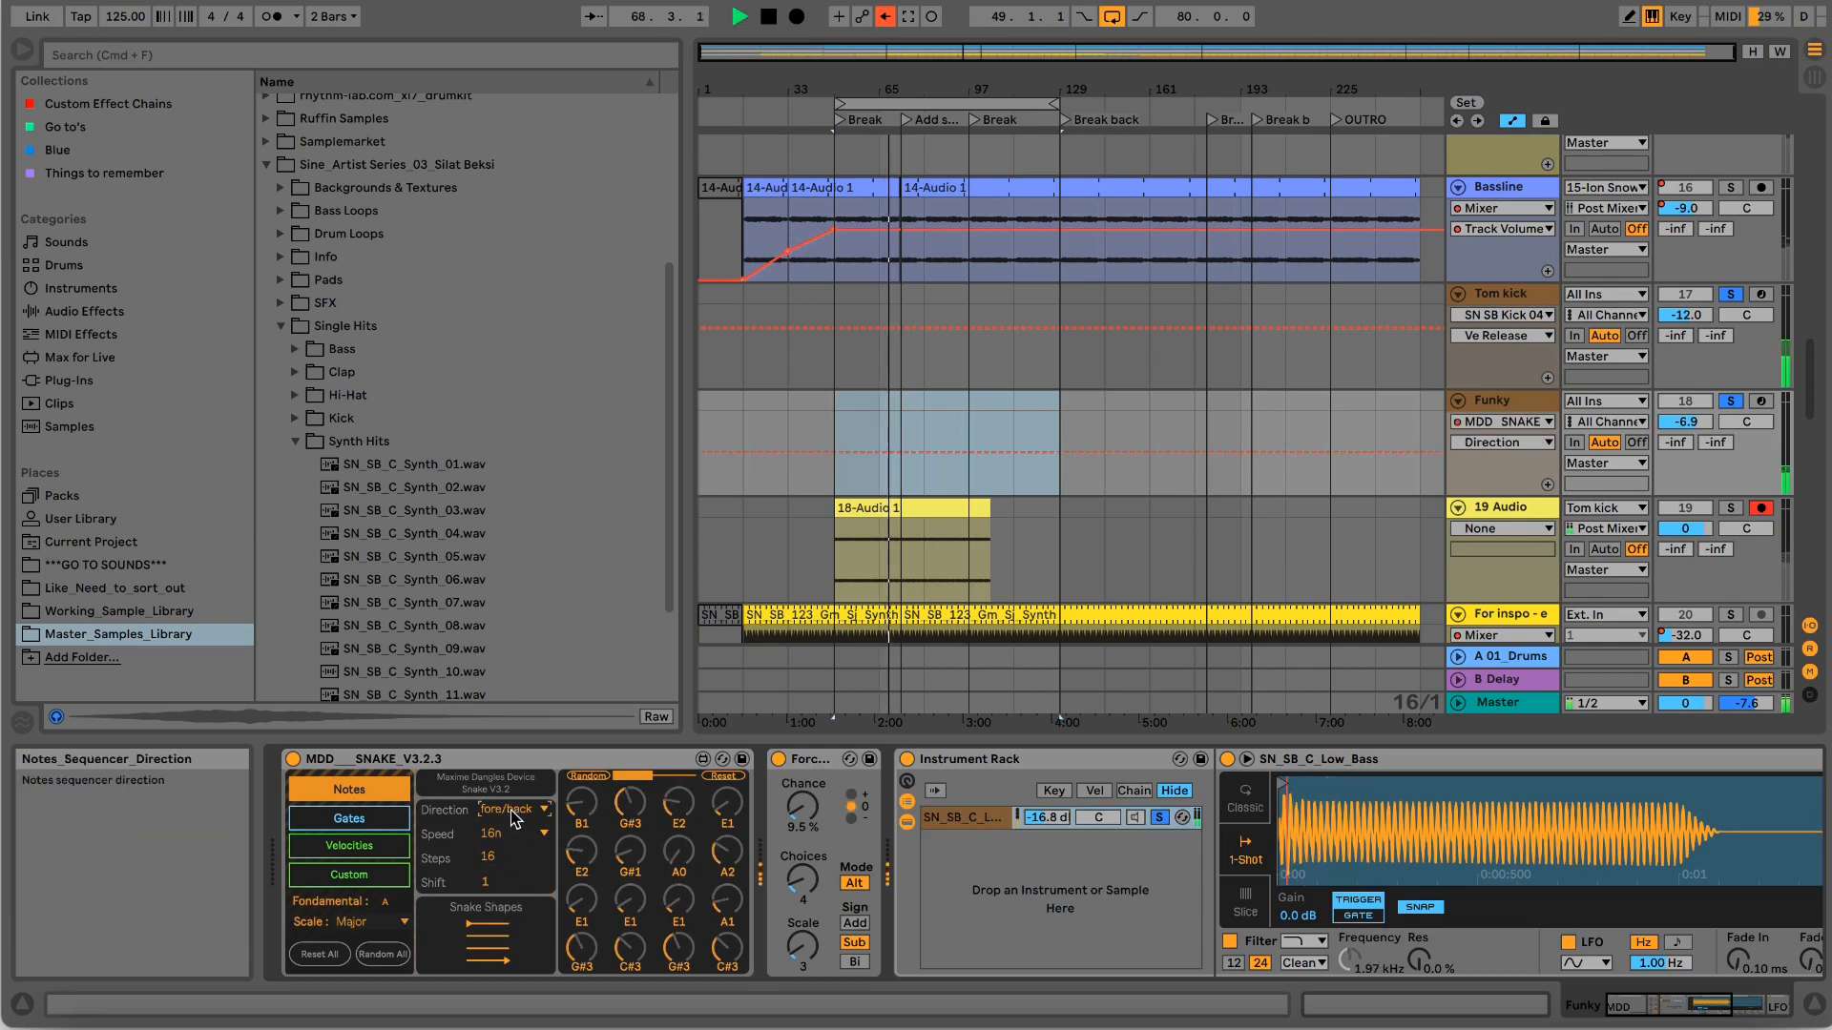
Raise the SN_SB_C_Low_Bass chain's volume to -6.5 dB and set the Funky track's volume to -8.4 dB.
left_click(1046, 818)
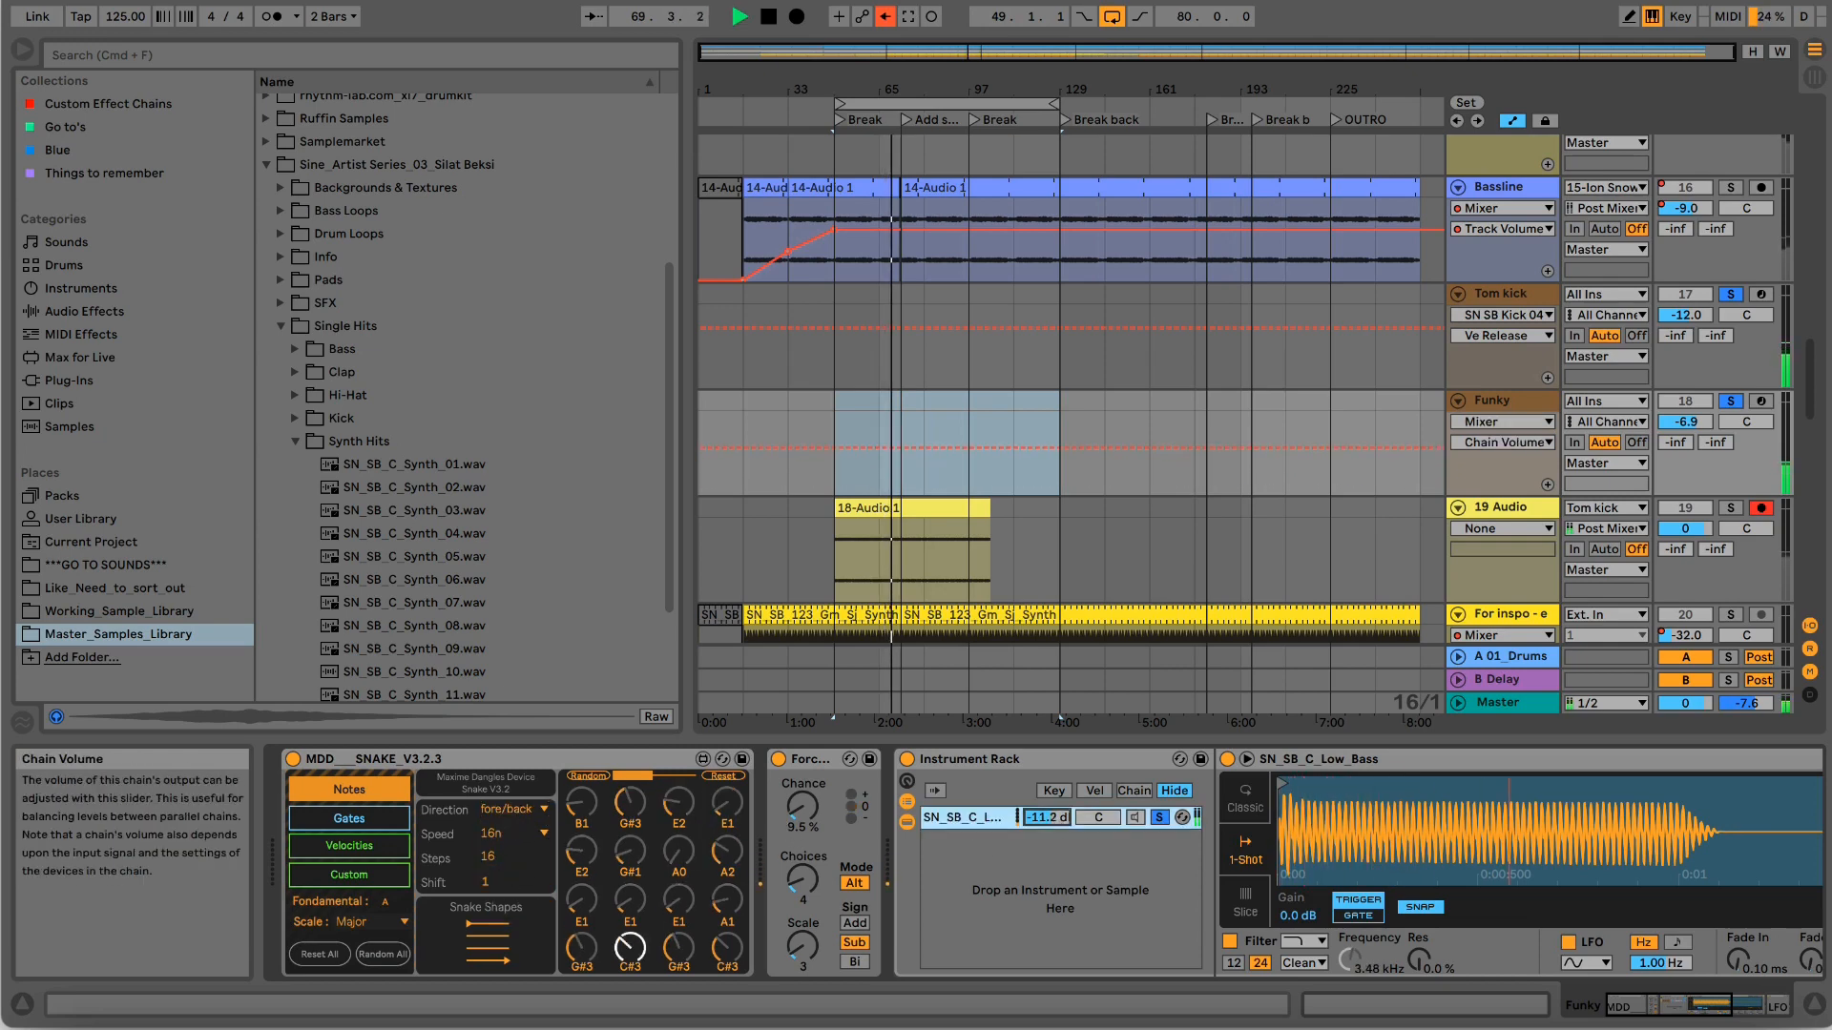
mouse_move(1050, 822)
left_mouse_down()
mouse_move(1050, 839)
mouse_move(1049, 815)
left_mouse_up()
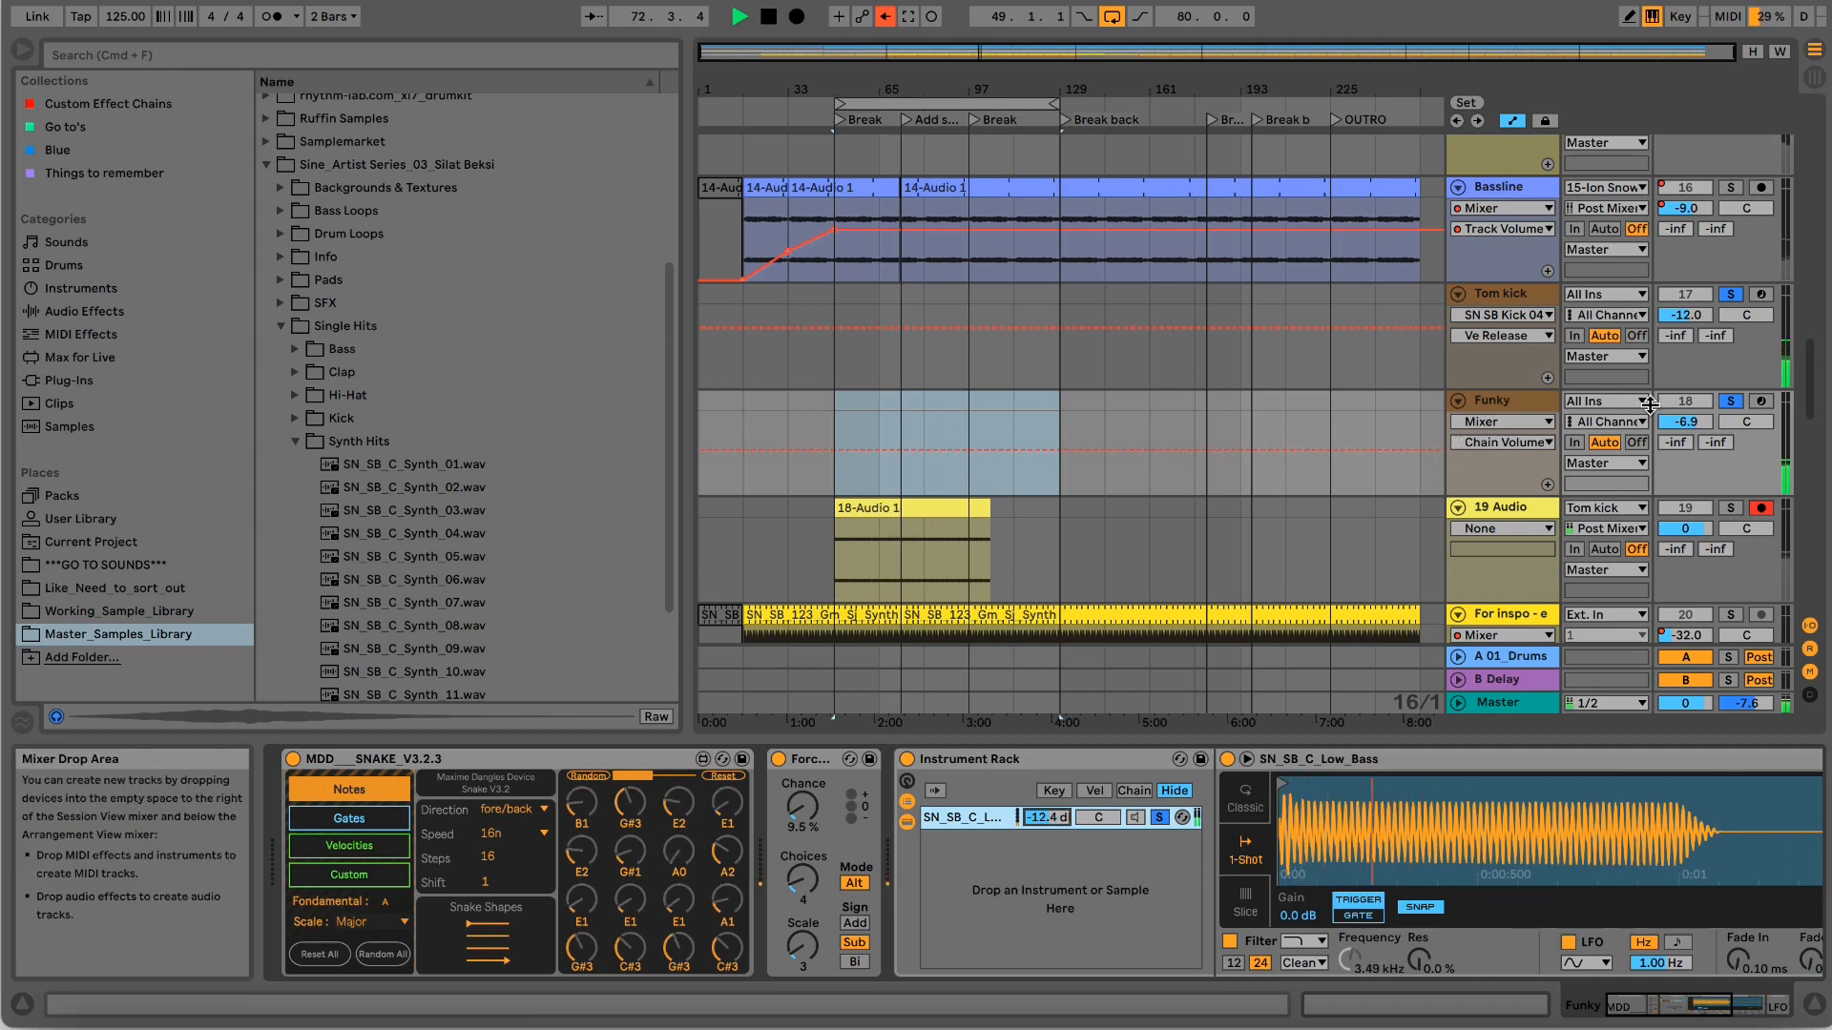
left_click(826, 822)
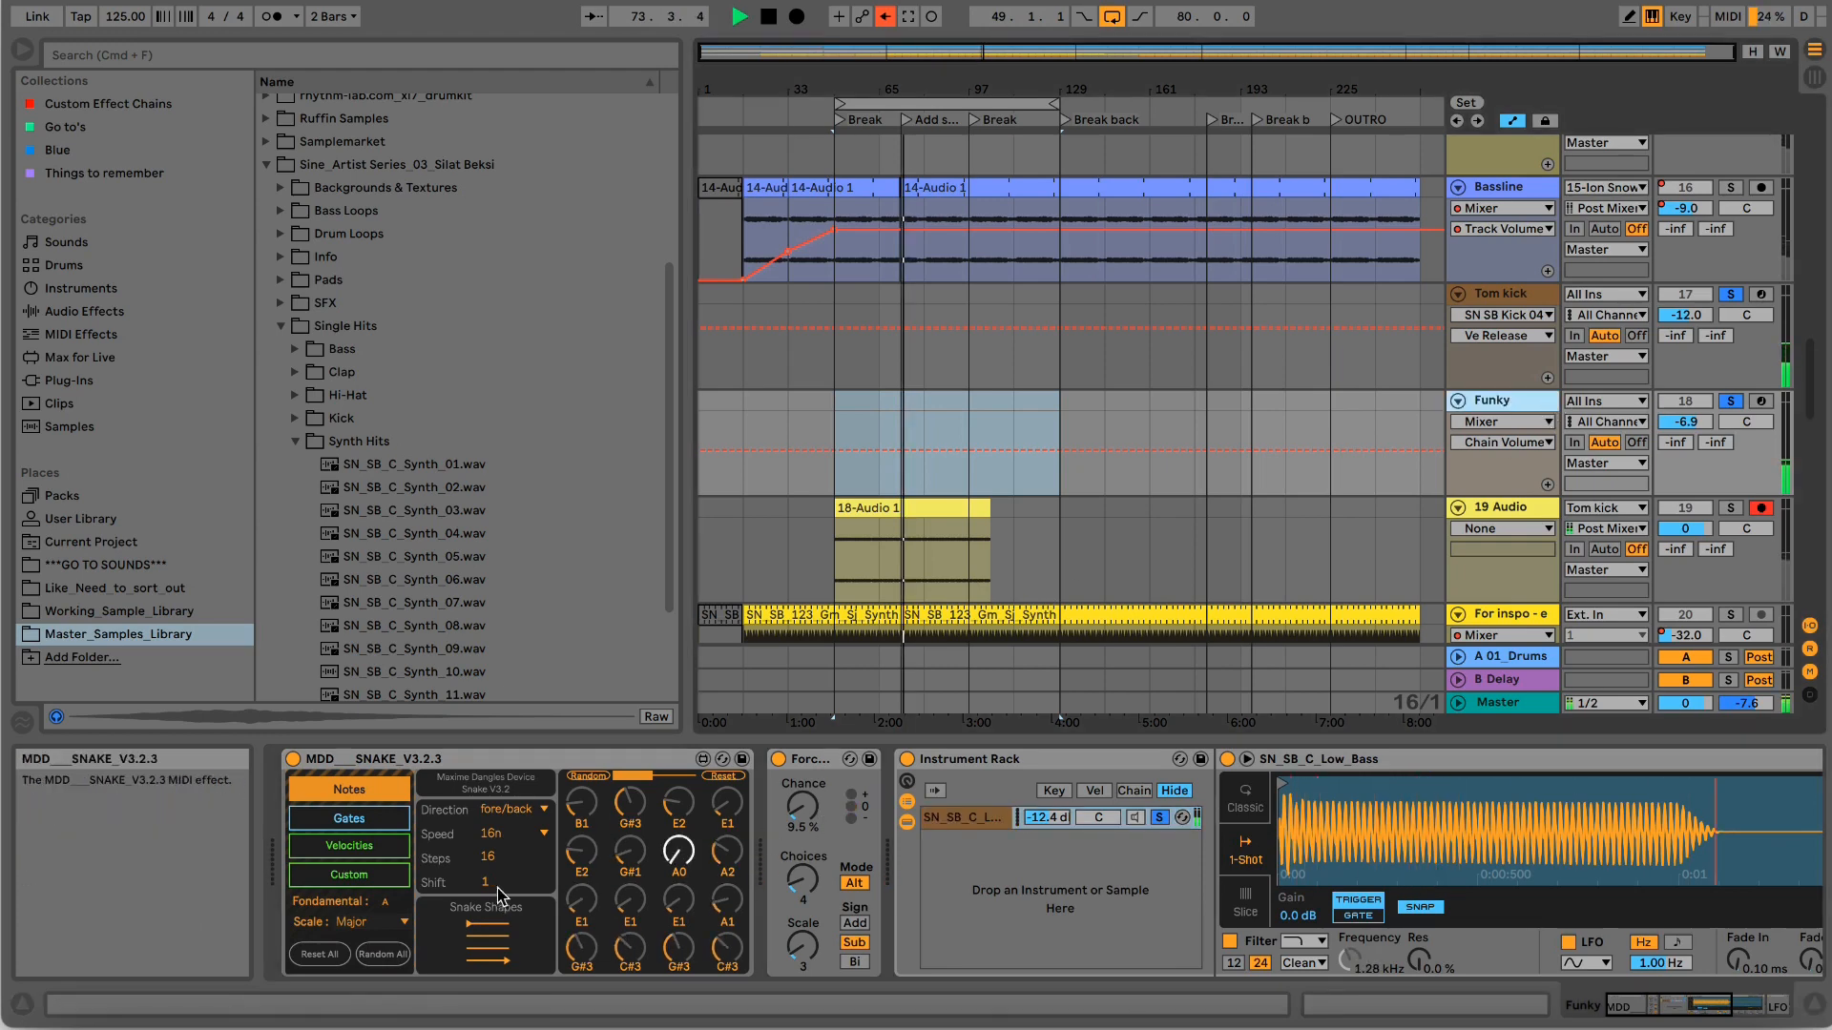
left_click_drag(1050, 823, 1047, 795)
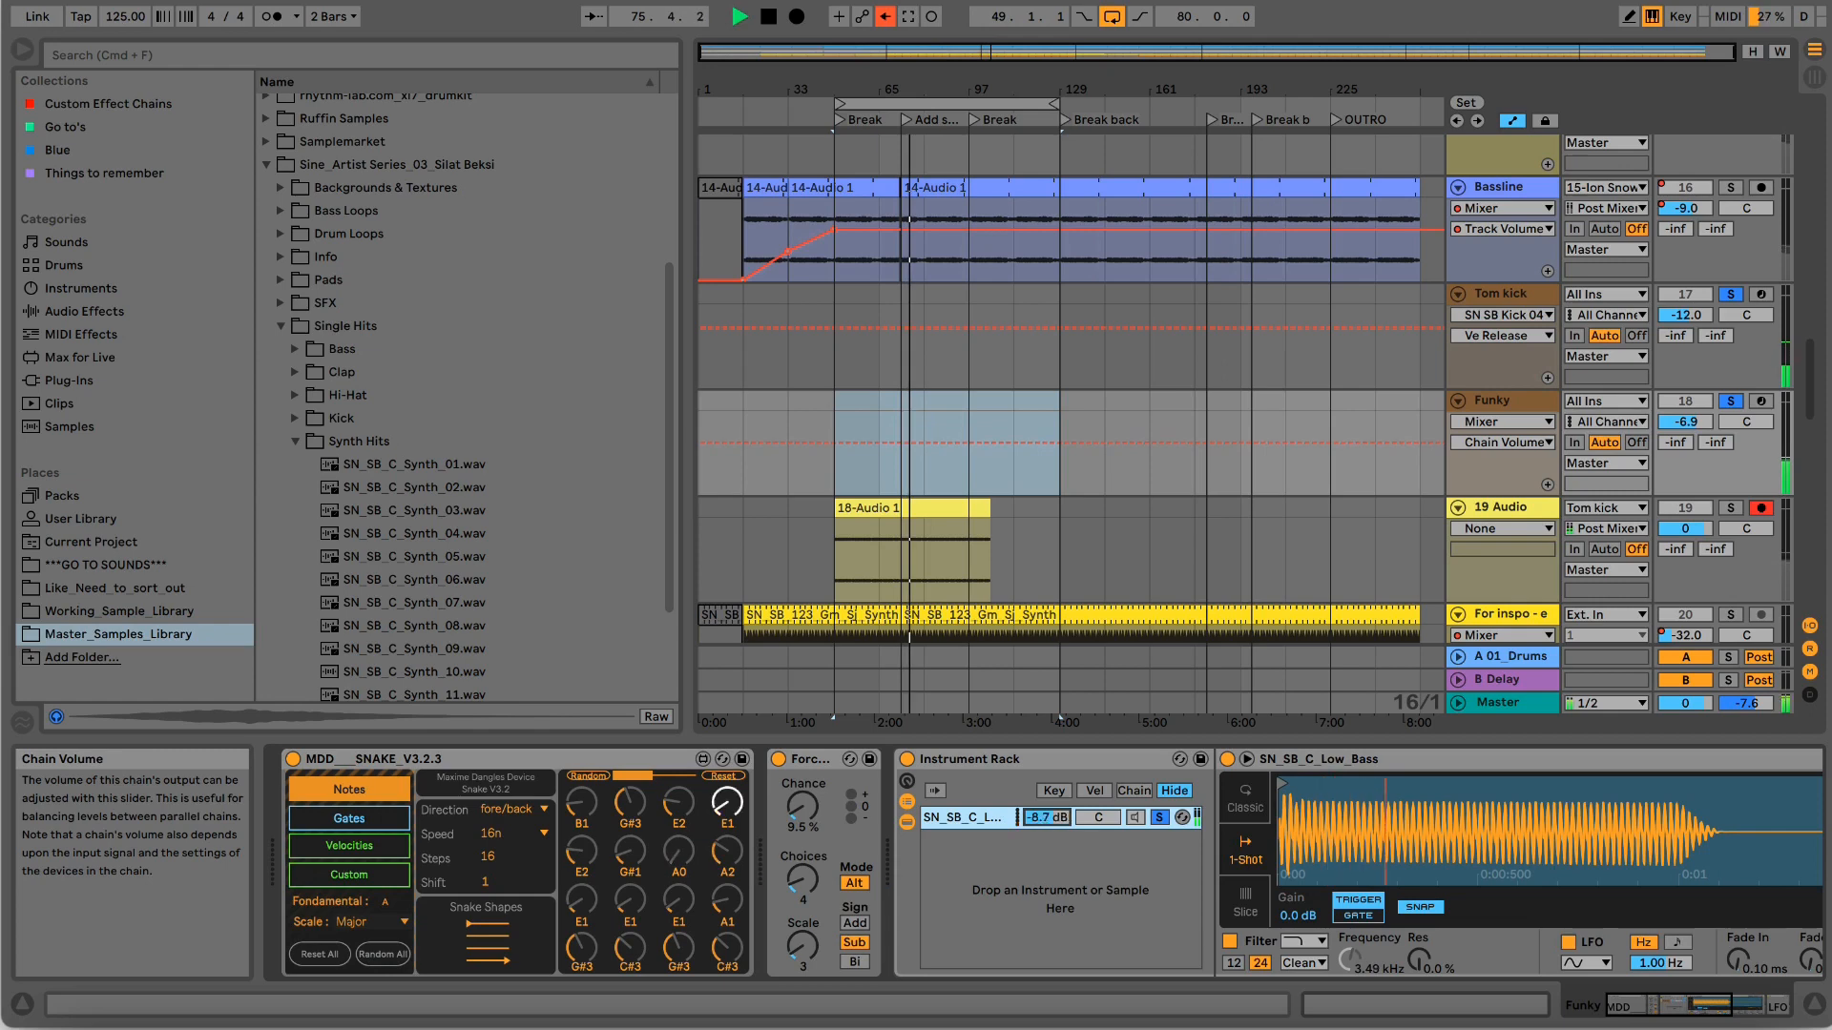
left_click(1654, 1006)
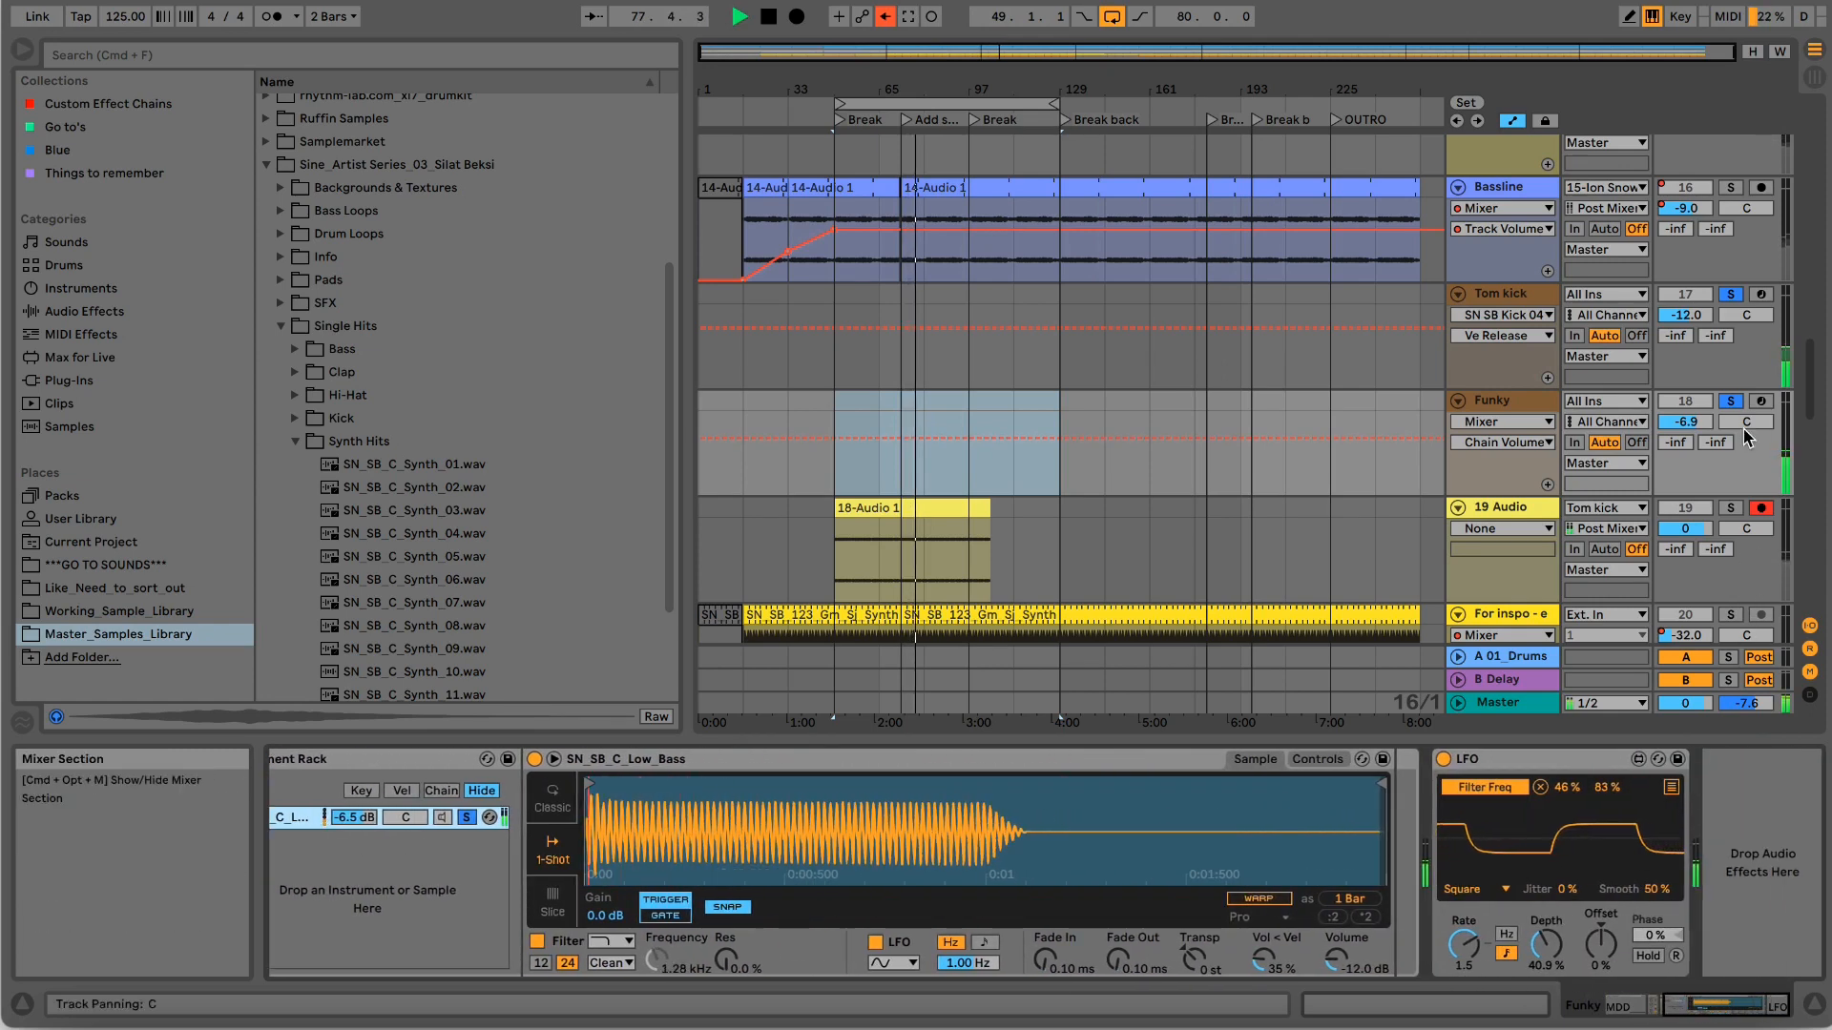
left_click(1525, 431)
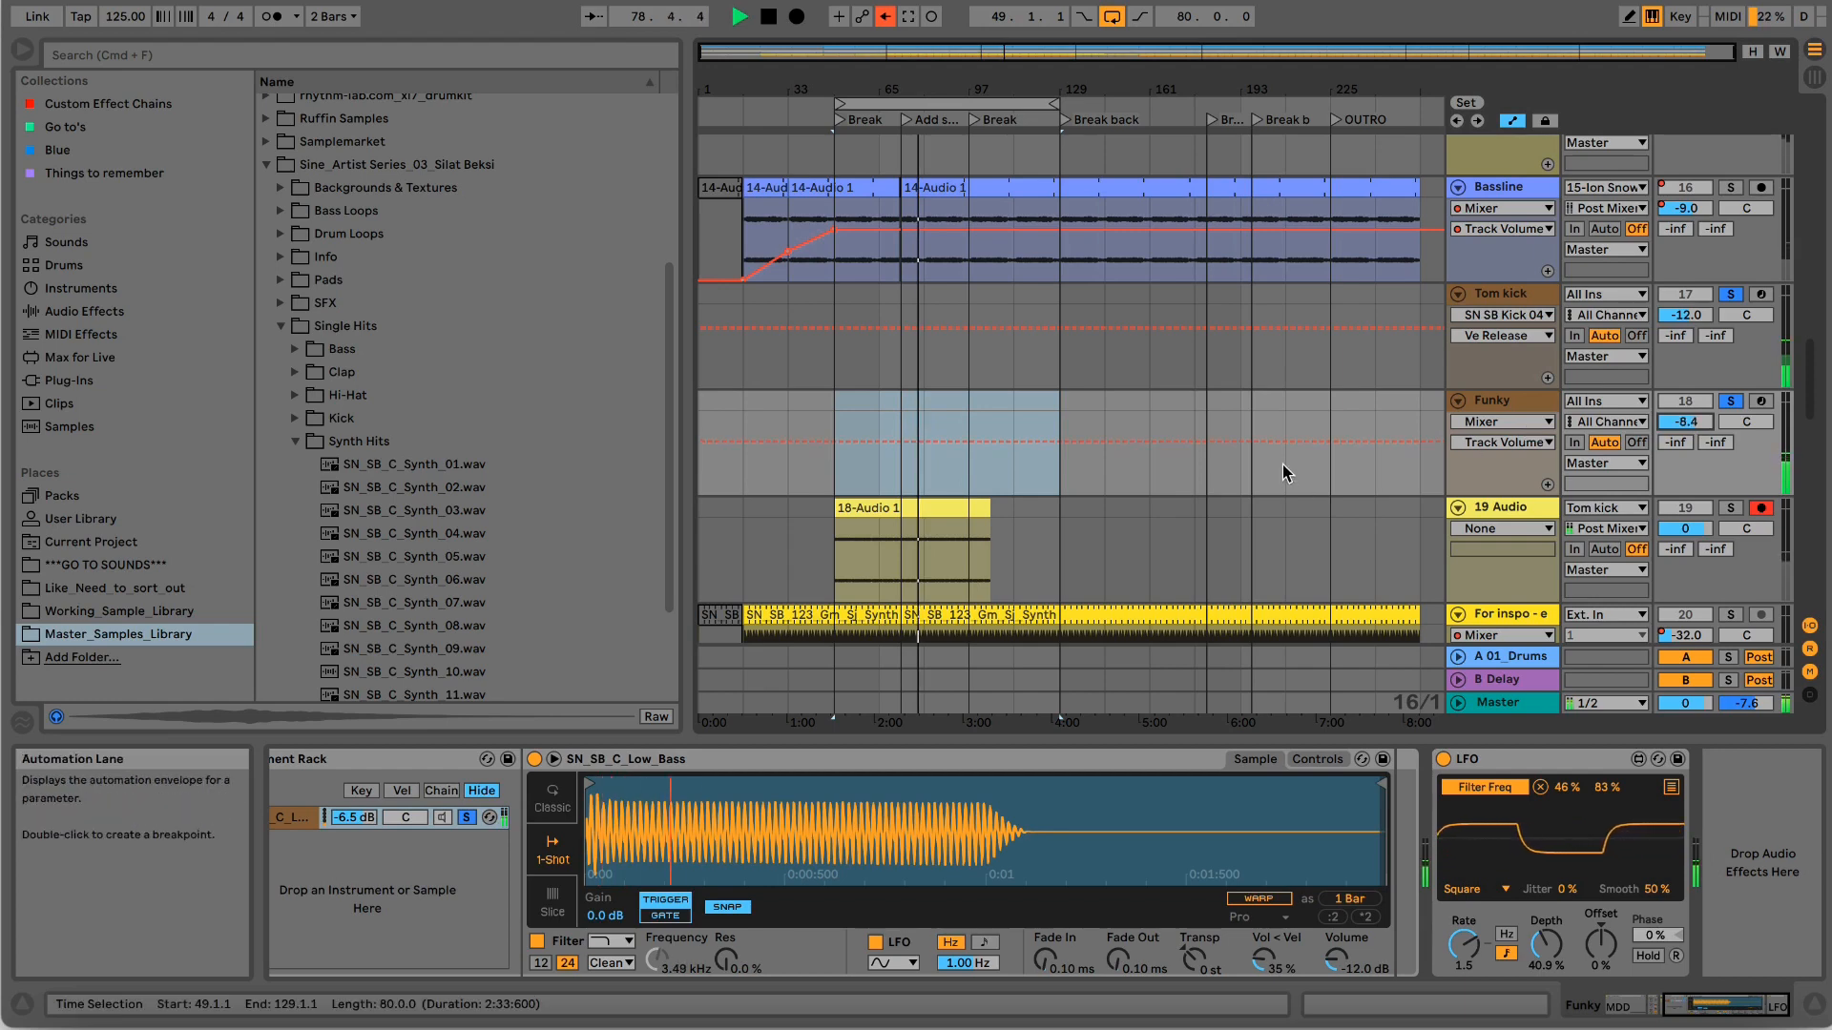
Delete the 19 Audio track together with its recorded clip.
left_click(1504, 512)
key("BackSpace")
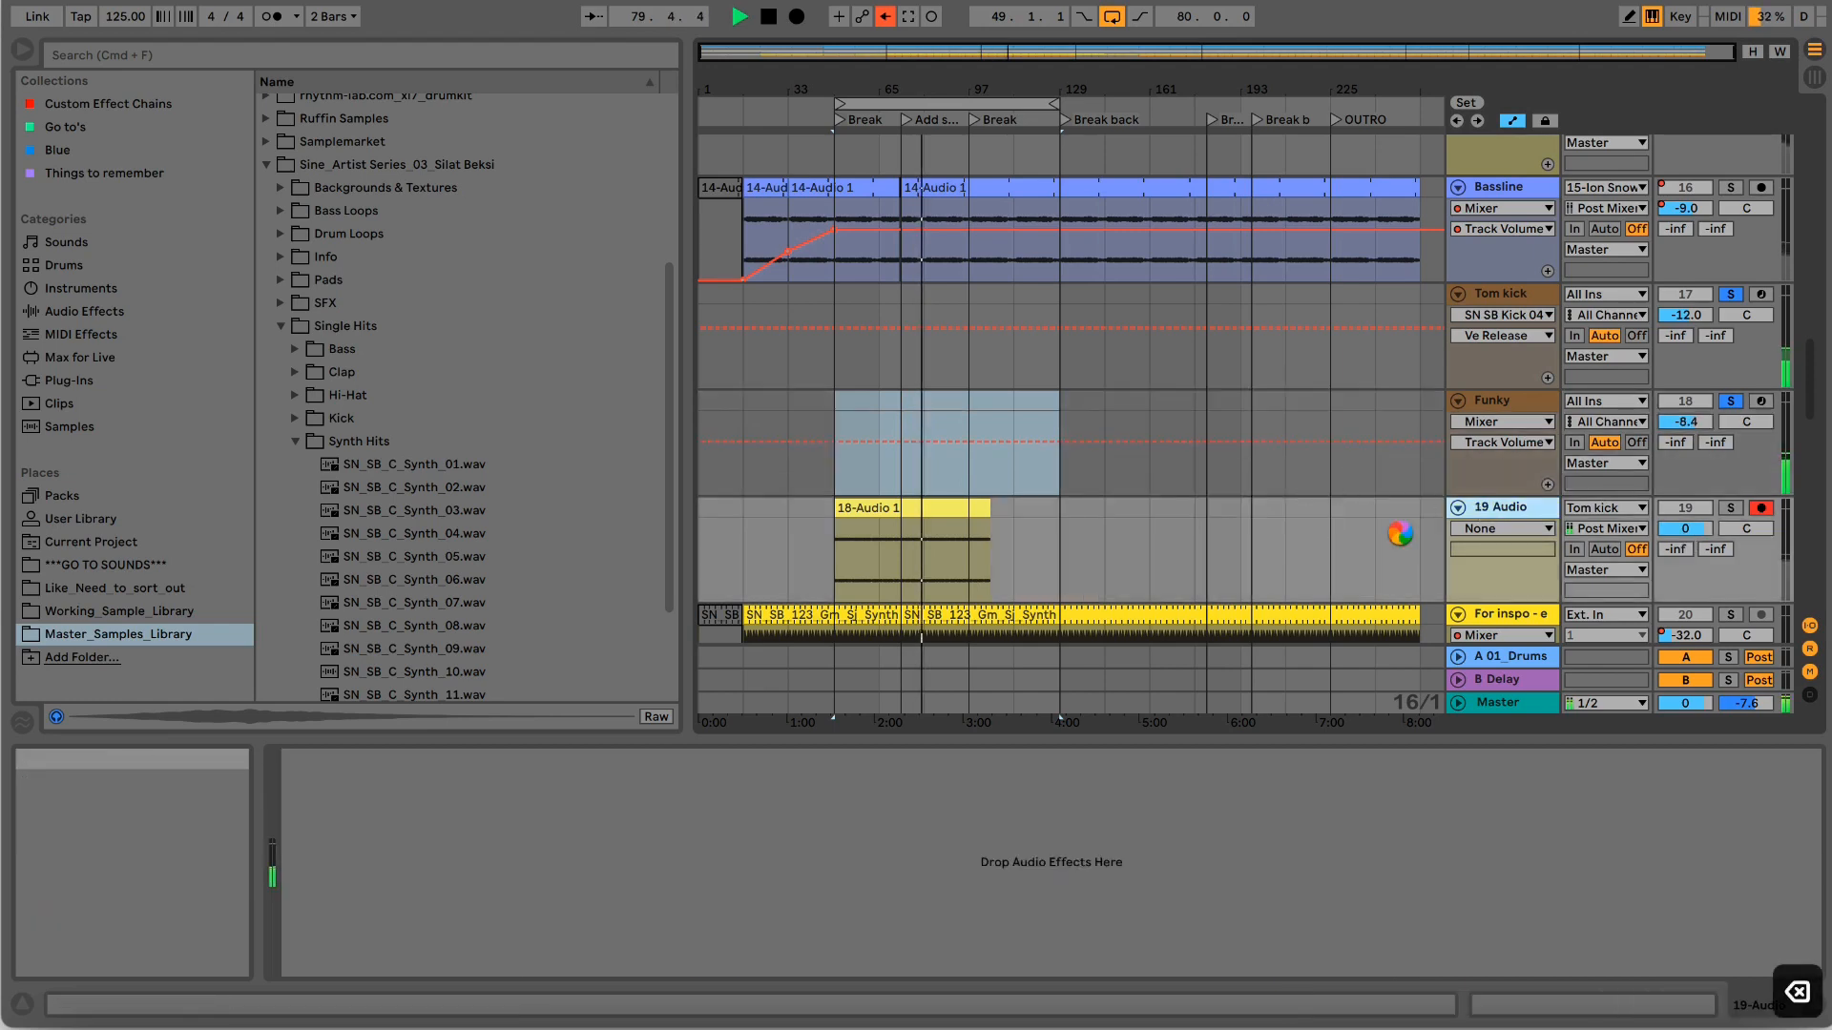
key("BackSpace")
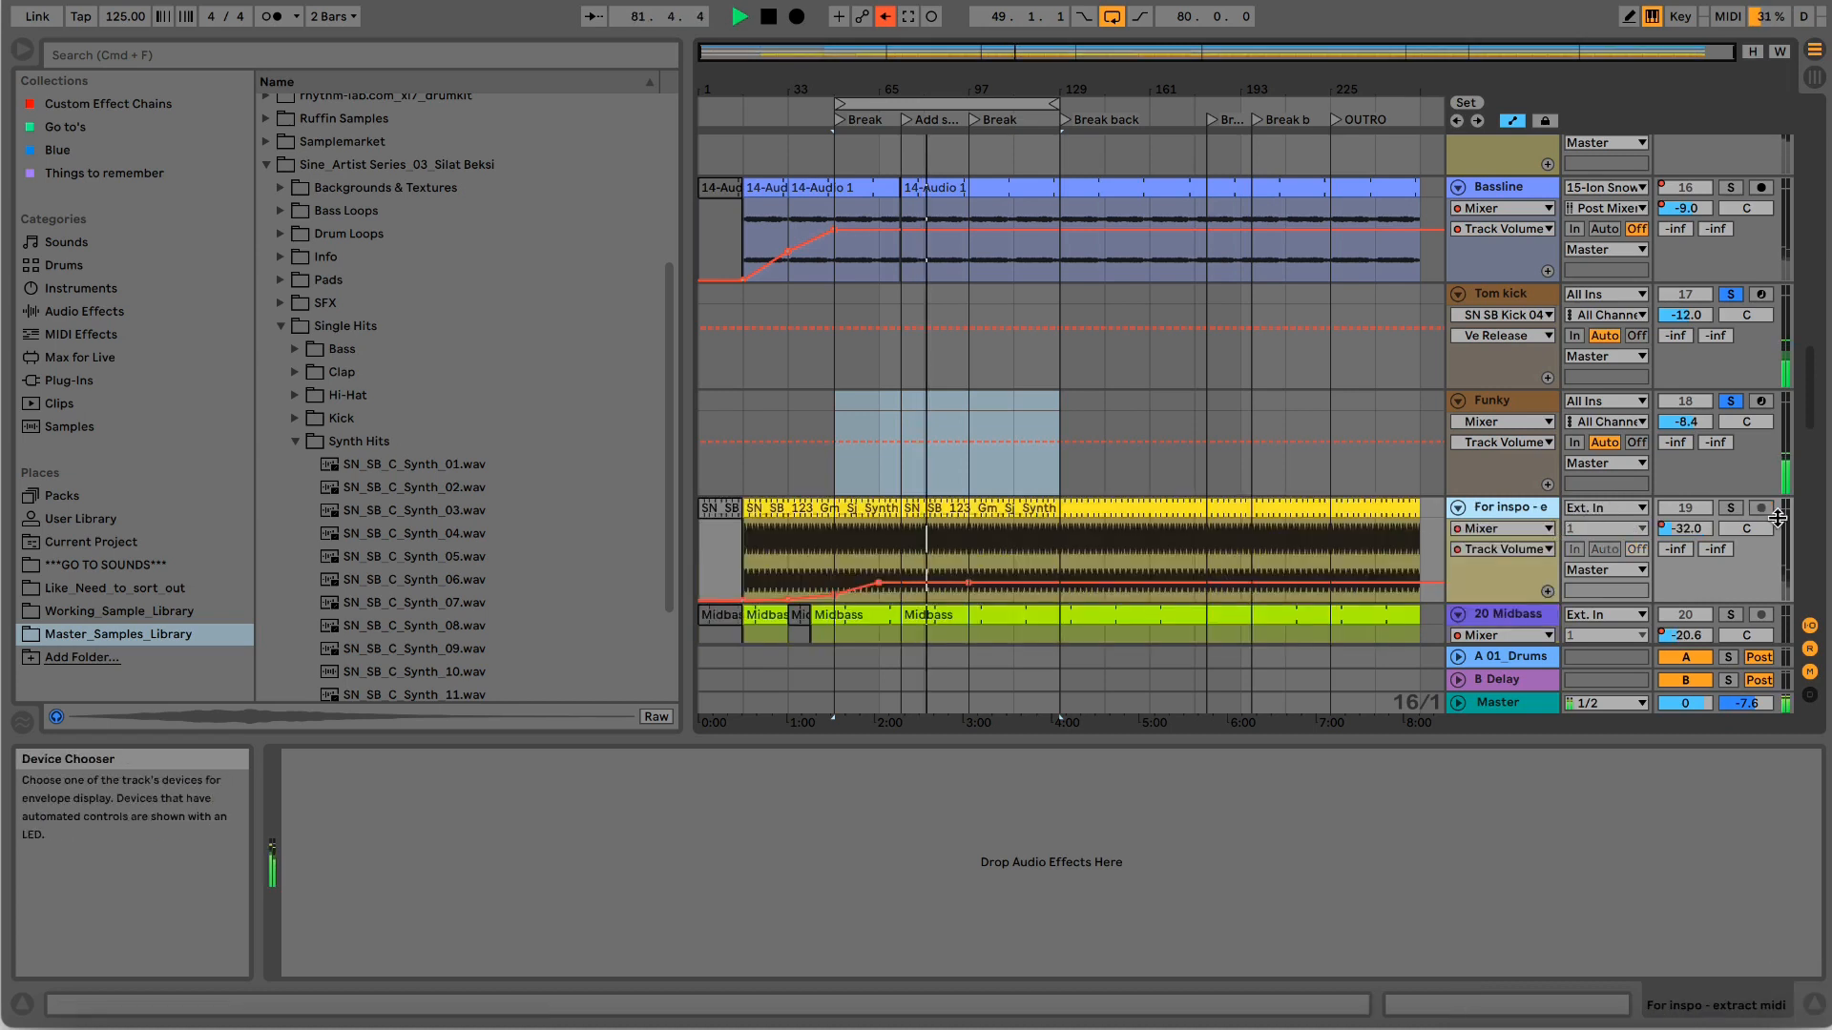
Solo the For inspo track alongside the Tom kick and Funky tracks.
left_click(1729, 509)
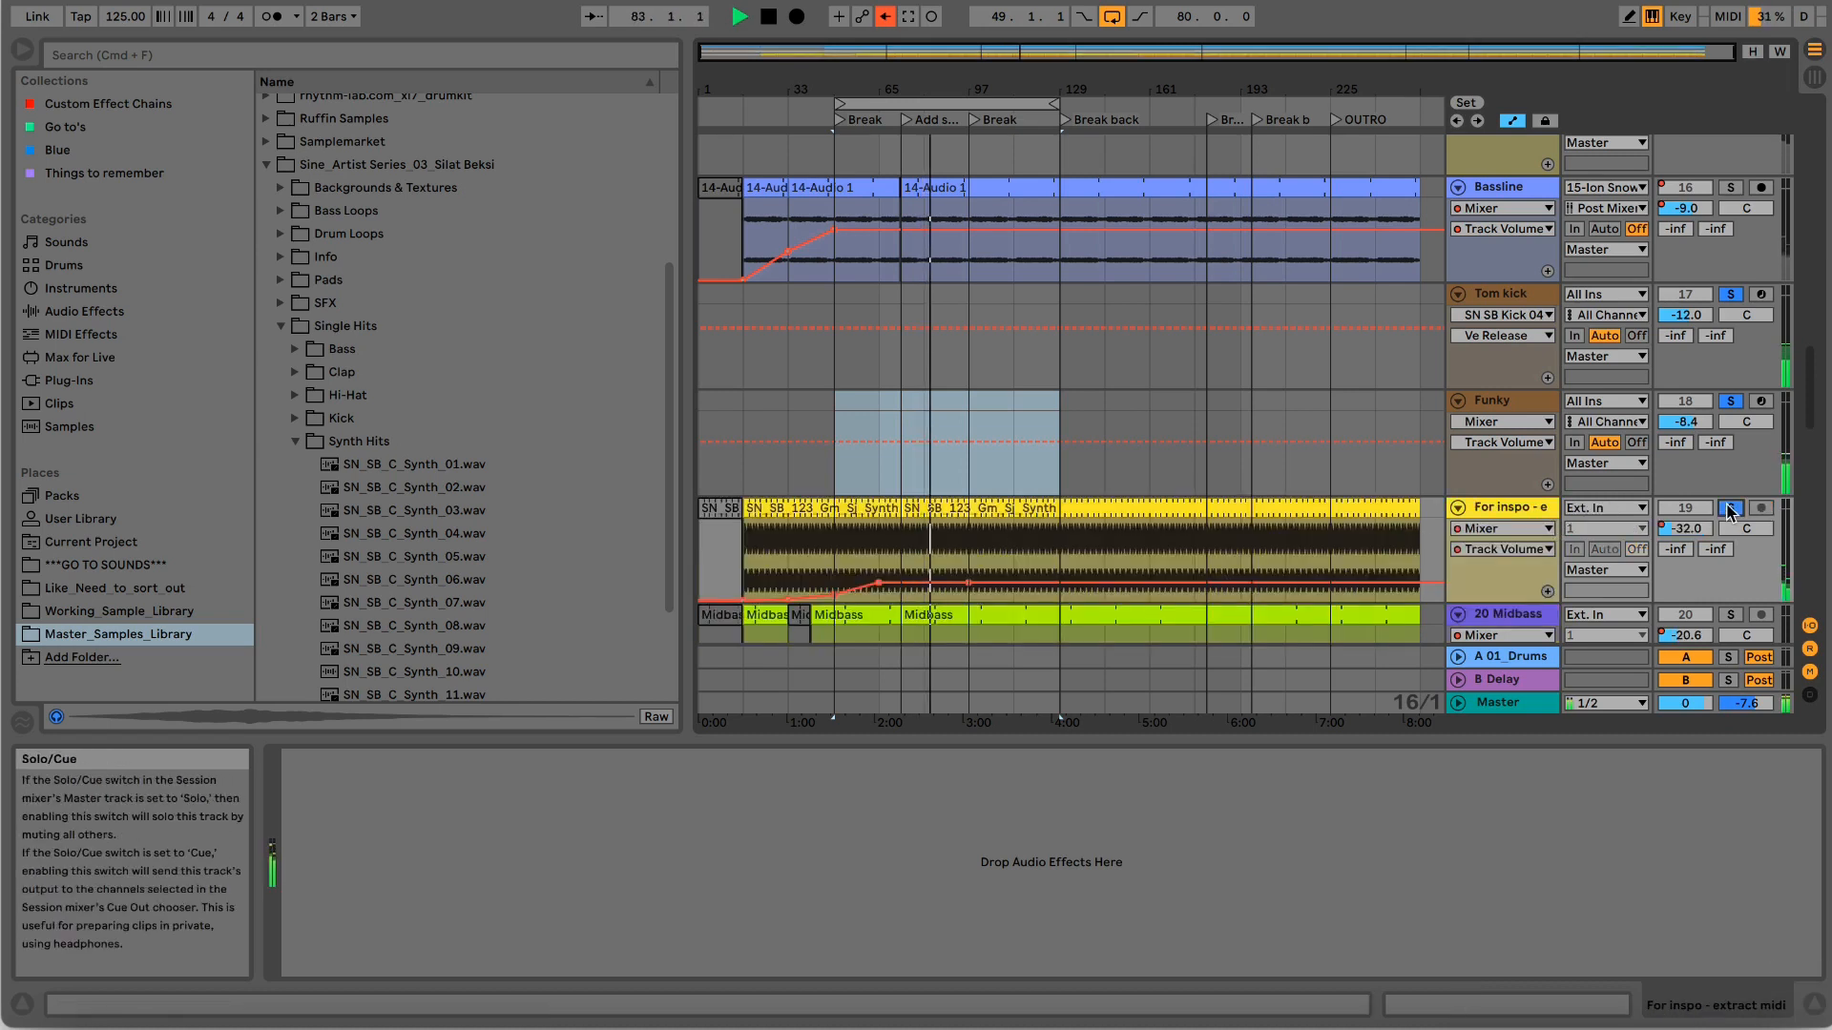
left_click(1730, 508)
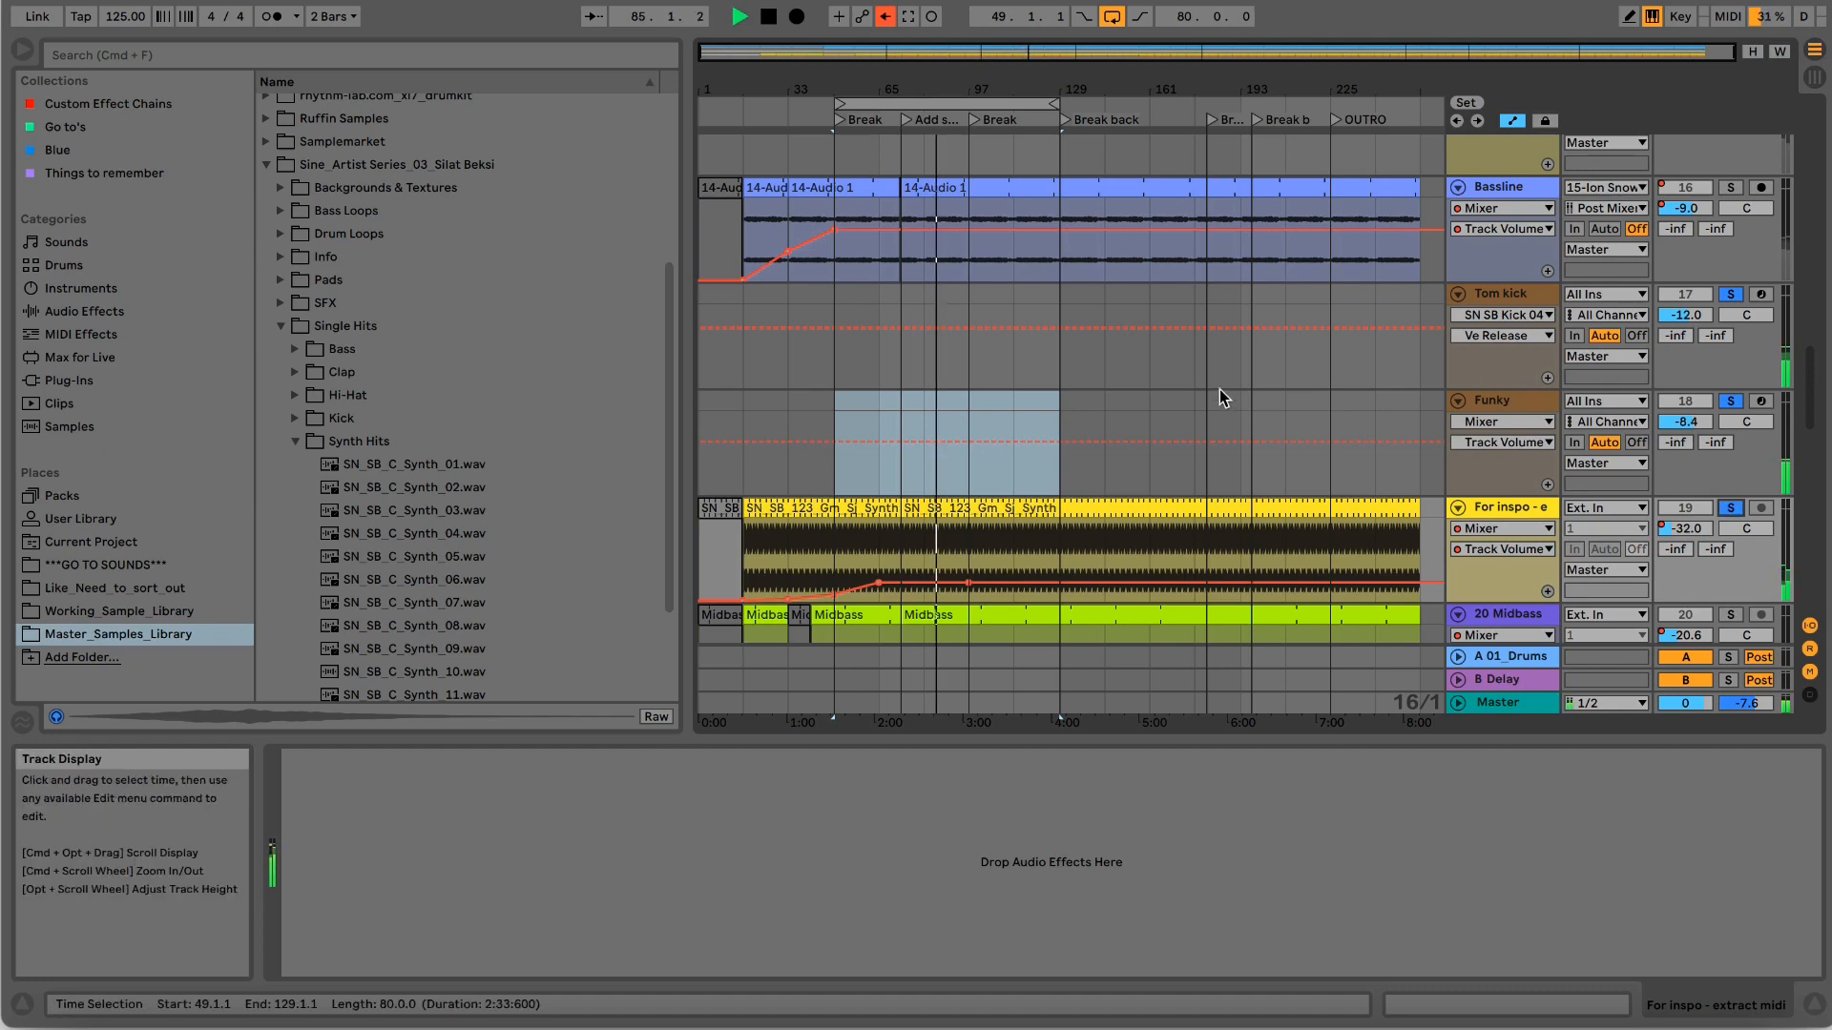
scroll(1219, 390, "up", 10)
scroll(1412, 284, "down", 10)
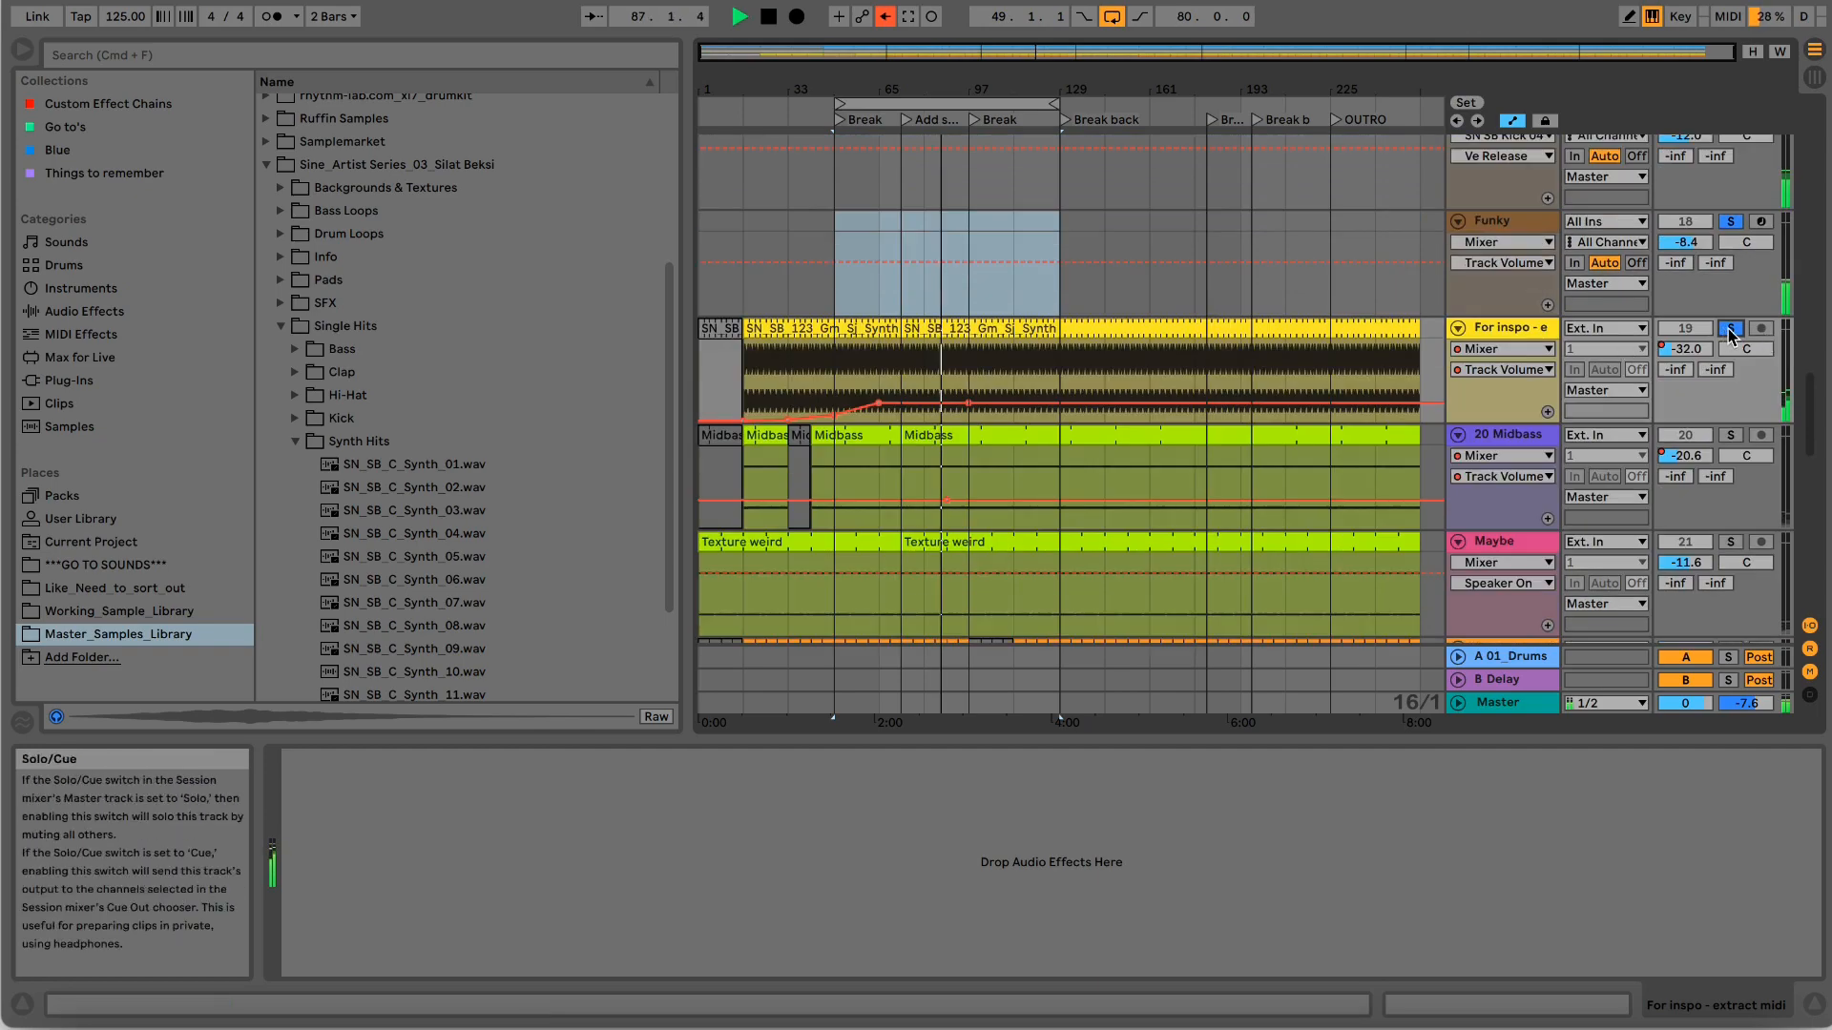
Select the looped time span of the arrangement, starting at bar 49, across all tracks.
scroll(1225, 410, "down", 3)
scroll(1224, 410, "down", 5)
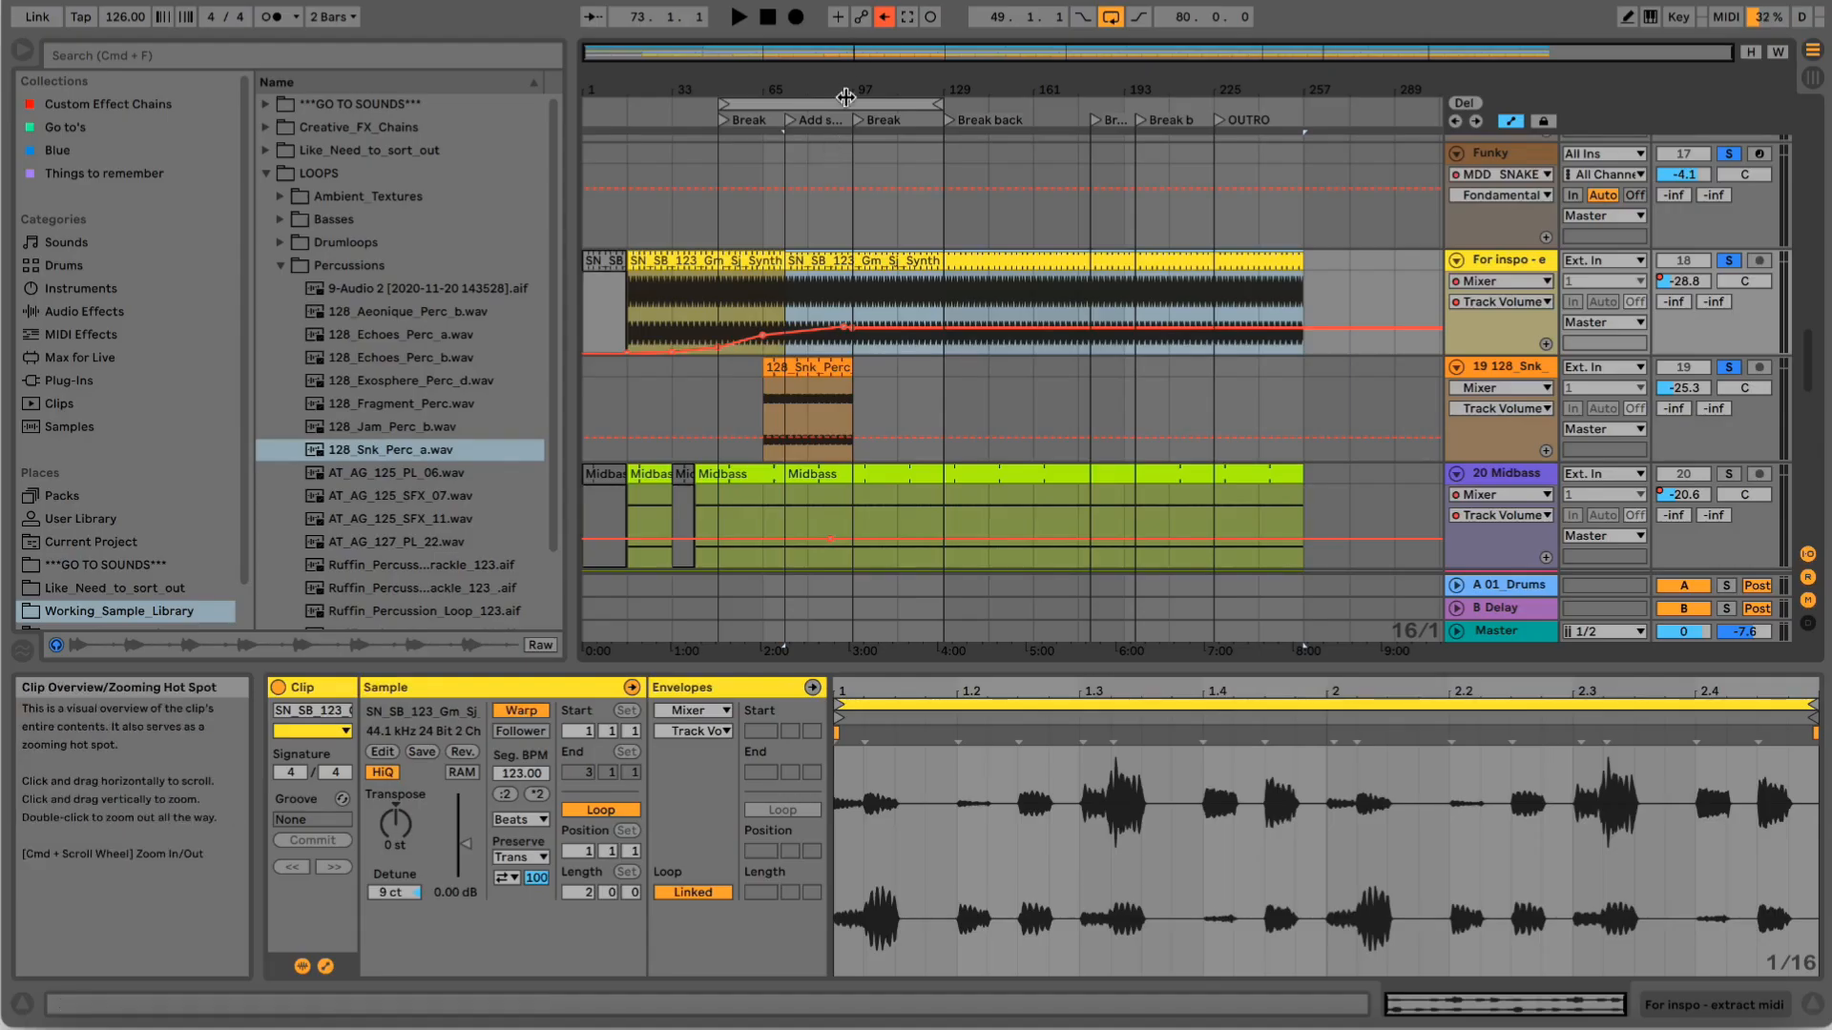
left_click(846, 102)
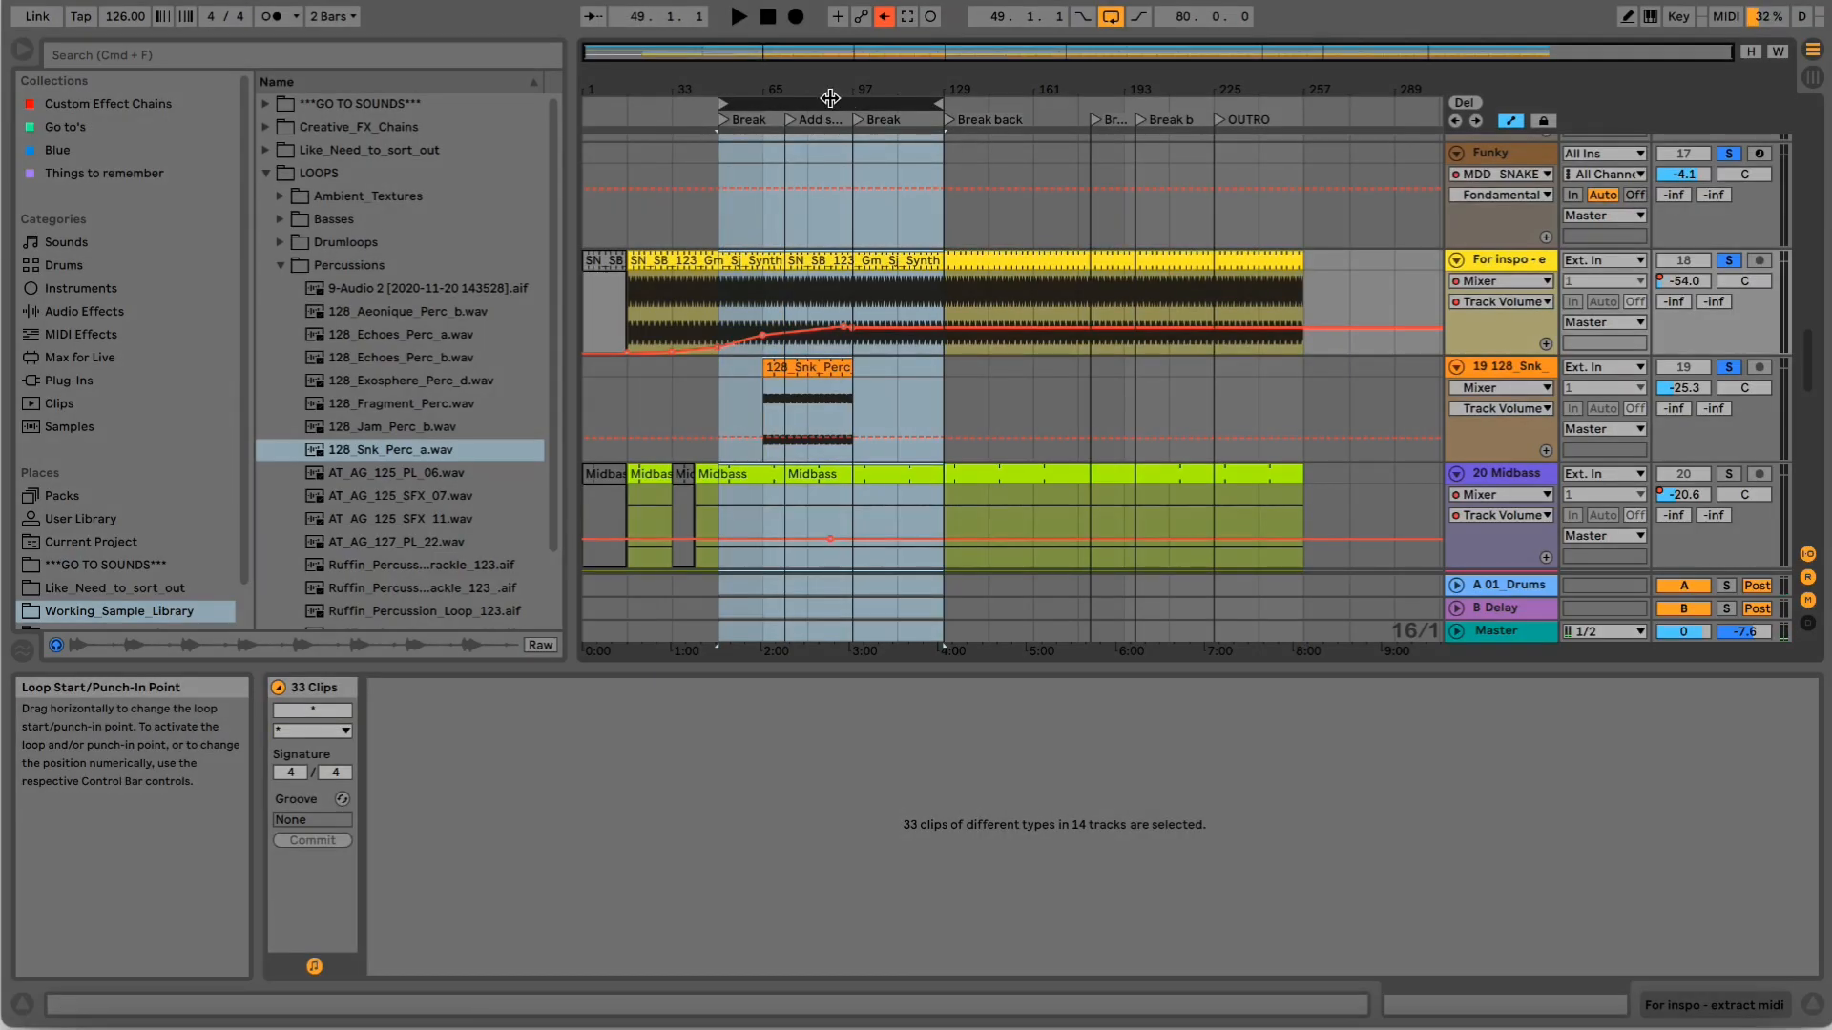
Play the looped section and set the Tom kick track's volume to -15.2 dB and the Funky track's volume to -5.3 dB.
key("space")
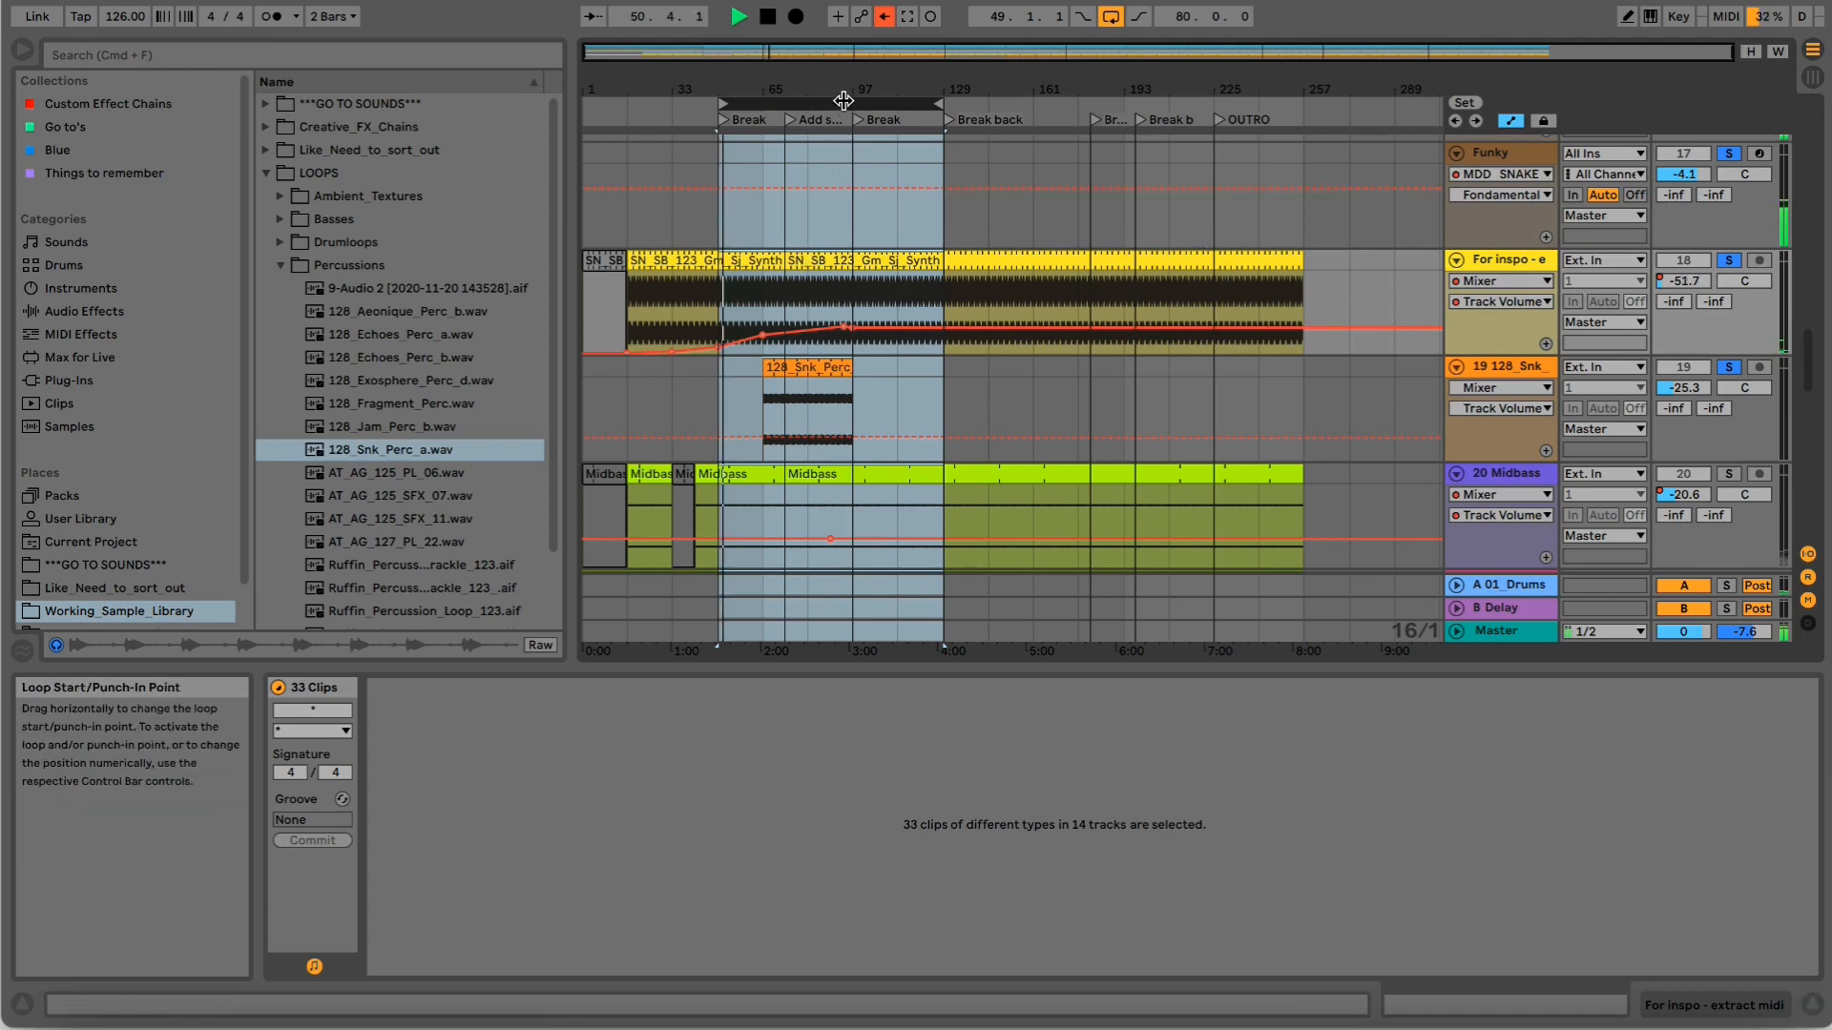
scroll(830, 310, "down", 1)
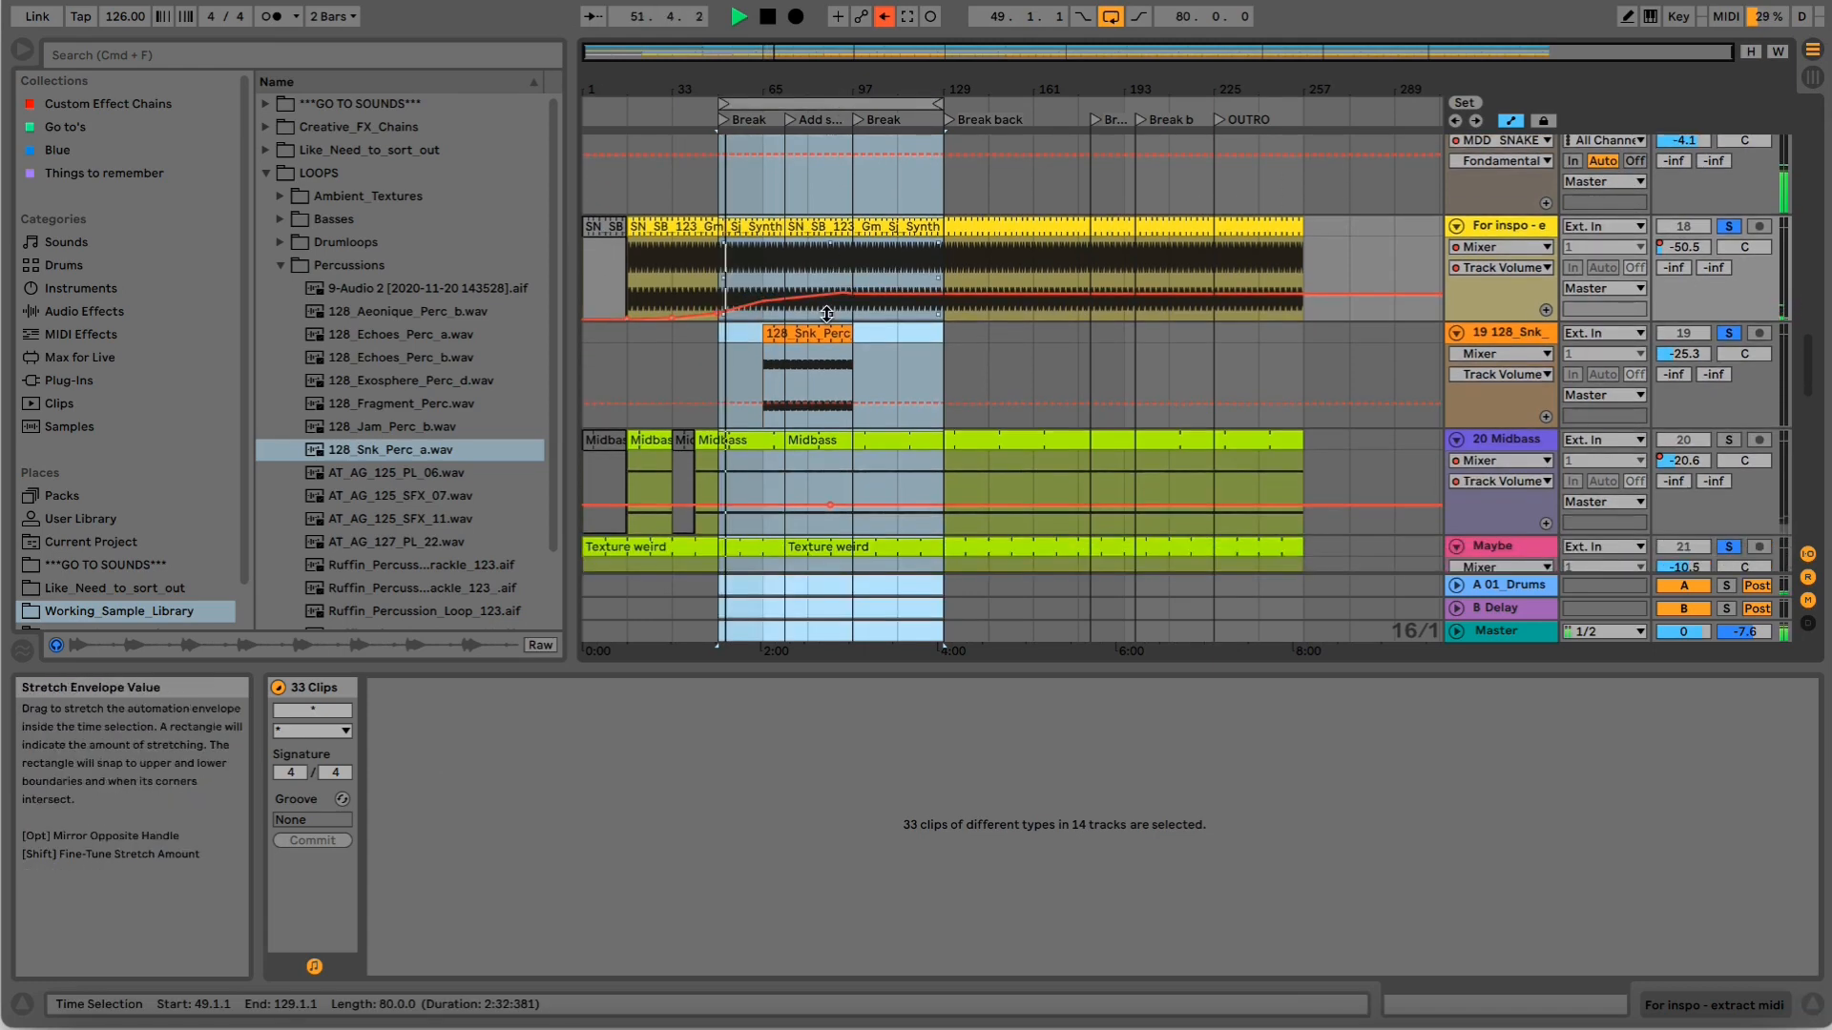
scroll(826, 320, "up", 3)
scroll(829, 320, "up", 4)
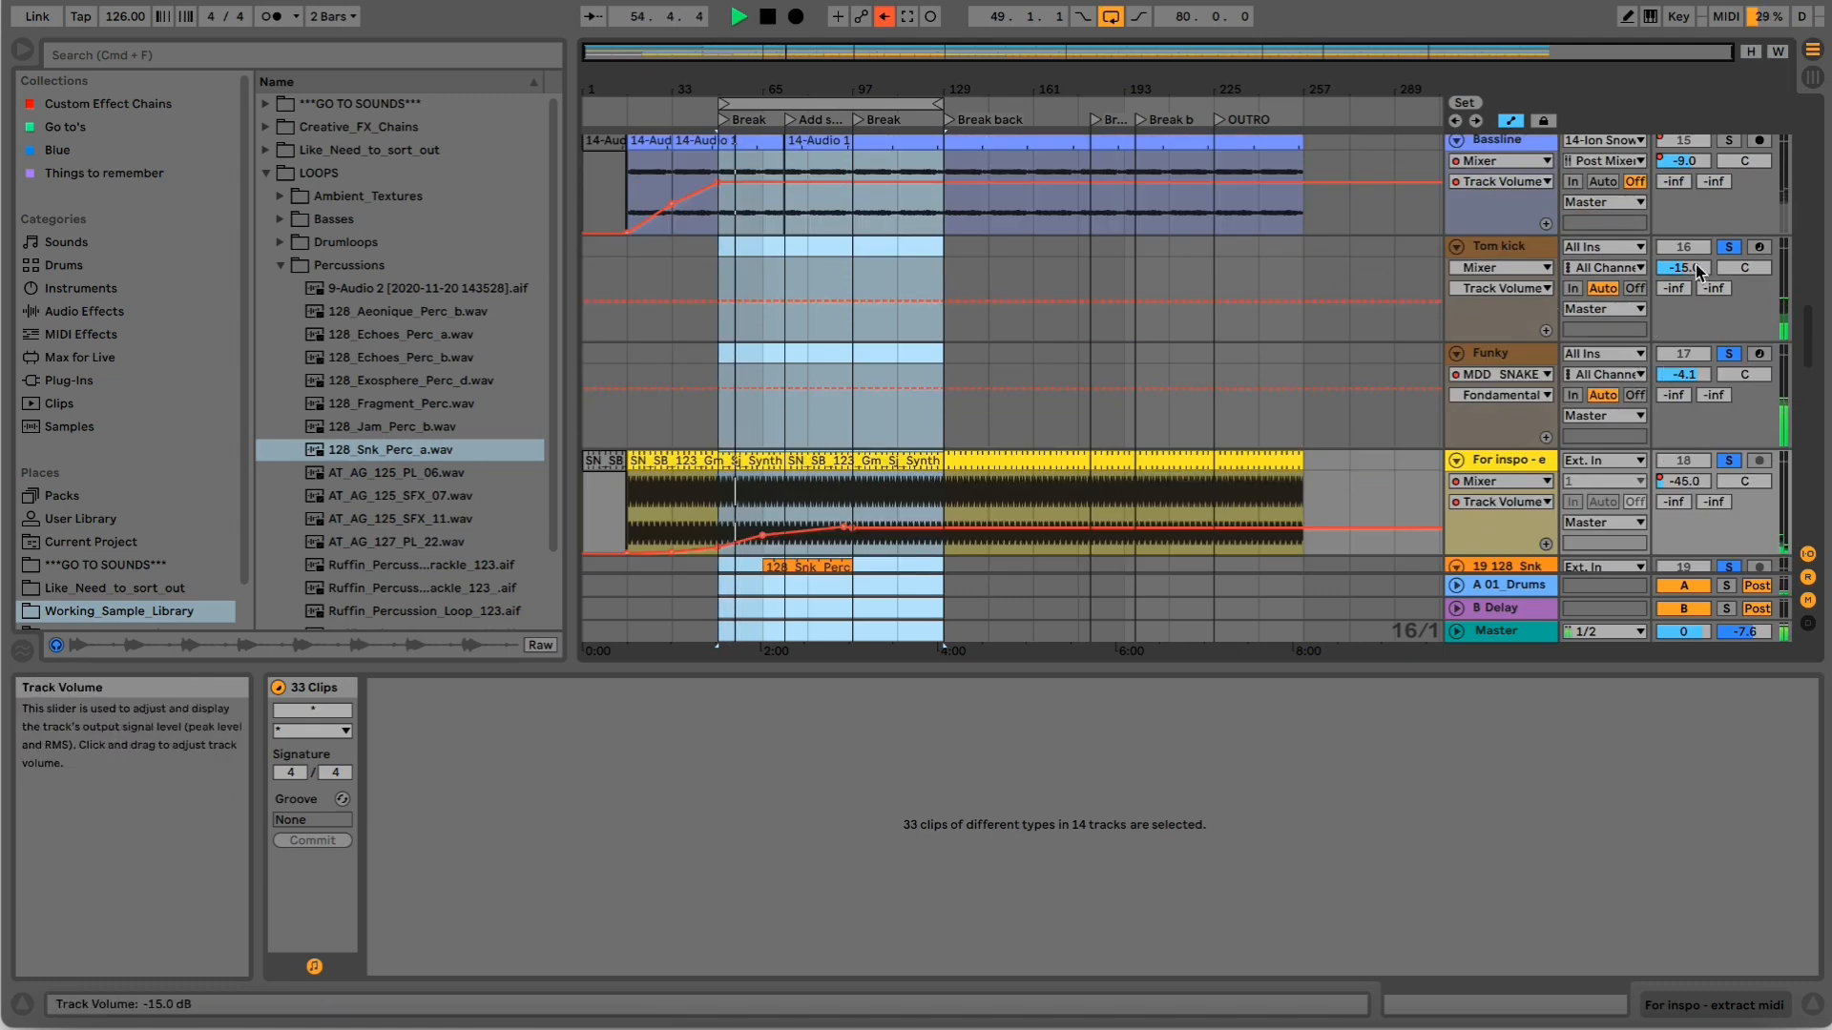
left_click_drag(1697, 272, 1697, 275)
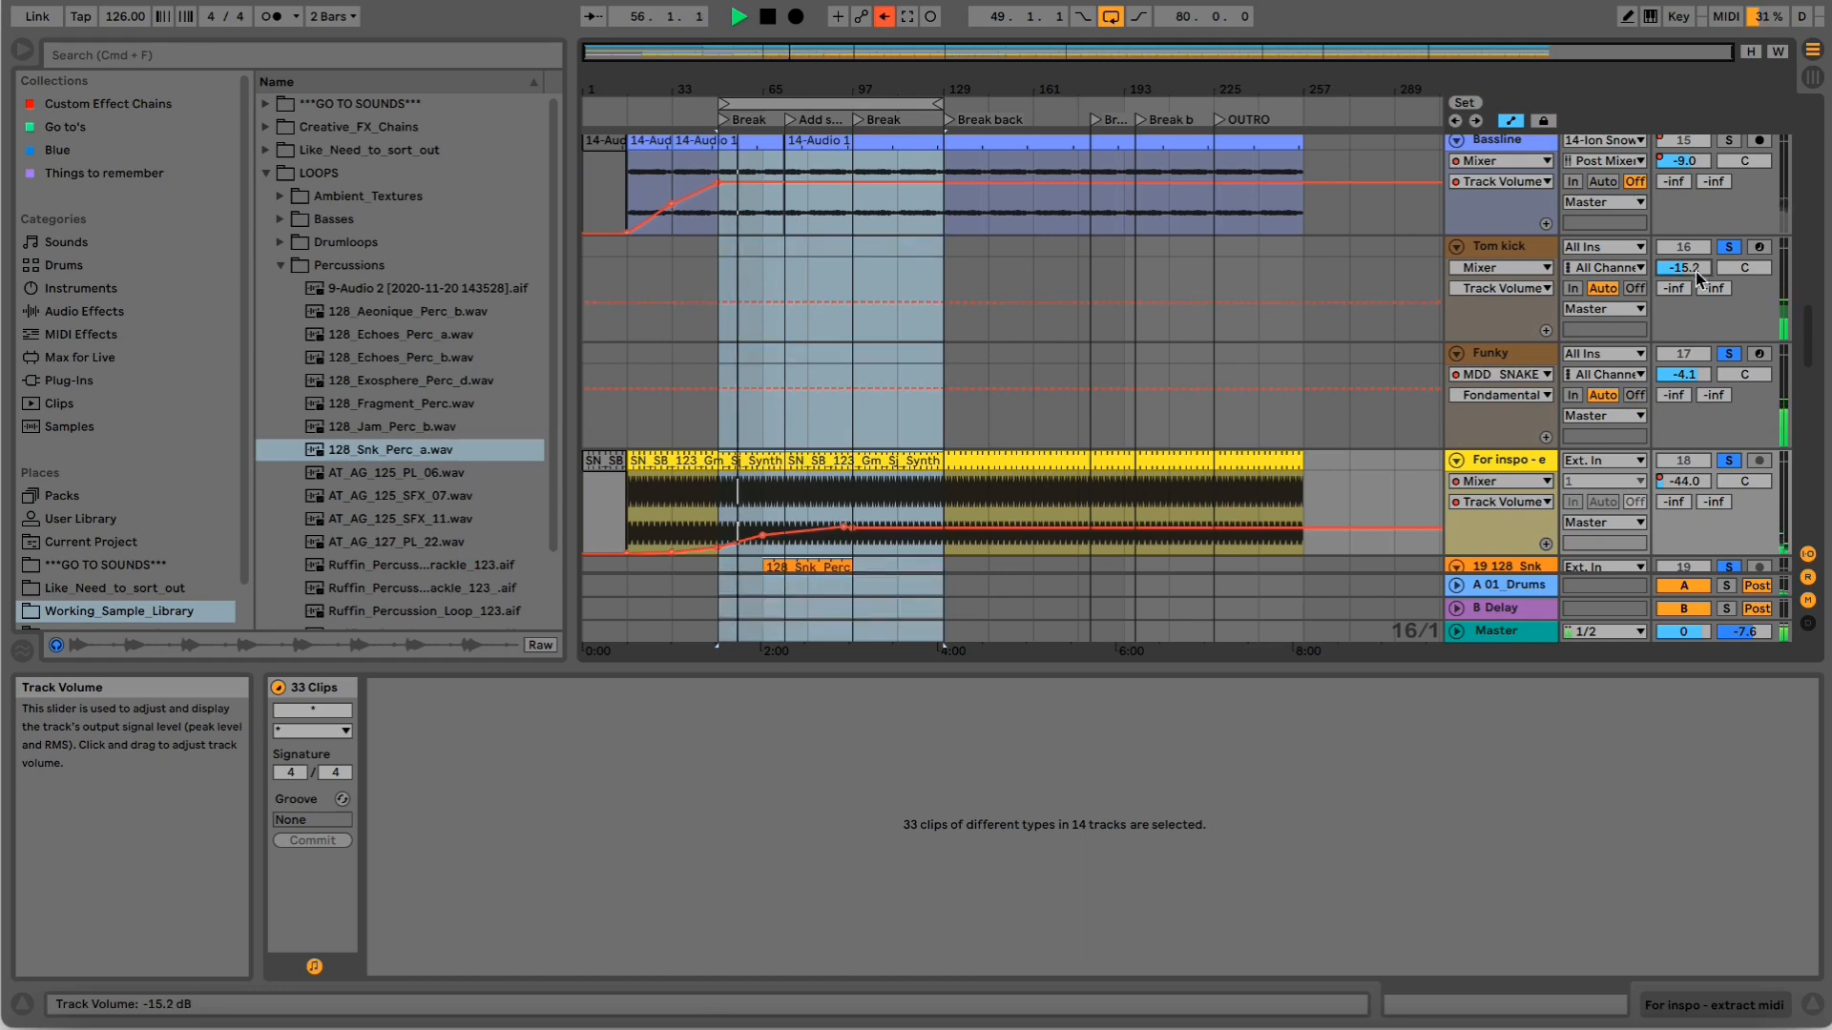
left_click_drag(1693, 380, 1693, 385)
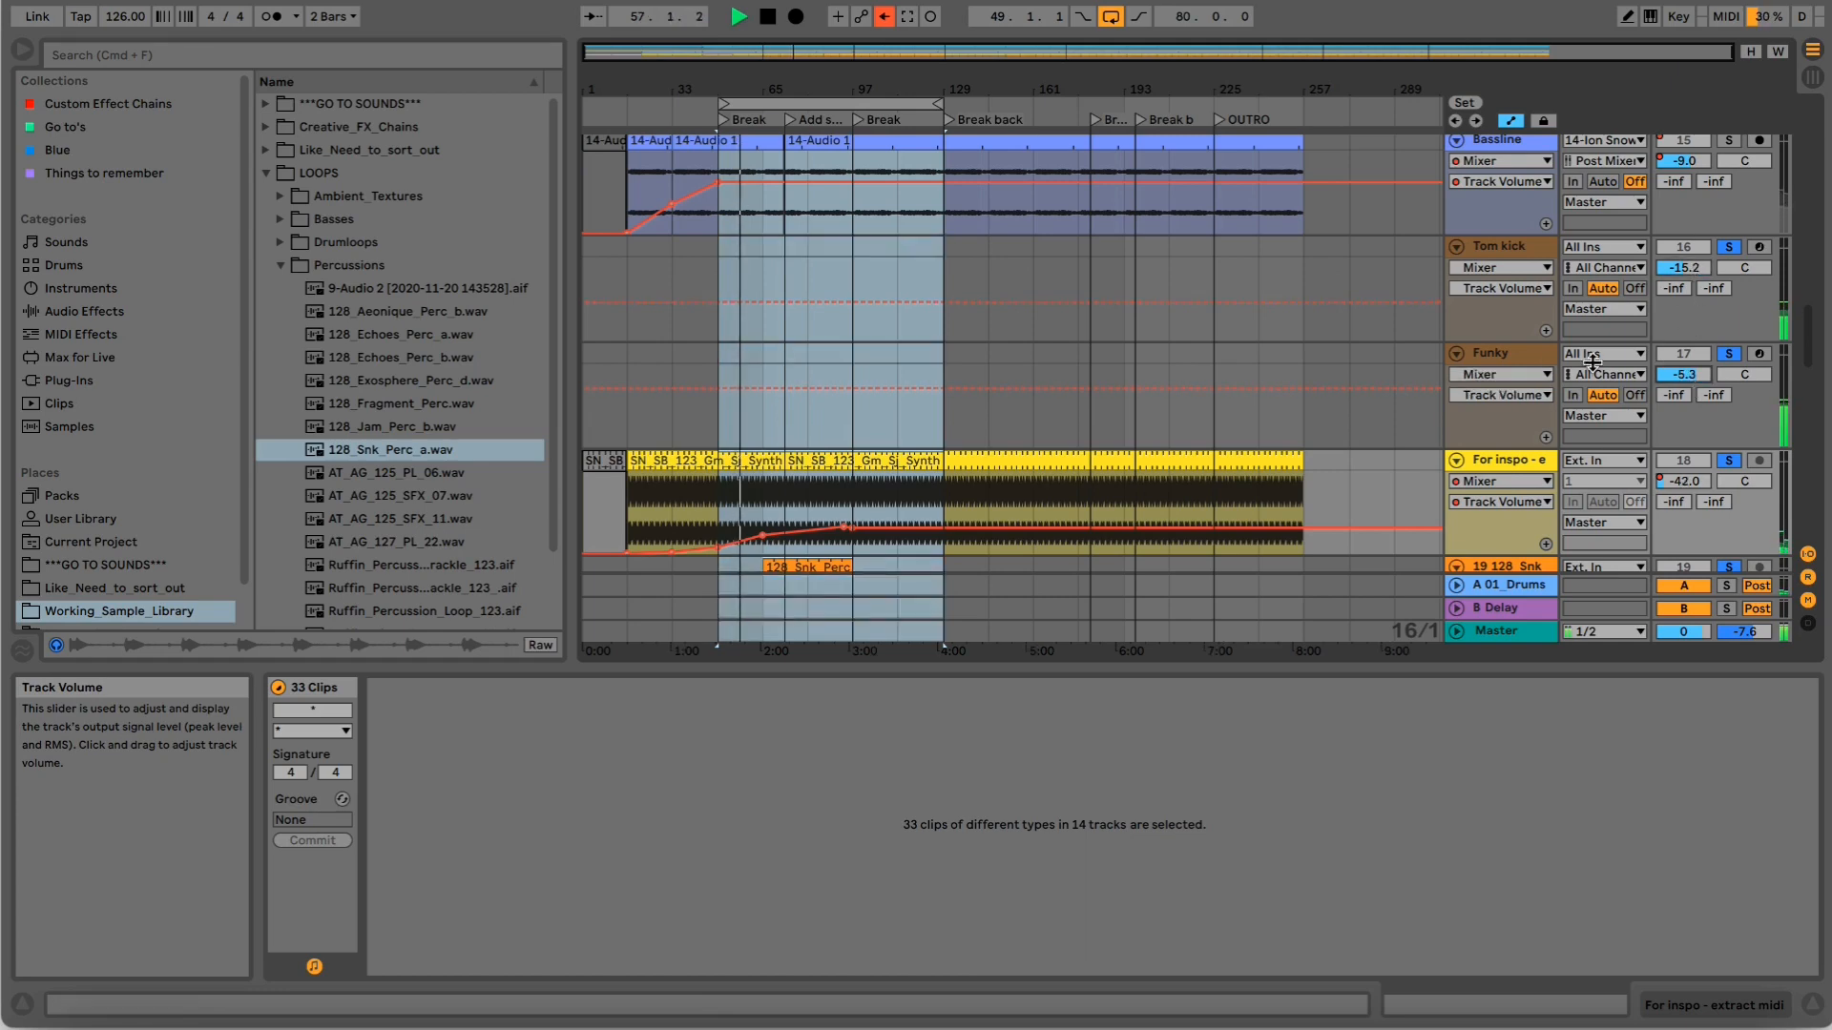
Open the Funky track's device chain to examine its MDD Snake and Instrument Rack.
left_click(1524, 365)
double_click(1525, 362)
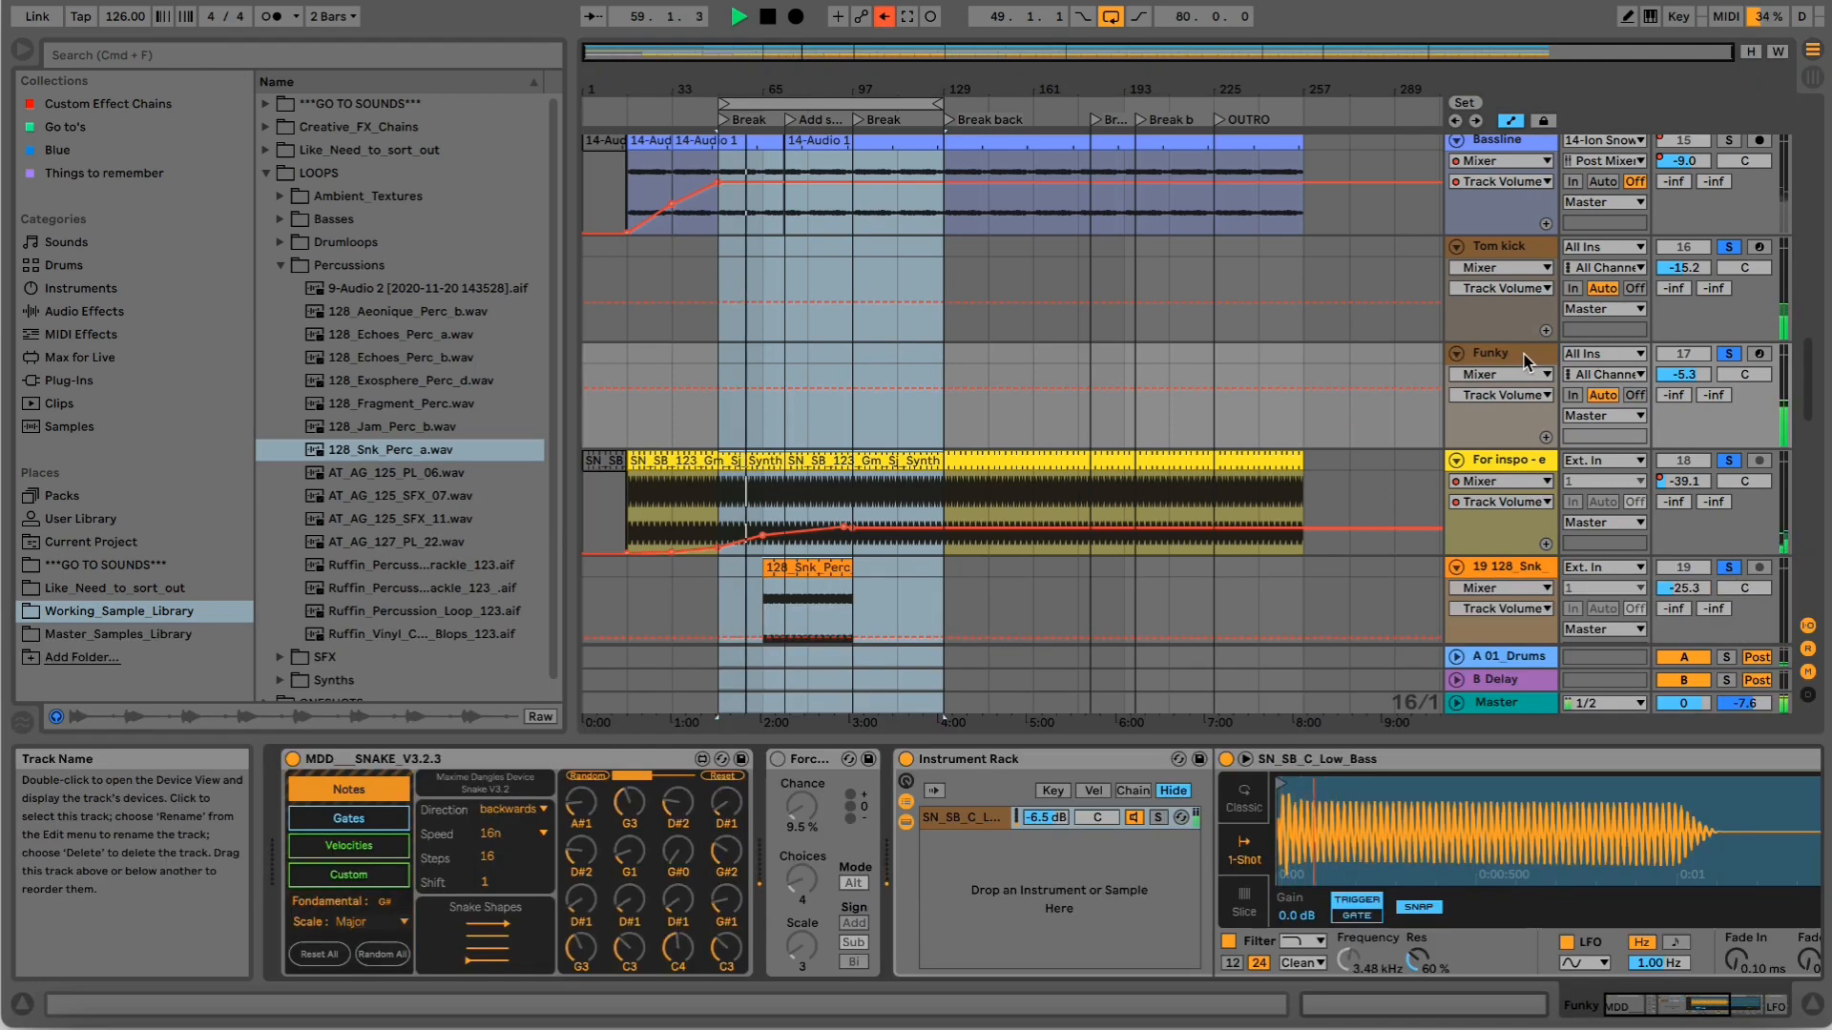
left_click(1522, 362)
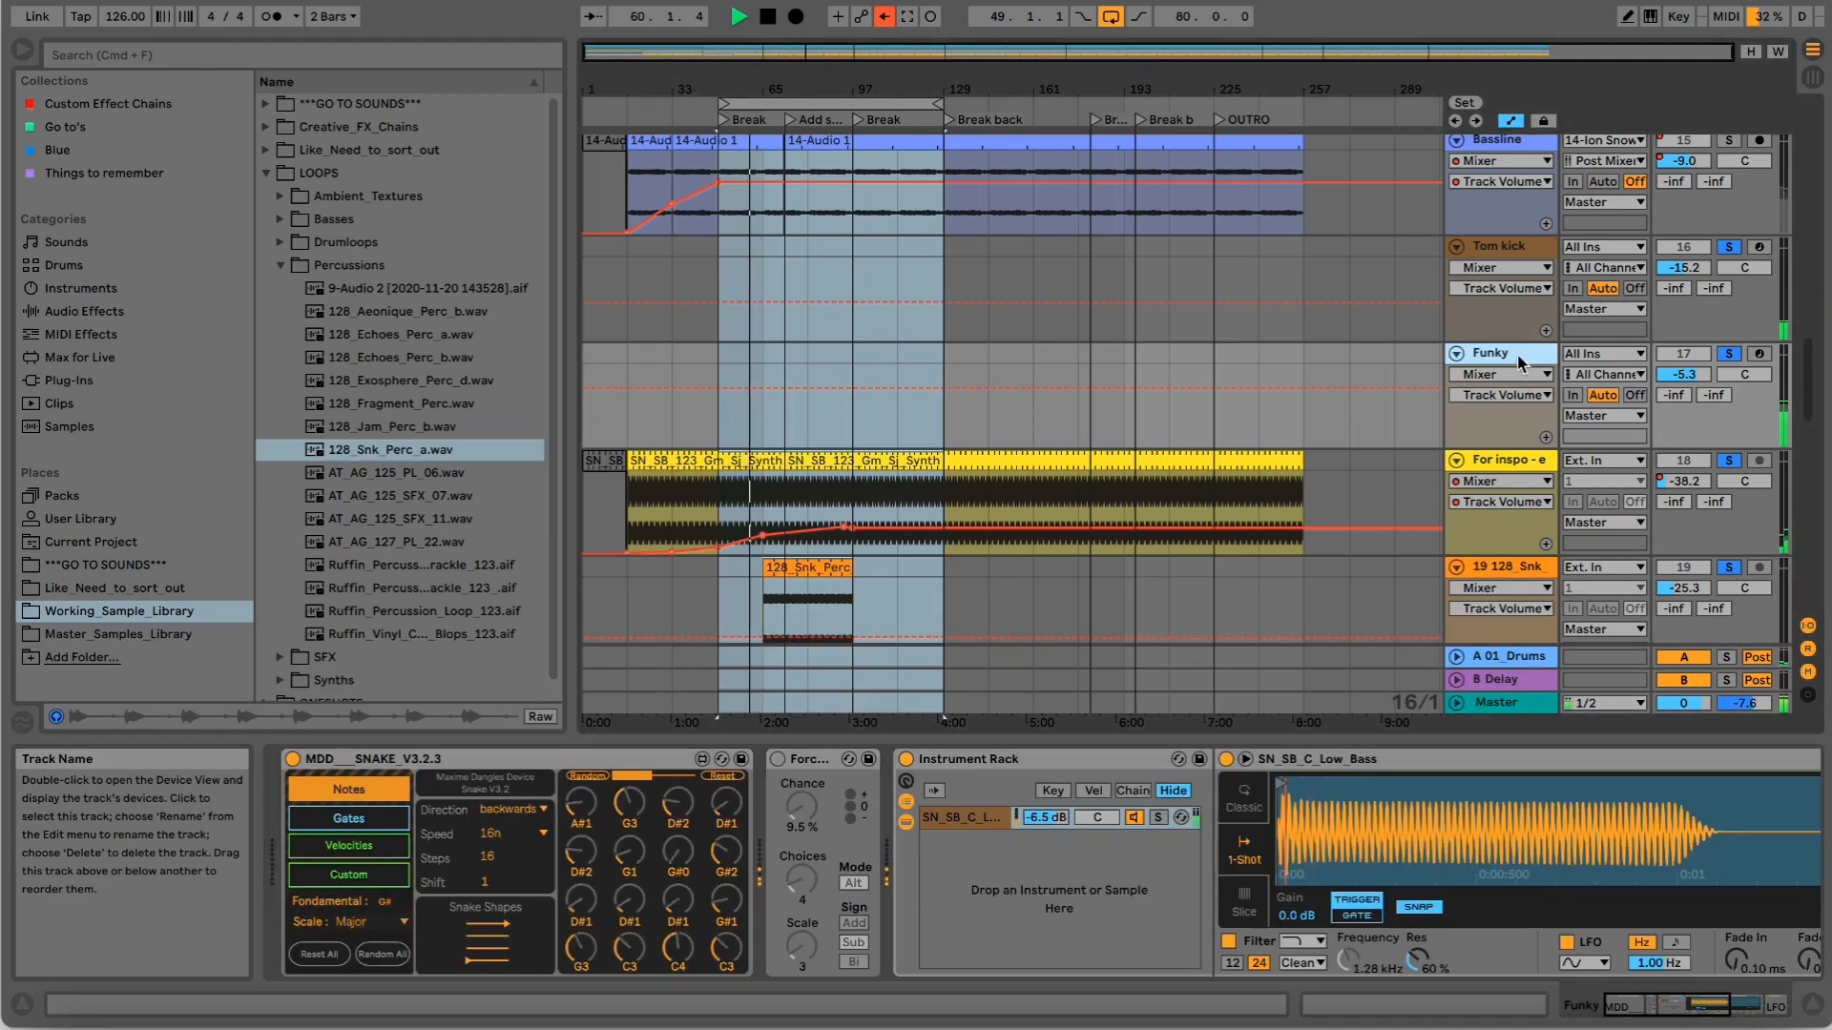
Listen to the playing loop while reviewing the Bassline, Tom kick, Funky, For inspo and 128 Snk percussion tracks.
left_click(1321, 452)
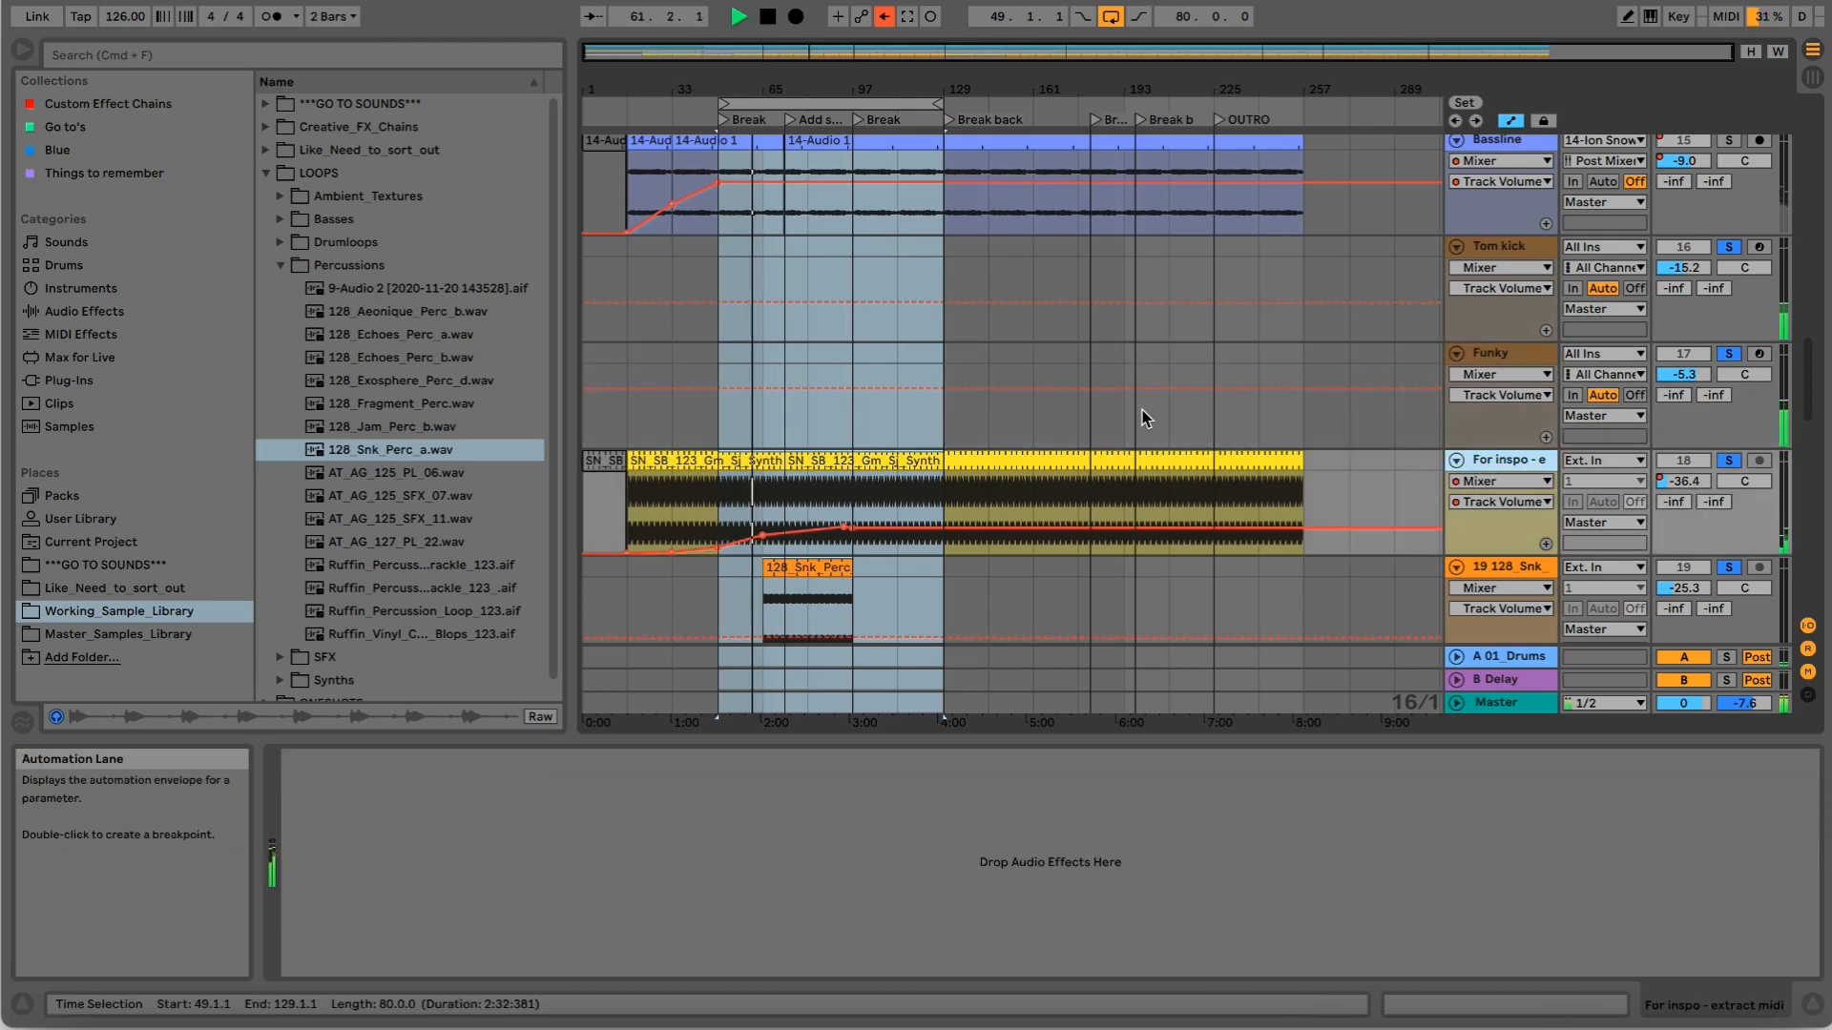
scroll(1142, 410, "down", 1)
scroll(1141, 410, "down", 1)
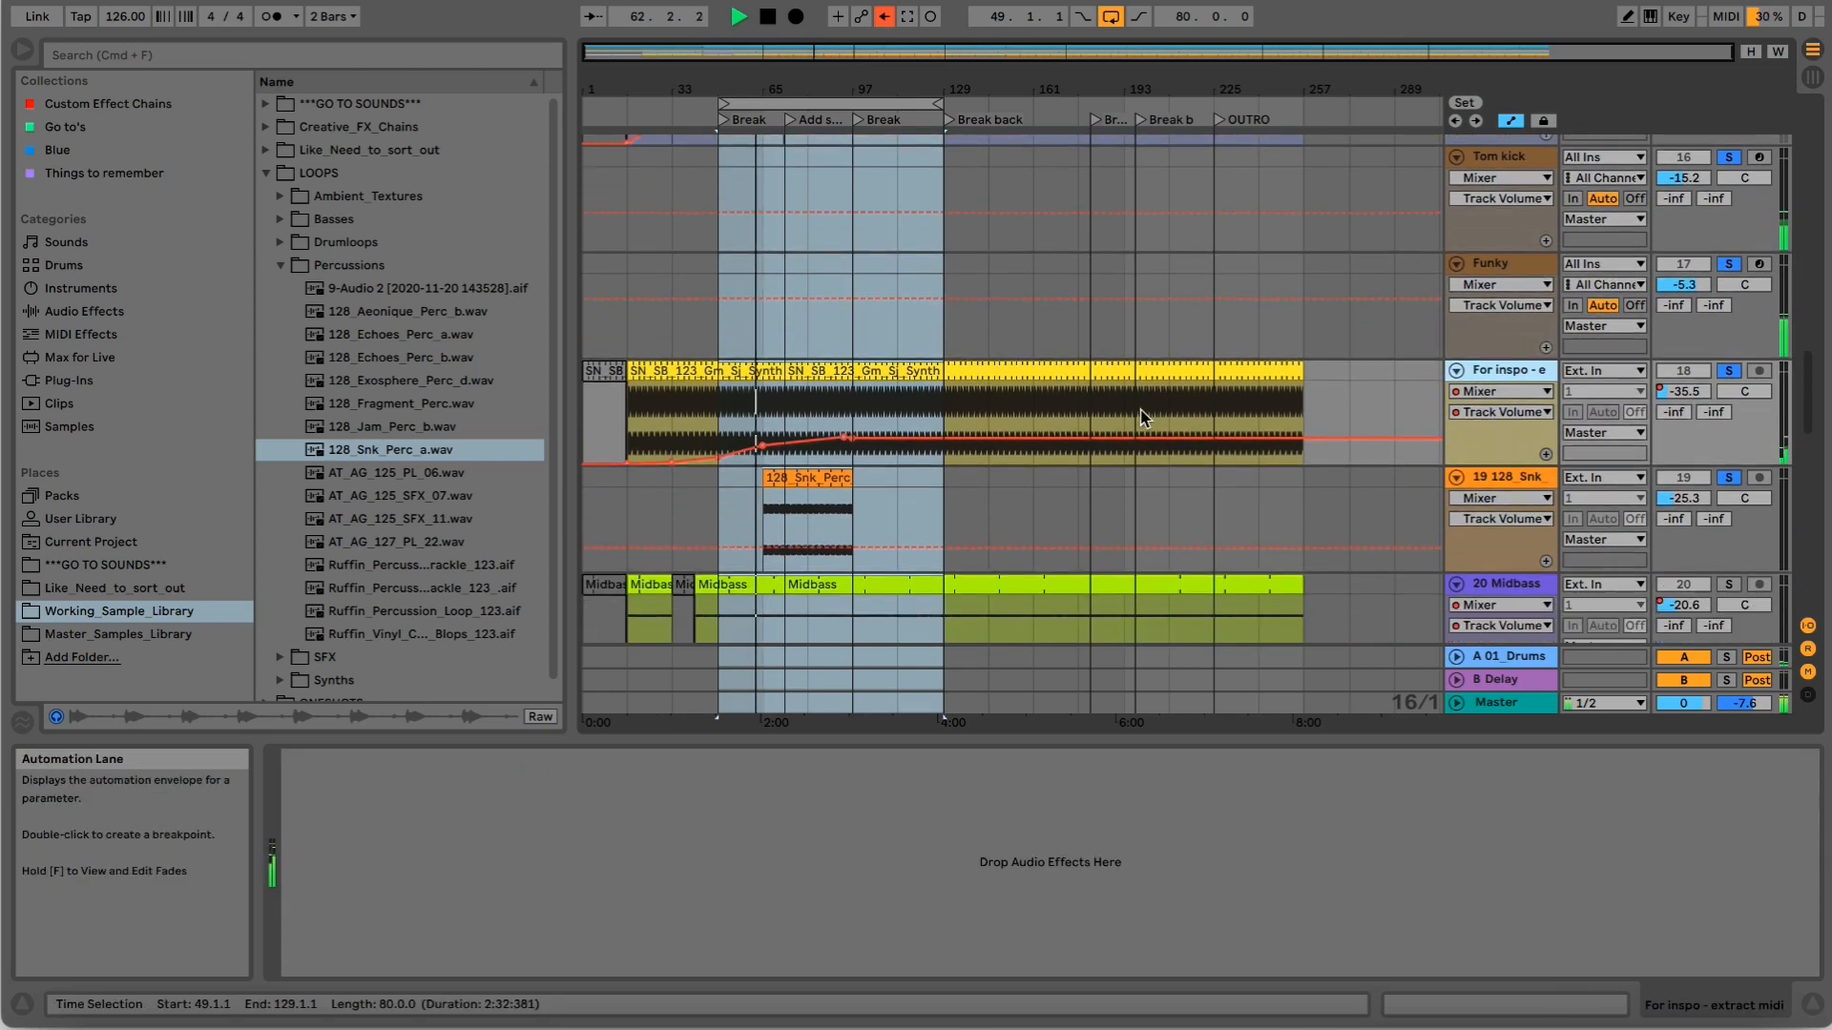
scroll(1142, 417, "up", 1)
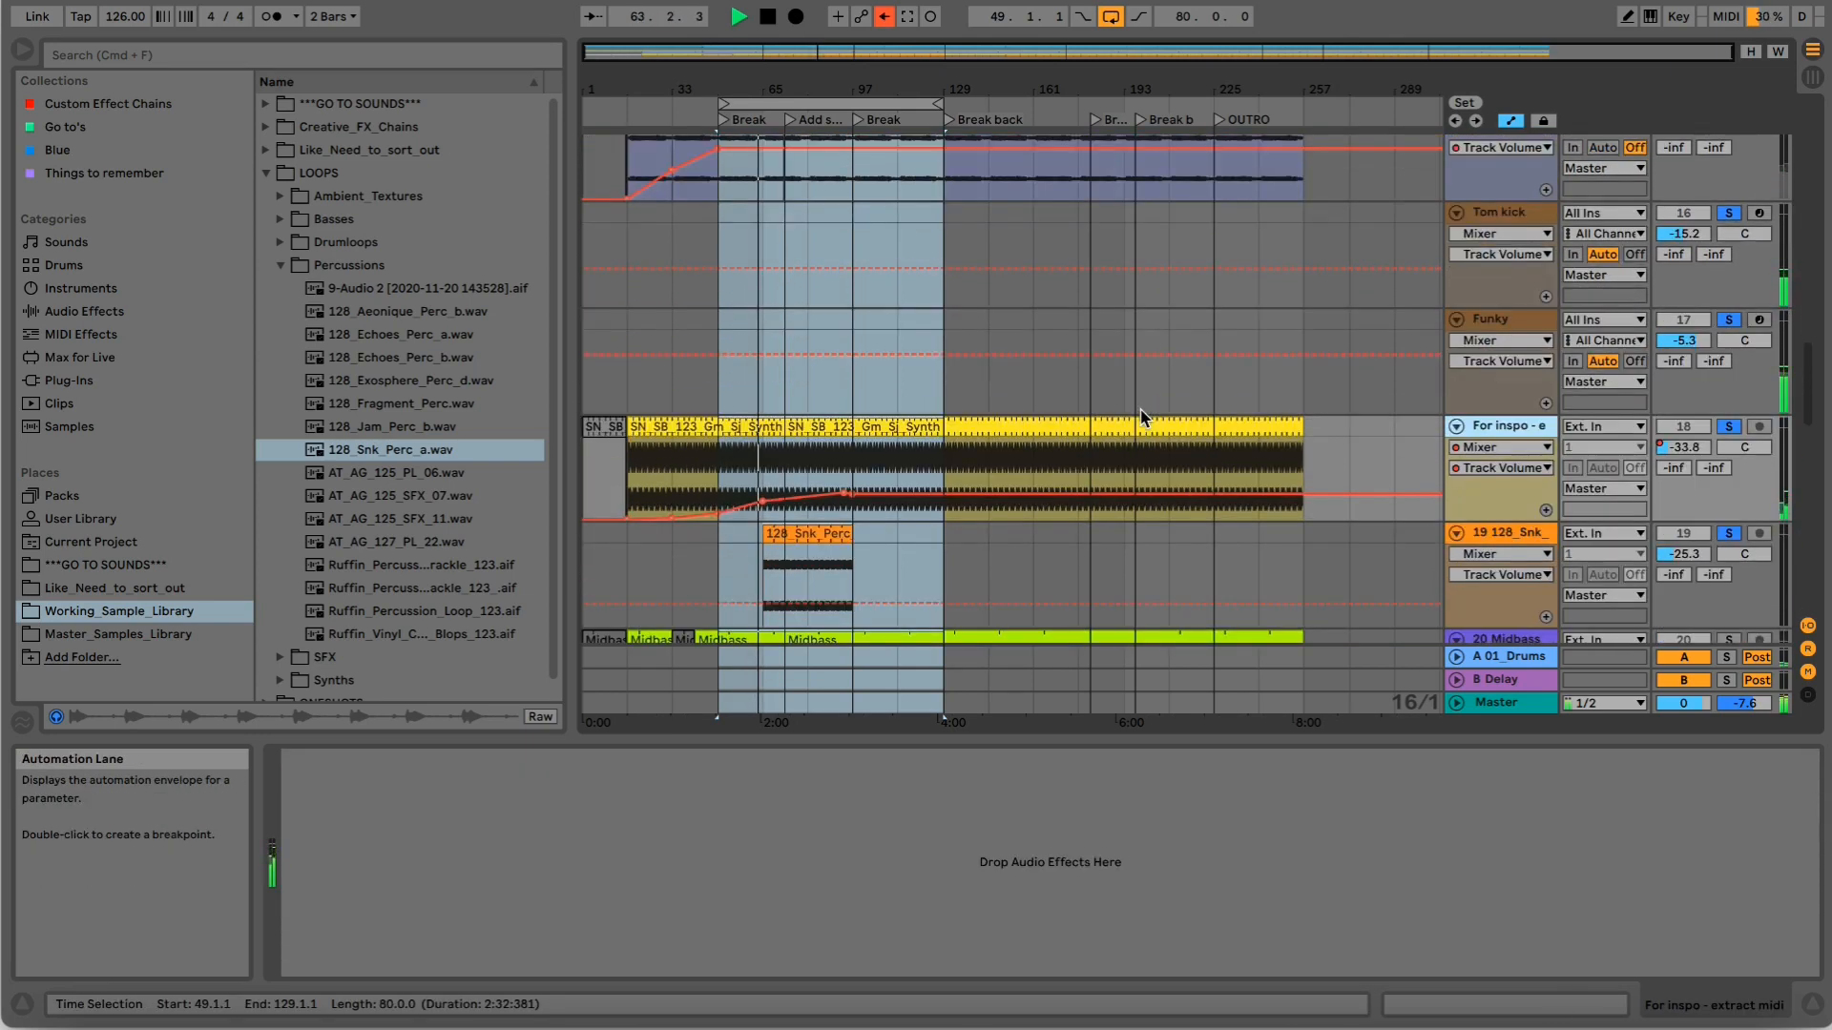
scroll(1142, 417, "up", 1)
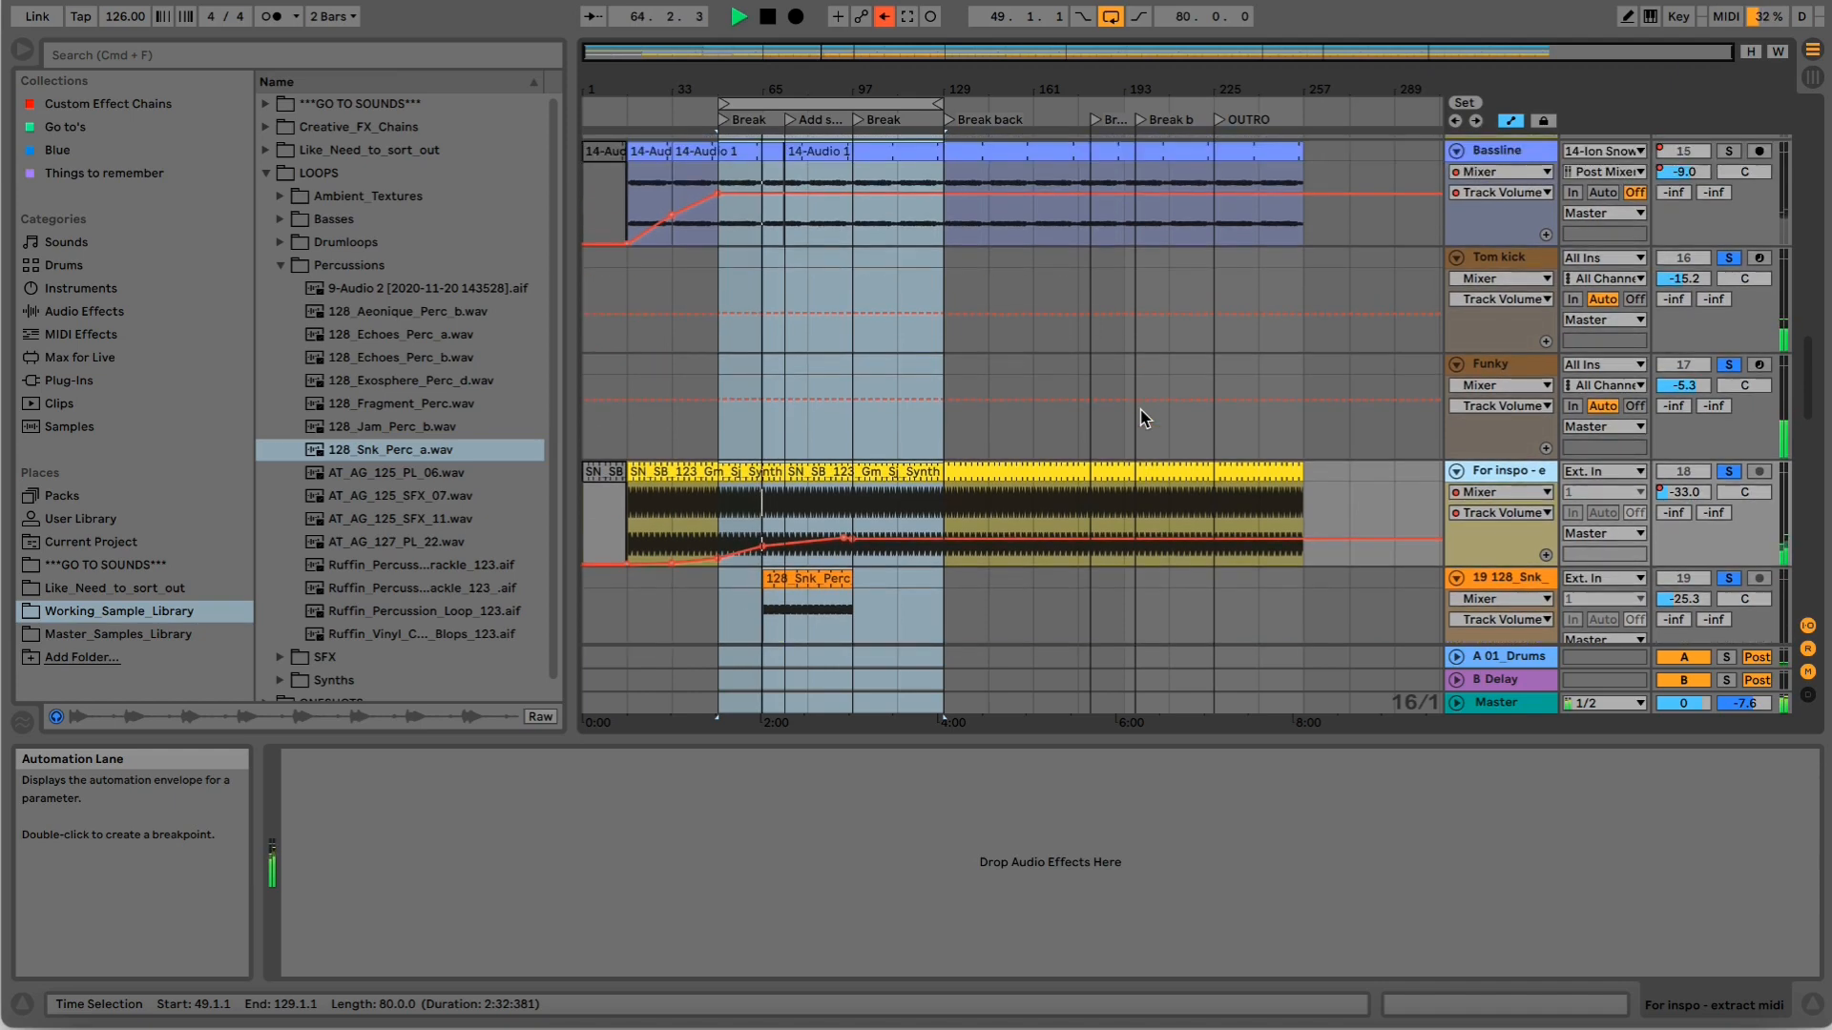
scroll(1144, 418, "up", 1)
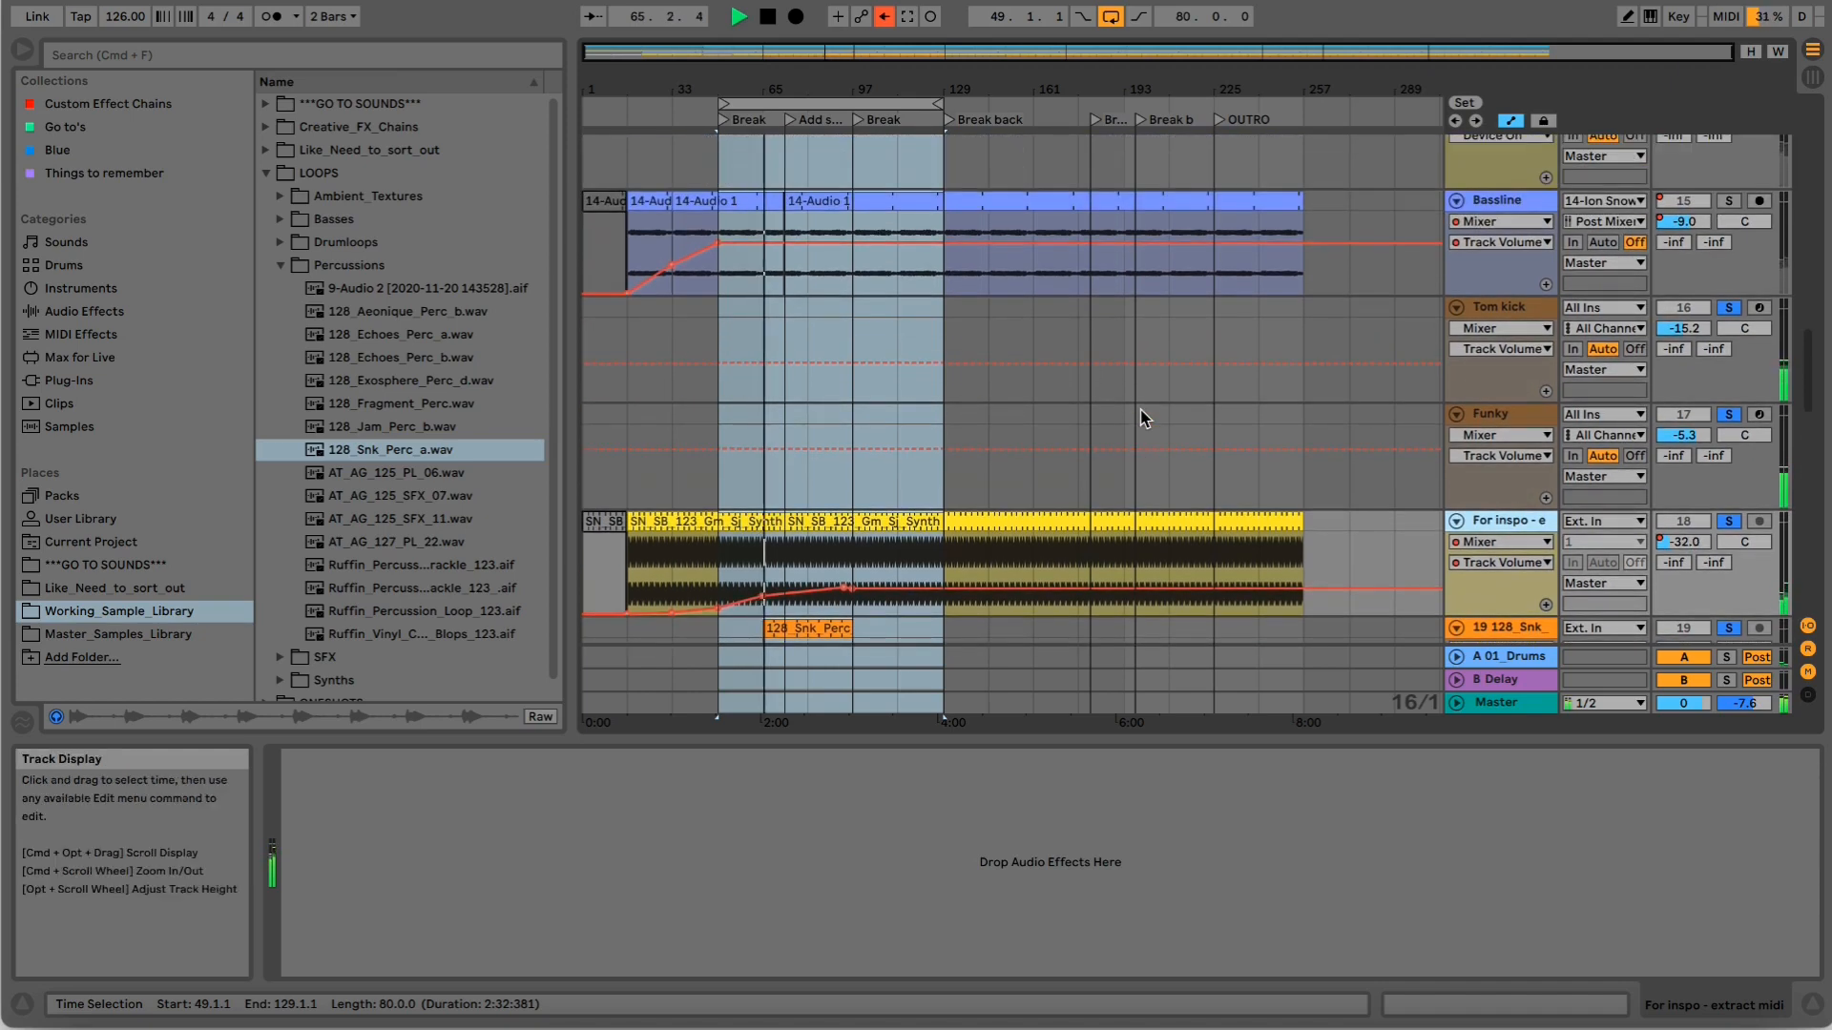
scroll(1143, 417, "down", 1)
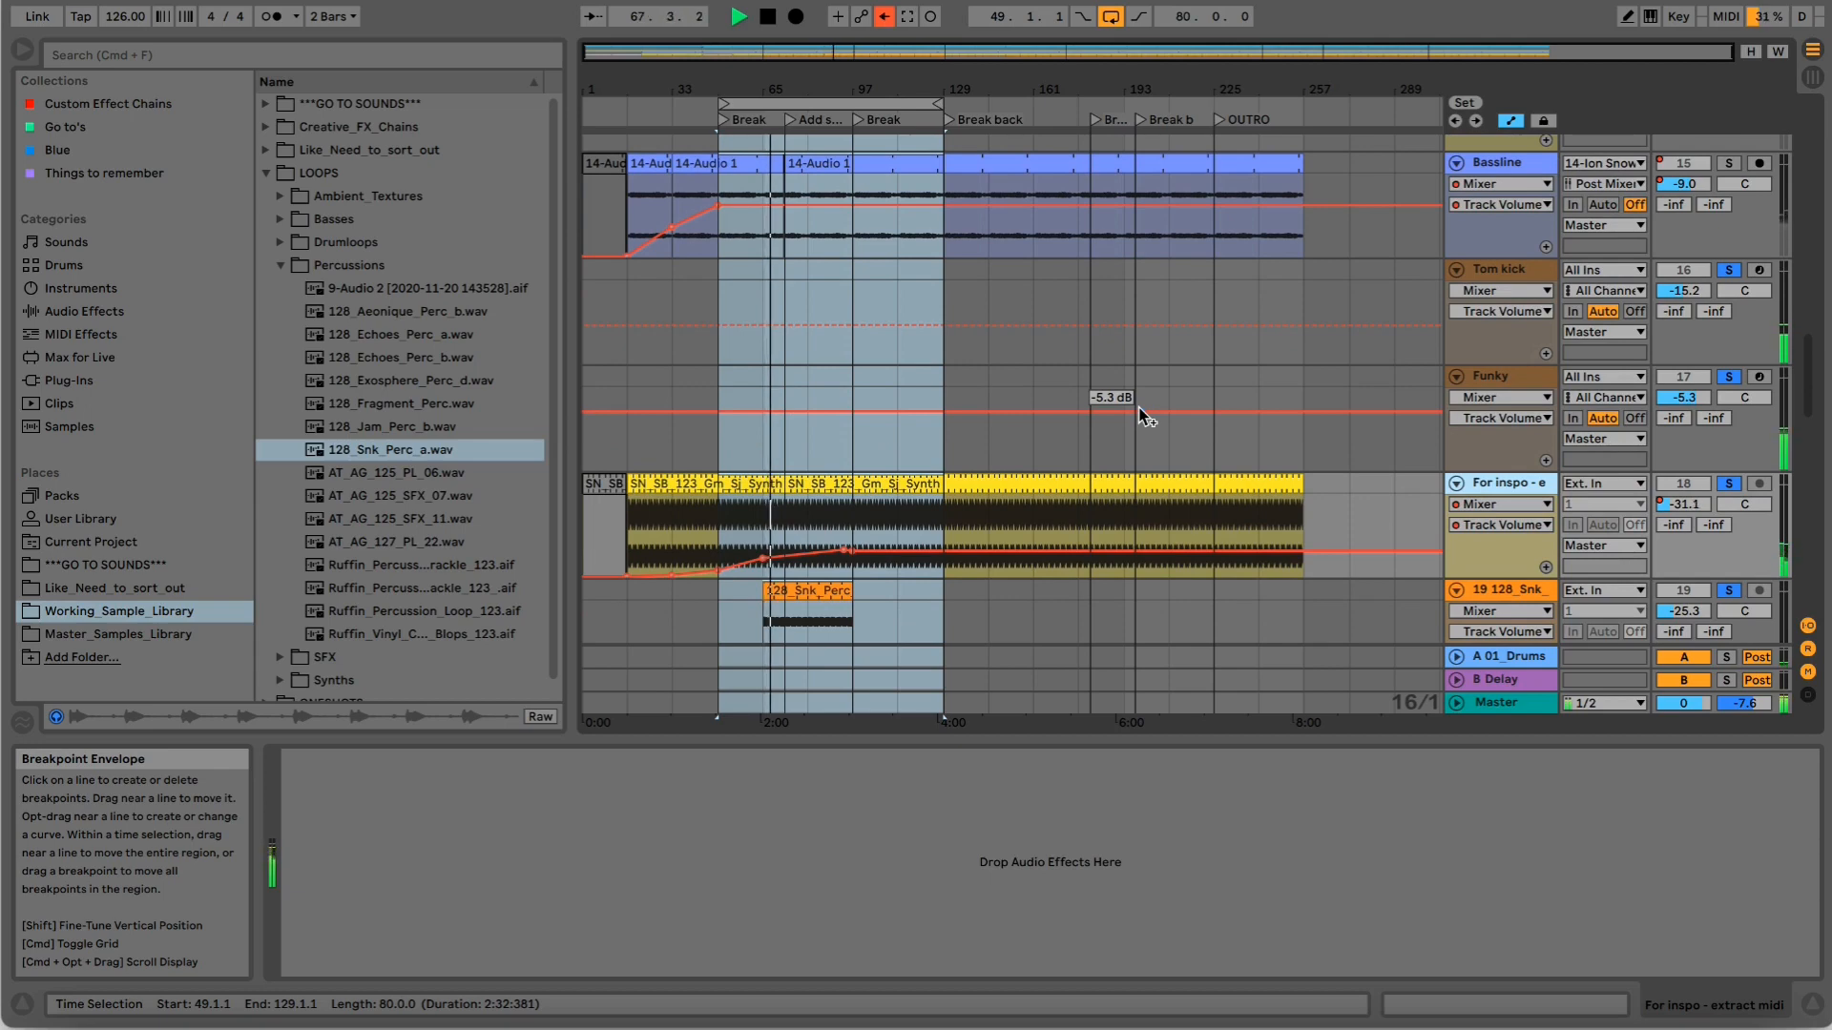
scroll(1142, 416, "down", 1)
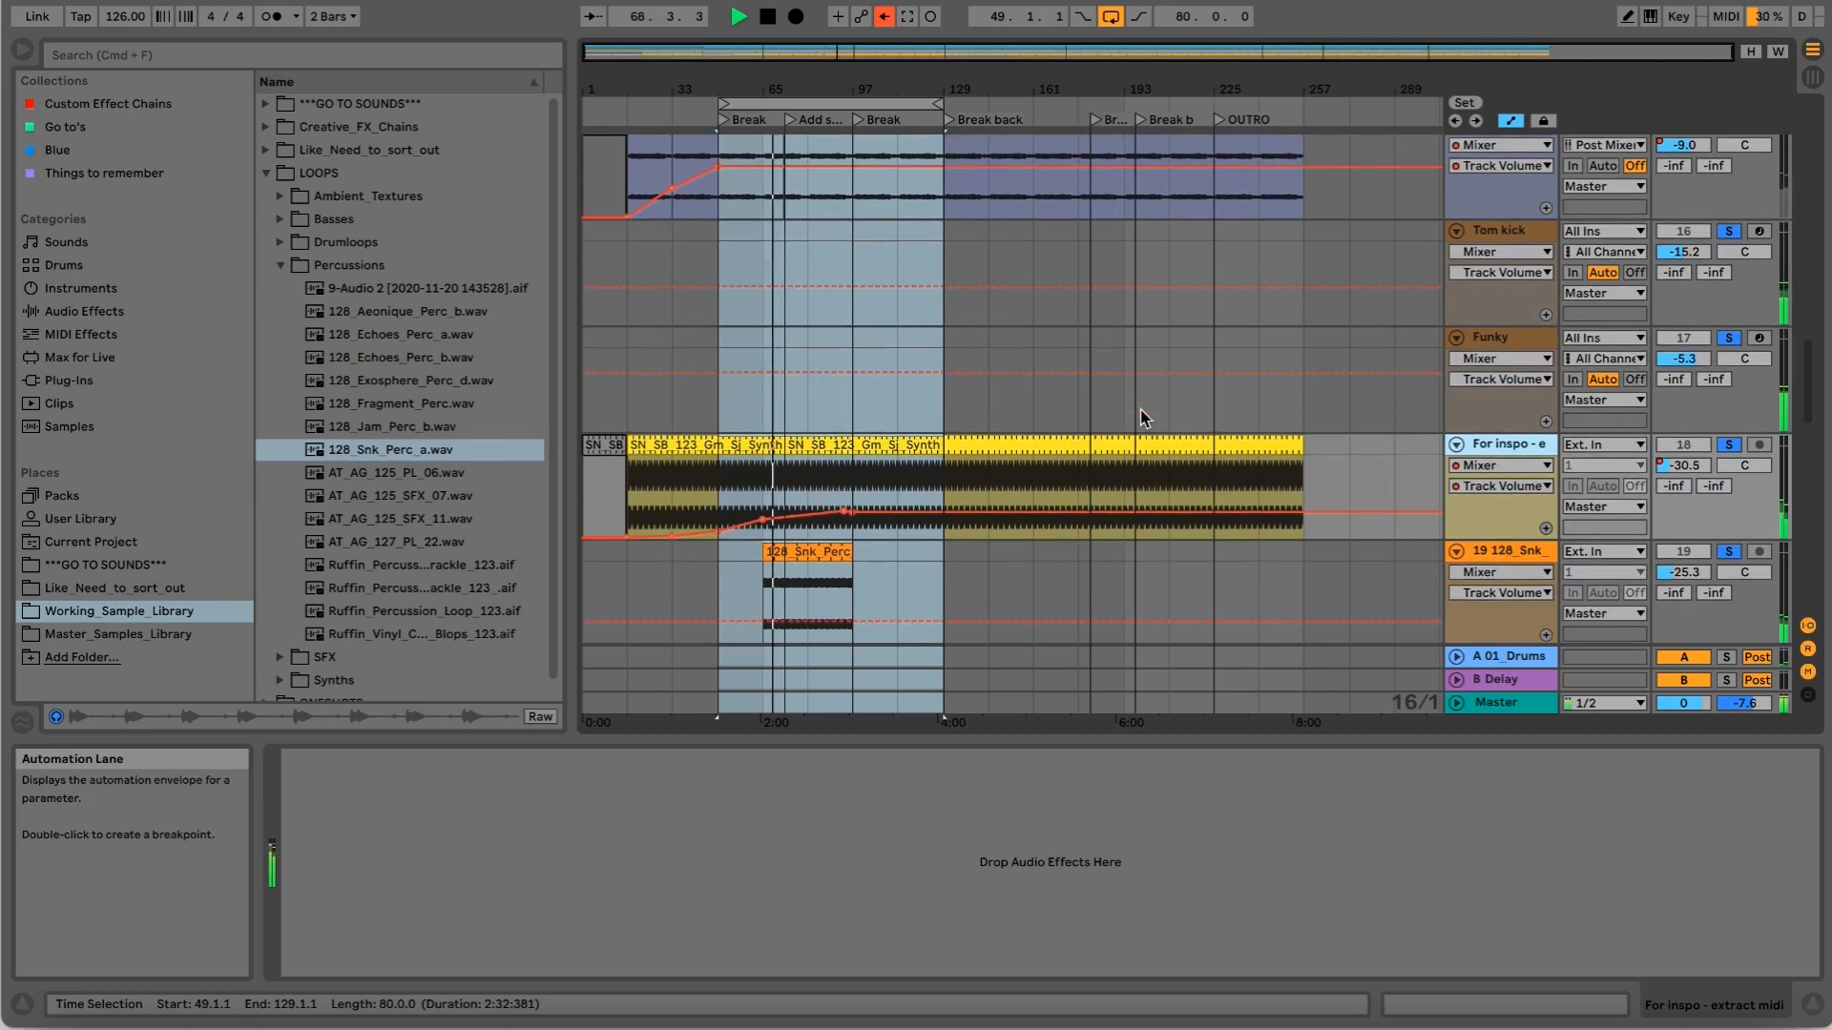
scroll(1143, 417, "up", 1)
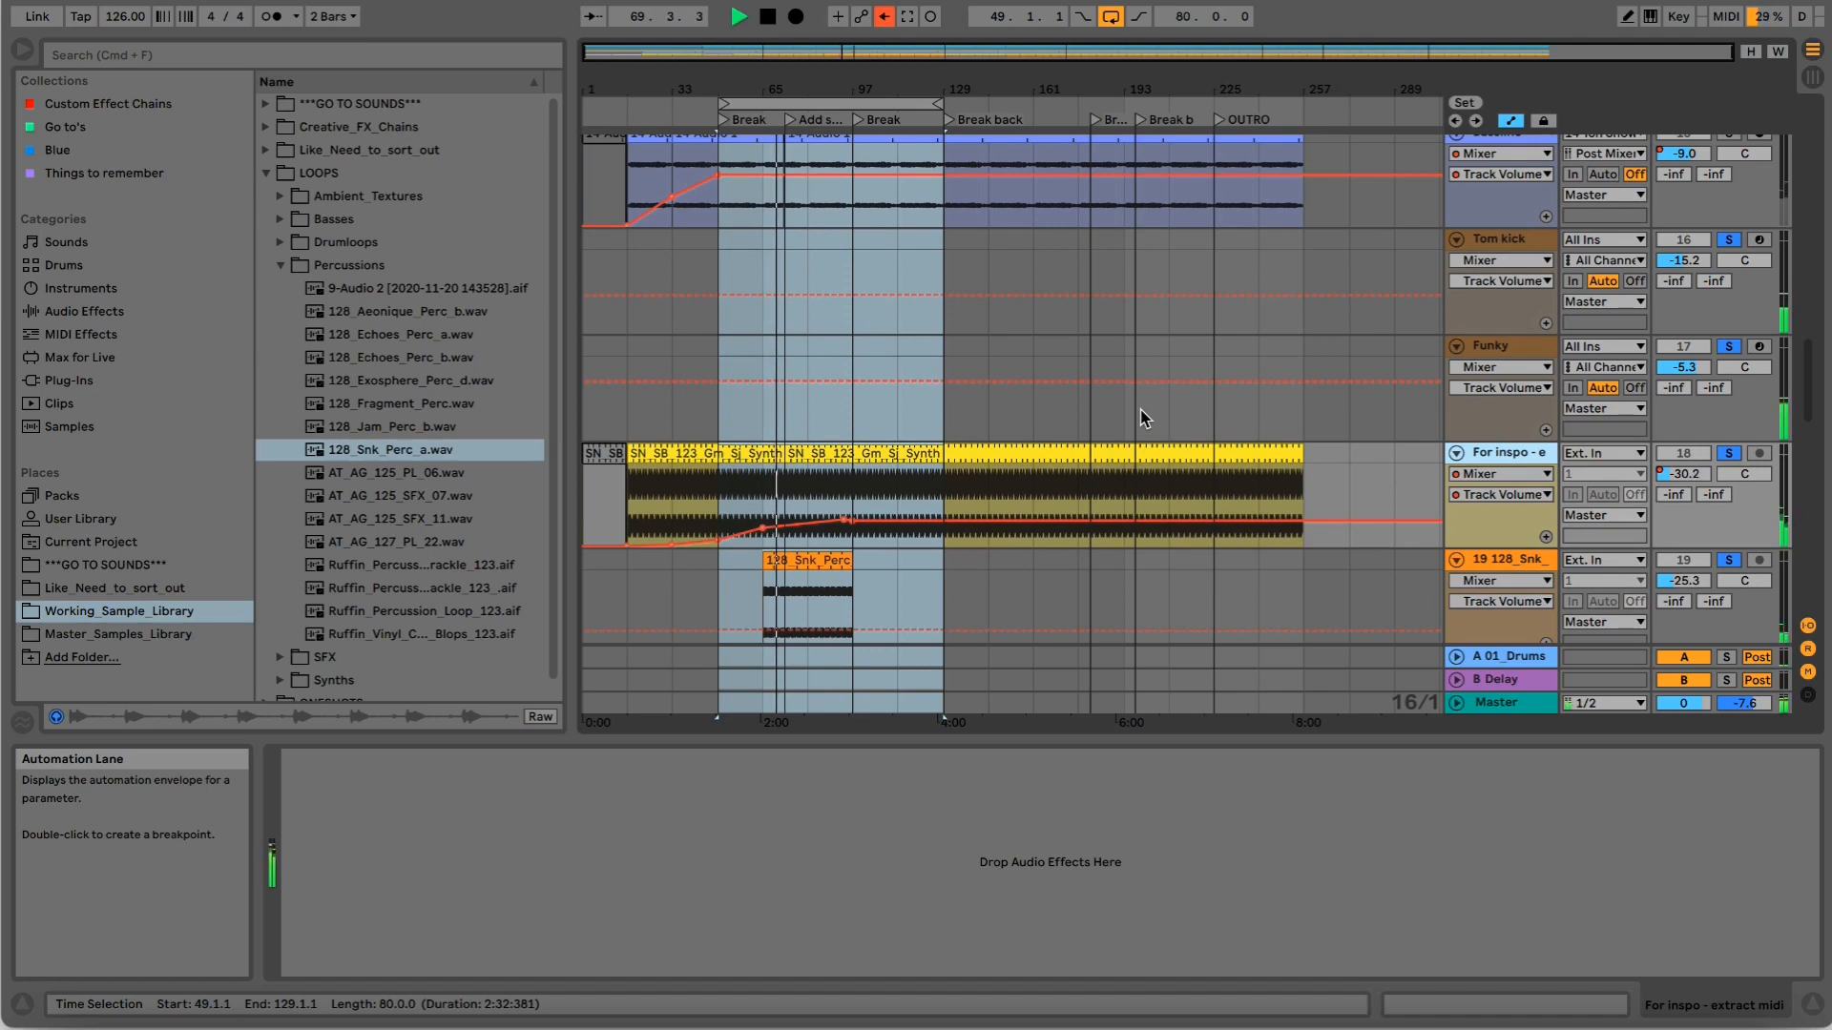
scroll(1142, 417, "up", 1)
Duplicate the Funky track and select the bass chain in the copy's Instrument Rack.
left_click(1486, 358)
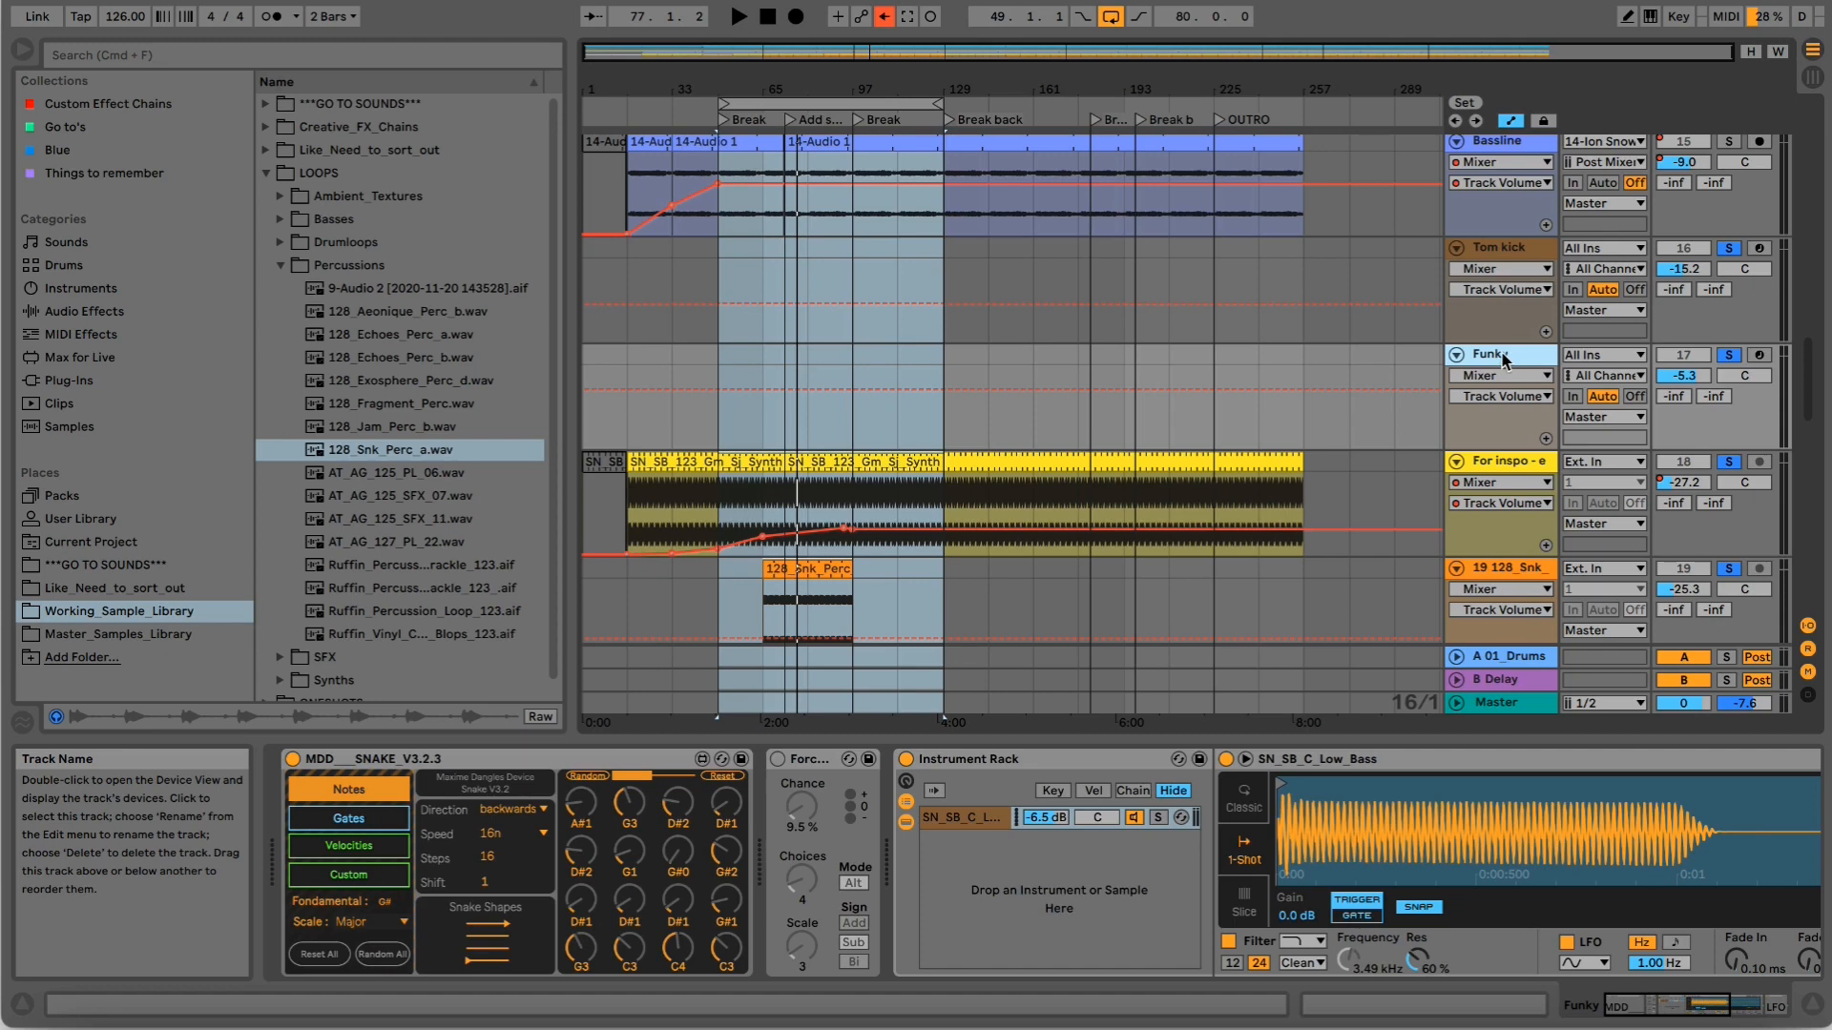
key("super+d")
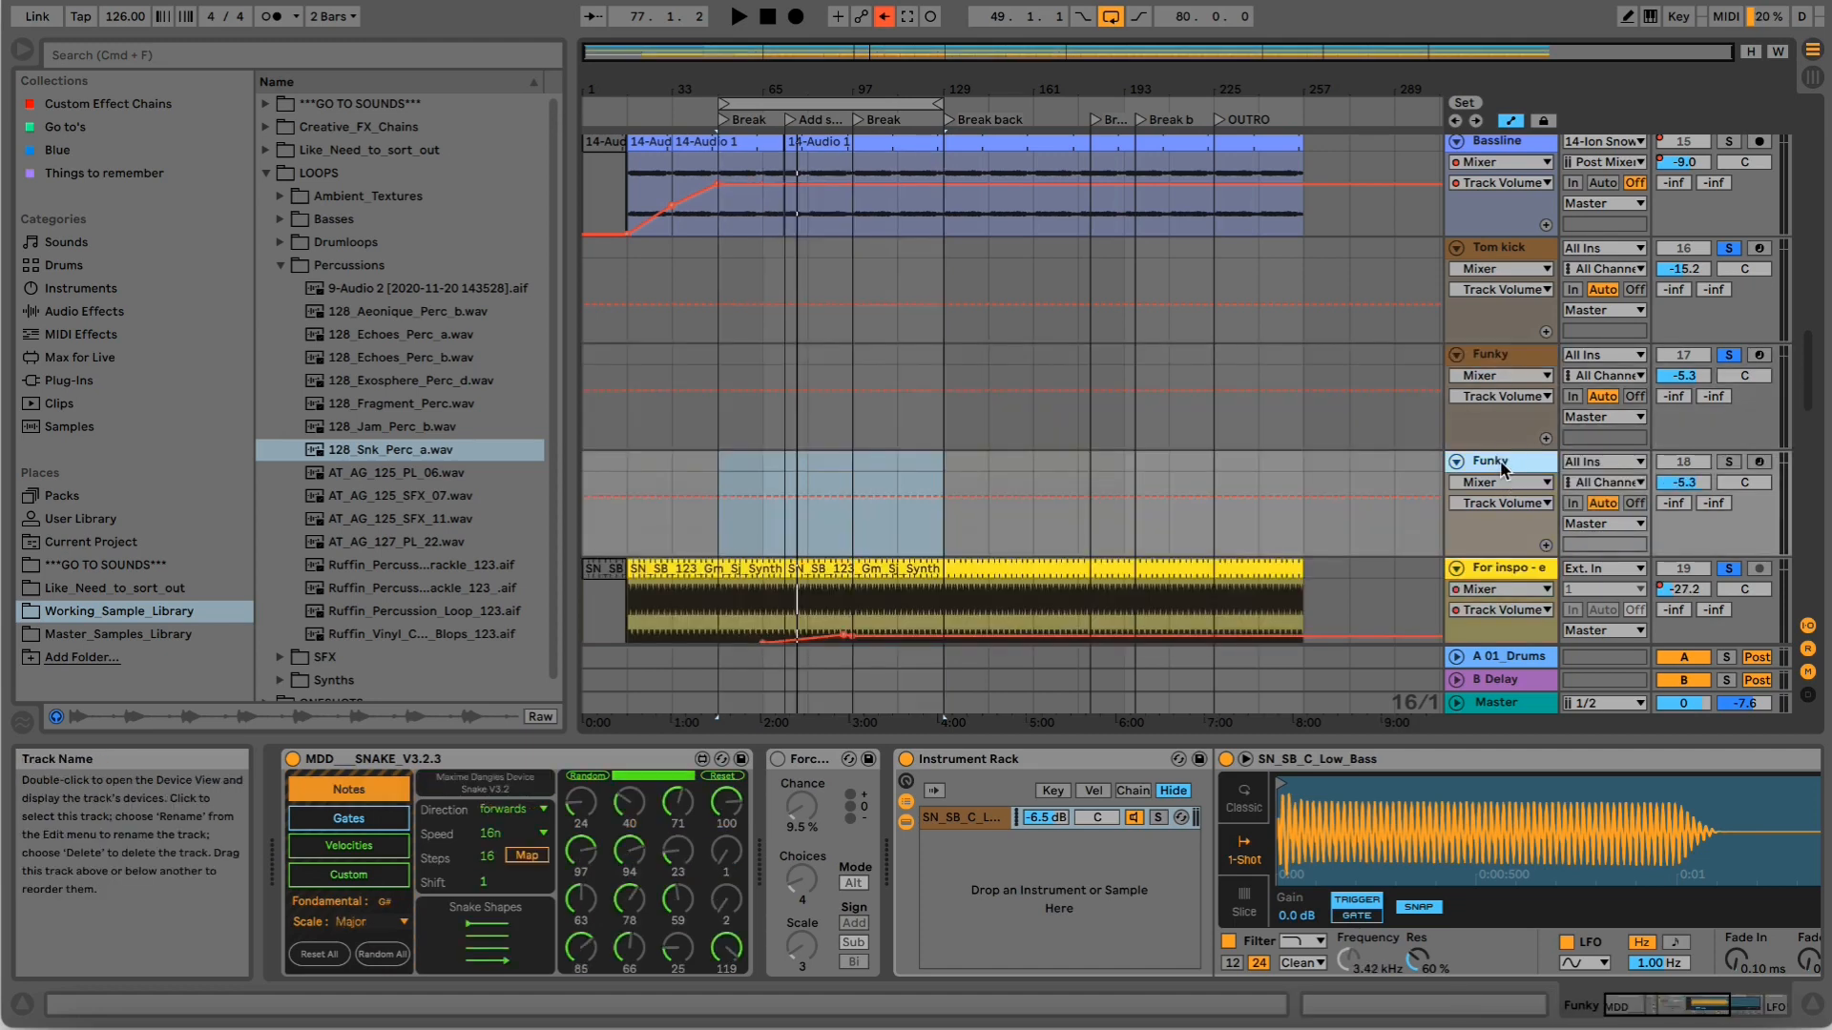
left_click(954, 823)
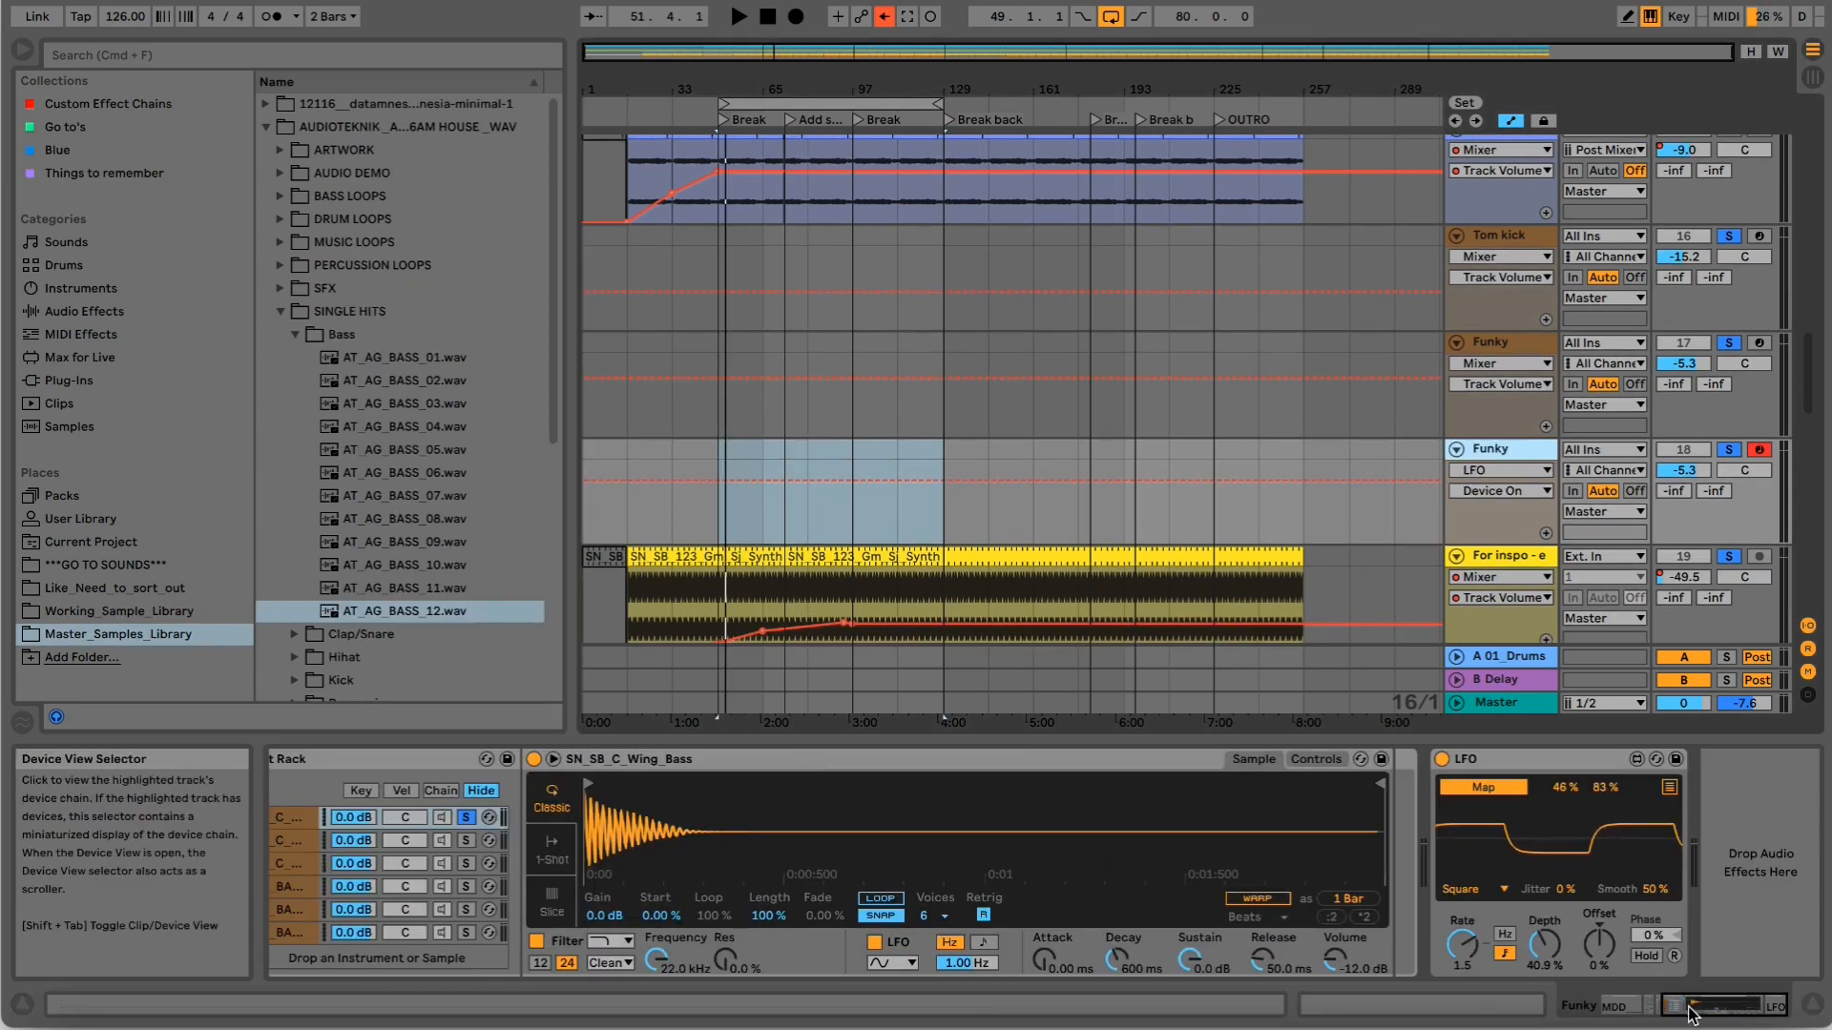
Audition the SN_SB_C_Wing_Bass, SN_SB_C_Bruiser_Bass and SN_SB_C_Chopped_Bass chains one by one in solo.
left_click(1651, 1009)
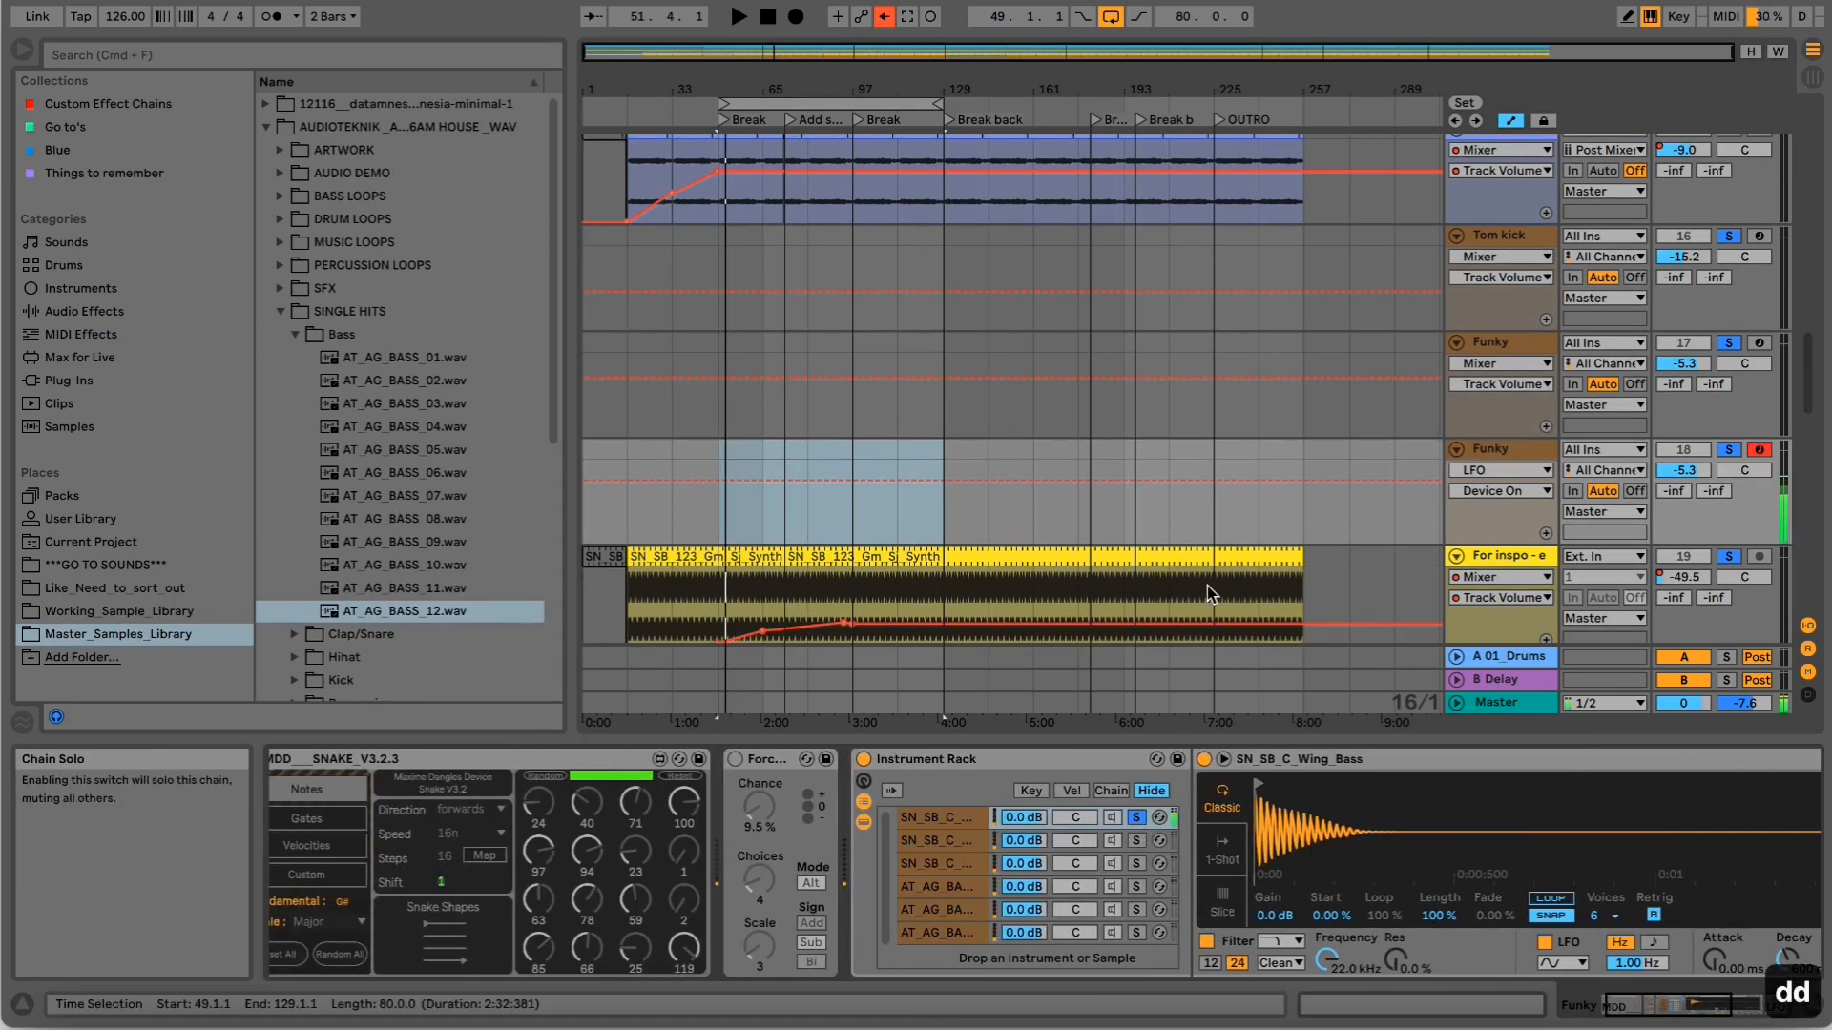
key("d")
left_click(1137, 841)
key("d")
key("d")
key("d")
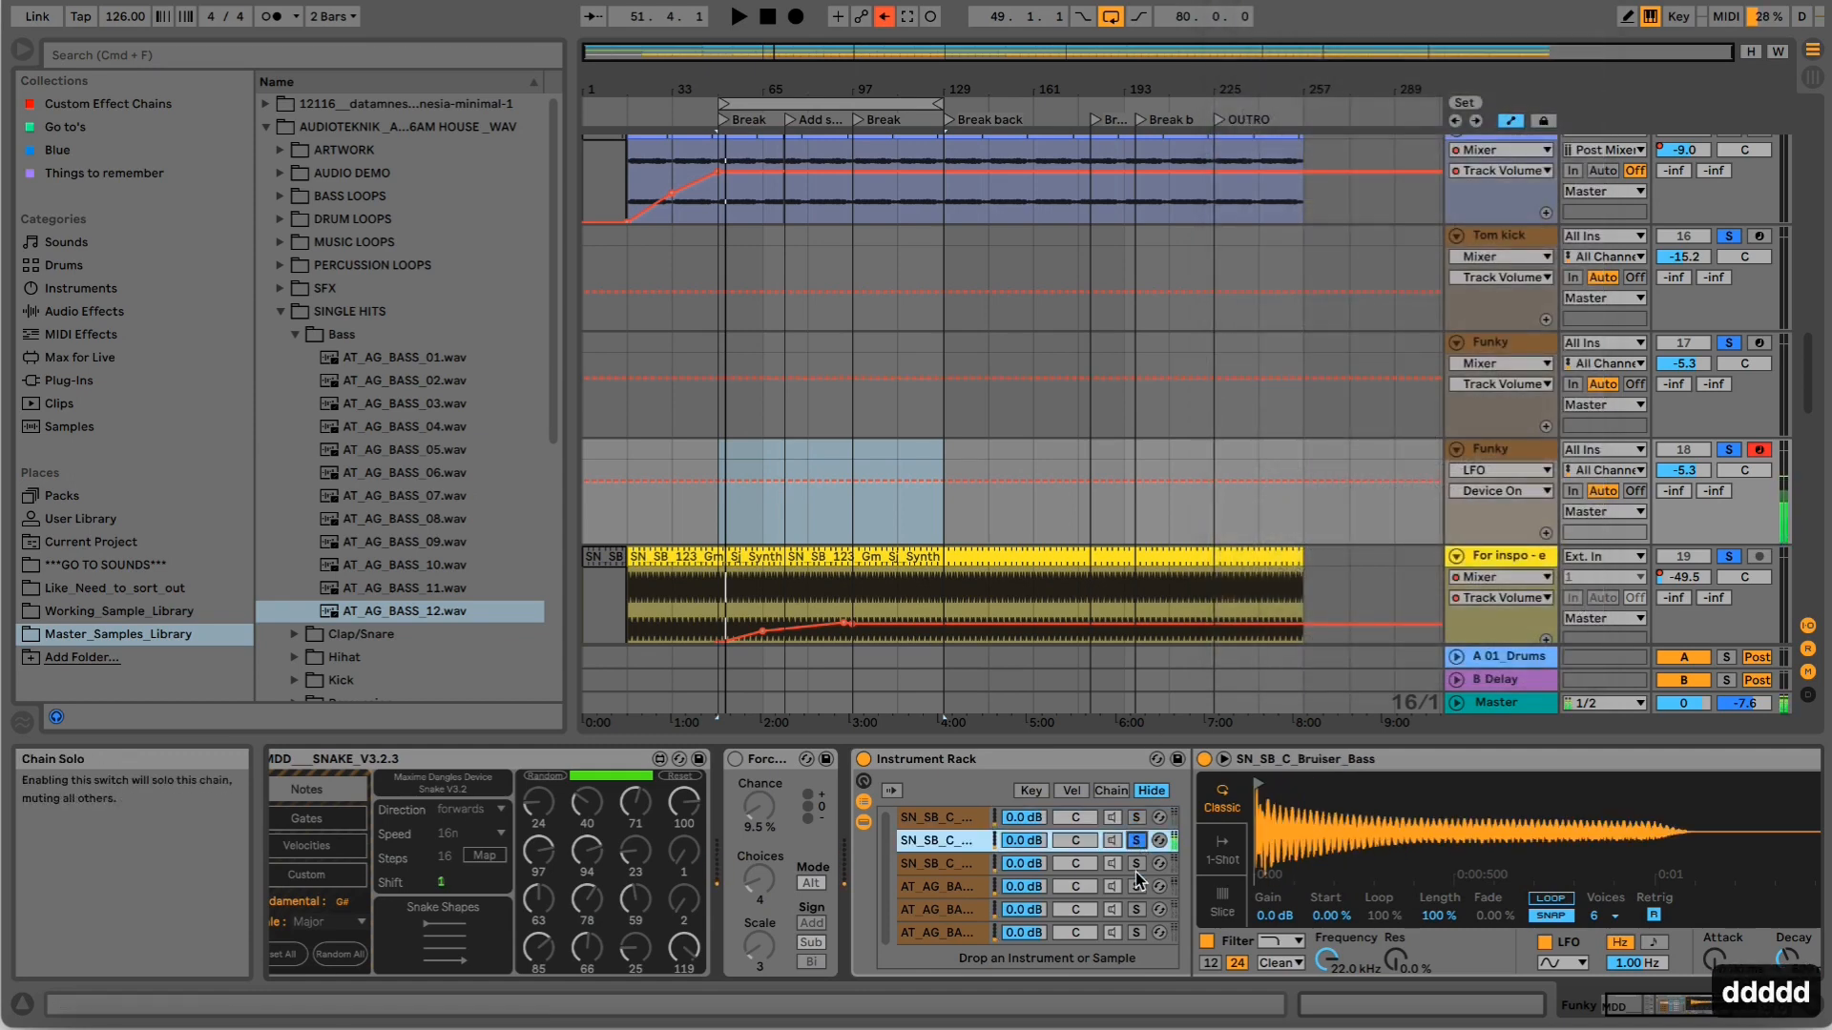
left_click(1136, 864)
key("d")
key("d")
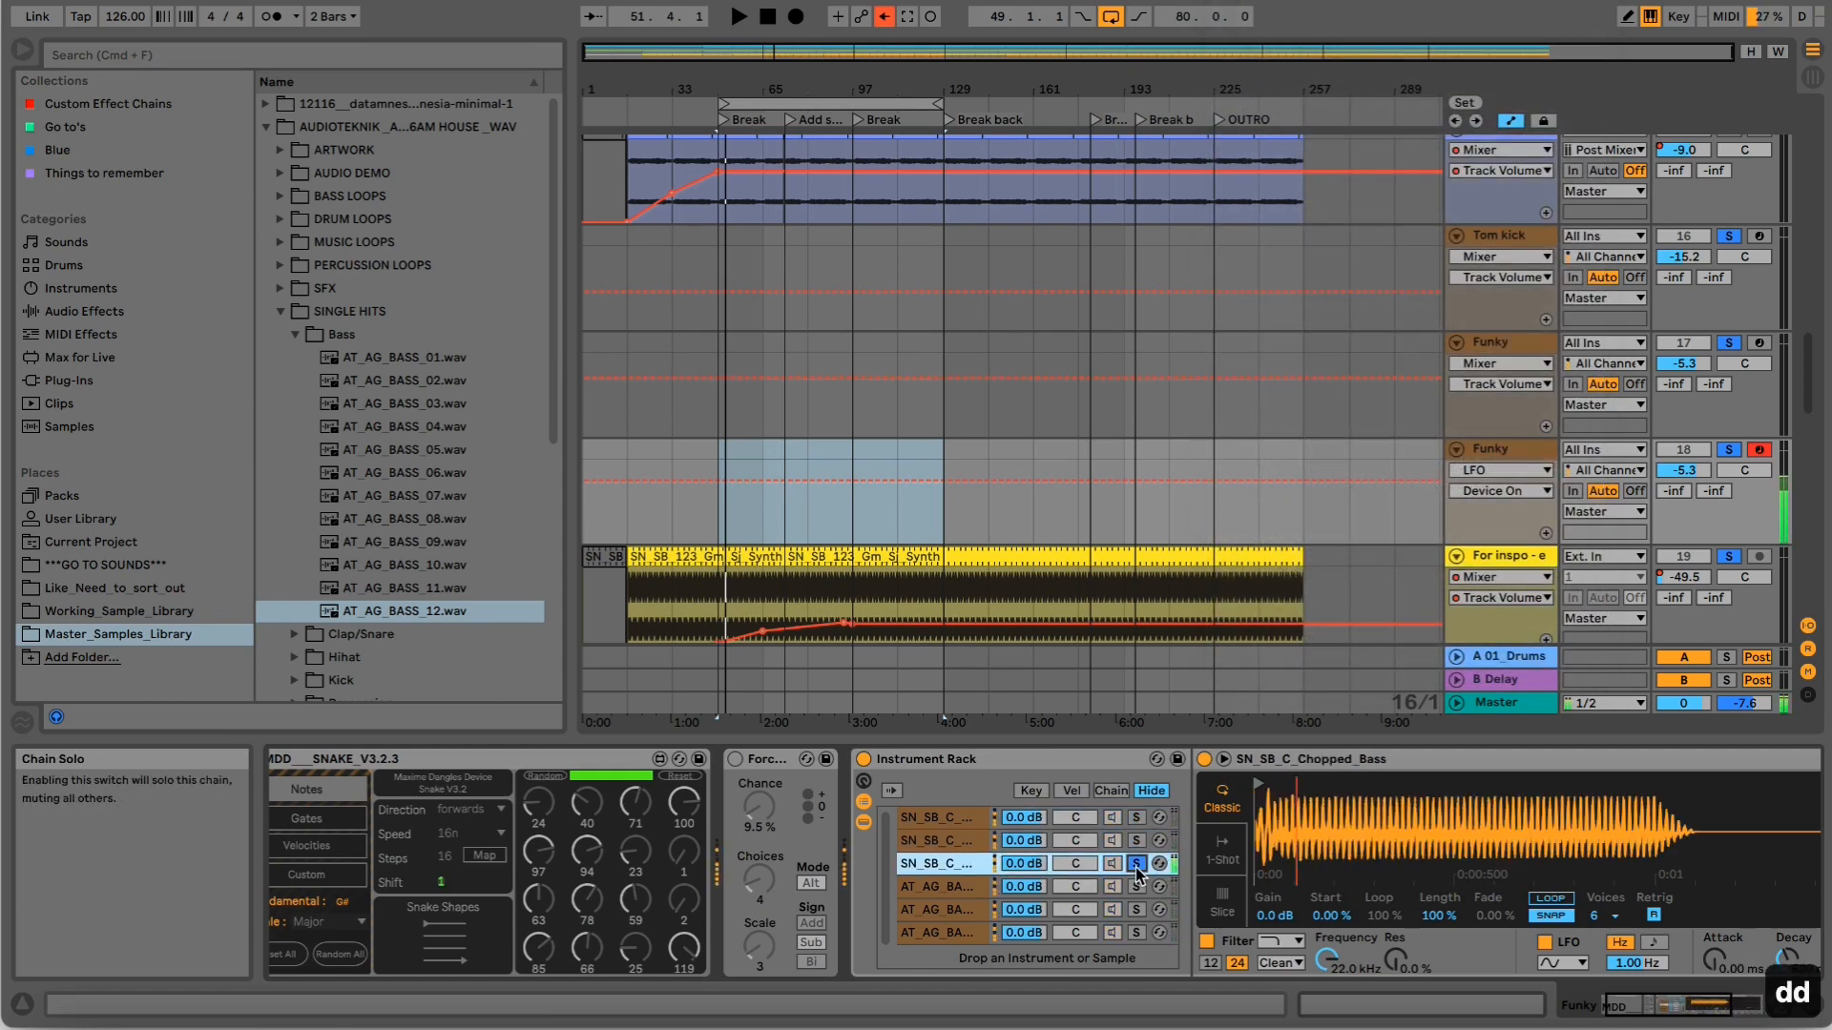
Audition the AT_AG_BASS_03, AT_AG_BASS_08 and AT_AG_BASS_12 chains one by one in solo.
left_click(1137, 887)
key("d")
left_click(1137, 909)
key("d")
key("d")
left_click(1136, 932)
key("d")
key("d")
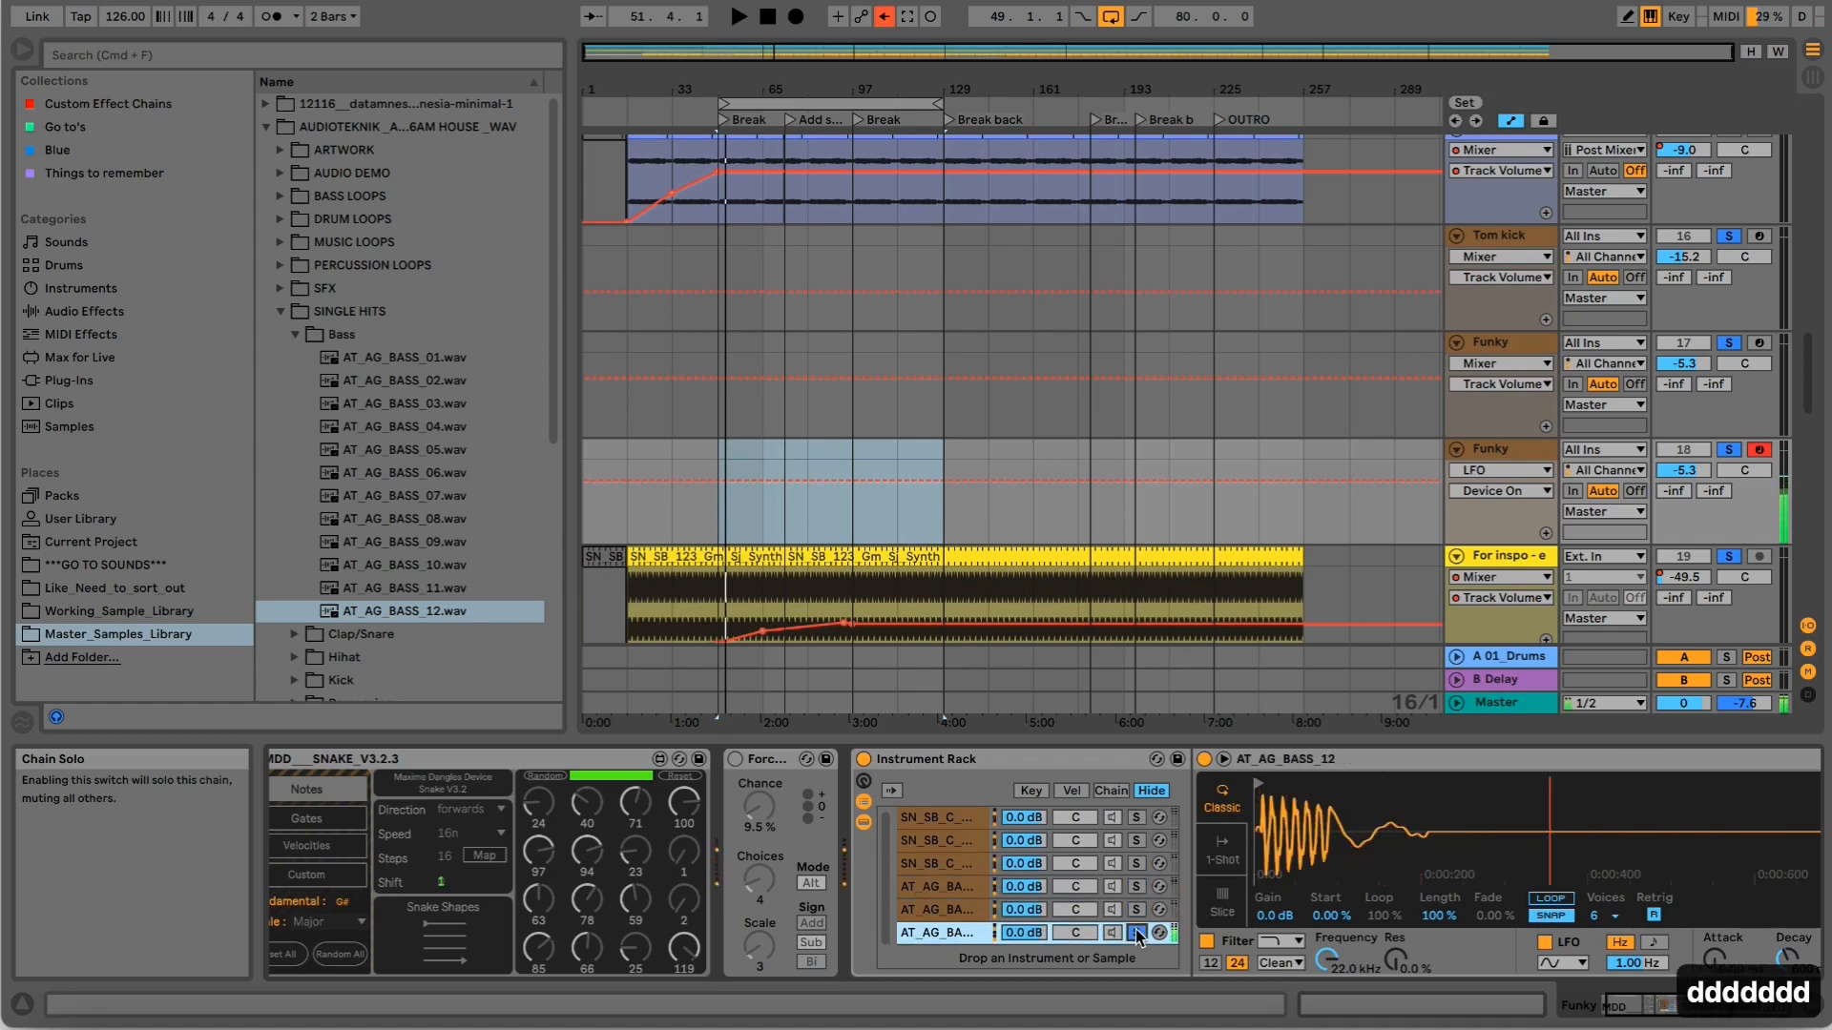
Audition the soloed chains again in reverse order, from AT_AG_BASS_08 back up to SN_SB_C_Wing_Bass.
left_click(1136, 909)
key("d")
key("d")
key("d")
left_click(1136, 886)
key("d")
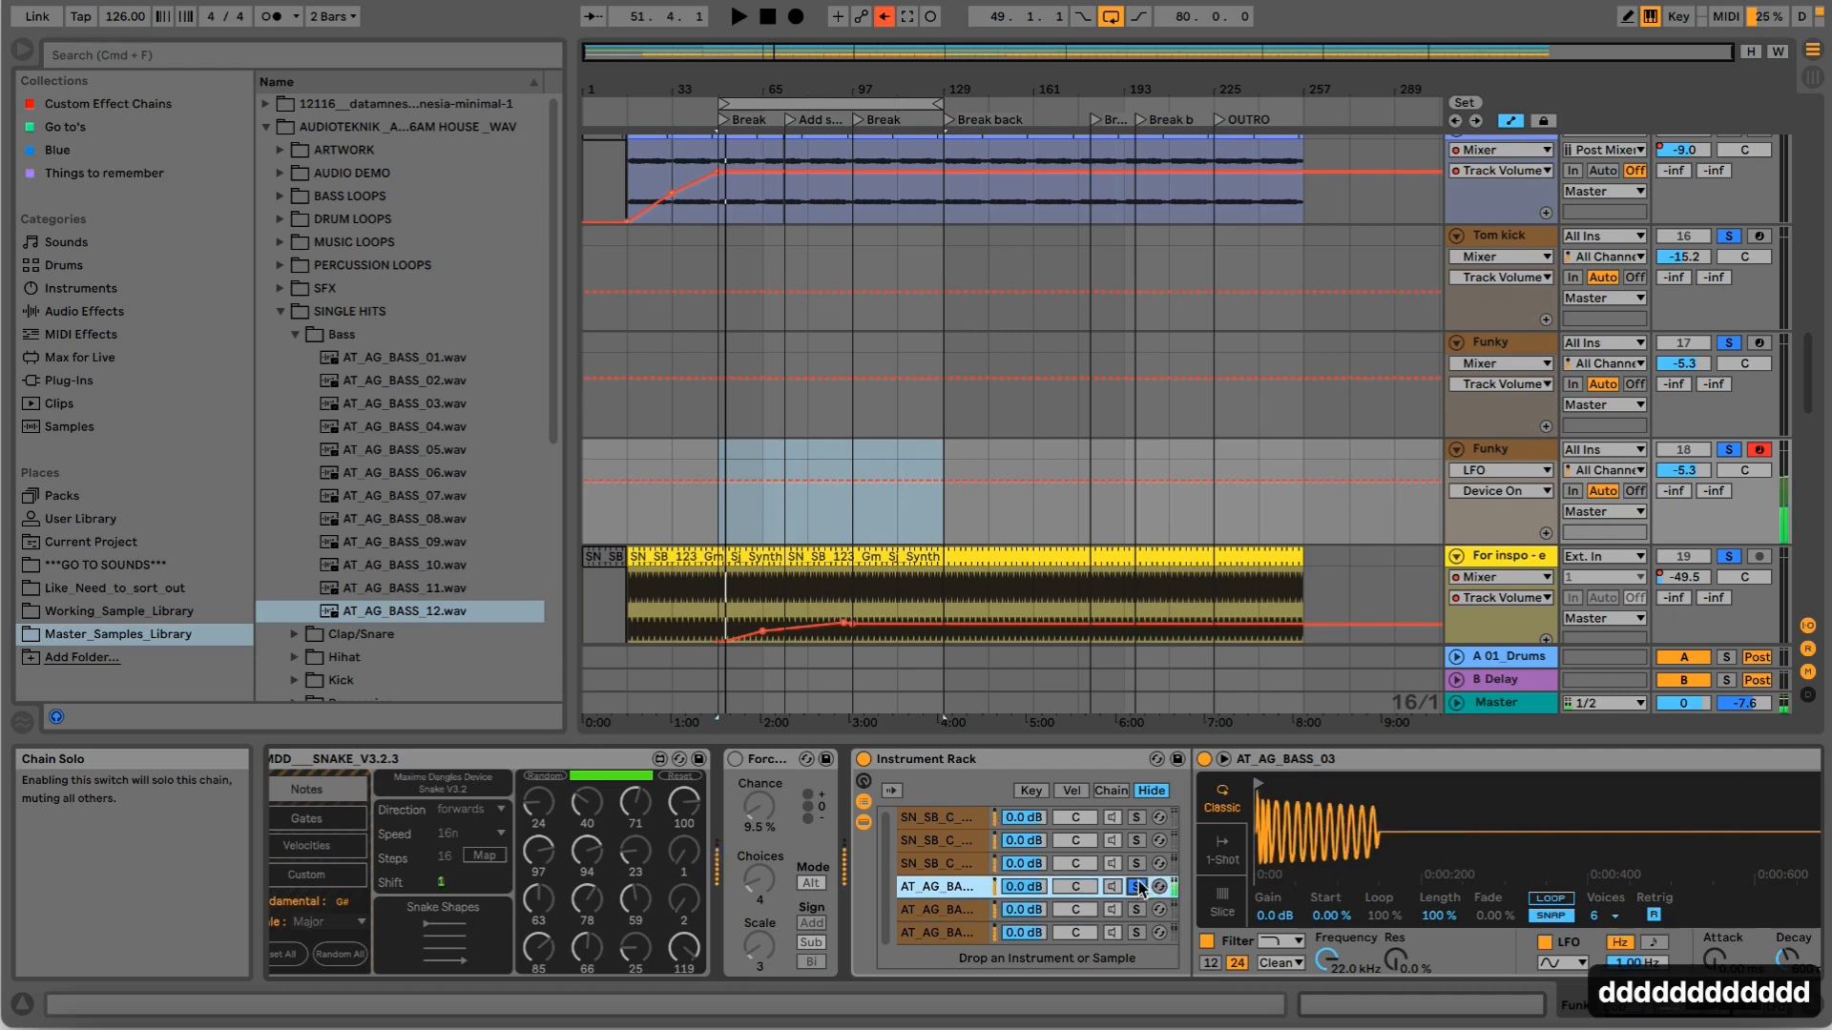
left_click(1136, 863)
key("d")
left_click(1137, 841)
key("d")
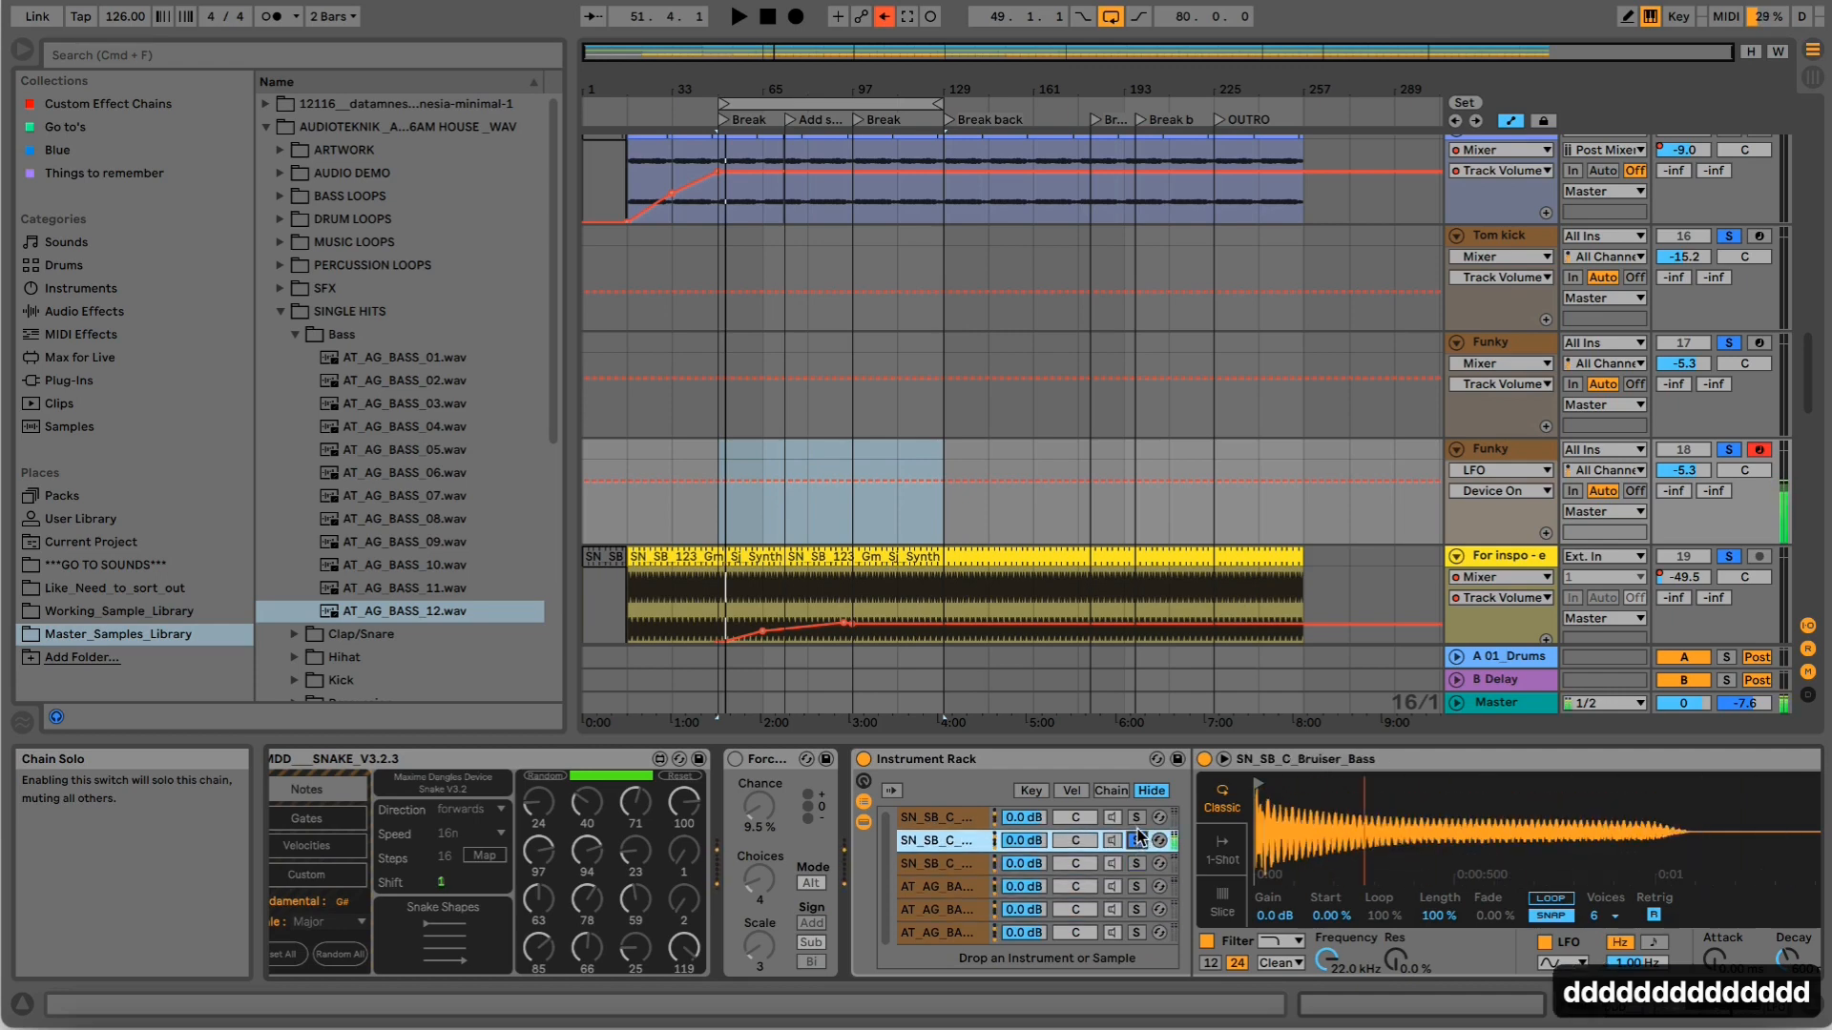
left_click(1136, 817)
key("d")
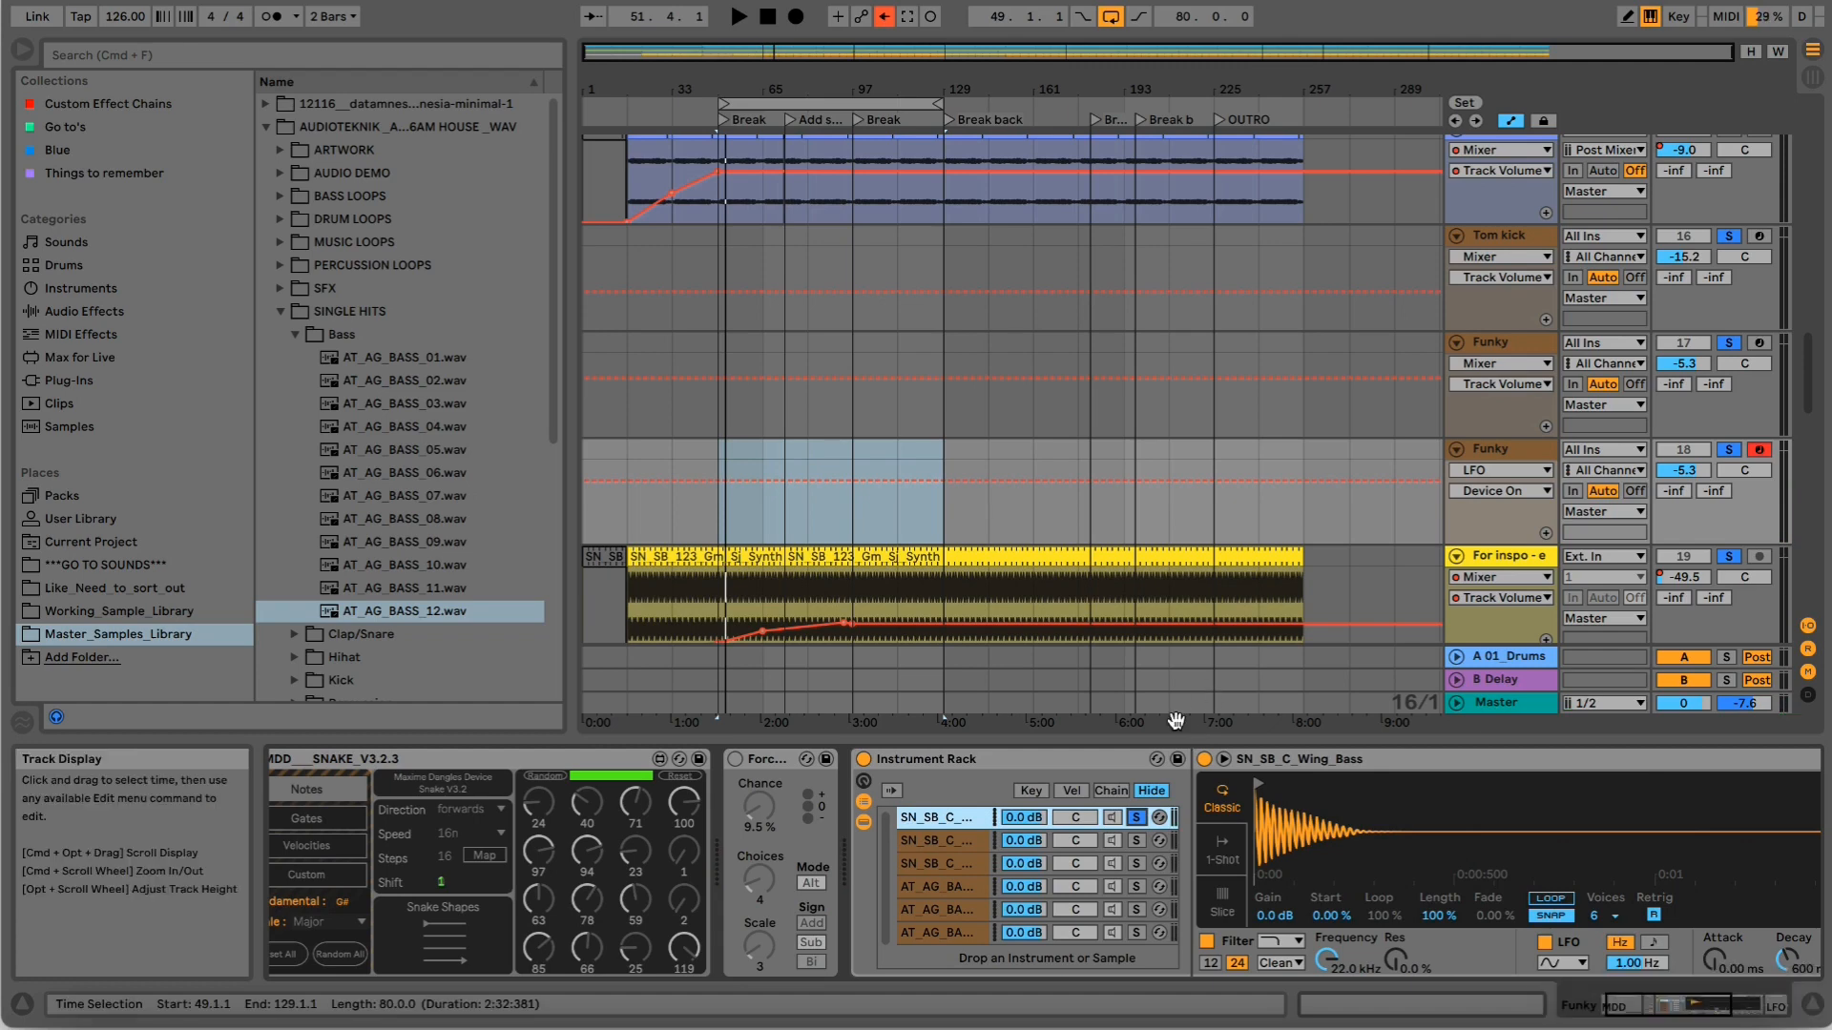
Show the Instrument Rack's chain select zones and extend all six chains' zones across the full 0 to 127 range.
left_click(930, 935, "shift")
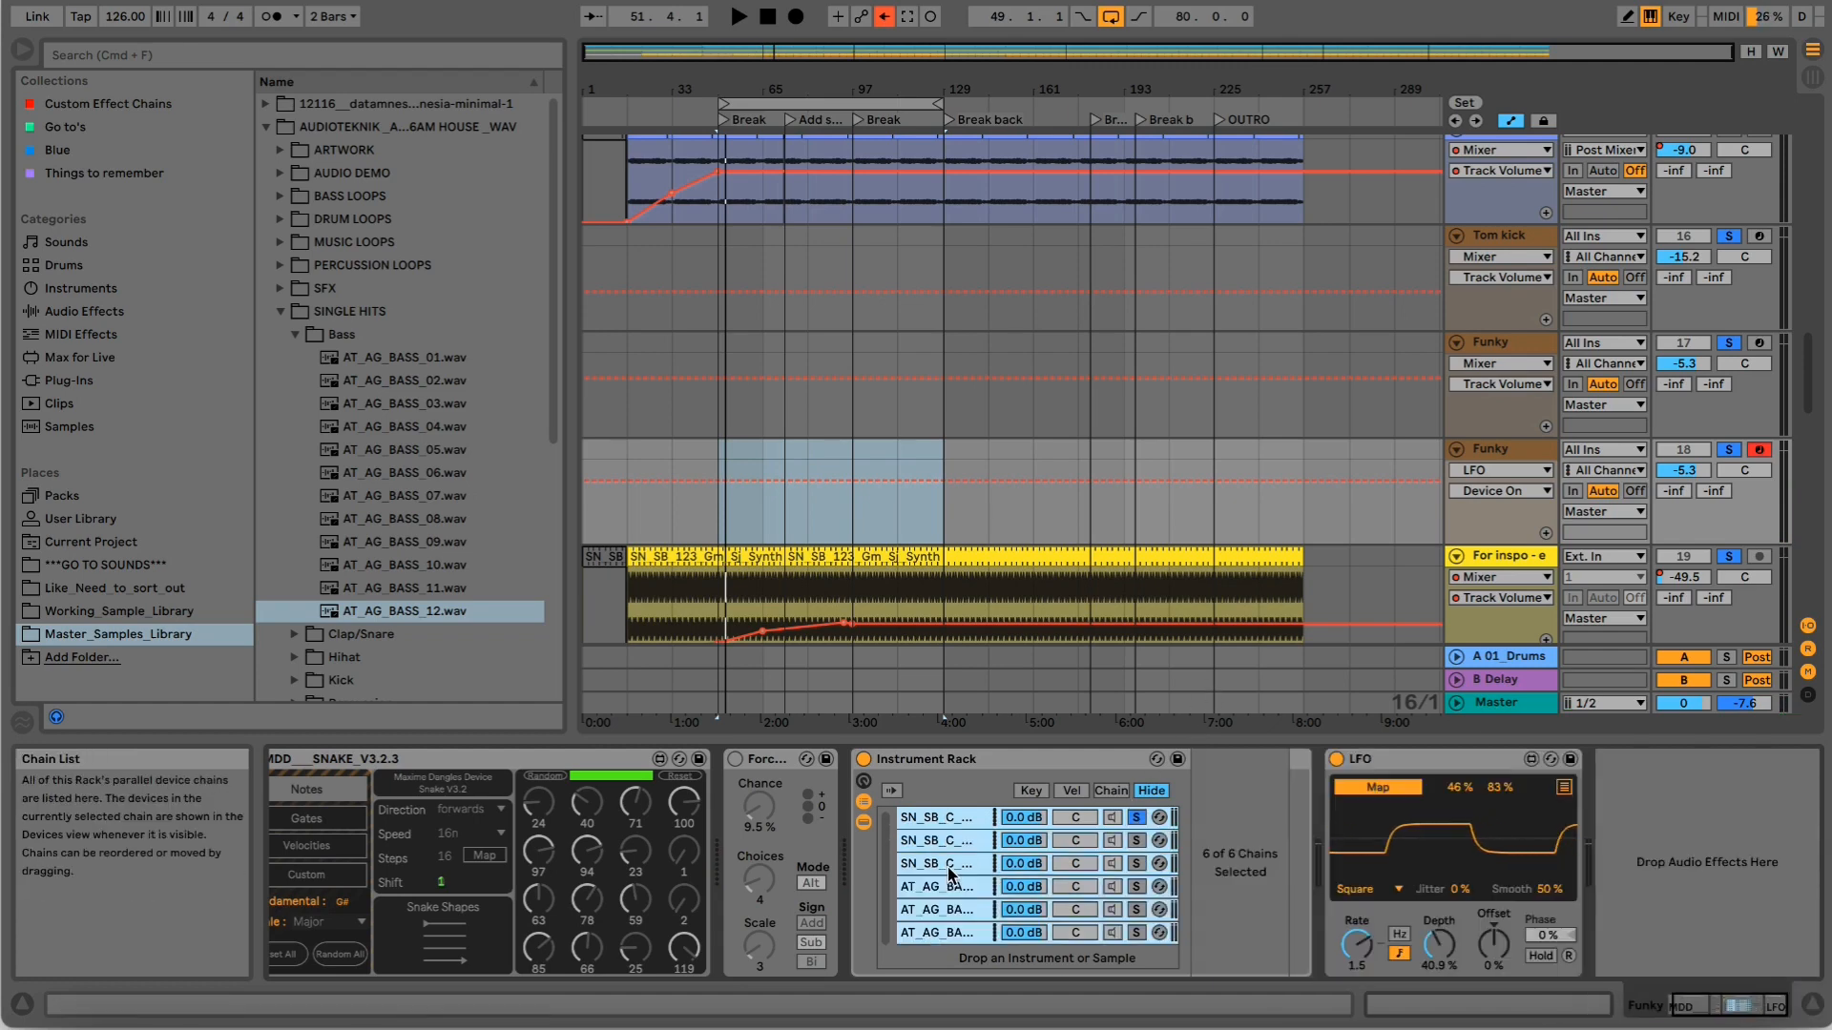
left_click(1113, 791)
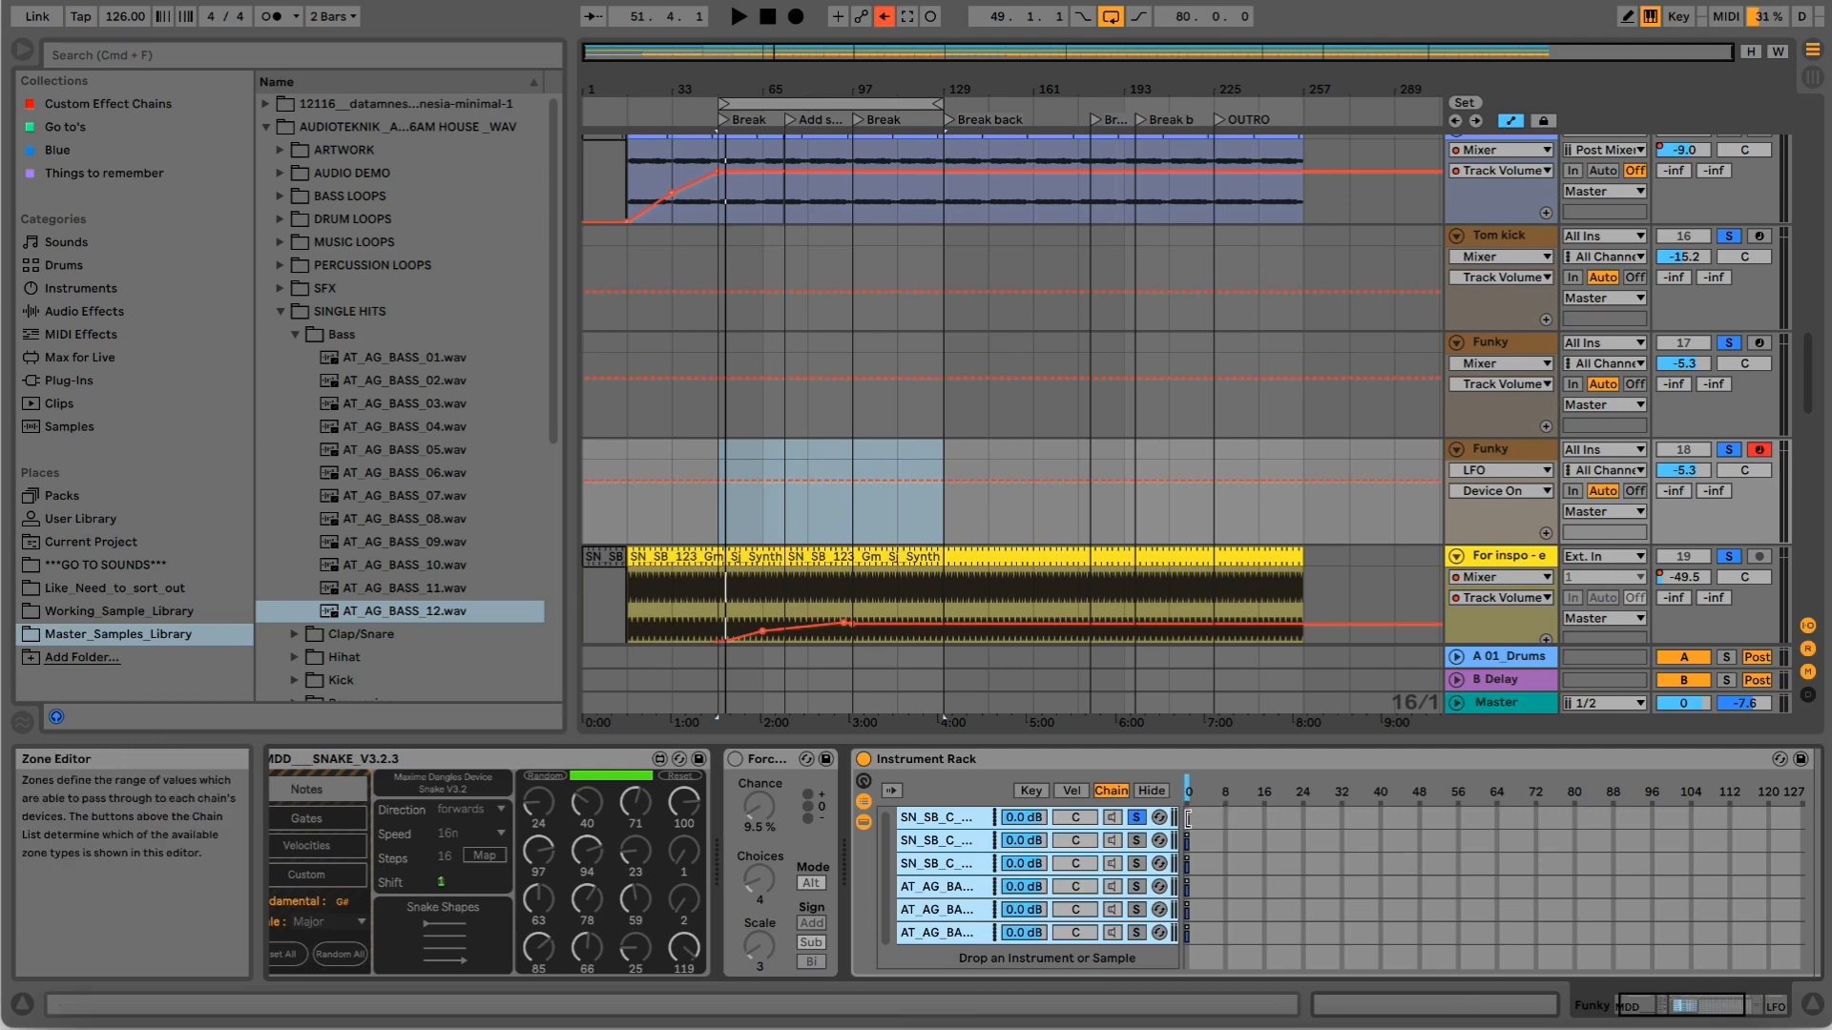
left_click_drag(1188, 818, 1827, 879)
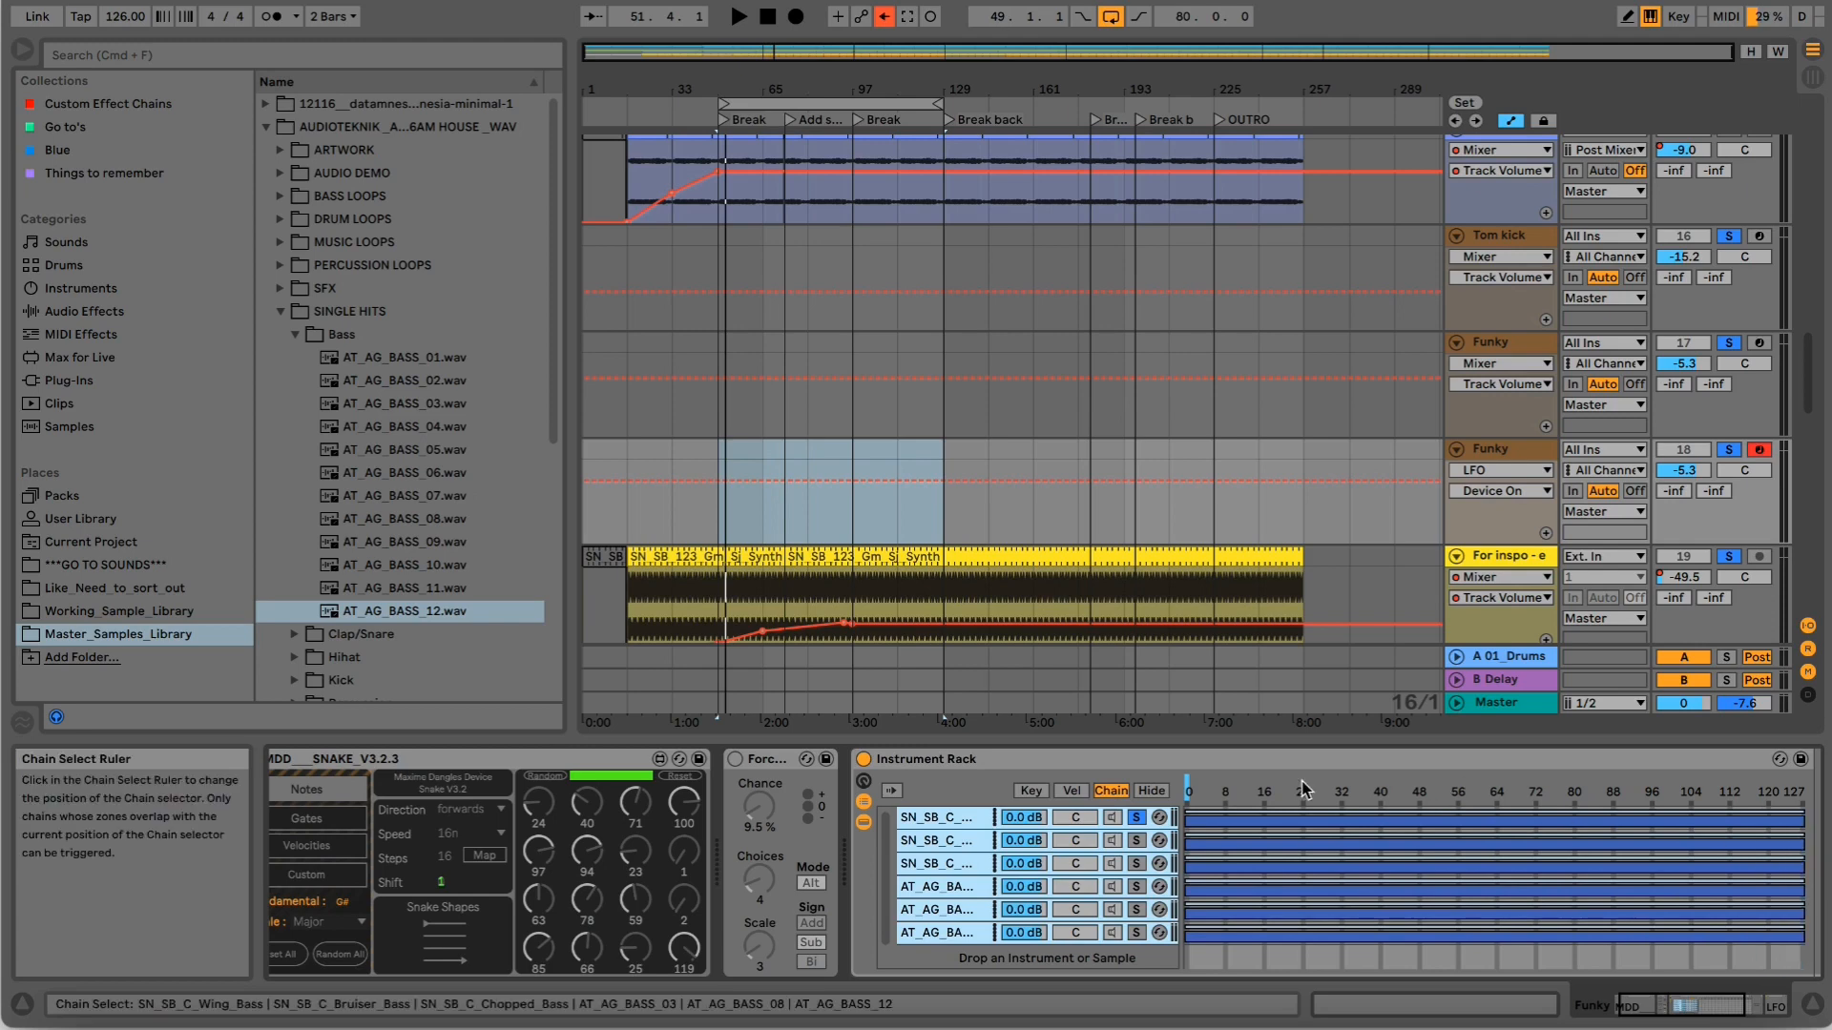
left_click(1210, 788)
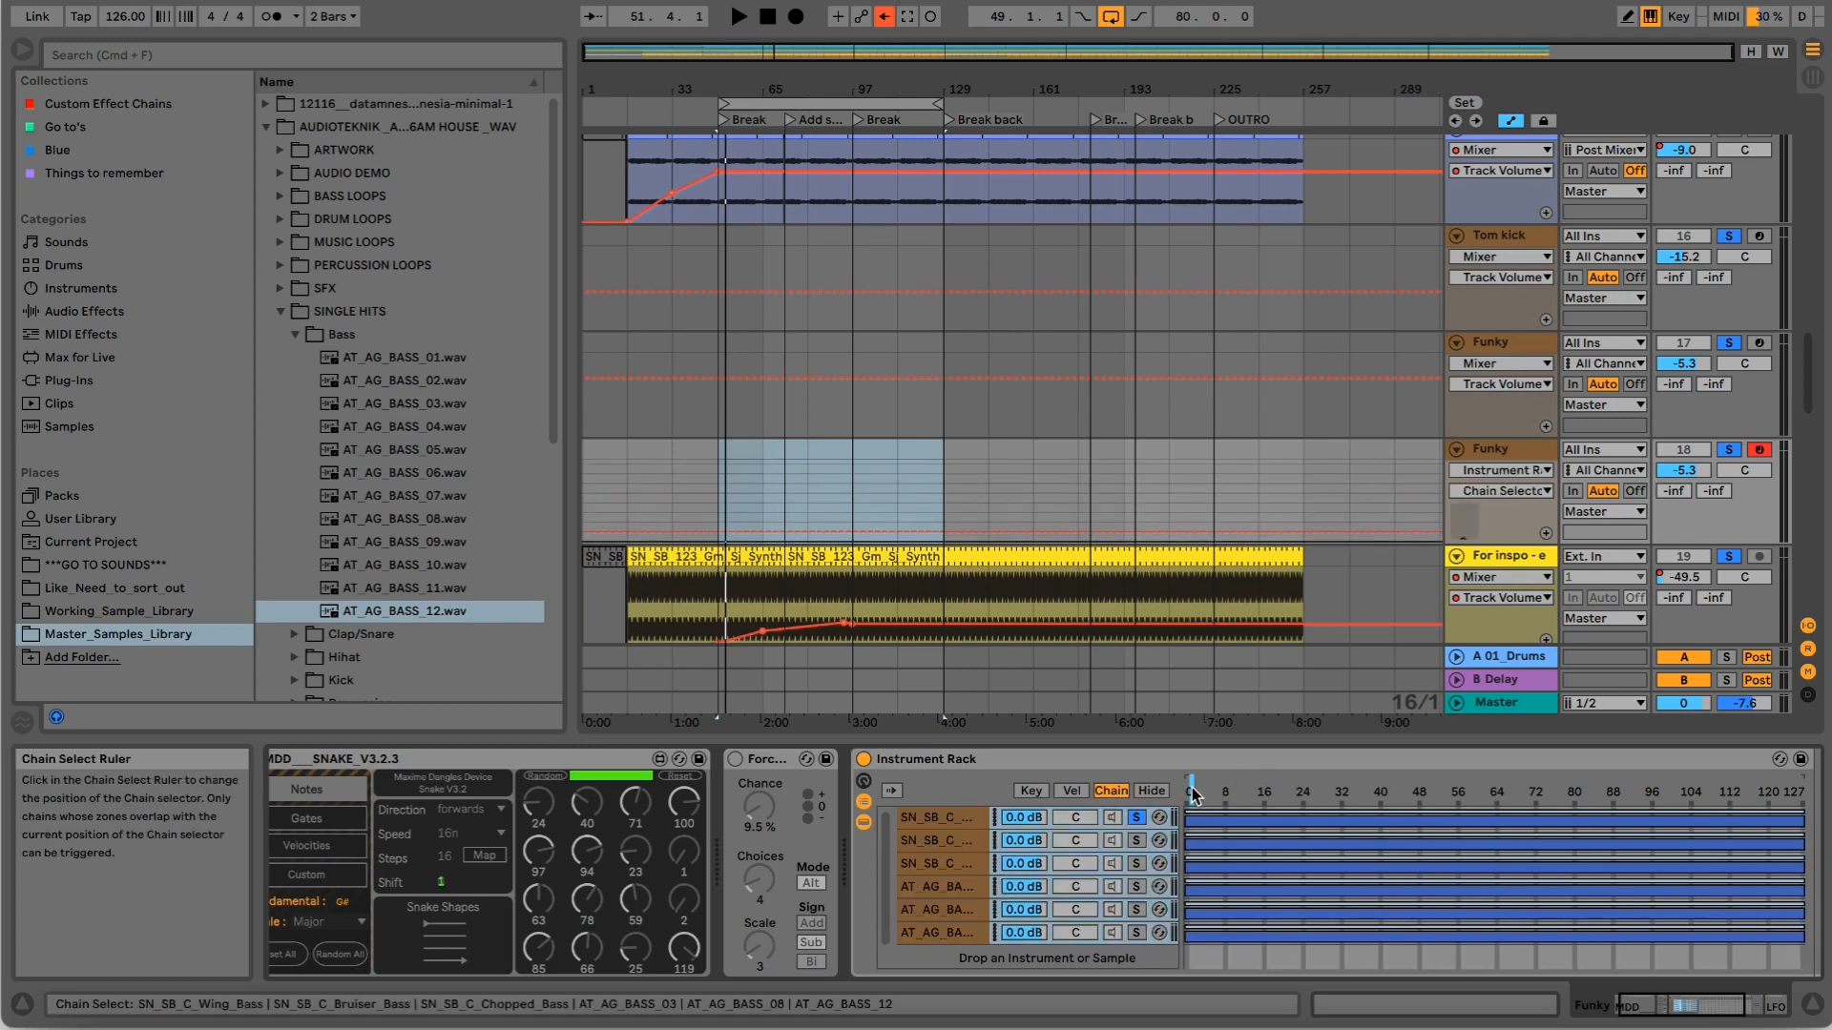
Distribute the chain select ranges equally among all six bass chains in the rack.
left_click(971, 819)
key("Delete")
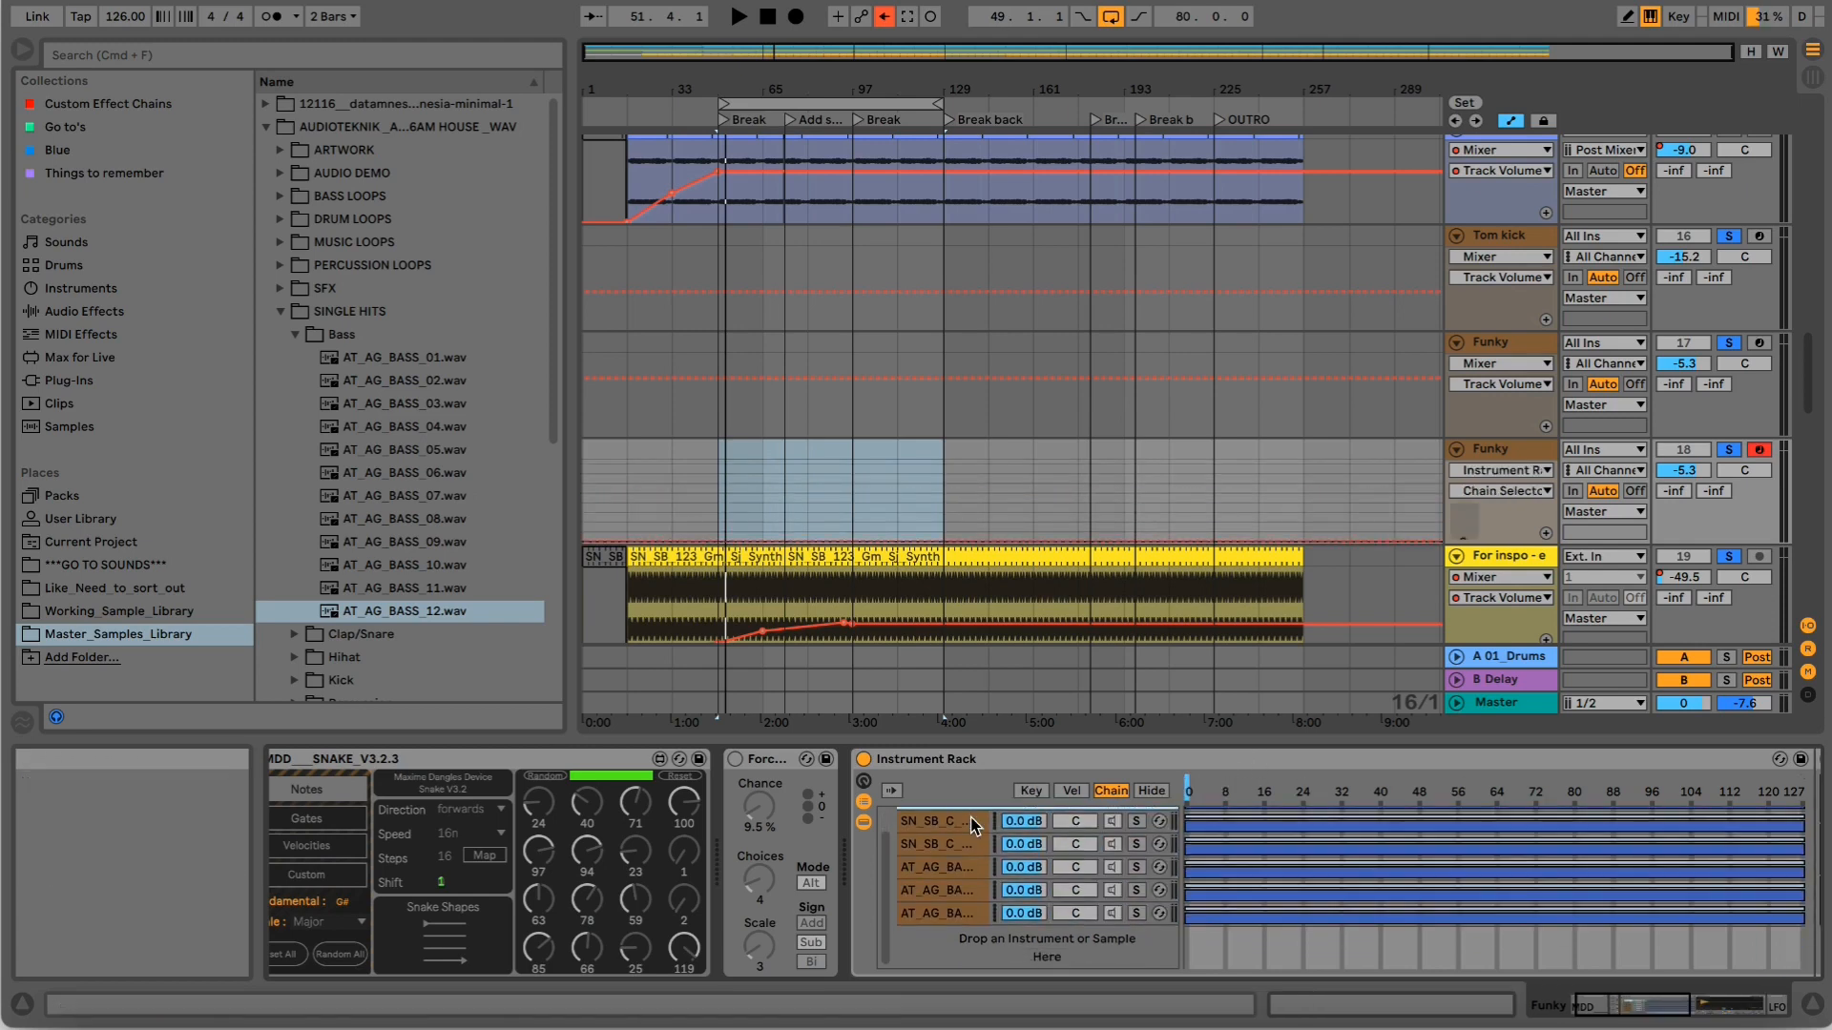
key("super+a")
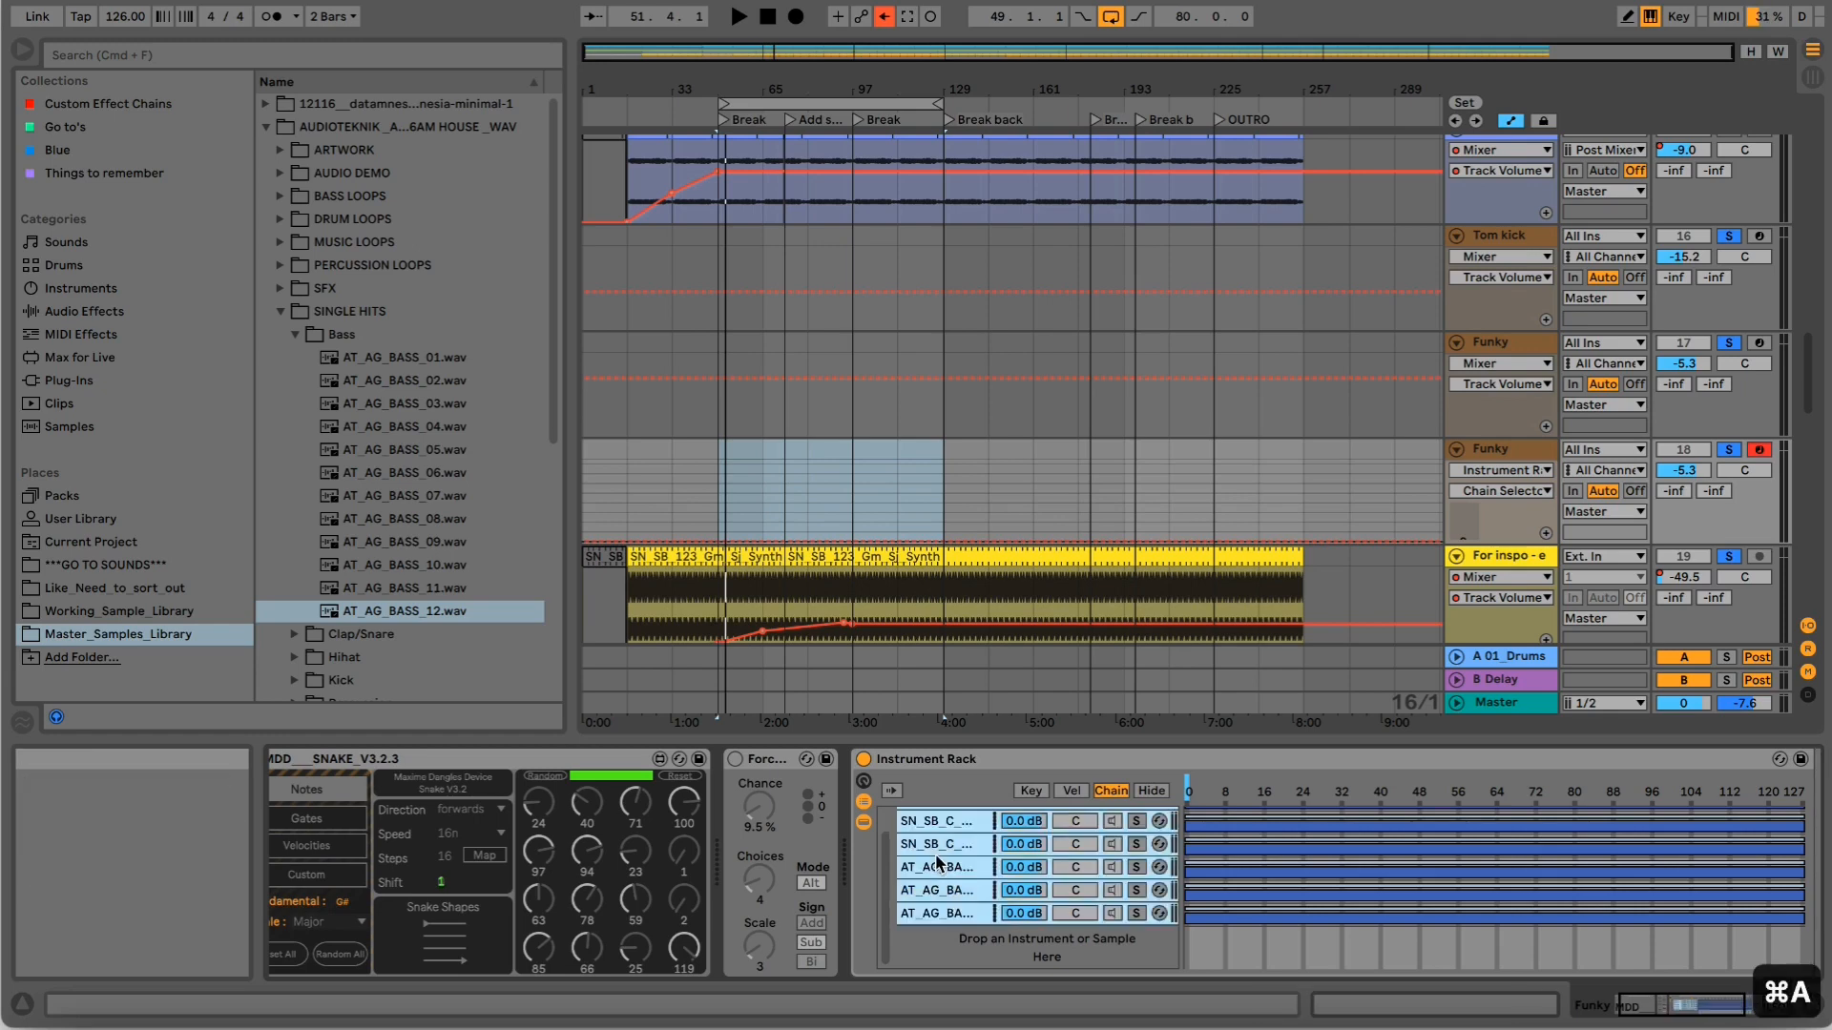
right_click(935, 875)
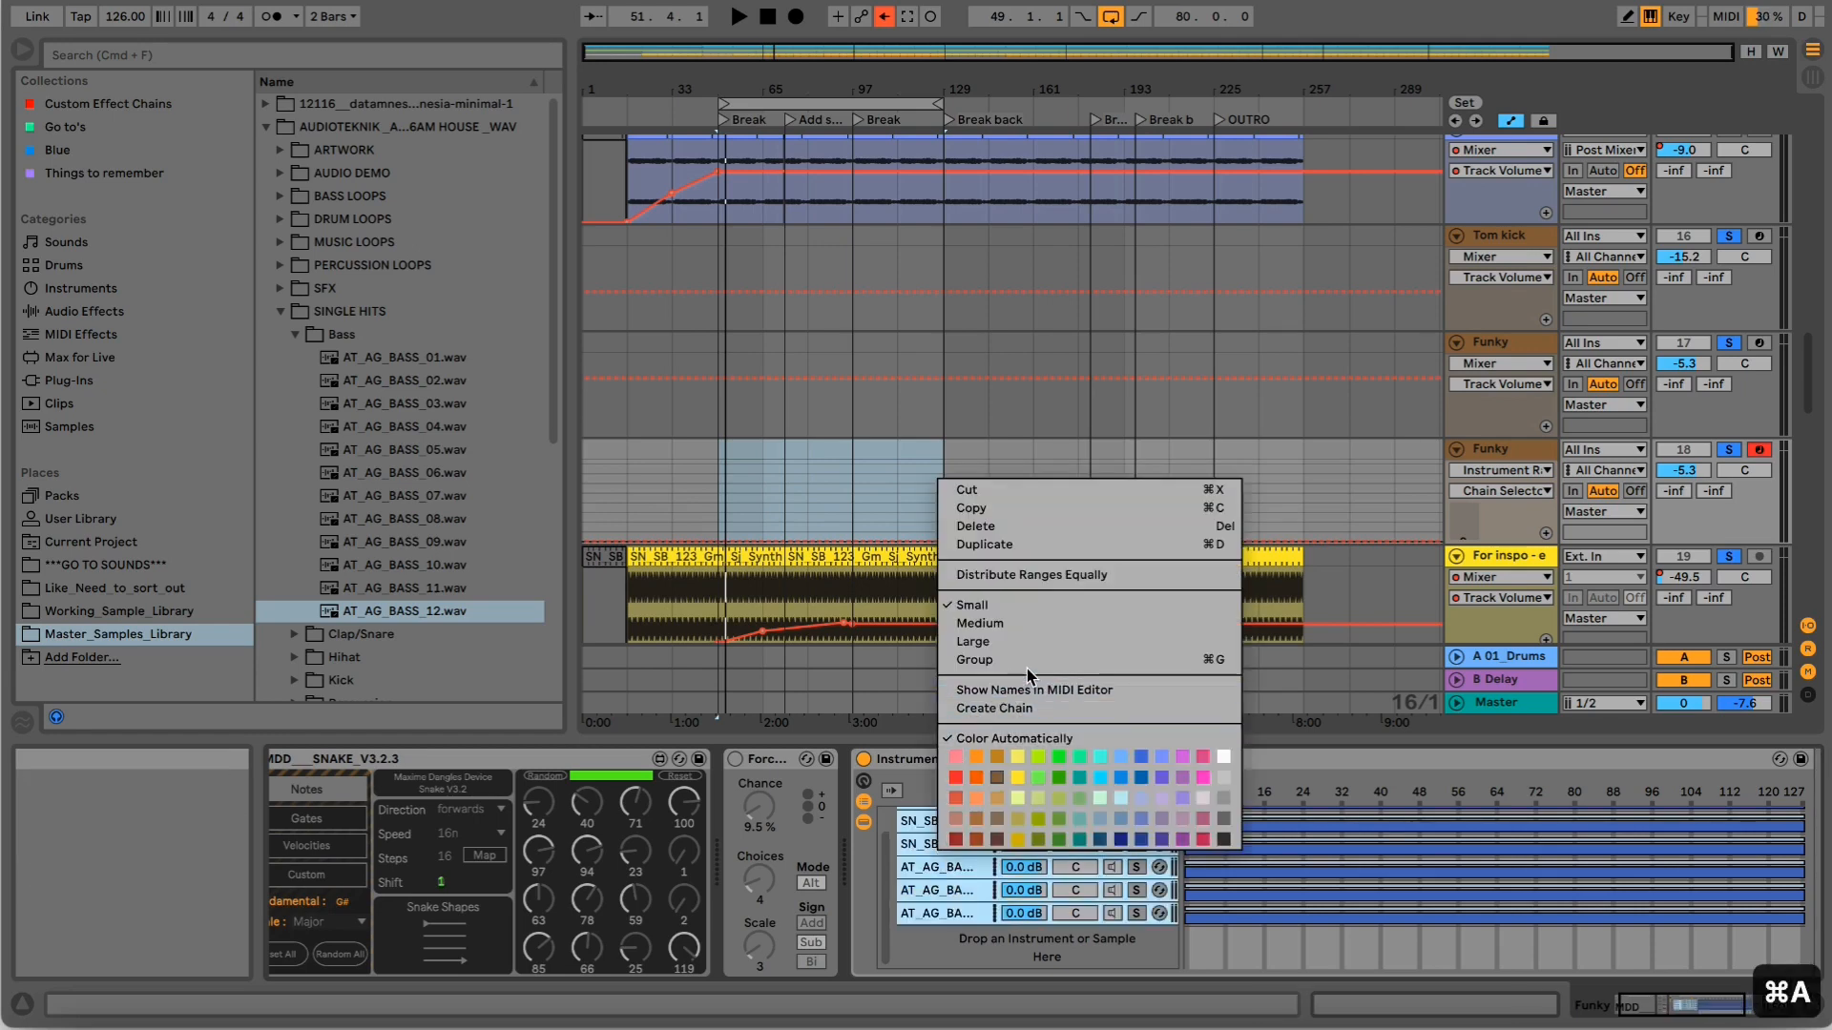
left_click(1011, 574)
scroll(1310, 947, "up", 2)
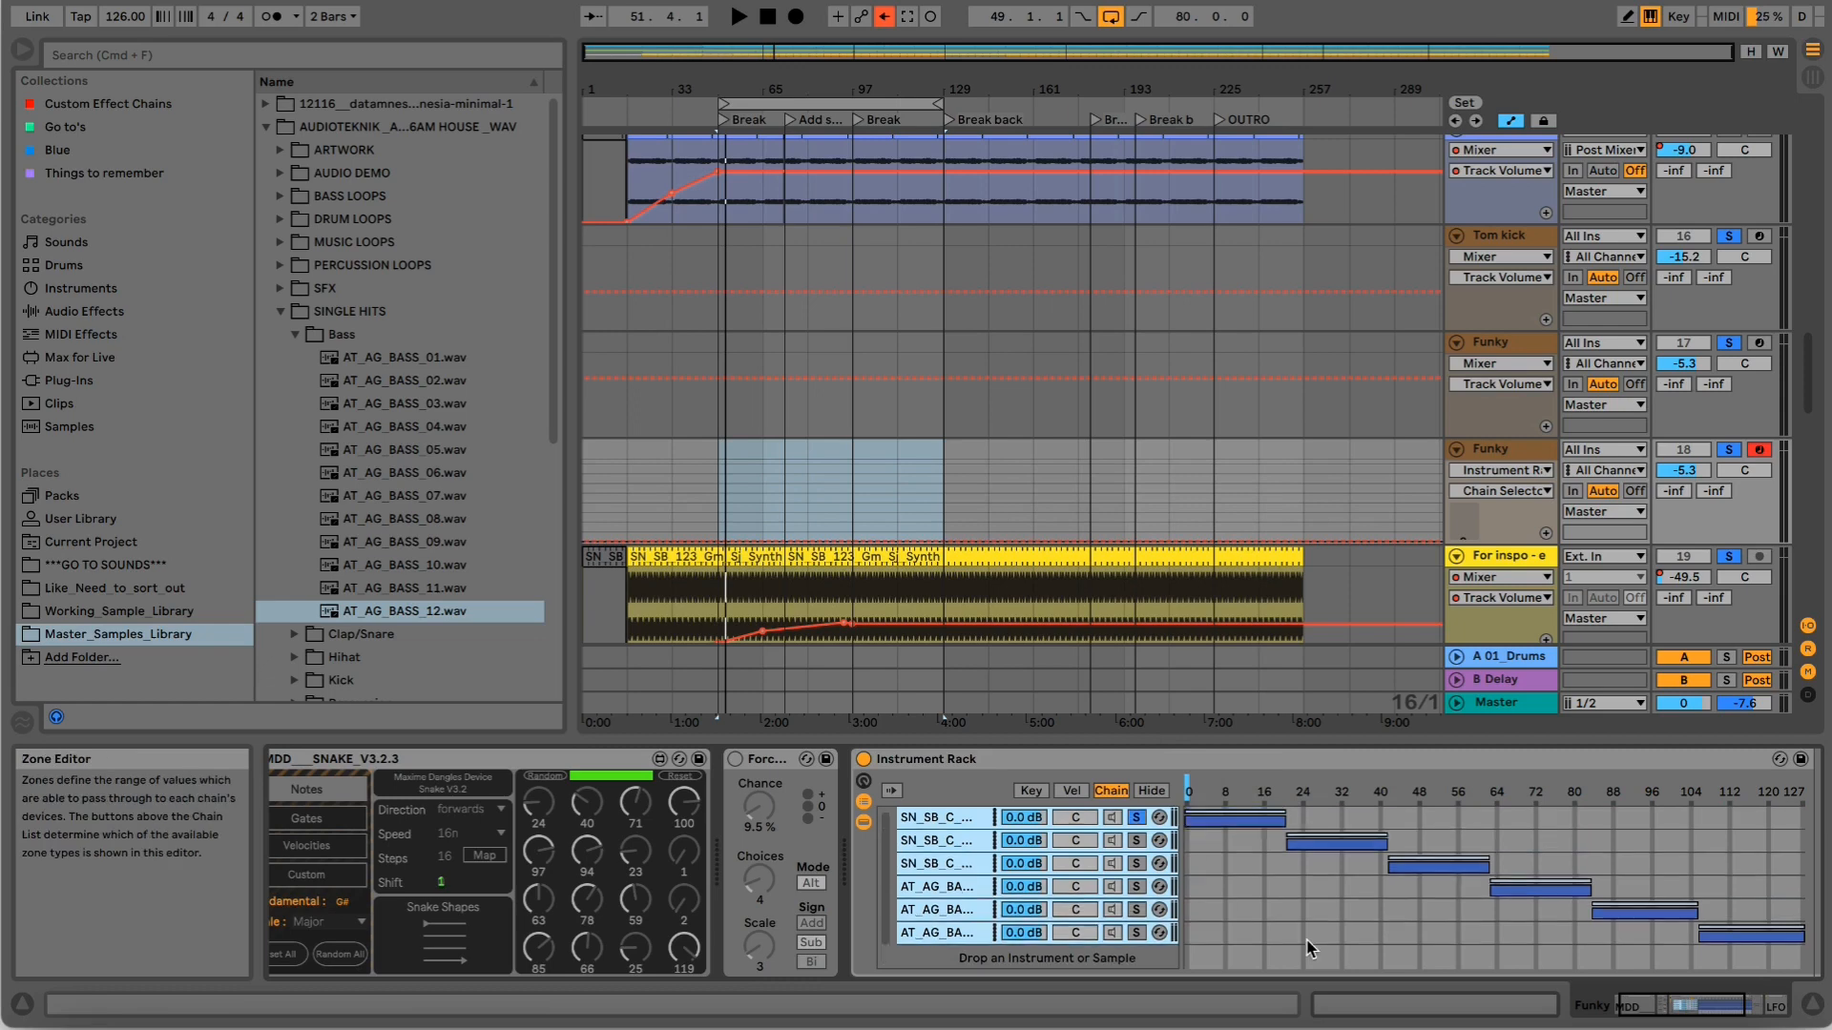
scroll(1309, 947, "down", 2)
Show the Instrument Rack's macro controls and map its chain selector to Macro 1.
left_click(1244, 793)
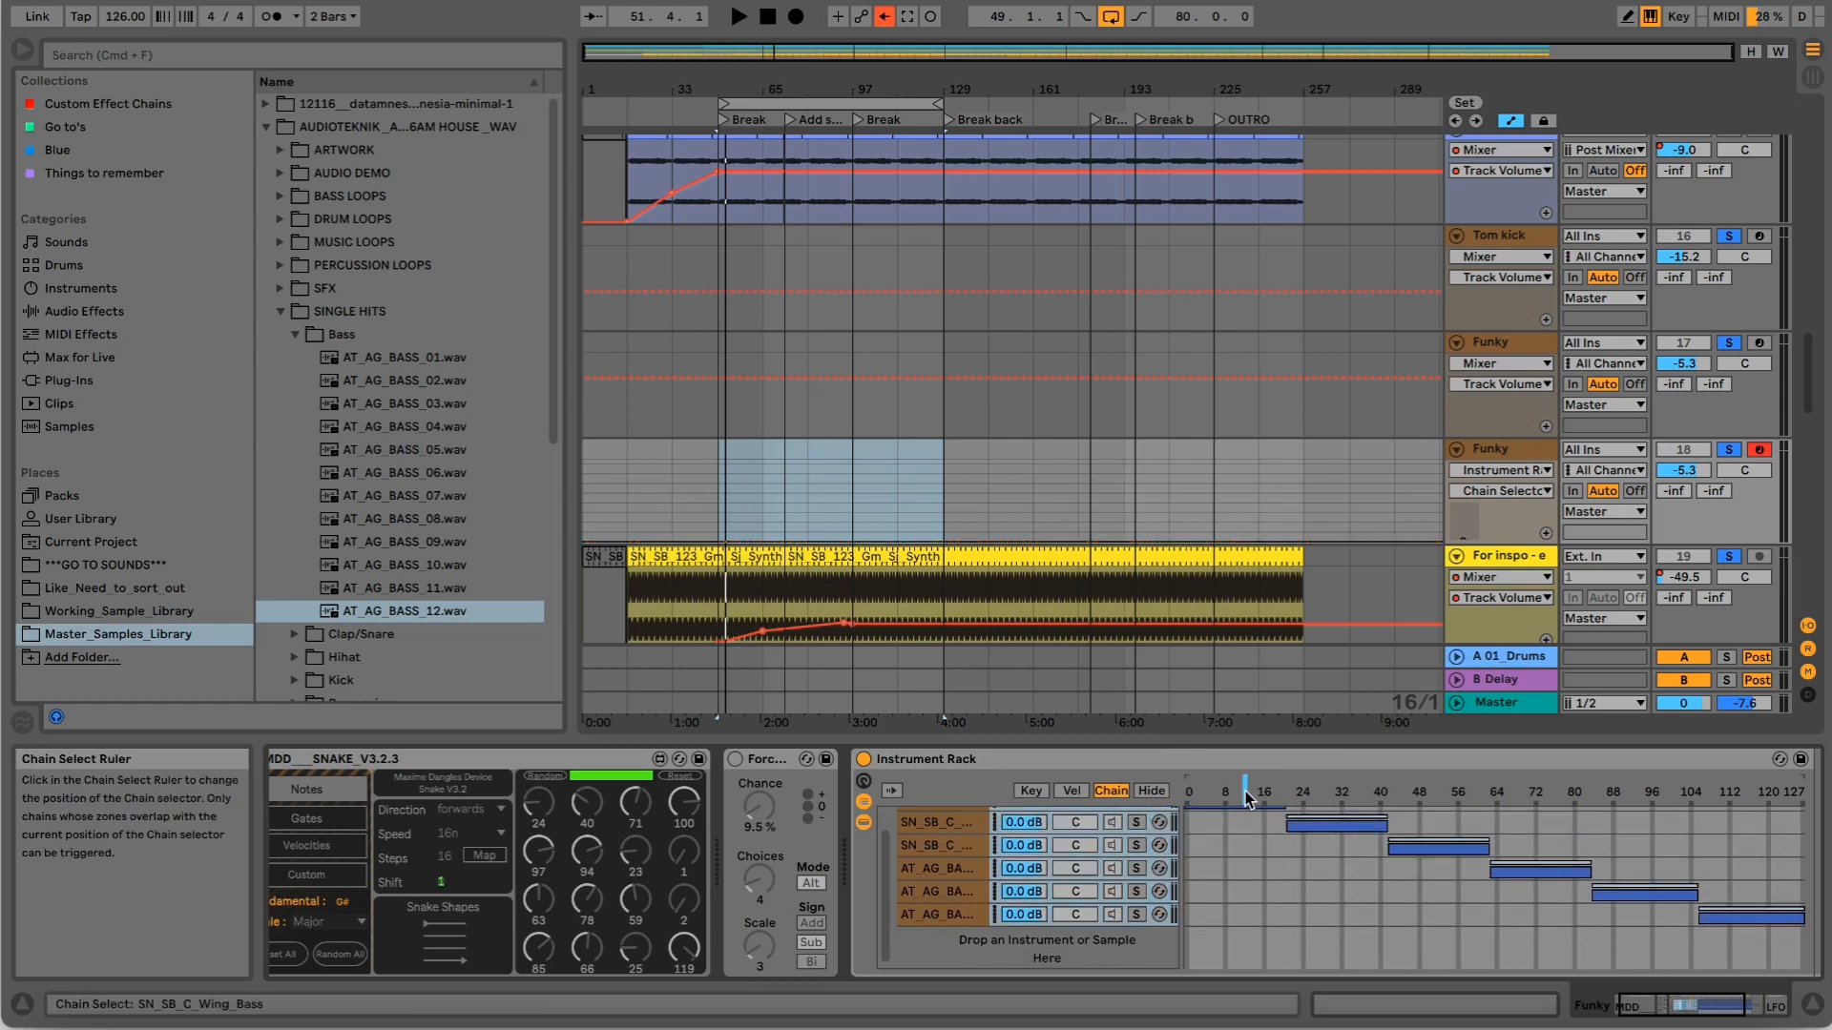
left_click(863, 781)
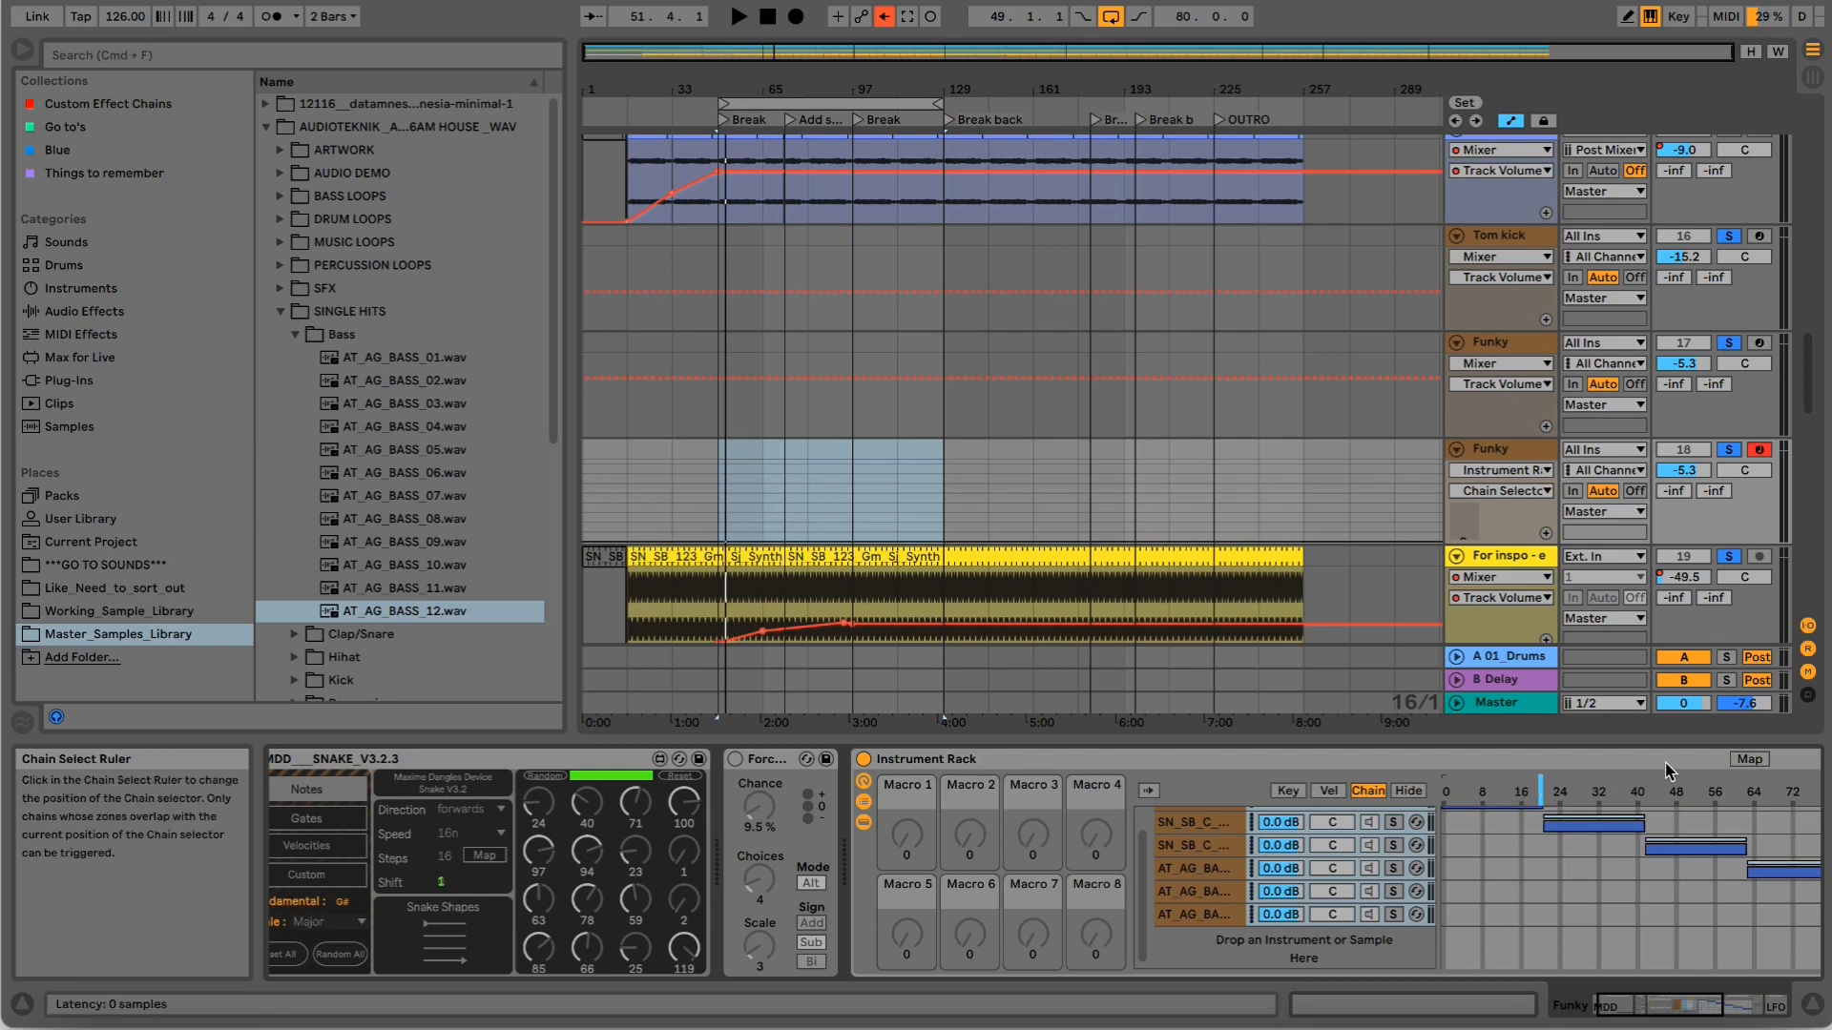
left_click(1749, 758)
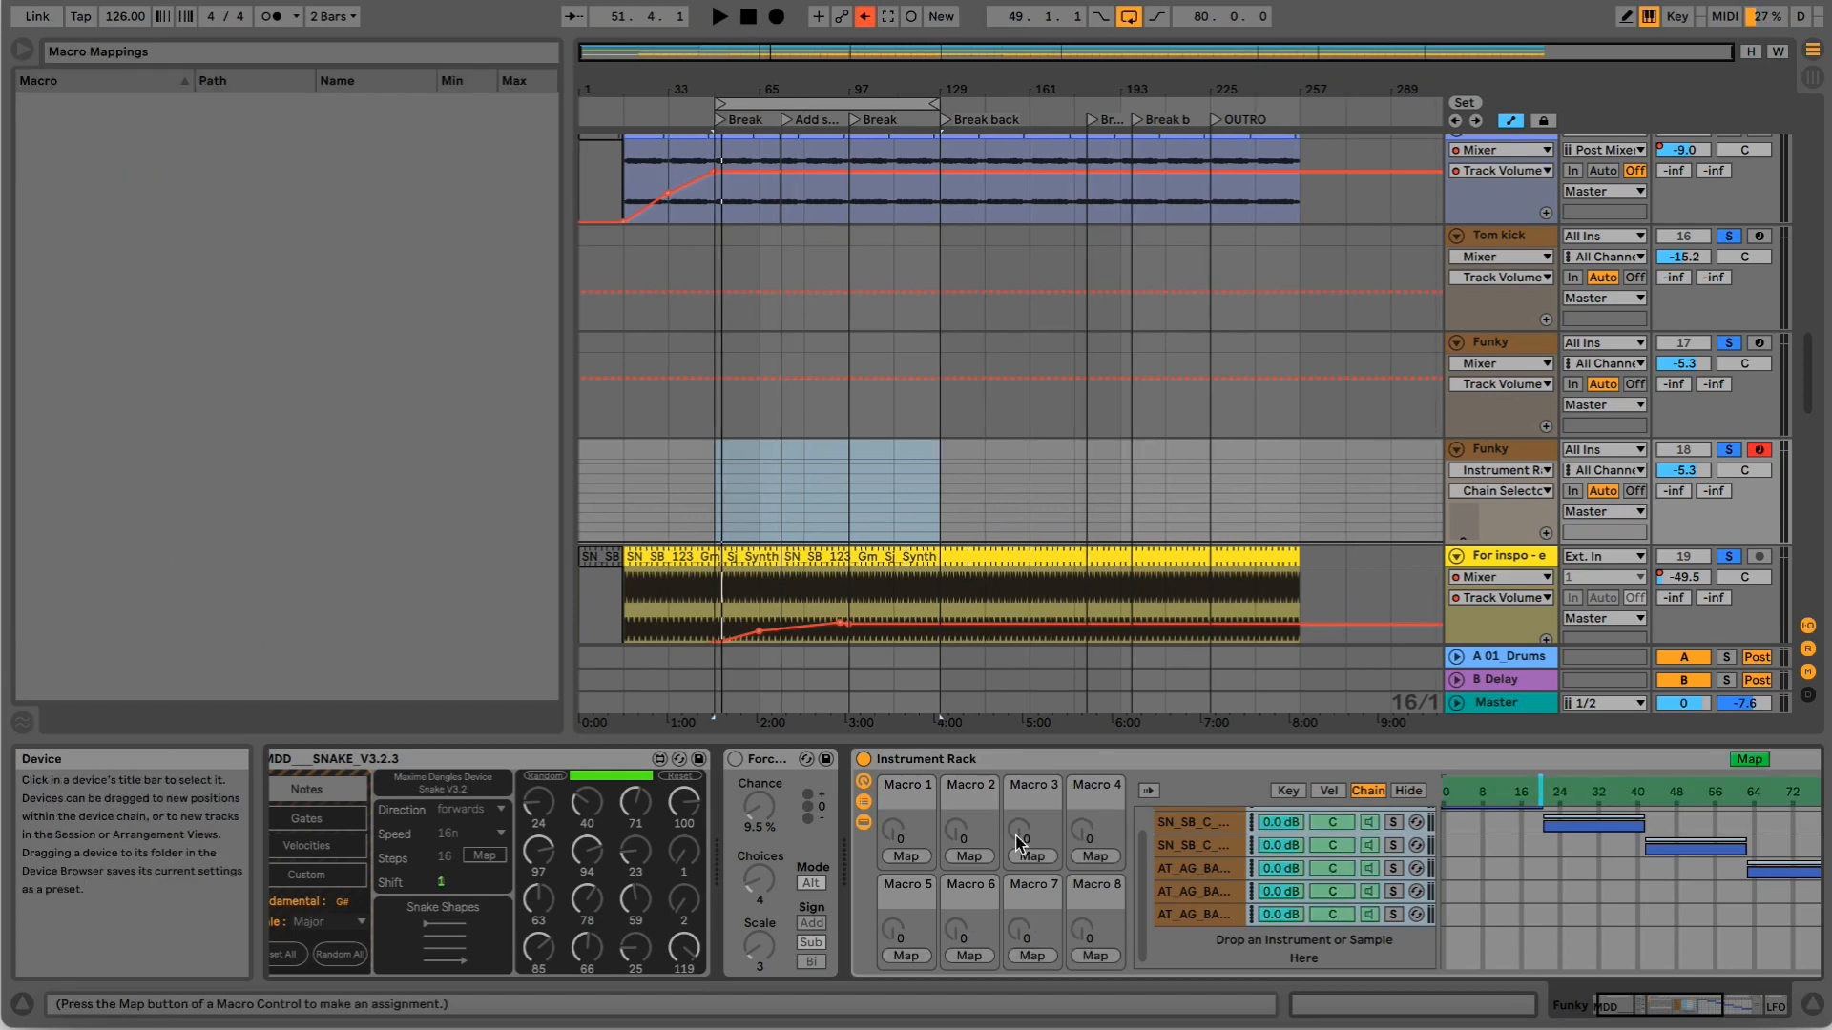
left_click(906, 856)
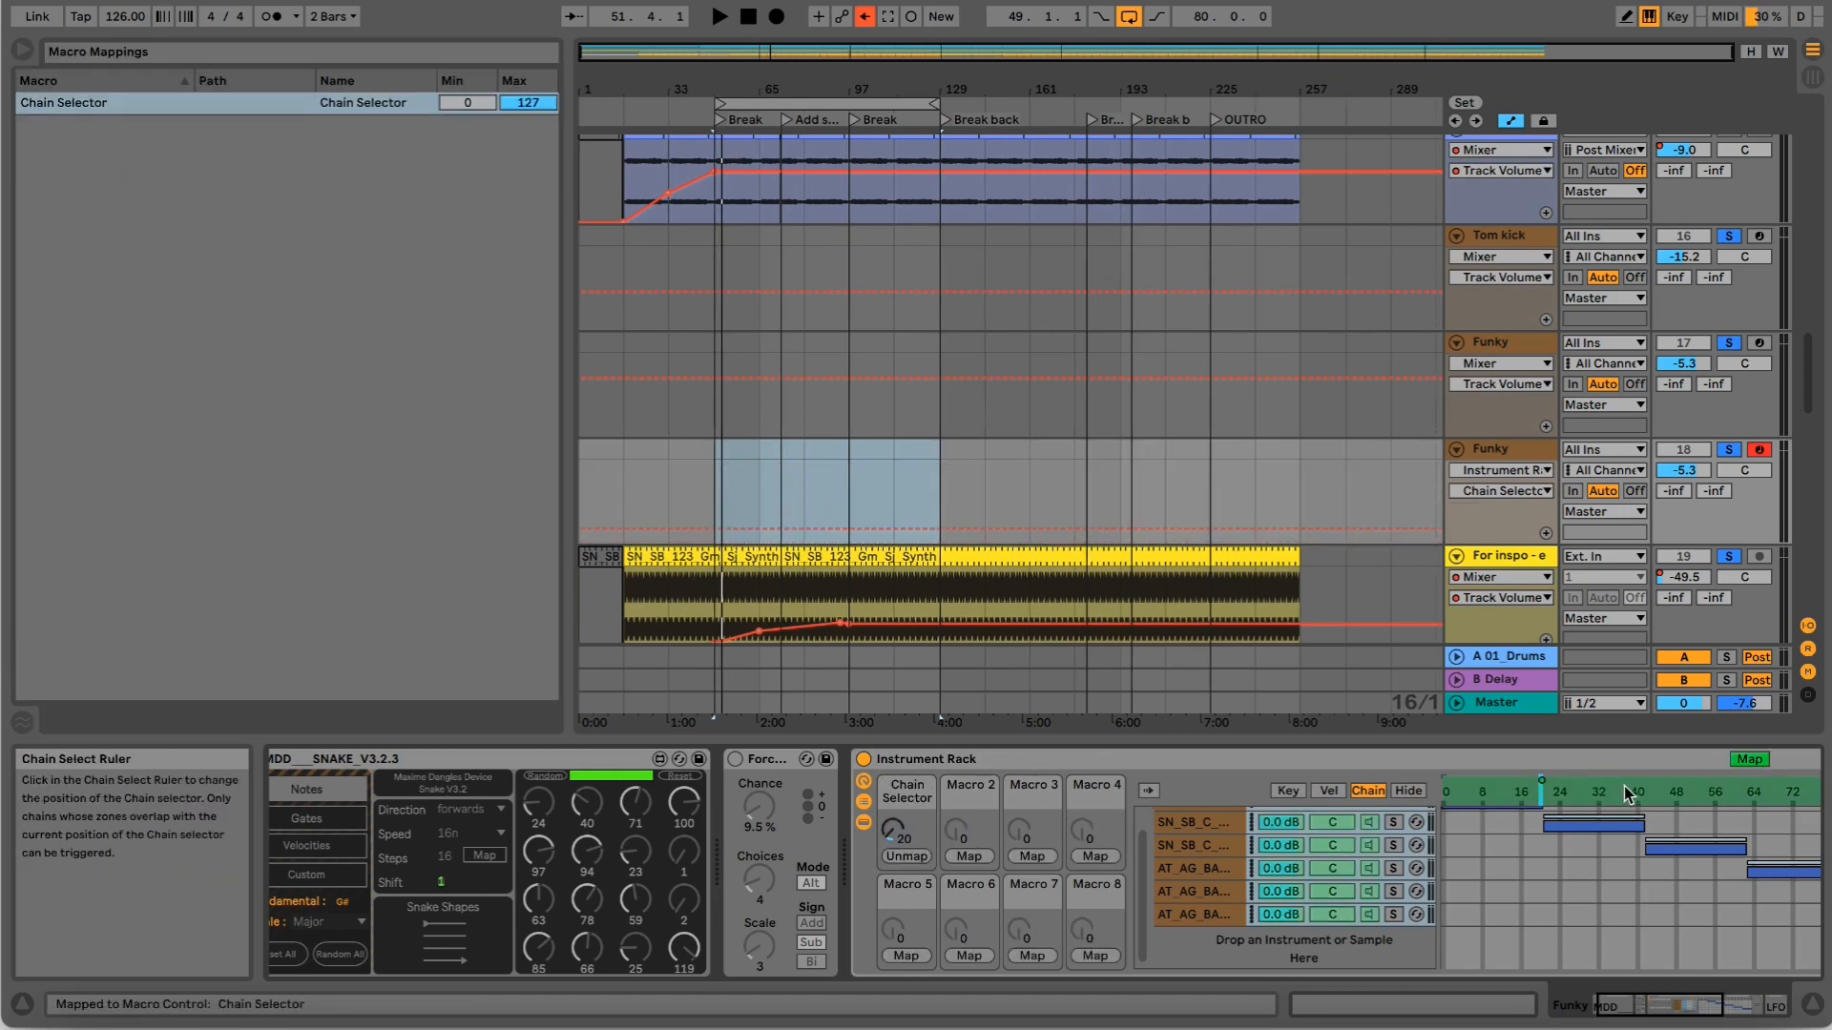
left_click(1749, 760)
Sweep the Chain Selector macro across its range from 0 to 127 during playback to audition the bass chains.
left_click_drag(906, 834, 906, 913)
left_click_drag(1603, 1005, 1670, 1014)
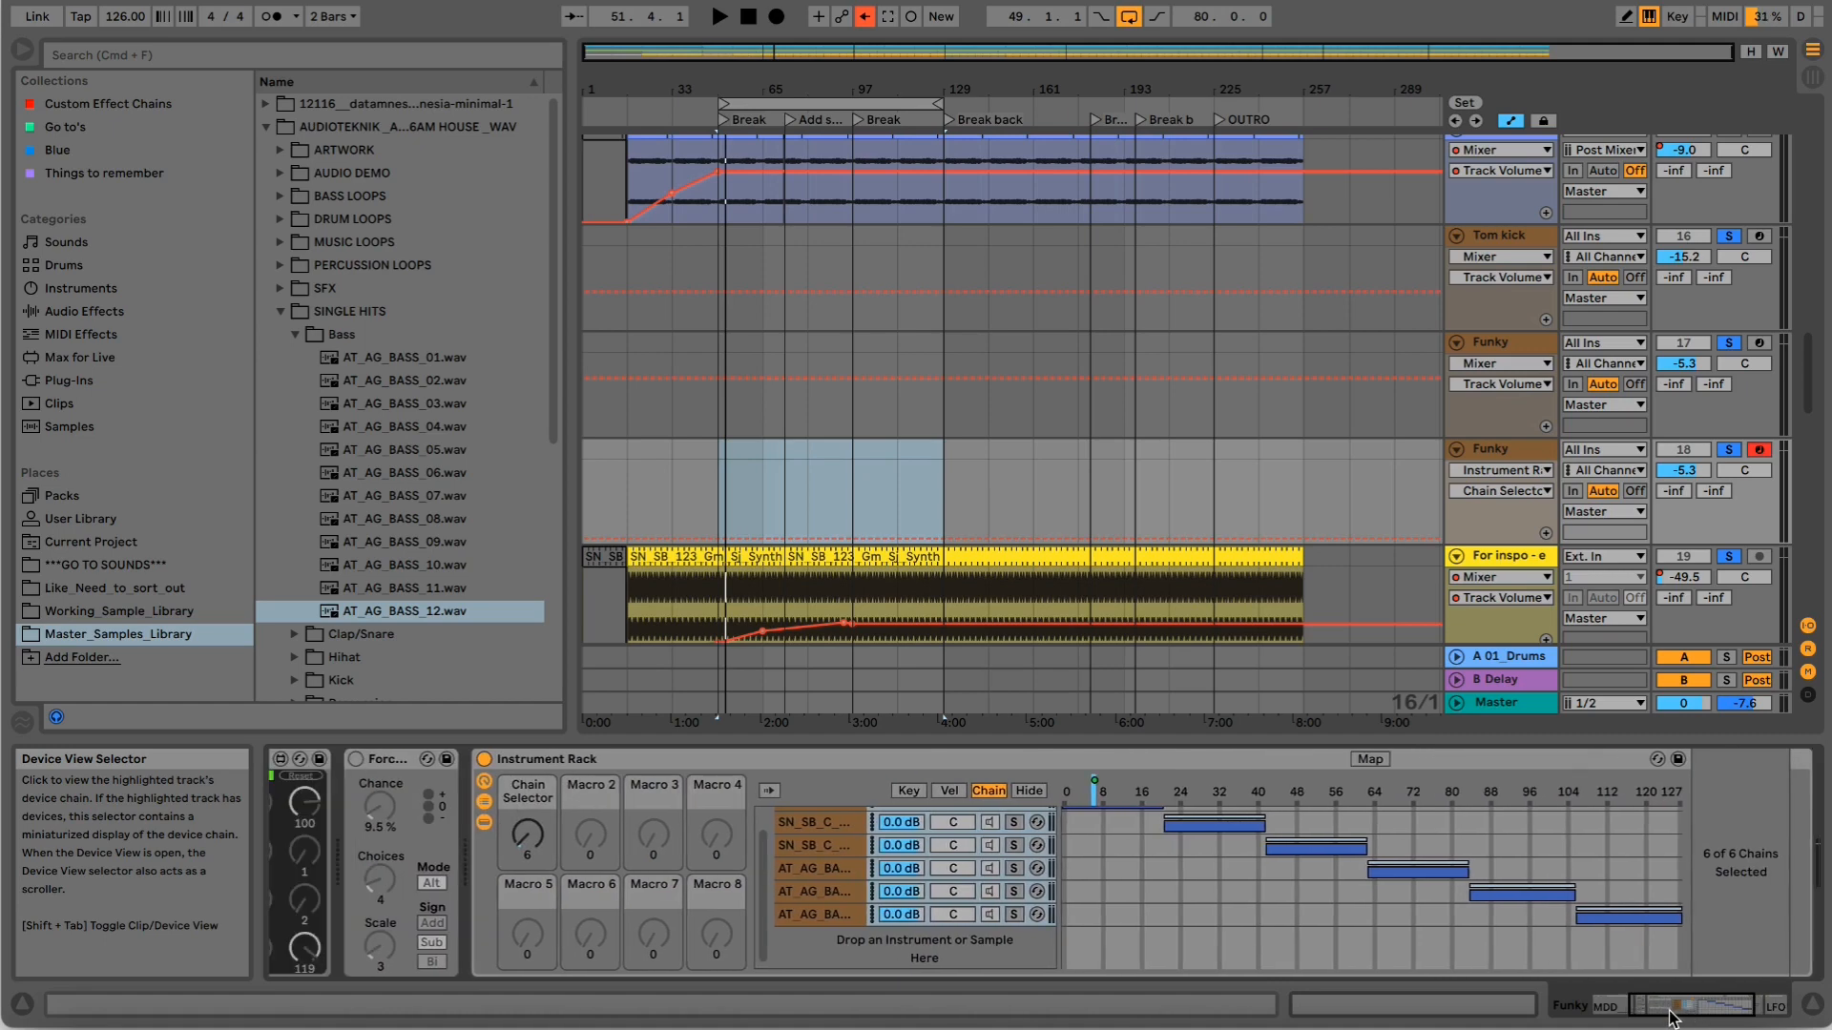
left_click_drag(600, 834, 600, 795)
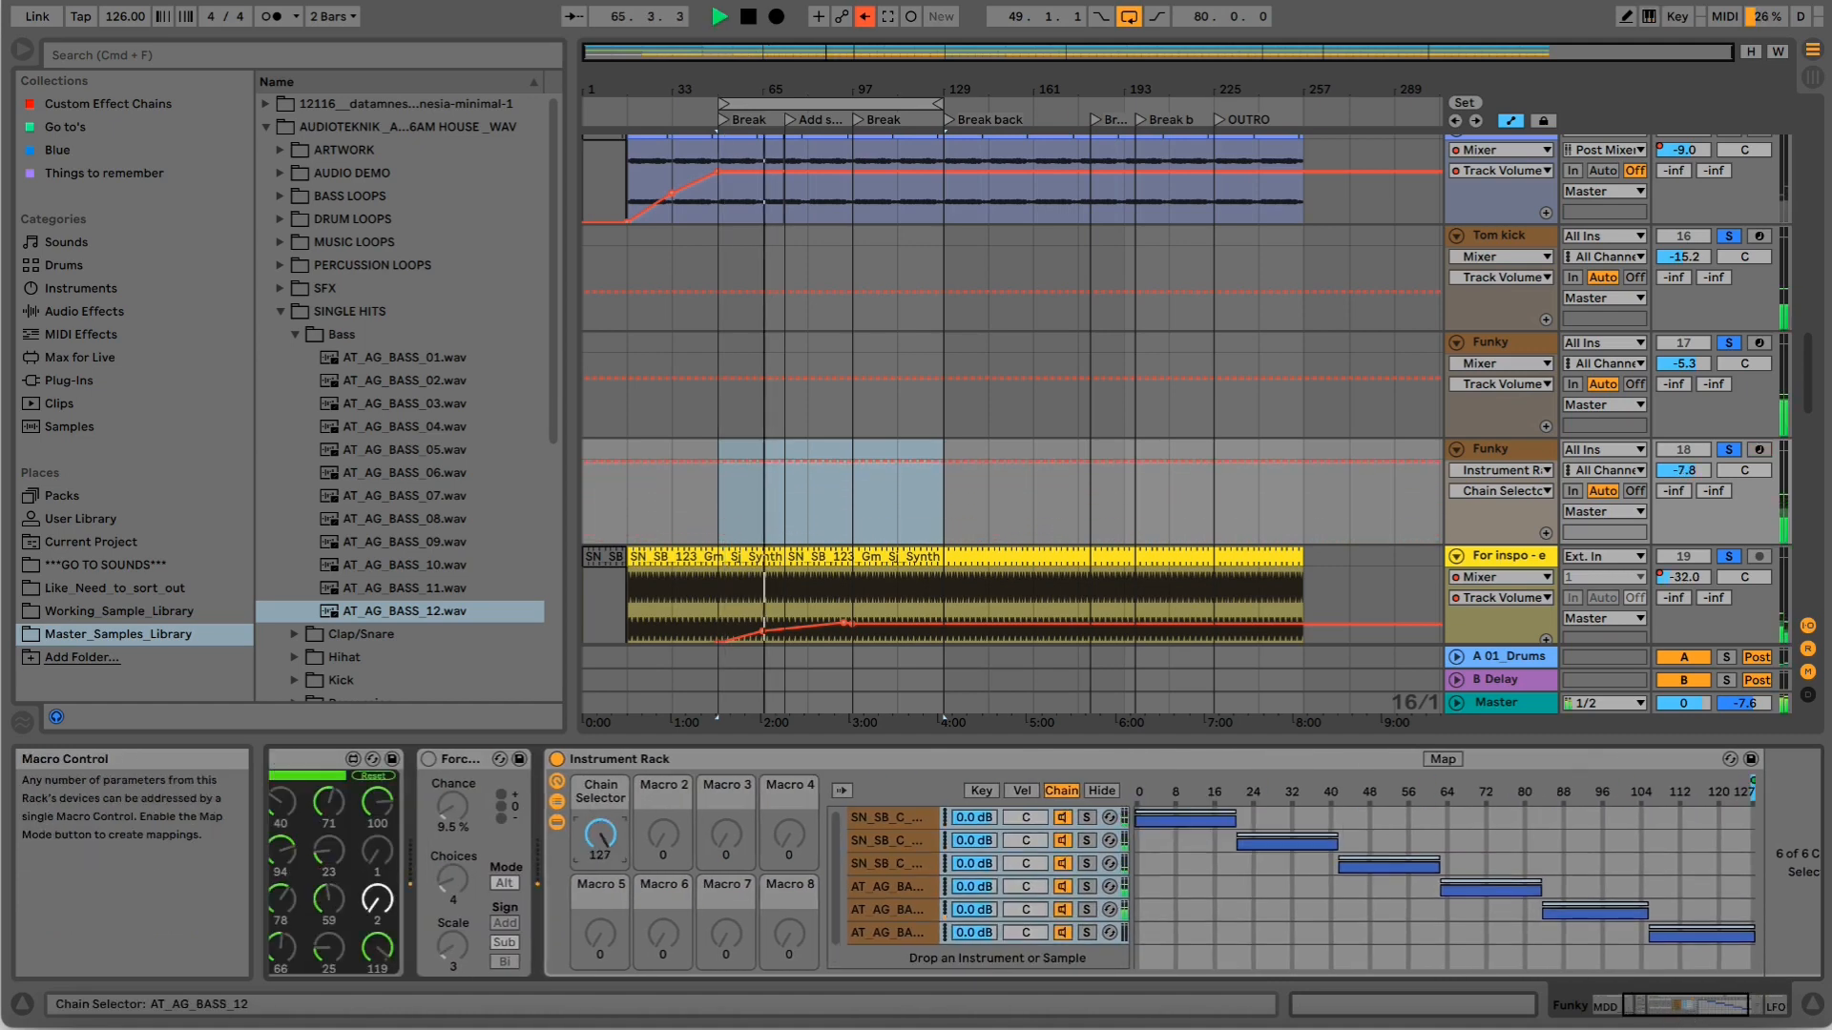
left_click_drag(600, 733, 604, 840)
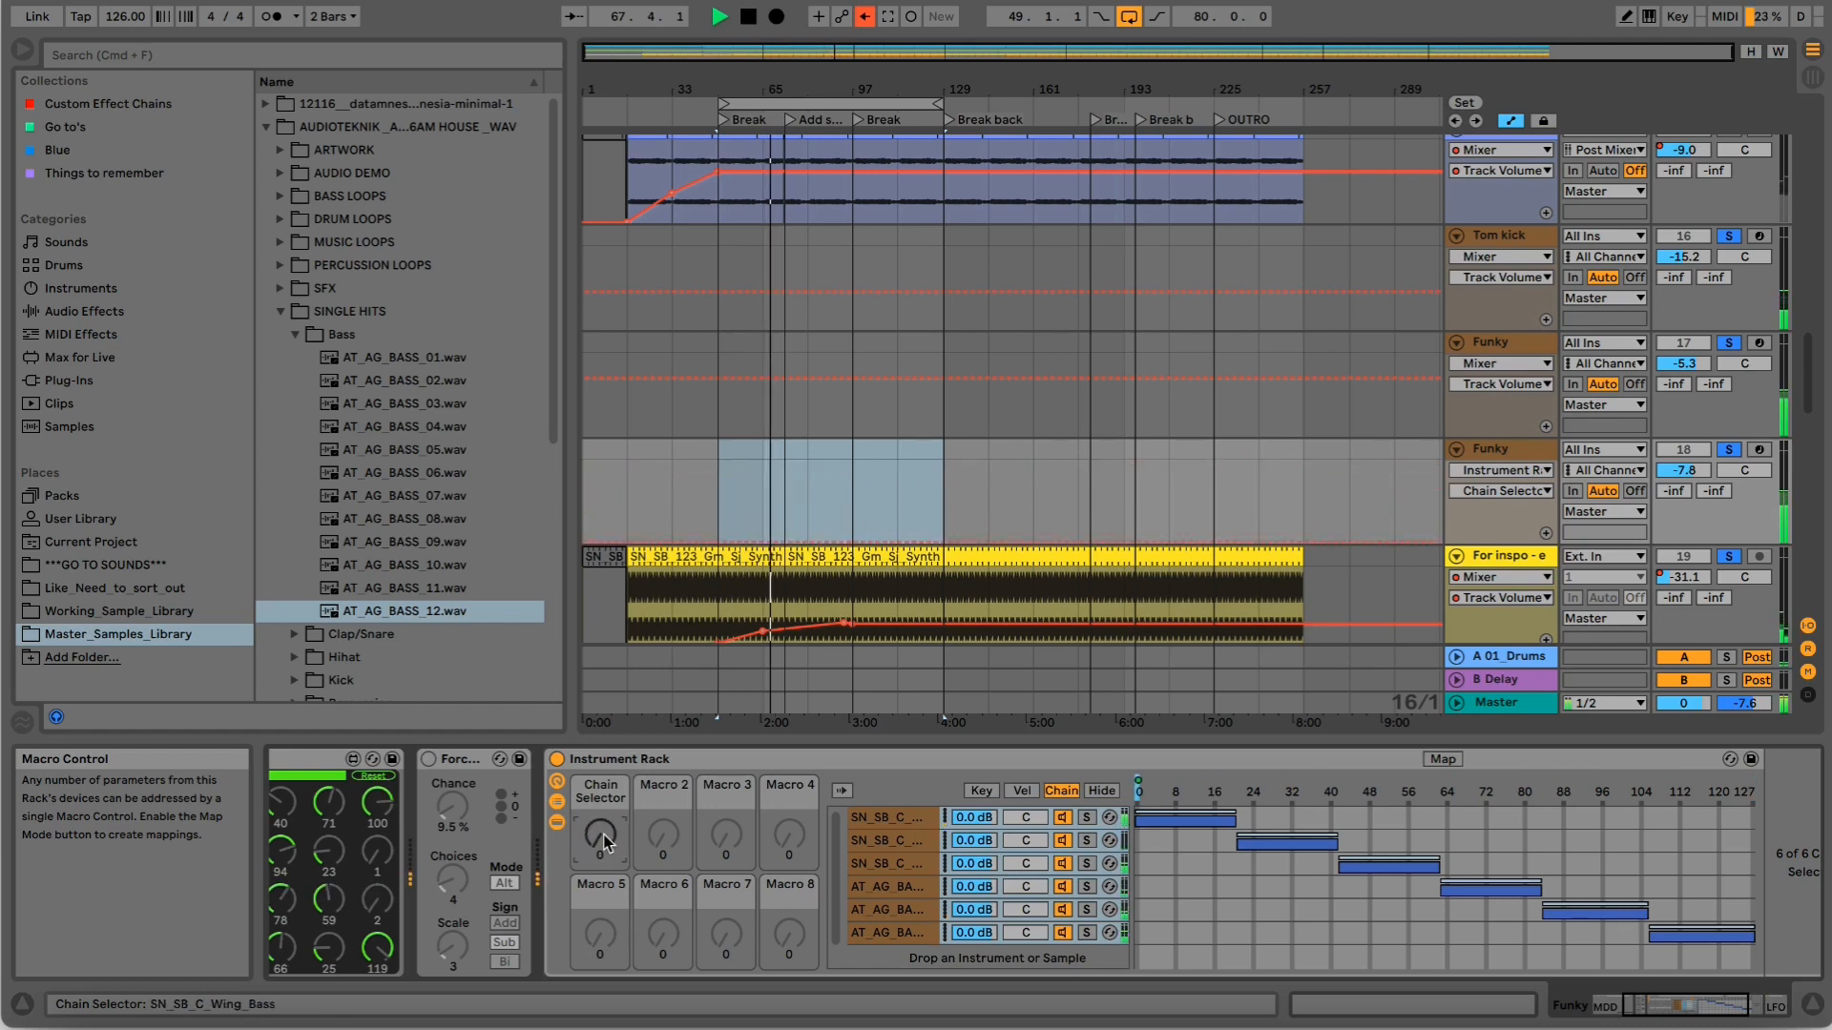
key("space")
Search for "lfo", insert another LFO device ahead of the existing one and map it to the rack's Chain Selector macro.
left_click_drag(1694, 1011, 1720, 1011)
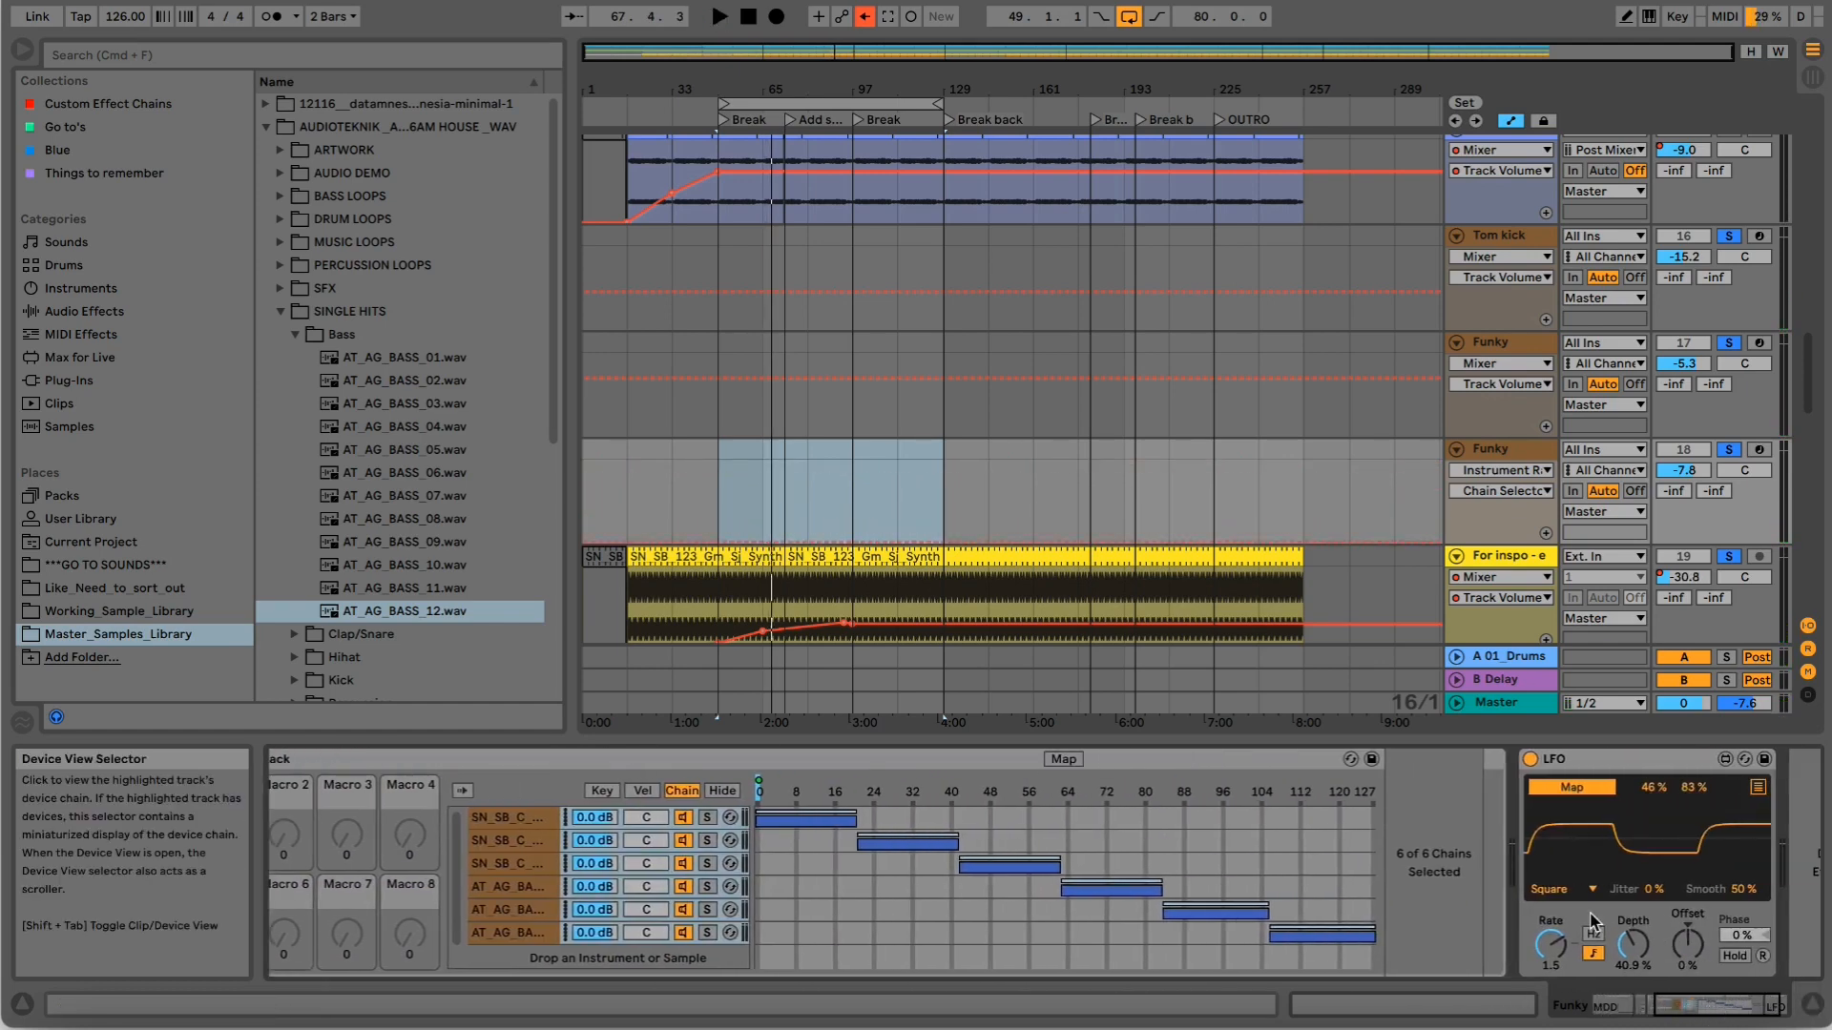
left_click(1714, 782)
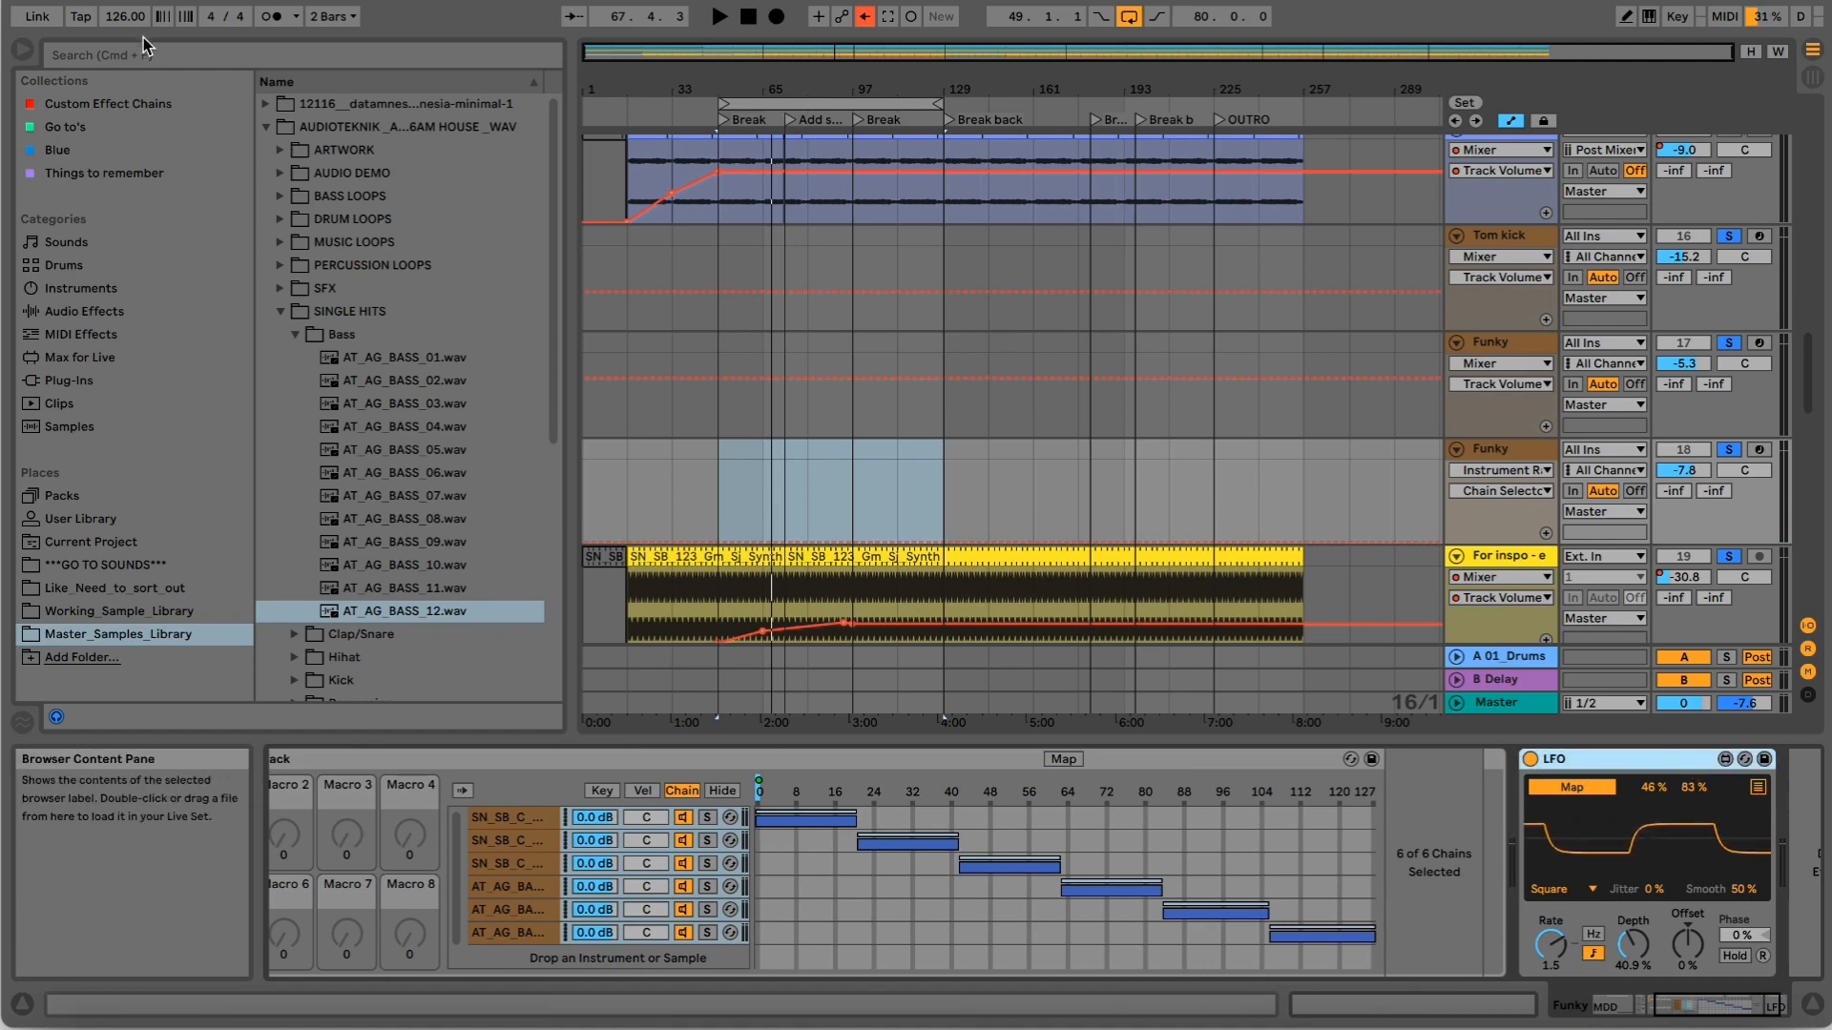
left_click(169, 56)
type("lfo")
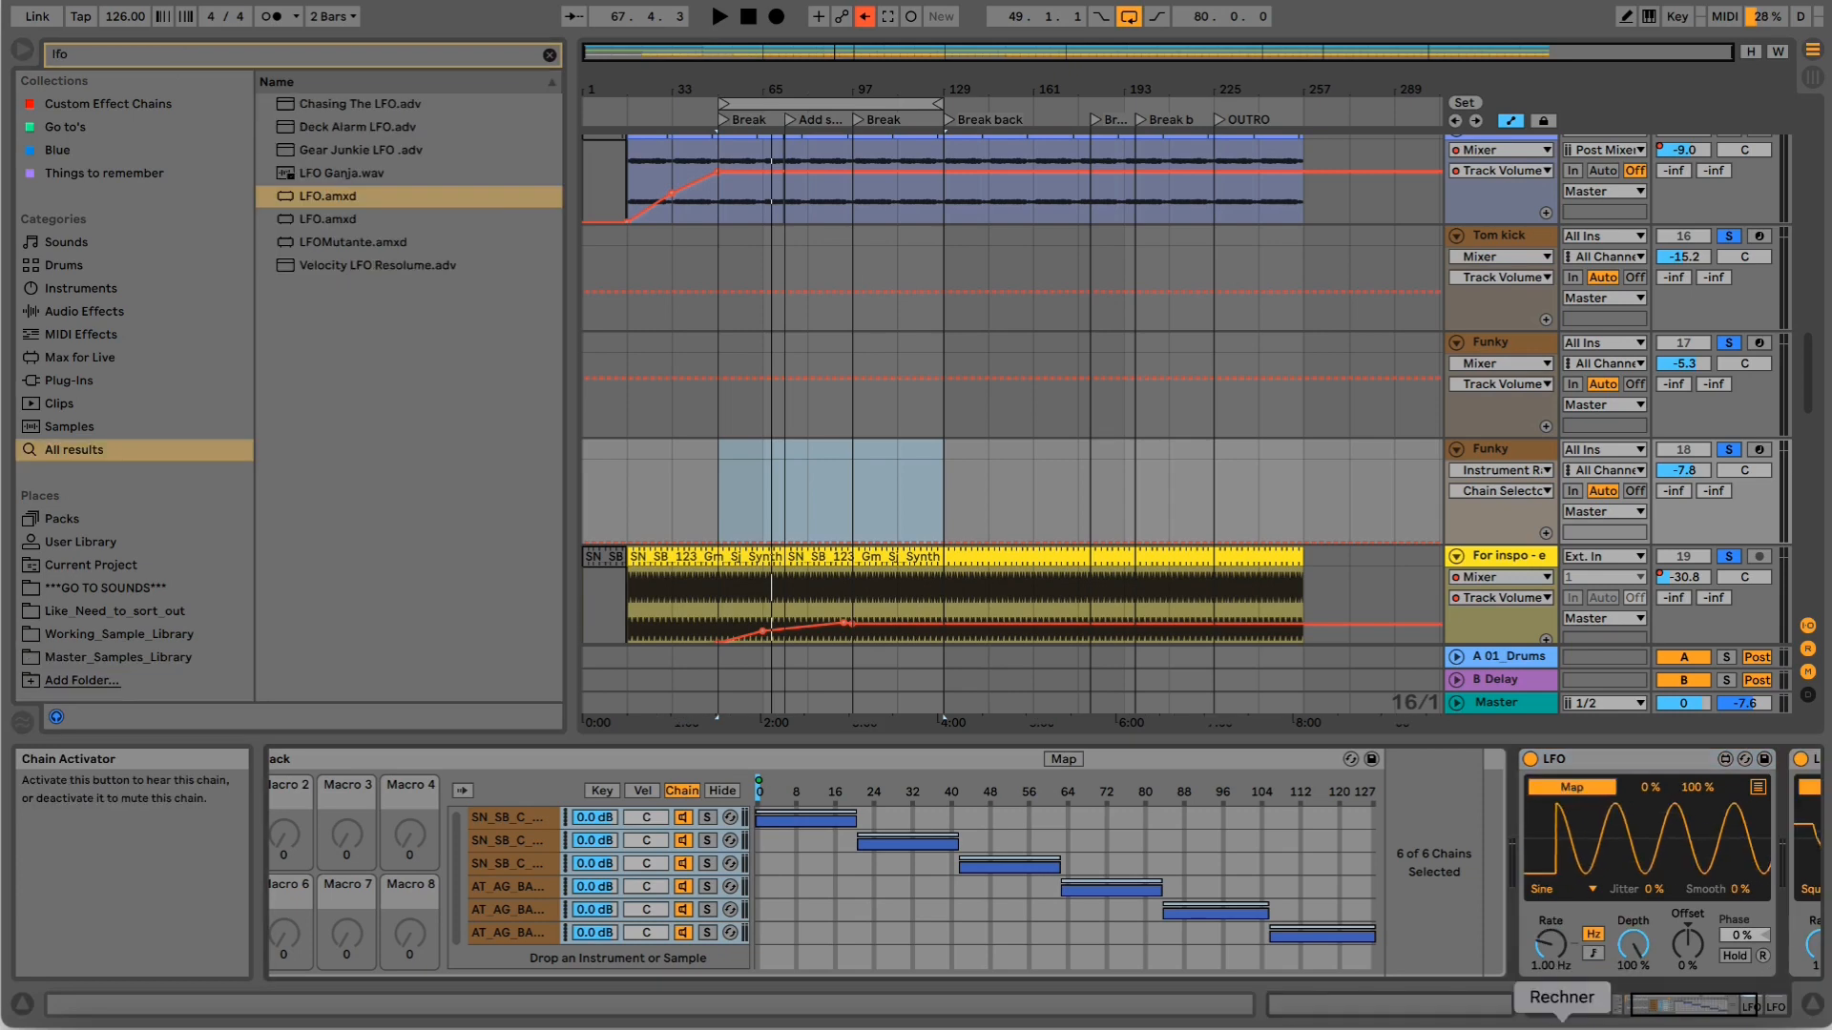
left_click(1586, 1013)
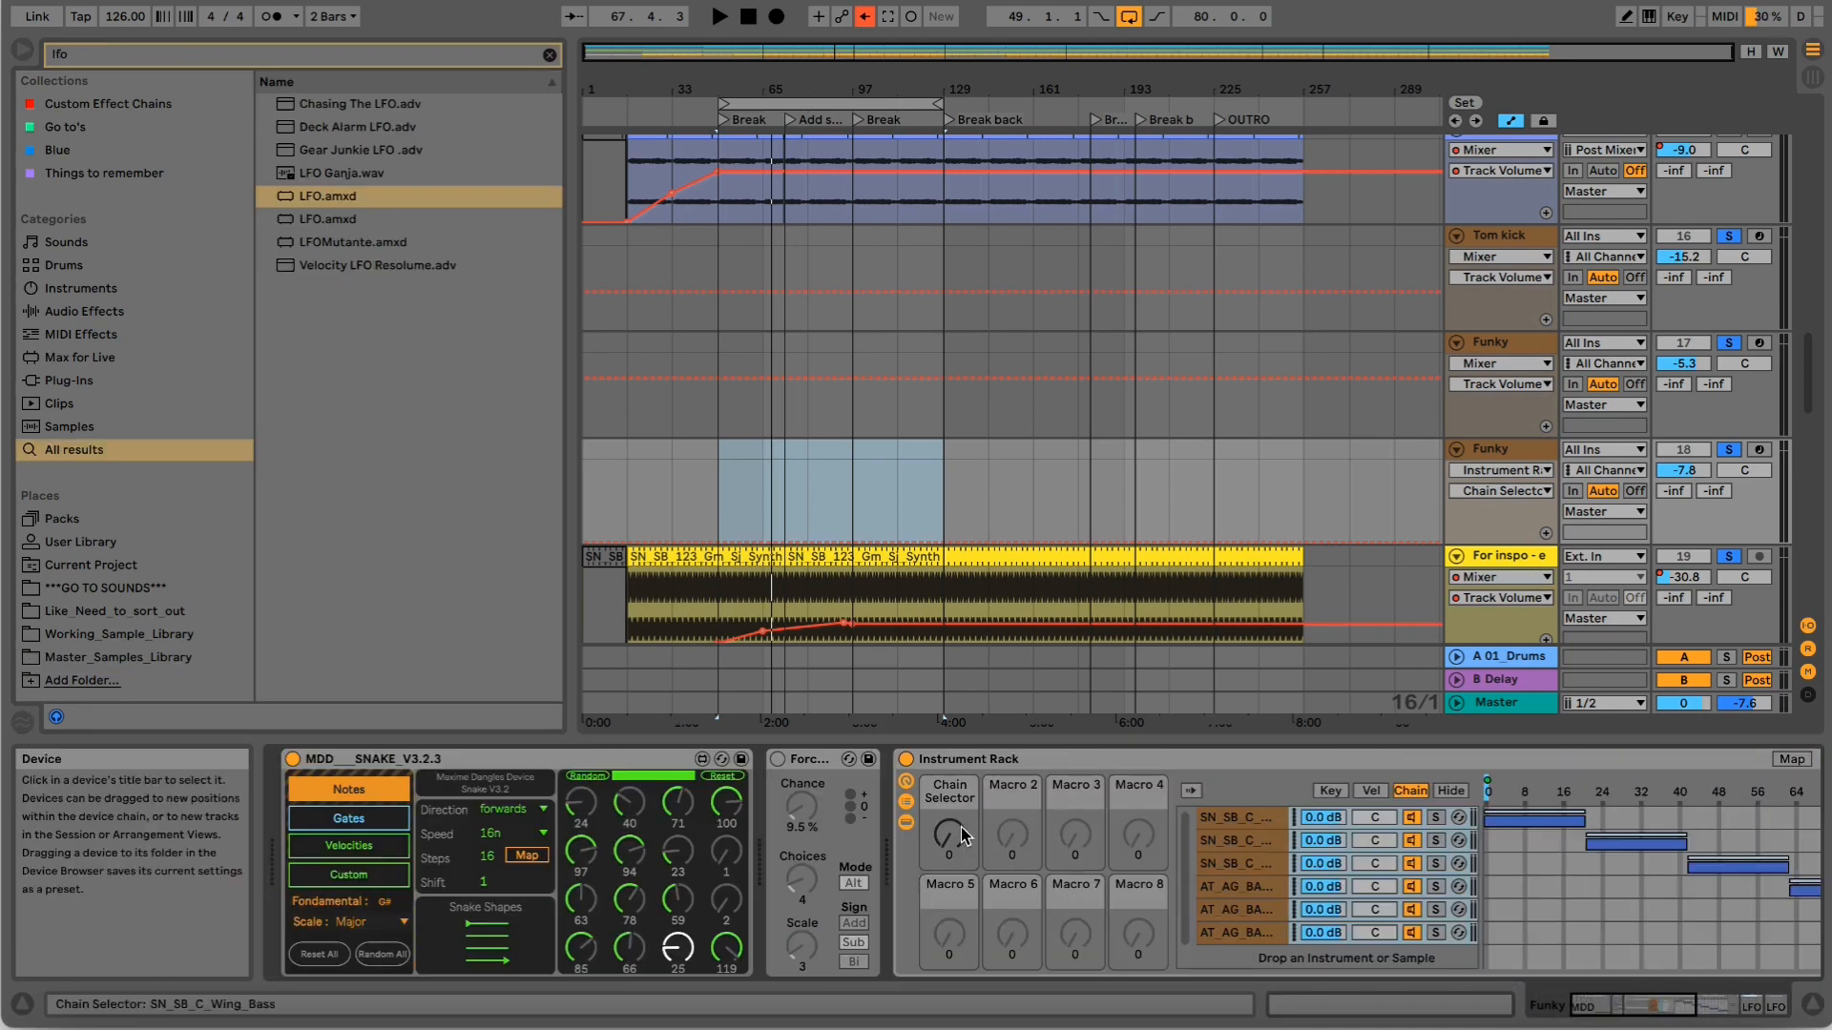
left_click(1698, 1008)
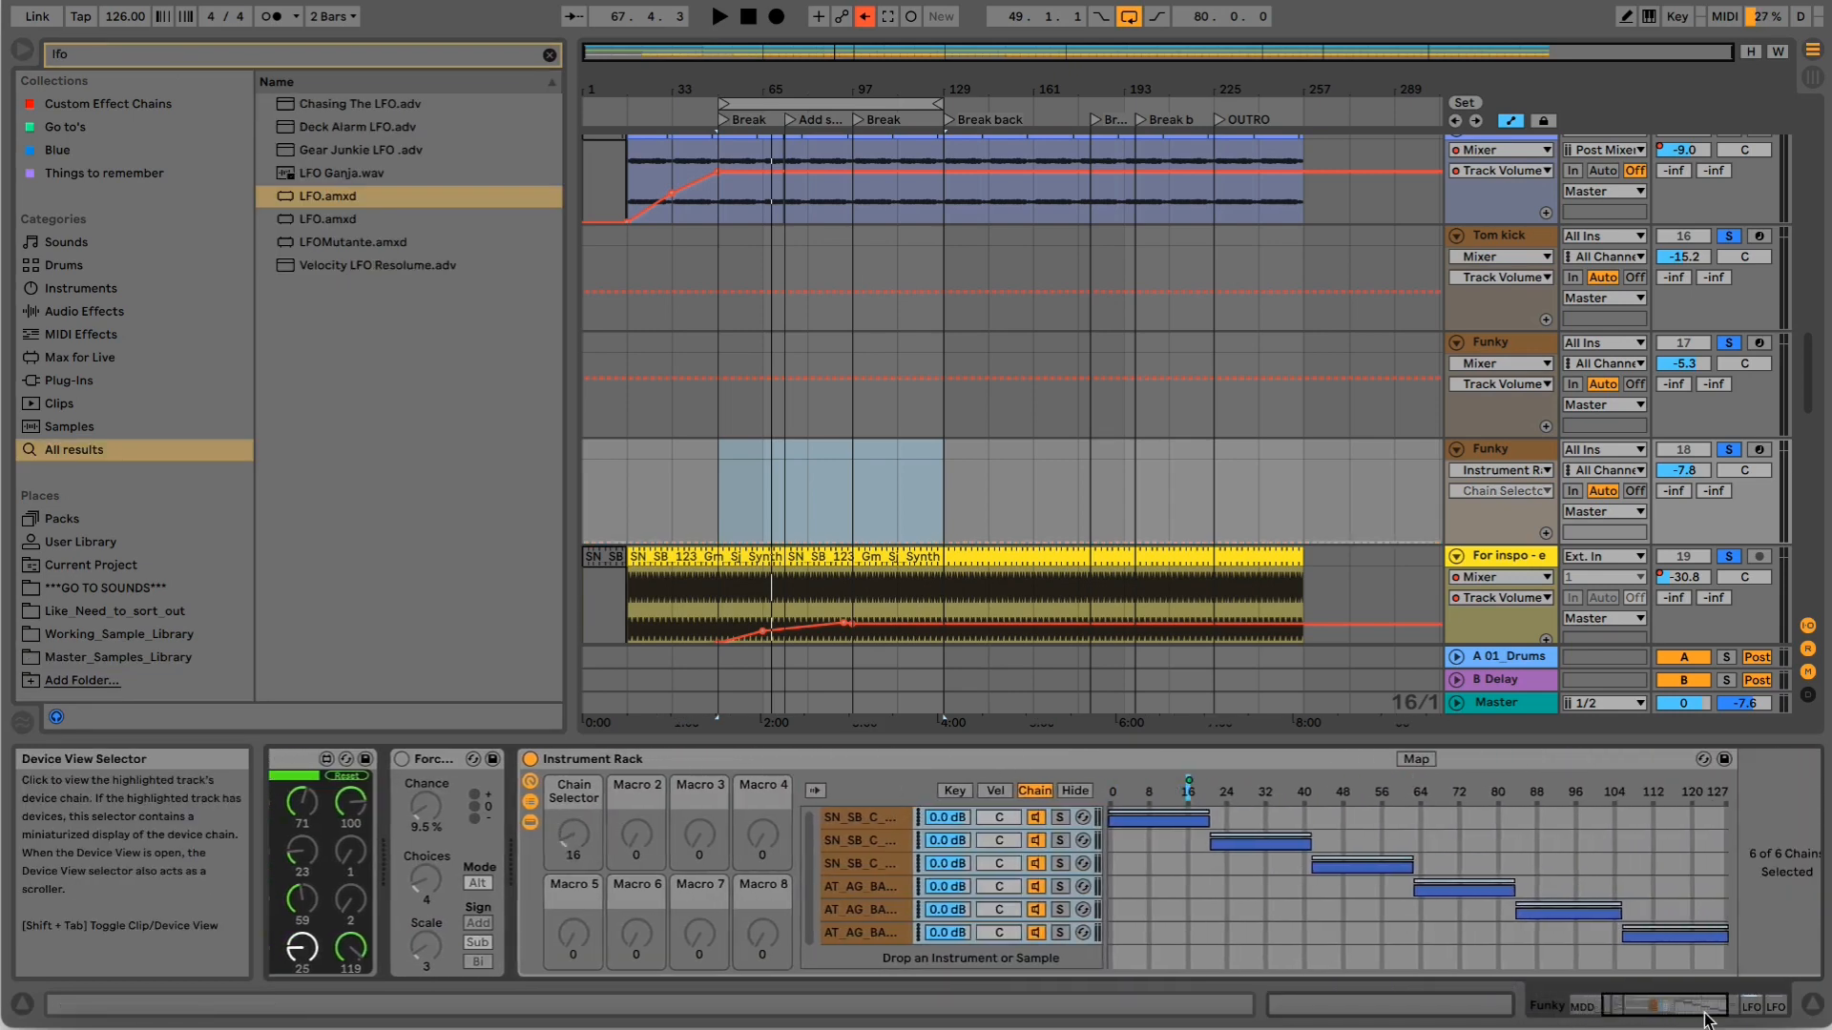
Set the Chain Selector LFO to the Random waveform with a tempo-synced rate of 1/2 and 4 % smoothing.
left_click(1228, 889)
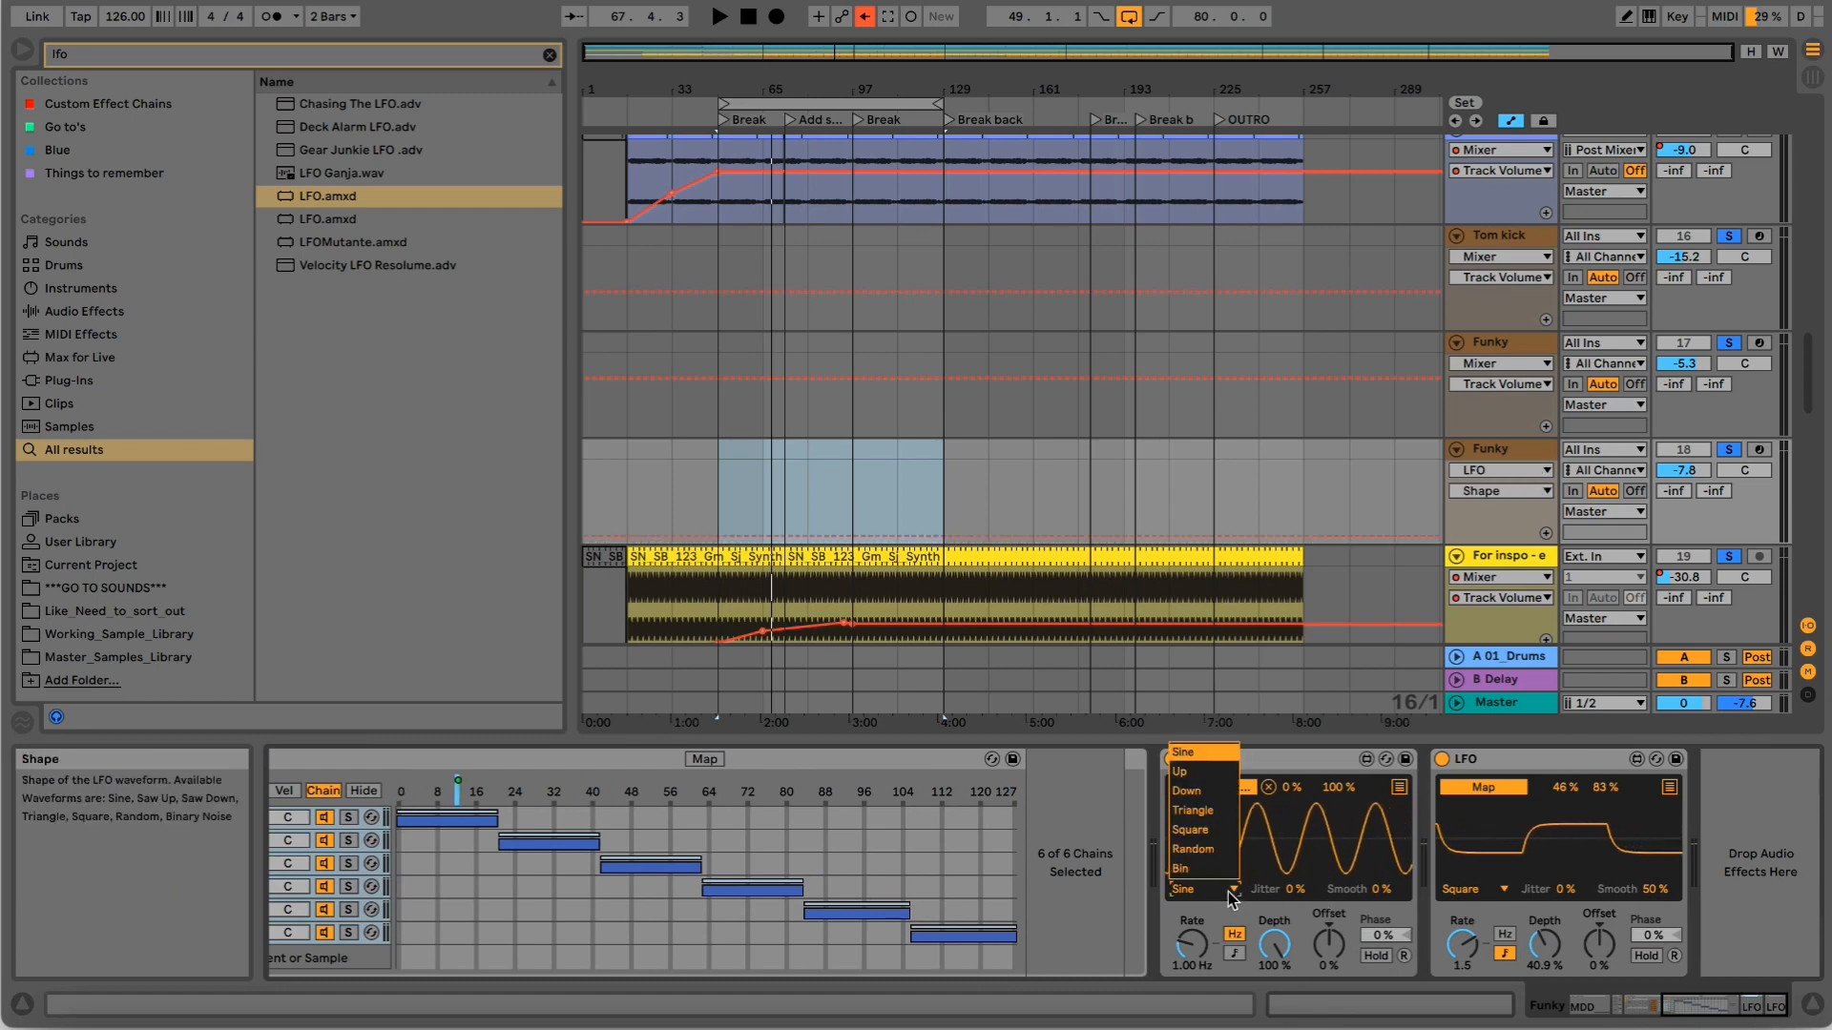
left_click(1206, 849)
left_click(1235, 953)
left_click(1194, 944)
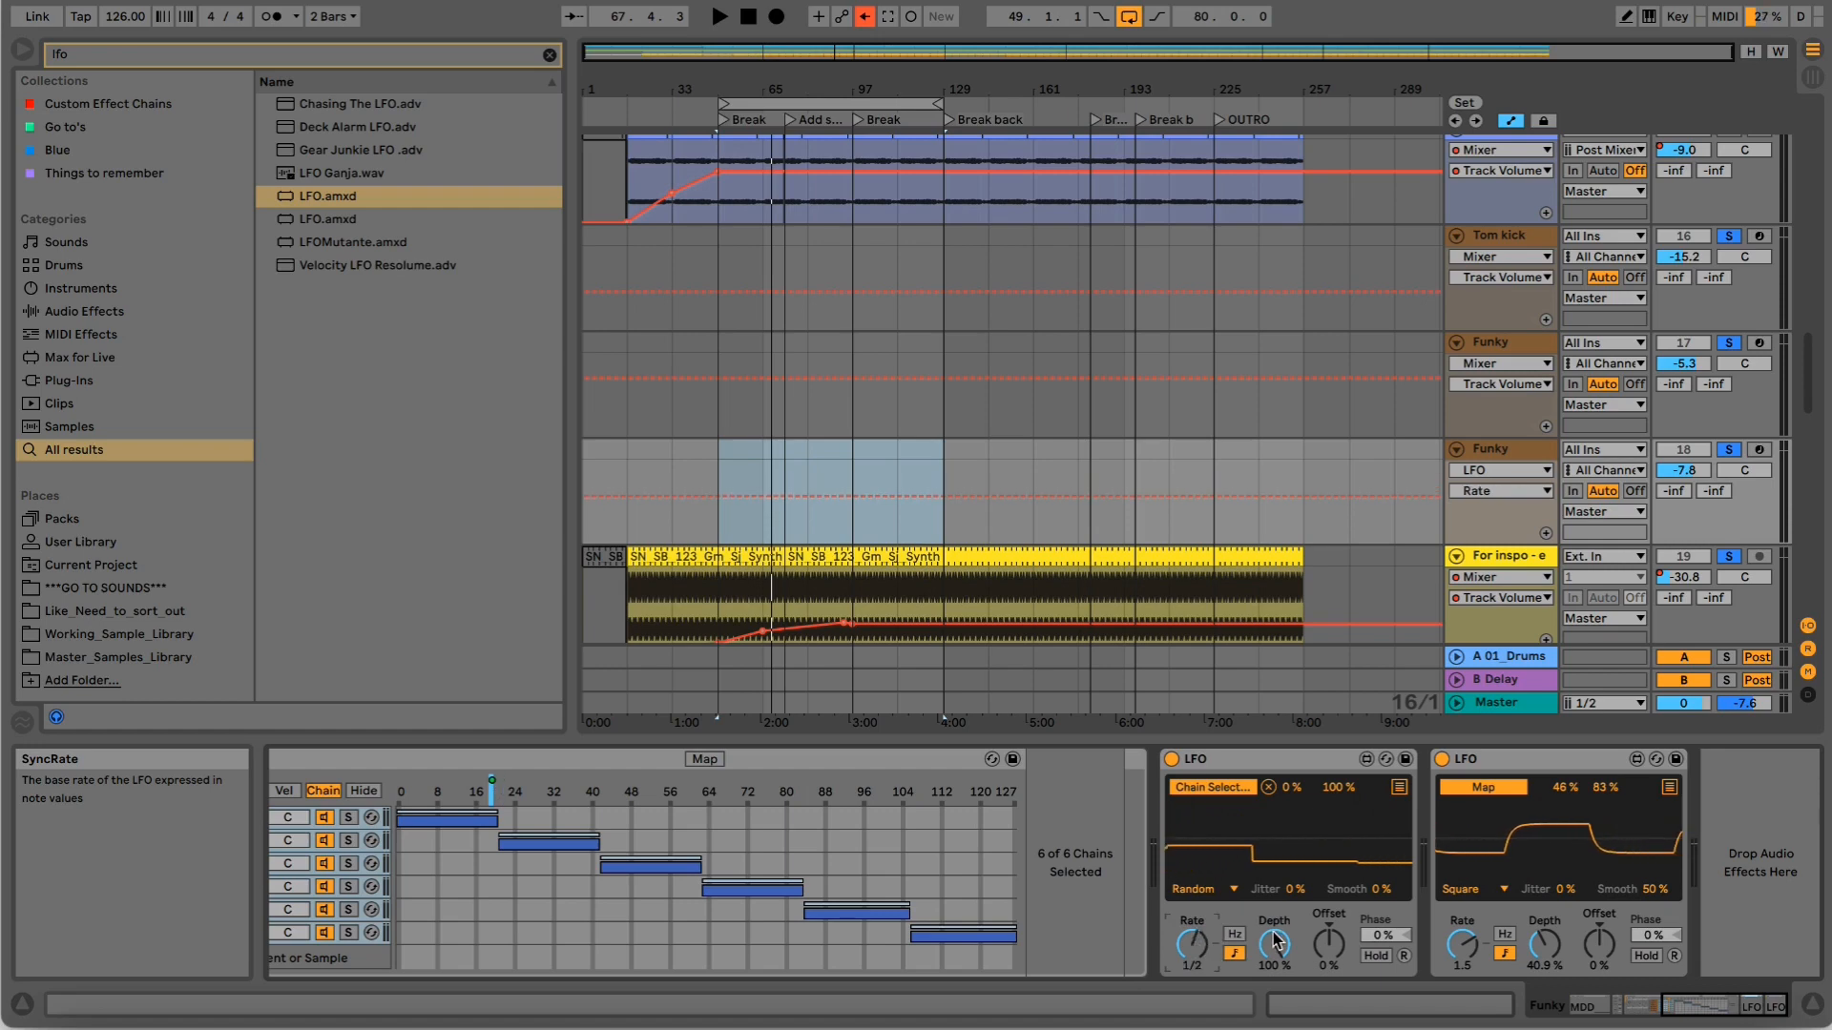
left_click_drag(1384, 895, 1383, 891)
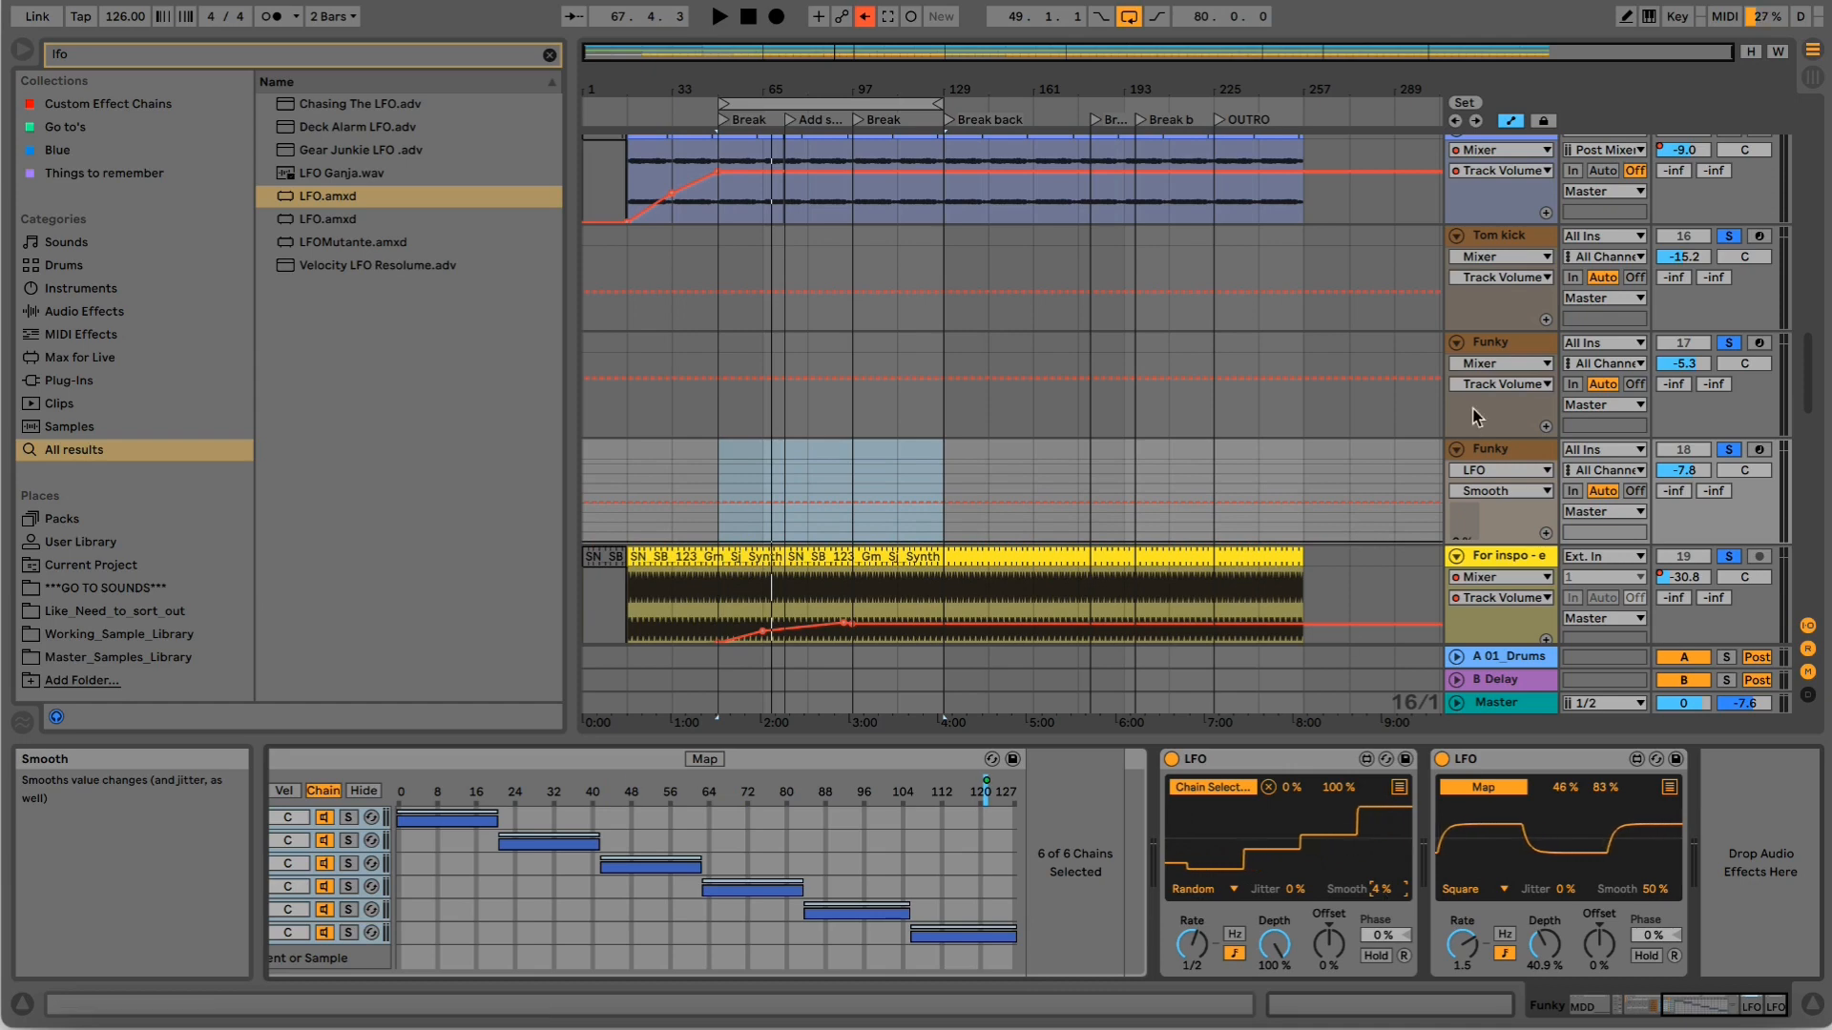
Lower the duplicated Funky track's volume to -10.4 dB and start playback.
left_click(1488, 449)
left_click_drag(1709, 467, 1684, 470)
key("space")
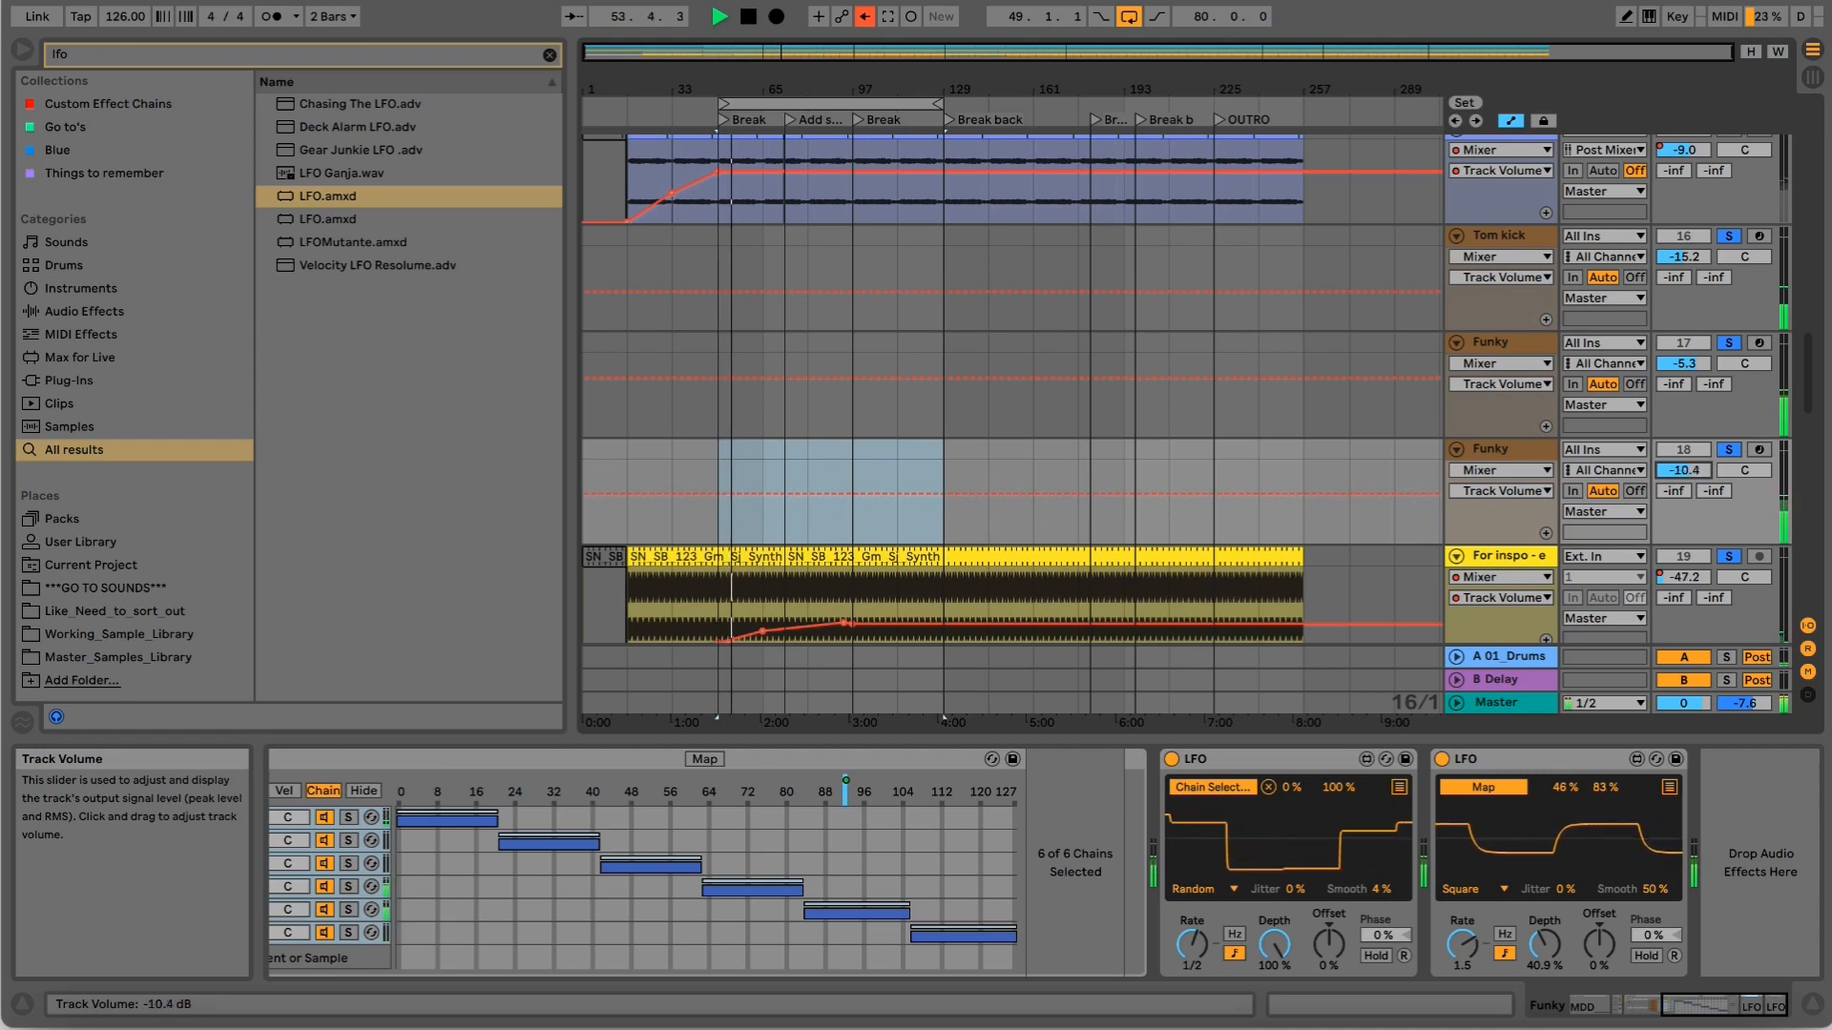
Try different rates on the Chain Selector LFO during playback, settling on 1/4, and set its depth to 78 %.
left_click(1190, 944)
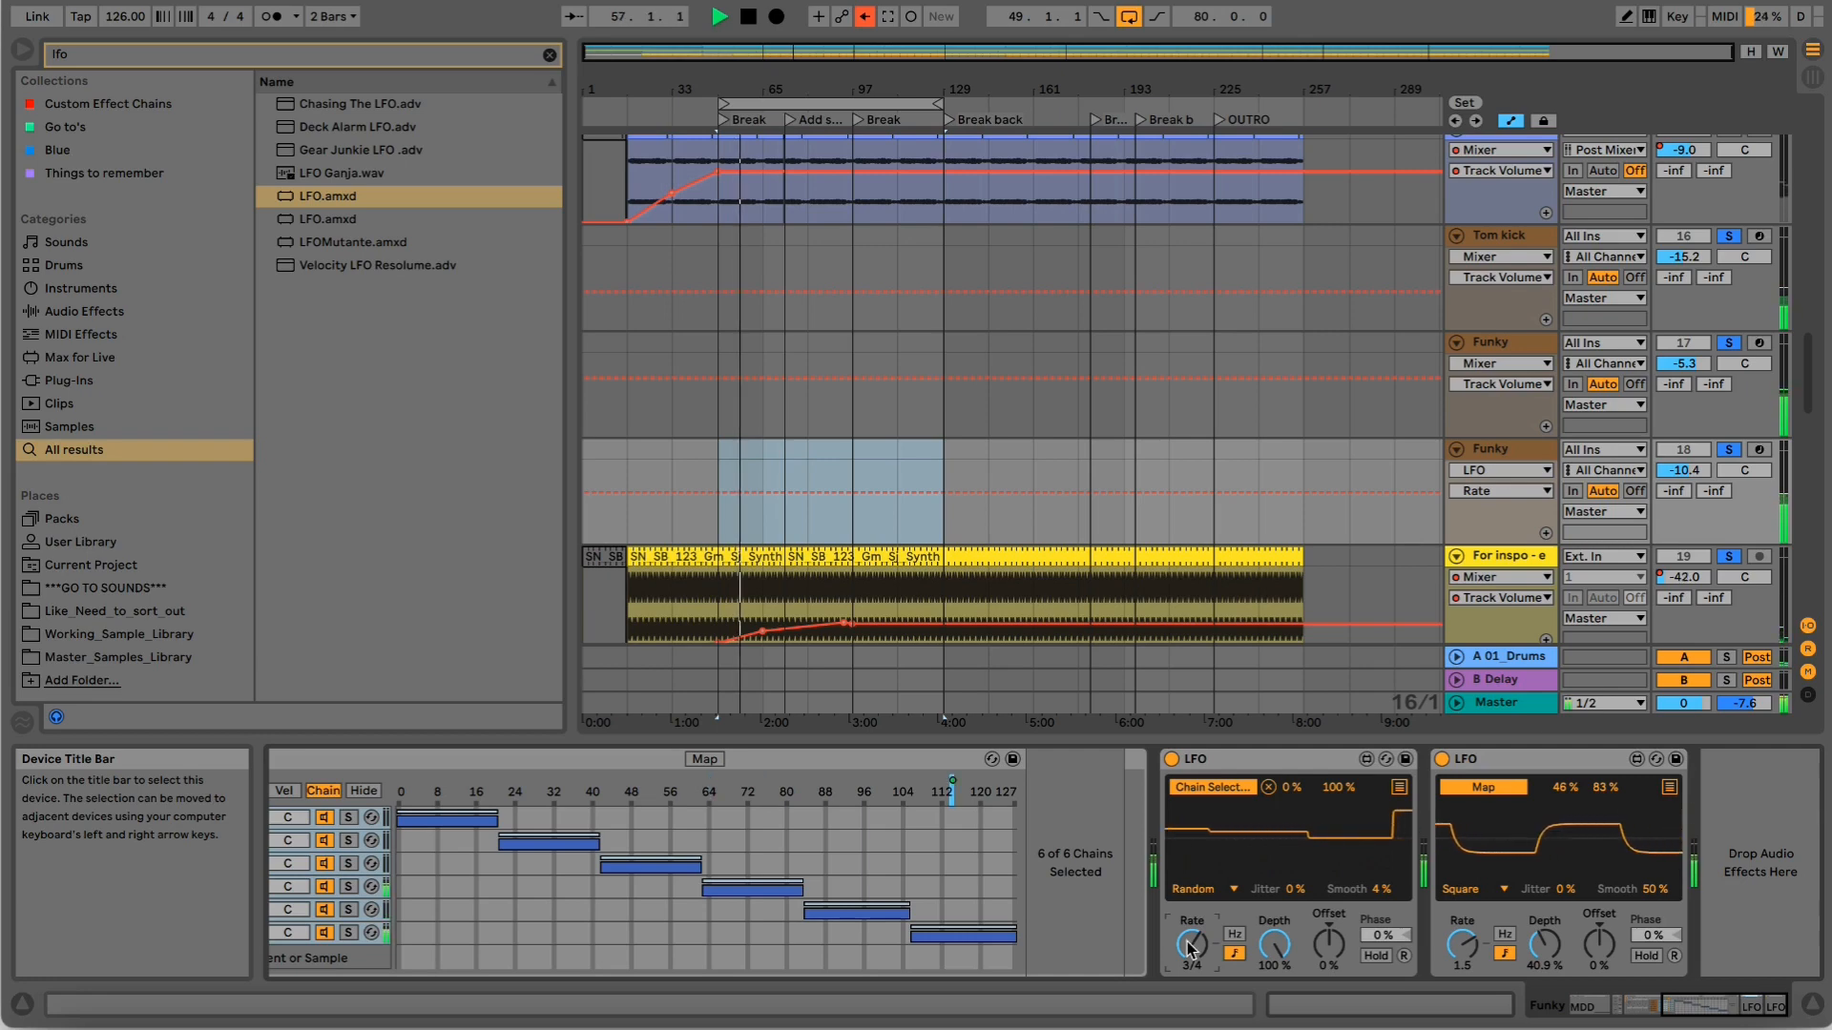
left_click_drag(1190, 945, 1190, 958)
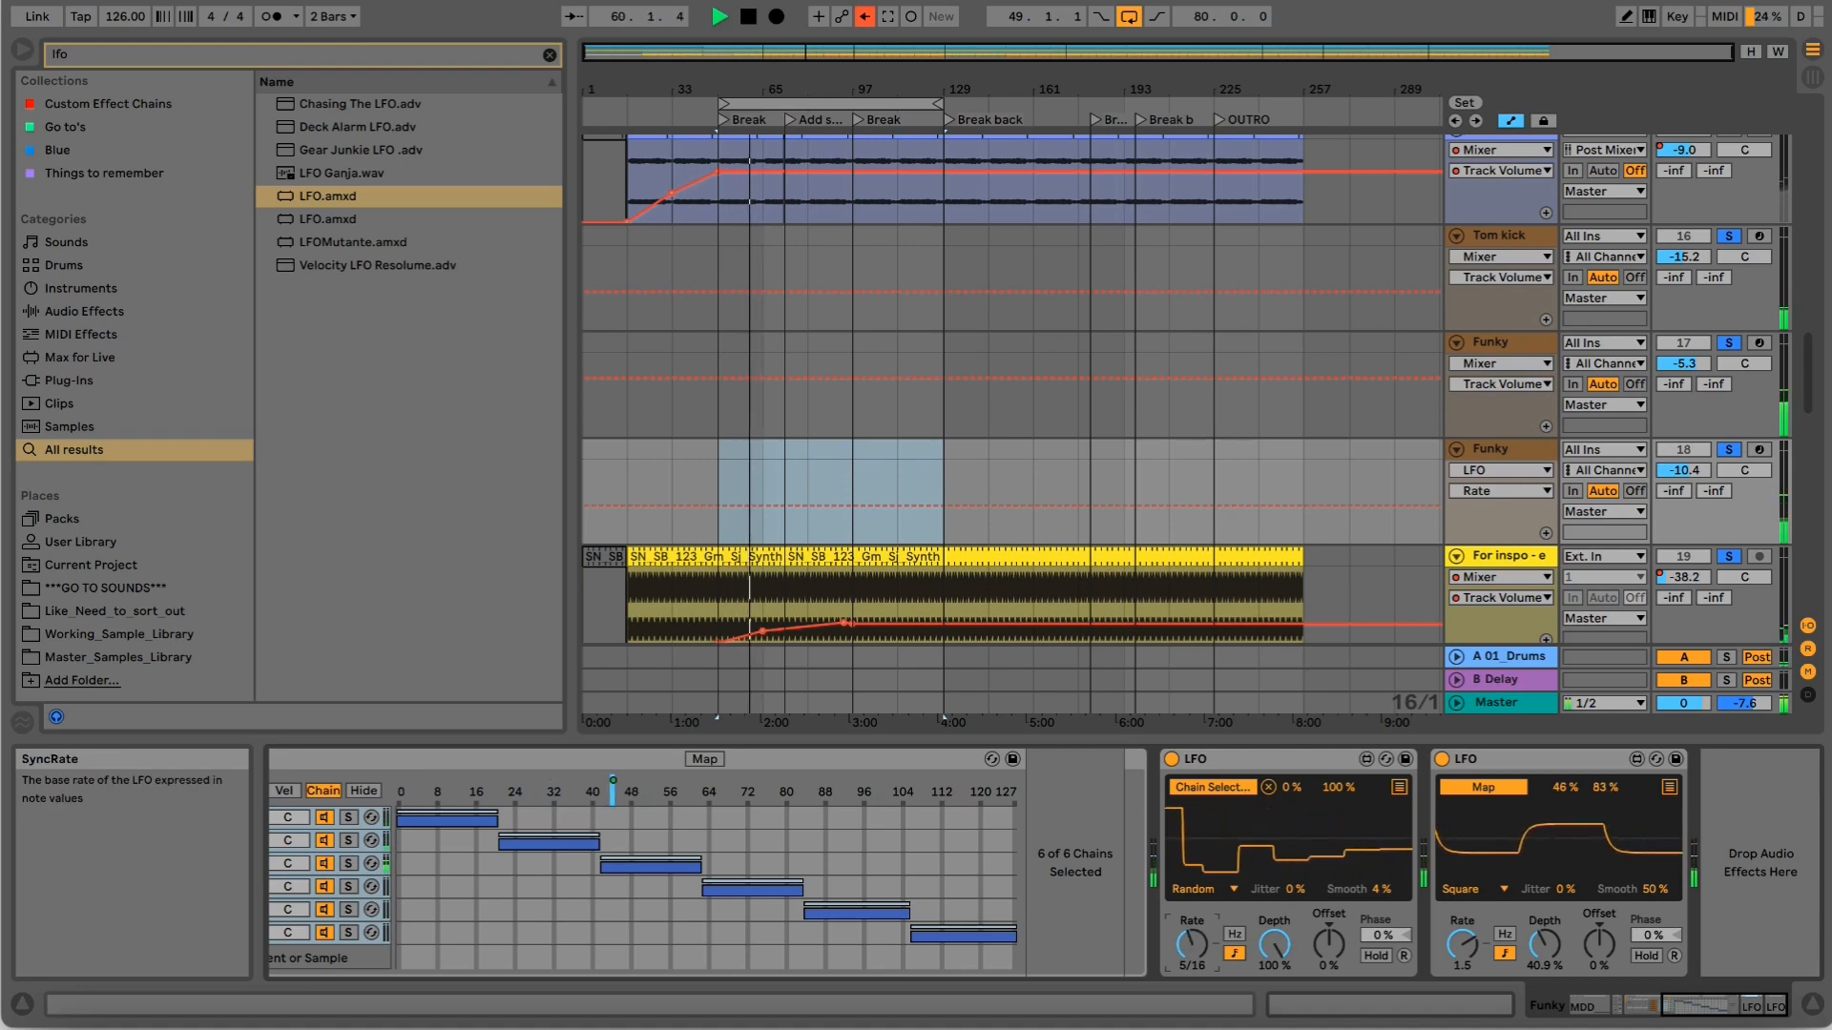
left_click_drag(1191, 945, 1191, 950)
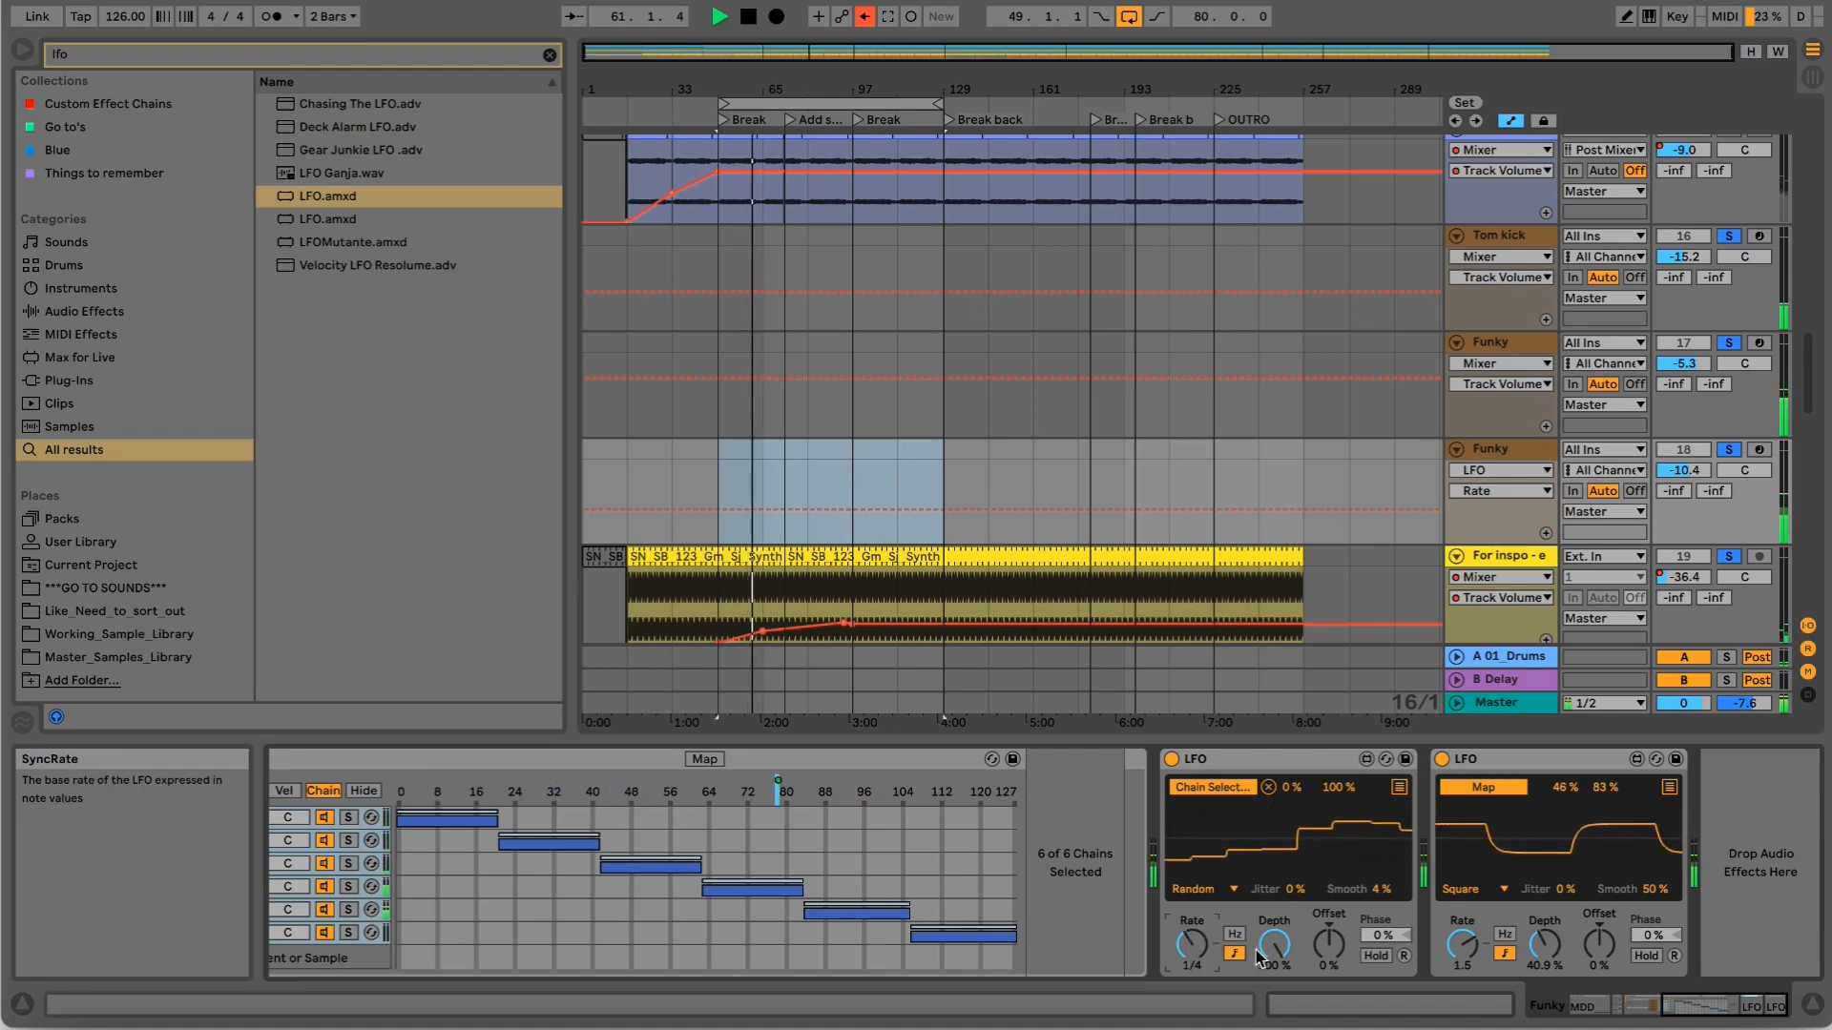
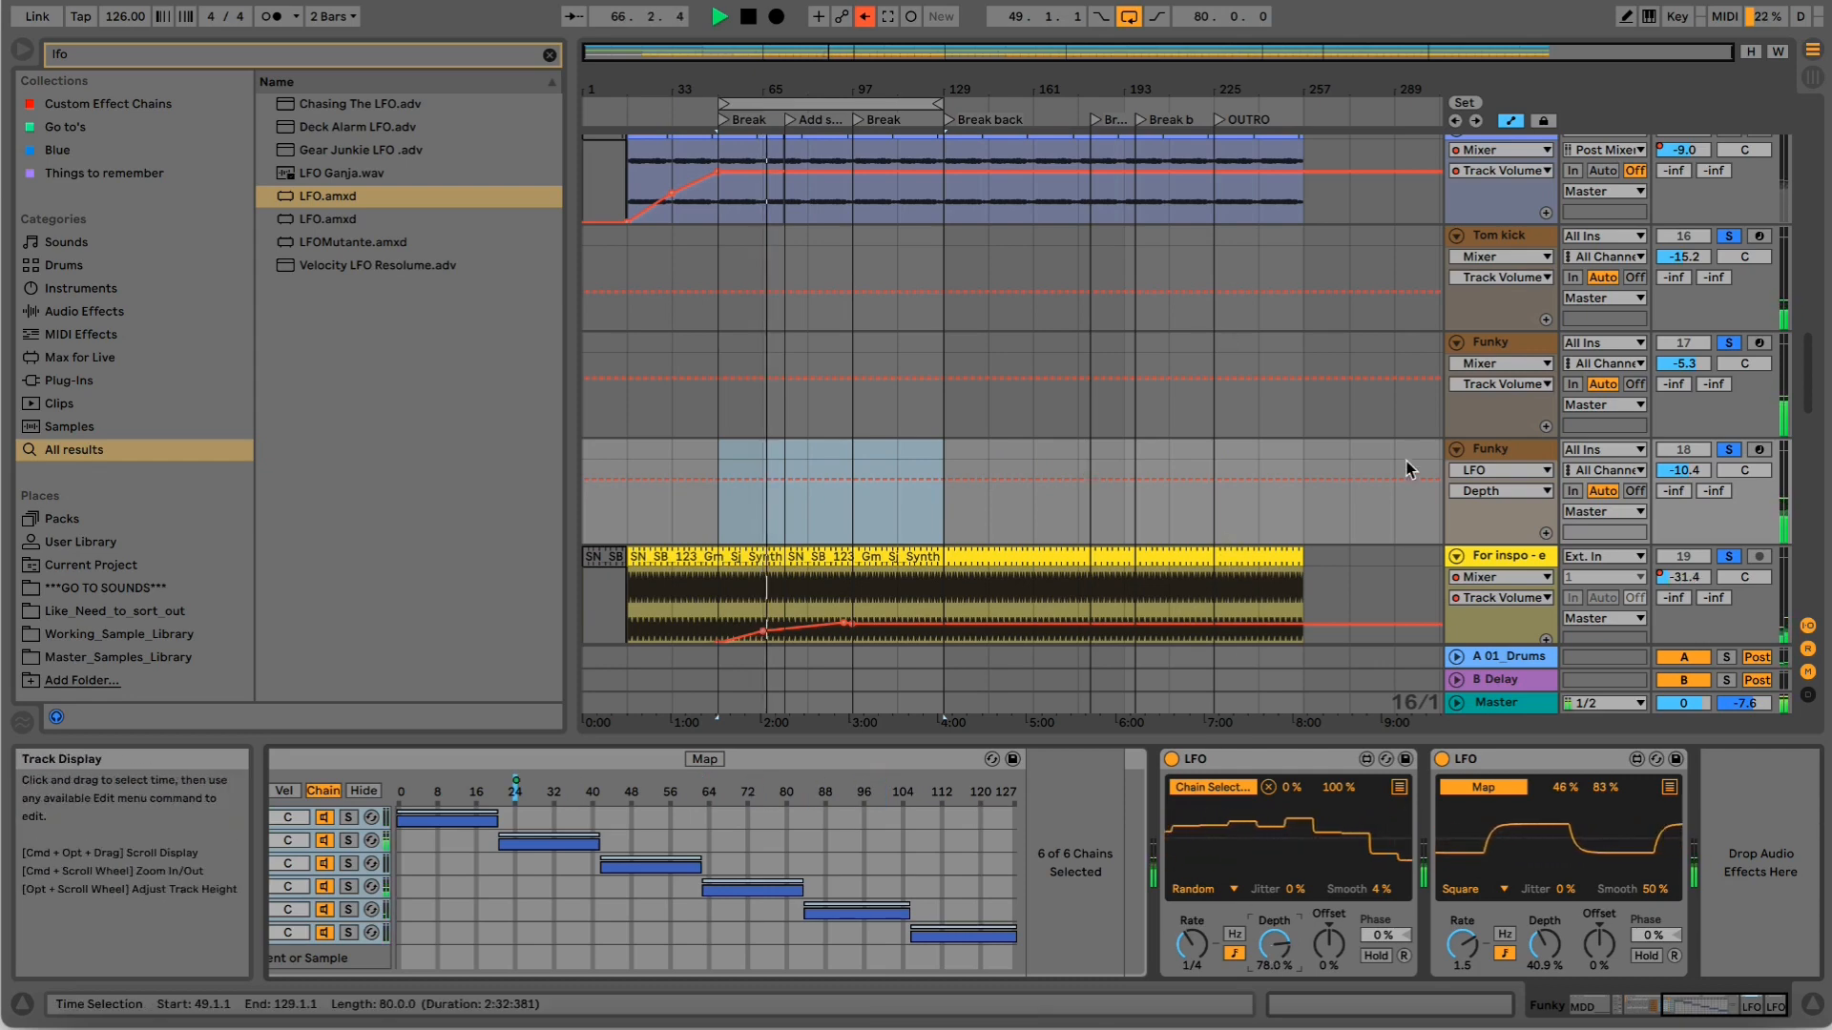
Group the Tom kick track and both Funky tracks together.
left_click(1508, 305)
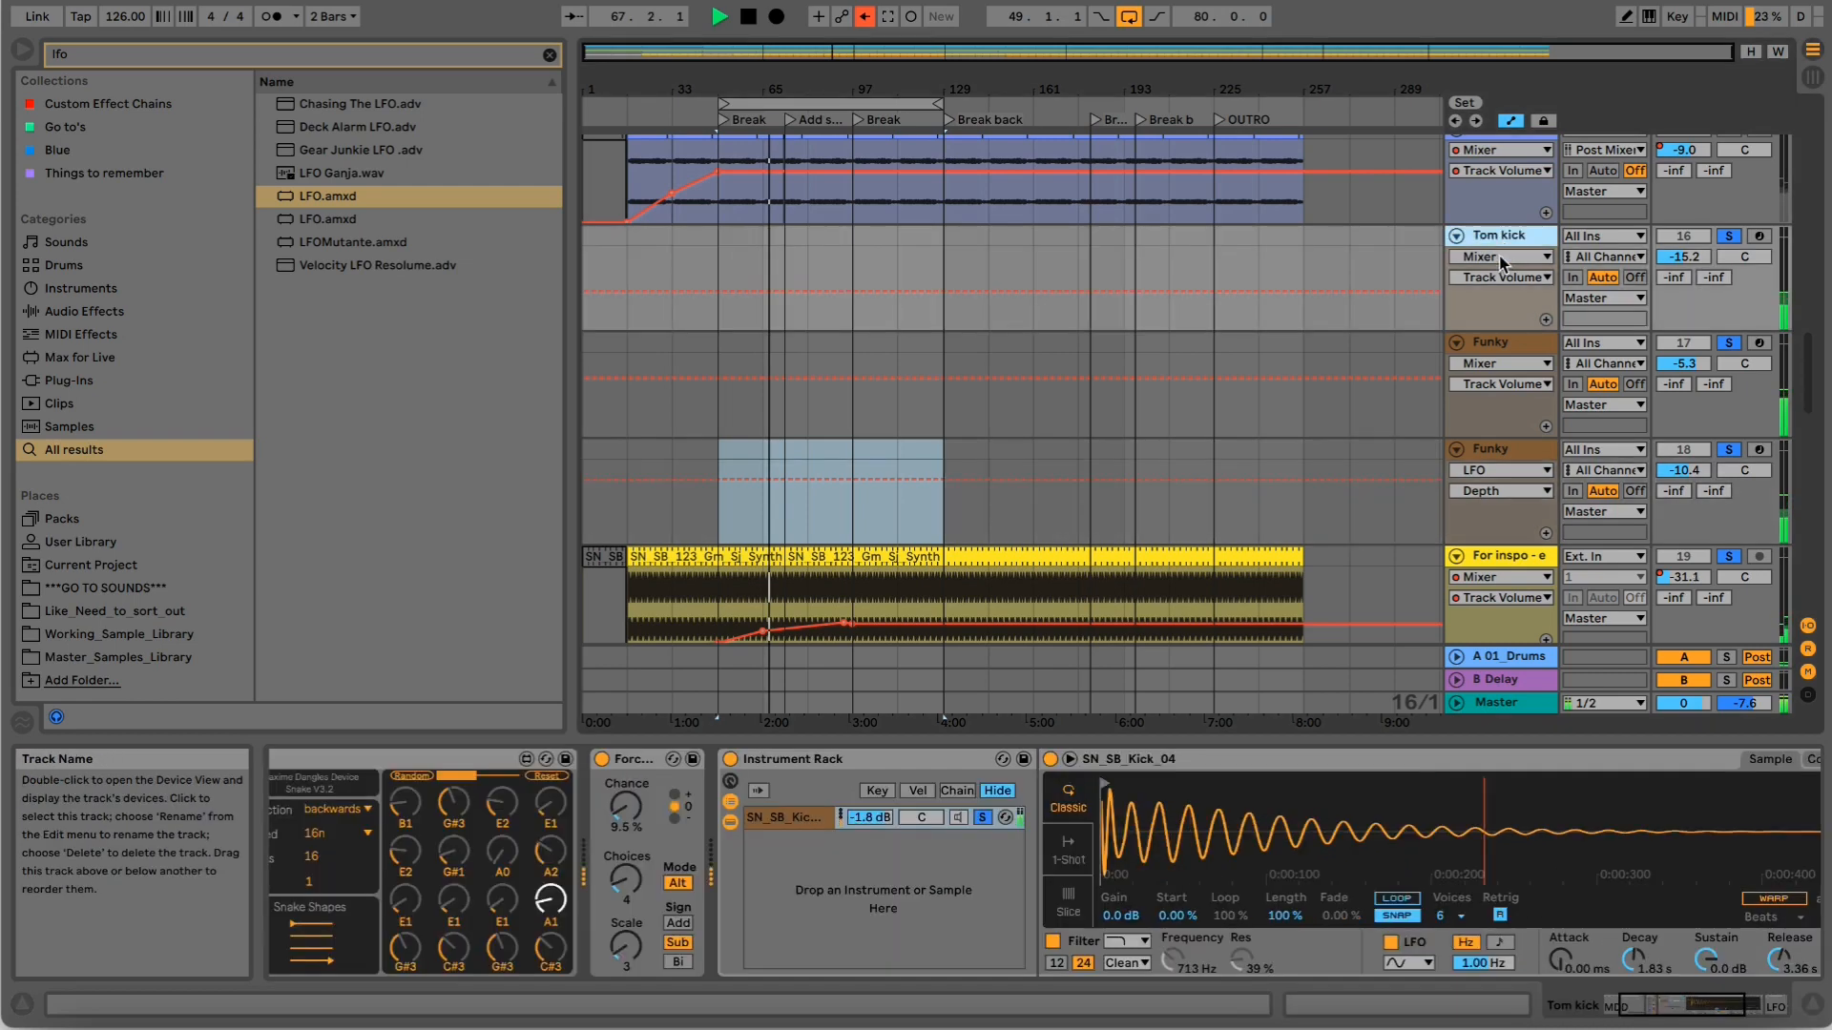
left_click(1501, 456)
key("super+g")
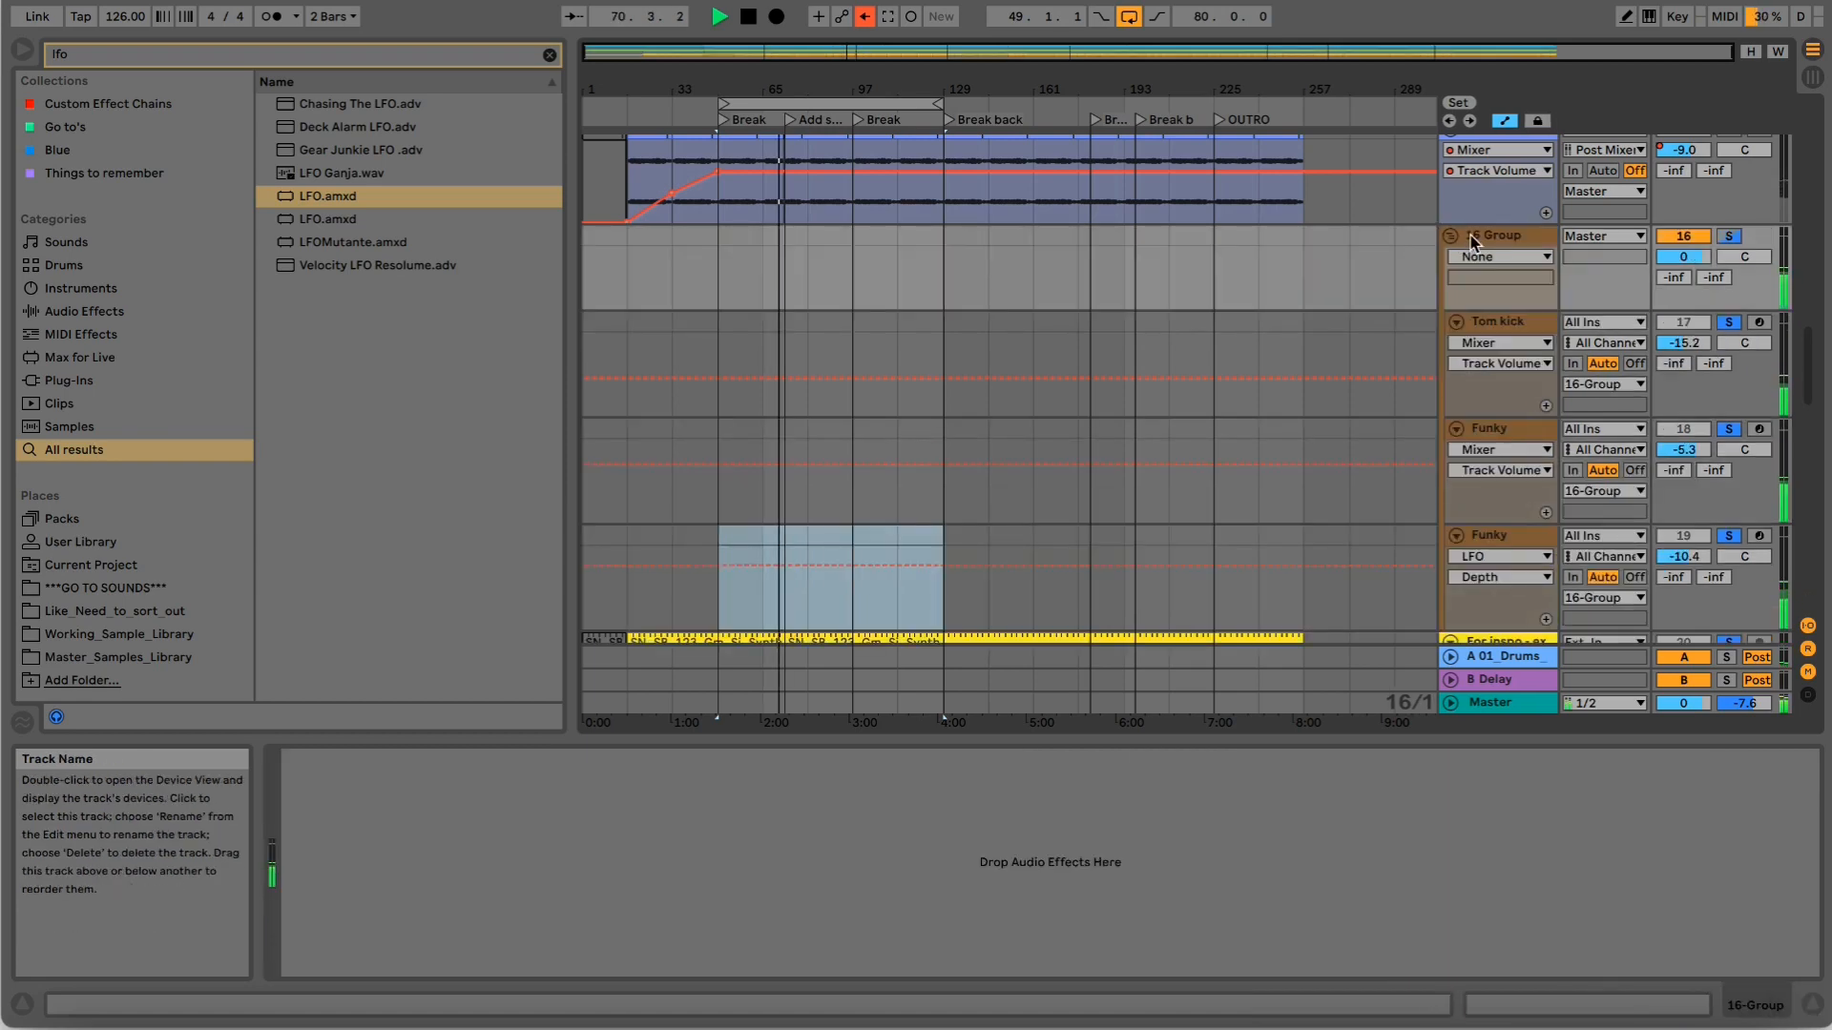
Rename the new group track as "LOW kick".
key("super+r")
type("ép")
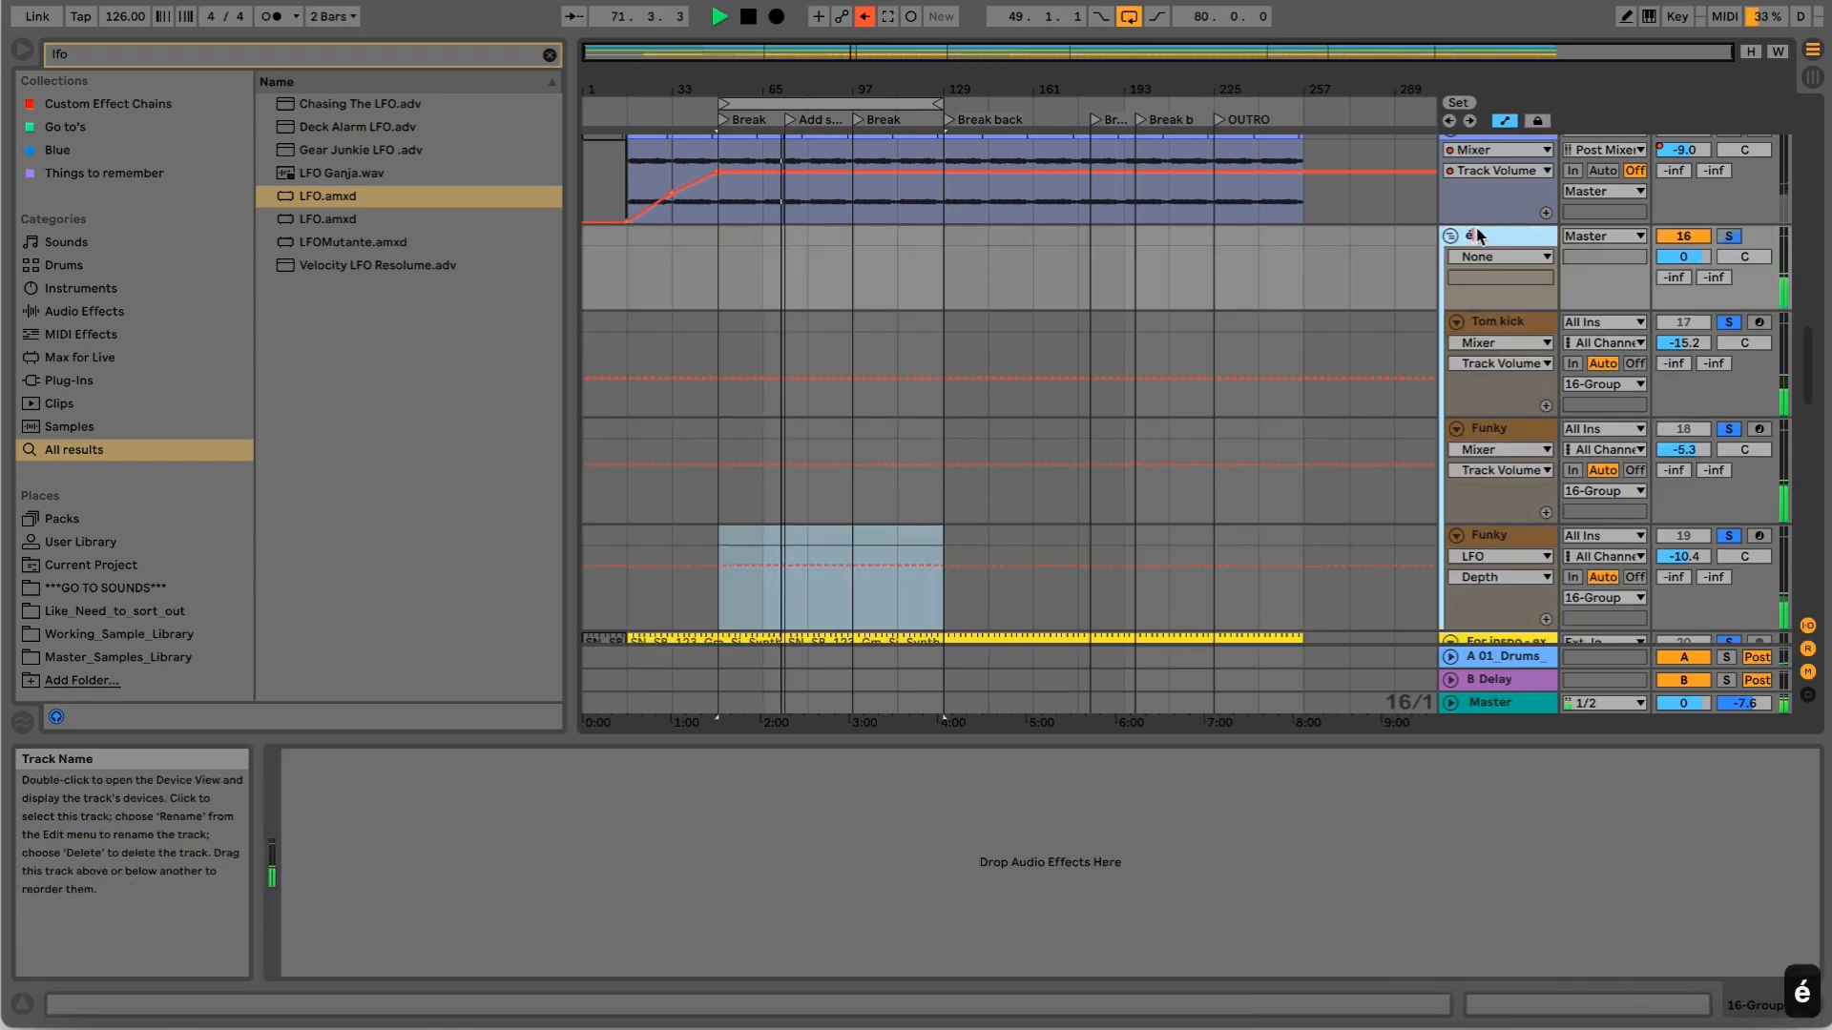
key("BackSpace")
key("BackSpace")
type("LOW kick")
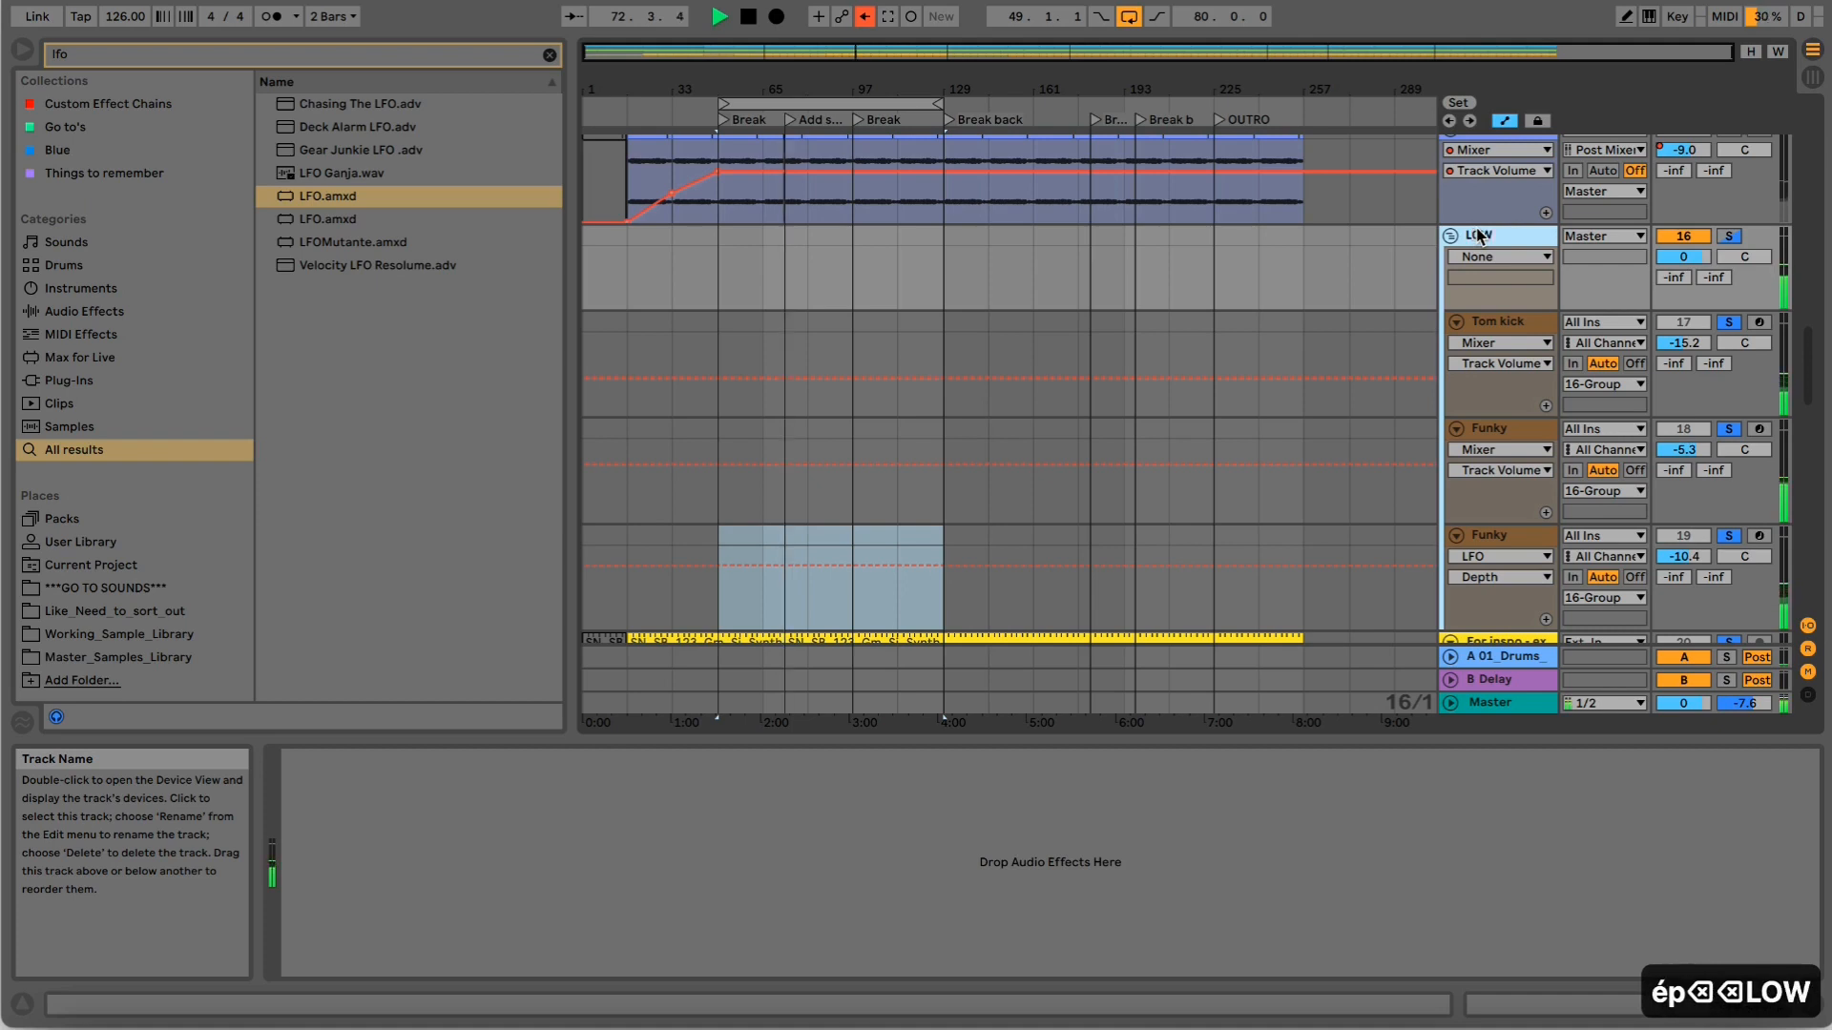
key("Return")
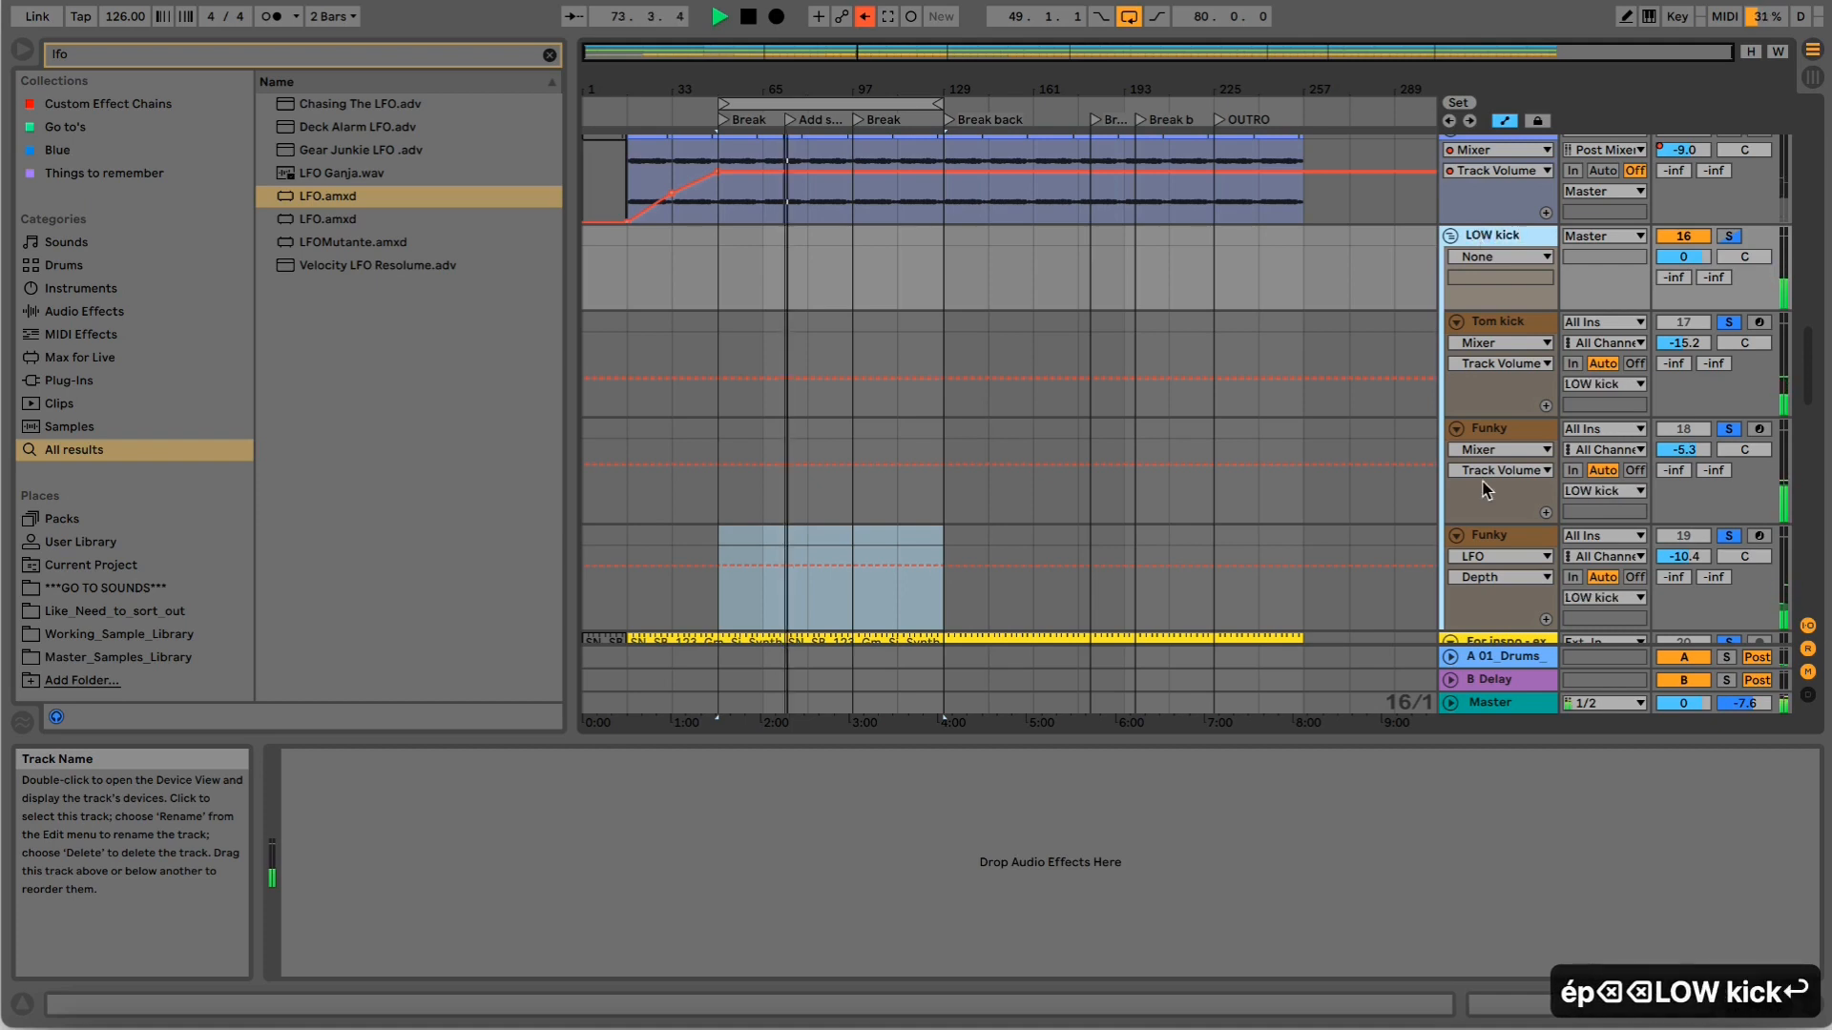
Inspect the duplicated Funky track's Instrument Rack chains and its two LFO devices during playback.
left_click(1489, 535)
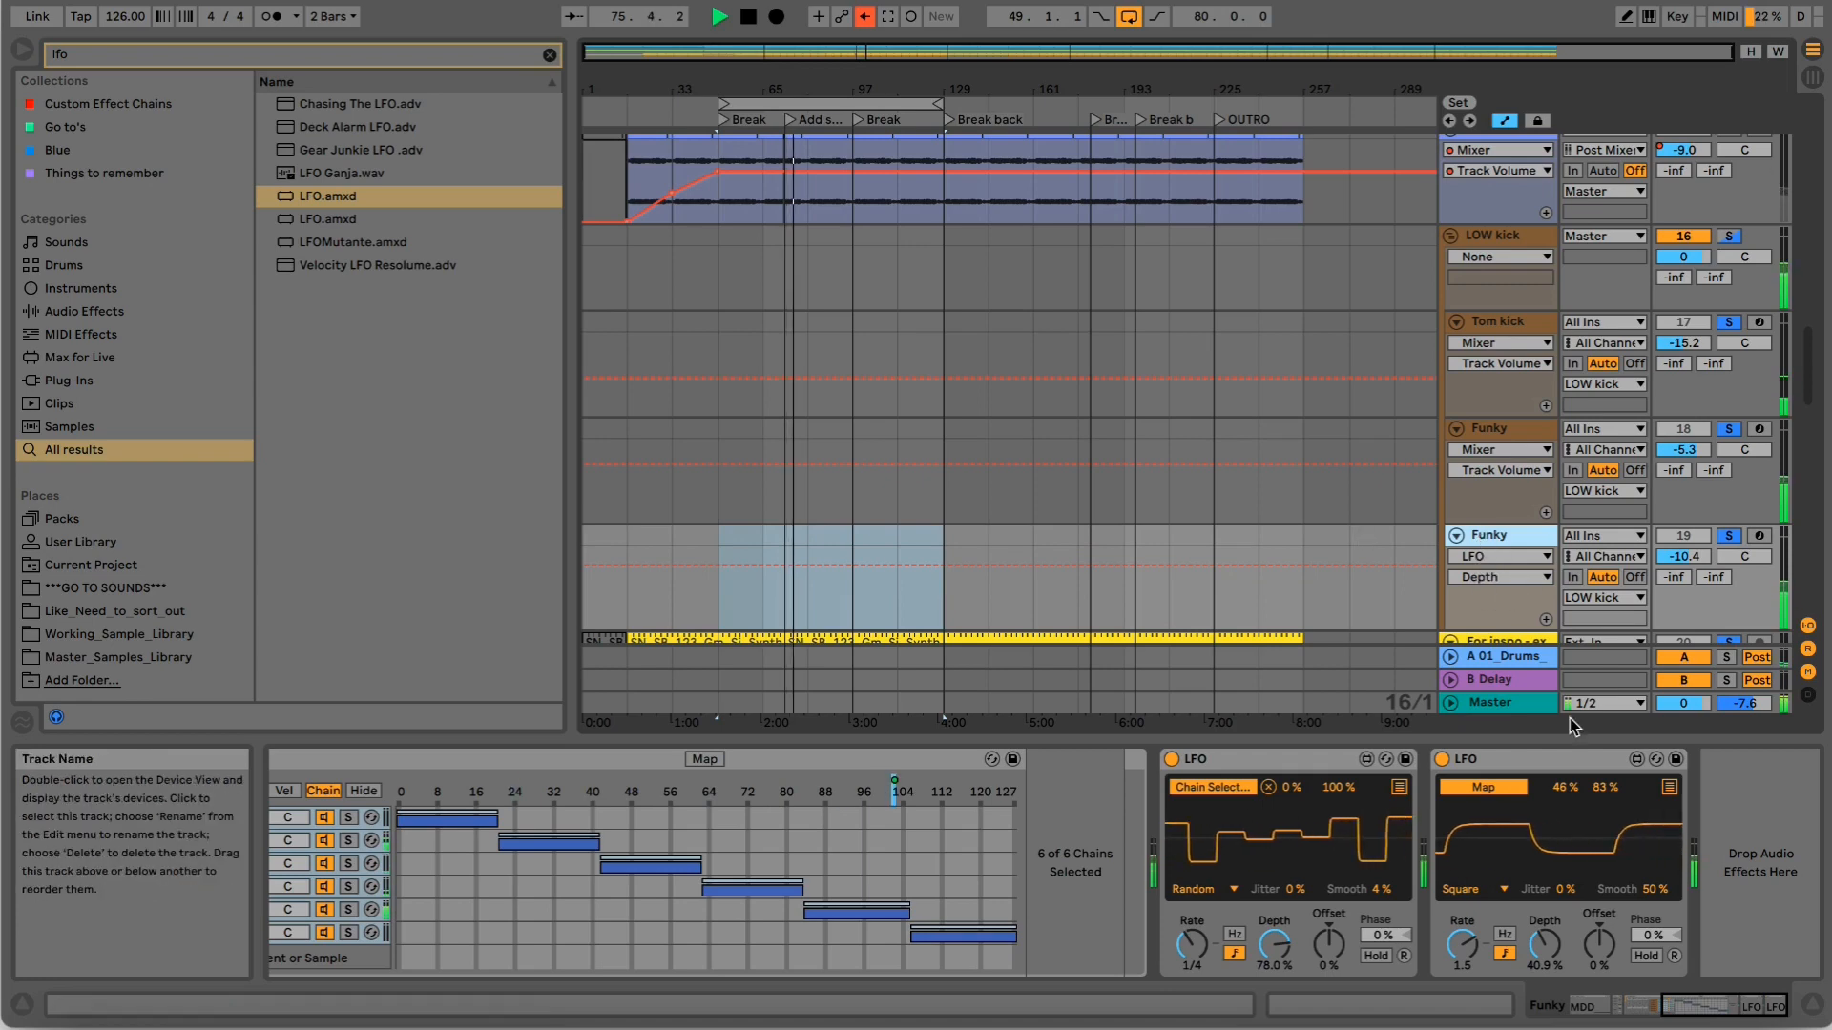
left_click(1697, 1010)
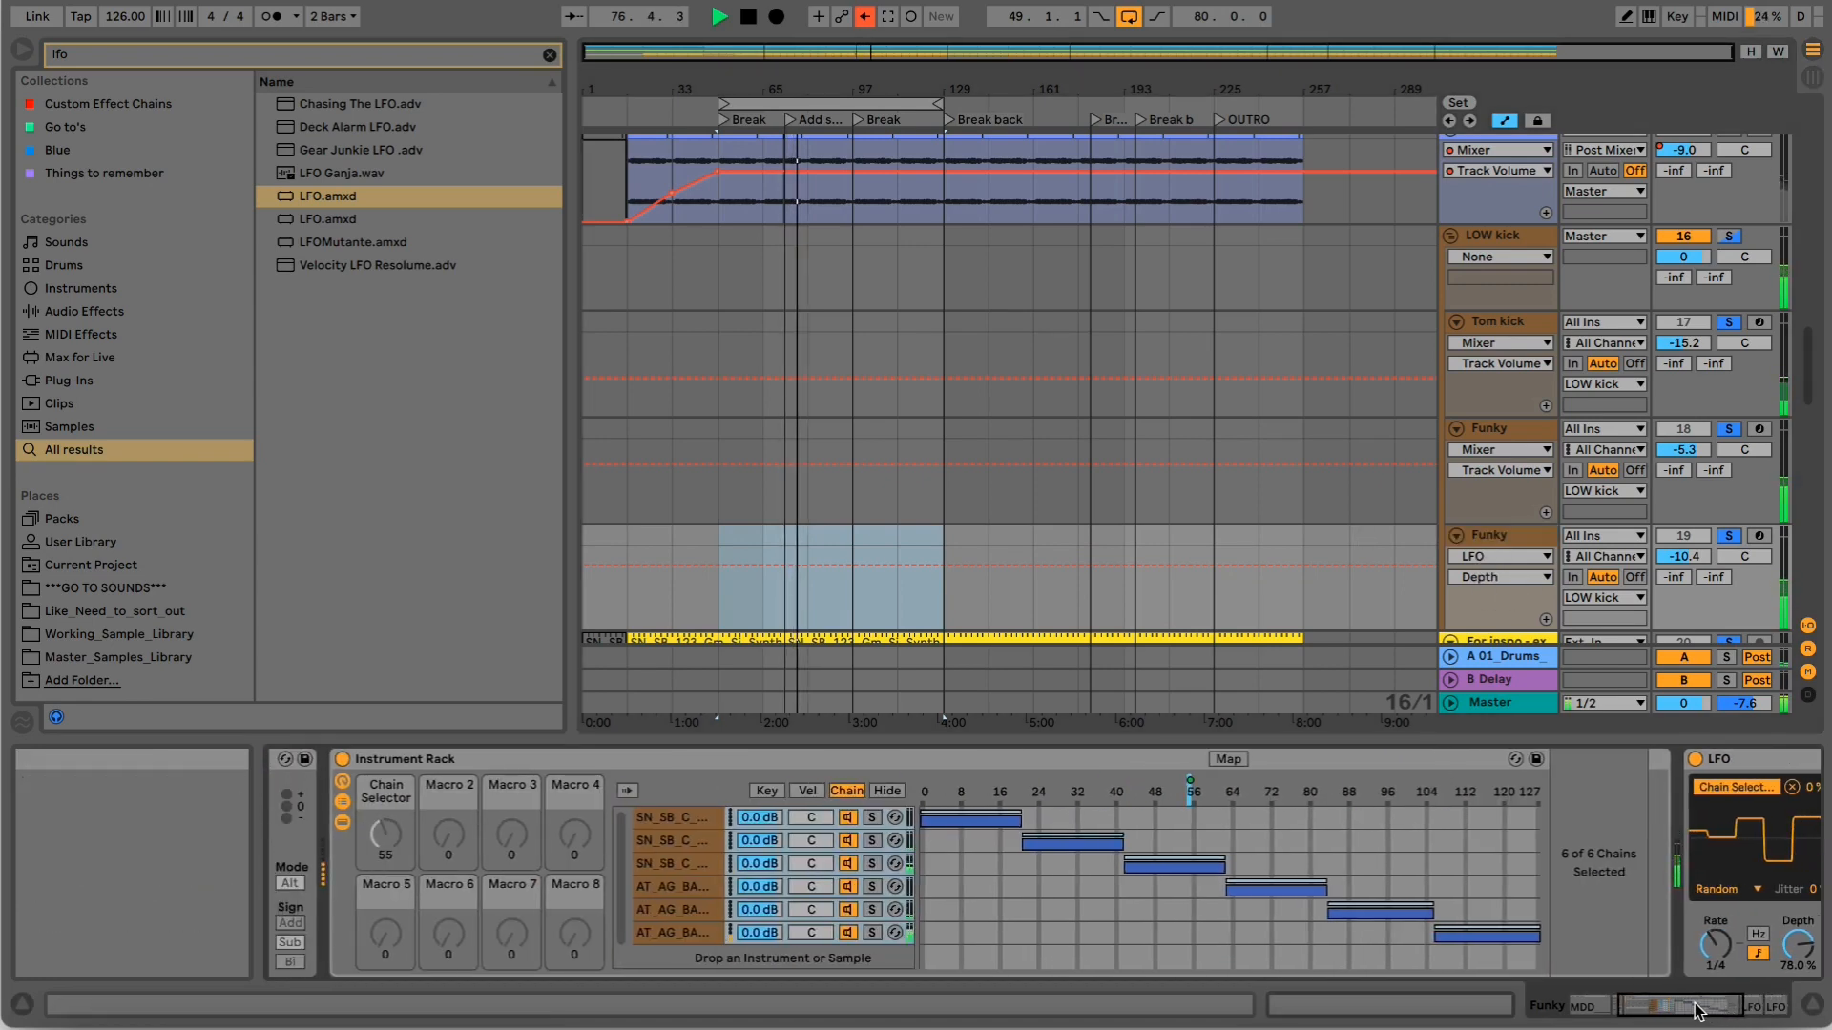
left_click_drag(1698, 1010, 1679, 1009)
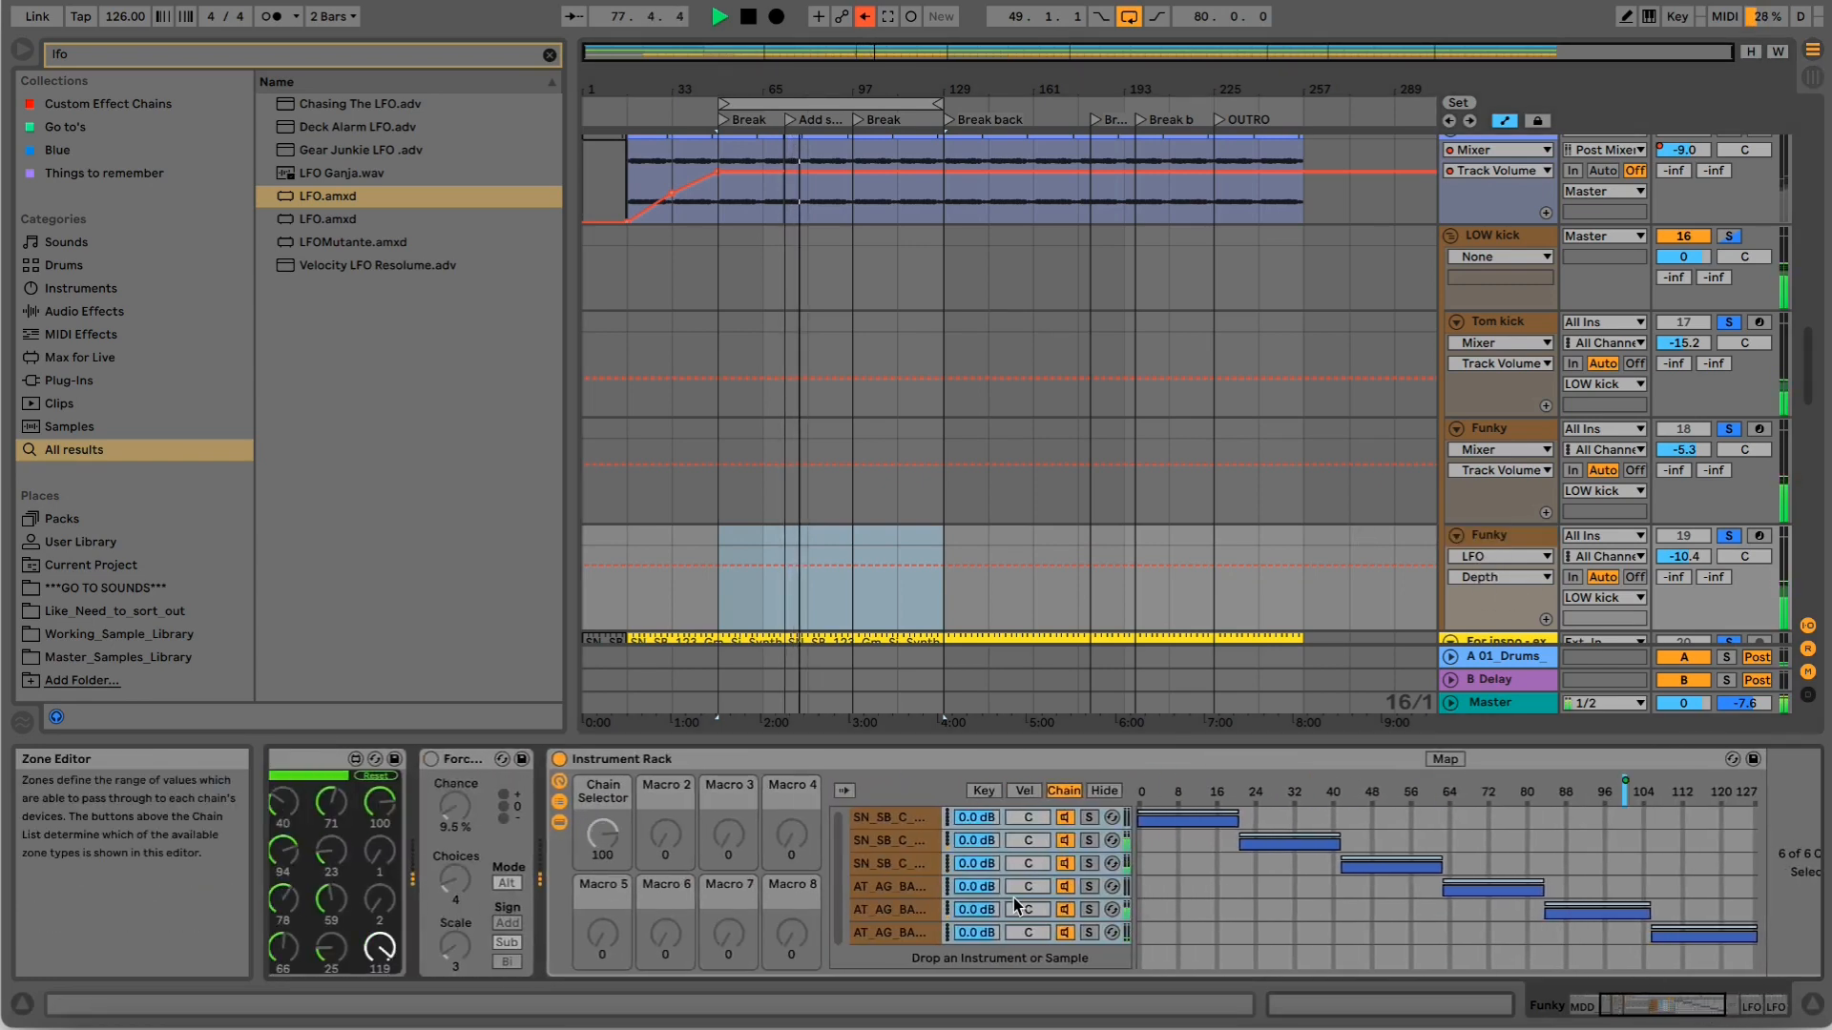
scroll(954, 920, "down", 1)
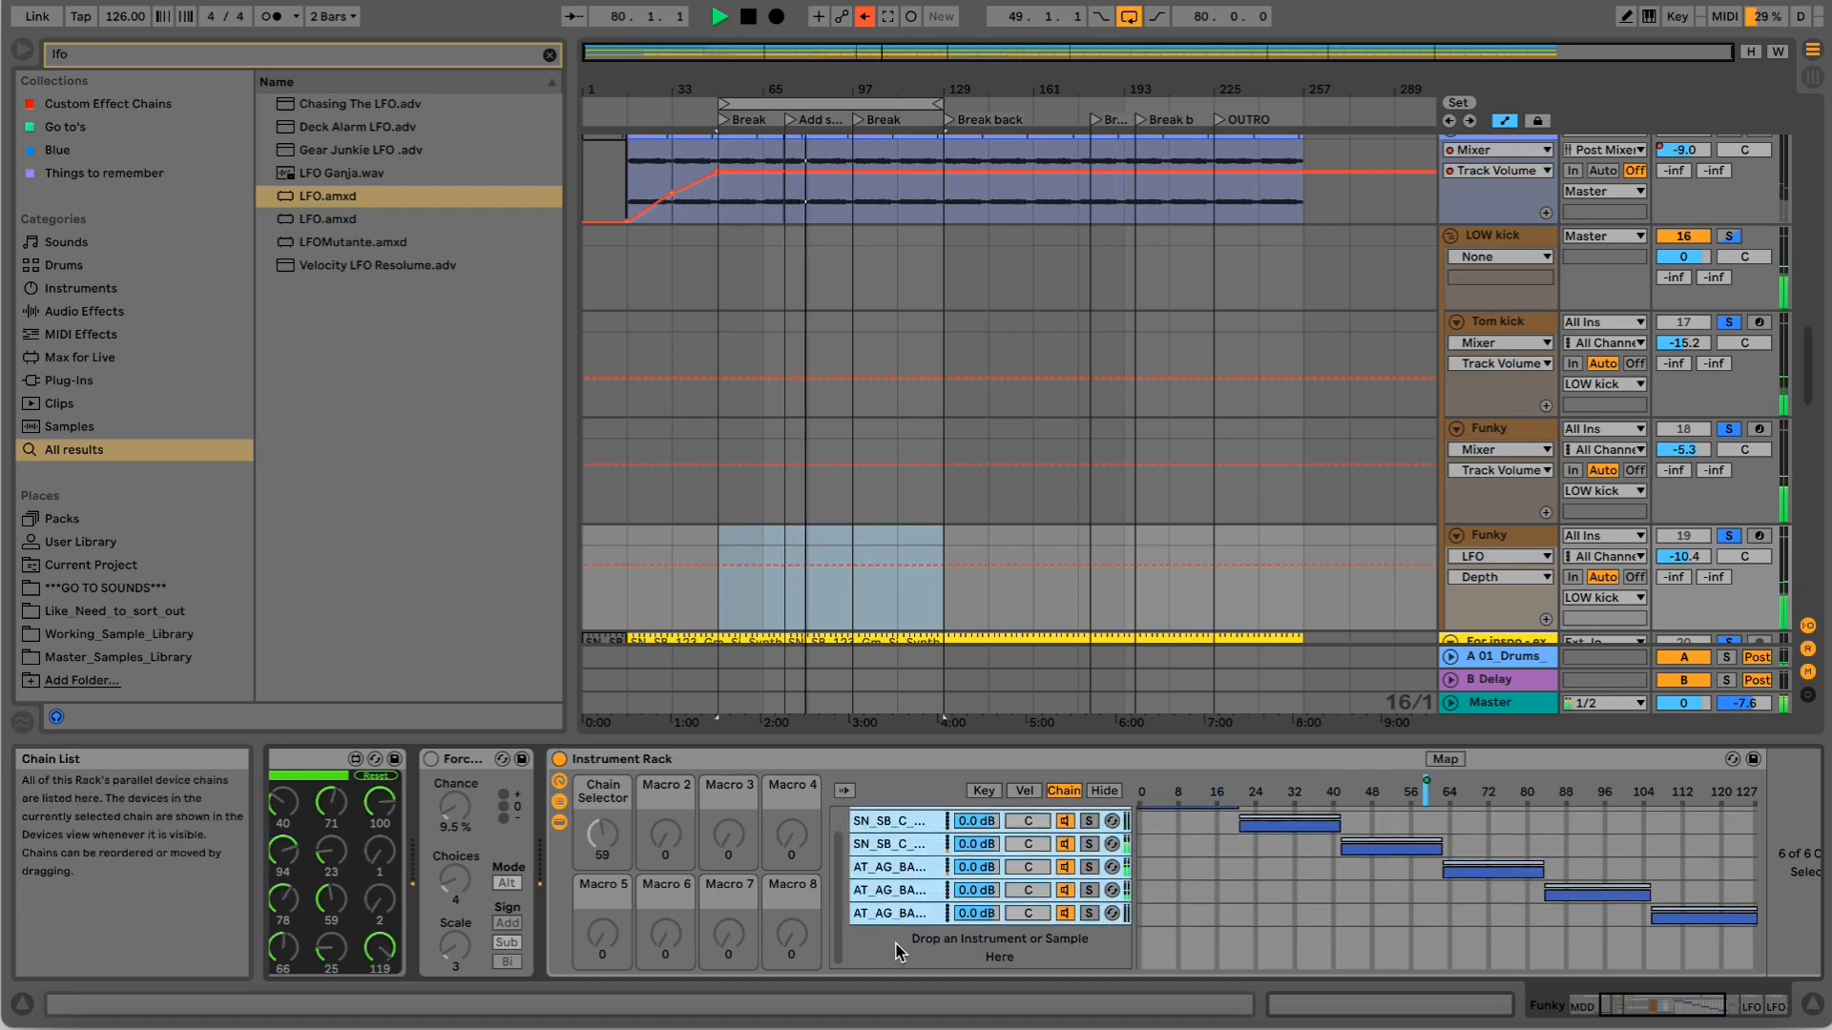
left_click(1668, 1017)
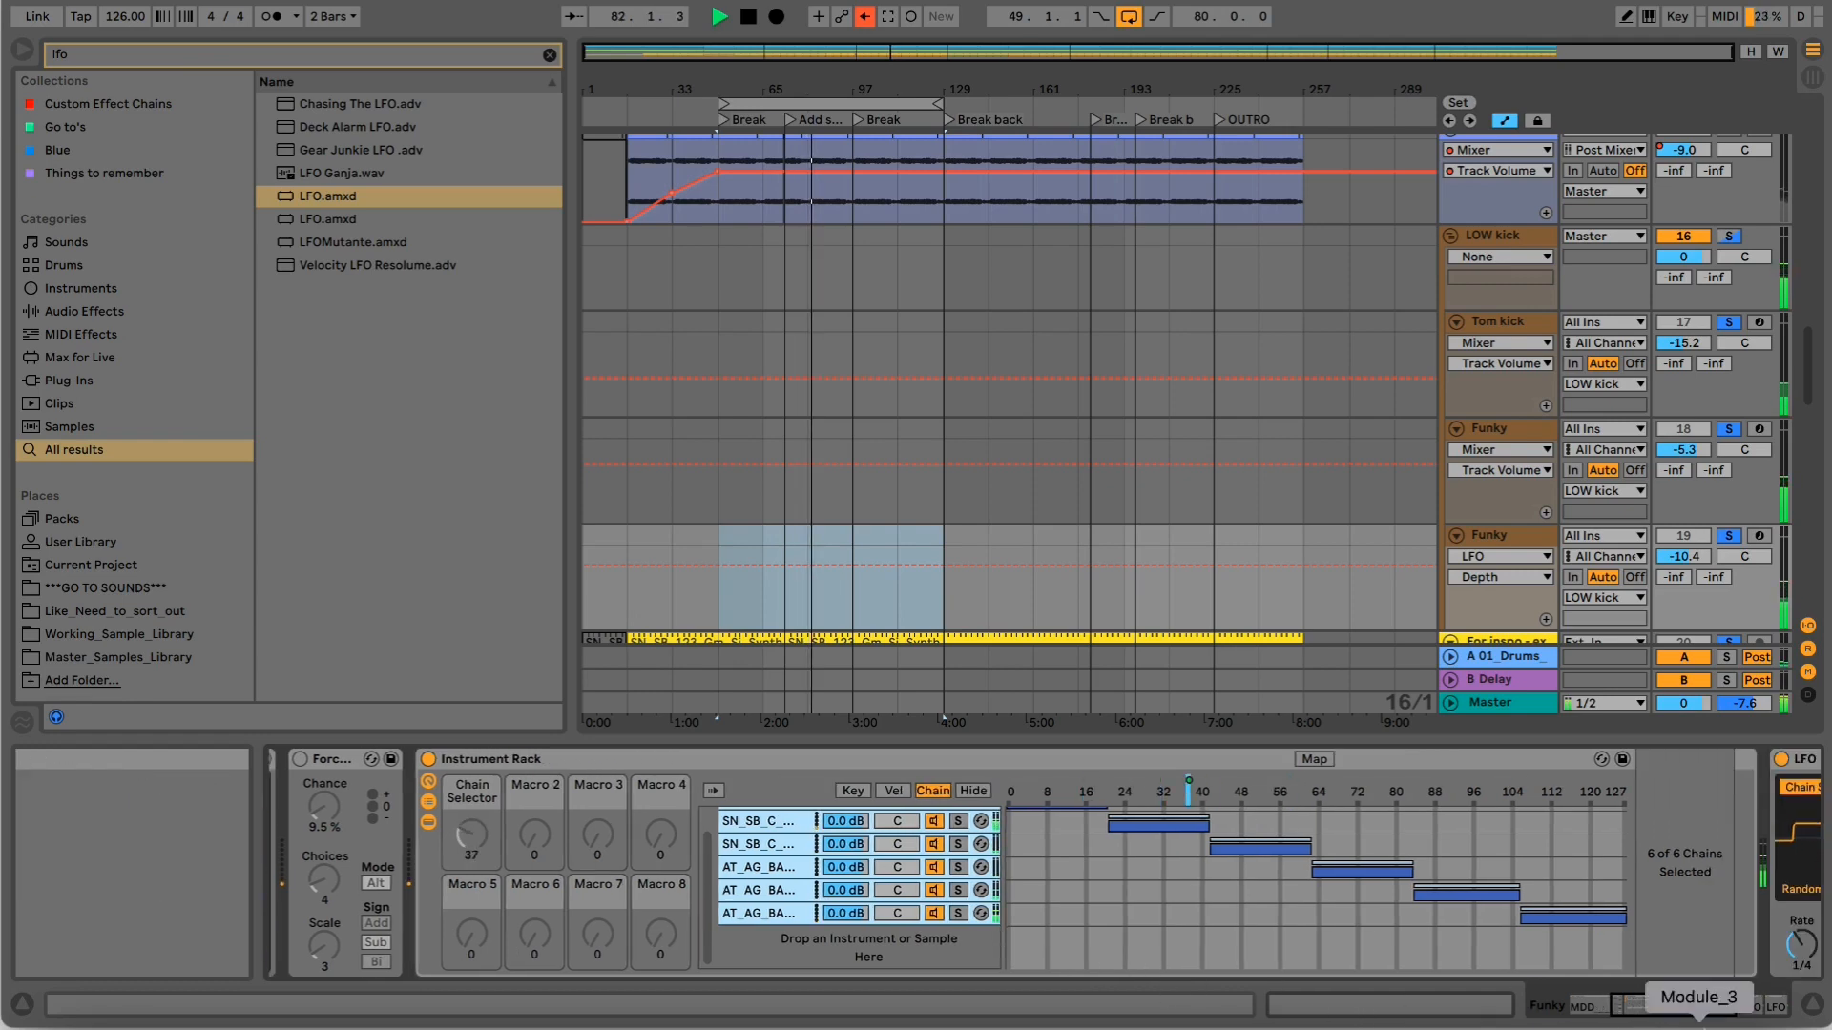
left_click_drag(1681, 1007, 1722, 1009)
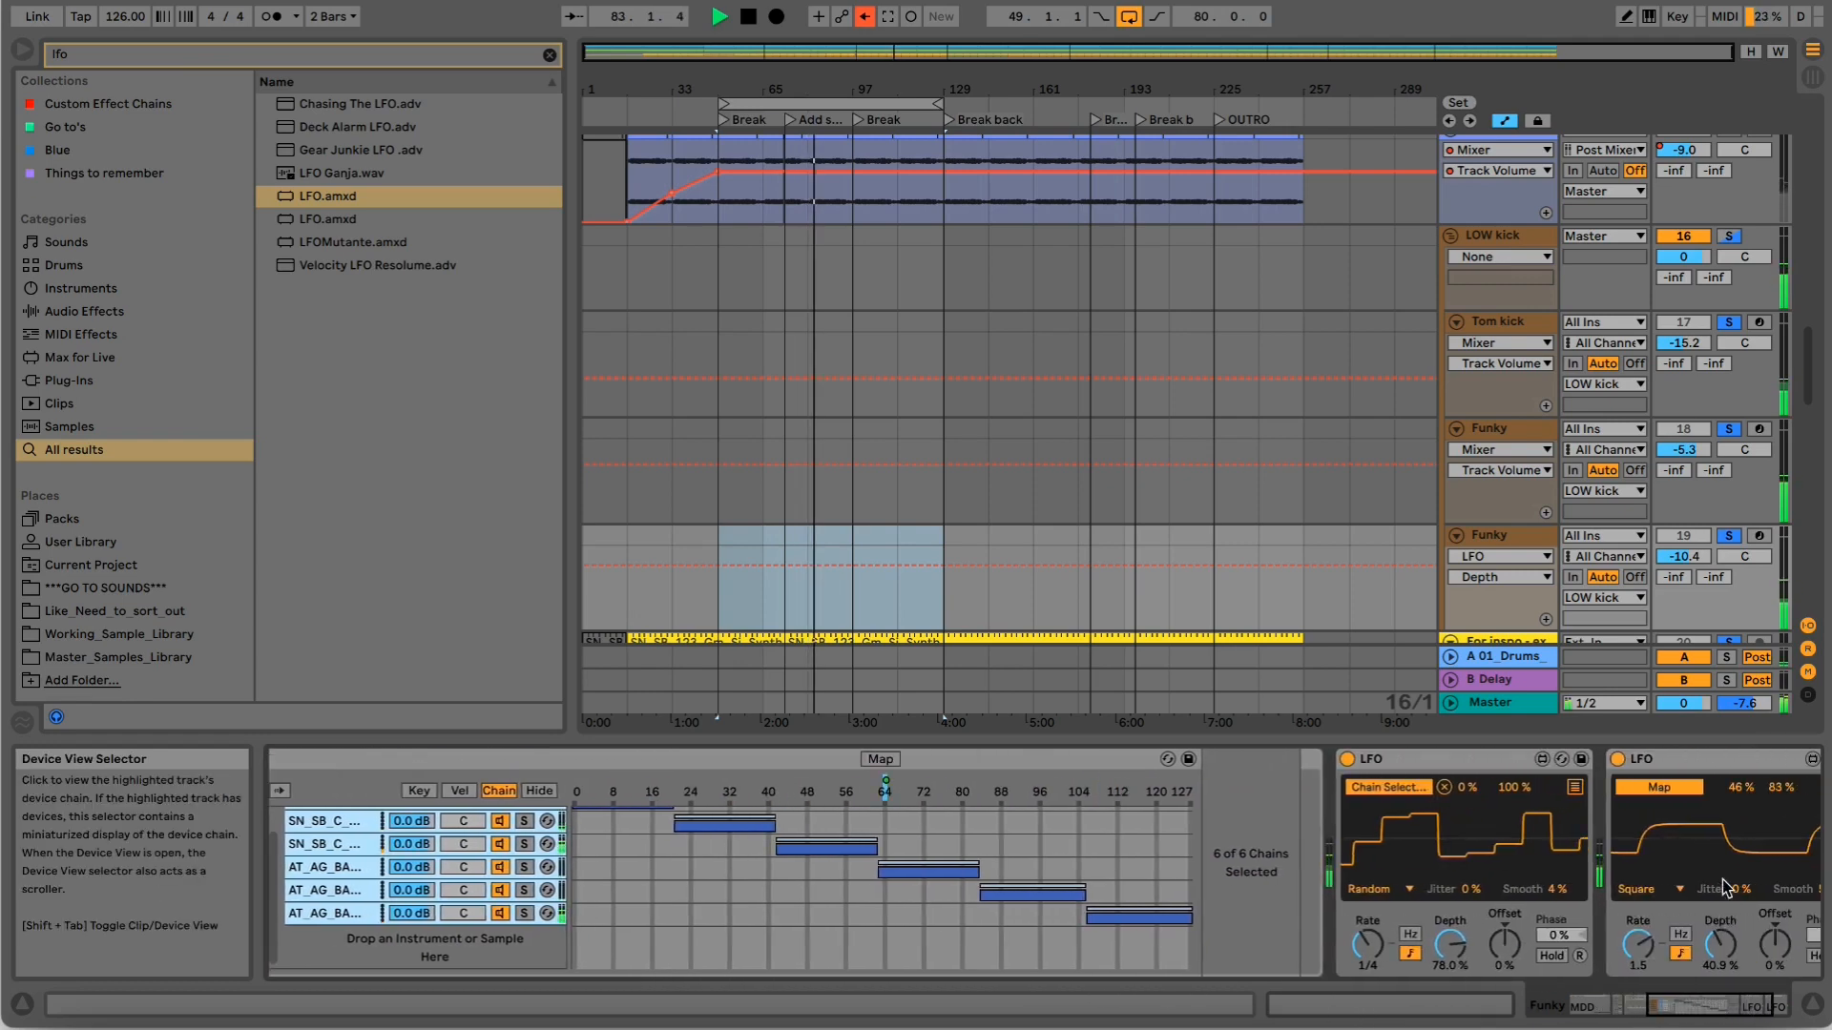
Turn off solo on the For inspo, 21 128_Snk and Maybe tracks during playback.
scroll(1738, 574, "down", 2)
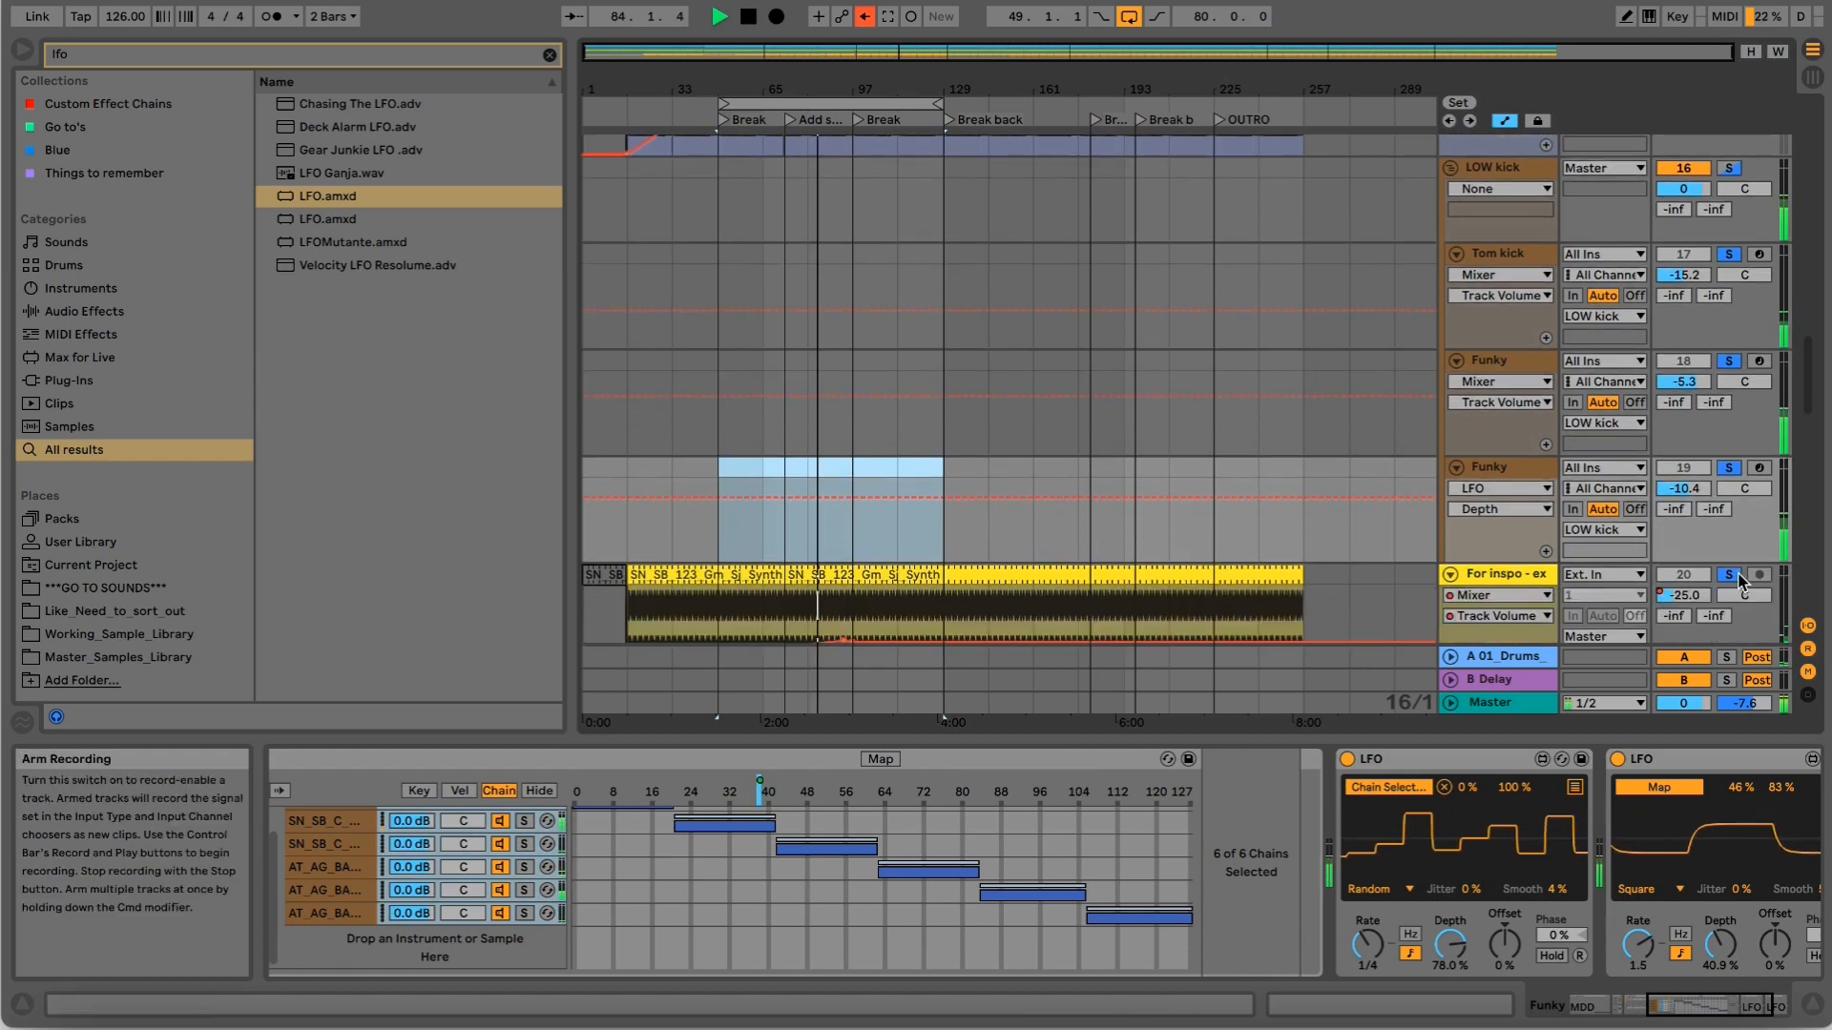
scroll(1736, 572, "down", 5)
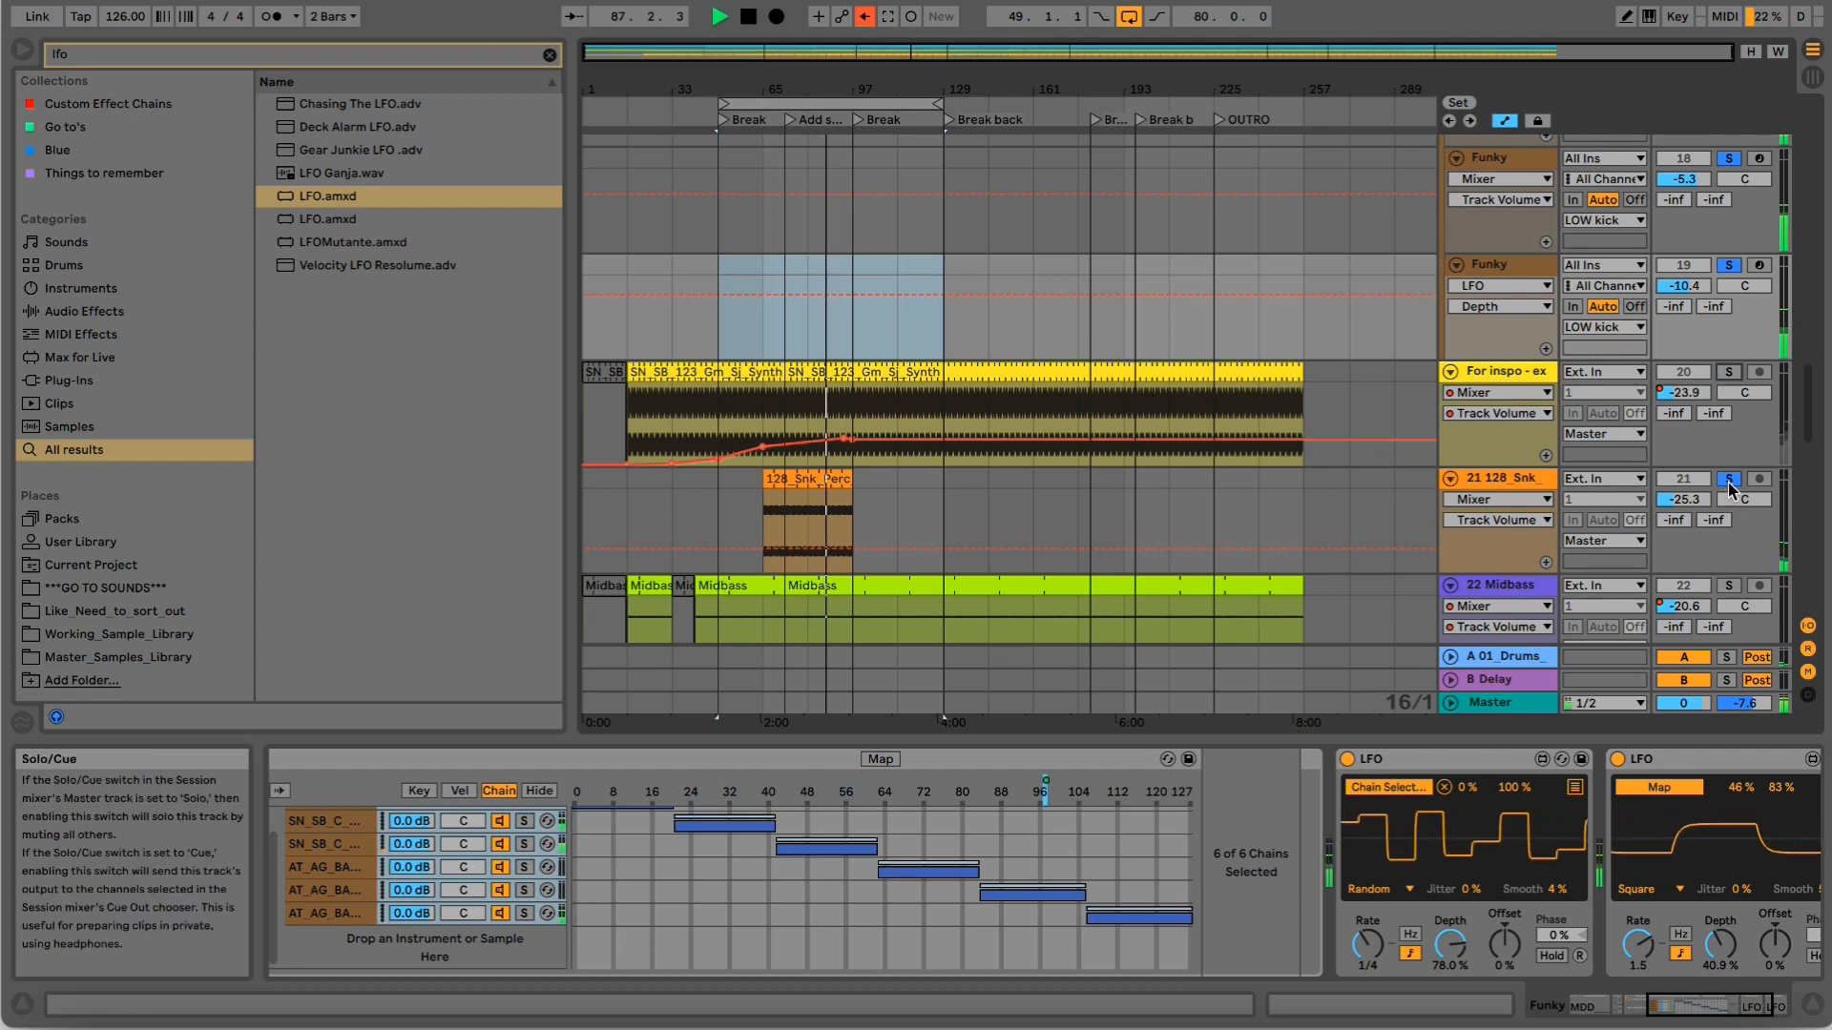
scroll(1730, 486, "down", 4)
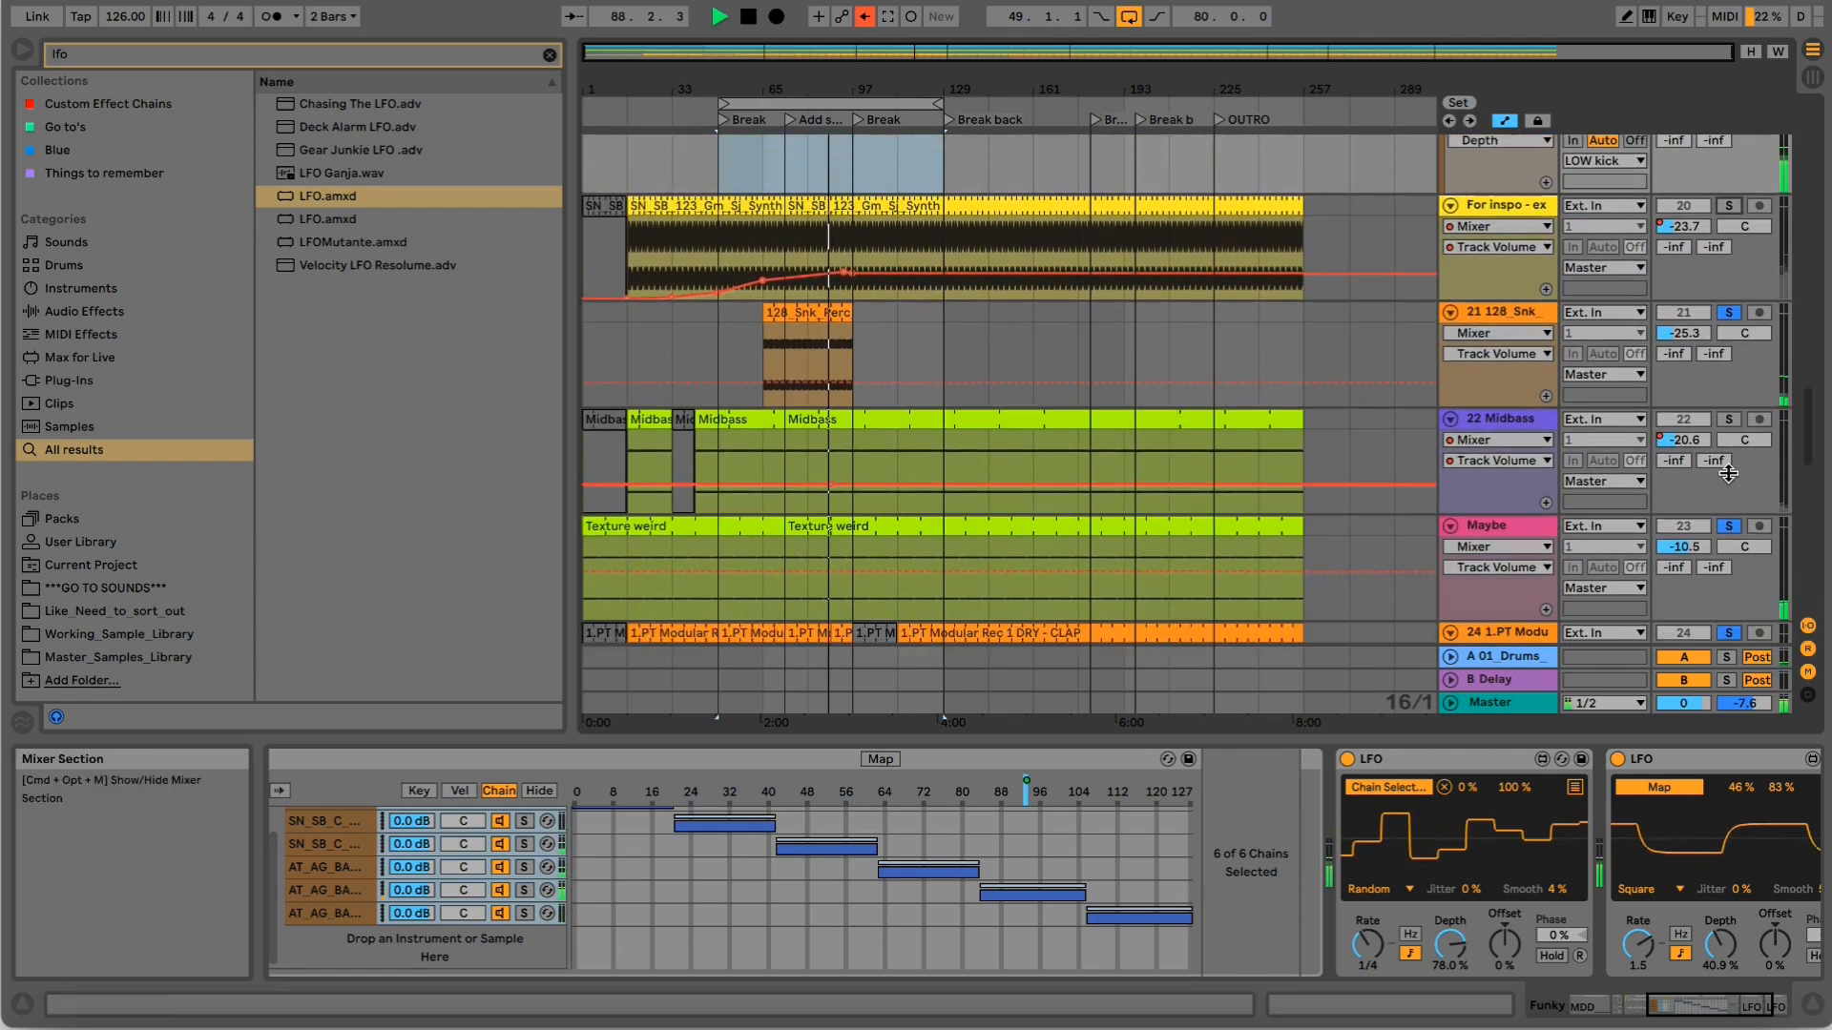
scroll(1732, 533, "down", 3)
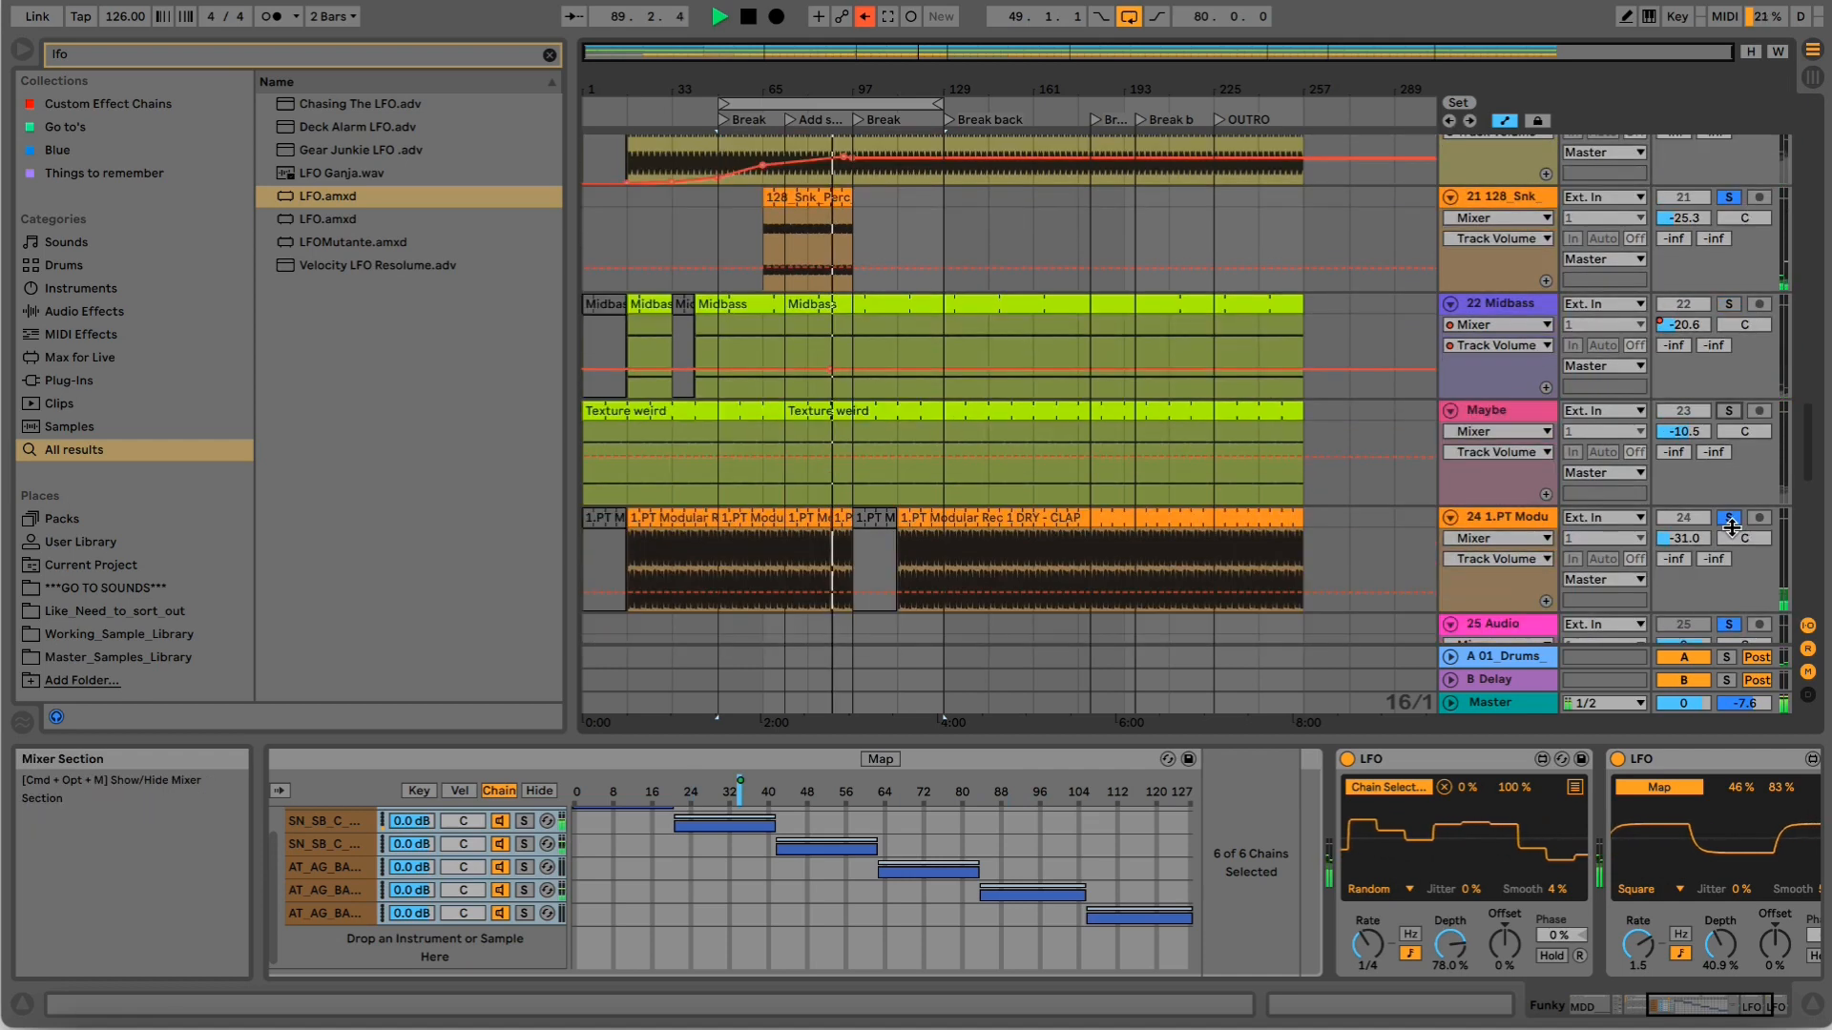
scroll(1732, 527, "down", 10)
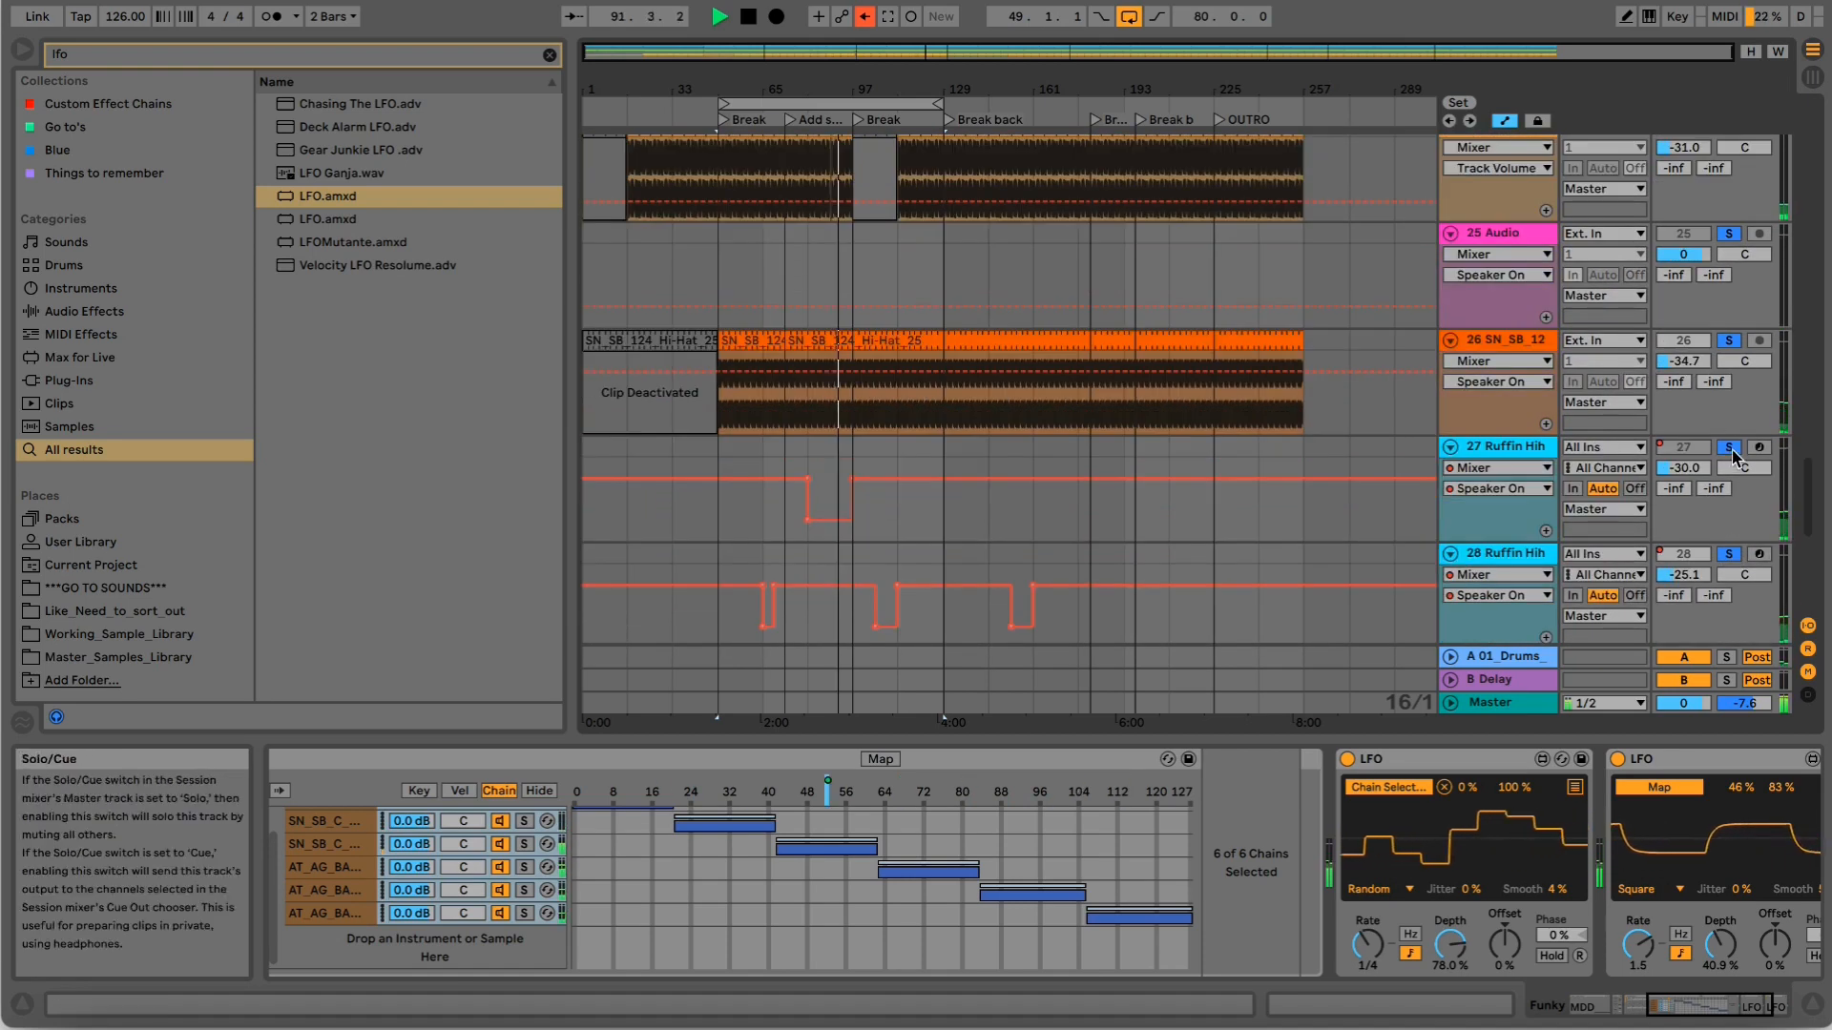
scroll(1732, 390, "up", 15)
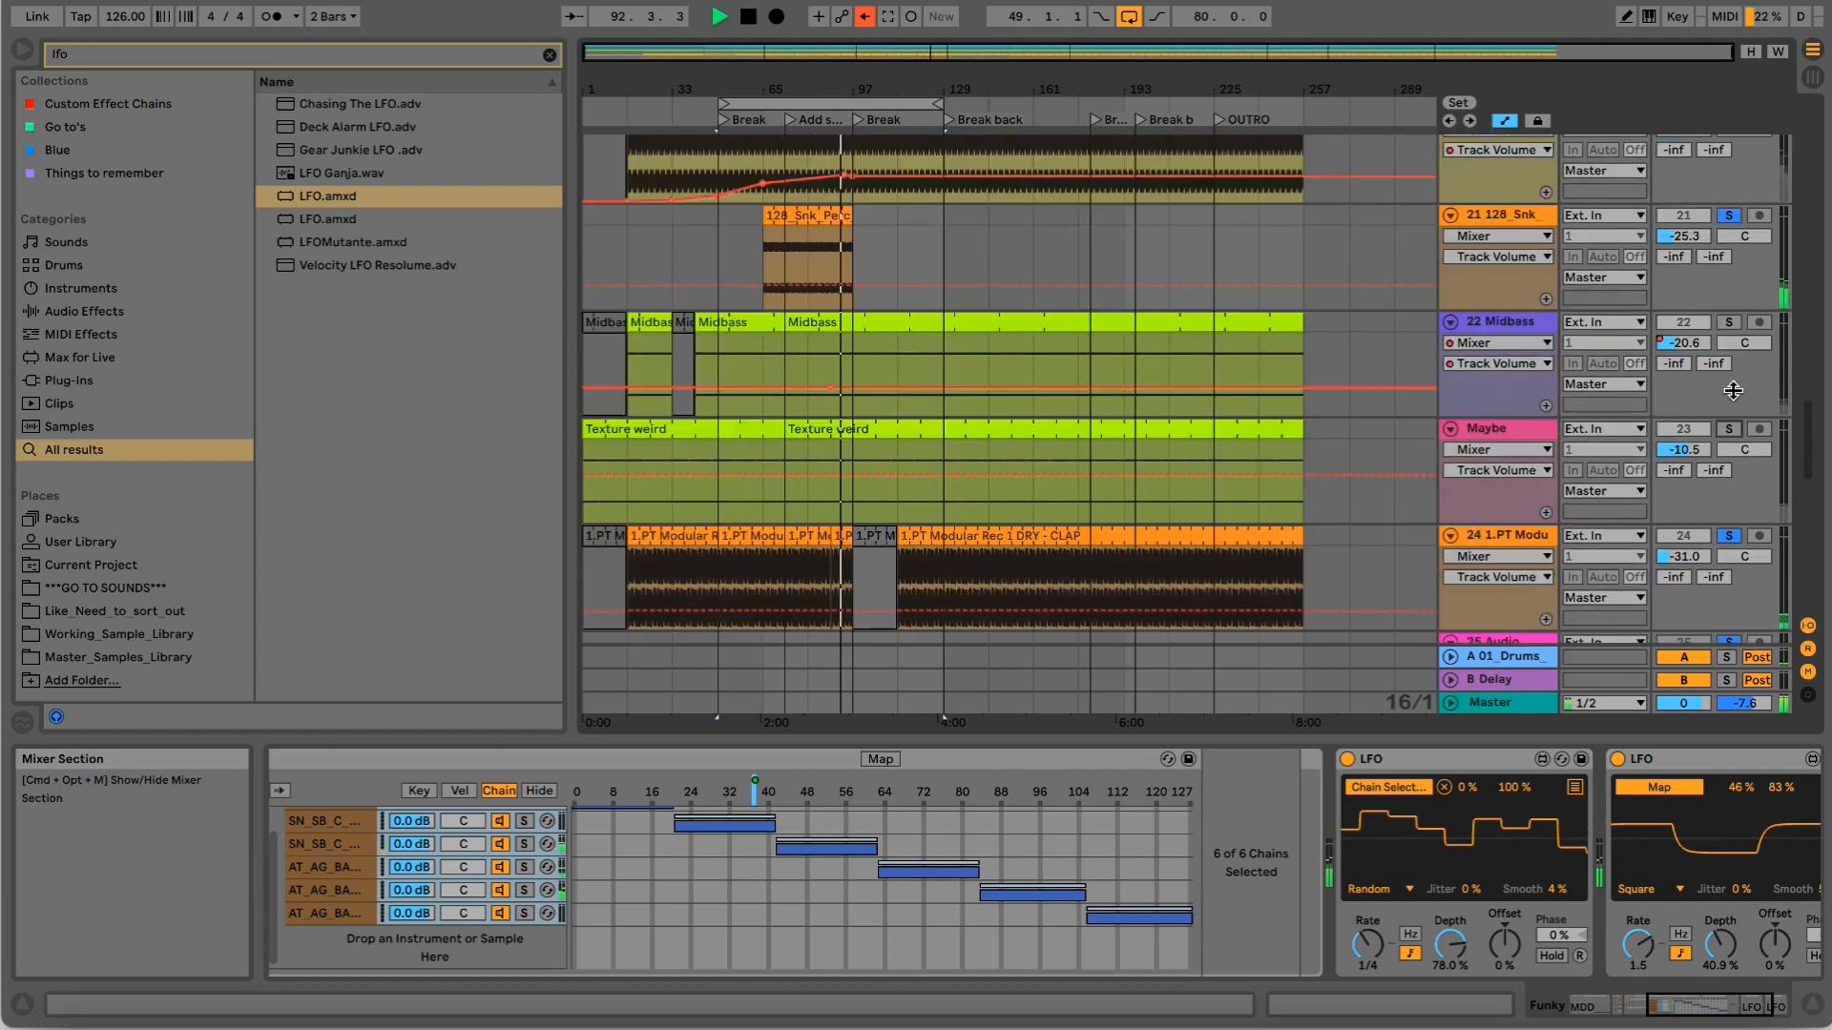
left_click(1729, 410)
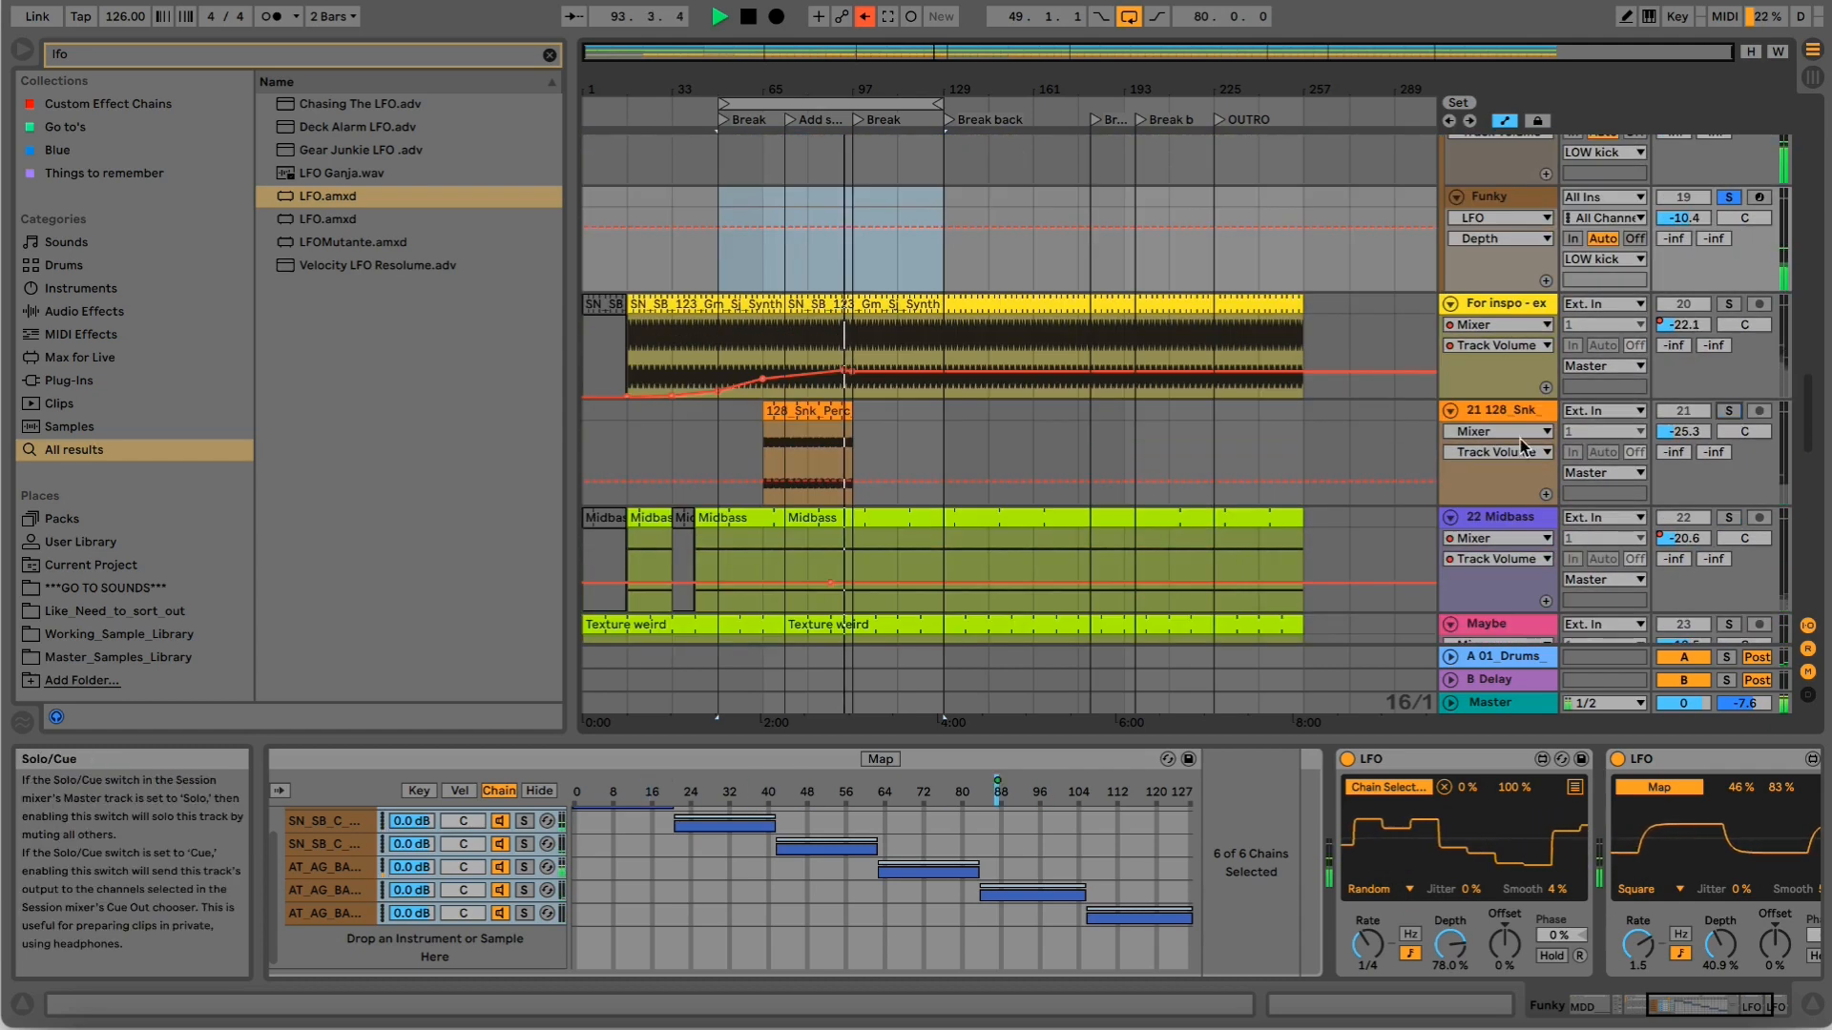
Review the arrangement's tracks from Bassline down to 32 Ro-minim while the loop plays.
scroll(1156, 439, "up", 12)
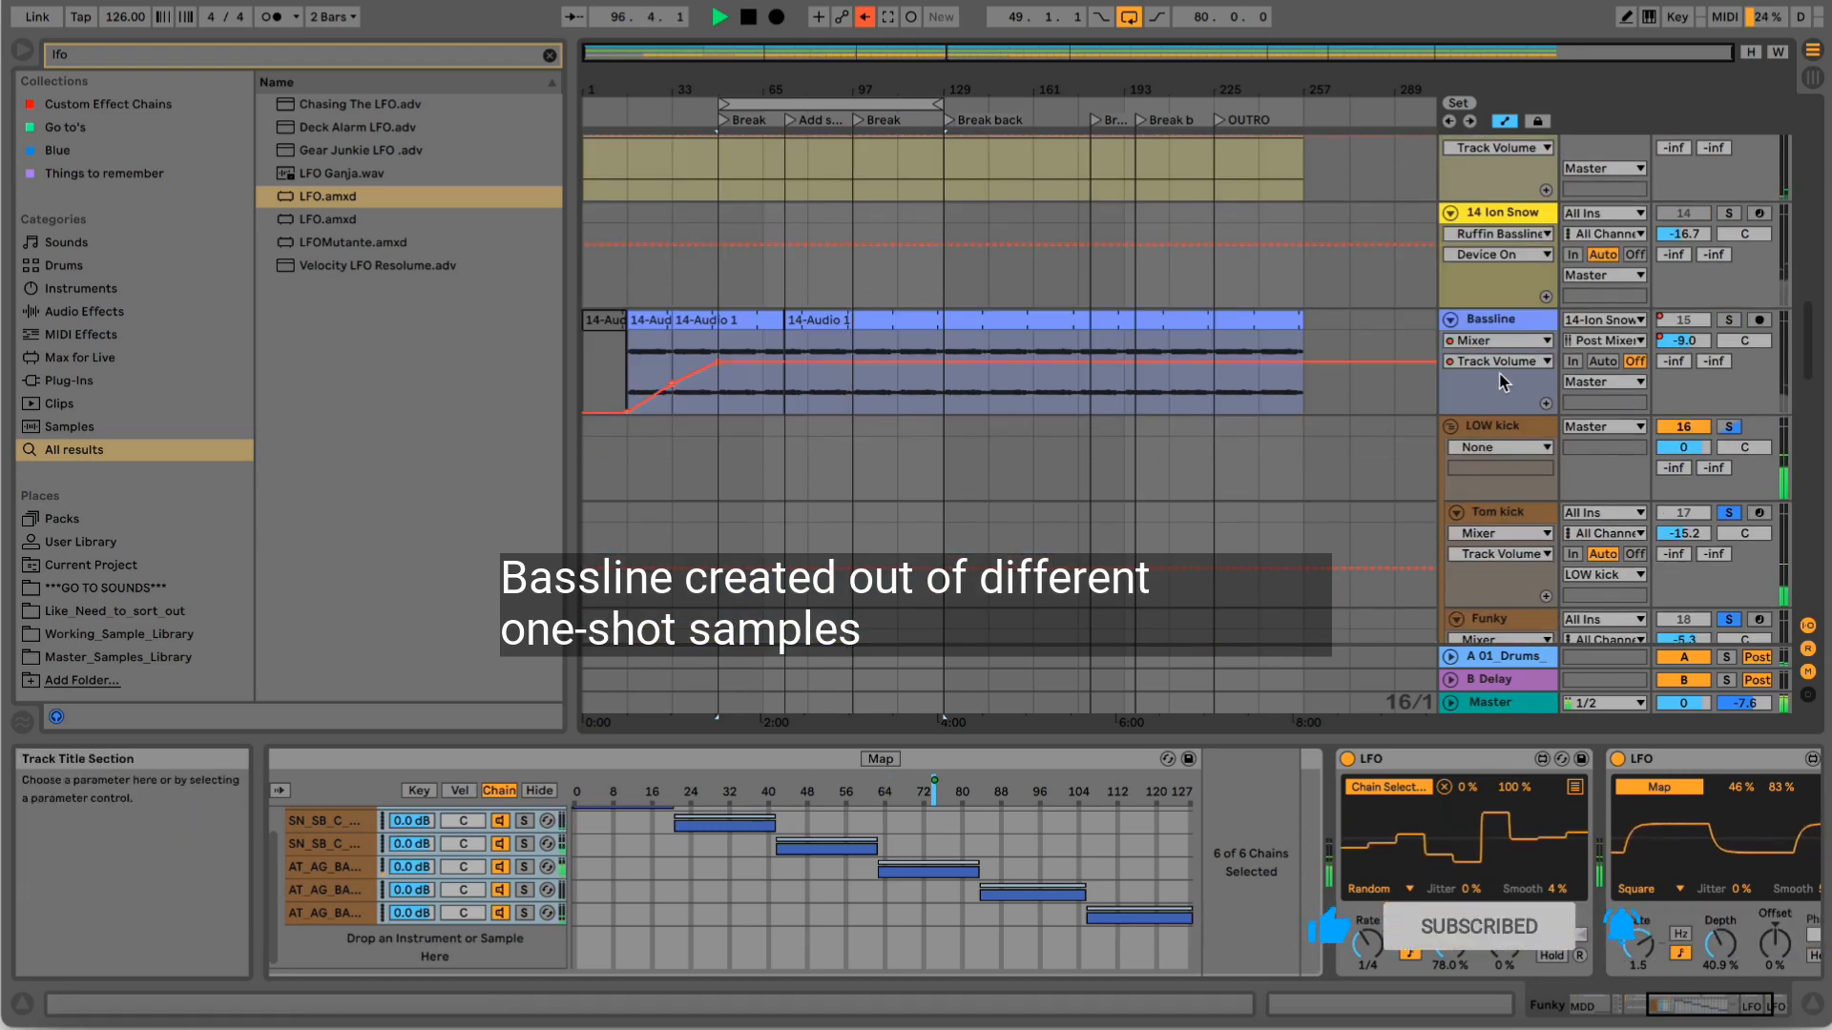
scroll(1498, 372, "down", 14)
scroll(1499, 373, "down", 15)
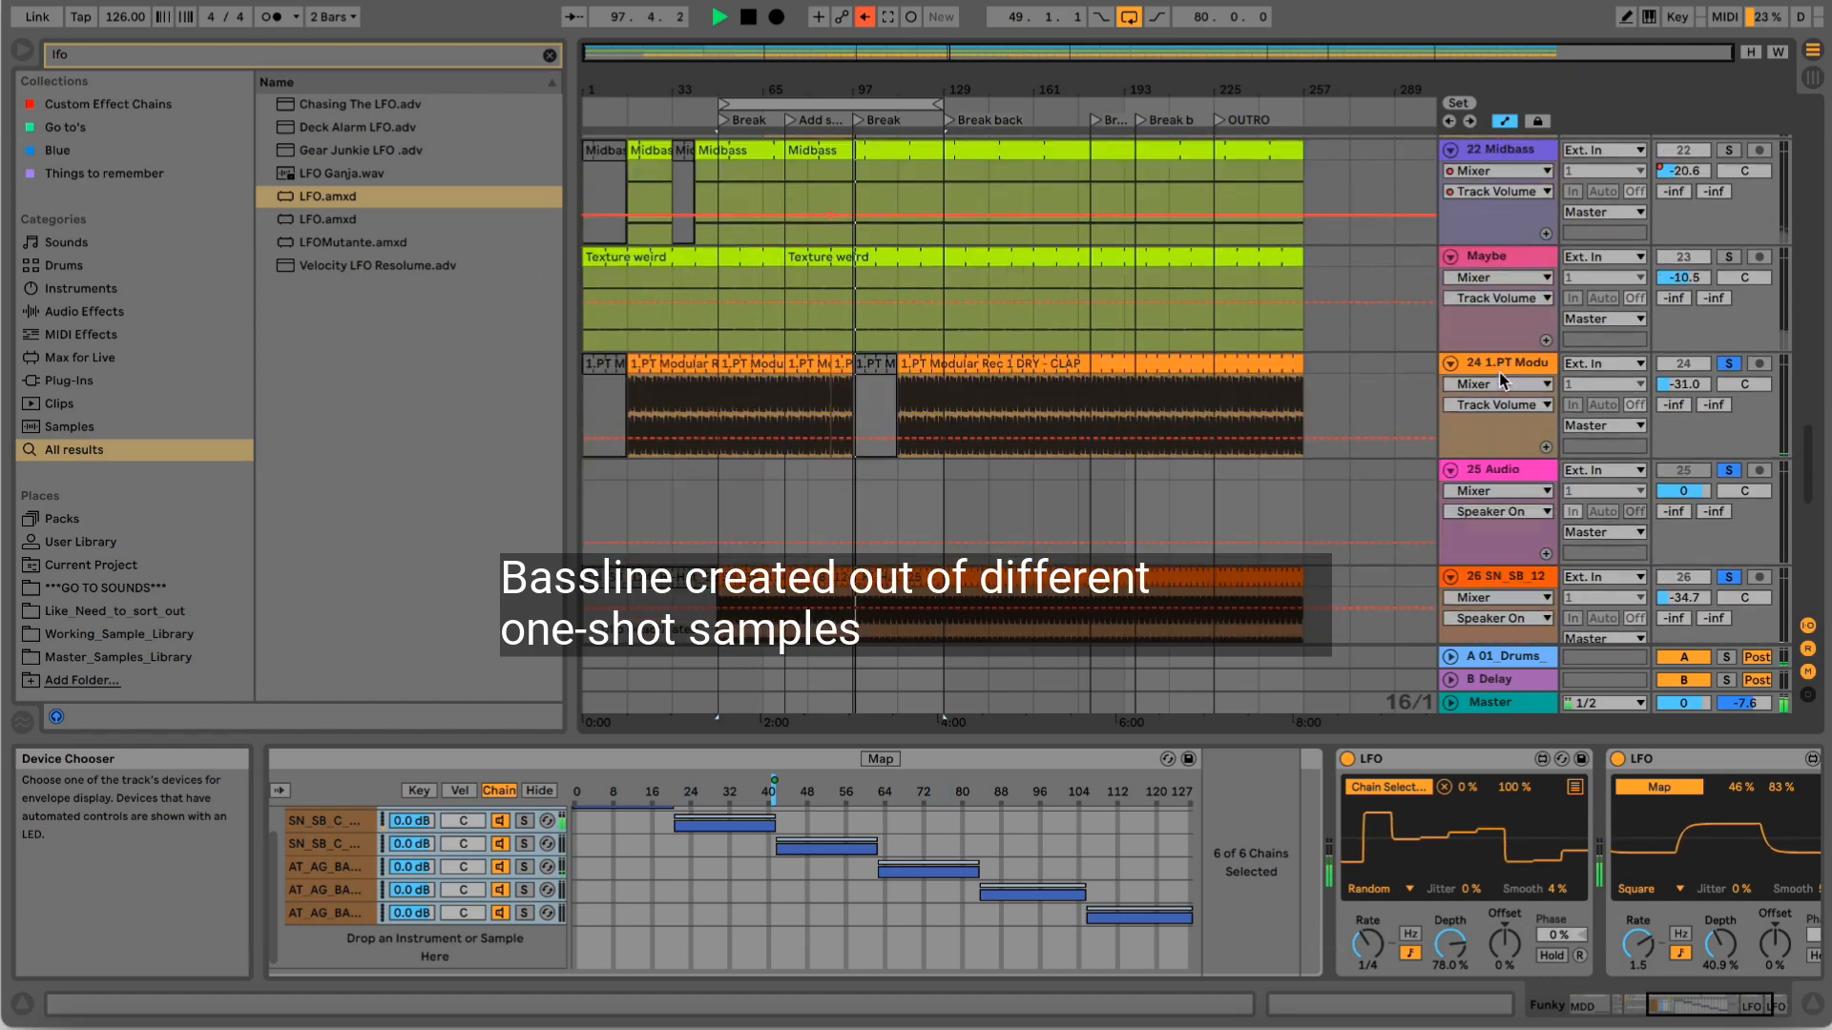
scroll(1500, 379, "down", 3)
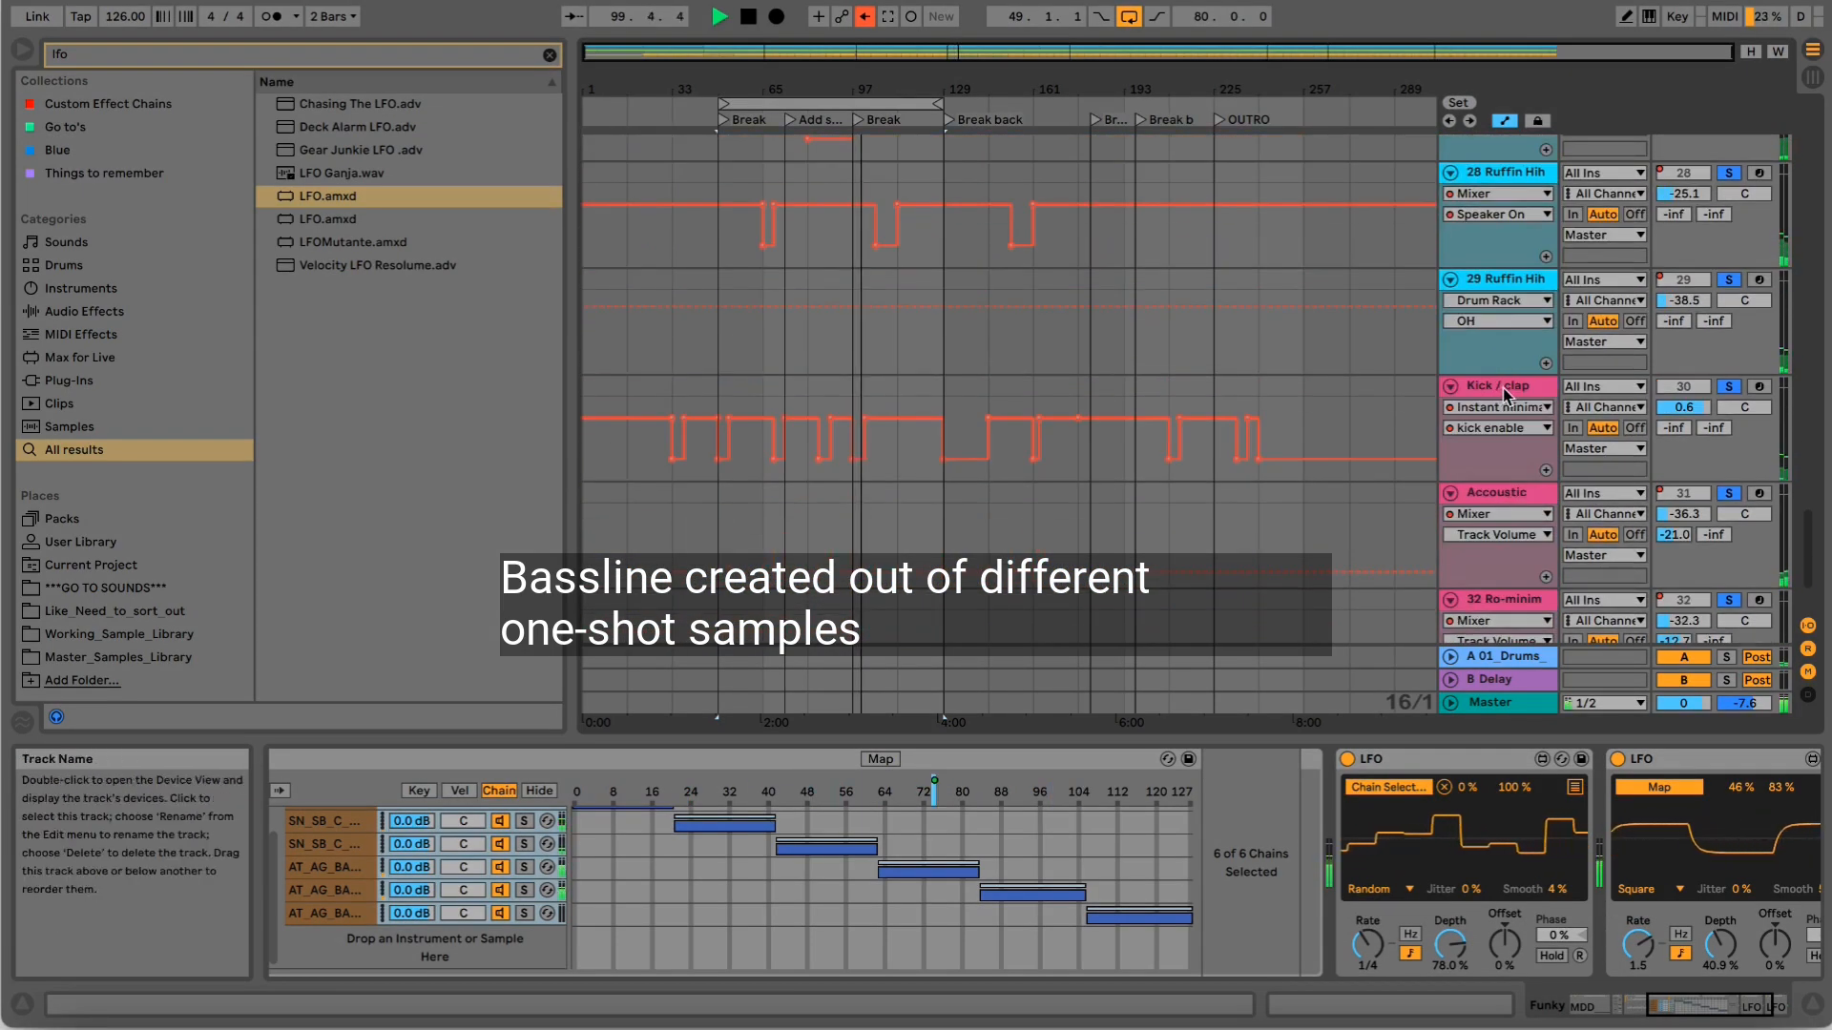
scroll(1507, 391, "down", 3)
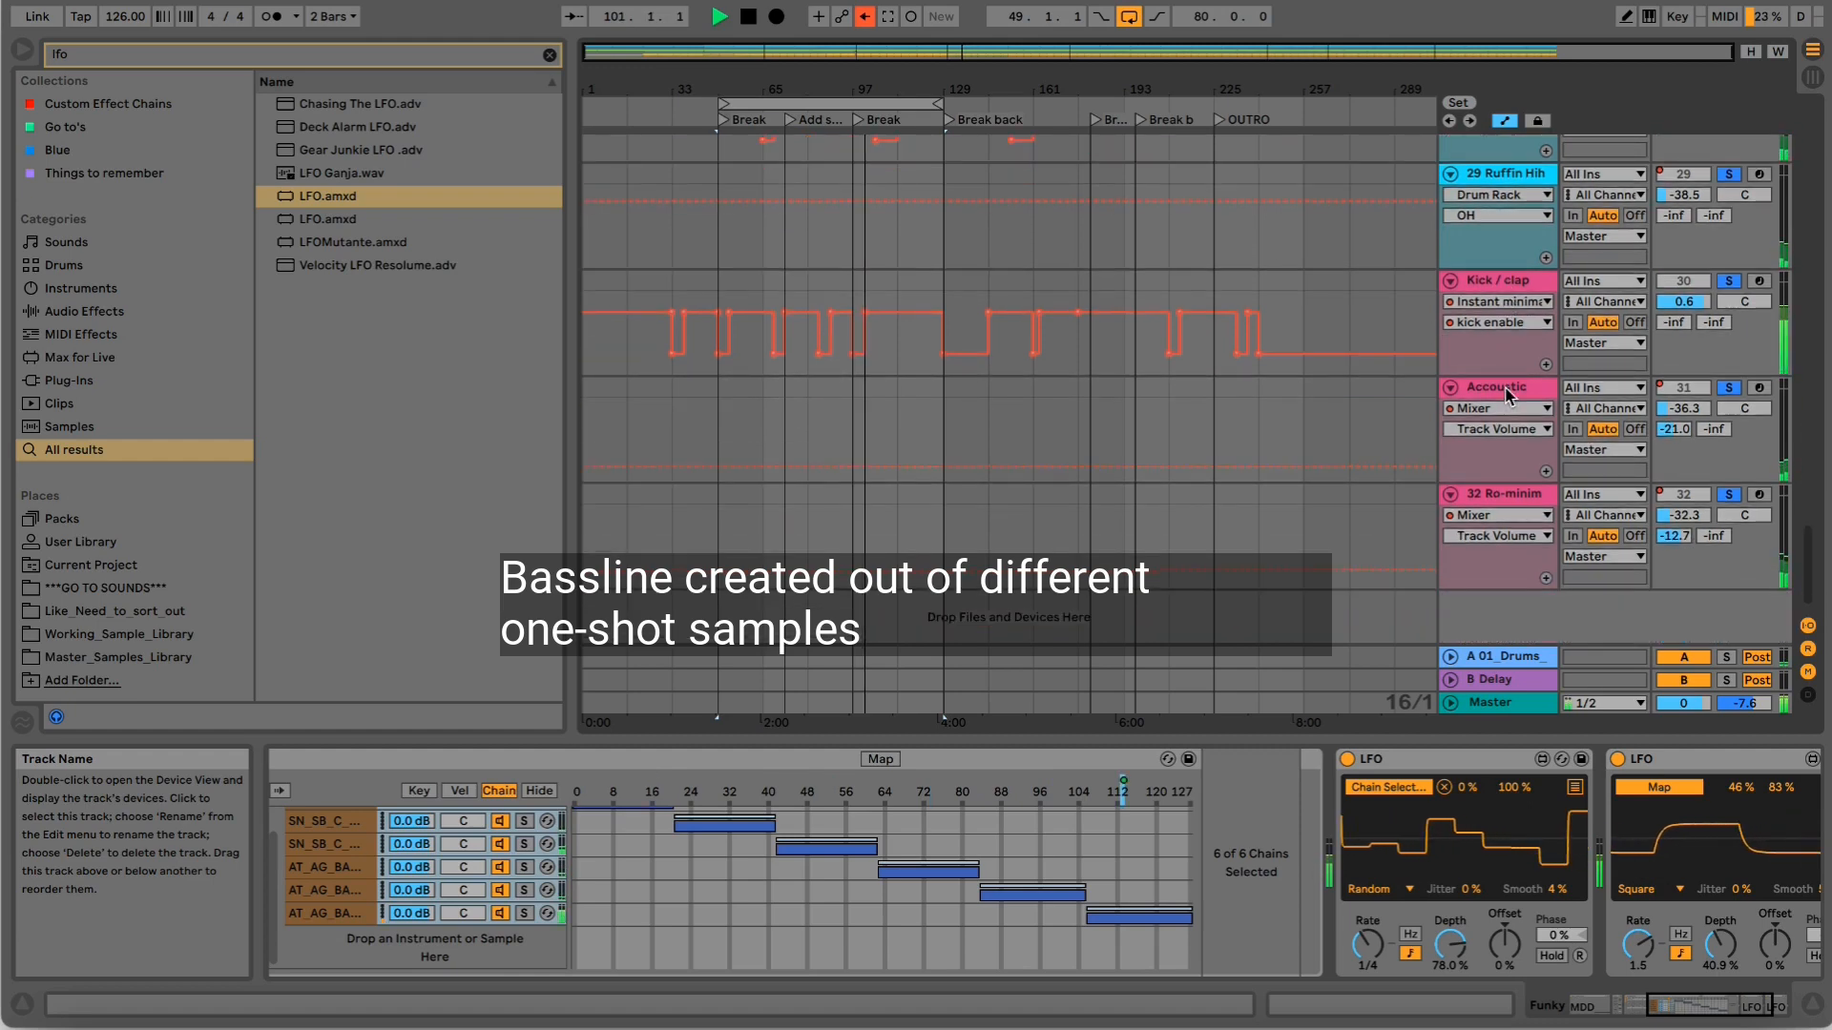
scroll(1507, 394, "up", 5)
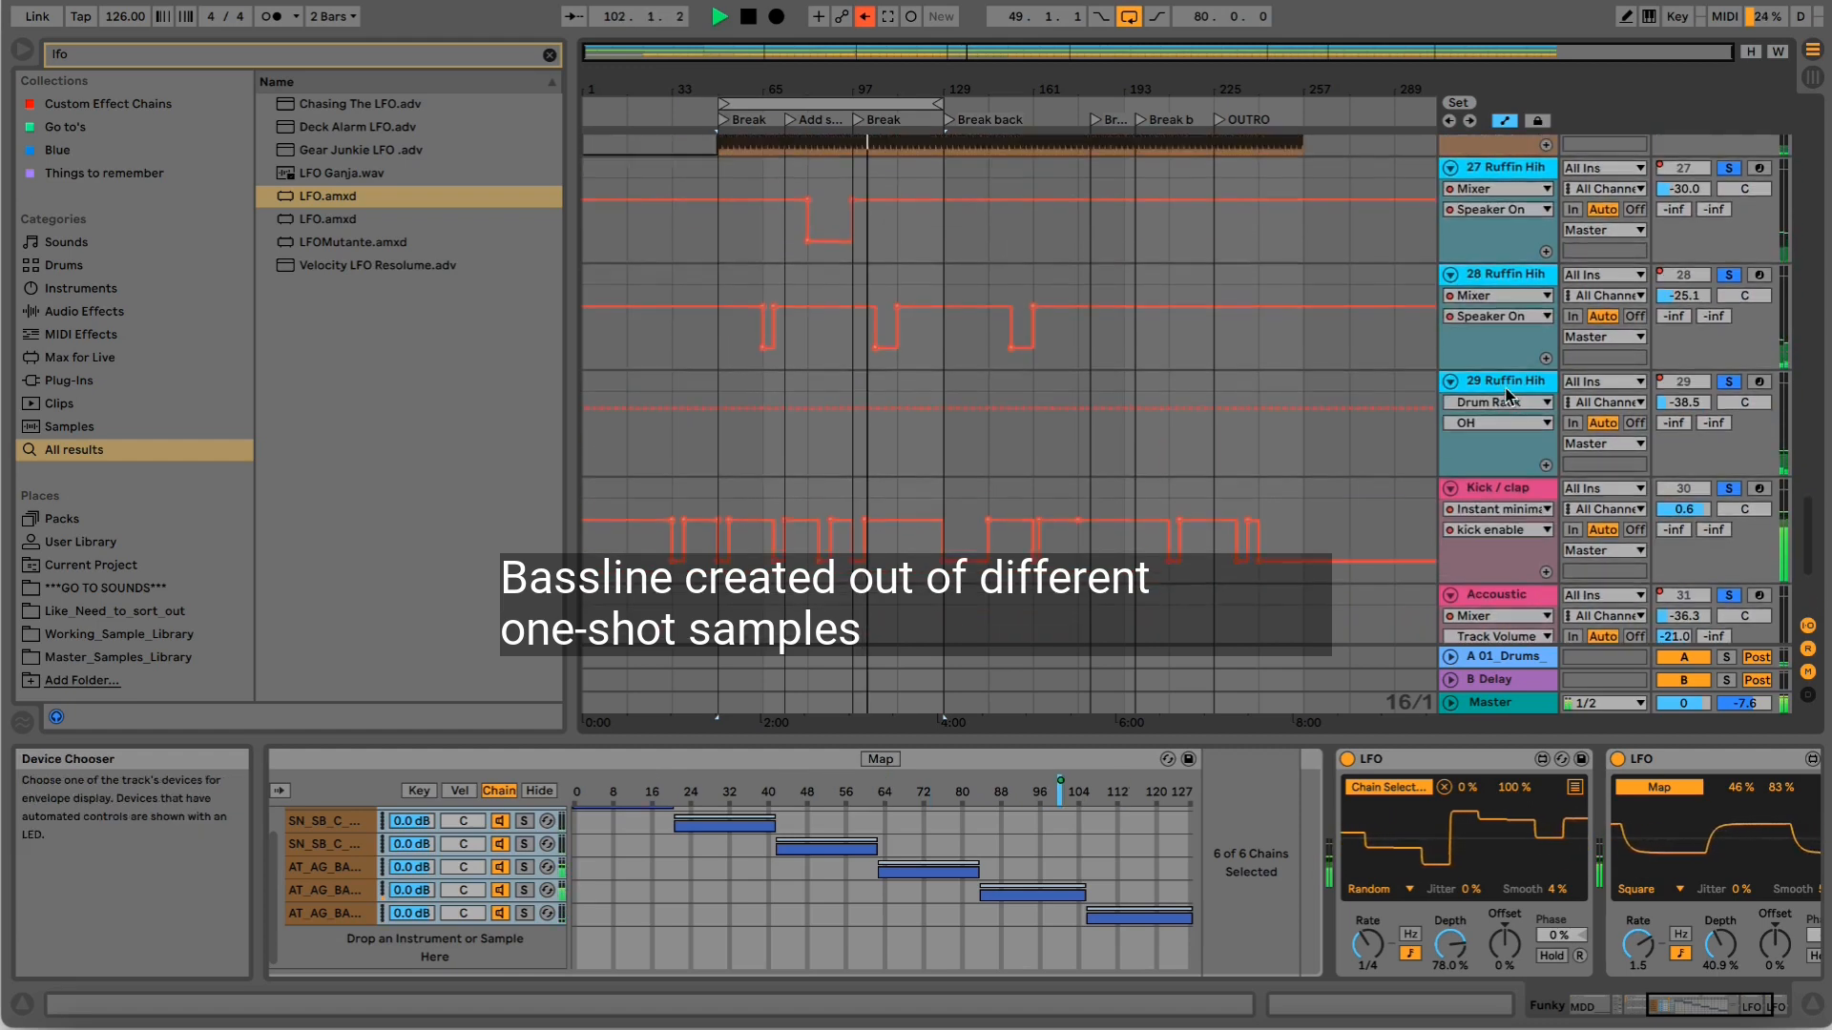
scroll(1509, 396, "down", 3)
left_click(1730, 327)
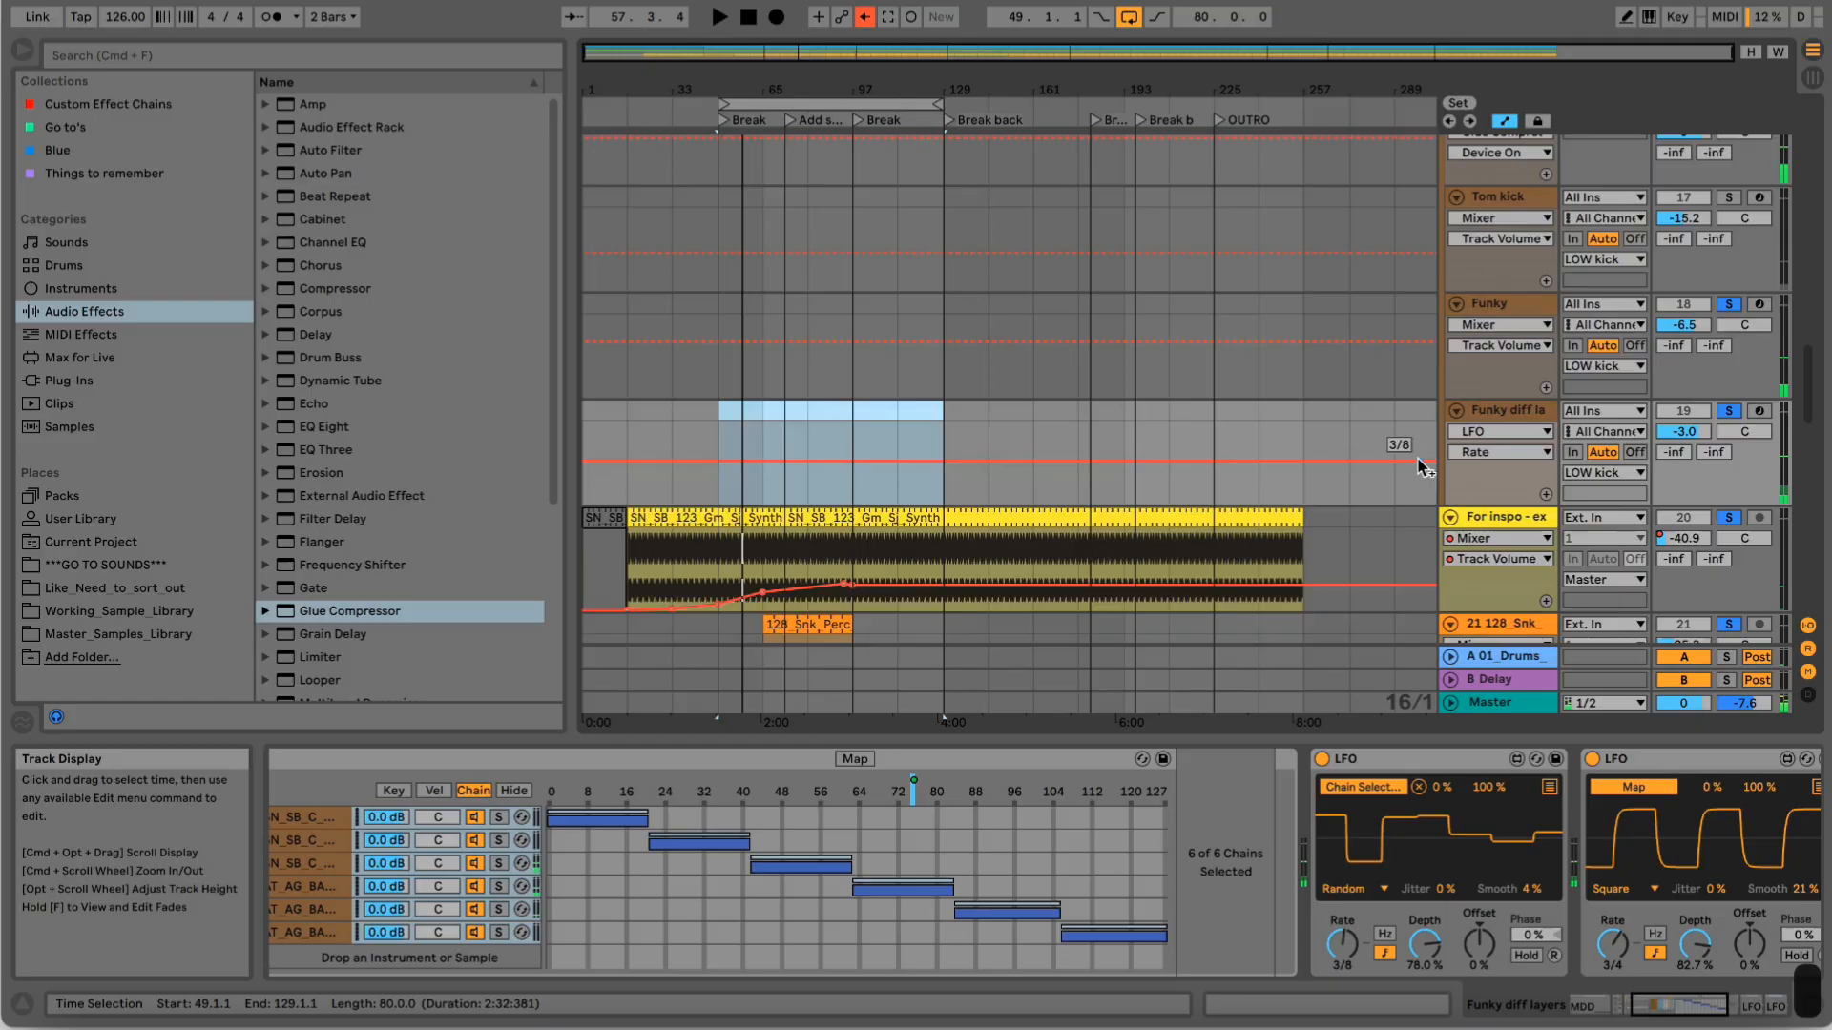
Solo the Tom kick track and show the LOW kick group's effect devices.
scroll(1424, 462, "up", 5)
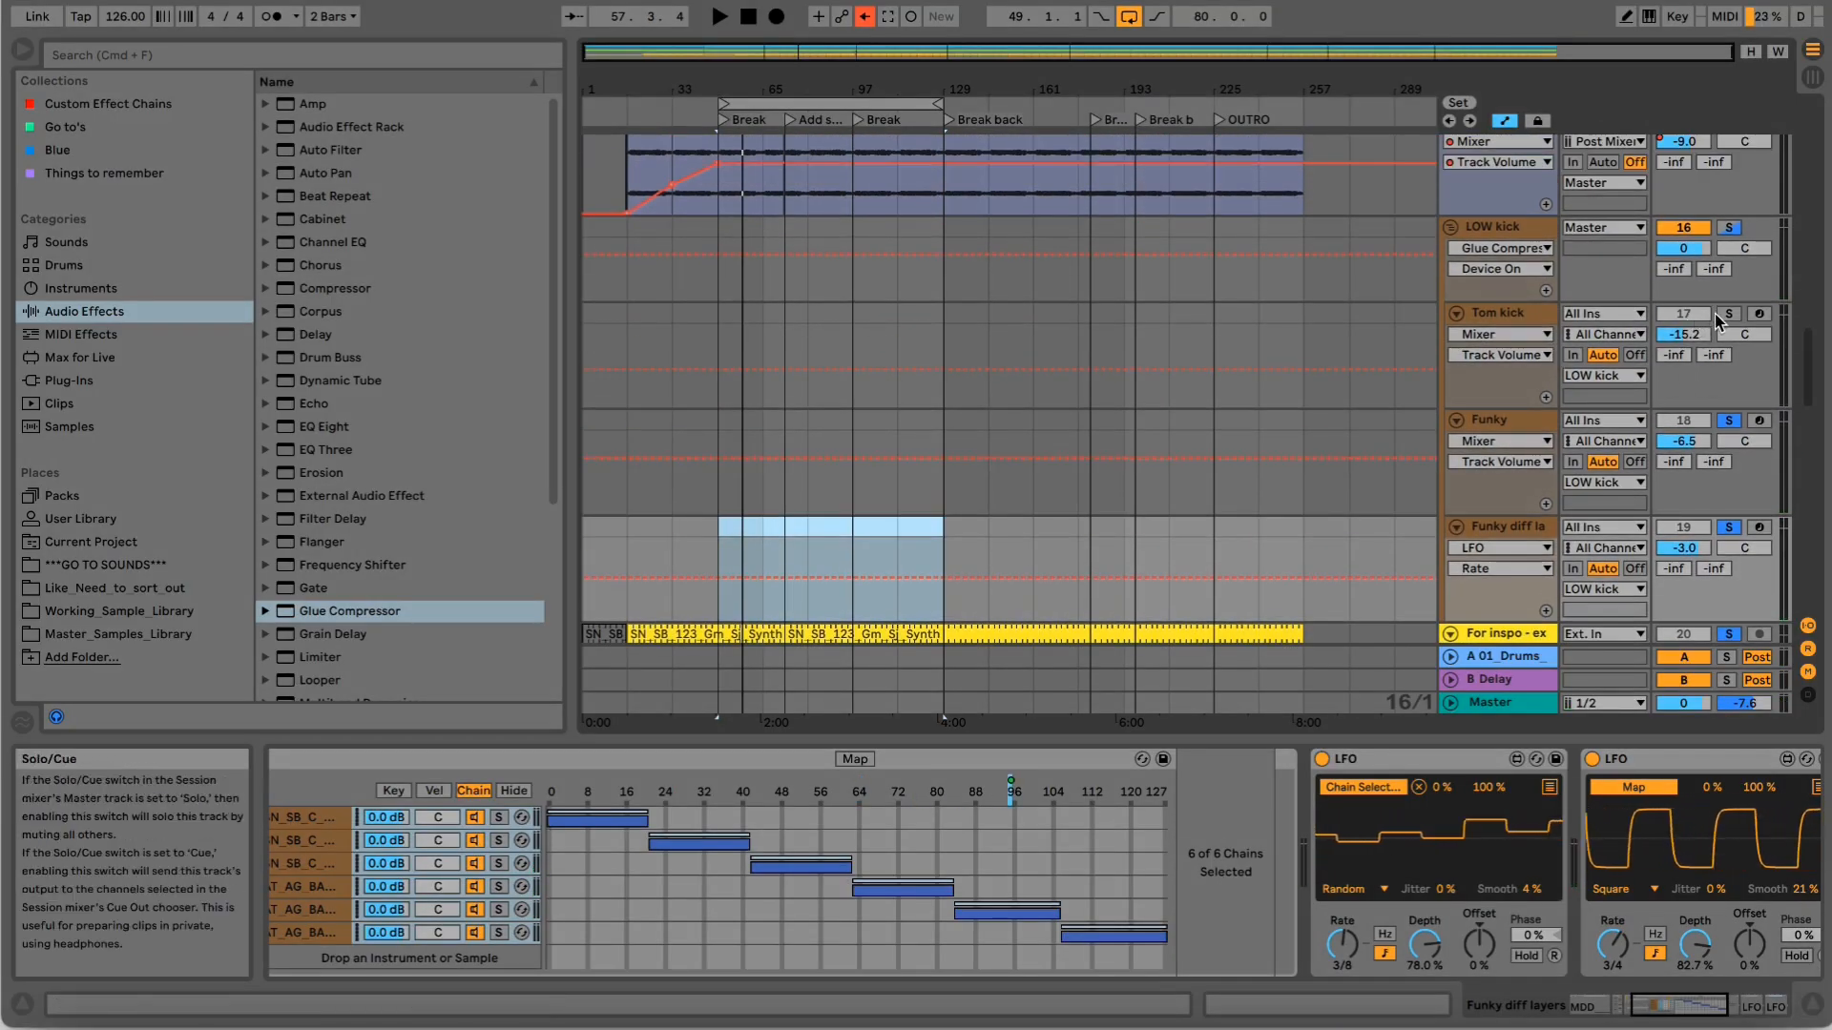
left_click(1728, 315)
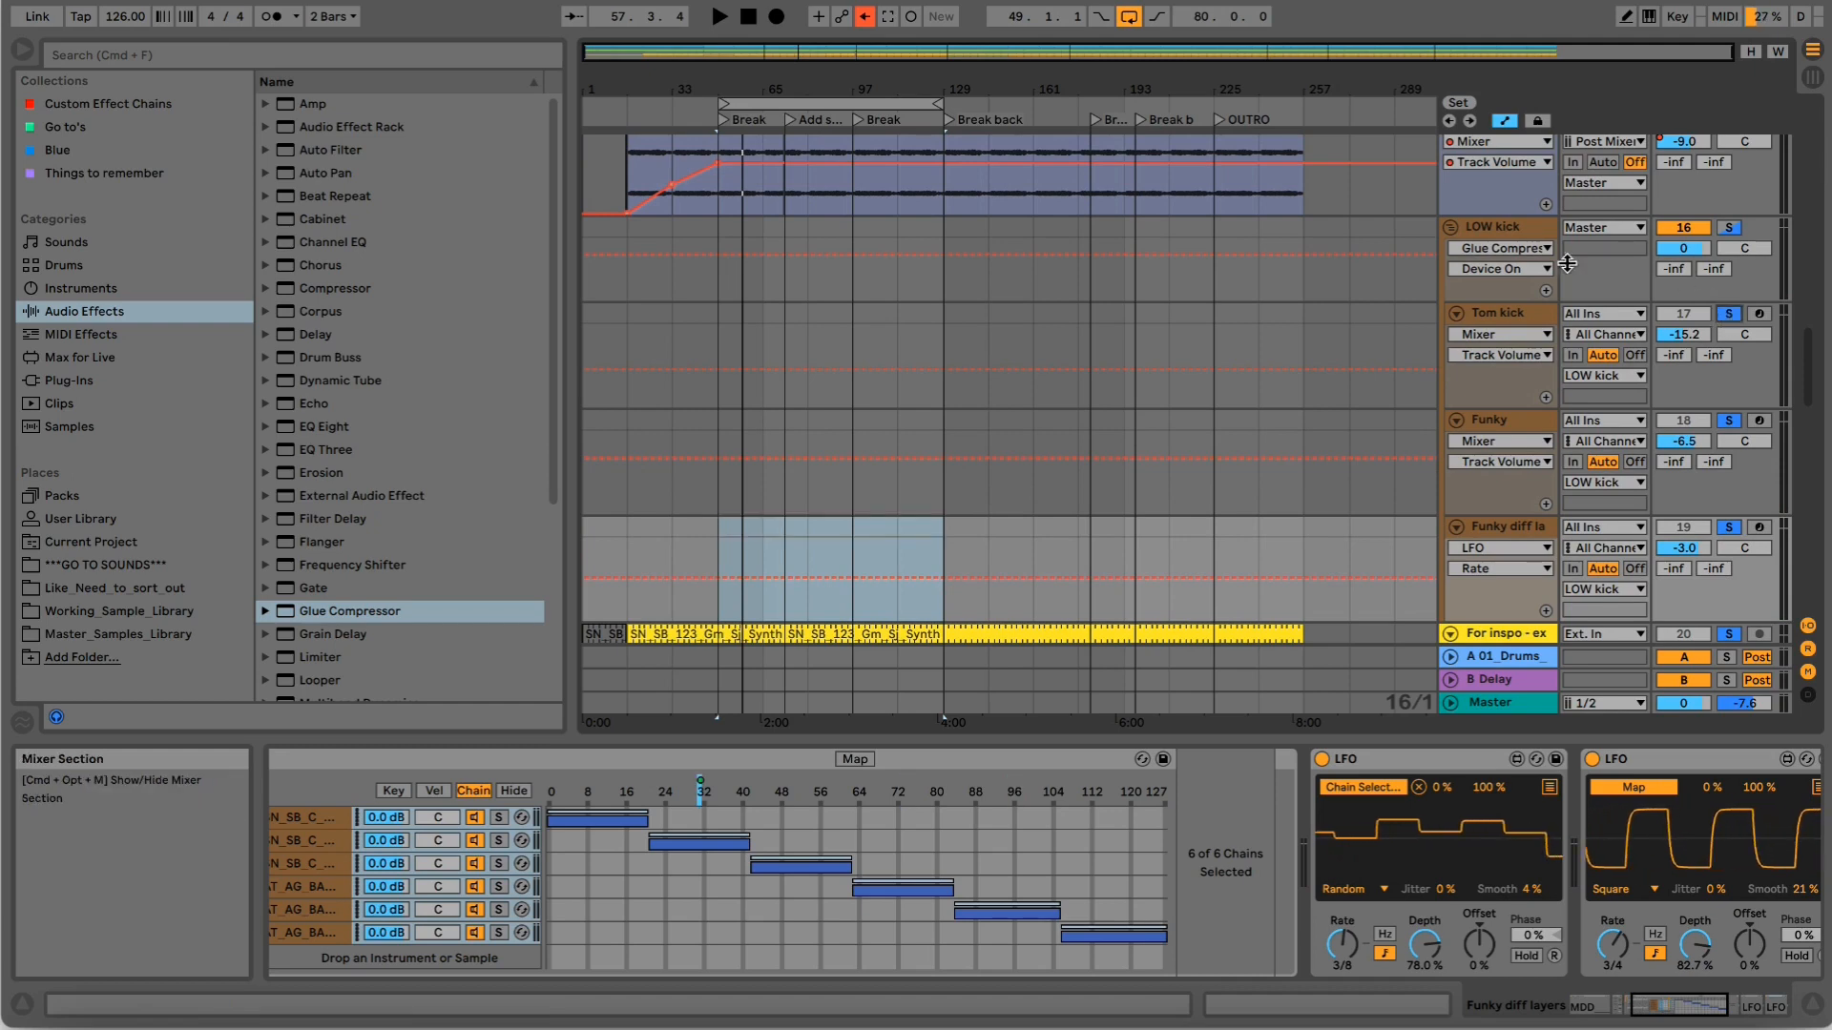
left_click(1502, 231)
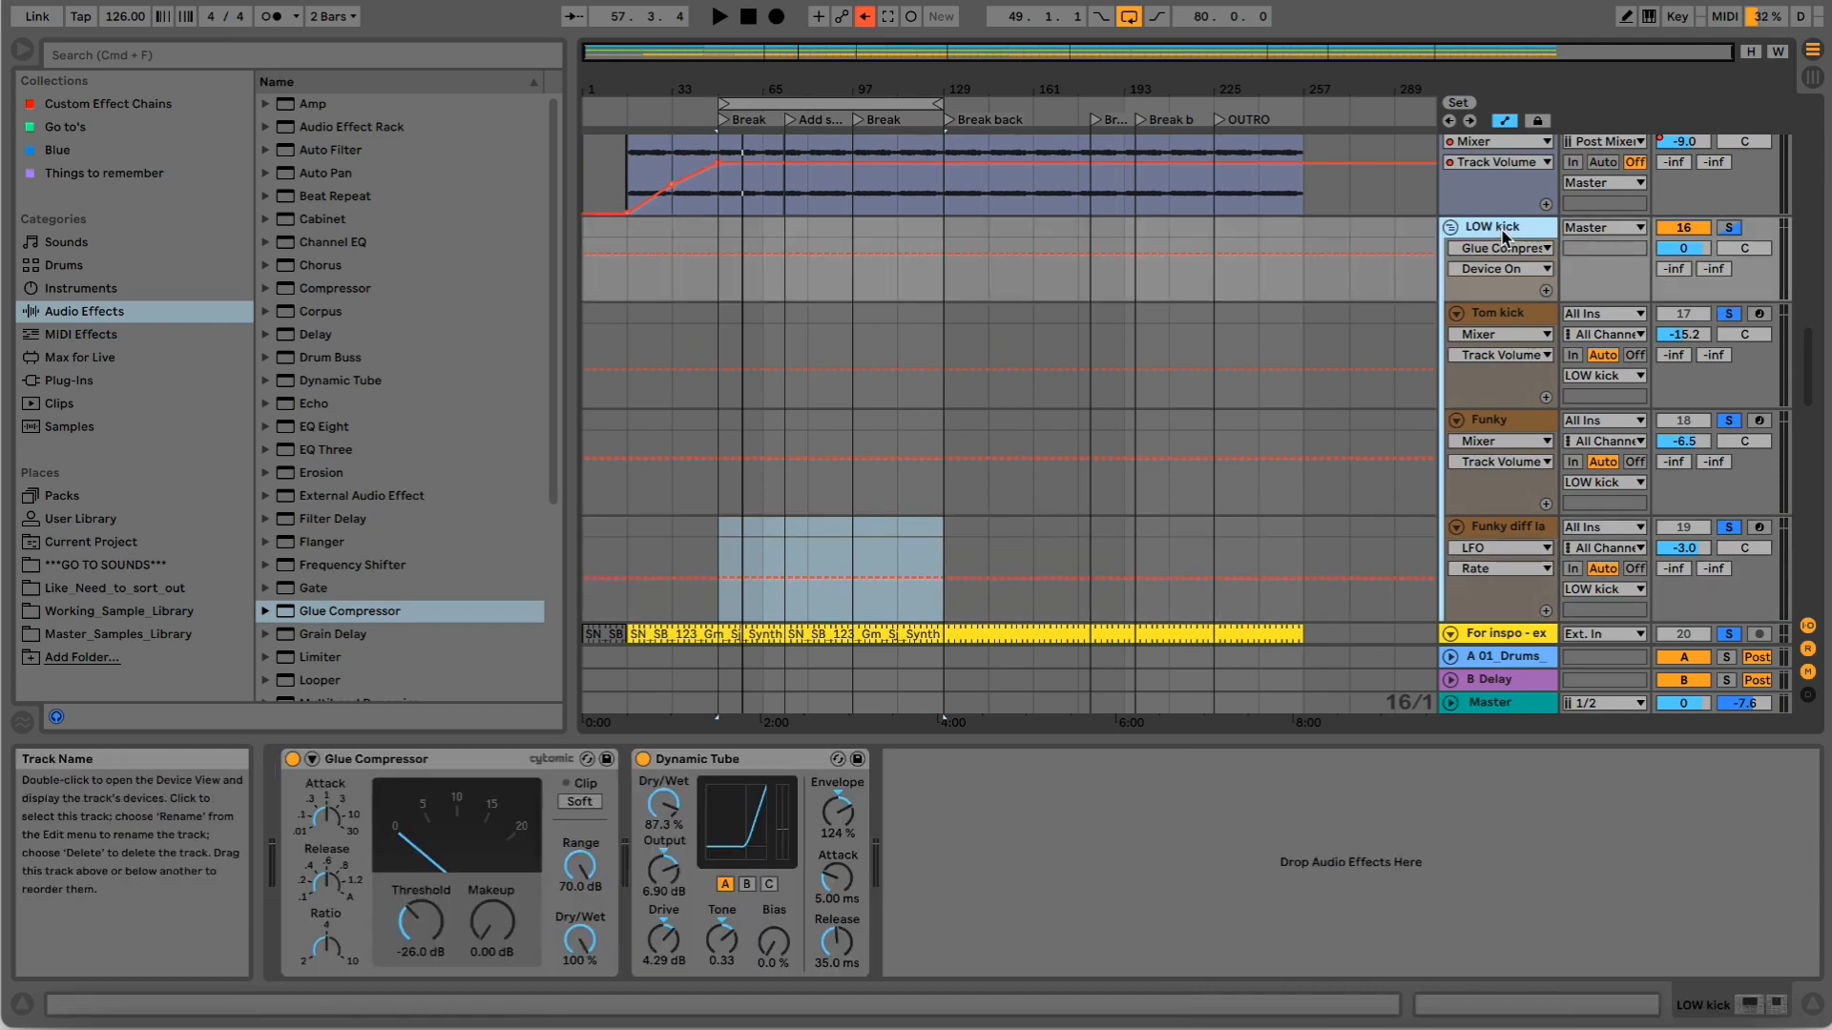
Compare the device chains of the Tom kick, Funky and Funky diff layers tracks with the LOW kick group's effects.
left_click(1494, 319)
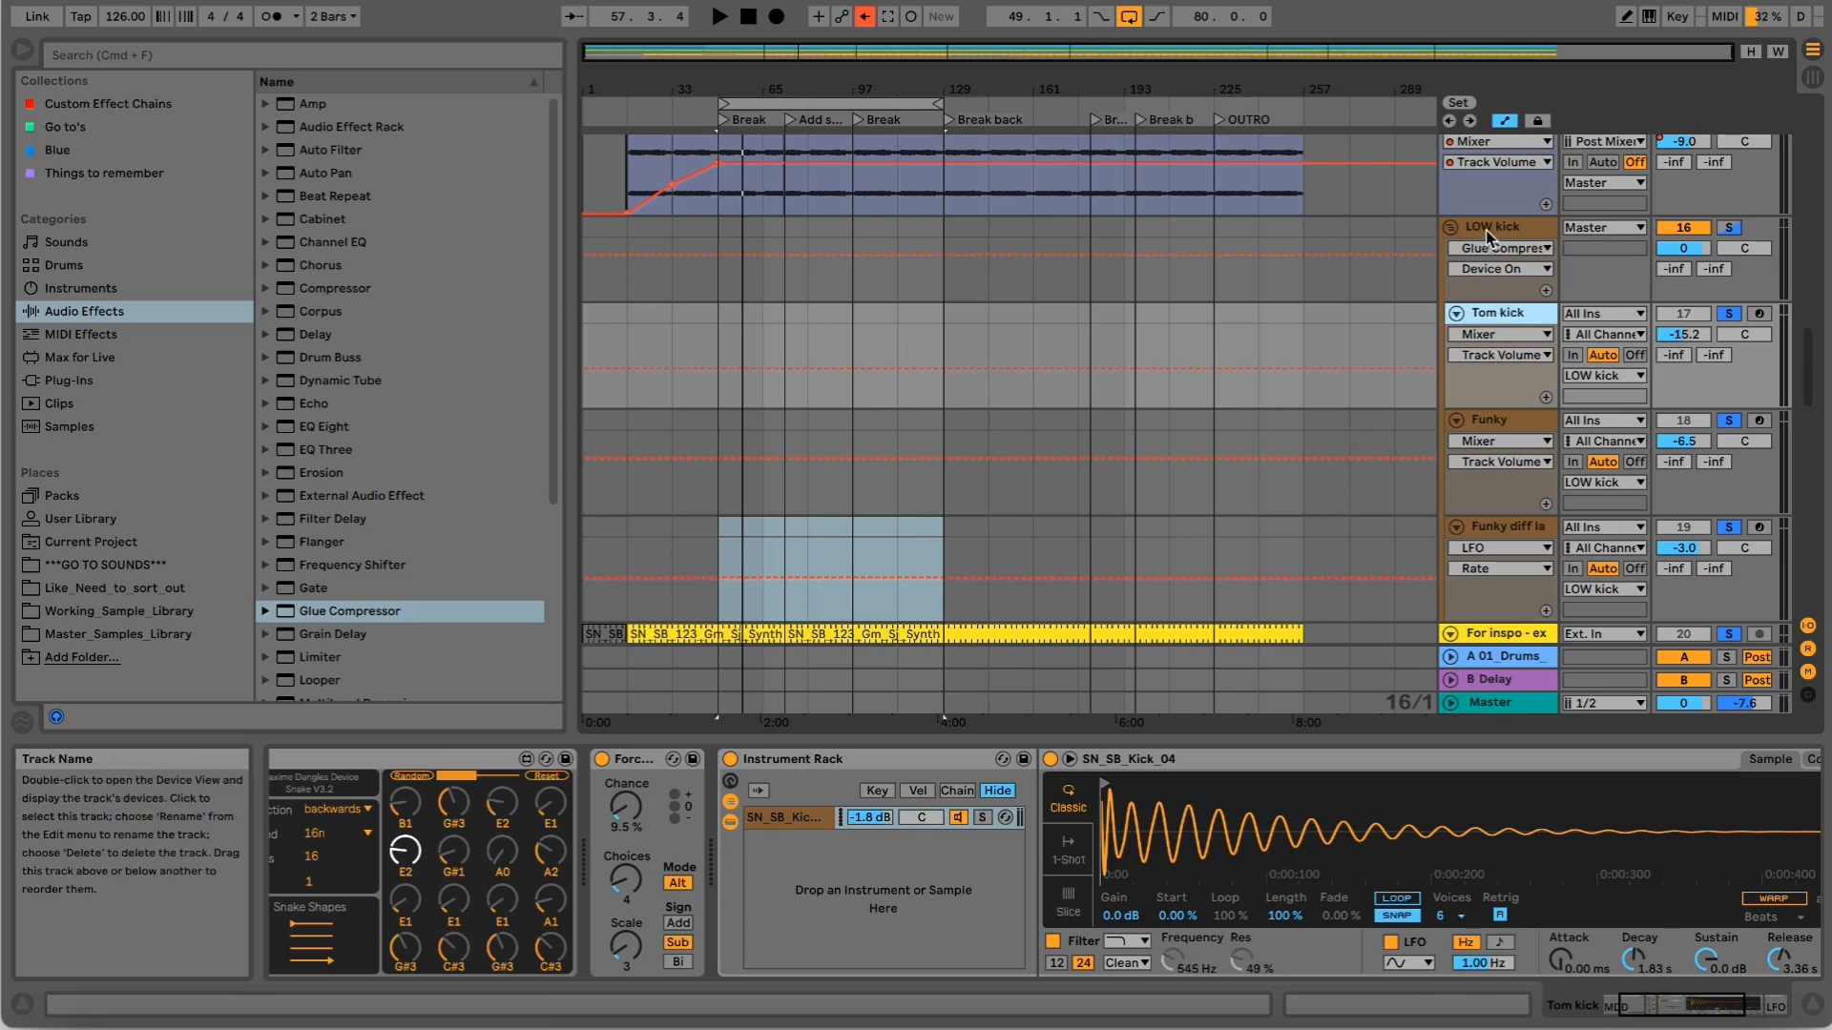
left_click(1492, 234)
left_click(1489, 317)
left_click(1494, 423)
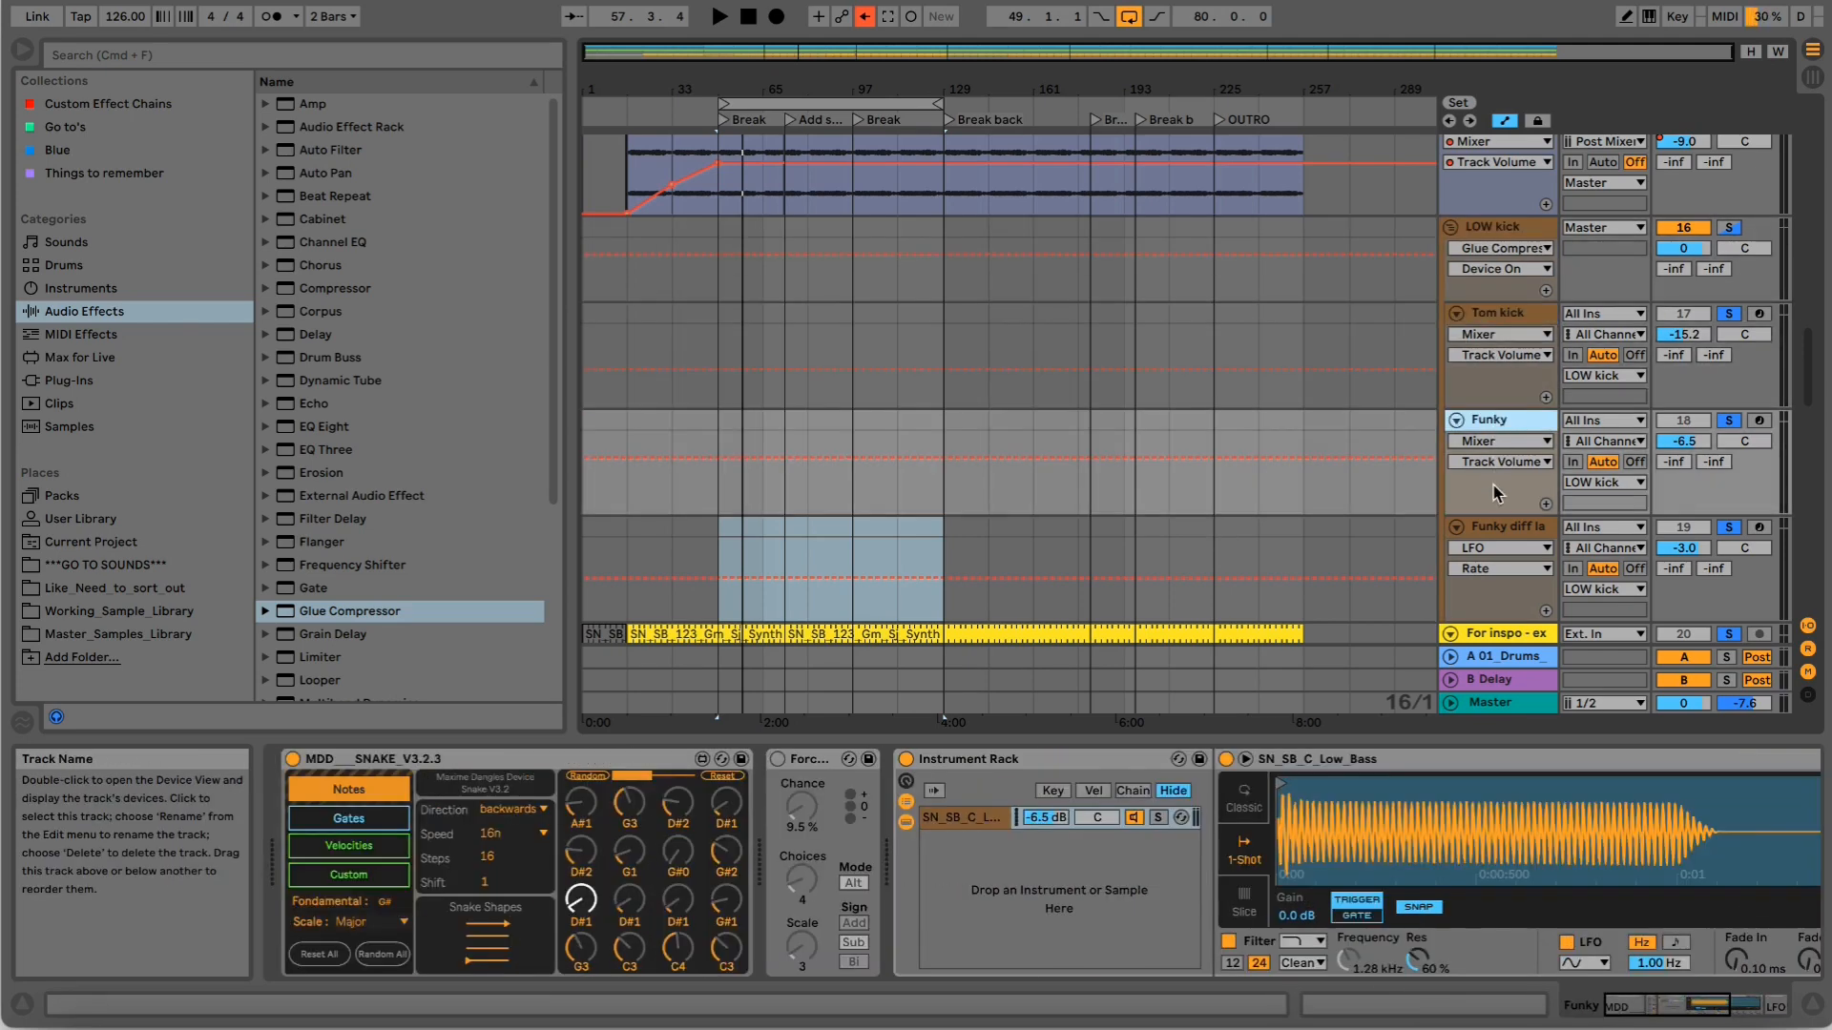
left_click(1495, 528)
left_click(1494, 231)
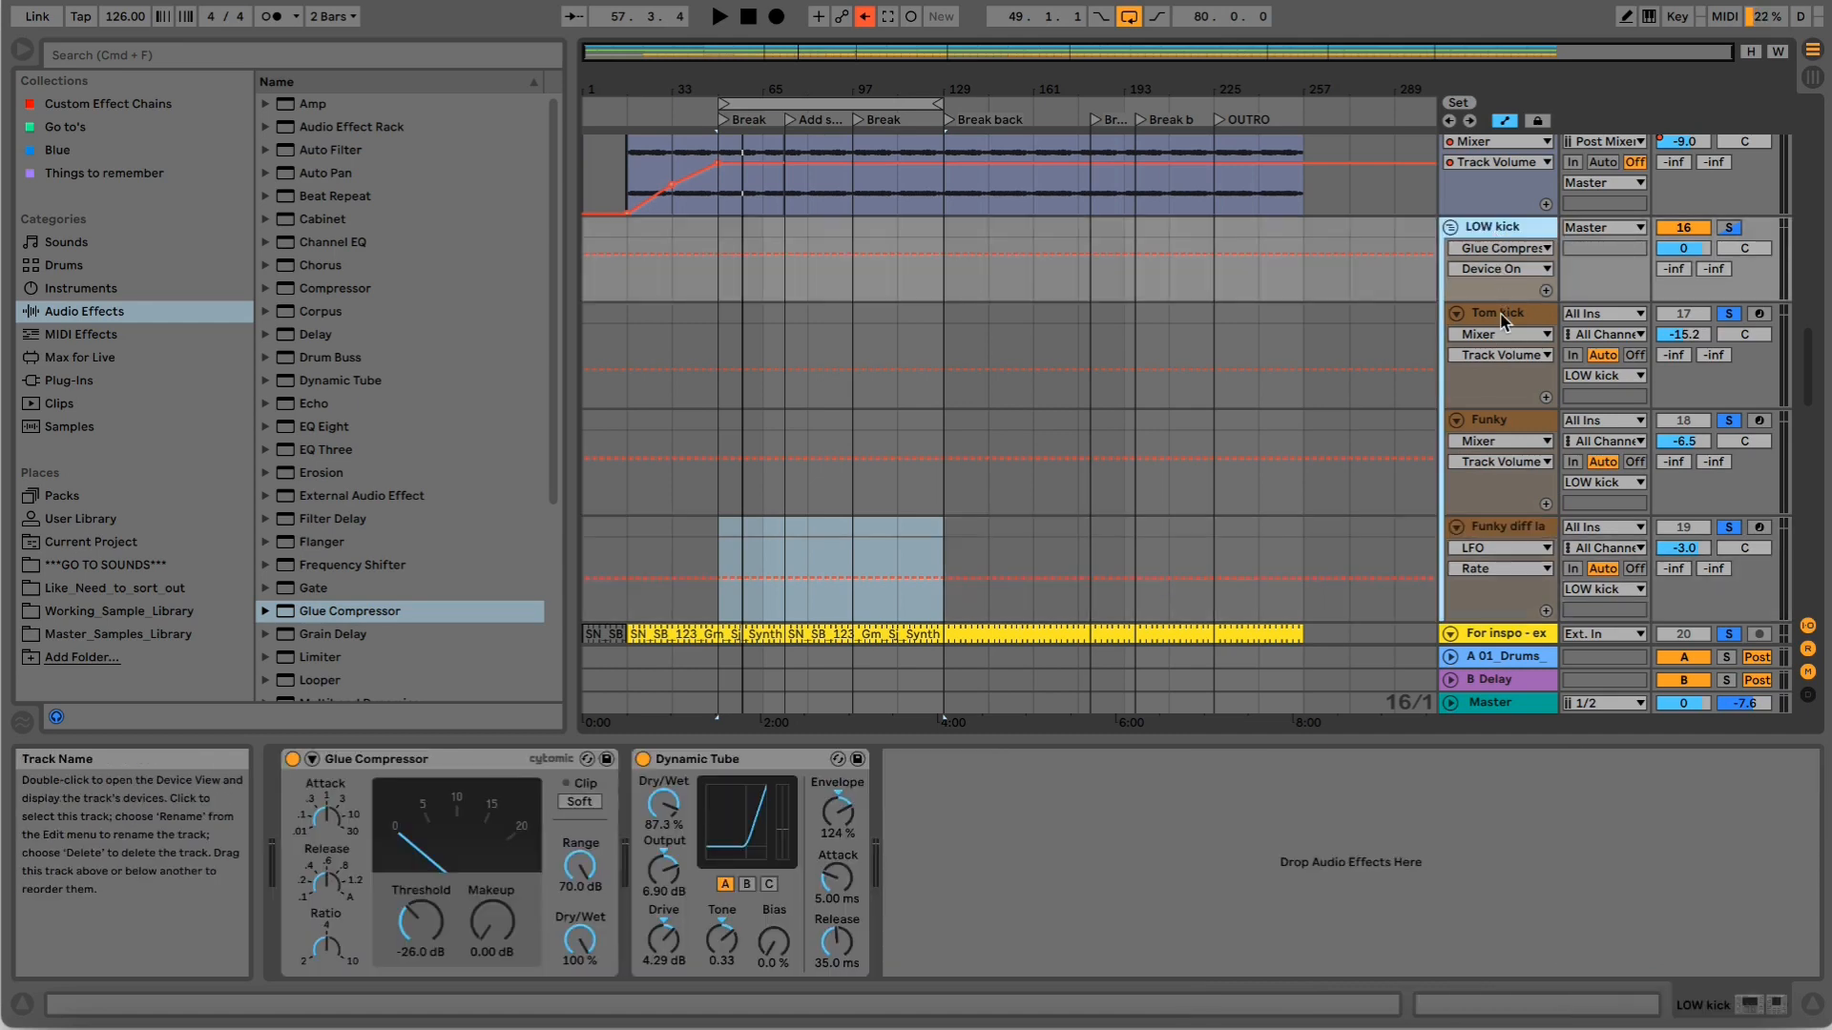
Inspect the Tom kick track's Instrument Rack, its SN_SB_Kick_04 sample and the MDD SNAKE sequencer.
left_click(1500, 321)
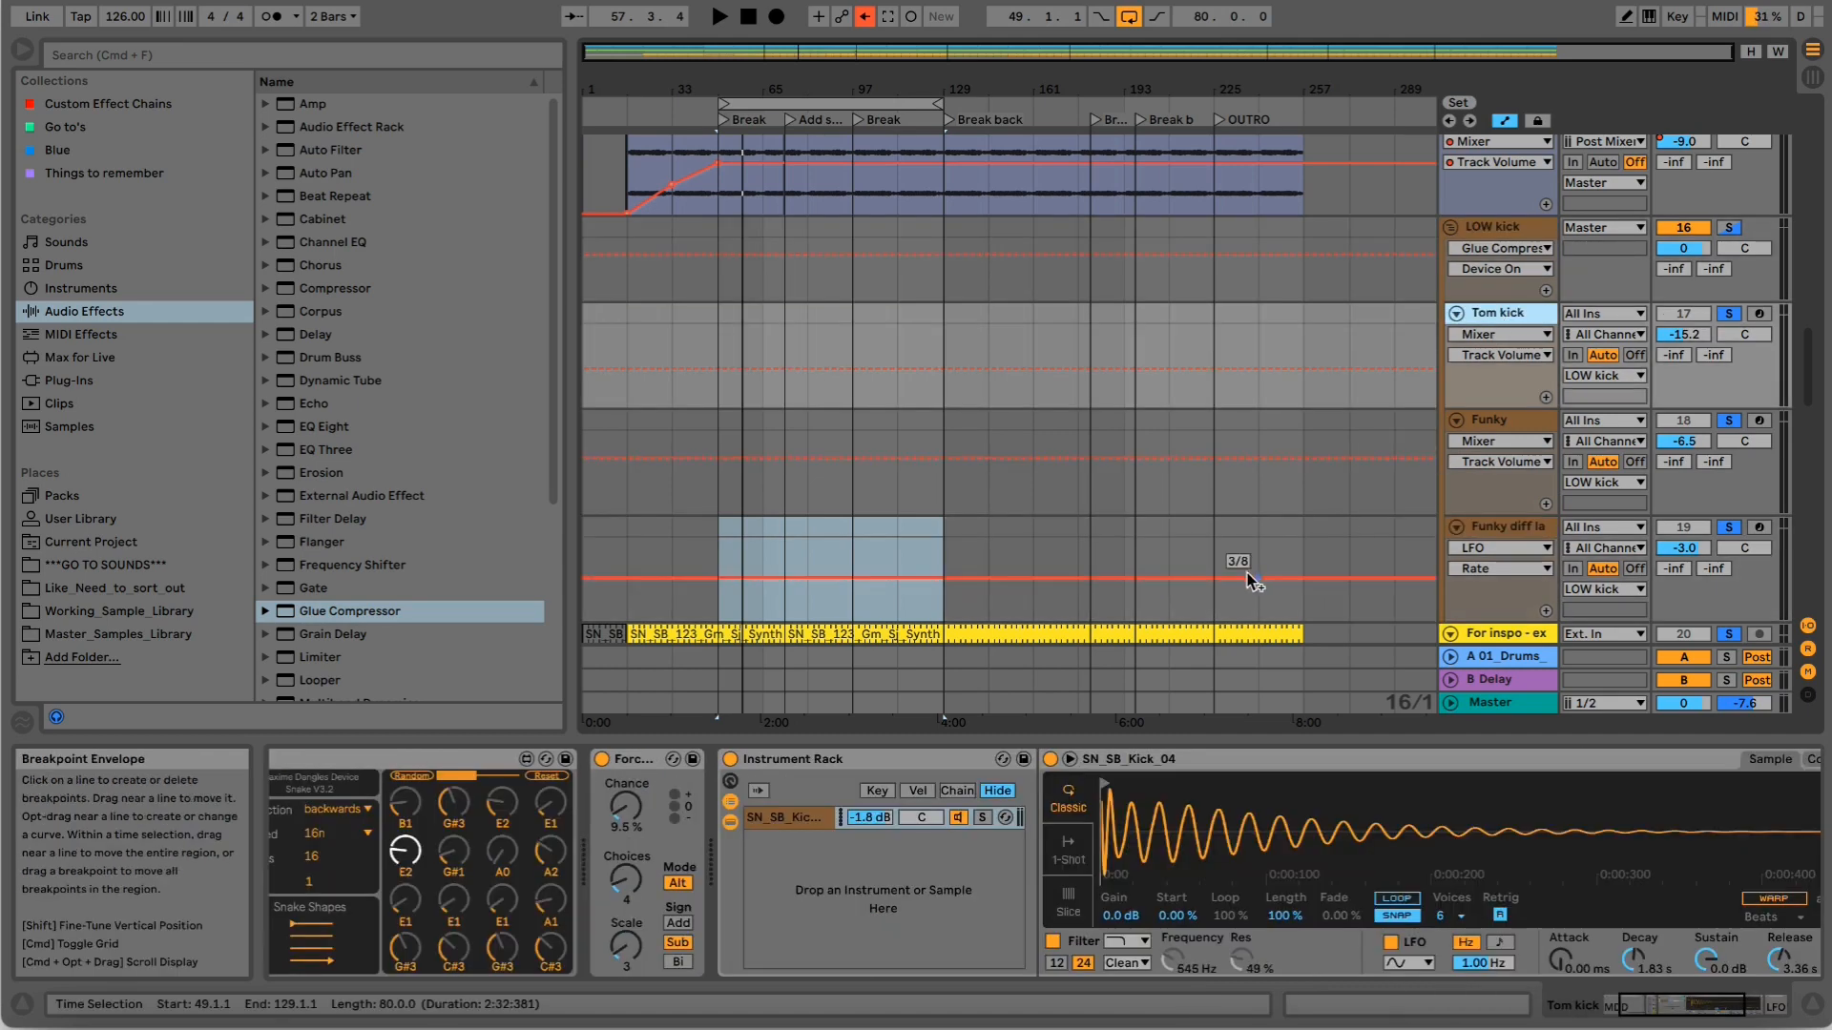
left_click(804, 822)
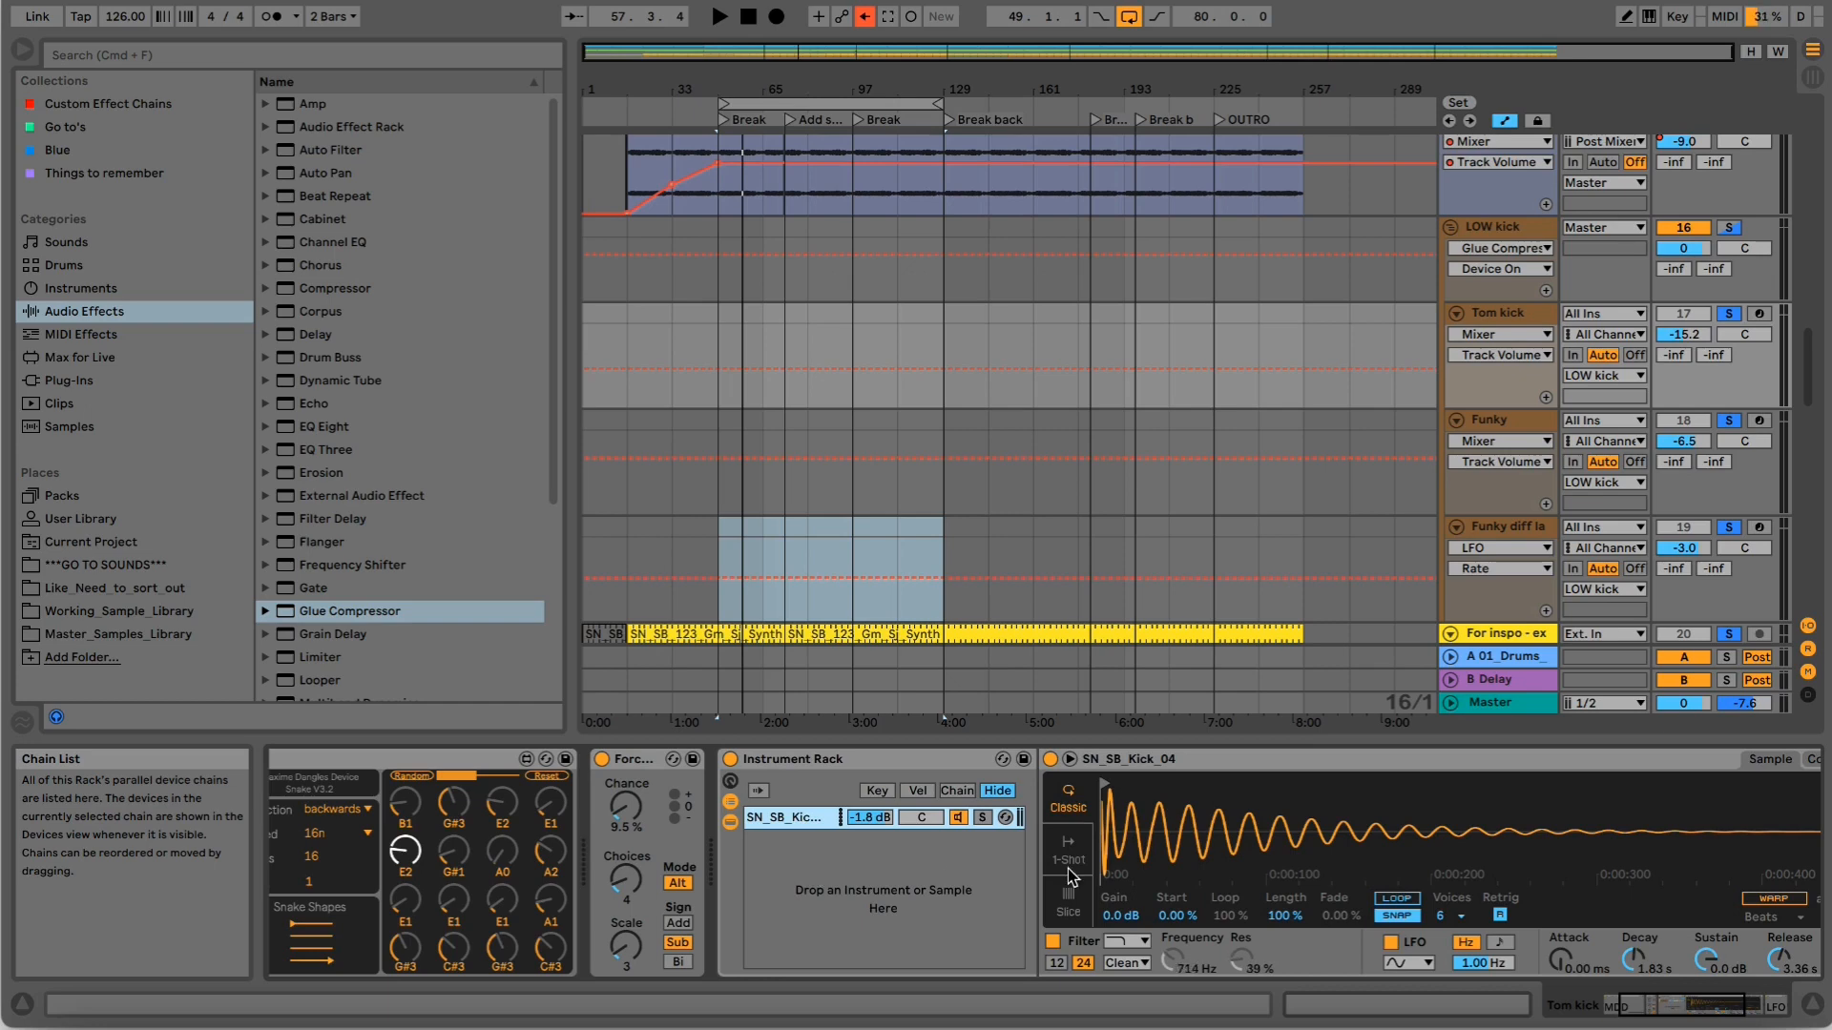
left_click(1660, 1006)
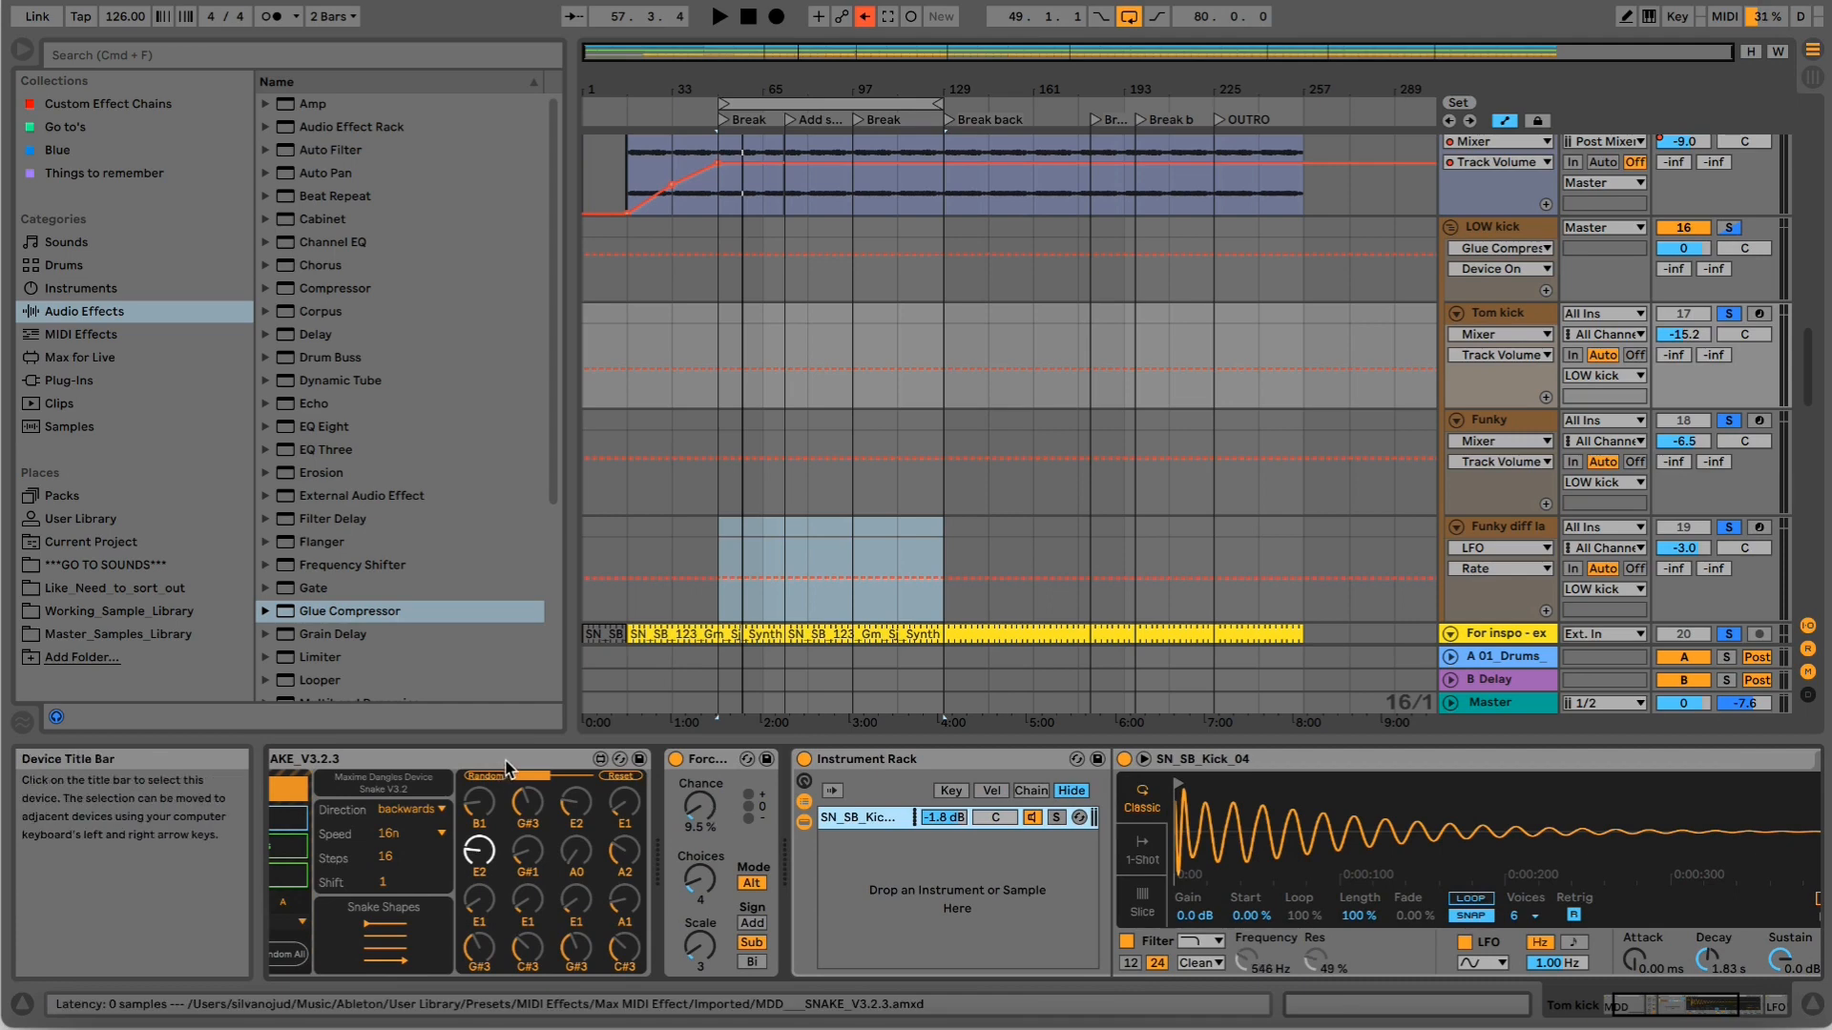
left_click(430, 759)
left_click(1625, 1008)
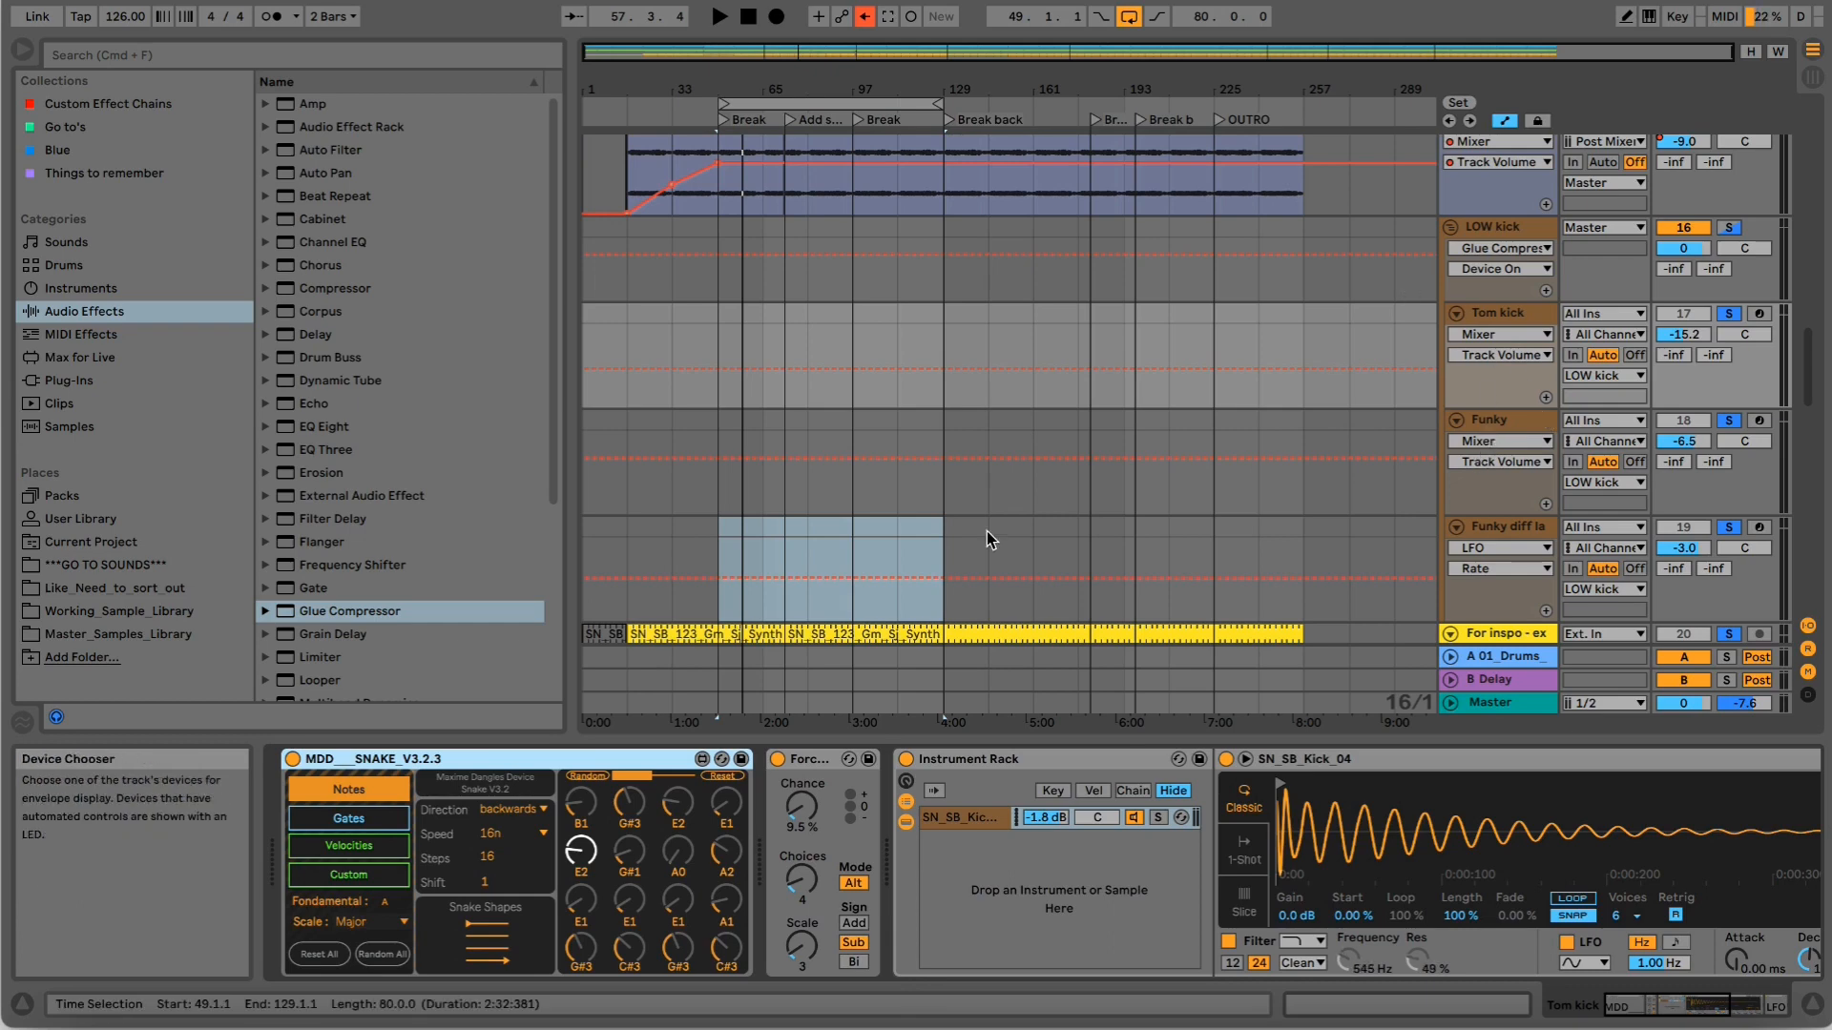
Examine the Funky track's MDD SNAKE sequencer and display the gate pattern of the Tom kick's SNAKE.
left_click(1496, 429)
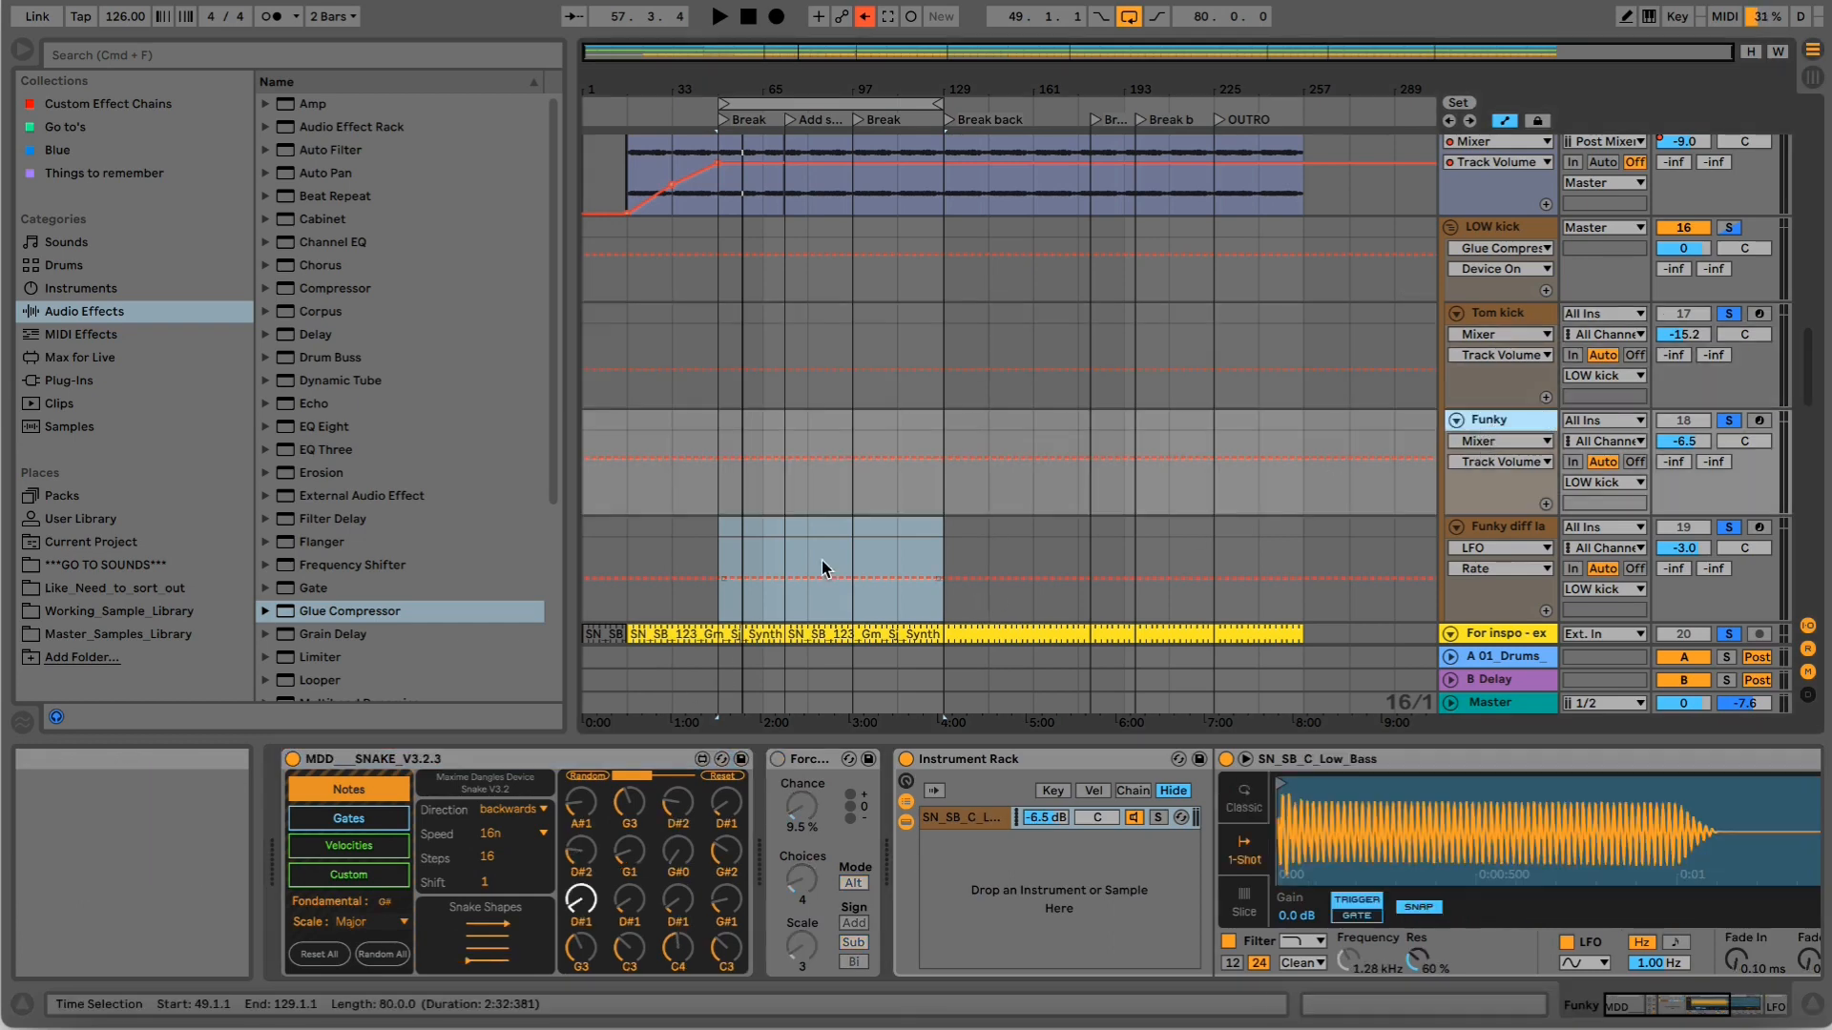
left_click(399, 824)
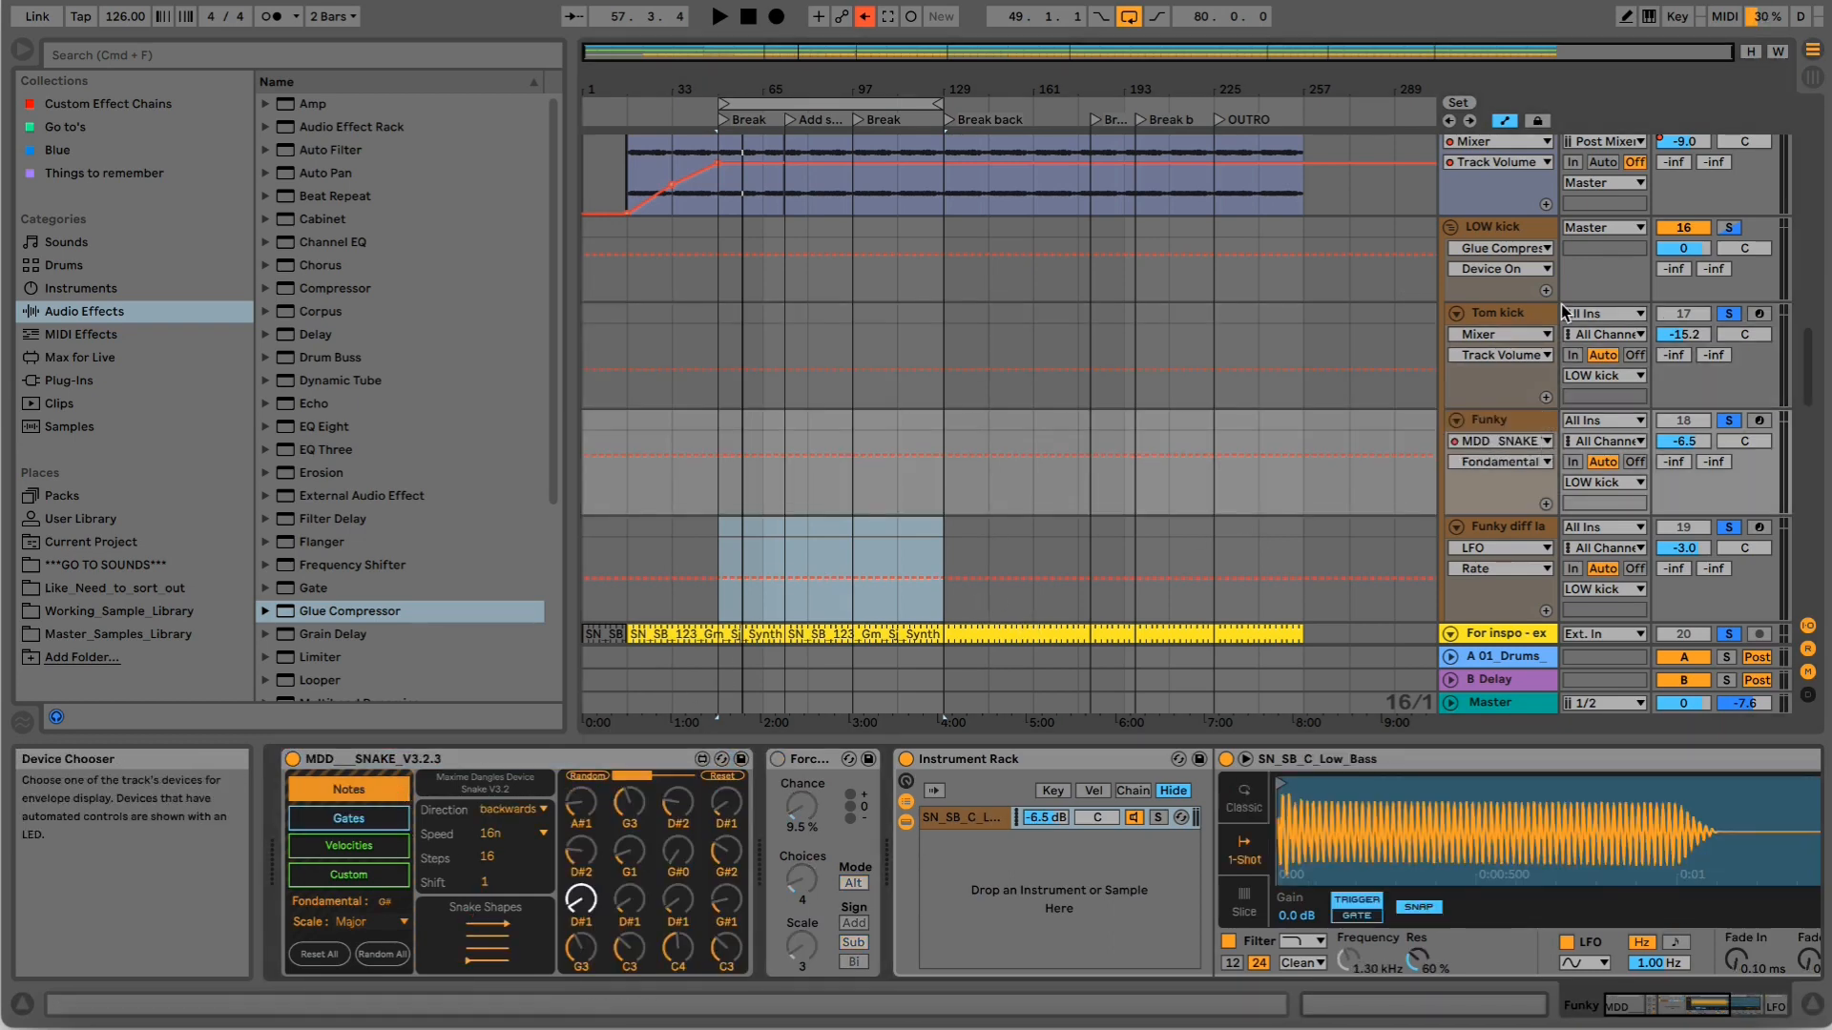
left_click(1225, 388)
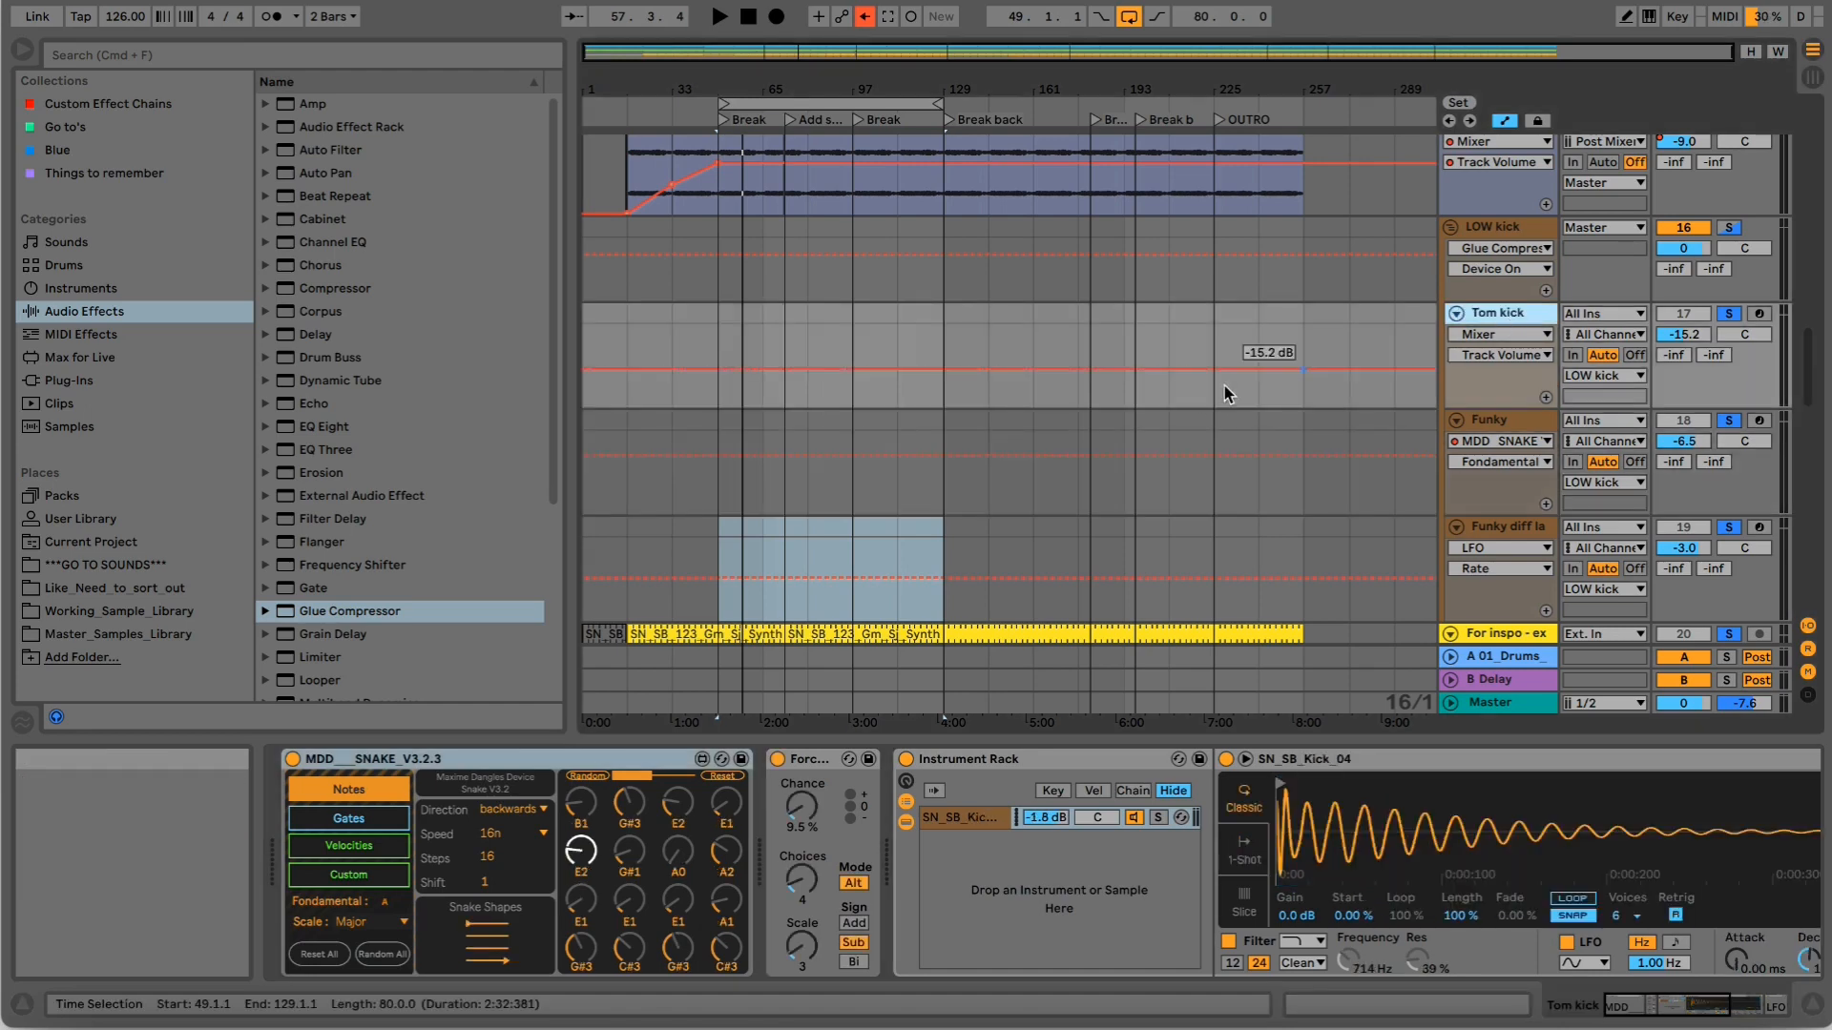
left_click(370, 822)
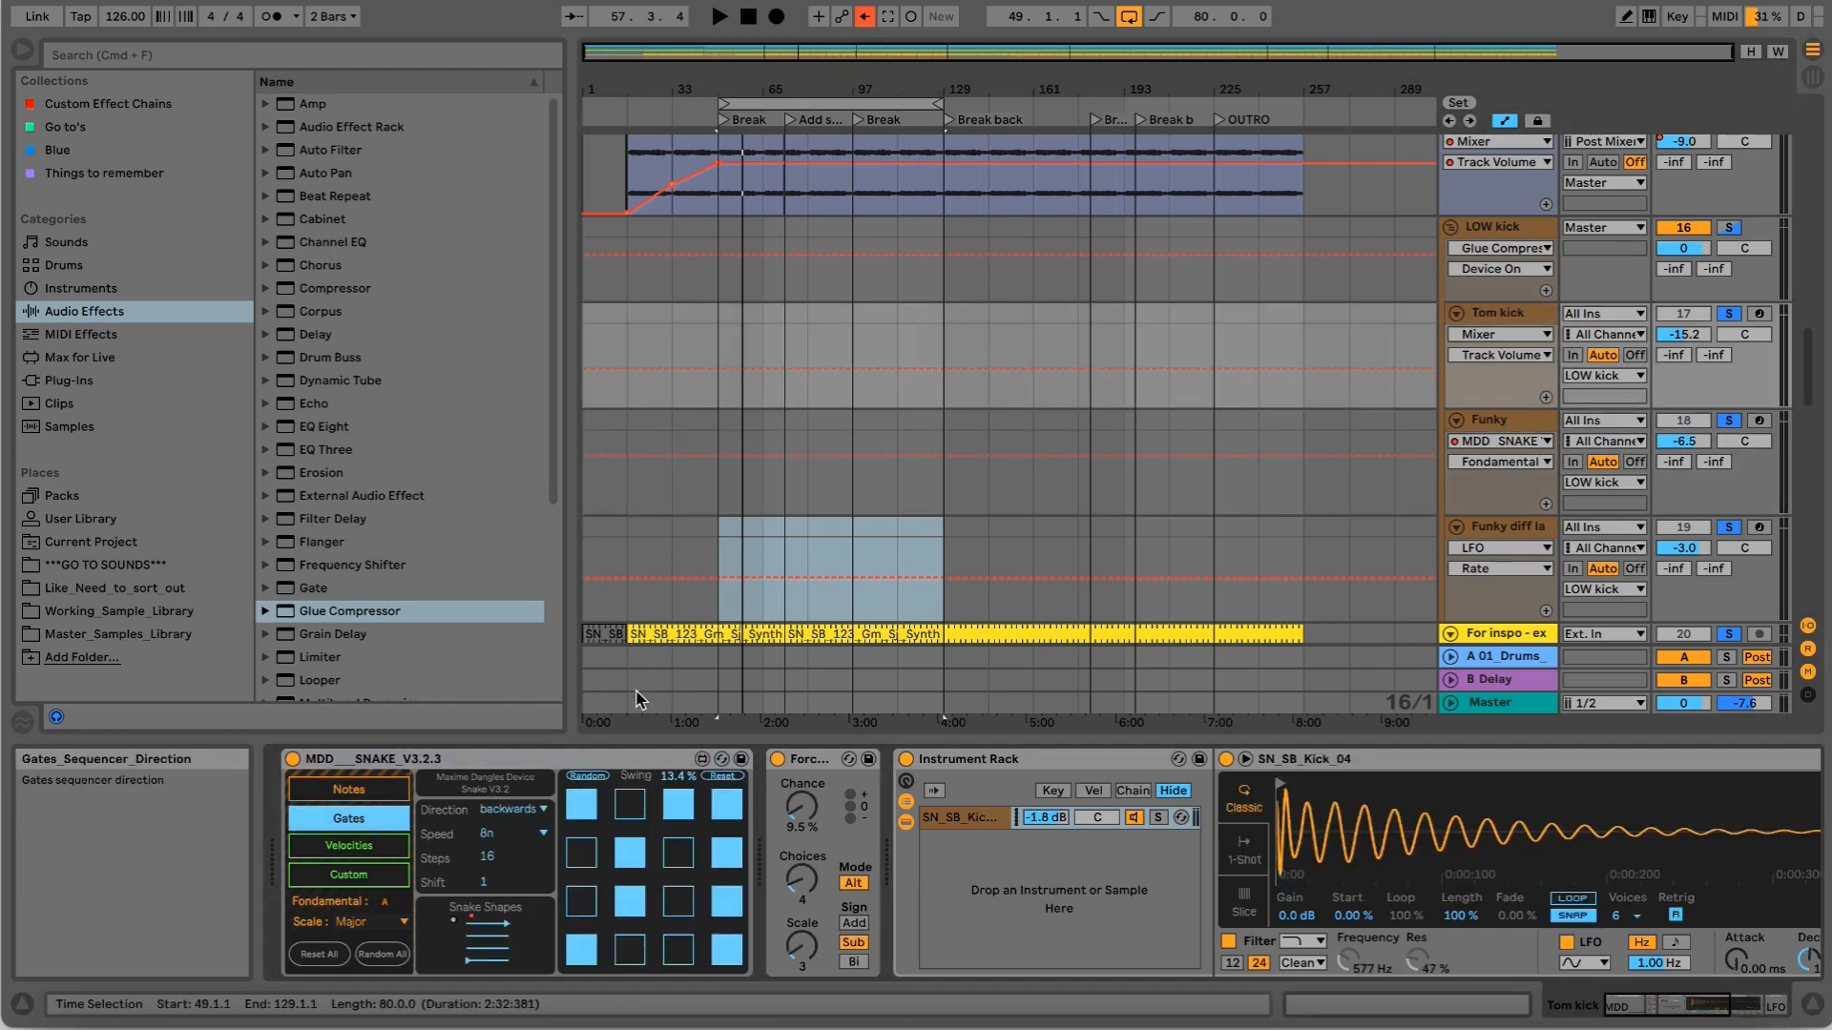
Examine the Funky diff layers track's SNAKE gates, Instrument Rack chain zones and Chain Selector LFO.
left_click(1057, 541)
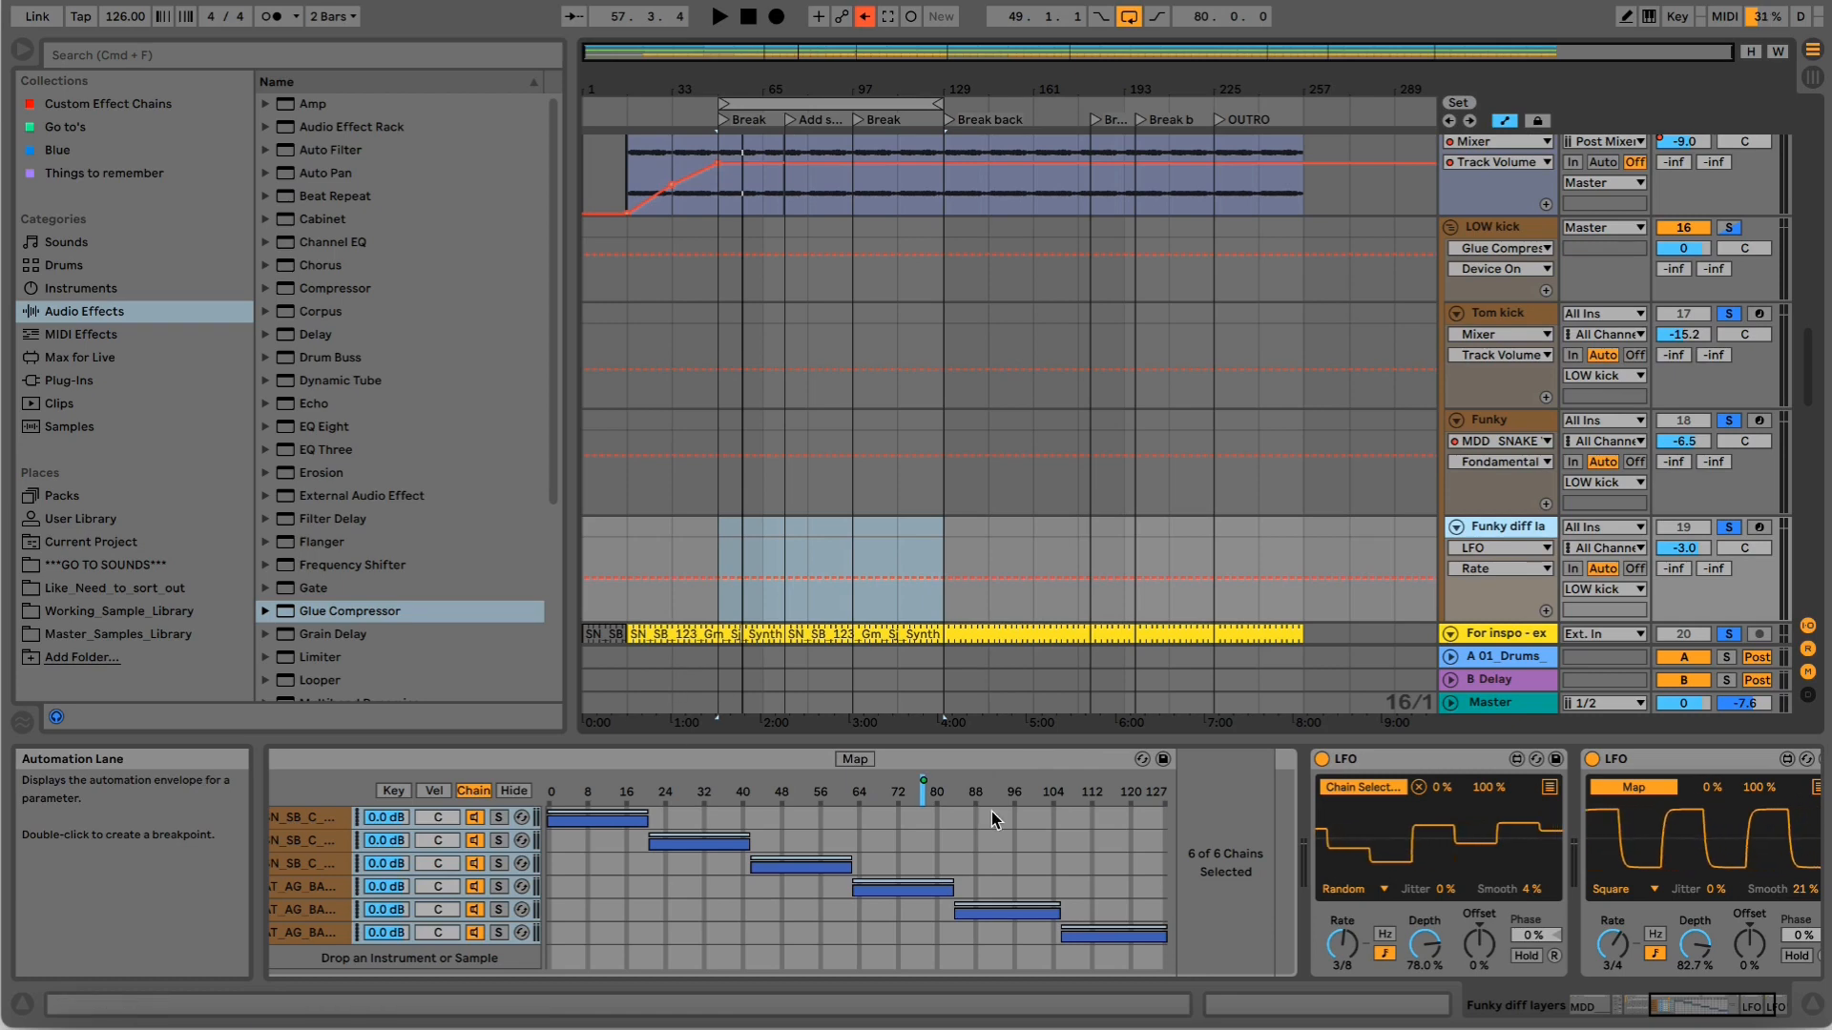
left_click(1625, 1010)
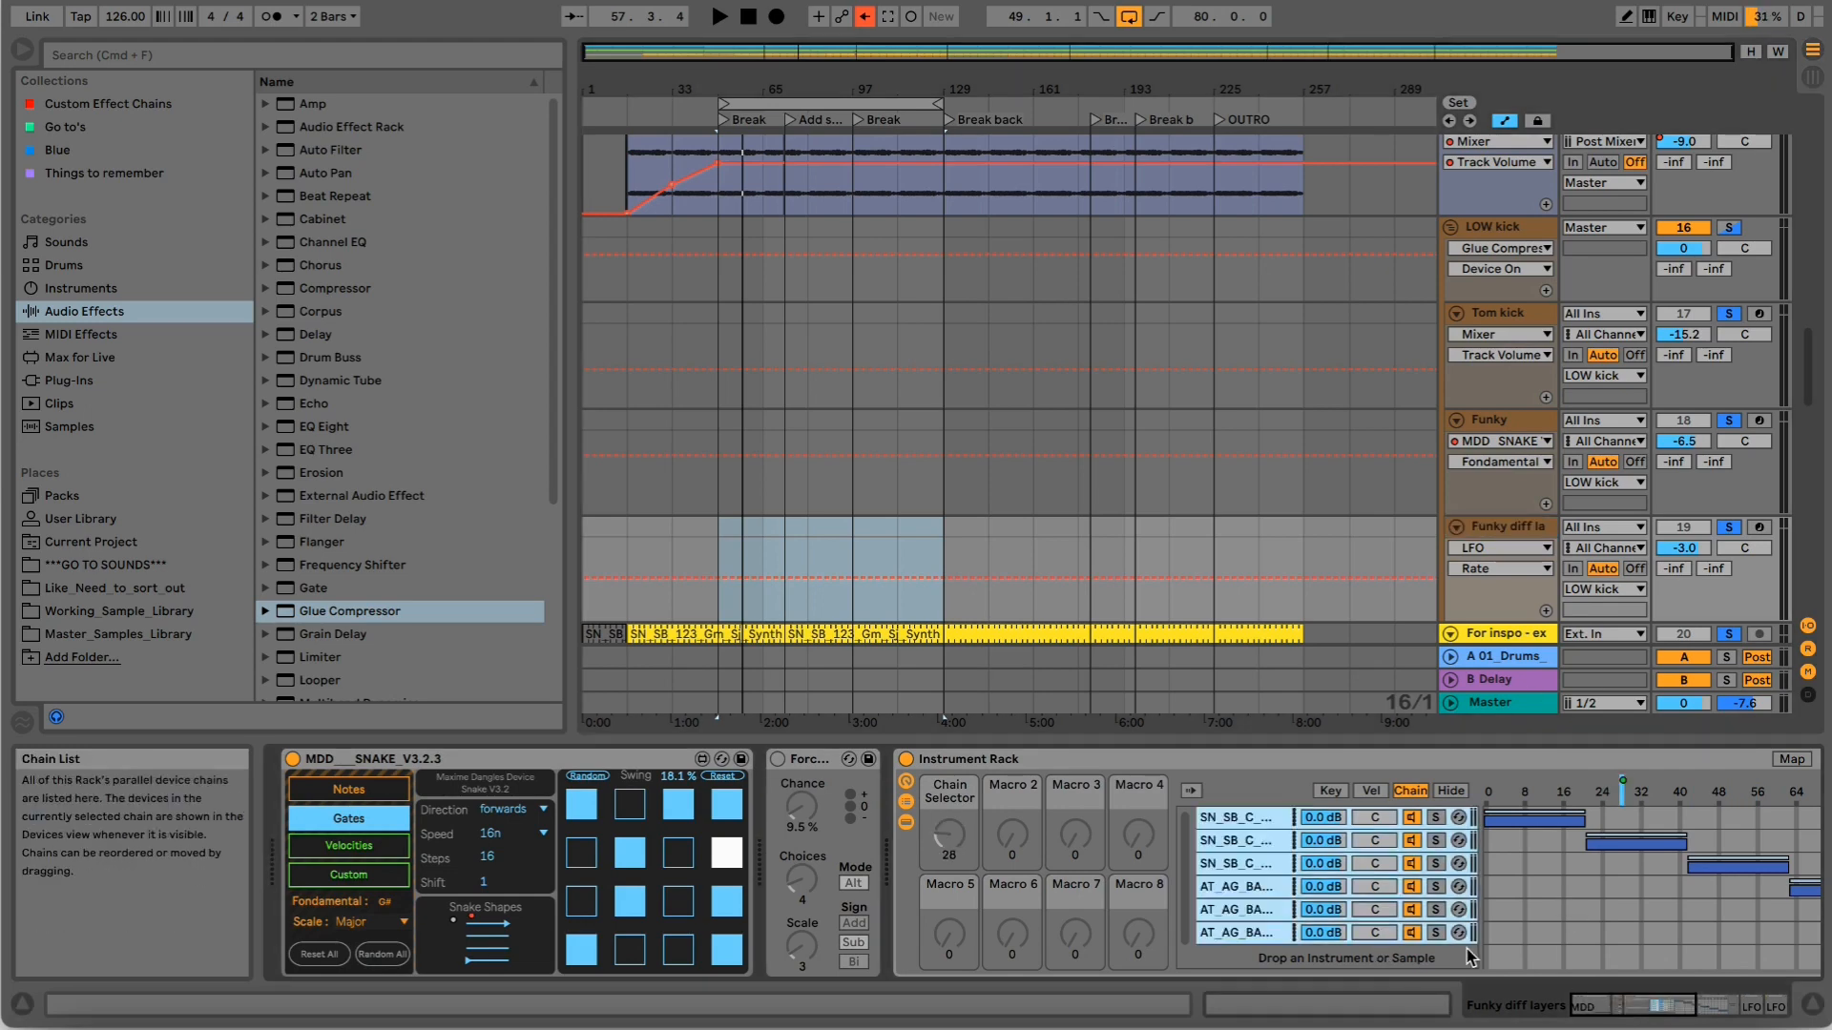
left_click_drag(1589, 1009, 1639, 1014)
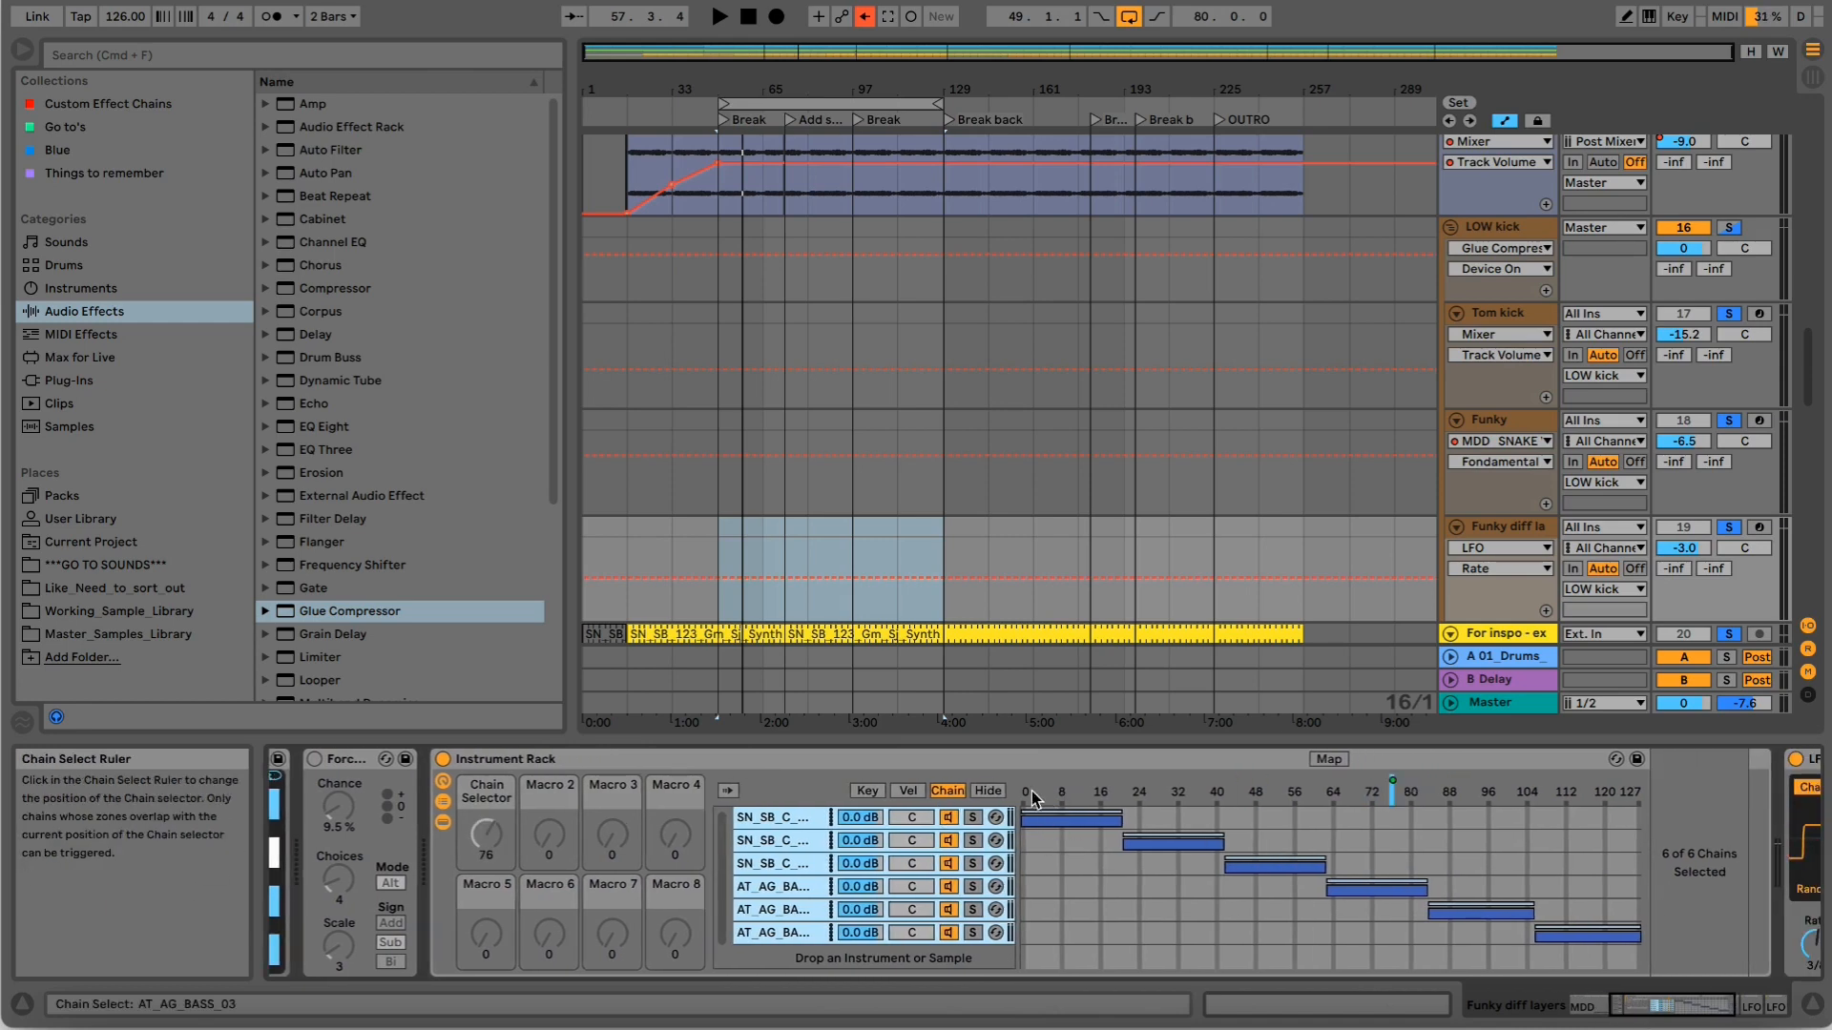
left_click_drag(1657, 1006, 1681, 1008)
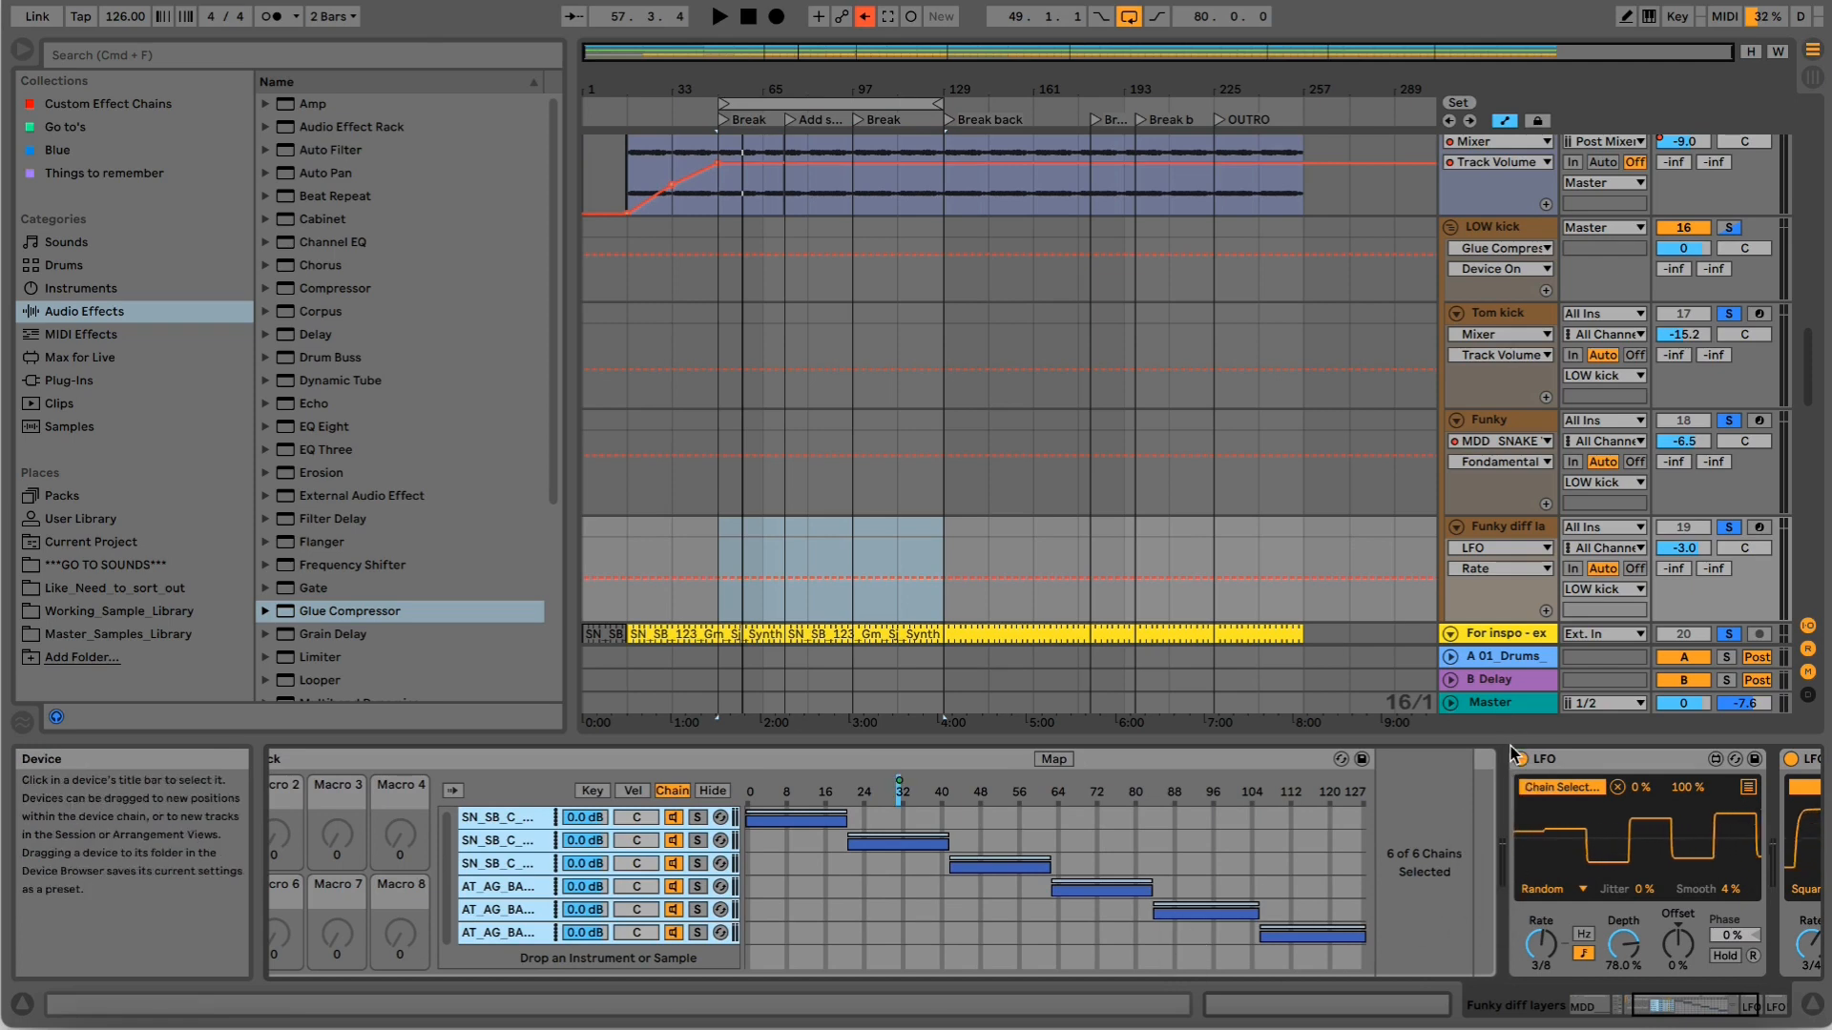
left_click(1679, 1009)
left_click_drag(1679, 1009, 1650, 1009)
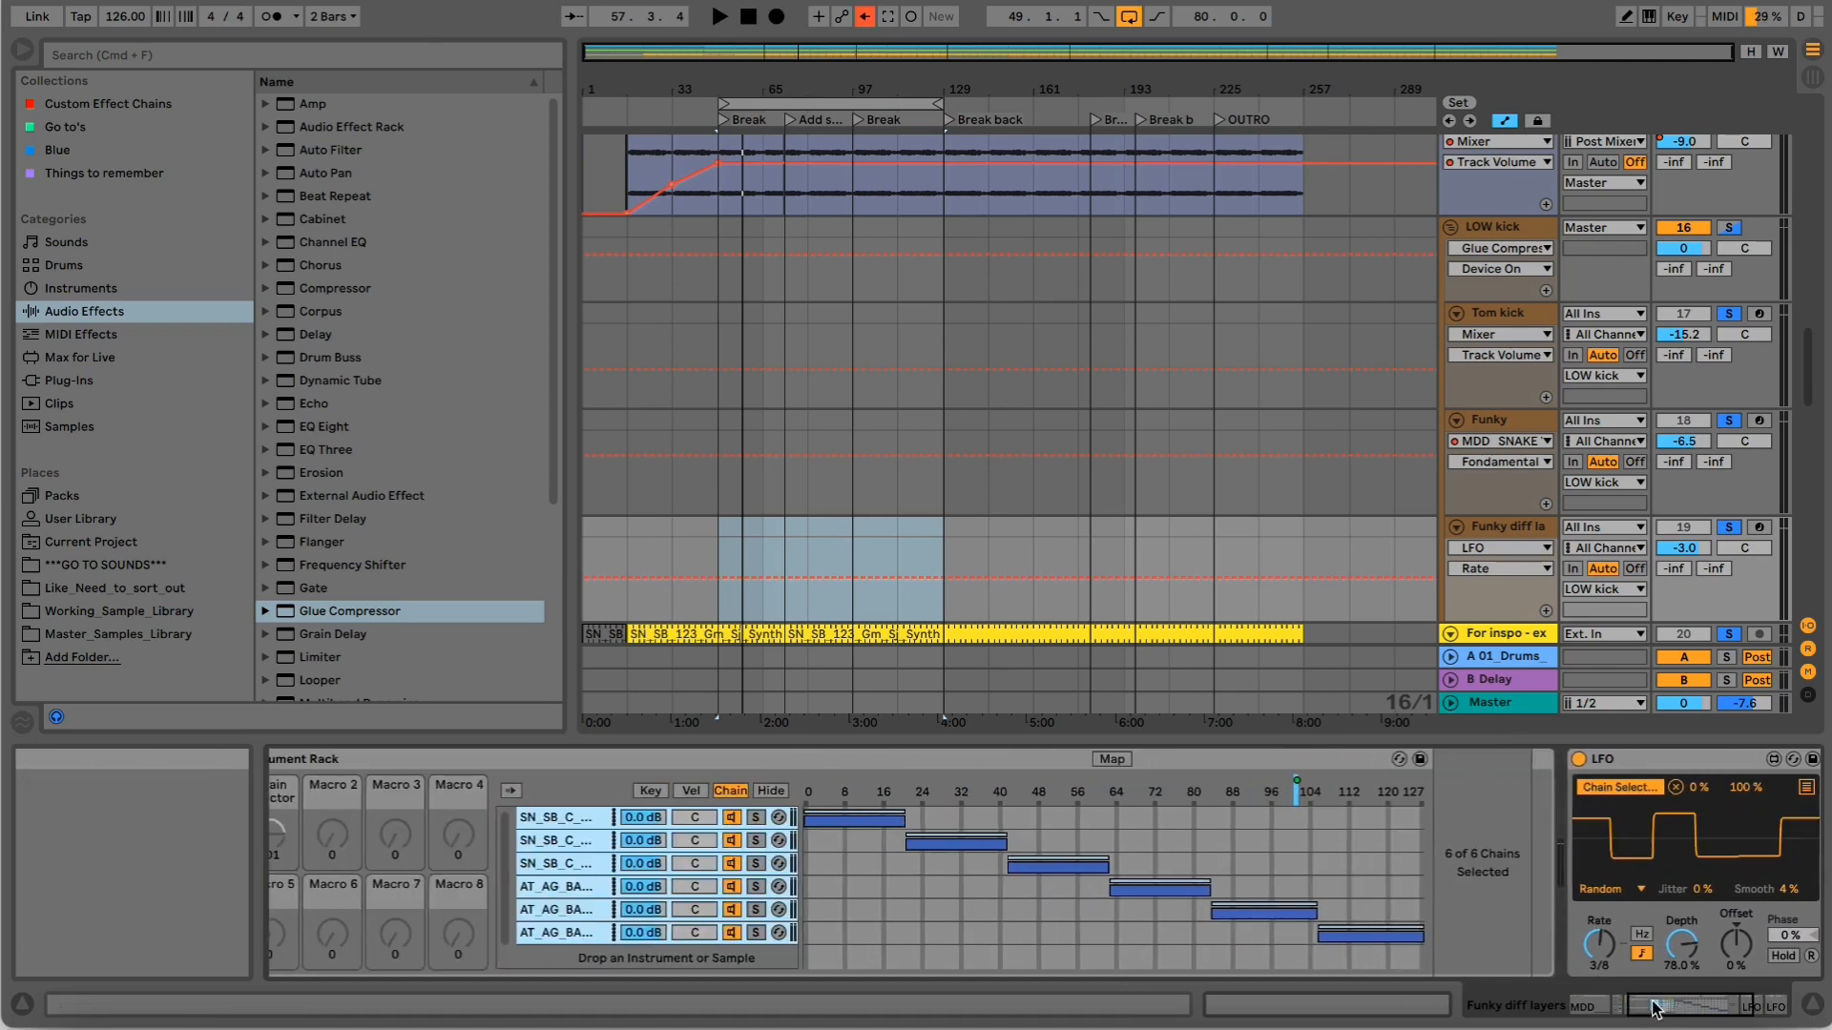
Unsolo the Funky and Funky diff layers tracks and play back the Tom kick within the LOW kick group.
left_click(1503, 427)
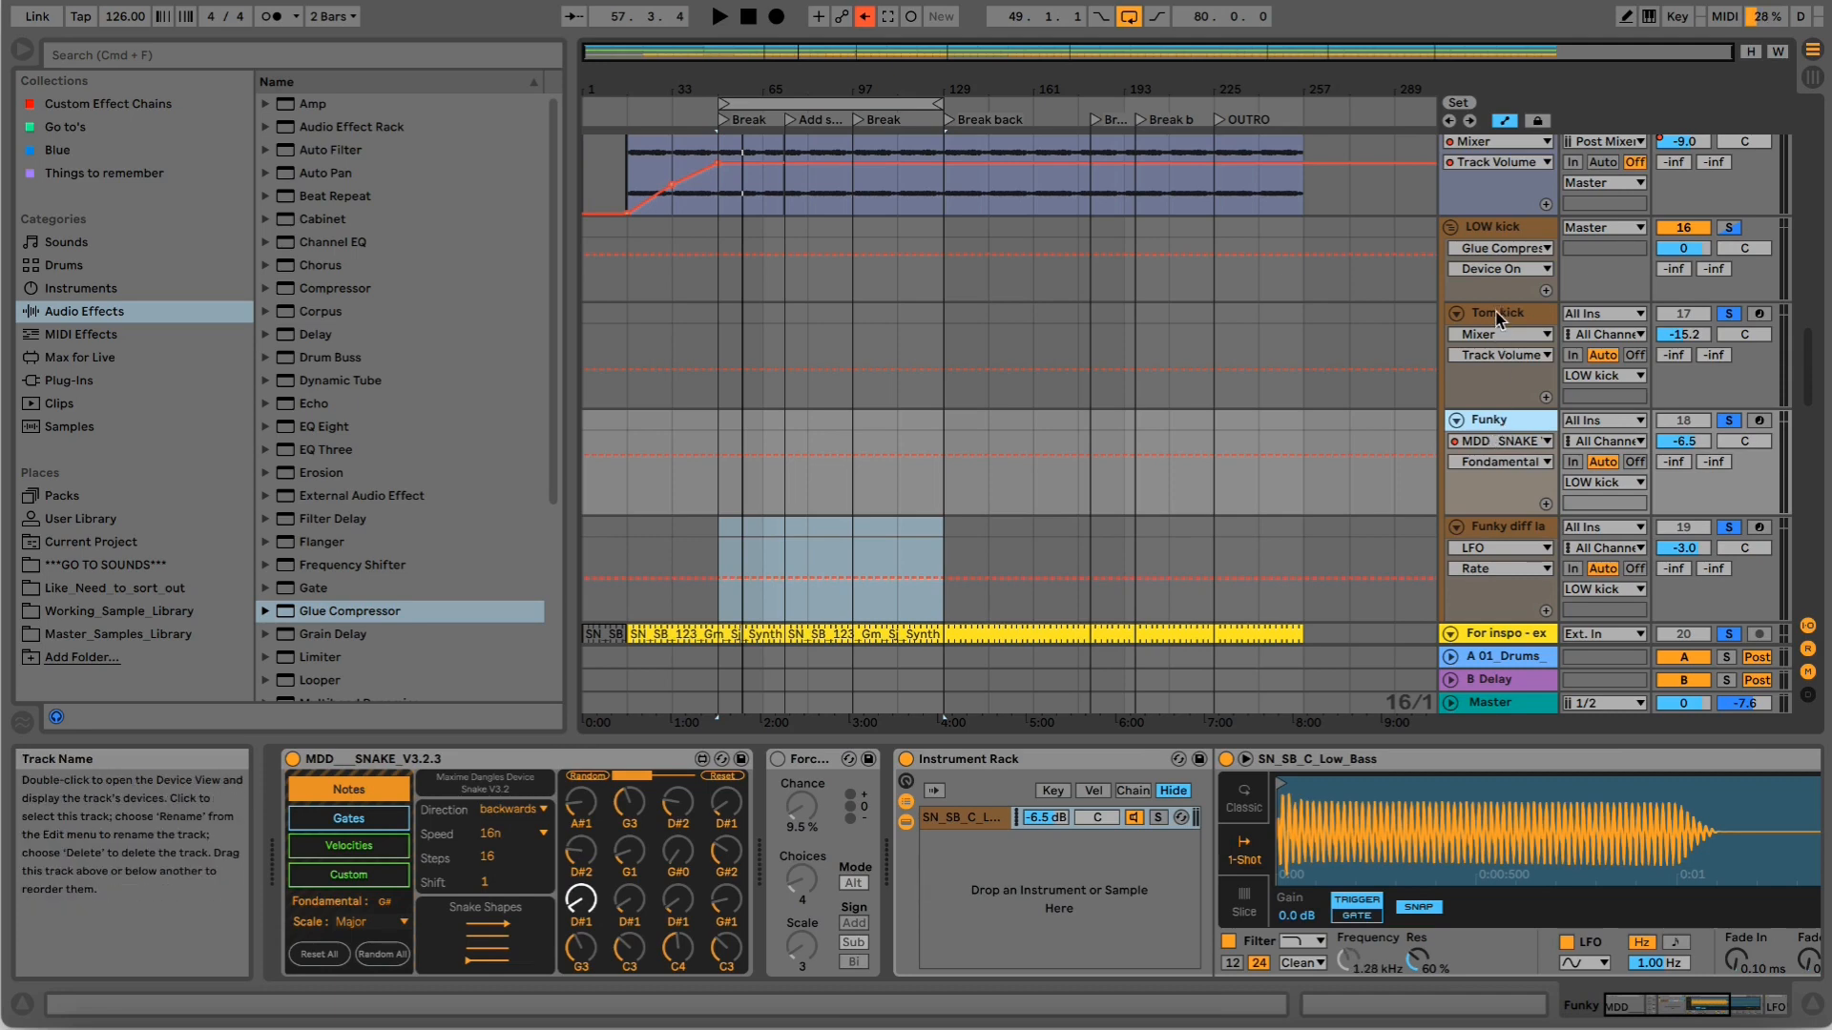
left_click(1496, 311)
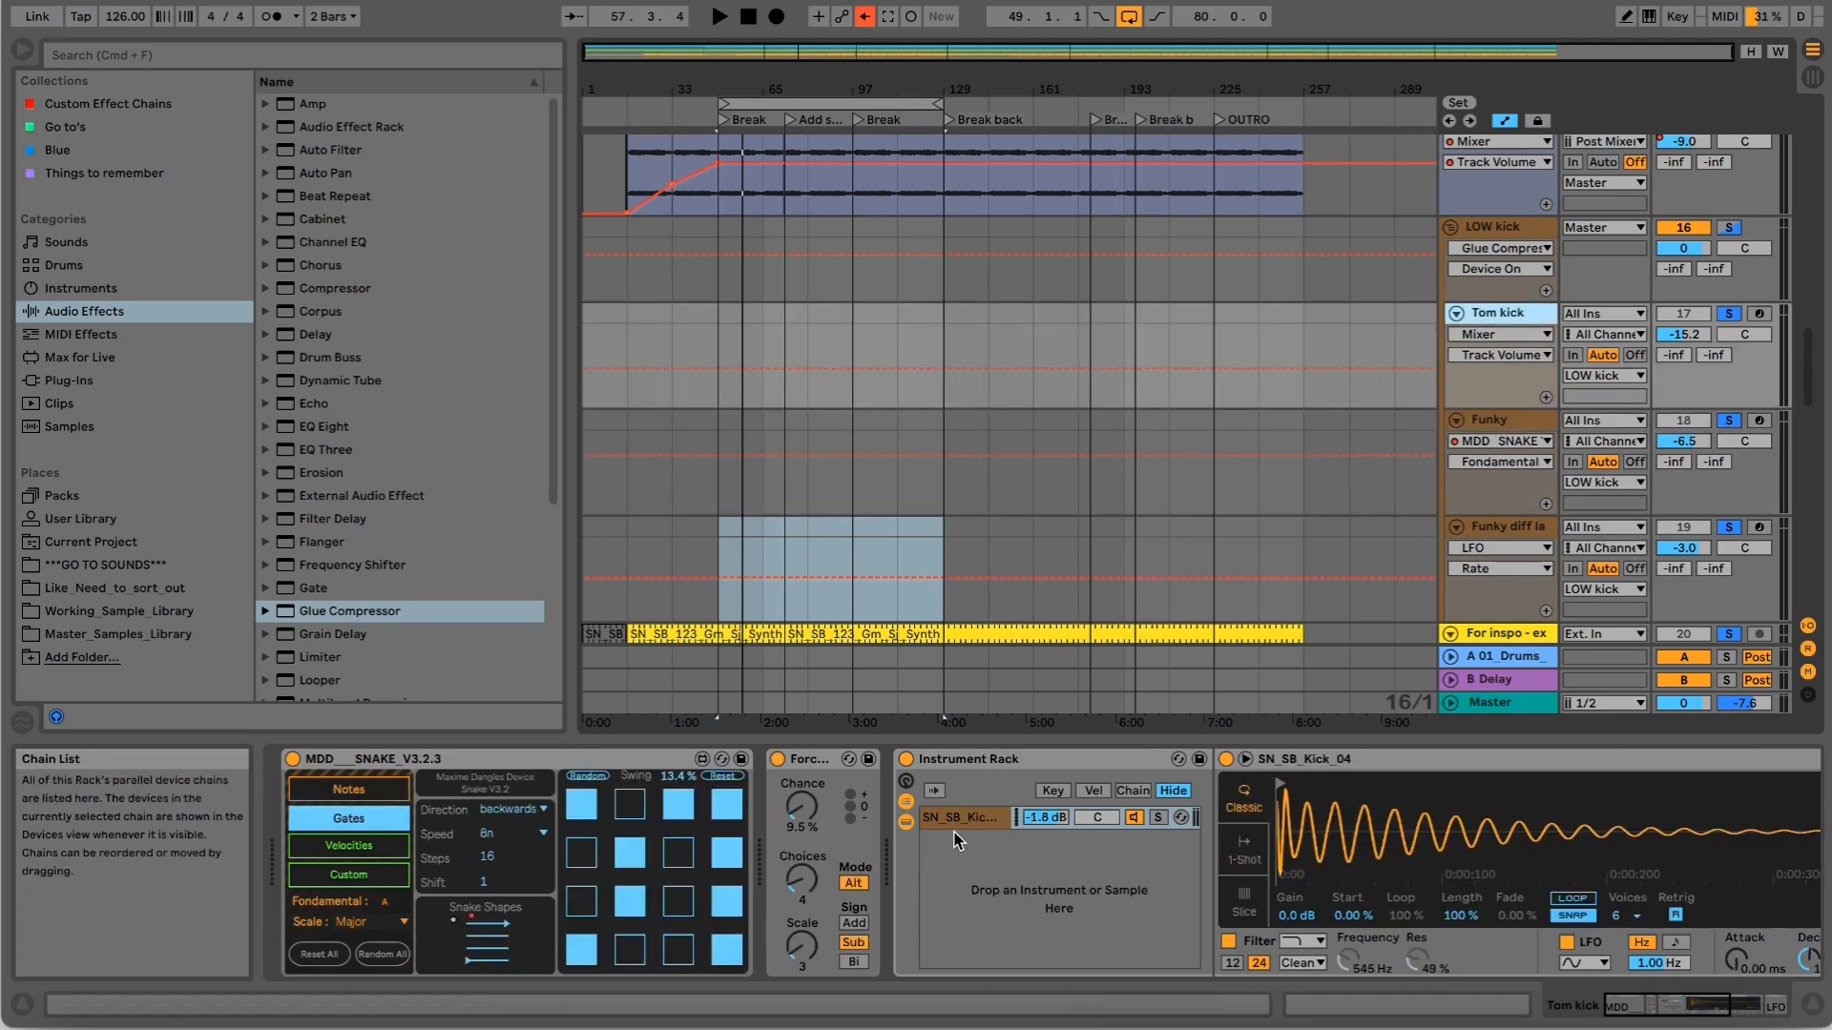
left_click(1732, 421)
left_click(1730, 527)
key("space")
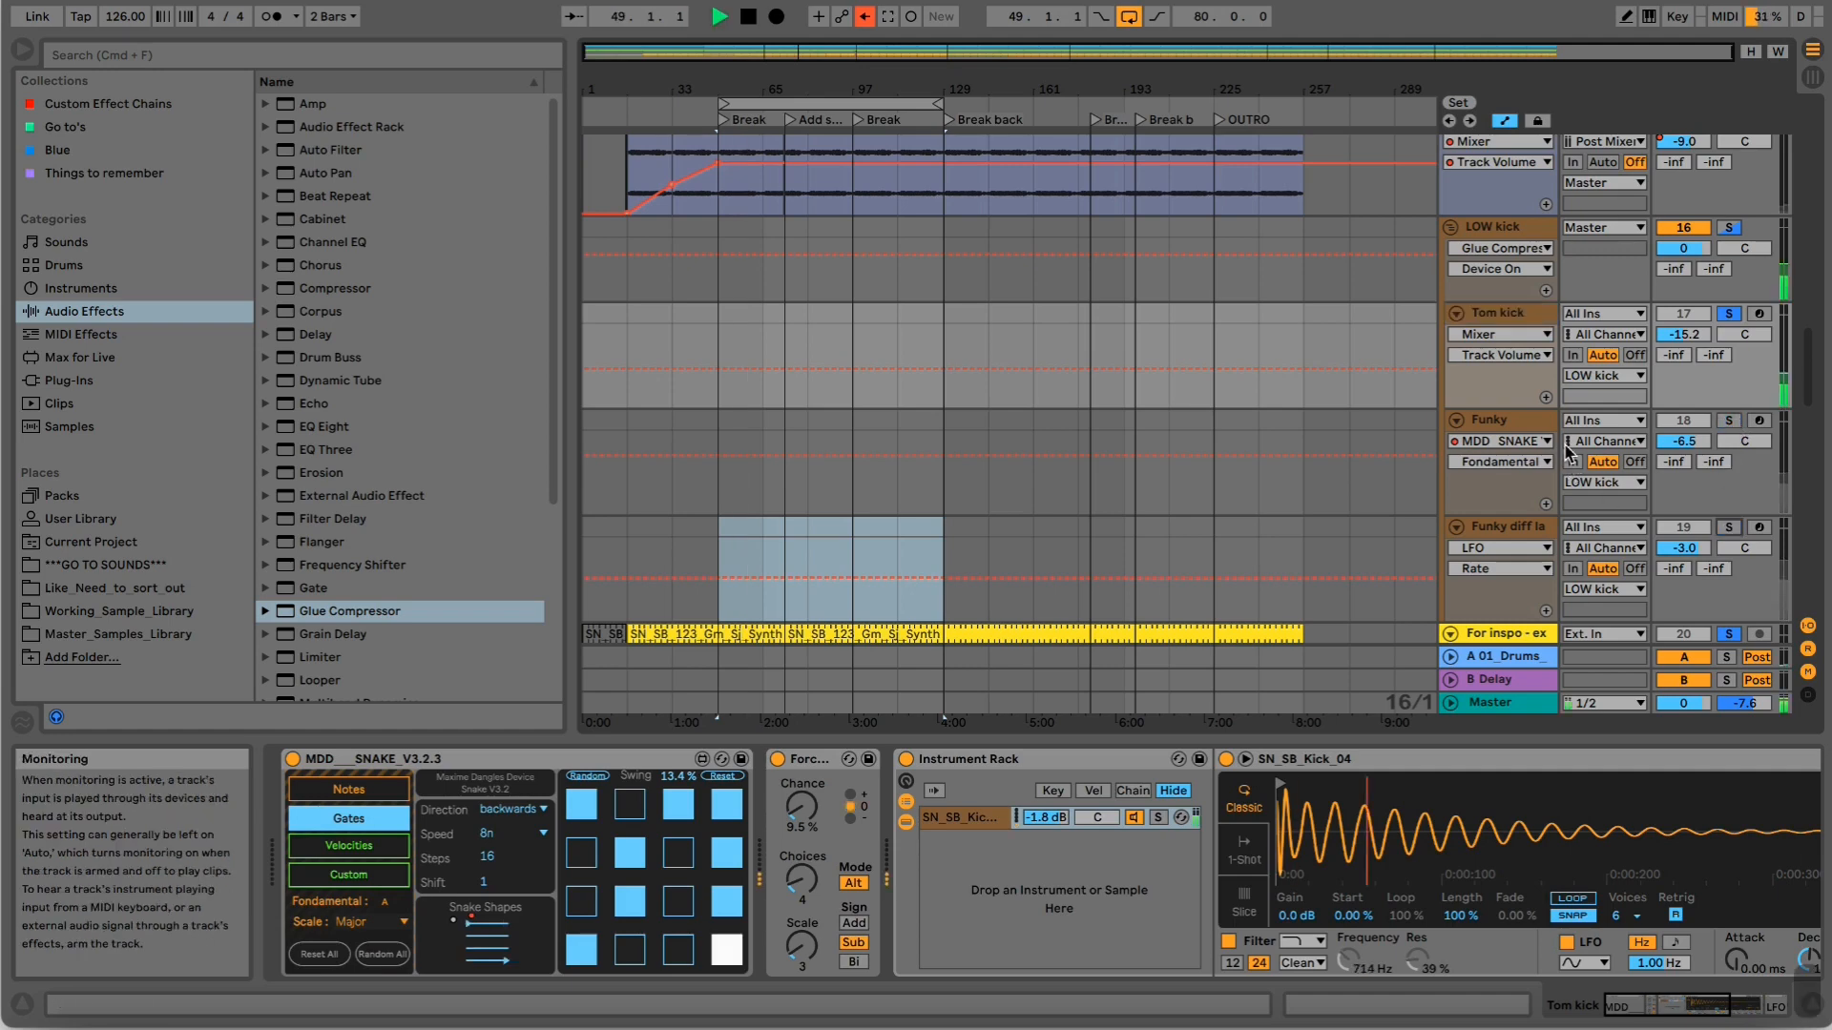
Set the Tom kick track's volume to -7.4 dB, then solo the Funky track and set its volume to -8.6 dB.
left_click(1689, 334)
left_click_drag(1695, 333, 1694, 294)
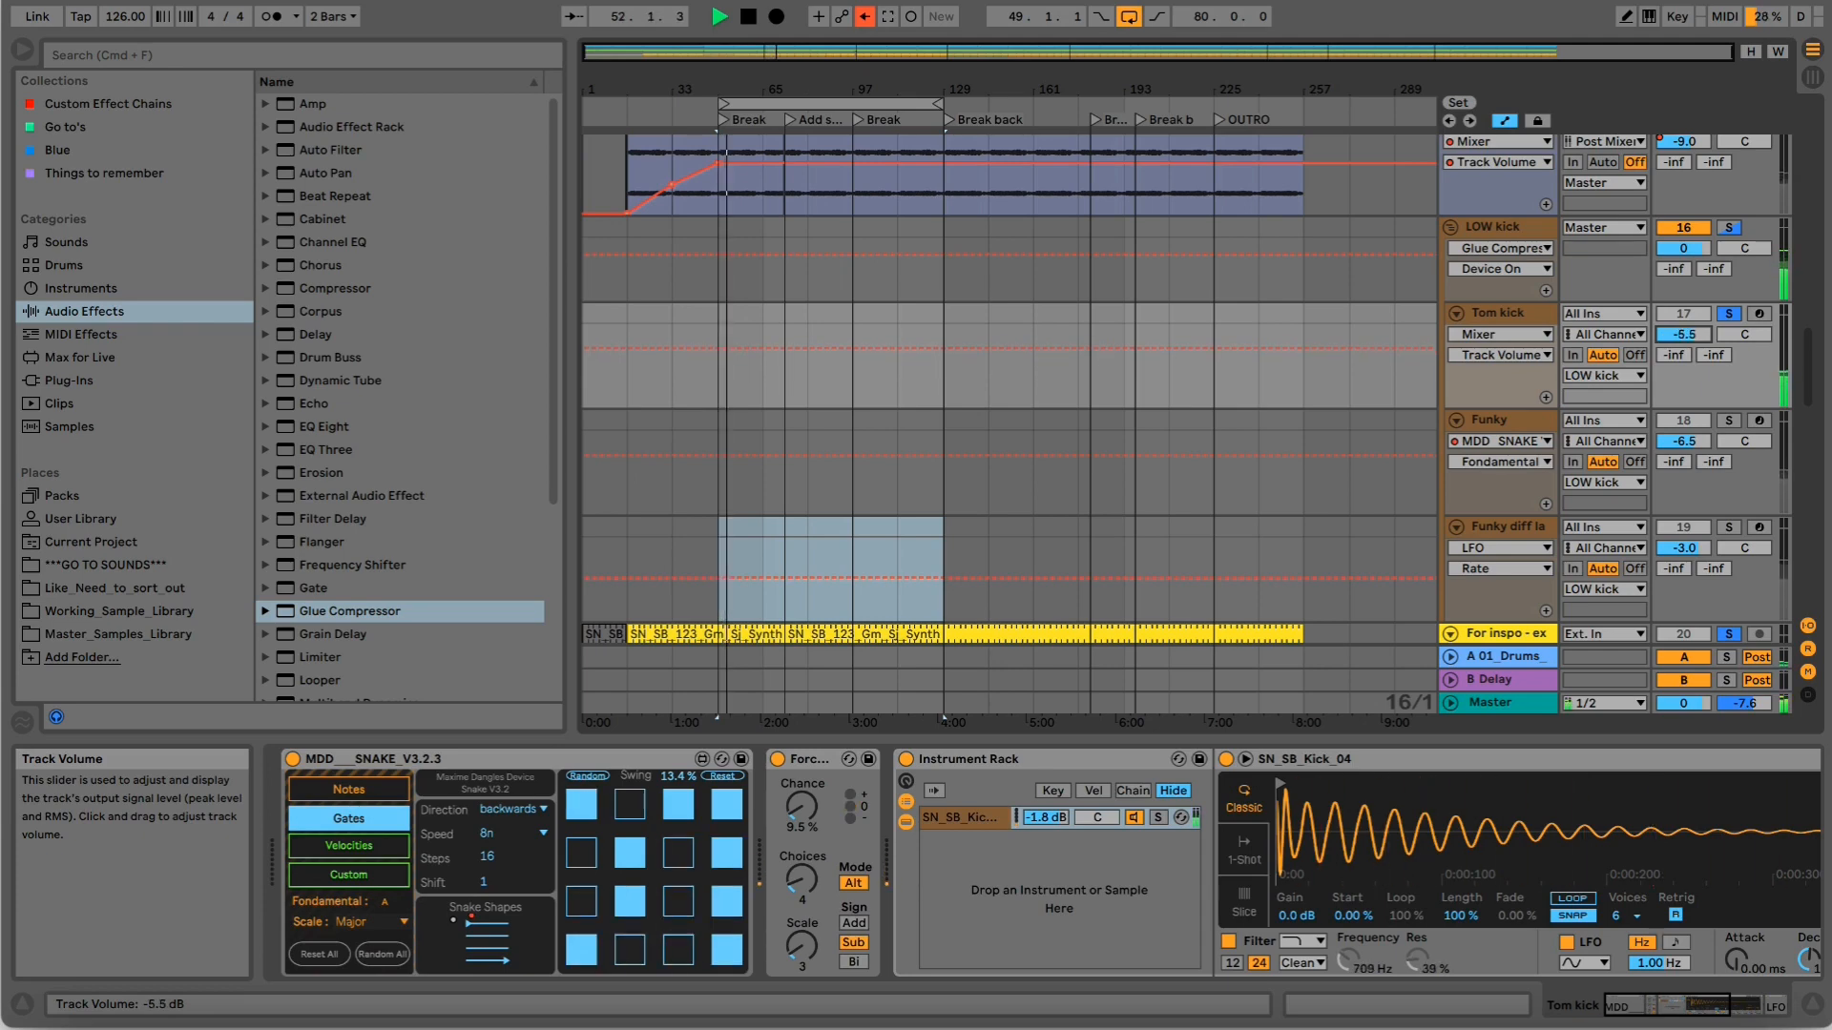
left_click_drag(1690, 332, 1691, 329)
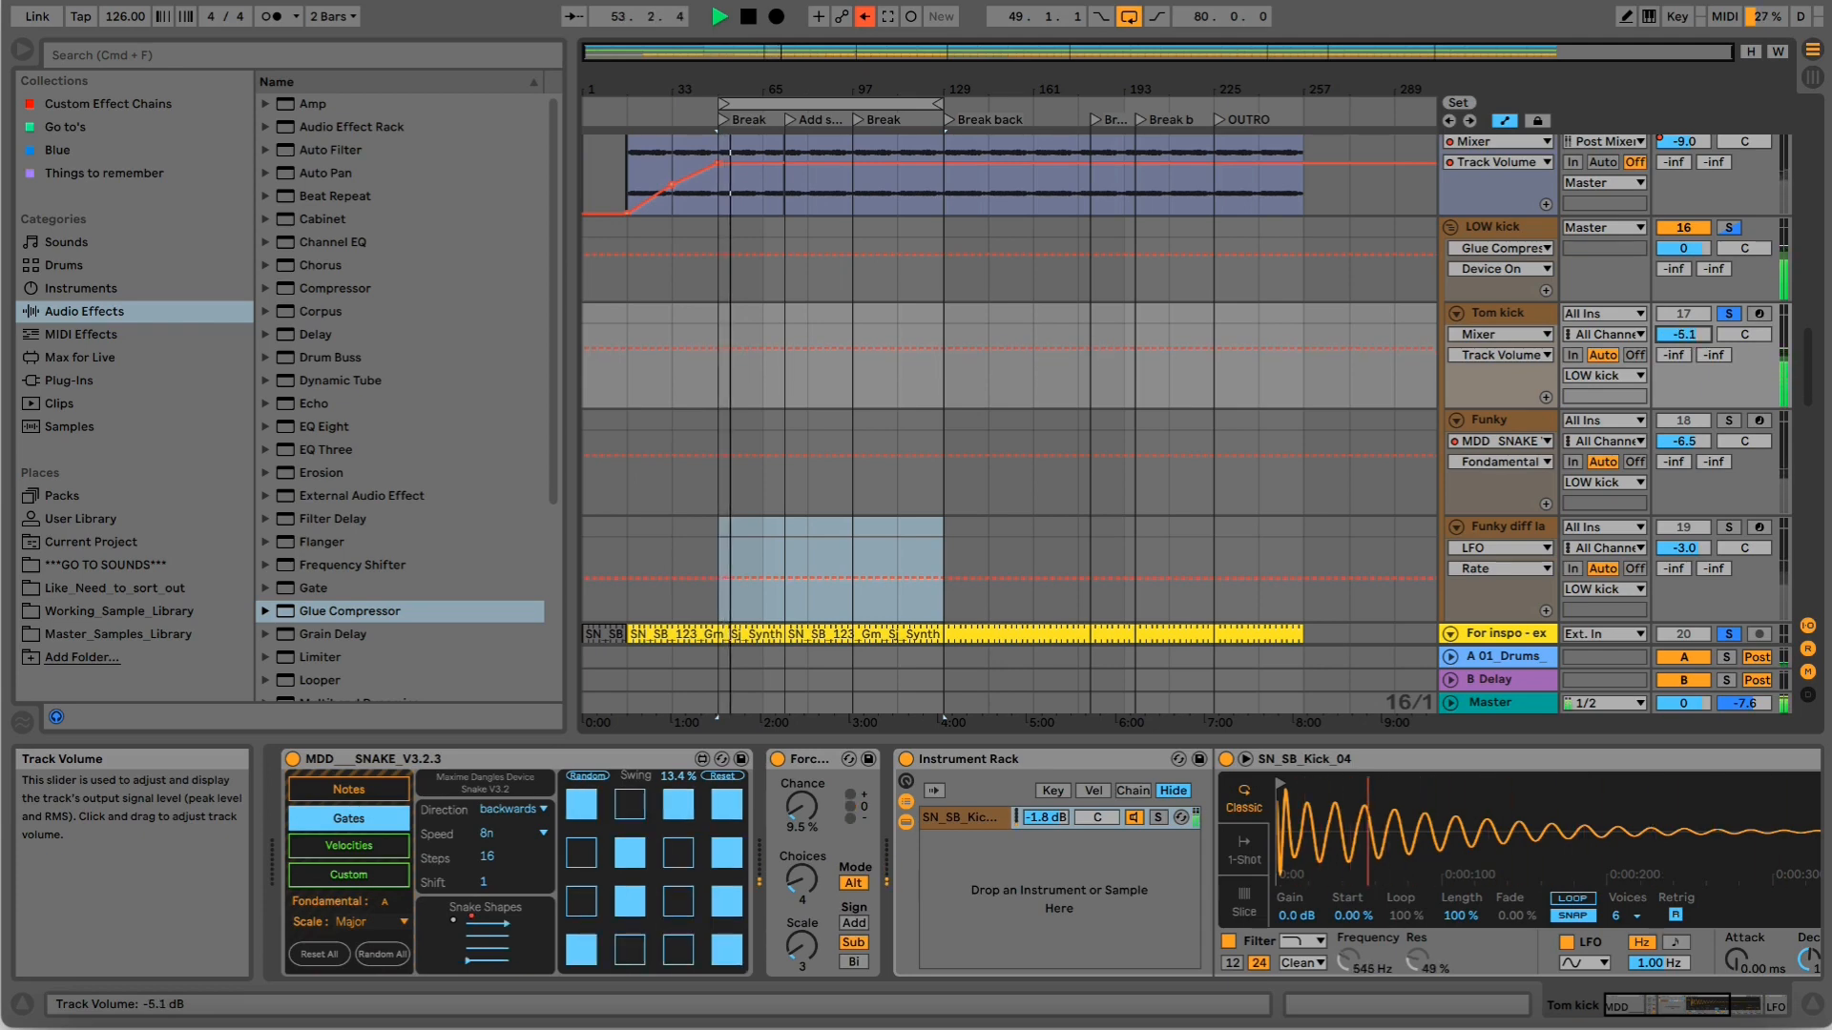
left_click(1729, 421)
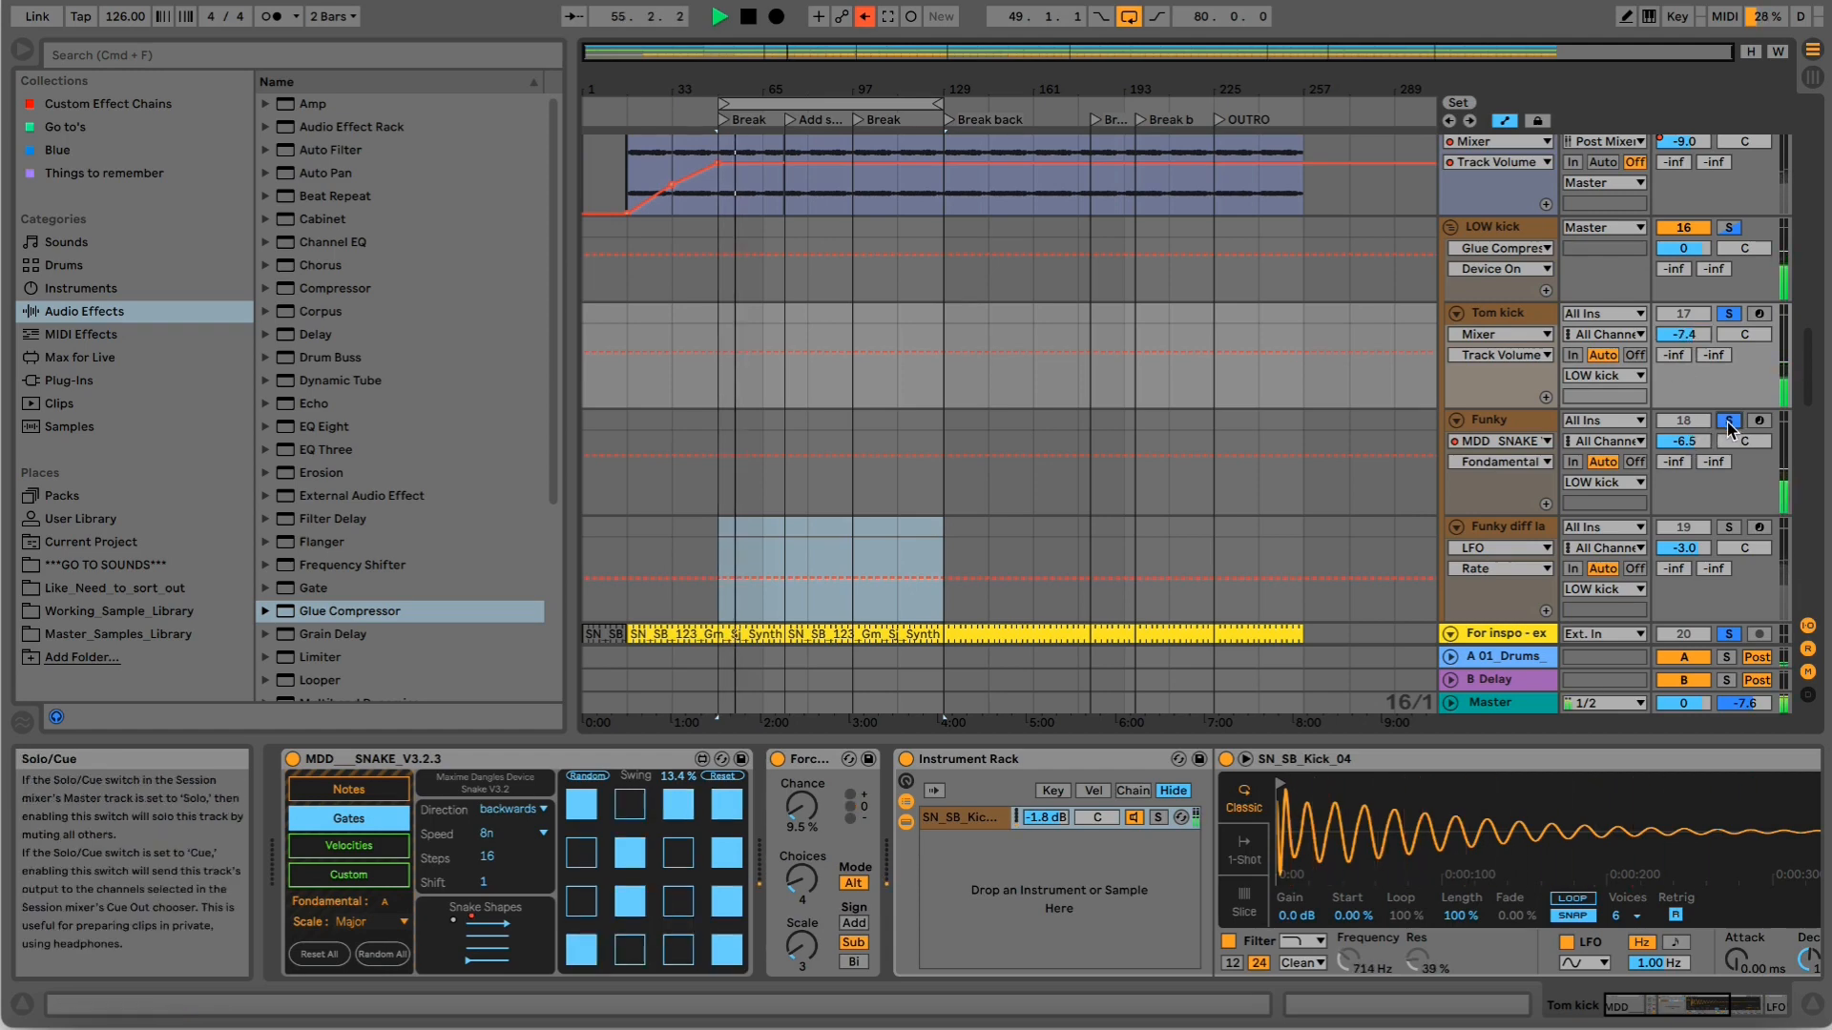
left_click_drag(1684, 441, 1690, 441)
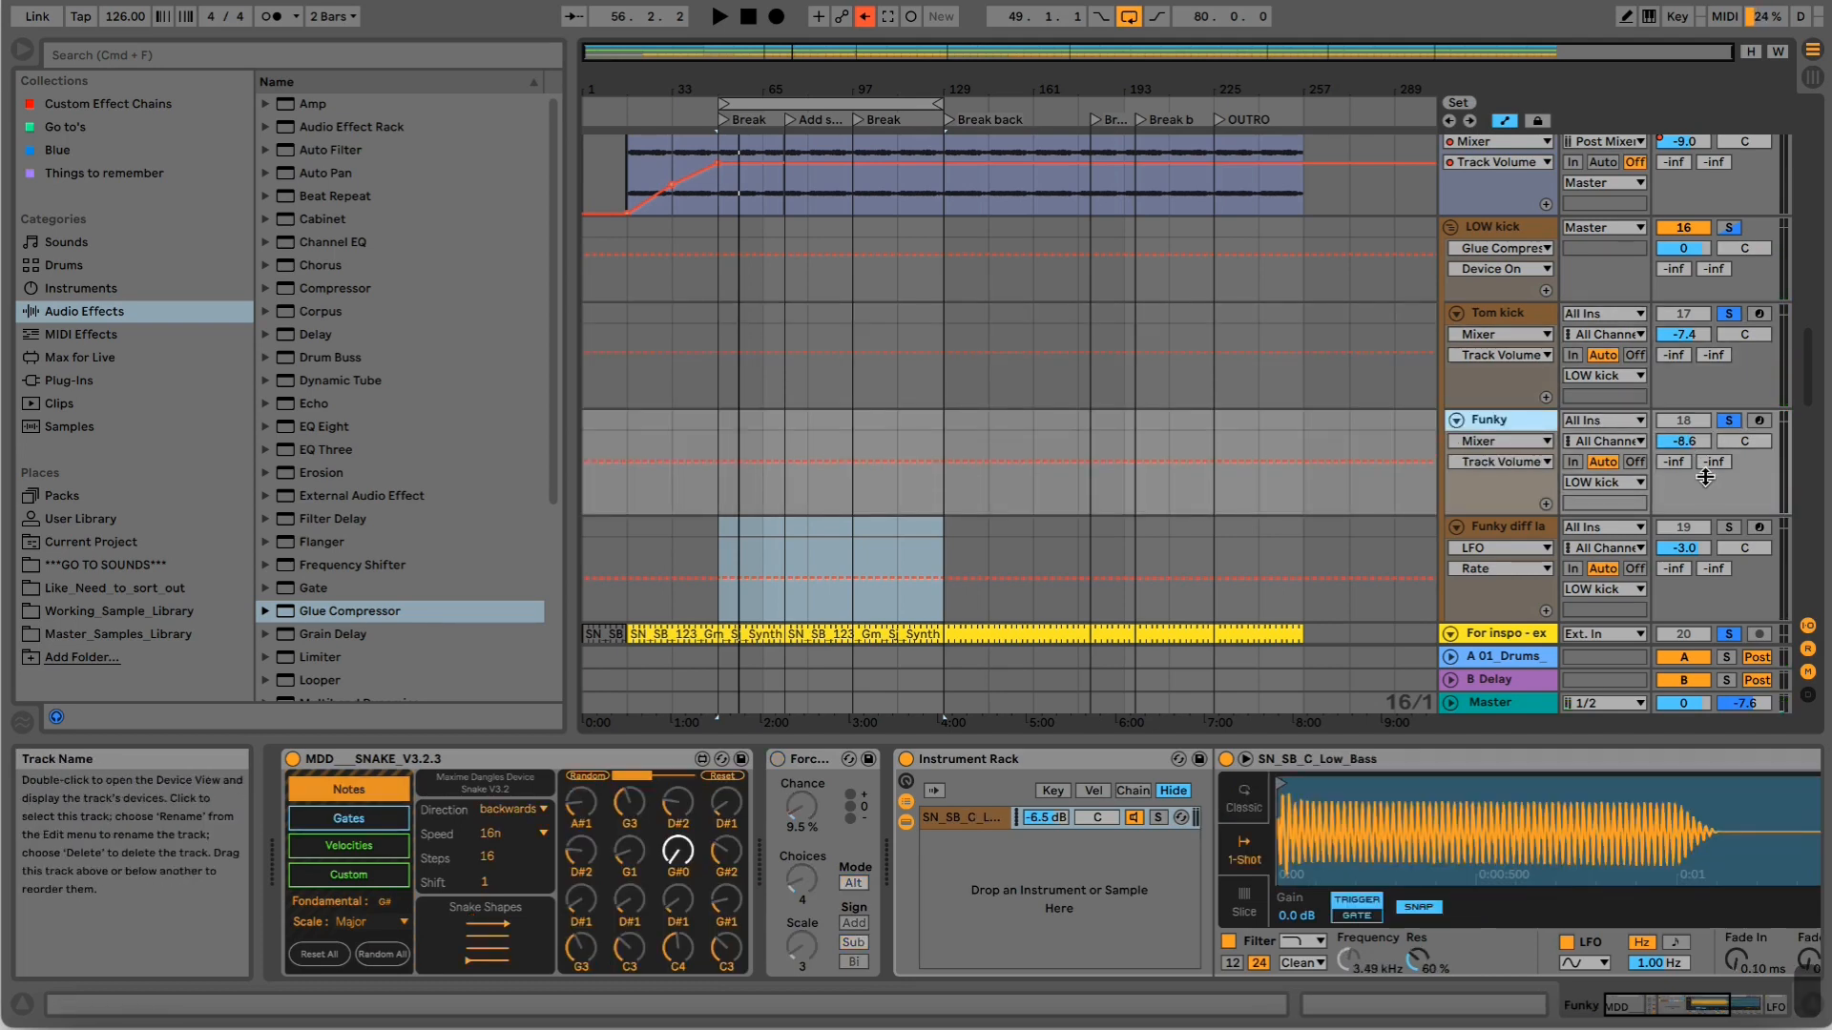
Solo the Funky diff layers track and lower its volume while the LOW kick group plays.
left_click(1730, 529)
key("space")
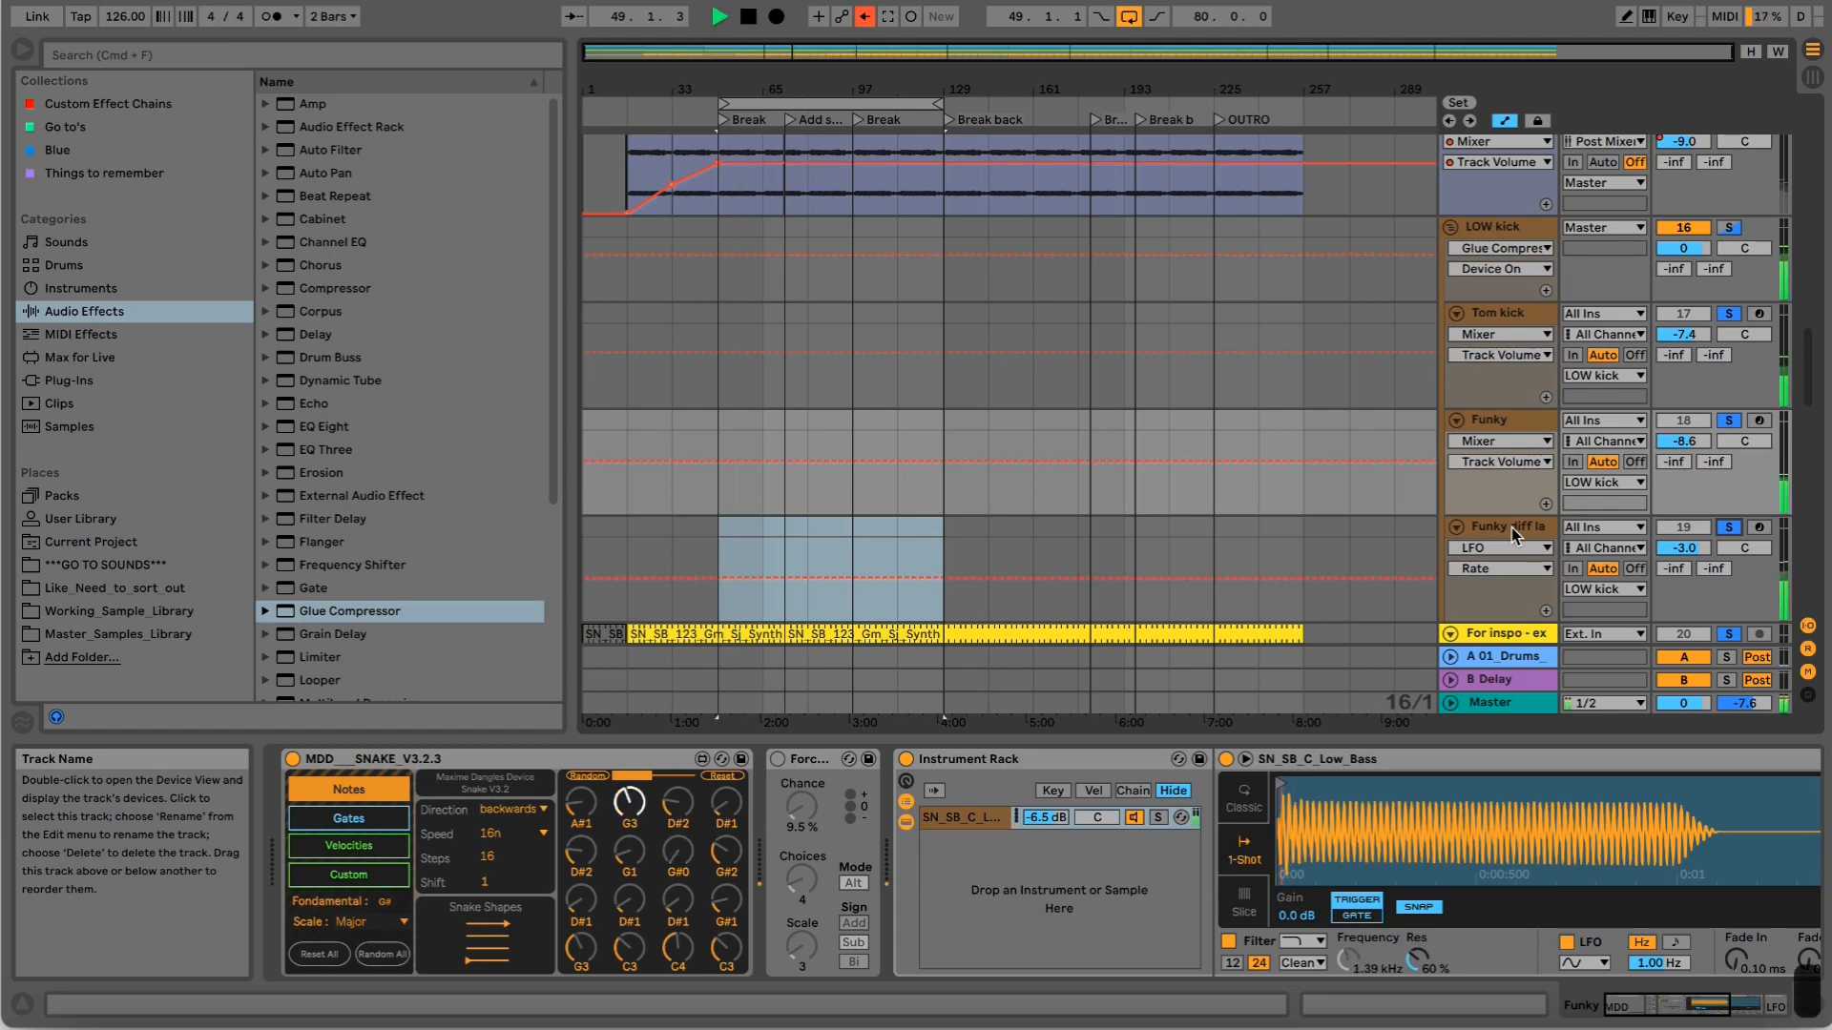
left_click_drag(1684, 548, 1684, 560)
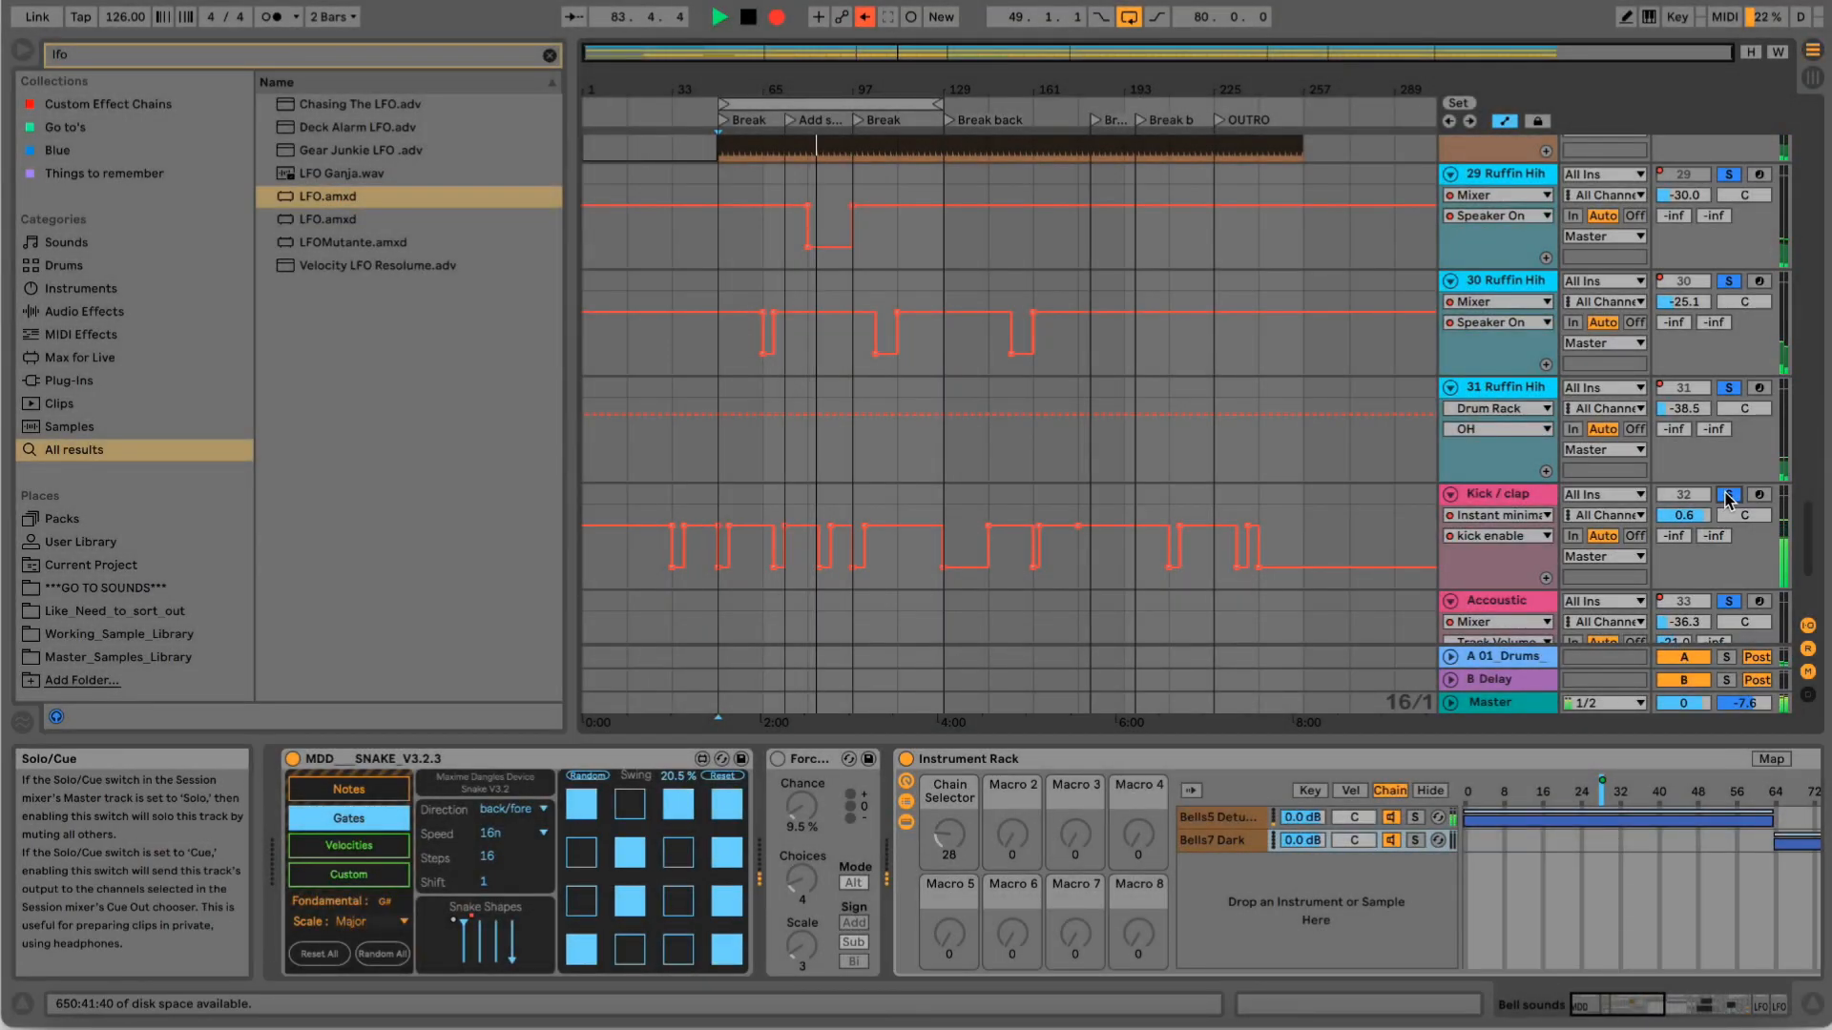
Unsolo the Kick / clap, Accoustic, 34 Ro-minim, 26 1.PT Modu and 29 to 31 Ruffin Hih tracks during playback.
scroll(1729, 449, "down", 4)
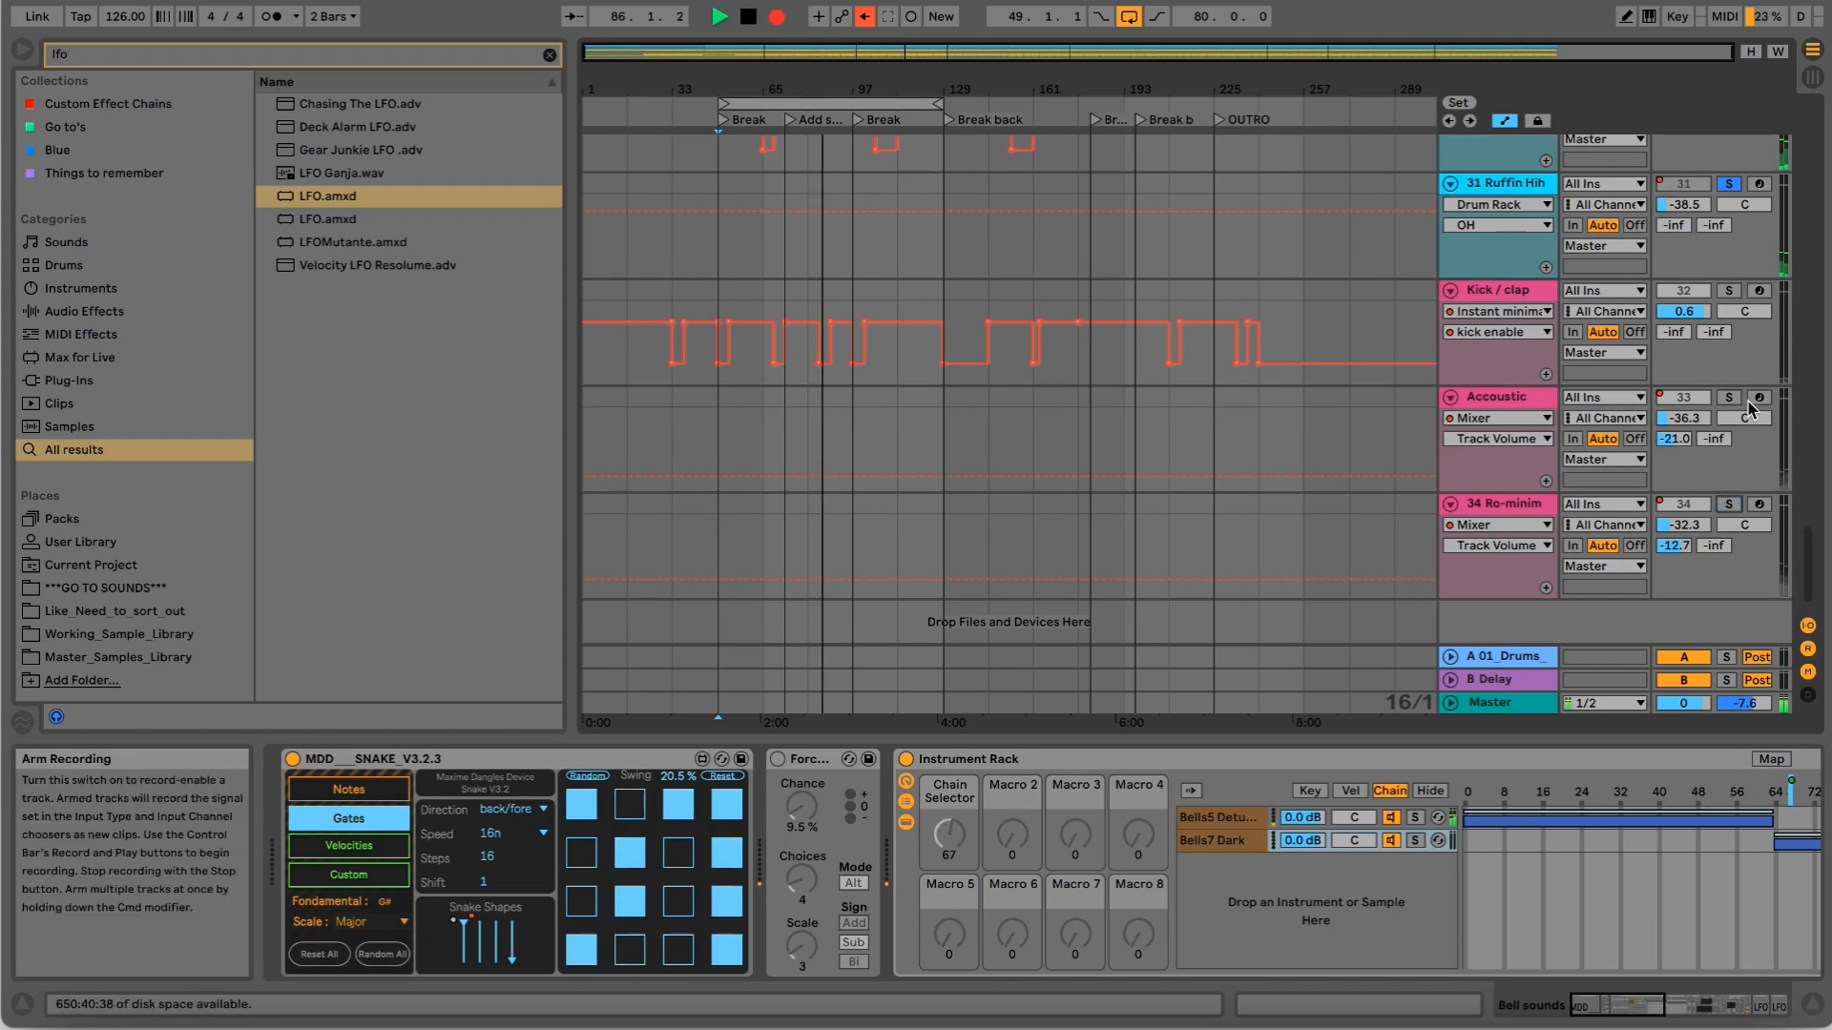
scroll(1746, 410, "up", 8)
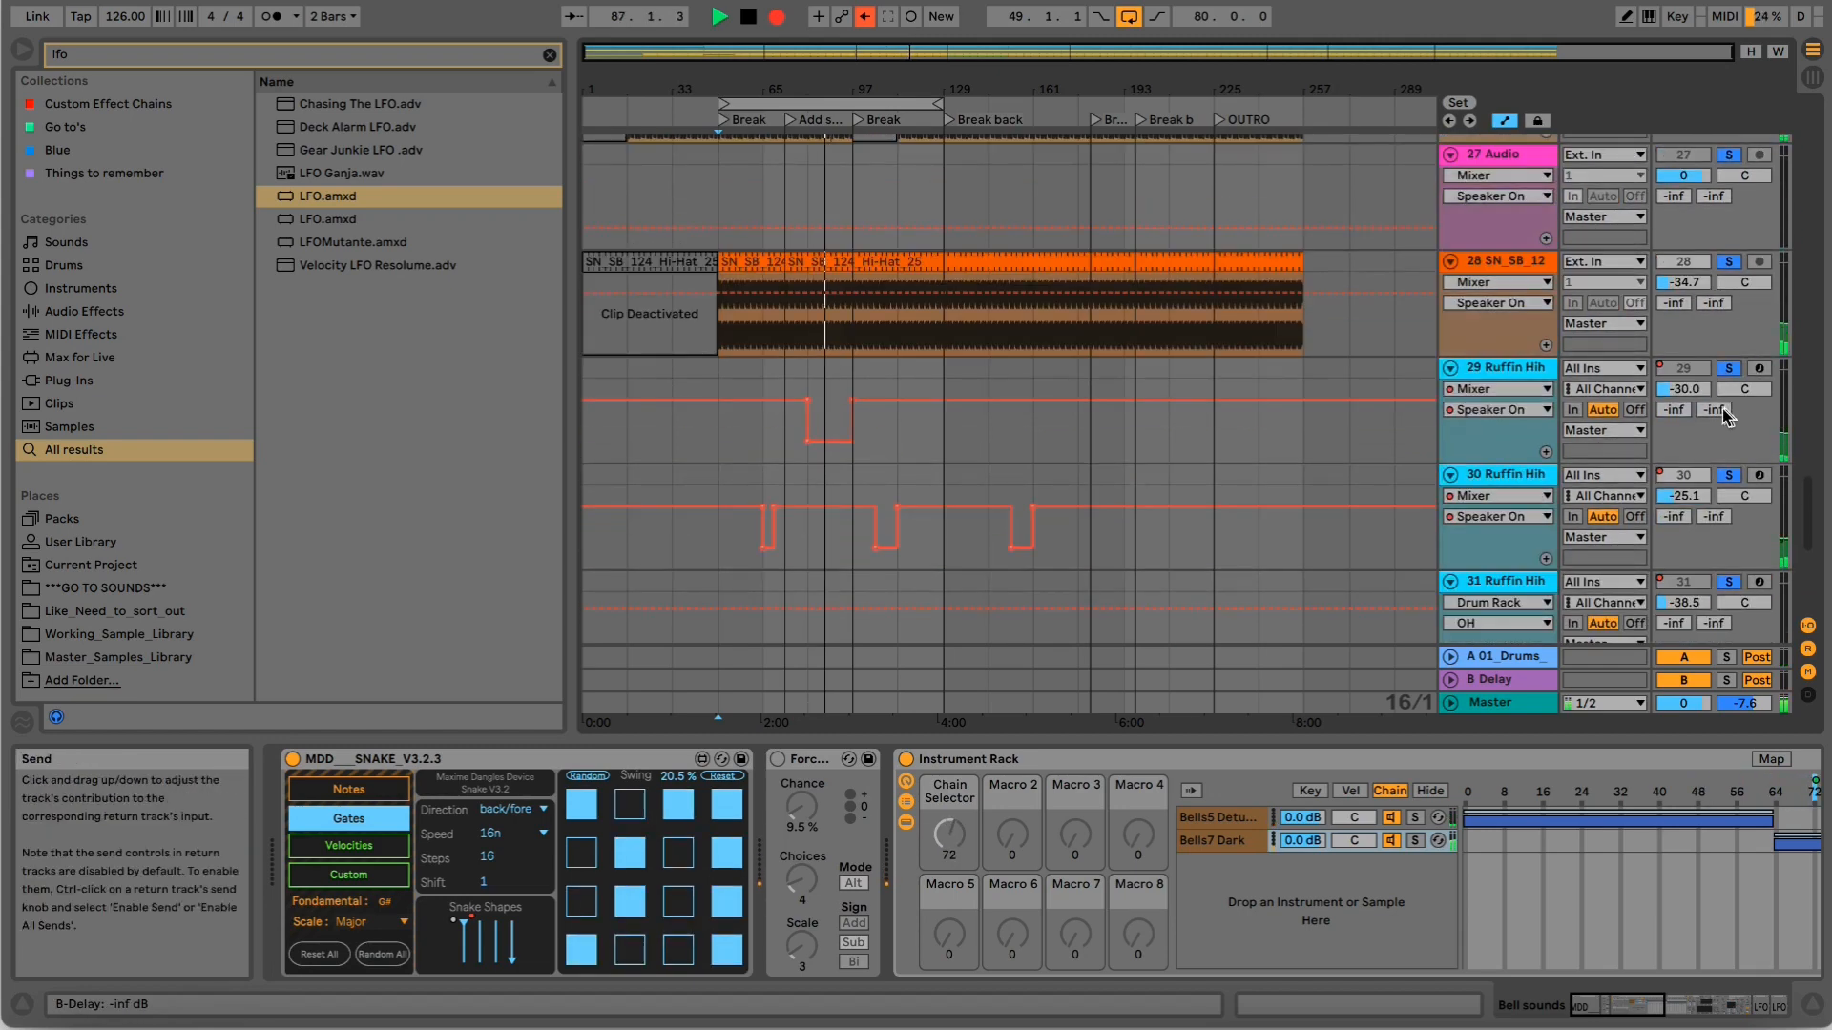
left_click(1729, 368)
left_click(1729, 474)
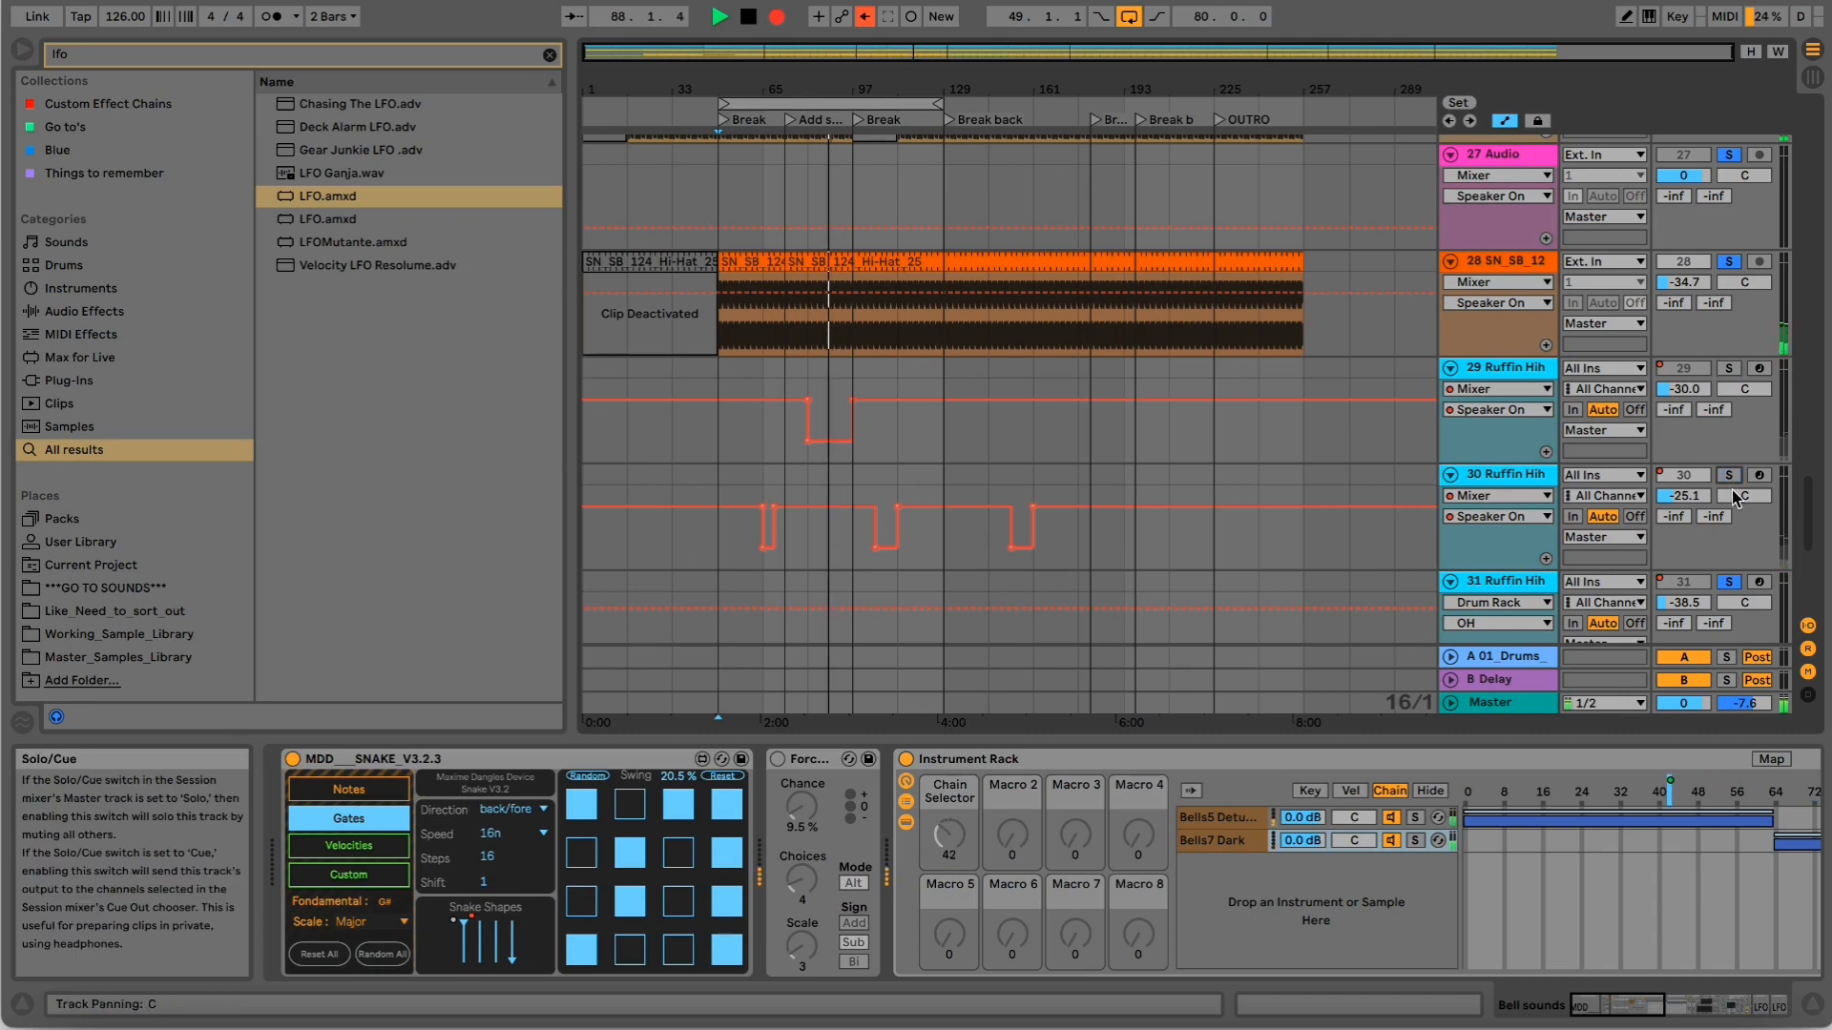
scroll(1746, 383, "up", 8)
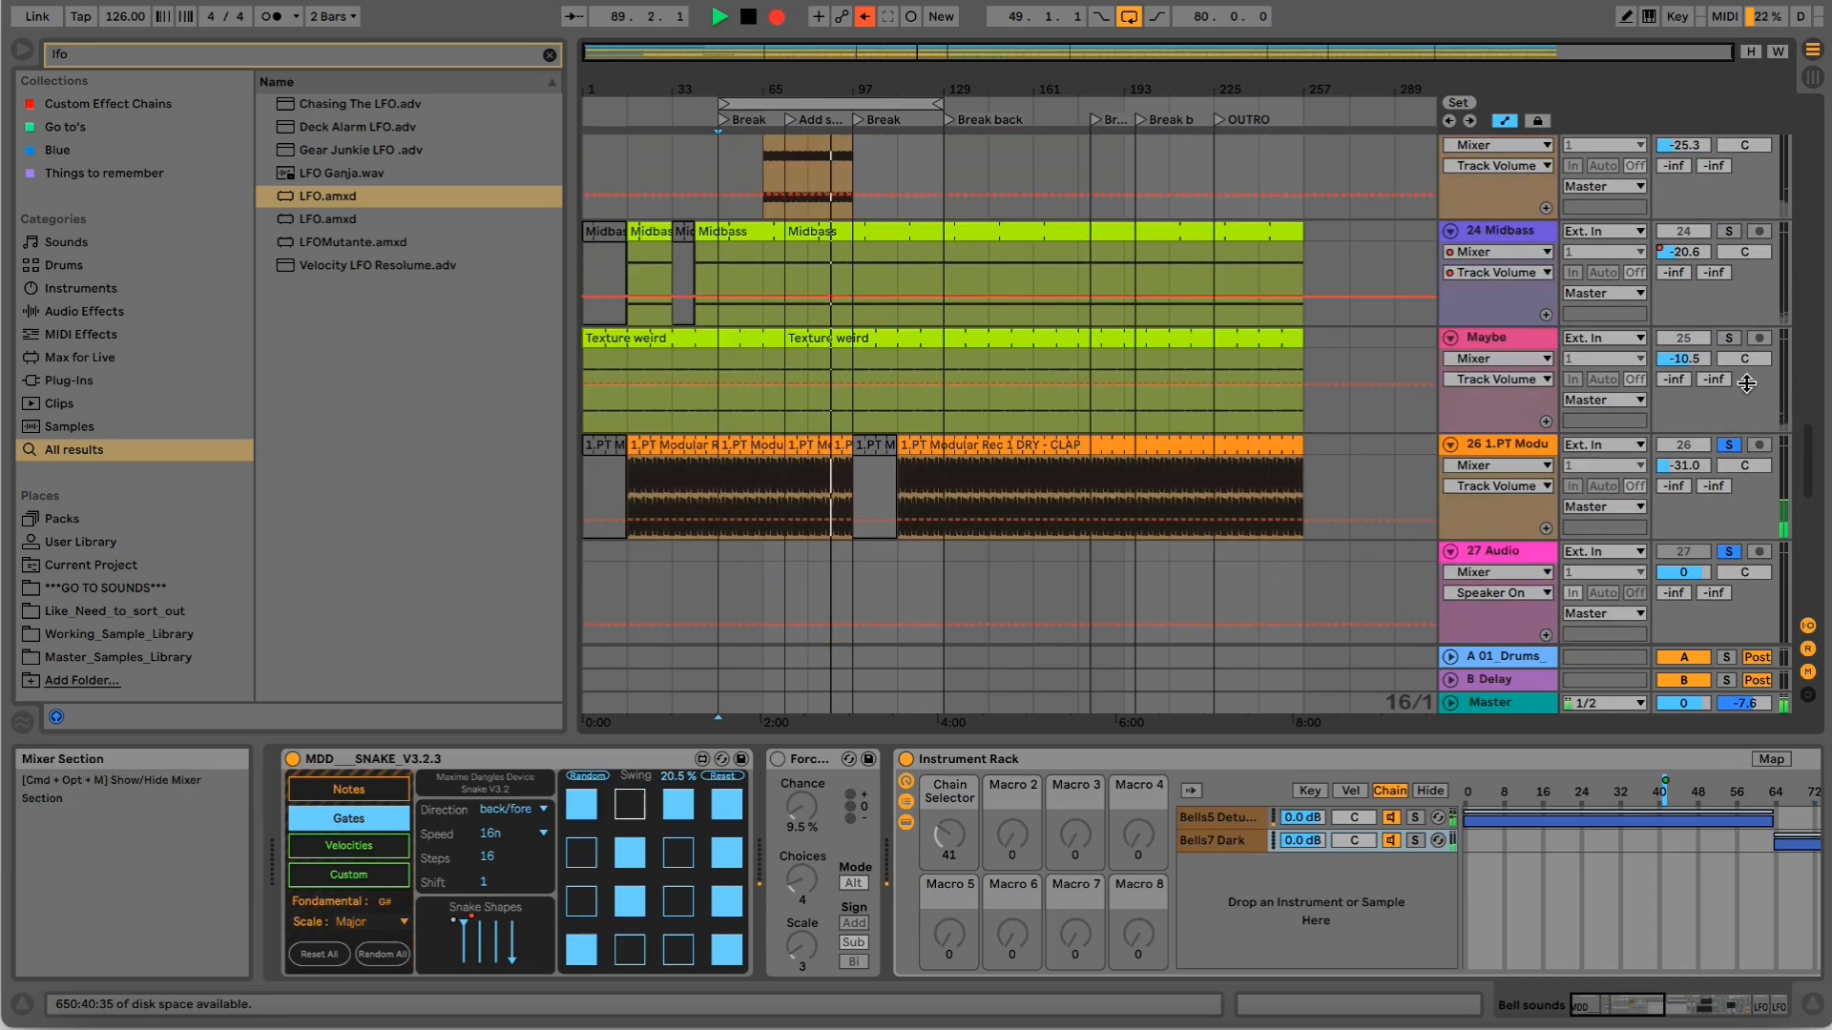
scroll(1727, 418, "down", 2)
scroll(1726, 418, "down", 4)
Bring the Kick / clap, Accoustic and 34 Ro-minim tracks back into the mix by soloing them one after another.
scroll(1726, 418, "down", 9)
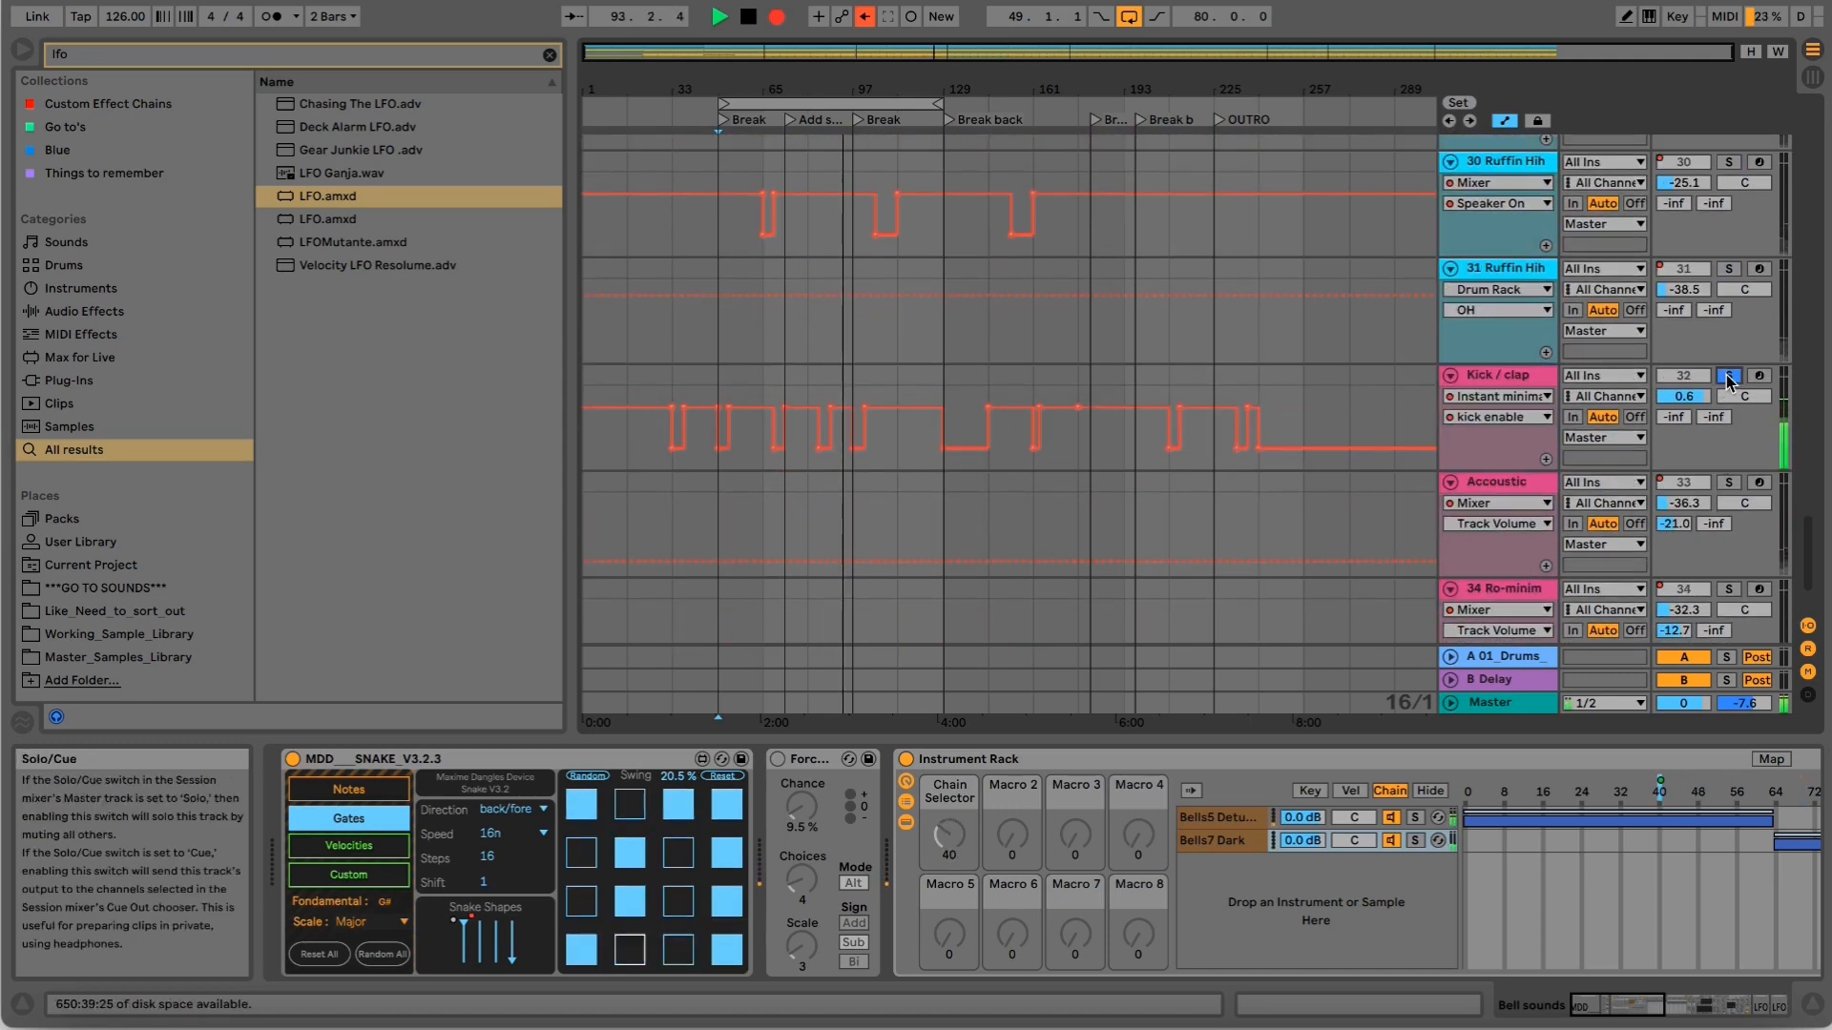
left_click(1728, 484)
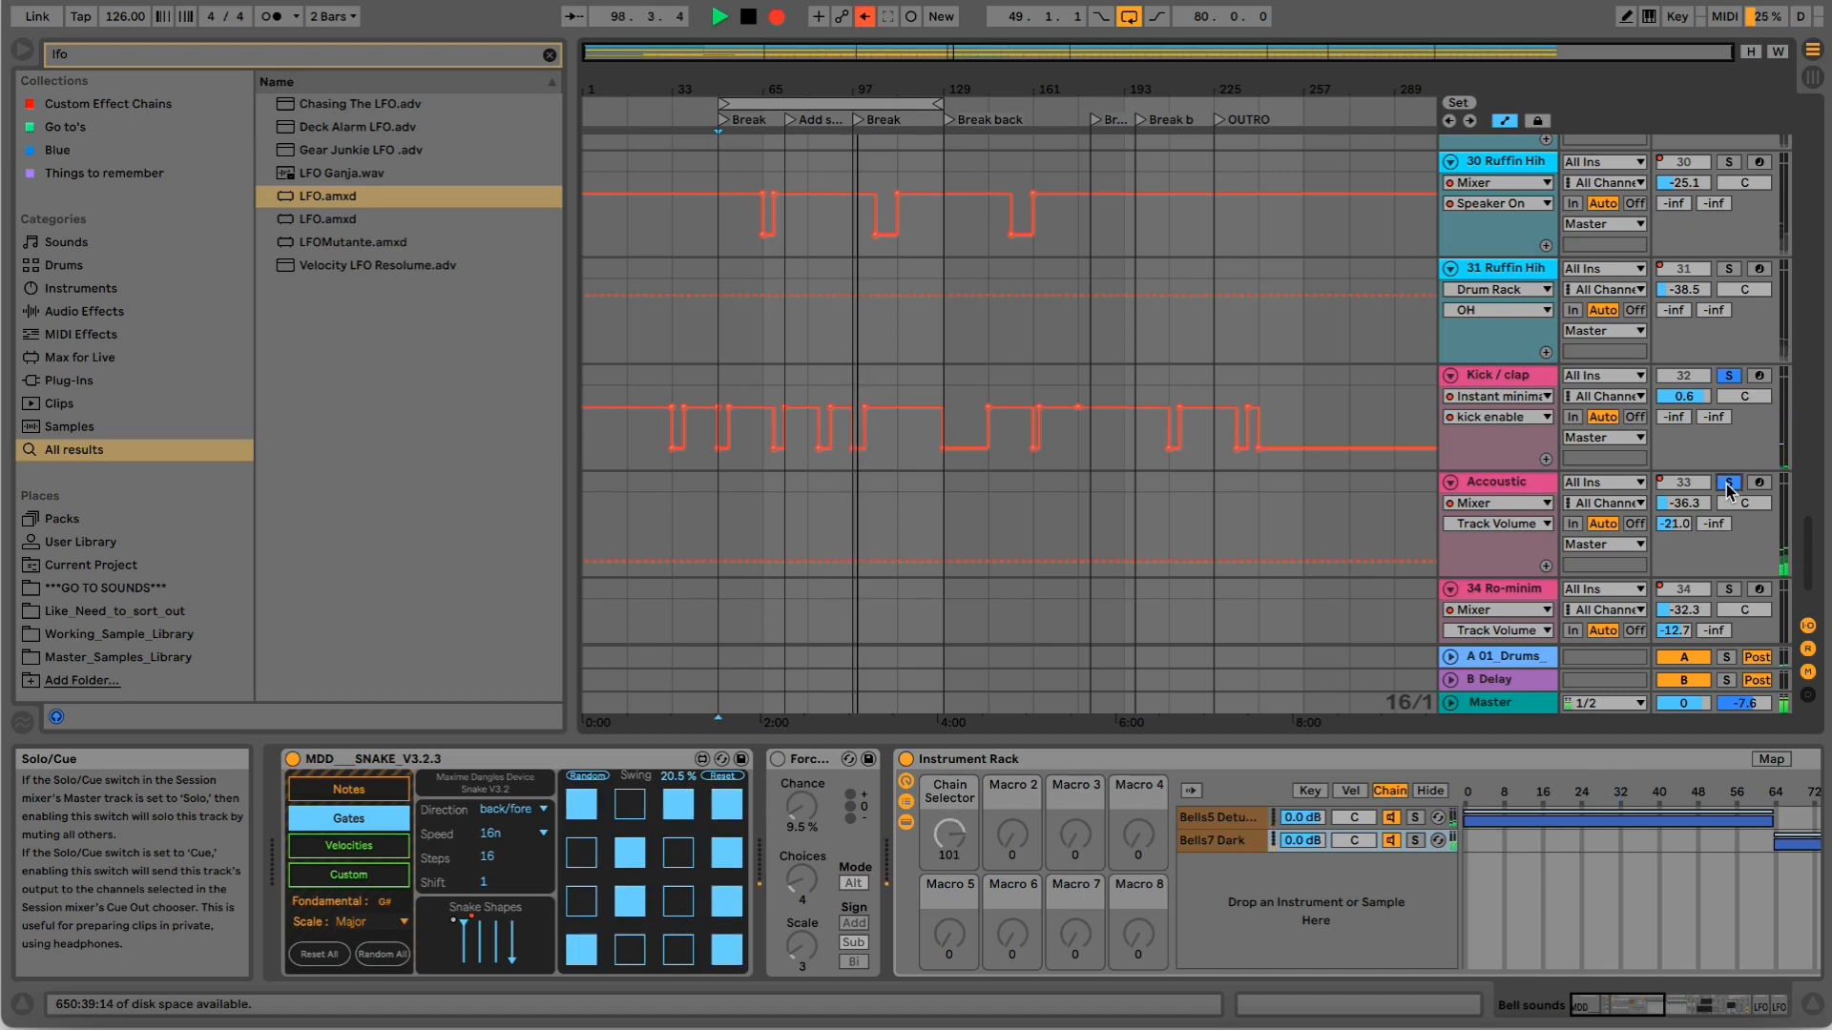
scroll(1728, 489, "down", 2)
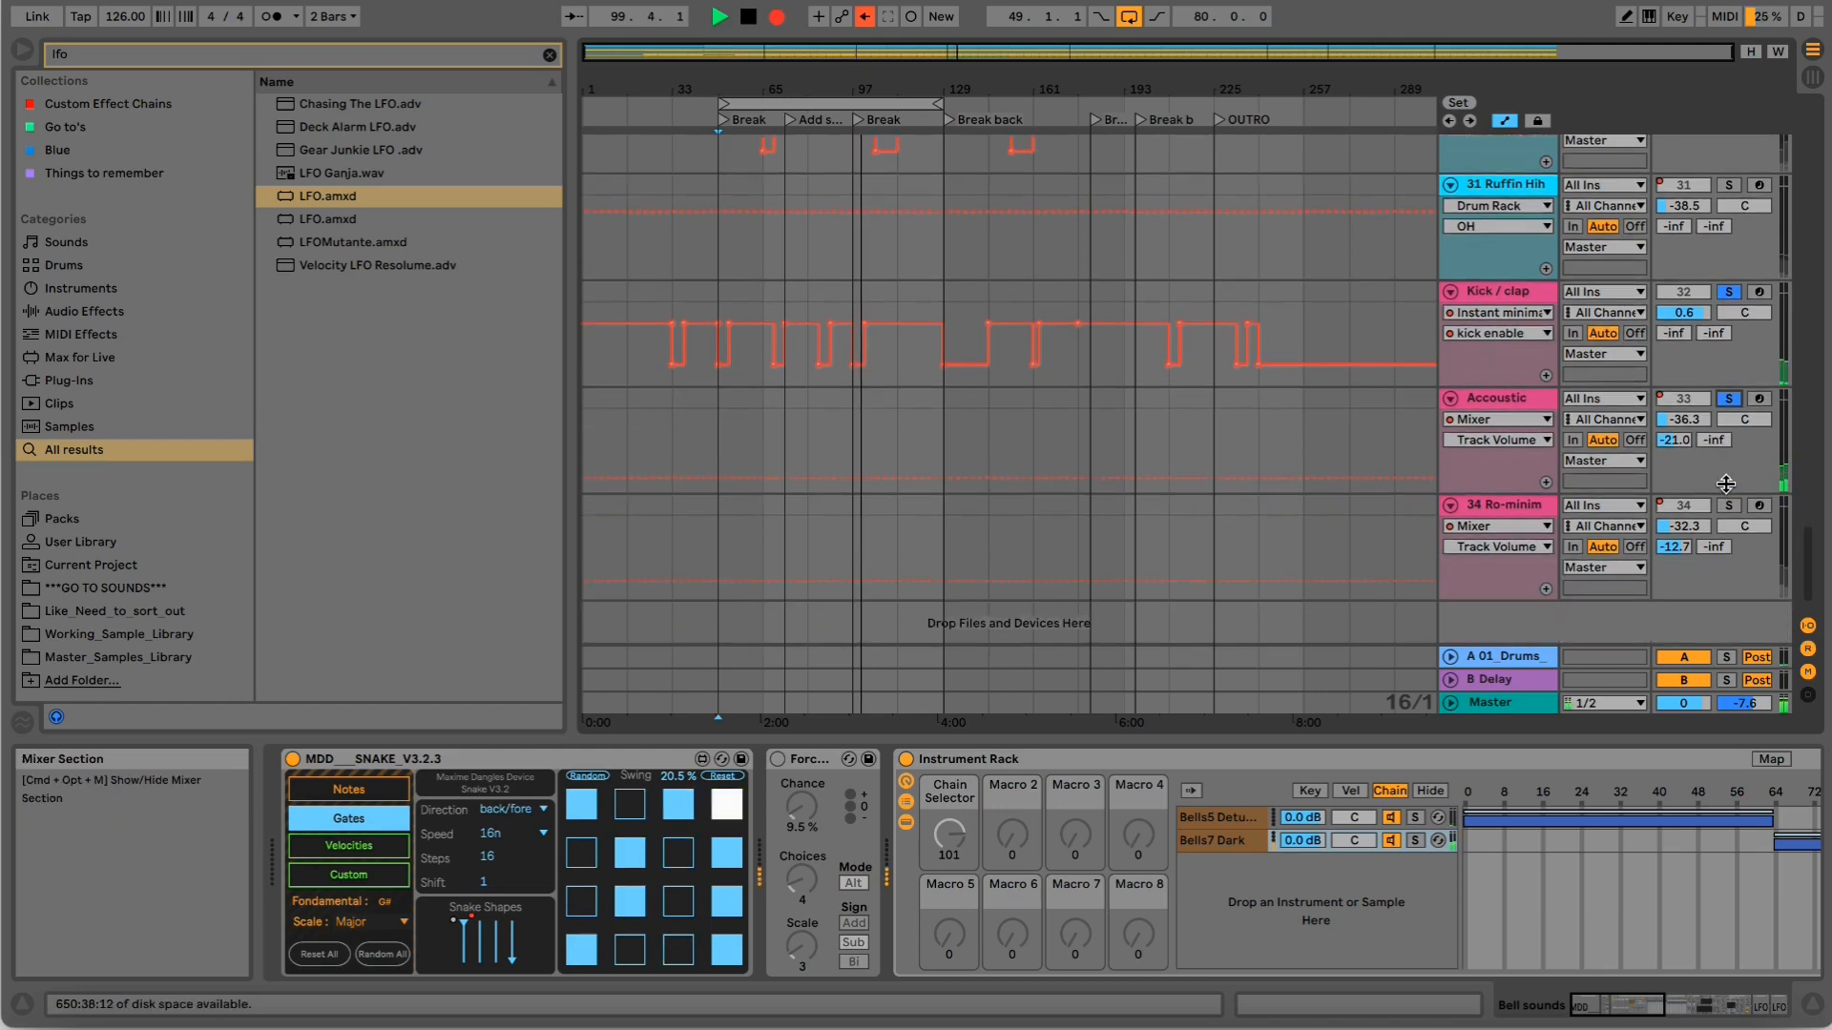
left_click(1728, 506)
Select the arrangement's loop region from bar 49 to bar 129.
scroll(1161, 408, "up", 10)
scroll(1160, 408, "up", 2)
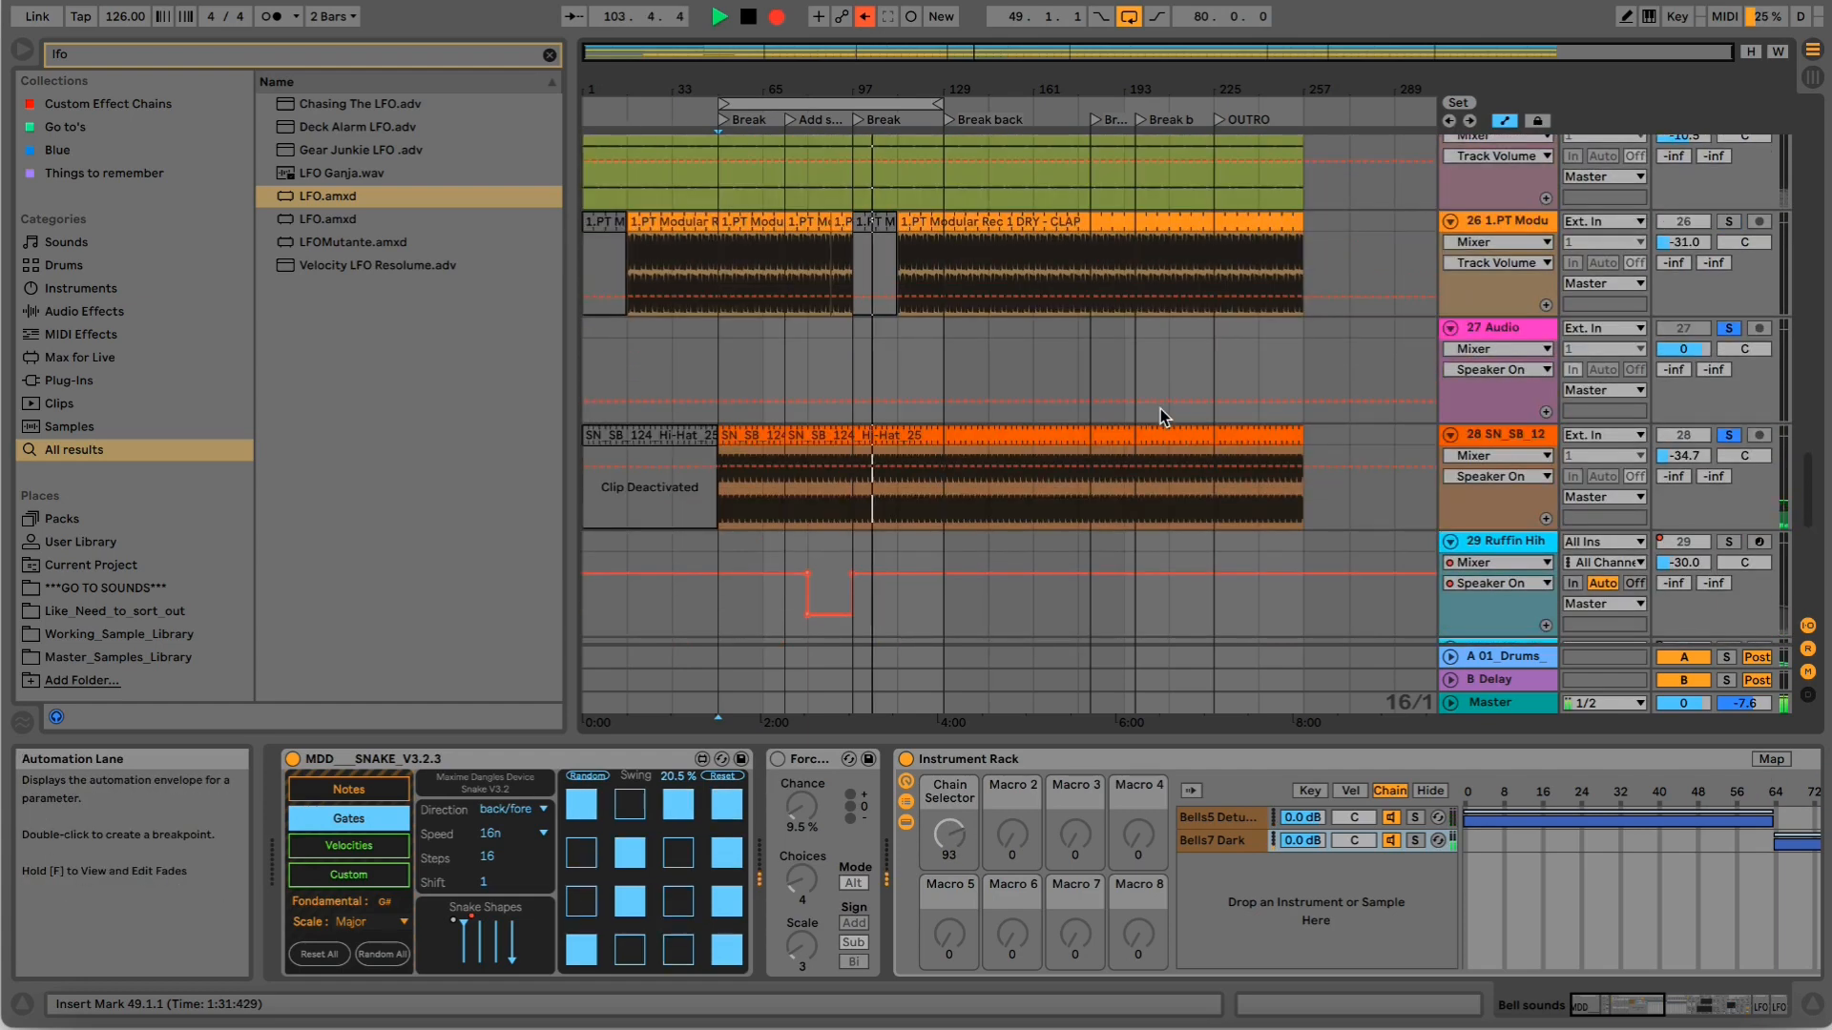
scroll(1160, 408, "up", 5)
scroll(1160, 409, "up", 4)
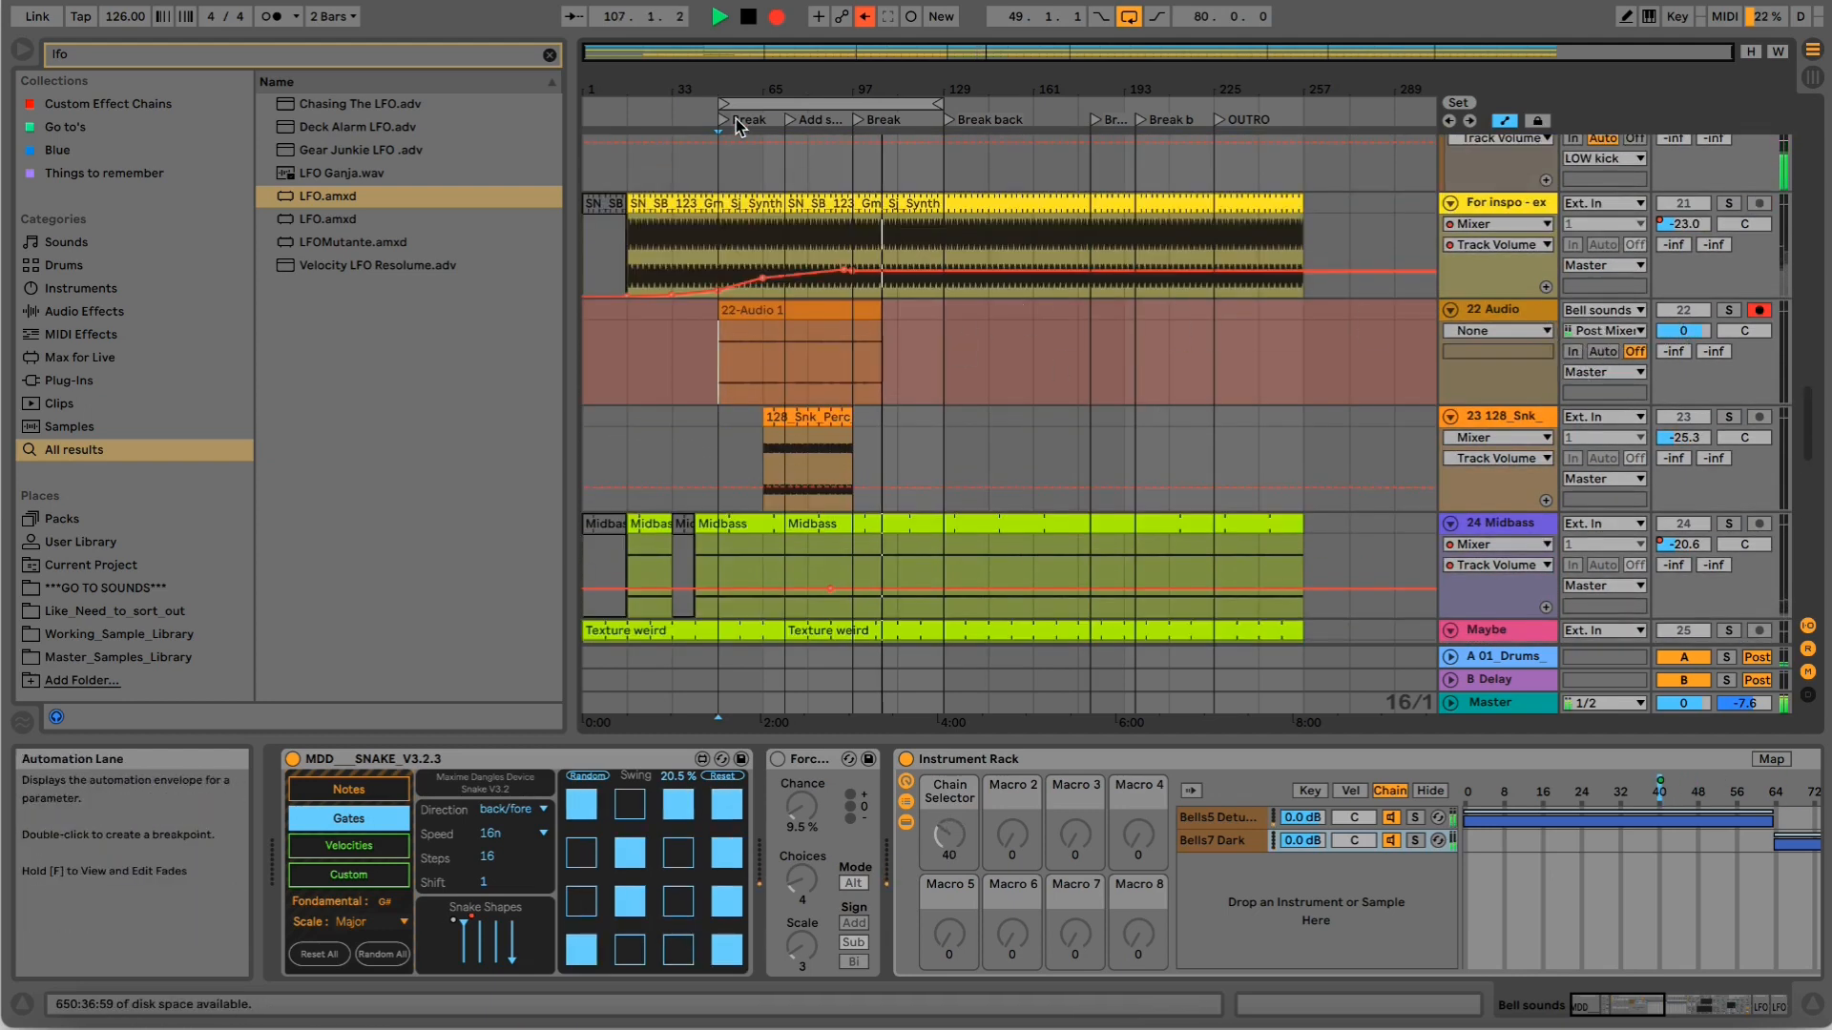
left_click(773, 102)
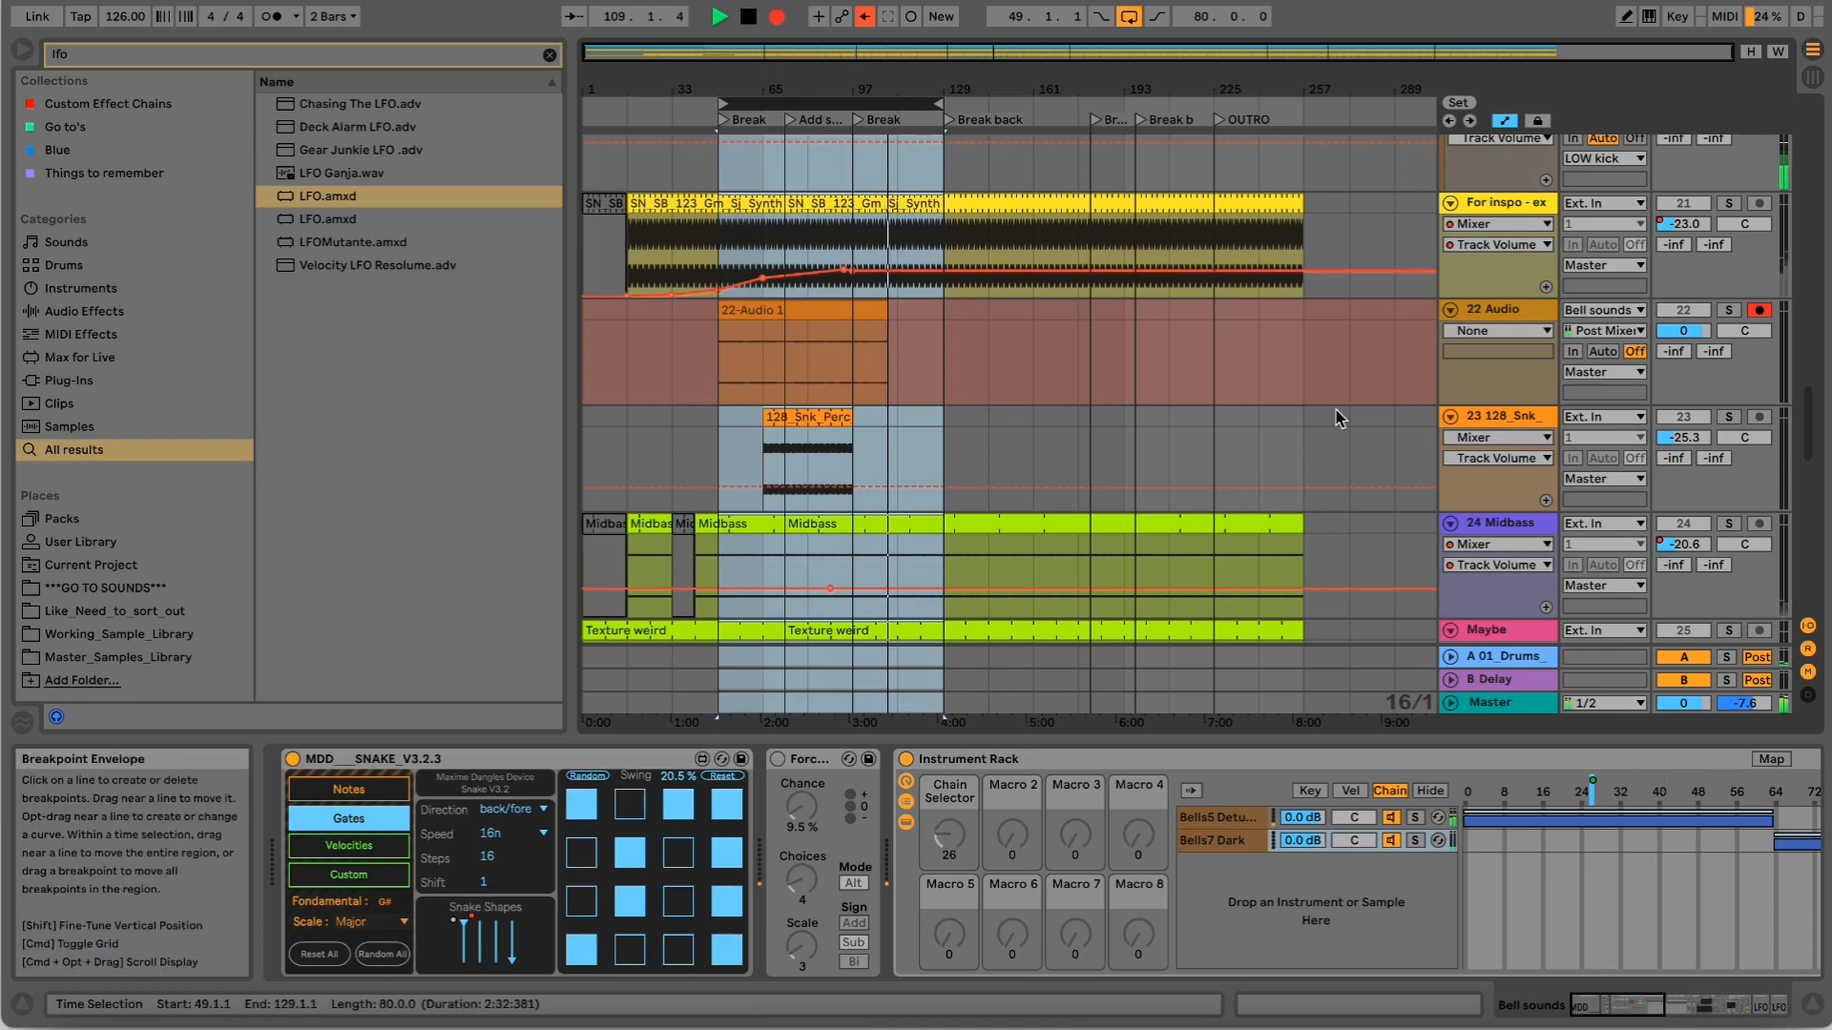
Solo the 29, 30 and 31 Ruffin Hih tracks and switch off the arrangement loop.
scroll(1336, 410, "down", 5)
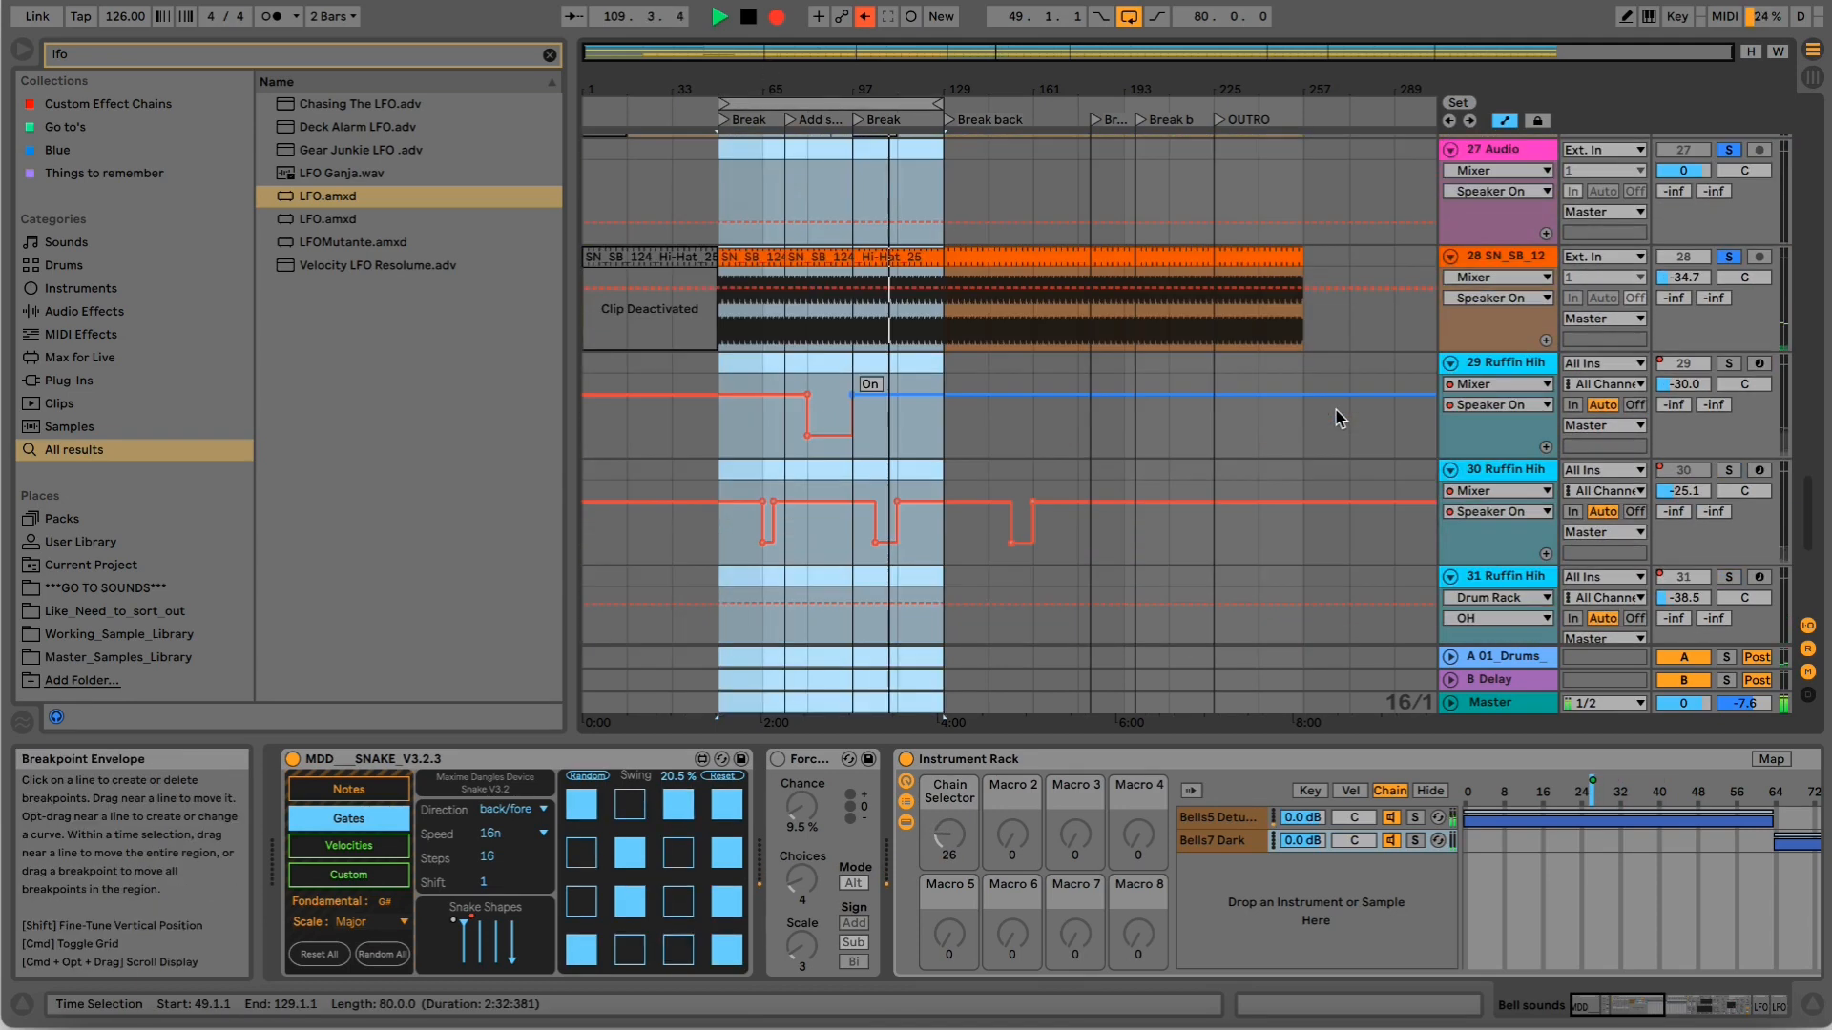
left_click(1729, 363)
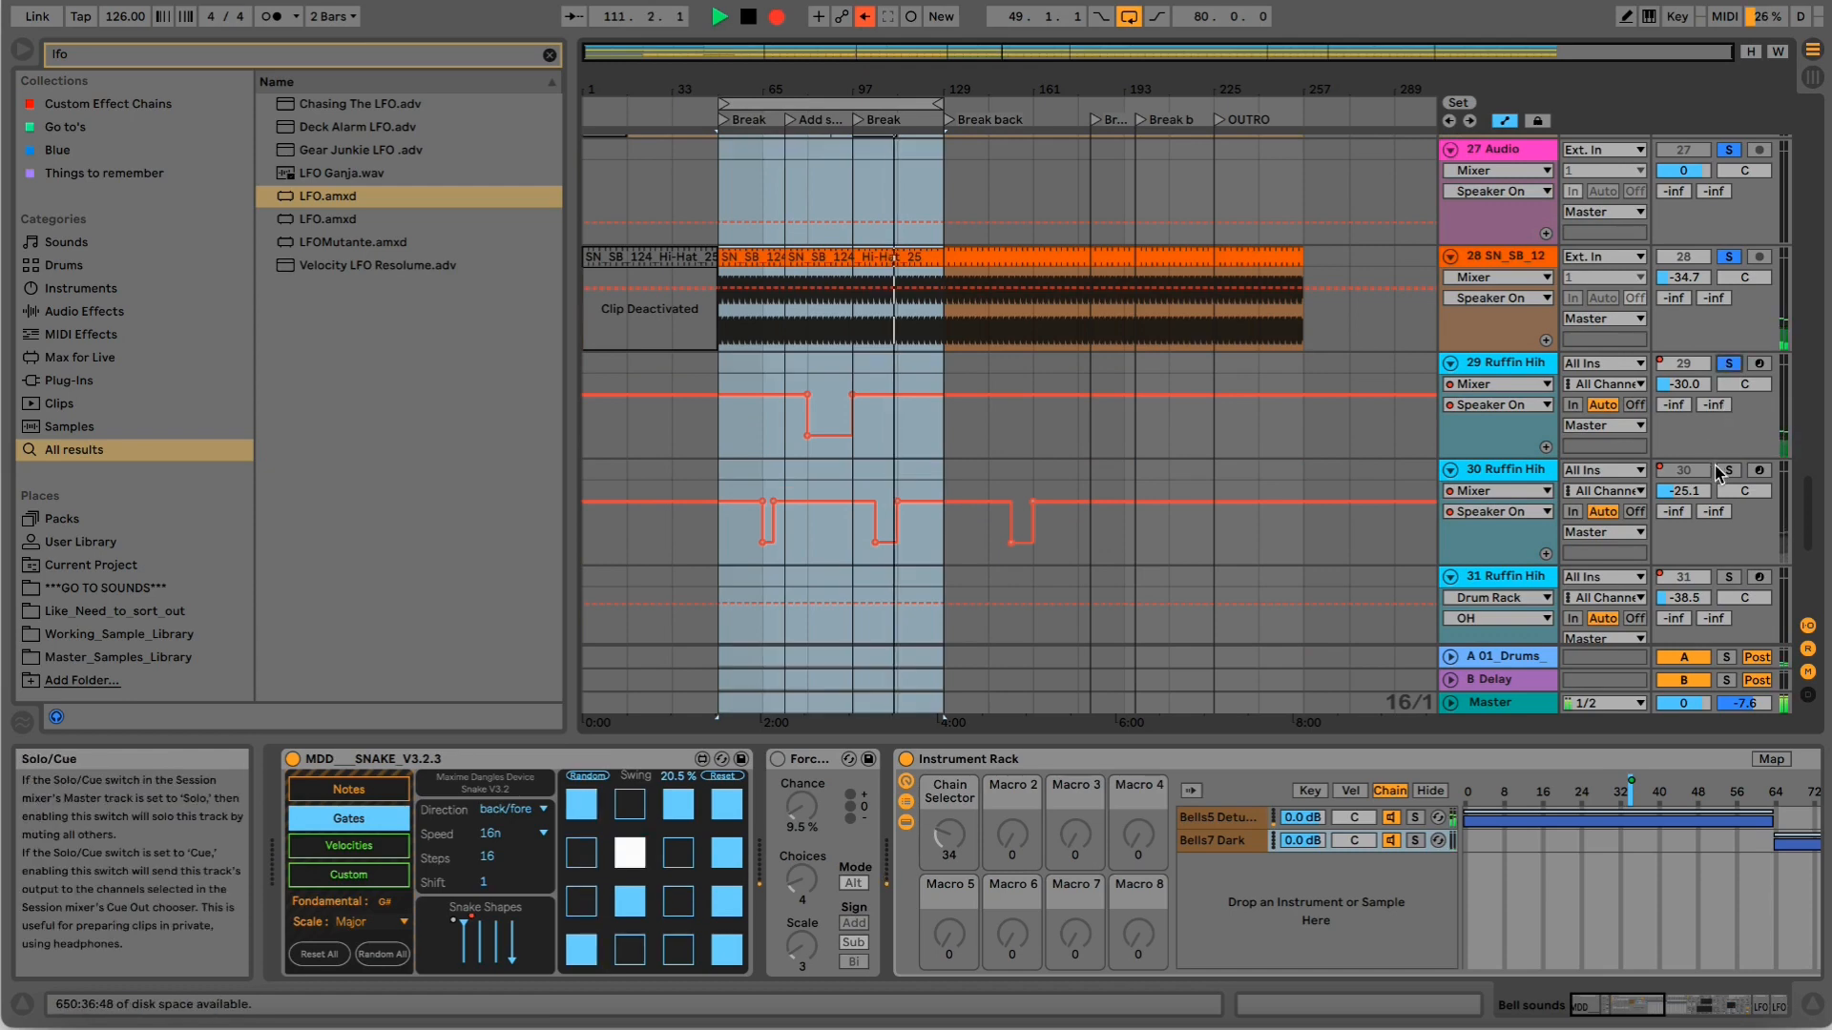
left_click(1729, 577)
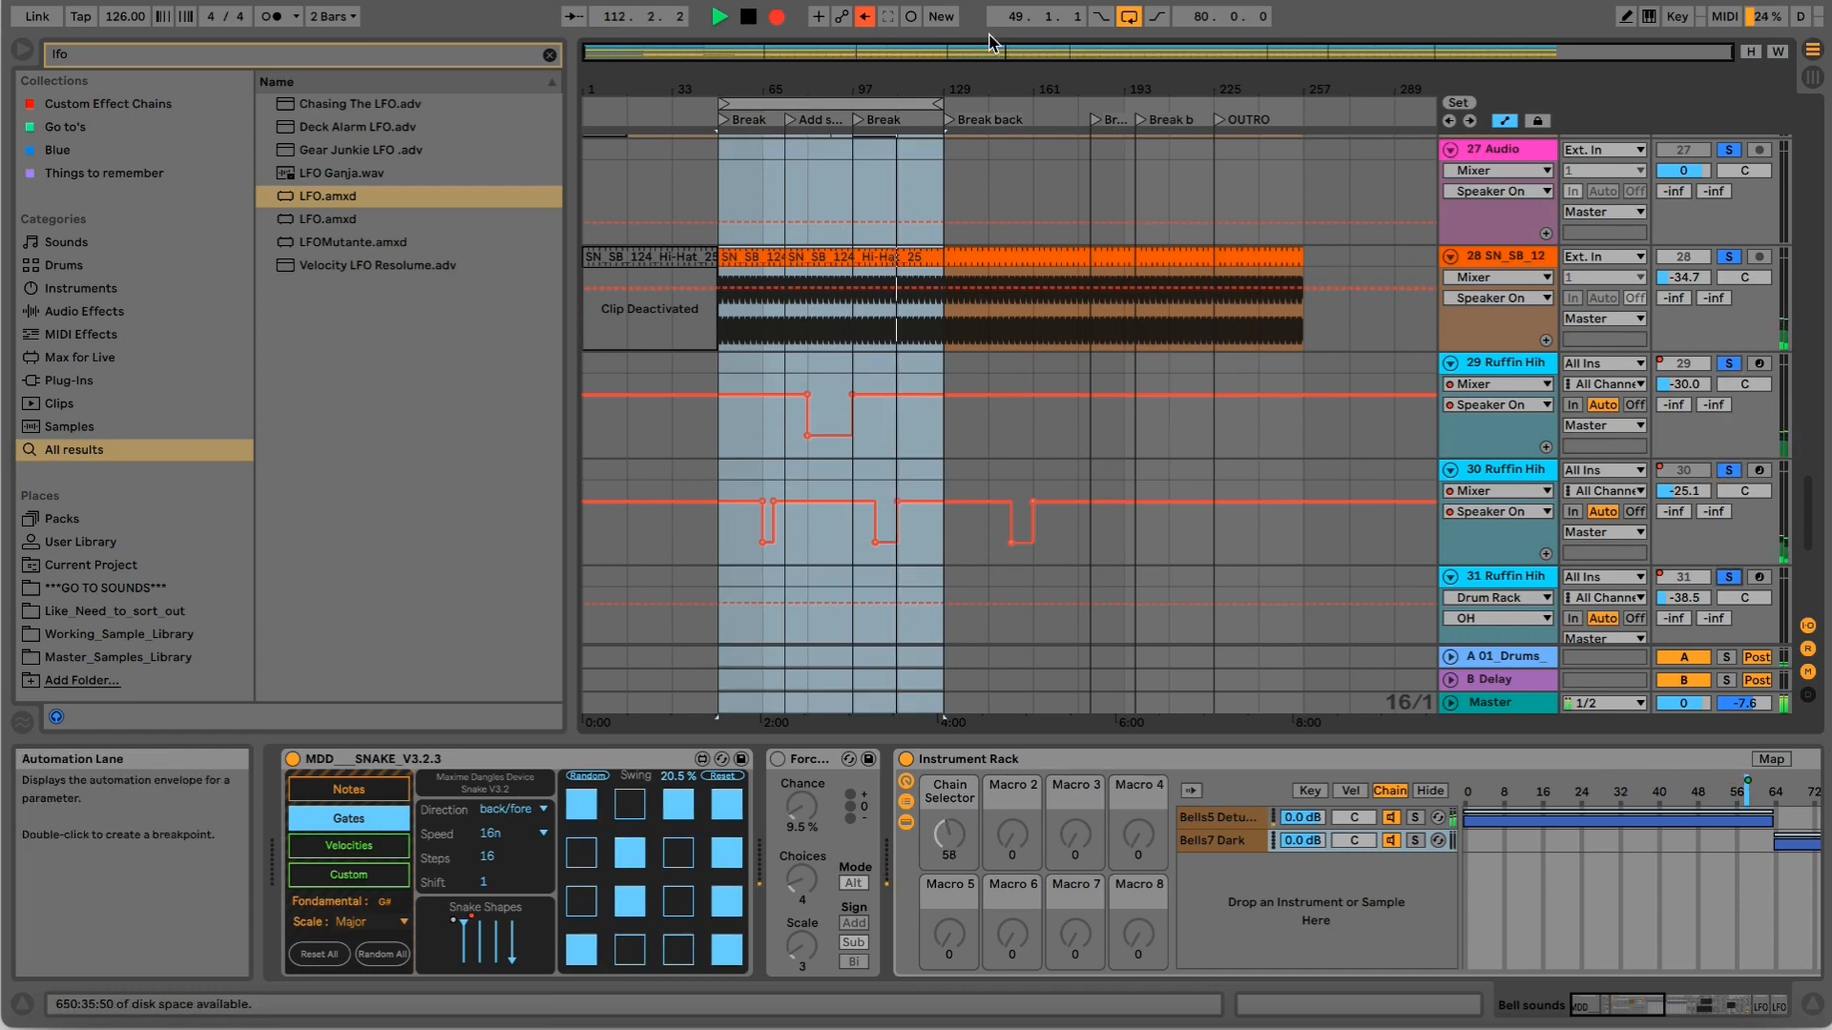
left_click(1126, 24)
Unsolo the Funky, Tom kick and Funky diff layers tracks in the LOW kick group to audition the Bell sounds.
scroll(1415, 337, "down", 4)
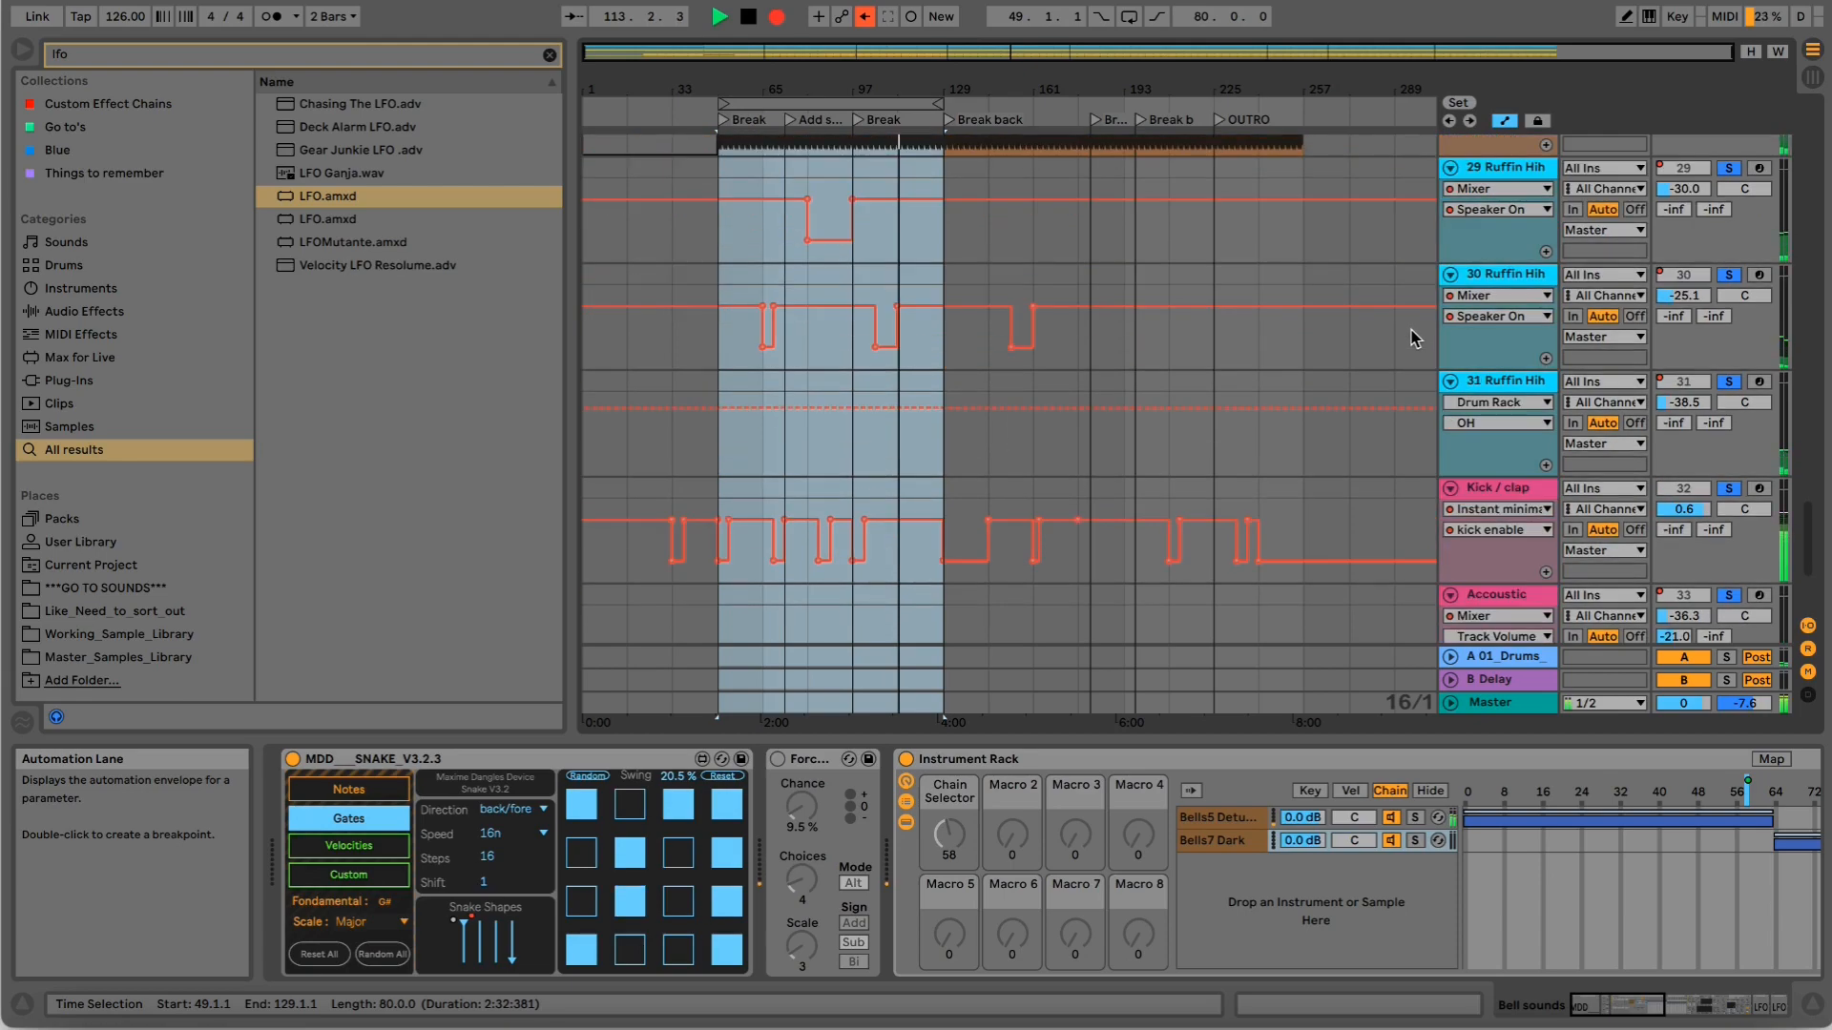
scroll(1527, 315, "up", 8)
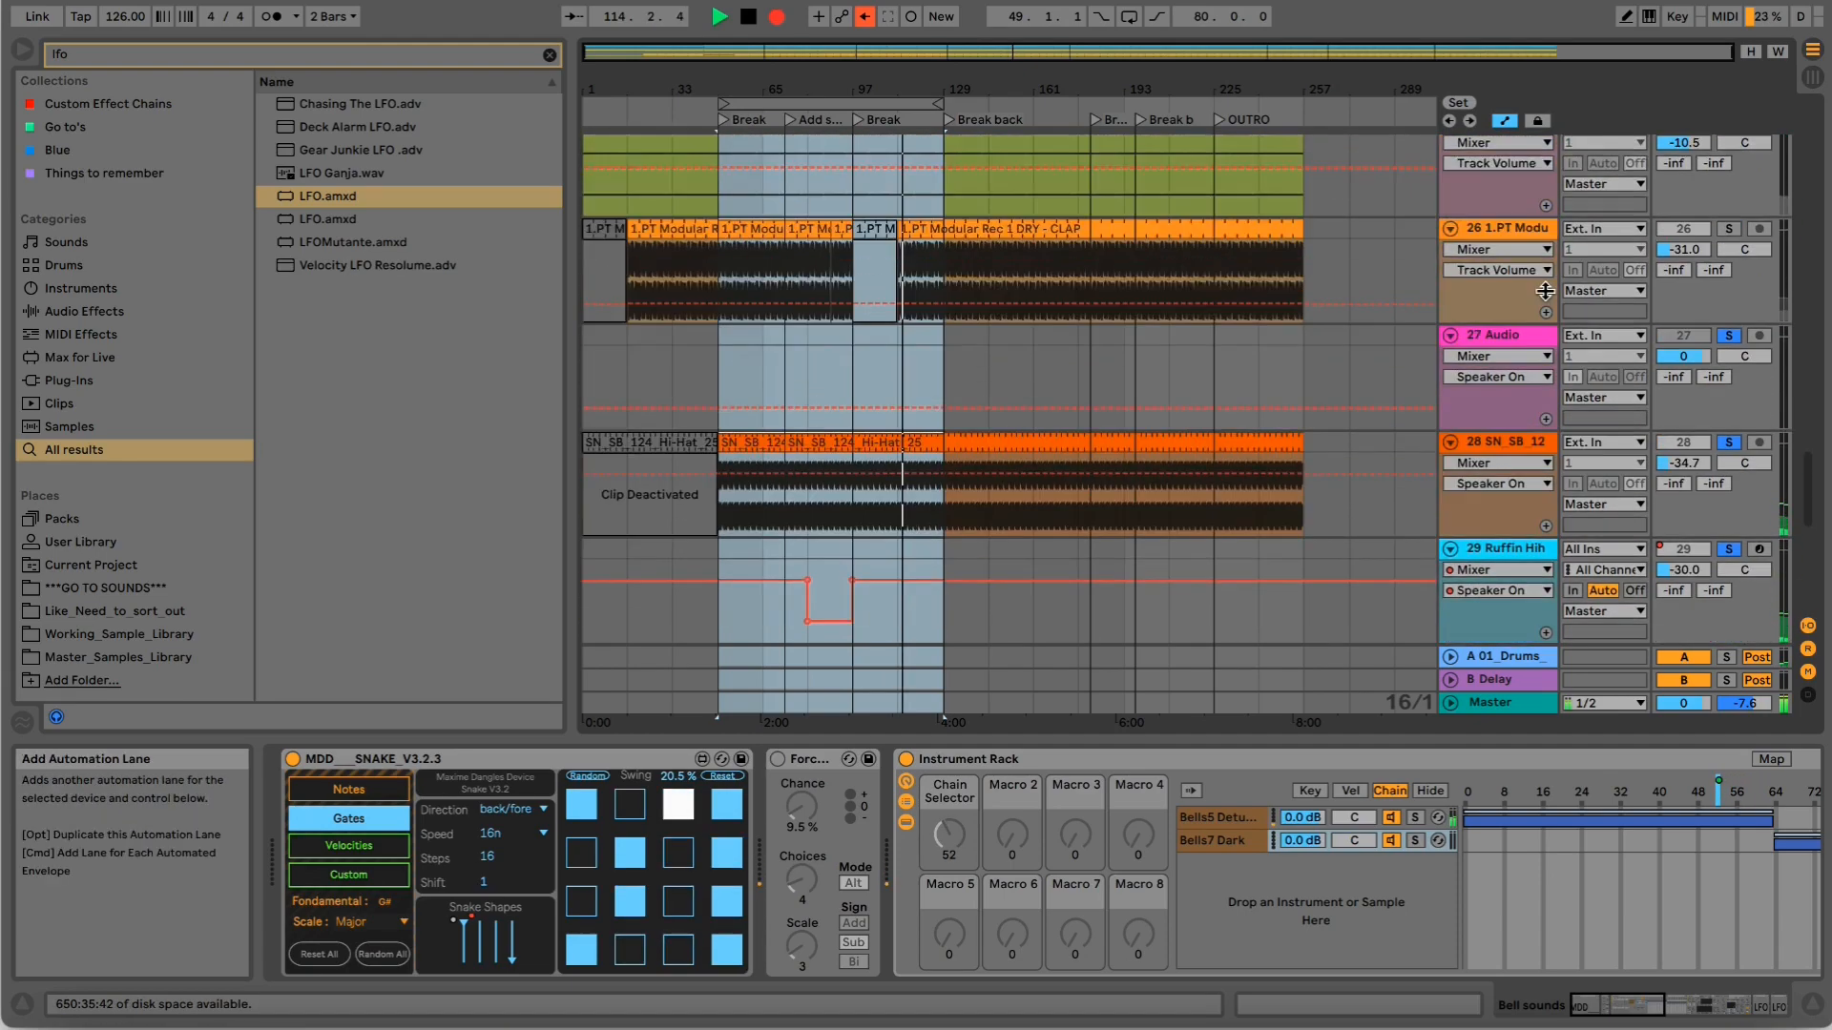
scroll(1548, 299, "up", 6)
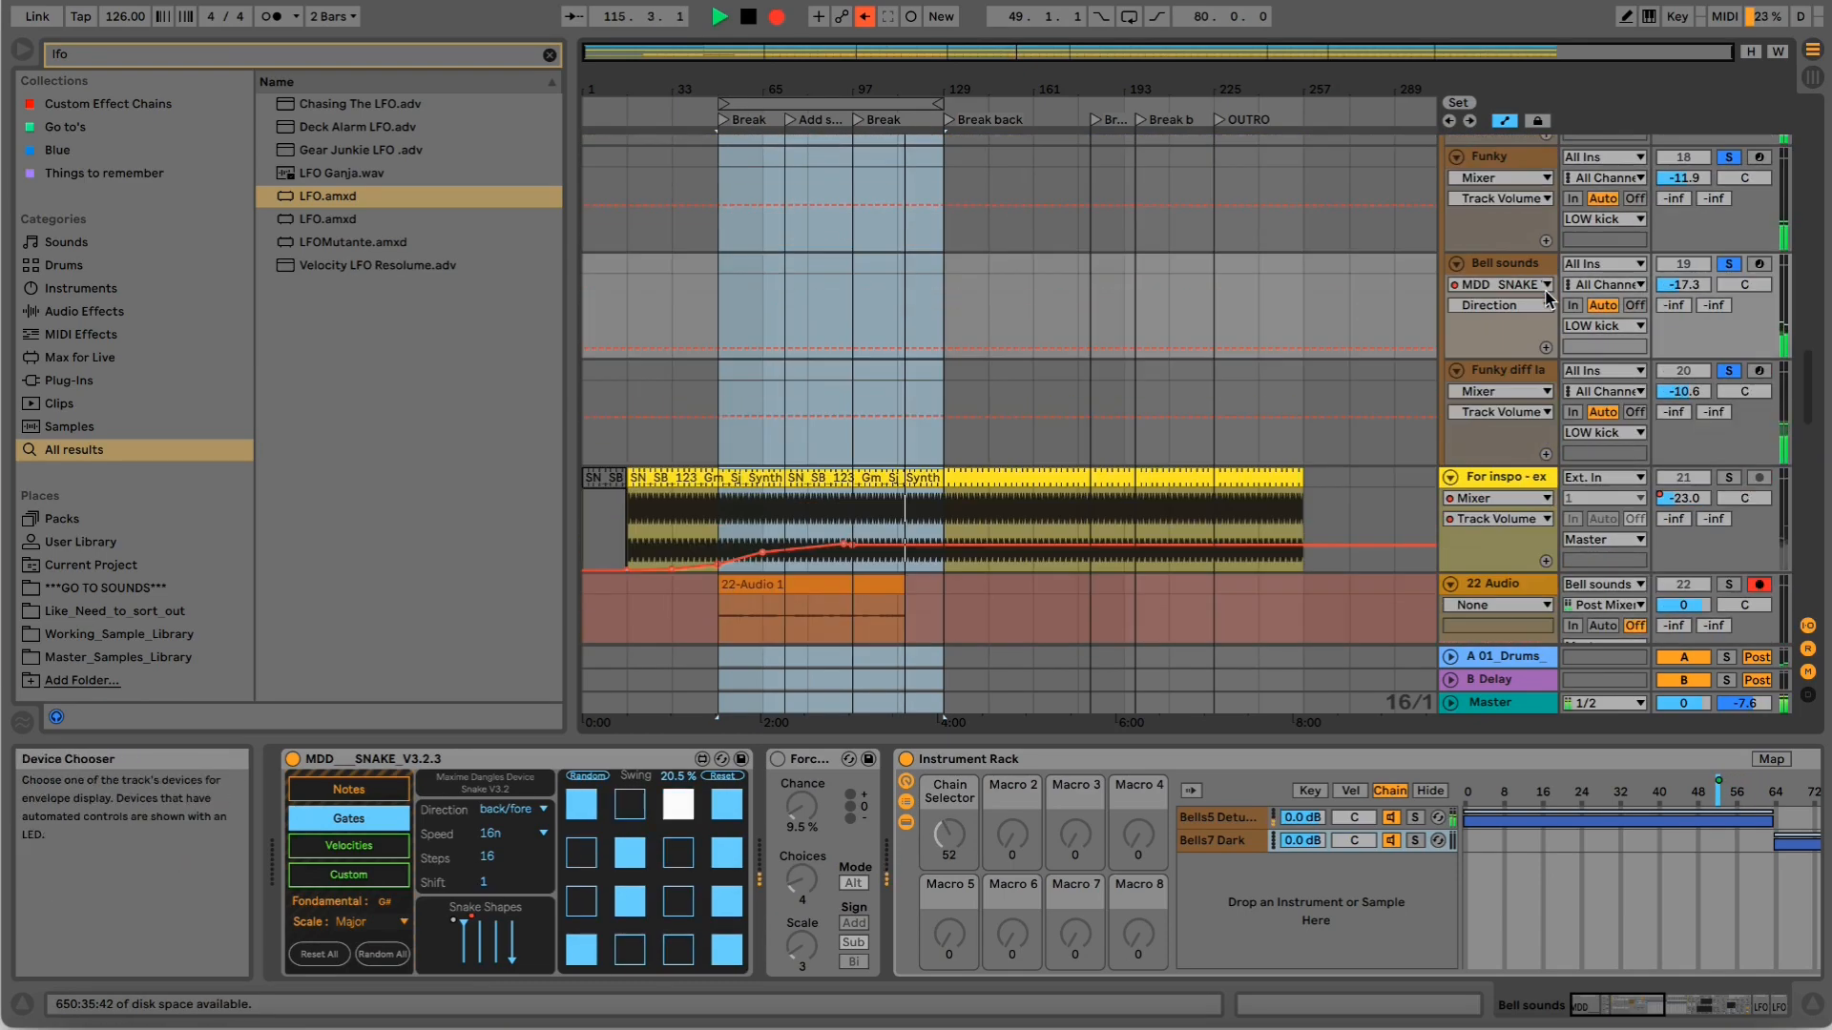
scroll(1548, 298, "up", 1)
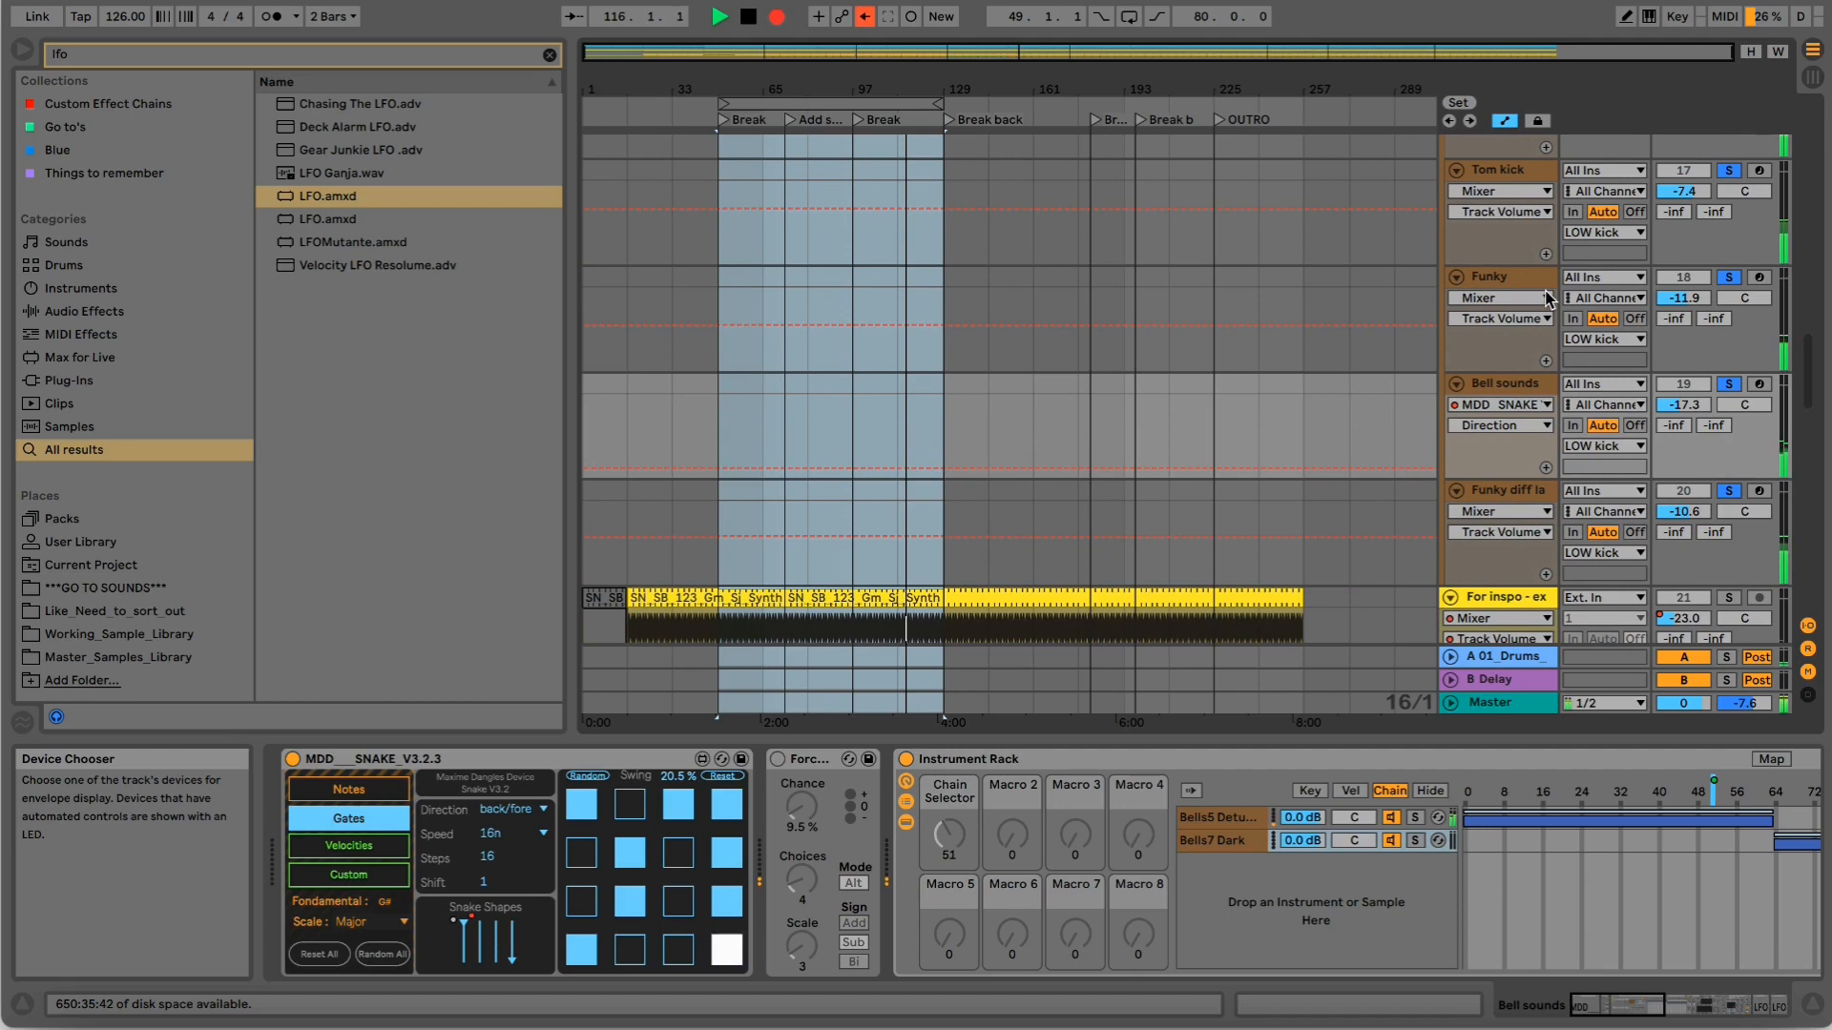
left_click(1728, 278)
left_click(1727, 171)
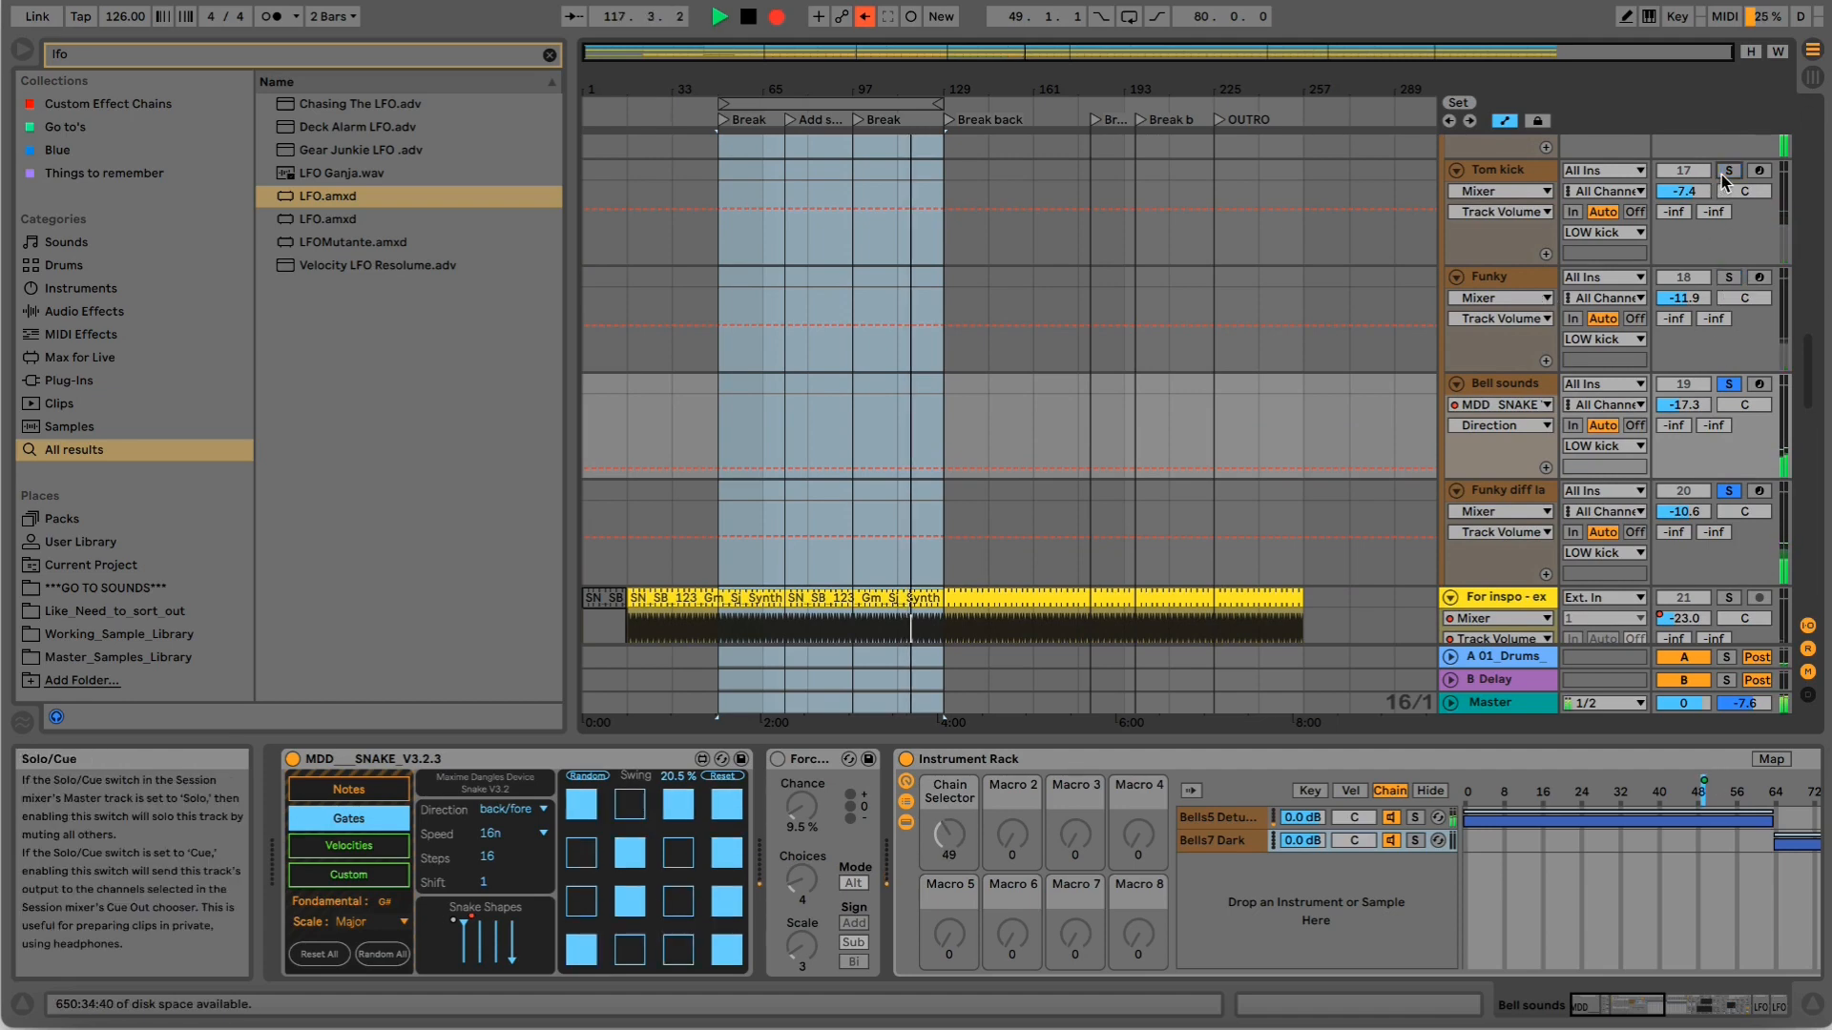
scroll(1712, 195, "up", 1)
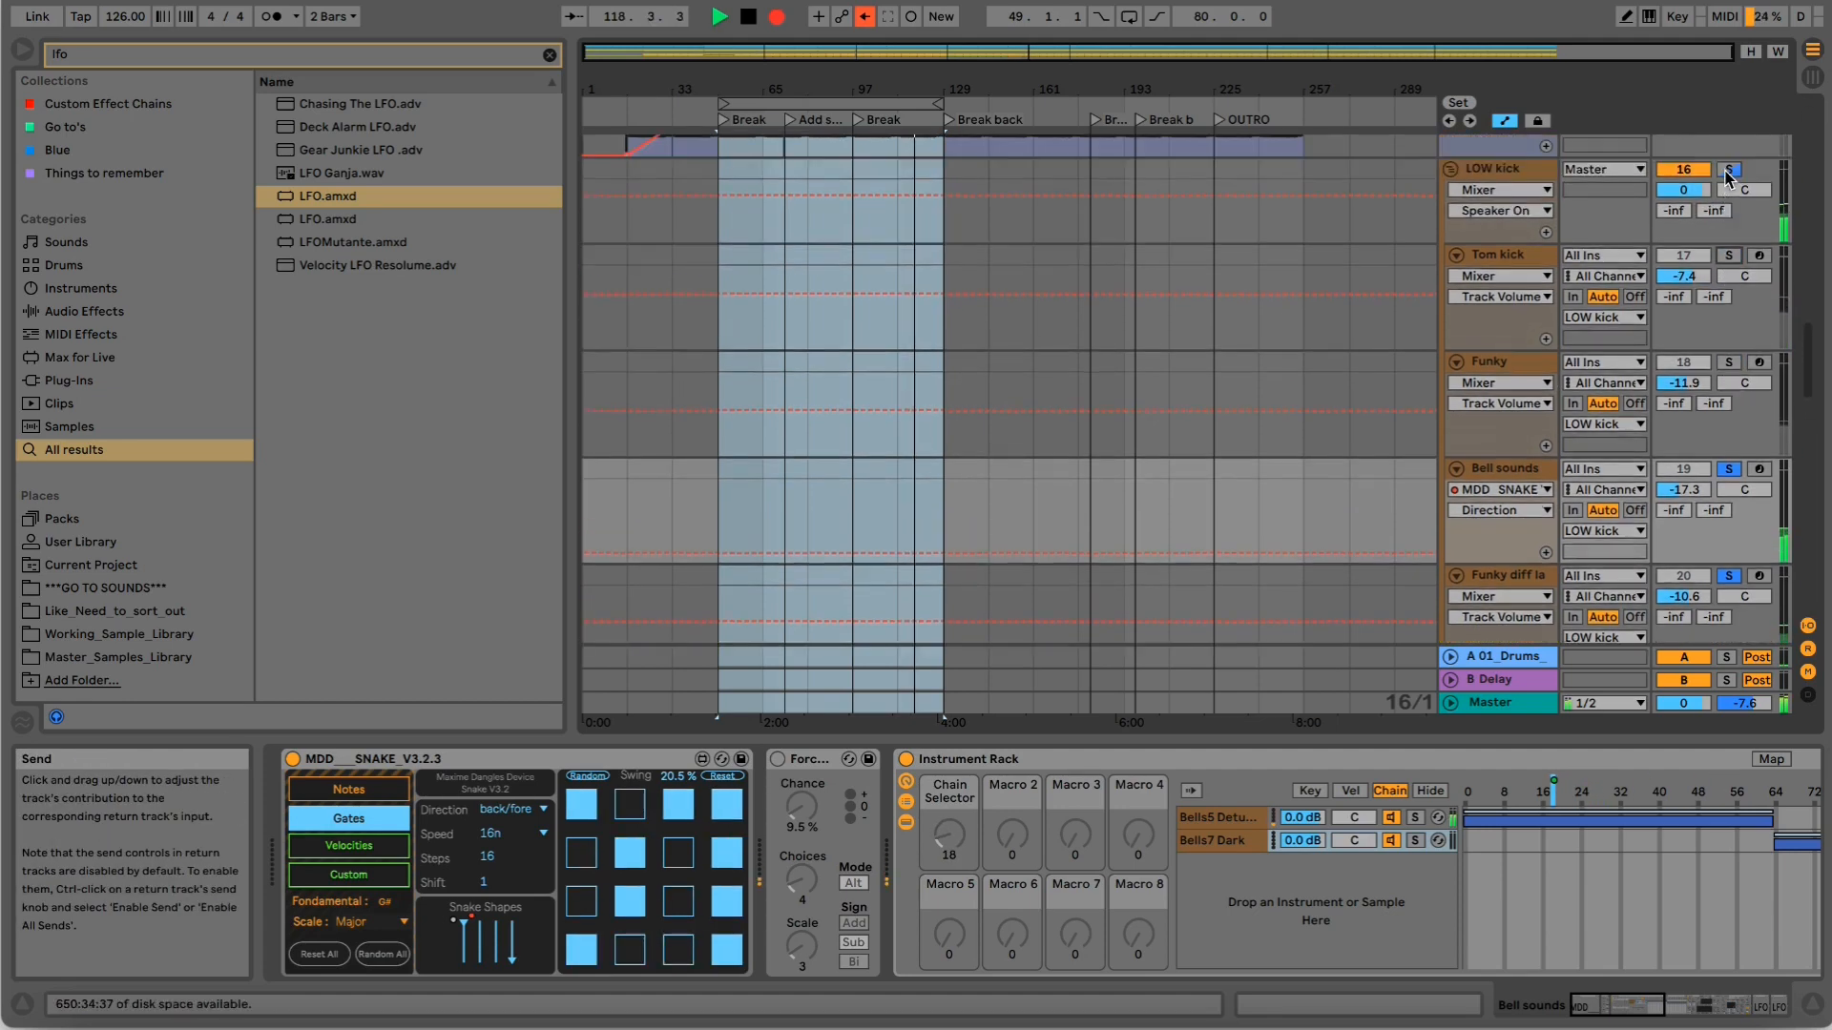
left_click(1728, 172)
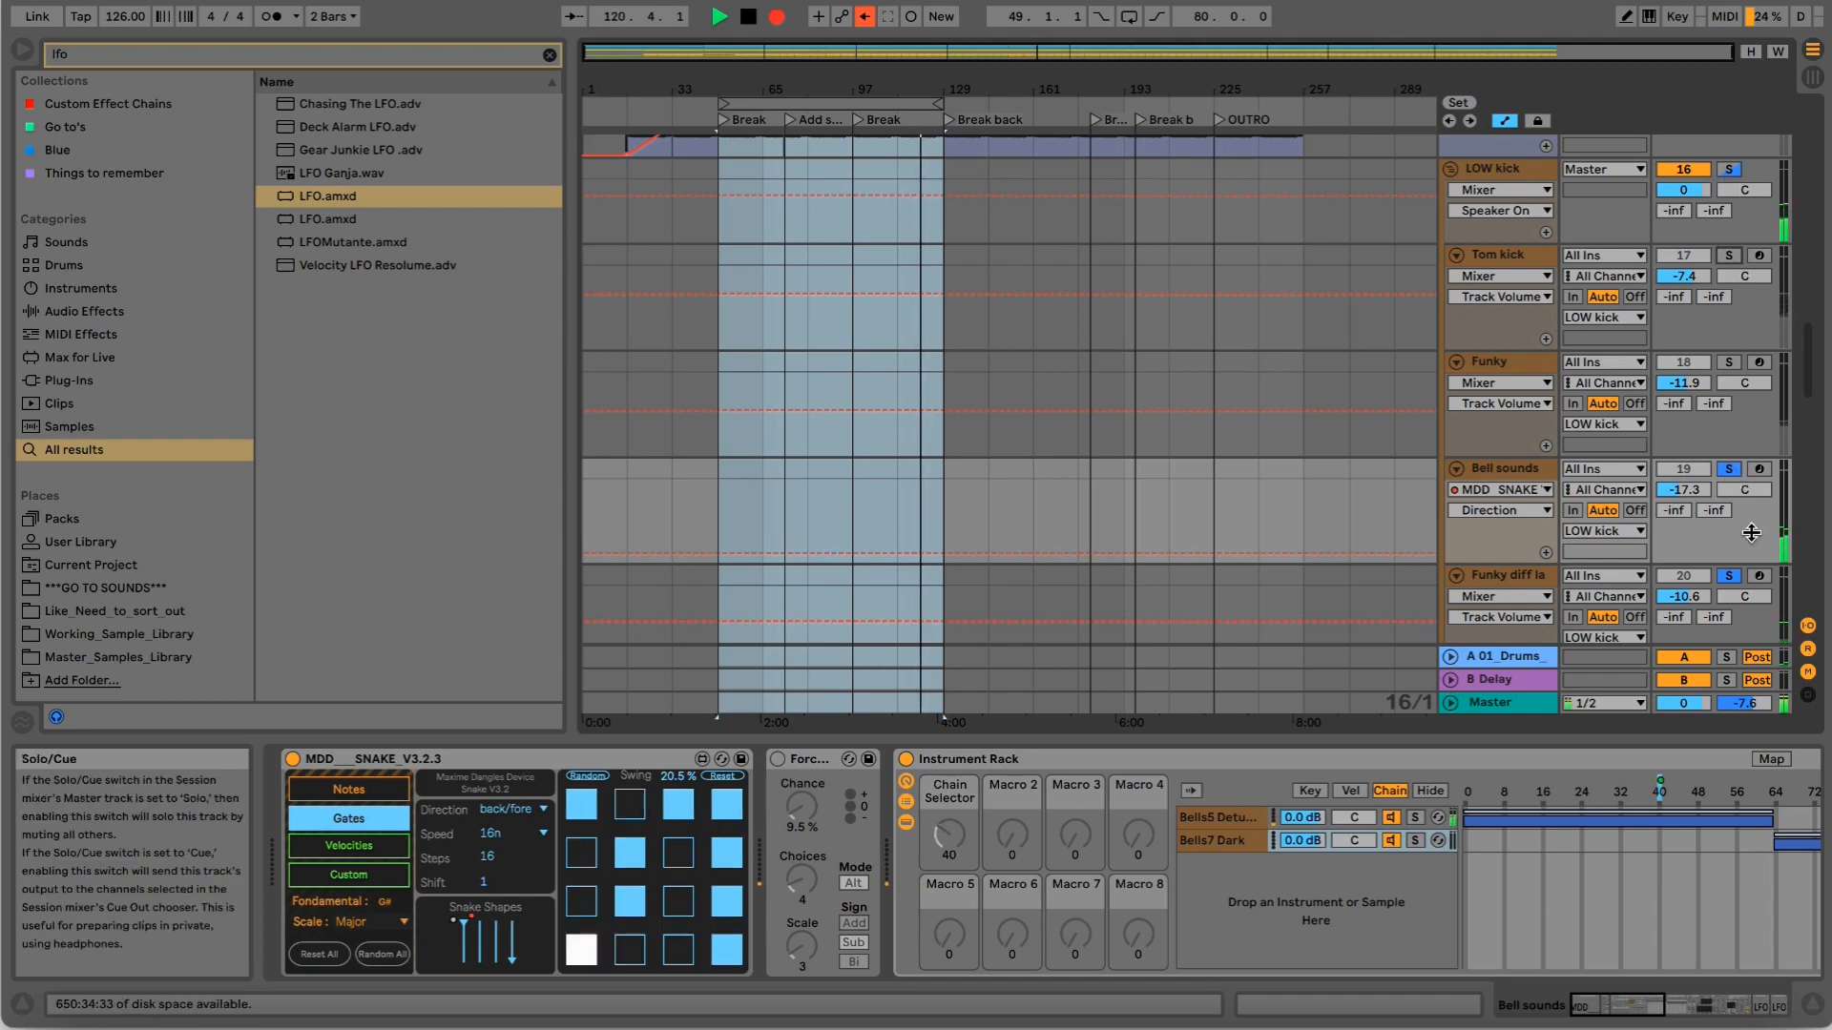
left_click(1729, 576)
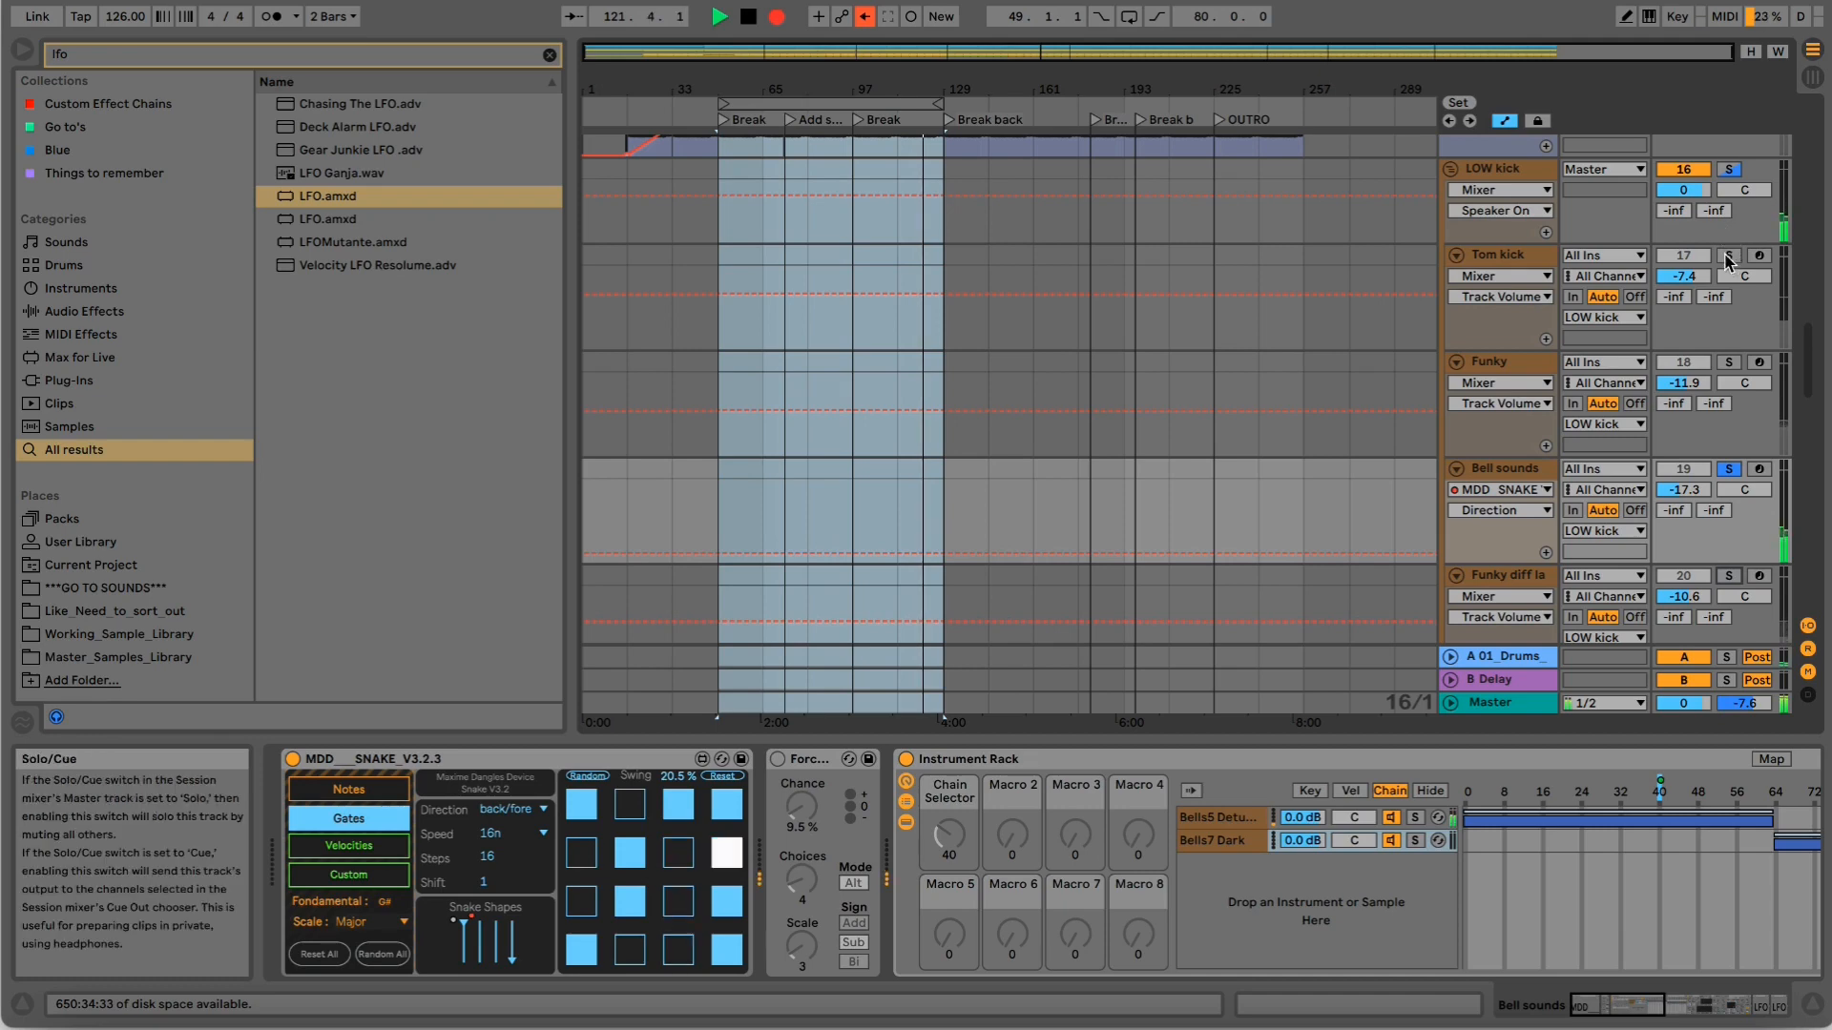
Unsolo the Kick / clap and 29 Ruffin Hih tracks and return to the LOW kick group's tracks.
scroll(1745, 315, "down", 15)
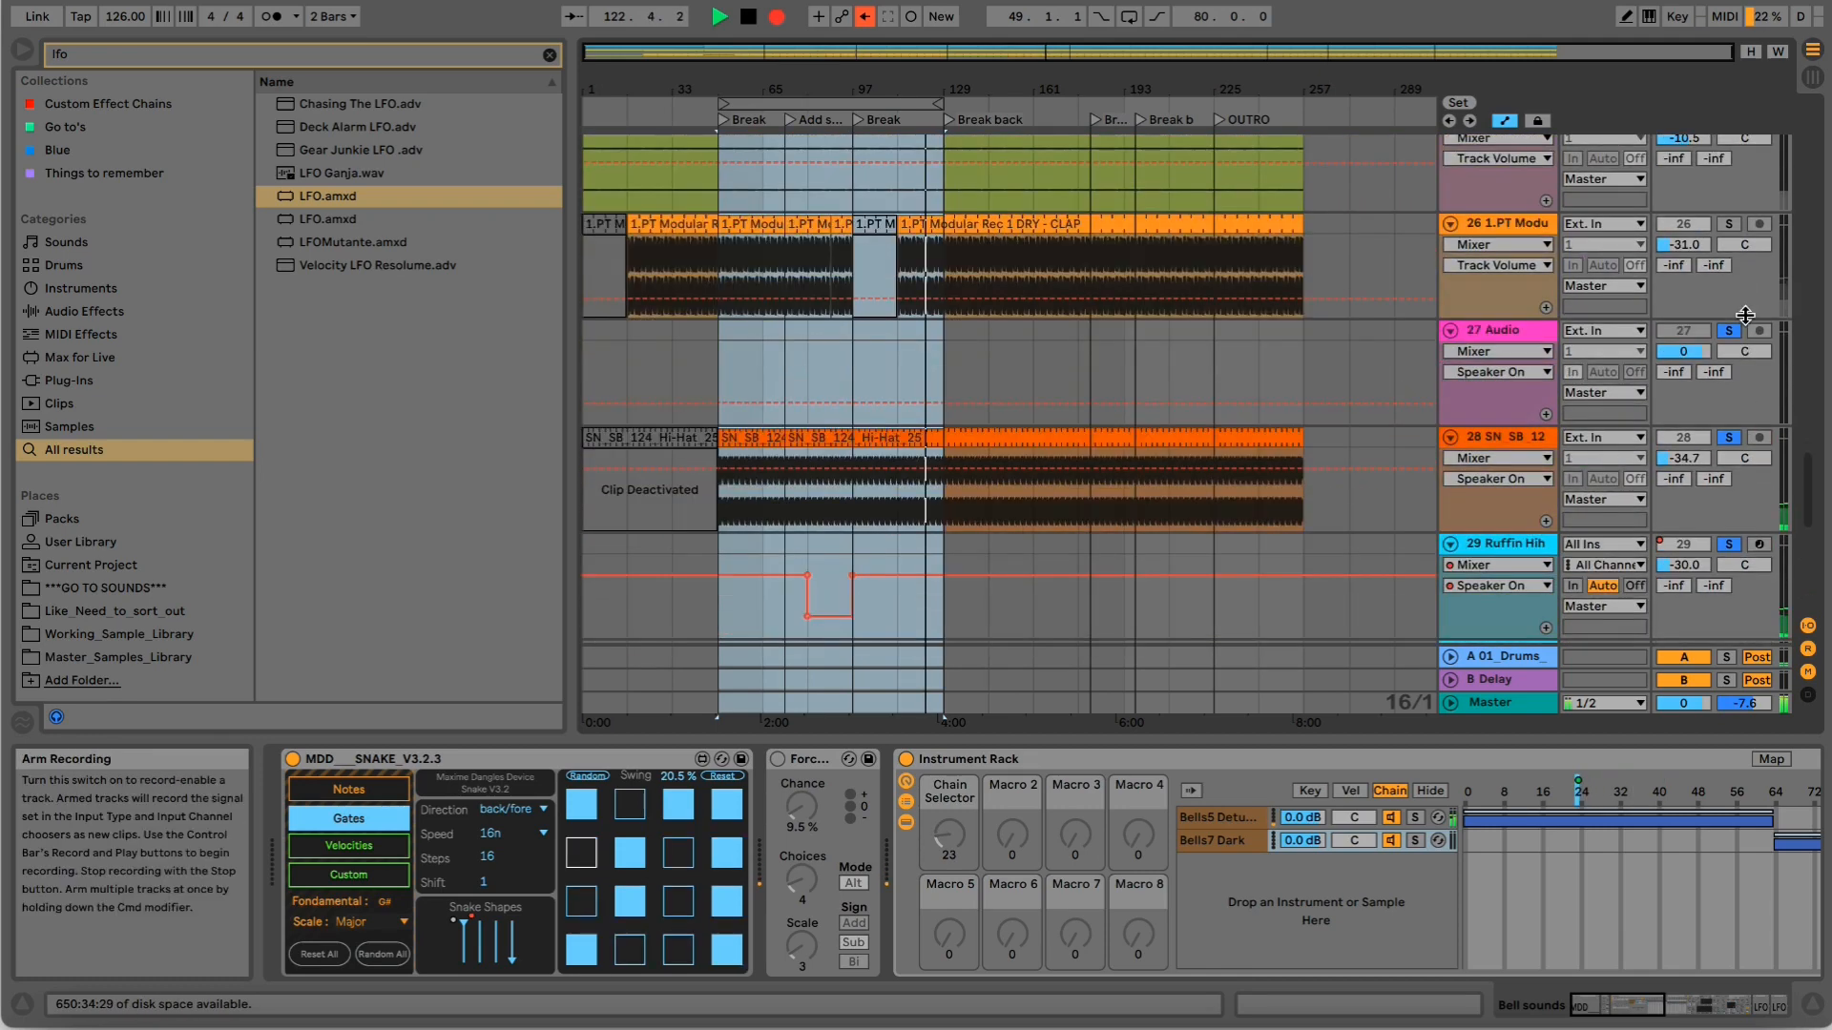
scroll(1747, 323, "down", 3)
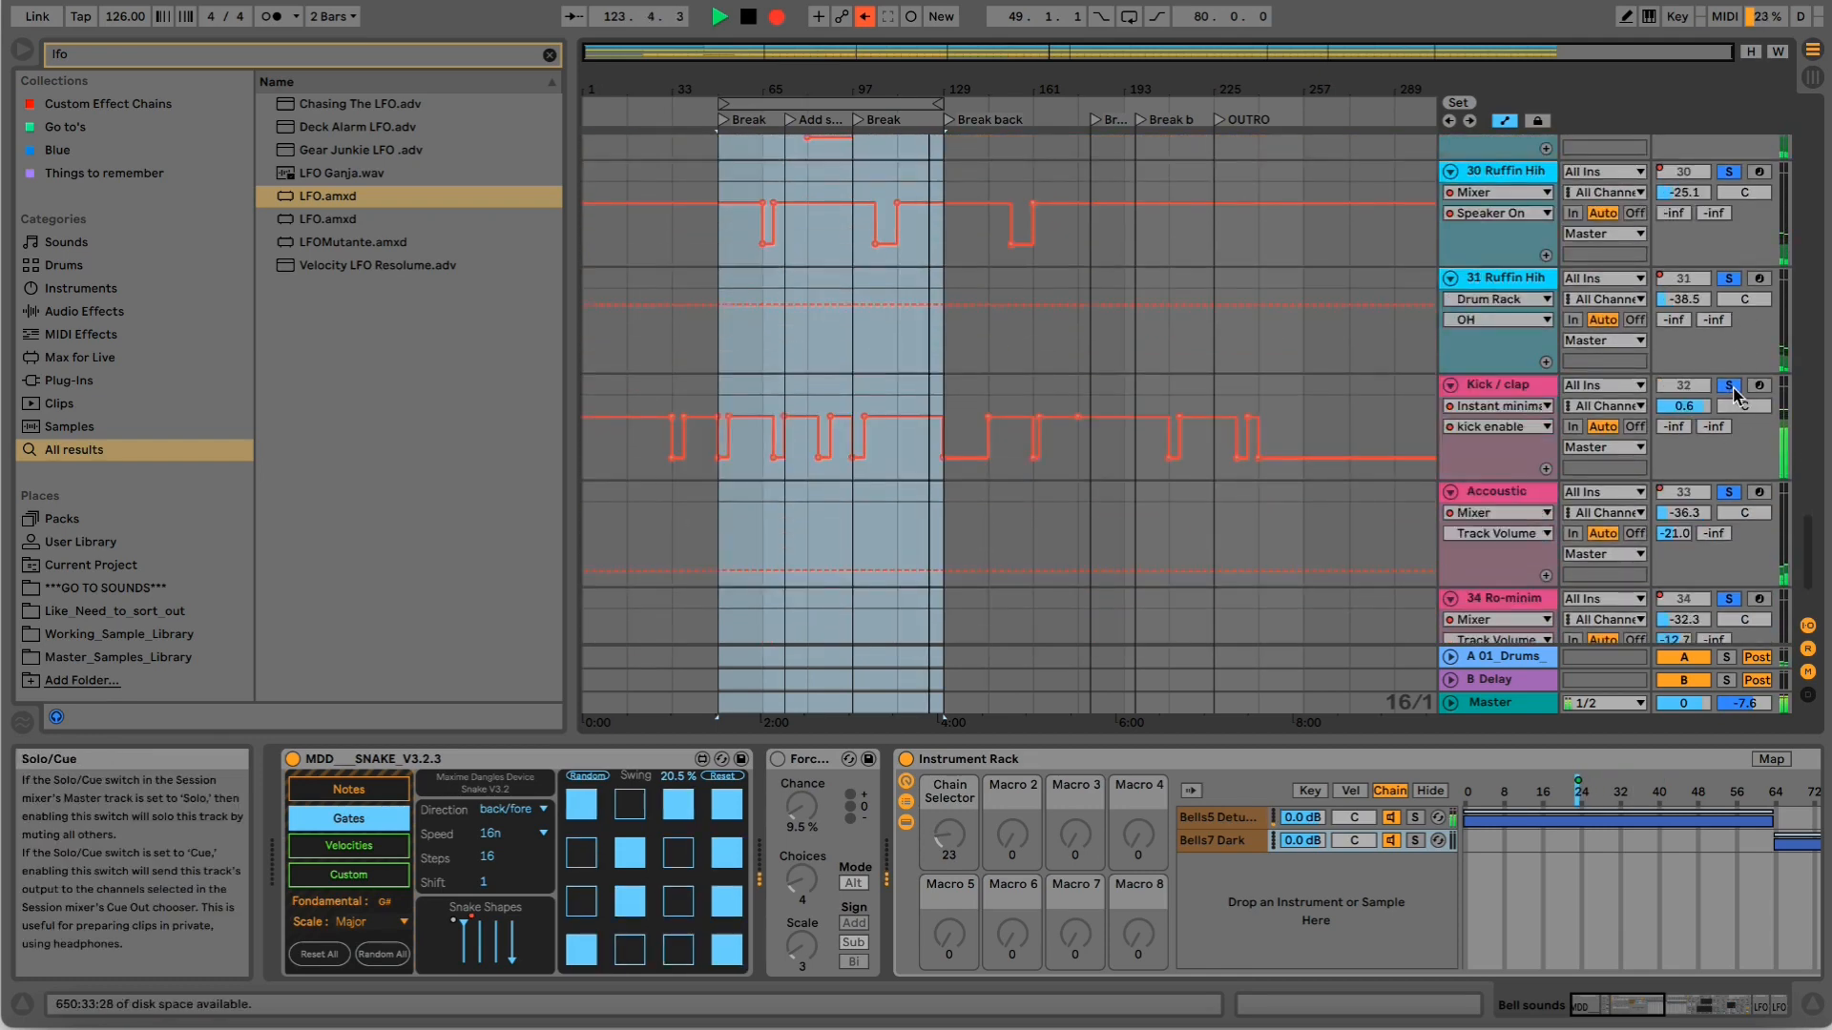
scroll(1734, 391, "up", 8)
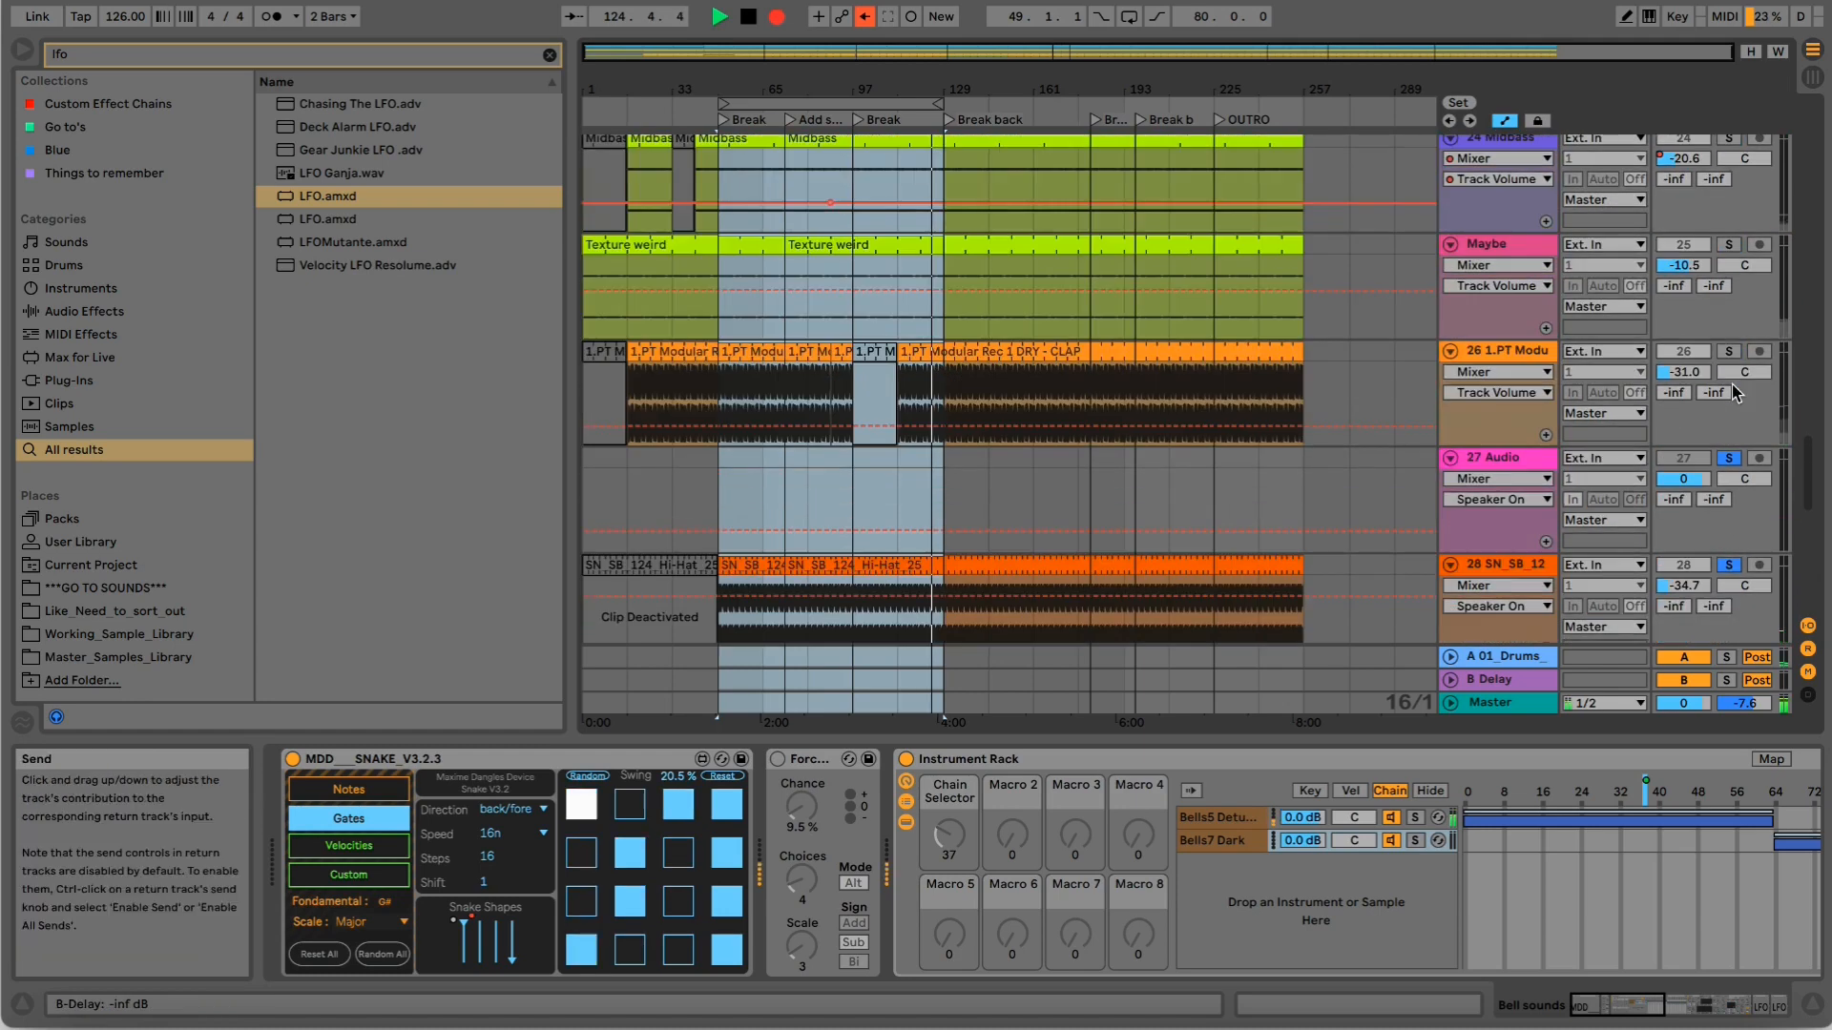
scroll(1732, 384, "up", 2)
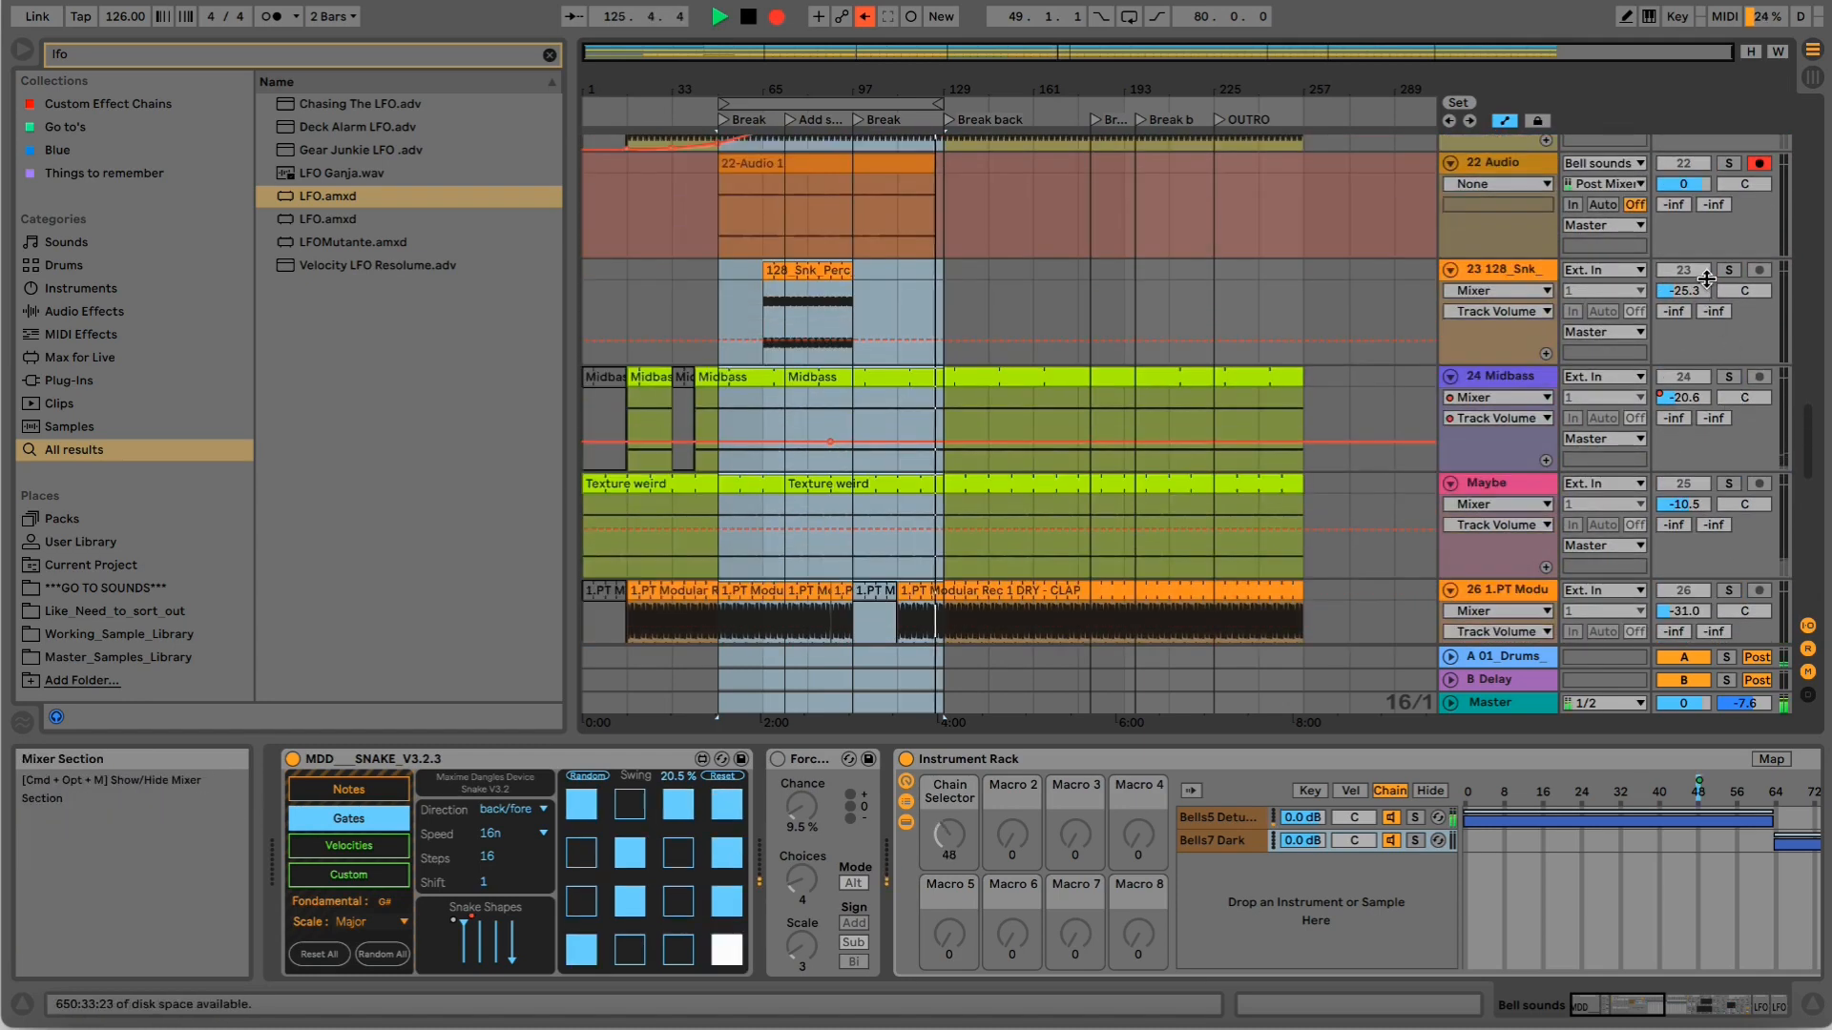
scroll(1717, 345, "down", 5)
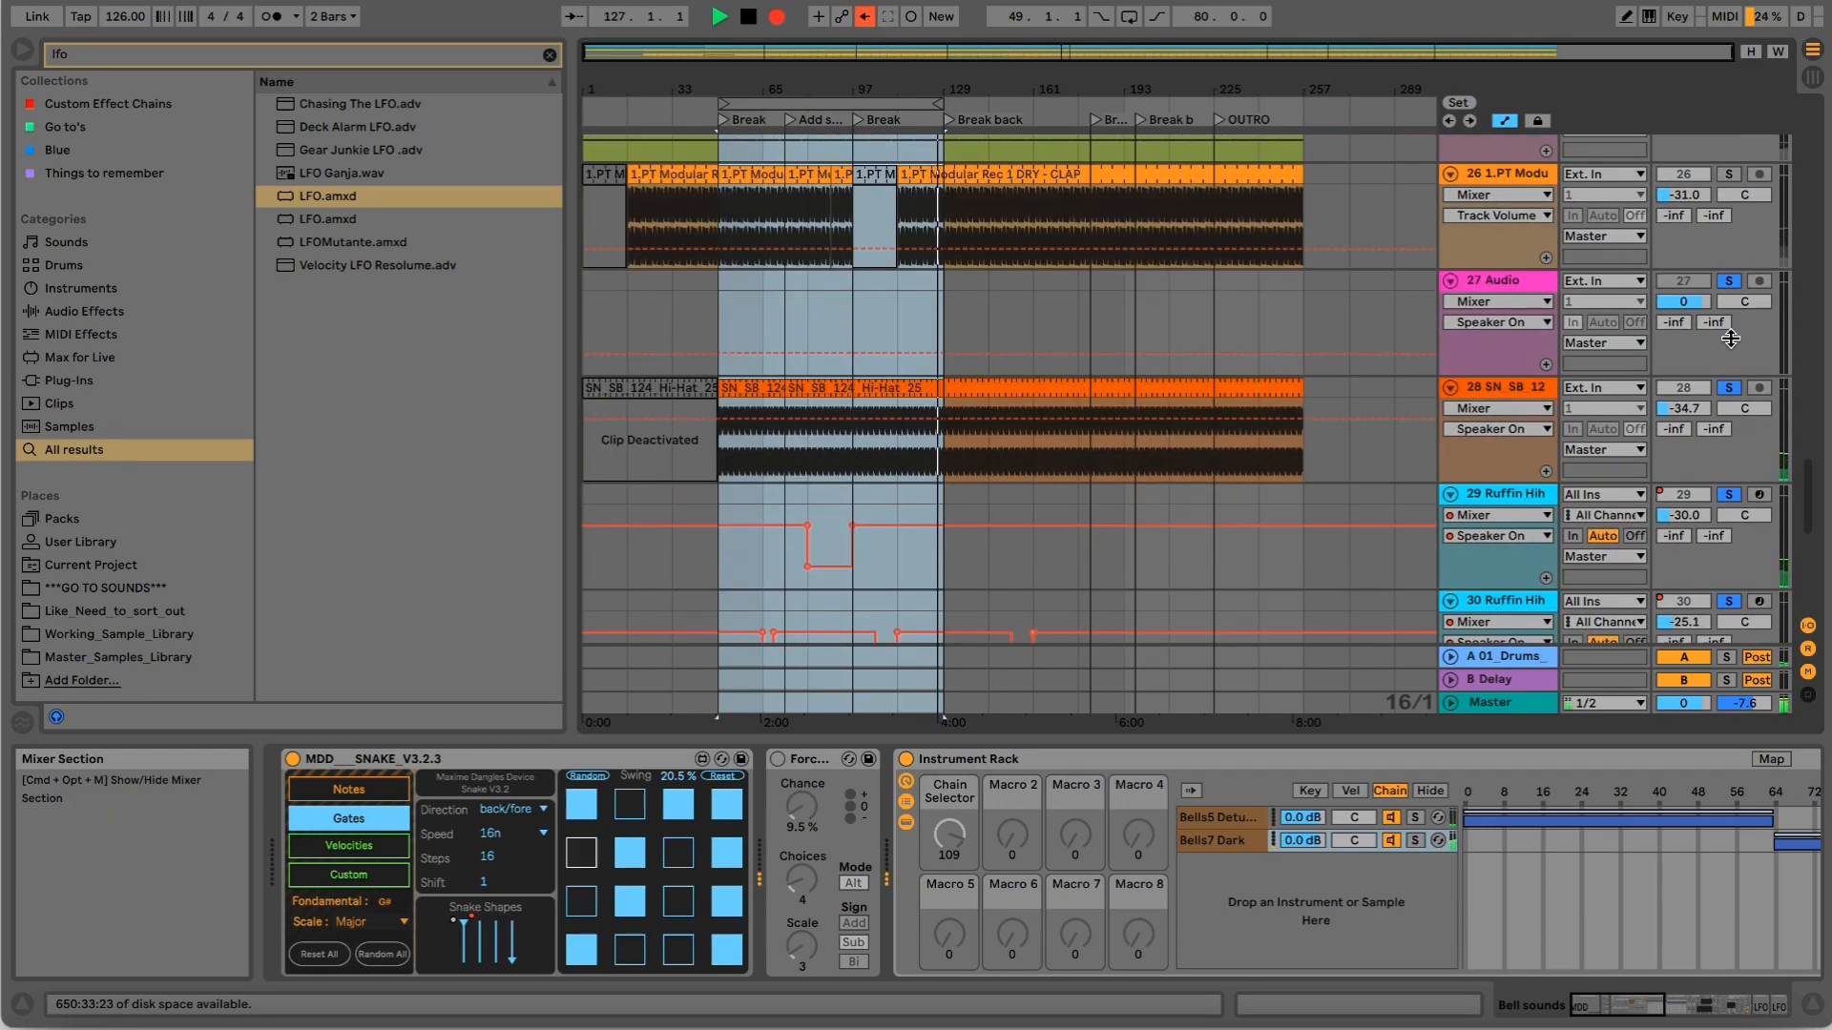
scroll(1731, 338, "down", 3)
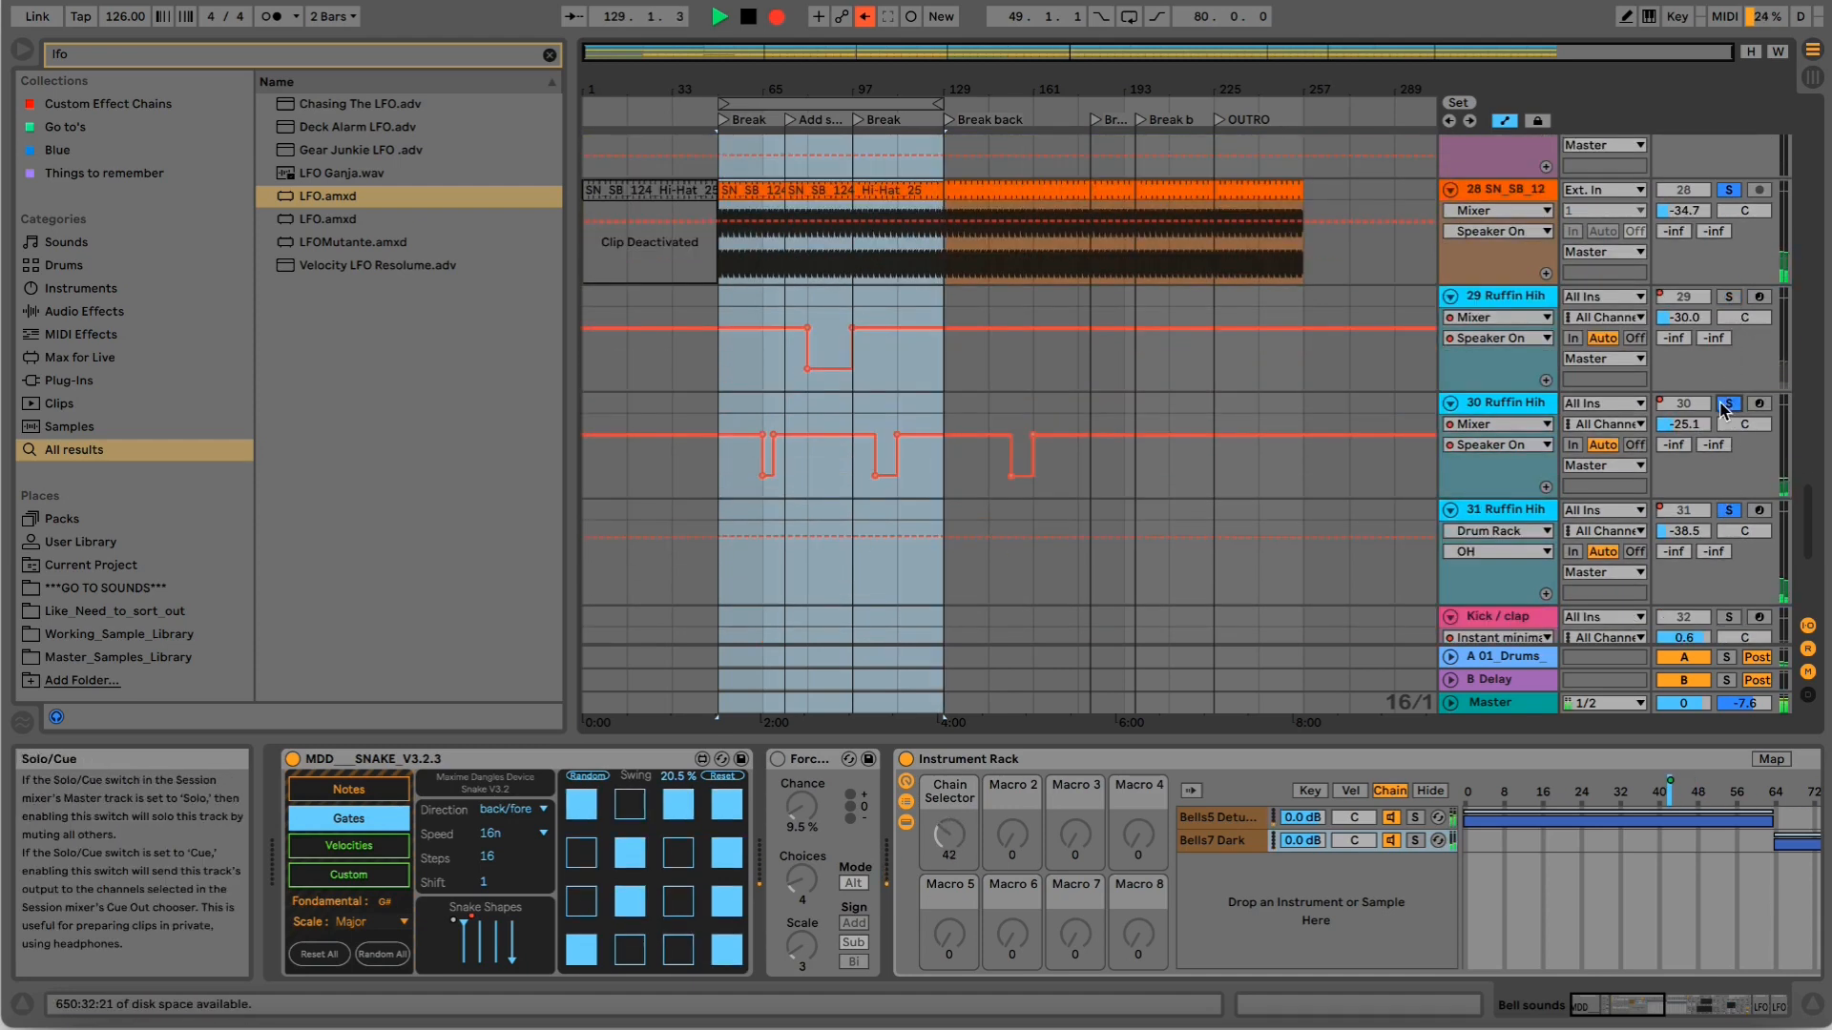
scroll(1725, 316, "up", 10)
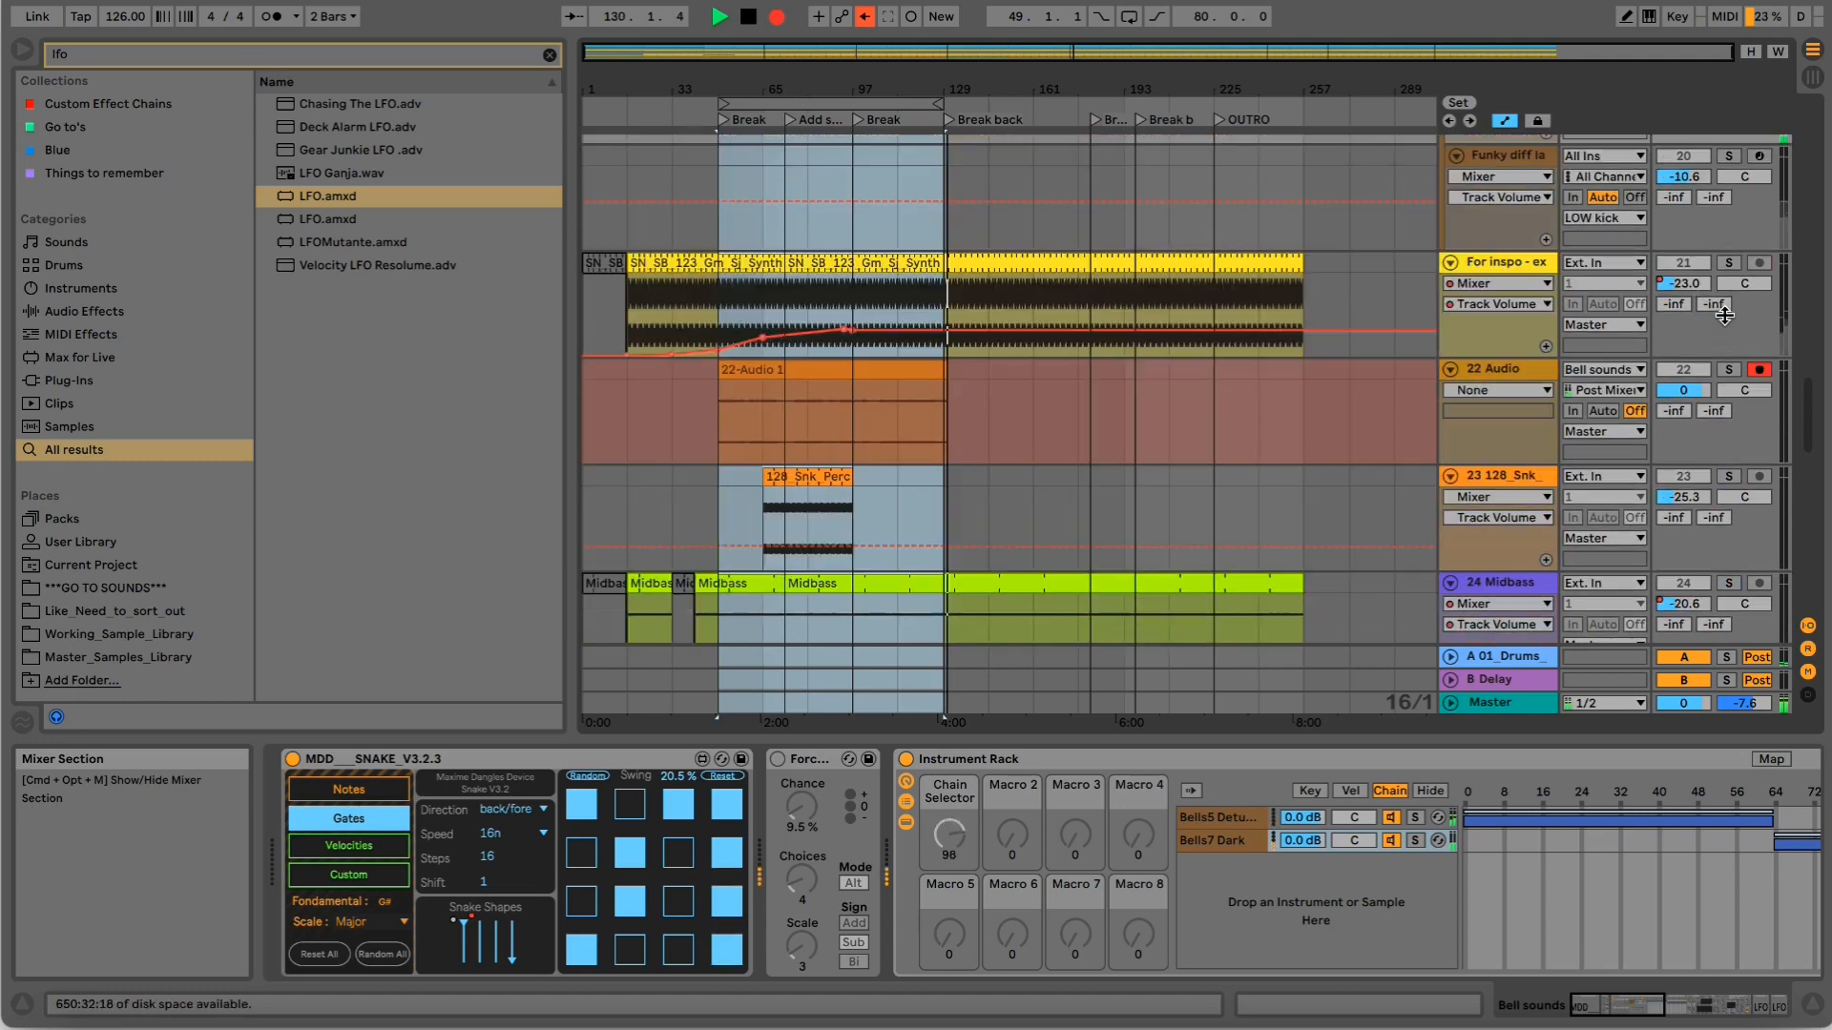
scroll(1724, 316, "up", 3)
scroll(1724, 315, "up", 5)
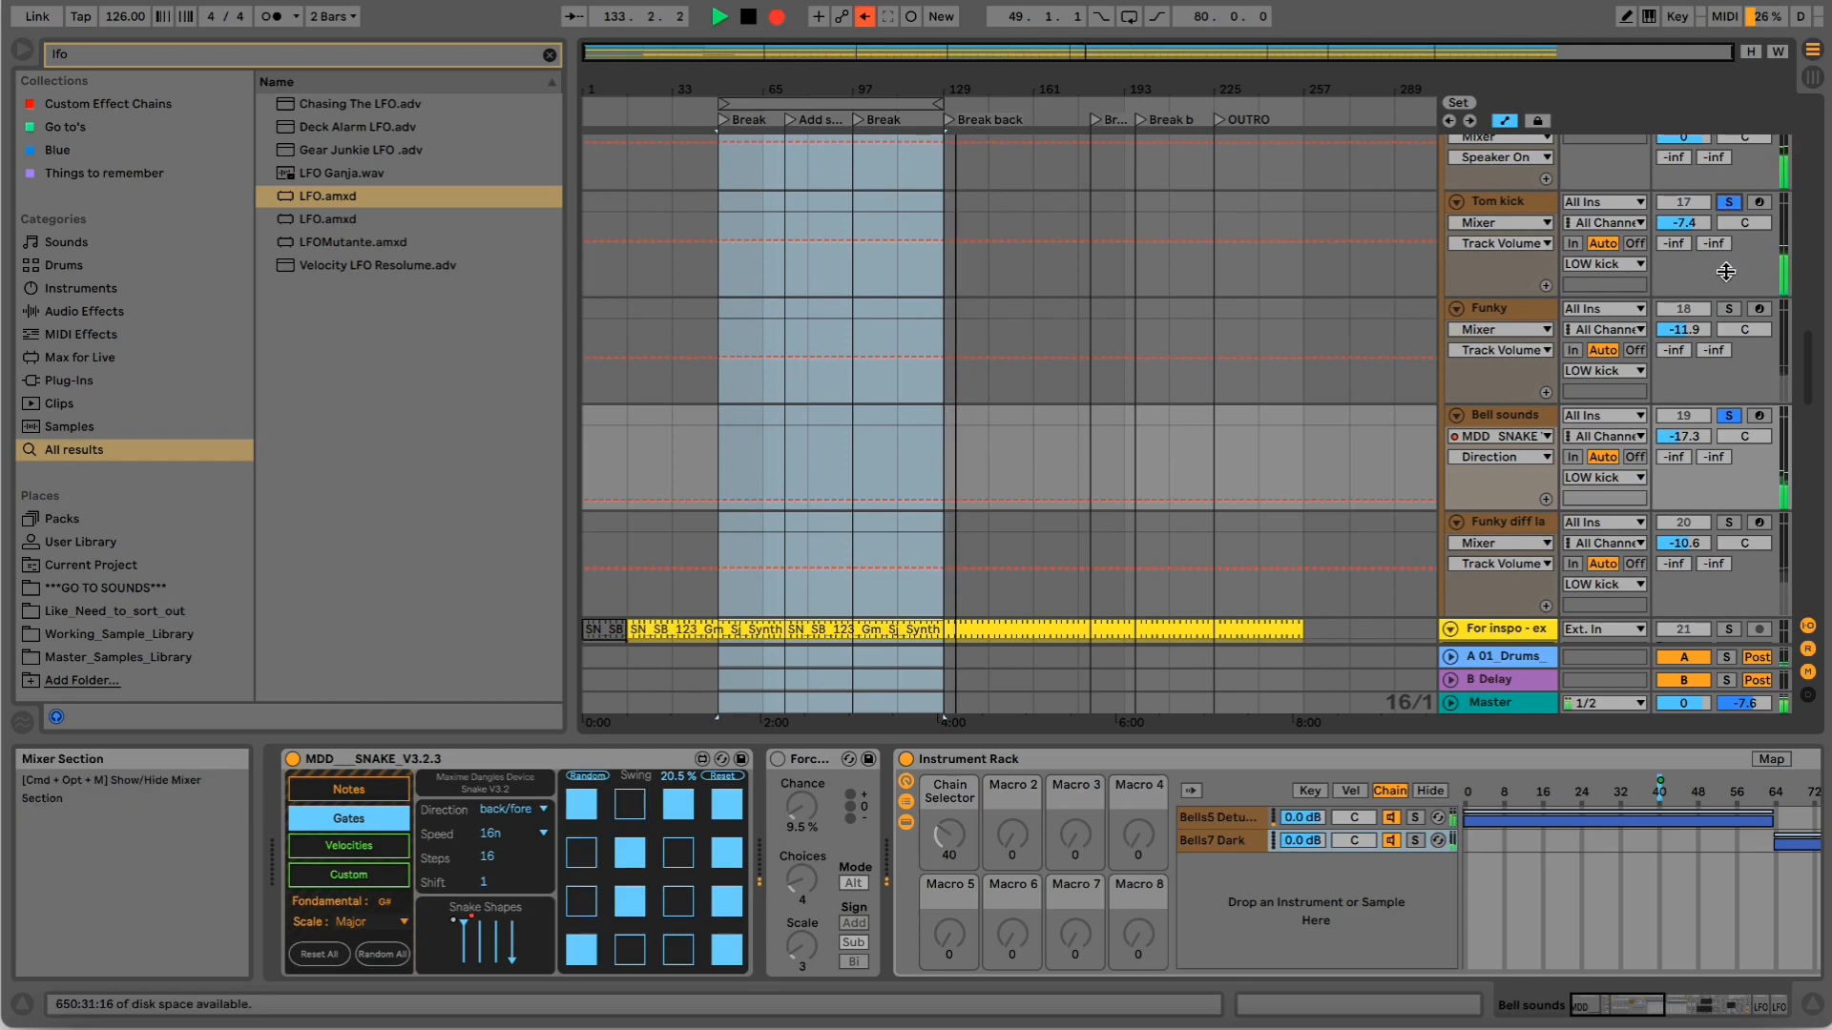
Raise the Tom kick track's volume to -3.2 dB and solo the Kick / clap track again.
scroll(1724, 267, "up", 3)
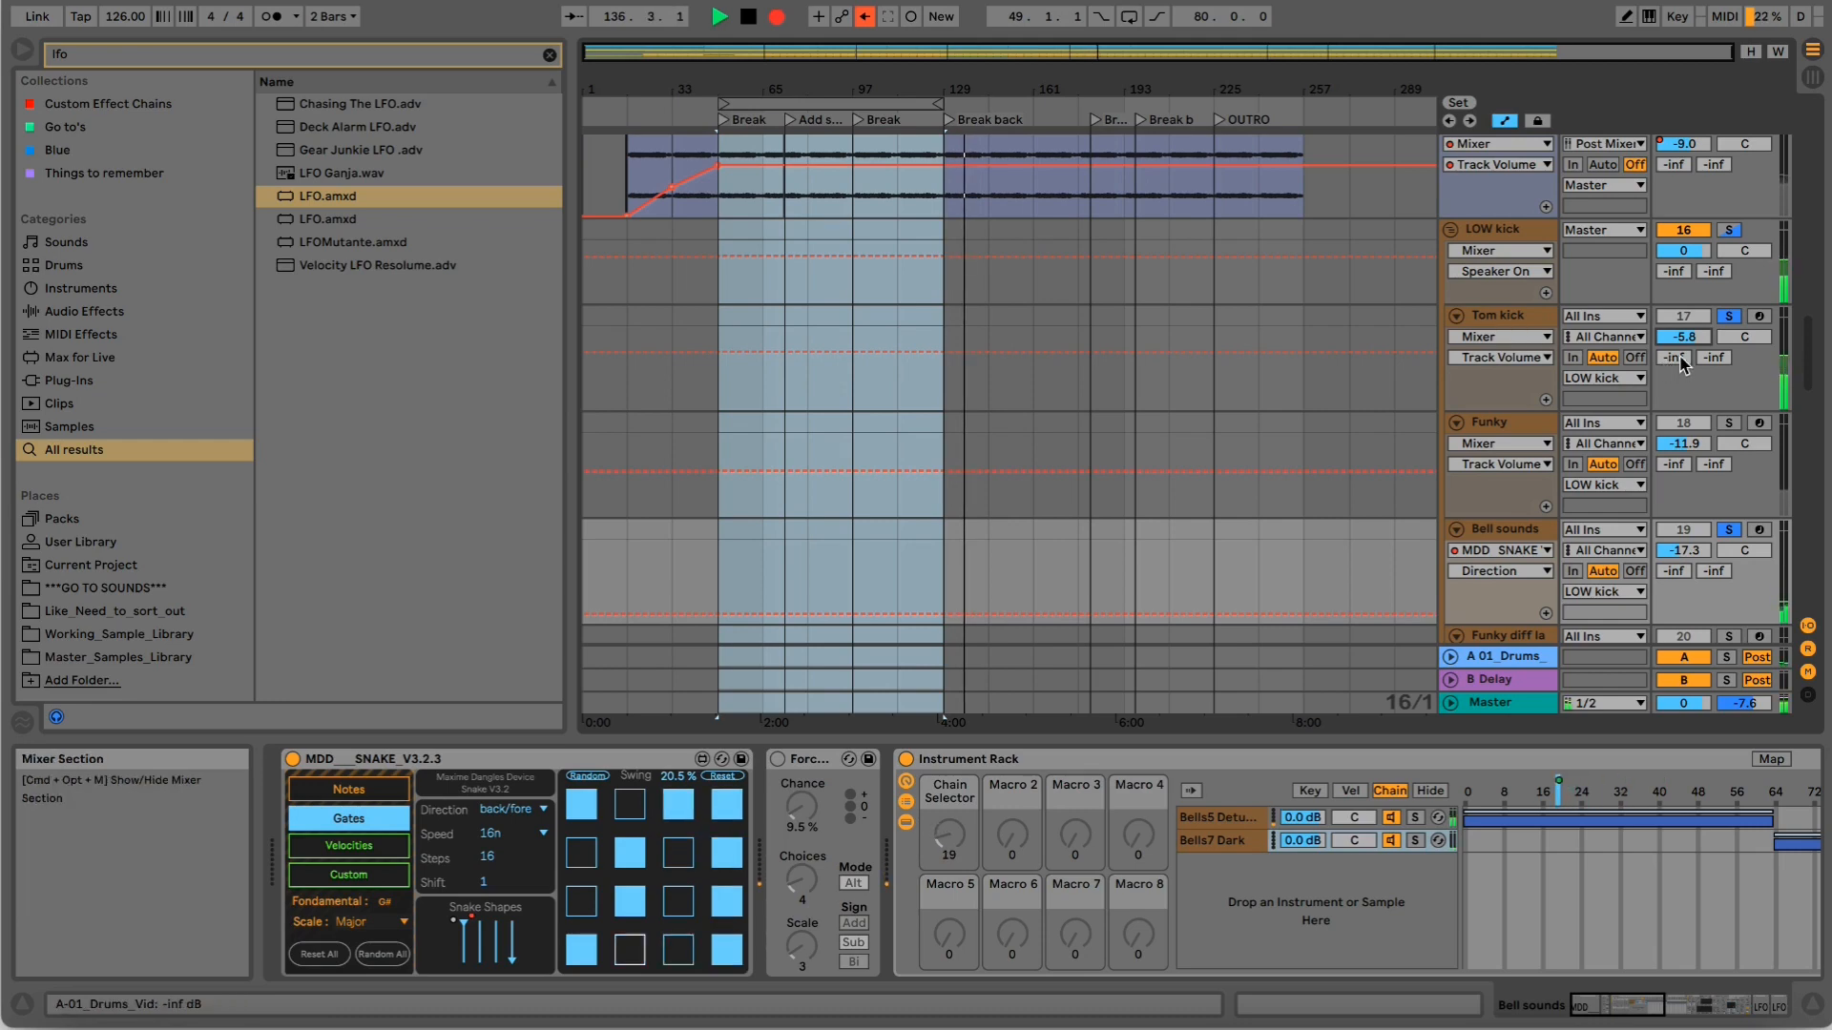
scroll(1682, 385, "down", 4)
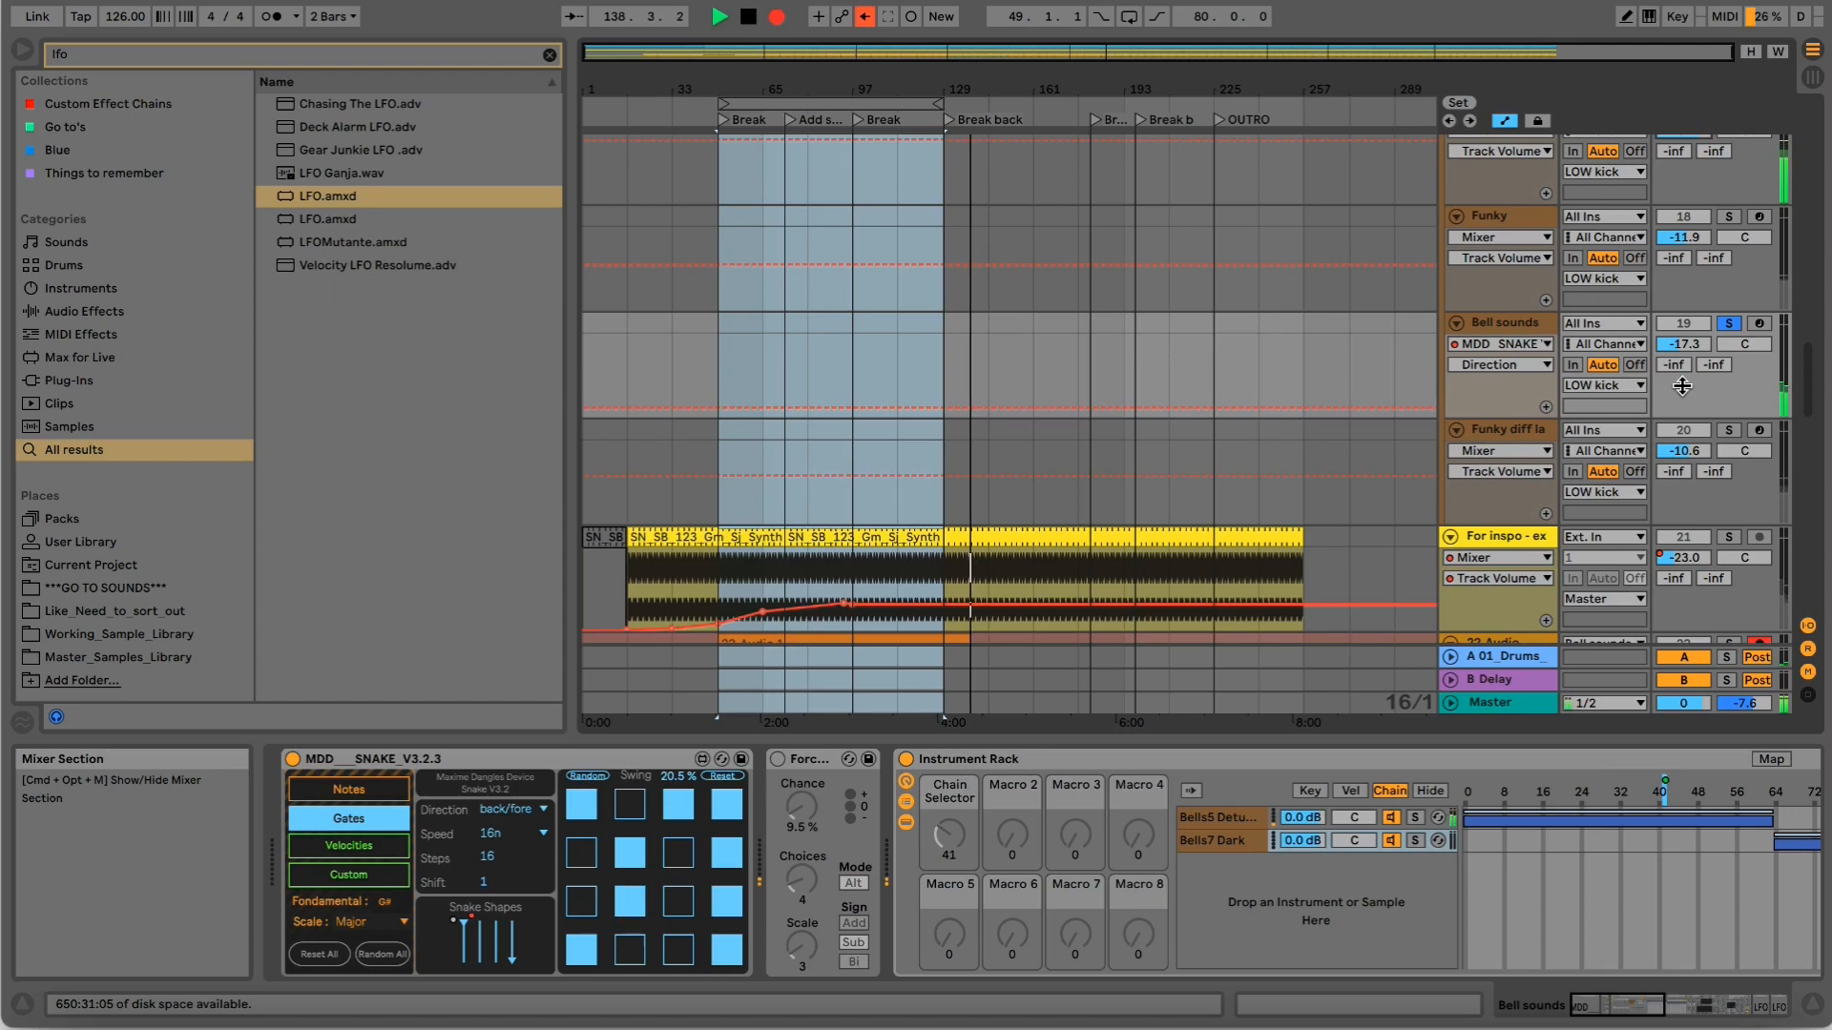
scroll(1682, 386, "down", 15)
scroll(1682, 385, "down", 10)
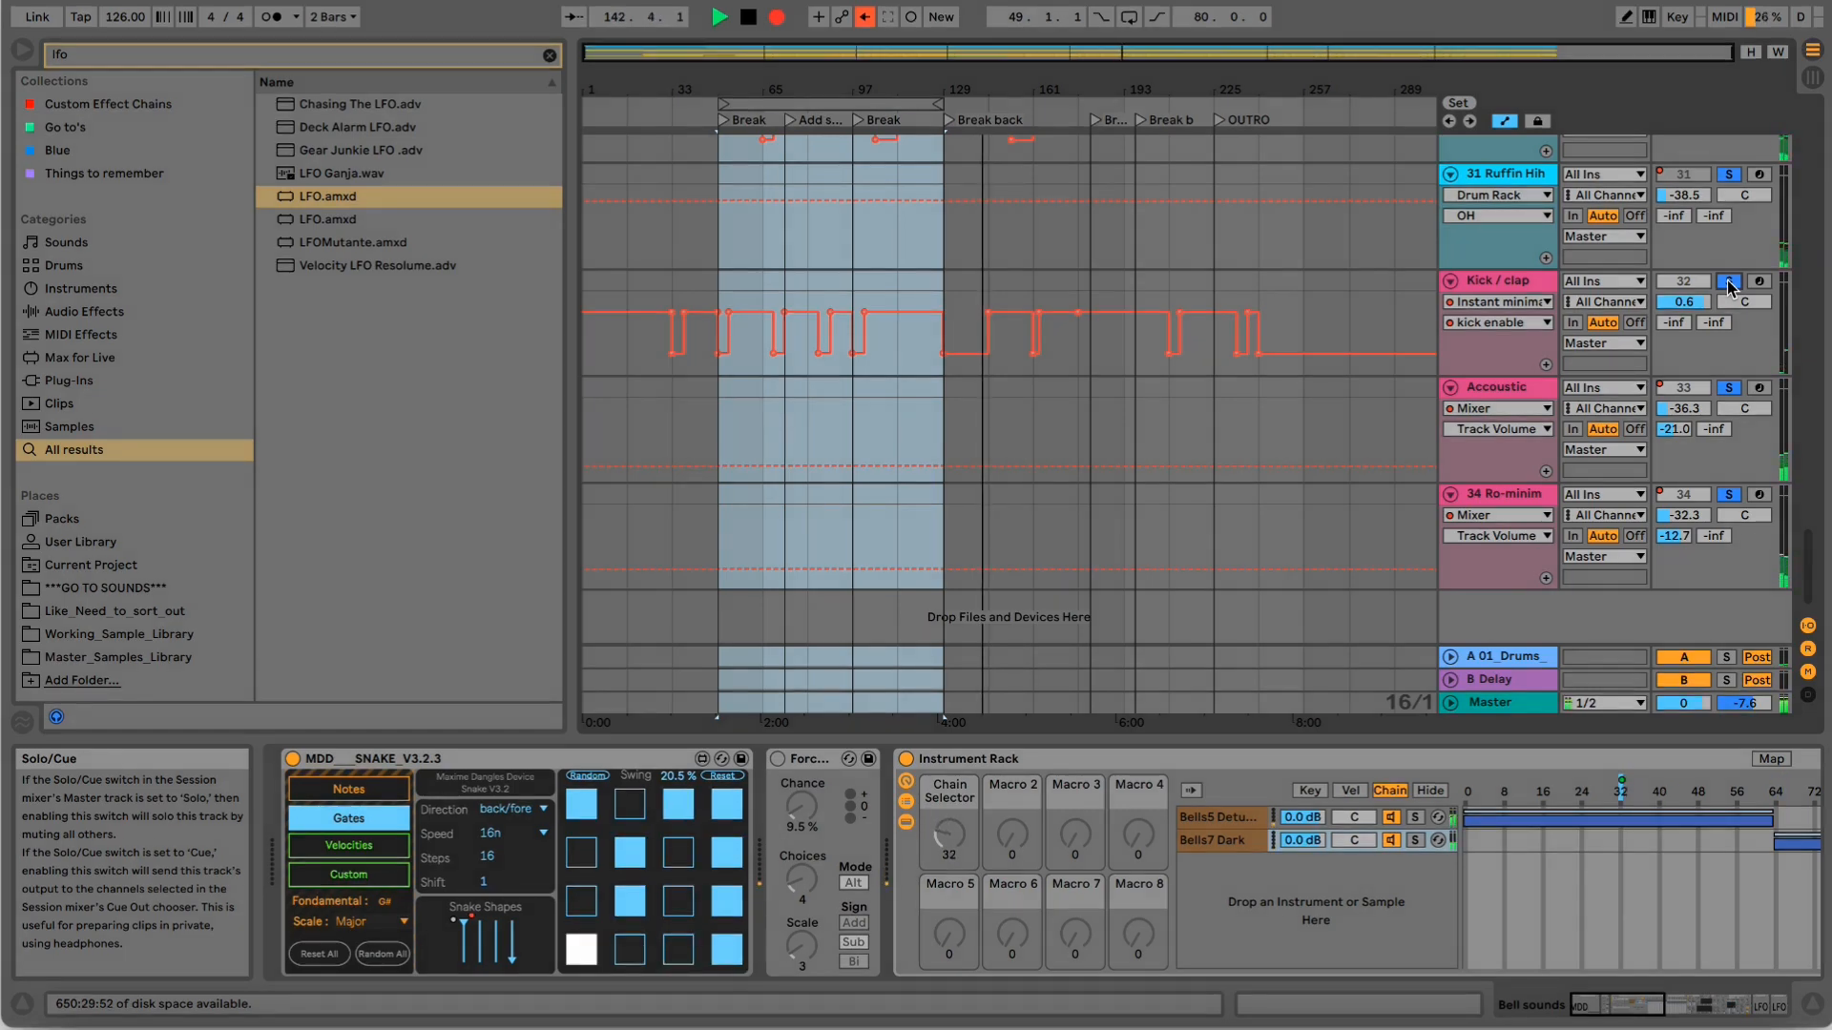
scroll(1728, 289, "up", 5)
scroll(1724, 288, "down", 4)
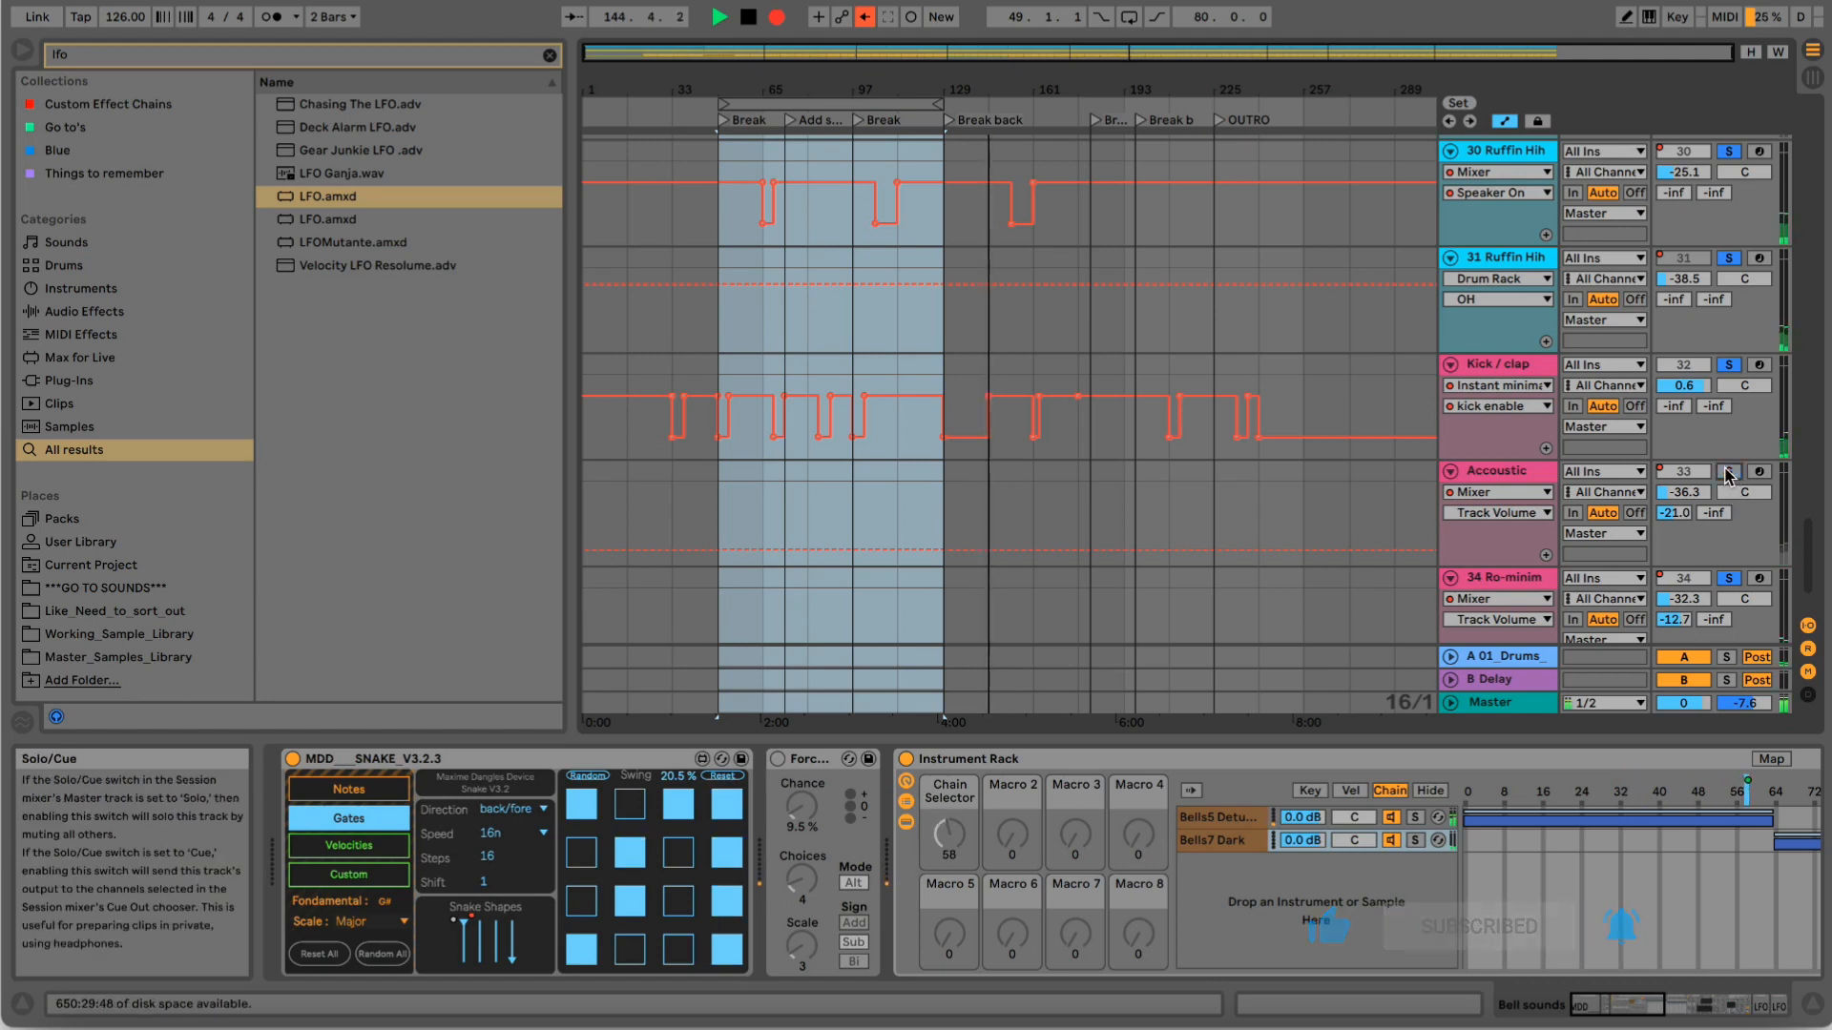
scroll(1729, 474, "up", 6)
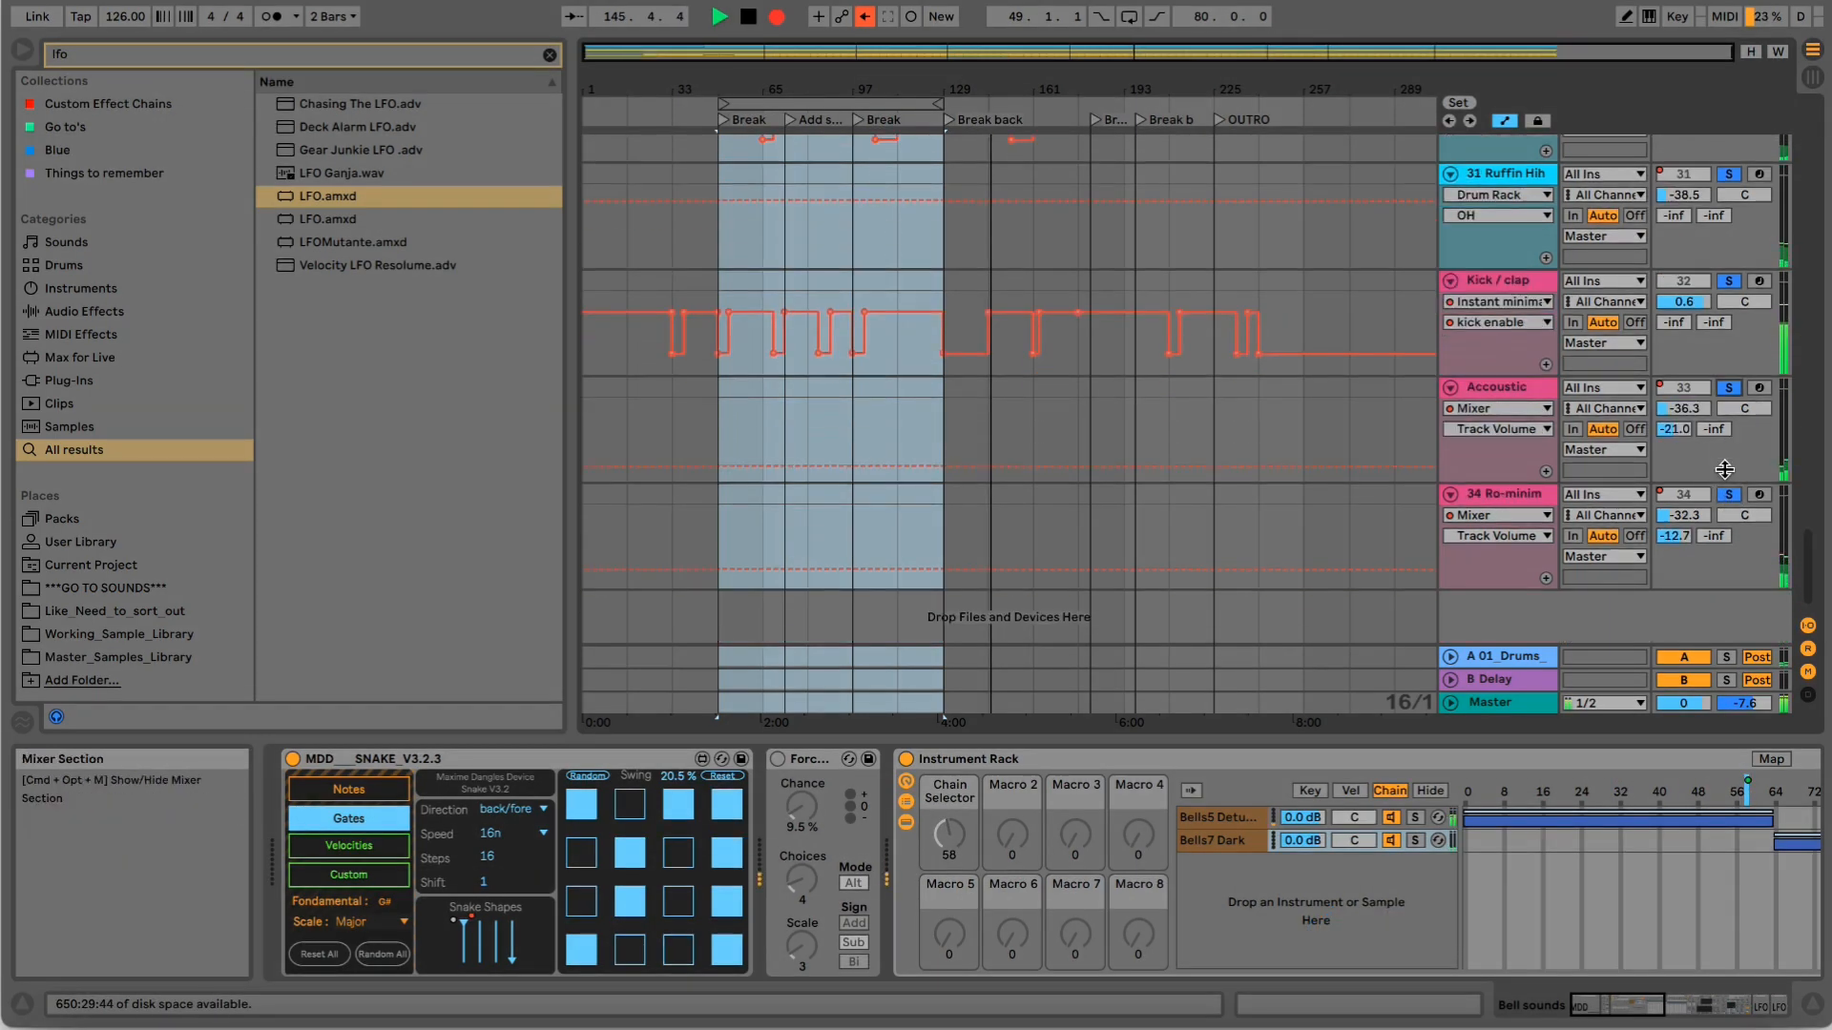
Solo the Funky diff layers and Funky tracks again to bring them back into the live mix.
scroll(1729, 474, "up", 3)
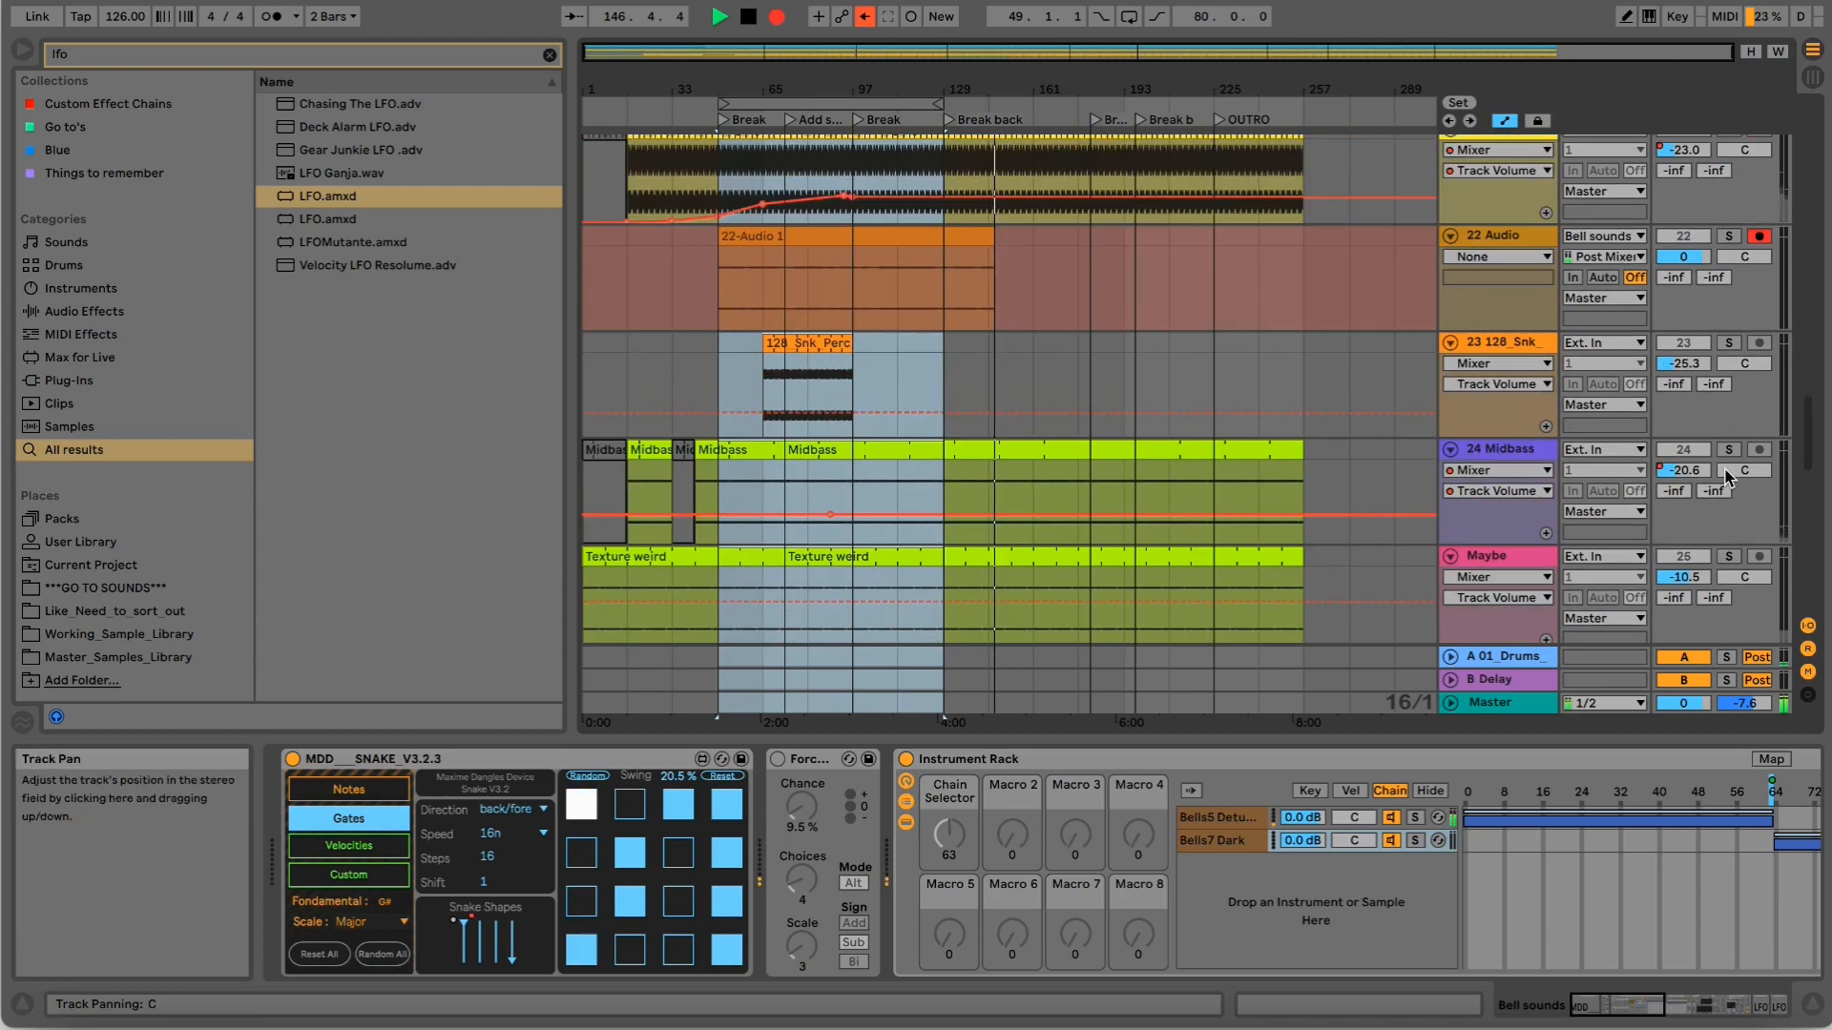
scroll(1729, 474, "down", 3)
scroll(1729, 474, "up", 4)
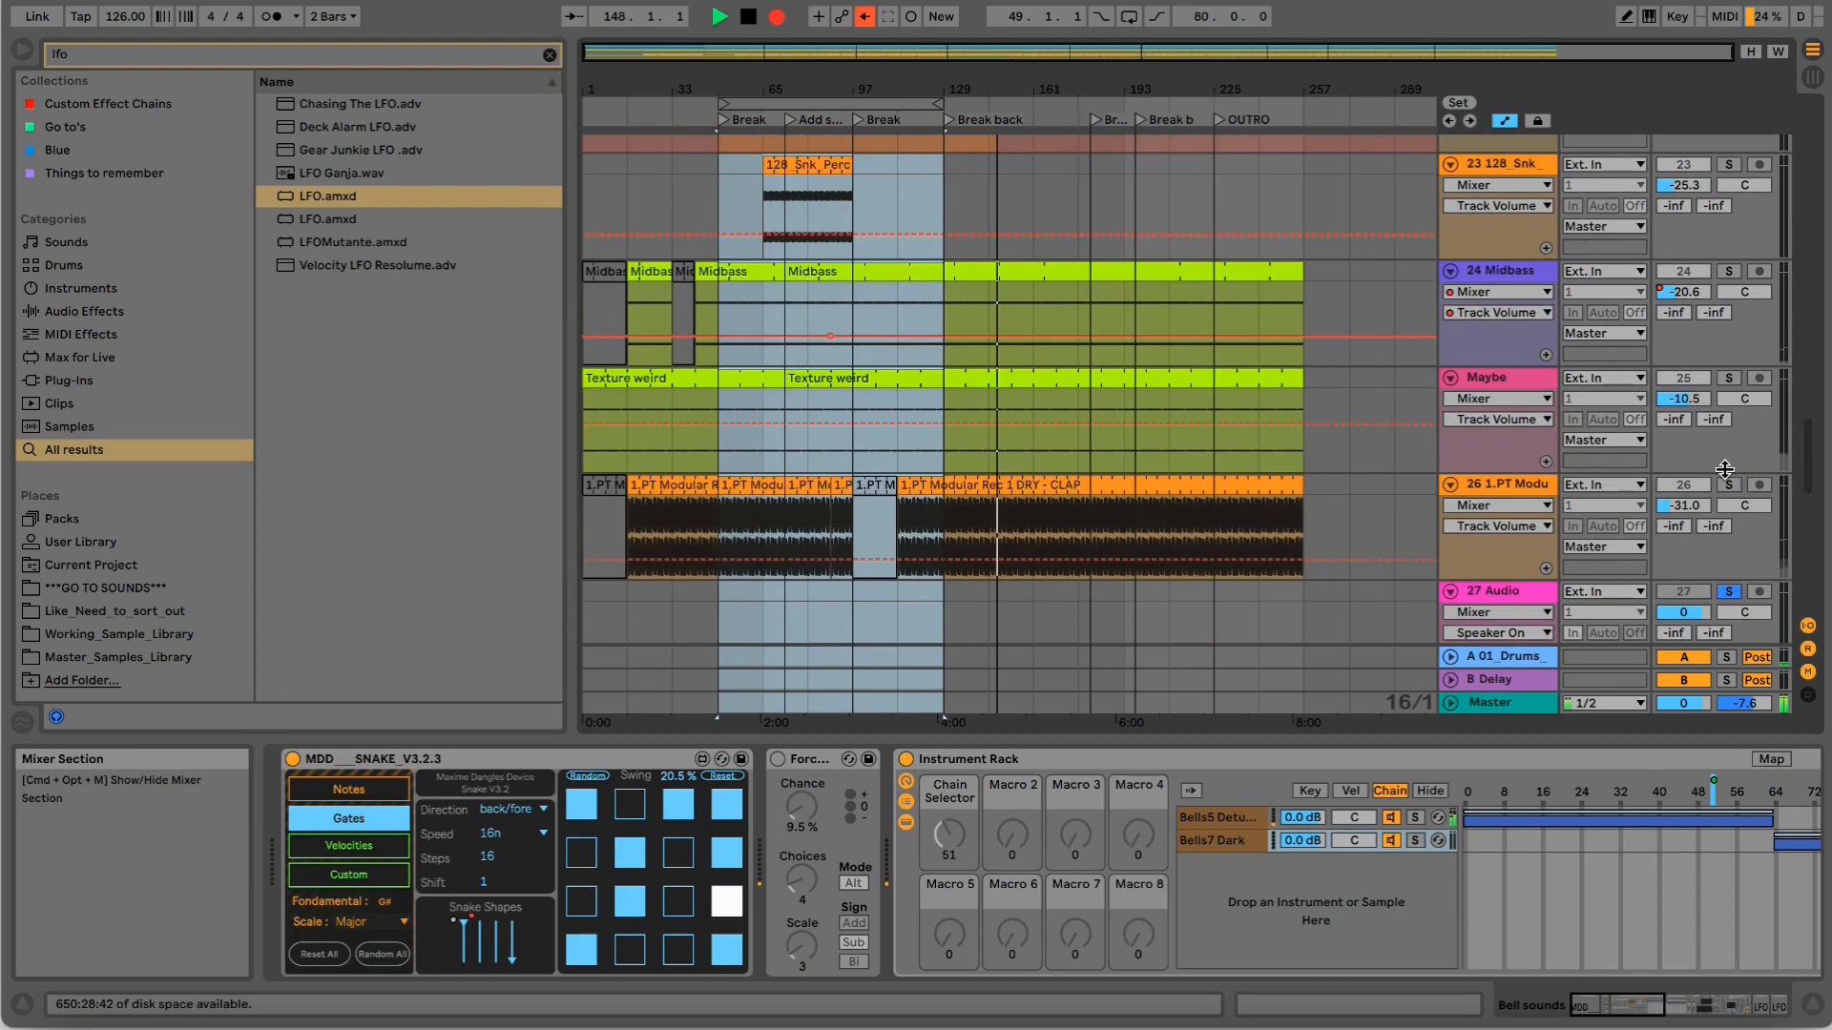
scroll(1729, 475, "up", 2)
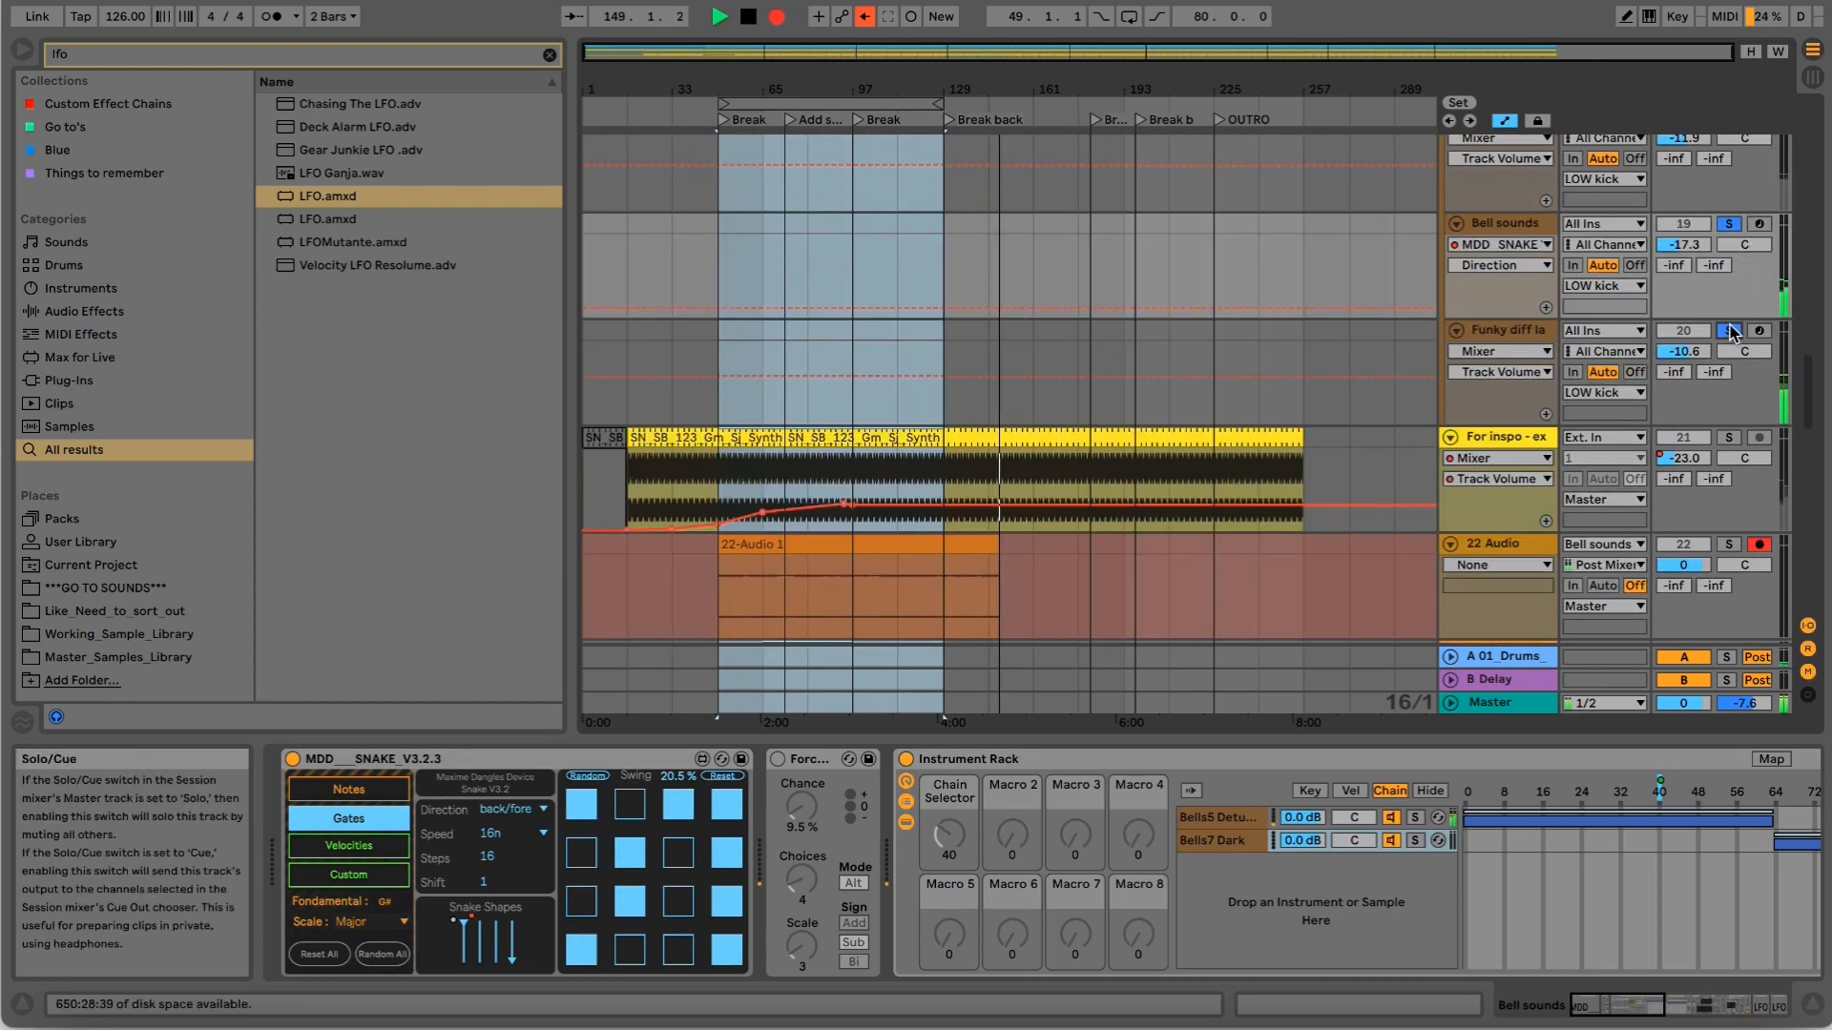
scroll(1732, 331, "up", 1)
scroll(1732, 286, "up", 1)
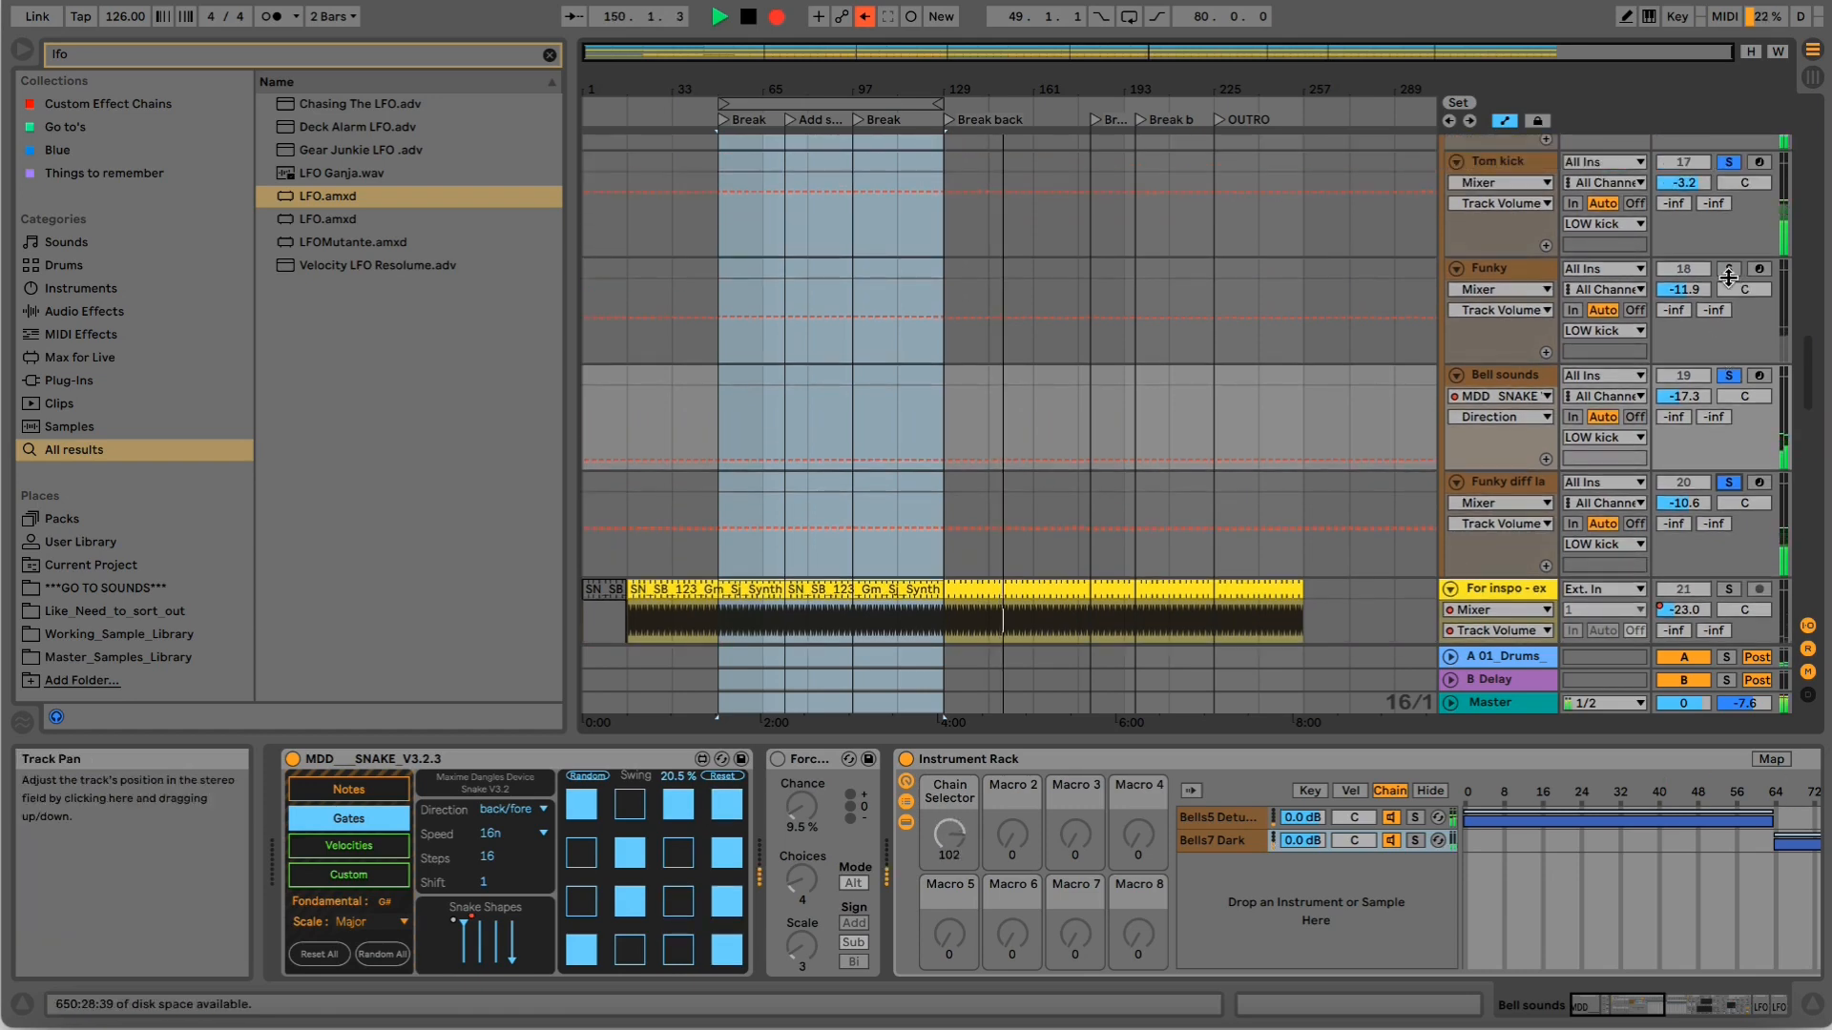
scroll(1731, 277, "up", 1)
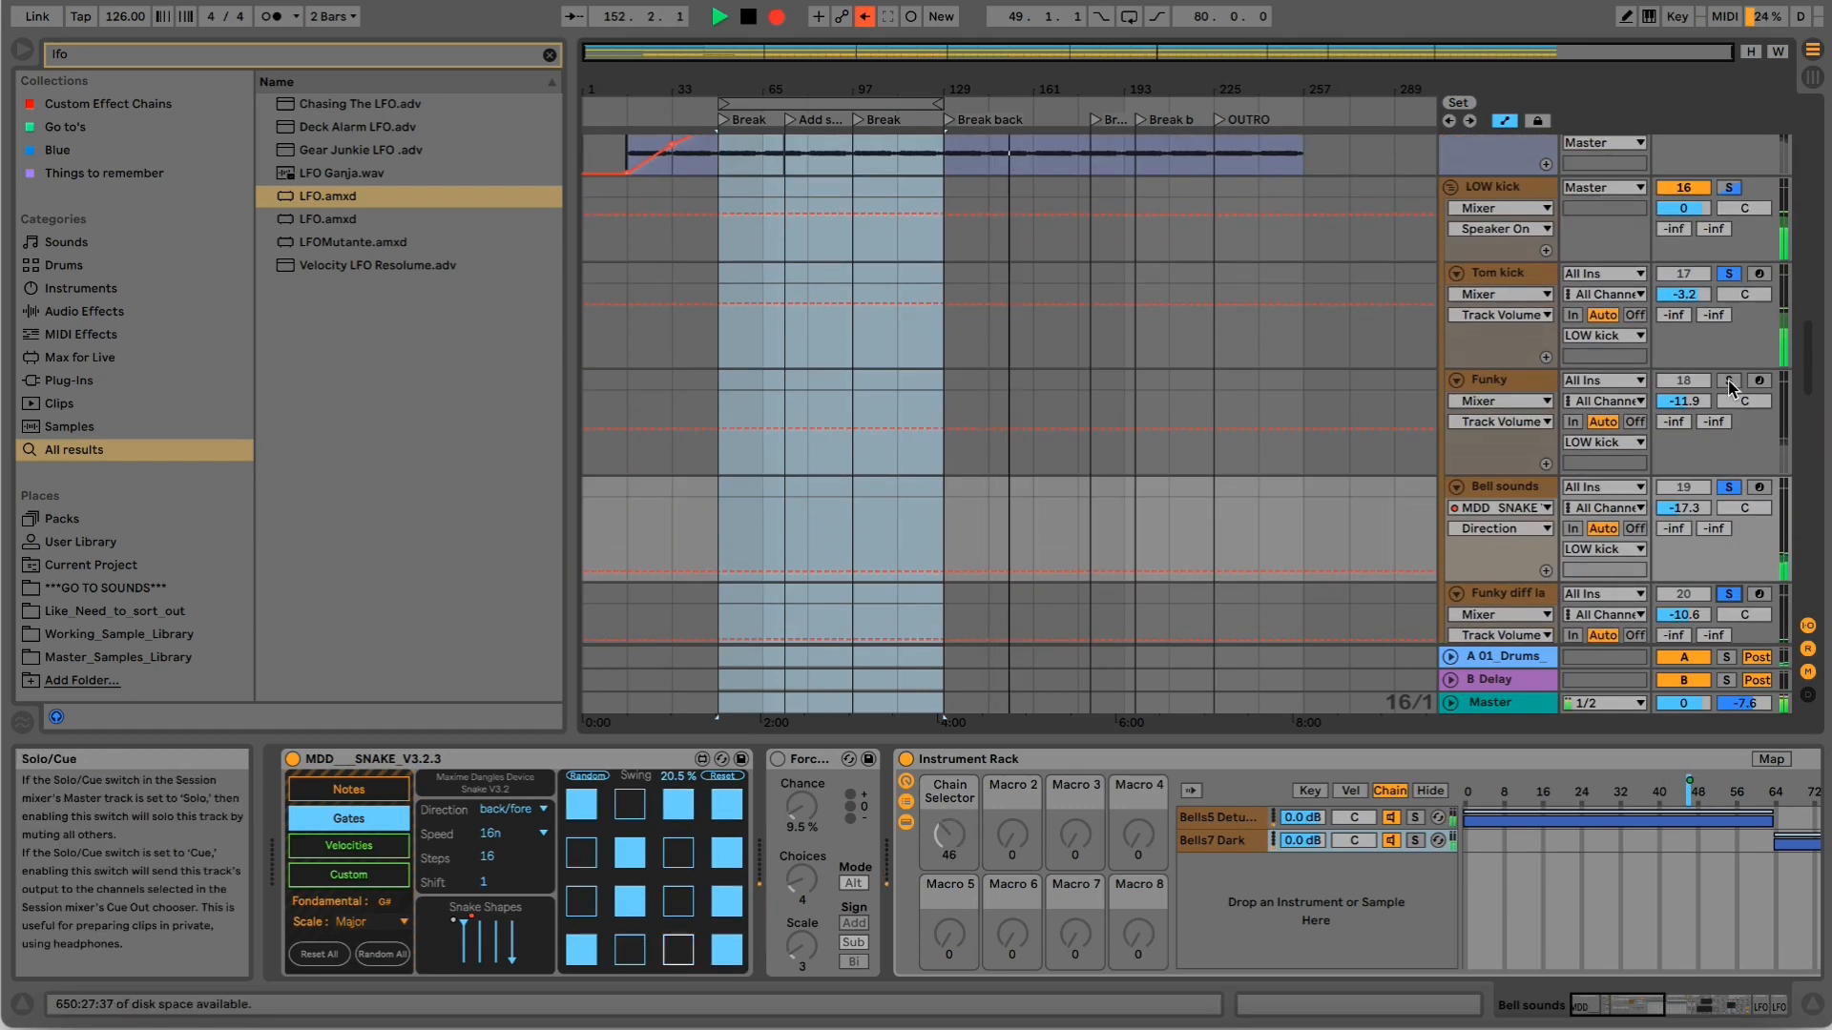
left_click(1729, 381)
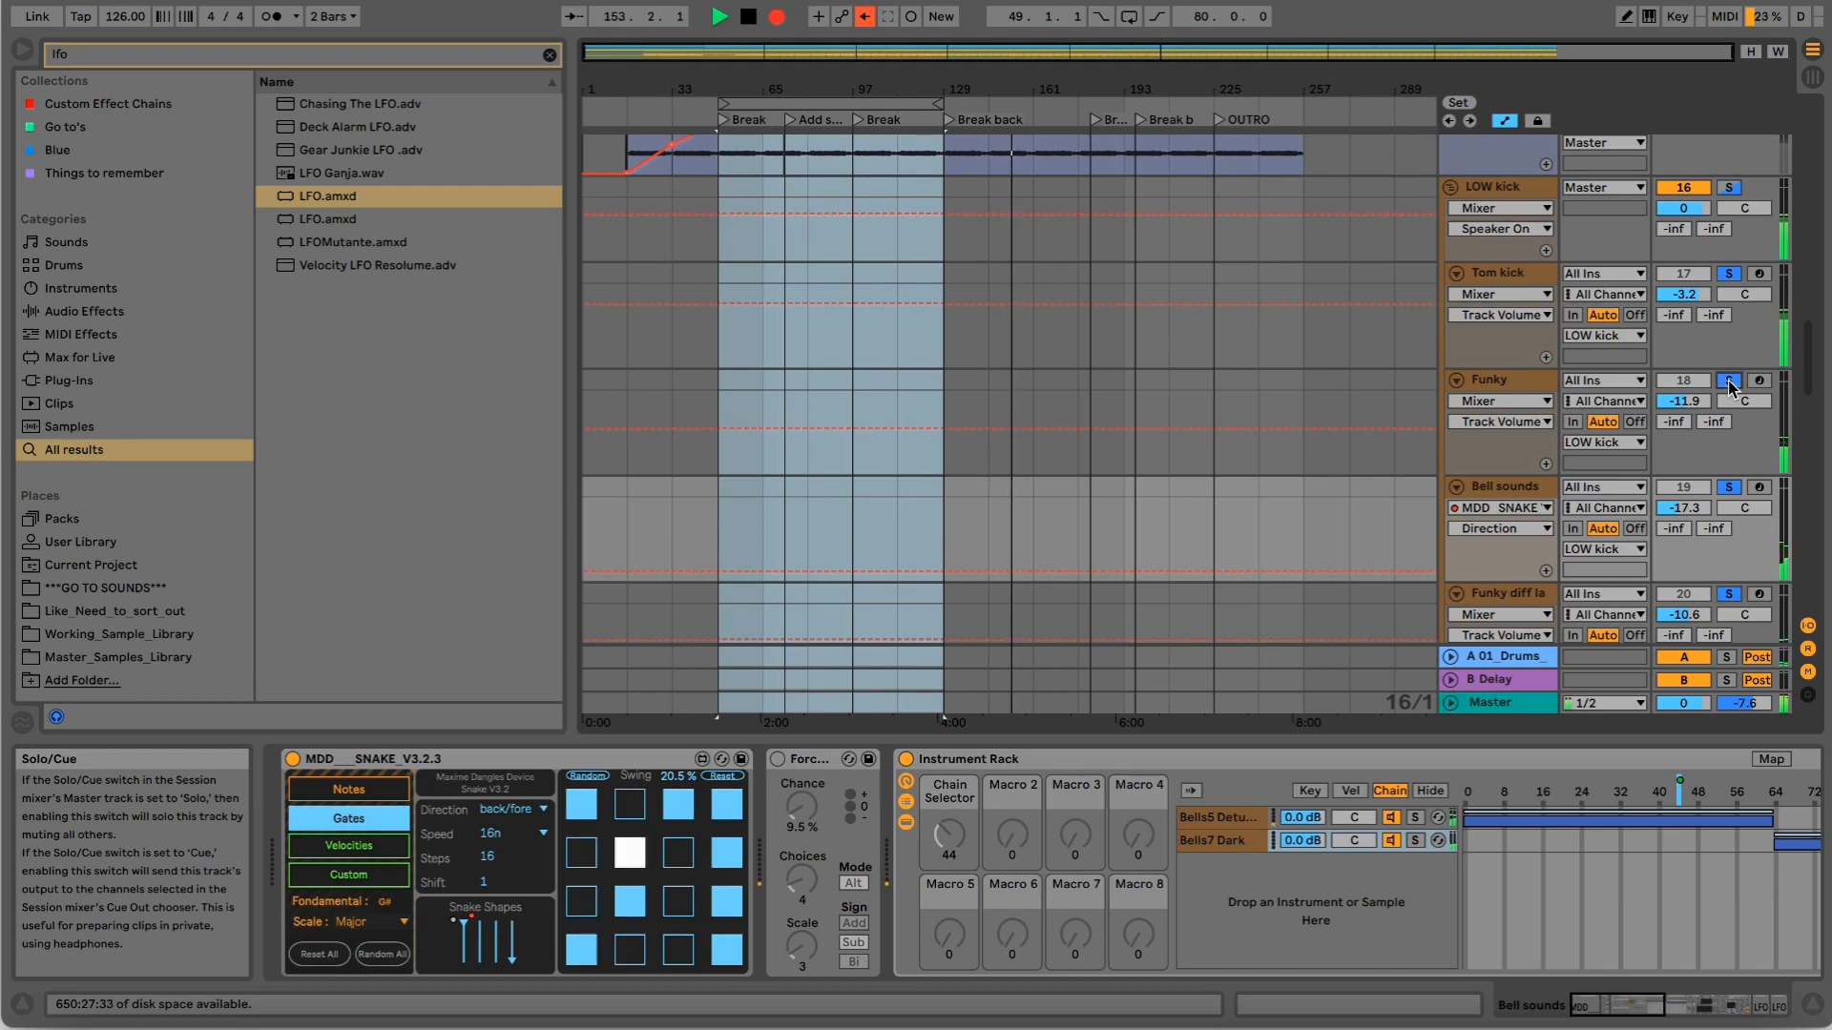
left_click(1231, 0)
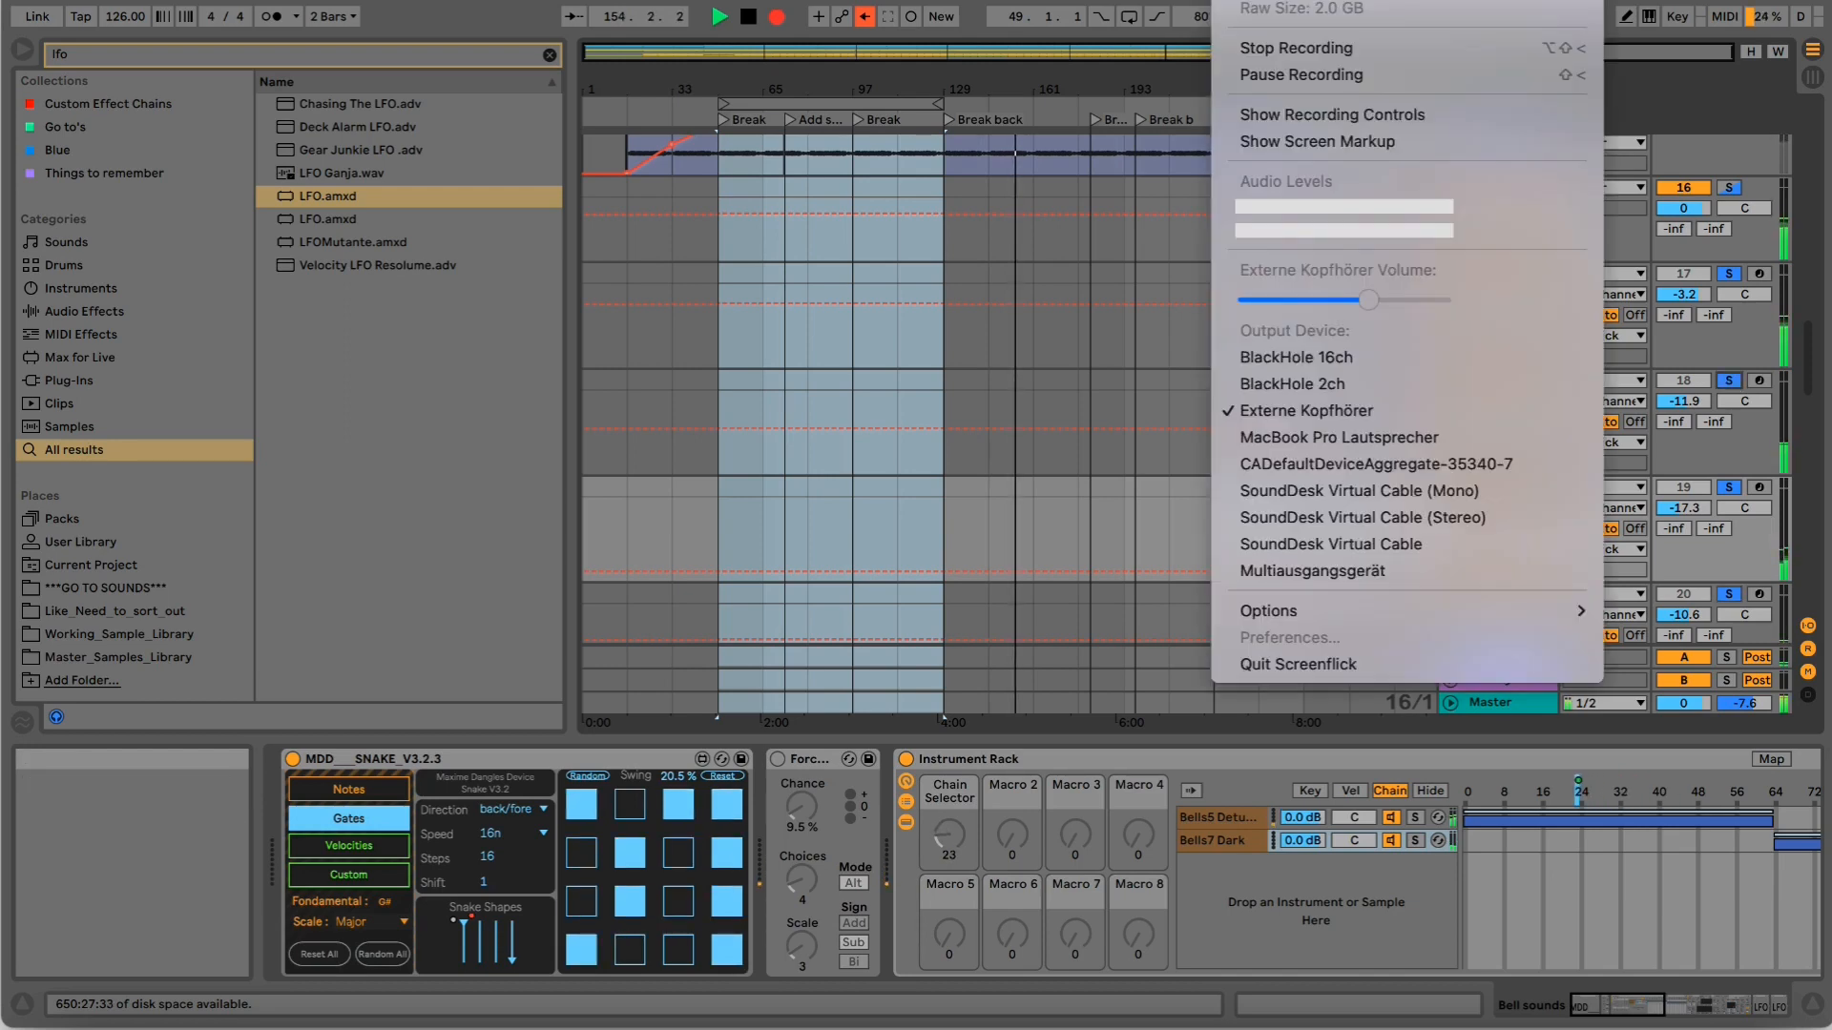
left_click(1230, 0)
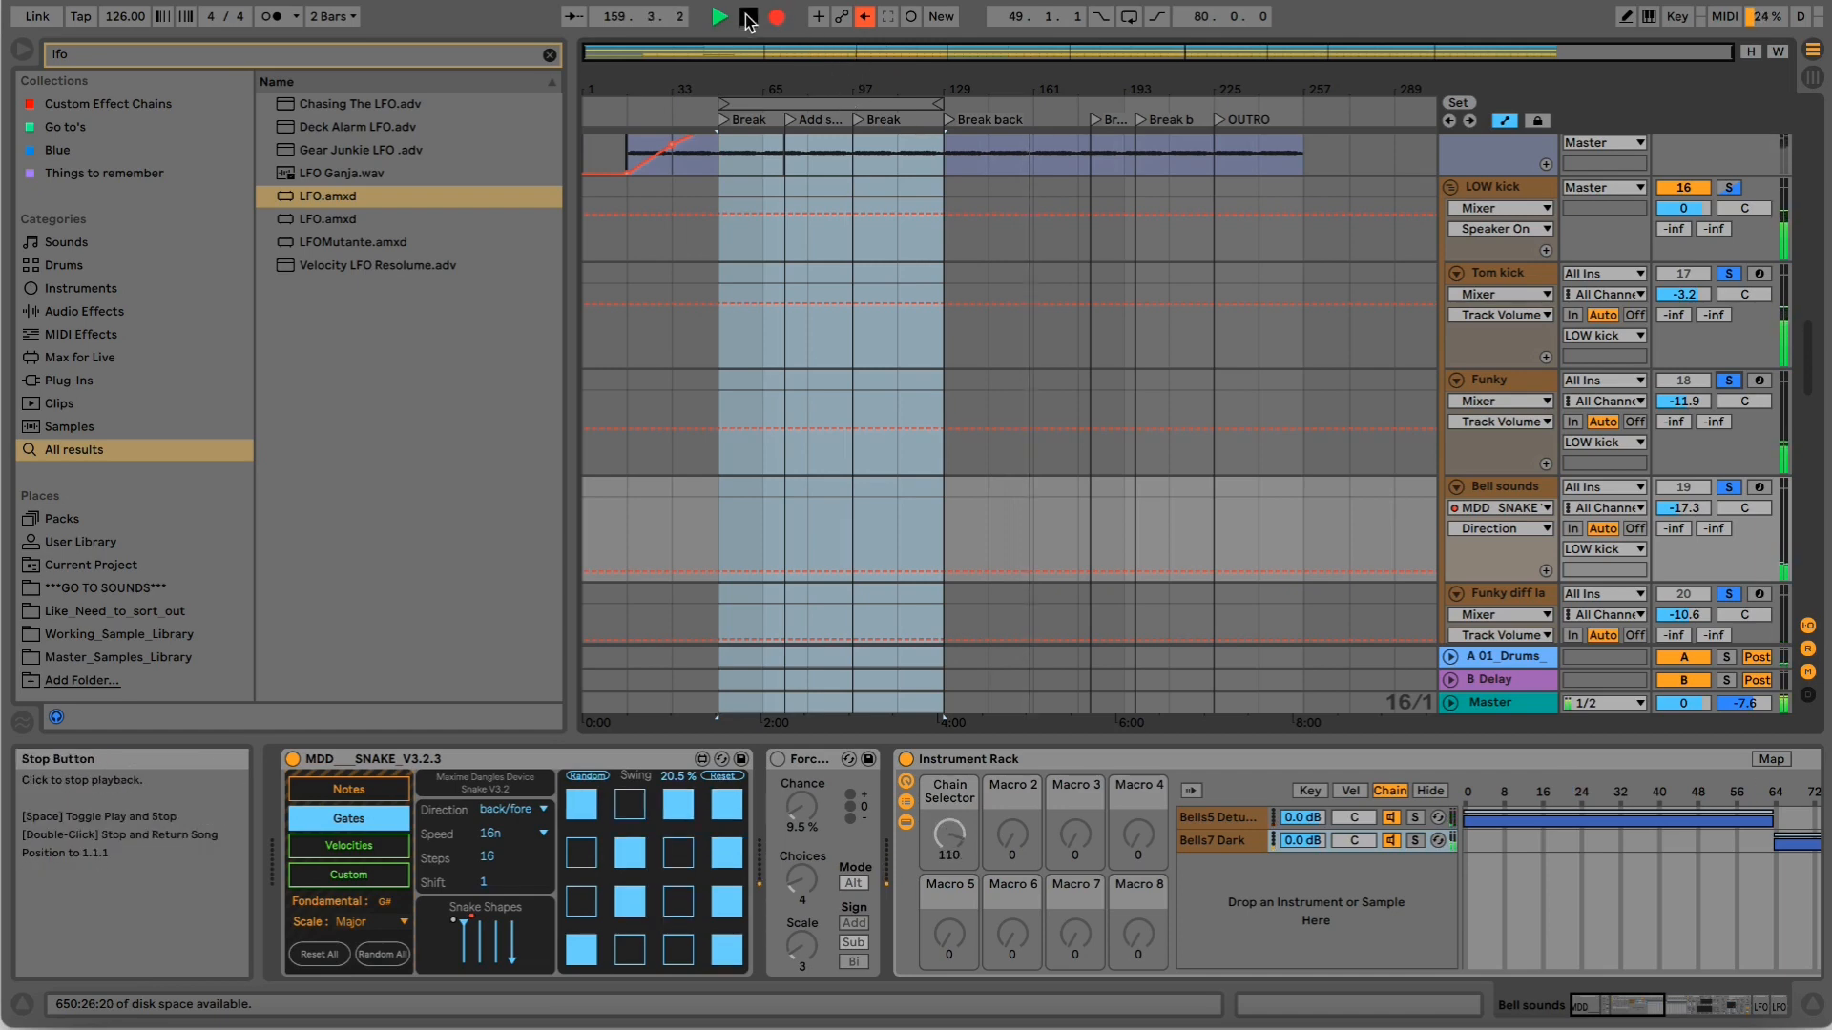
Stop playback and recording, and select the recorded clip on the 22 Audio track.
scroll(907, 250, "down", 10)
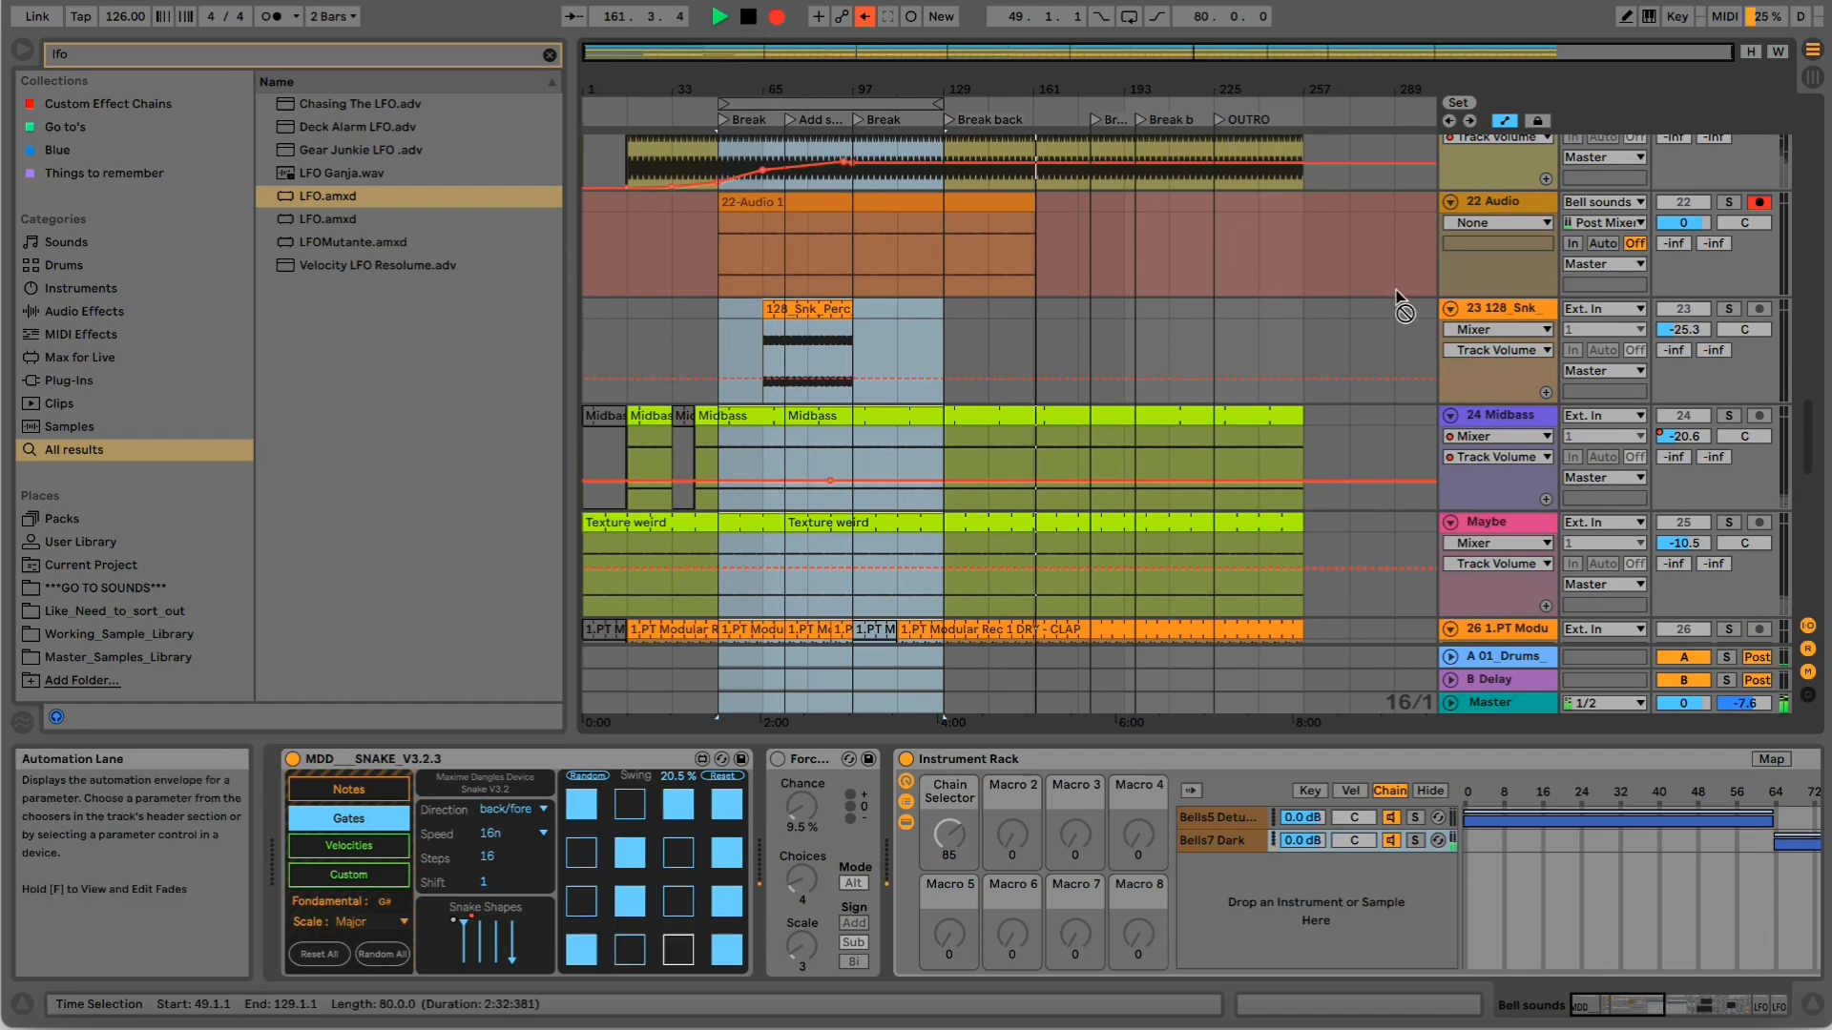
scroll(1050, 285, "up", 3)
scroll(1052, 288, "down", 3)
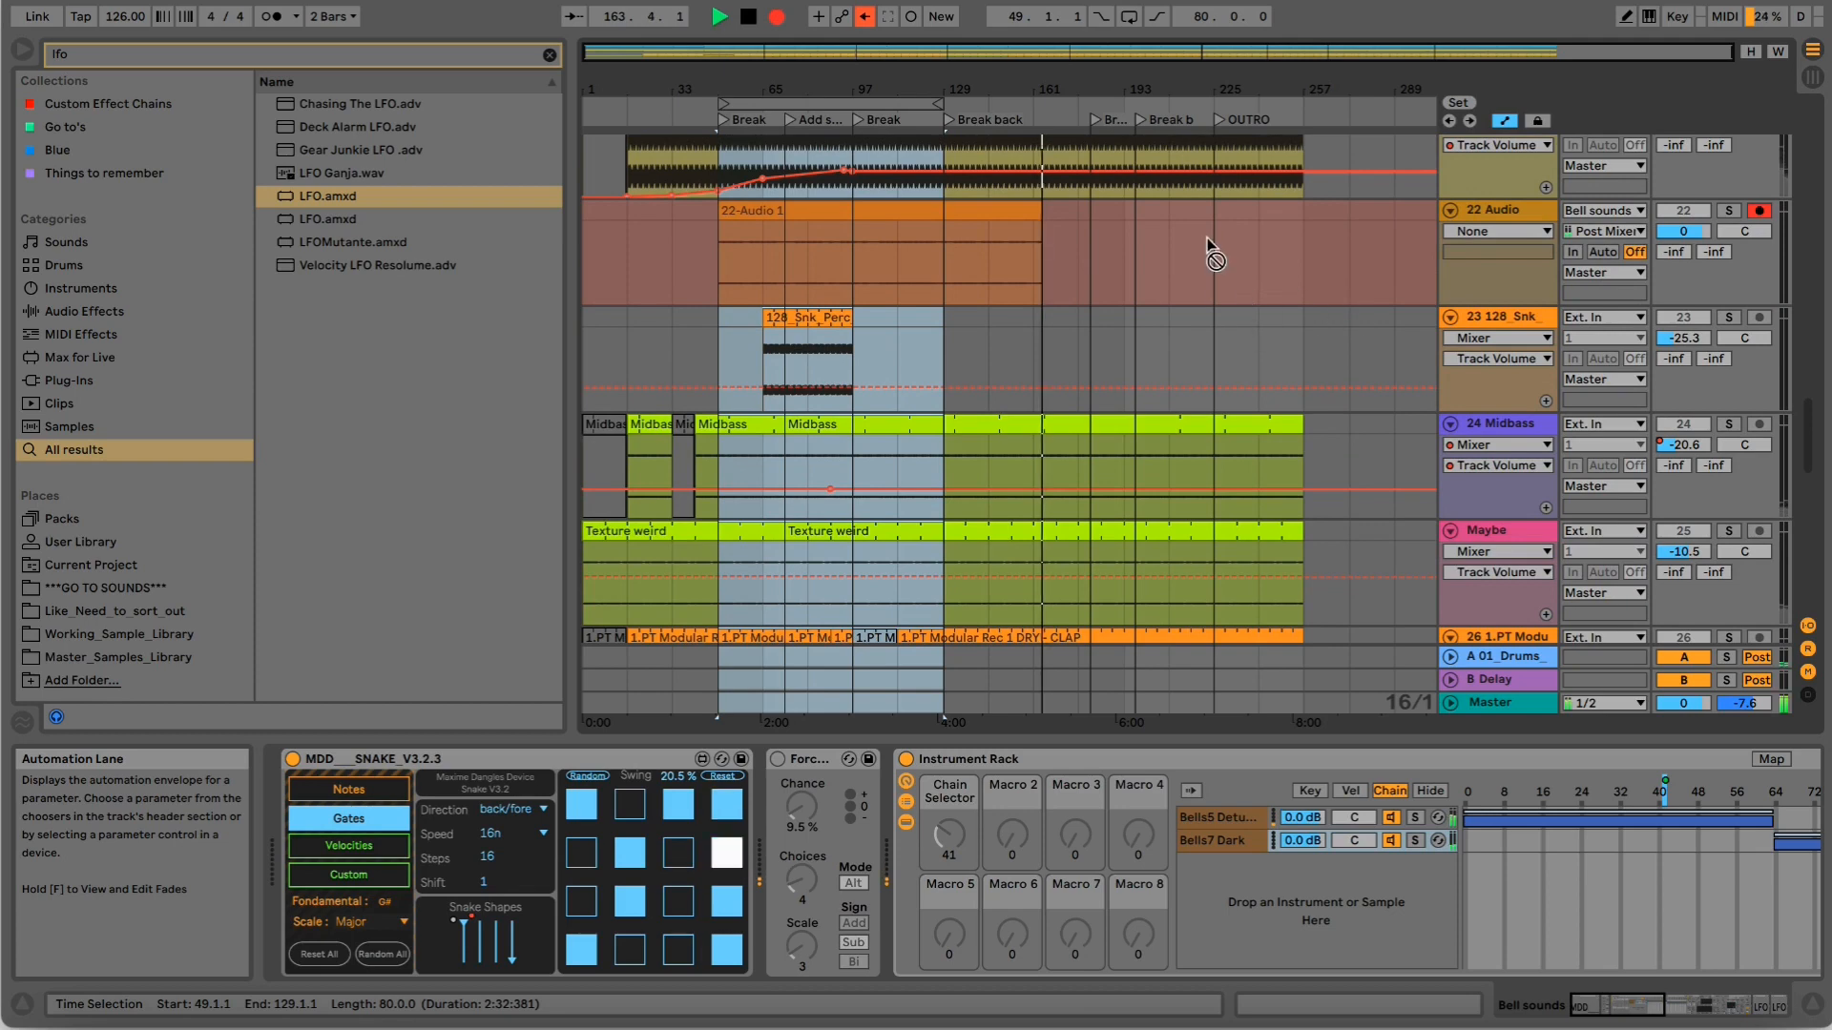
left_click(749, 19)
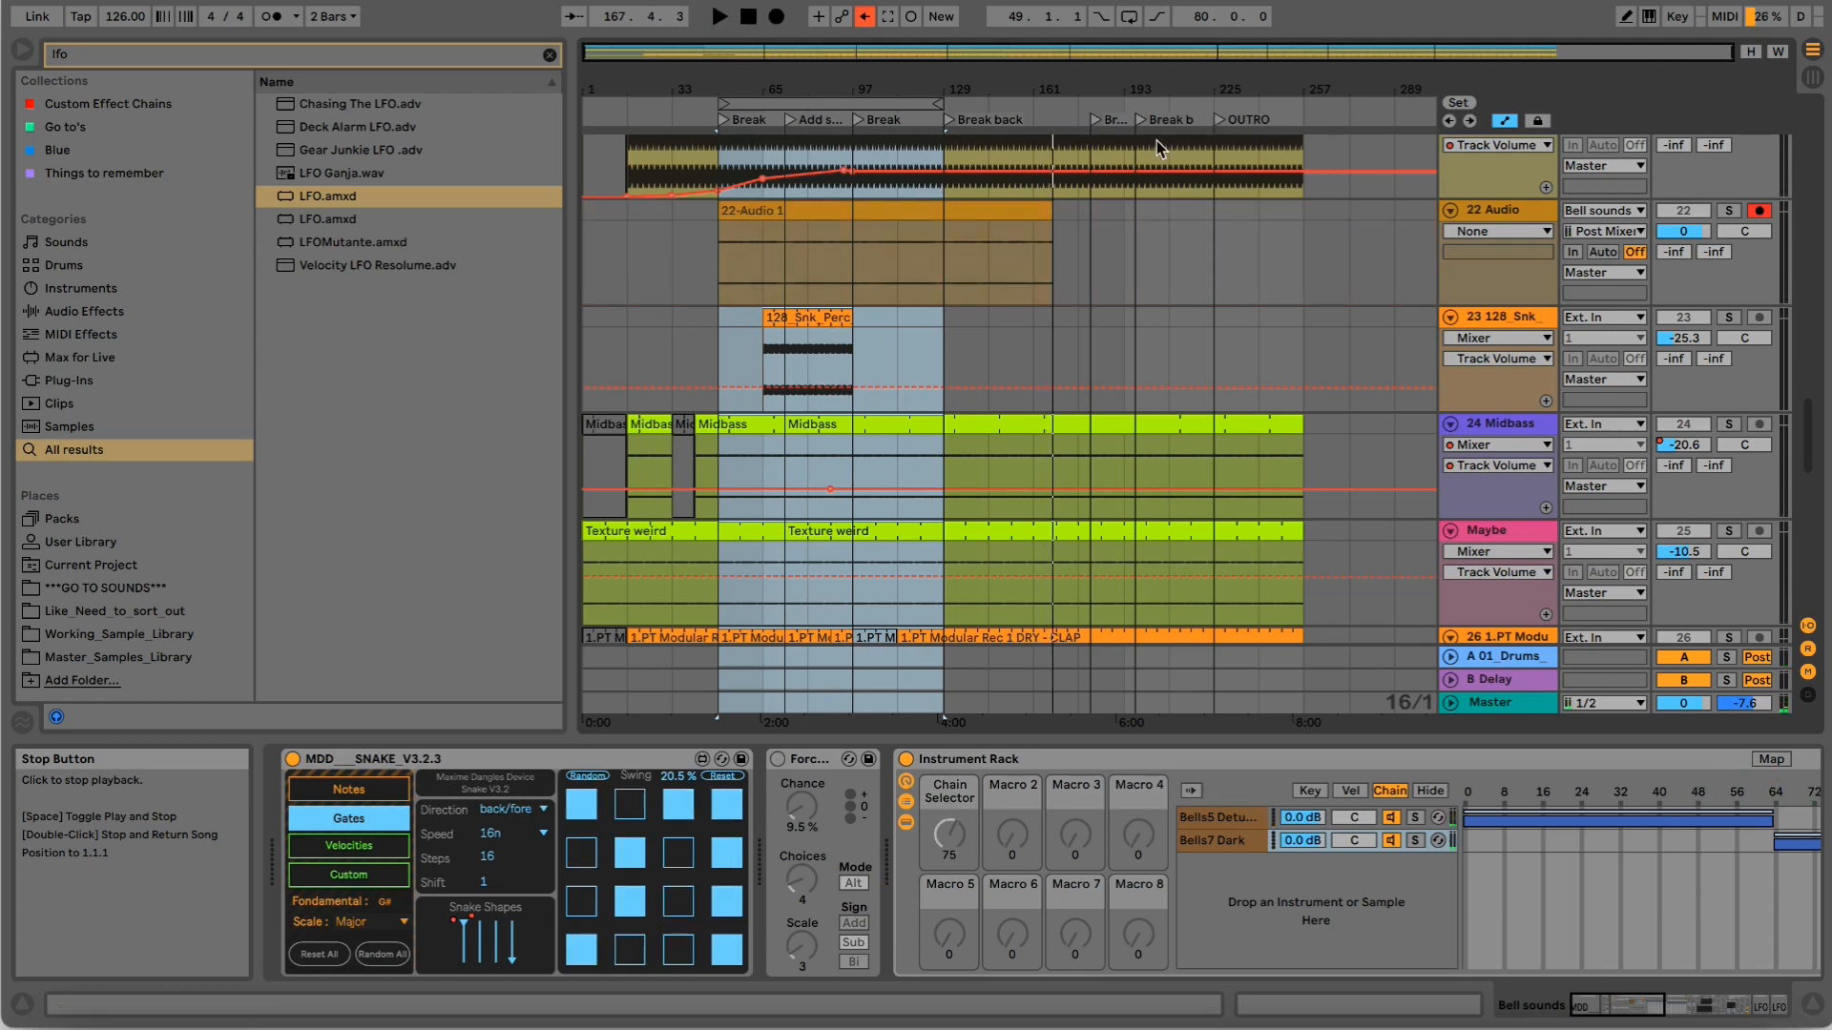
left_click(1502, 212)
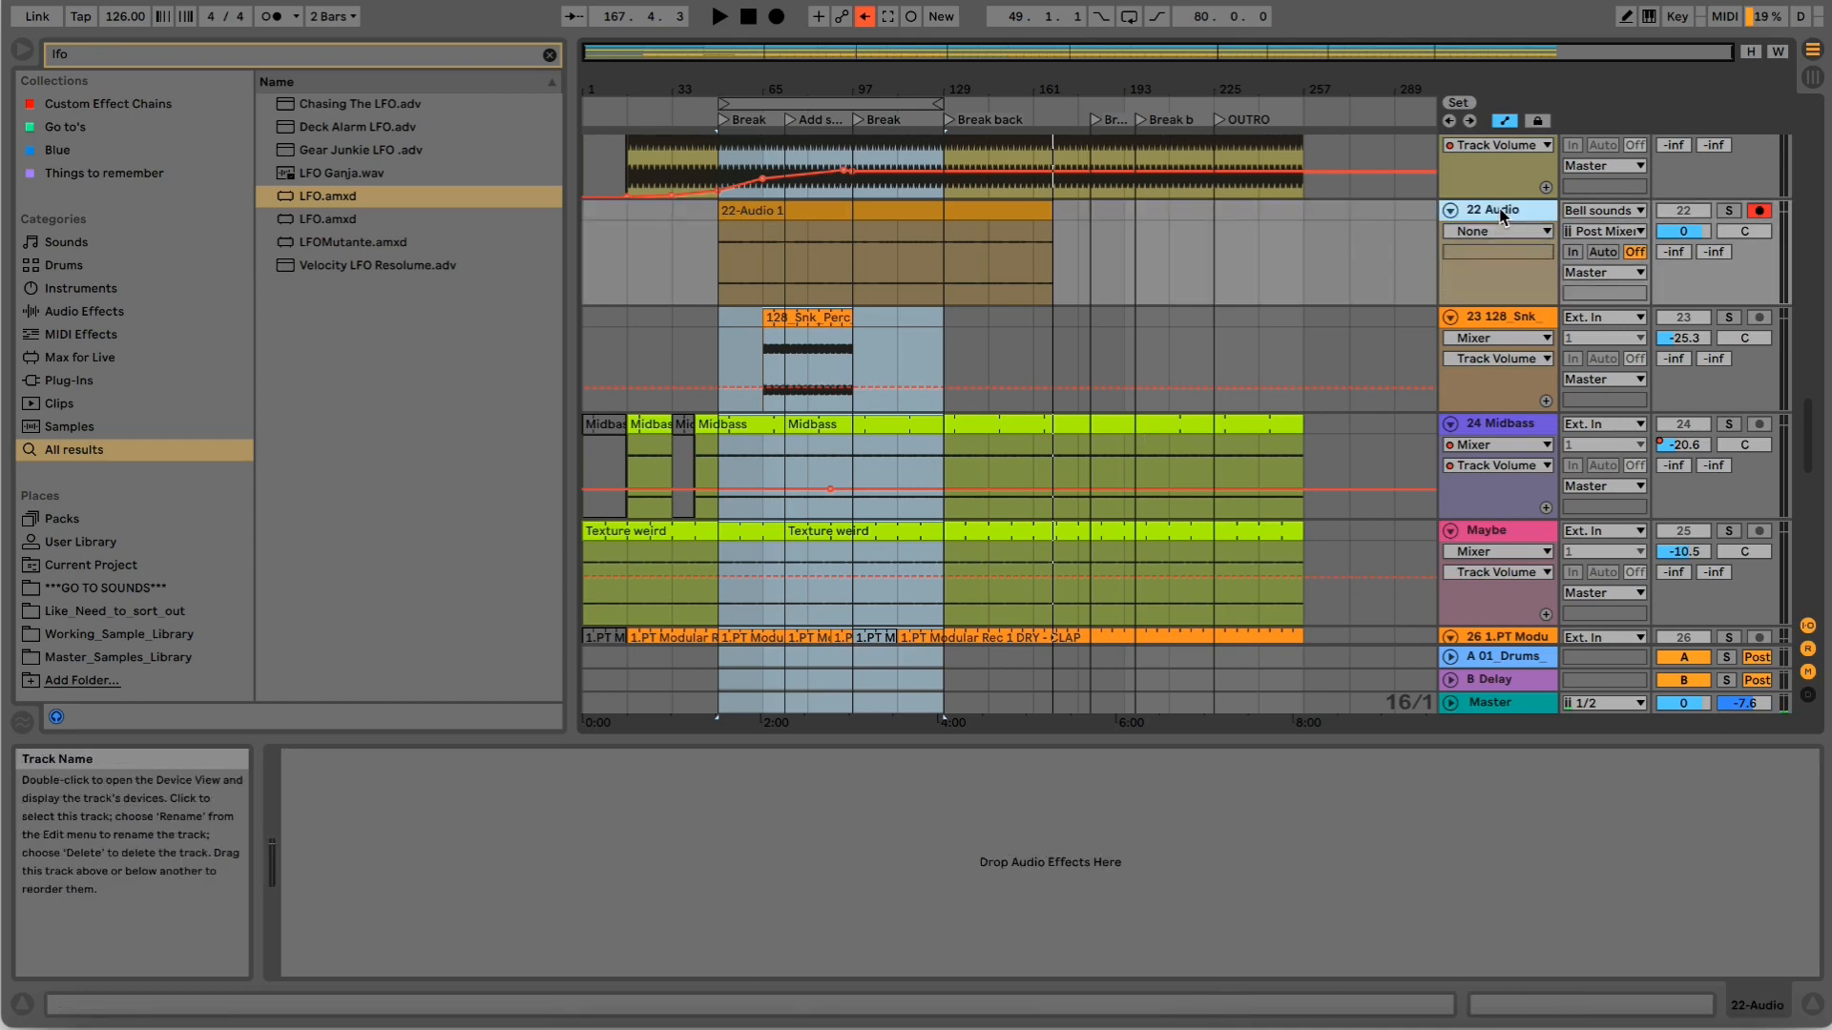
left_click(879, 242)
Show the Tom kick track's devices and unsolo the Funky, Bell sounds and Funky diff layers tracks.
scroll(1056, 297, "up", 5)
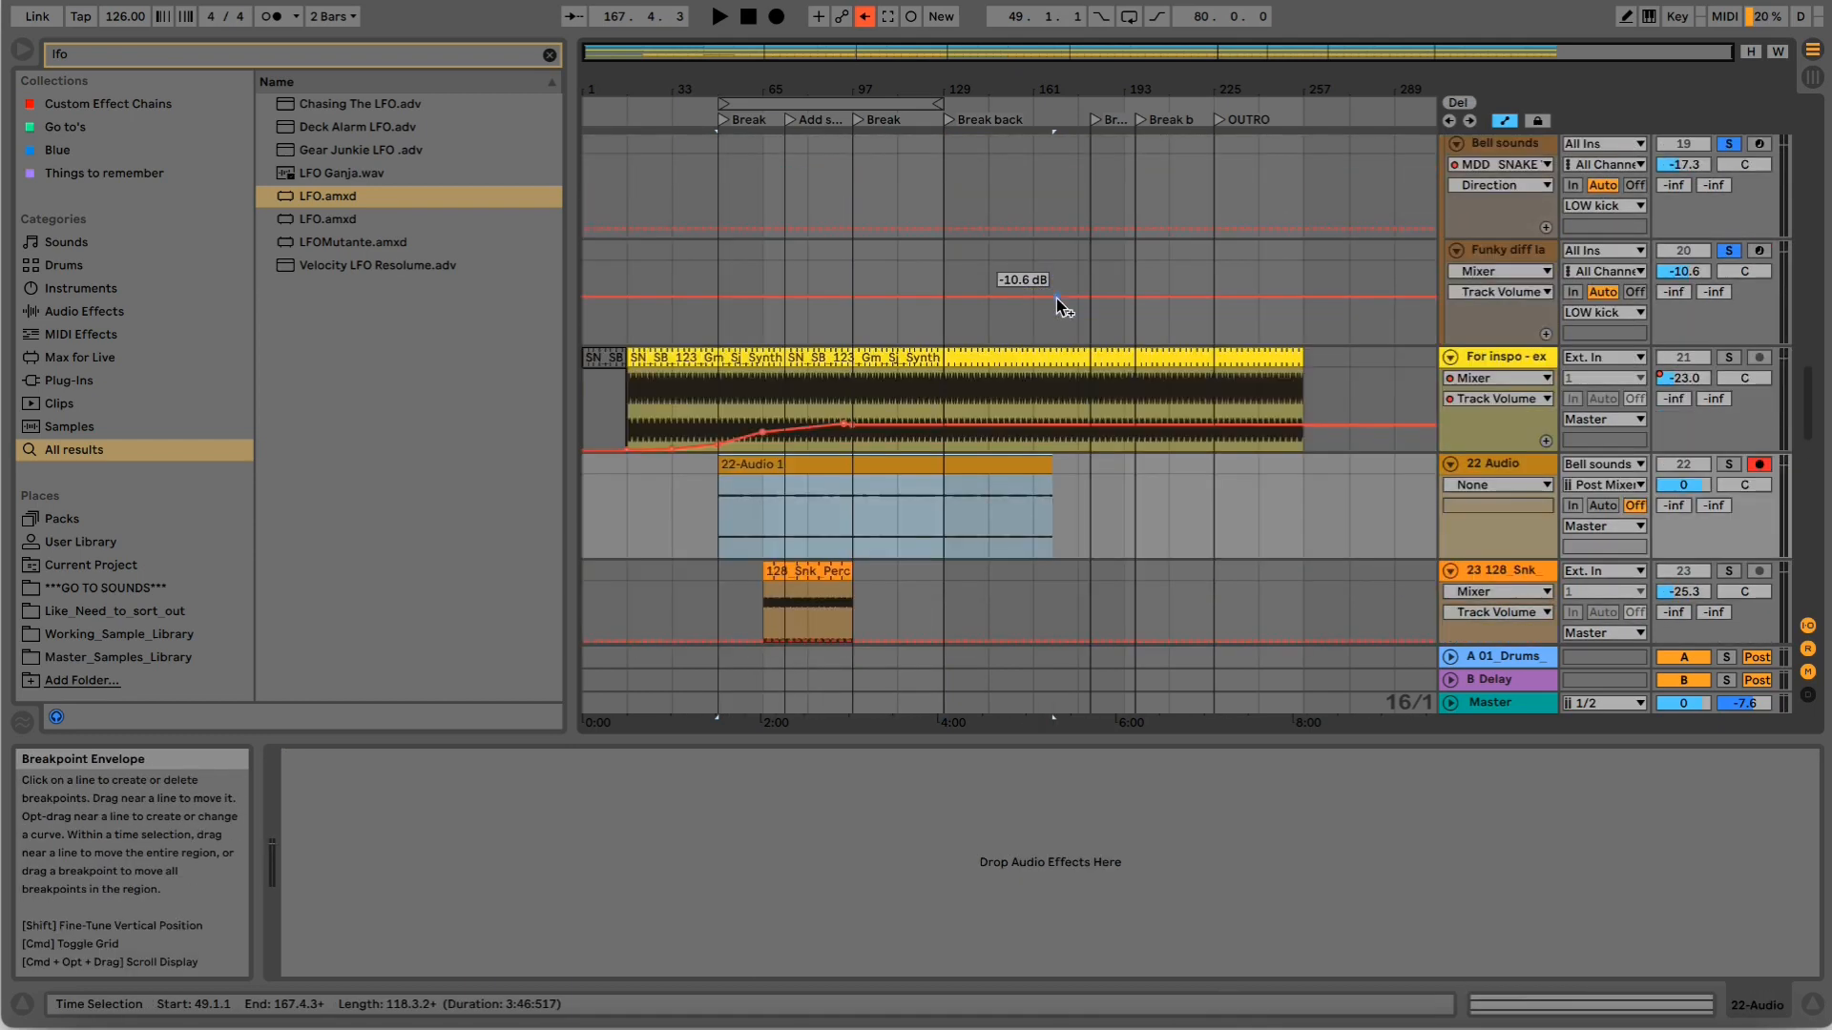
scroll(1056, 297, "up", 5)
scroll(945, 293, "down", 3)
scroll(944, 293, "down", 3)
scroll(944, 293, "up", 2)
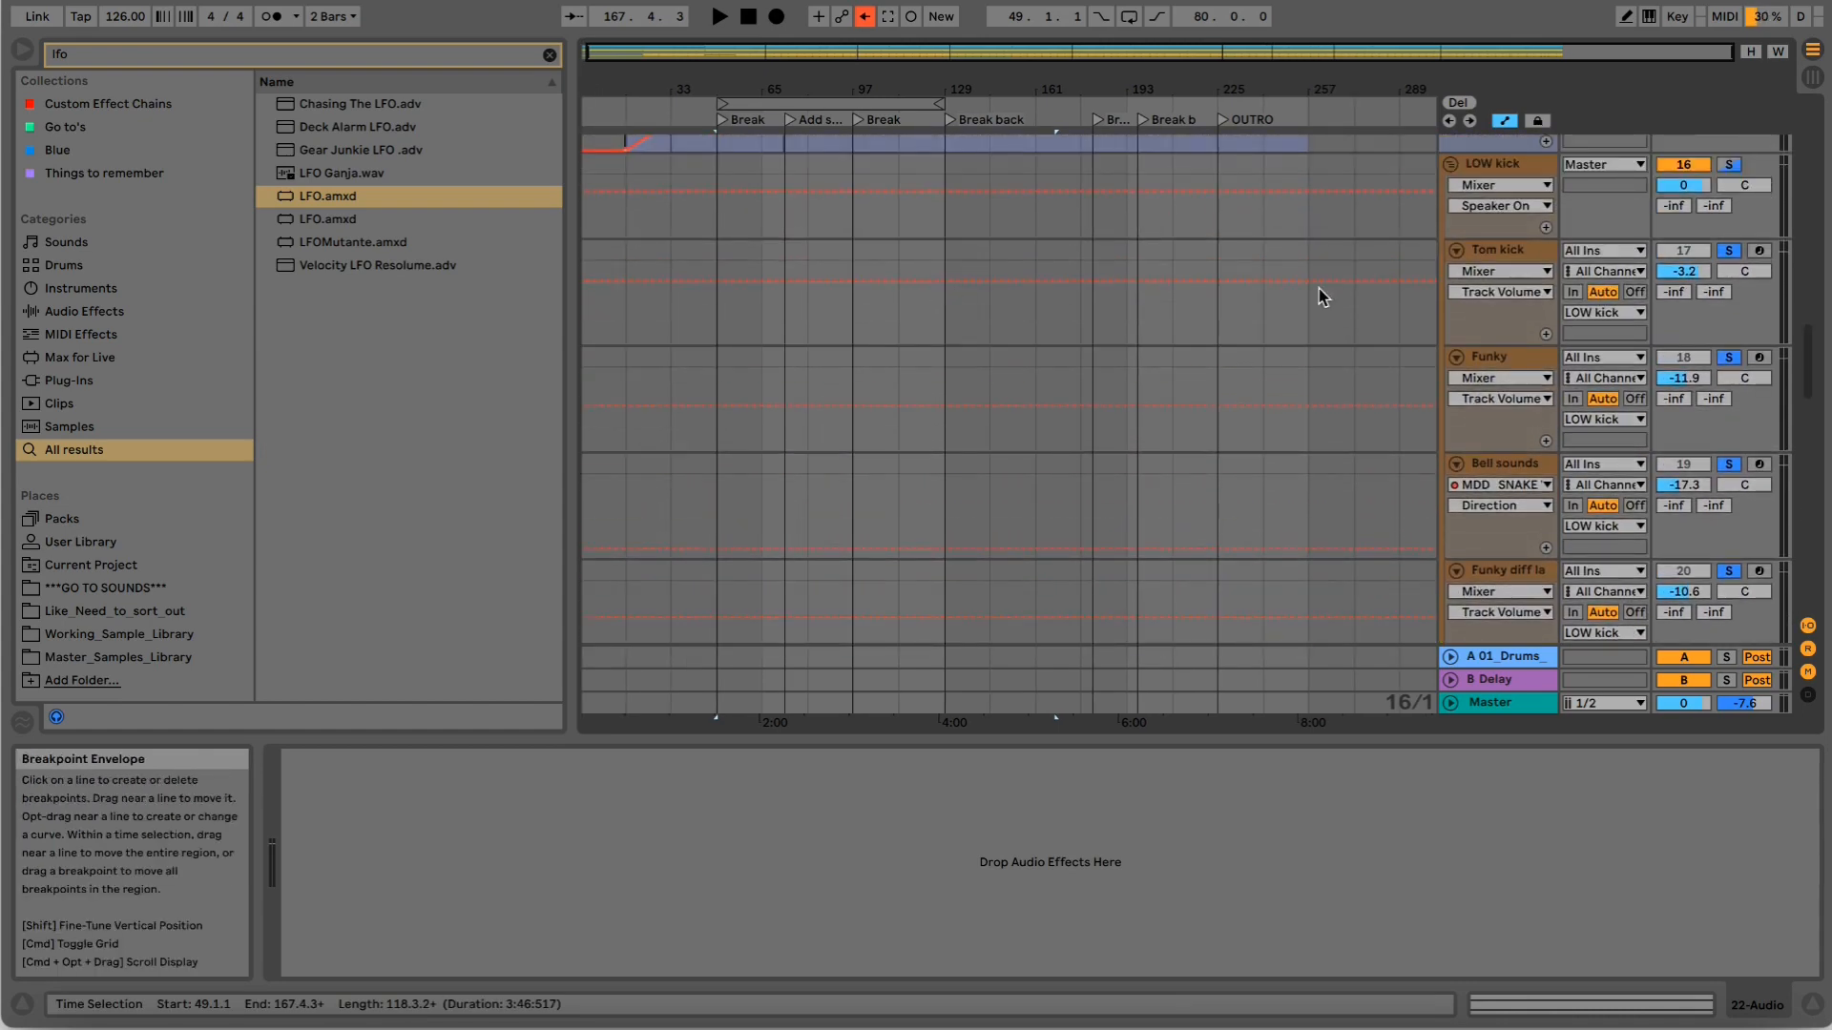
left_click(1491, 249)
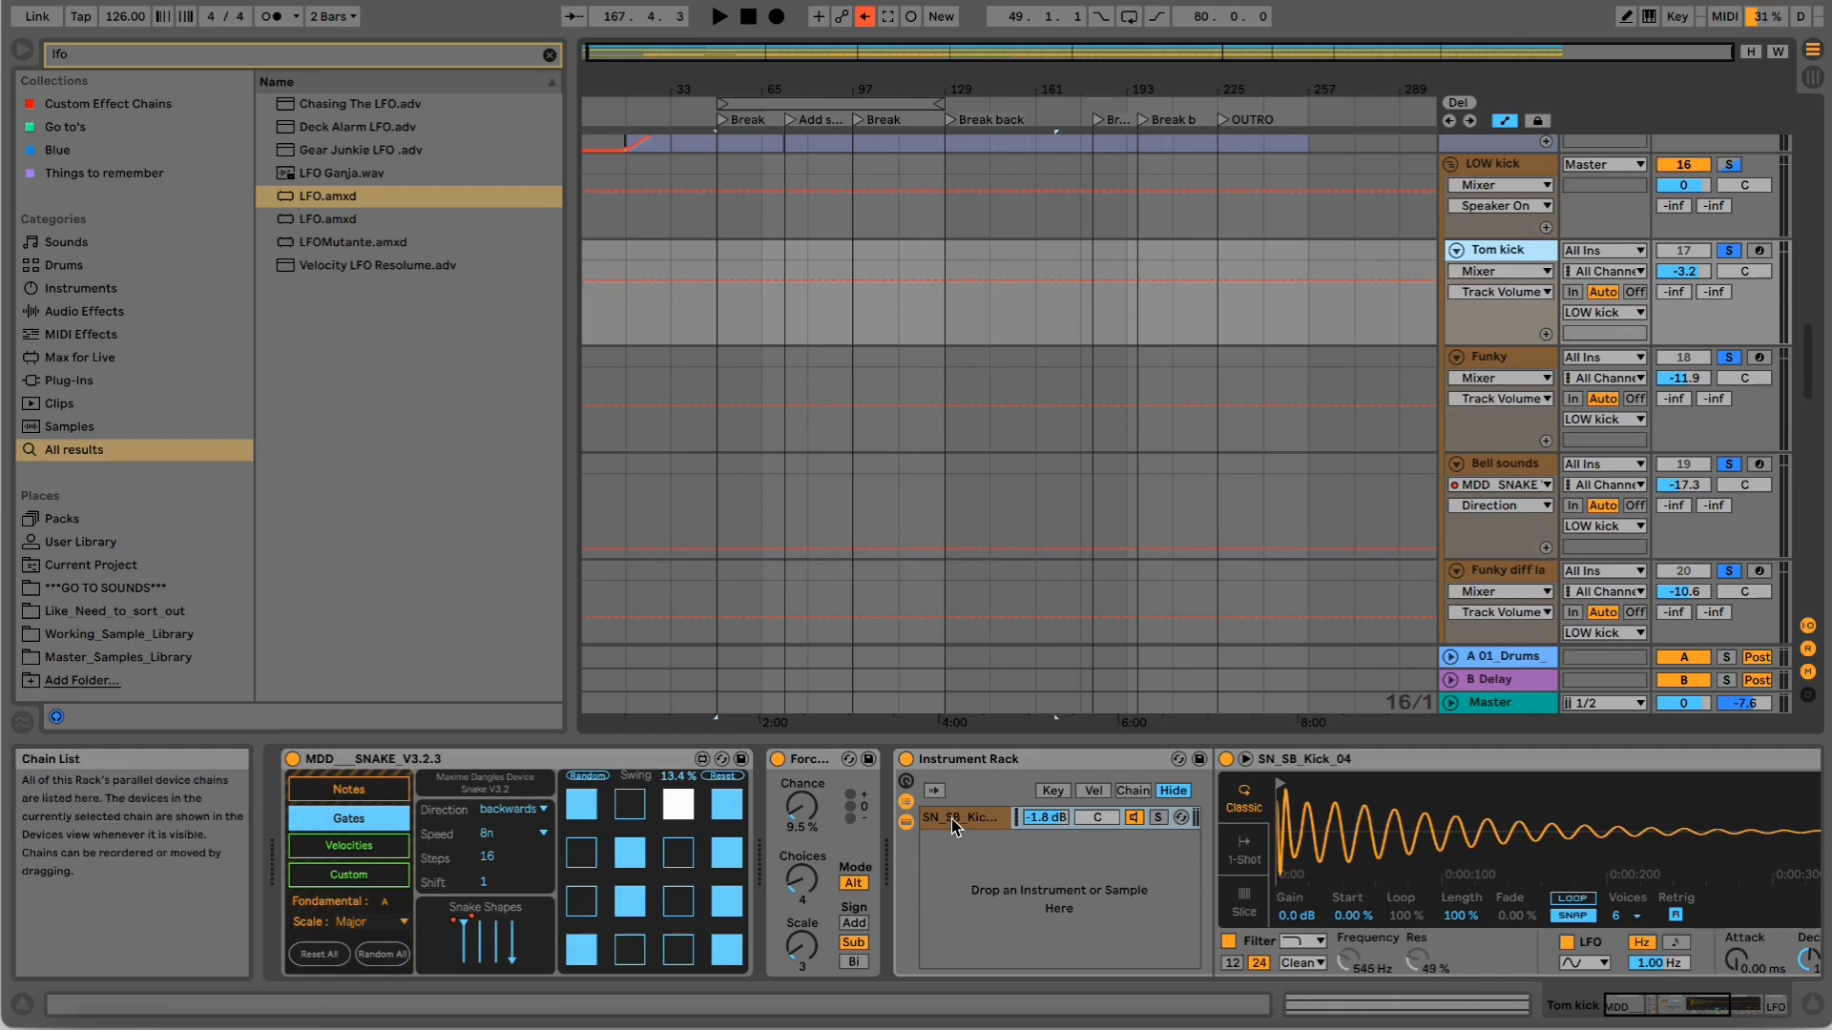
left_click(1729, 358)
left_click(1729, 465)
left_click(1729, 571)
scroll(1723, 420, "down", 1)
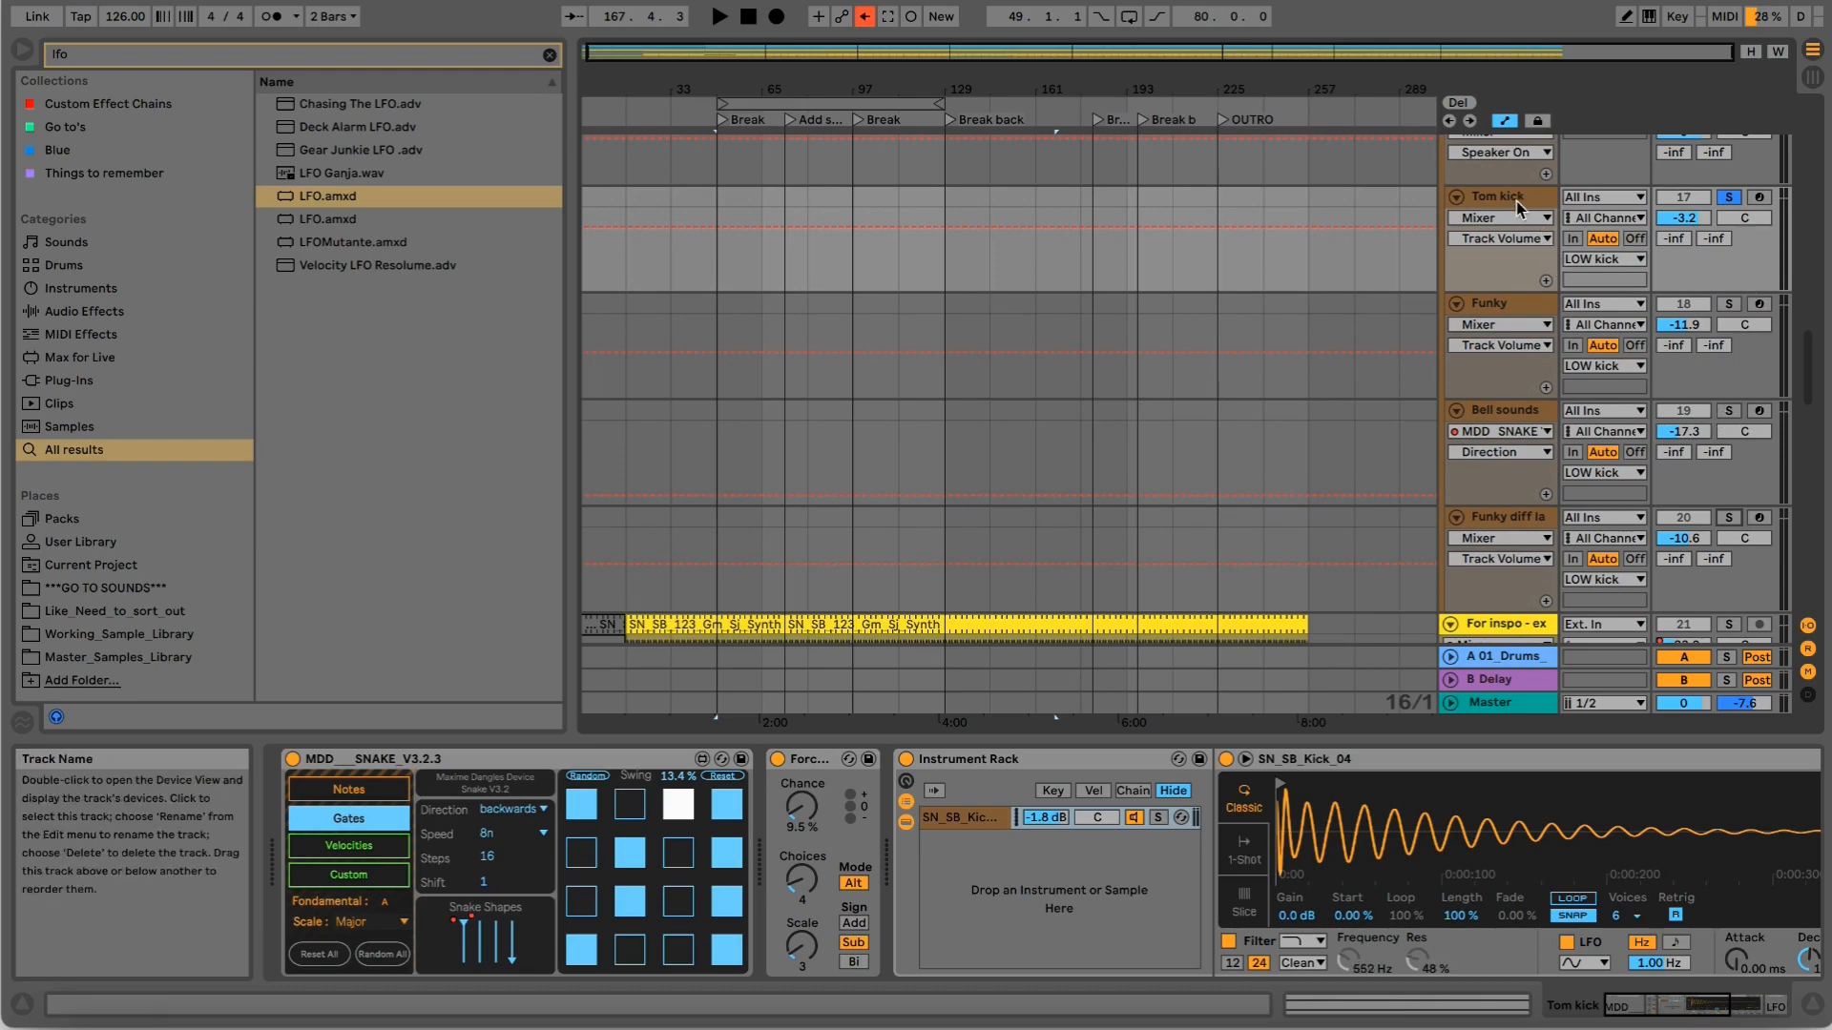
Play the arrangement from bar 49 and unsolo Tom kick to hear the remaining drum tracks without it.
scroll(1672, 449, "down", 15)
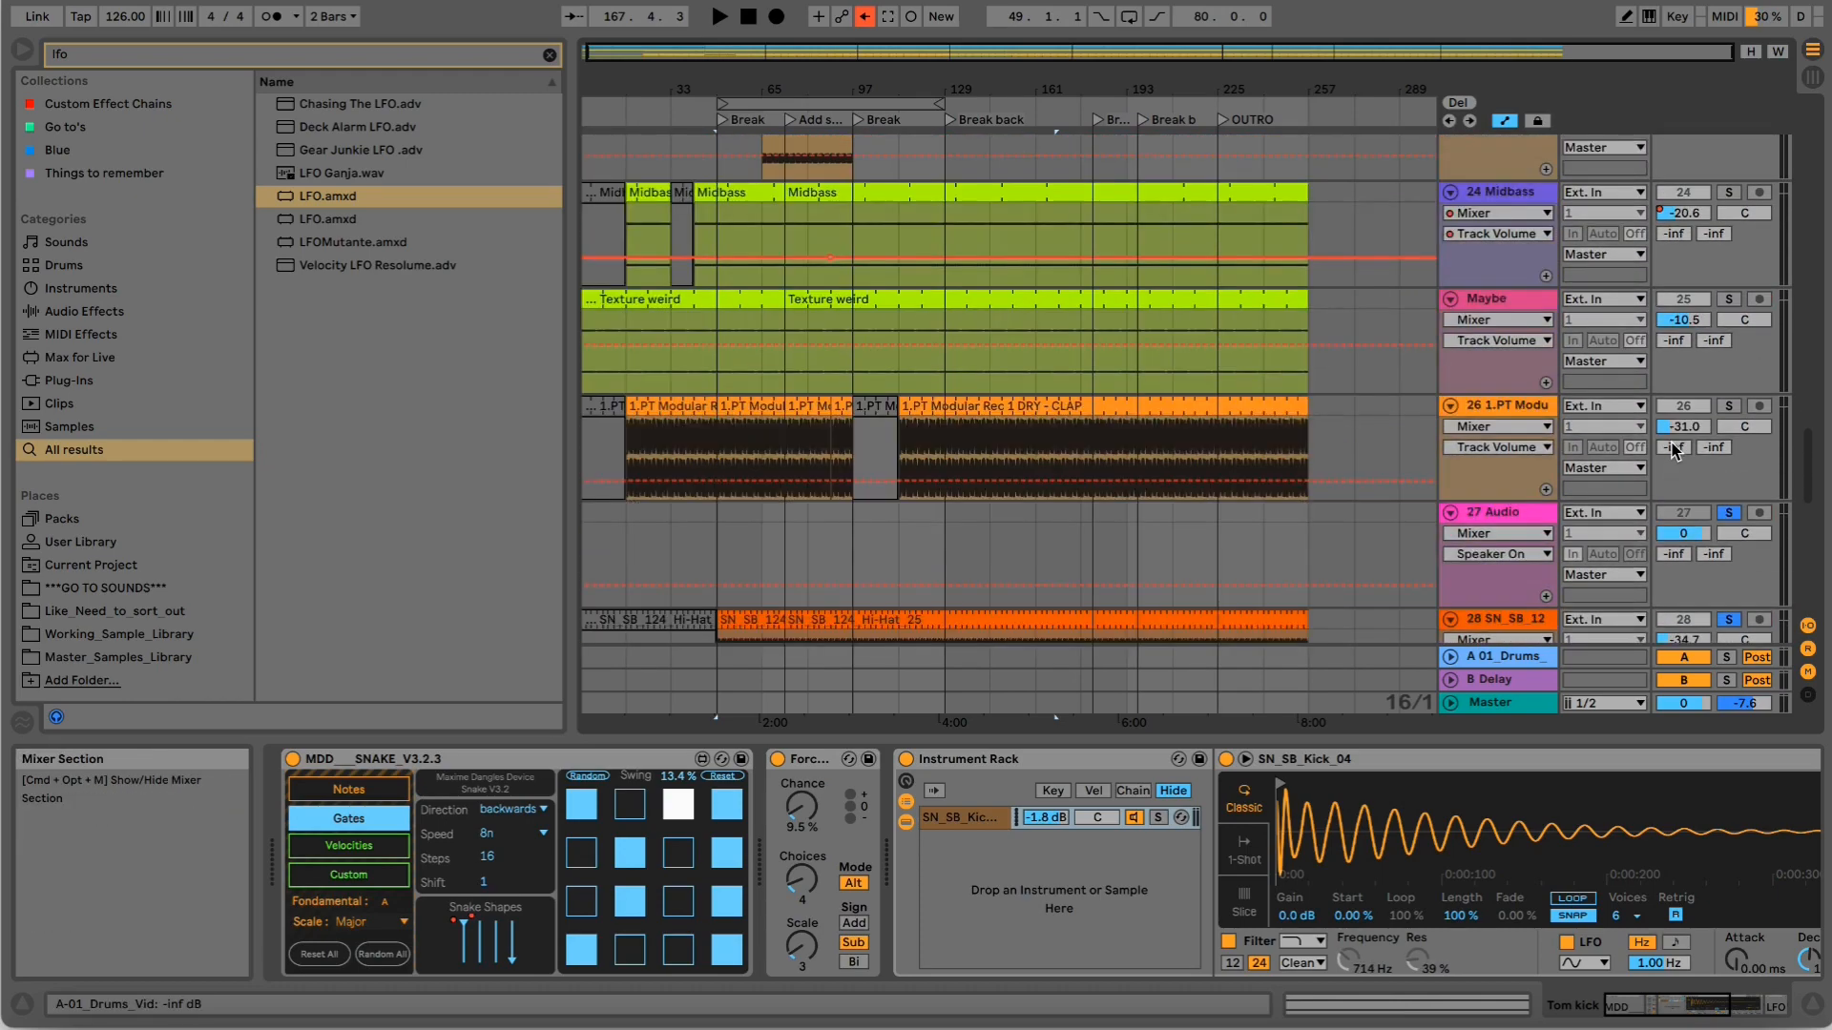
scroll(1684, 453, "down", 9)
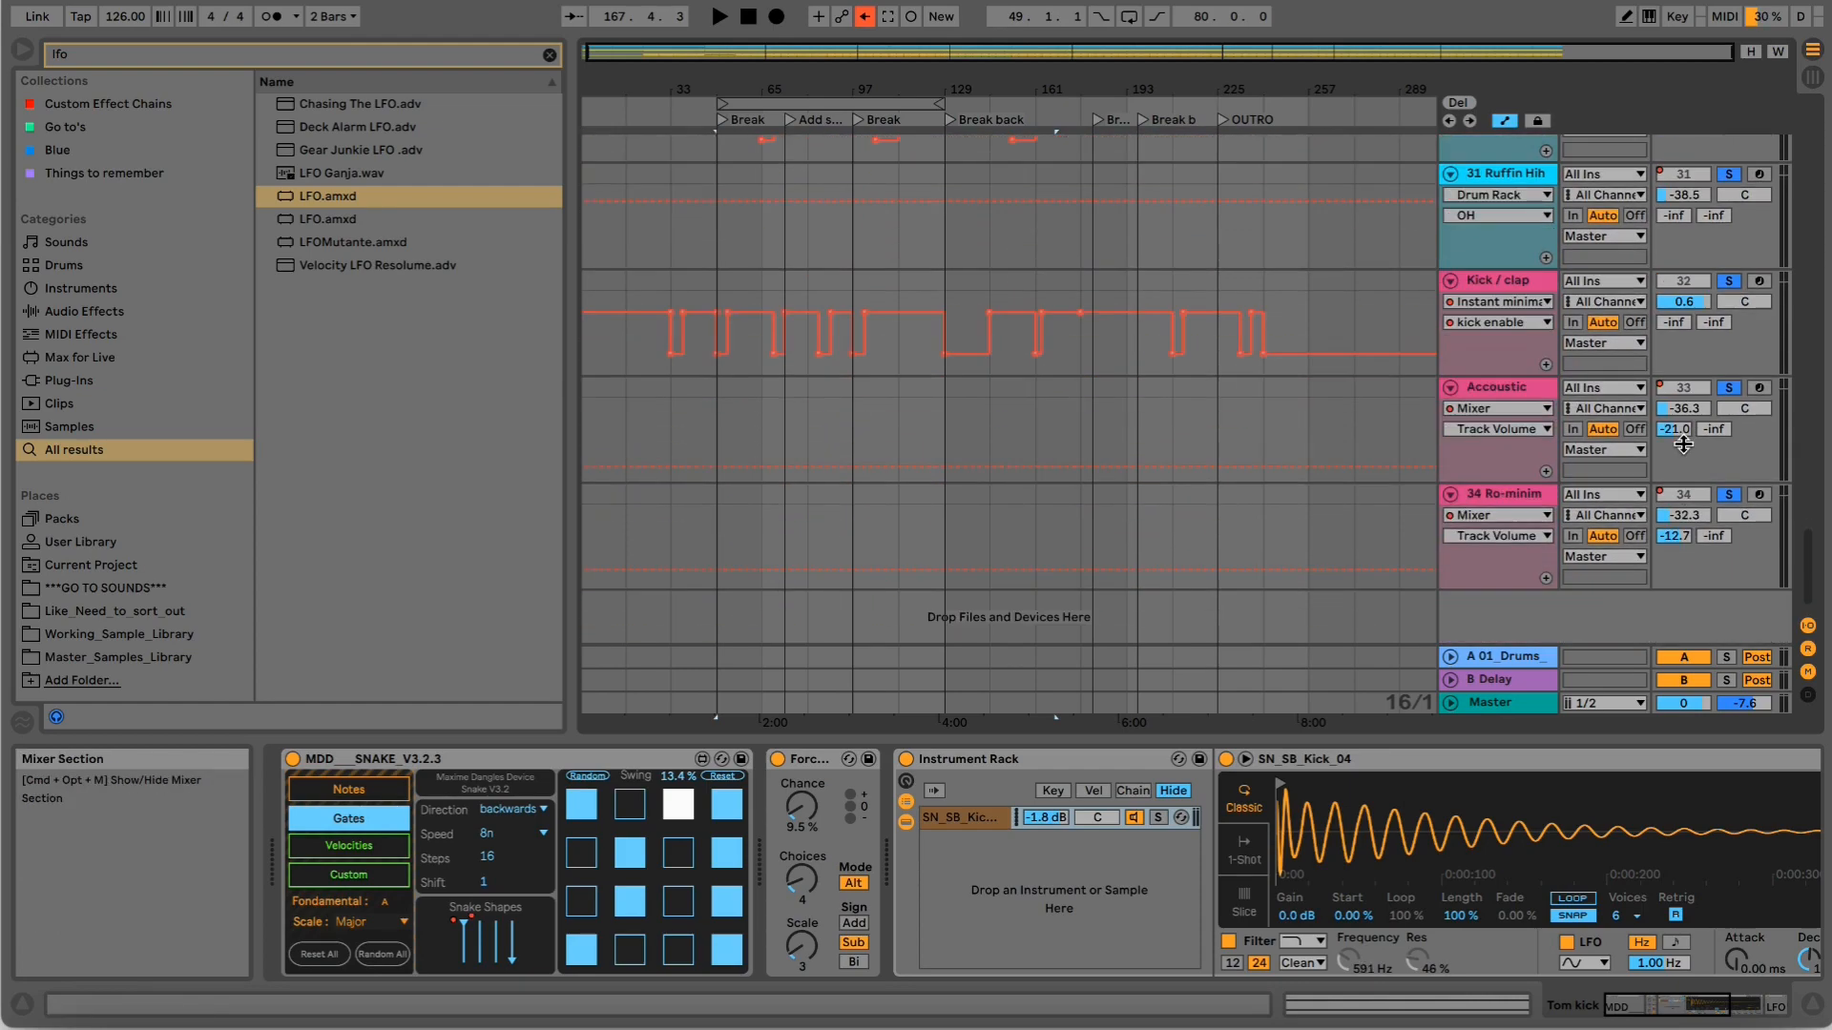
key("space")
scroll(1646, 334, "up", 15)
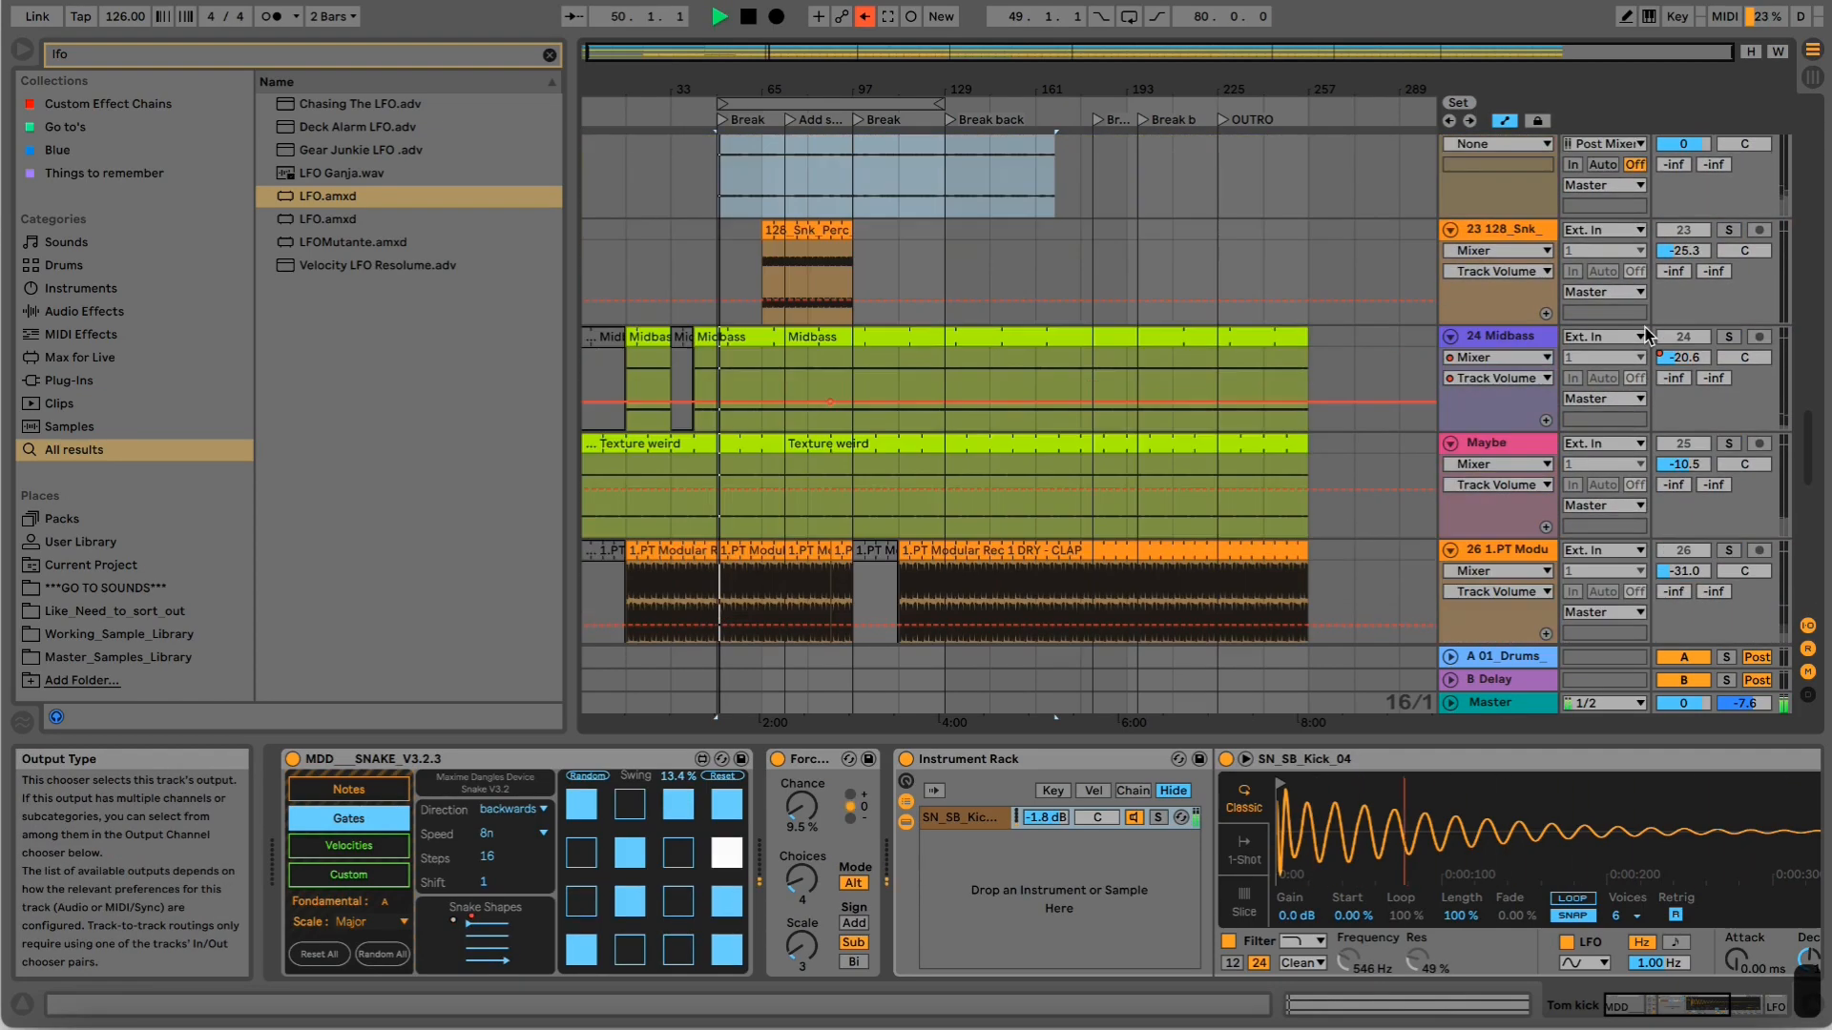
scroll(1646, 334, "up", 8)
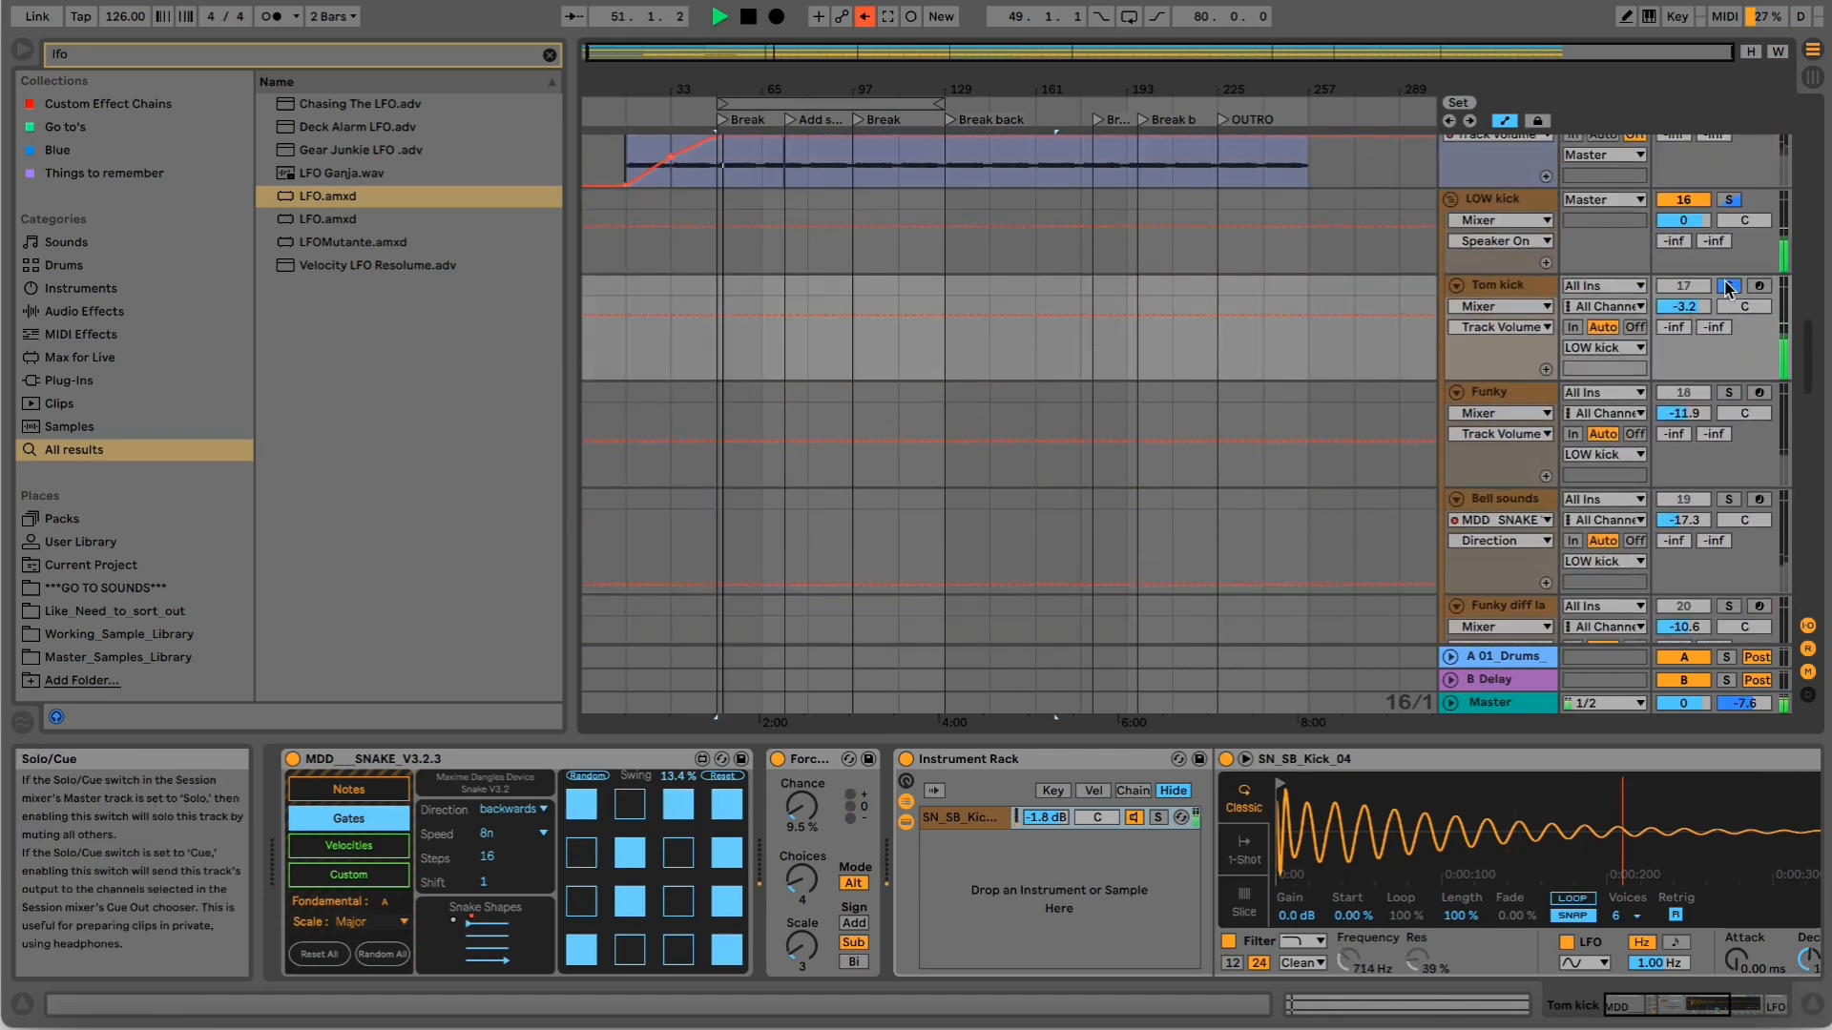
left_click(1729, 287)
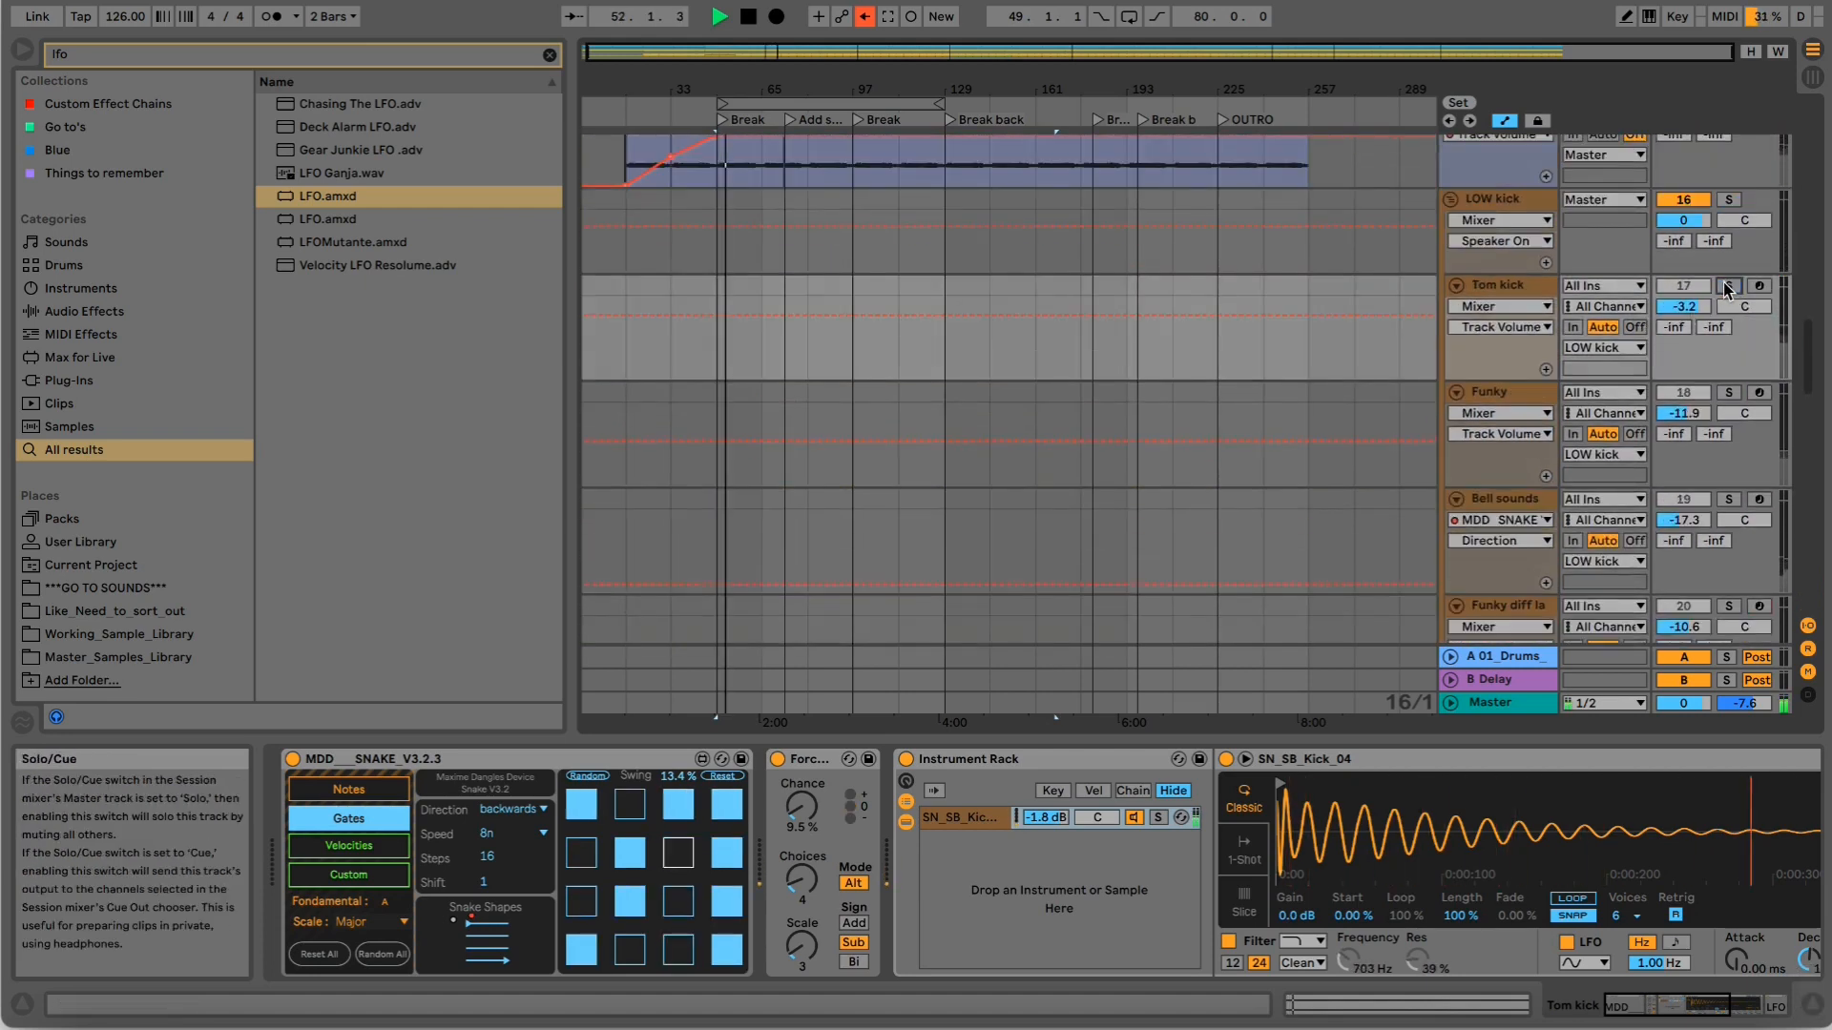
Set the swing of Tom kick's MDD Snake sequencer to 12.6 %, compare the track's solo off and on, and stop playback.
mouse_move(678, 775)
left_mouse_down()
mouse_move(678, 713)
mouse_move(679, 775)
left_mouse_up()
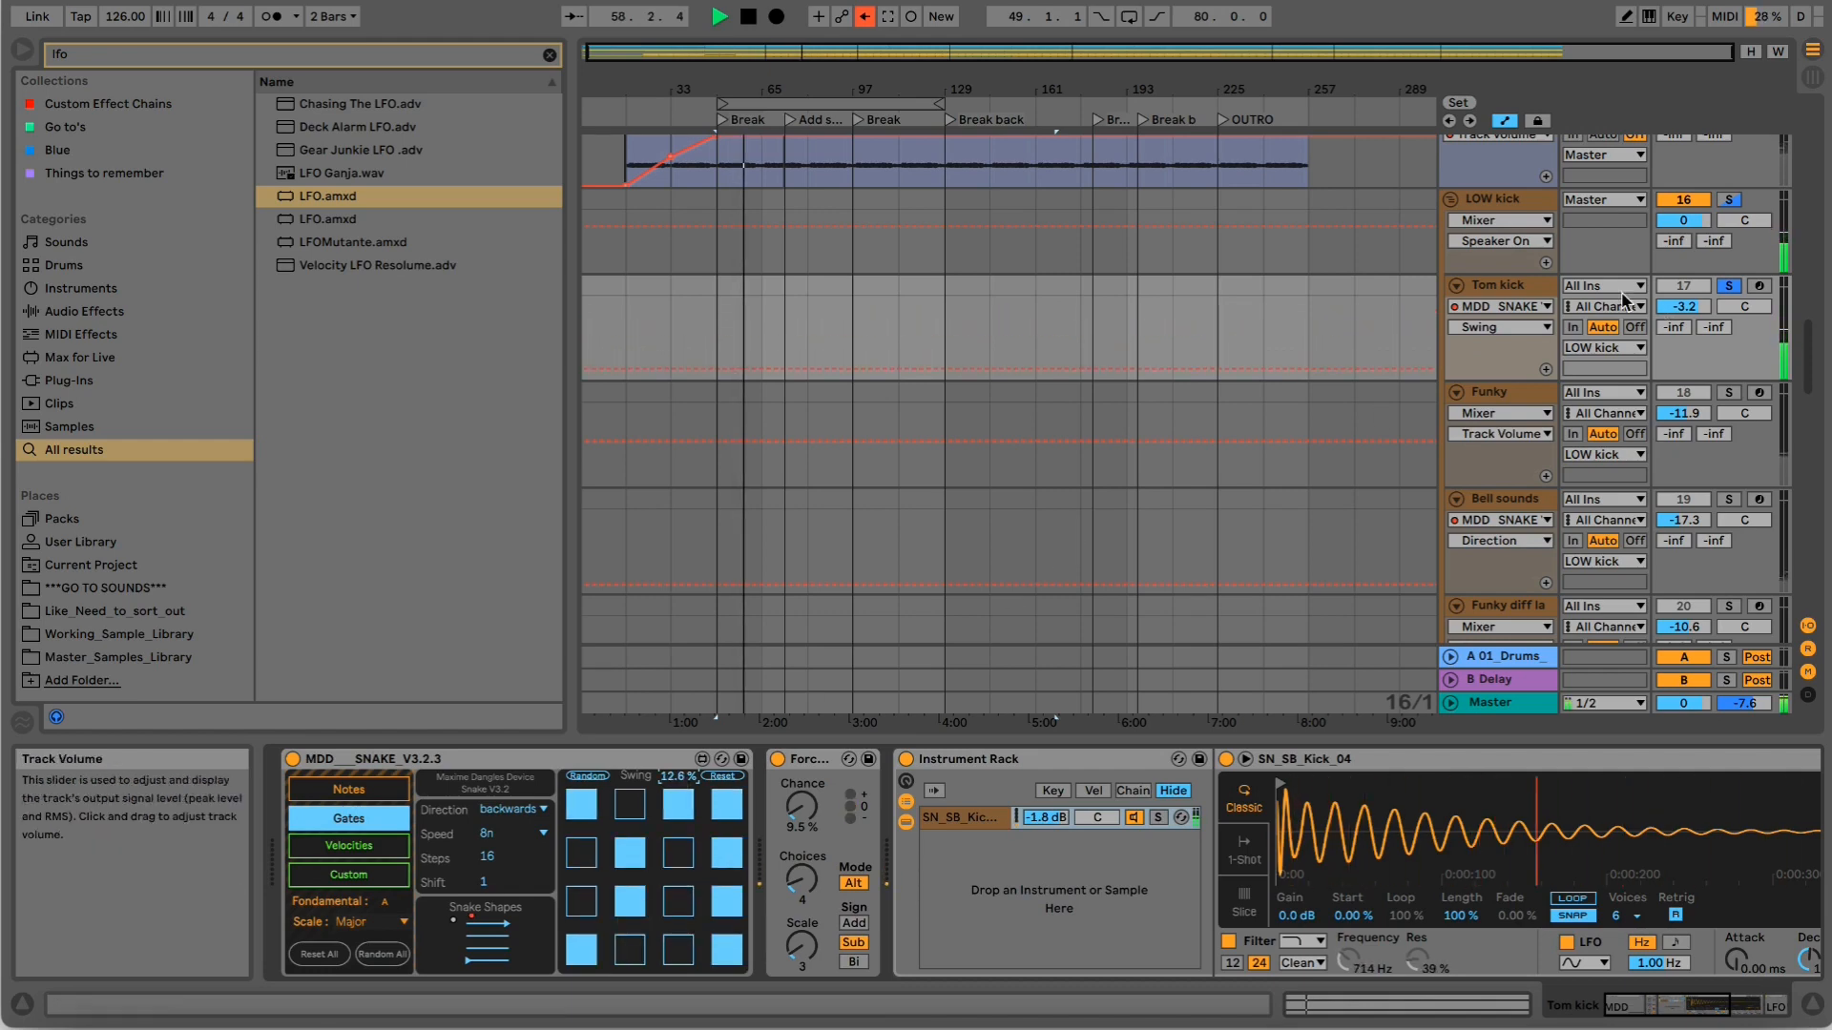
left_click(1511, 287)
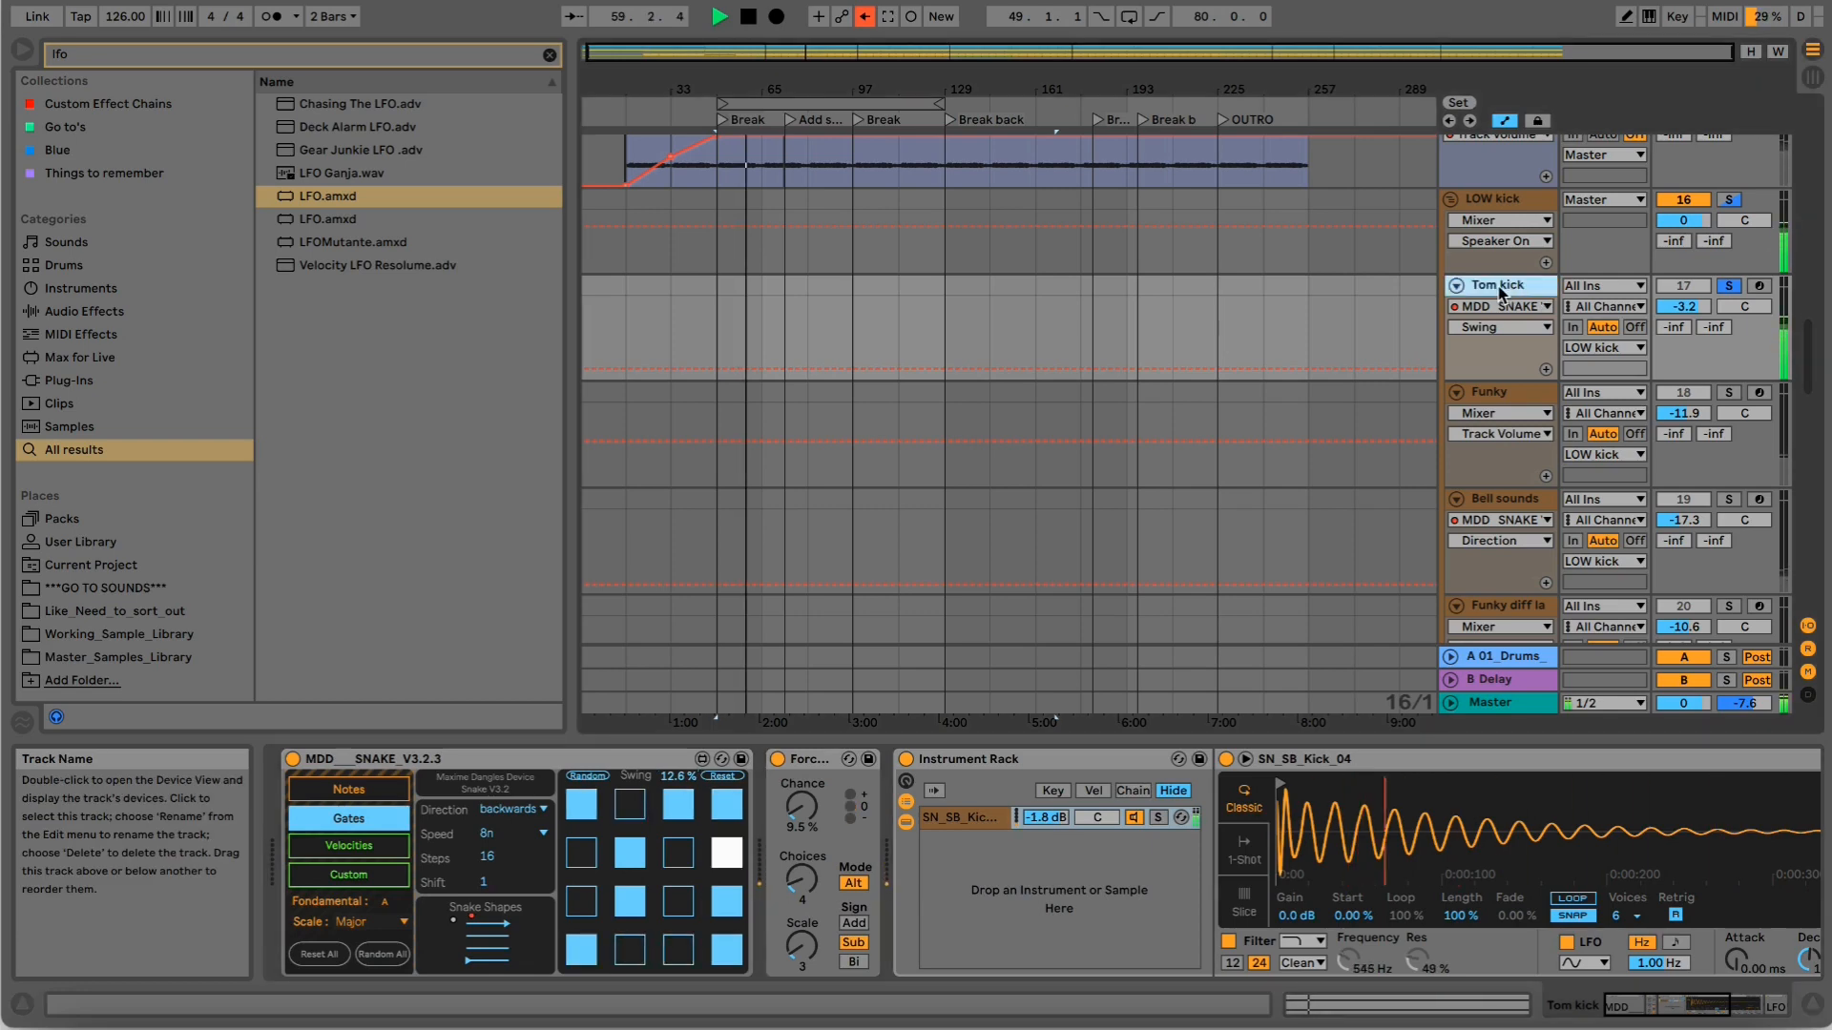
left_click(1728, 286)
left_click(1726, 288)
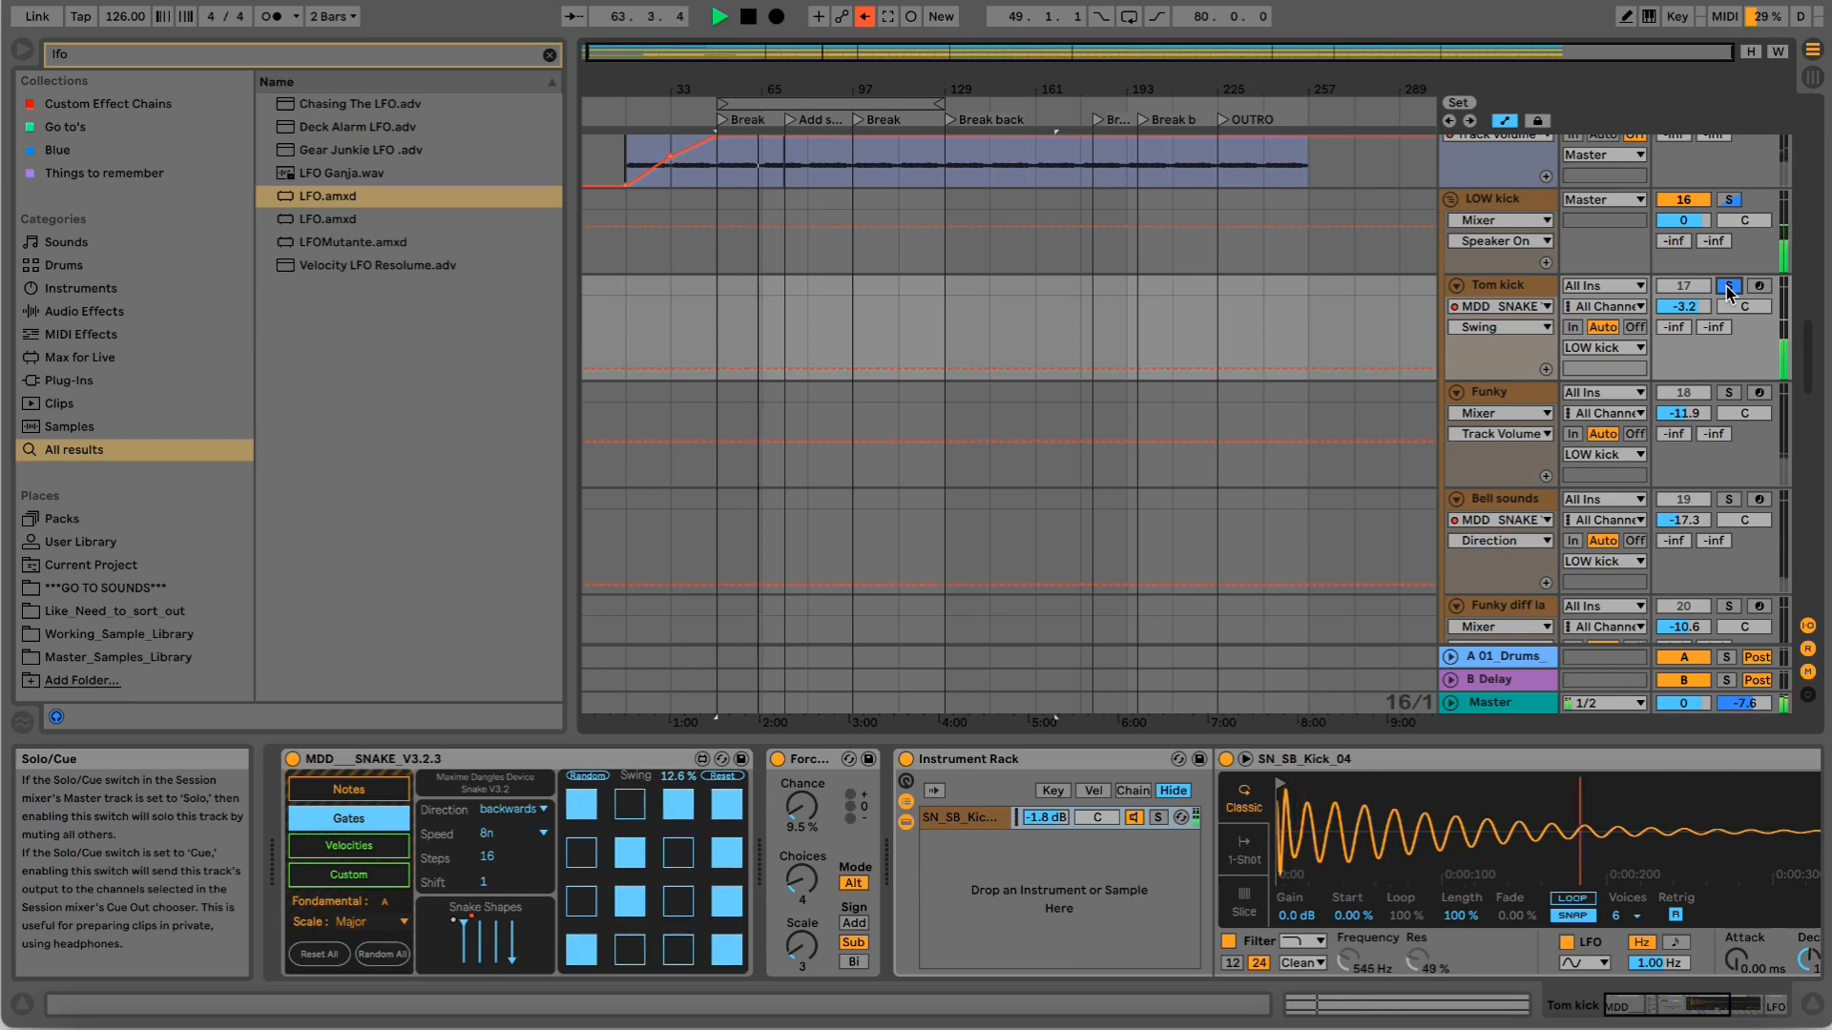
key("space")
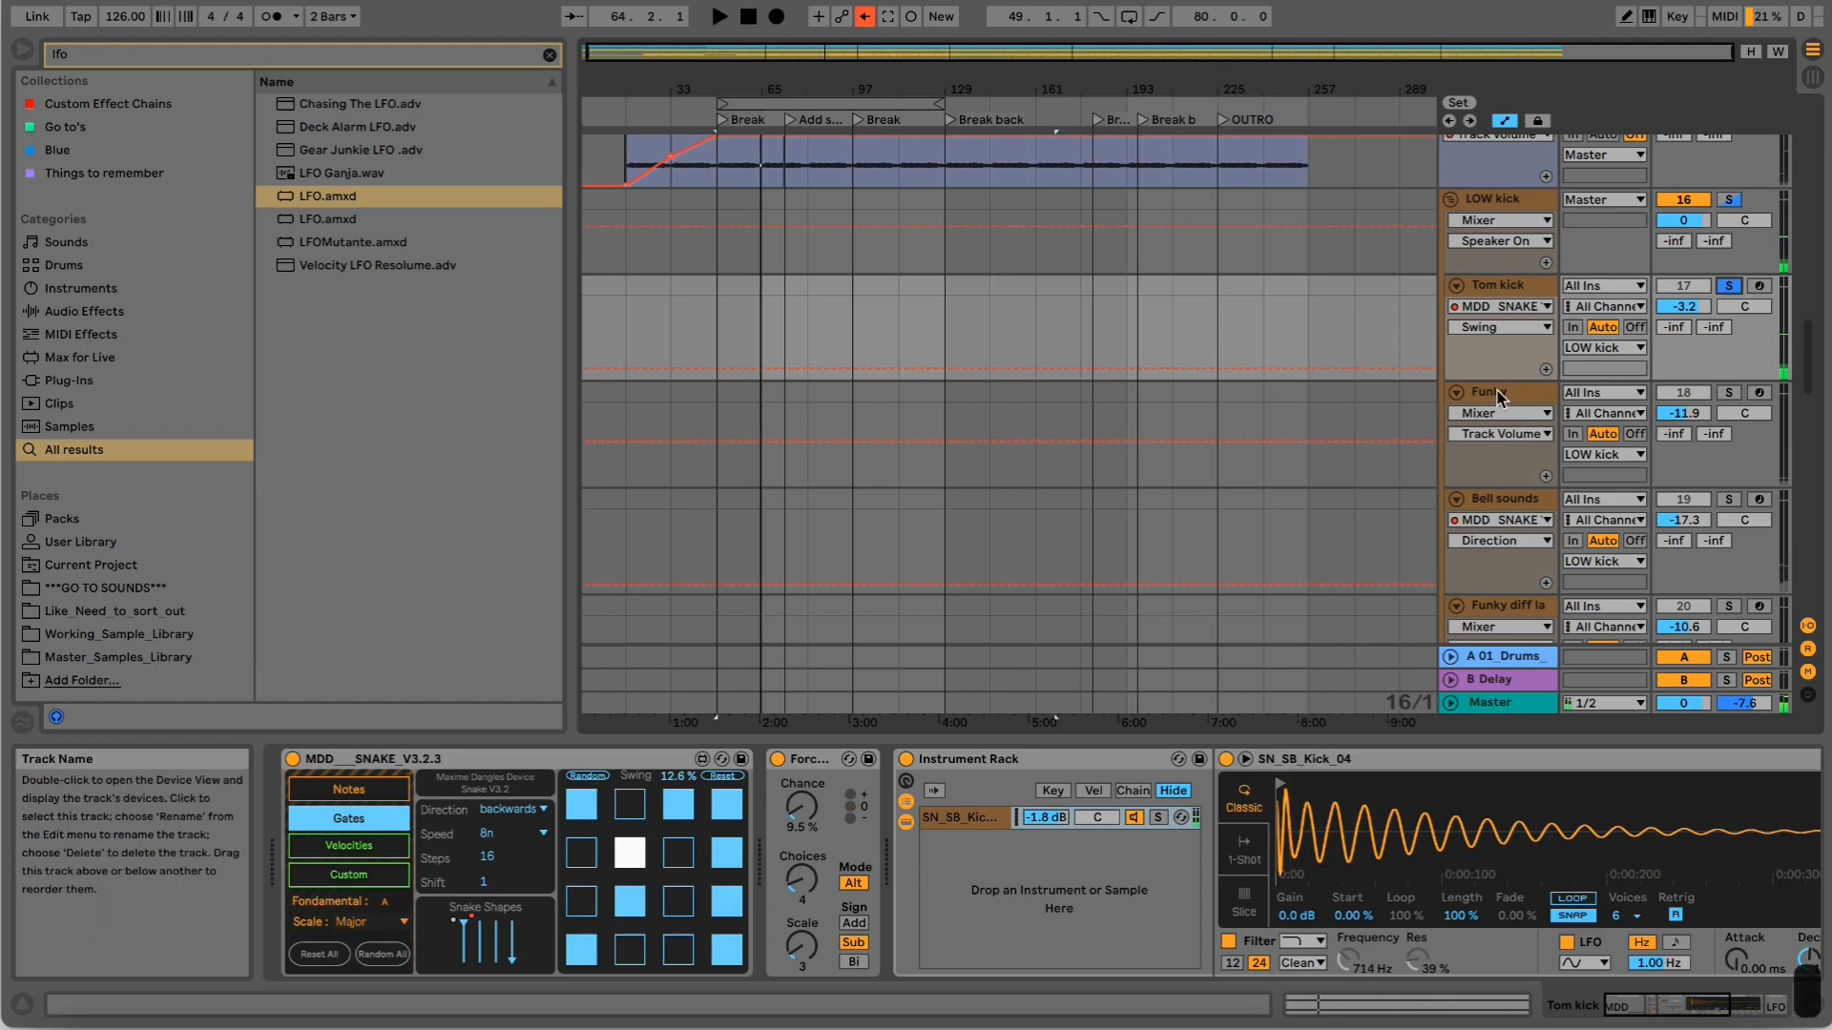
Switch the LOW kick group's solo from Tom kick to Funky, show Funky's devices, and play it briefly.
left_click(1548, 399)
left_click(1728, 392)
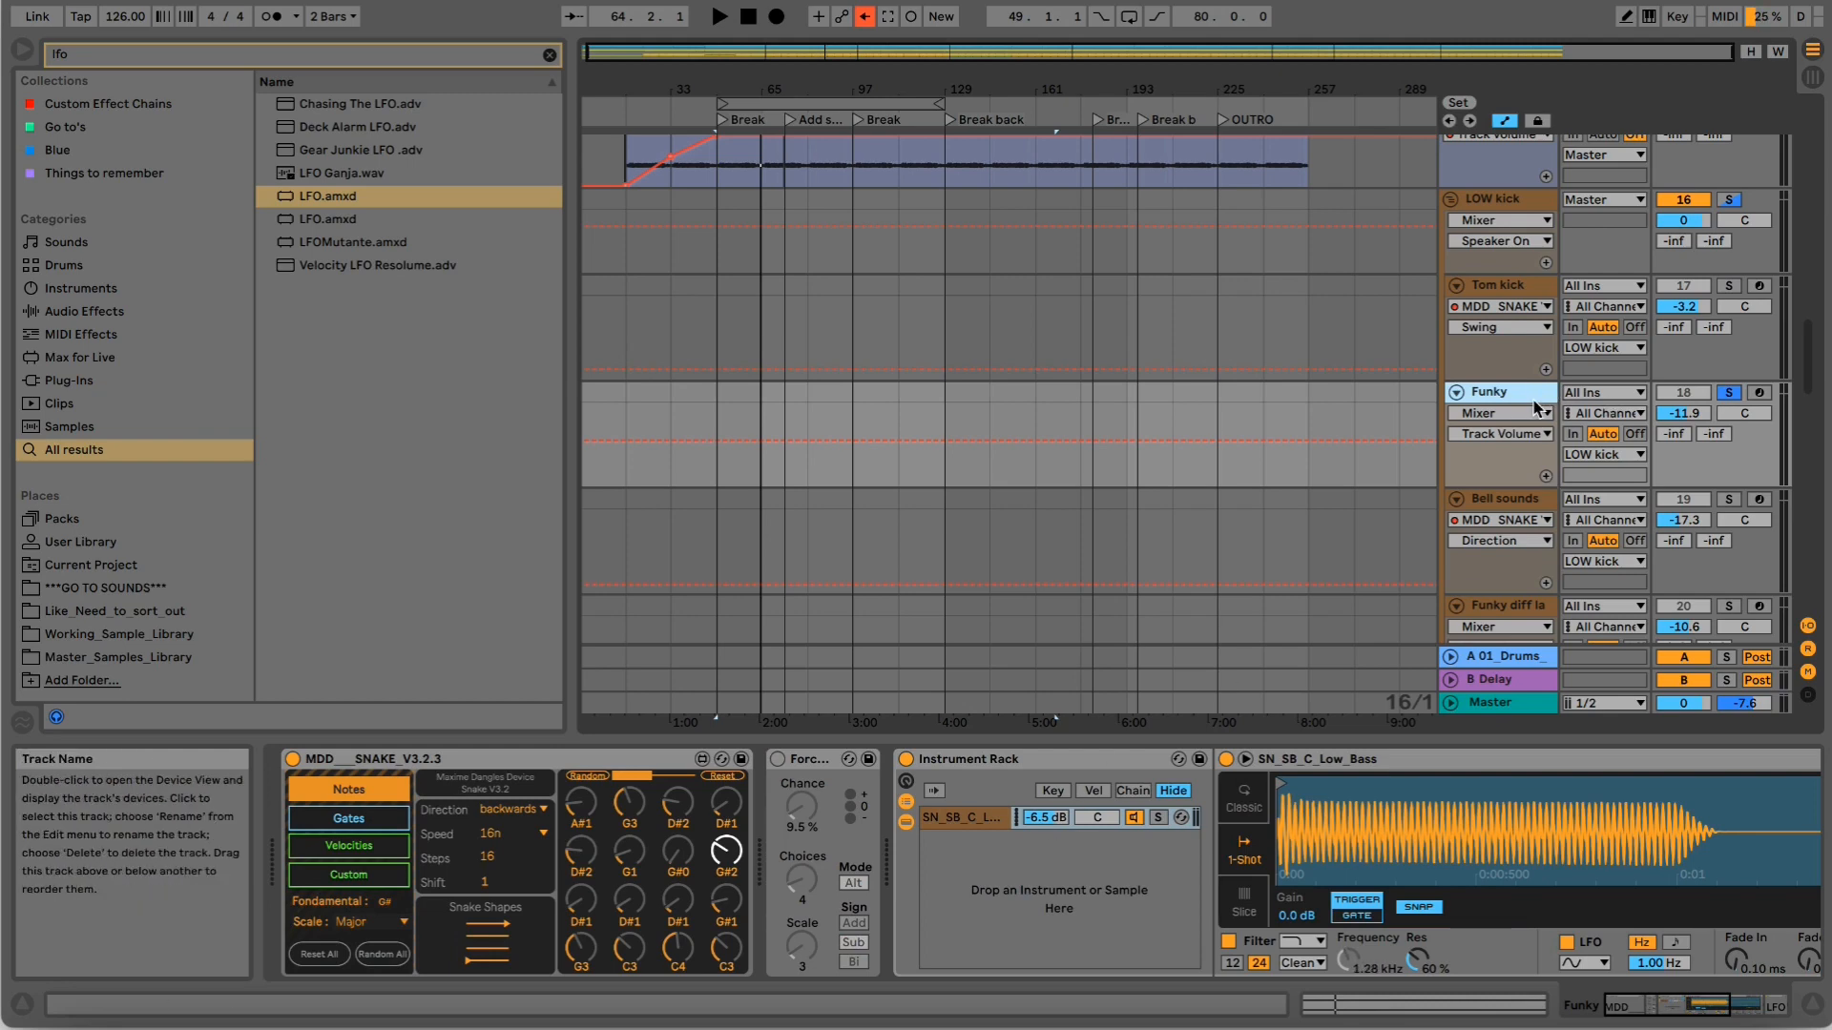
key("space")
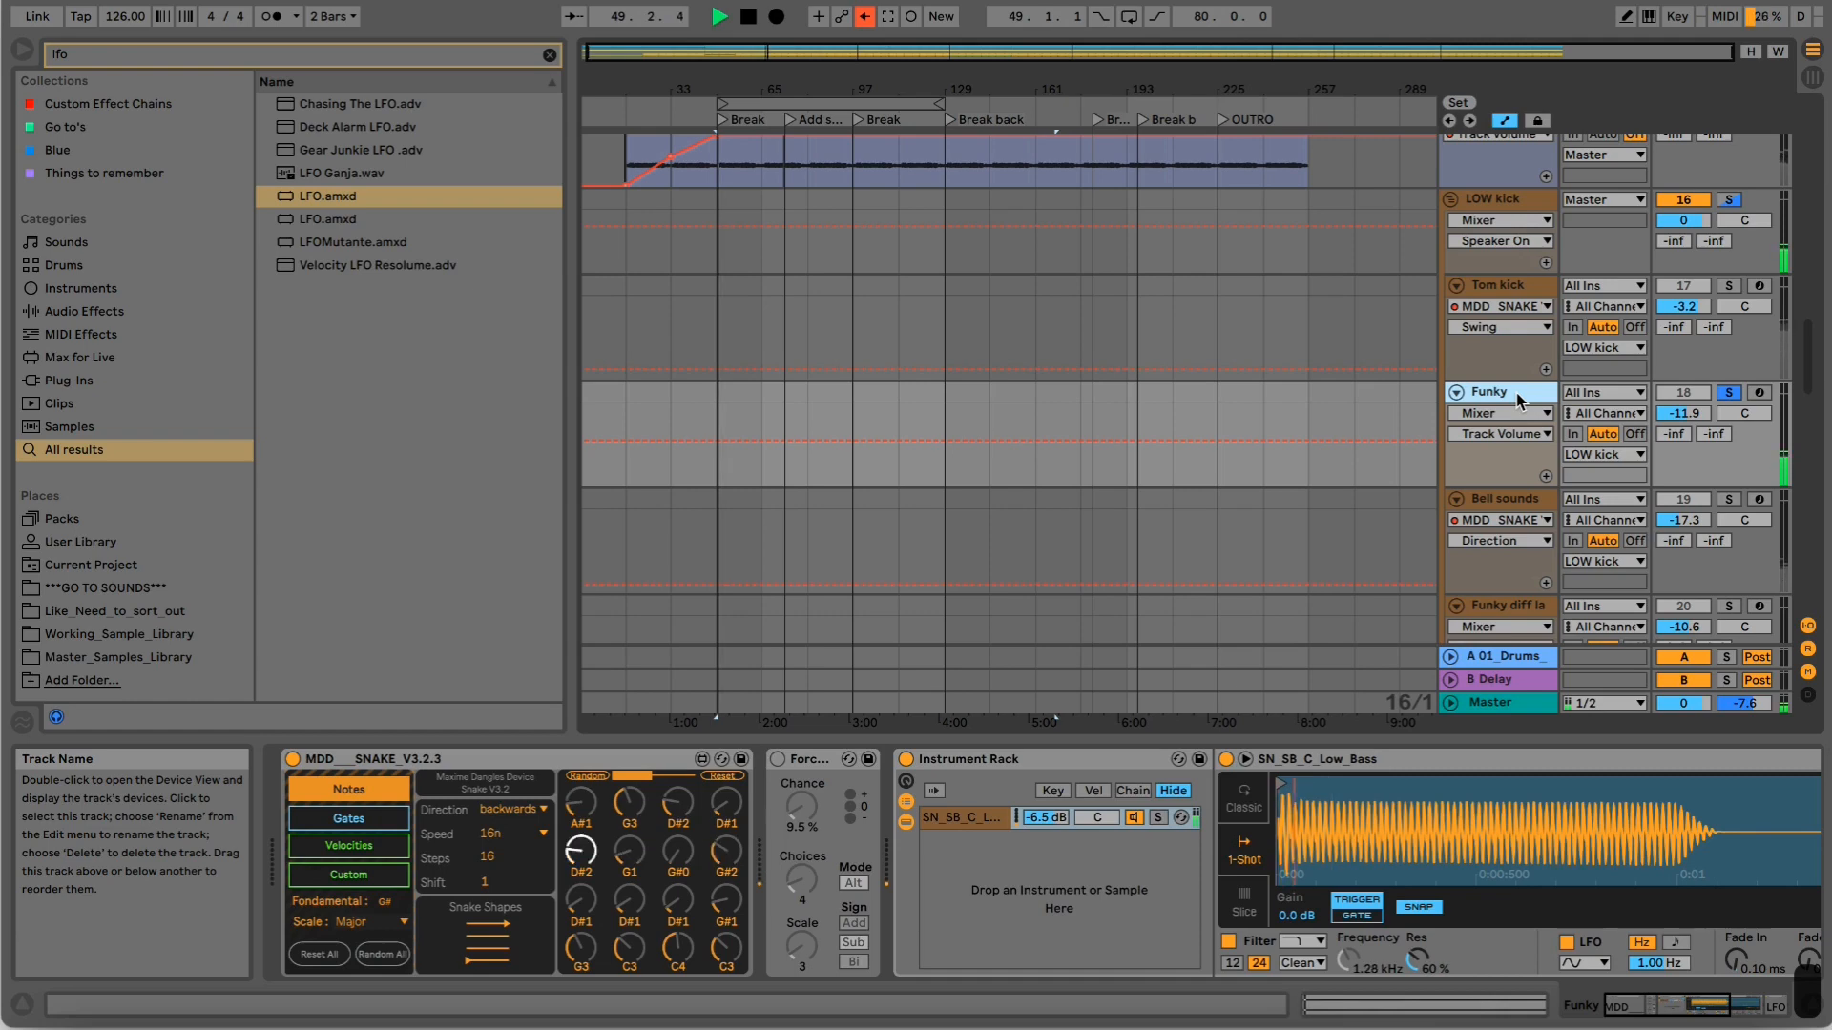
key("space")
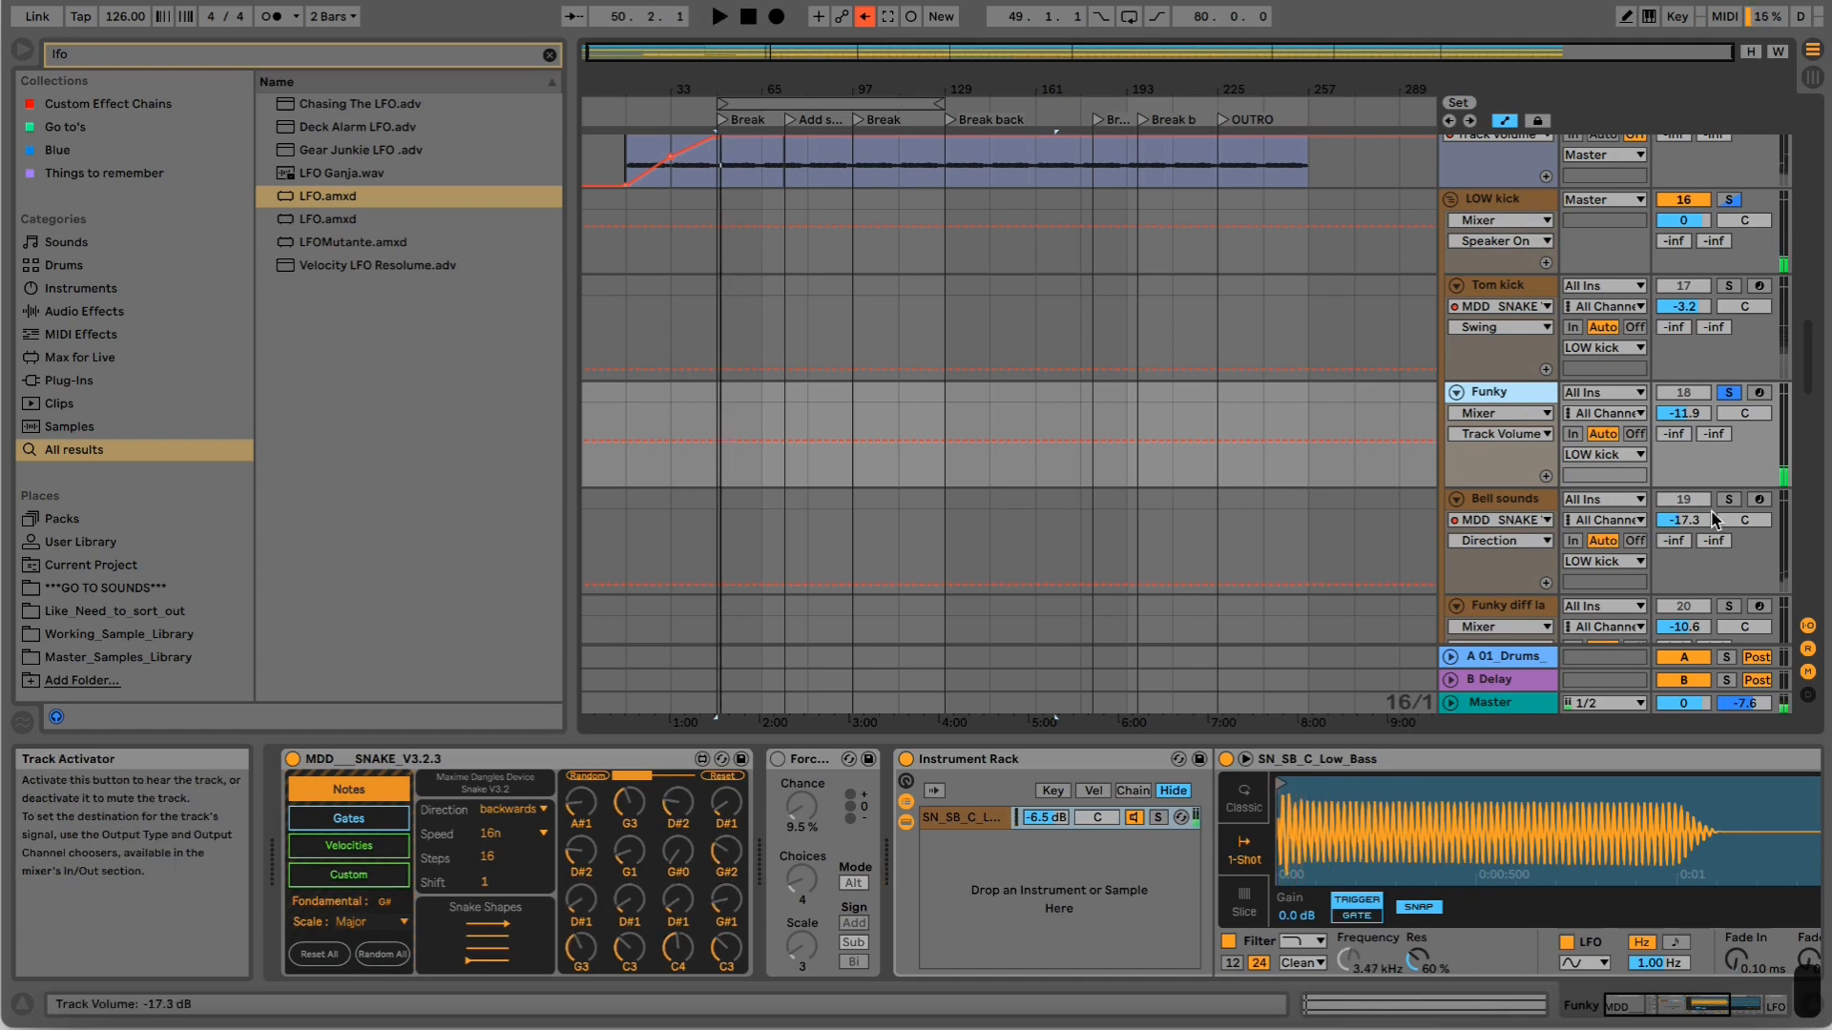
Switch the solo from Funky to Bell sounds, show the Bell sounds devices, and start playback.
left_click(1728, 499)
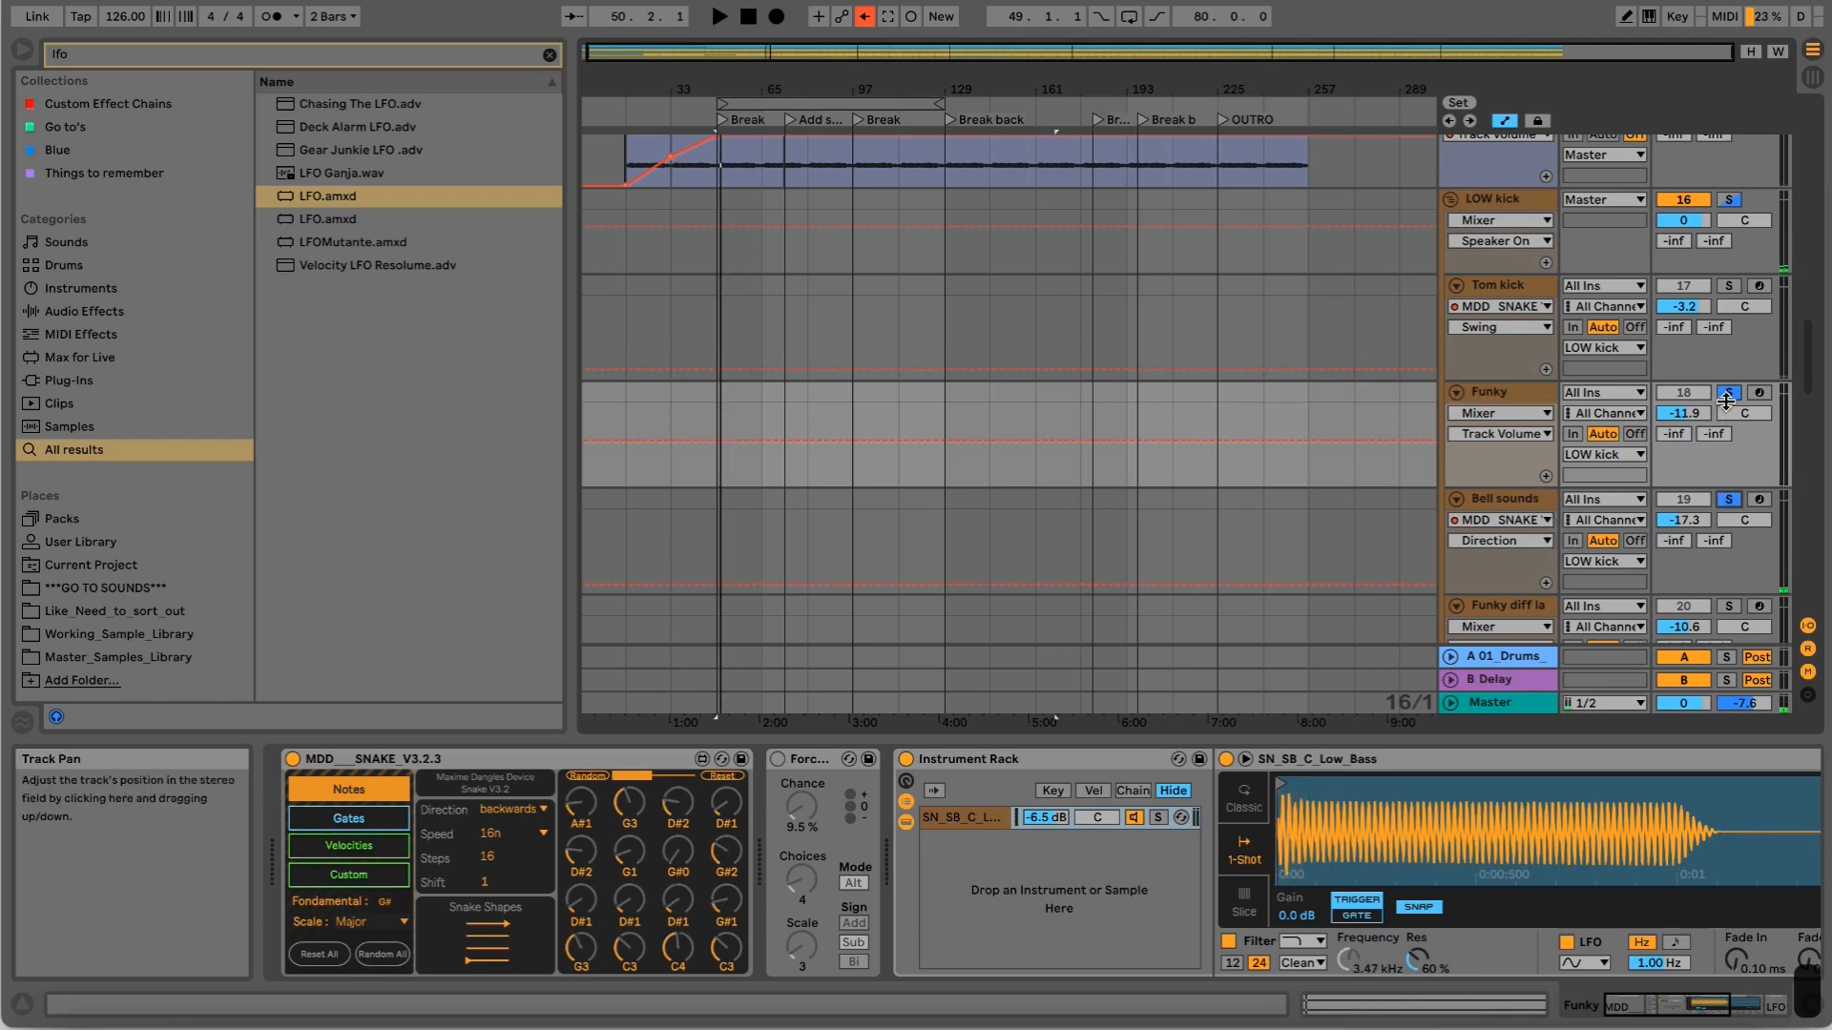
left_click(1489, 498)
key("space")
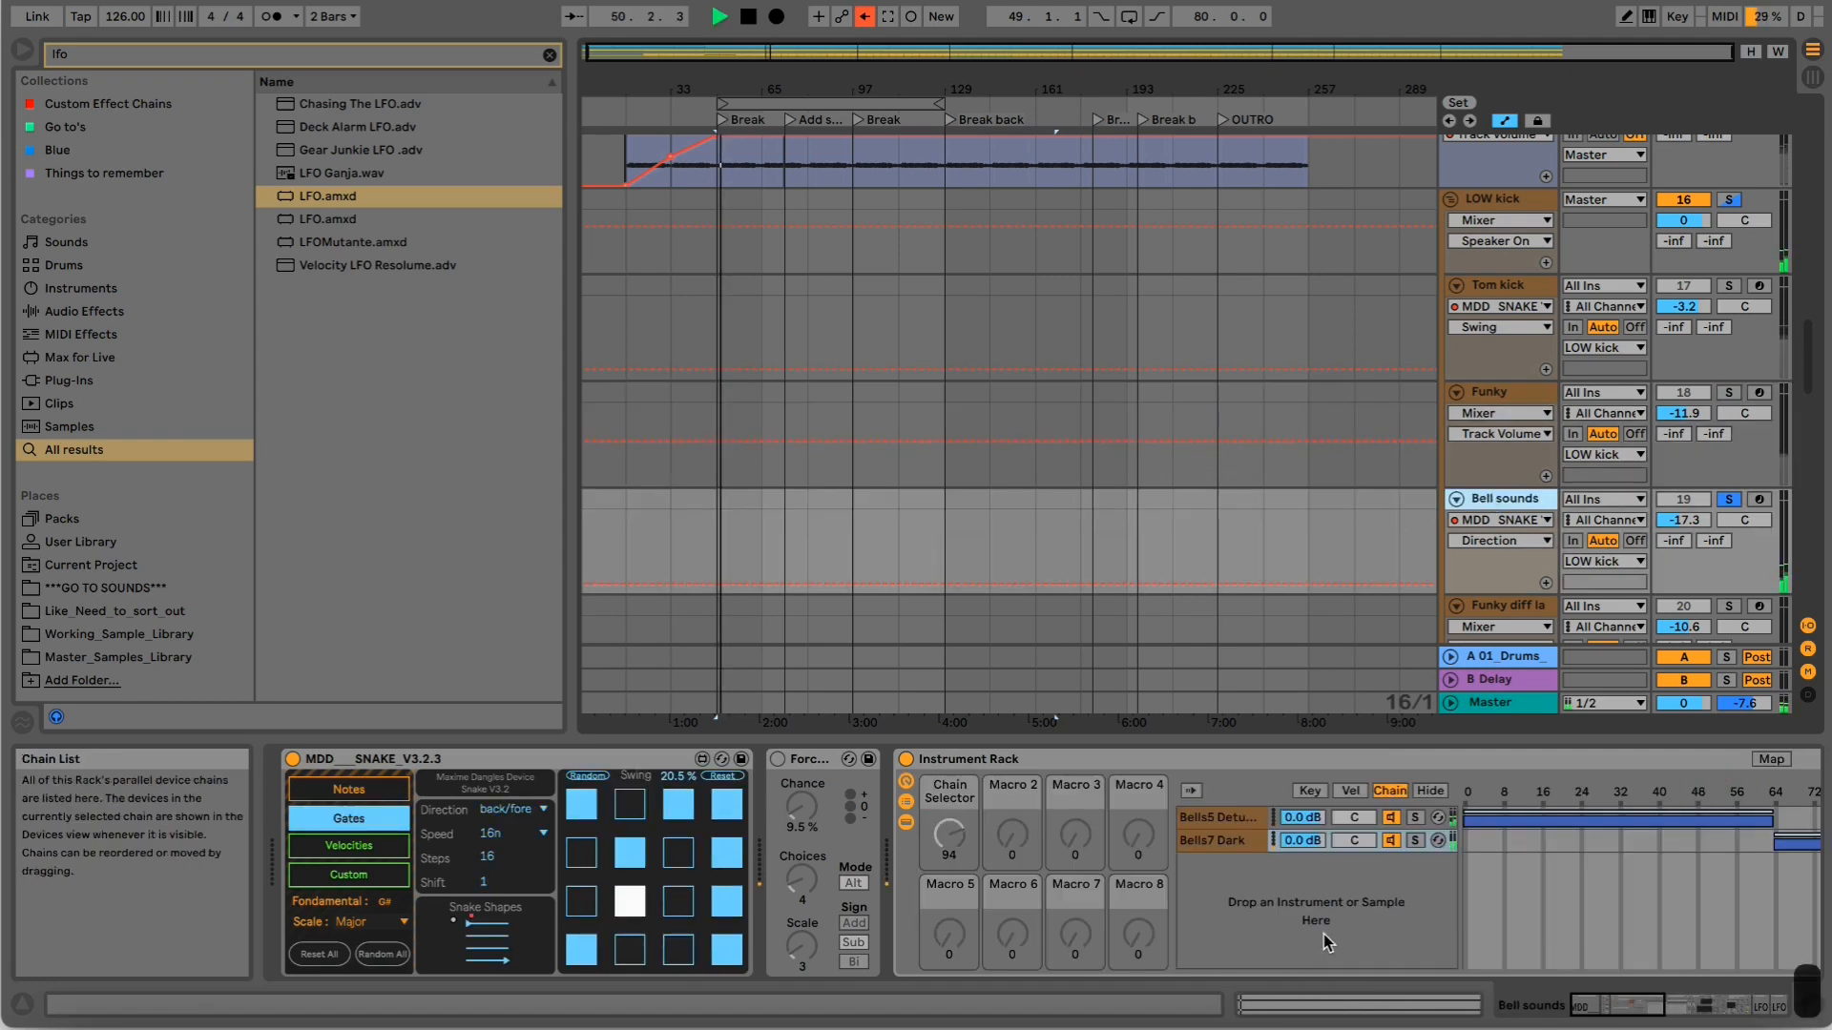
Examine the Bells5 Detuned and Bells7 Dark chains and their devices in the Bell sounds Instrument Rack during playback.
left_click(1609, 1012)
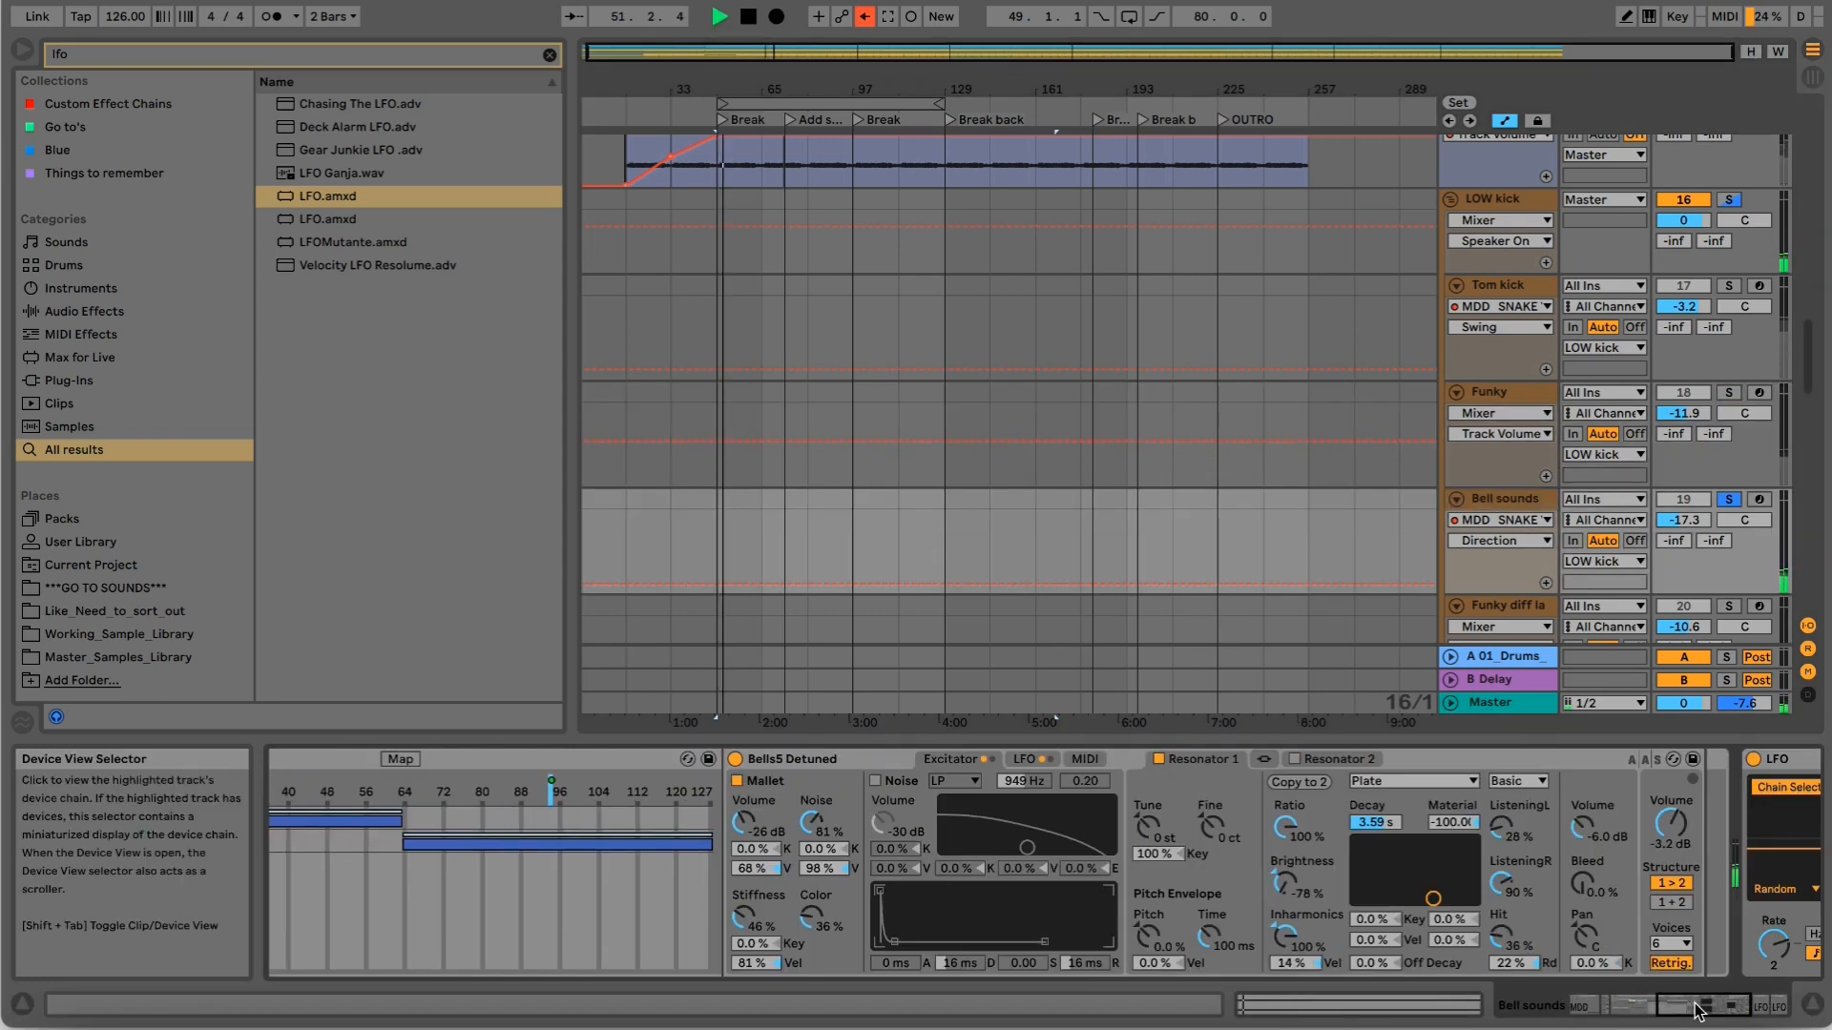
left_click(1713, 1009)
left_click(1679, 1010)
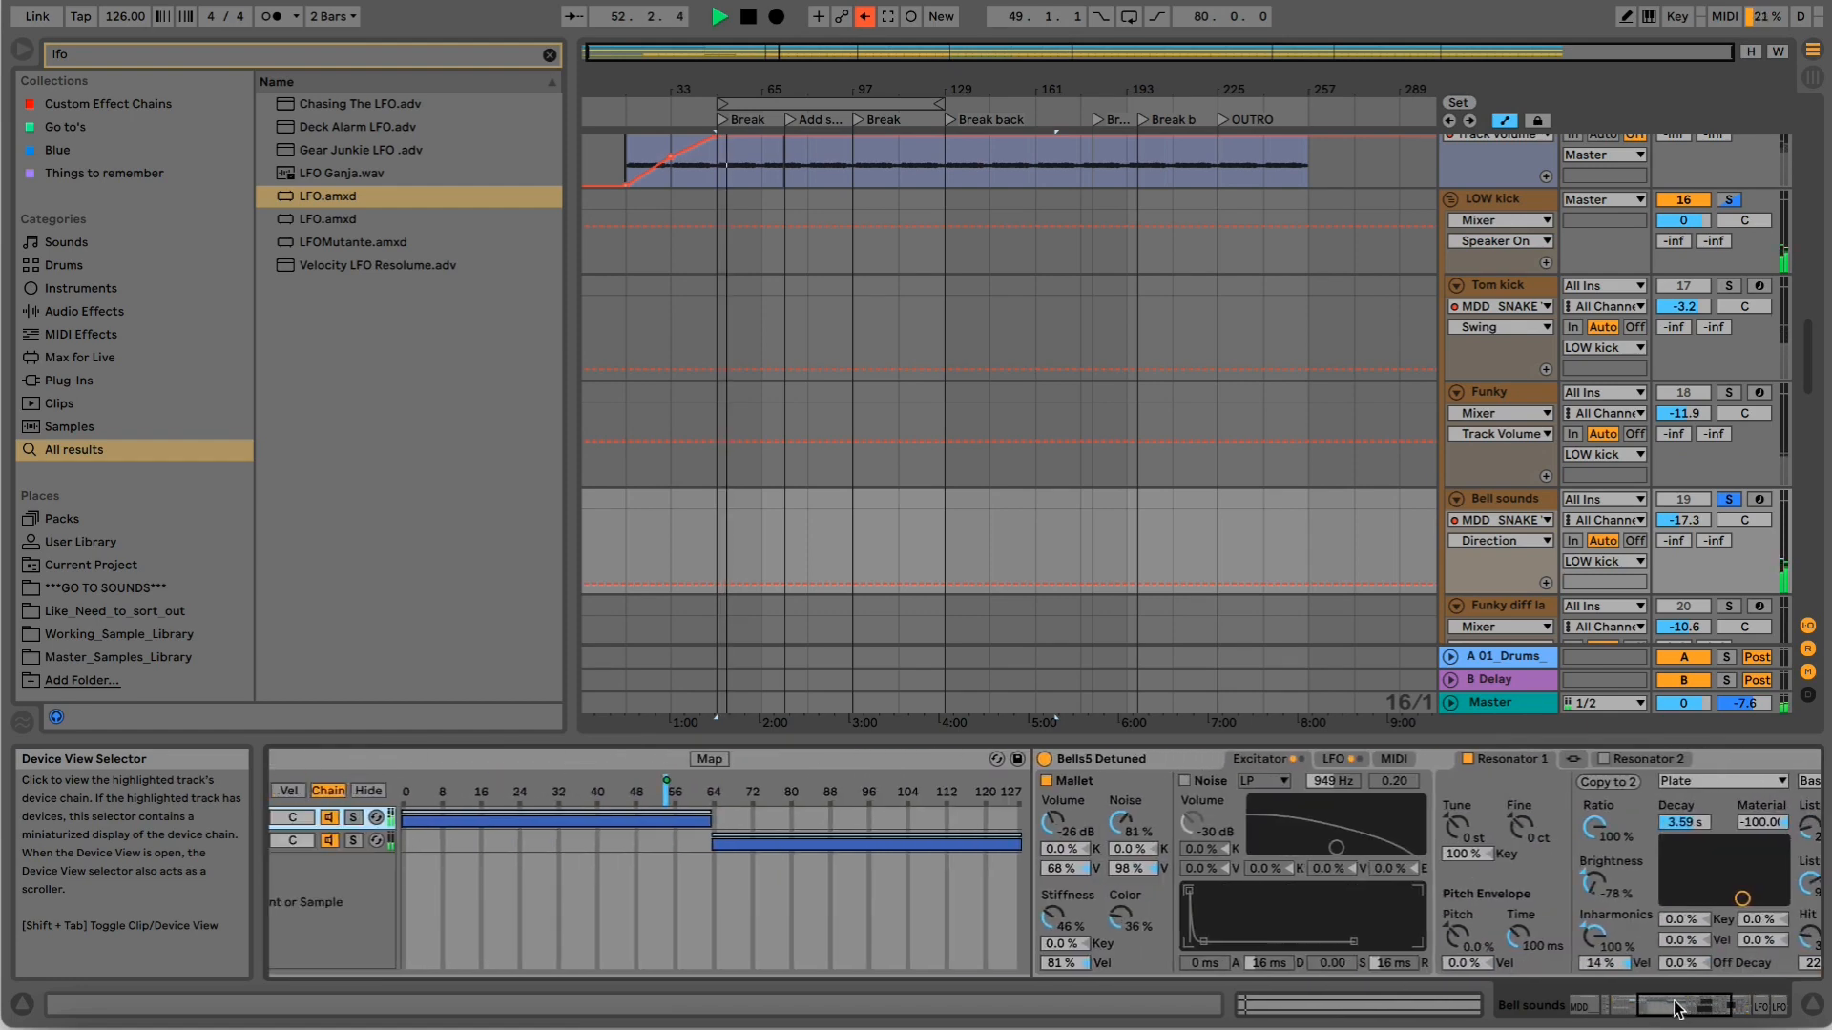
left_click(296, 841)
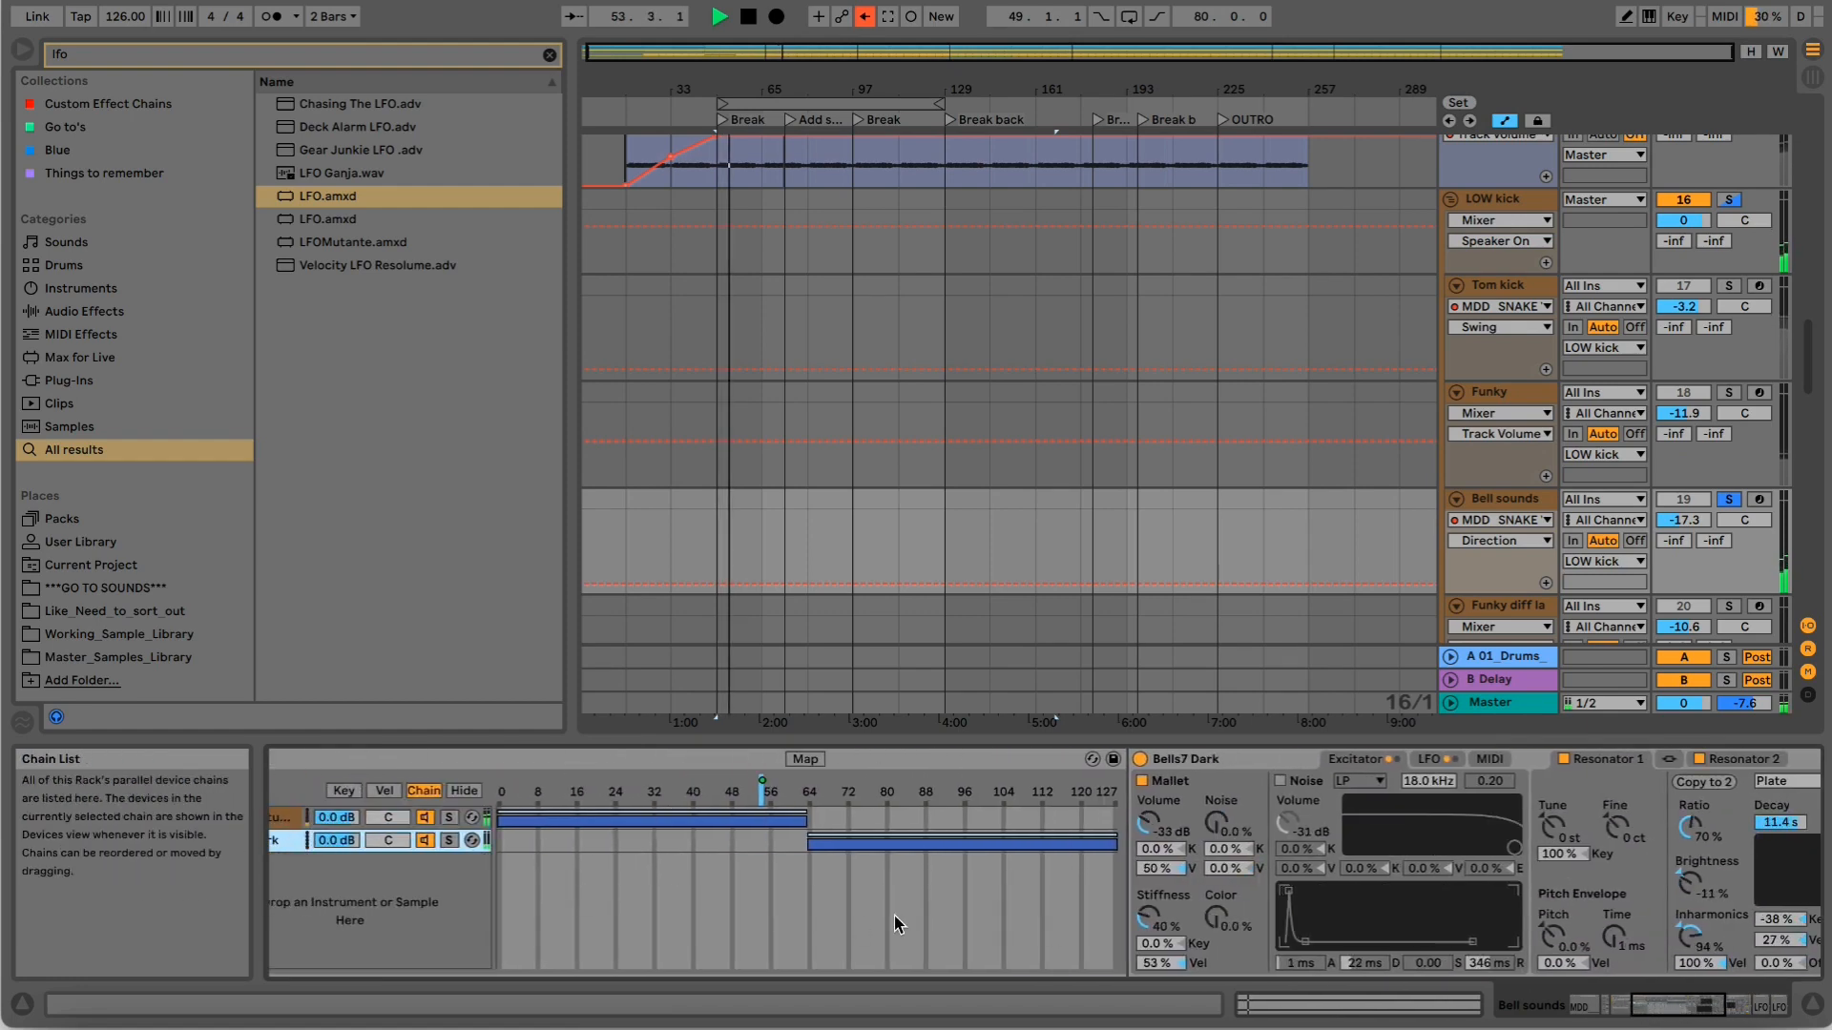
left_click(1643, 1005)
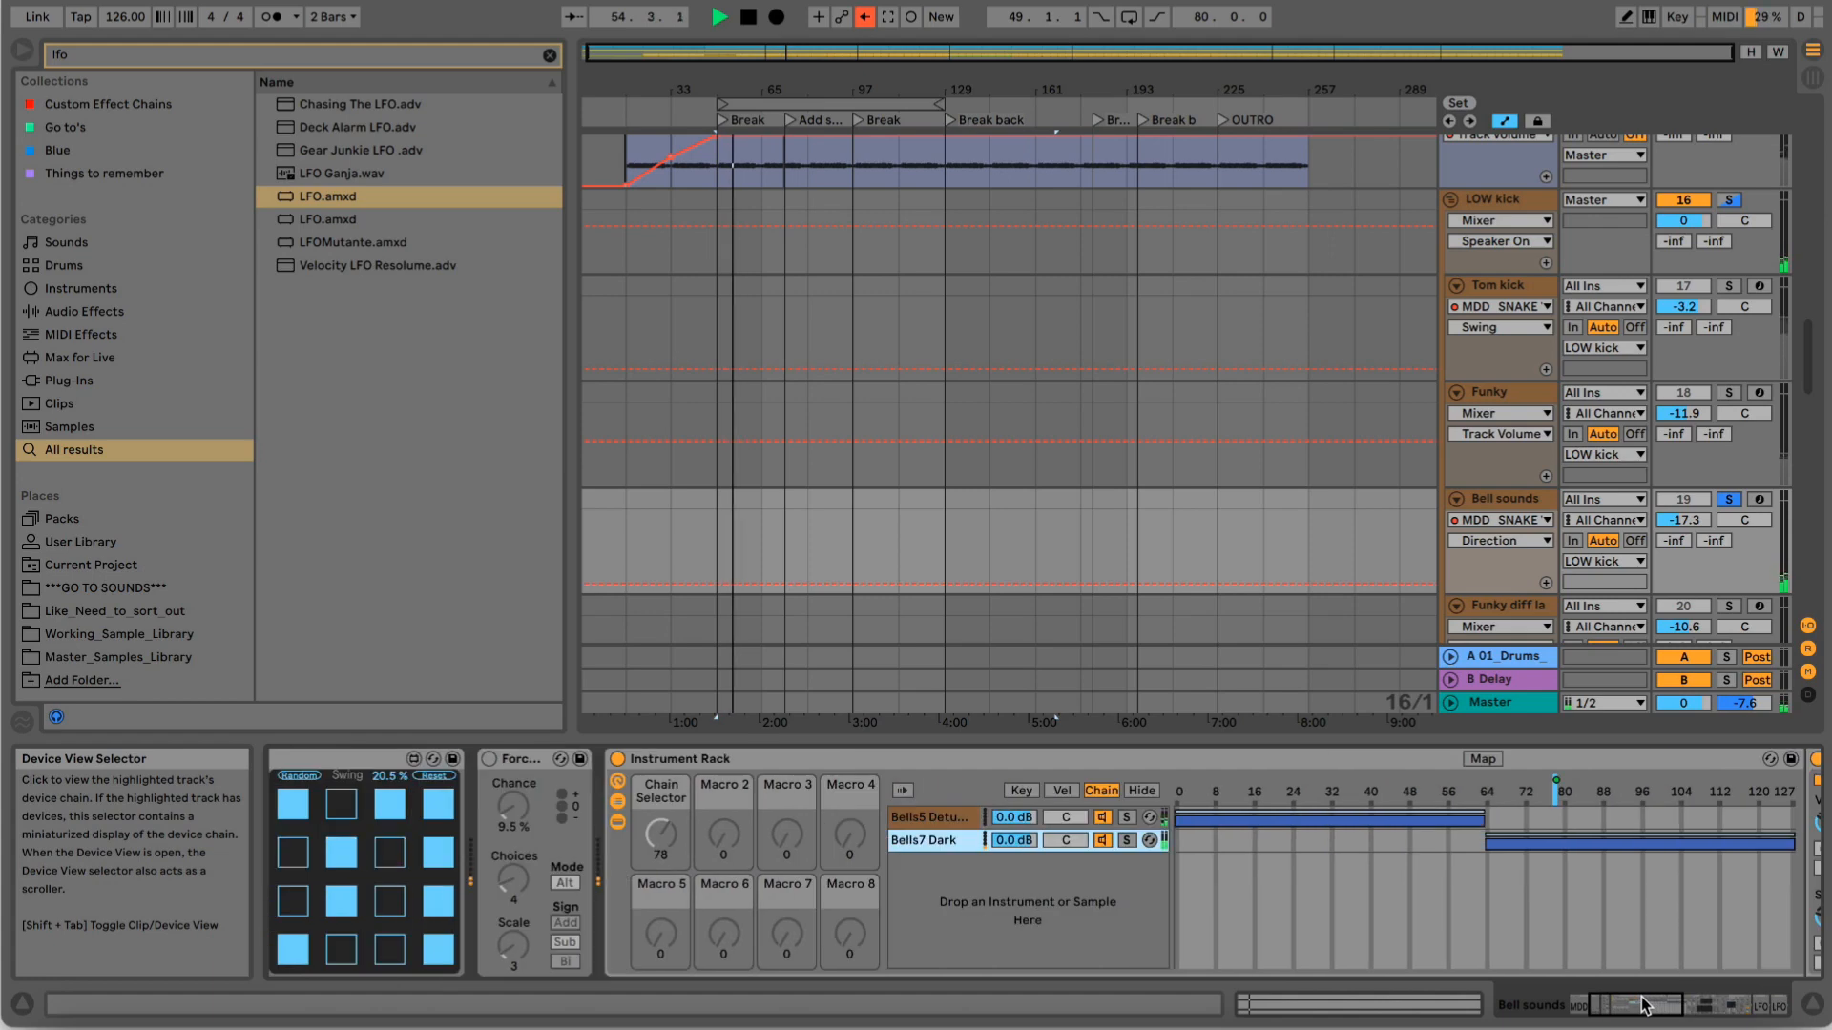
Stop playback, switch the solo from Bell sounds to Funky diff layers, and show its rack's first chain with the SN_SB_C_Wing_Bass sample.
scroll(1727, 523, "down", 2)
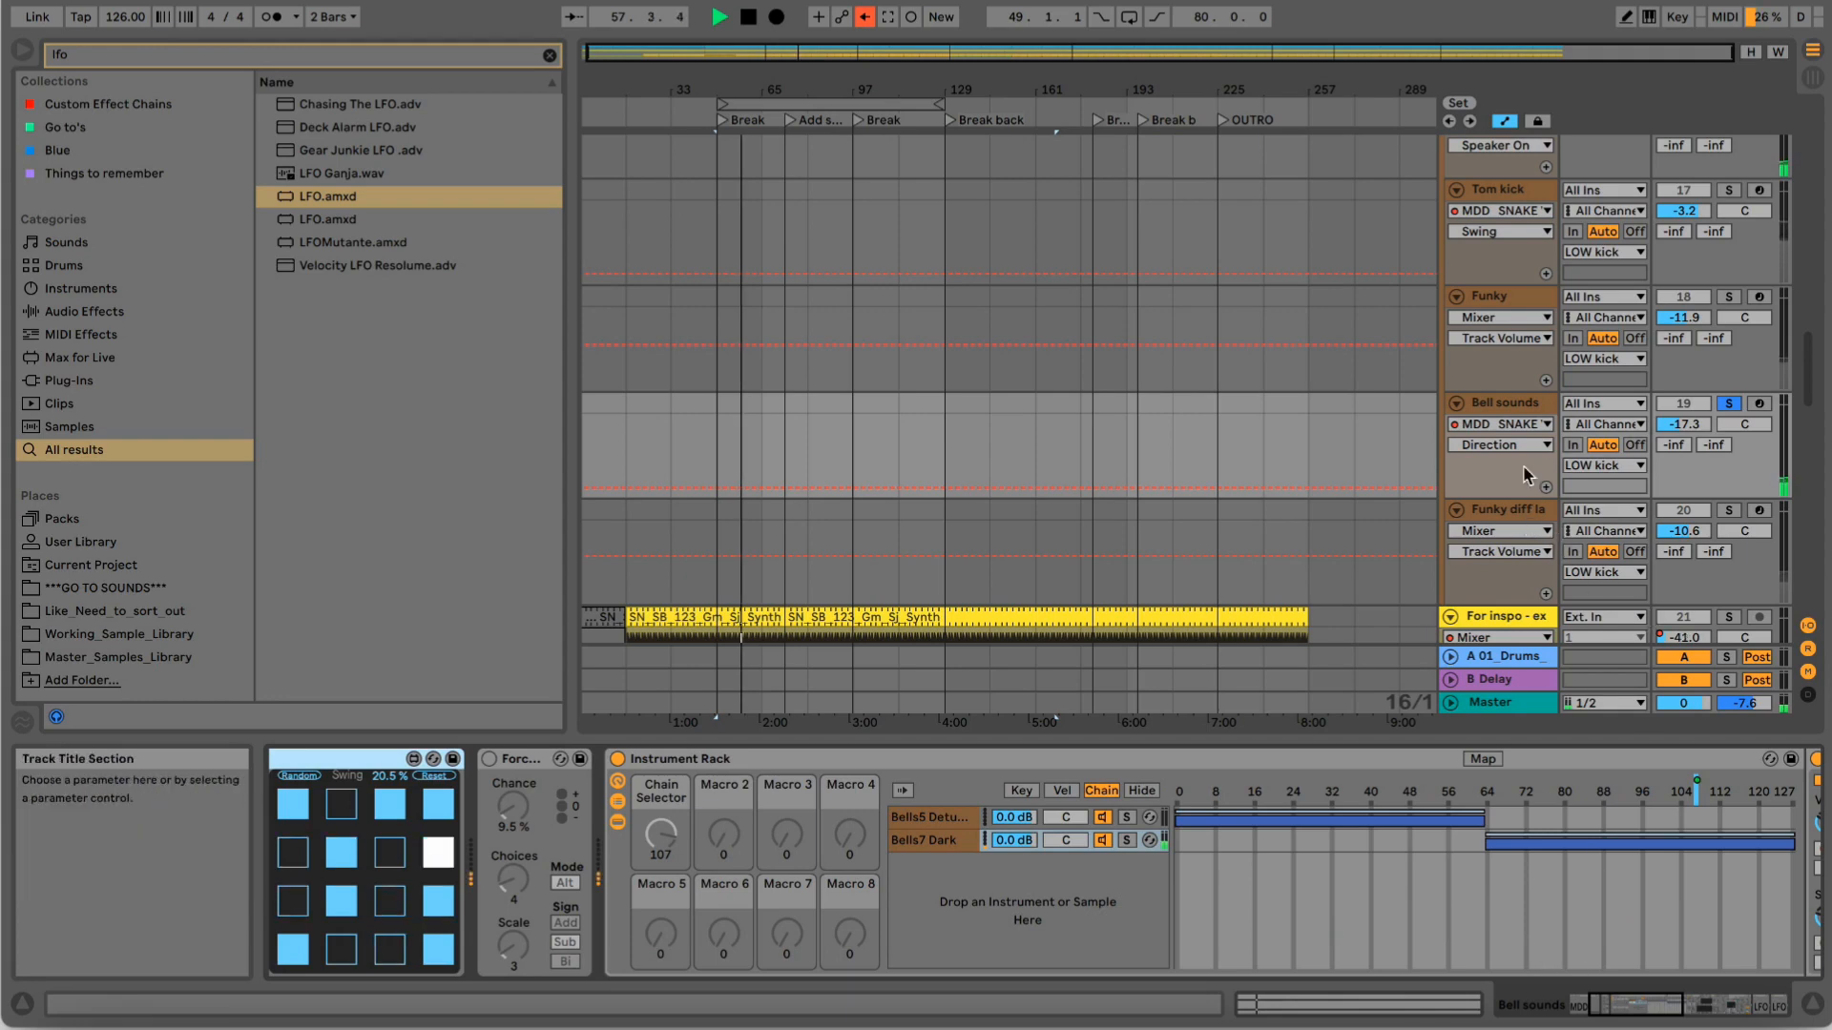
key("space")
left_click(1710, 518)
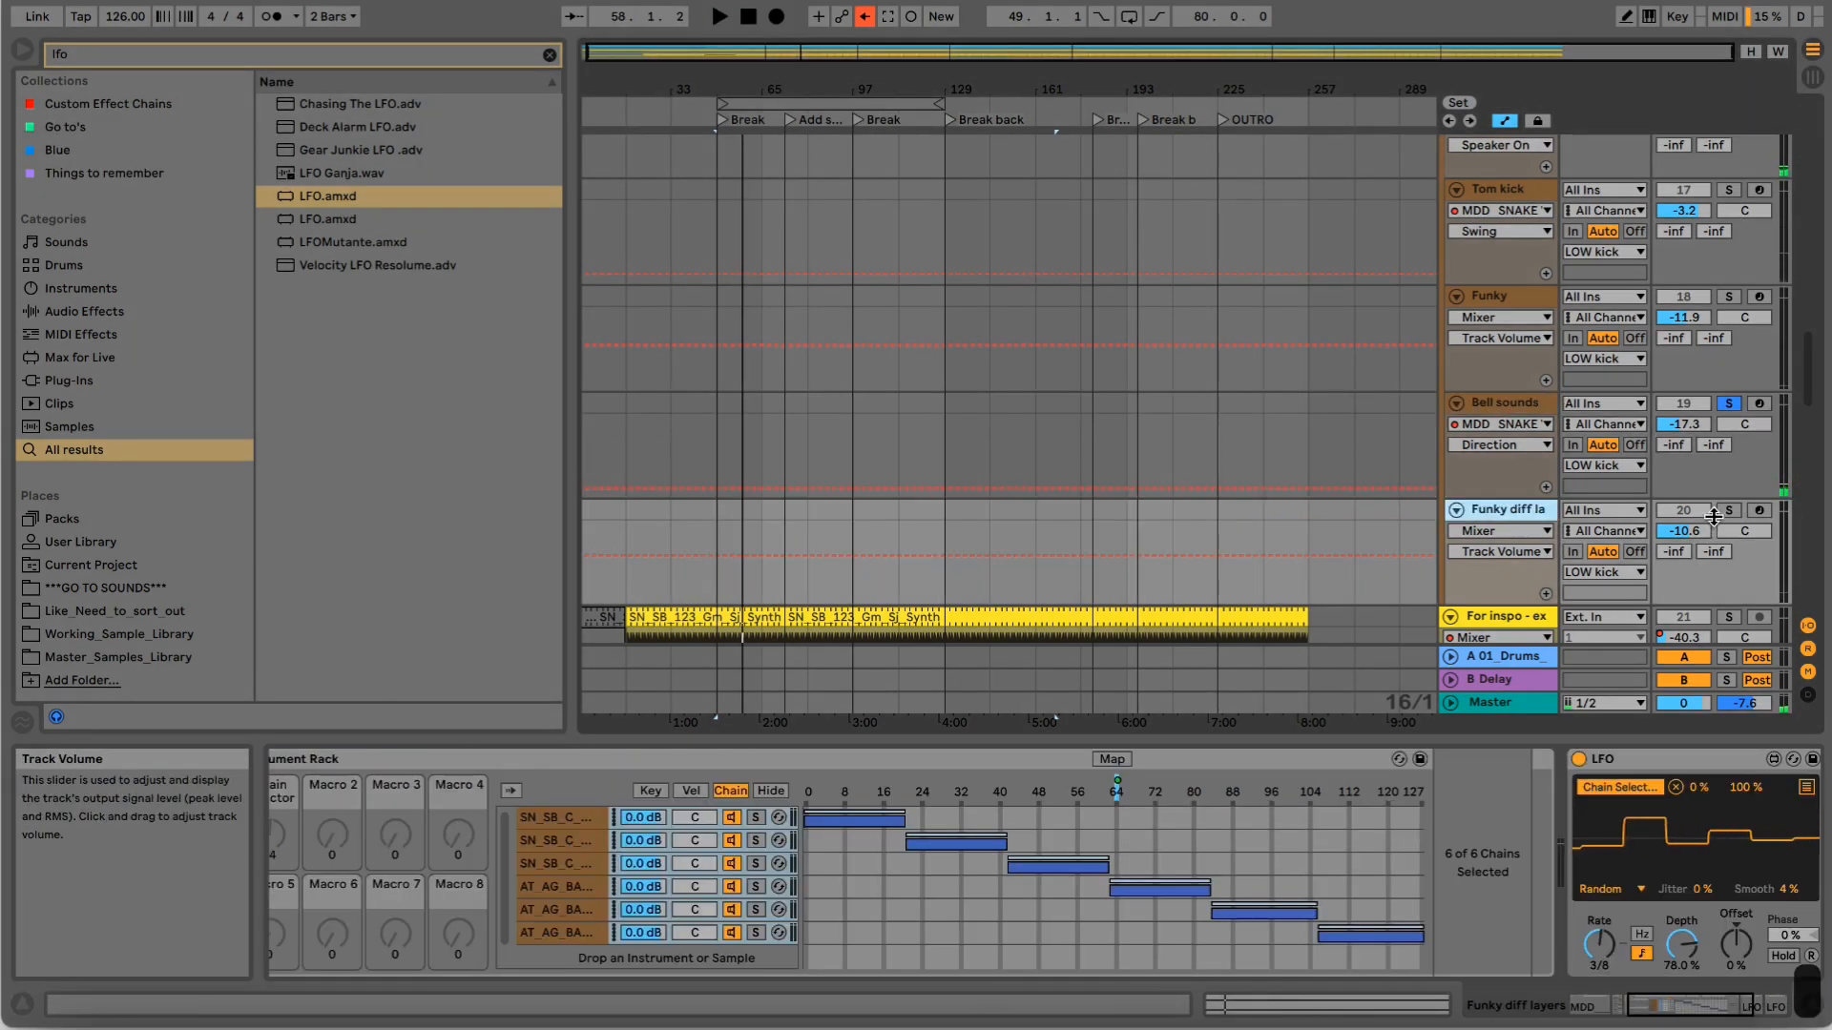
left_click(1728, 510)
left_click(1492, 404)
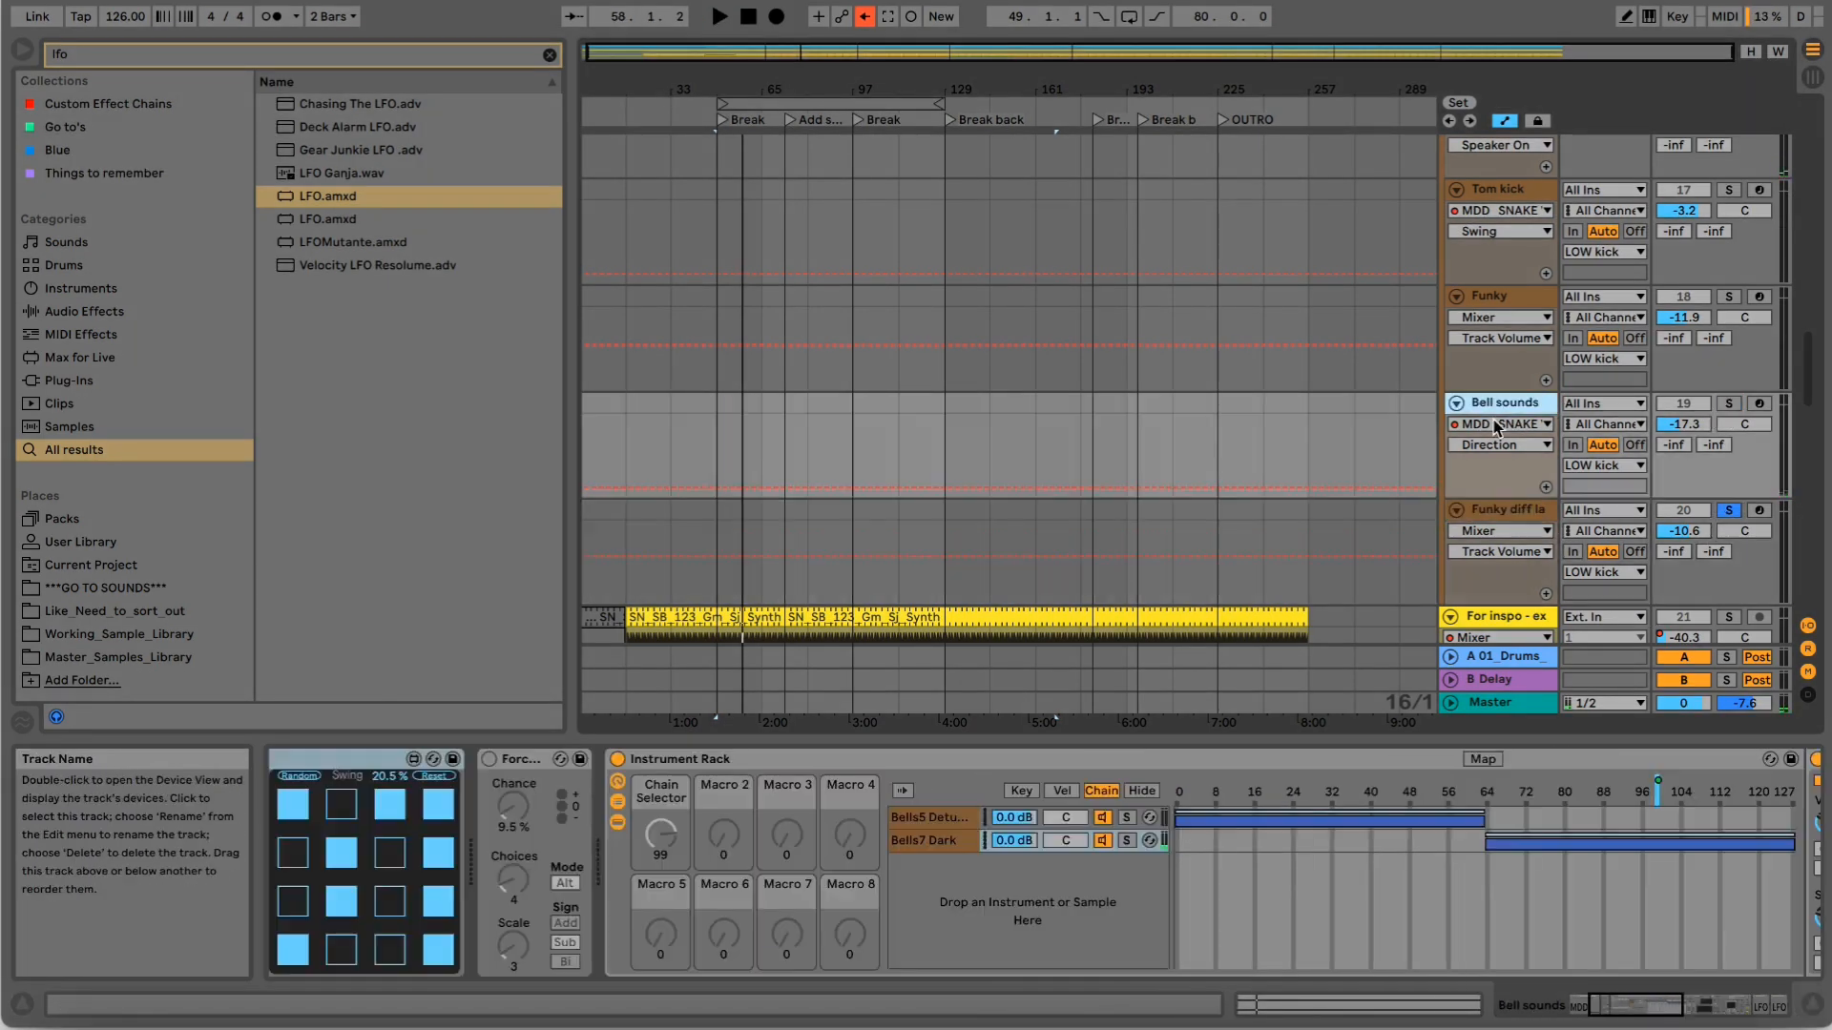
left_click(1492, 511)
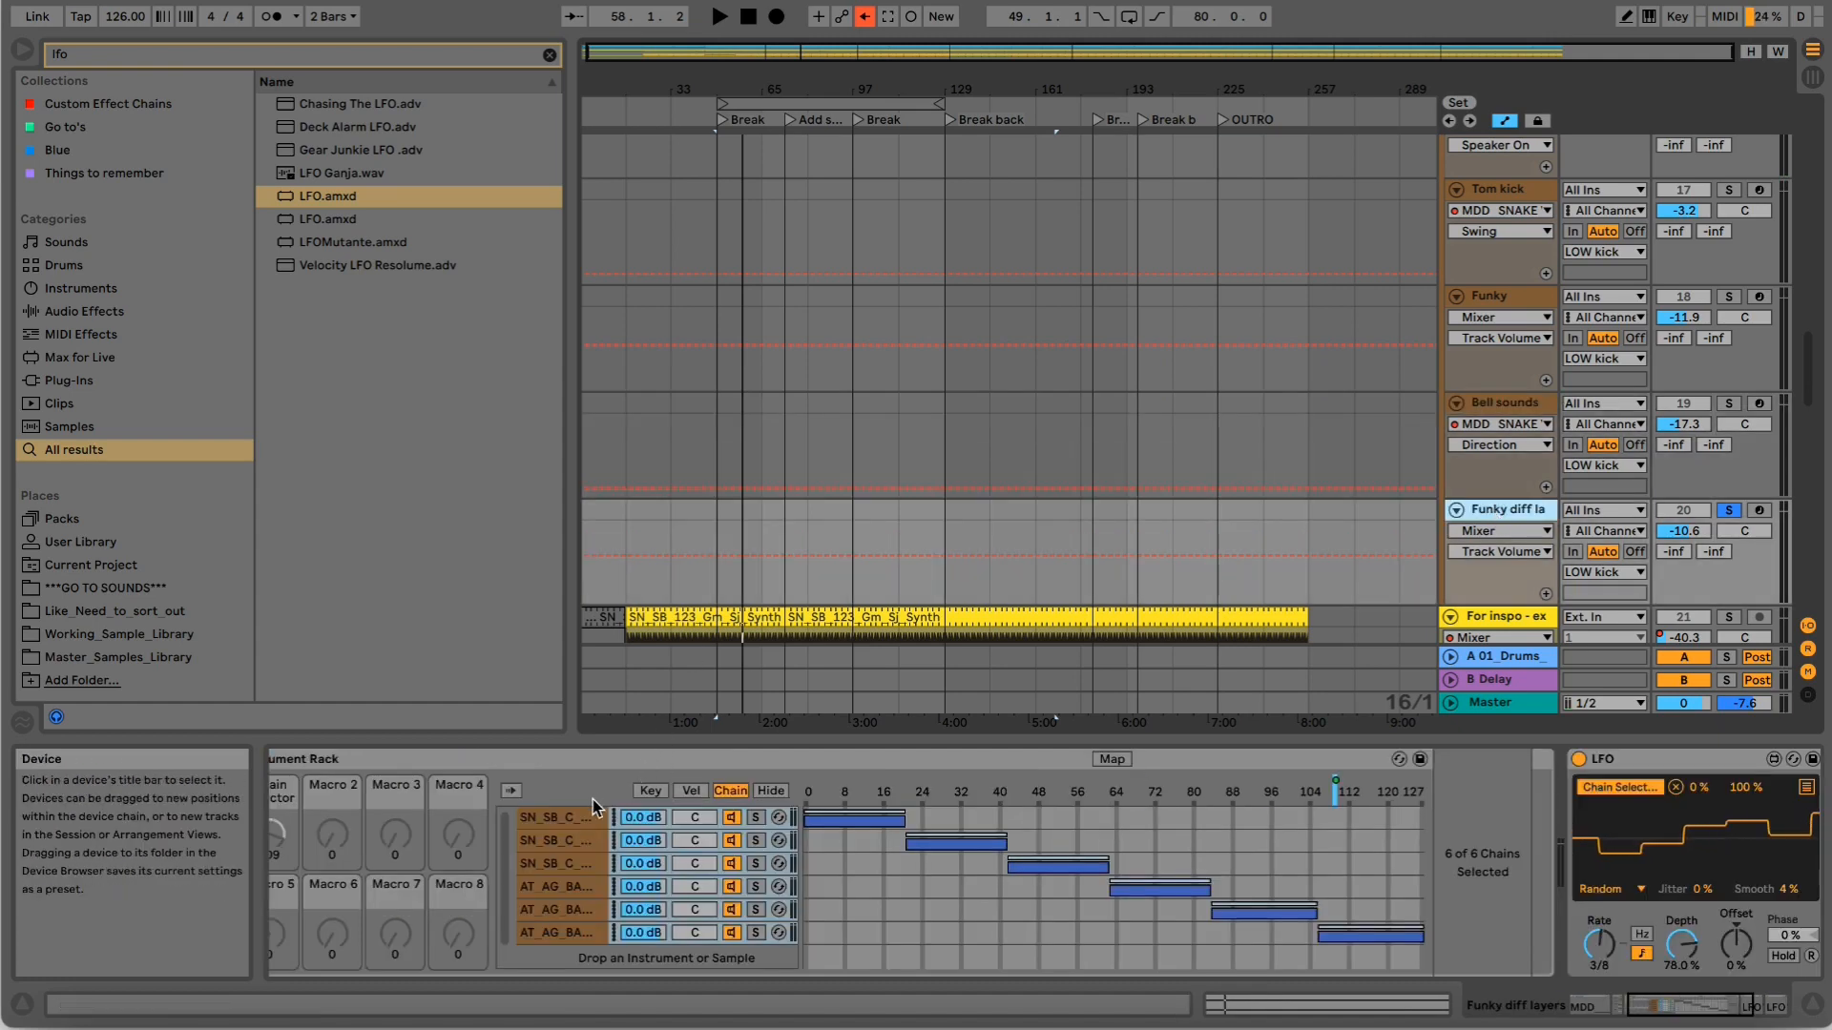
left_click(569, 830)
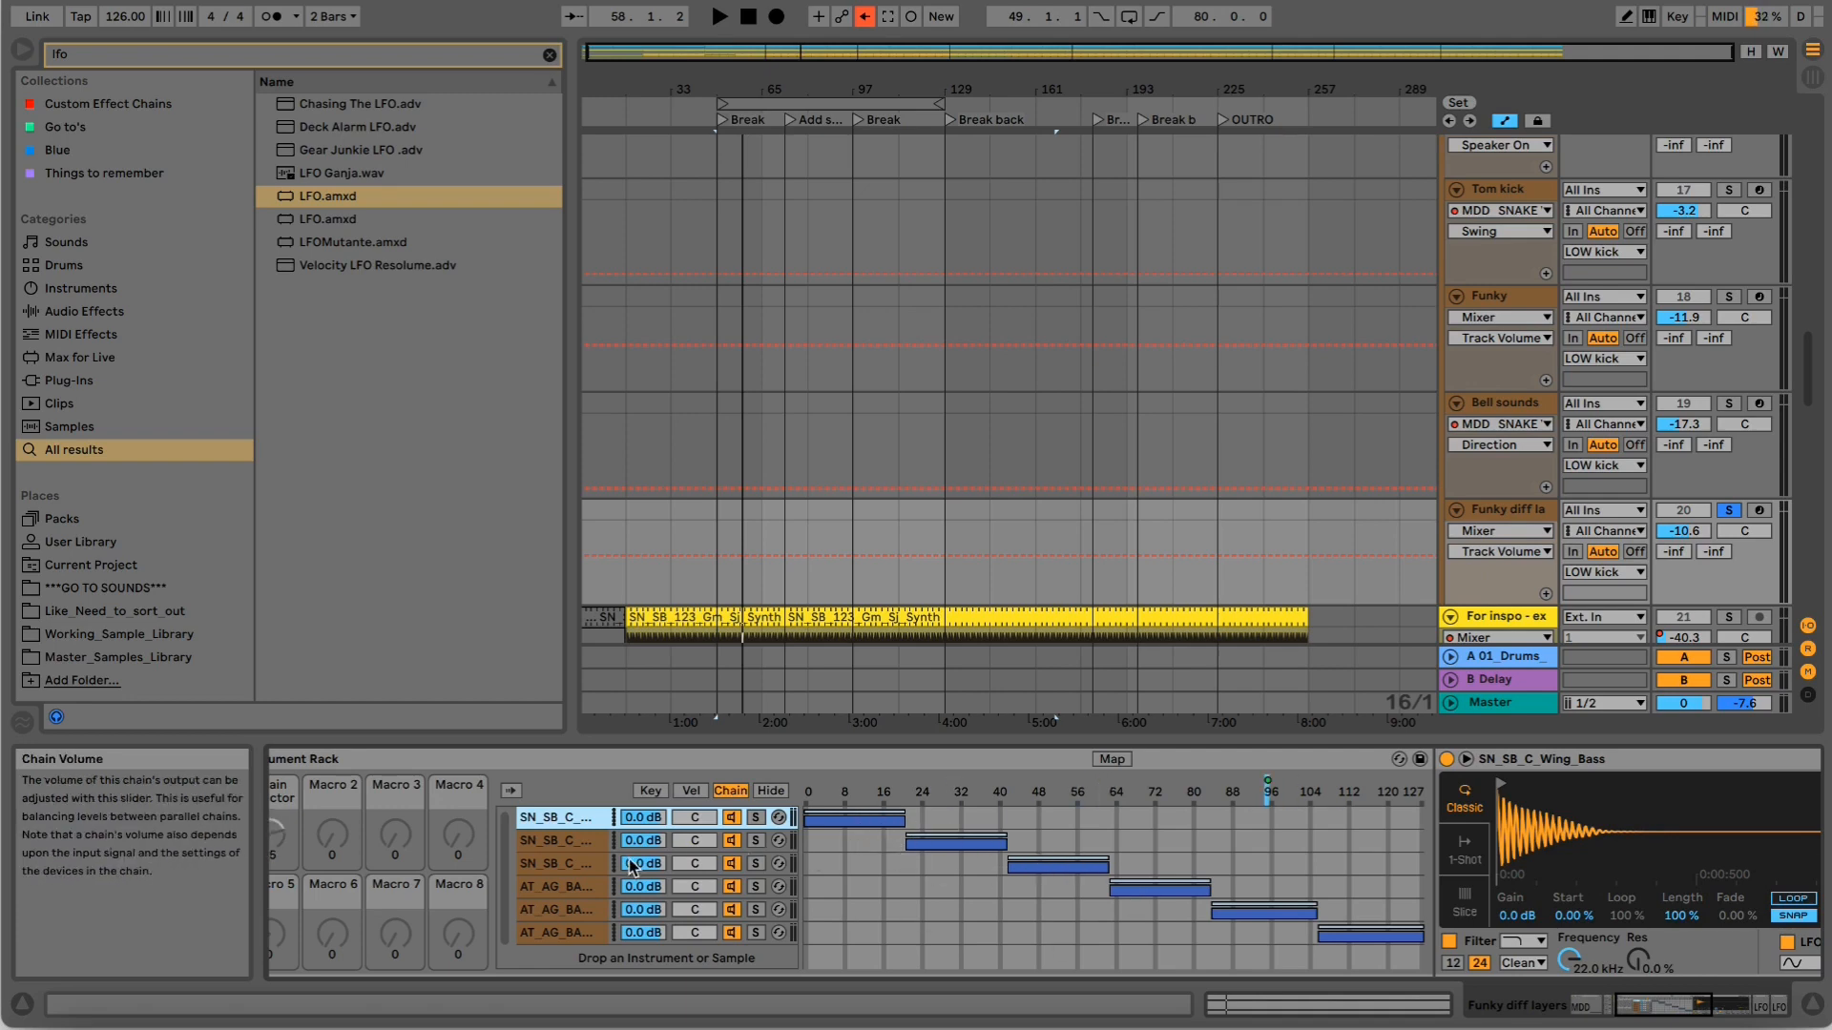
Start playback and add Funky, Bell sounds and Tom kick to the soloed tracks.
key("space")
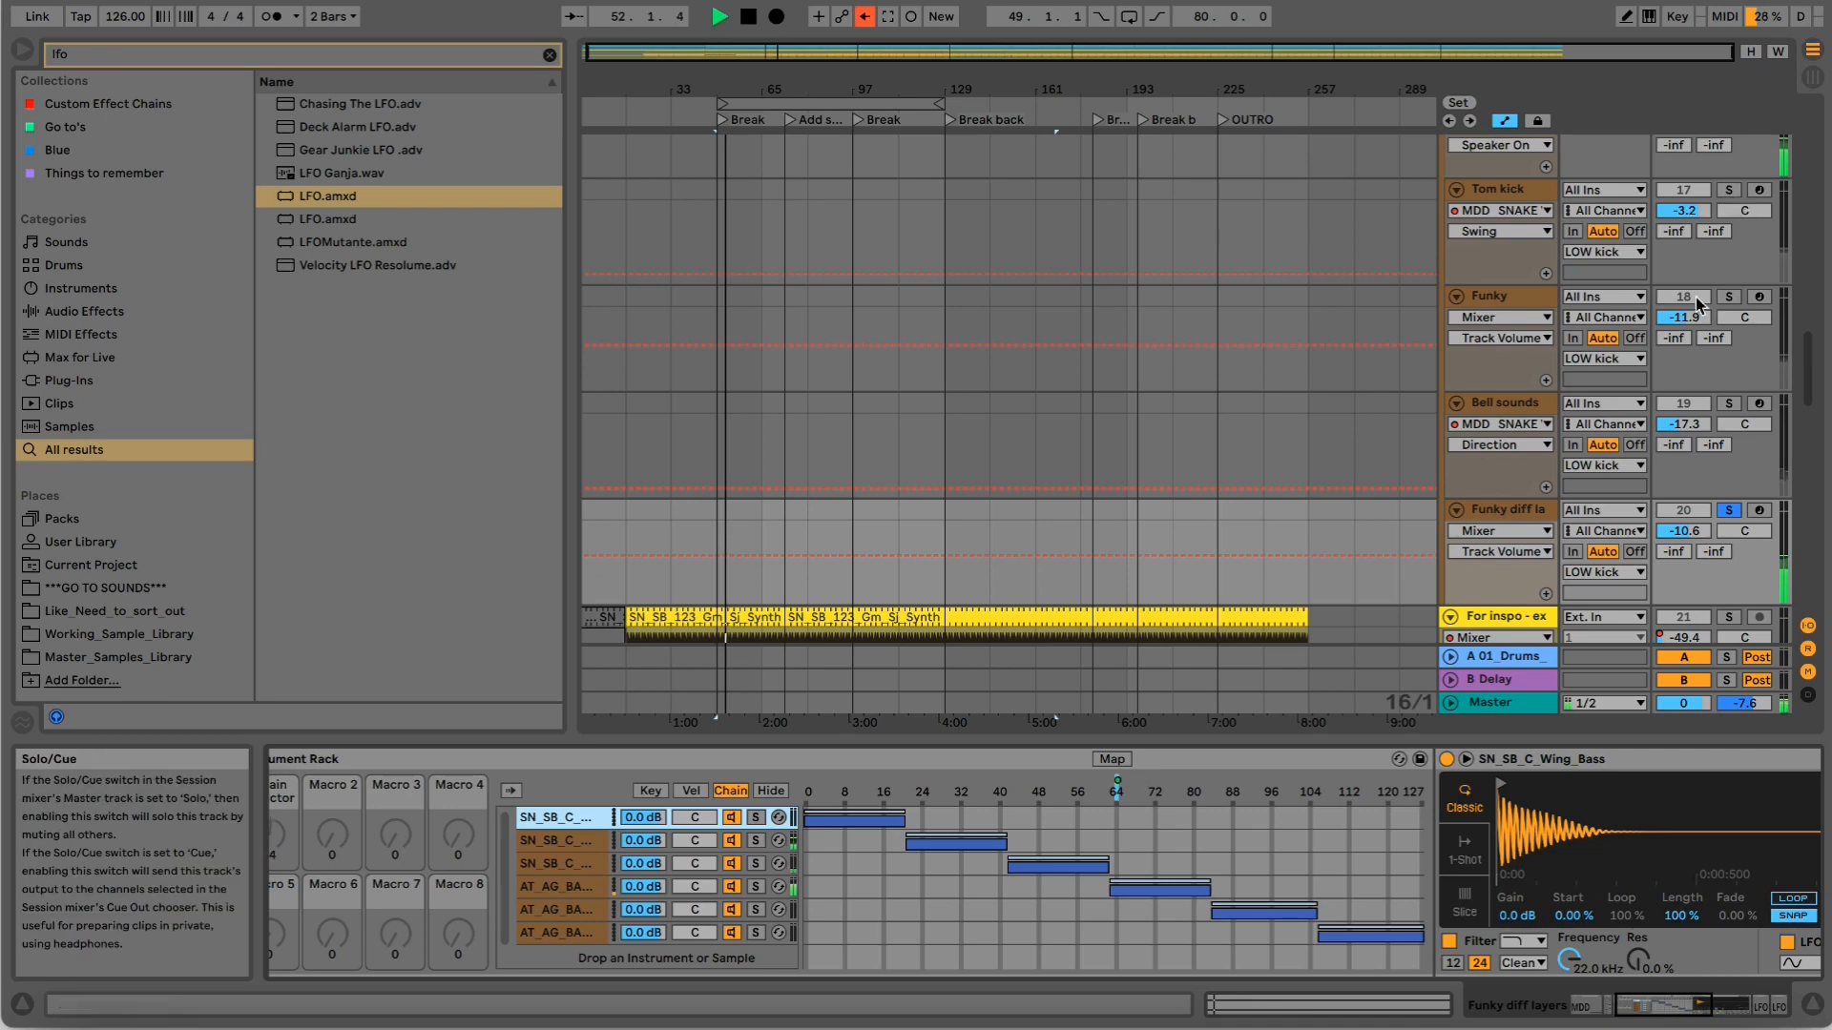
scroll(1708, 272, "up", 3)
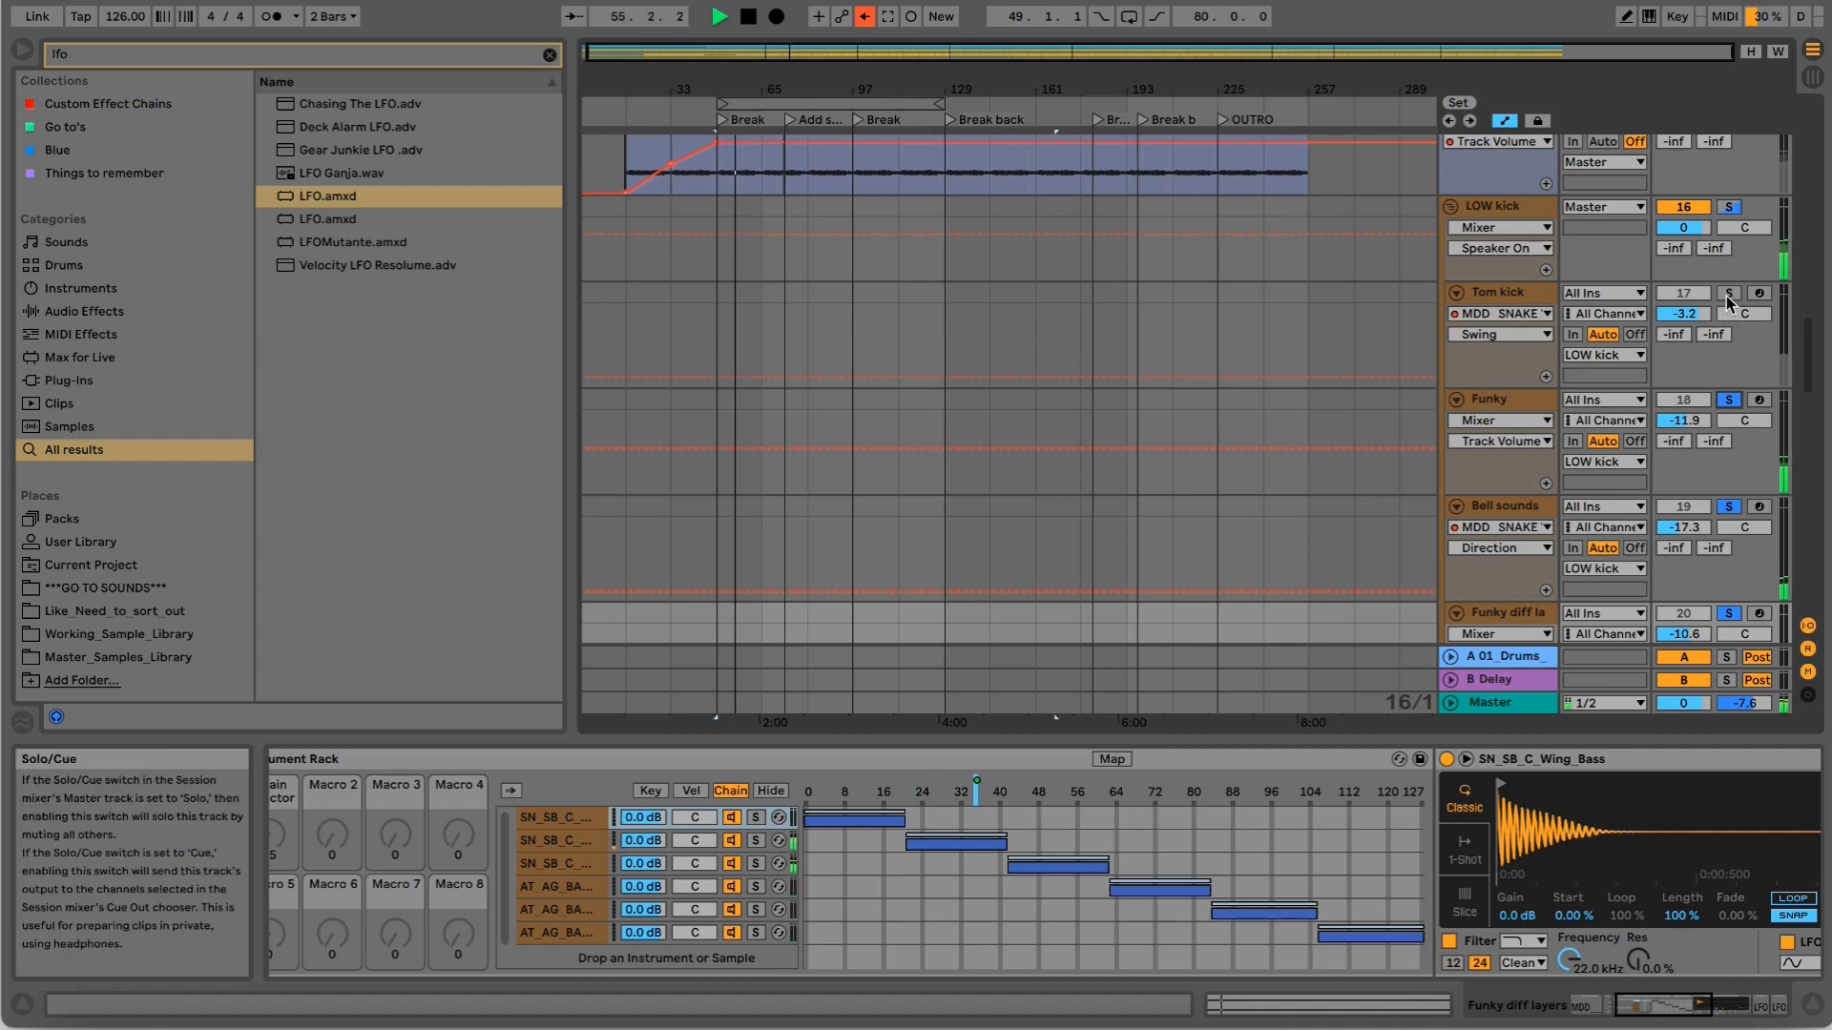
left_click(1538, 296)
Add the Kick / clap track to the solo and show its Instant minimal_Ruffinstudio_beta device.
scroll(1619, 439, "down", 4)
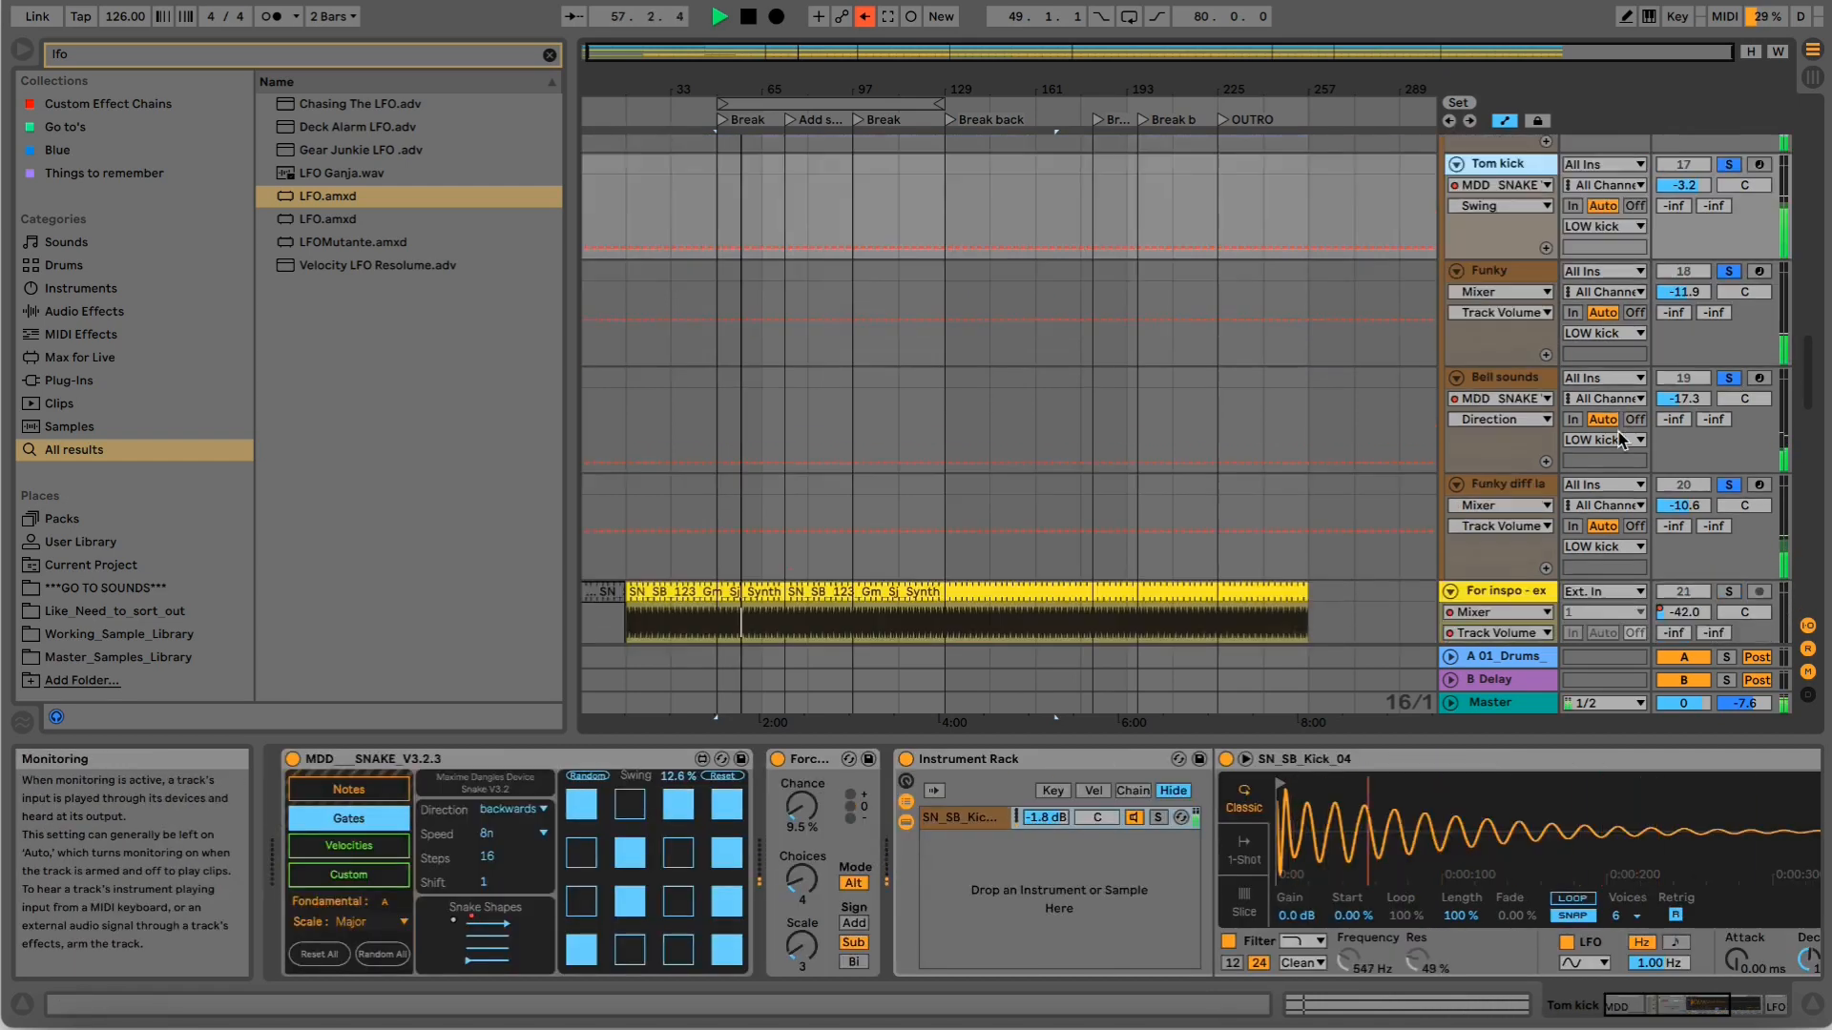
scroll(1619, 439, "down", 6)
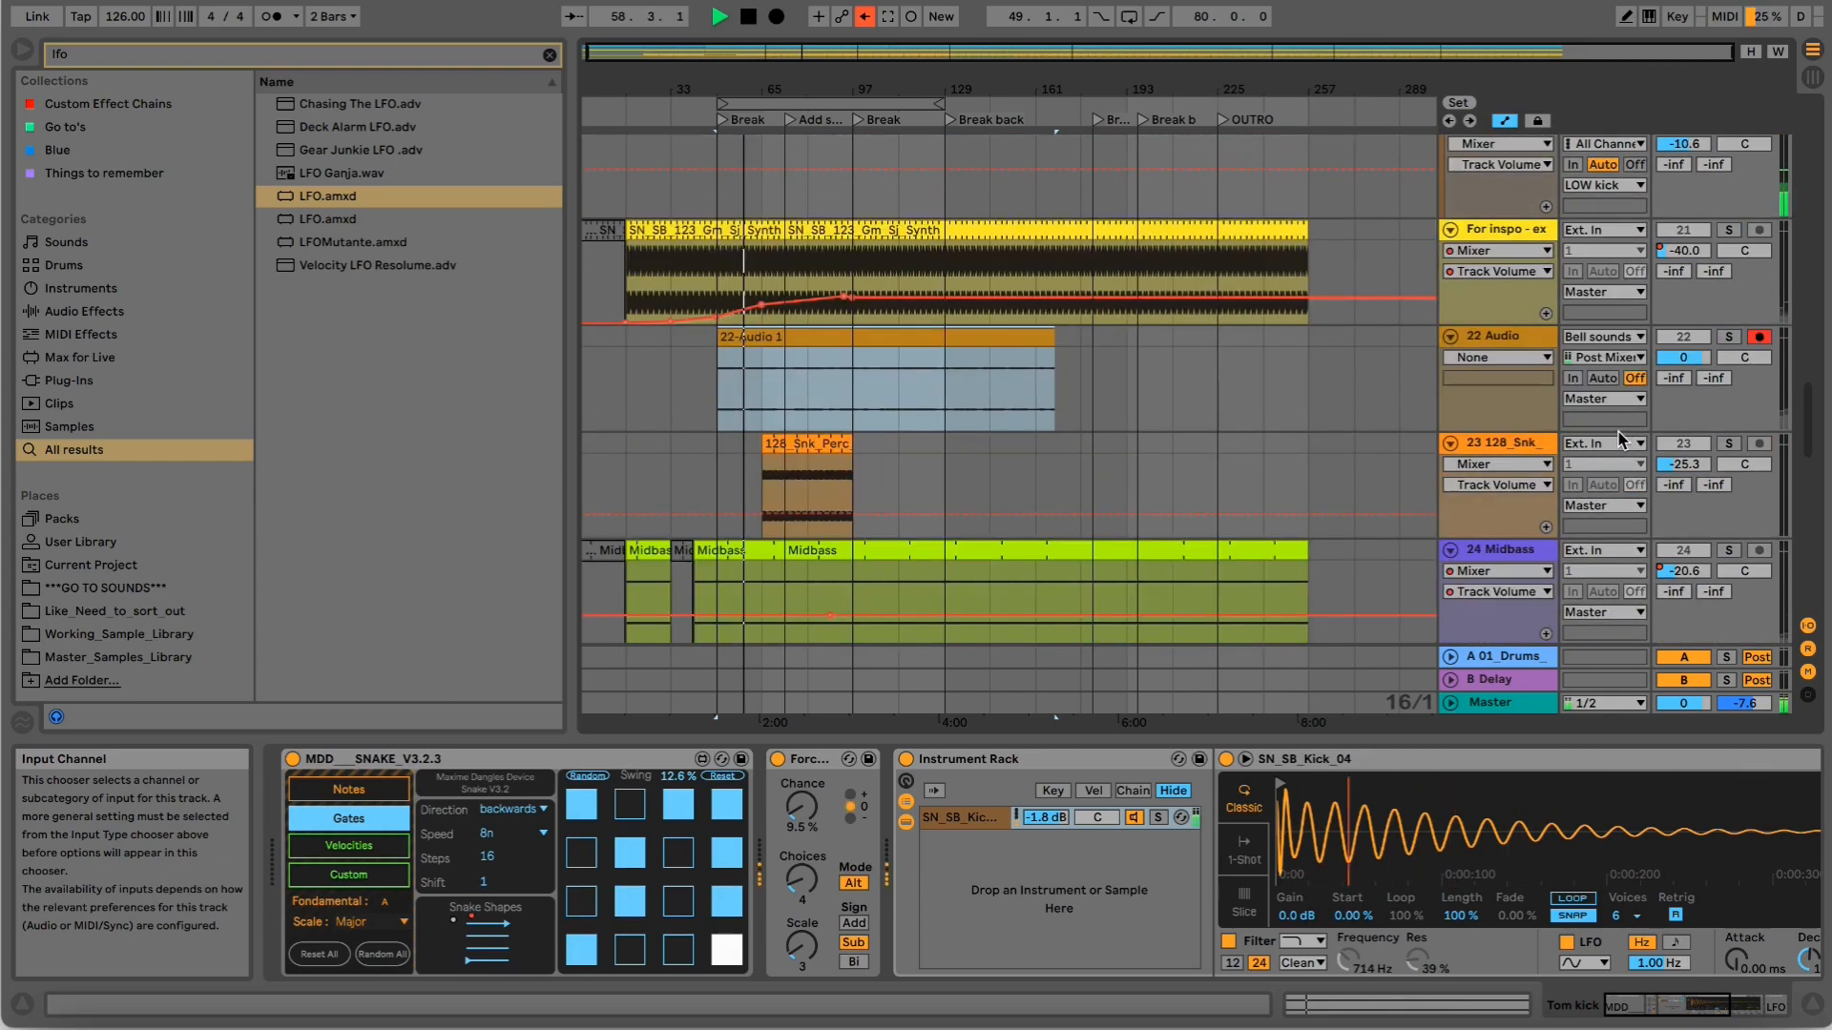
scroll(1619, 439, "down", 15)
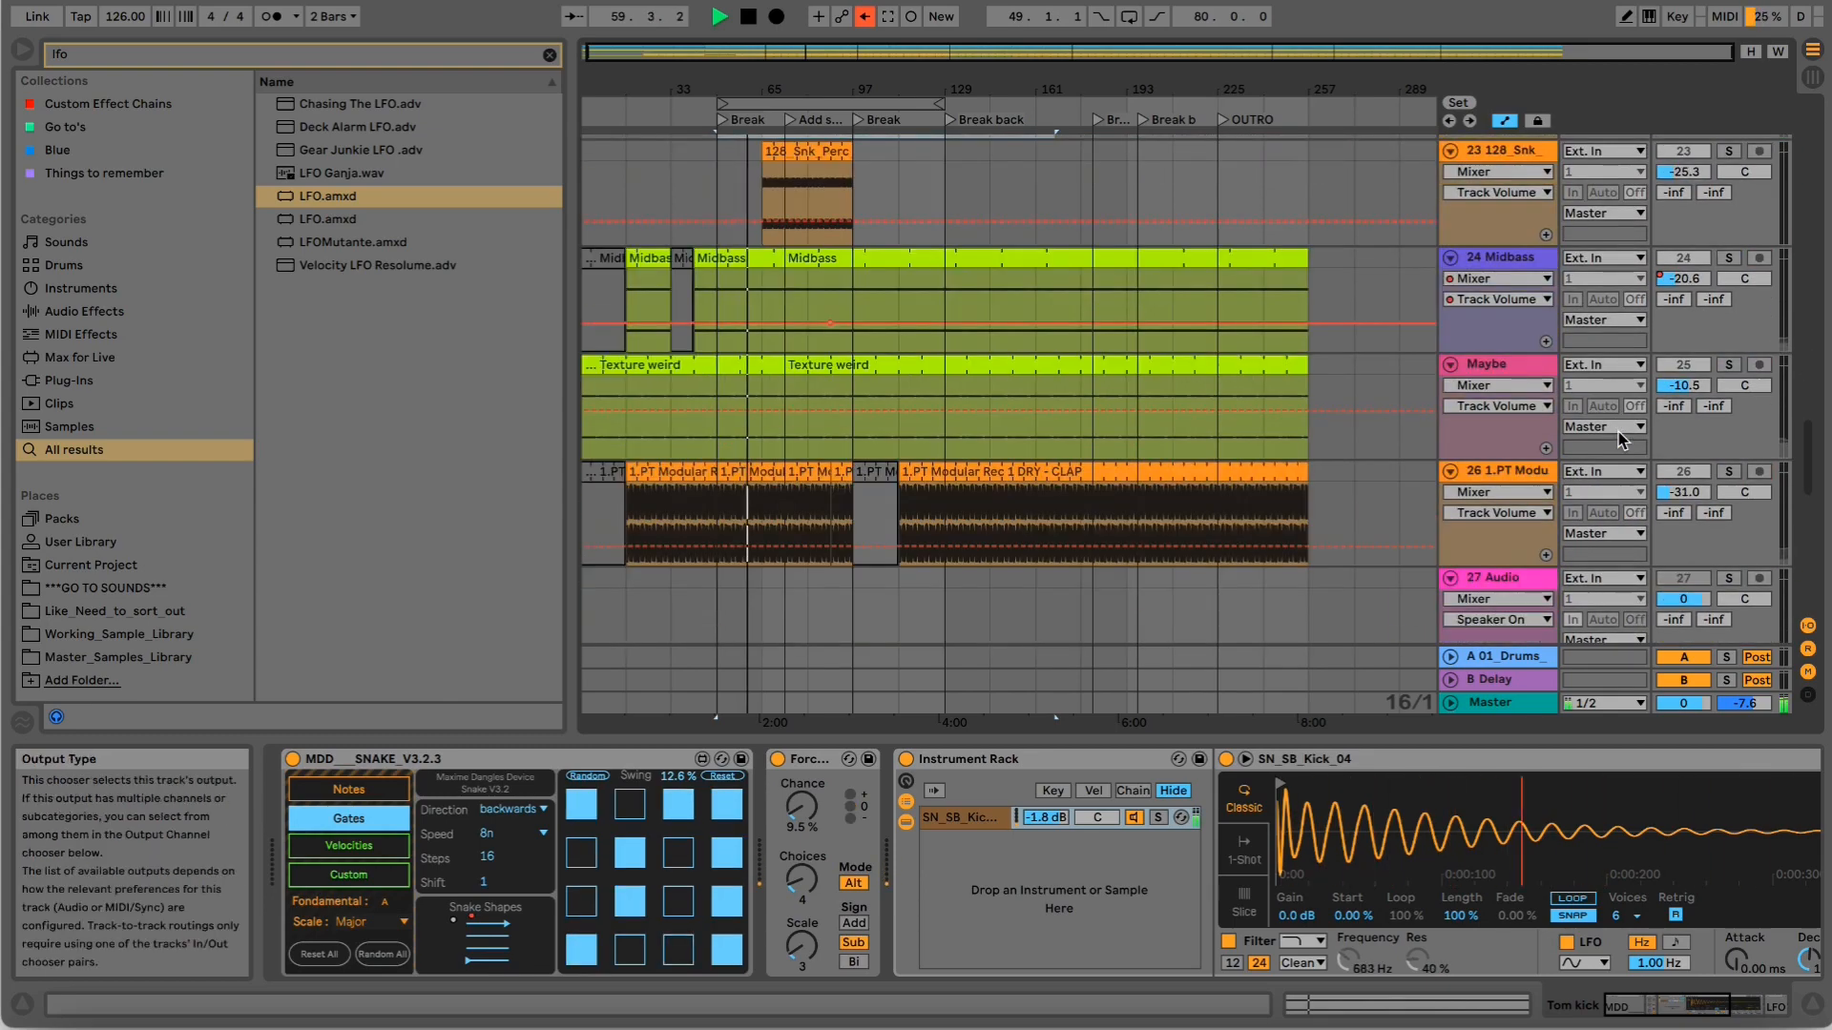
scroll(1619, 439, "down", 2)
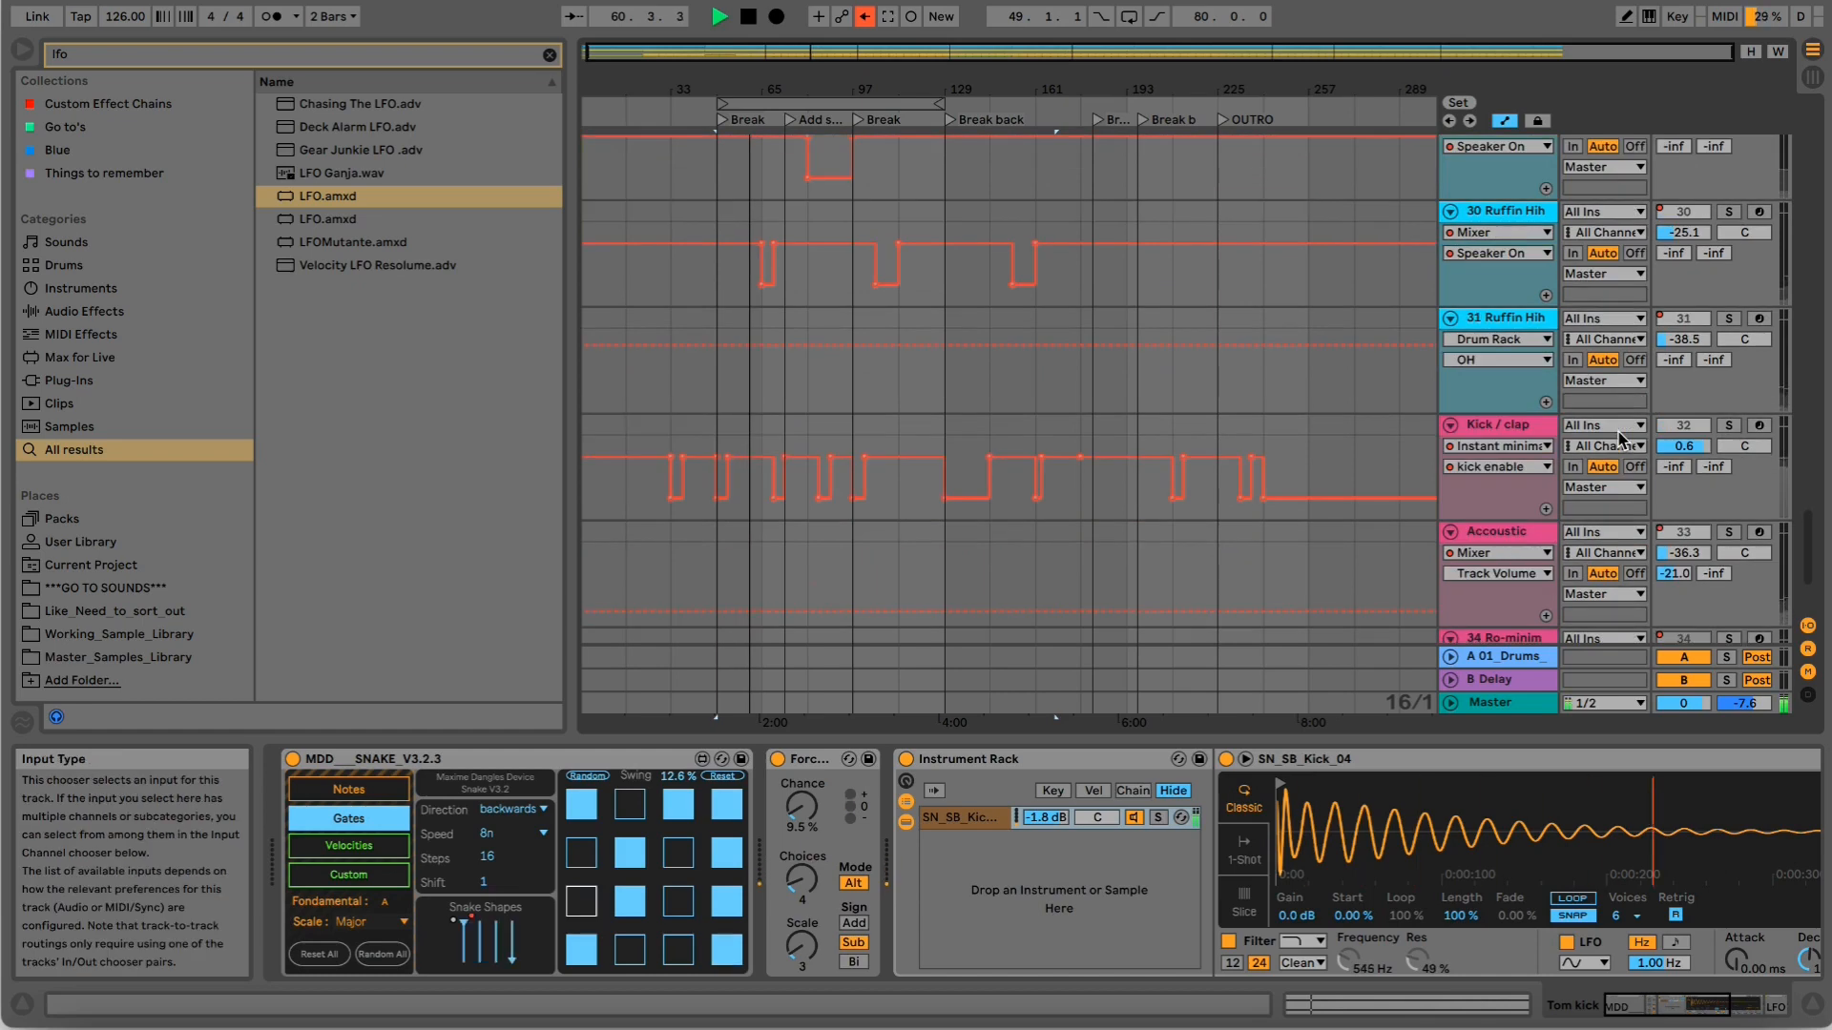
scroll(1620, 439, "down", 3)
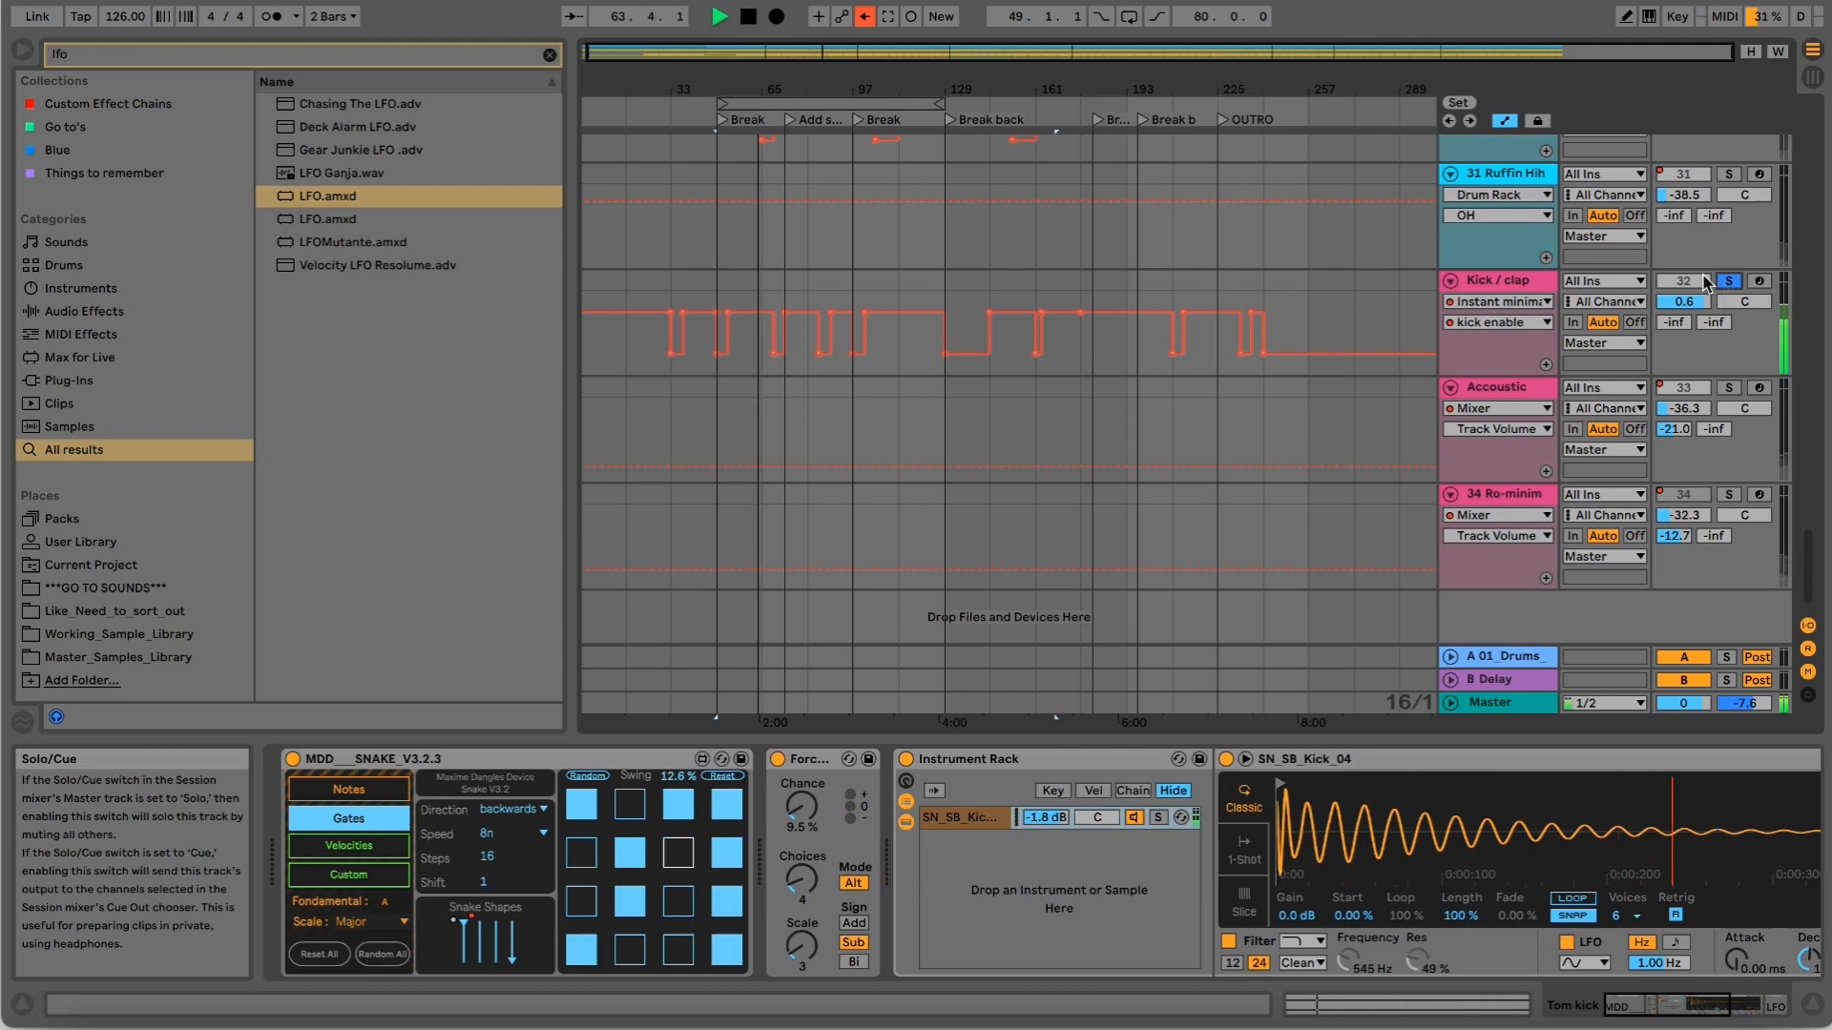
left_click(1538, 282)
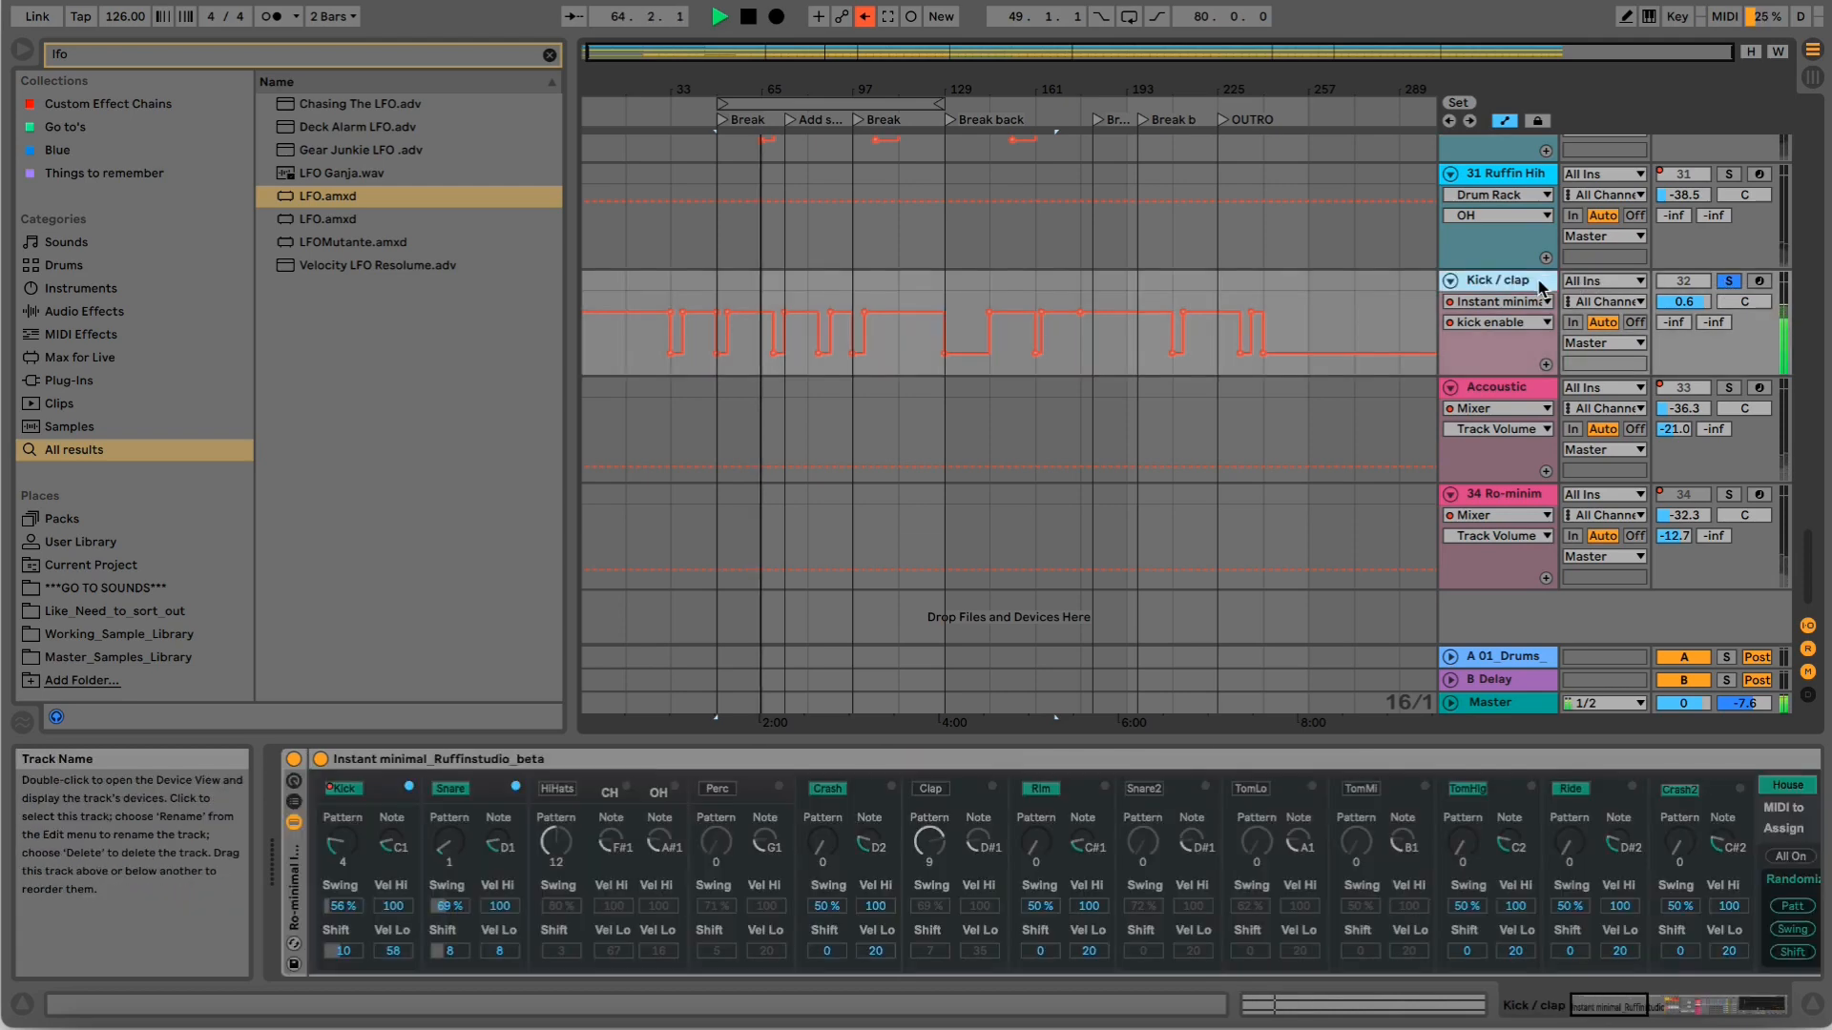
Add the Accoustic track to the solo and look over the other tracks while the soloed layers play.
left_click(1731, 389)
scroll(1731, 393, "up", 10)
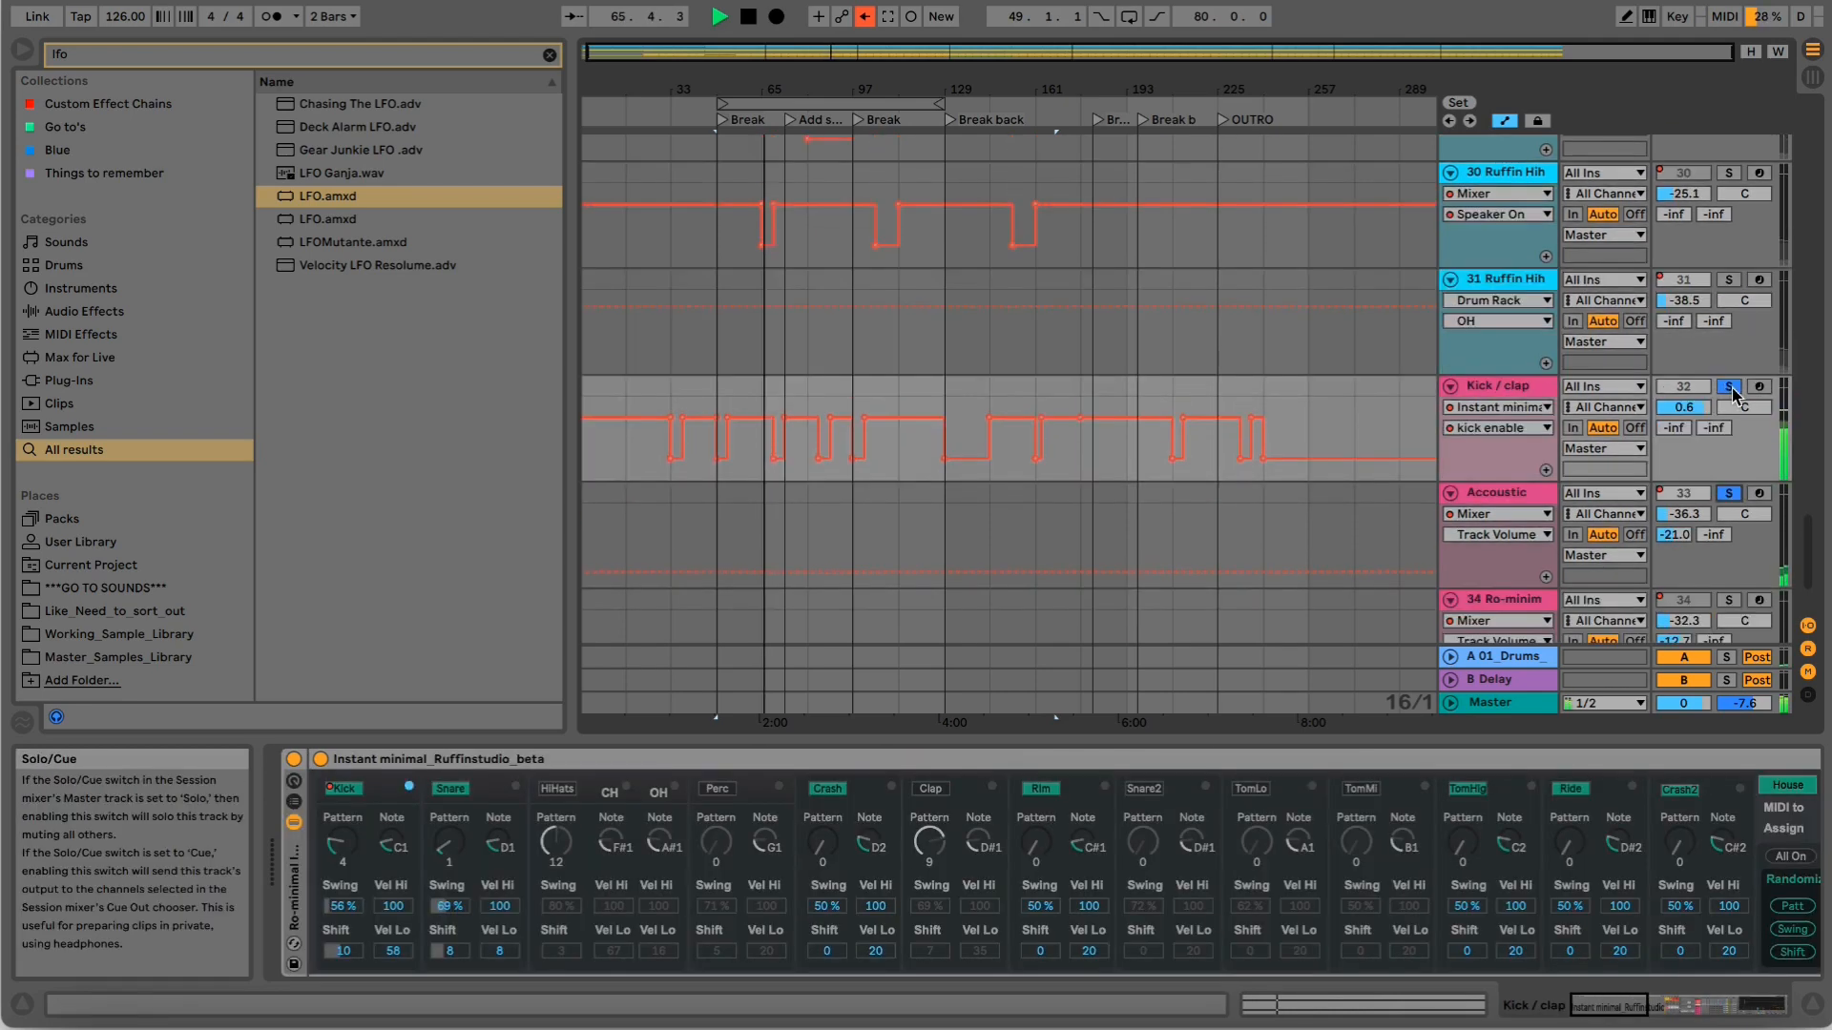
scroll(1732, 389, "up", 3)
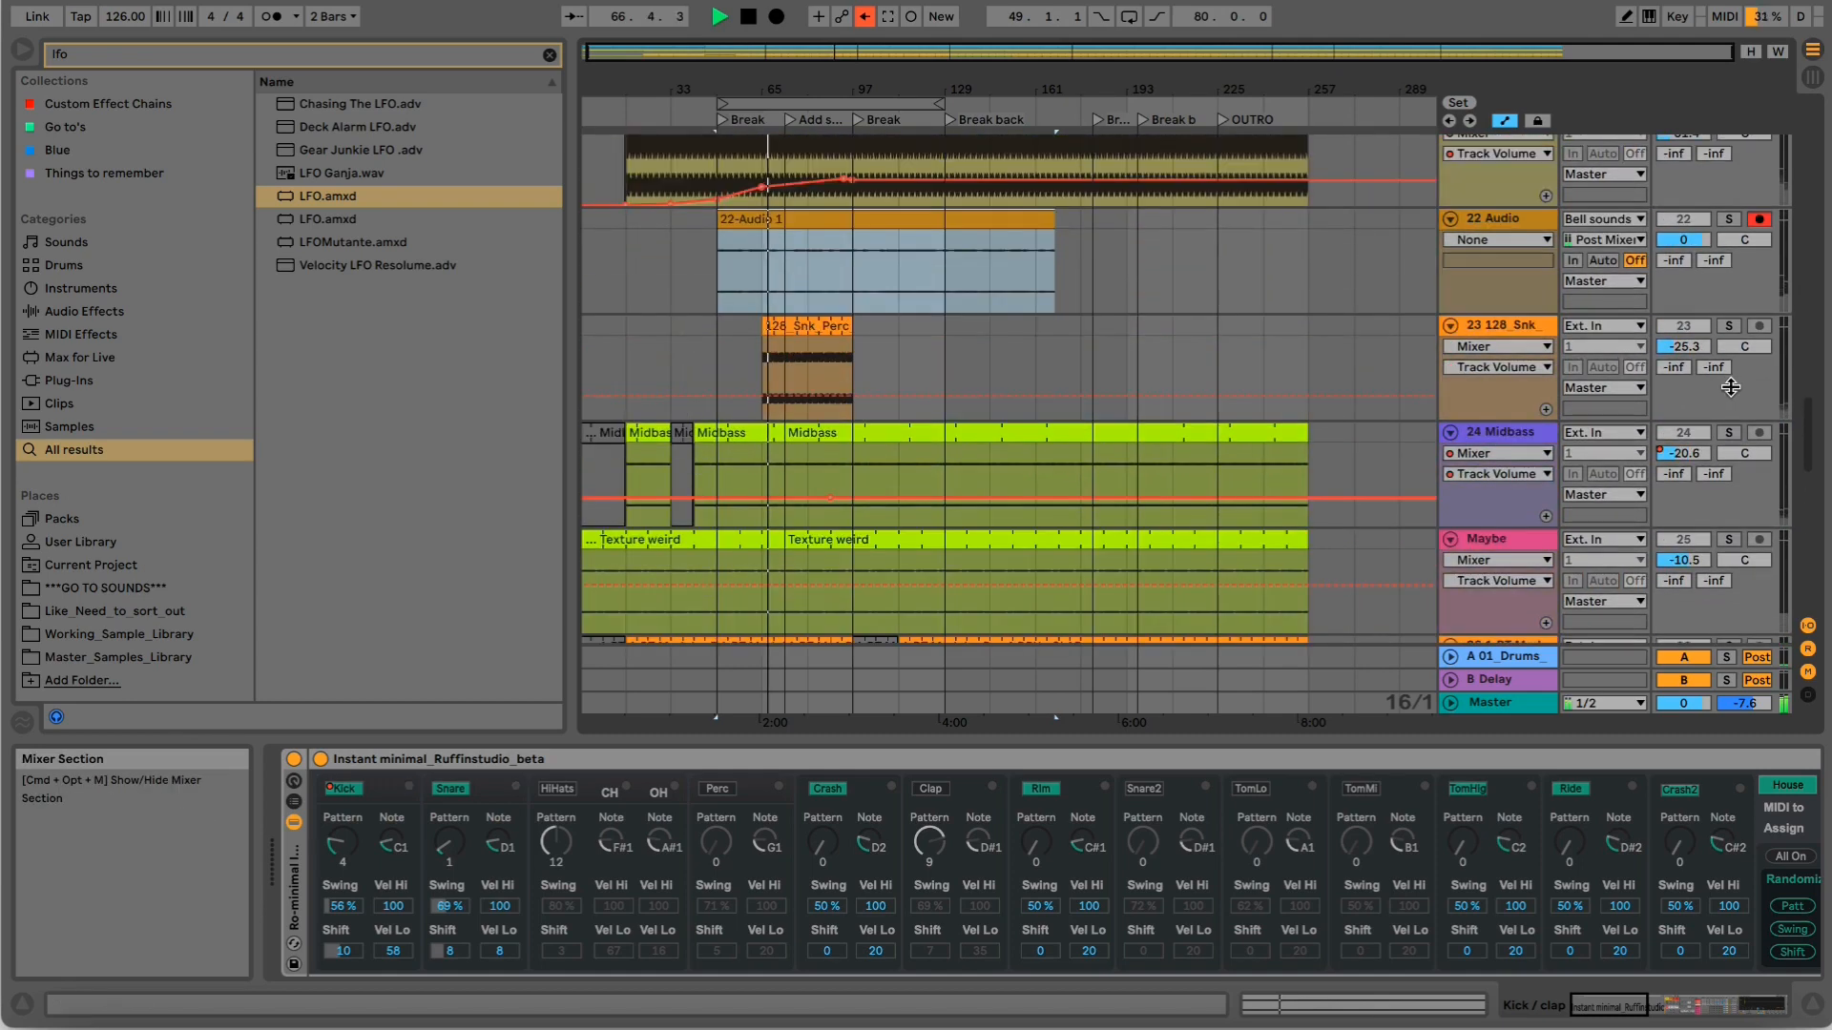
scroll(1729, 381, "up", 8)
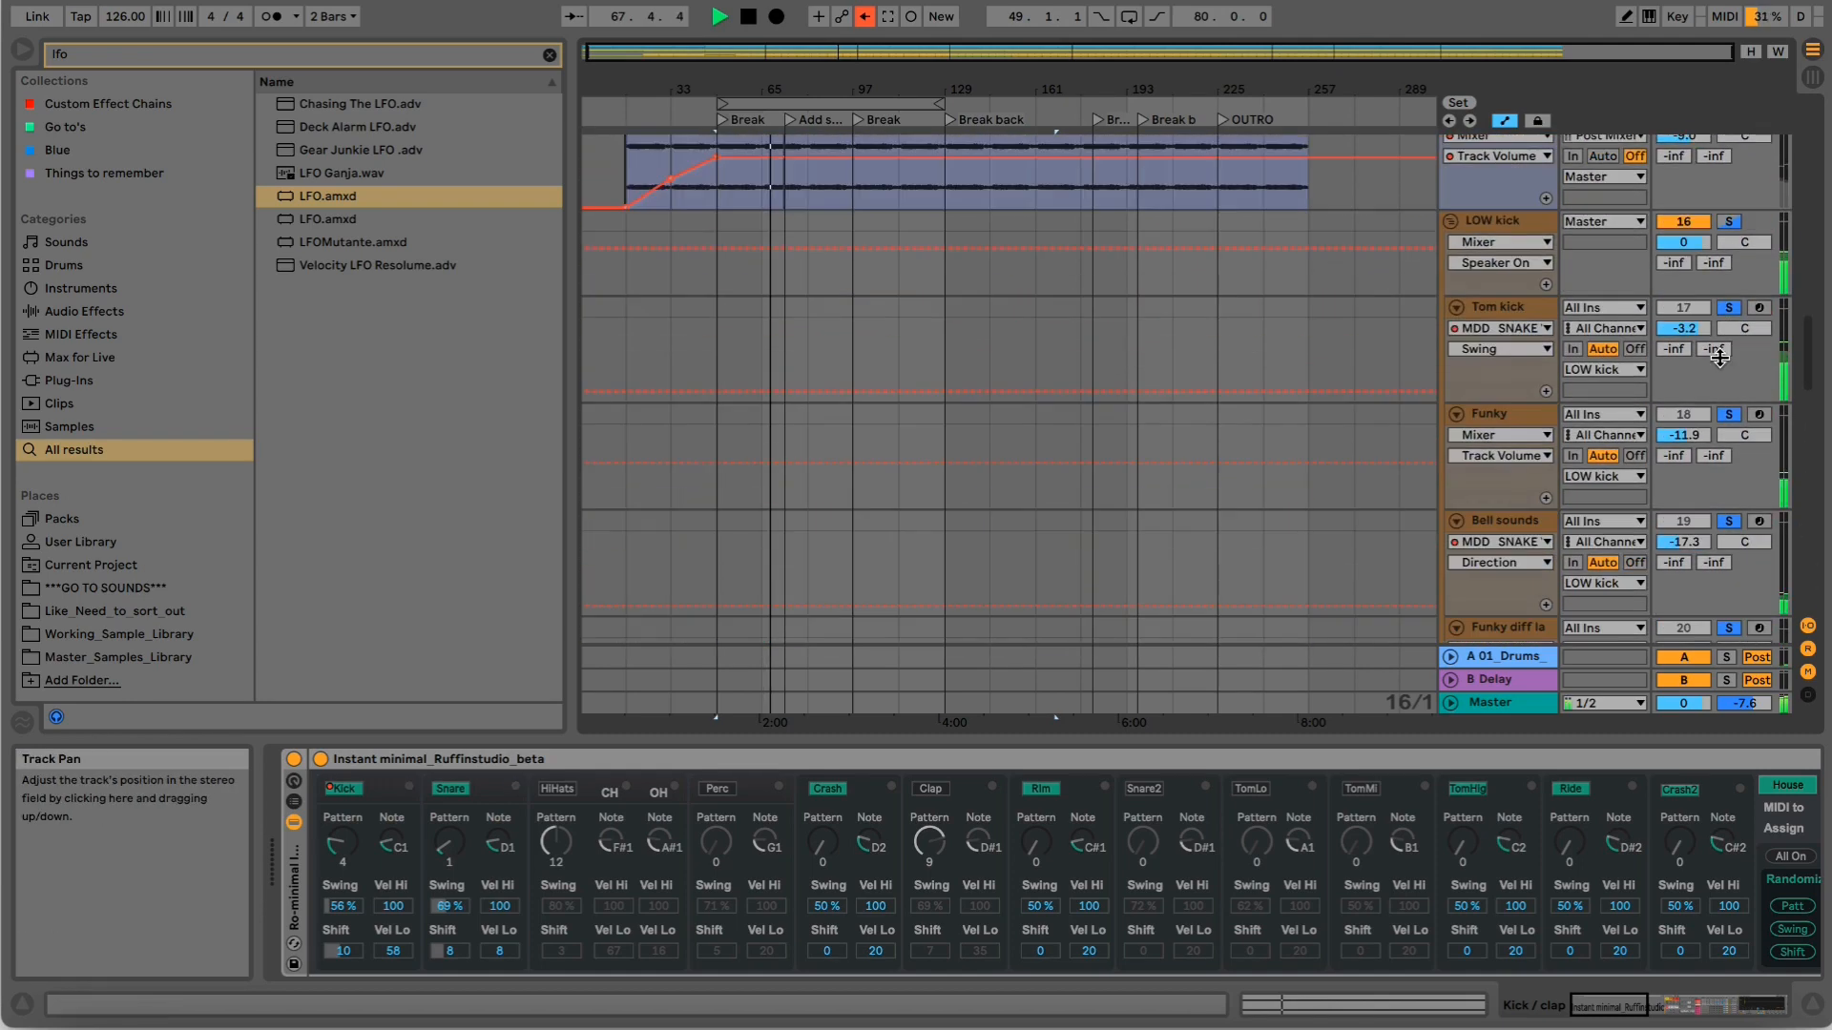
scroll(1722, 353, "up", 4)
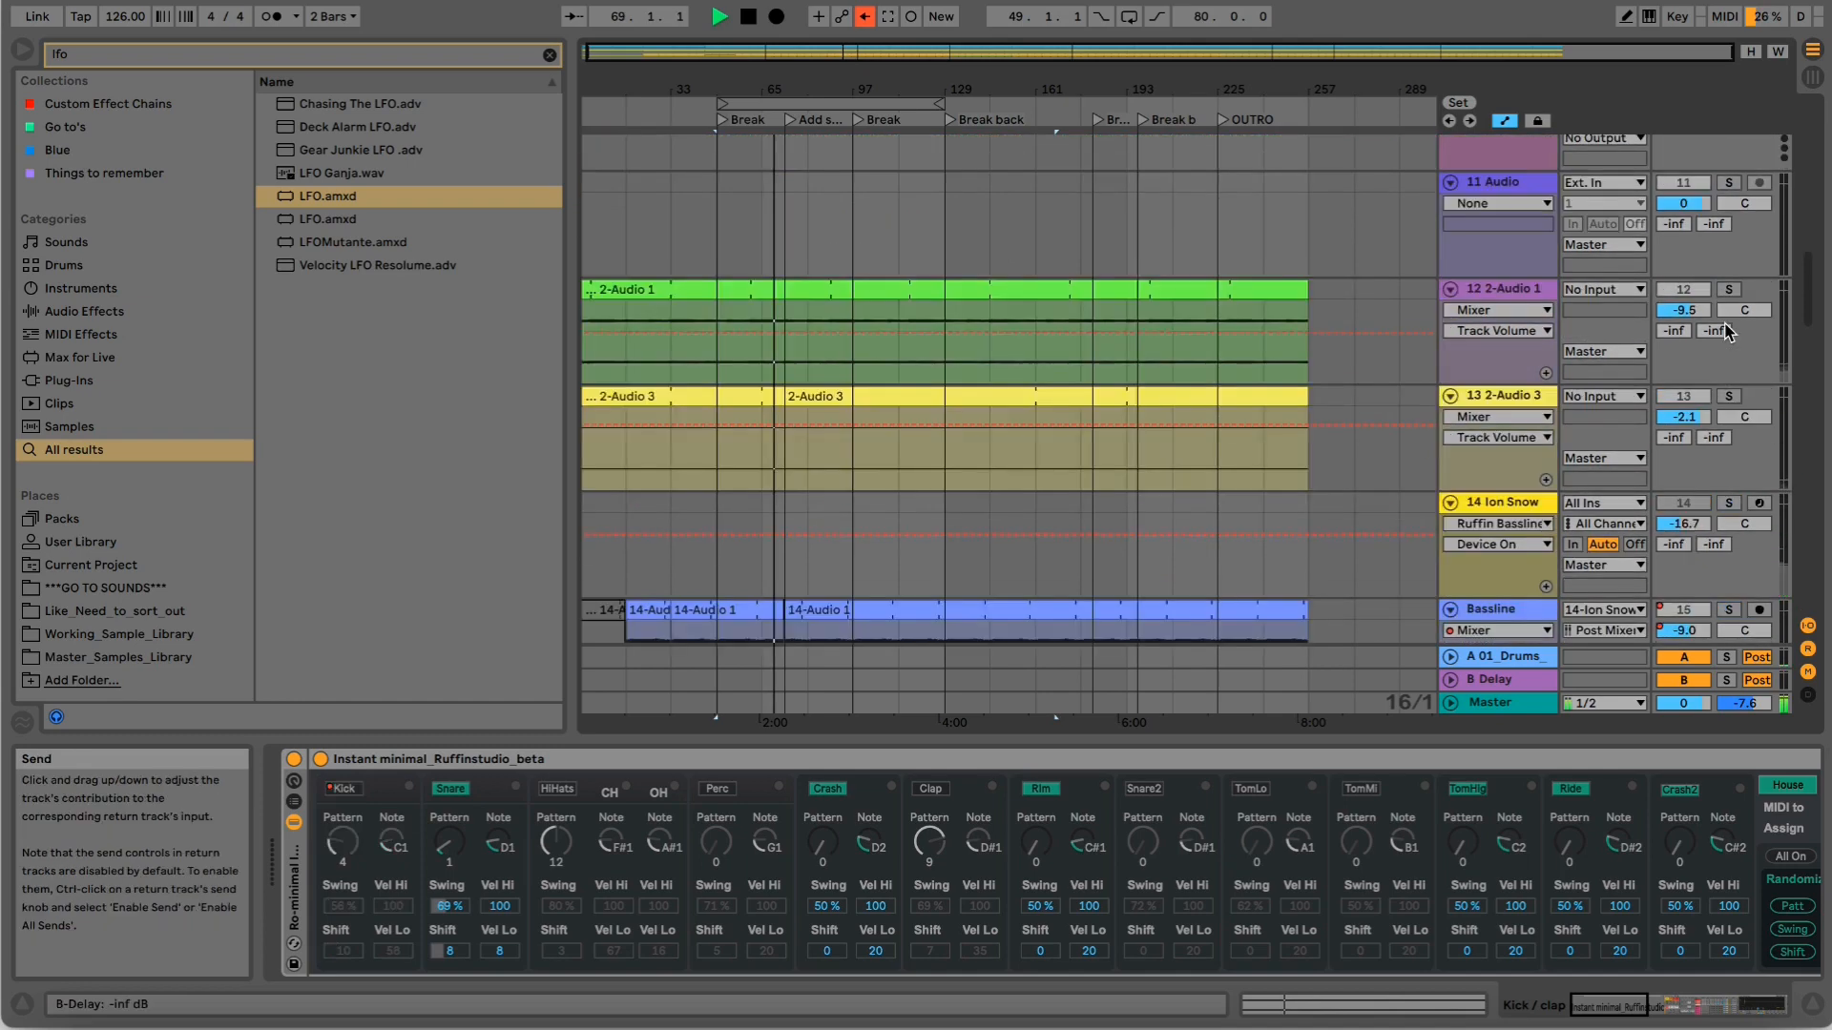
scroll(1170, 238, "down", 12)
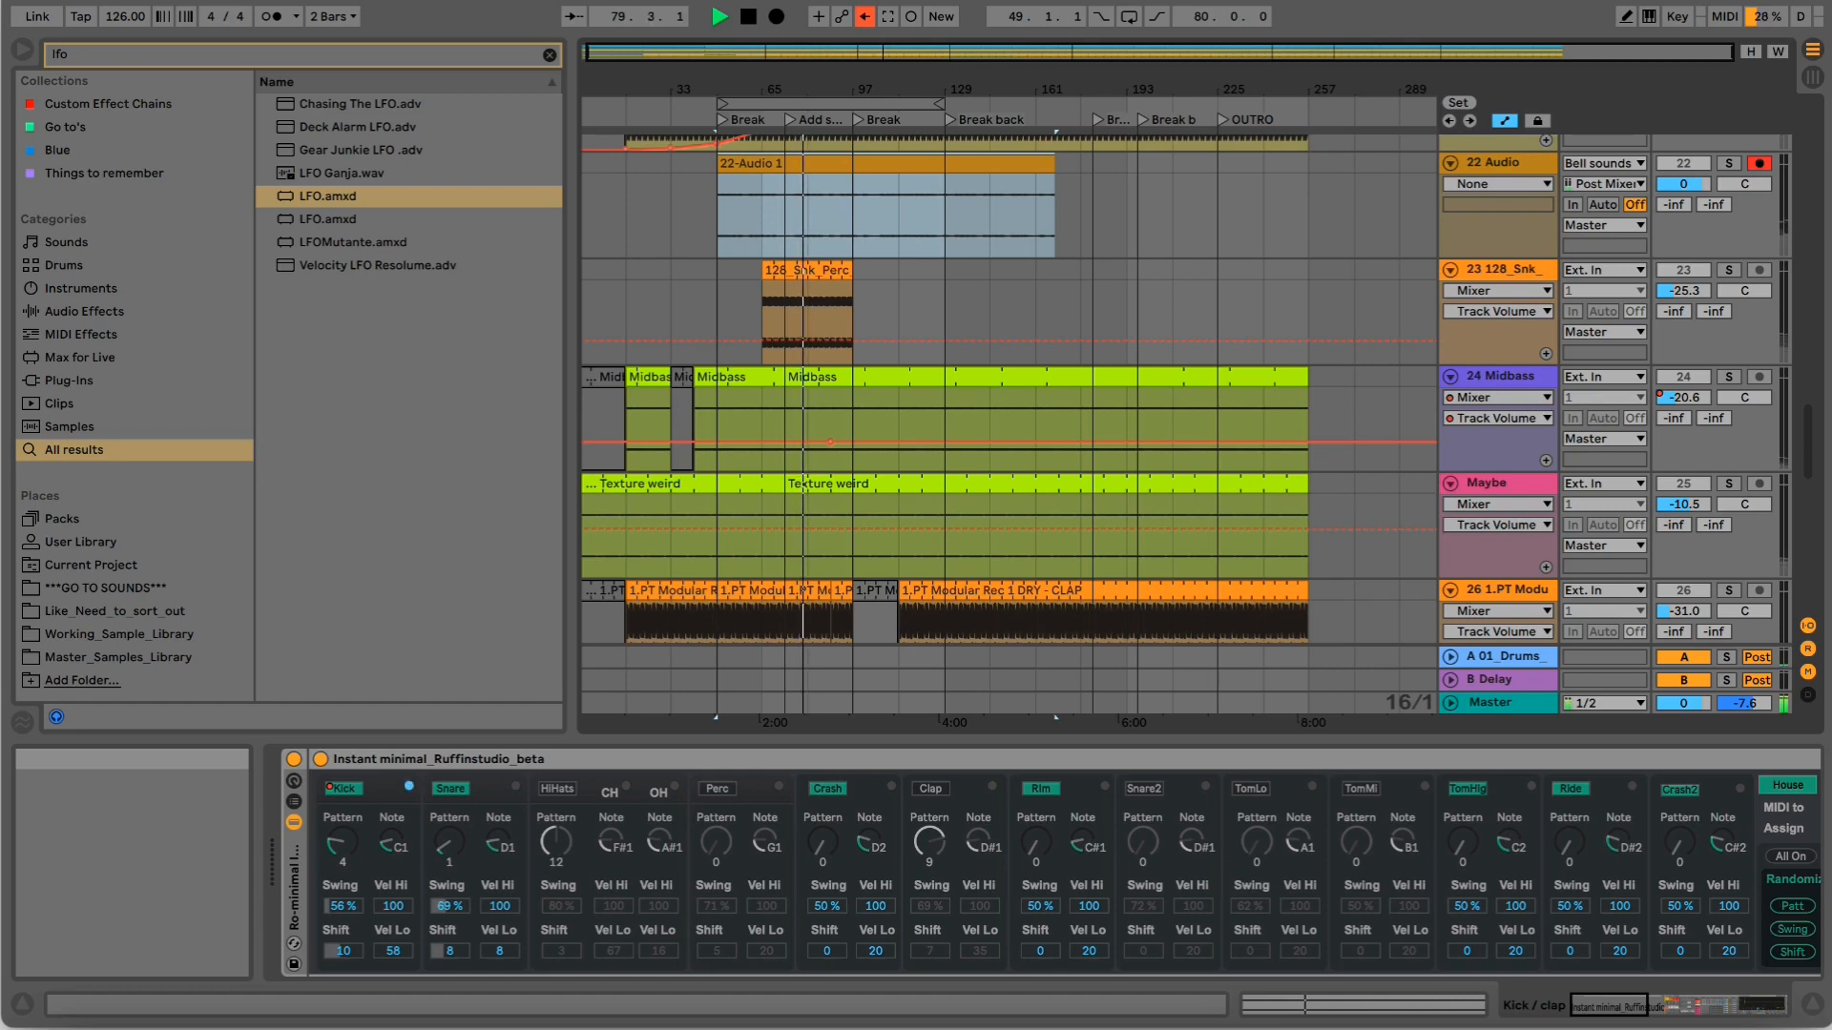
left_click(1227, 2)
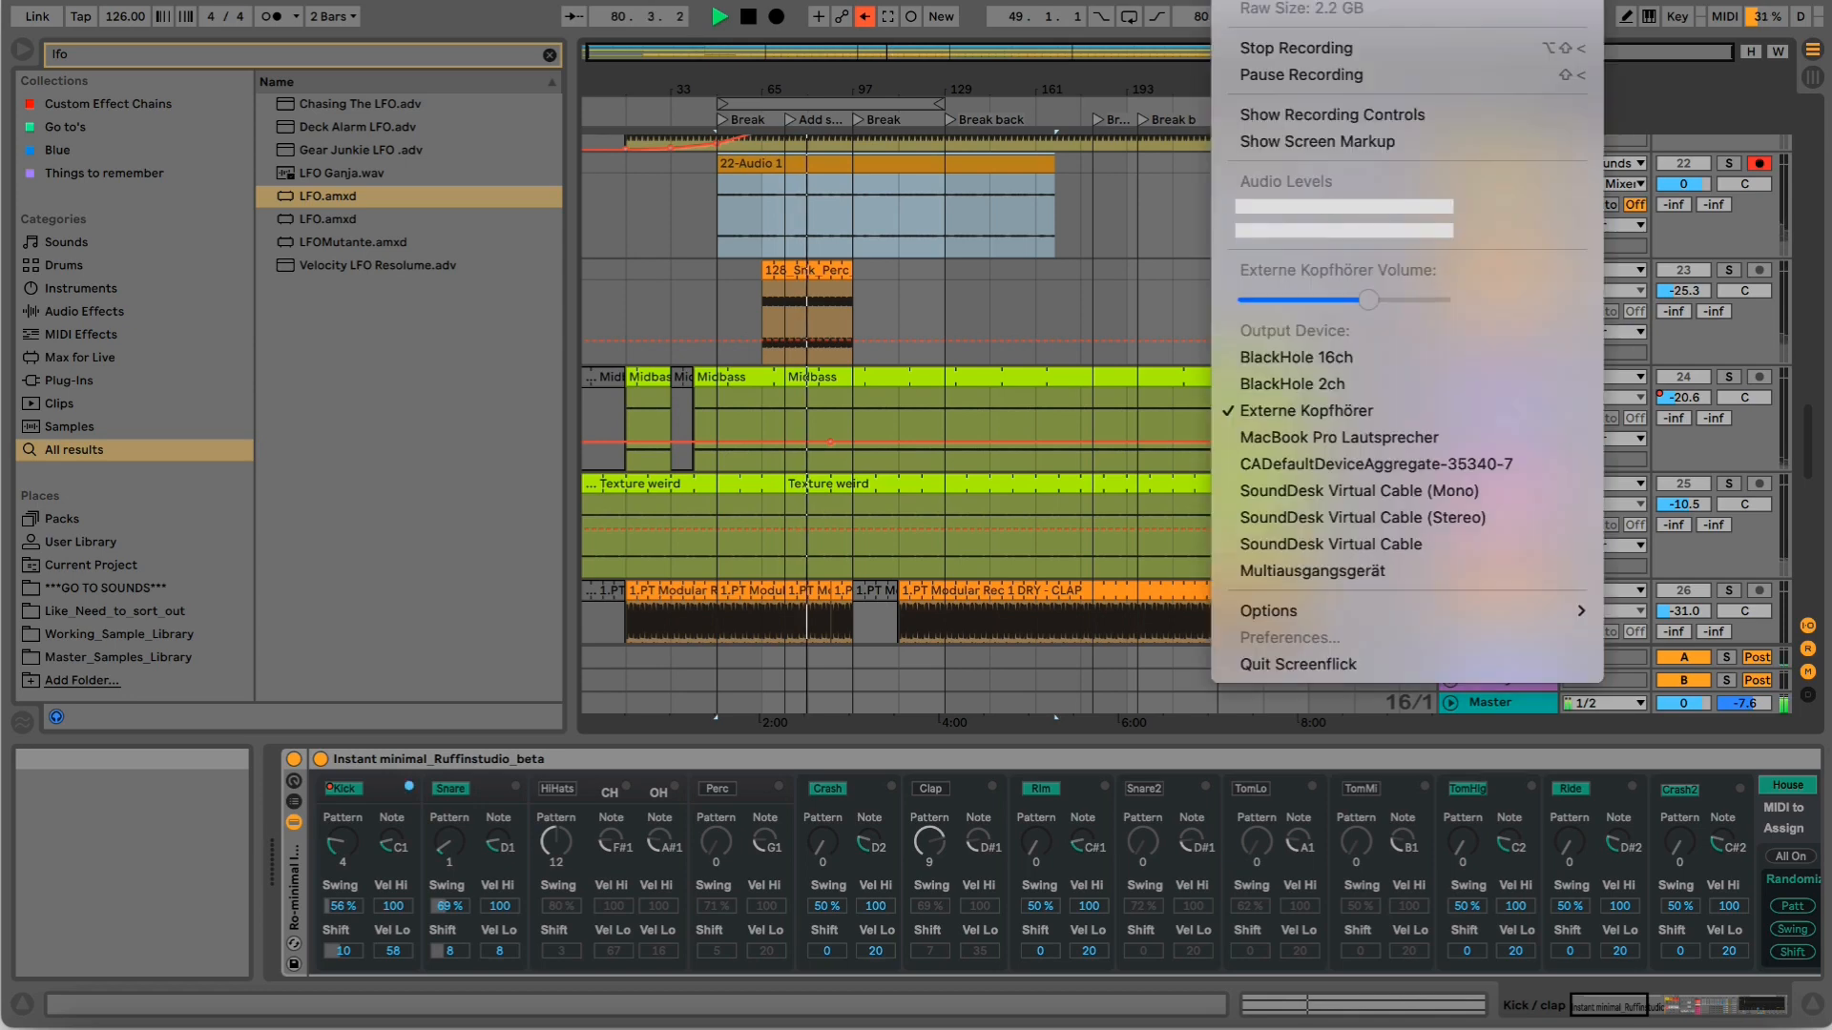
left_click(1280, 50)
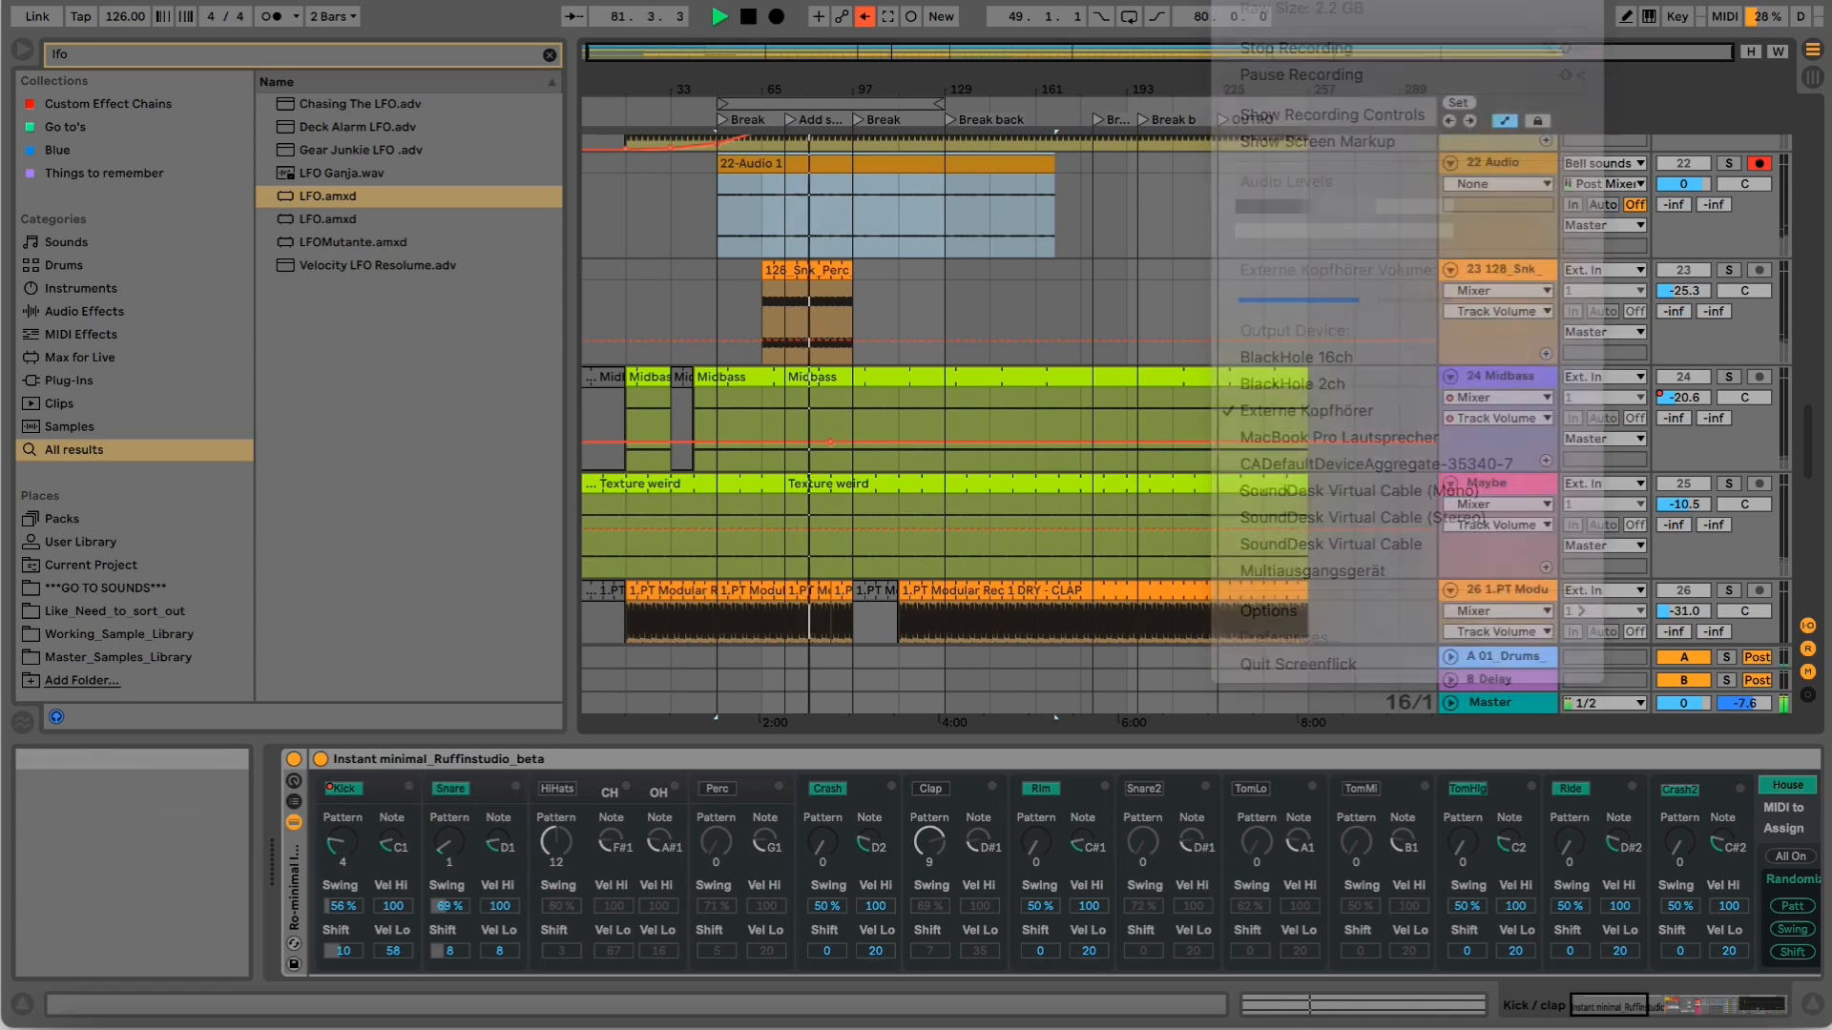
Stop playback and show the Ro-Kick pad's macros and Operator inside the Kick / clap track's drum rack.
key("space")
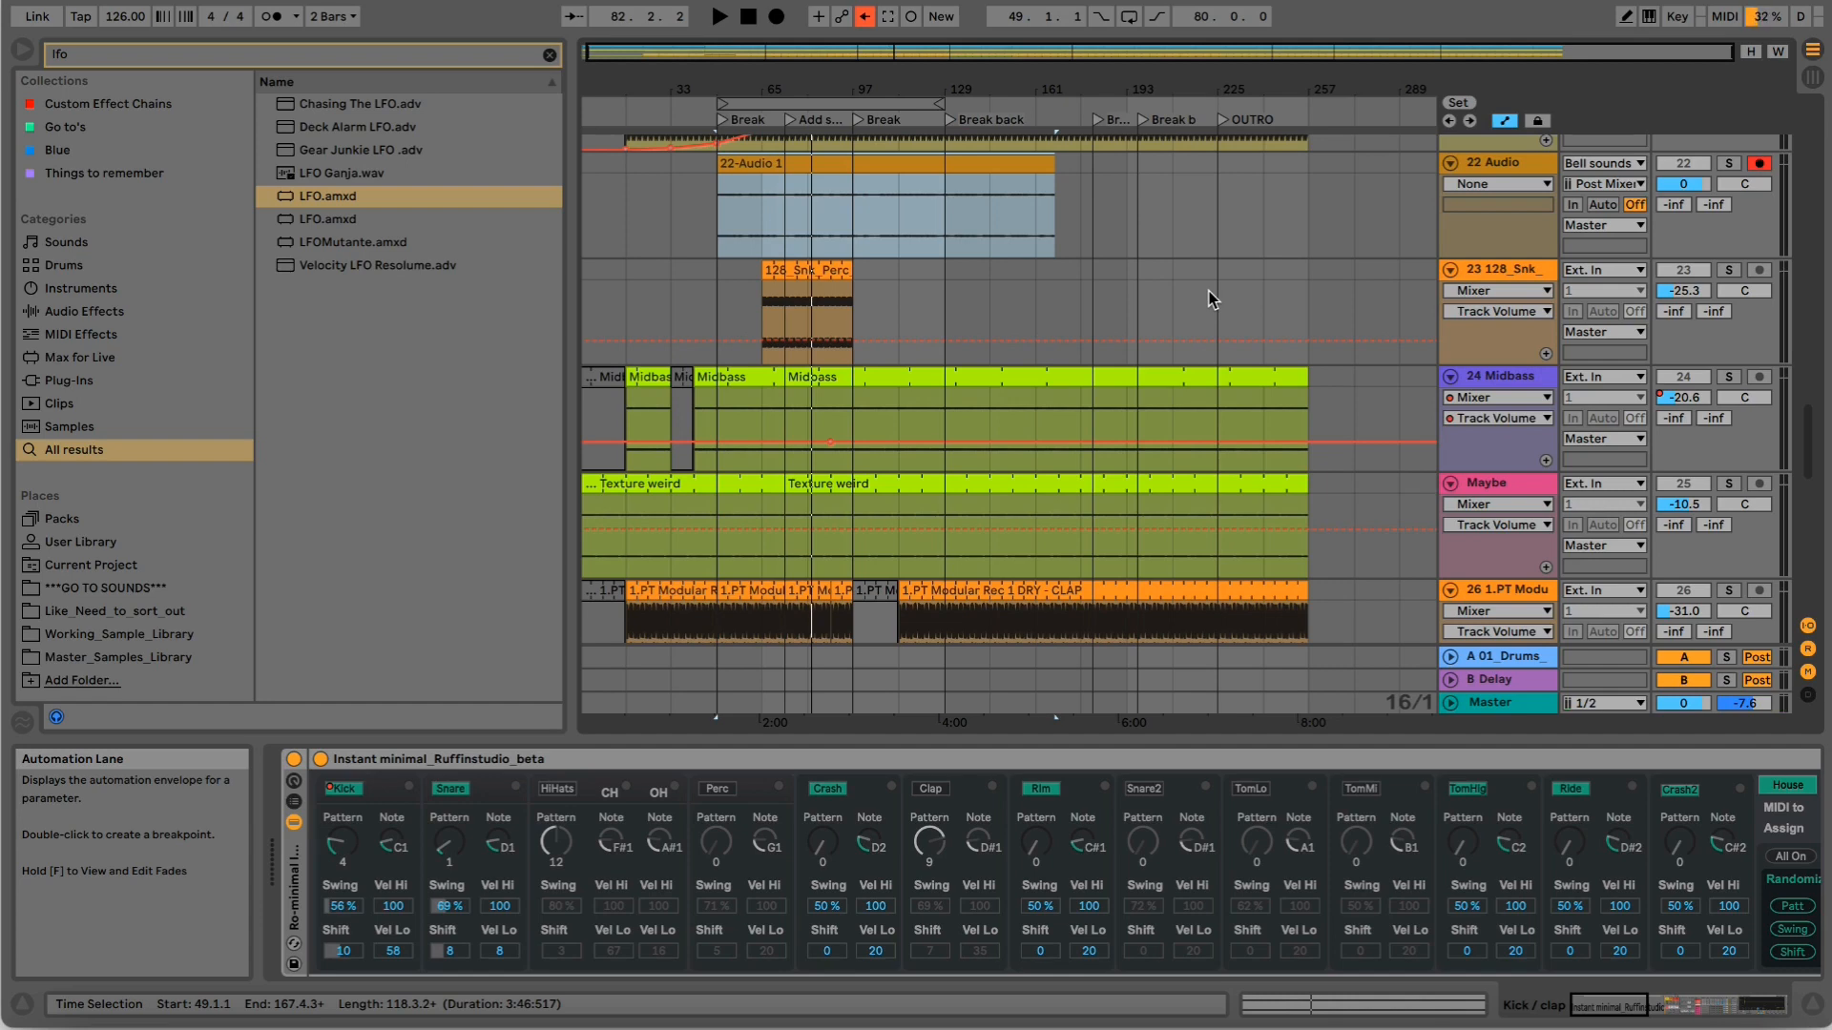
scroll(1399, 467, "down", 5)
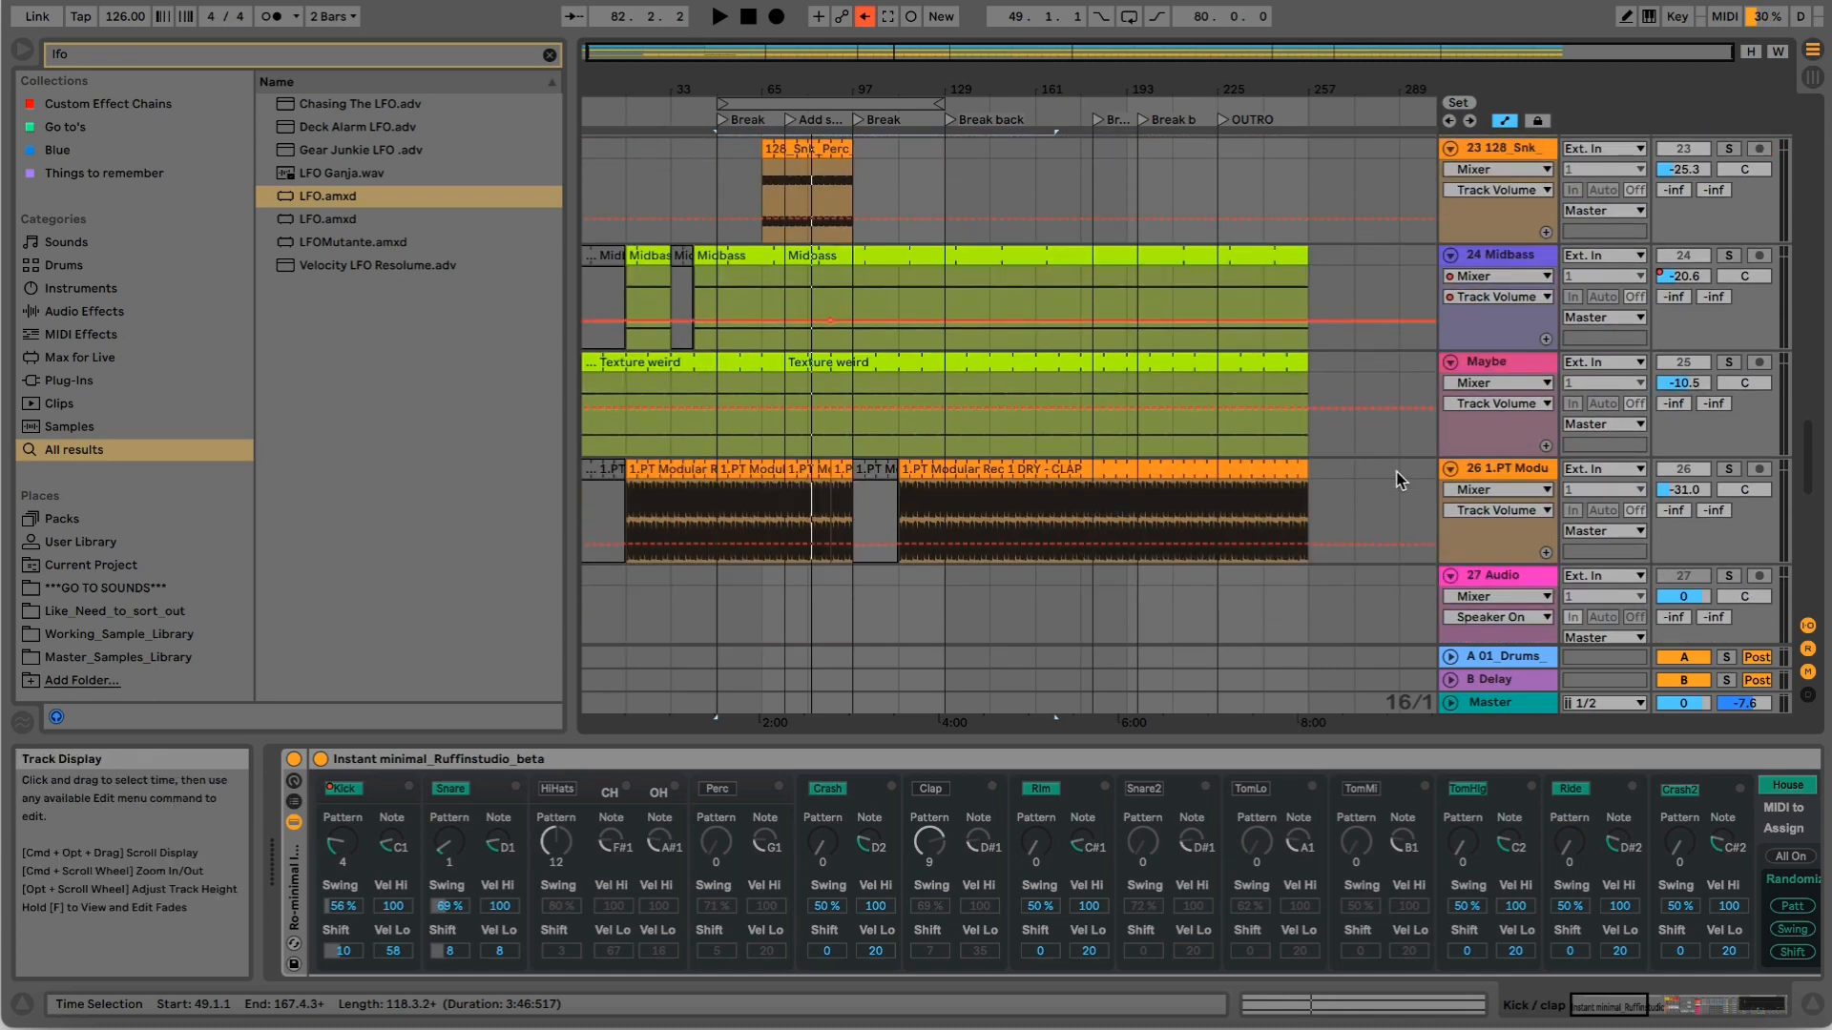
scroll(1398, 479, "down", 5)
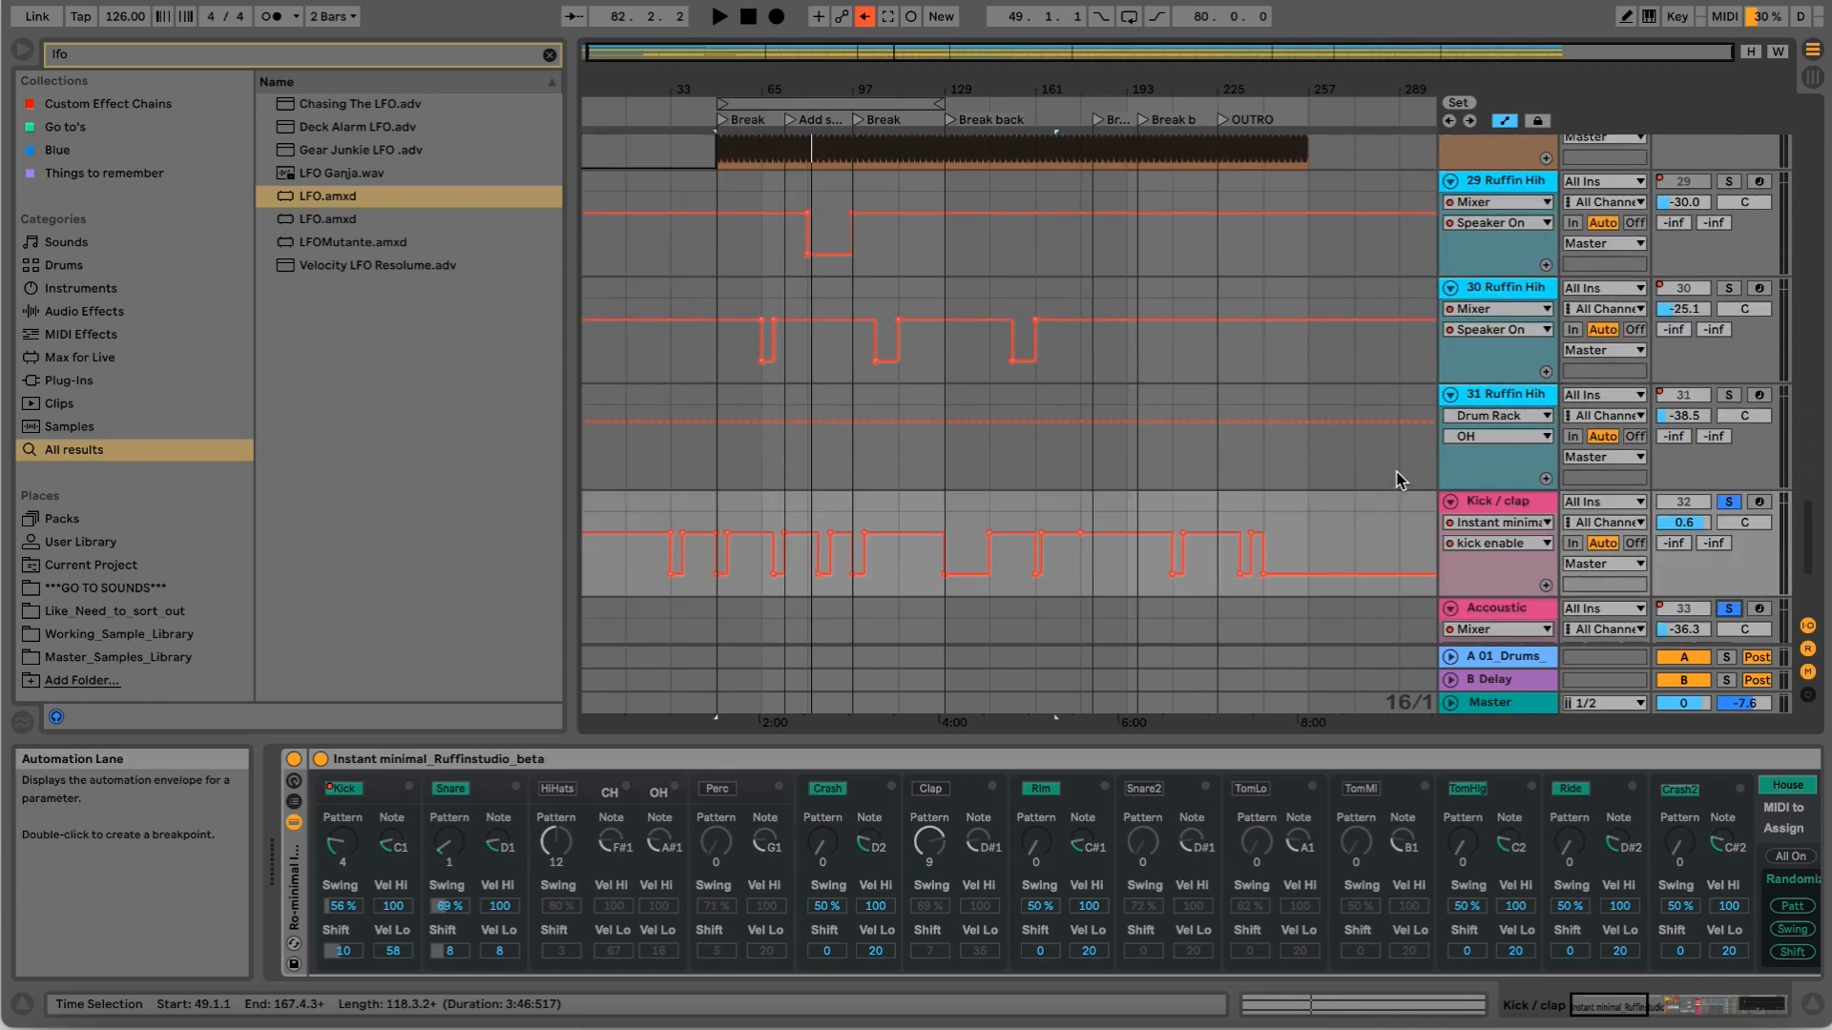
scroll(1399, 479, "down", 1)
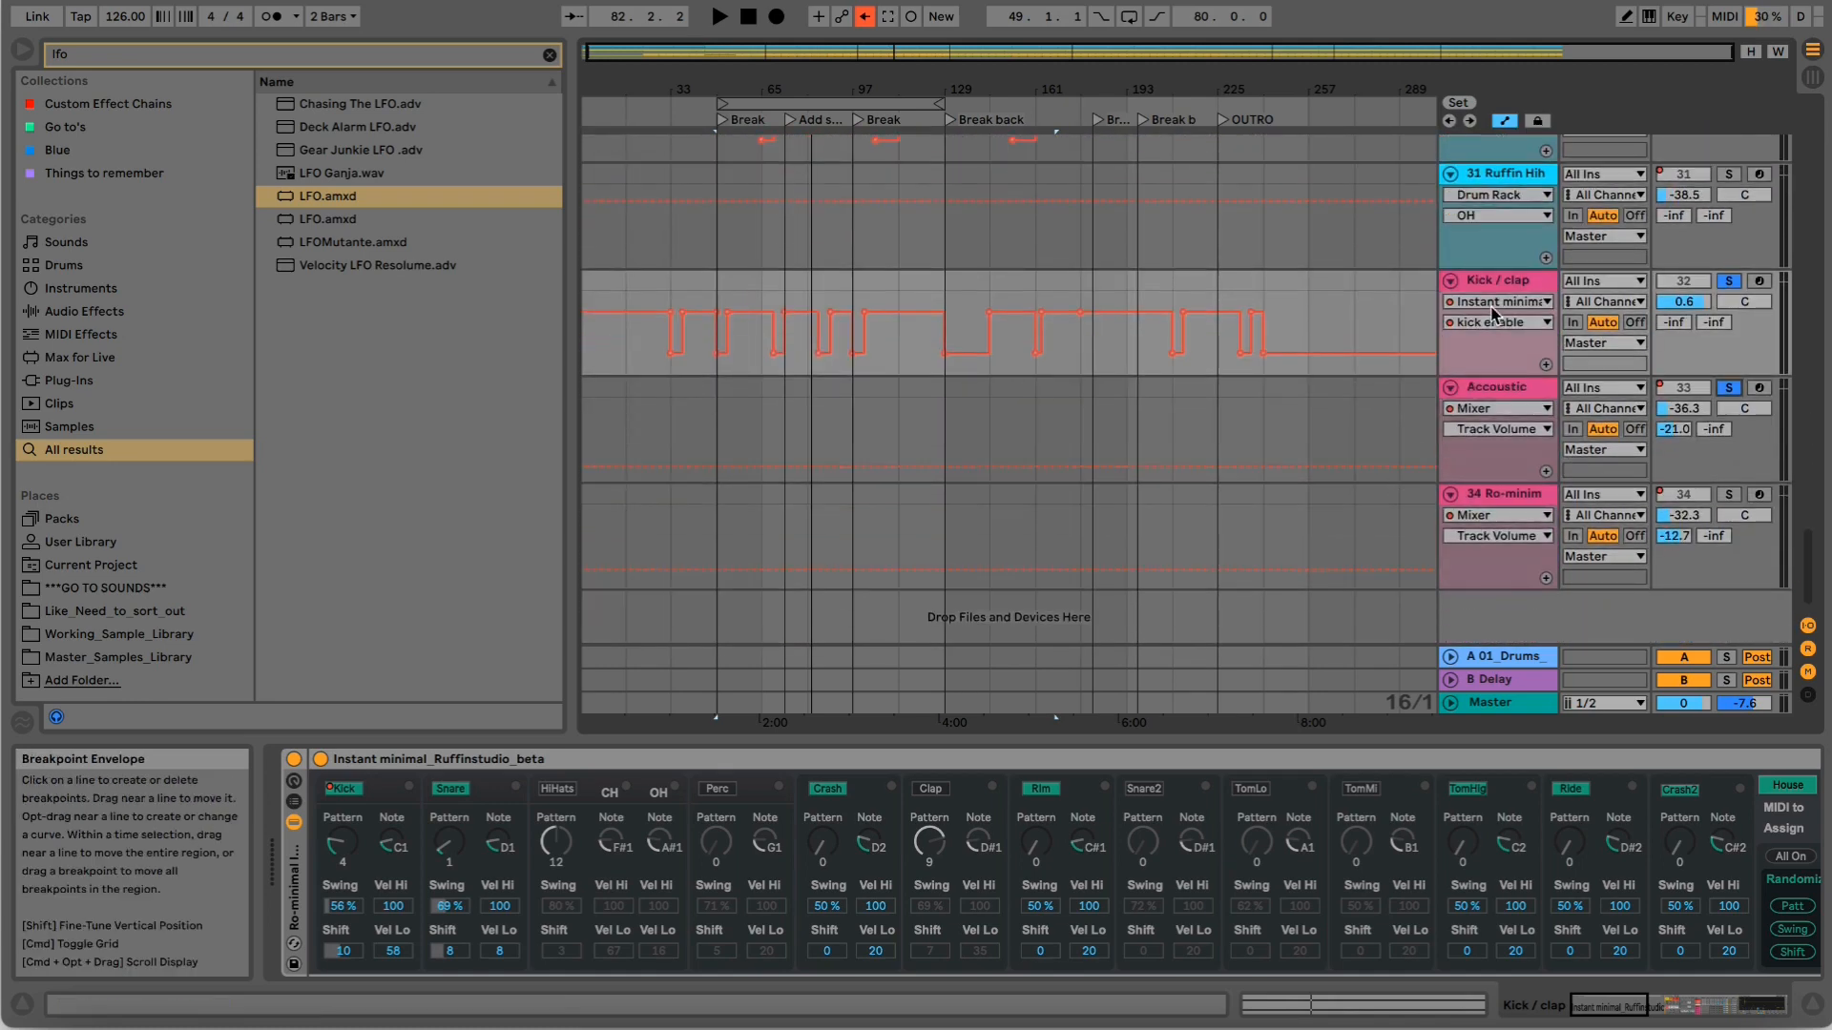
left_click_drag(1607, 1007, 1673, 1006)
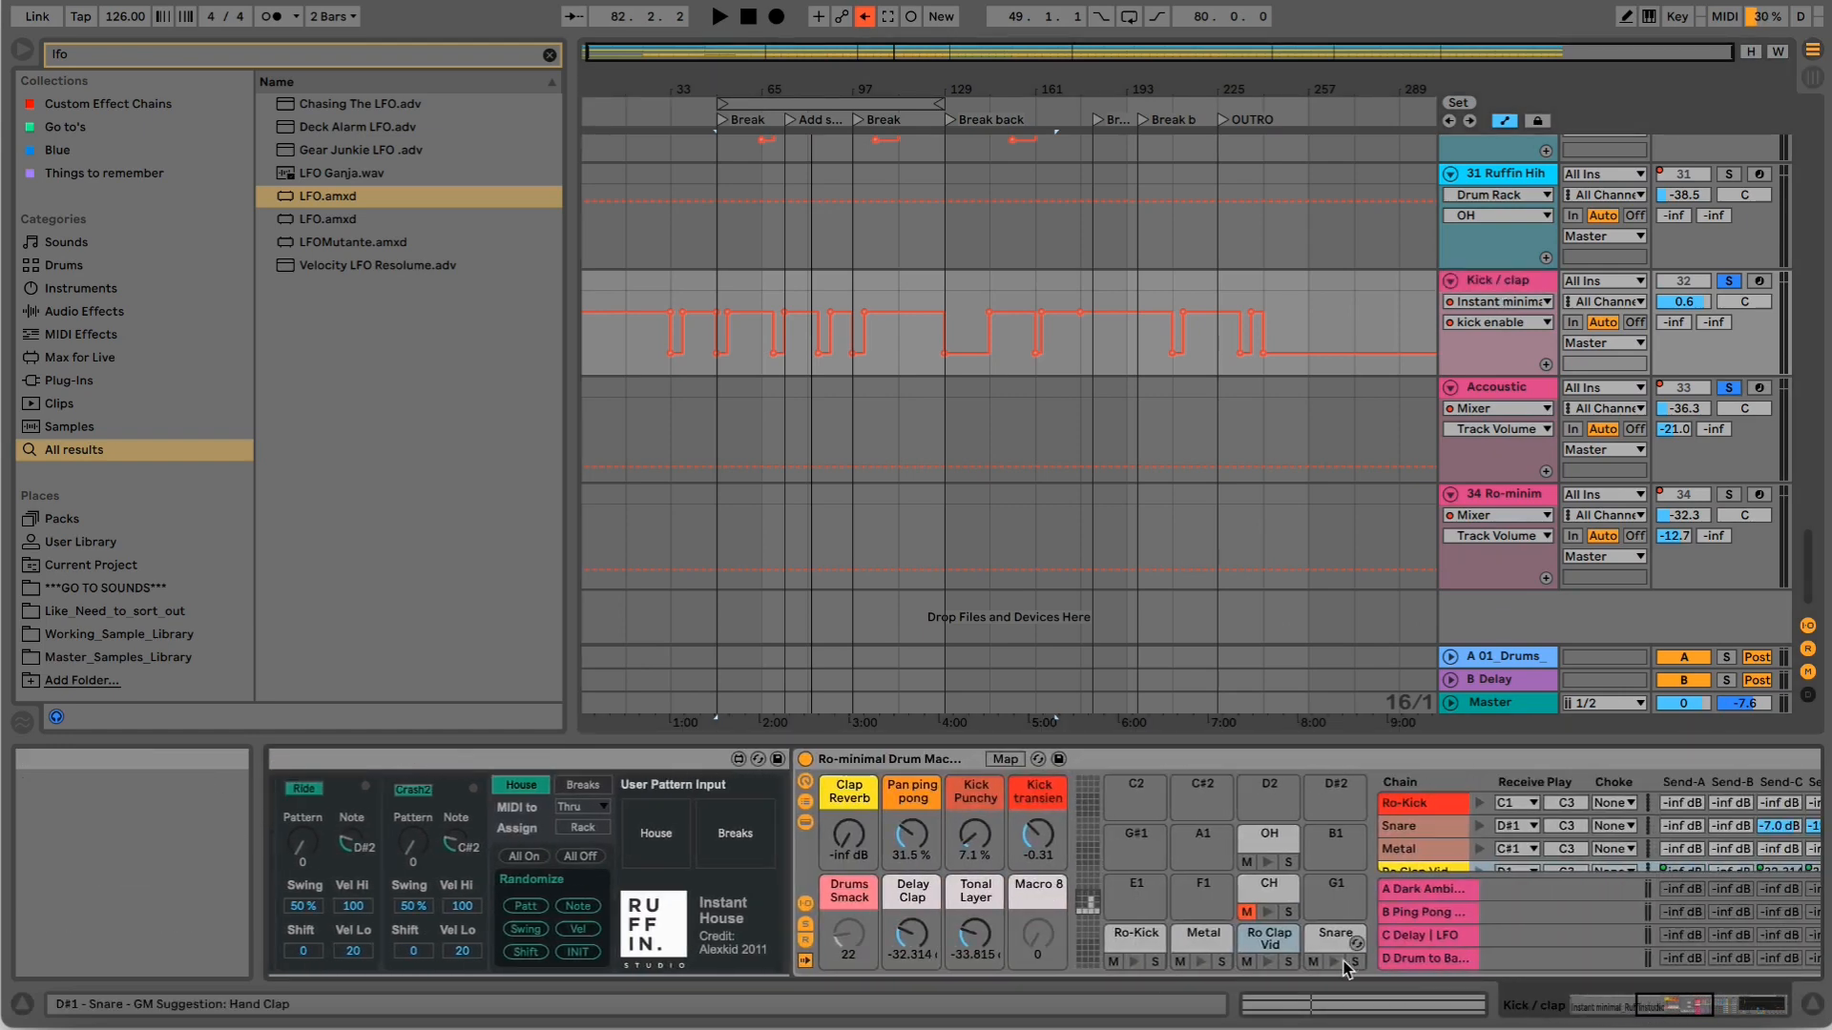
left_click(1135, 937)
mouse_move(1716, 1011)
left_mouse_down()
mouse_move(1745, 1012)
mouse_move(1696, 1007)
left_mouse_up()
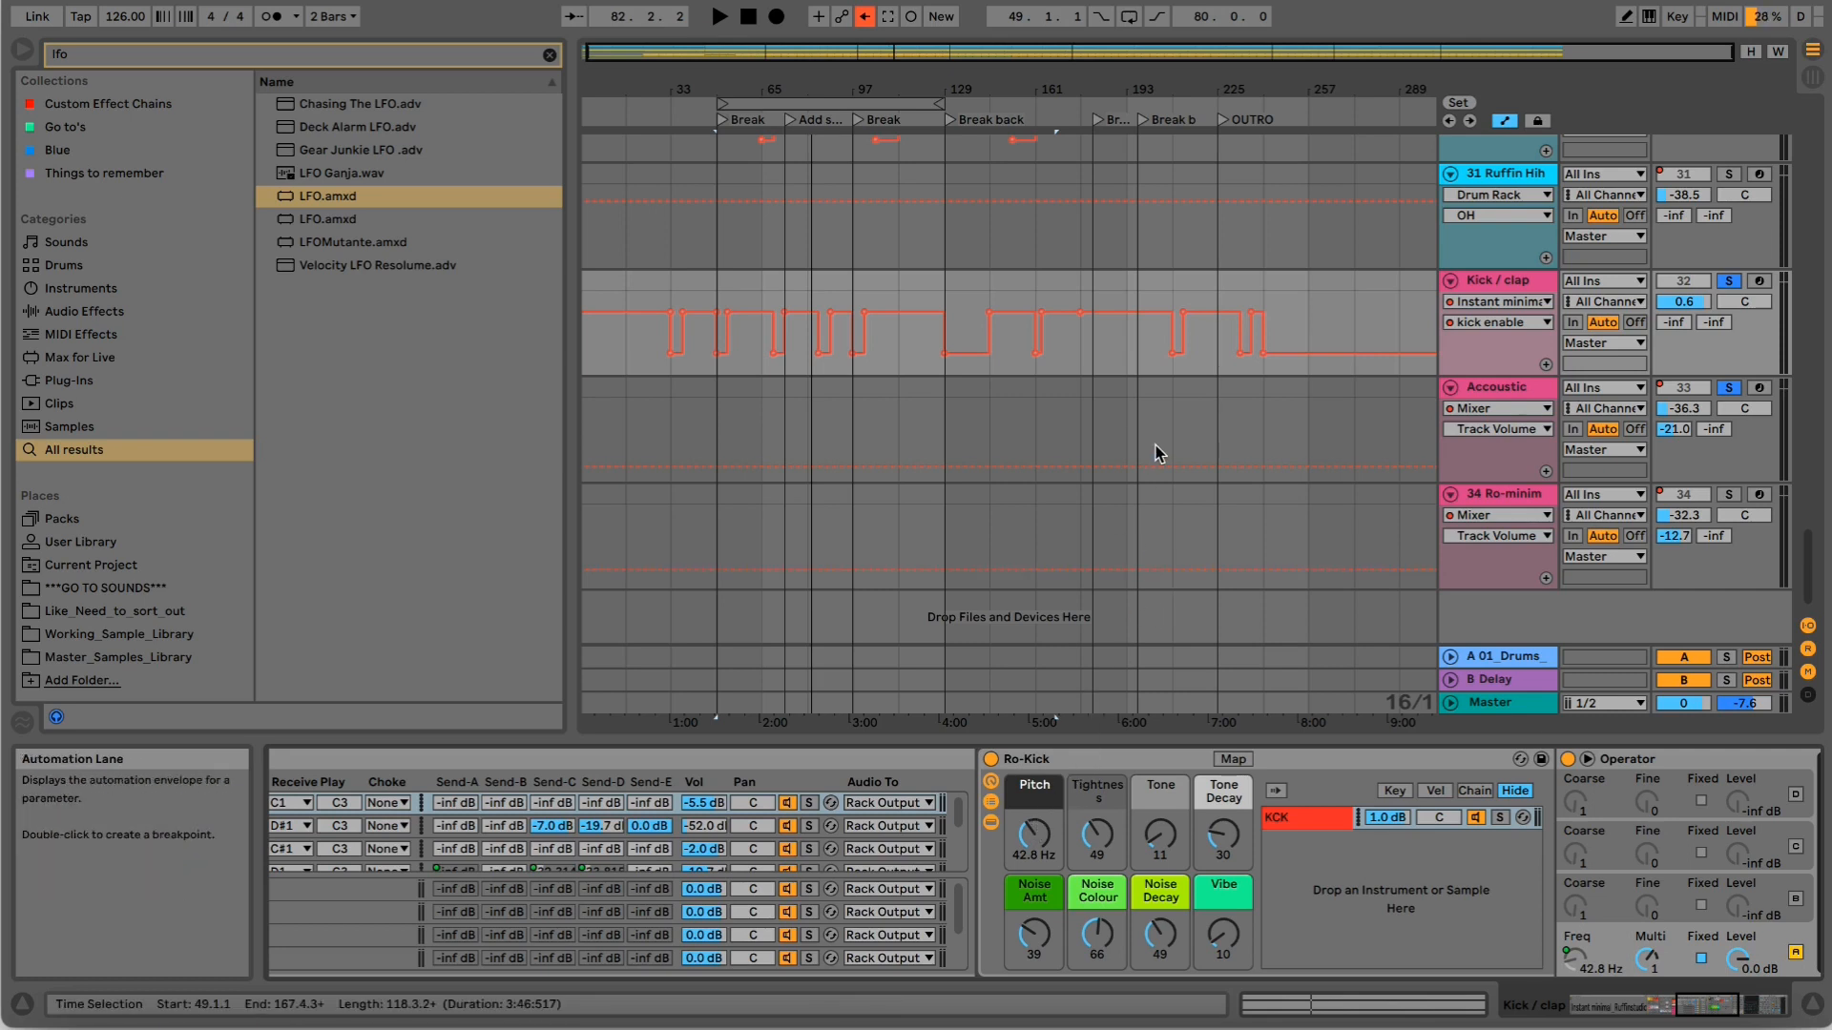
Bring the Ro-minimal drum rack's macros and pads back into view on the Kick / clap track.
left_click_drag(1064, 86, 1132, 250)
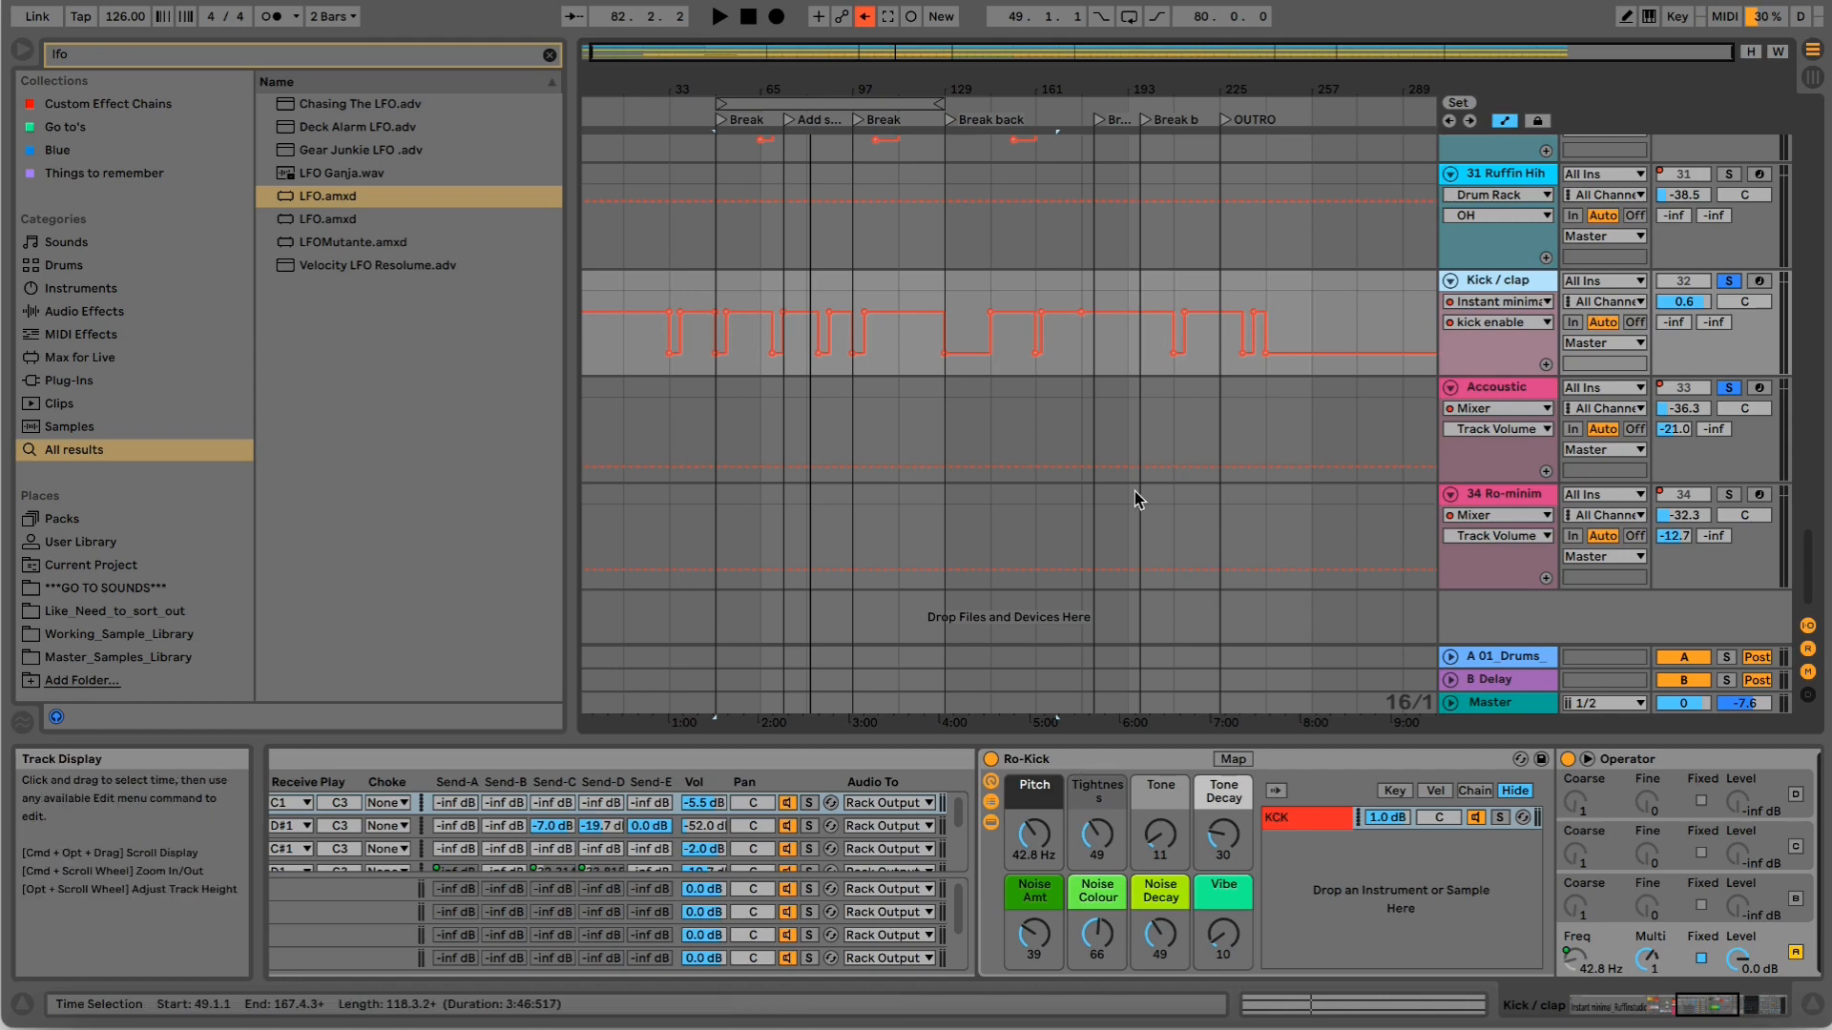
left_click(1671, 1007)
left_click_drag(1671, 1007, 1645, 1009)
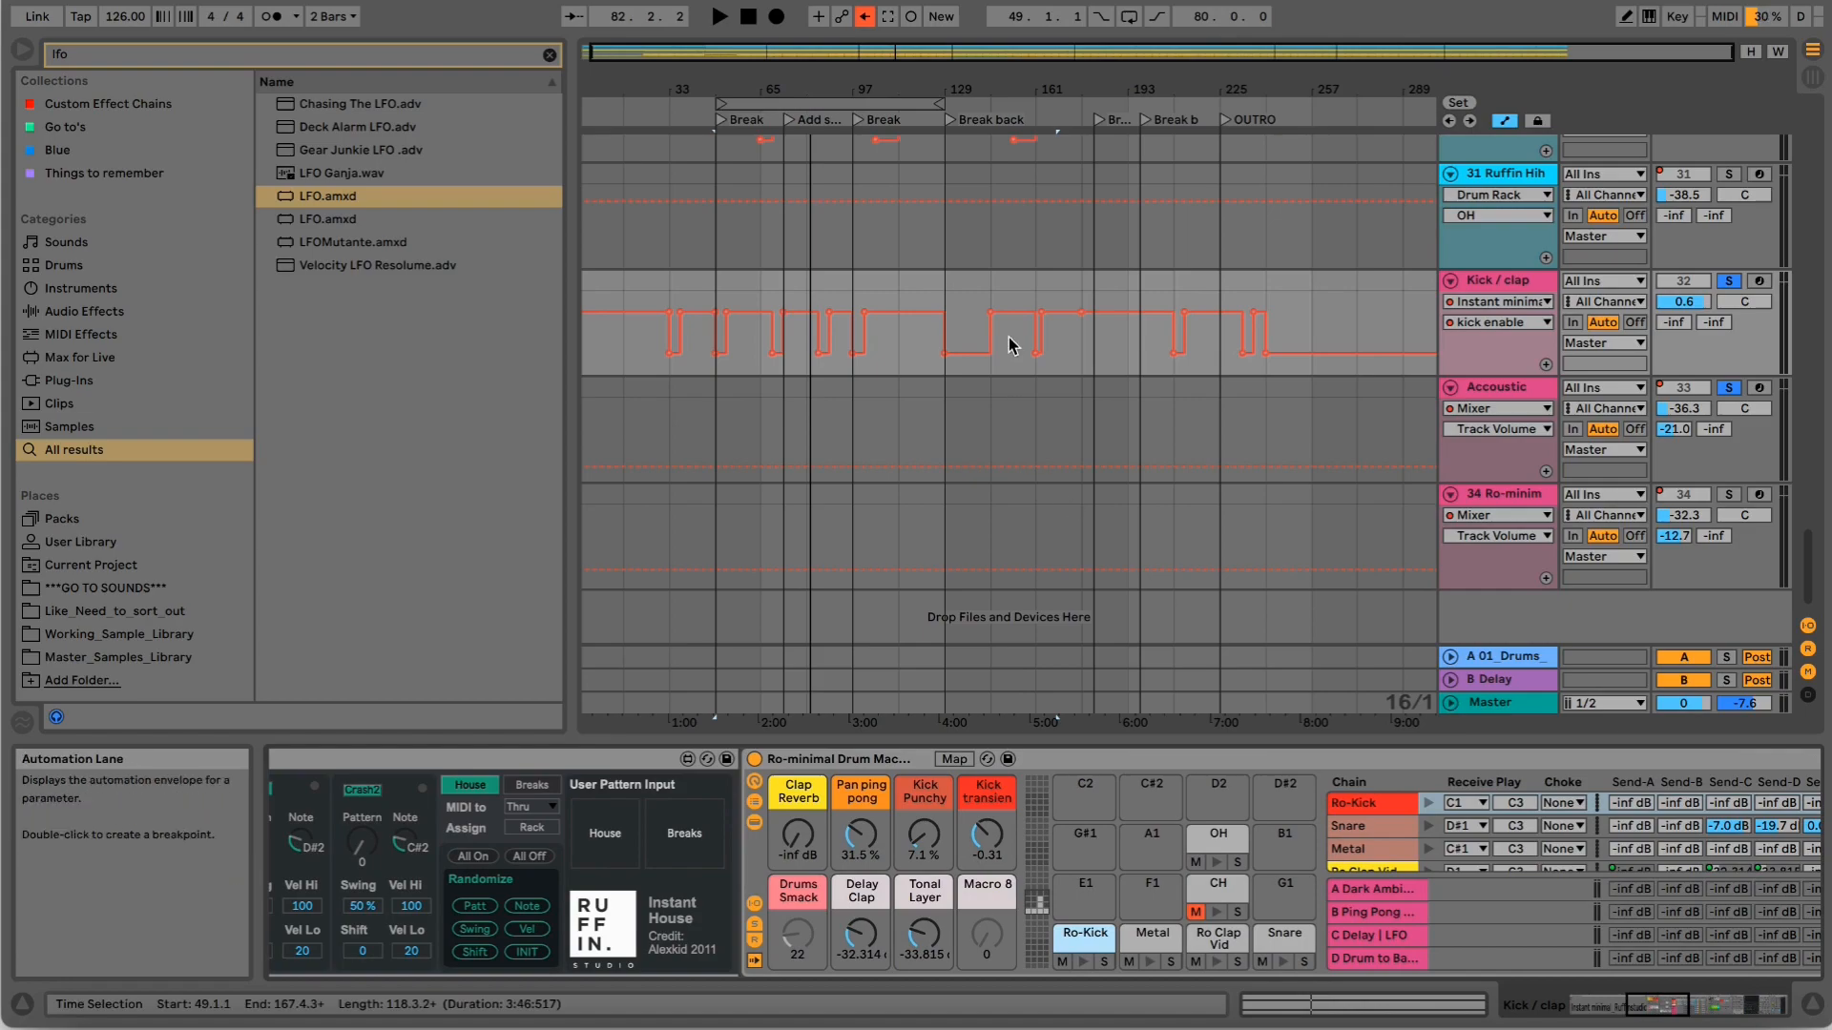